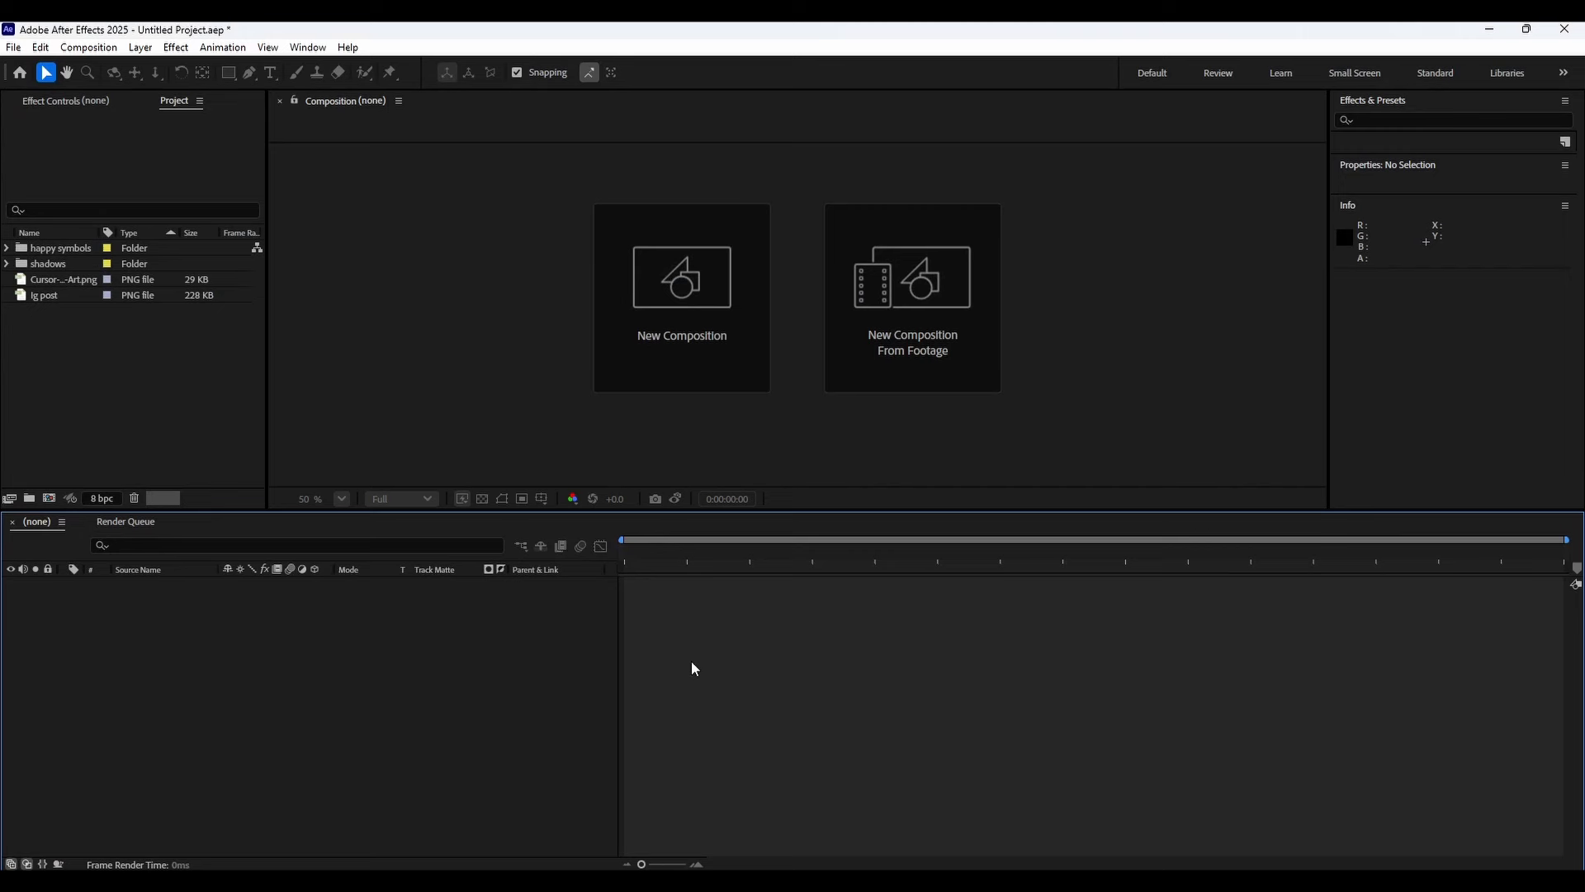
pyautogui.moveTo(143, 363); pyautogui.dragTo(67, 354)
pyautogui.moveTo(68, 355); pyautogui.dragTo(12, 247)
pyautogui.click(87, 370)
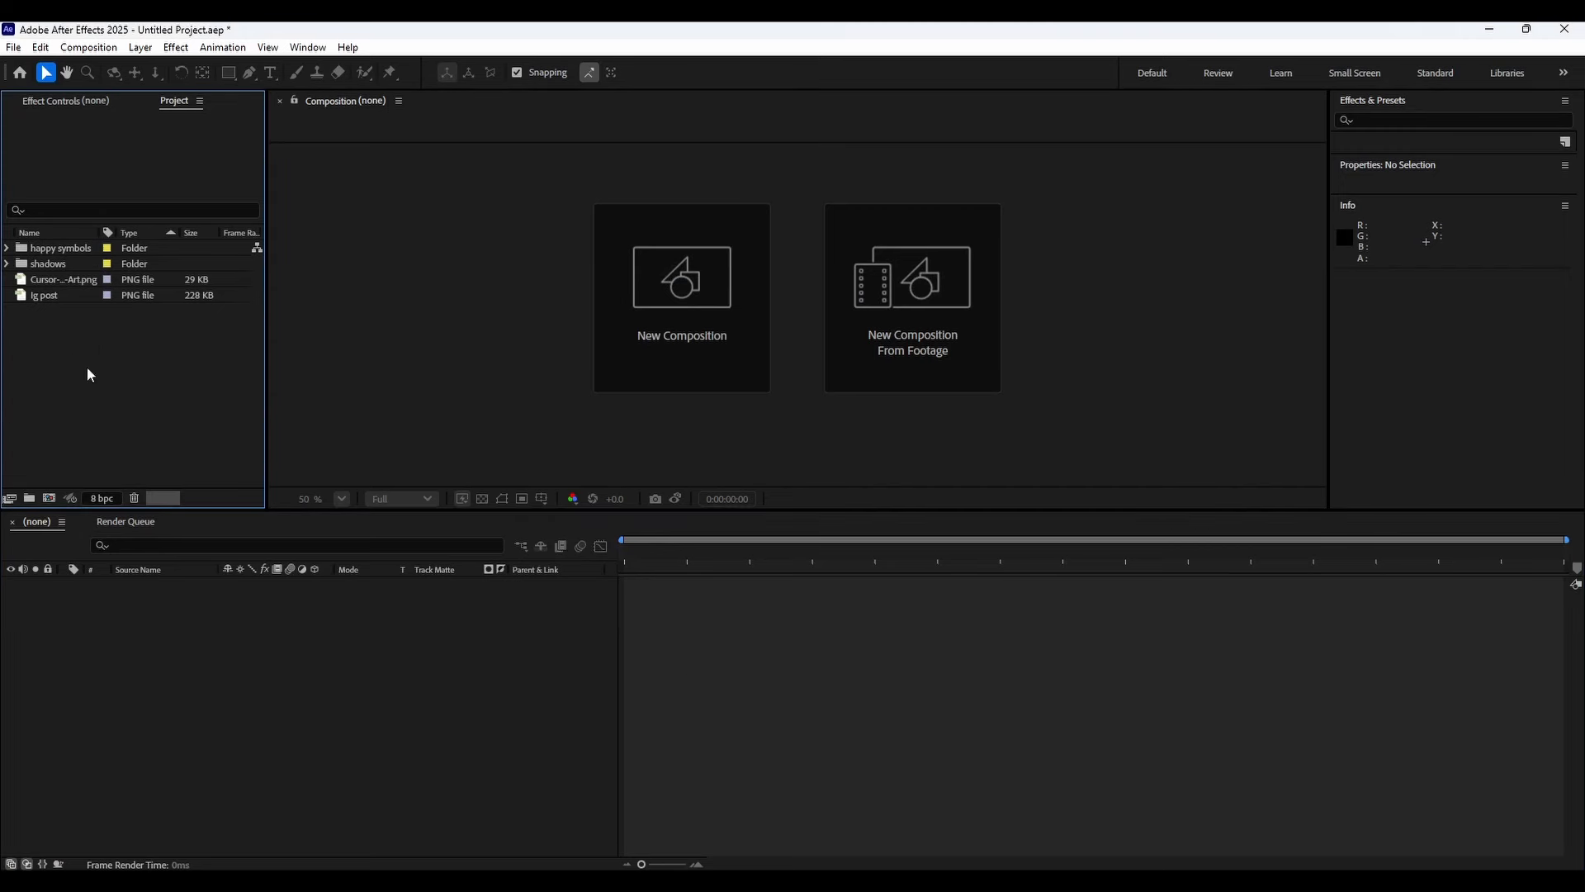
# Create a new composition sized 1080 × 1920 px at 60 fps.
pyautogui.click(713, 312)
pyautogui.click(679, 358)
pyautogui.click(686, 386)
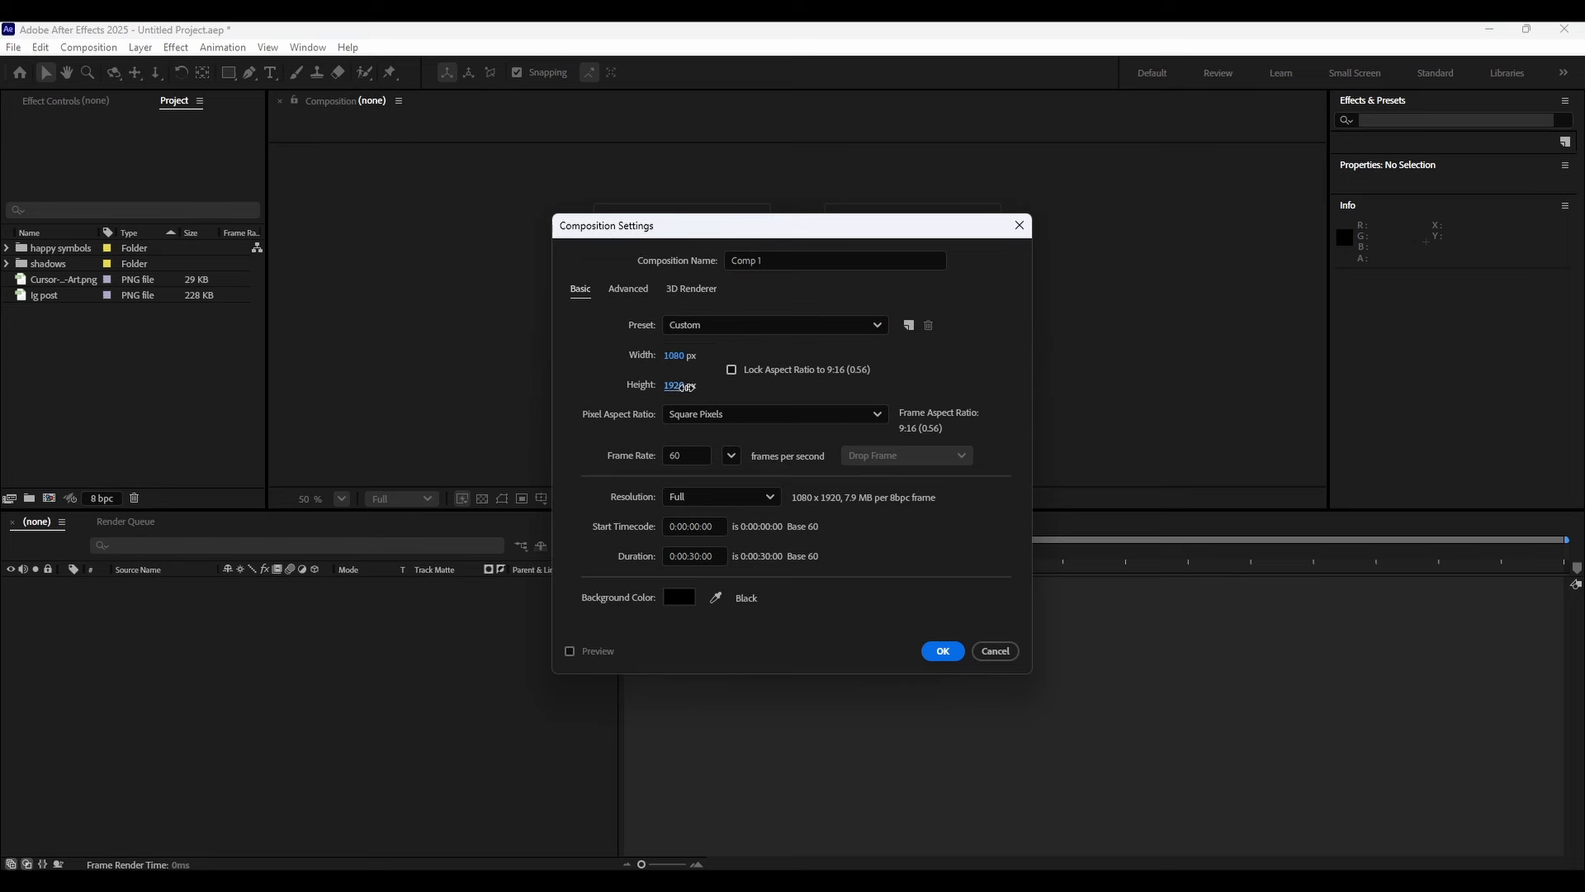
pyautogui.write('4')
pyautogui.click(672, 354)
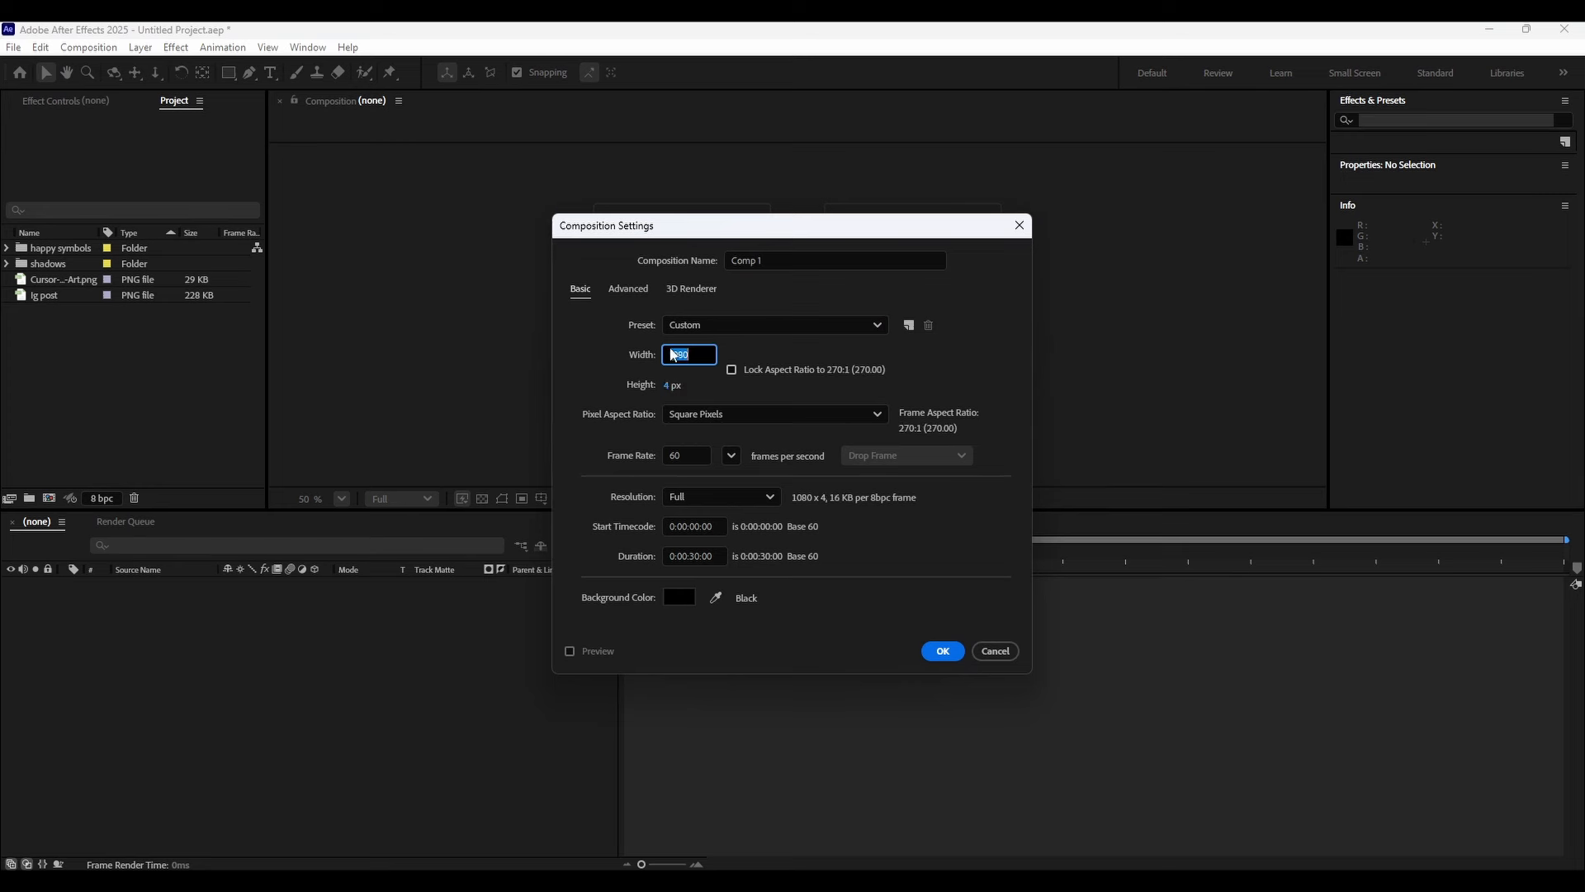
pyautogui.click(672, 385)
pyautogui.write('1920')
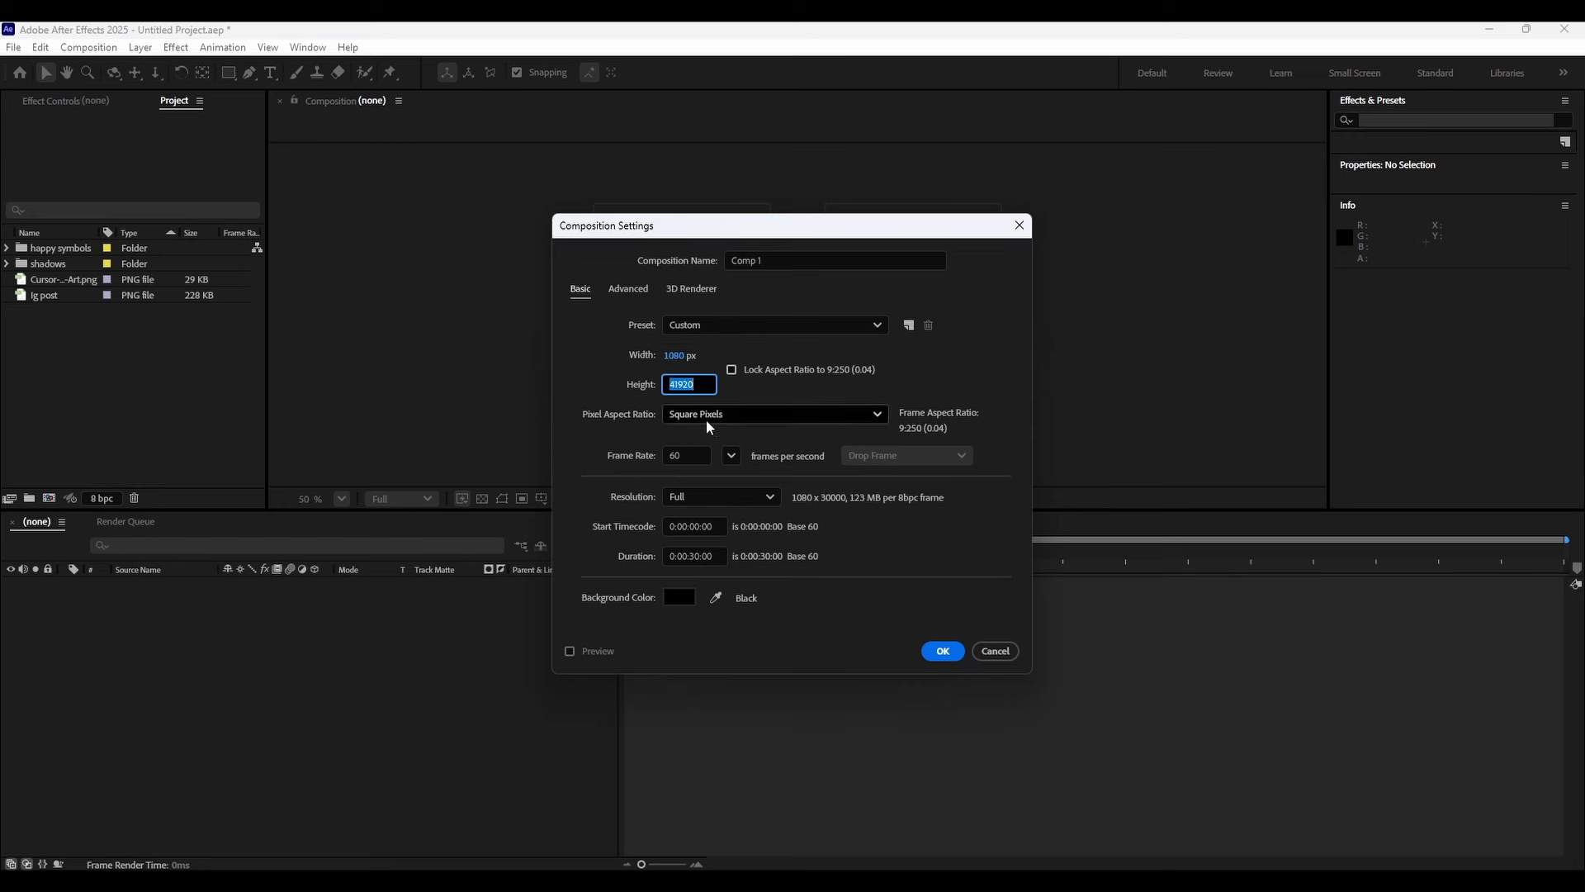
pyautogui.click(727, 397)
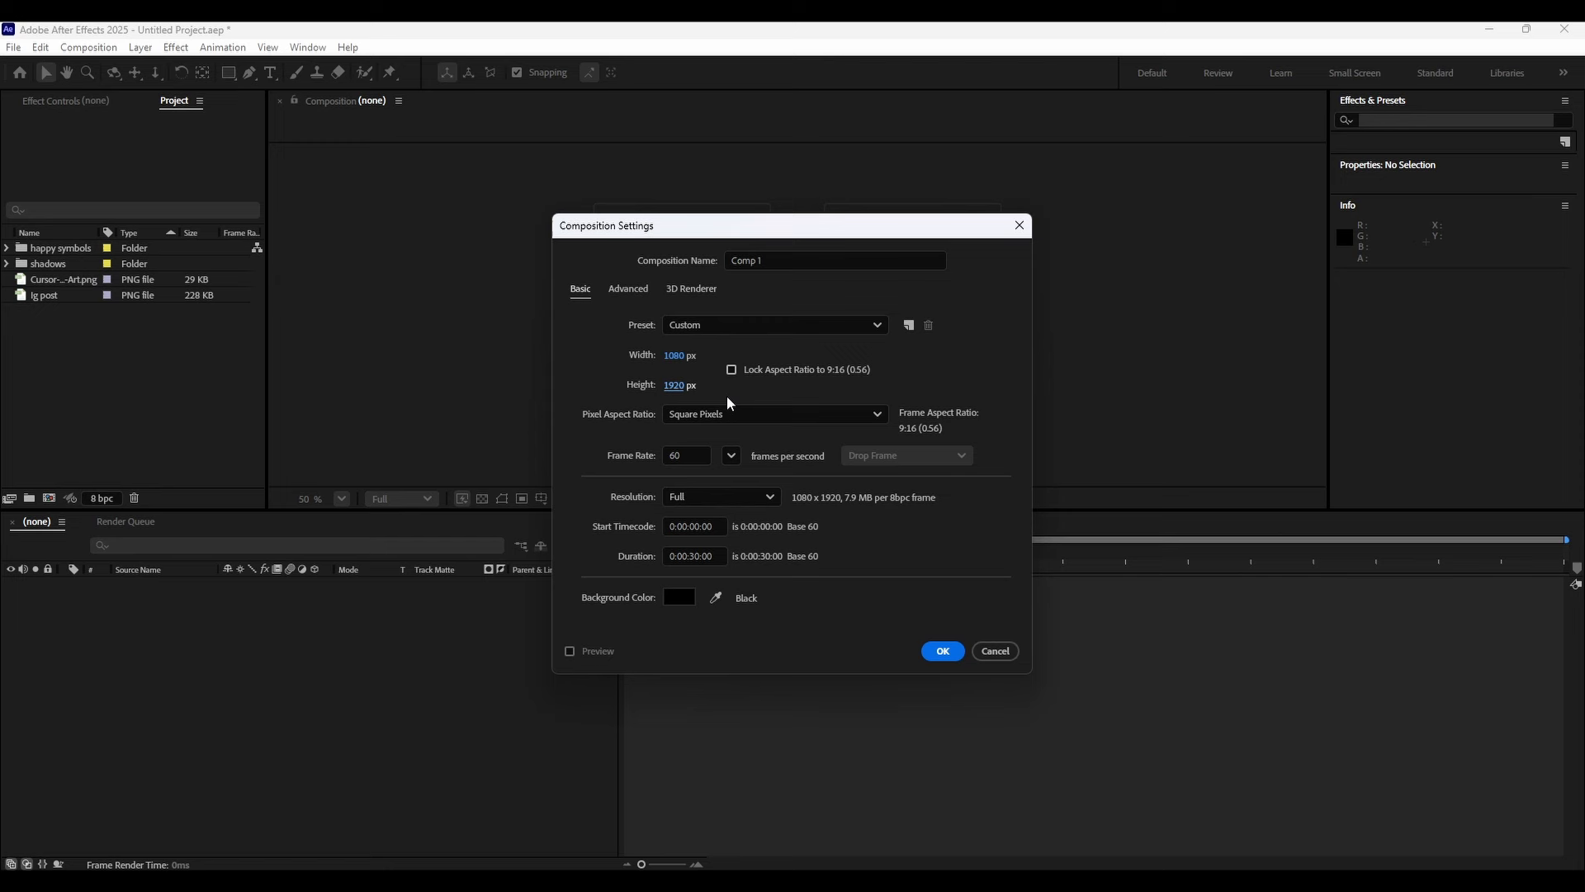
pyautogui.click(942, 651)
# Add a white solid layer the size of the composition.
pyautogui.scroll(-2, 750, 353)
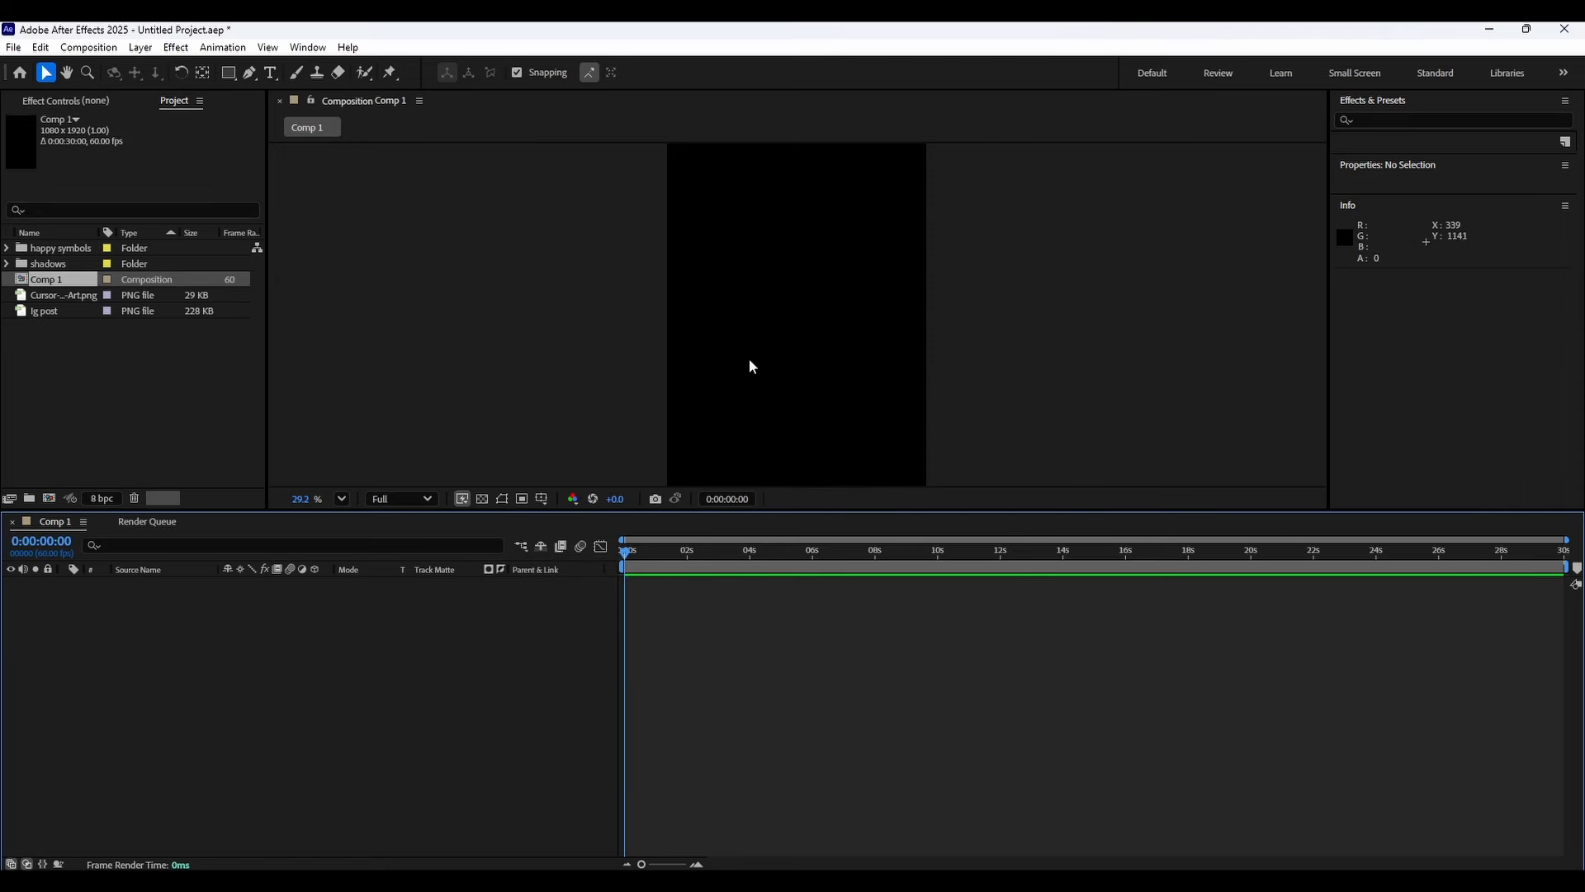
pyautogui.hotkey('shift', '/')
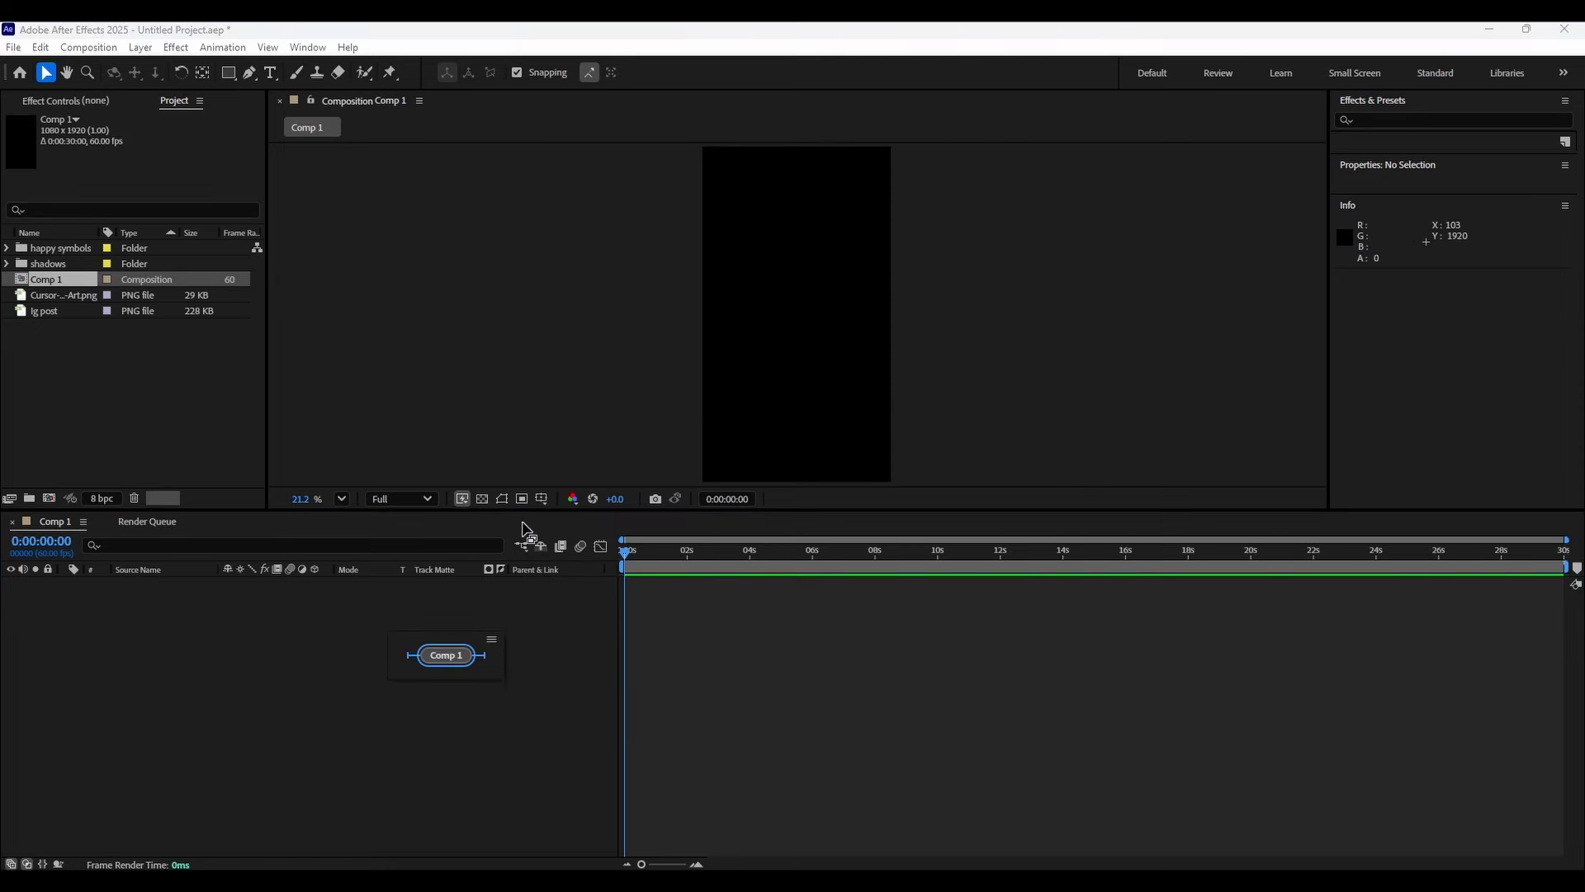
pyautogui.rightClick(519, 642)
pyautogui.moveTo(584, 655)
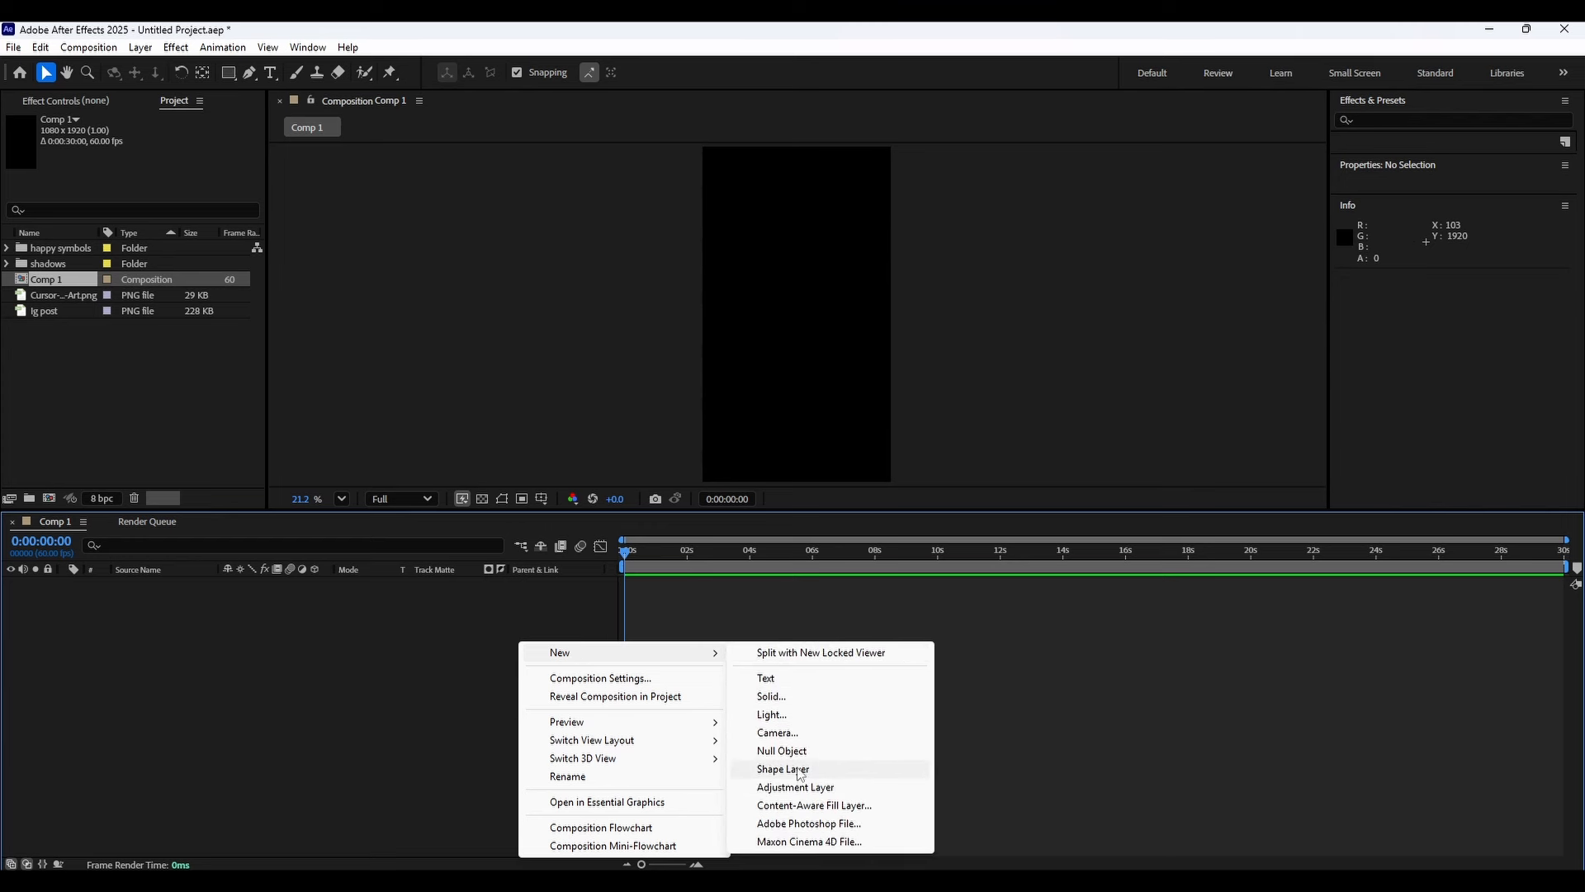
pyautogui.click(794, 704)
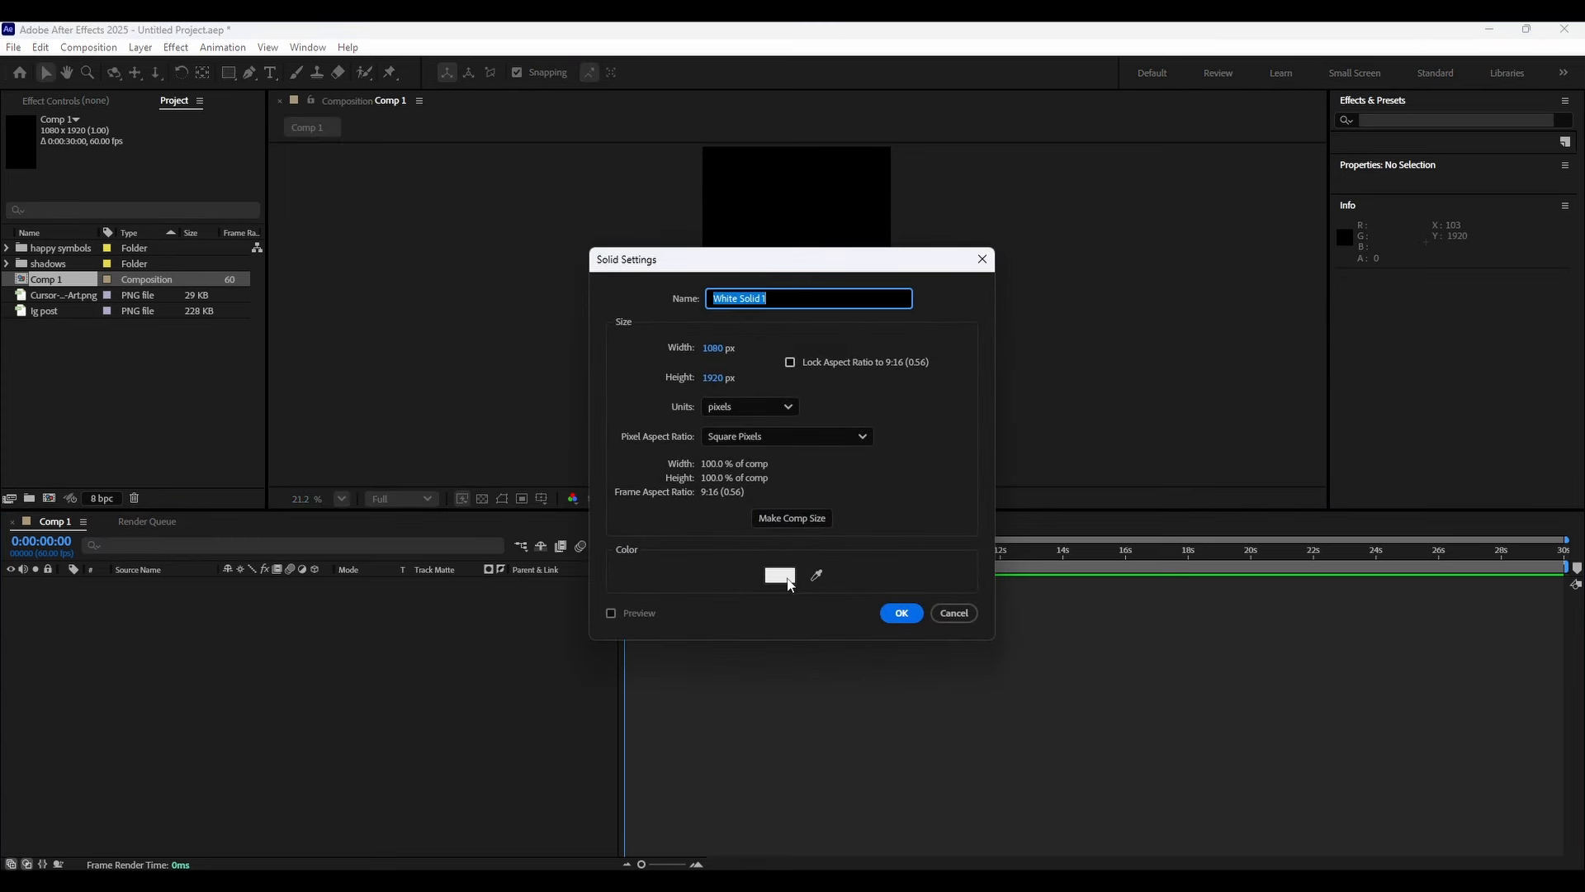
pyautogui.click(882, 611)
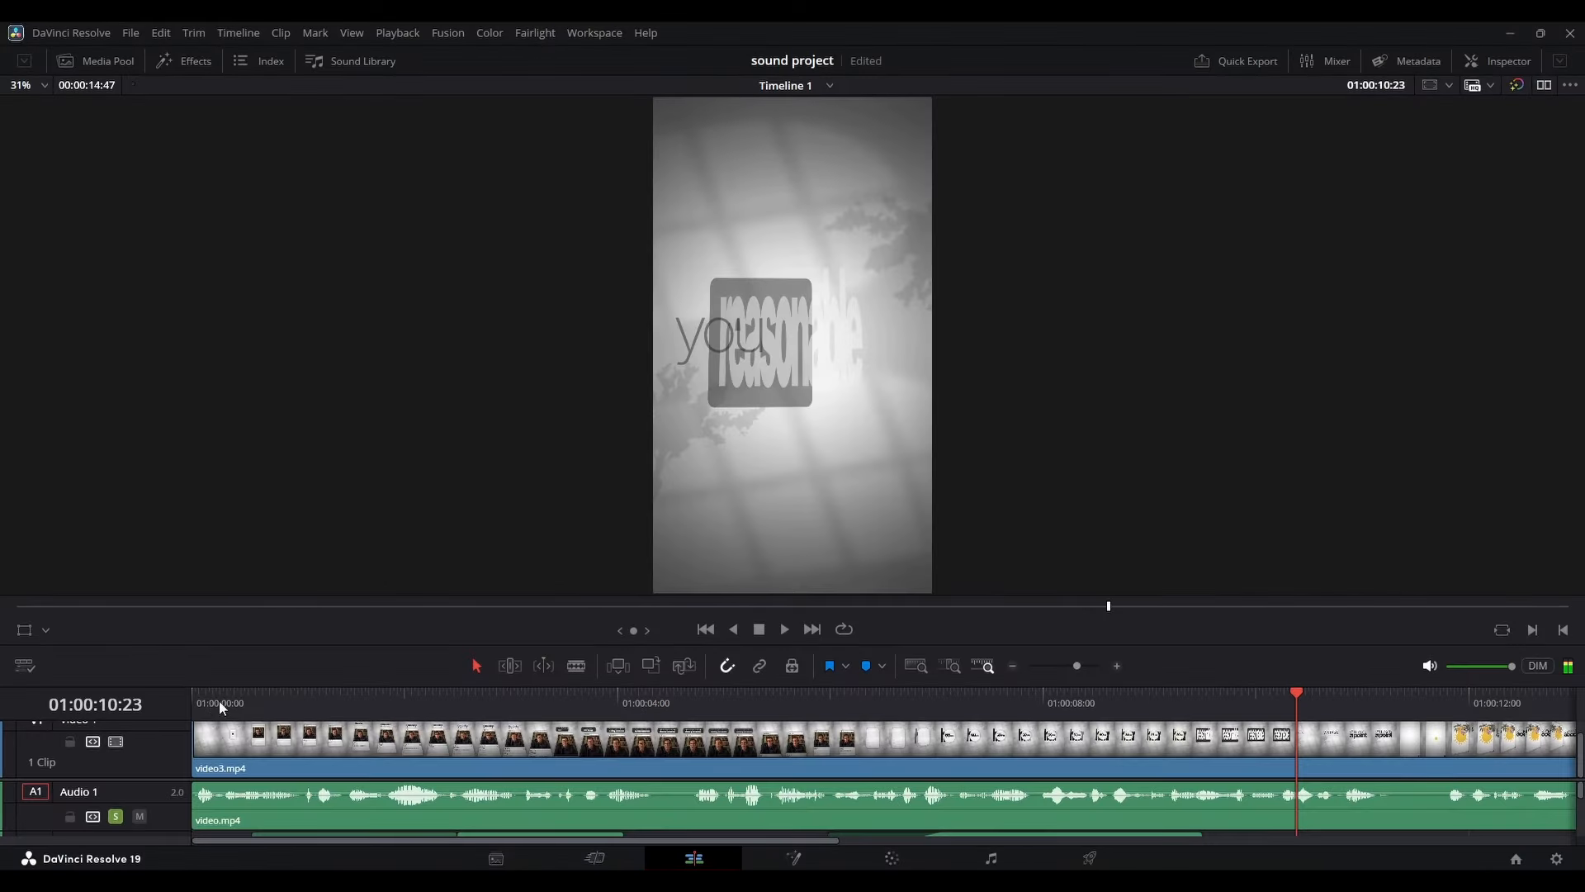
# Add the ig post image from the project to the composition as a new layer.
pyautogui.moveTo(220, 700); pyautogui.dragTo(294, 698)
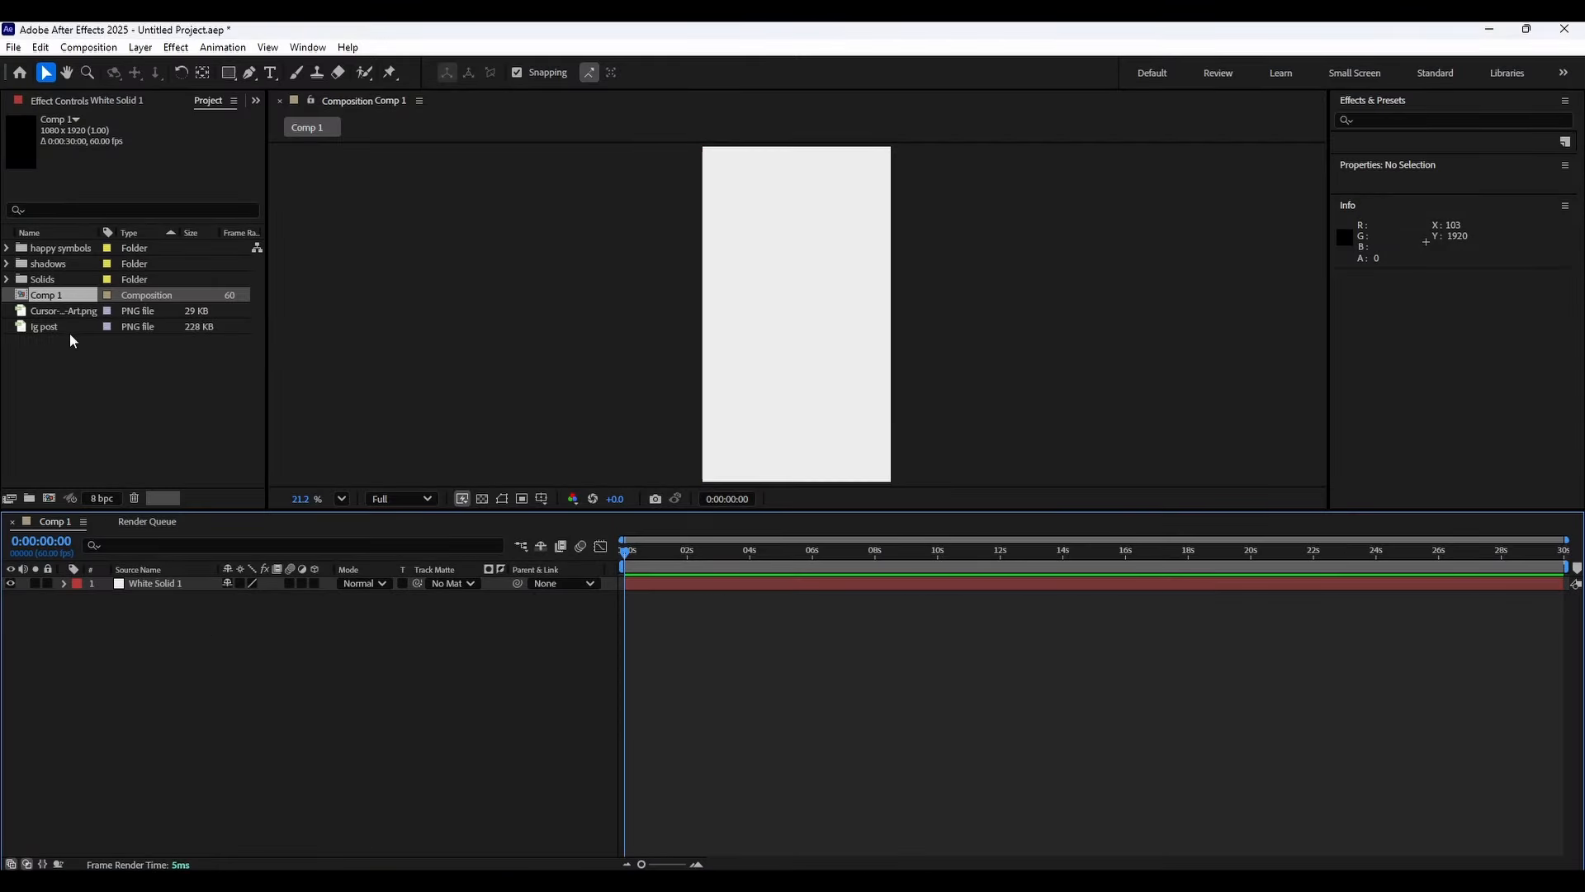
pyautogui.moveTo(58, 328); pyautogui.dragTo(188, 577)
pyautogui.click(205, 583)
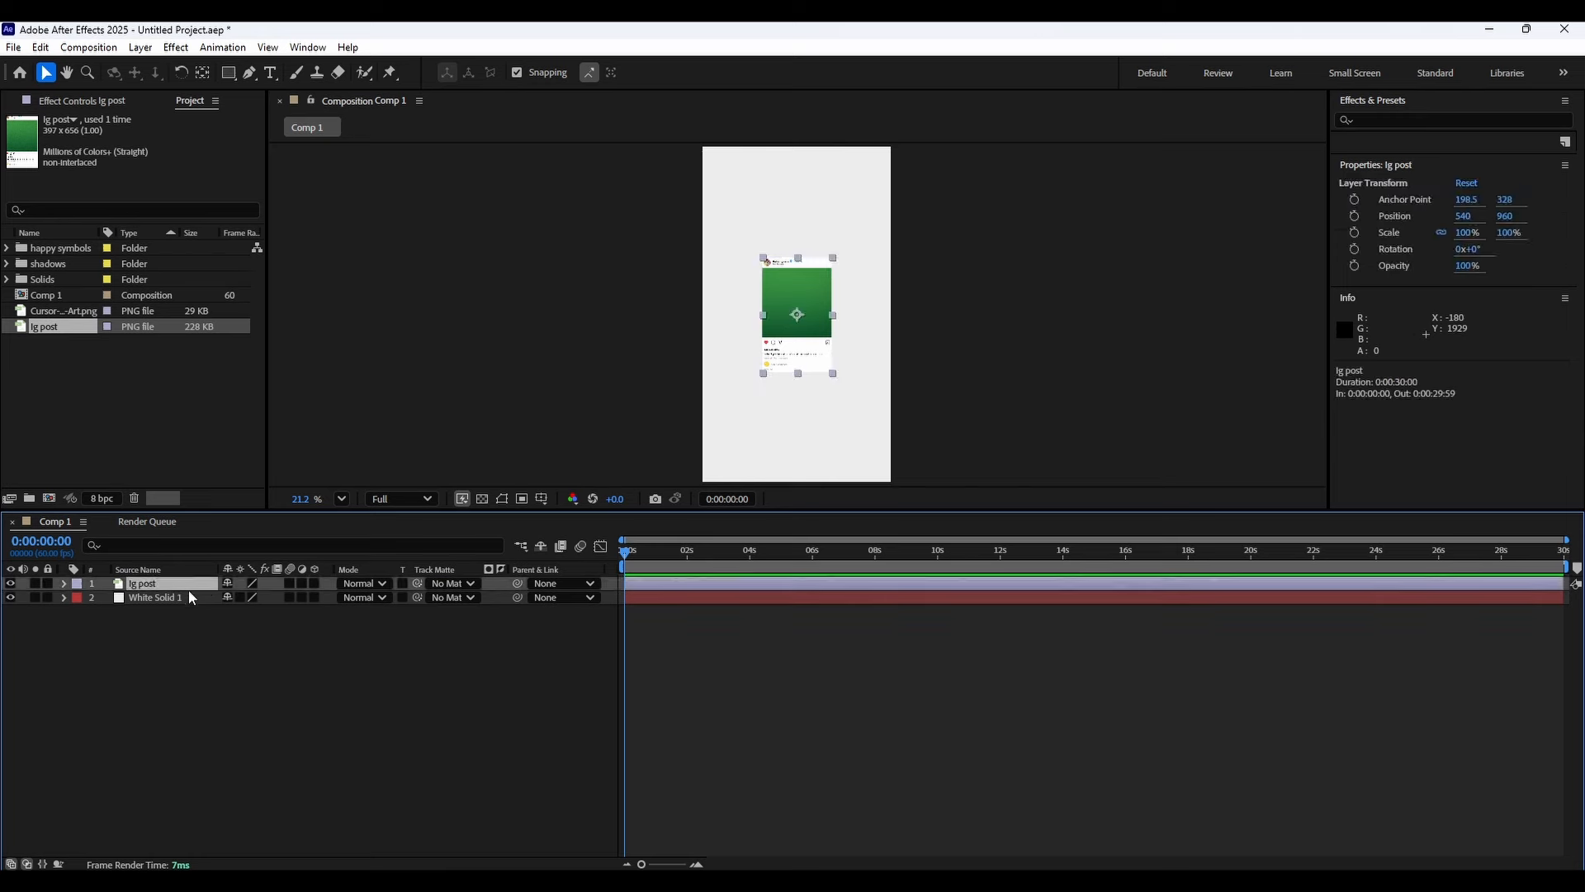
# Scale the ig post layer to 175%.
pyautogui.press('s')
pyautogui.moveTo(249, 598); pyautogui.dragTo(311, 598)
pyautogui.click(255, 660)
# Pre-compose the ig post layer, moving all attributes into the new composition.
pyautogui.rightClick(150, 582)
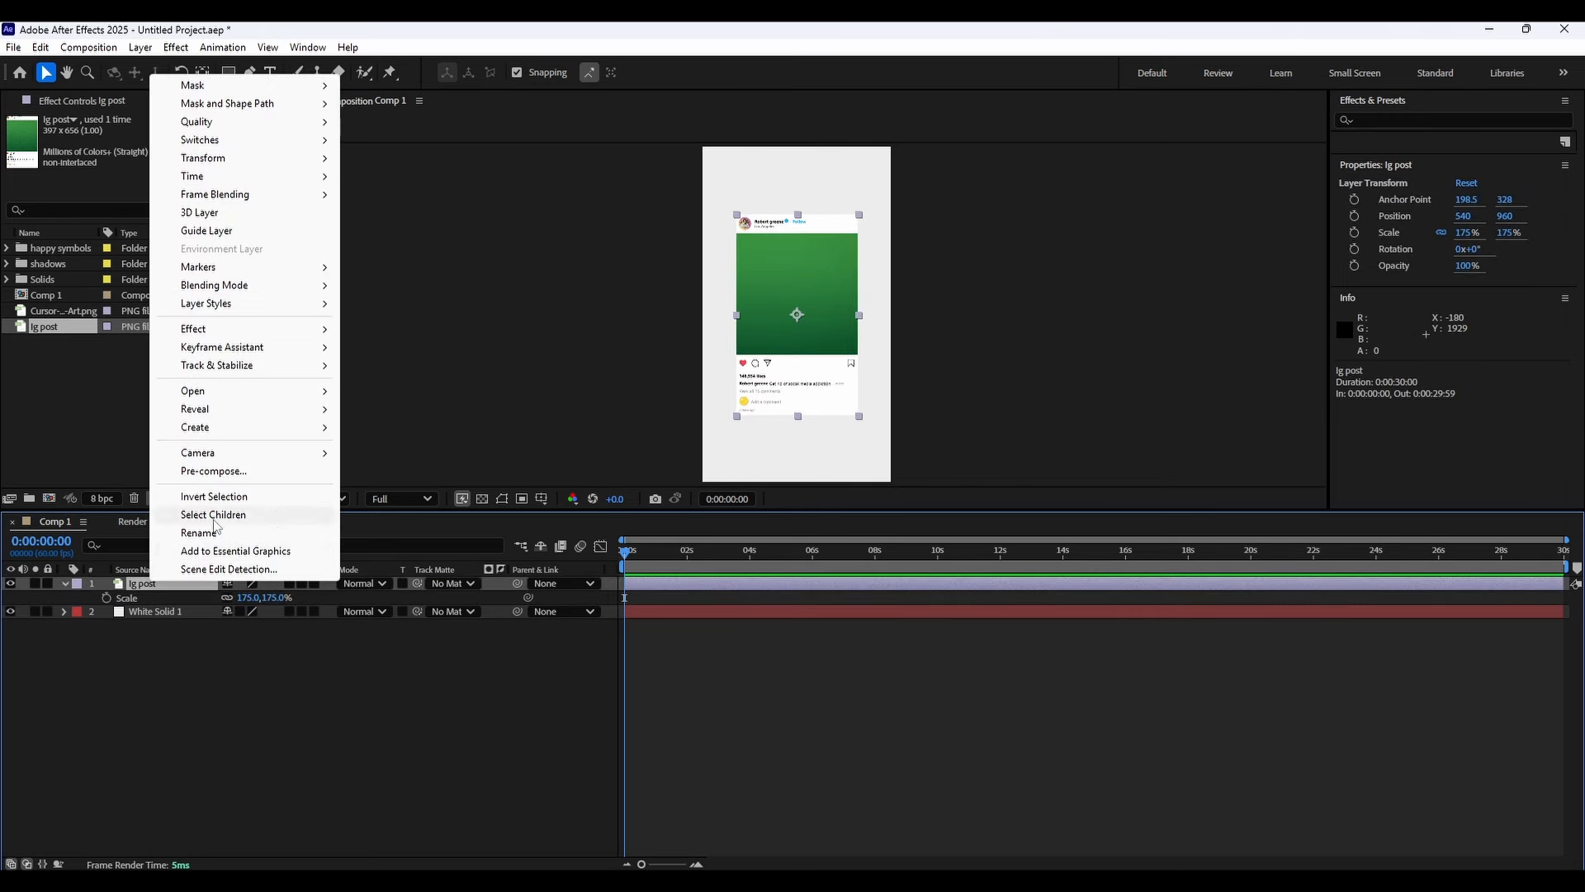
pyautogui.click(244, 472)
pyautogui.click(721, 461)
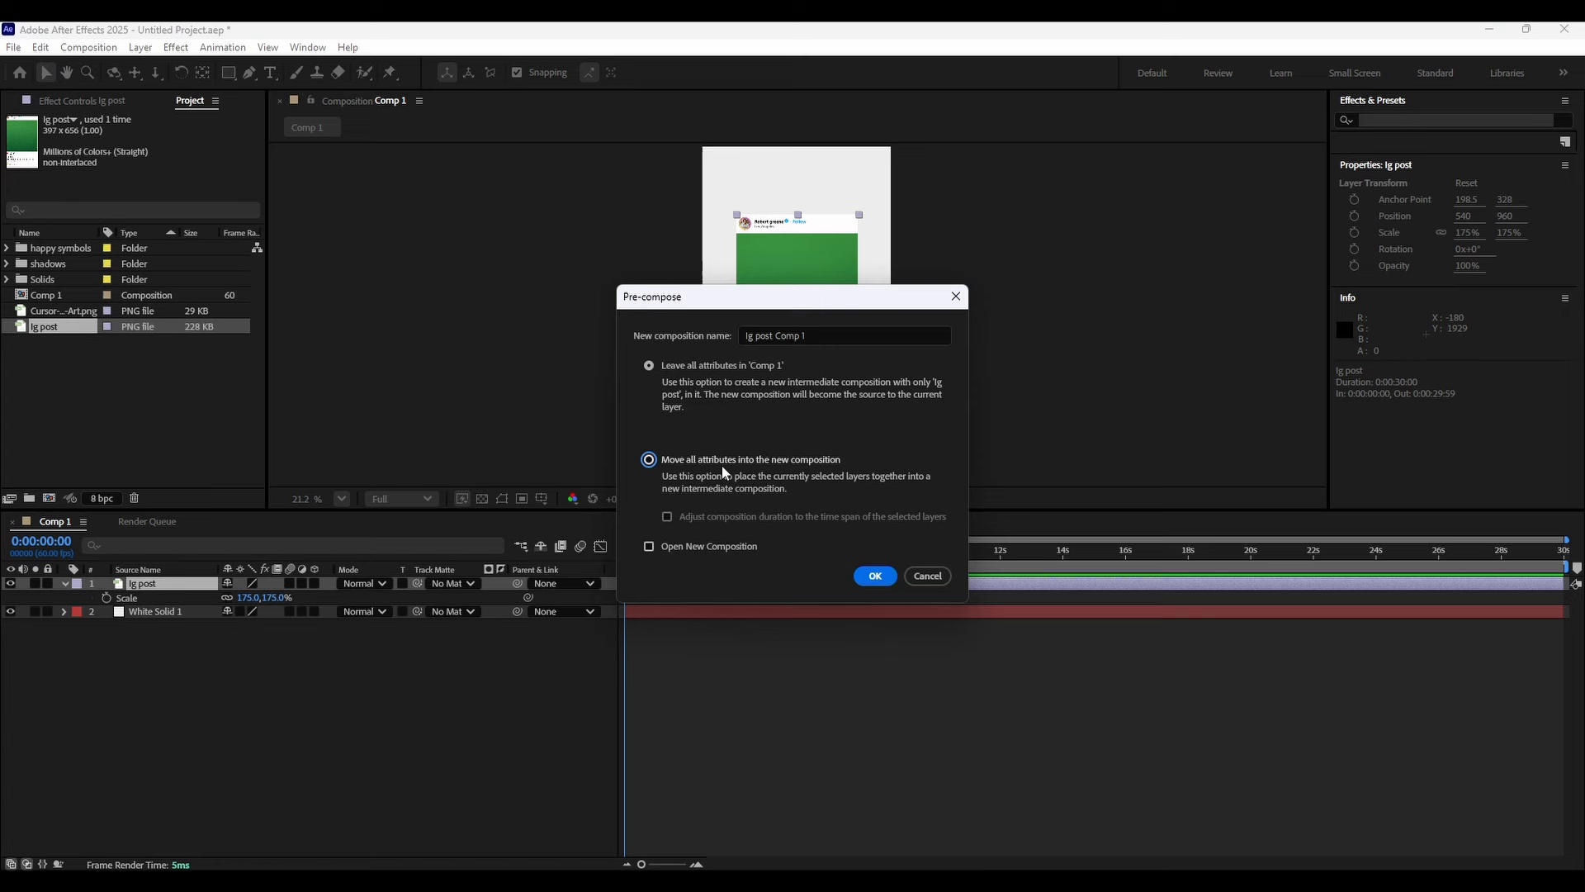
pyautogui.click(877, 576)
# Open the ig post Comp 1 precomposition, select the ig post layer and show the rulers.
pyautogui.doubleClick(168, 581)
pyautogui.click(144, 415)
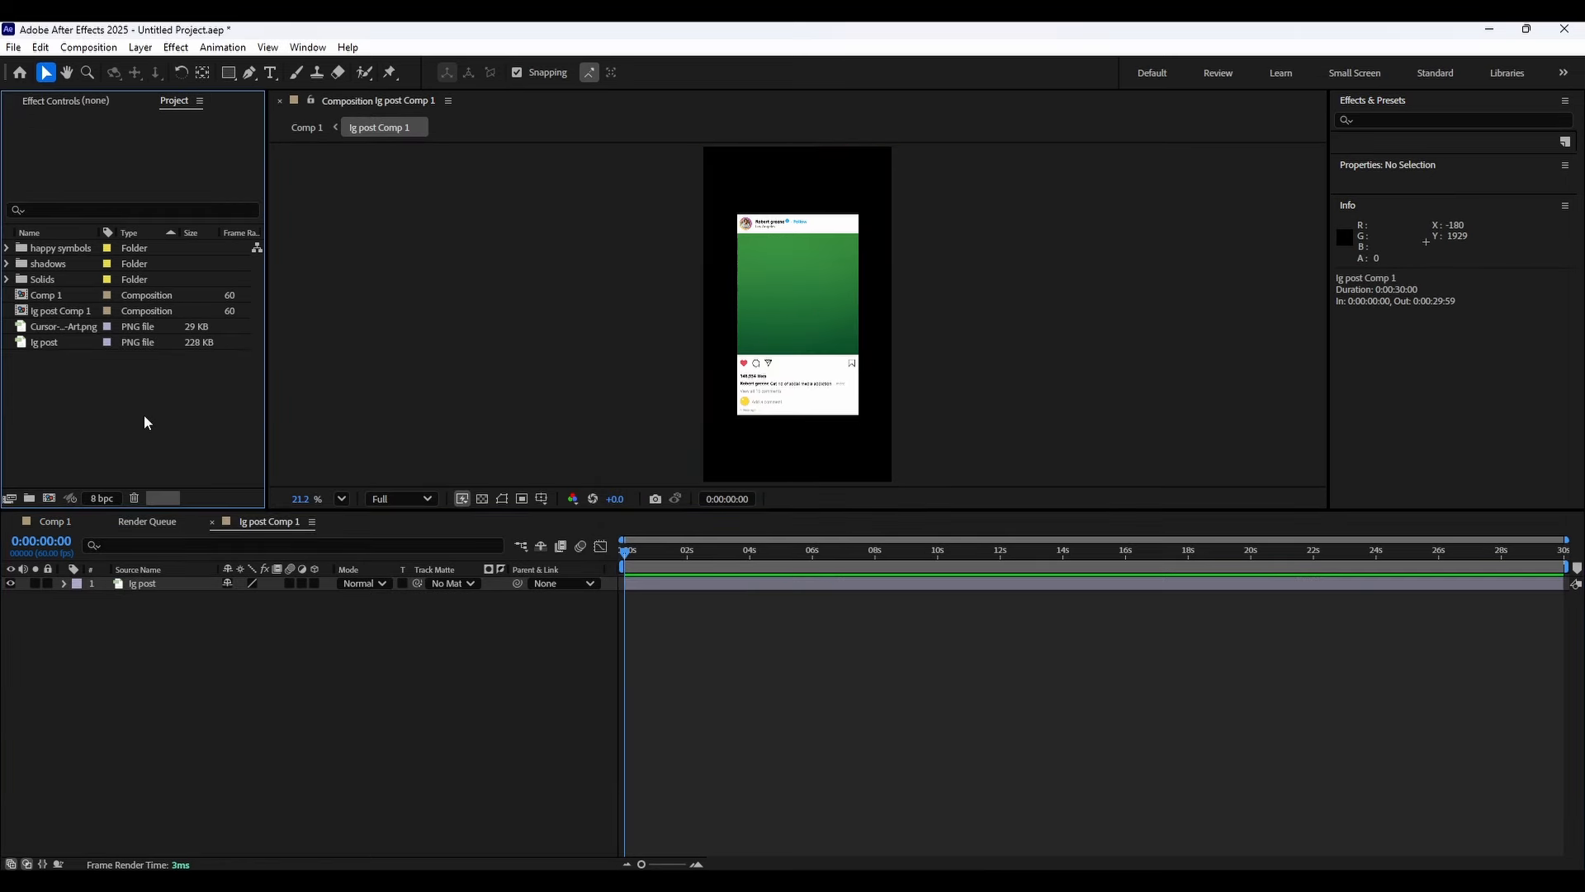
pyautogui.scroll(3, 752, 343)
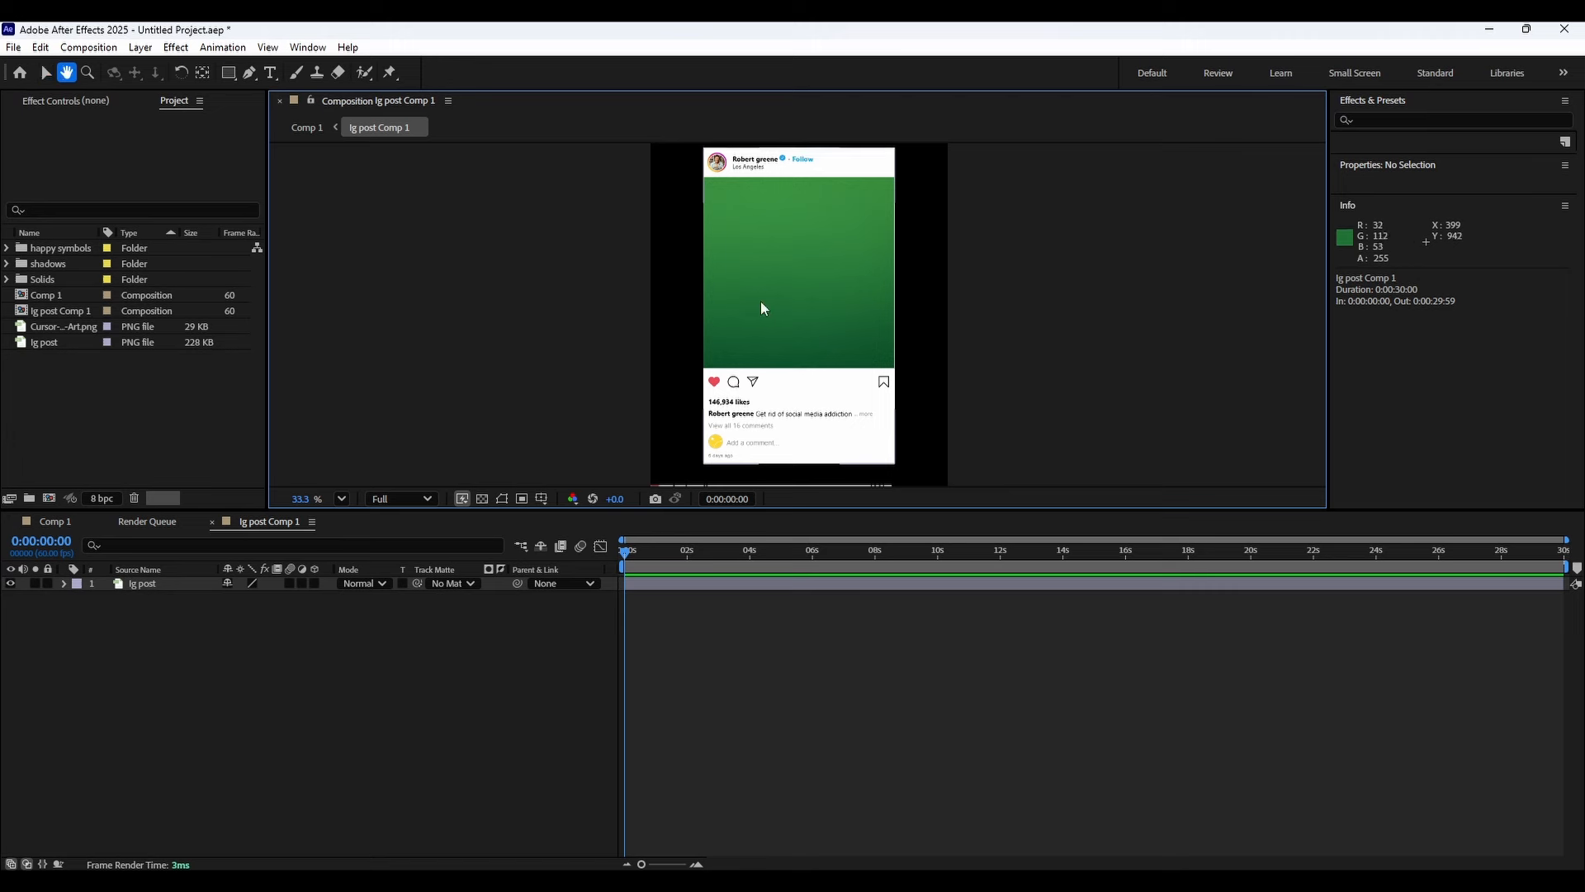
pyautogui.click(164, 584)
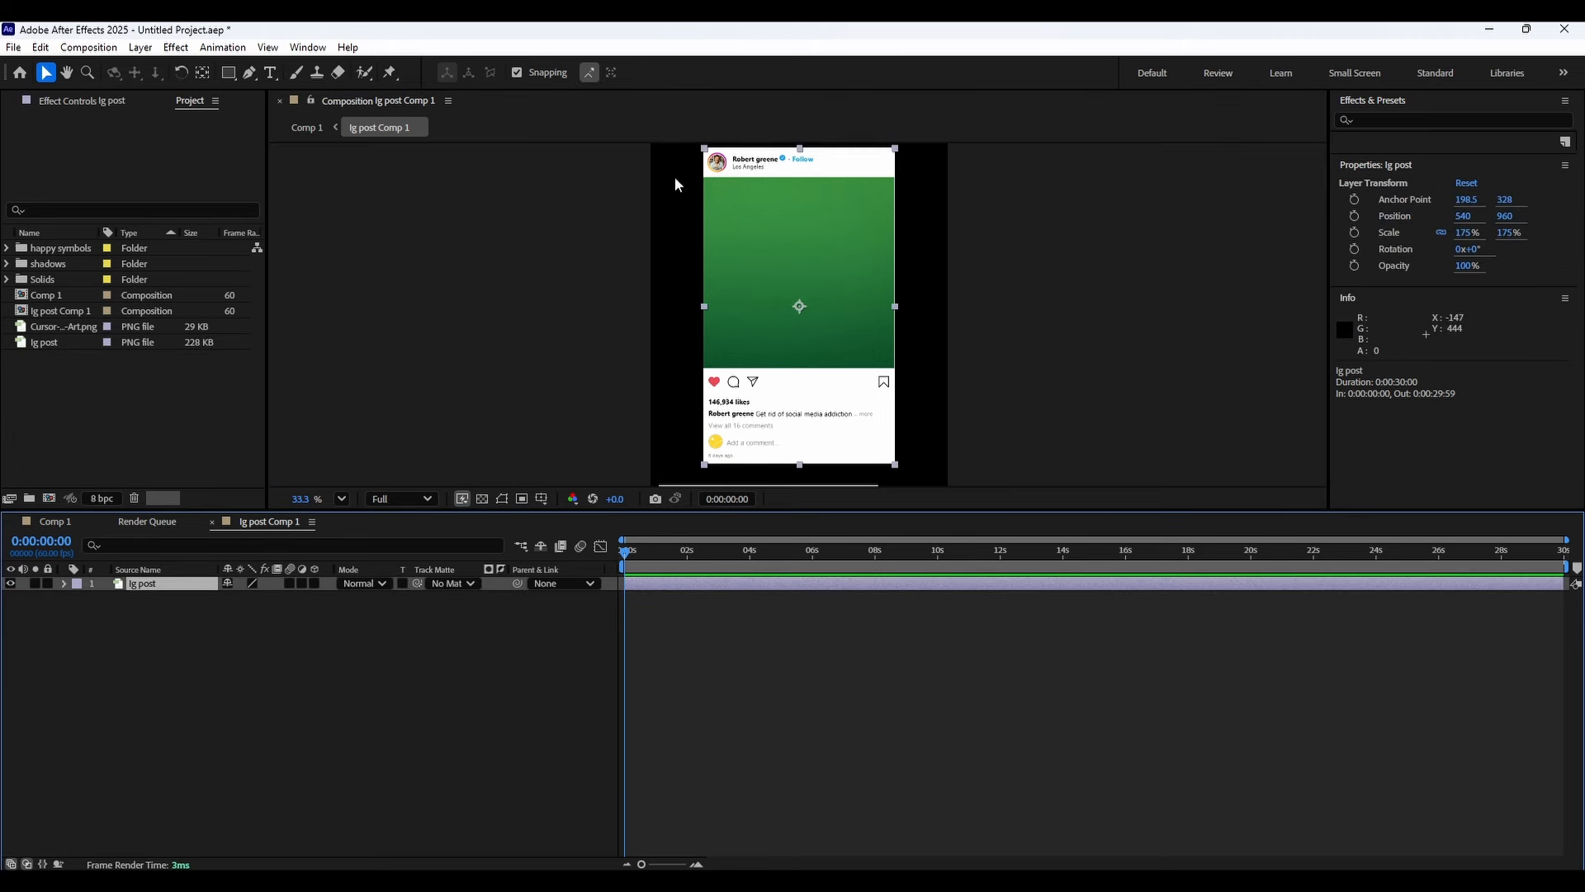
pyautogui.hotkey('ctrl', 'r')
# Drag guides from the rulers to the post's top, left and right edges.
pyautogui.moveTo(582, 151); pyautogui.dragTo(576, 168)
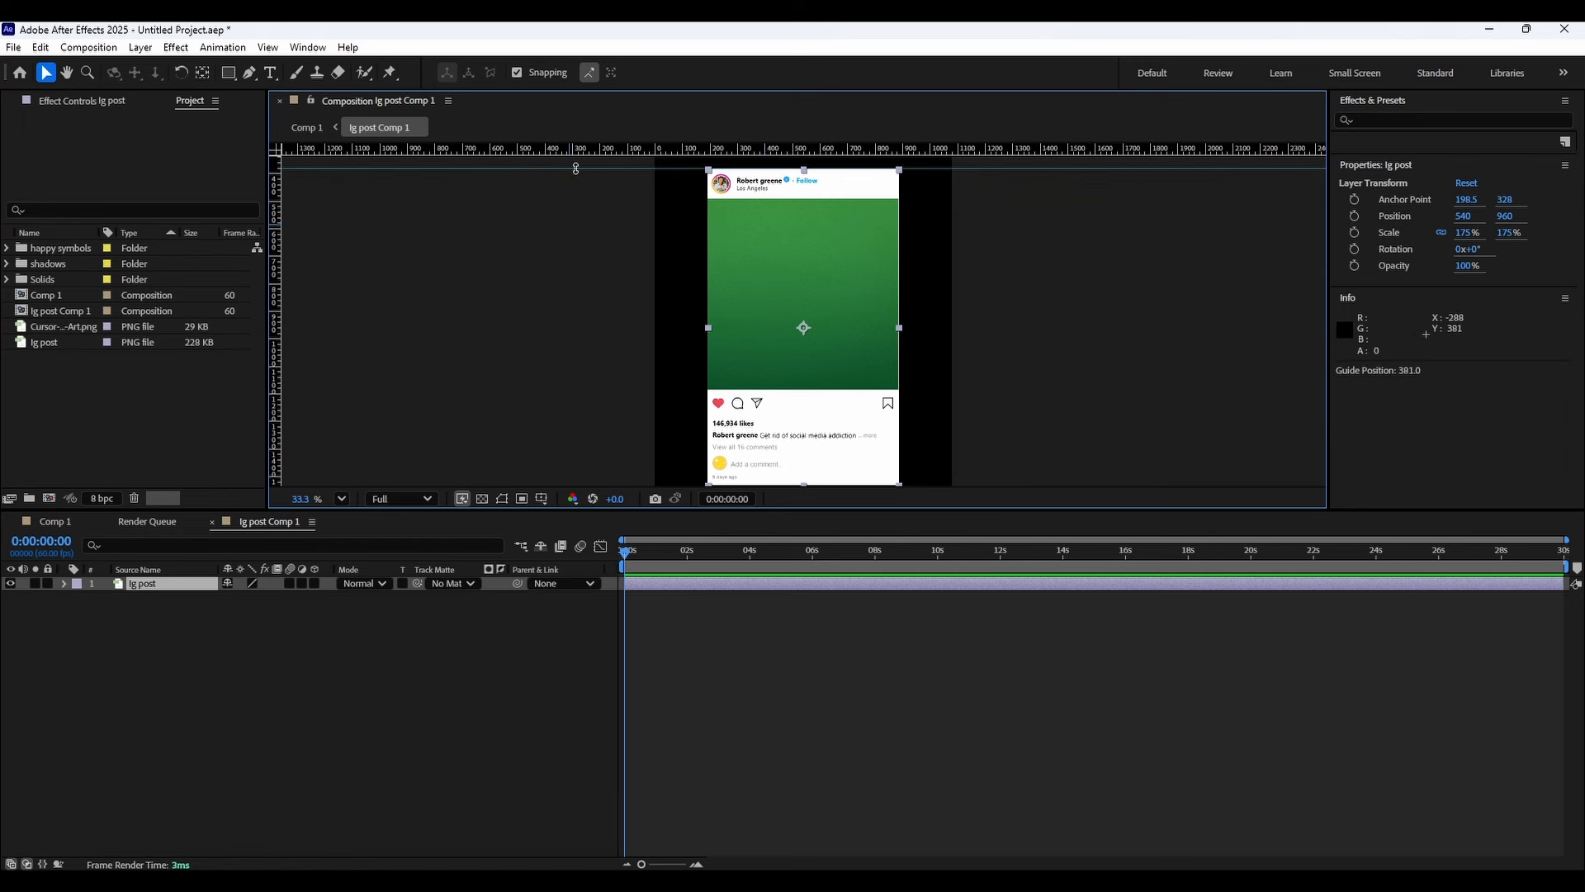
pyautogui.moveTo(277, 220); pyautogui.dragTo(706, 211)
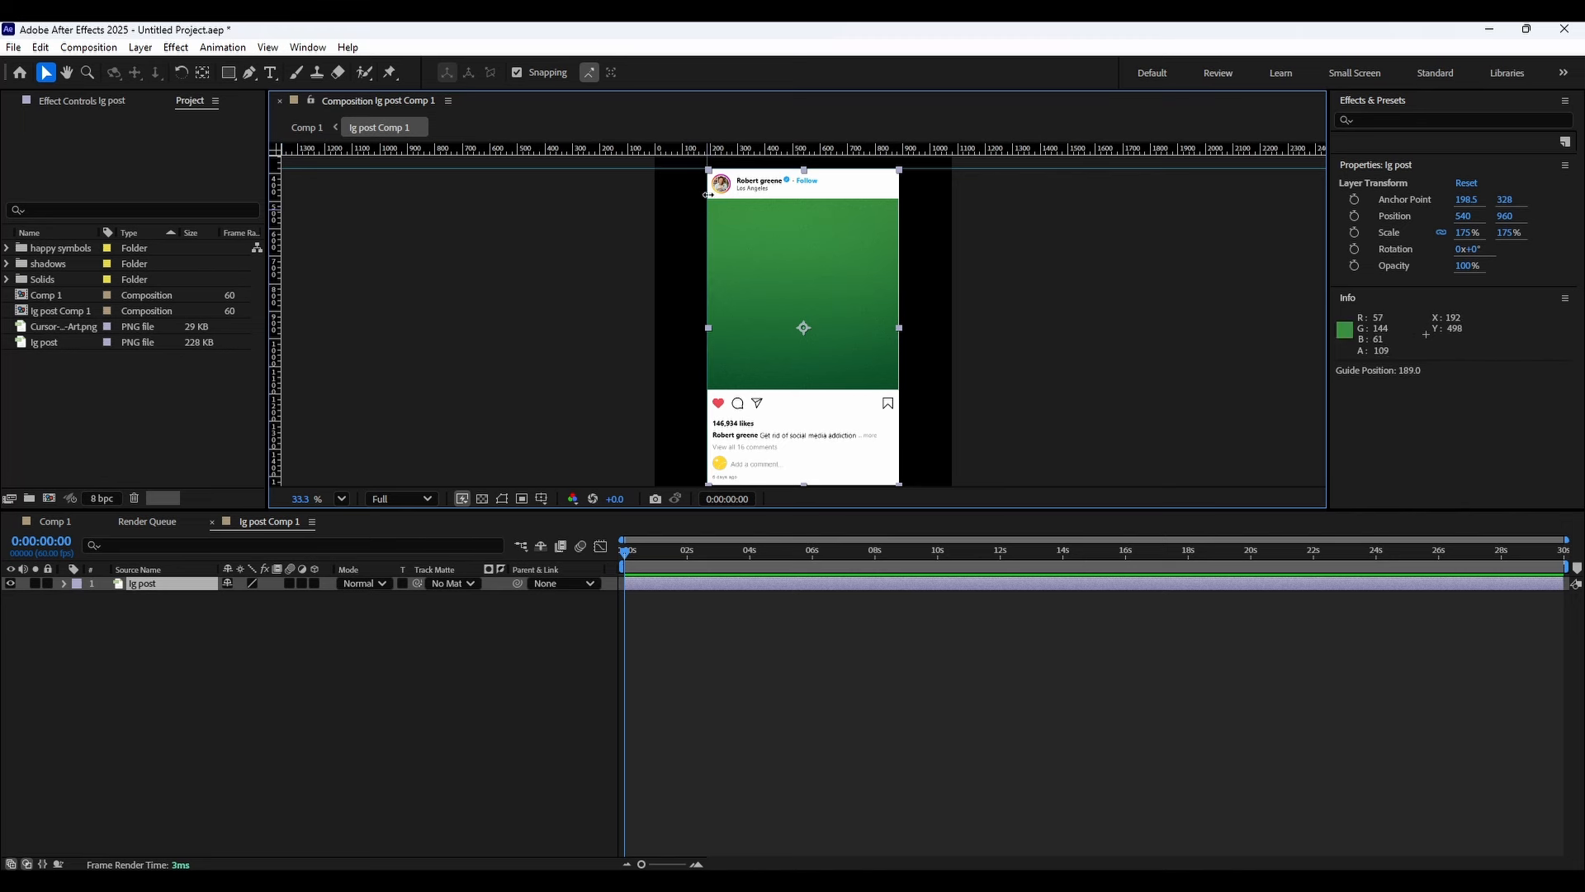
pyautogui.moveTo(728, 152); pyautogui.dragTo(798, 419)
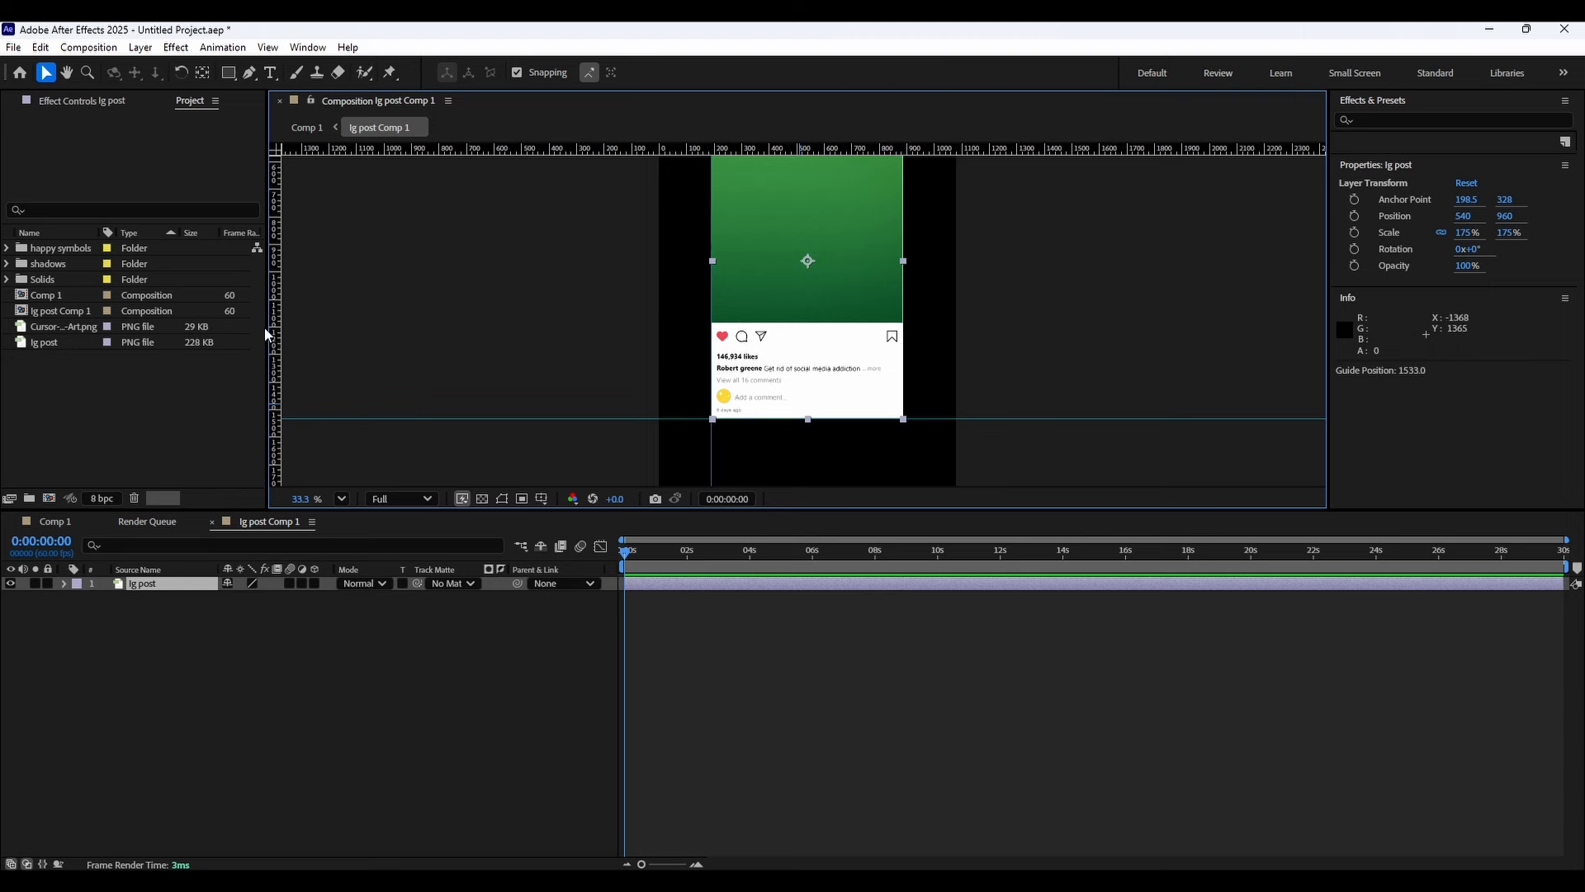
pyautogui.moveTo(308, 322); pyautogui.dragTo(903, 343)
# Snap the top and right guides precisely to the post's edges.
pyautogui.scroll(5, 917, 268)
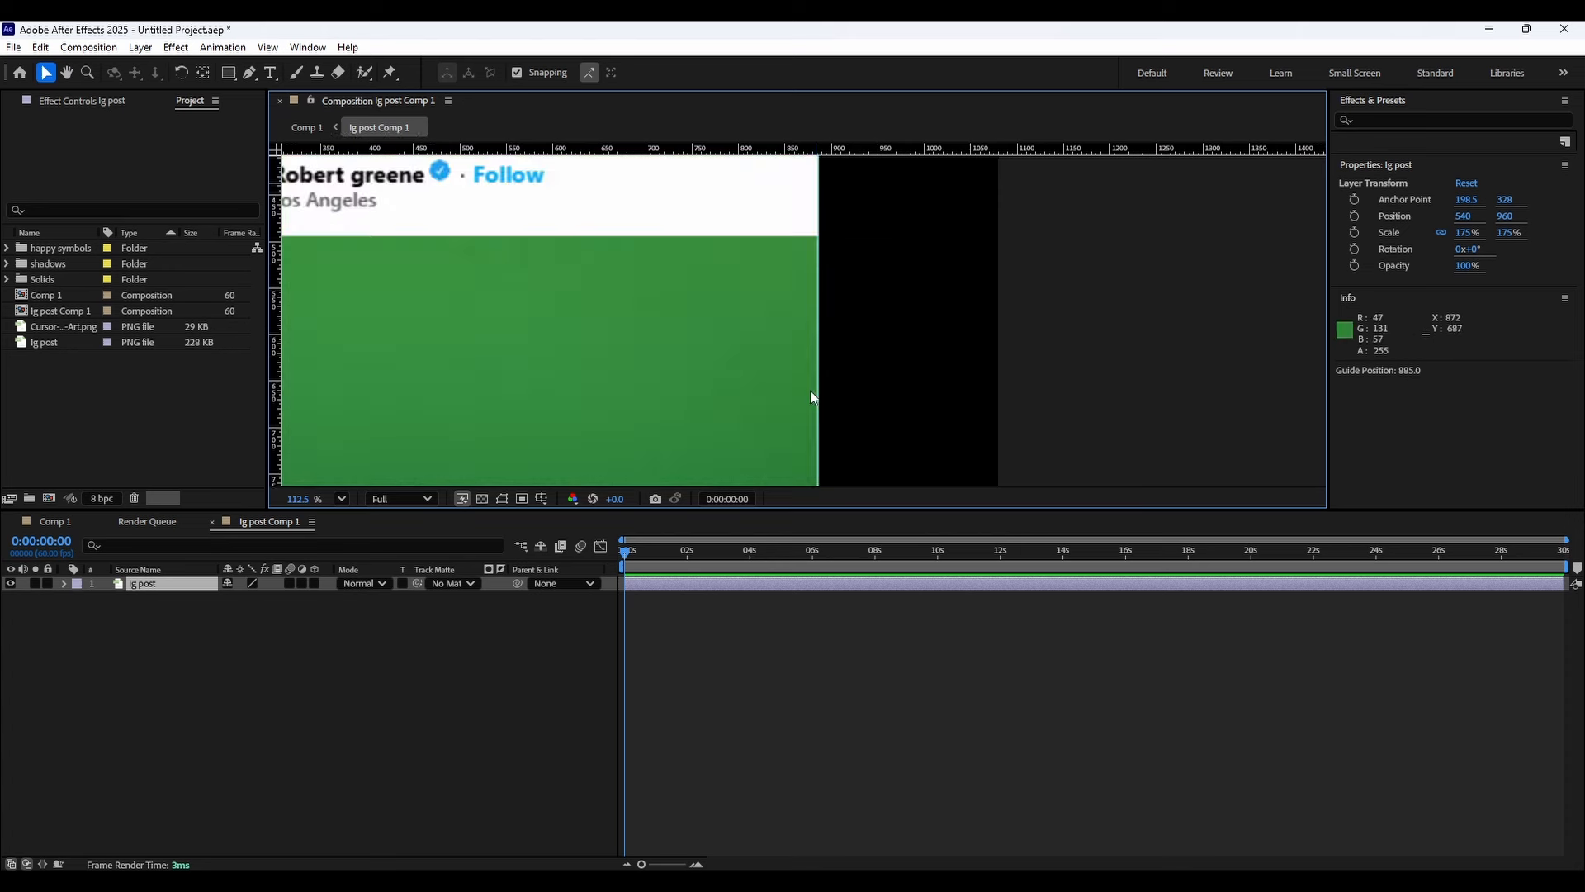
pyautogui.scroll(3, 812, 347)
pyautogui.moveTo(772, 203); pyautogui.dragTo(821, 459)
pyautogui.moveTo(743, 270); pyautogui.dragTo(822, 436)
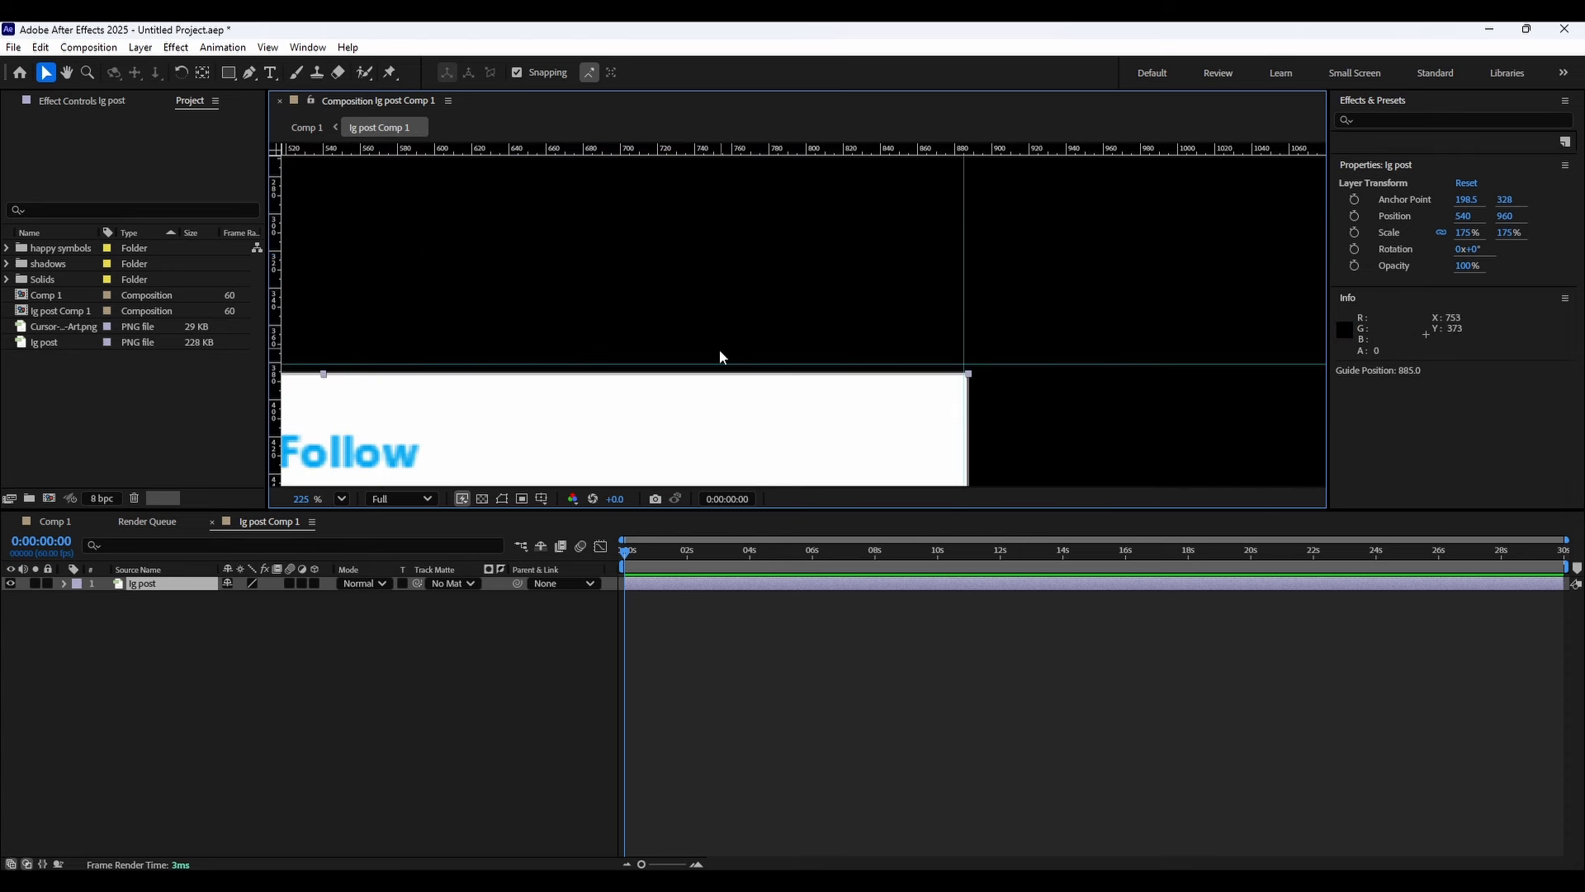
pyautogui.moveTo(718, 362); pyautogui.dragTo(718, 370)
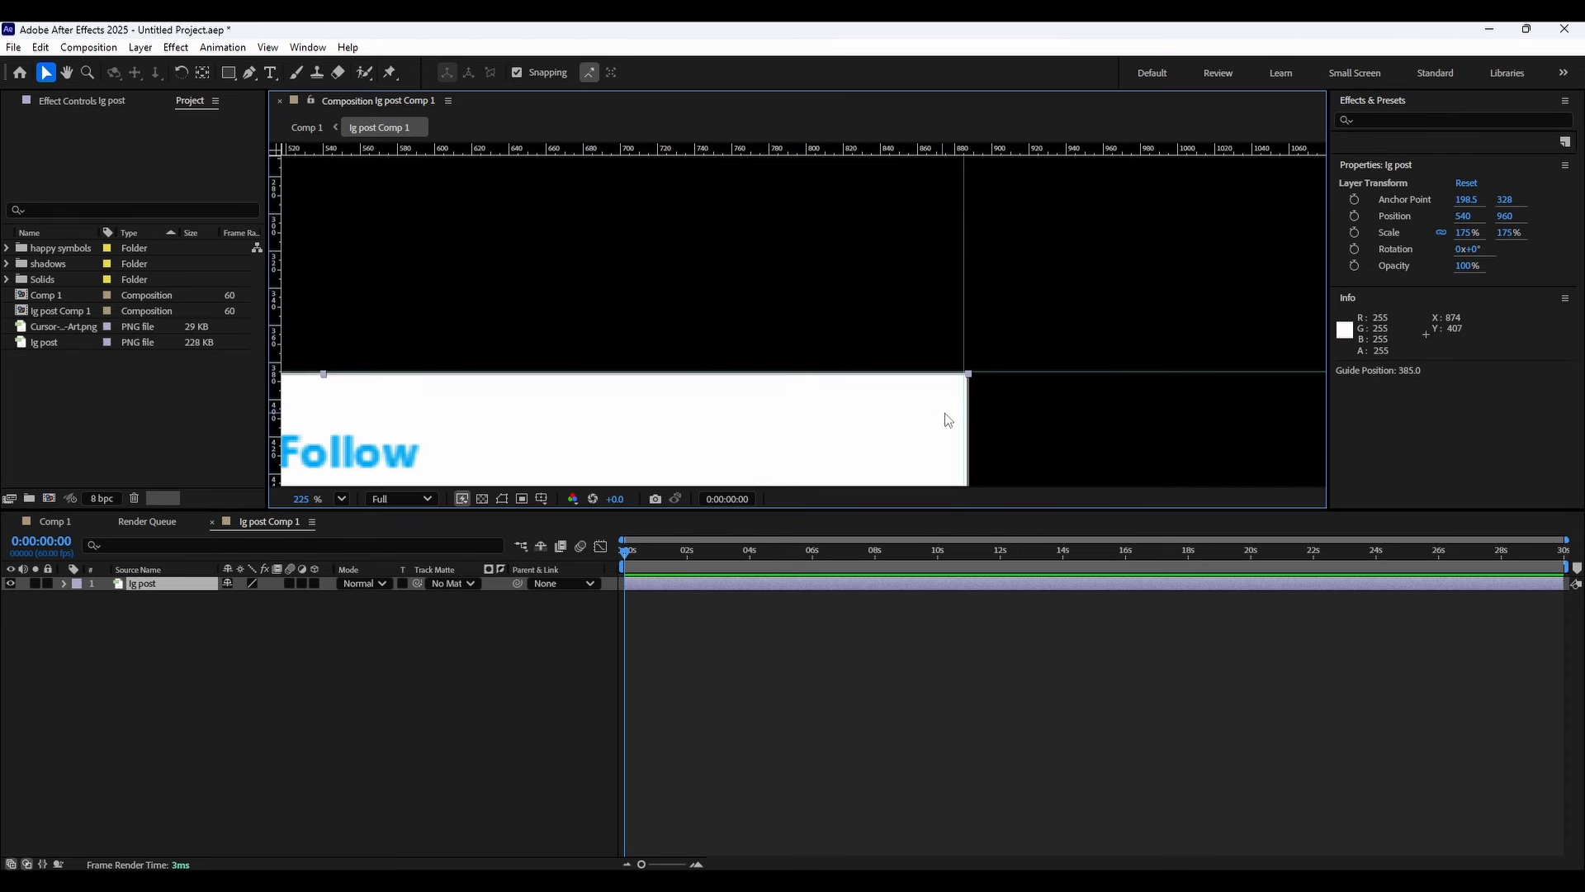
pyautogui.moveTo(967, 410); pyautogui.dragTo(974, 409)
# Position a guide along the post's bottom edge.
pyautogui.moveTo(749, 382); pyautogui.dragTo(1289, 194)
pyautogui.moveTo(334, 462); pyautogui.dragTo(948, 299)
pyautogui.moveTo(826, 321); pyautogui.dragTo(833, 322)
pyautogui.moveTo(950, 462); pyautogui.dragTo(828, 92)
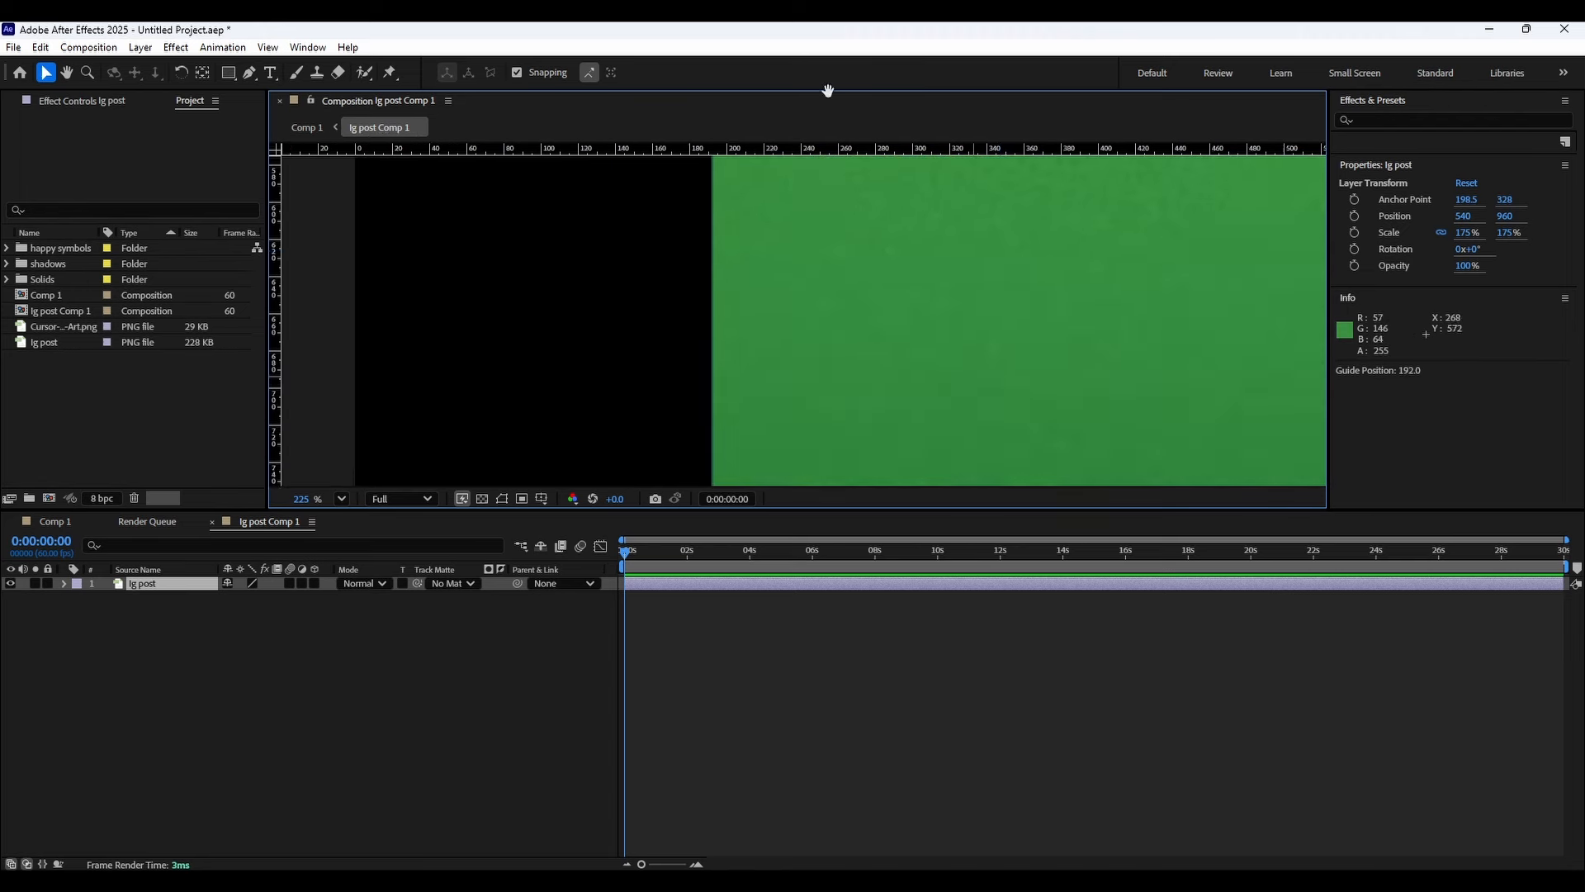
pyautogui.moveTo(900, 462); pyautogui.dragTo(801, 99)
pyautogui.moveTo(732, 471); pyautogui.dragTo(653, 159)
pyautogui.scroll(-5, 585, 367)
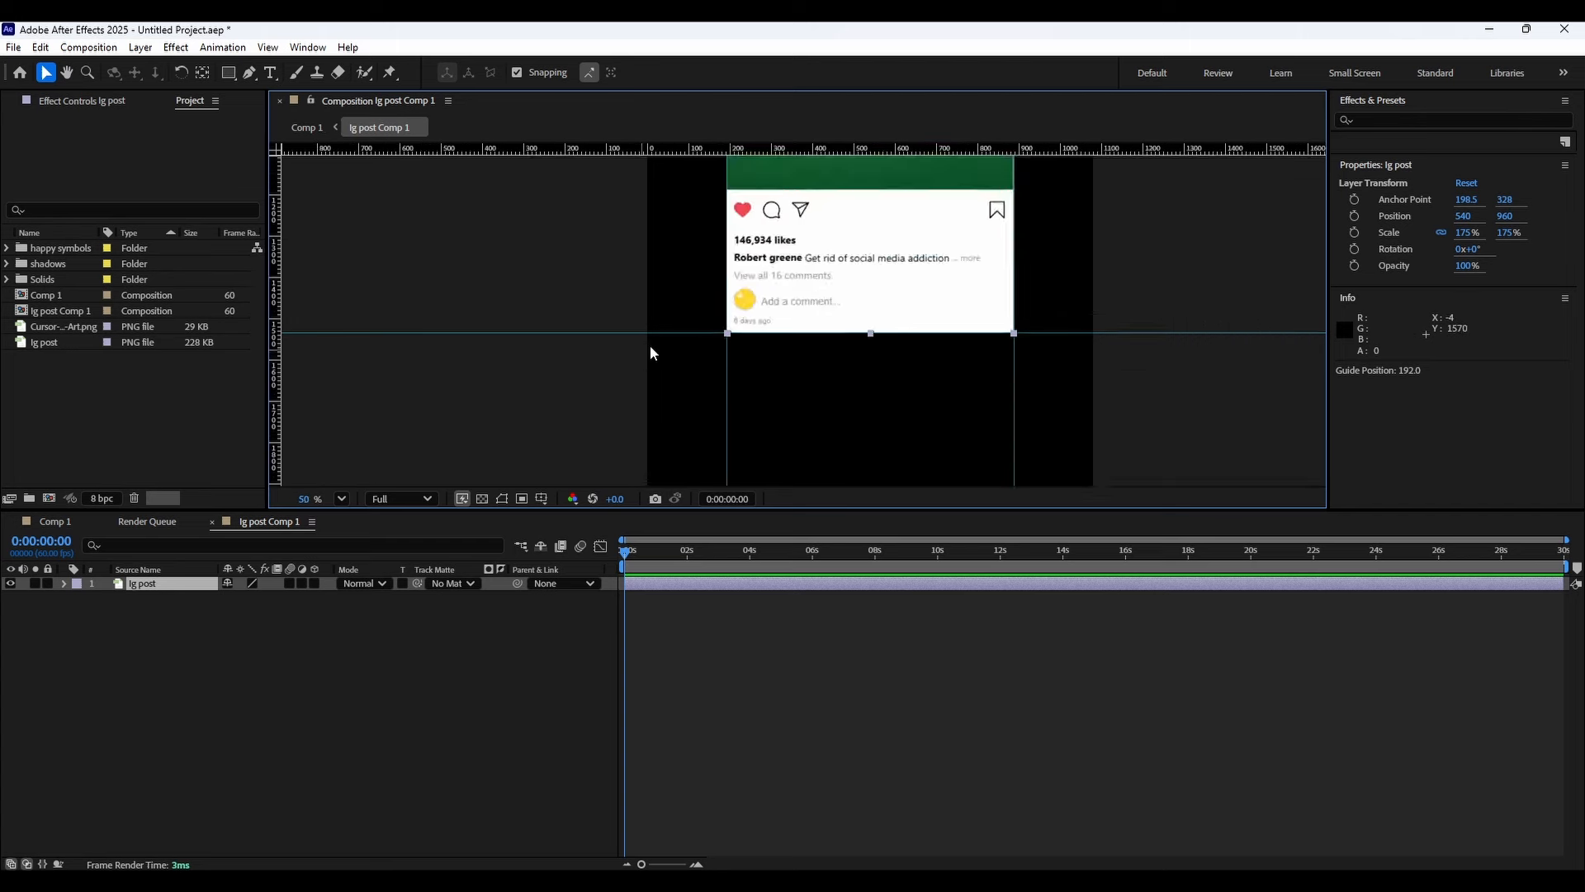
pyautogui.moveTo(776, 301); pyautogui.dragTo(720, 405)
pyautogui.moveTo(733, 332); pyautogui.dragTo(710, 254)
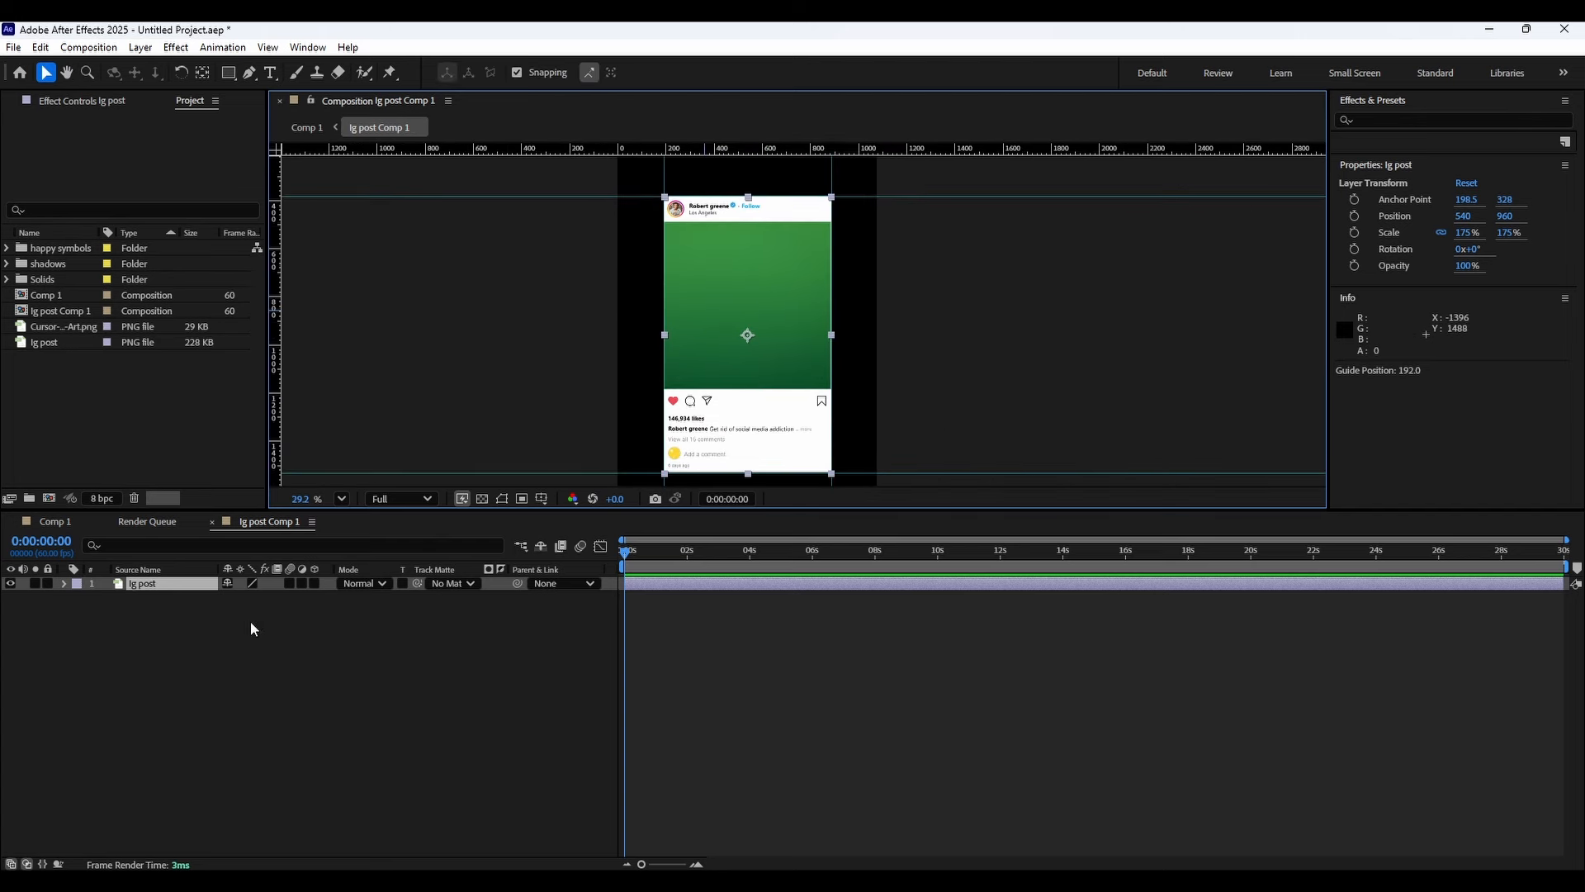
# Draw a rectangle shape layer between the guides, about 696 × 1148 px, covering the post.
pyautogui.rightClick(245, 689)
pyautogui.moveTo(298, 493)
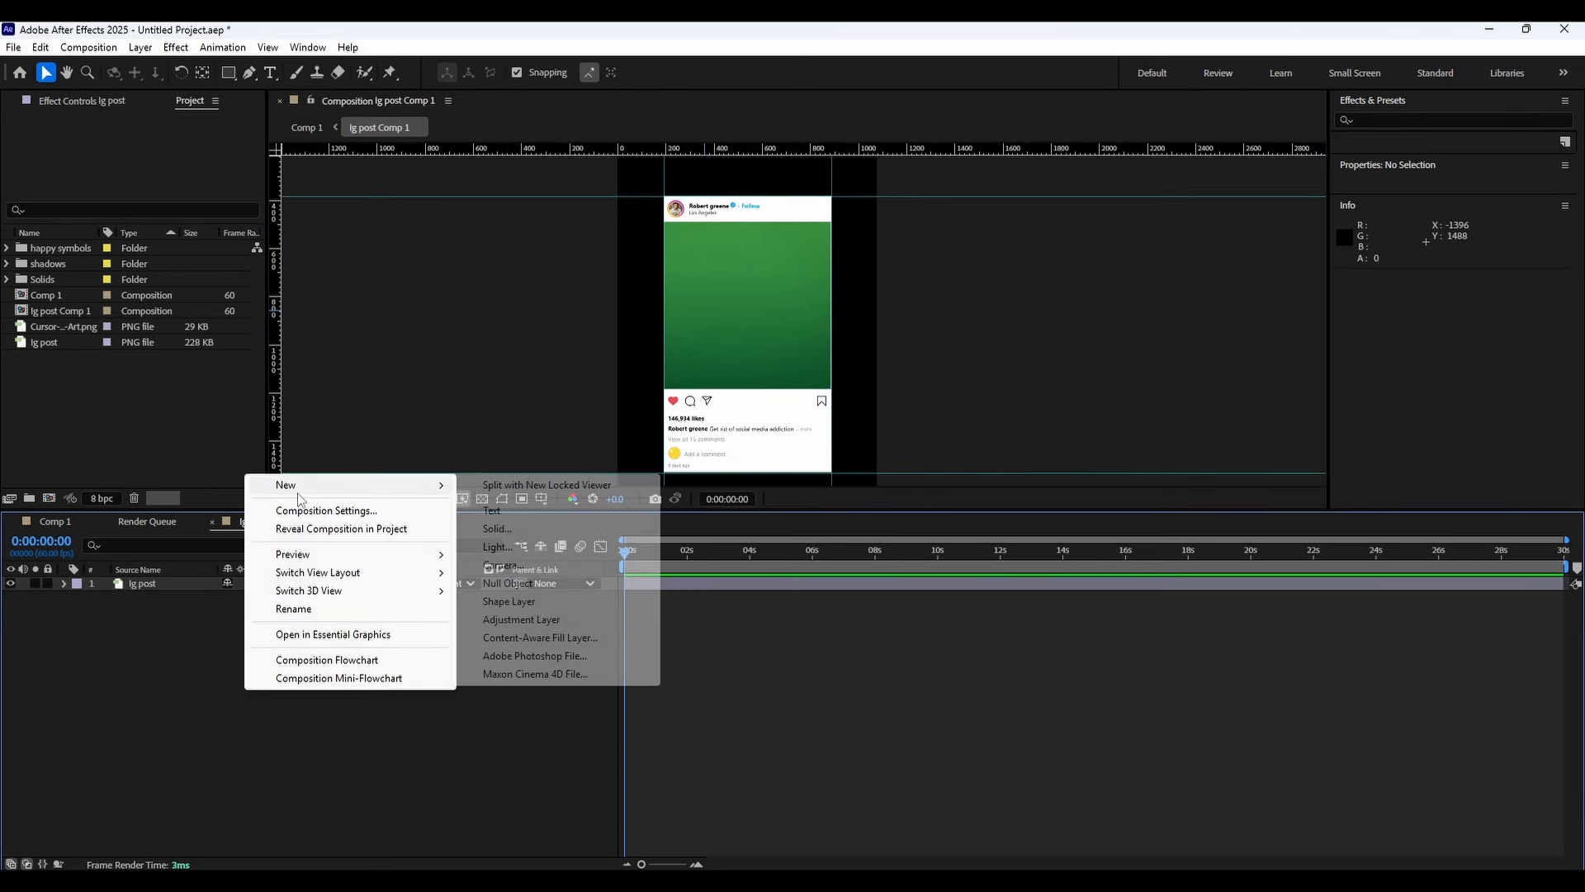
pyautogui.click(513, 603)
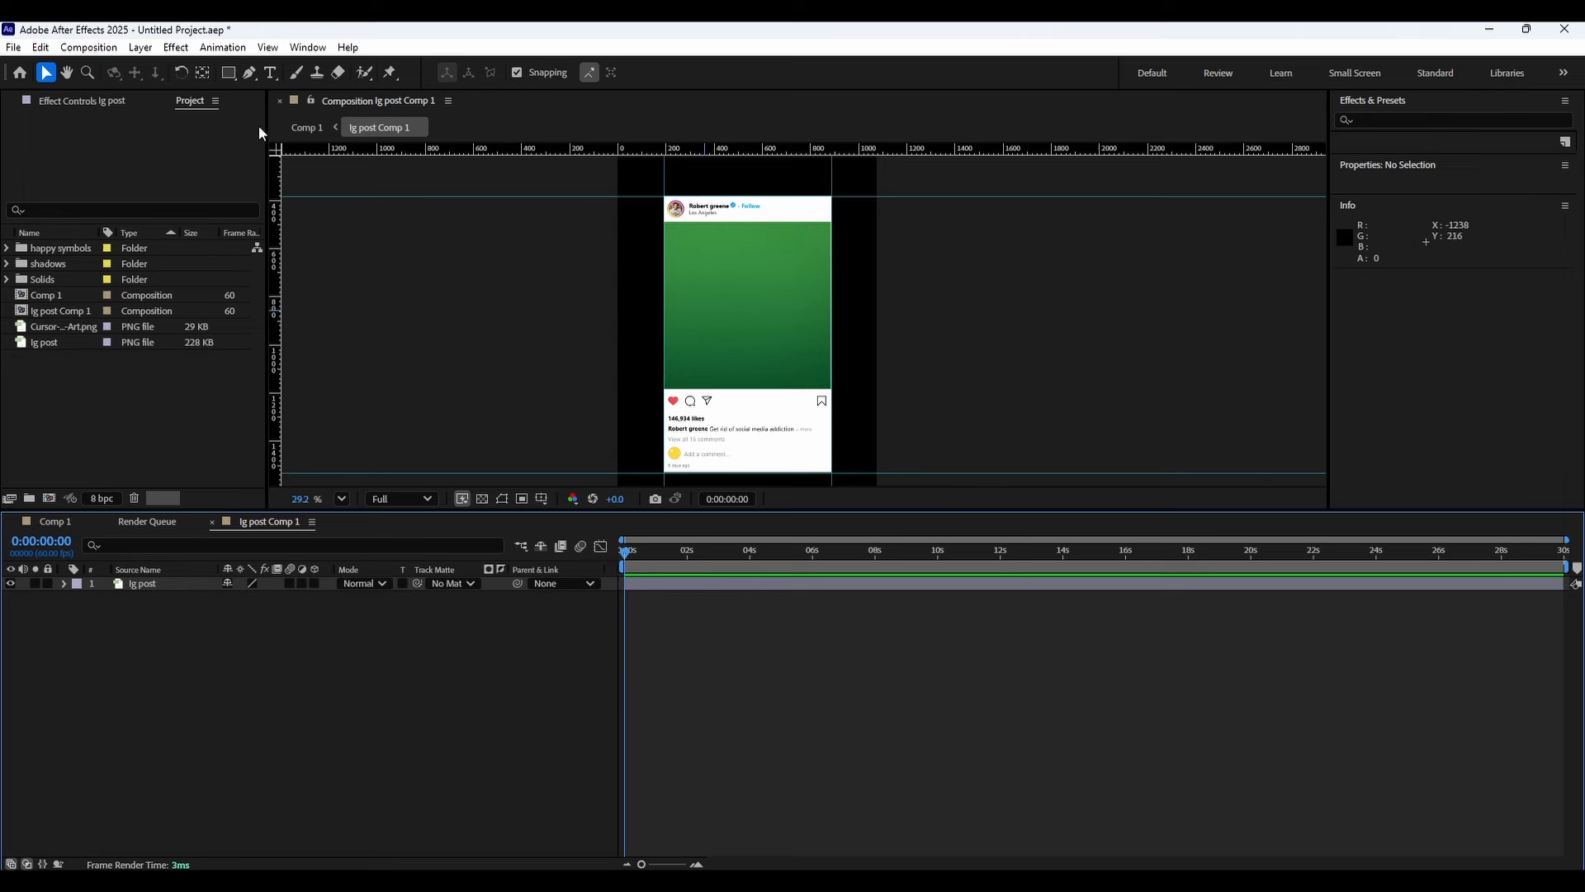
pyautogui.press('q')
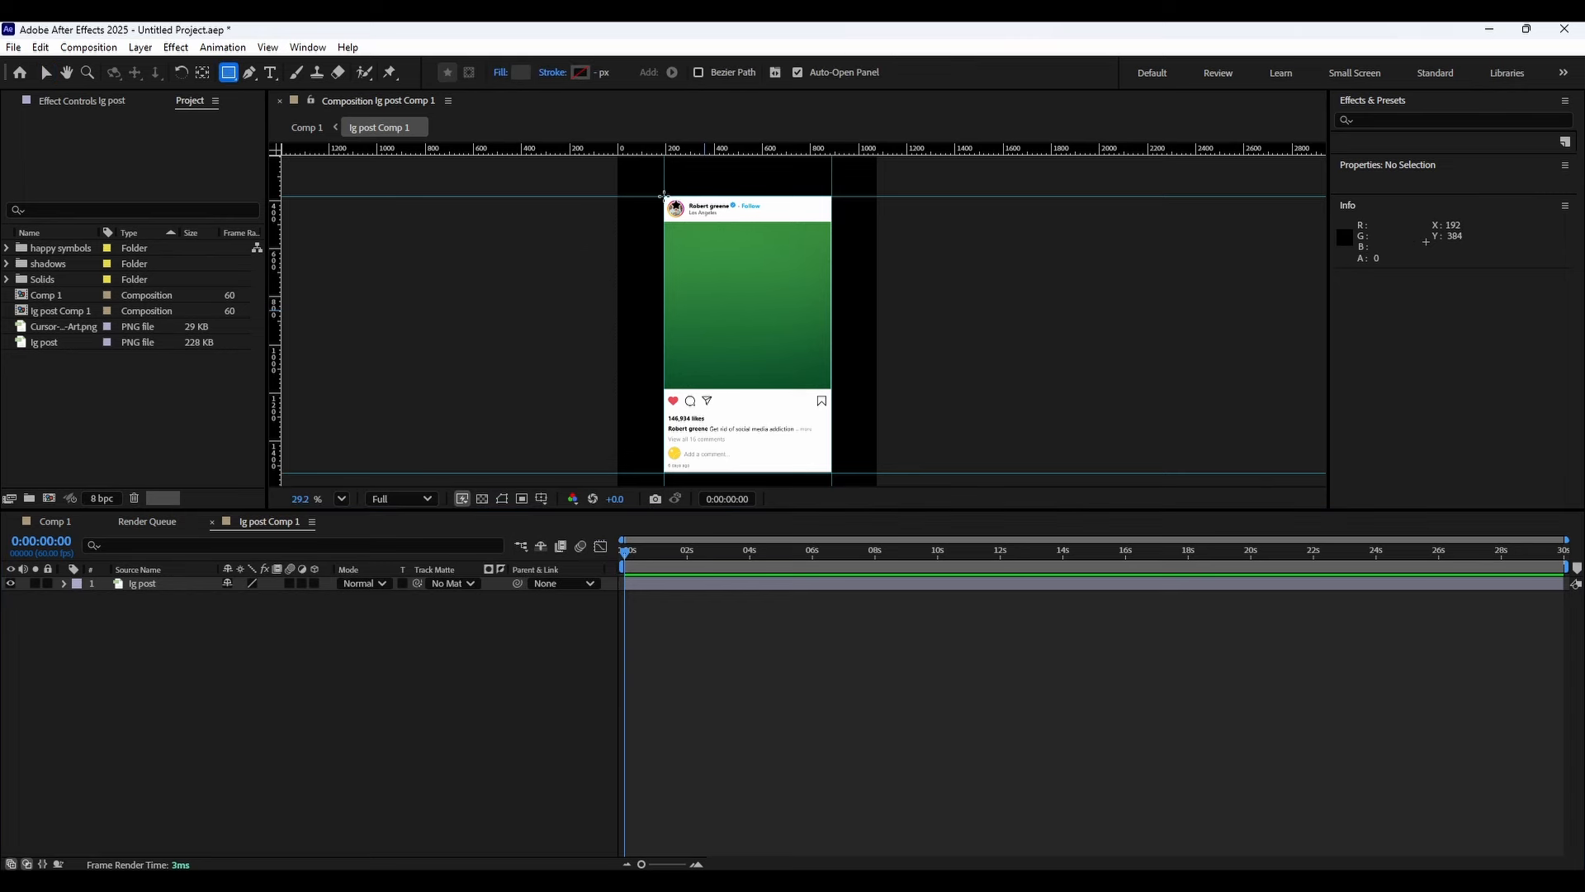
pyautogui.moveTo(664, 197); pyautogui.dragTo(835, 464)
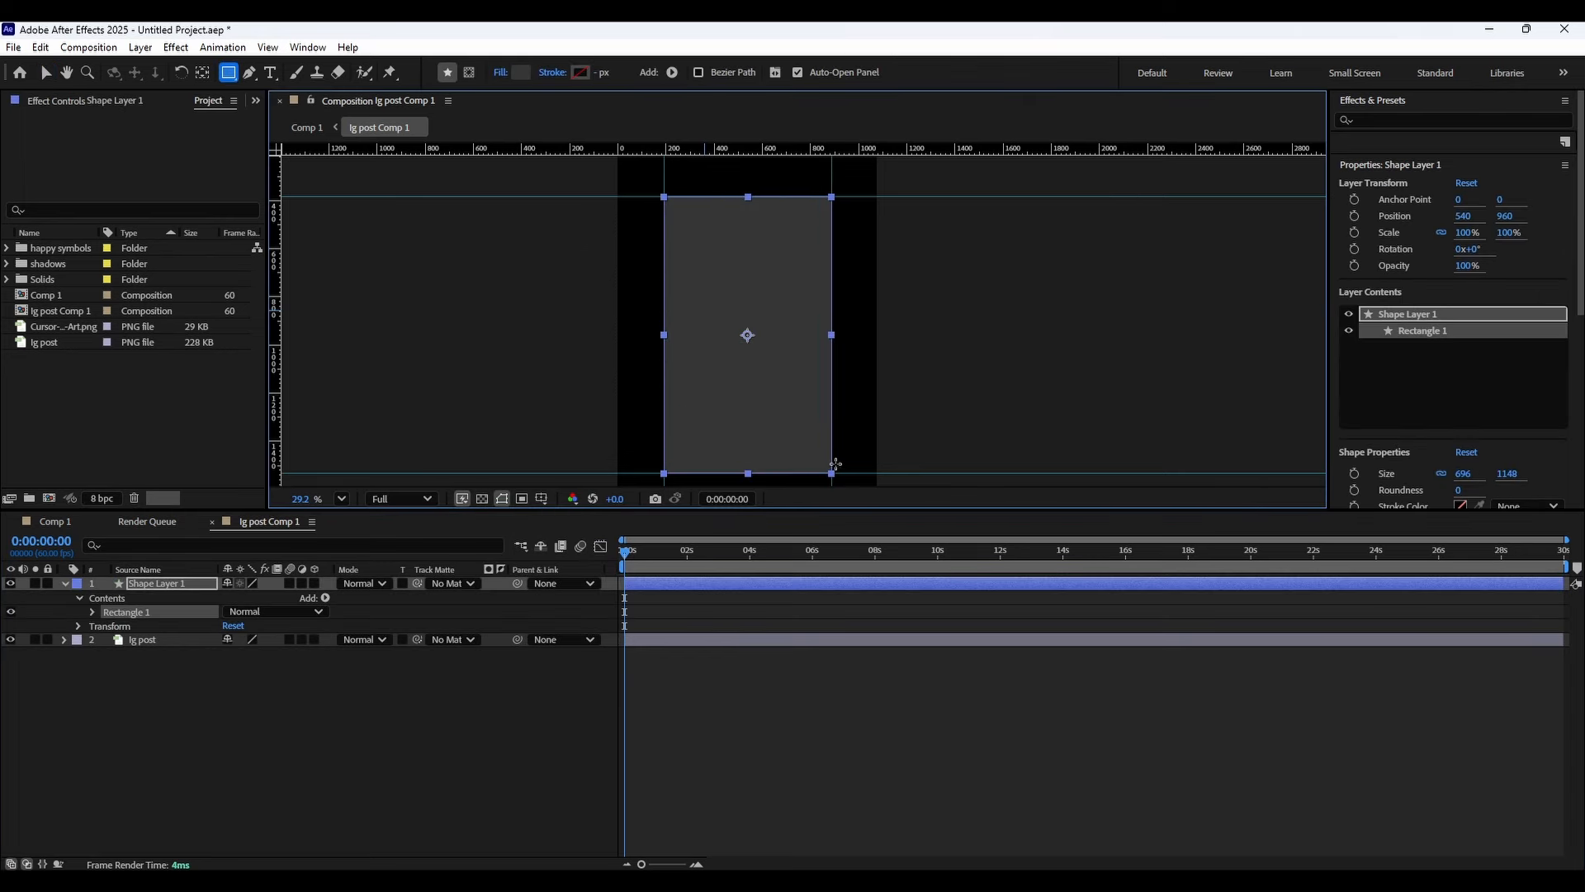
# Fill the rectangle with FFFFFF and move the shape layer beneath the ig post layer.
pyautogui.click(164, 677)
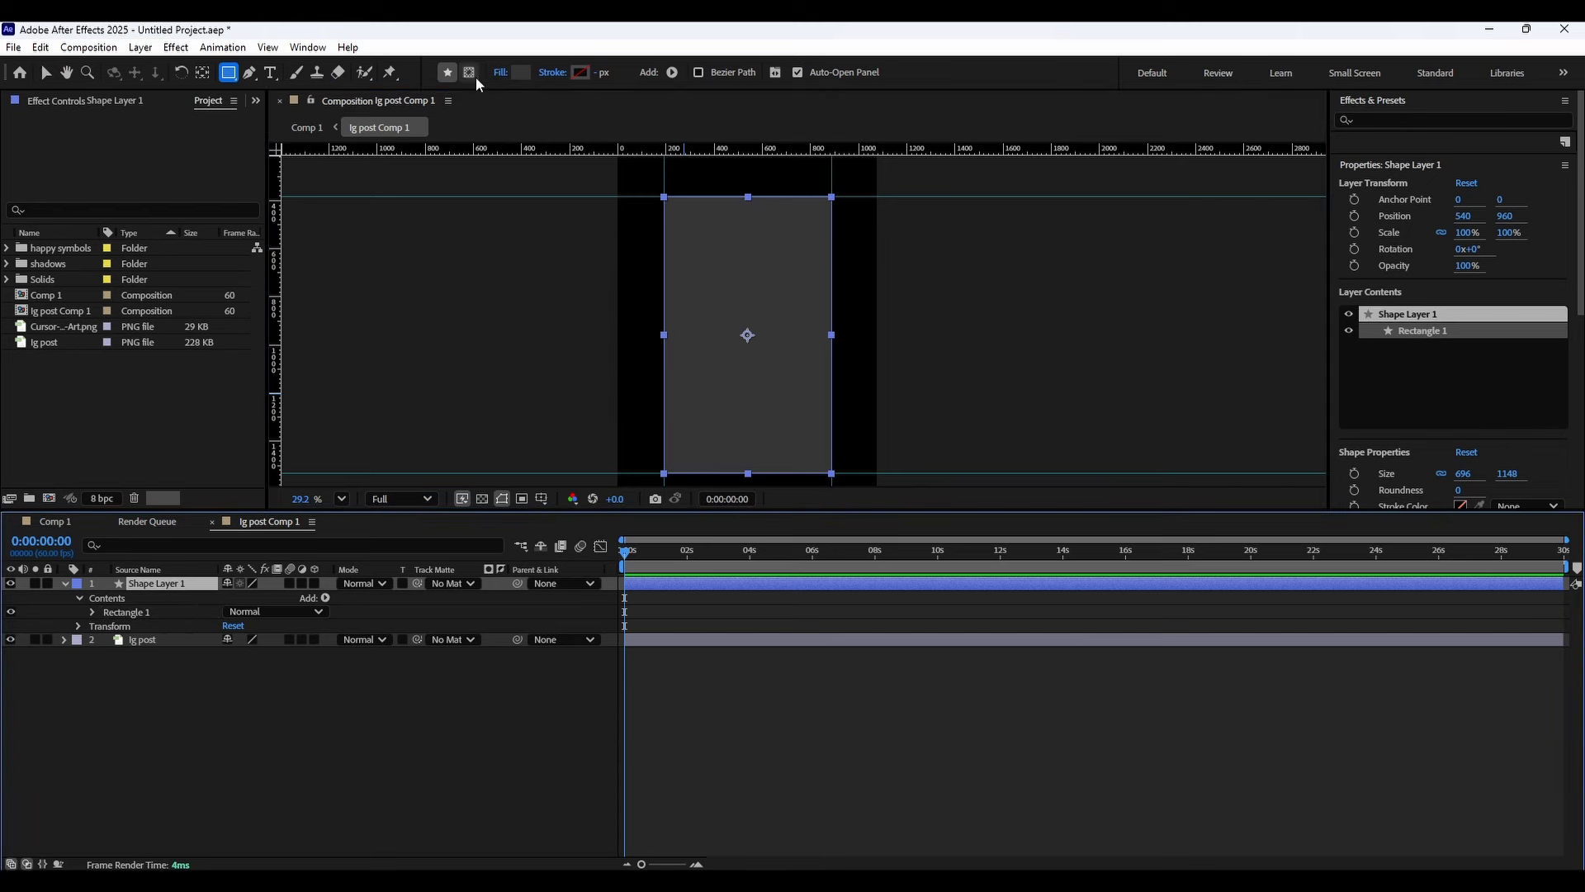
pyautogui.click(520, 71)
pyautogui.write('ffffff')
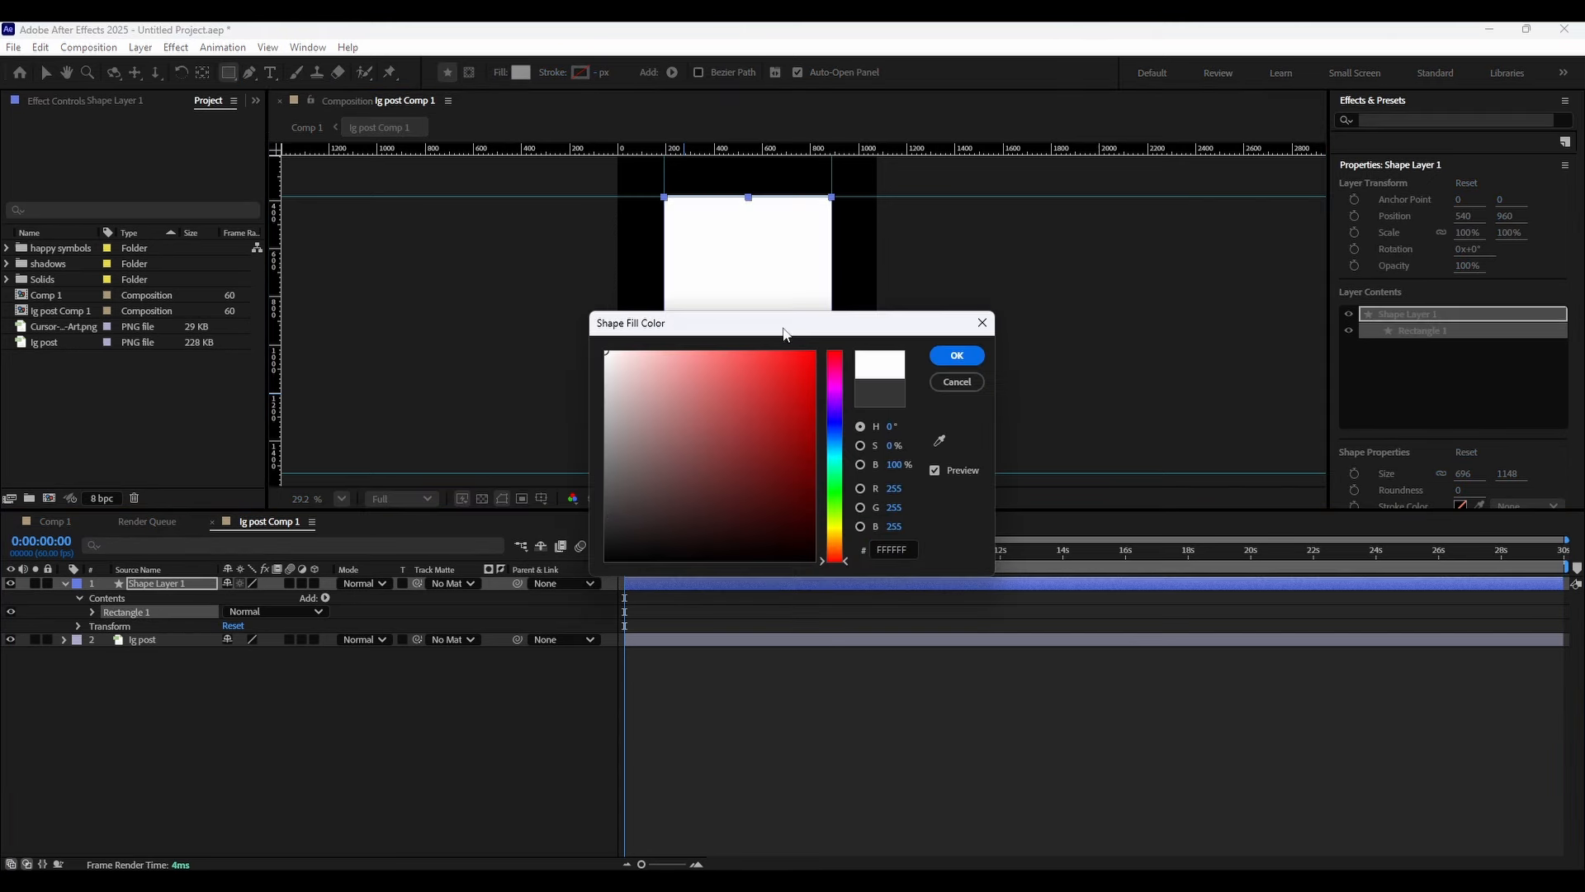
pyautogui.click(955, 353)
pyautogui.moveTo(175, 588); pyautogui.dragTo(177, 653)
# Sample the rectangle's fill colour from the post's white header with the eyedropper.
pyautogui.click(521, 74)
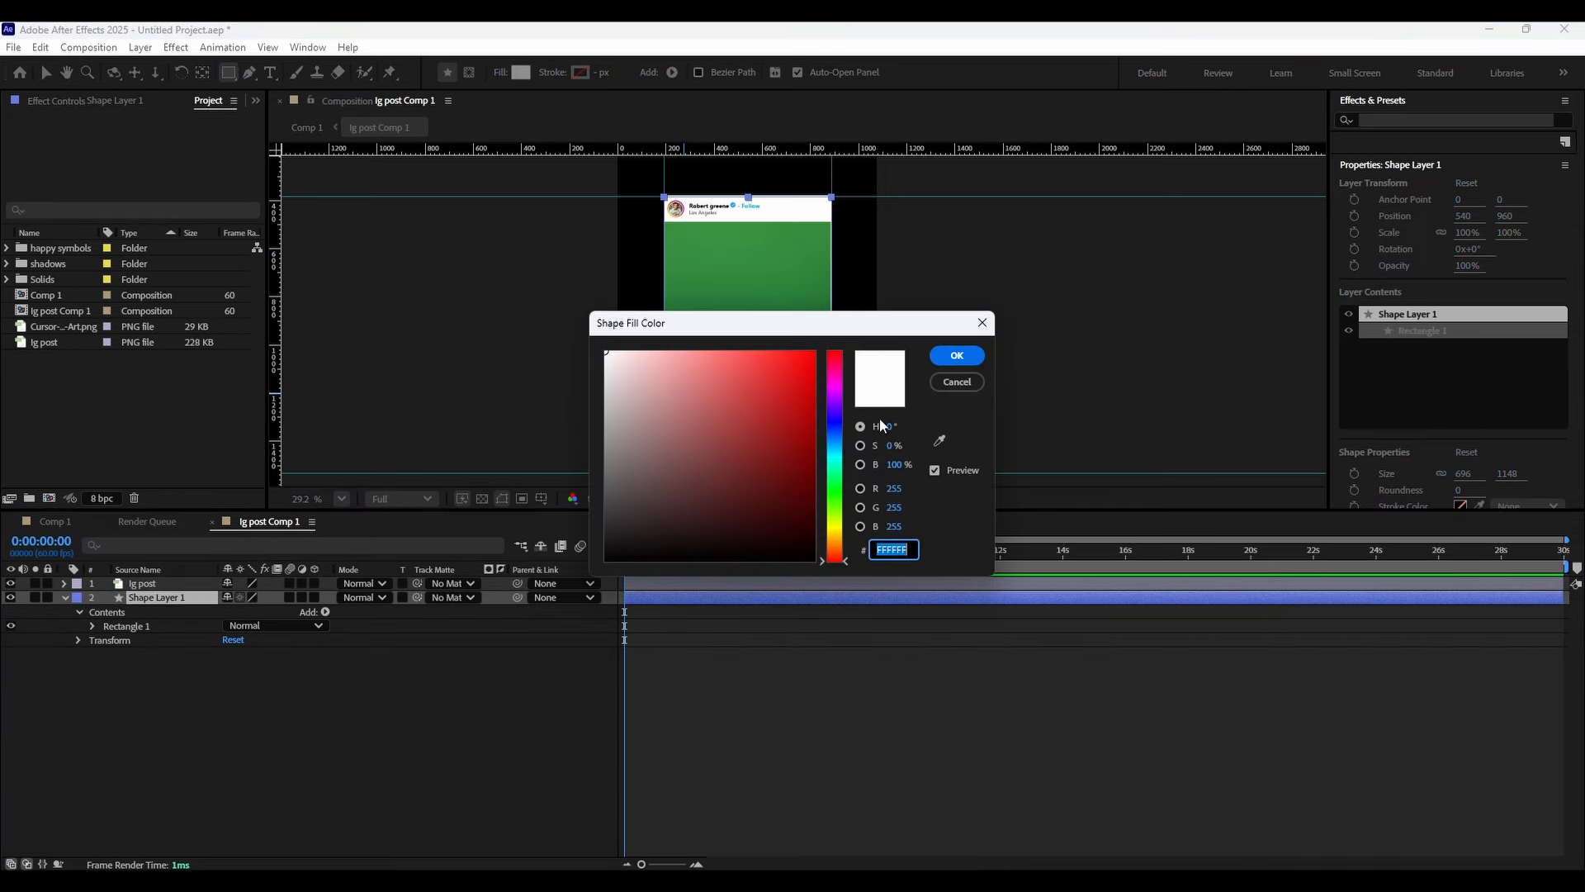
pyautogui.click(939, 440)
pyautogui.click(815, 207)
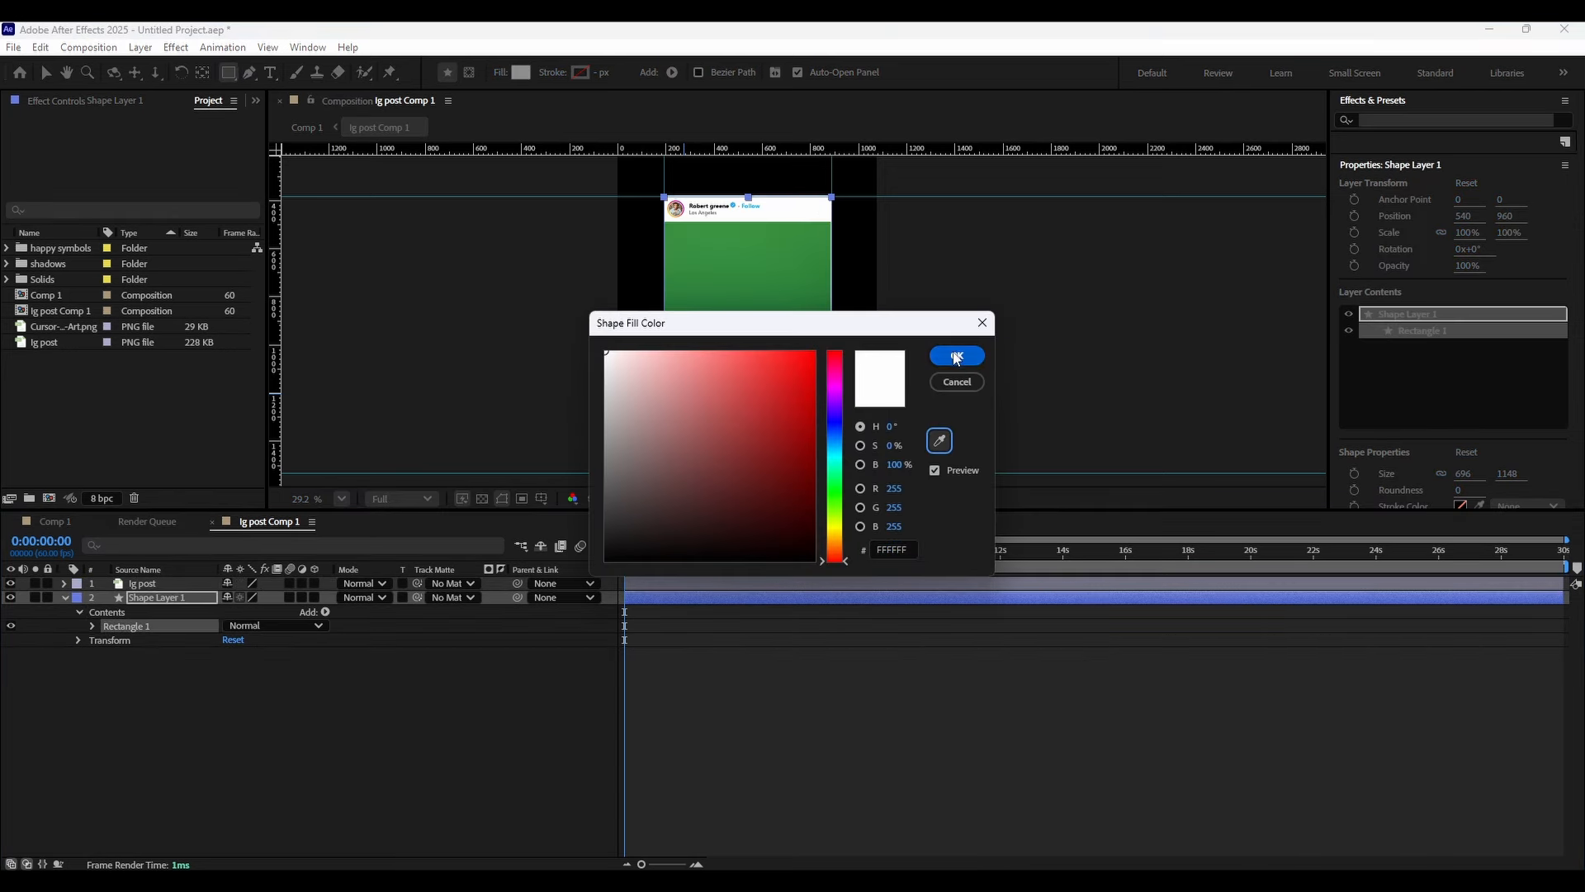
pyautogui.click(957, 355)
pyautogui.click(66, 597)
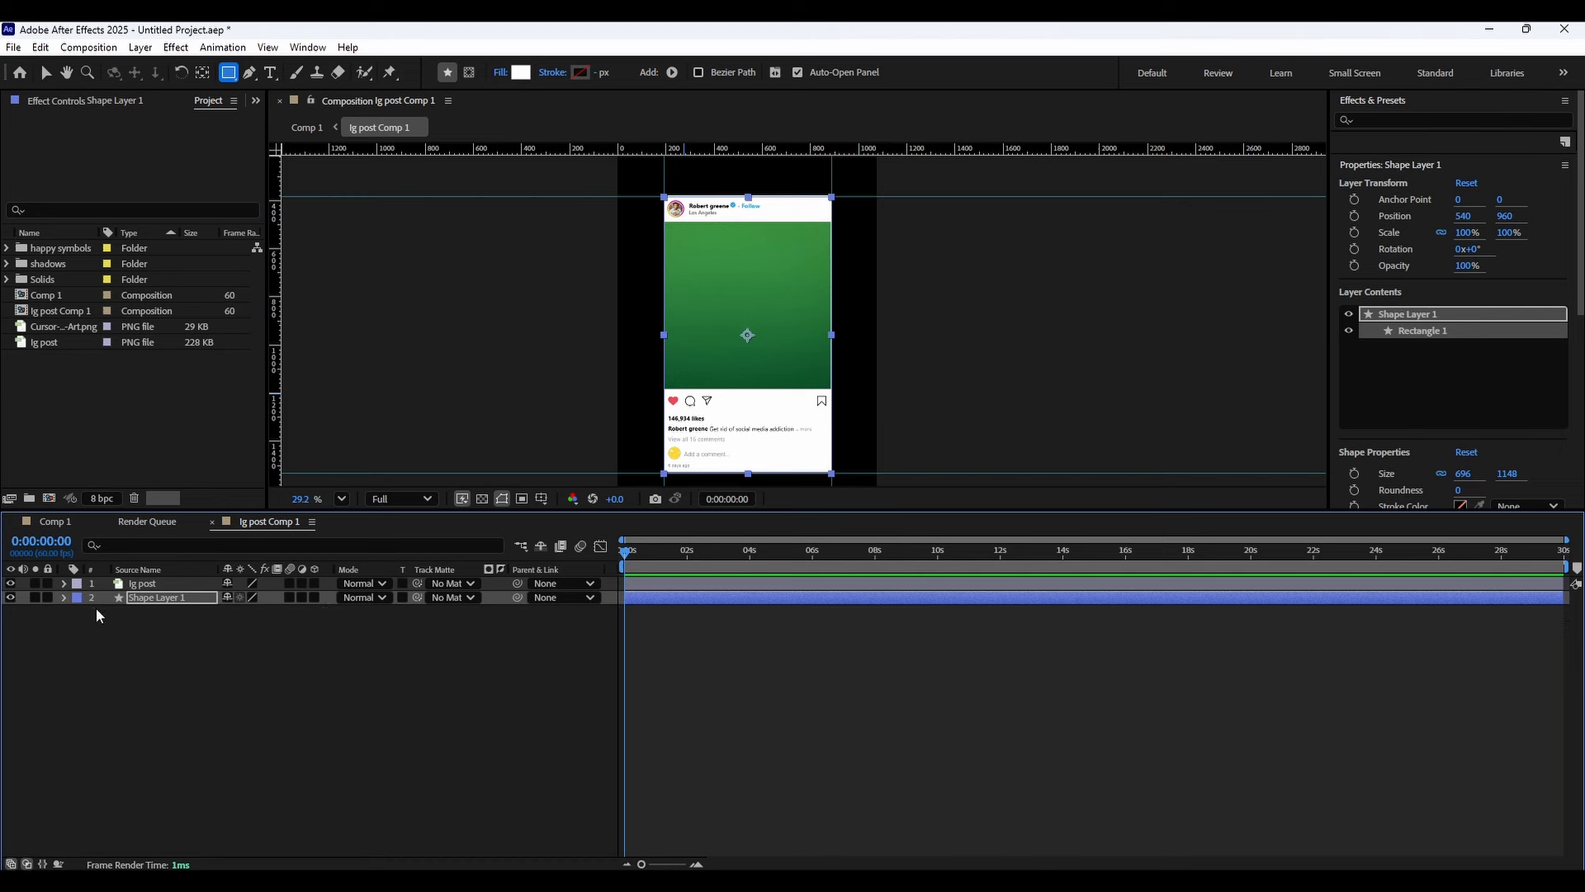
# Rename the white rectangle shape layer to "outline shape".
pyautogui.click(169, 596)
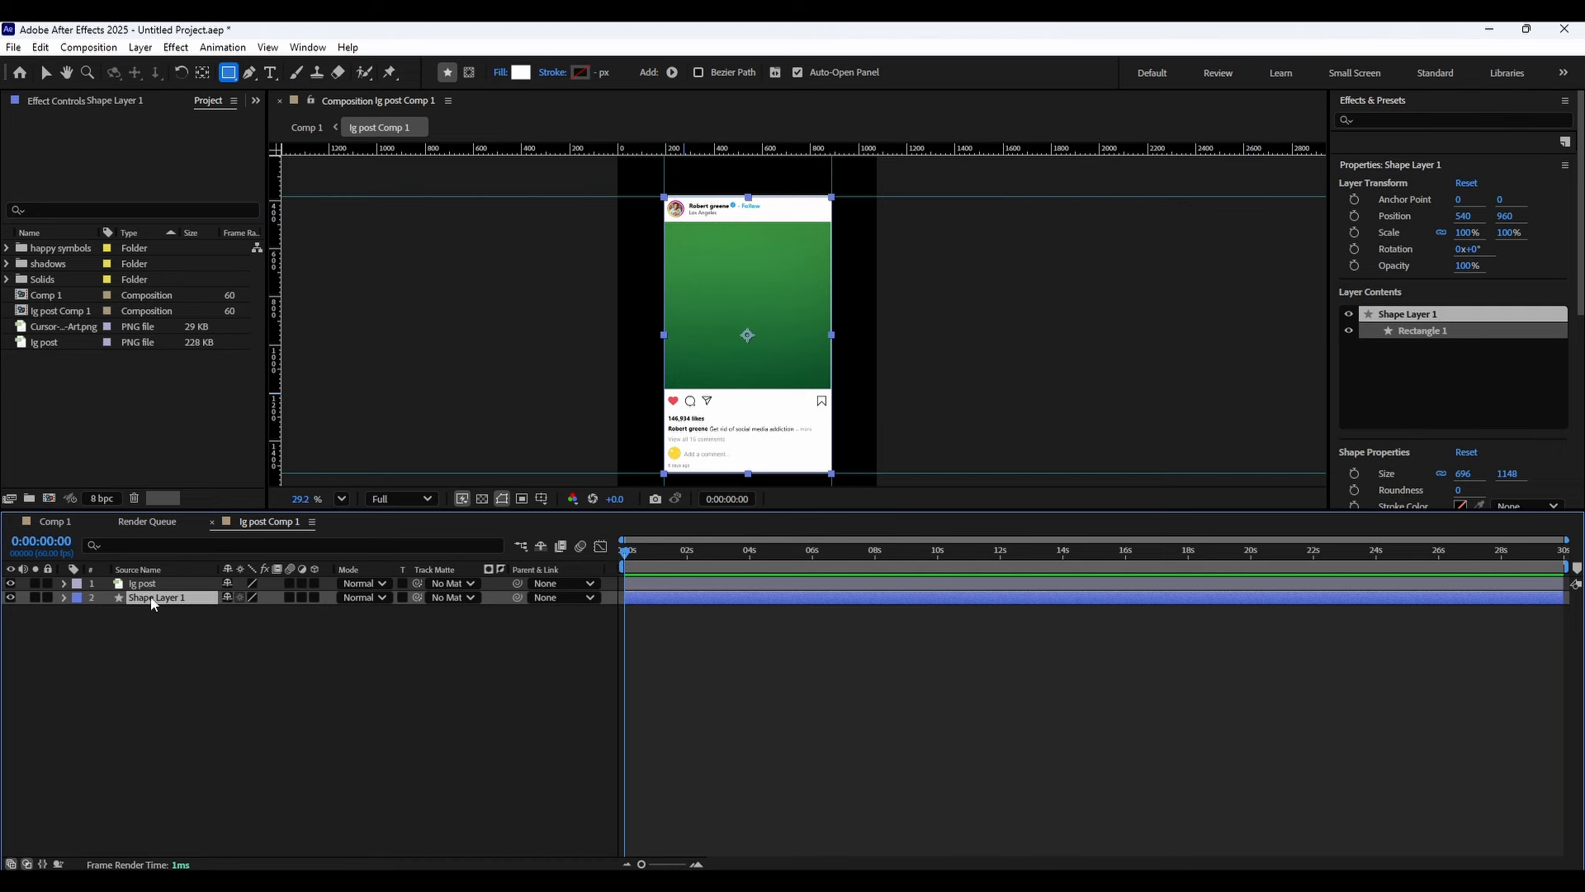
pyautogui.rightClick(153, 603)
pyautogui.click(207, 552)
pyautogui.write('outl')
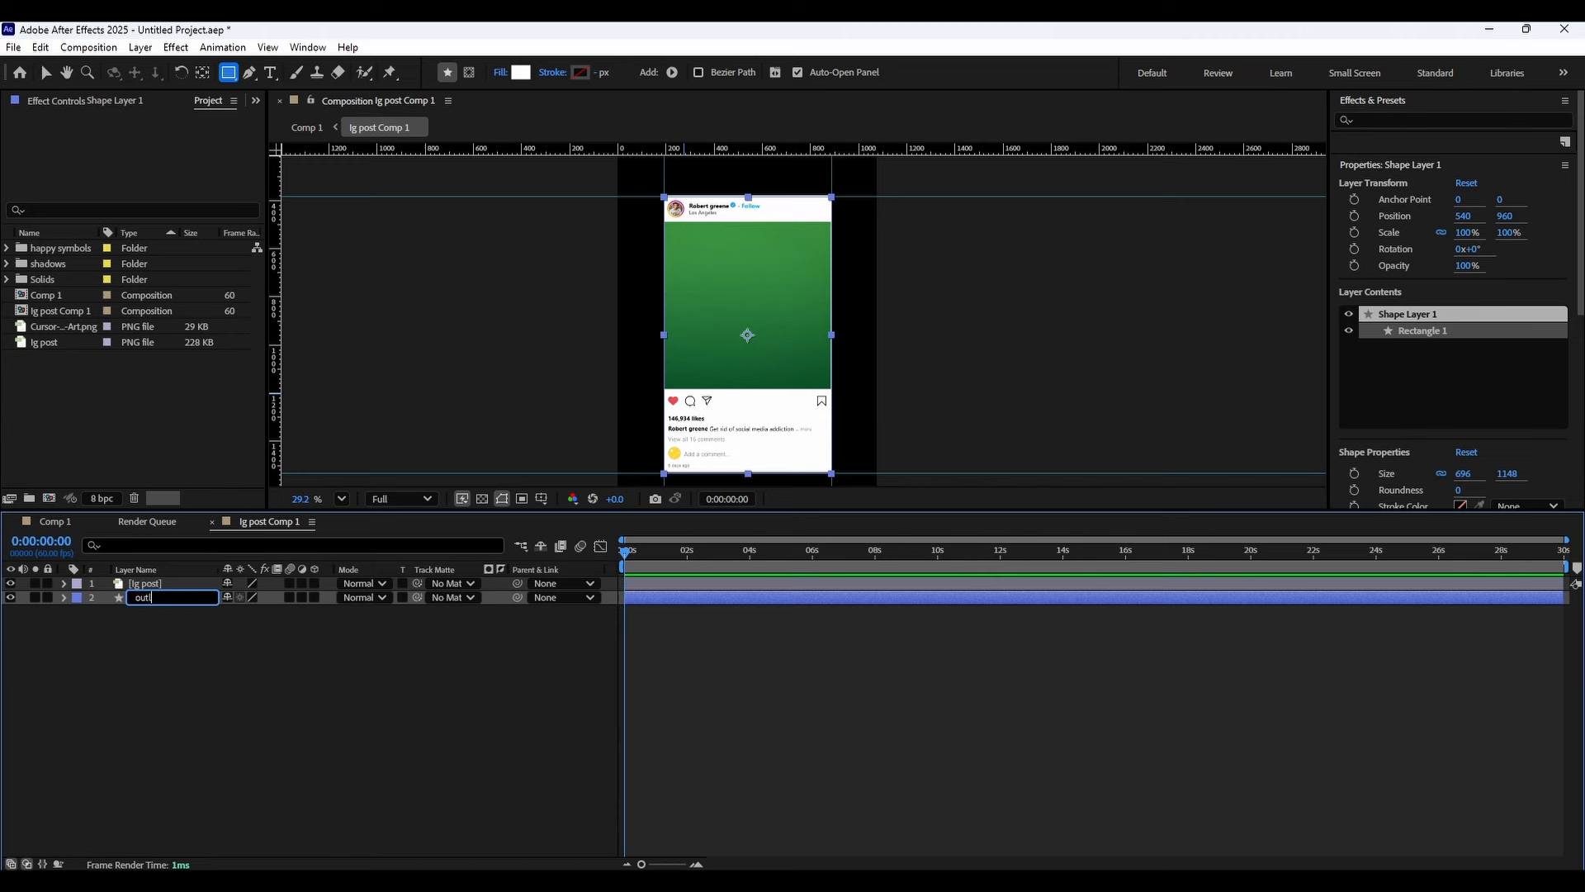
pyautogui.write('ine shape')
pyautogui.press('Return')
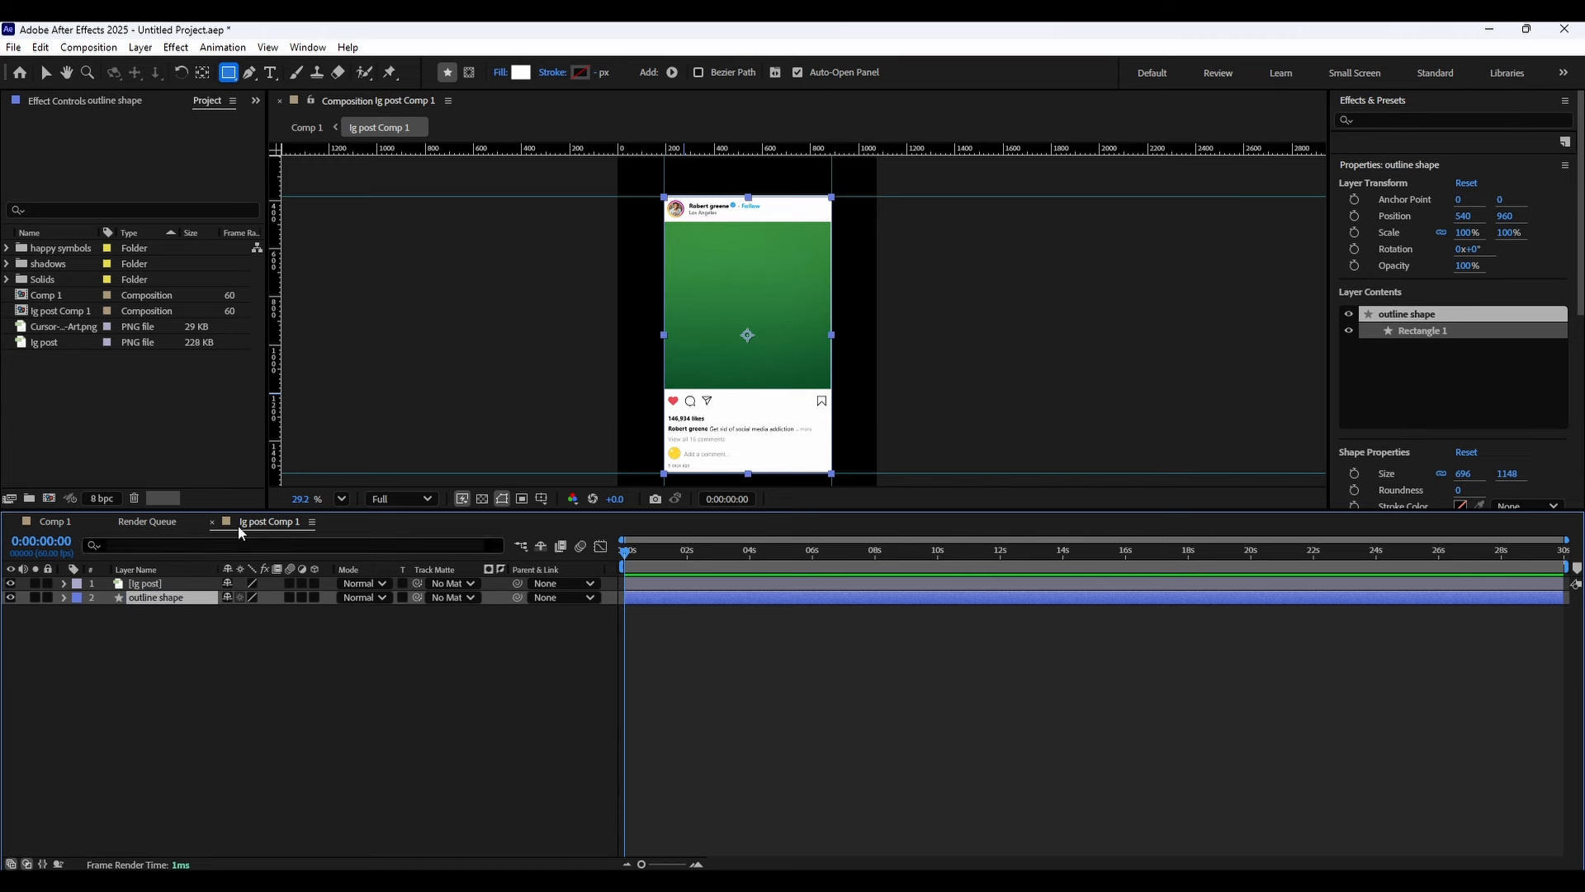
# Move the upper guide onto the top edge of the post's green image area.
pyautogui.scroll(5, 688, 235)
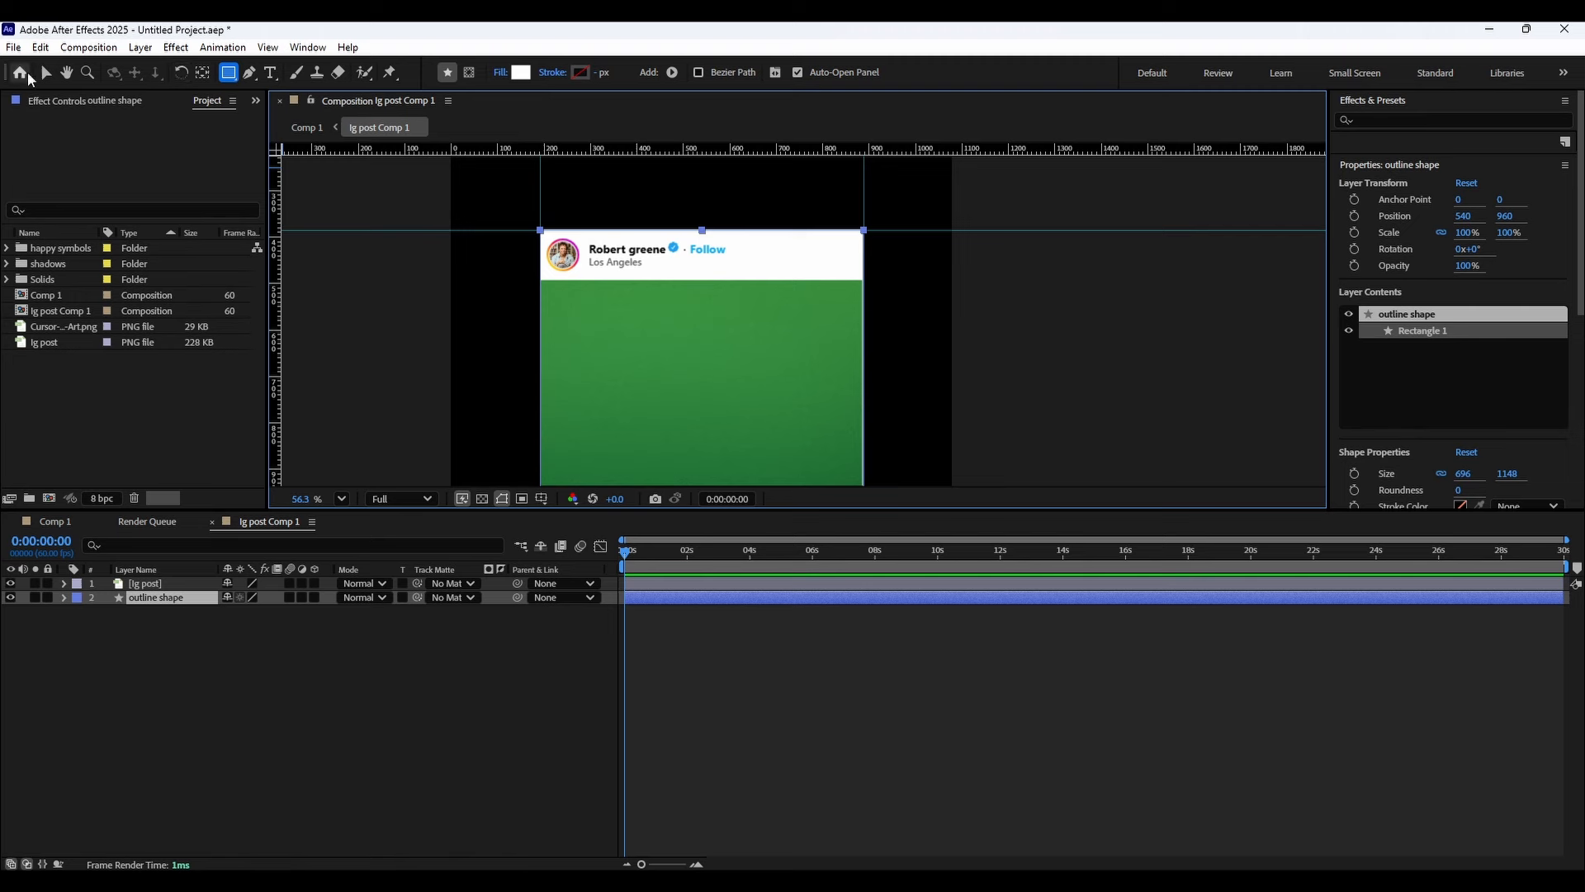
pyautogui.click(46, 72)
pyautogui.moveTo(638, 227); pyautogui.dragTo(624, 281)
pyautogui.scroll(3, 623, 280)
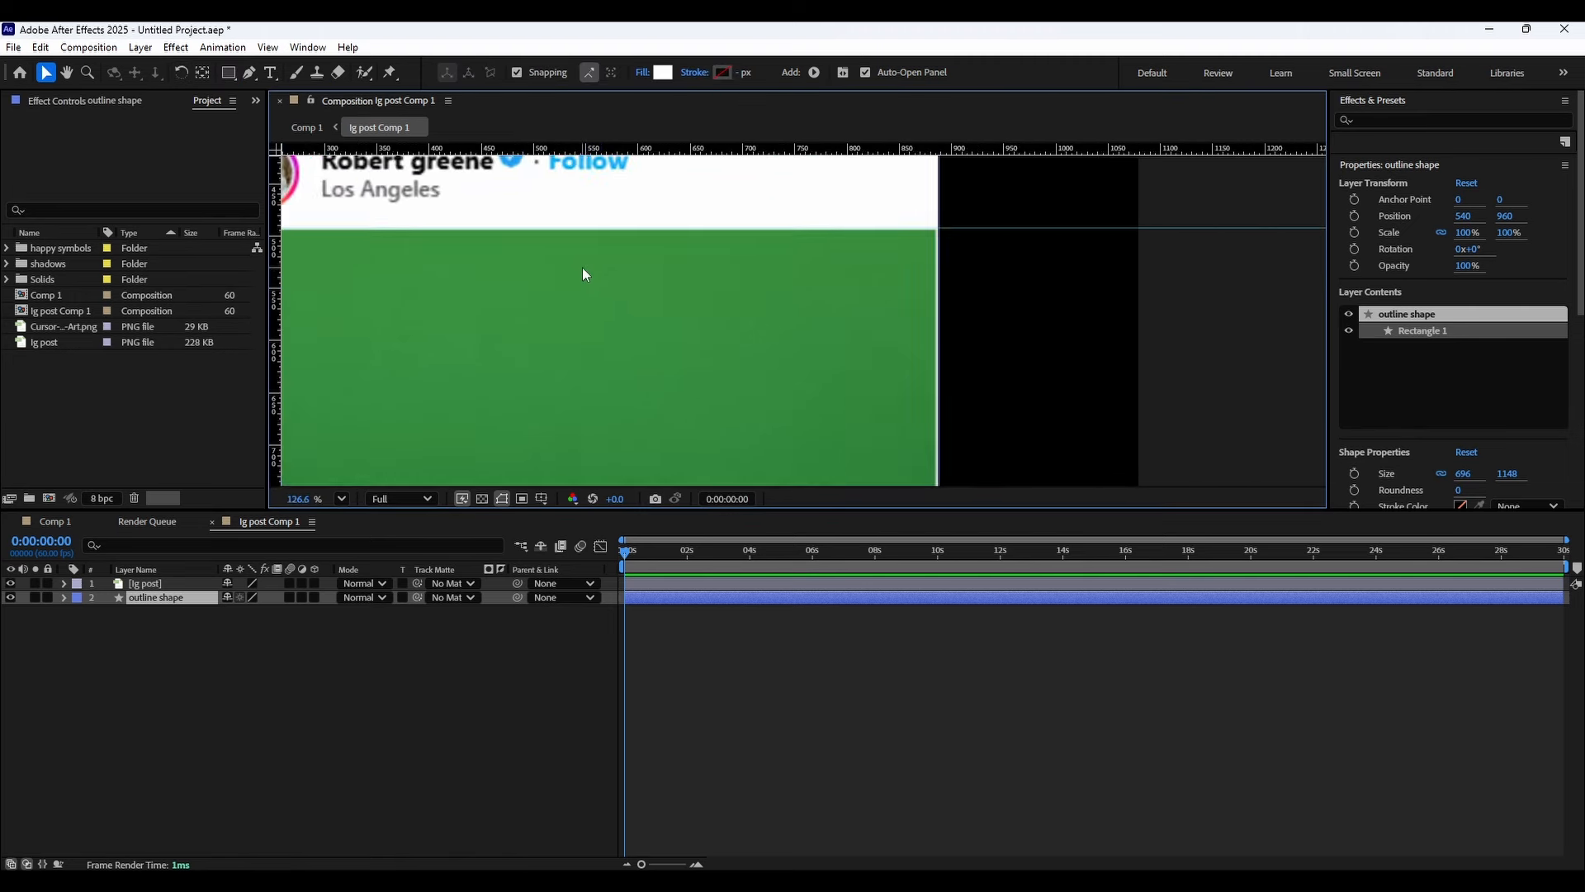
pyautogui.moveTo(762, 247); pyautogui.dragTo(764, 249)
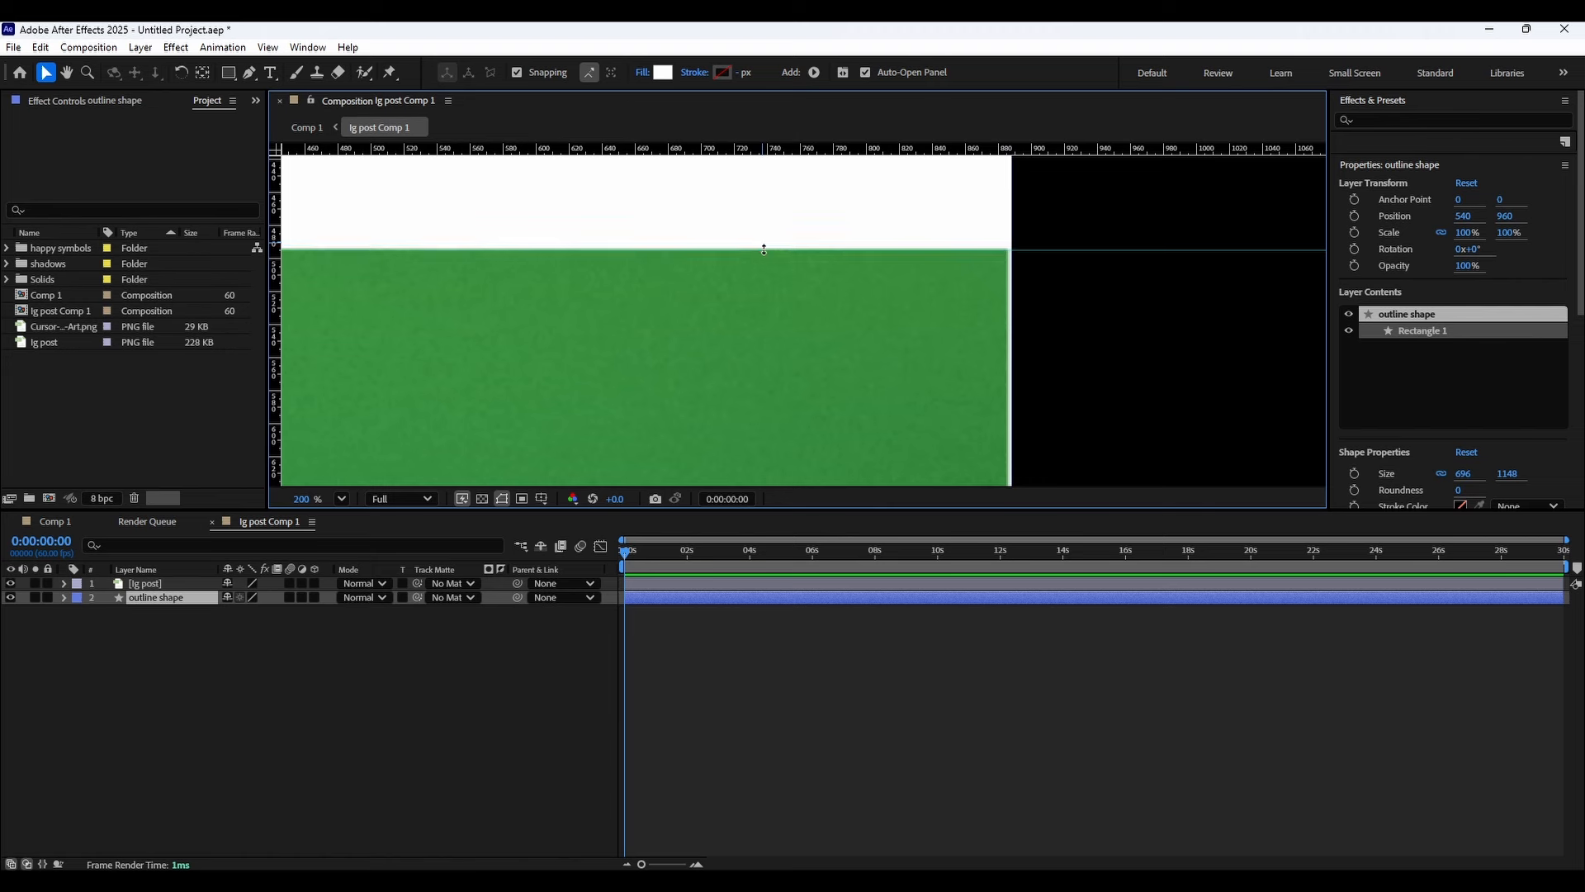
# Move the lower guide onto the bottom edge of the post's green image area.
pyautogui.scroll(-3, 764, 259)
pyautogui.moveTo(660, 462); pyautogui.dragTo(672, 177)
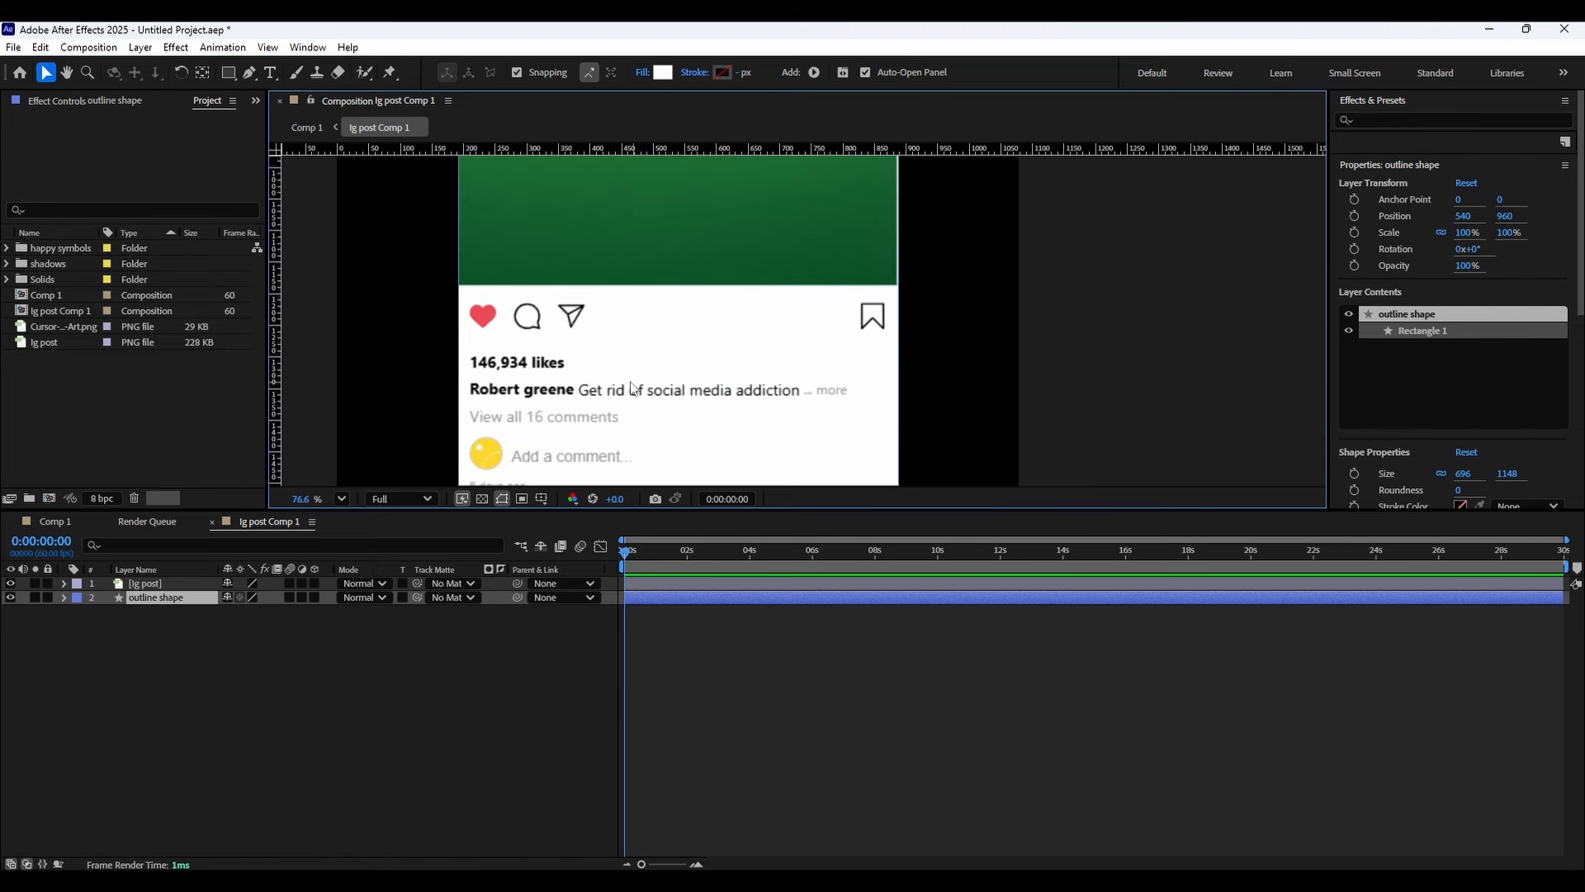
pyautogui.moveTo(622, 481); pyautogui.dragTo(632, 248)
pyautogui.scroll(3, 594, 242)
pyautogui.scroll(4, 637, 322)
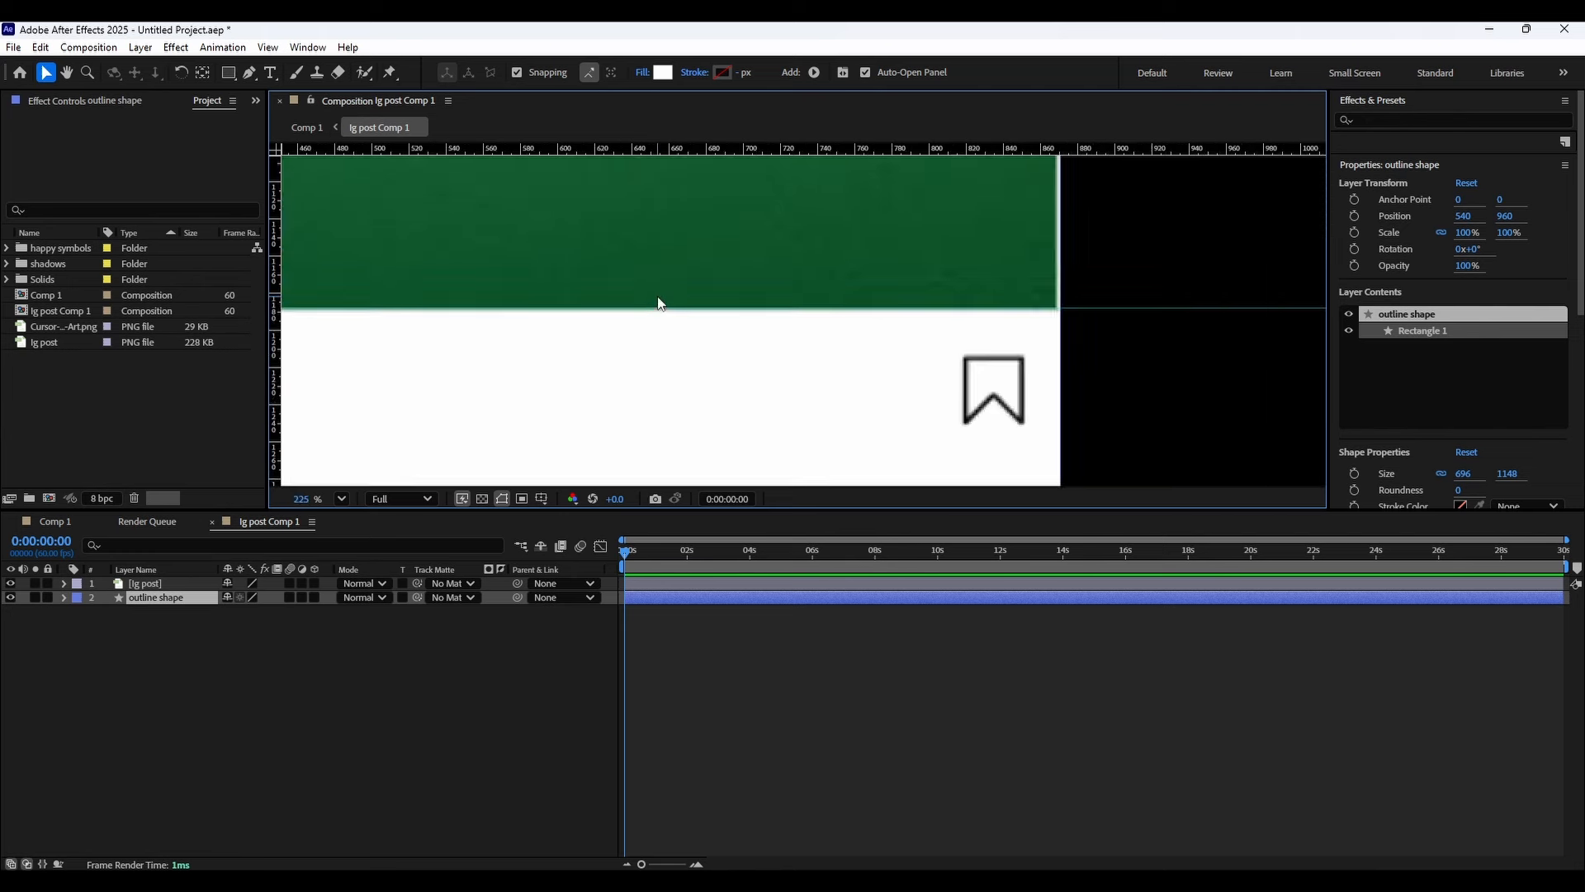
pyautogui.moveTo(675, 309); pyautogui.dragTo(677, 309)
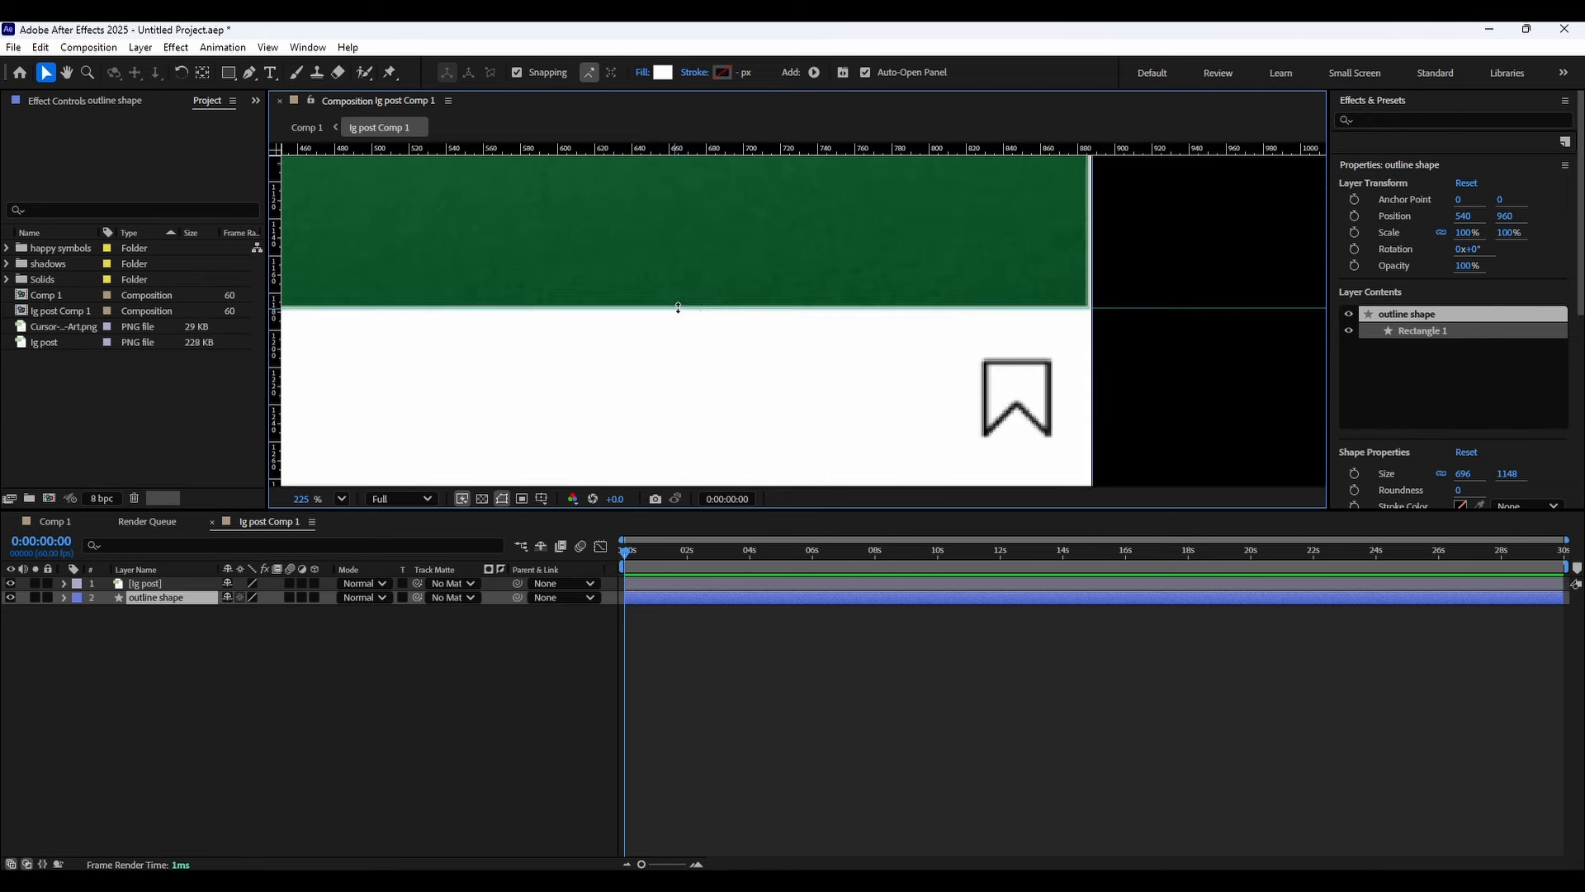
pyautogui.scroll(-5, 690, 343)
pyautogui.scroll(-1, 700, 309)
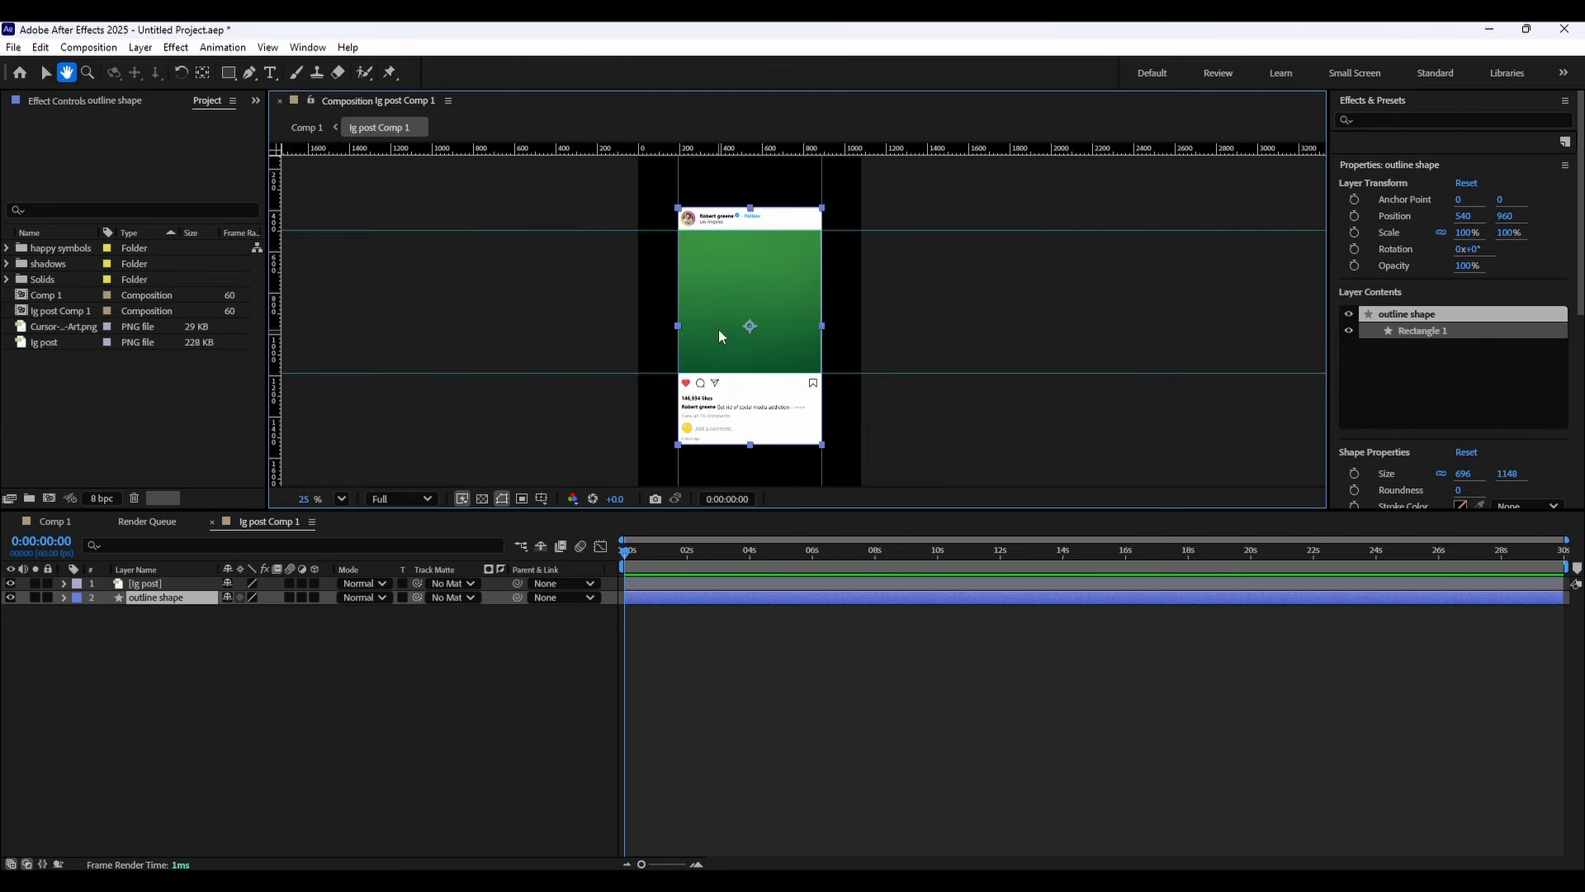
# Draw a rectangle between the two guides over the post's image area, about 696 × 693 px.
pyautogui.rightClick(233, 625)
pyautogui.click(229, 72)
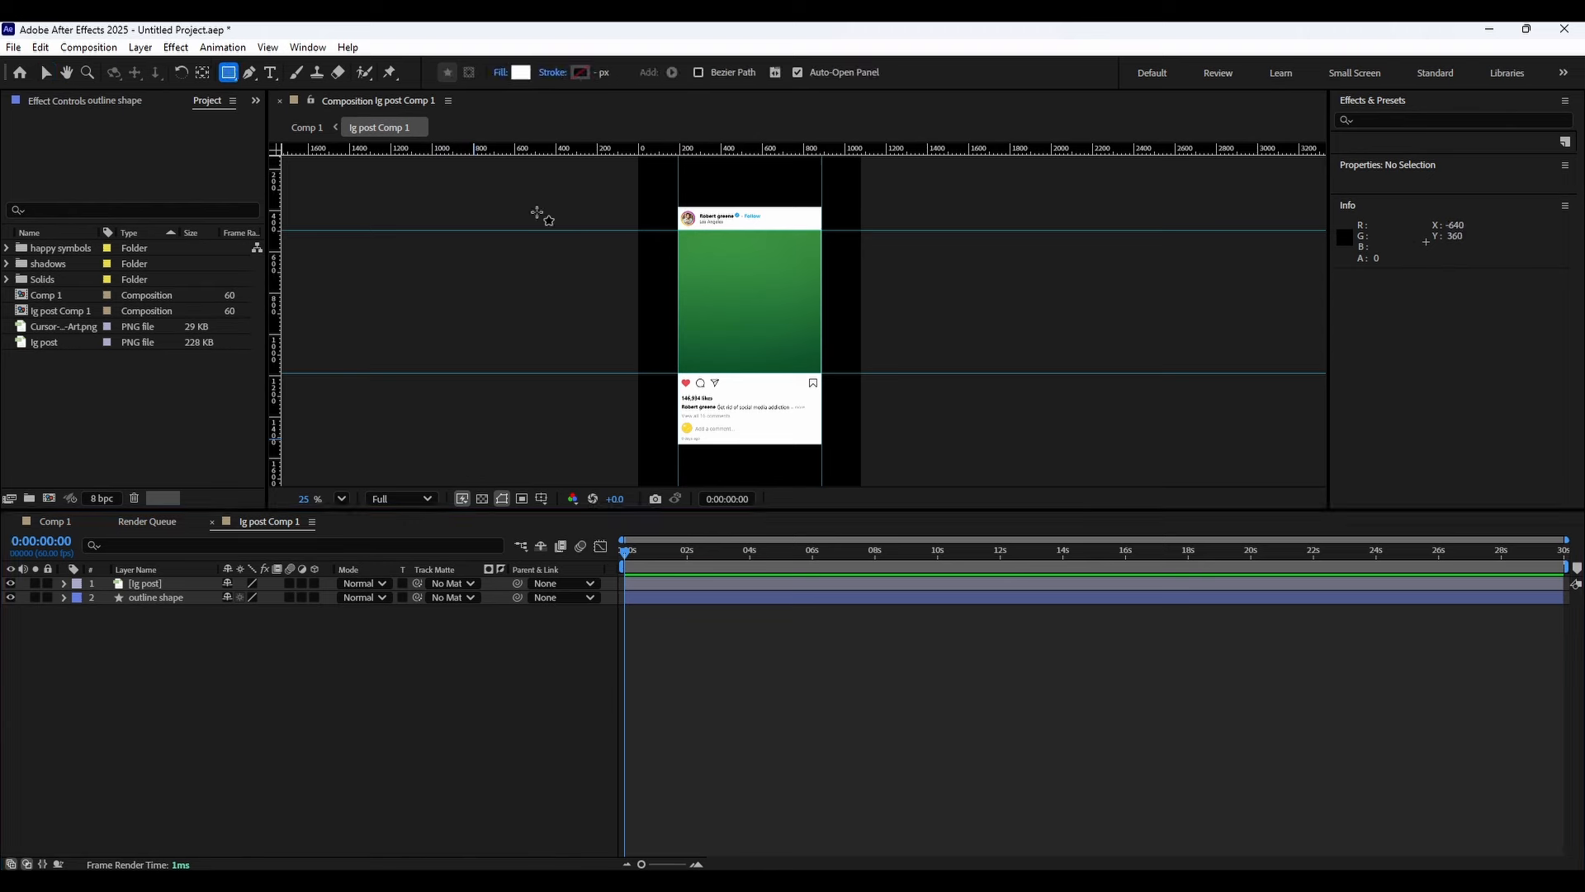
pyautogui.scroll(1, 695, 226)
pyautogui.moveTo(636, 199); pyautogui.dragTo(828, 390)
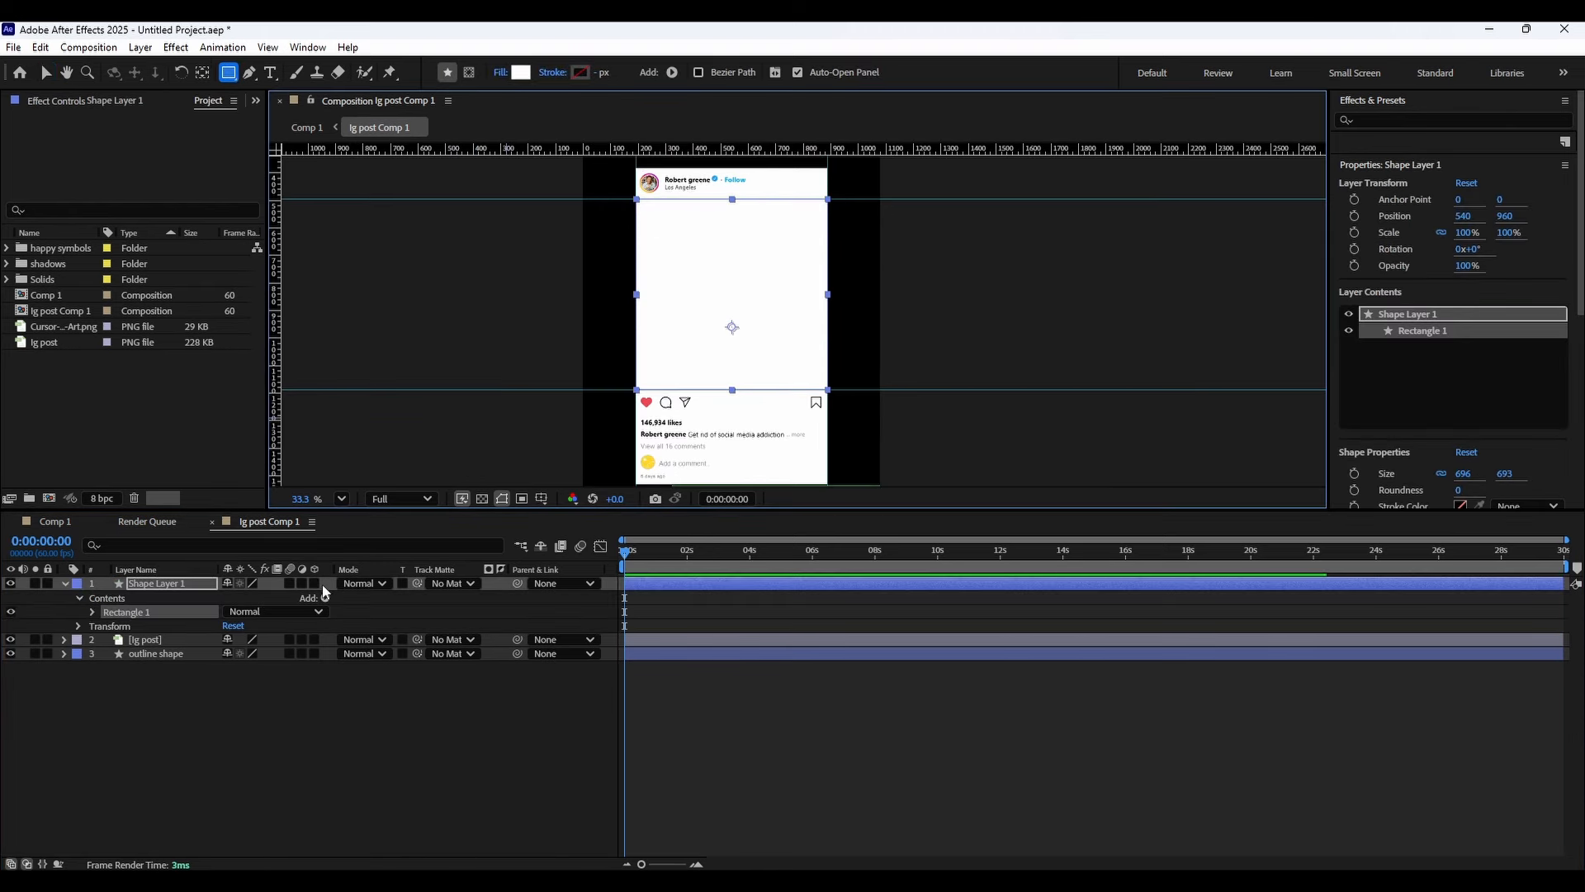
# Set the new rectangle's fill colour to green 12FF00.
pyautogui.click(521, 72)
pyautogui.click(837, 510)
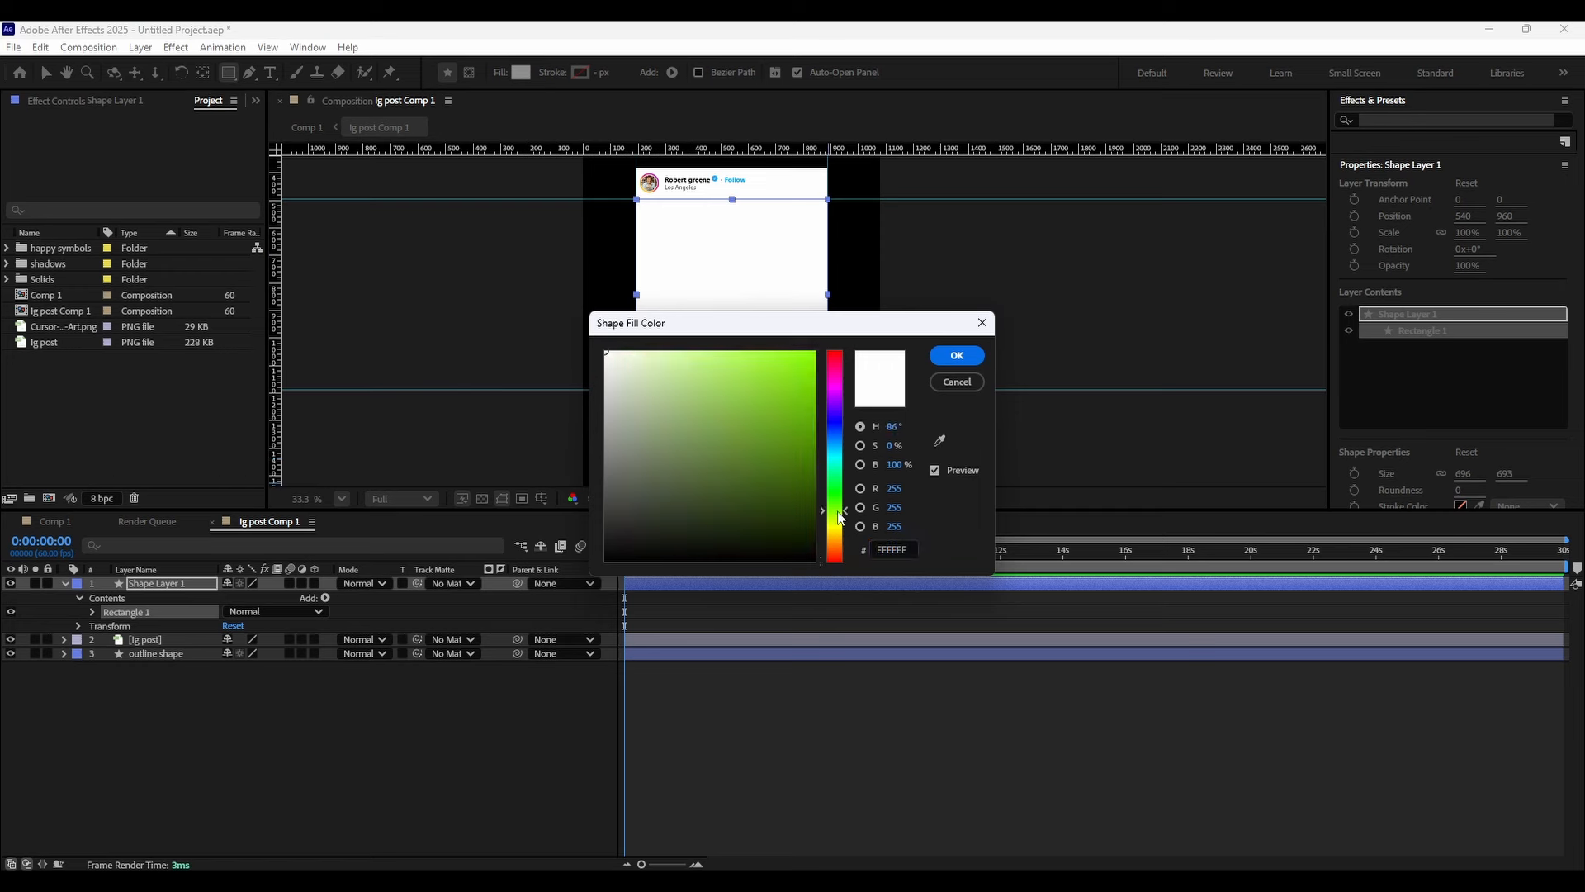
pyautogui.moveTo(774, 495)
pyautogui.mouseDown()
pyautogui.moveTo(822, 348)
pyautogui.moveTo(890, 347)
pyautogui.mouseUp()
pyautogui.moveTo(828, 505); pyautogui.dragTo(833, 496)
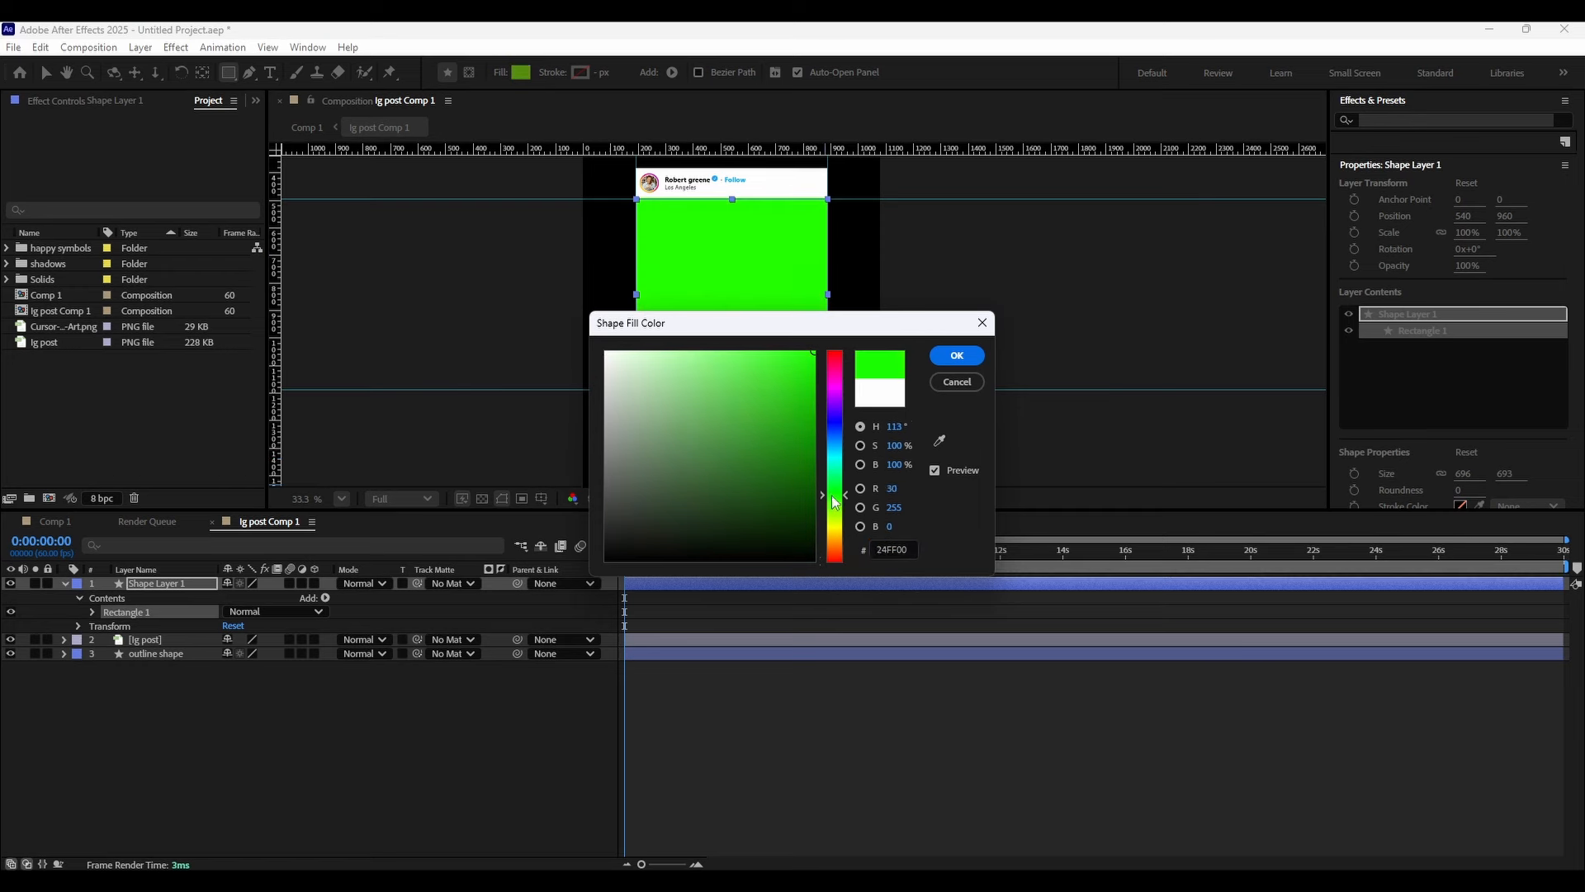
pyautogui.click(957, 355)
# Move the green rectangle layer beneath ig post and rename it "content shape".
pyautogui.moveTo(169, 600); pyautogui.dragTo(173, 649)
pyautogui.rightClick(175, 597)
pyautogui.click(237, 549)
pyautogui.write('co')
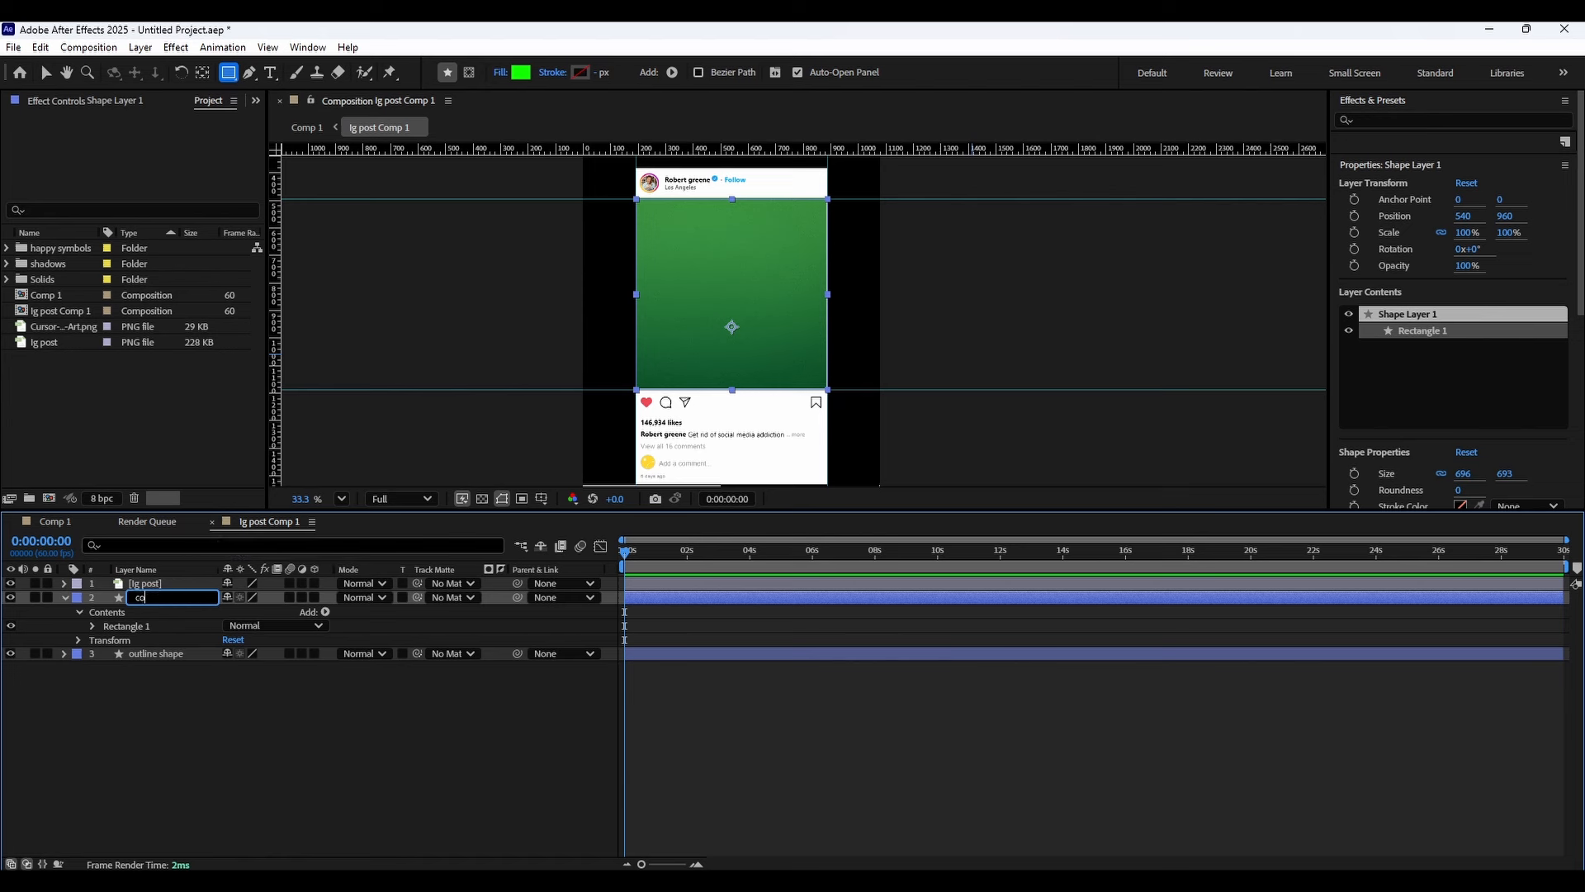
pyautogui.write('ntent shape')
pyautogui.press('Return')
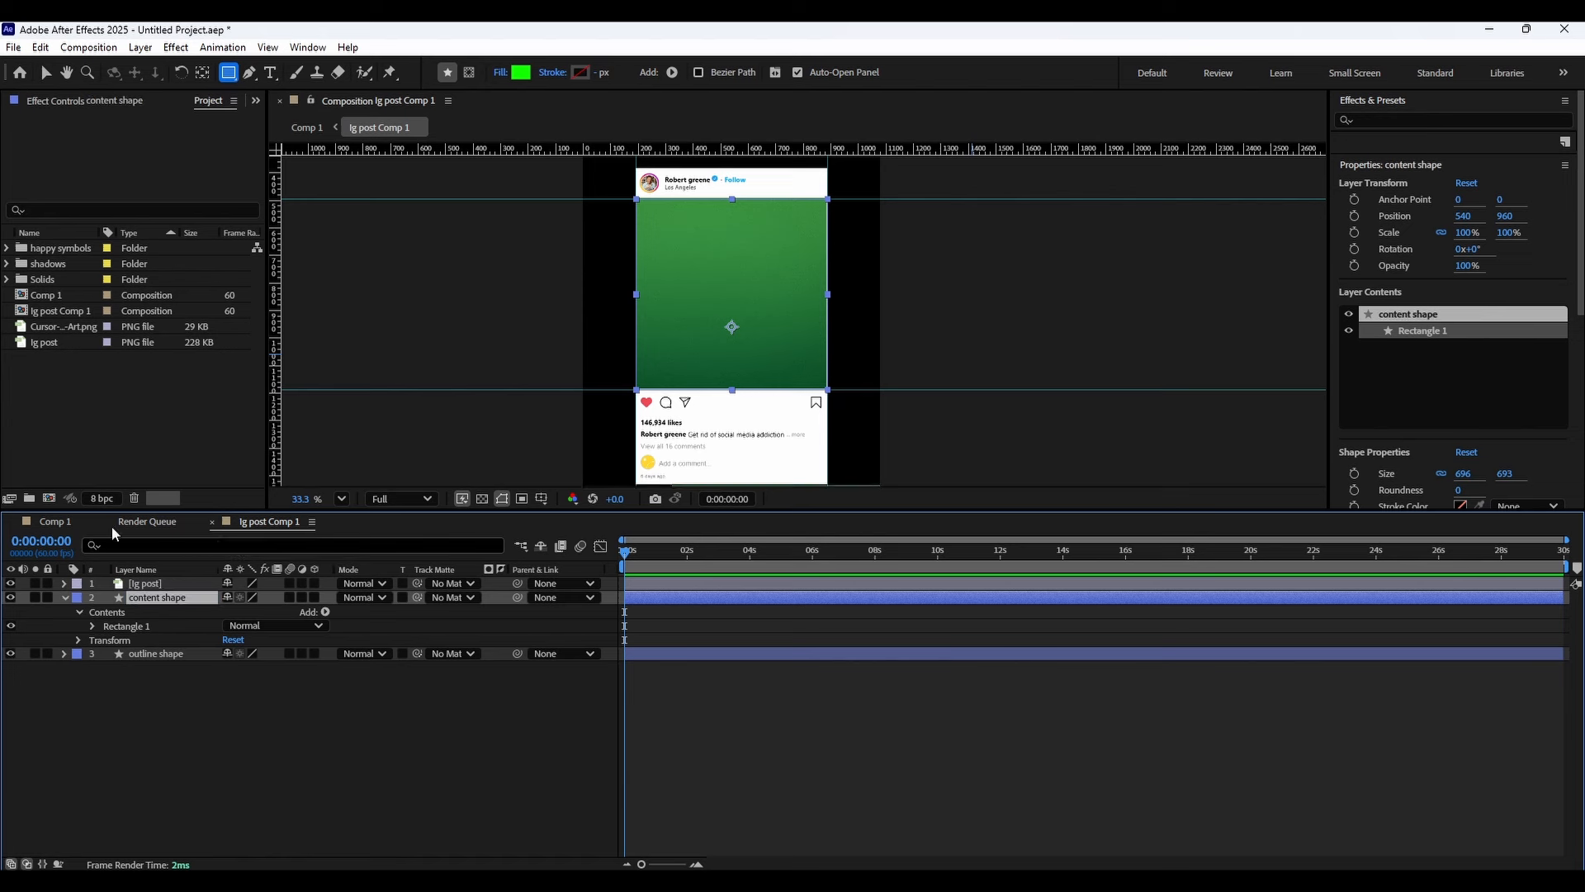
# Bring social media addiction raw footage.mp4 from File Explorer into the composition as the top layer.
pyautogui.click(78, 350)
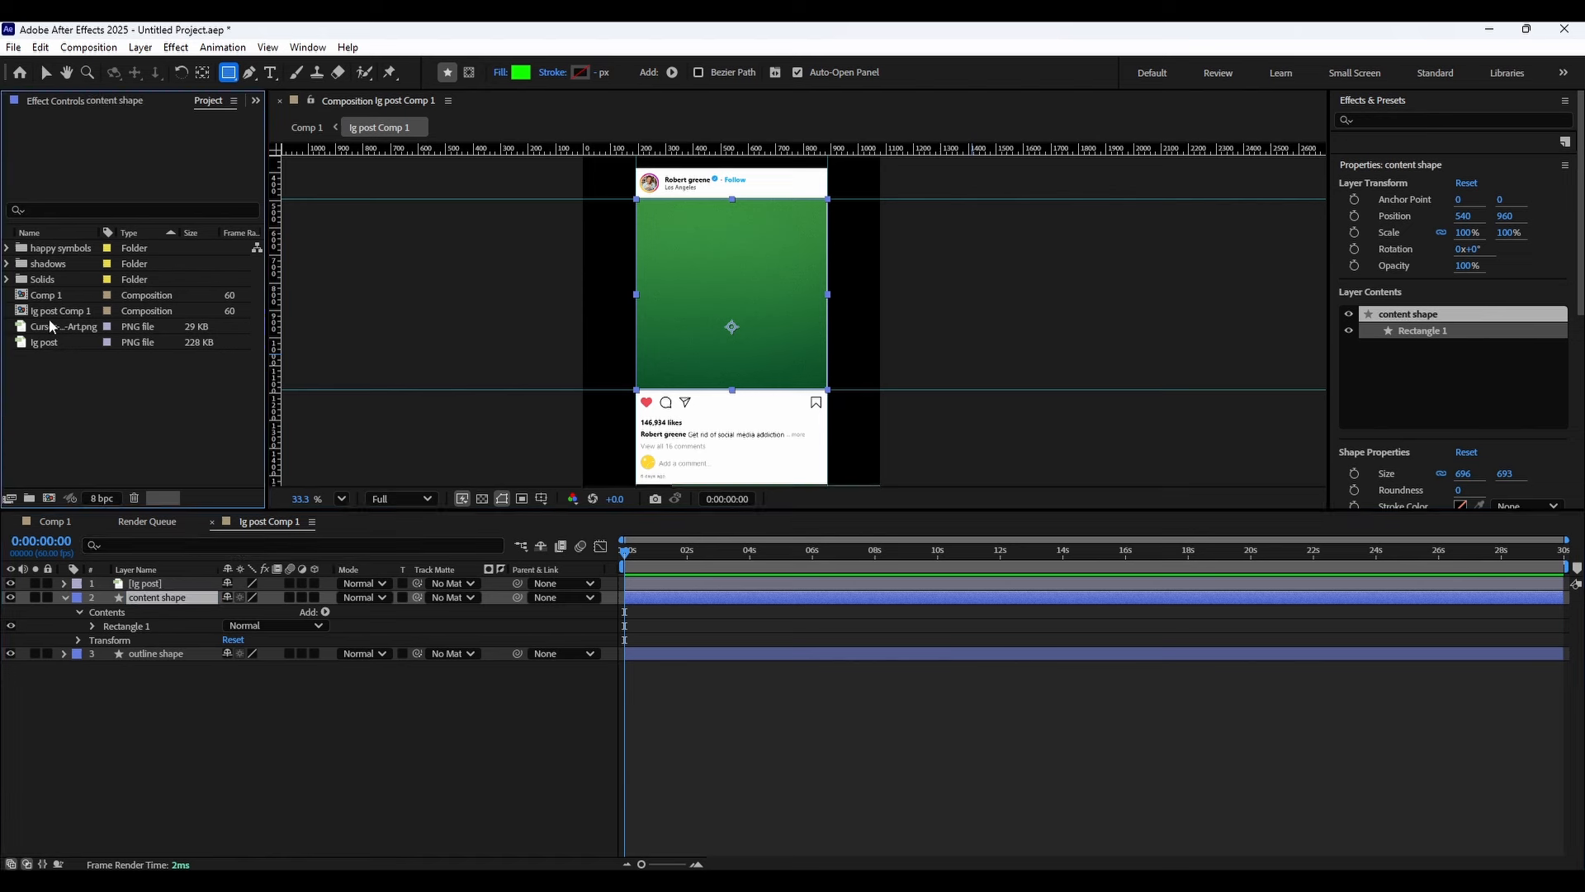
pyautogui.click(7, 279)
pyautogui.hotkey('alt', 'Tab')
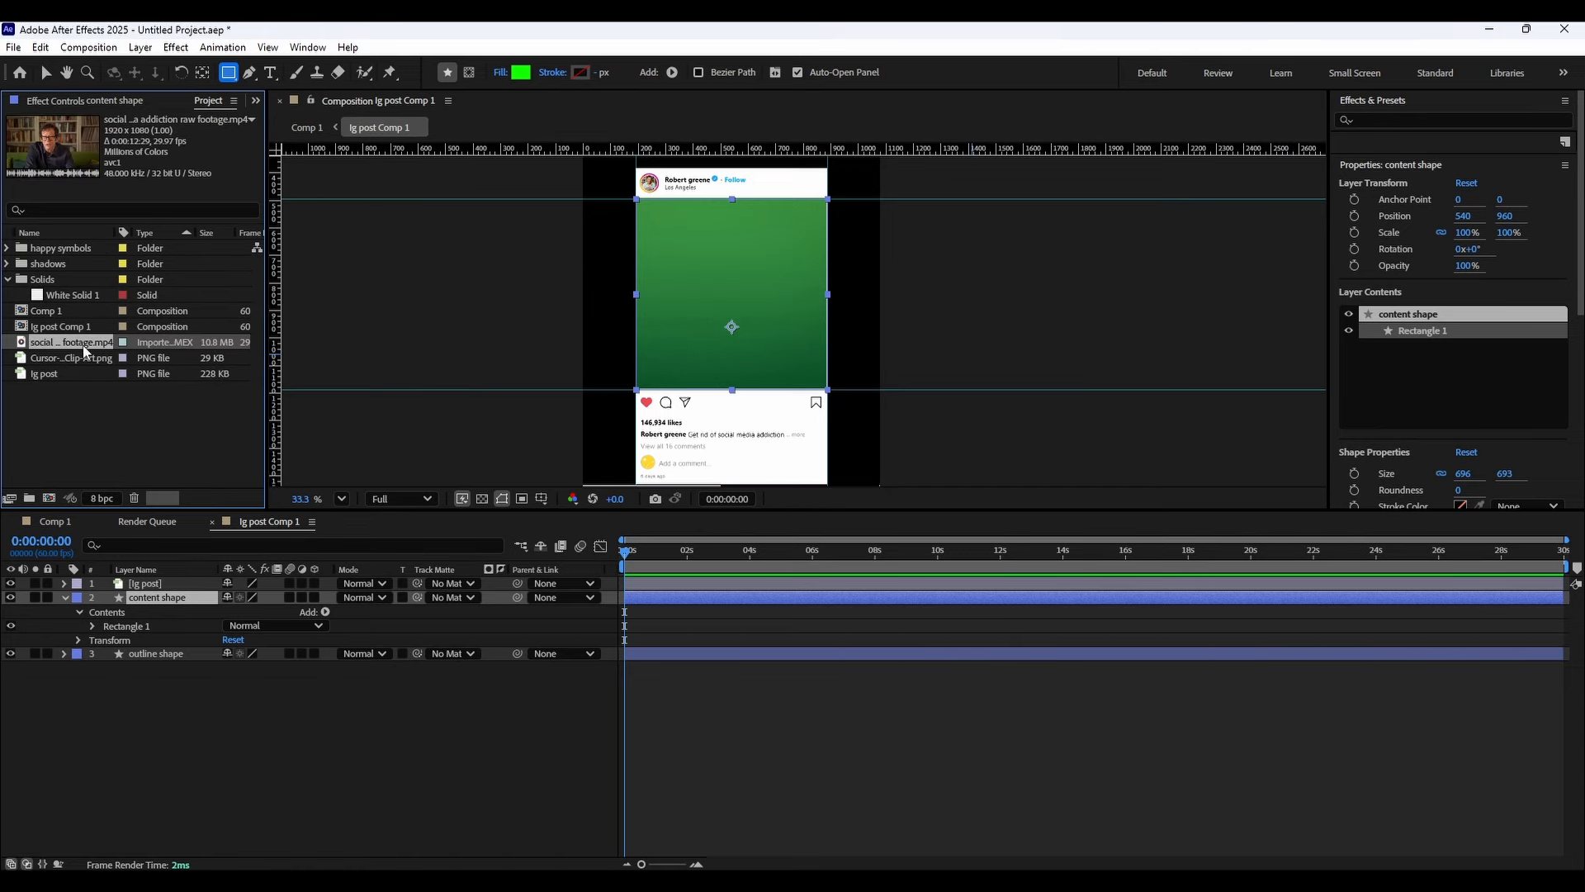
pyautogui.moveTo(84, 351); pyautogui.dragTo(213, 593)
pyautogui.press('s')
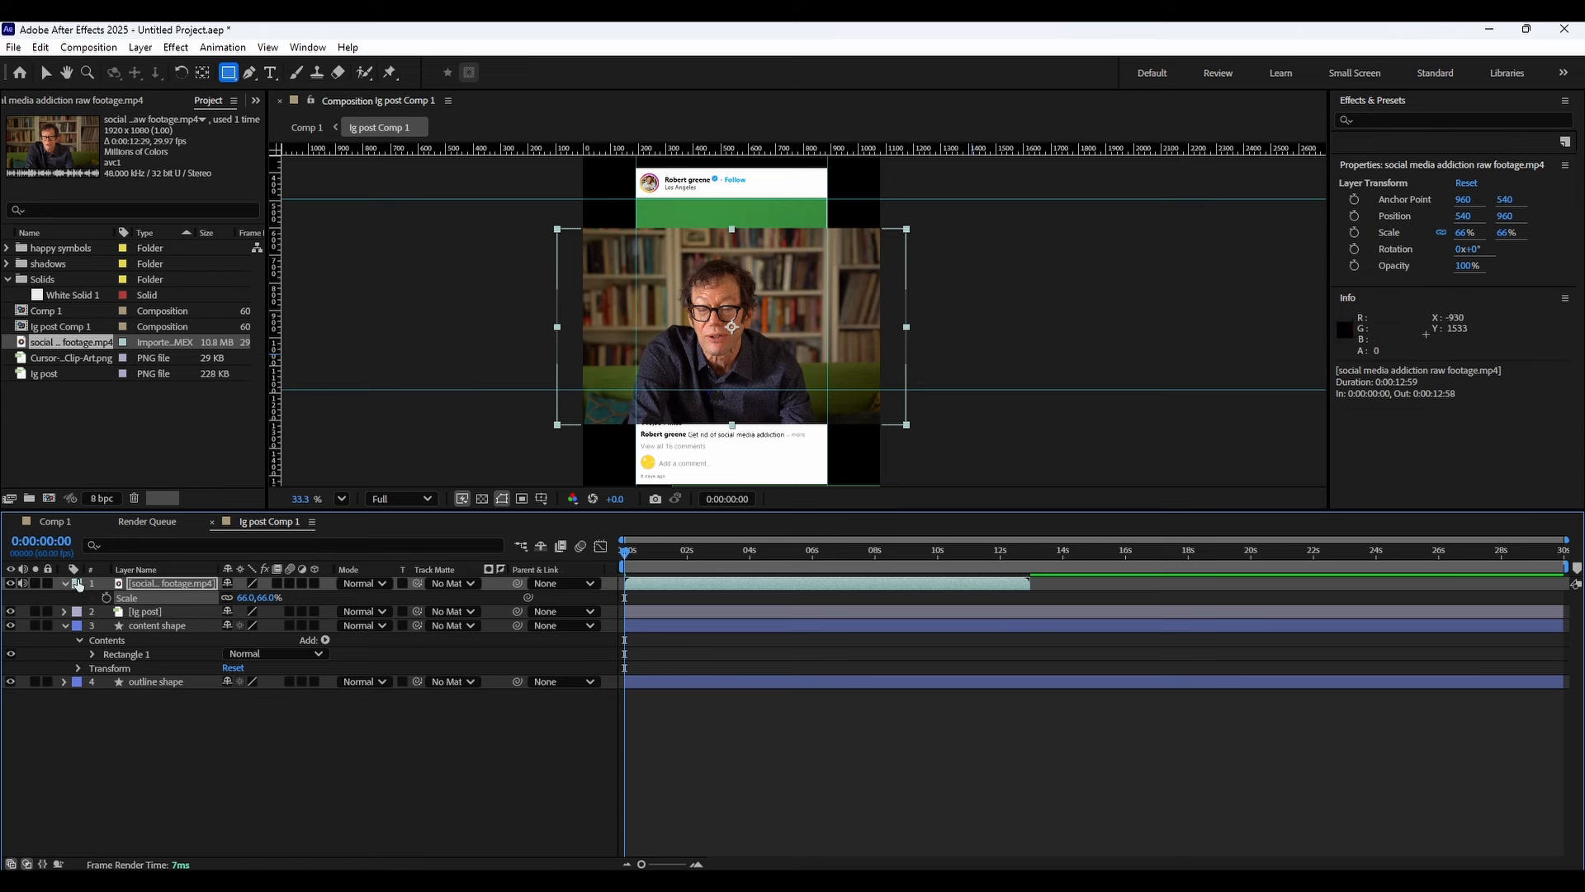
# Use the content shape layer as the footage layer's track matte and parent the footage to it.
pyautogui.click(65, 583)
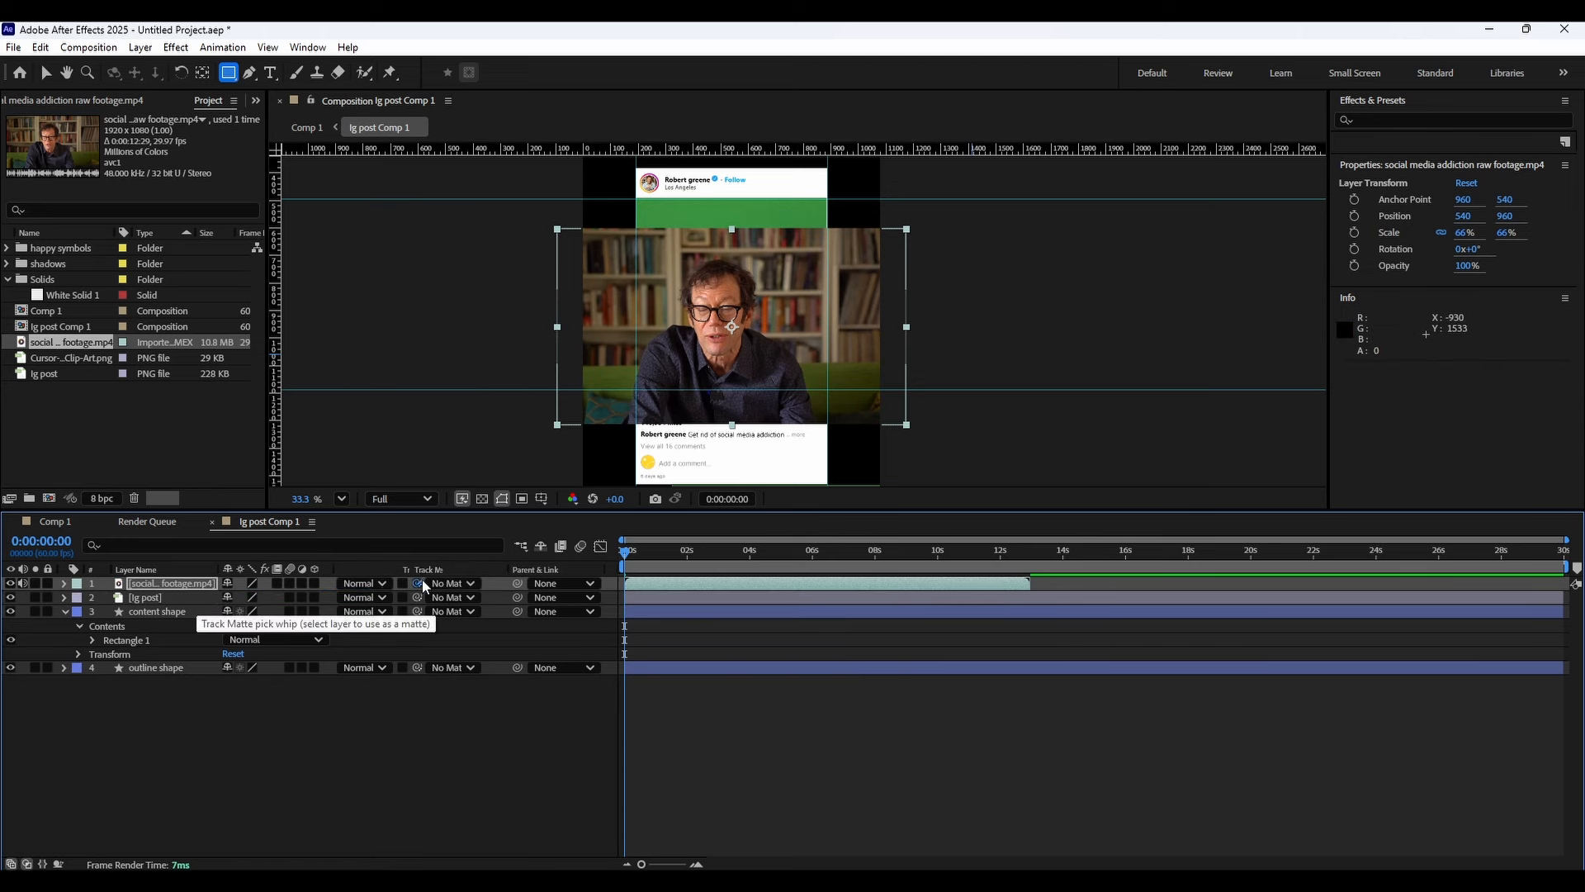
pyautogui.moveTo(194, 630); pyautogui.dragTo(178, 613)
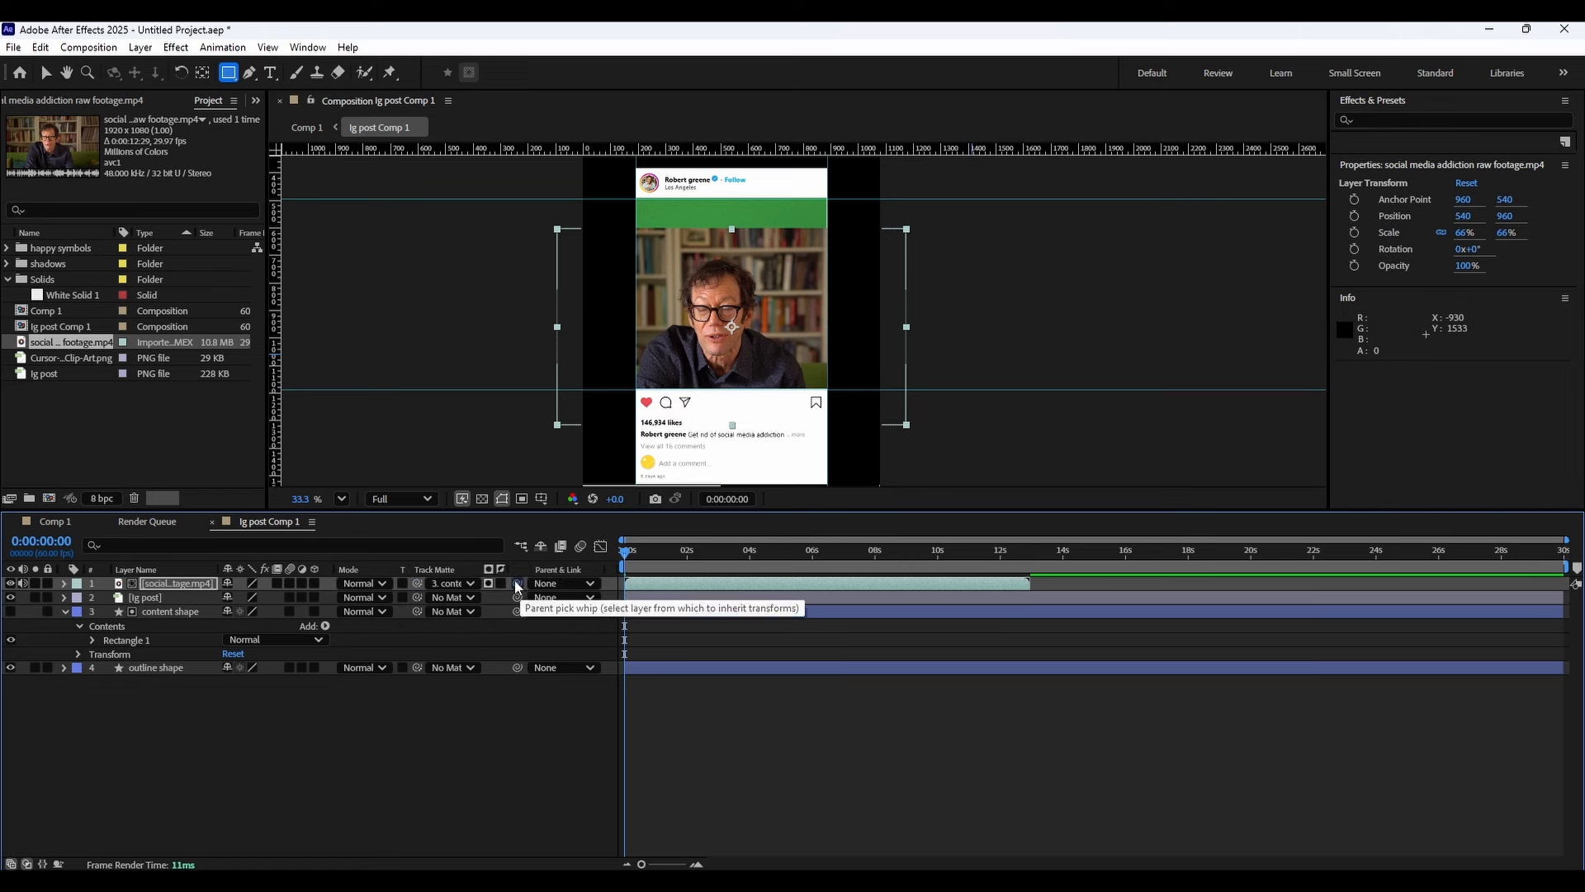
pyautogui.moveTo(515, 583); pyautogui.dragTo(307, 615)
pyautogui.moveTo(198, 616); pyautogui.dragTo(192, 617)
pyautogui.click(85, 618)
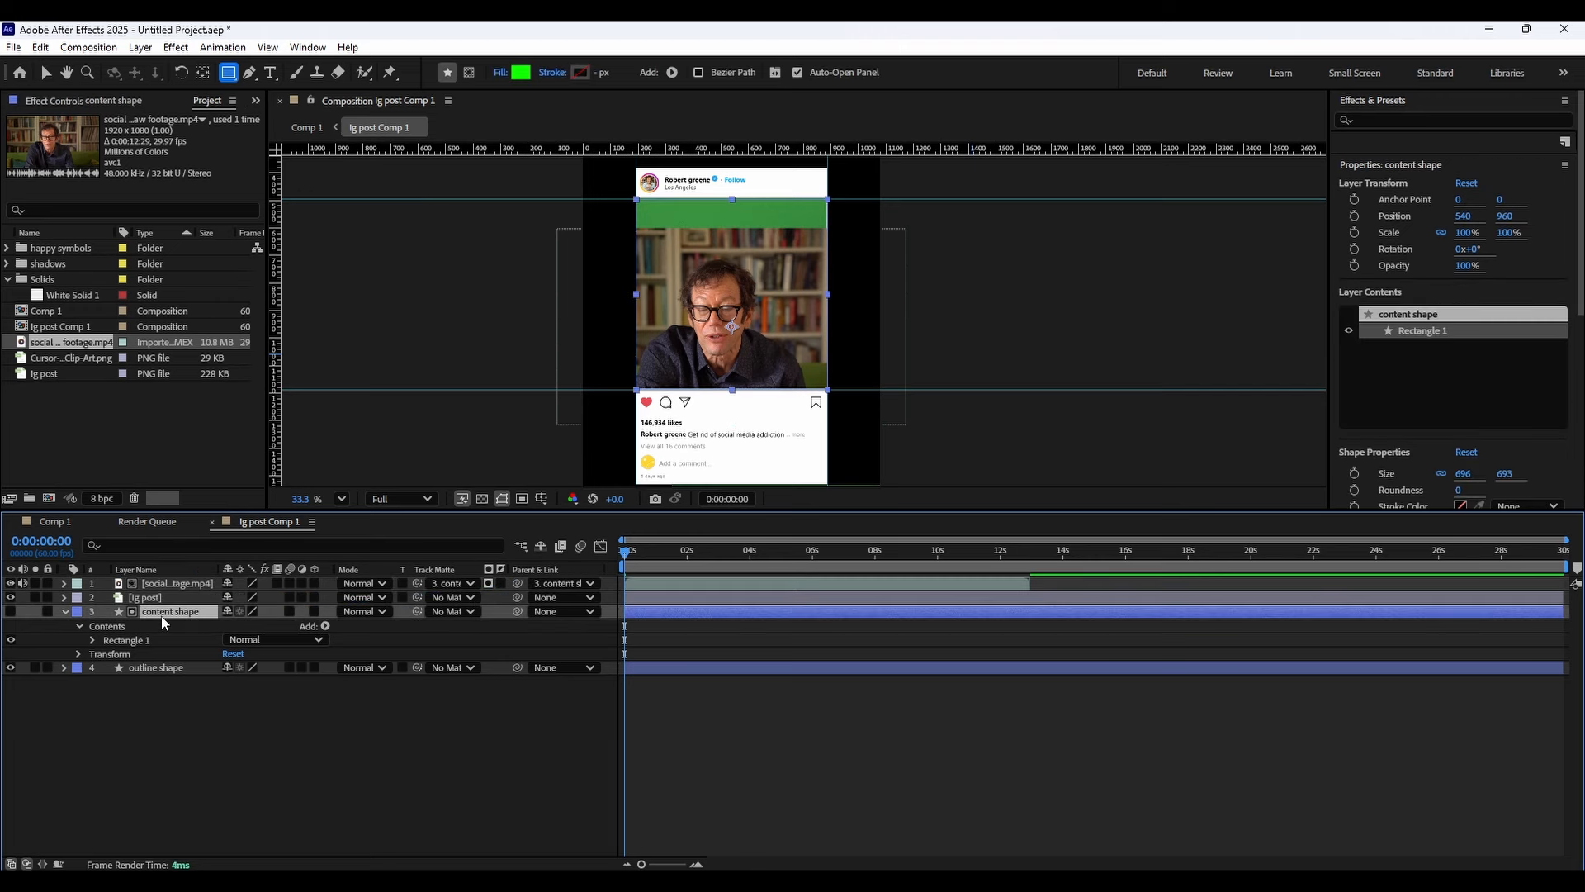
# Scrub the content shape's position, then undo the last two changes.
pyautogui.press('p')
pyautogui.moveTo(234, 625); pyautogui.dragTo(299, 625)
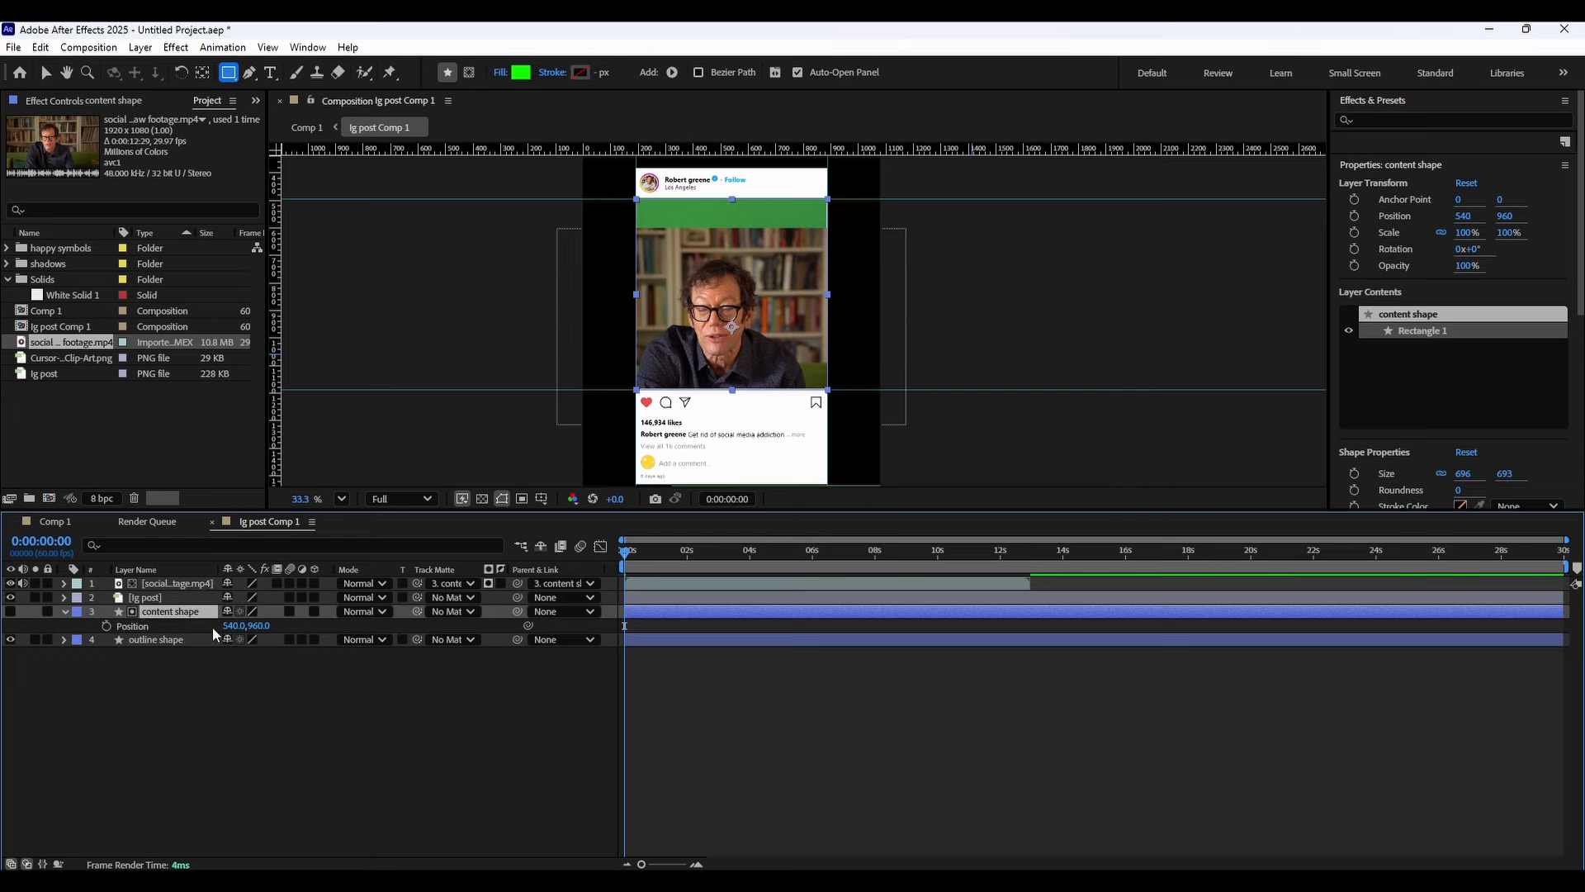
pyautogui.hotkey('ctrl', 'z')
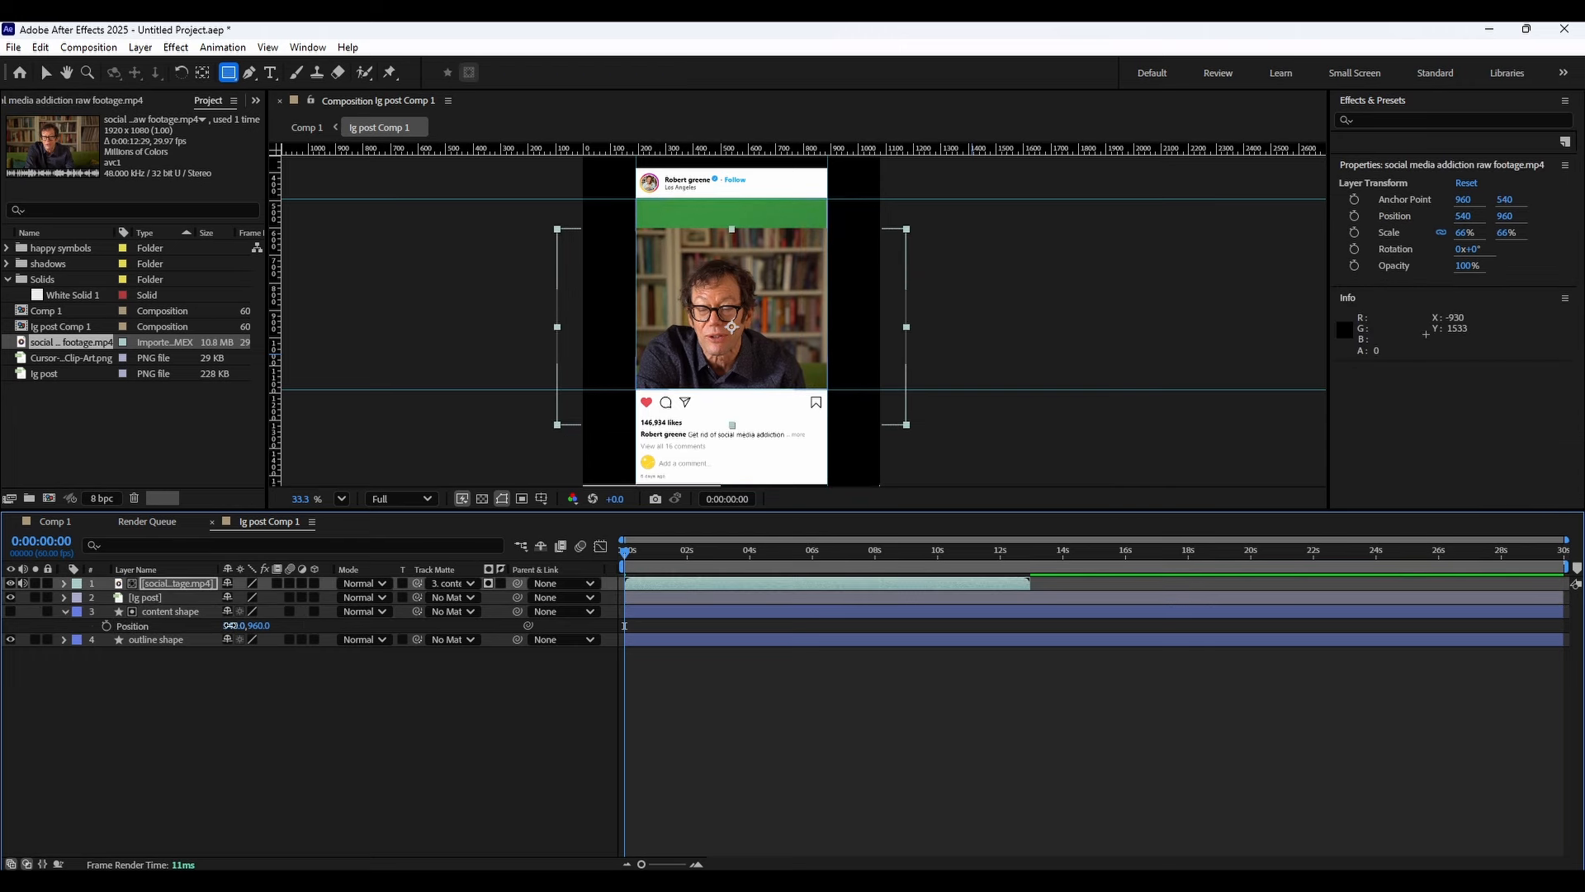
pyautogui.moveTo(230, 625)
pyautogui.mouseDown()
pyautogui.moveTo(376, 625)
pyautogui.moveTo(120, 625)
pyautogui.moveTo(233, 625)
pyautogui.mouseUp()
pyautogui.hotkey('ctrl', 'z')
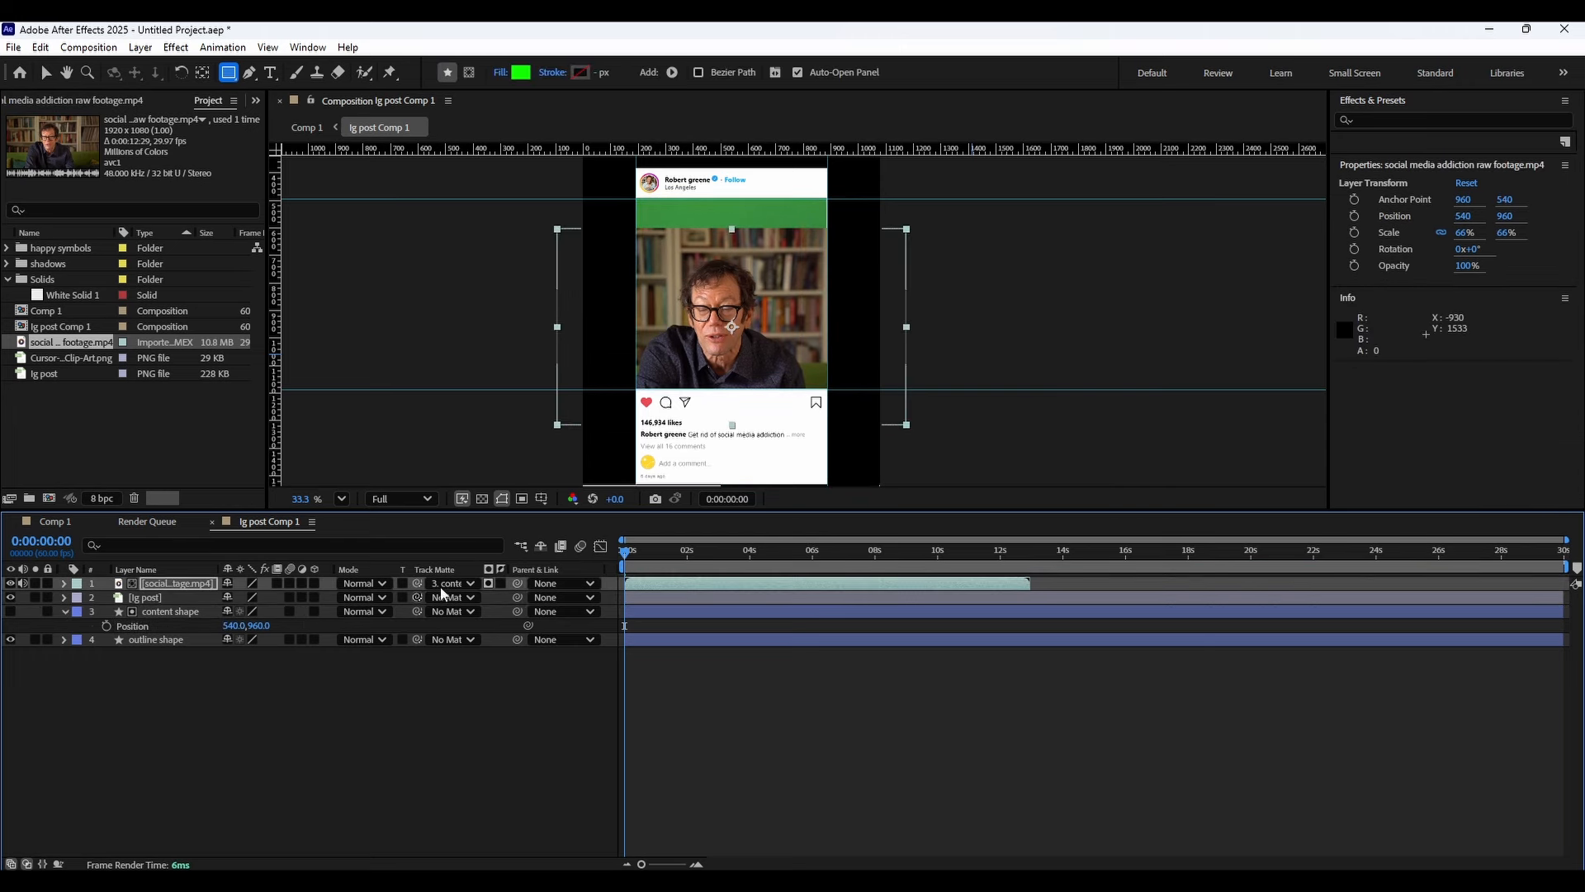
# Parent the footage layer to the content shape layer again.
pyautogui.moveTo(518, 583); pyautogui.dragTo(199, 621)
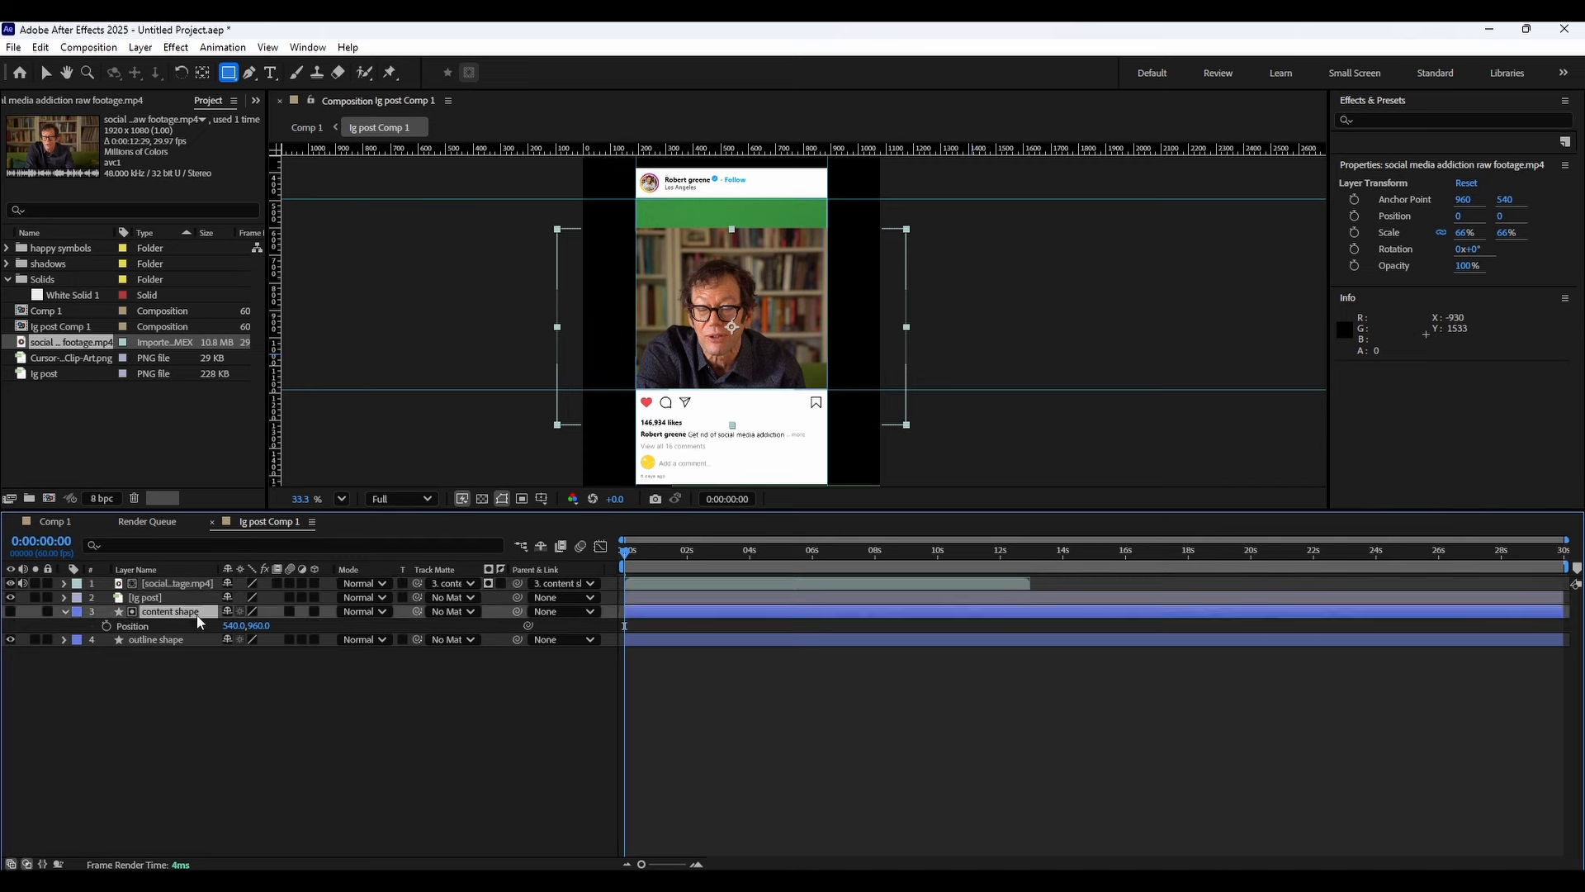
pyautogui.click(197, 585)
pyautogui.click(186, 598)
pyautogui.click(195, 586)
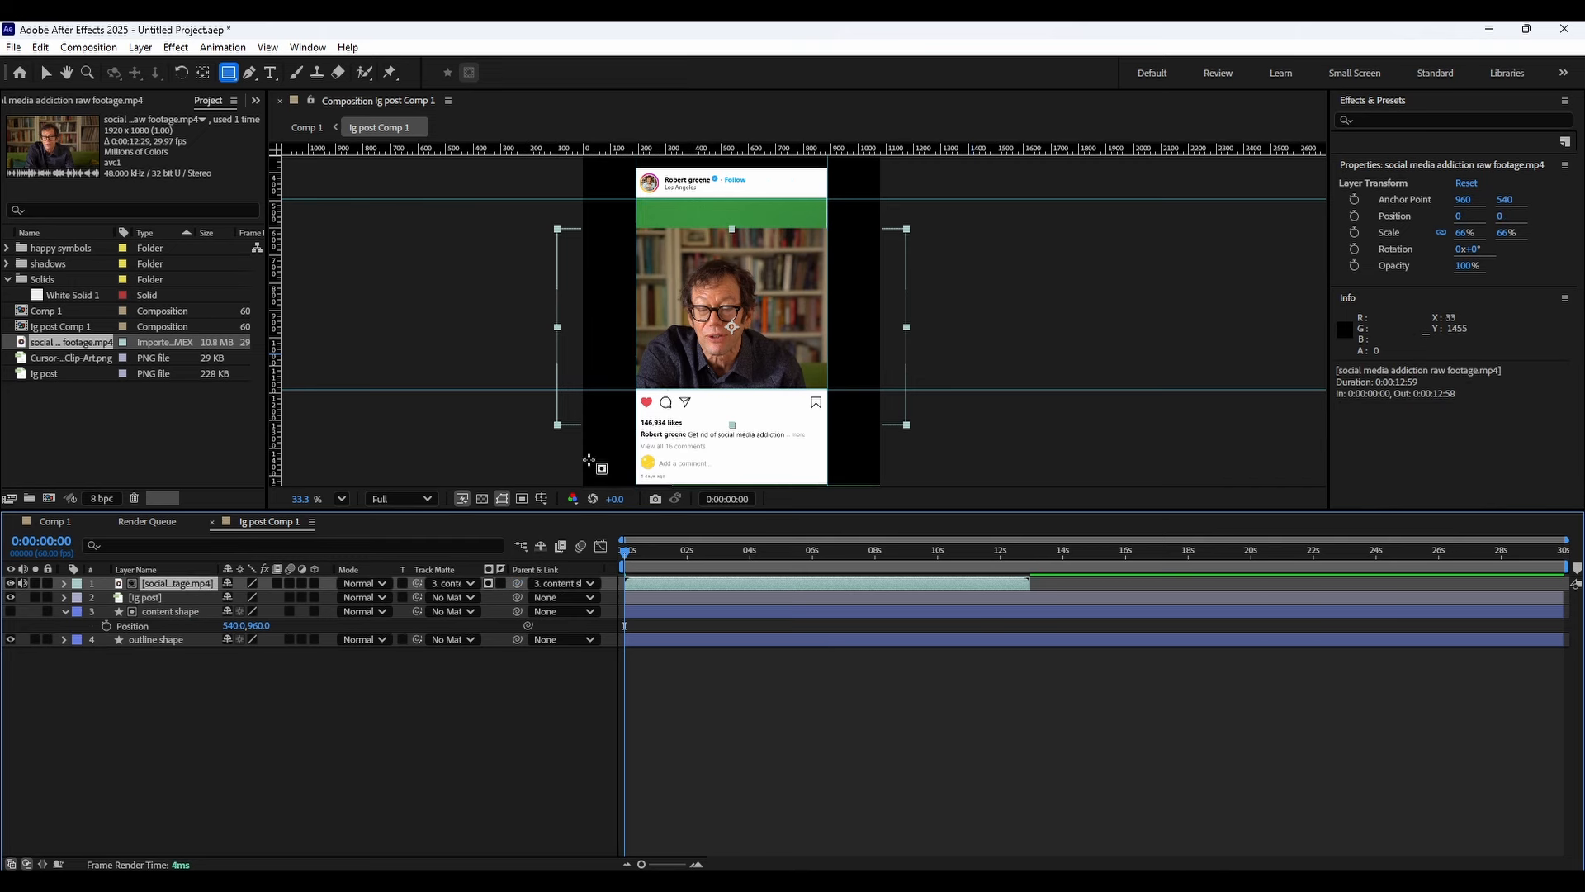
# Set the footage layer's position to 0, -119 and its scale to 71%.
pyautogui.press('p')
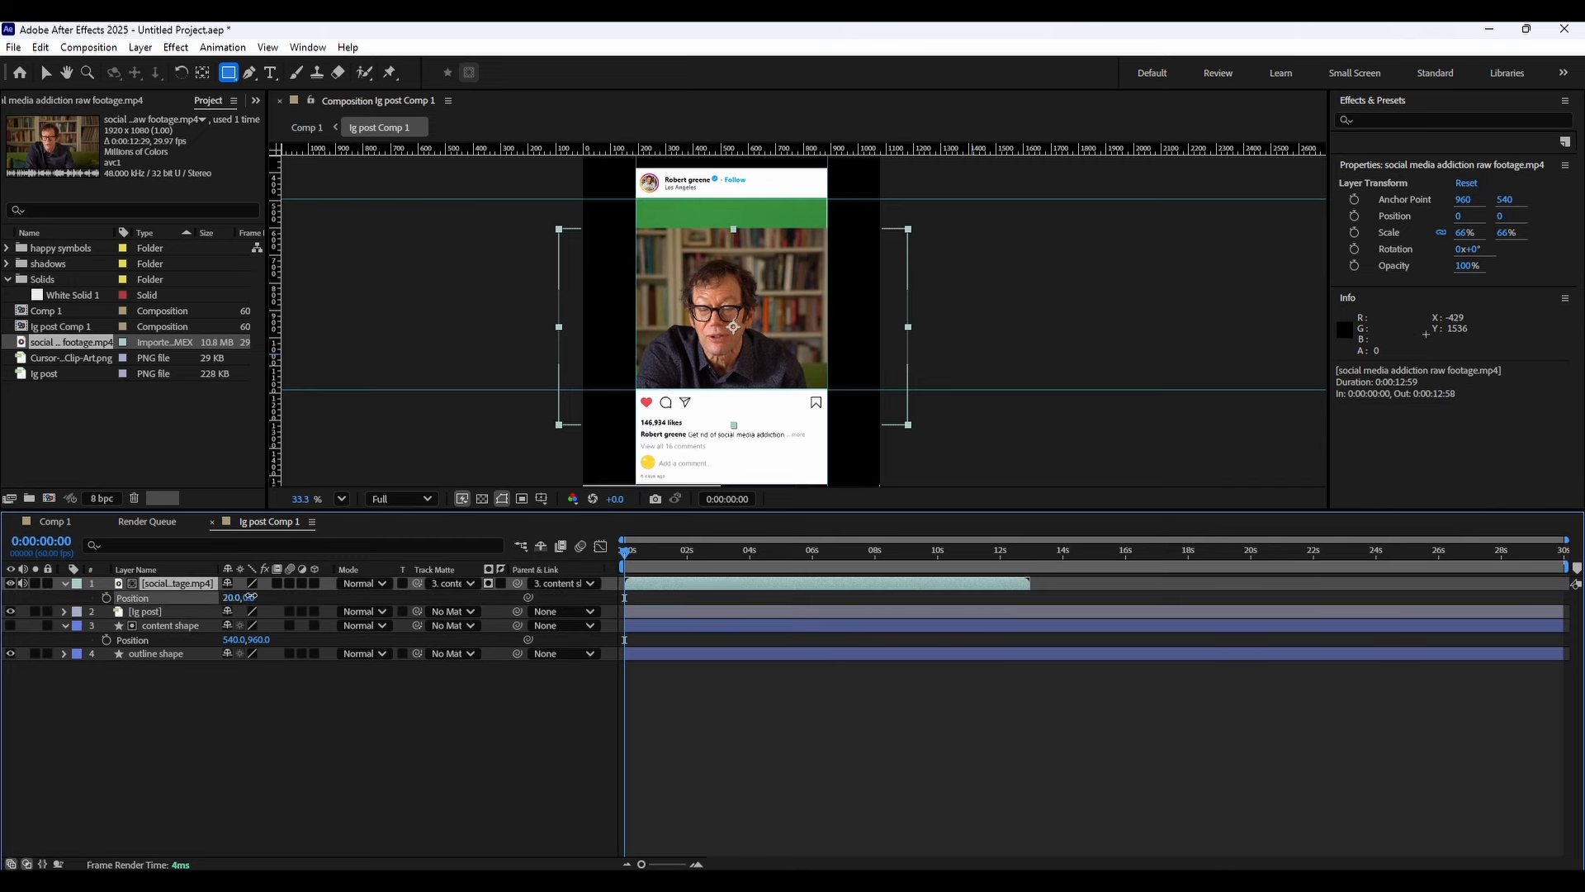
pyautogui.moveTo(235, 597); pyautogui.dragTo(135, 607)
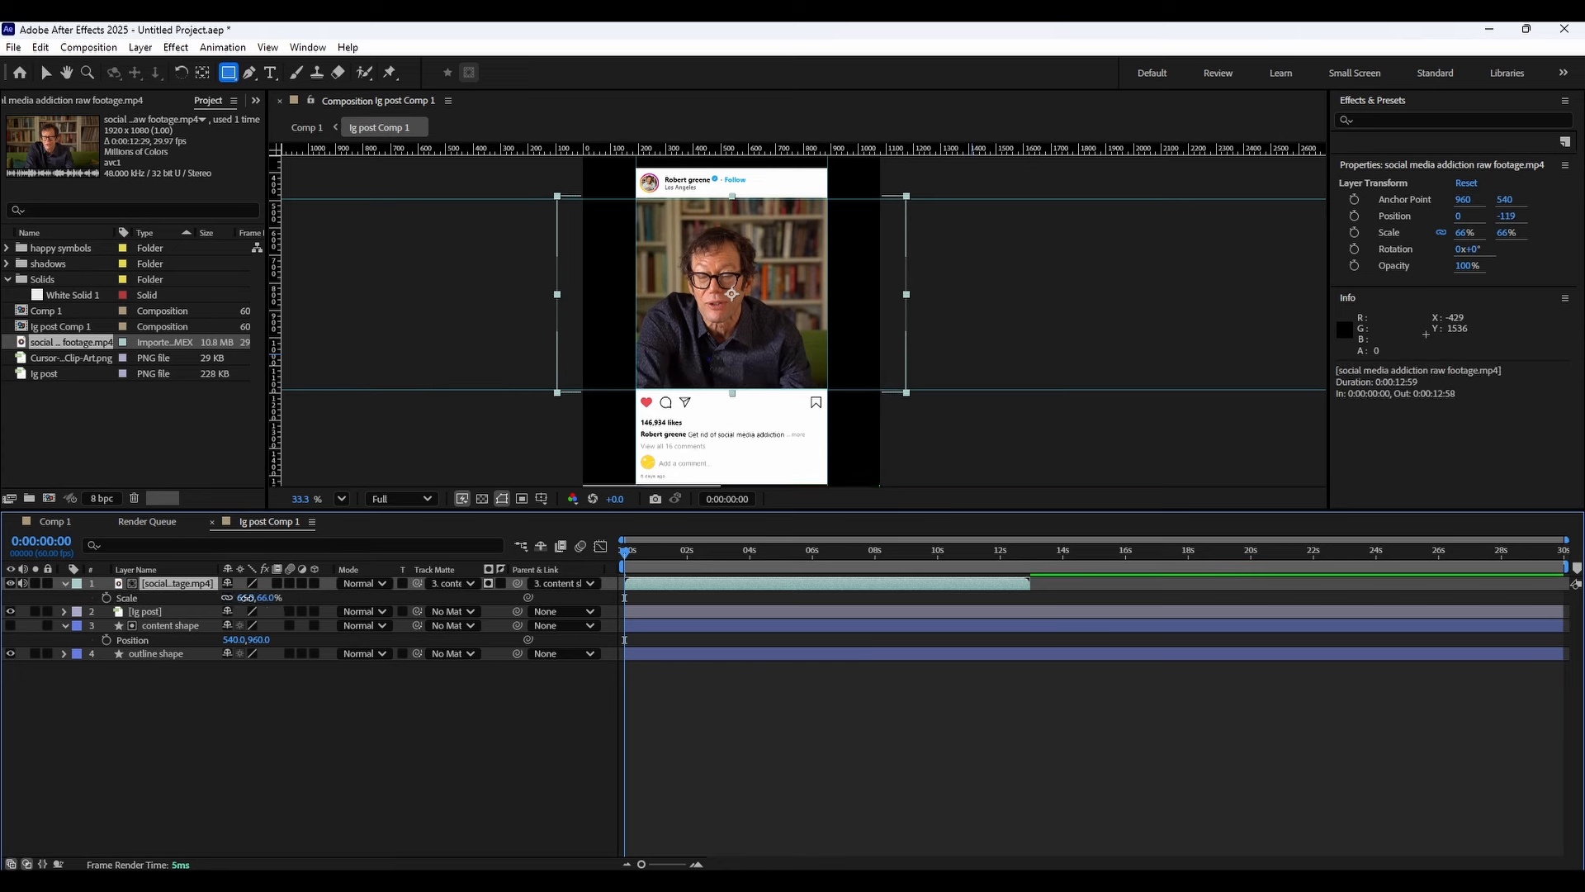
pyautogui.moveTo(246, 598); pyautogui.dragTo(248, 597)
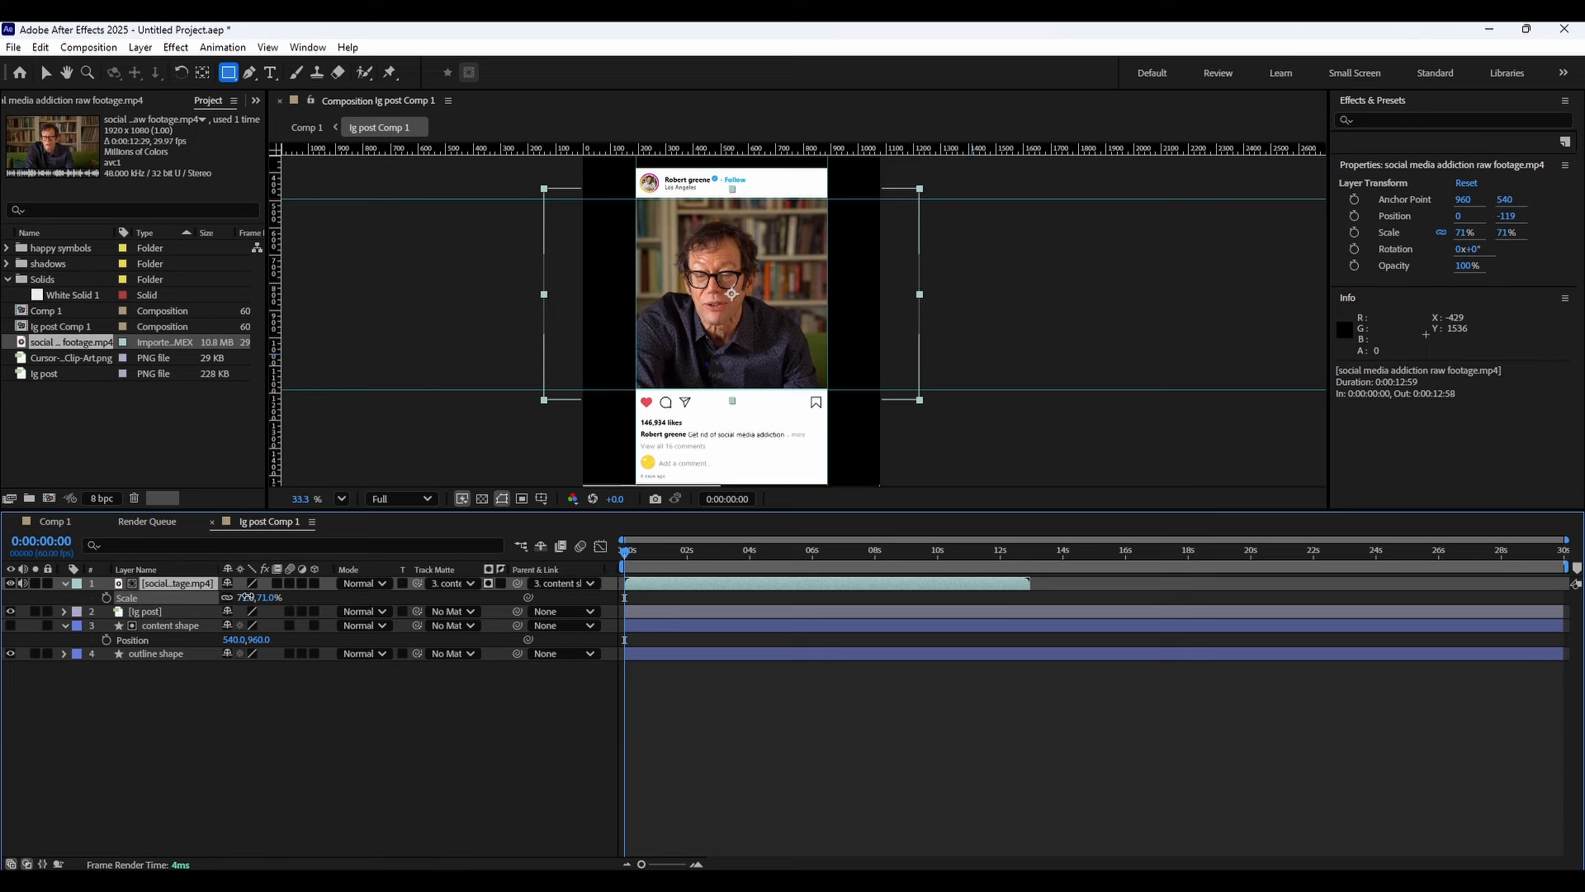
# Draw a rectangular mask on the ig post layer around the like, comment and share icons.
pyautogui.click(66, 582)
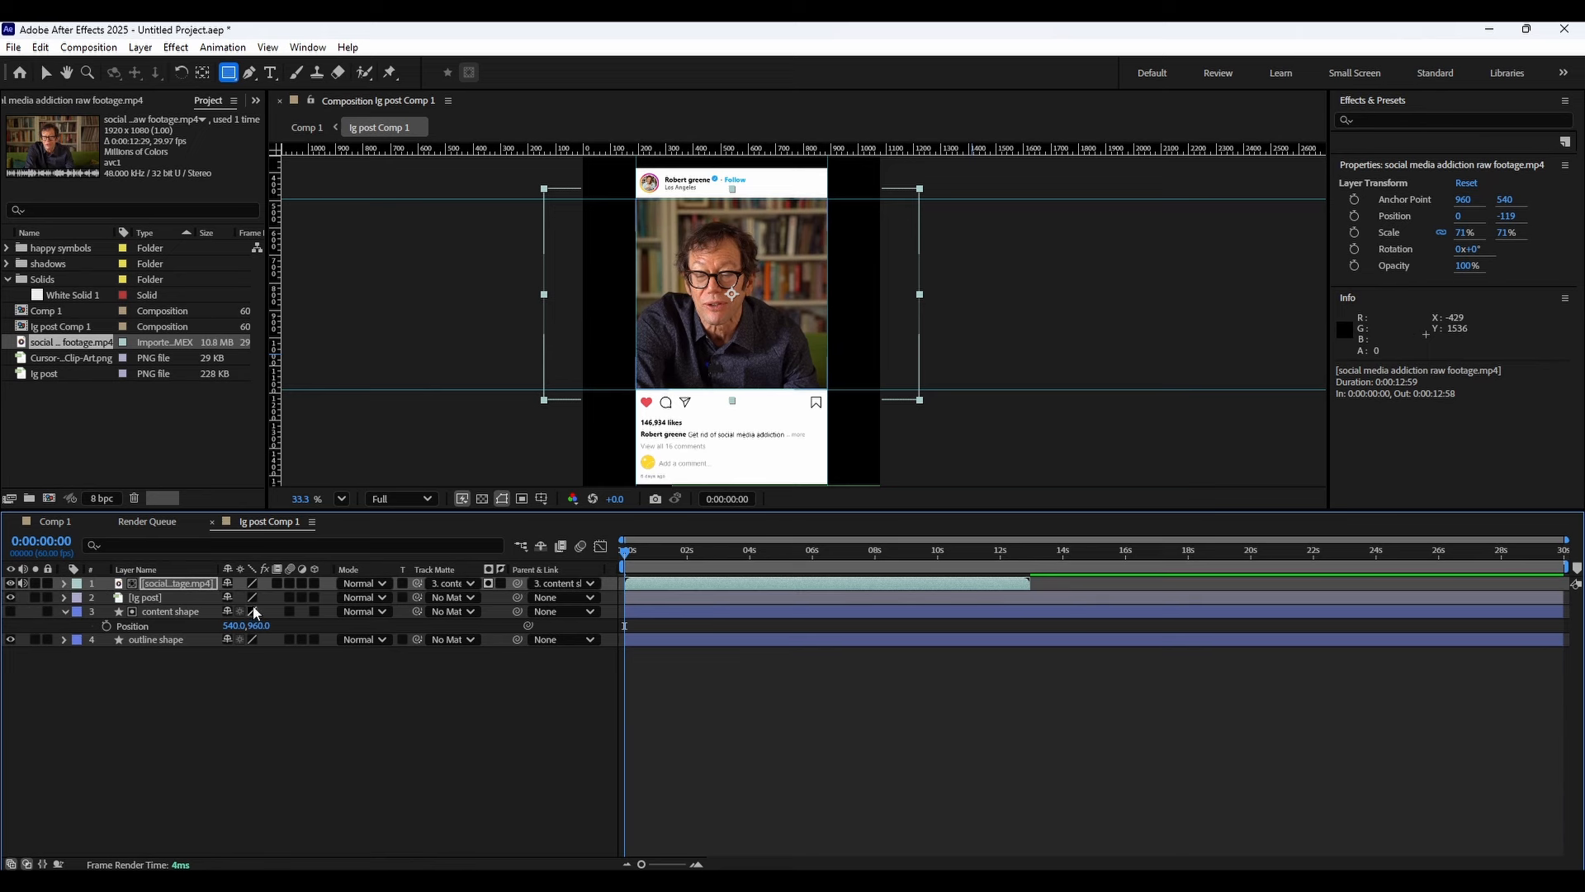
pyautogui.click(245, 647)
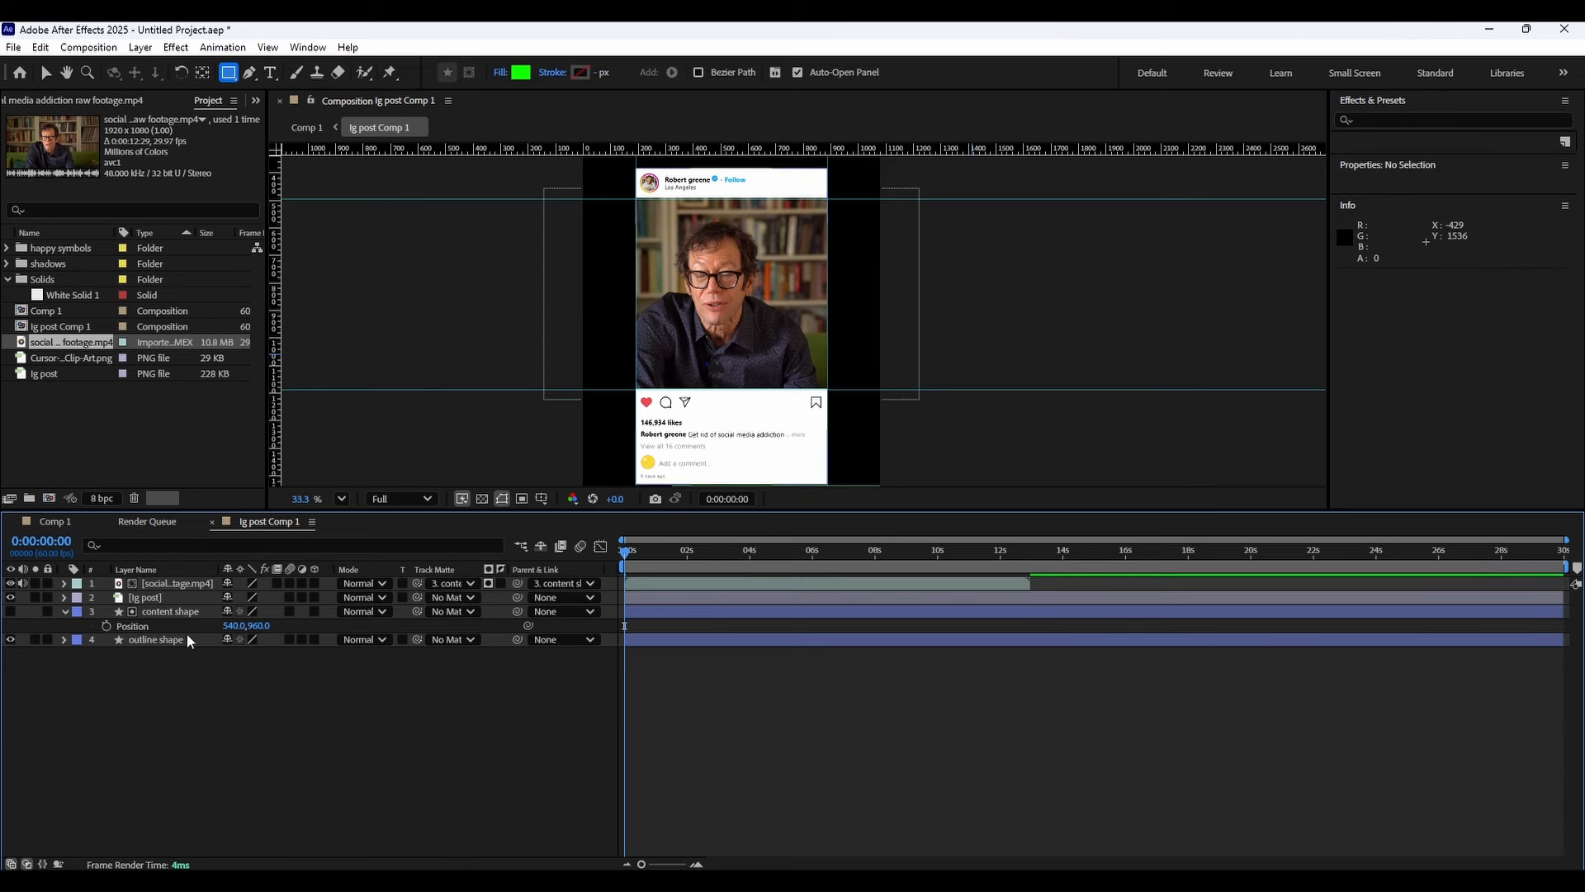
pyautogui.click(175, 597)
pyautogui.scroll(8, 658, 392)
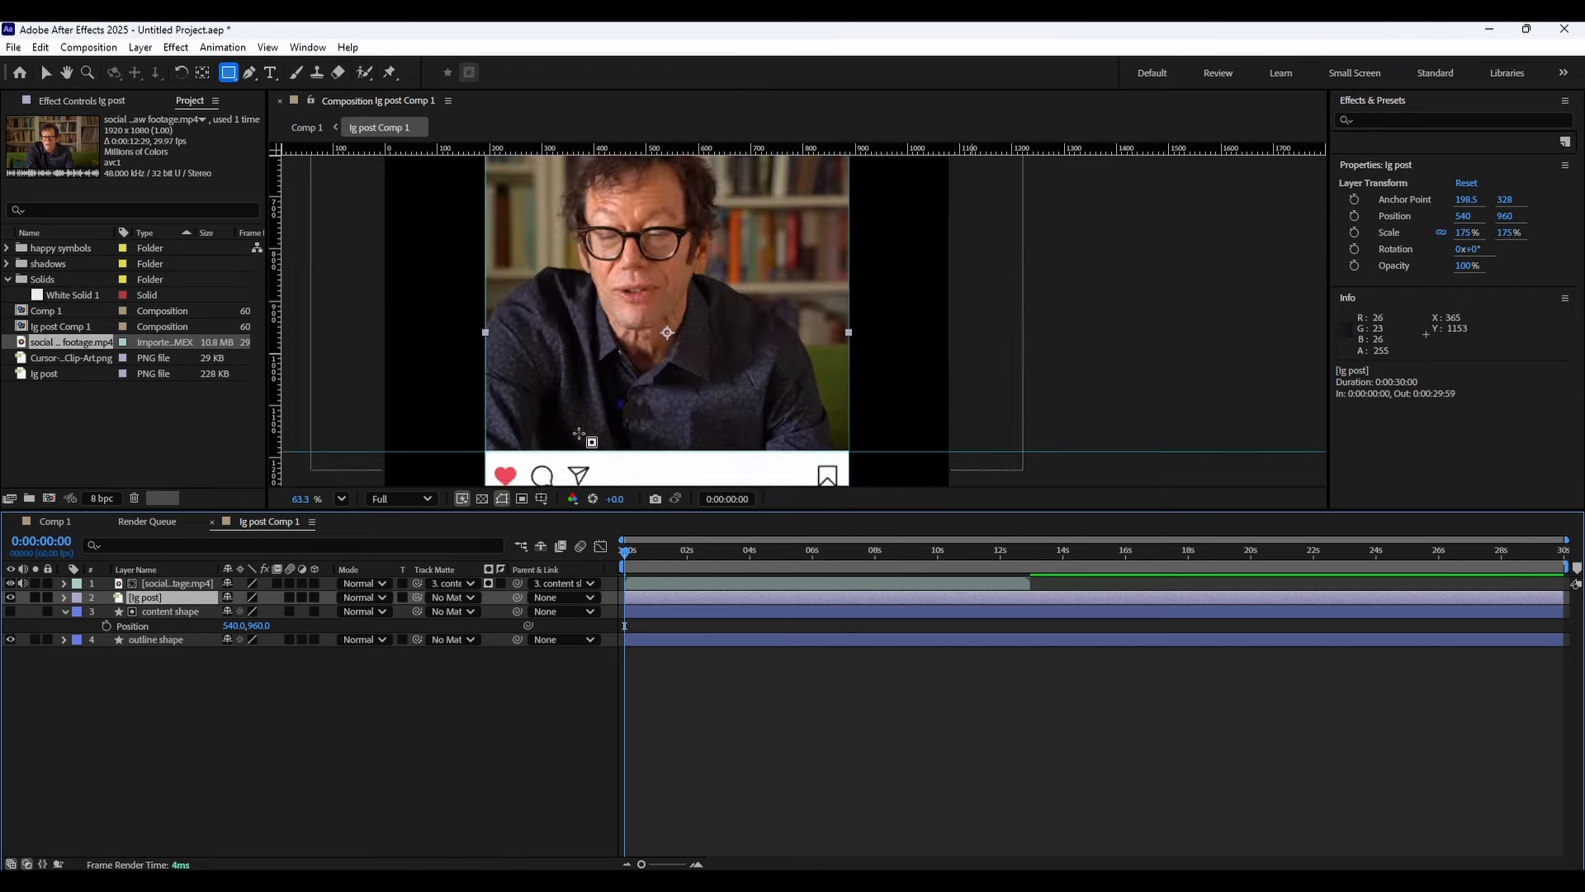
pyautogui.scroll(3, 537, 373)
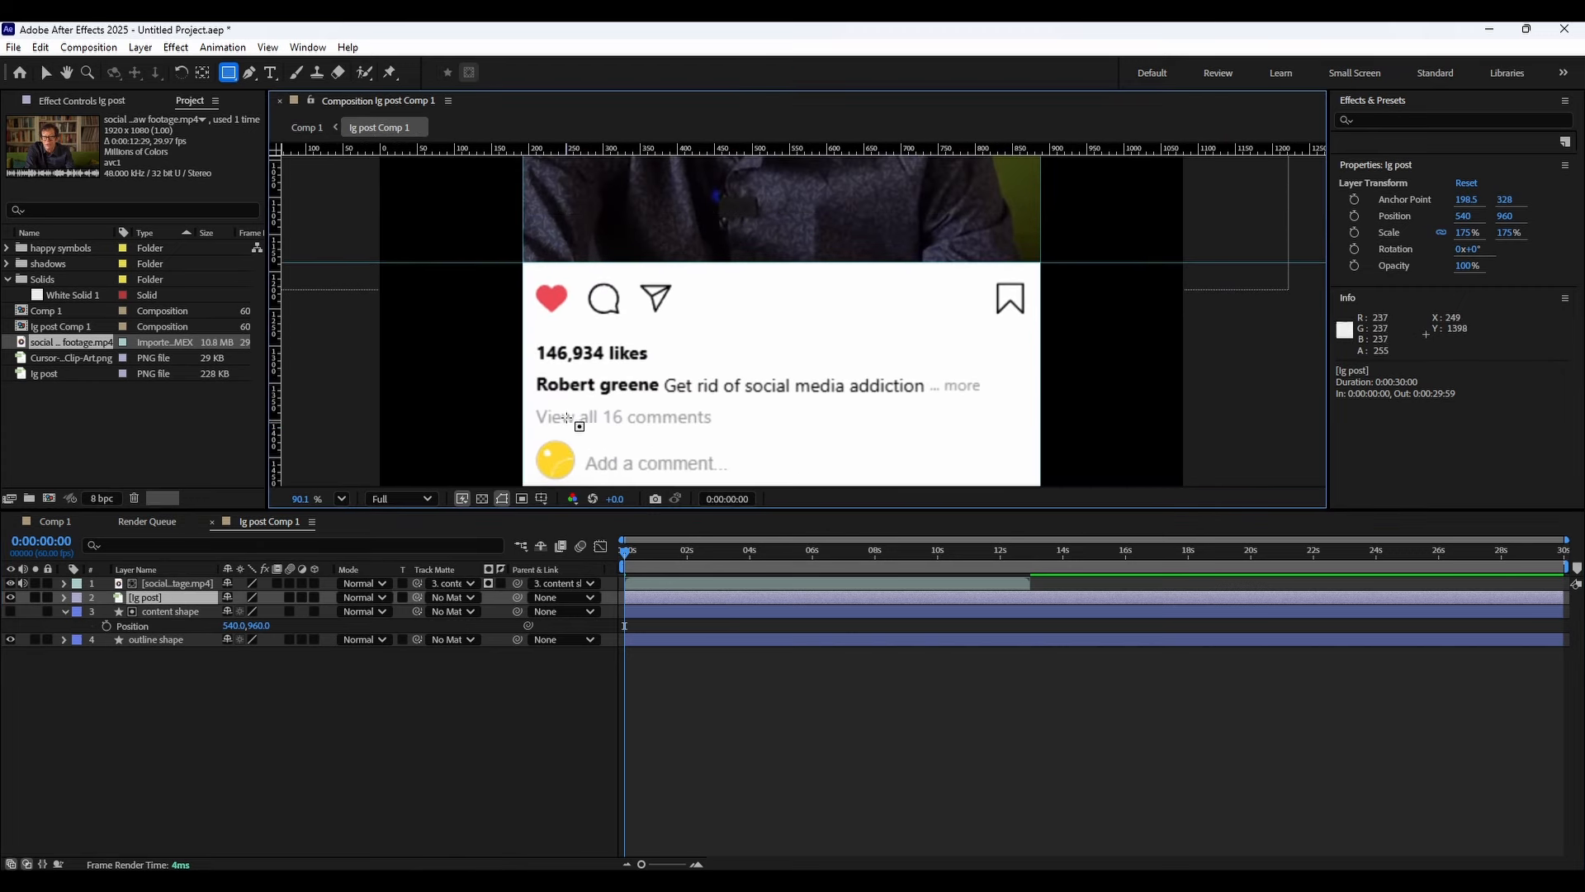
pyautogui.click(153, 600)
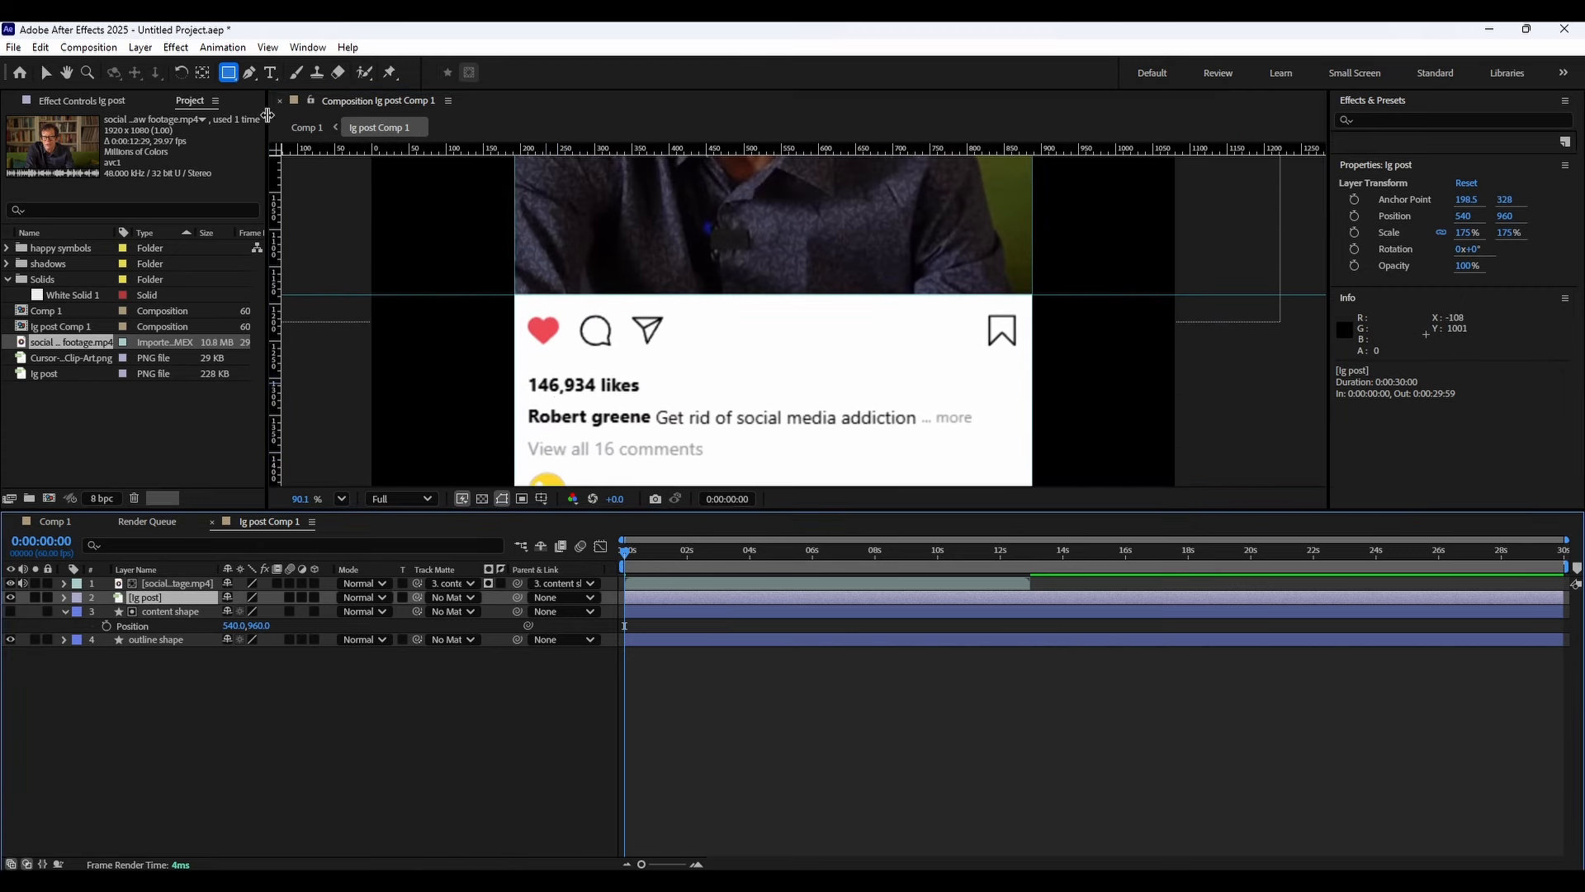
pyautogui.moveTo(527, 310); pyautogui.dragTo(667, 355)
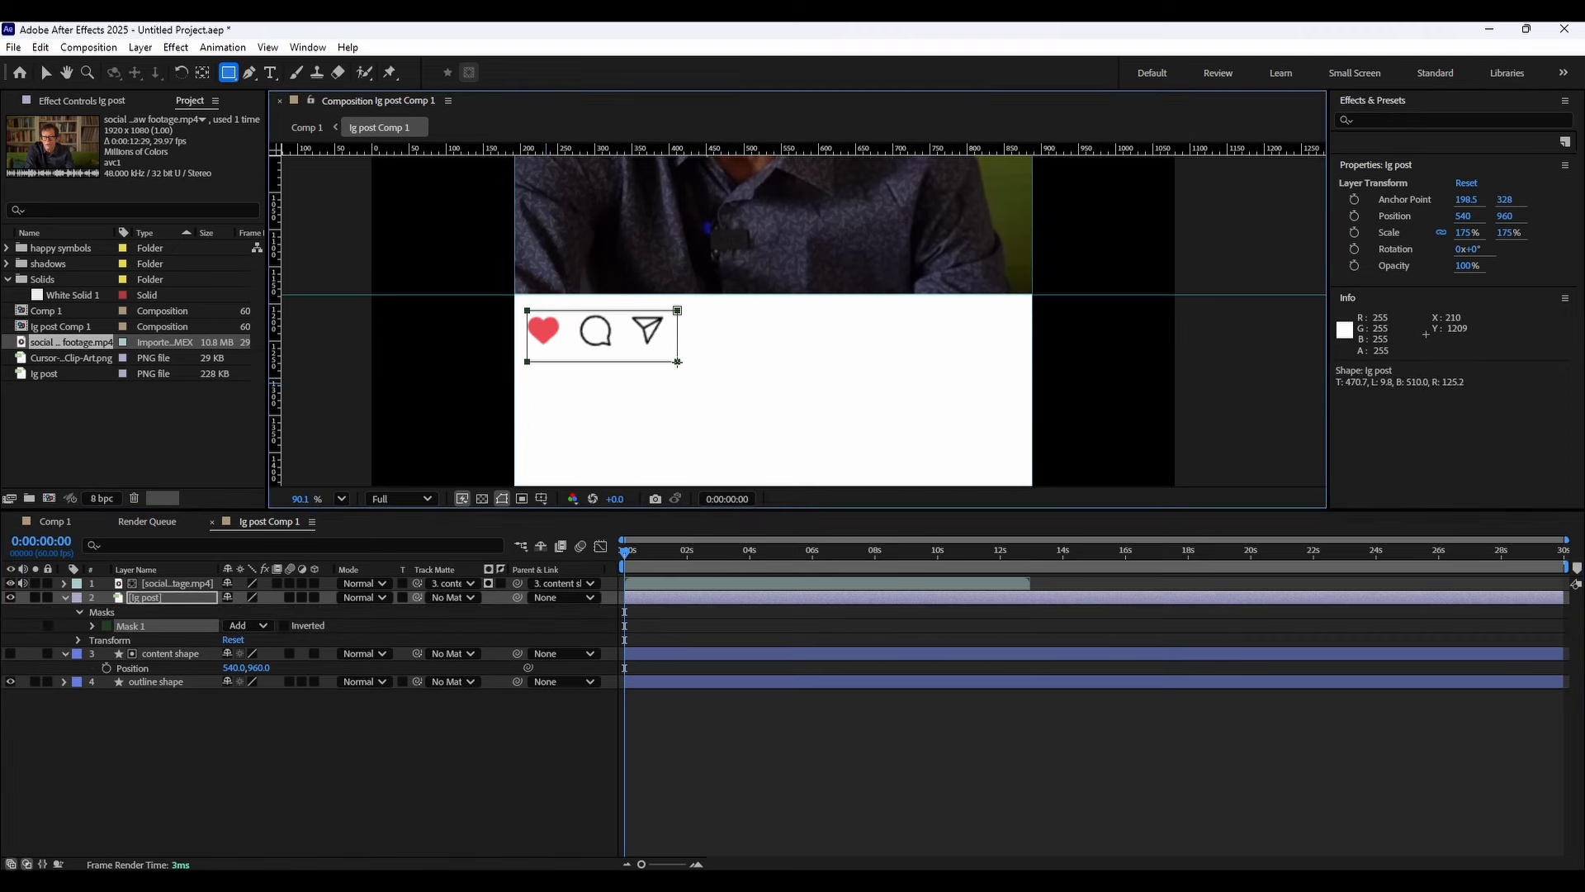
# Duplicate the masked ig post layer and rename the copy engagement buttons.
pyautogui.click(203, 77)
pyautogui.scroll(-4, 597, 359)
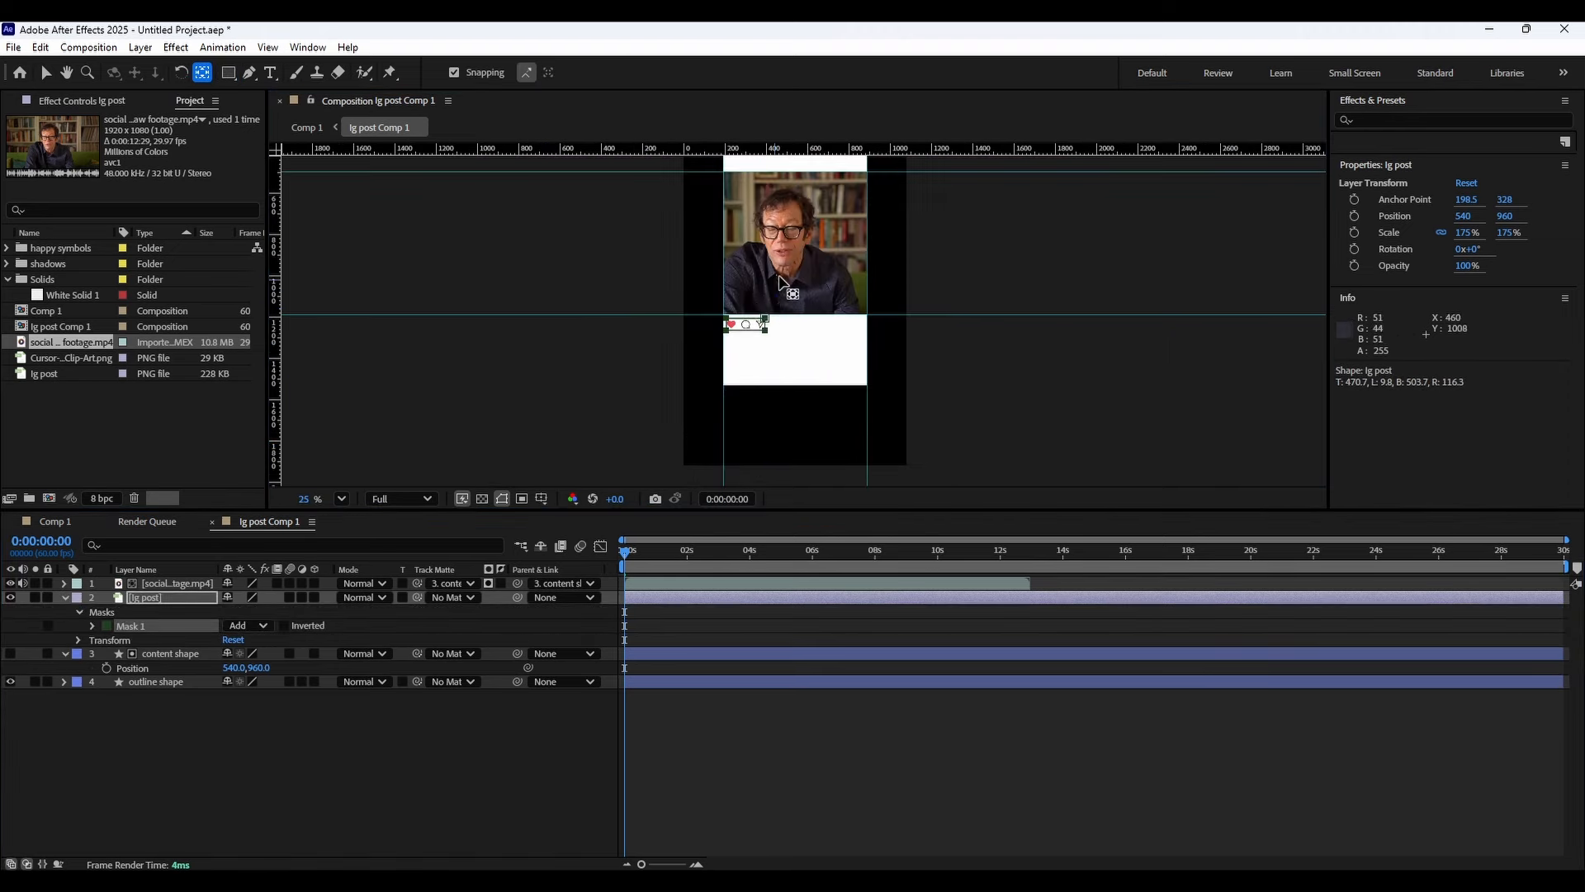
pyautogui.scroll(4, 727, 326)
pyautogui.click(192, 594)
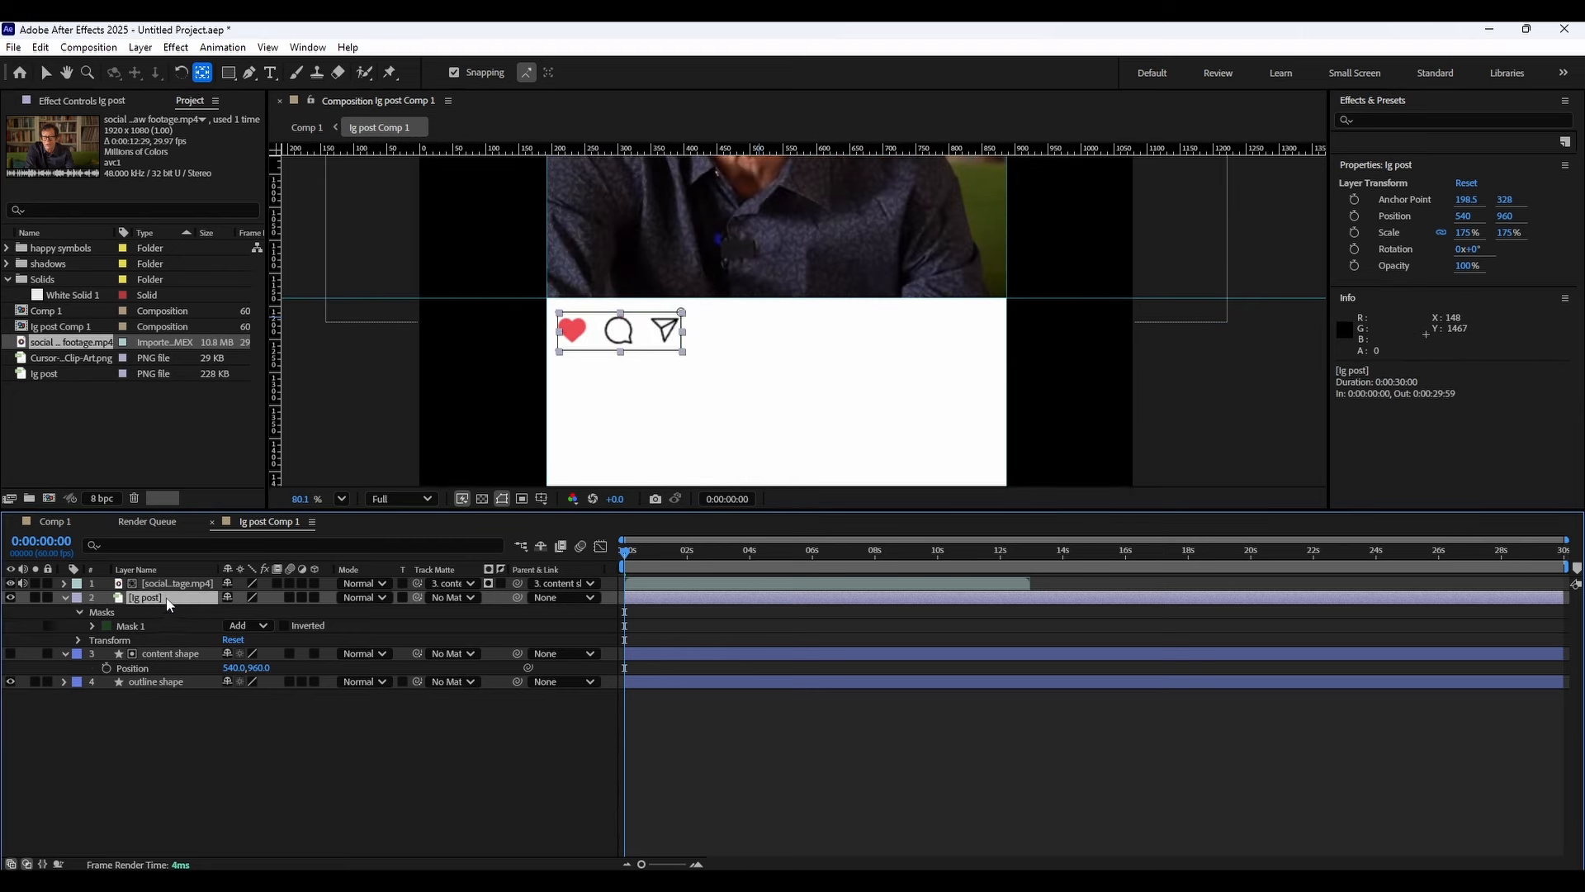
pyautogui.hotkey('ctrl', 'd')
pyautogui.rightClick(160, 608)
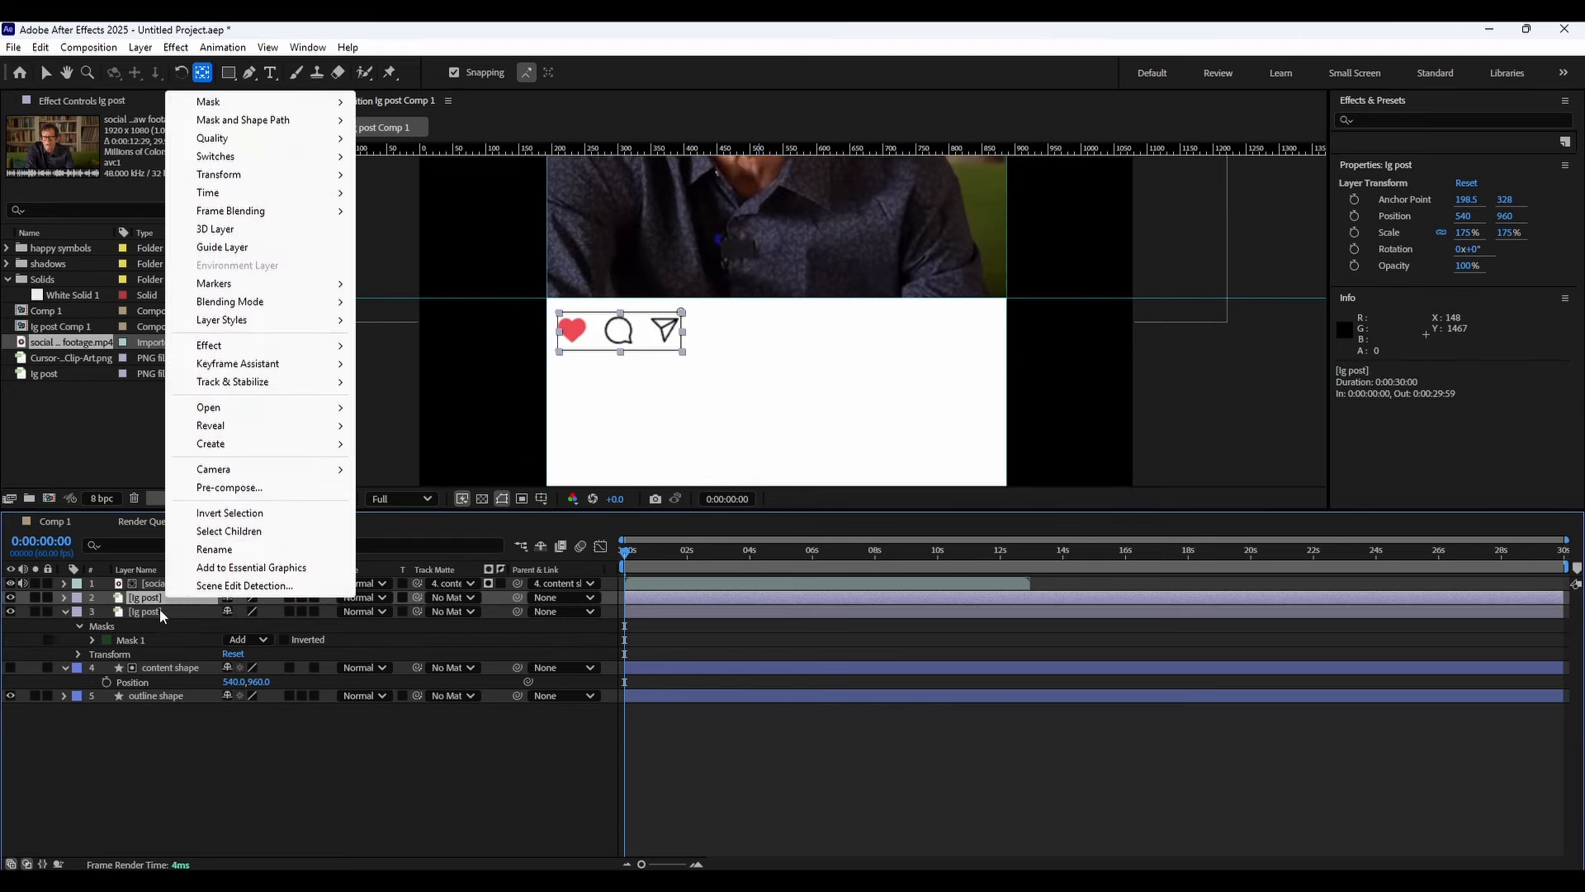
pyautogui.click(240, 575)
pyautogui.write('bu')
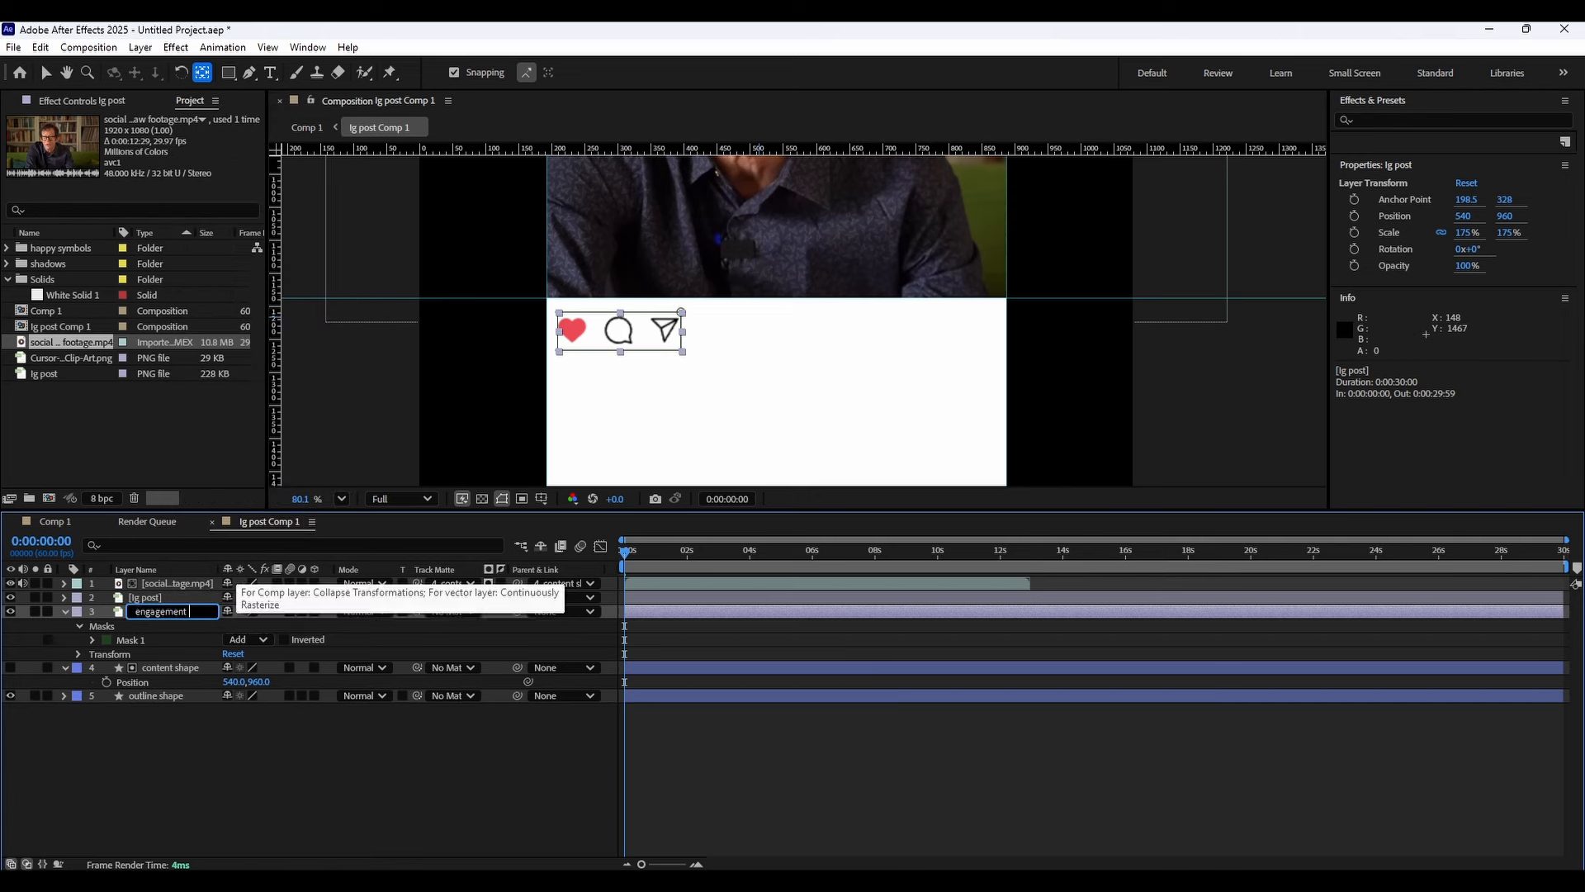
pyautogui.write('ttons')
pyautogui.press('Return')
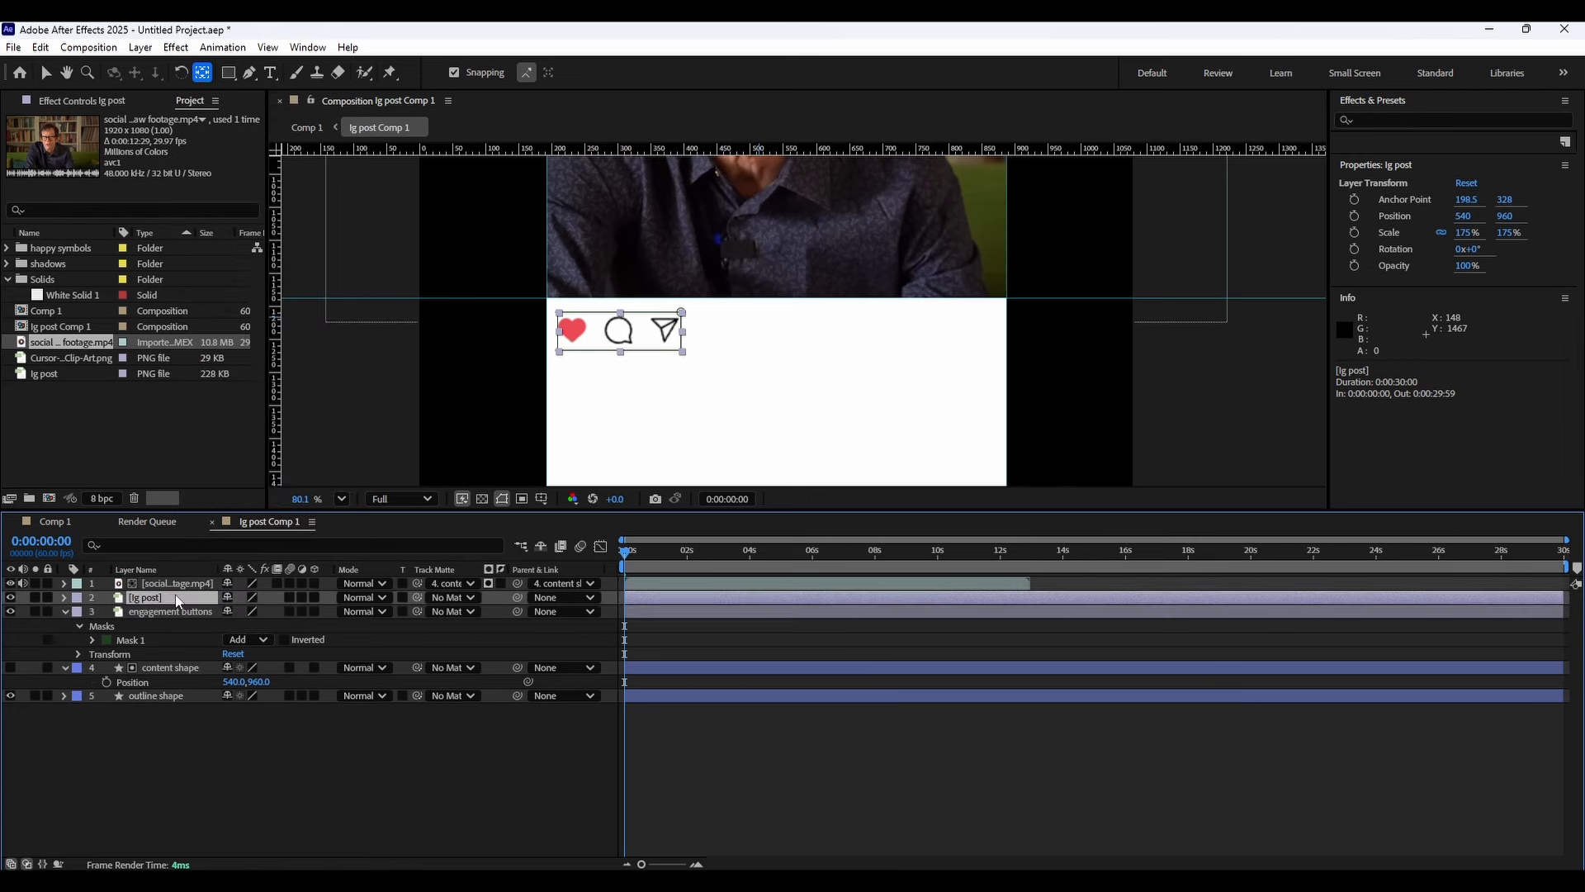
# Delete the mask from the top ig post layer, paste another ig post copy and move it below engagement buttons.
pyautogui.rightClick(145, 597)
pyautogui.press('Escape')
pyautogui.click(65, 597)
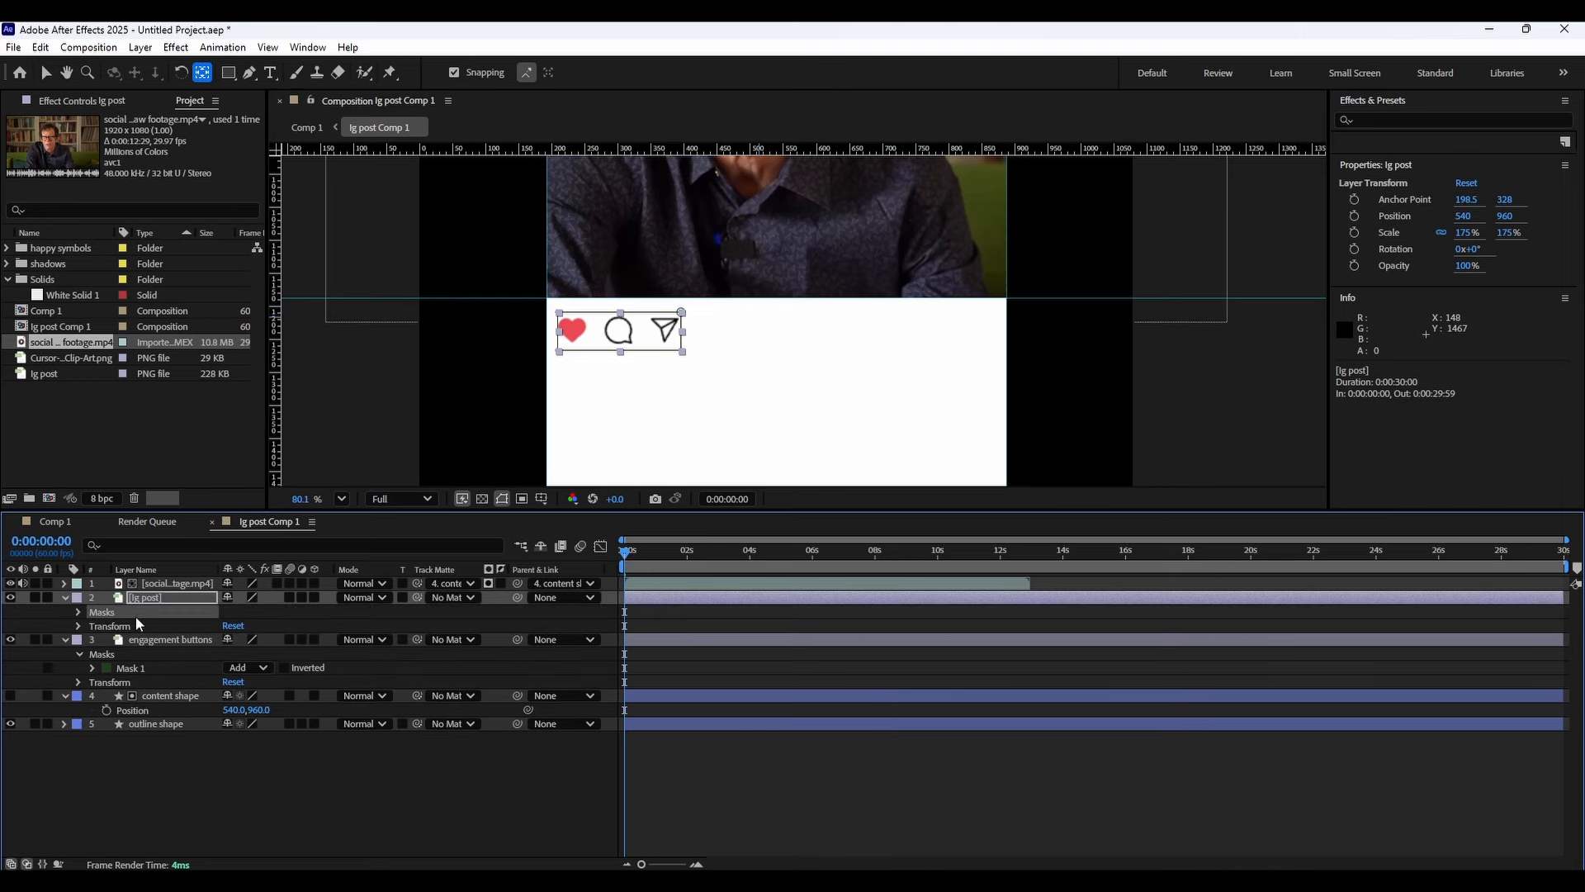
pyautogui.press('Delete')
pyautogui.hotkey('ctrl', 'v')
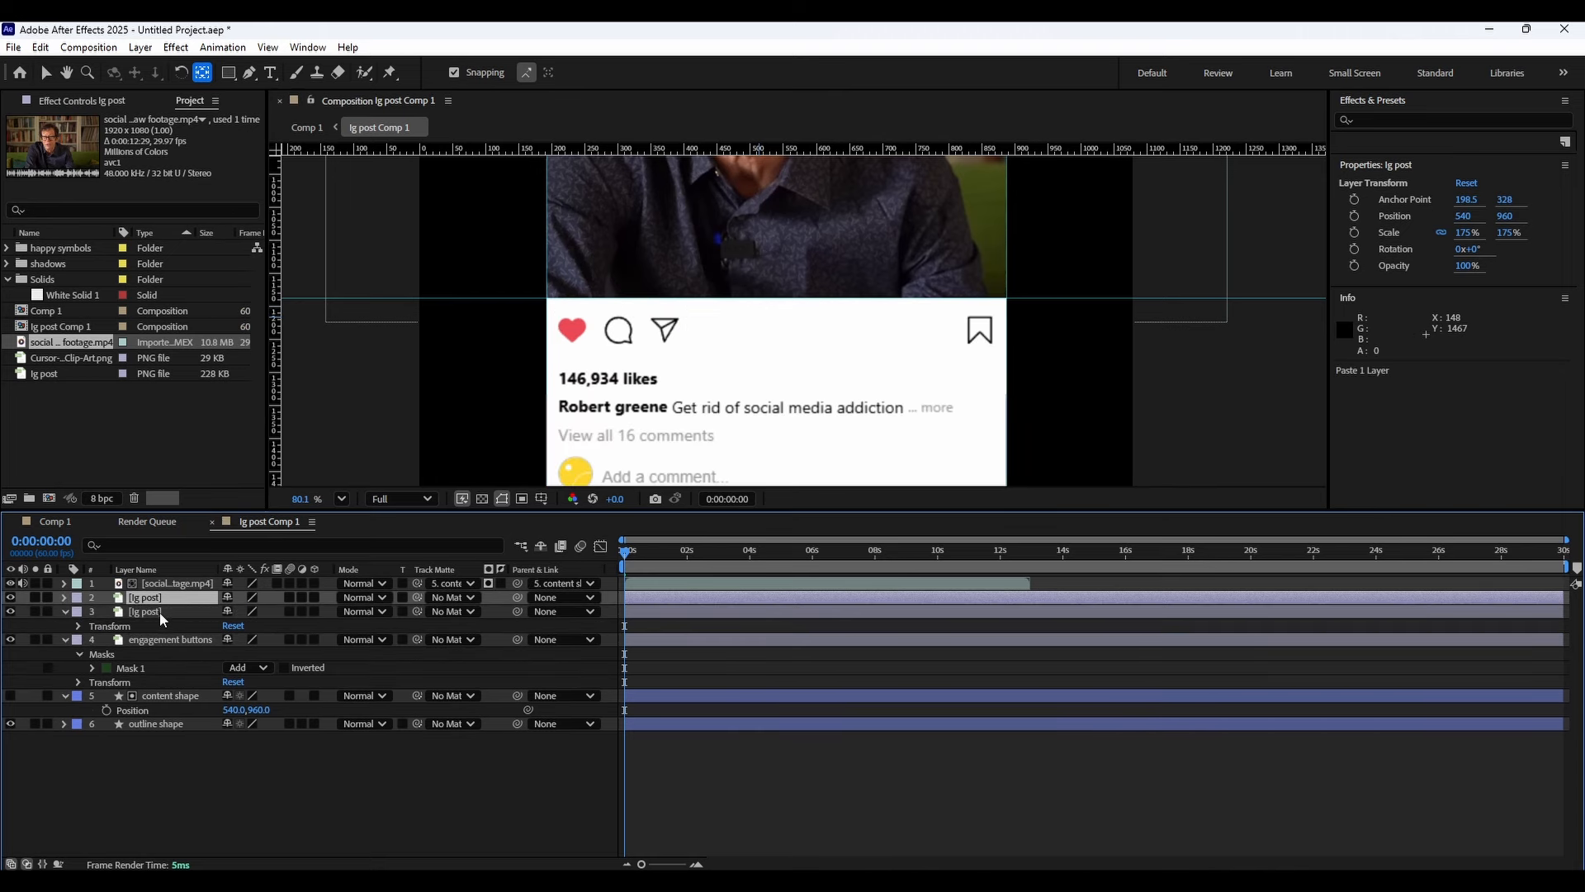
pyautogui.moveTo(160, 612); pyautogui.dragTo(158, 648)
# Rename the top ig post layer as save.
pyautogui.click(160, 609)
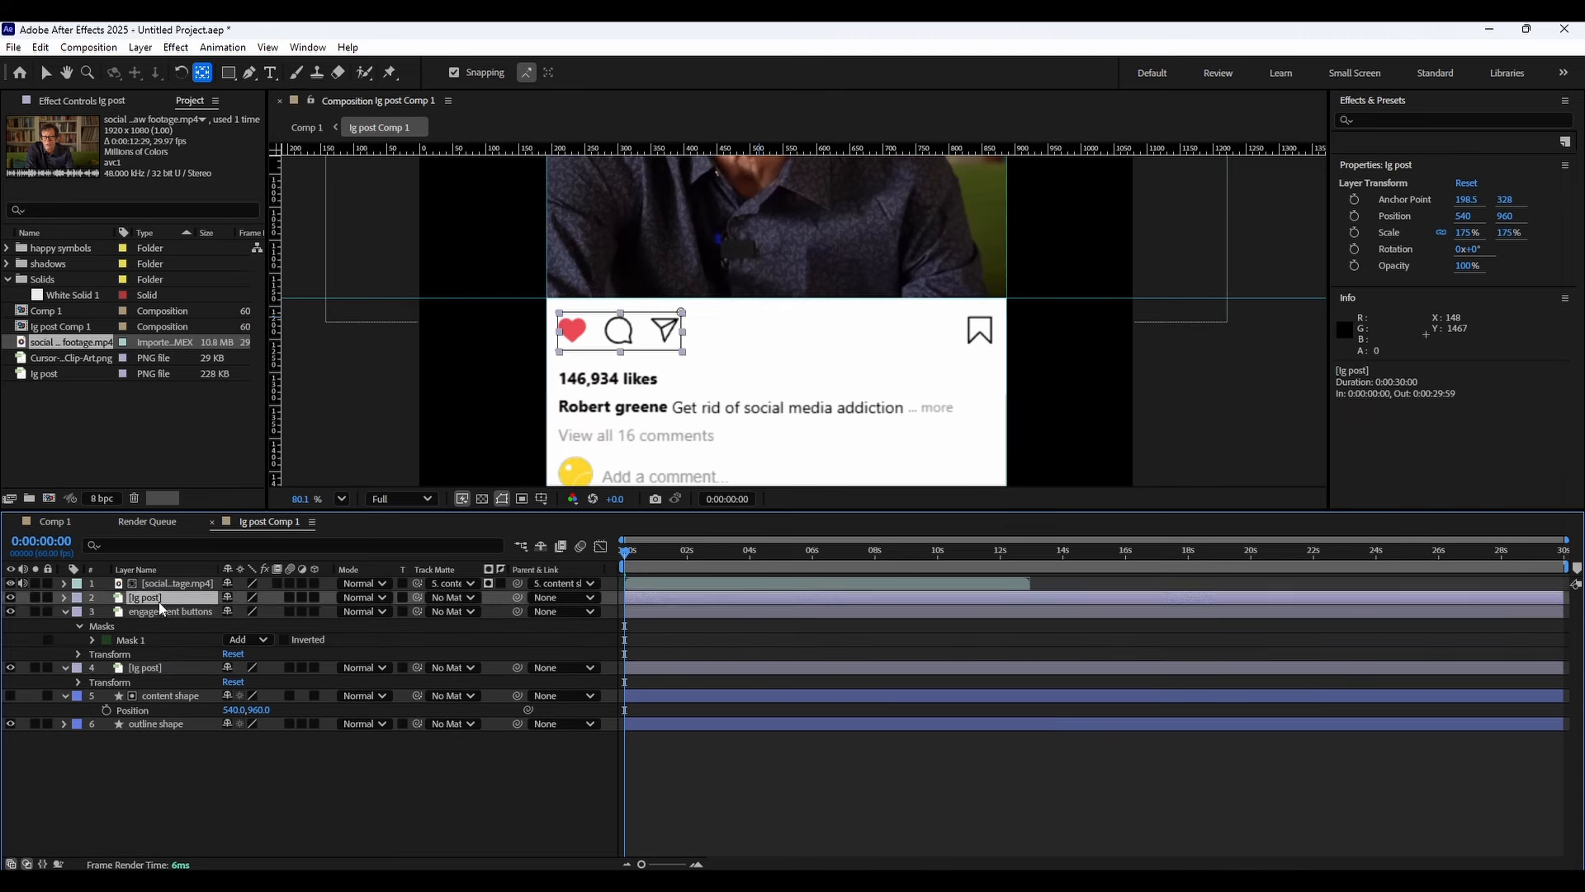
pyautogui.rightClick(162, 611)
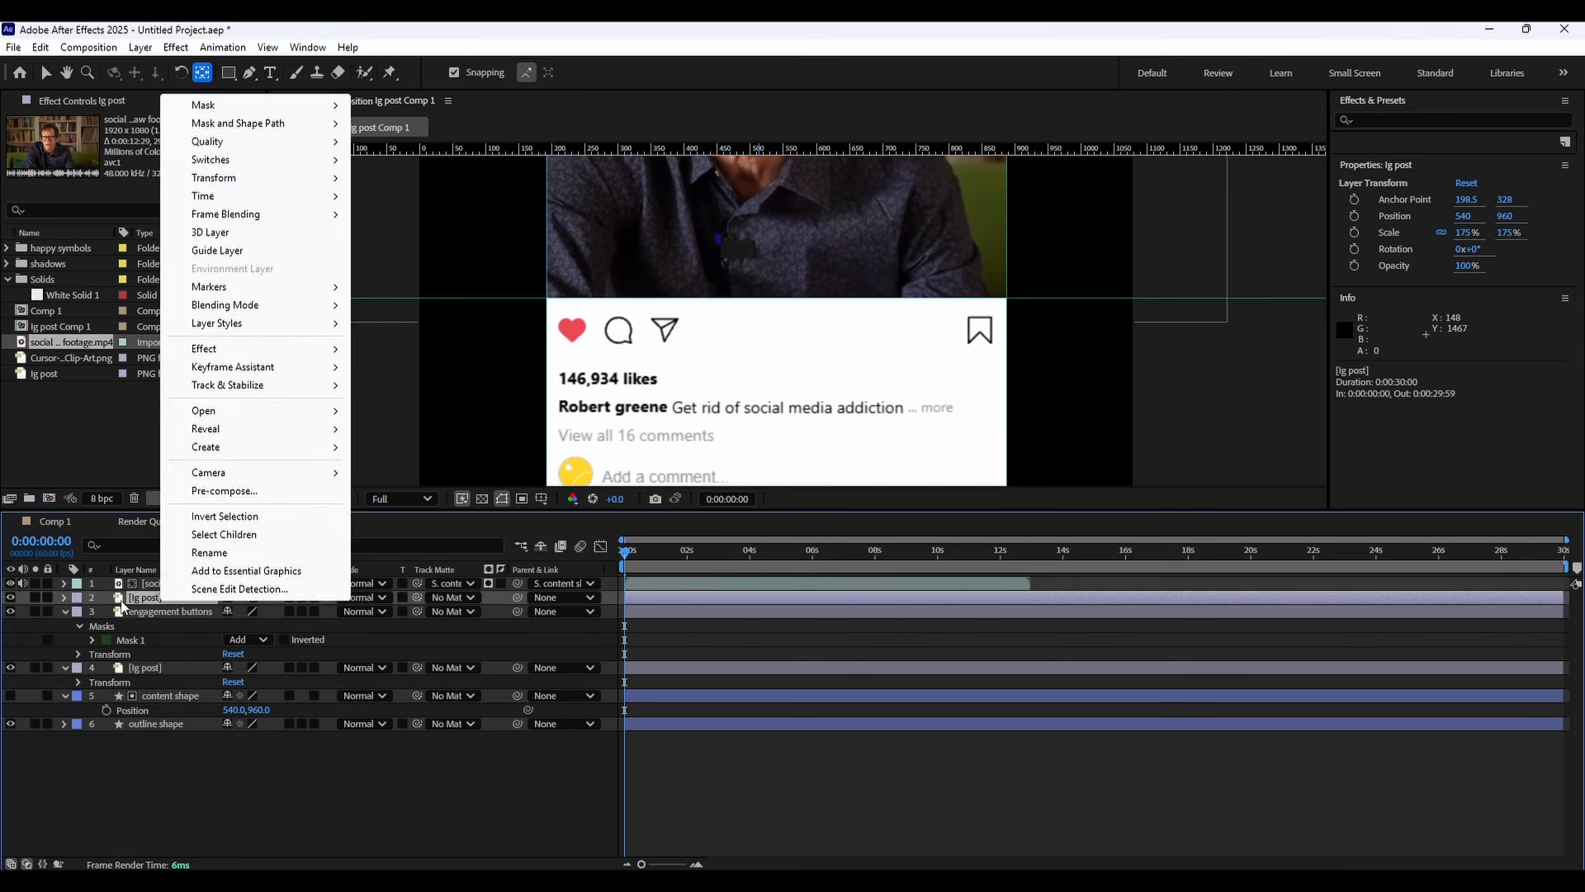
pyautogui.click(221, 553)
pyautogui.scroll(3, 663, 330)
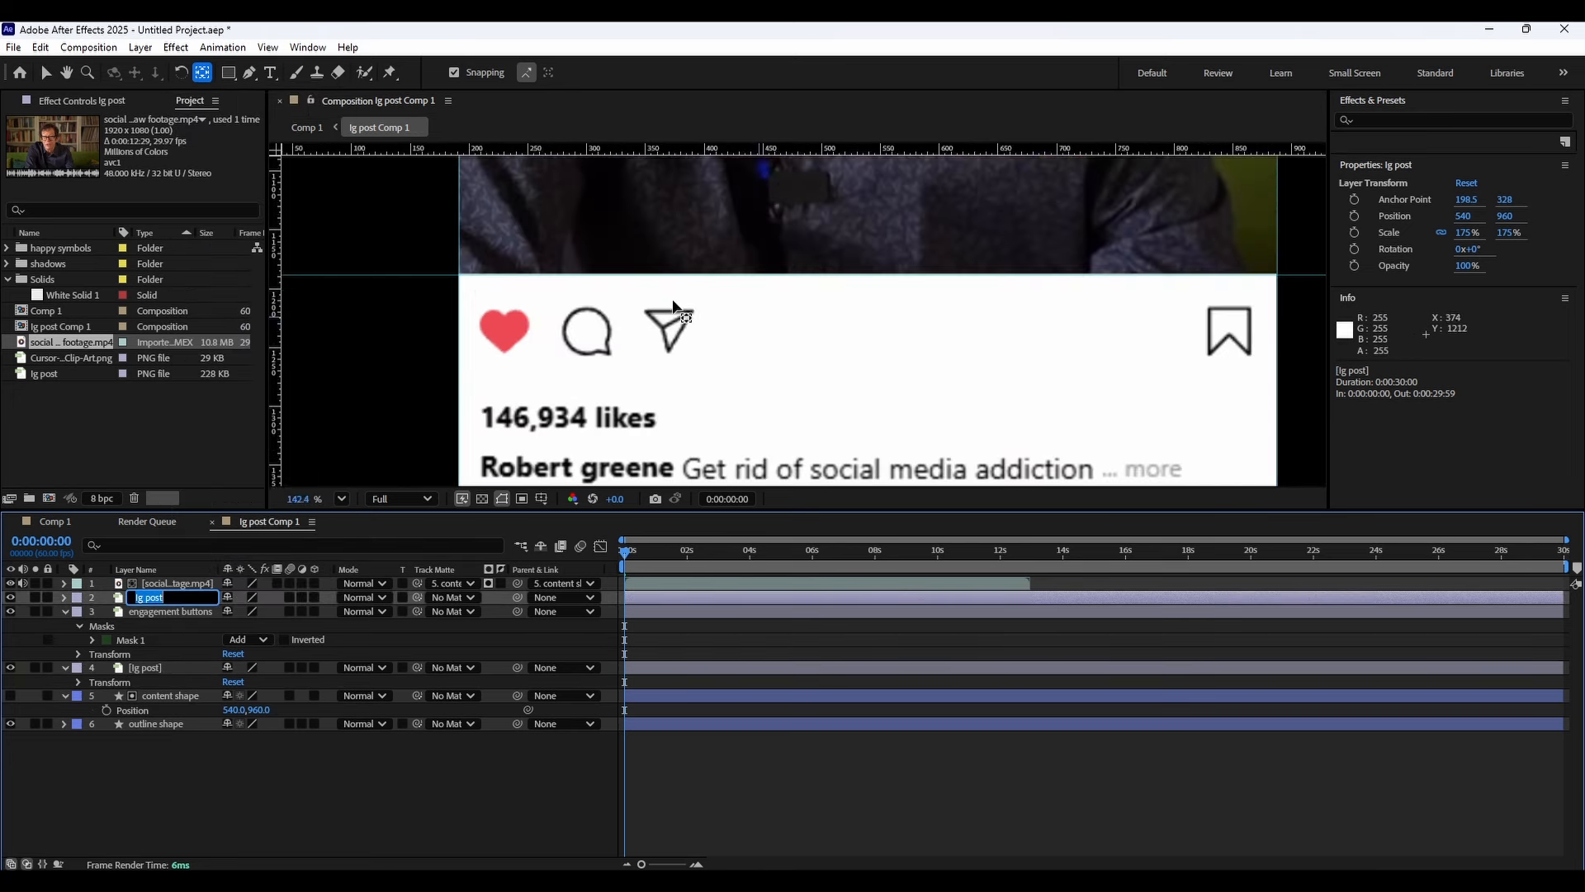
pyautogui.scroll(-3, 669, 305)
pyautogui.scroll(1, 700, 283)
pyautogui.moveTo(701, 283); pyautogui.dragTo(690, 369)
pyautogui.moveTo(665, 198); pyautogui.dragTo(678, 332)
pyautogui.moveTo(678, 239); pyautogui.dragTo(686, 207)
pyautogui.moveTo(752, 417); pyautogui.dragTo(686, 198)
pyautogui.moveTo(723, 378); pyautogui.dragTo(686, 198)
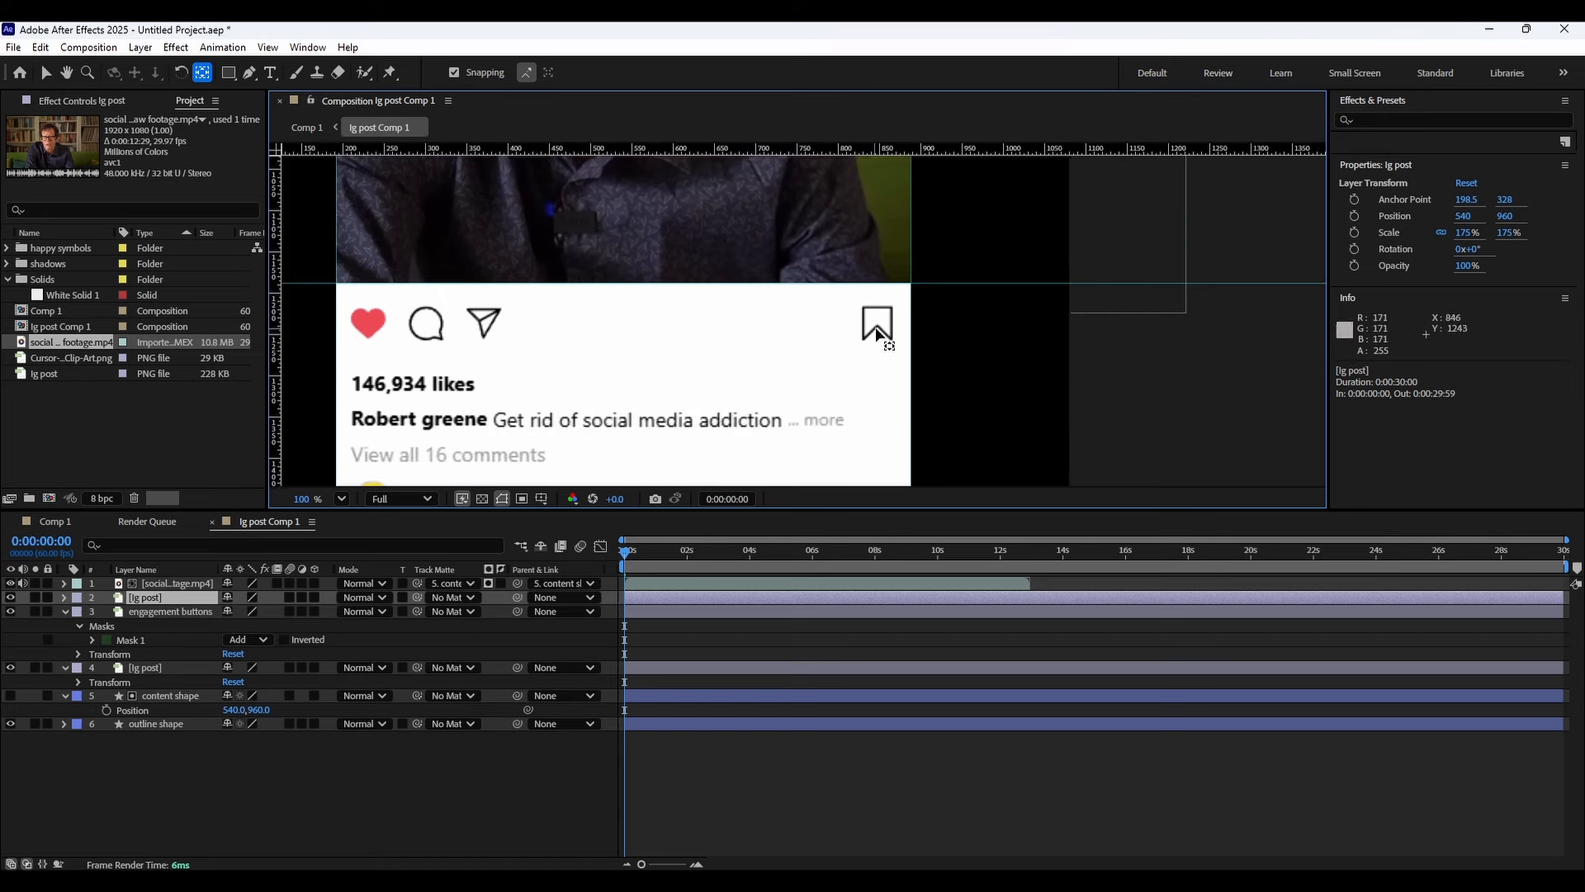
pyautogui.rightClick(195, 598)
pyautogui.click(261, 554)
pyautogui.write('save')
pyautogui.press('Return')
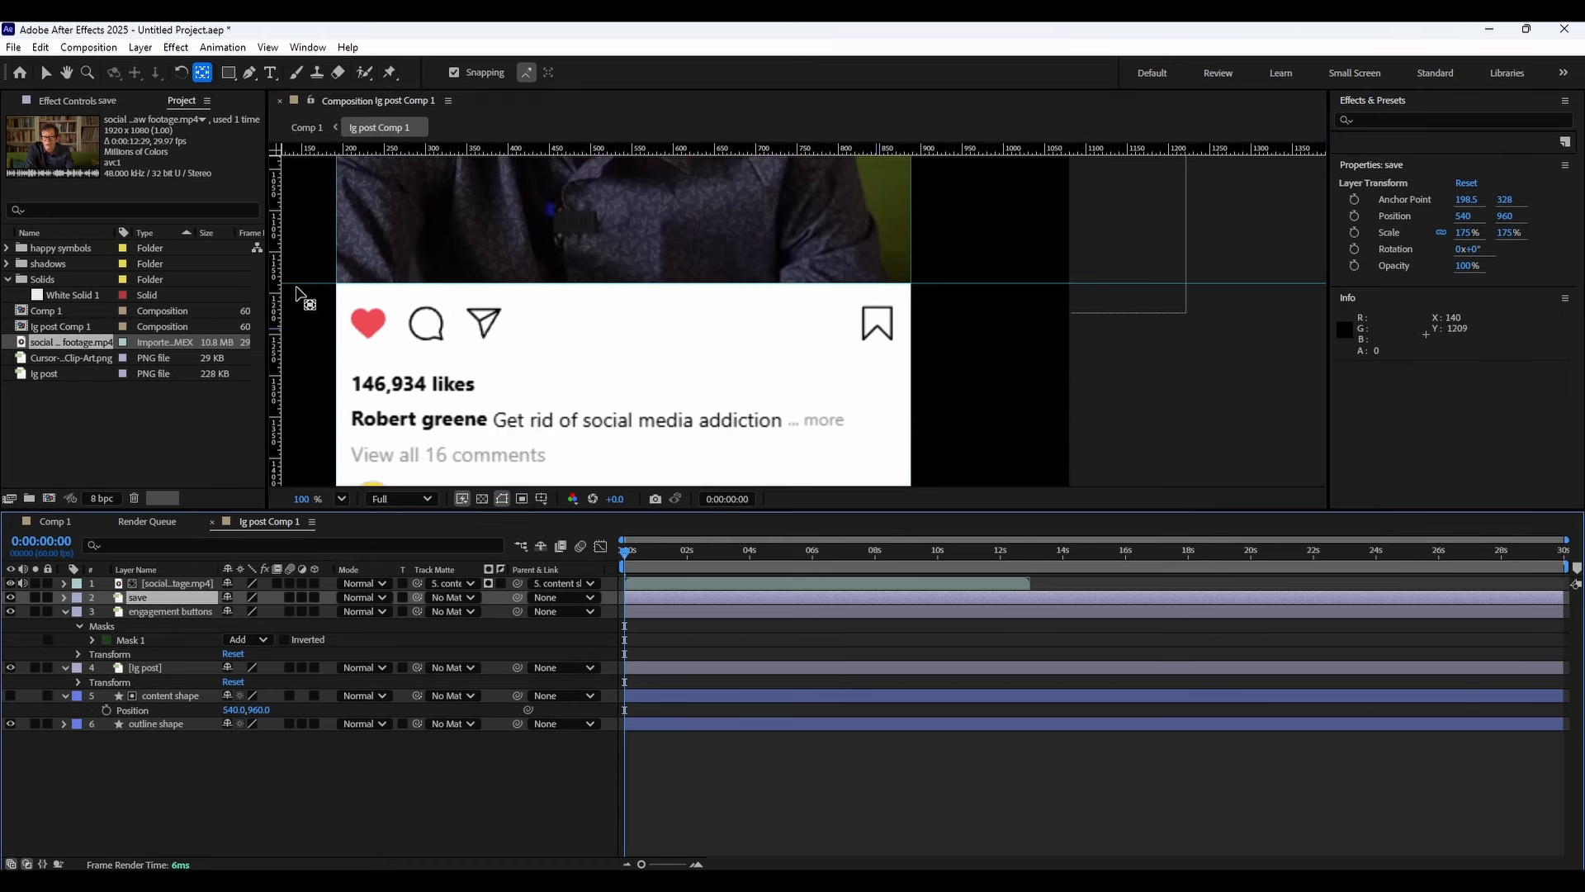
# Mask the bookmark icon on the save layer, then duplicate the unmasked ig post layer and move the copy to the top.
pyautogui.click(228, 72)
pyautogui.moveTo(852, 296); pyautogui.dragTo(877, 319)
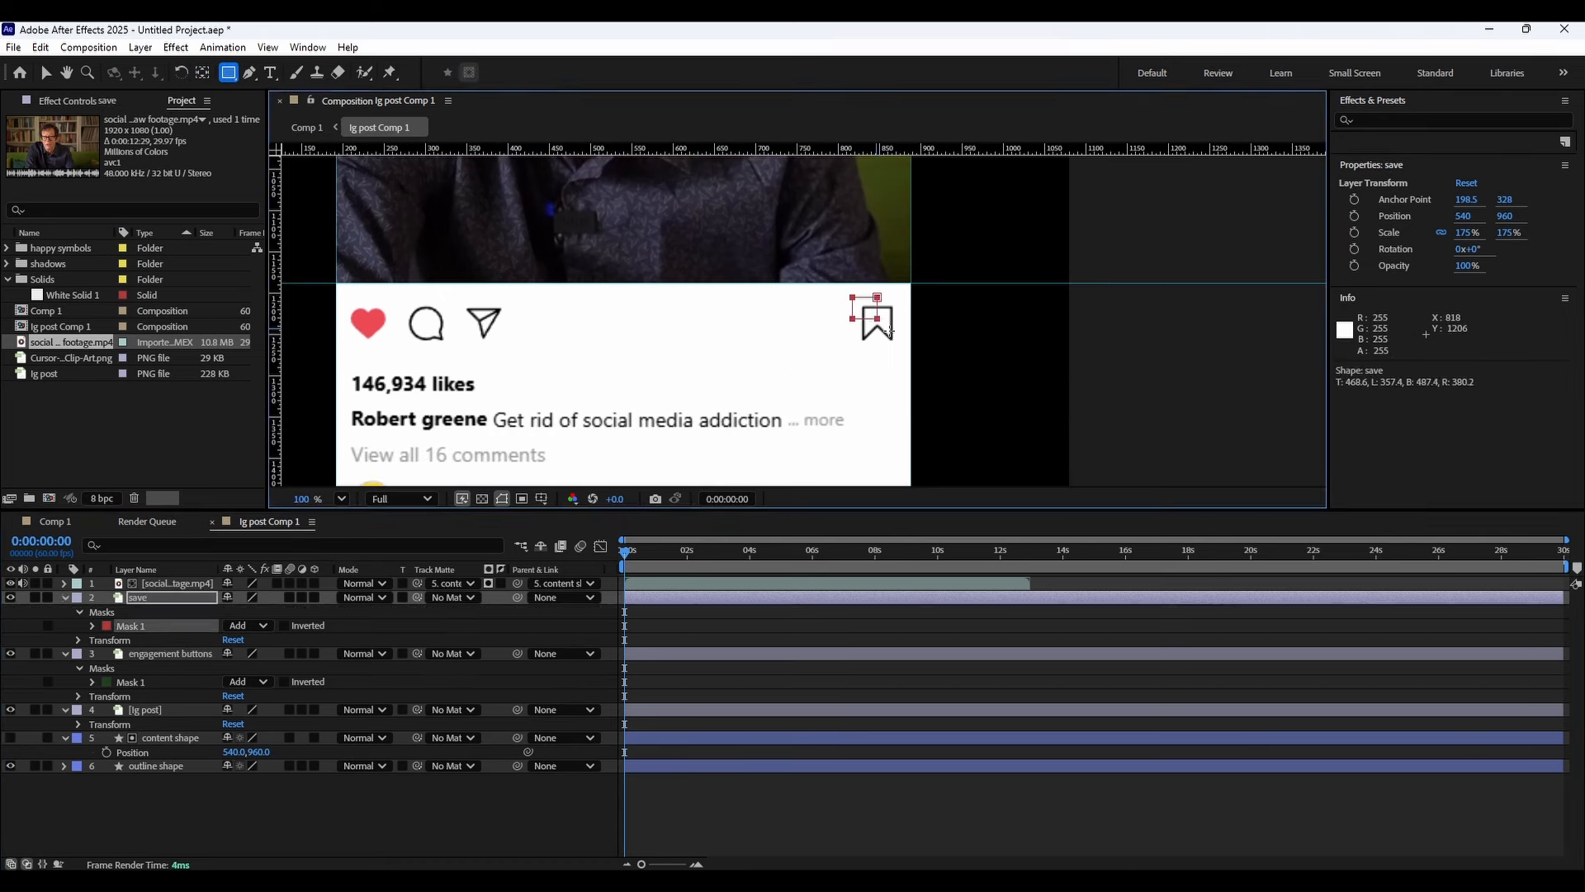
pyautogui.click(161, 712)
pyautogui.hotkey('ctrl', 'd')
pyautogui.moveTo(157, 711); pyautogui.dragTo(161, 595)
# Draw a rectangular mask around the profile picture, name and location on the new top layer and adjust its corners.
pyautogui.moveTo(528, 273); pyautogui.dragTo(528, 428)
pyautogui.moveTo(533, 165); pyautogui.dragTo(573, 334)
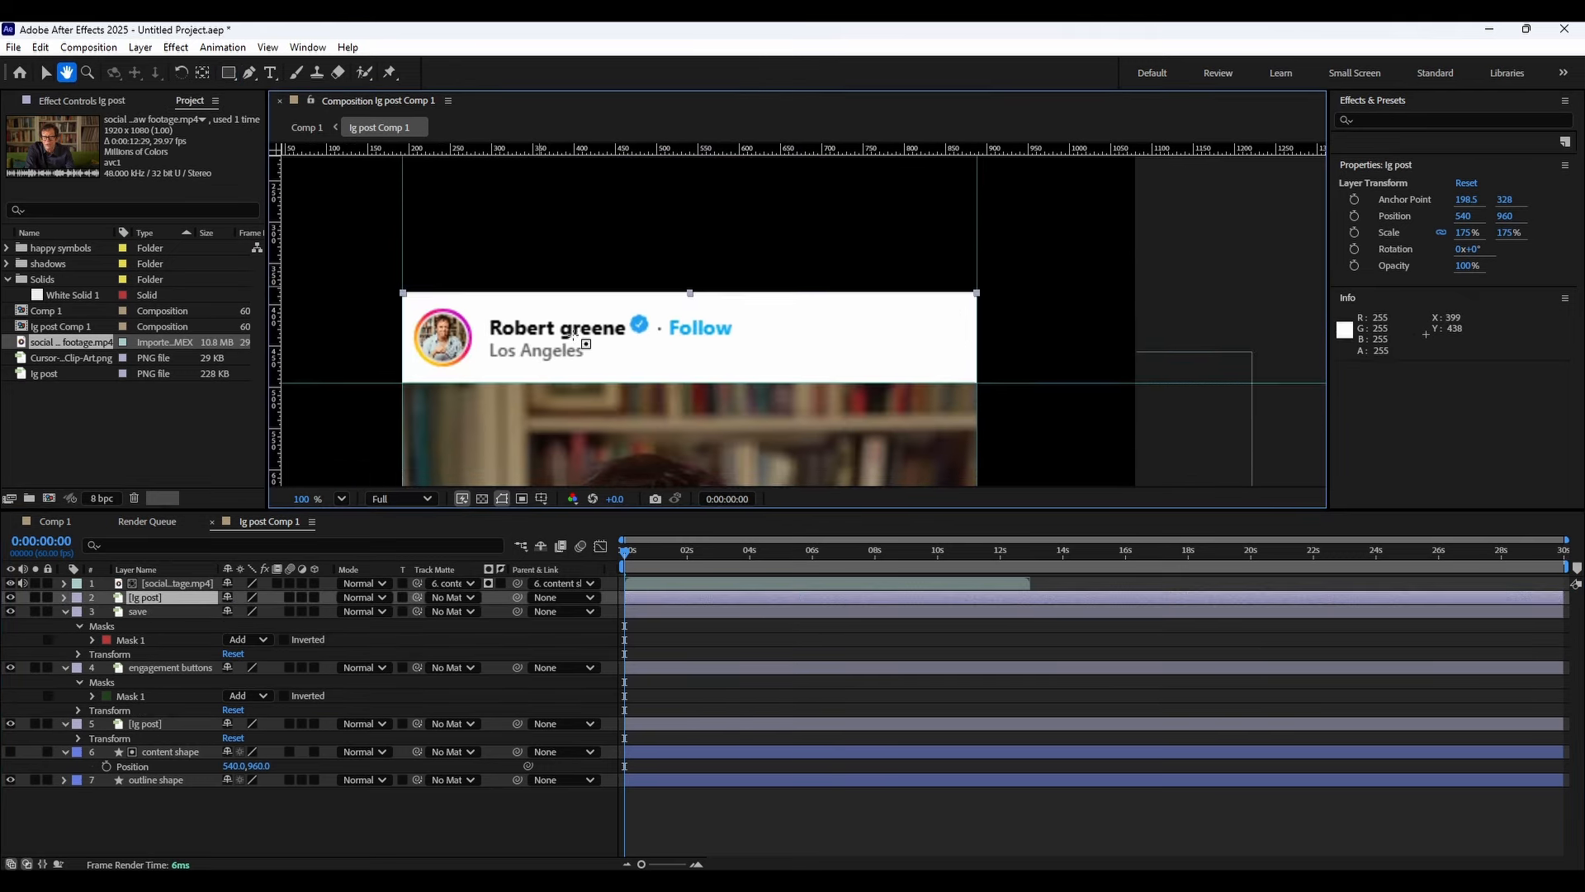
pyautogui.moveTo(402, 302); pyautogui.dragTo(655, 367)
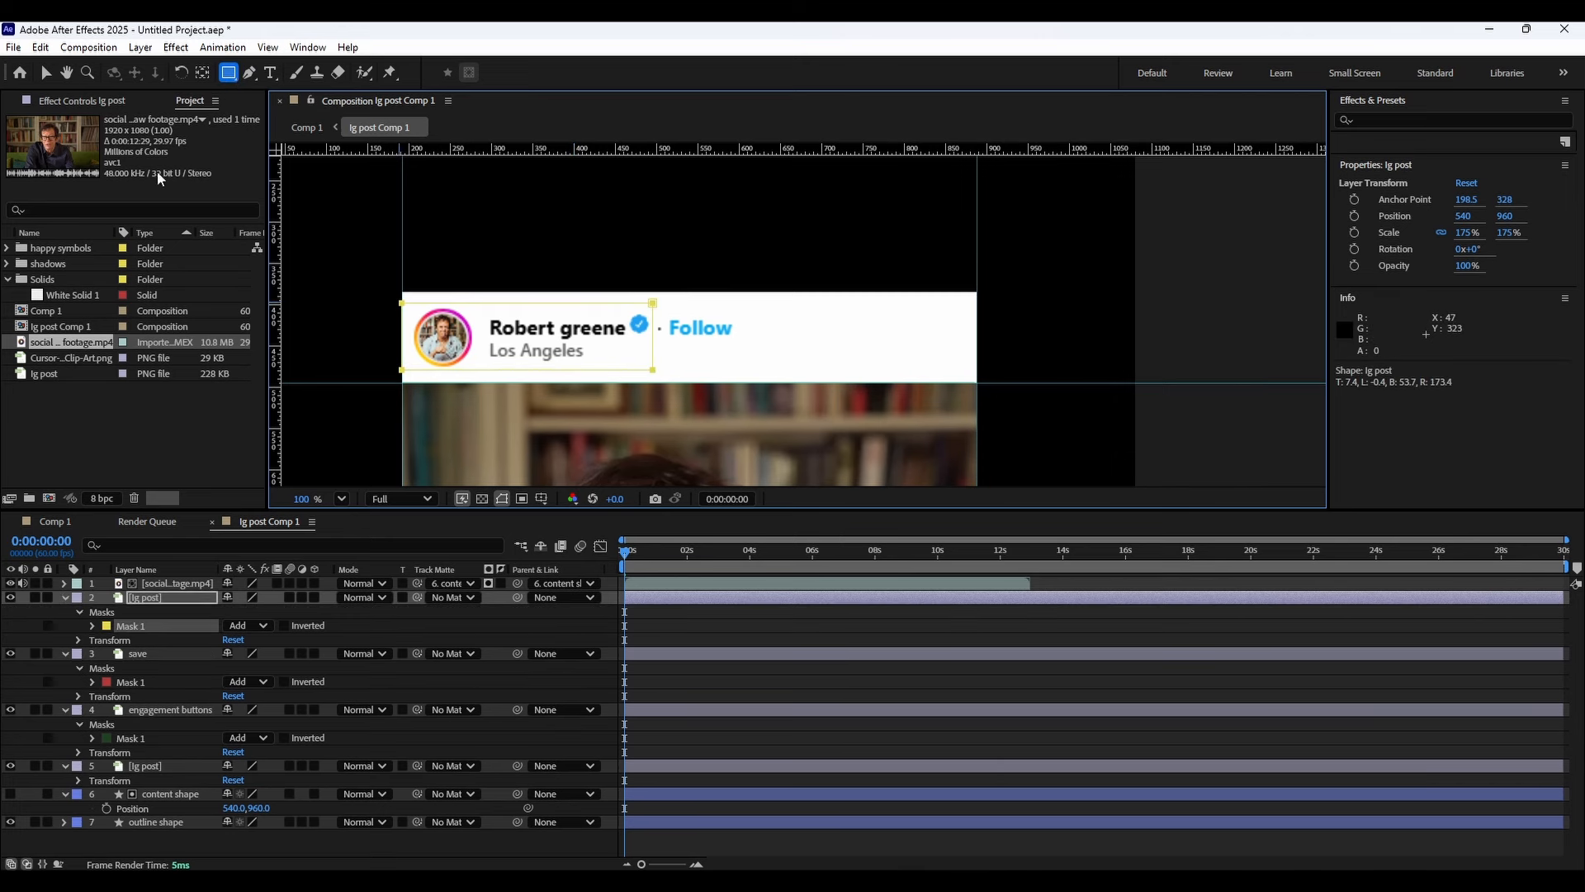
pyautogui.click(45, 72)
pyautogui.click(403, 305)
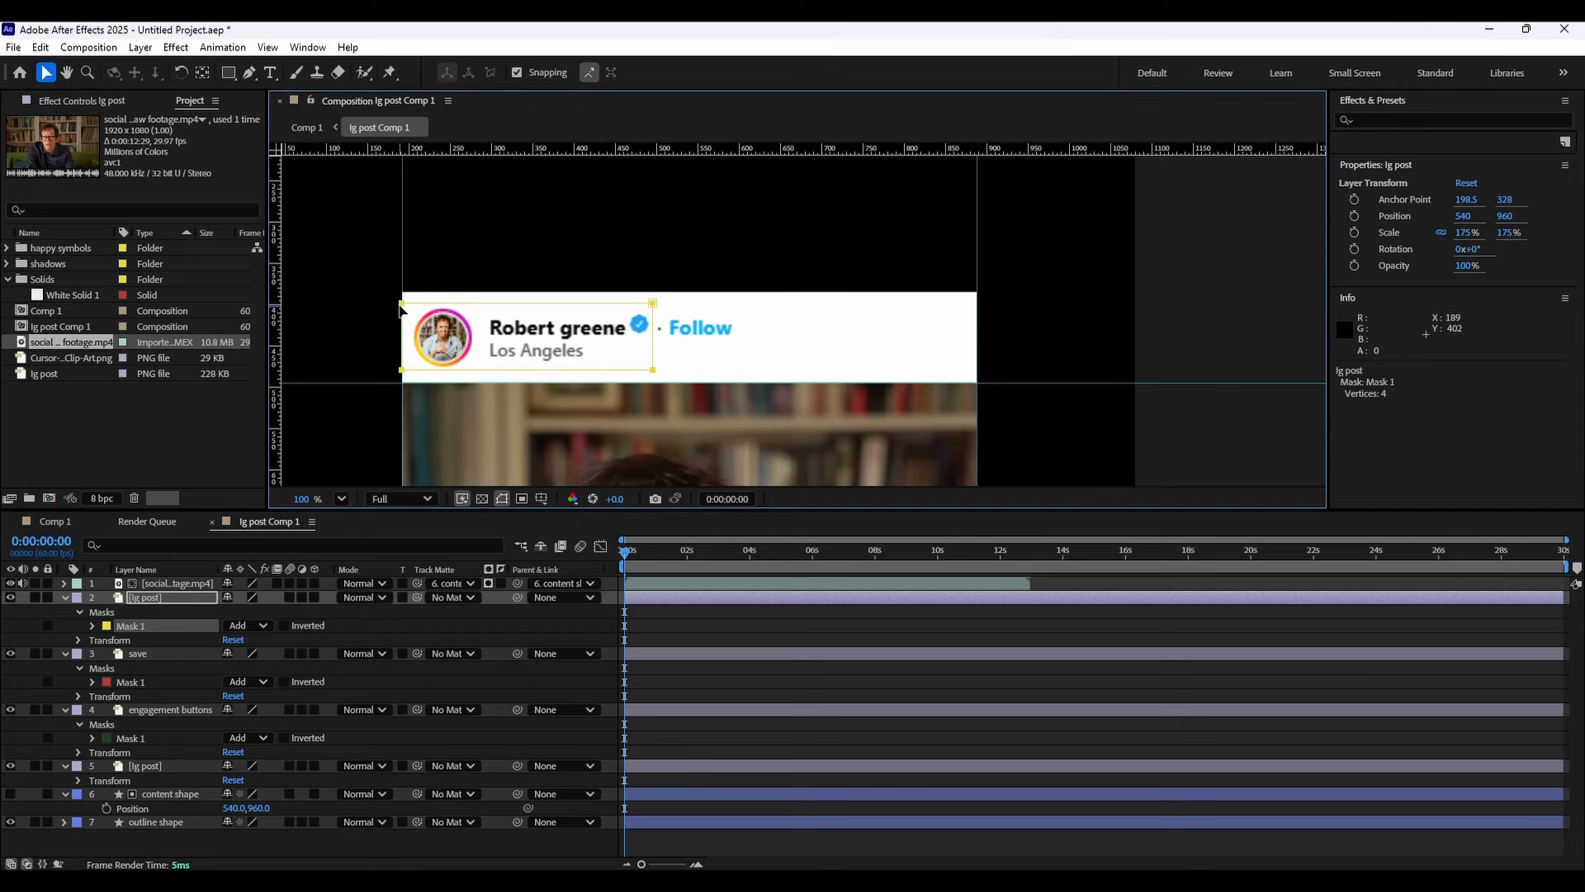
pyautogui.moveTo(405, 309); pyautogui.dragTo(412, 310)
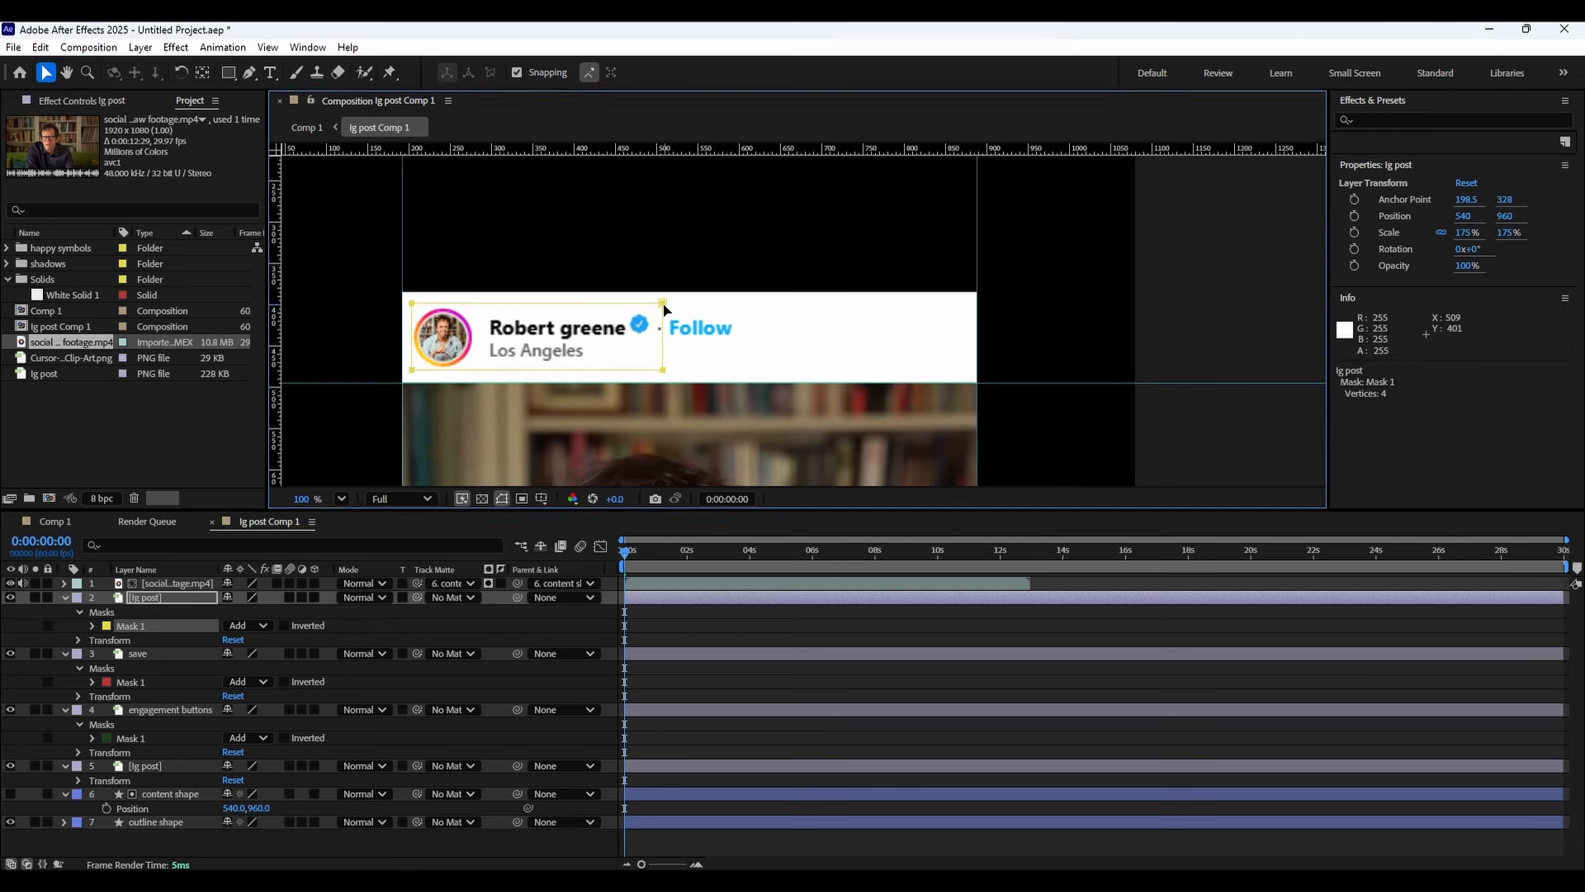
pyautogui.moveTo(663, 304); pyautogui.dragTo(657, 304)
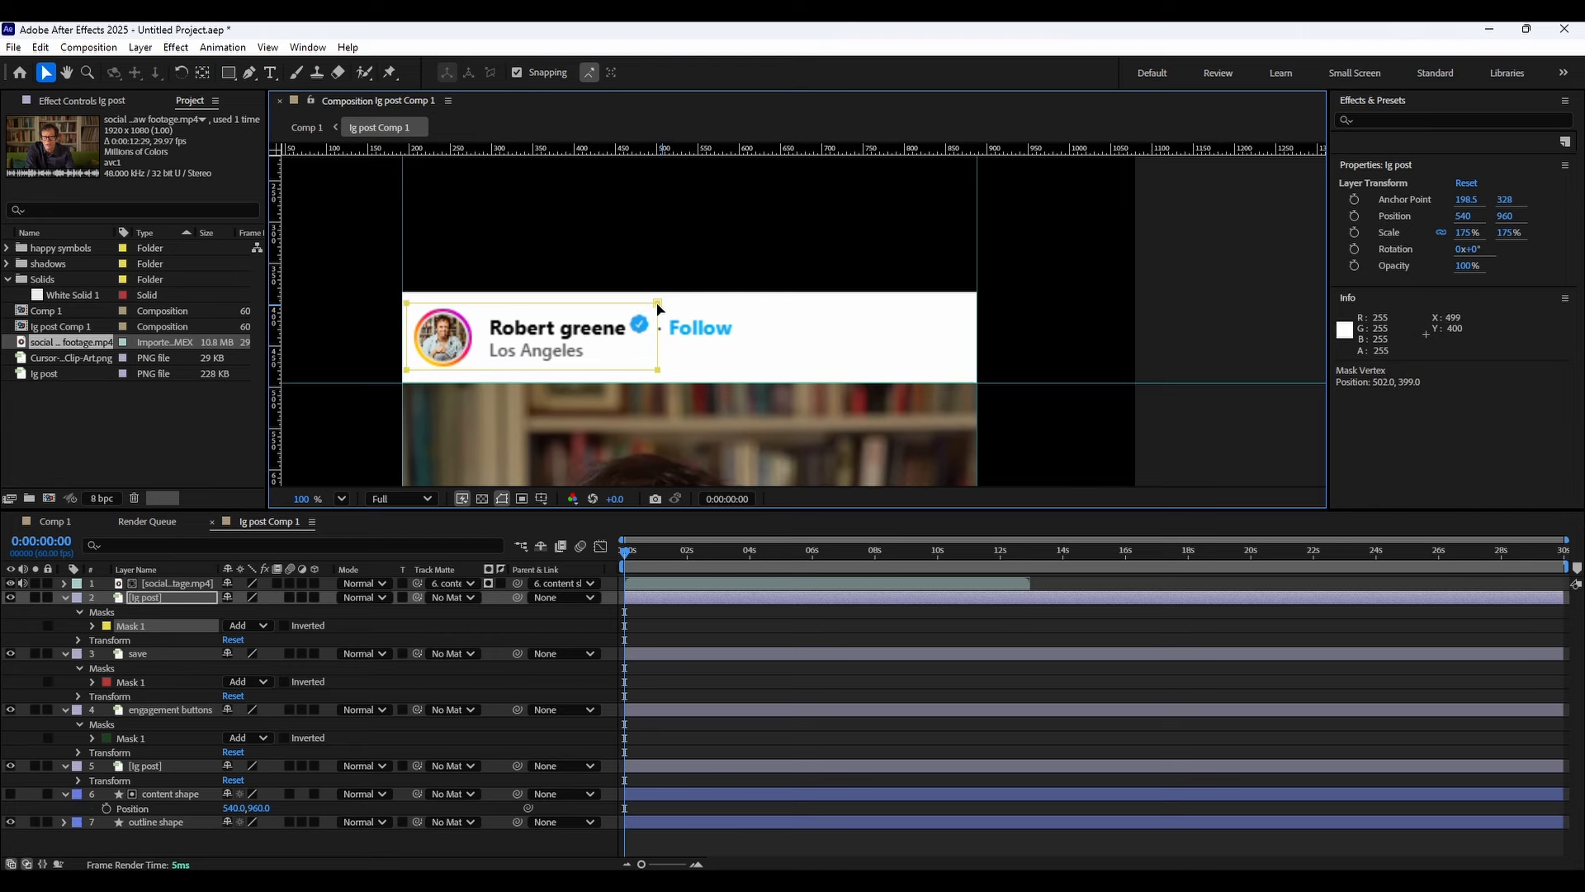
# Rename the masked top layer as pfp and name.
pyautogui.rightClick(149, 597)
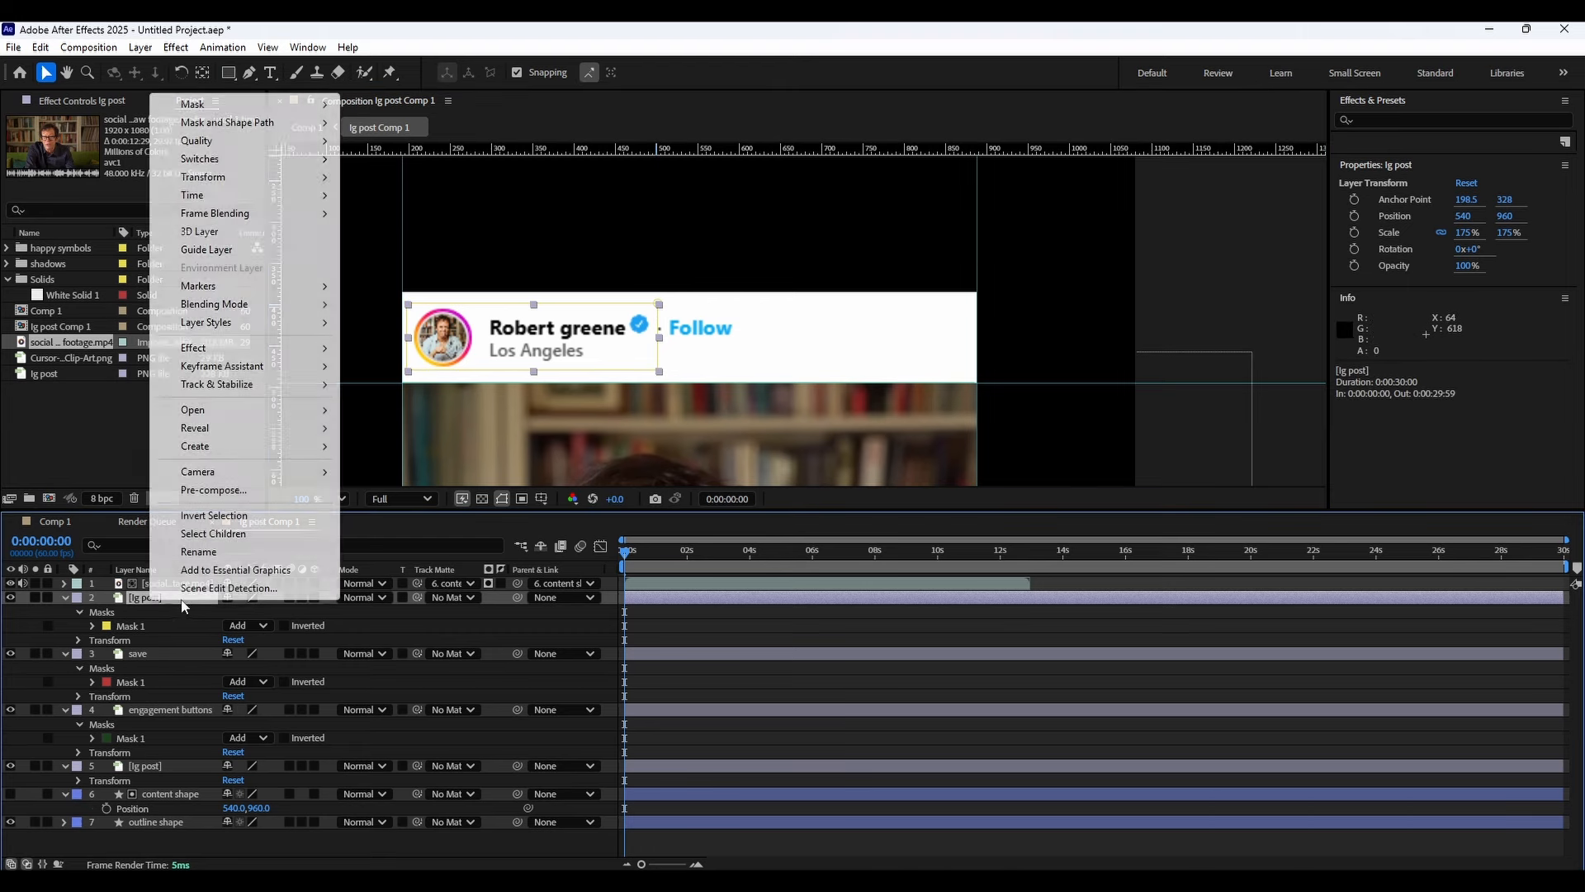
pyautogui.click(215, 553)
pyautogui.write('pfp and name')
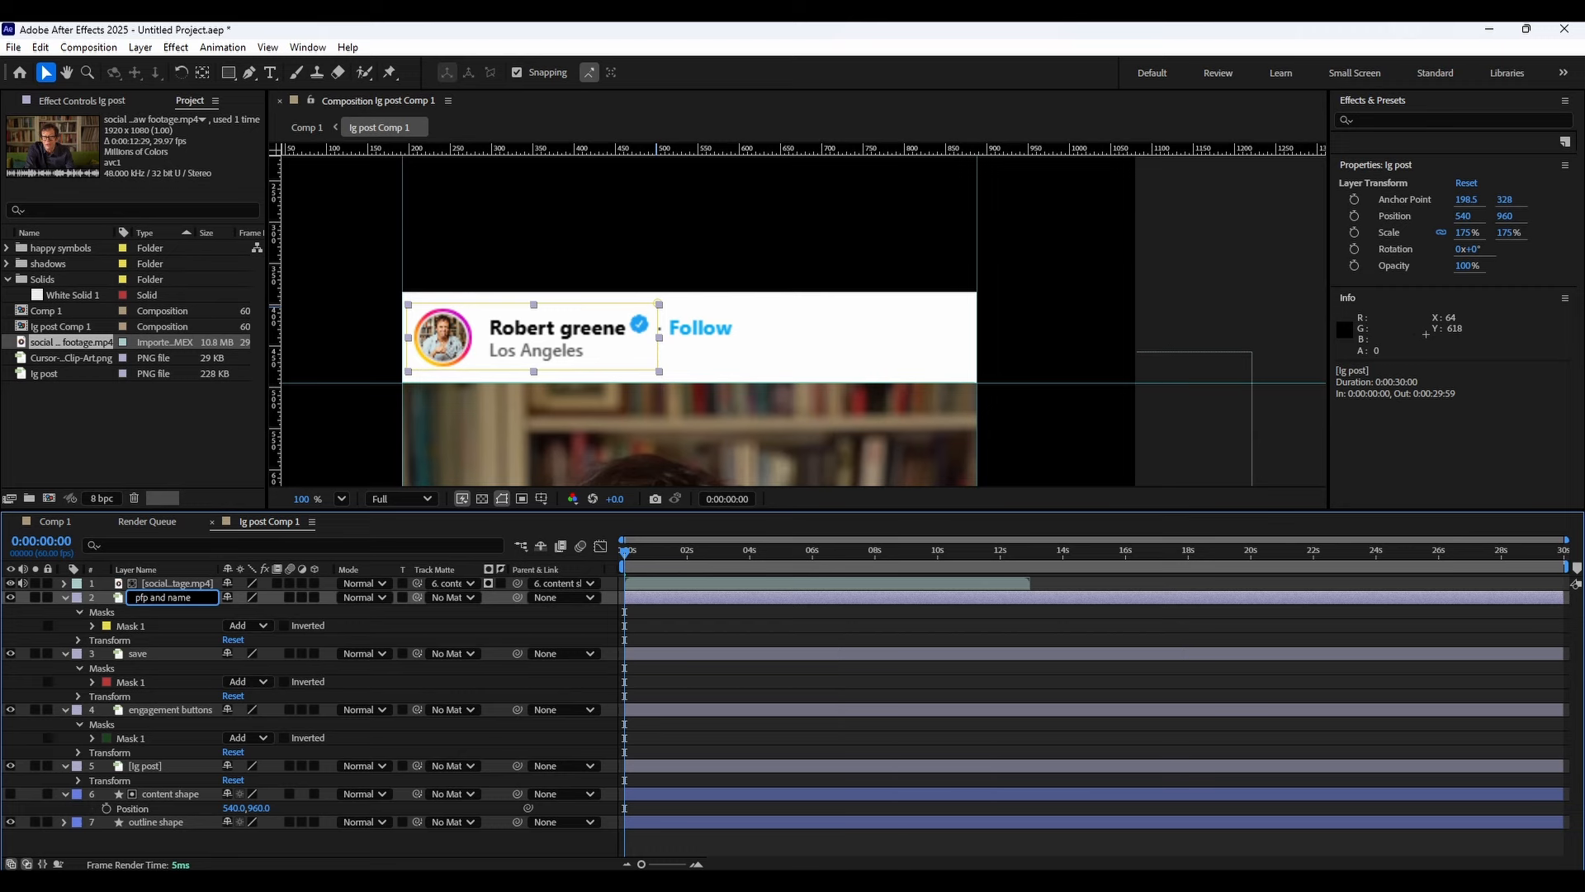
pyautogui.press('Return')
# Duplicate the unmasked ig post layer and move the copy to the top of the layer stack.
pyautogui.click(165, 765)
pyautogui.hotkey('ctrl', 'd')
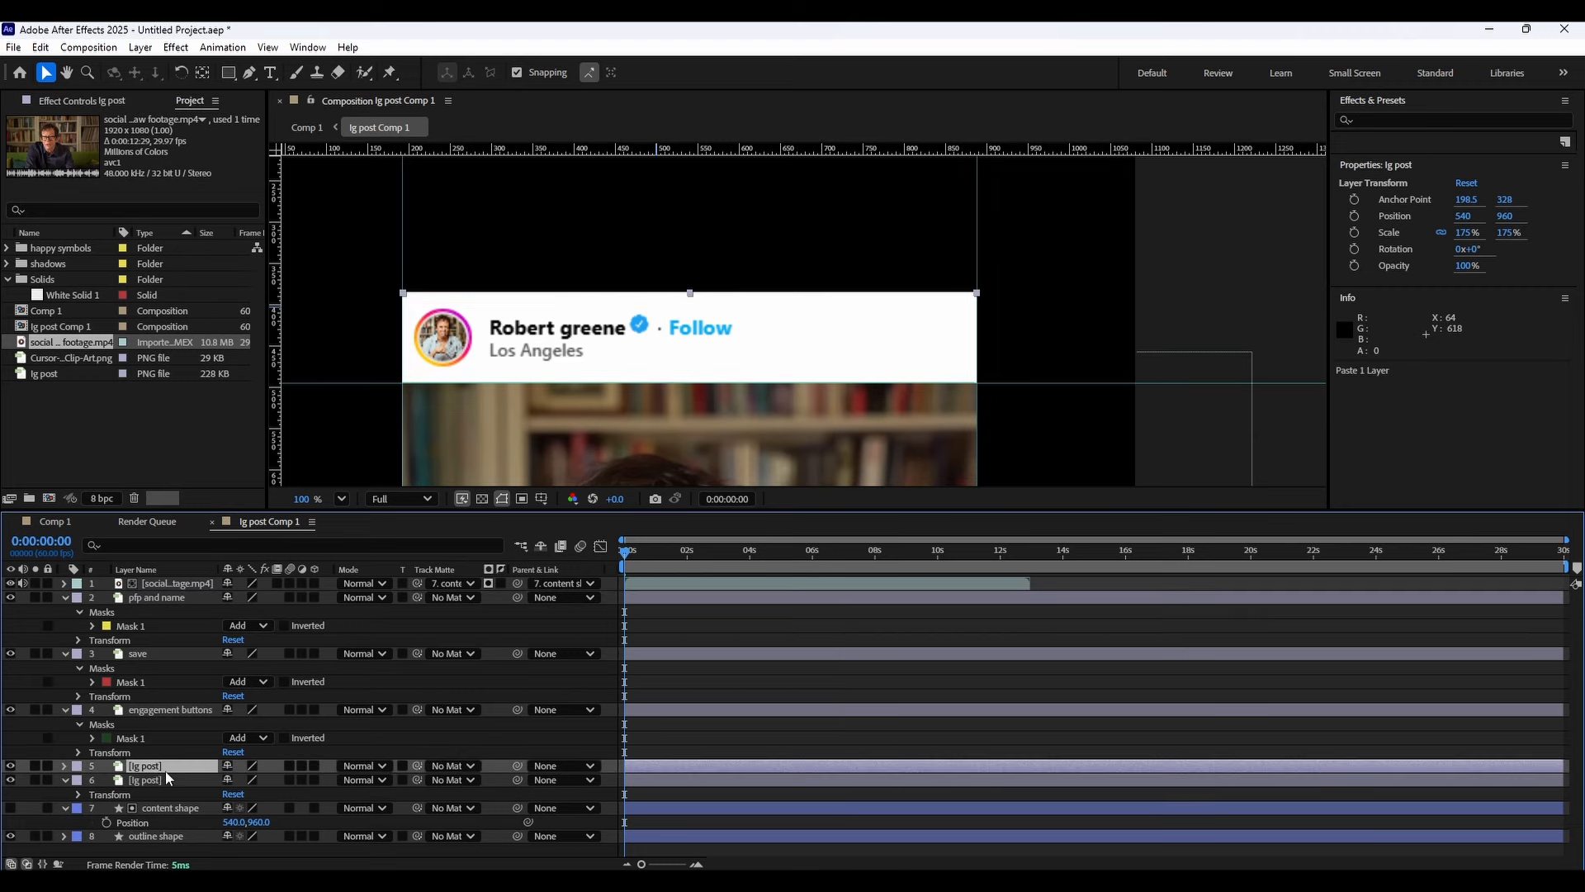
pyautogui.moveTo(155, 768); pyautogui.dragTo(180, 598)
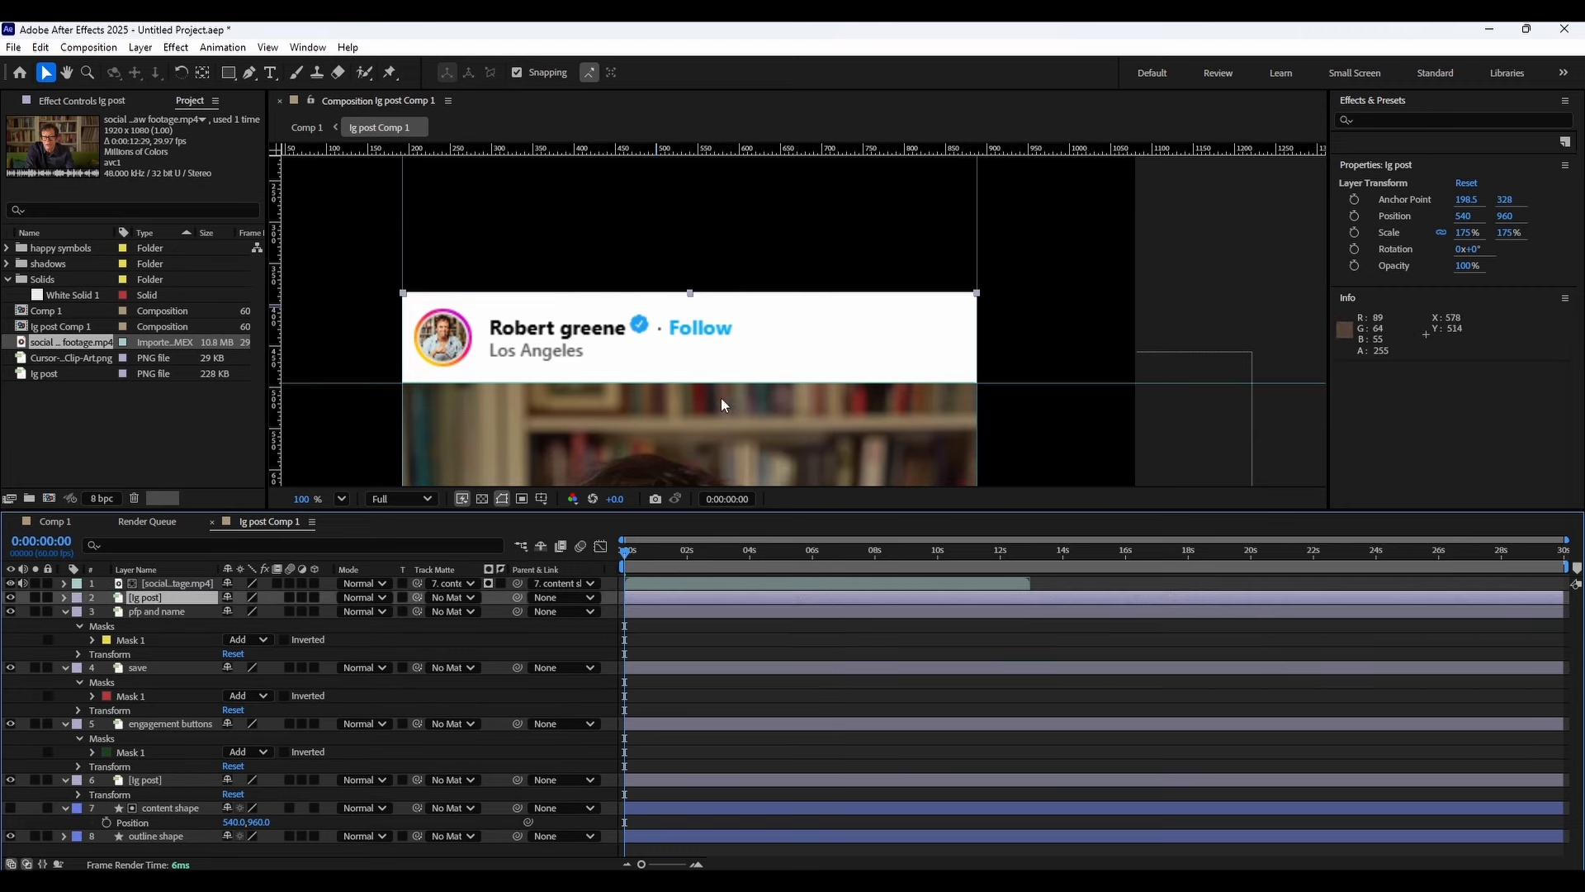
# Draw a rectangular mask around the Follow button on the top ig post copy.
pyautogui.moveTo(721, 398); pyautogui.dragTo(706, 189)
pyautogui.moveTo(743, 437); pyautogui.dragTo(819, 360)
pyautogui.moveTo(753, 229); pyautogui.dragTo(767, 421)
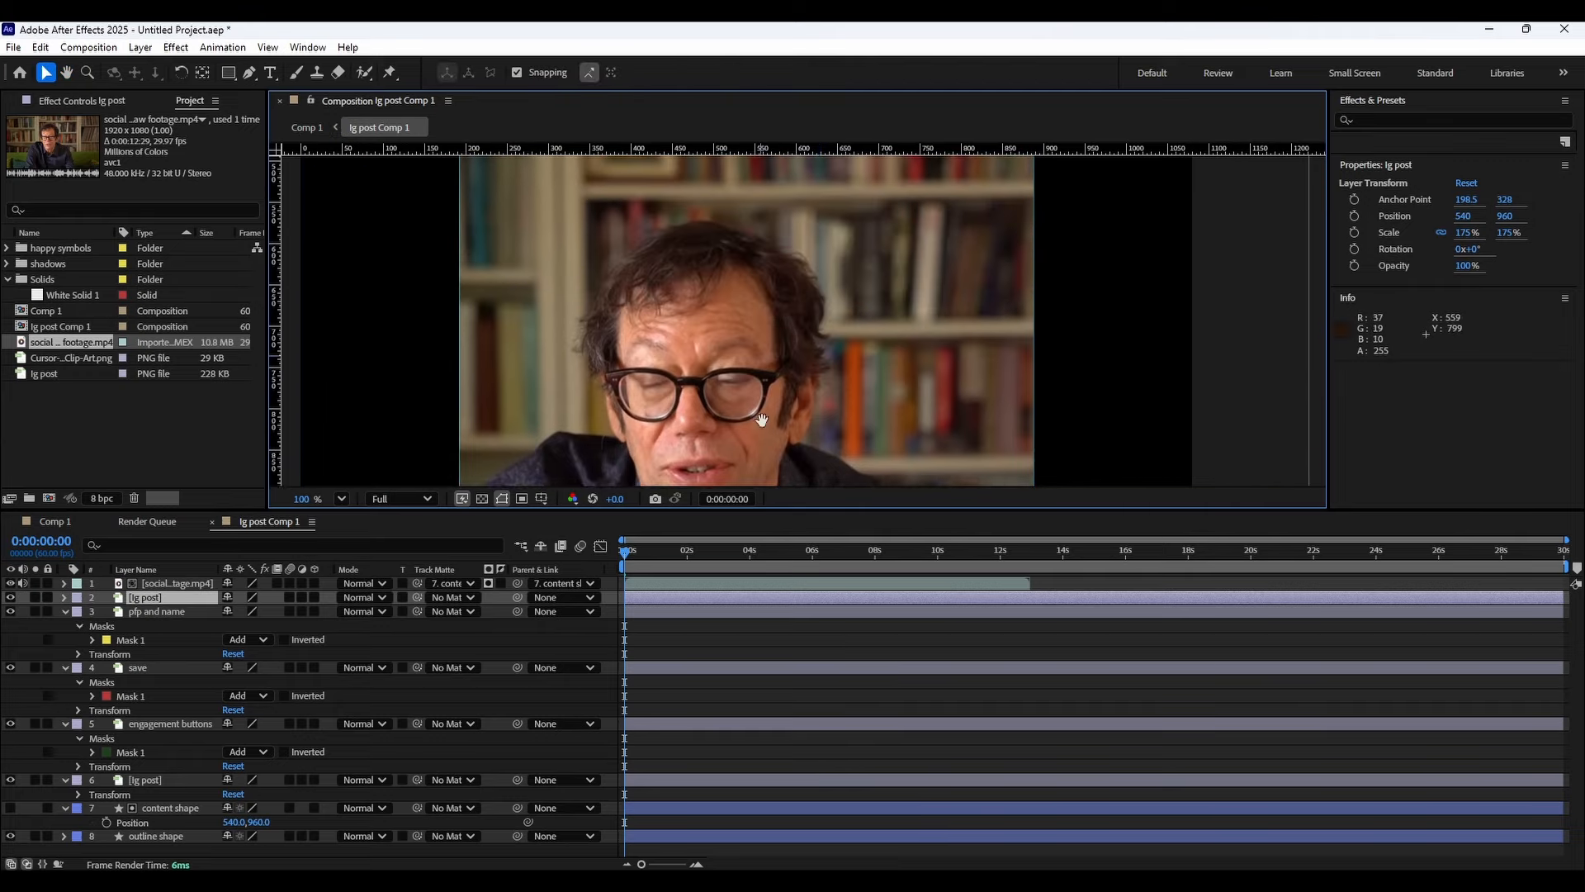
pyautogui.moveTo(742, 175); pyautogui.dragTo(756, 402)
pyautogui.press('q')
pyautogui.moveTo(729, 294); pyautogui.dragTo(767, 315)
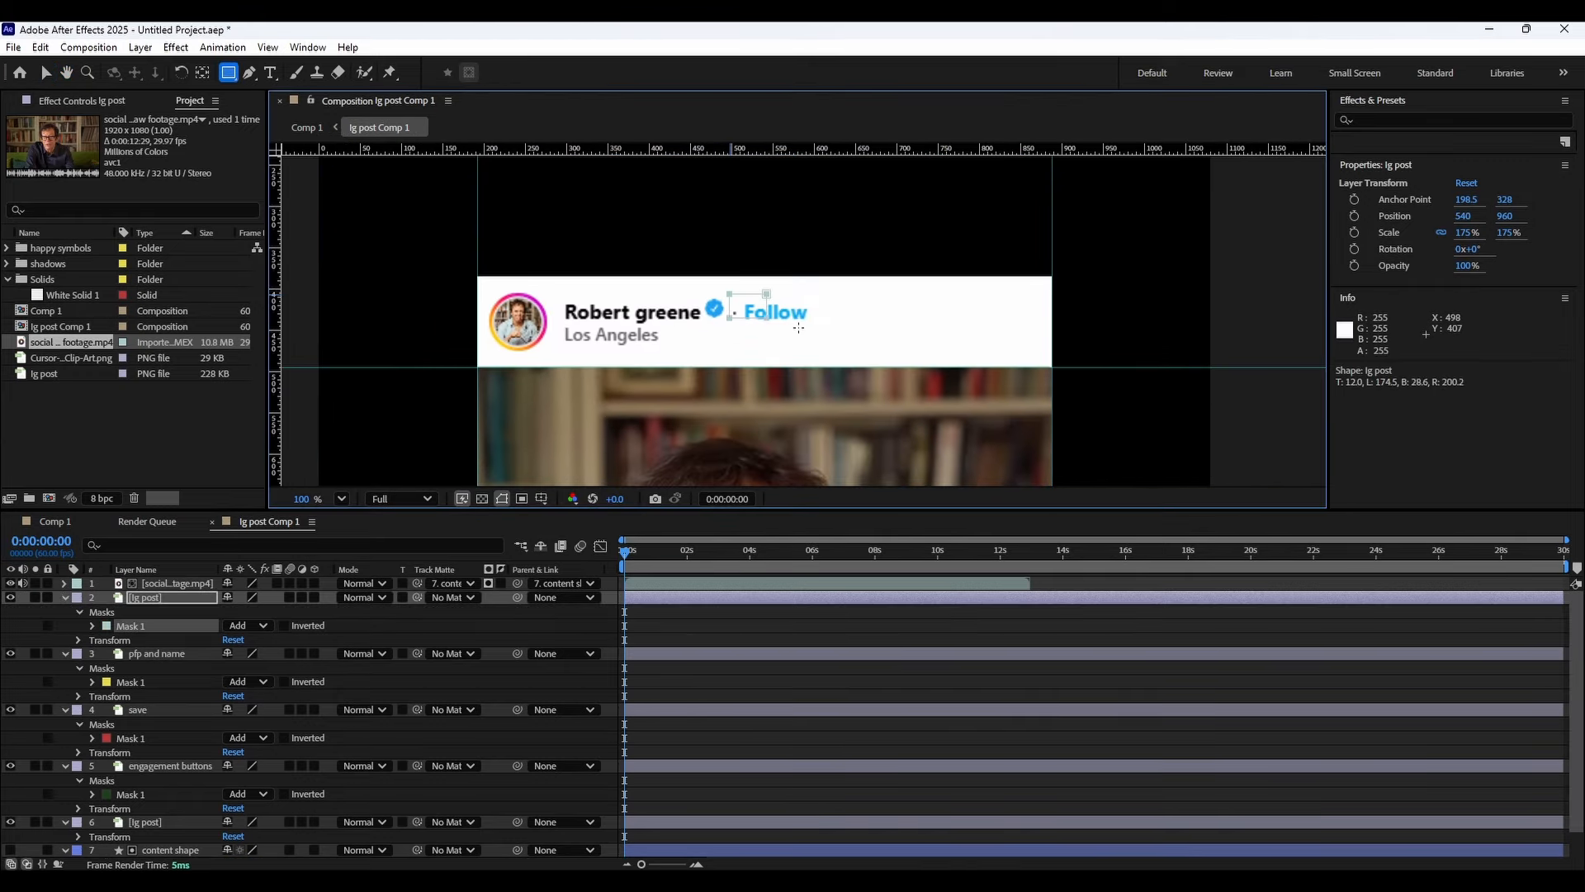
# Rename the top layer as follow.
pyautogui.rightClick(154, 591)
pyautogui.click(198, 565)
pyautogui.write('fo')
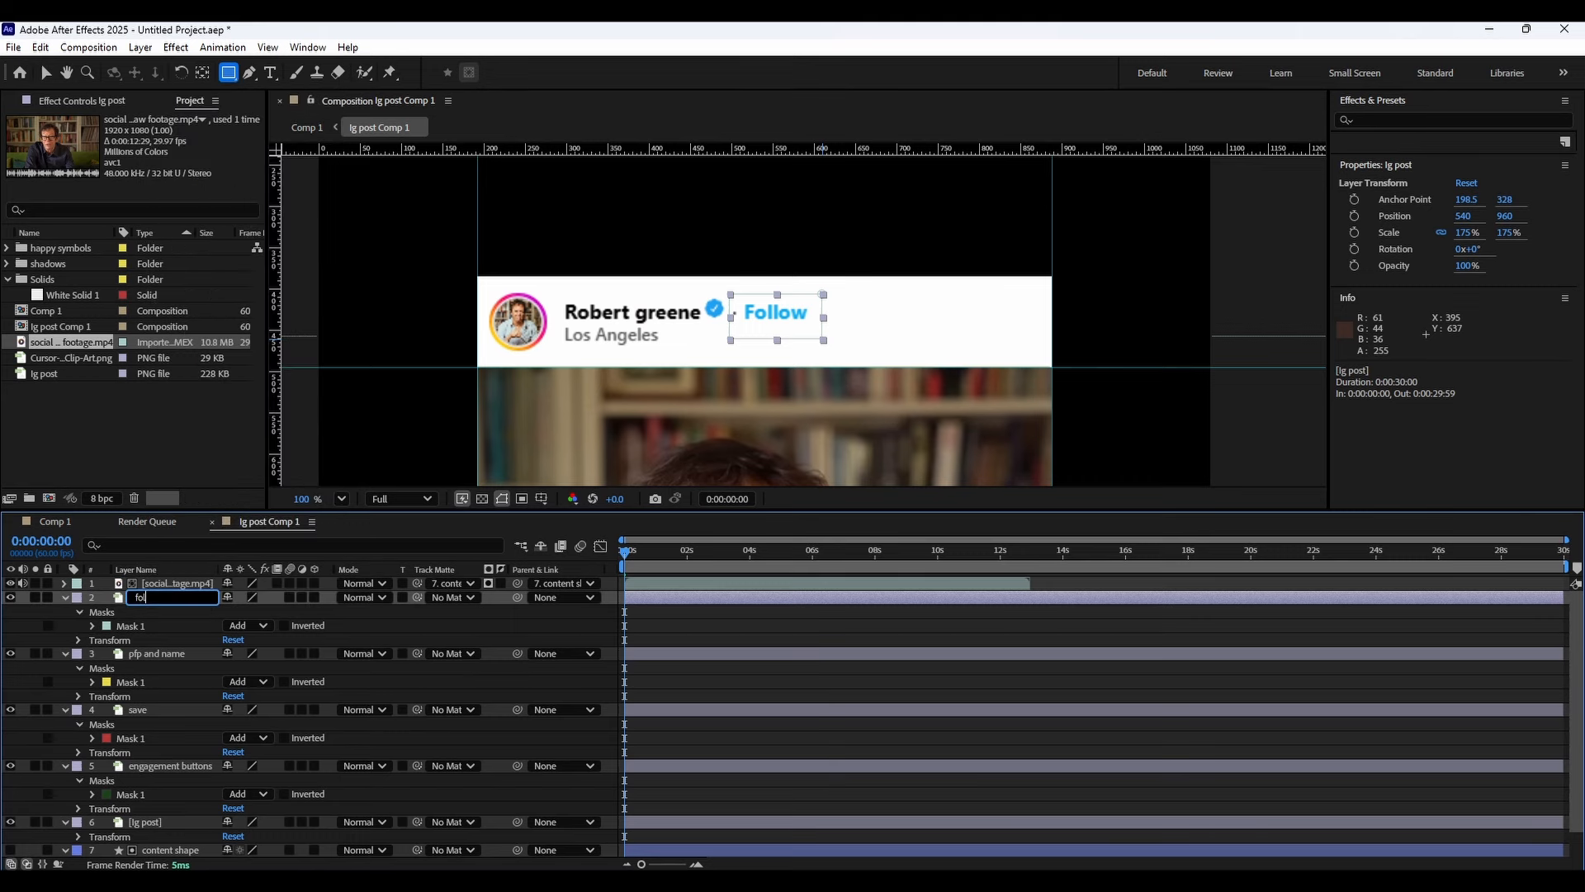
pyautogui.write('llow')
pyautogui.press('Return')
# Duplicate the unmasked ig post layer again and move this copy to the top.
pyautogui.click(149, 822)
pyautogui.hotkey('ctrl', 'd')
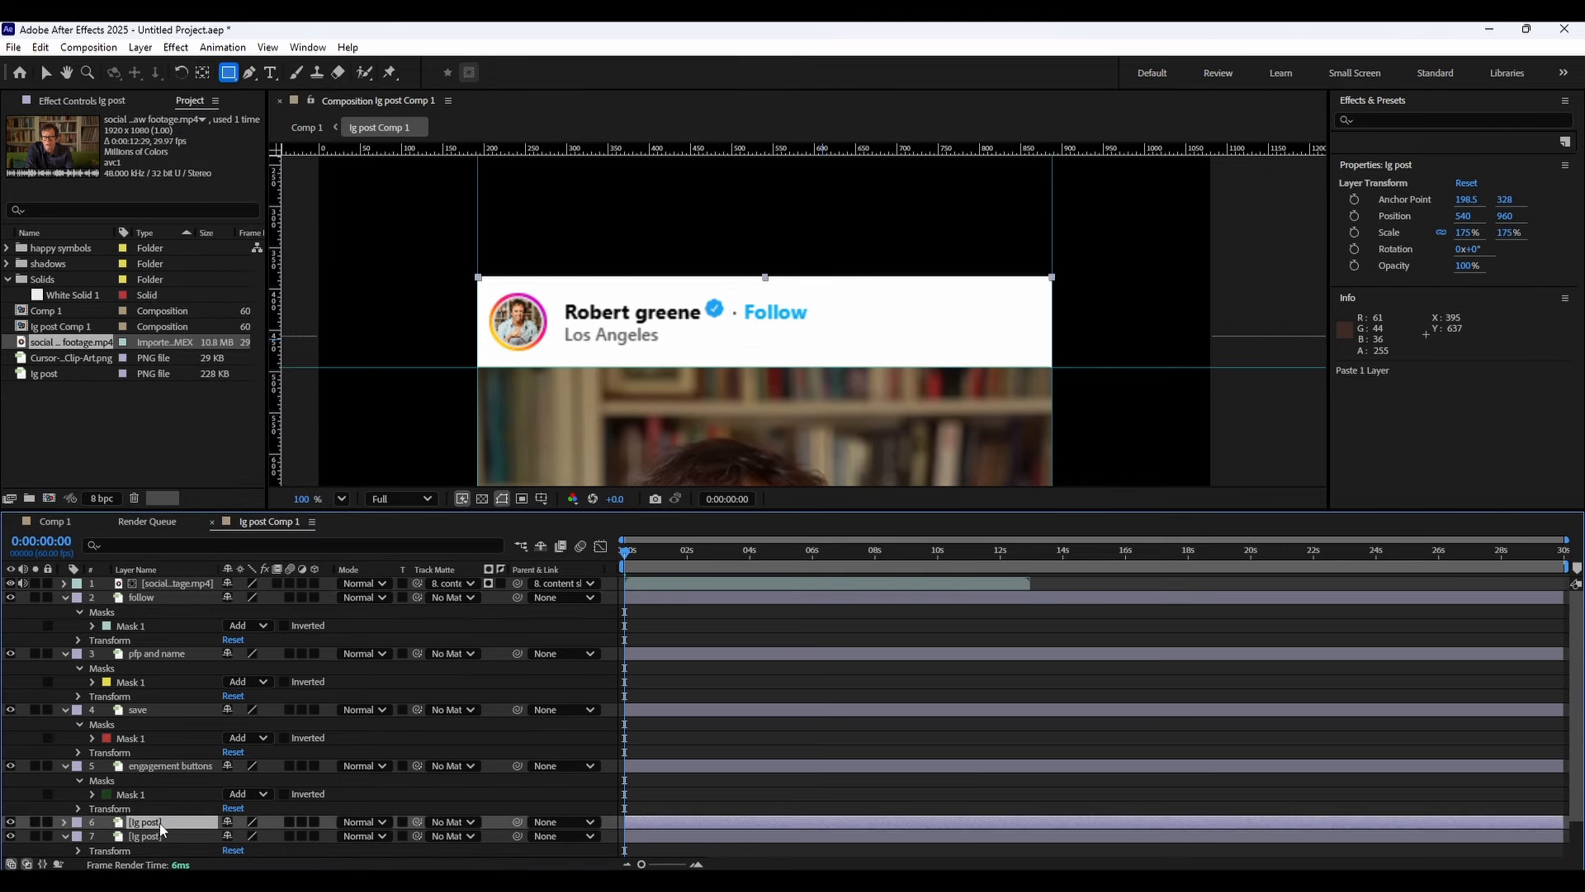
pyautogui.moveTo(149, 821); pyautogui.dragTo(170, 596)
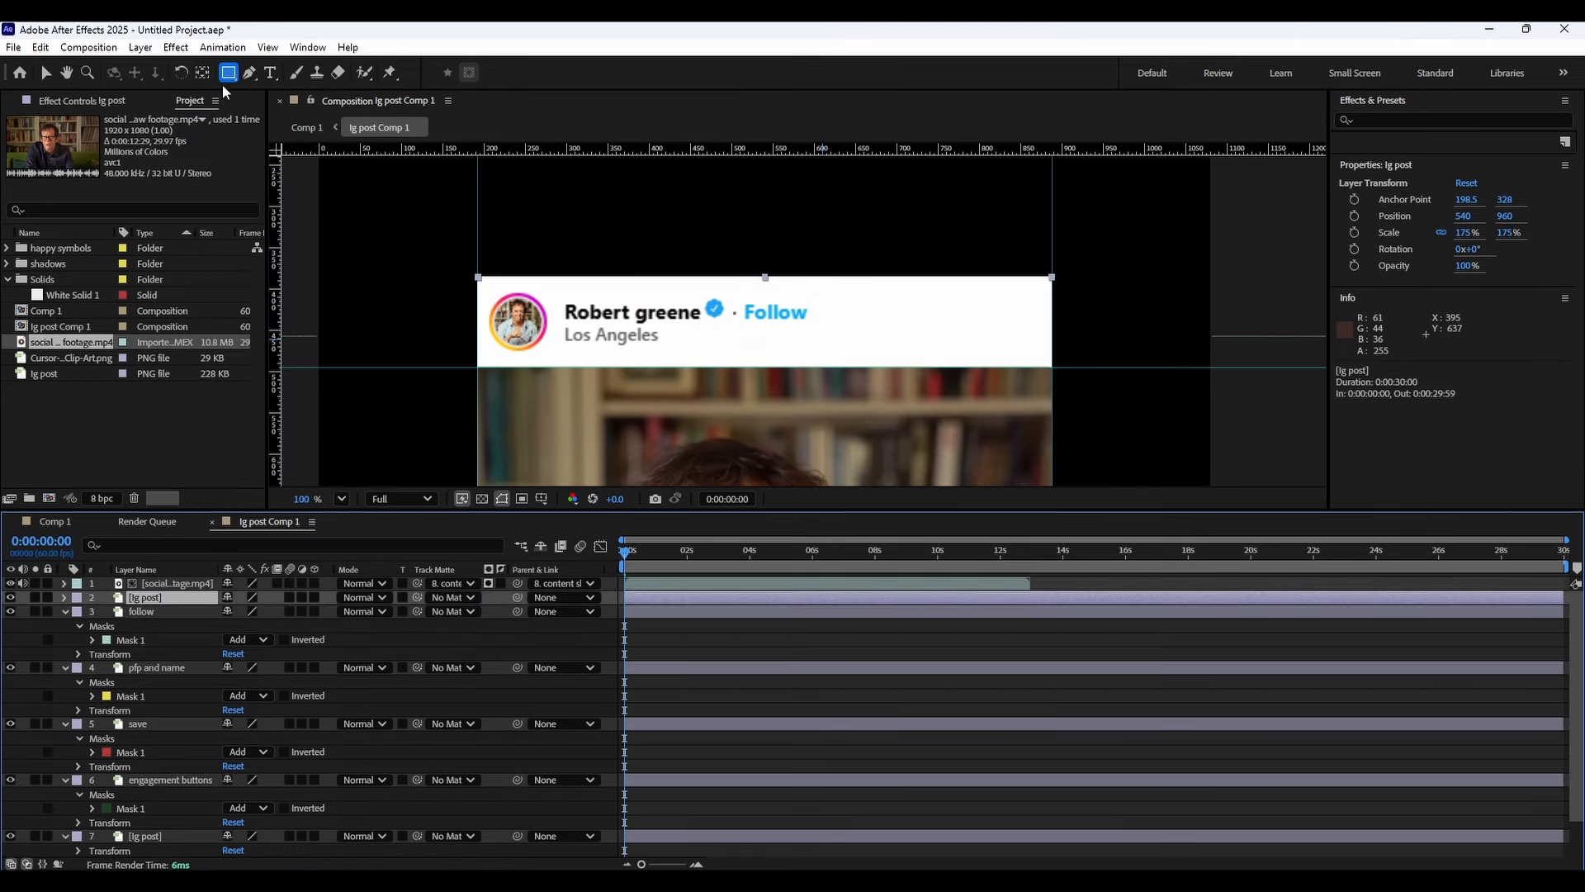
# Draw a rectangular mask around the caption line with the name and text on the top ig post copy.
pyautogui.scroll(-3, 602, 330)
pyautogui.scroll(3, 683, 351)
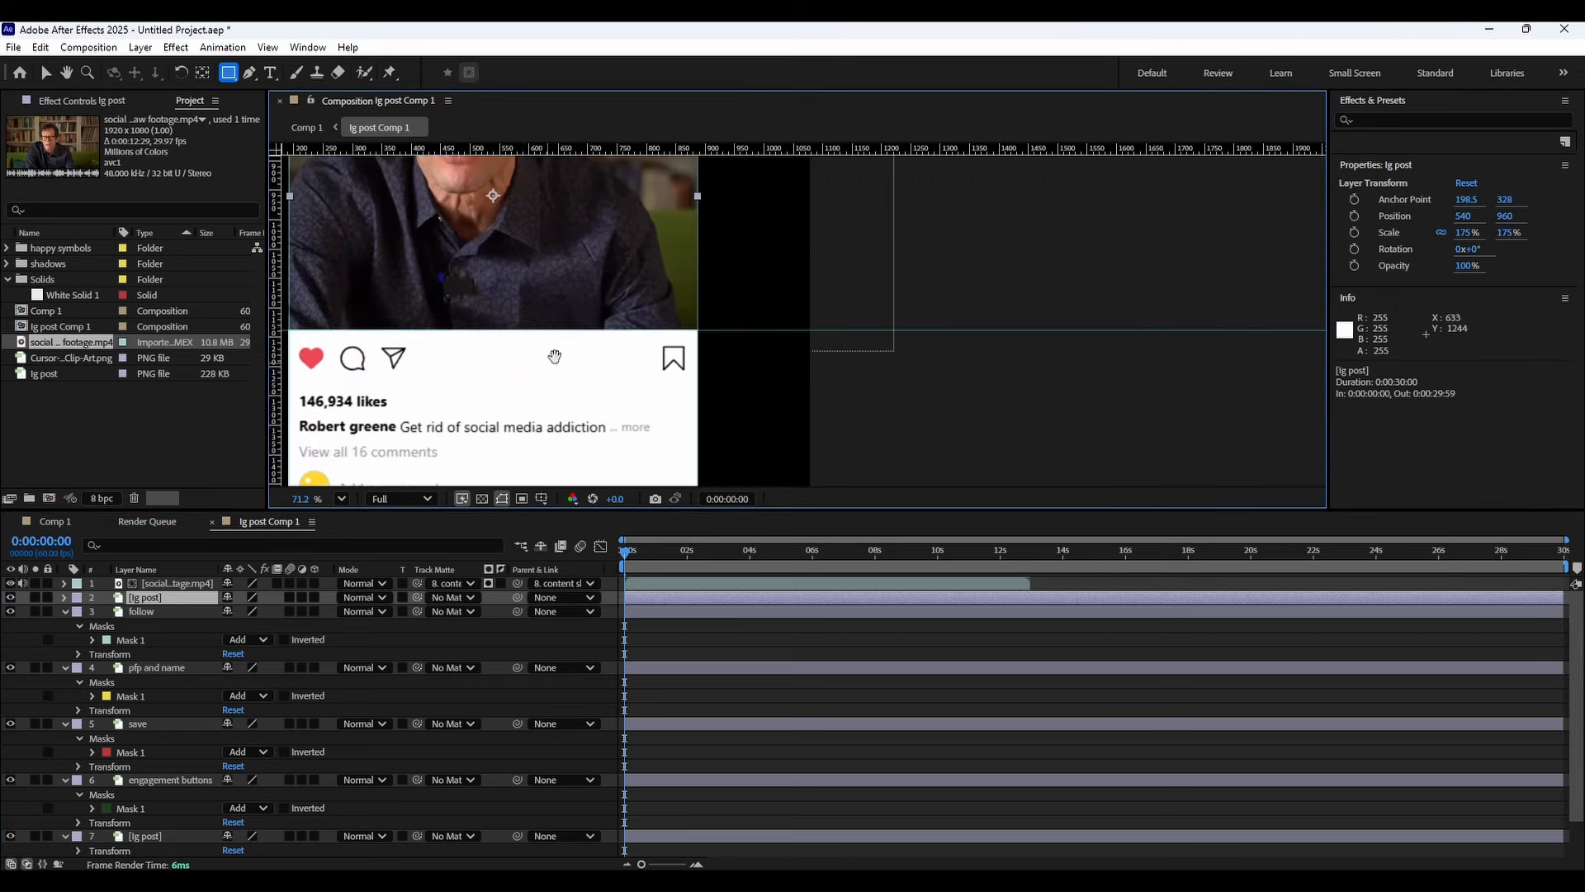
pyautogui.moveTo(684, 351); pyautogui.dragTo(662, 361)
pyautogui.scroll(2, 612, 372)
pyautogui.moveTo(488, 364); pyautogui.dragTo(588, 343)
pyautogui.scroll(1, 578, 336)
pyautogui.moveTo(427, 303); pyautogui.dragTo(1154, 354)
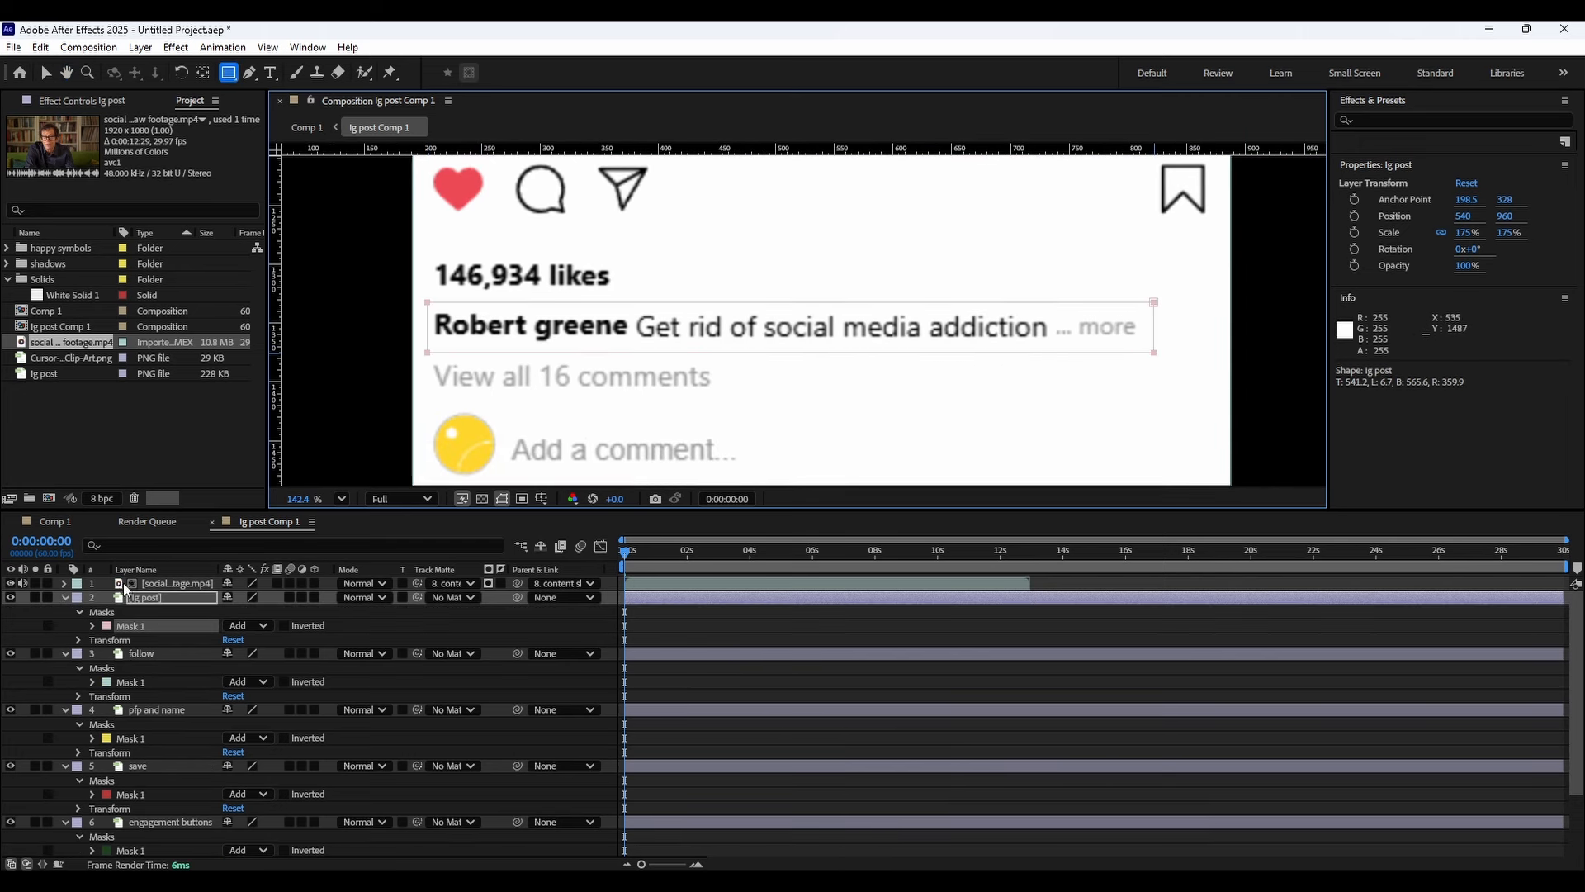
# Rename the top masked layer as description.
pyautogui.rightClick(141, 597)
pyautogui.click(177, 566)
pyautogui.write('des')
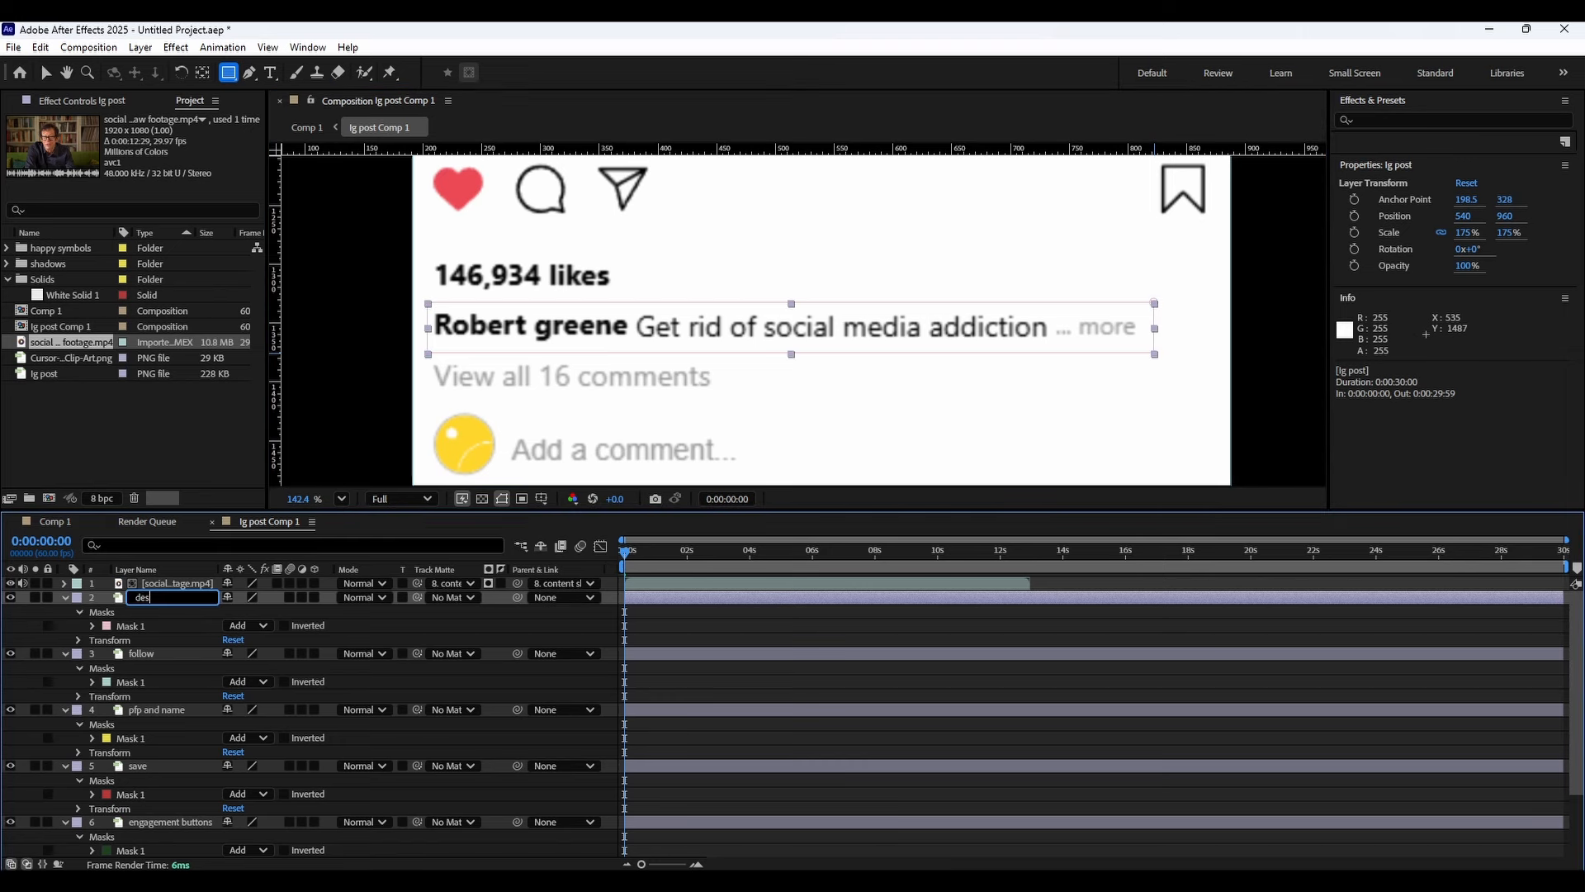
pyautogui.write('cription')
pyautogui.press('Return')
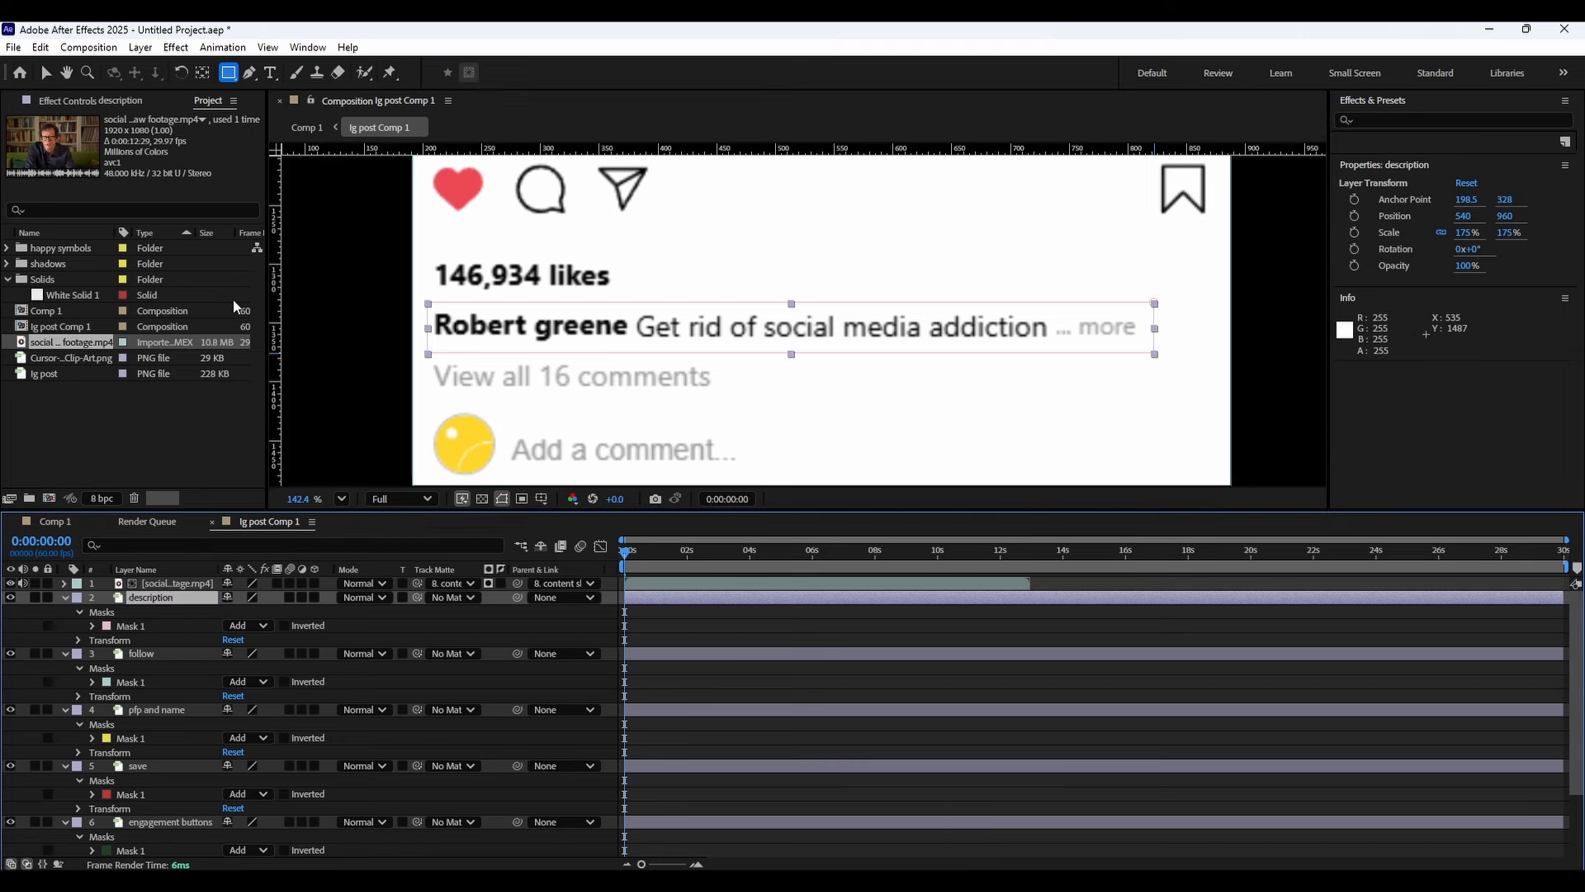
# Copy the unmasked ig post layer and paste the copy above the description layer.
pyautogui.click(142, 826)
pyautogui.scroll(-2, 144, 801)
pyautogui.click(152, 794)
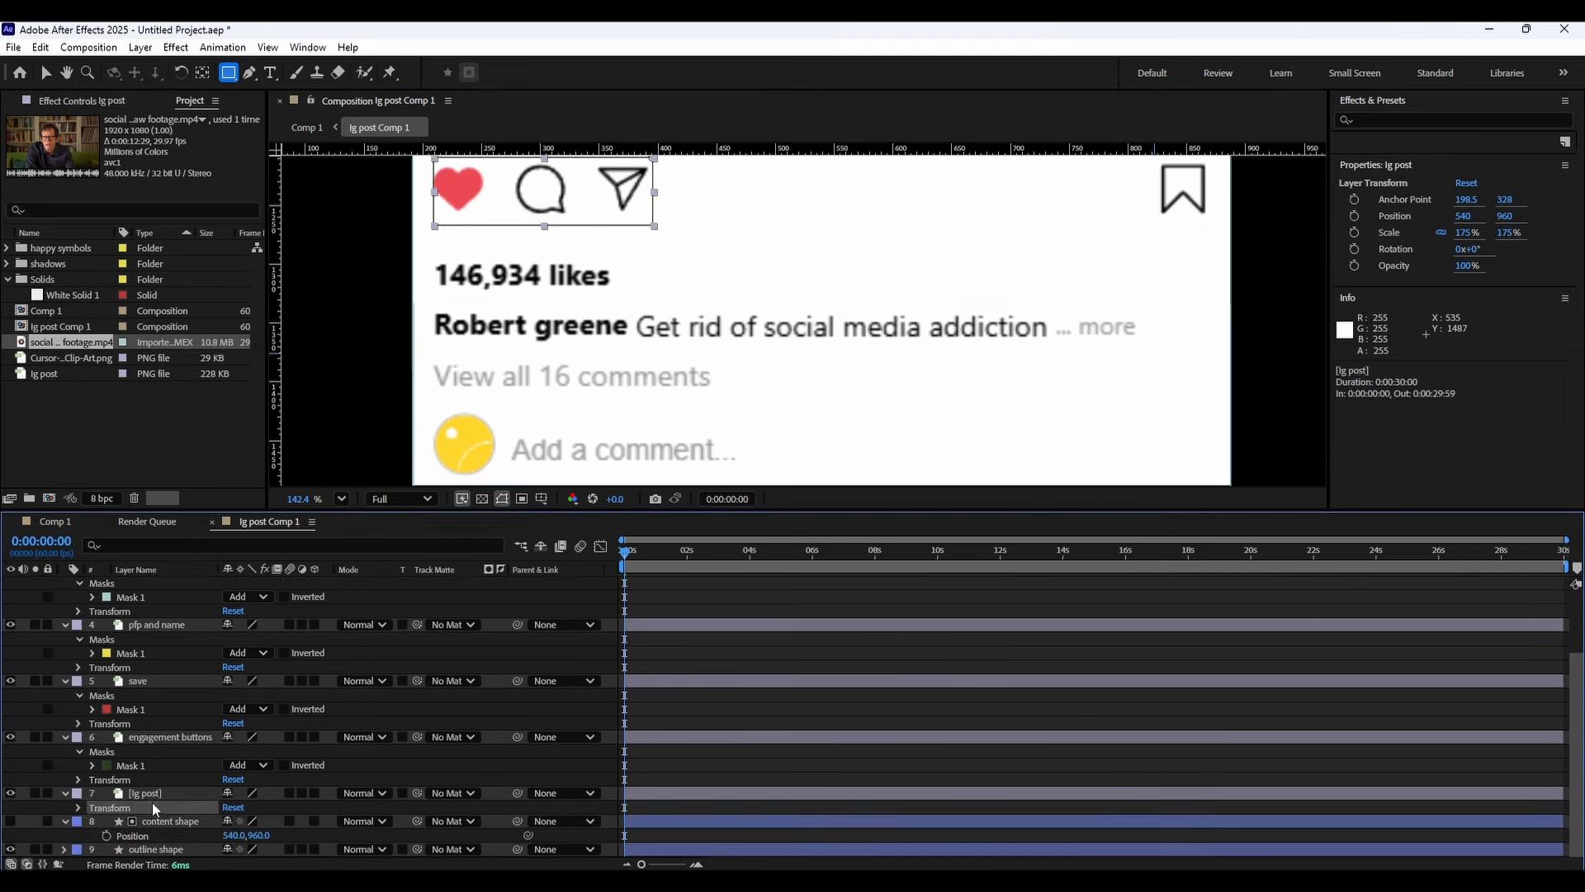
pyautogui.press('Return')
pyautogui.hotkey('ctrl', 'c')
pyautogui.scroll(2, 161, 776)
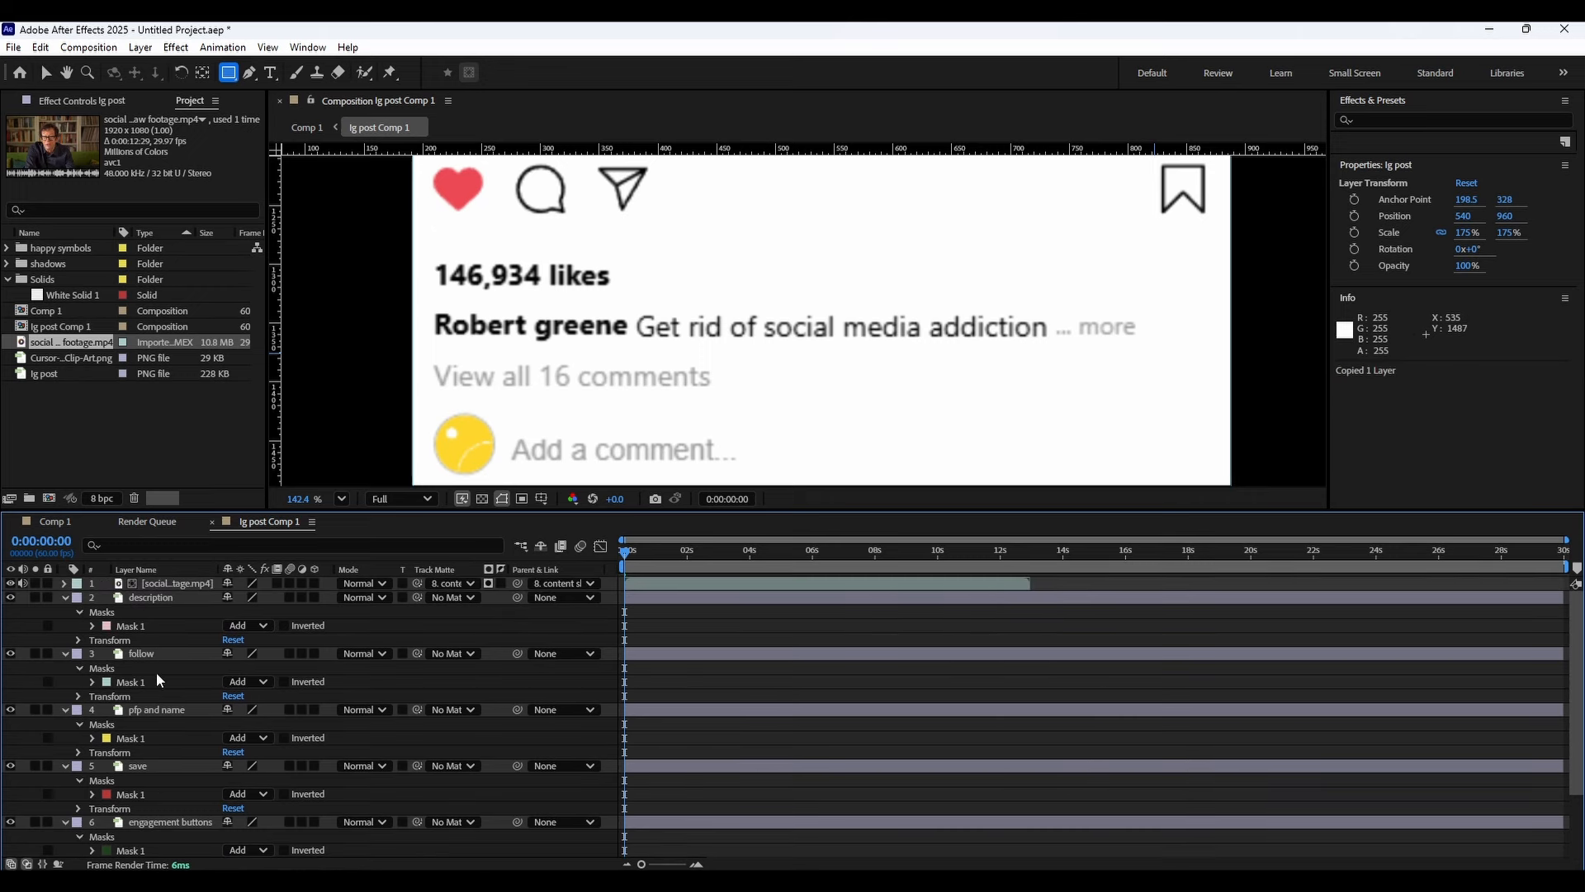
pyautogui.click(148, 600)
pyautogui.hotkey('ctrl', 'v')
# Draw a rectangular mask around the View all comments and Add a comment rows on the top ig post copy.
pyautogui.scroll(-2, 609, 396)
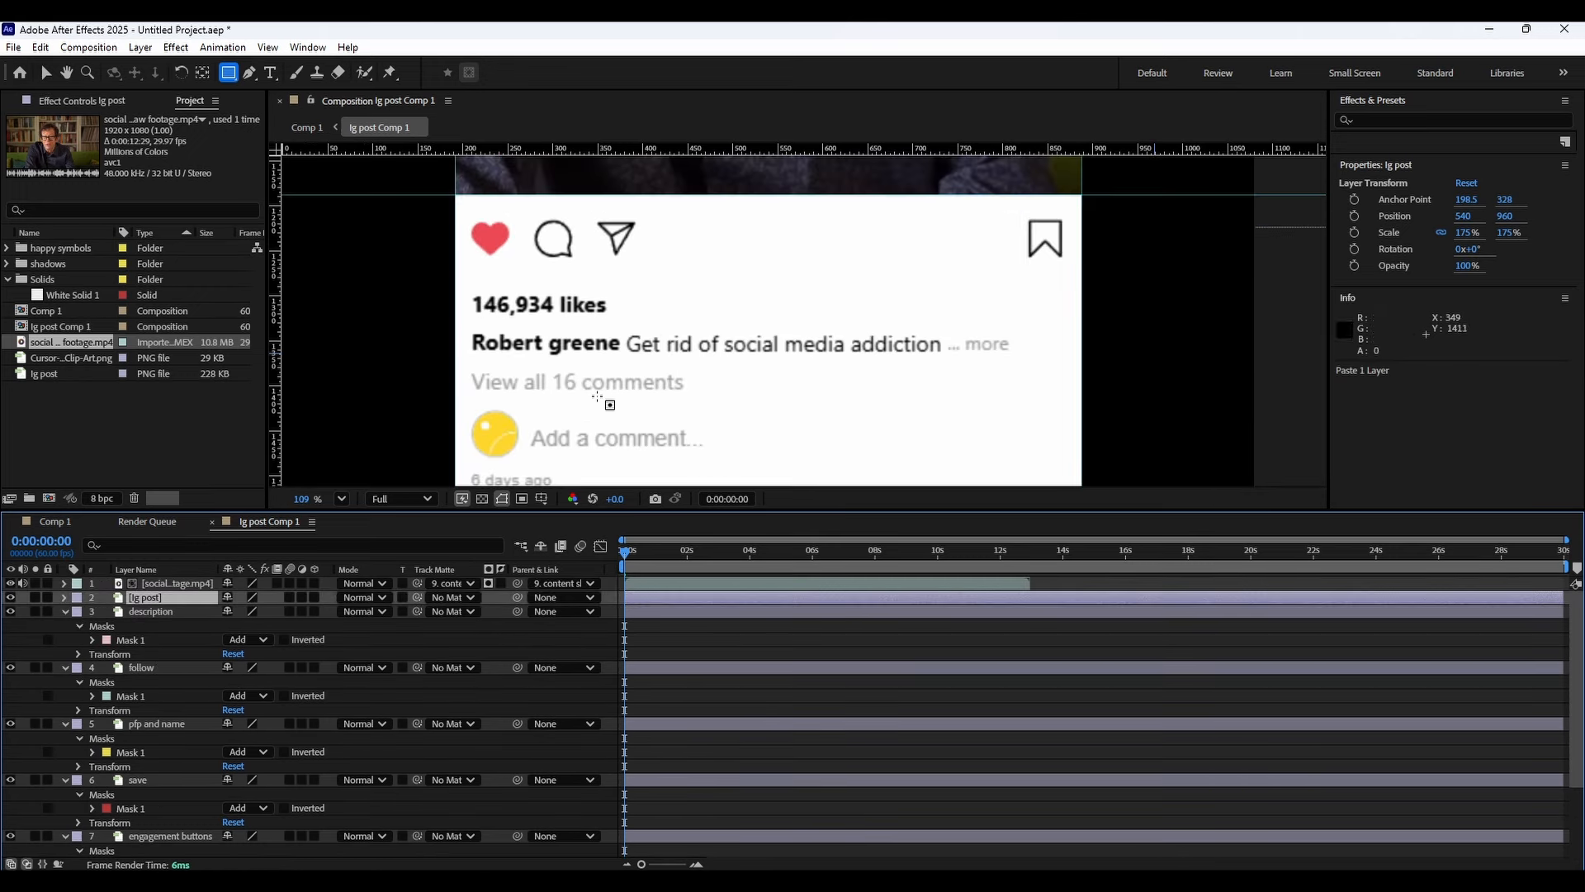
pyautogui.scroll(2, 608, 380)
pyautogui.moveTo(606, 417); pyautogui.dragTo(621, 363)
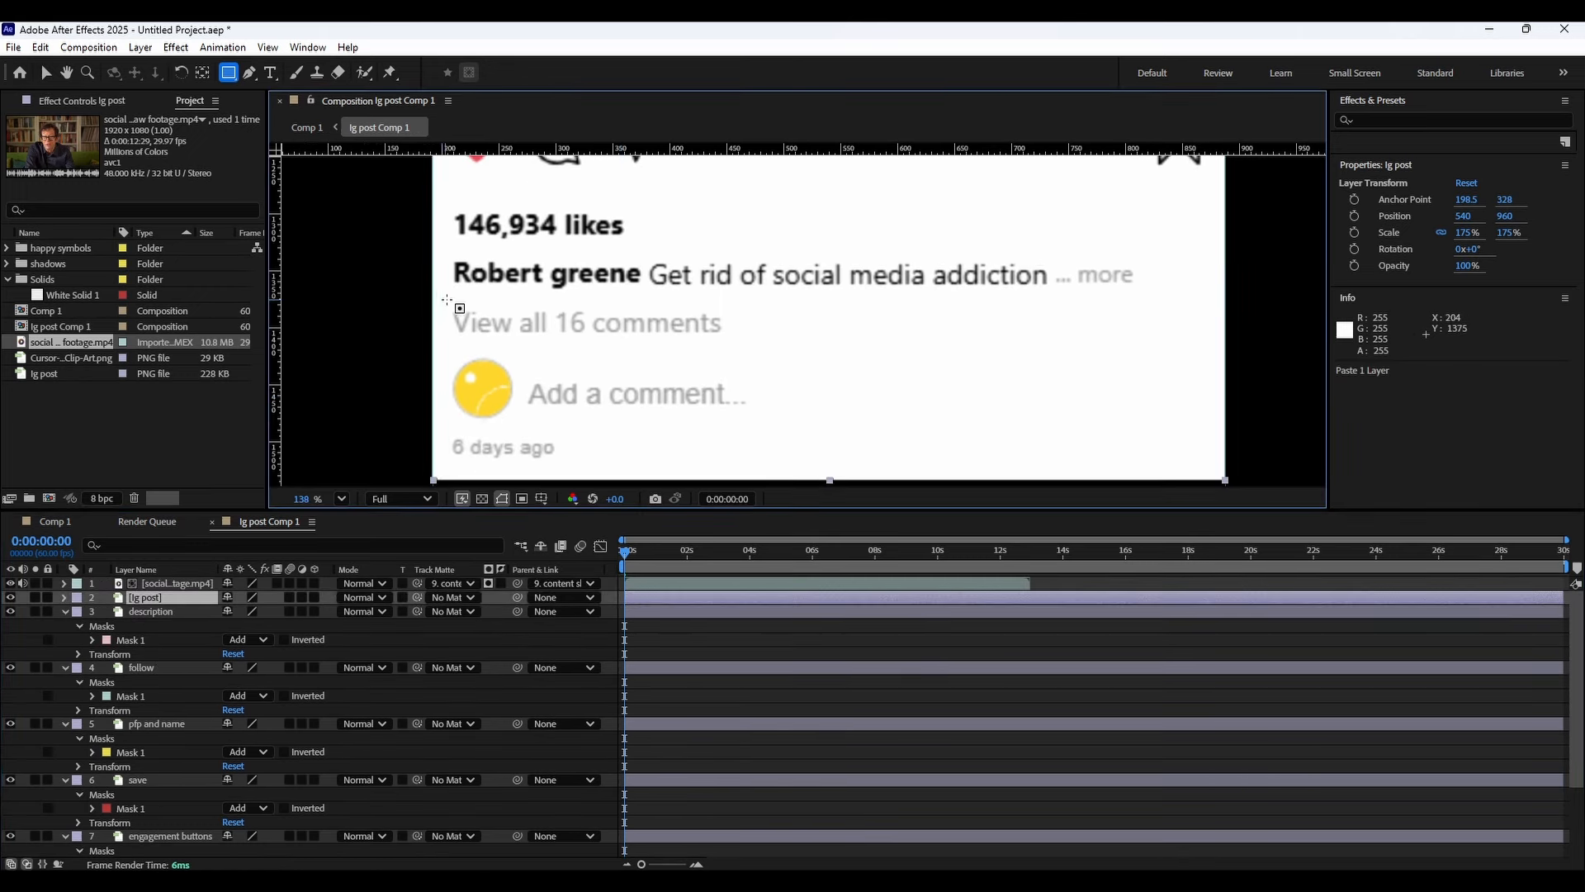
pyautogui.moveTo(446, 299); pyautogui.dragTo(807, 430)
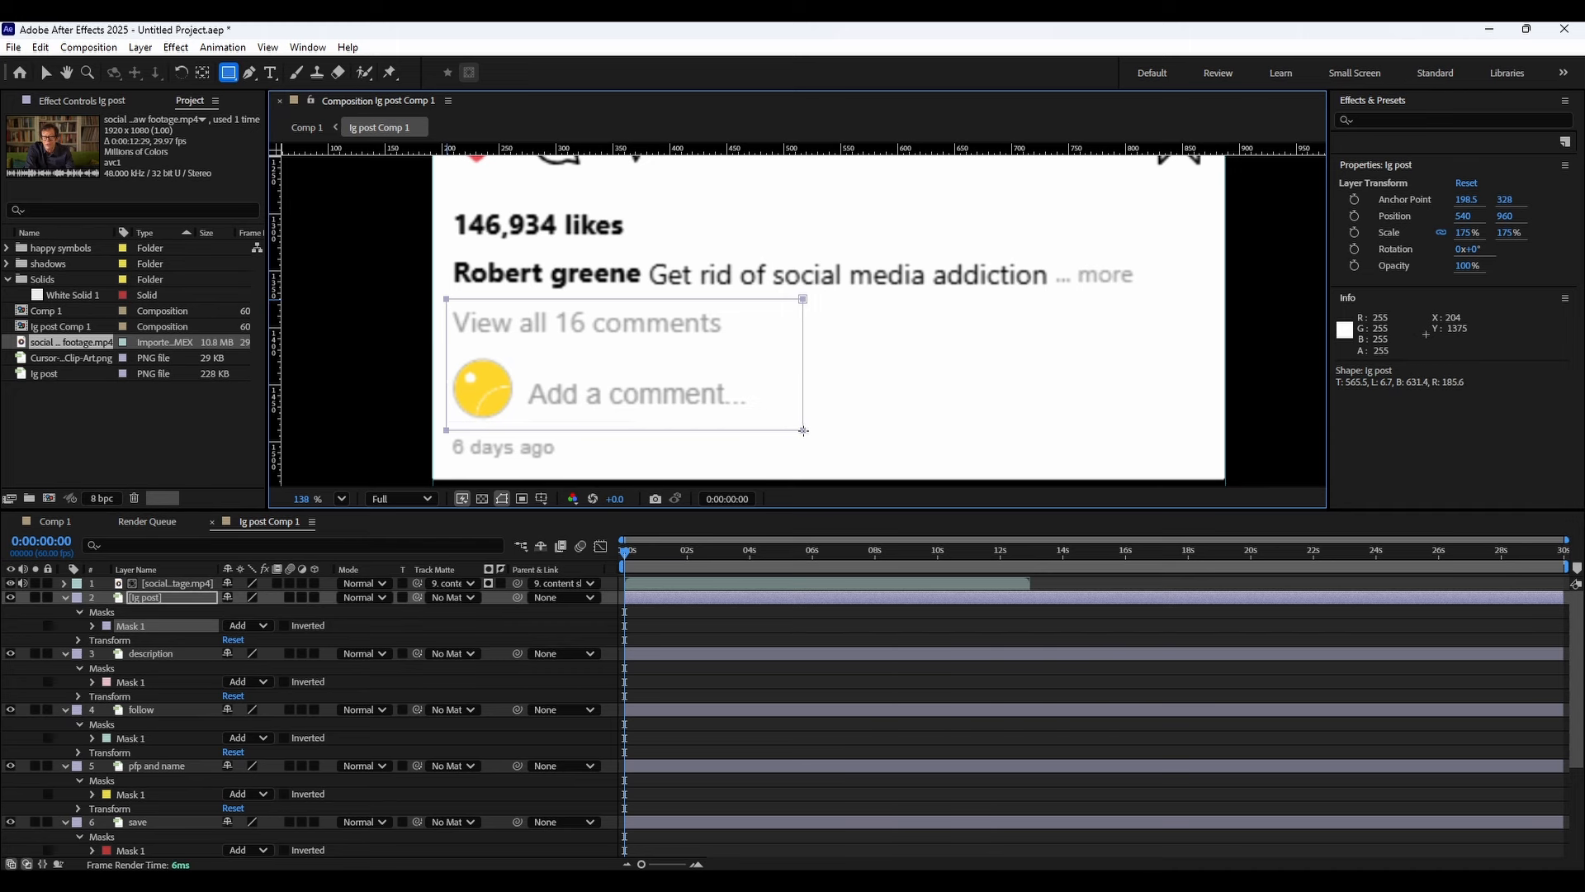
# Rename the top masked layer as comments.
pyautogui.rightClick(177, 597)
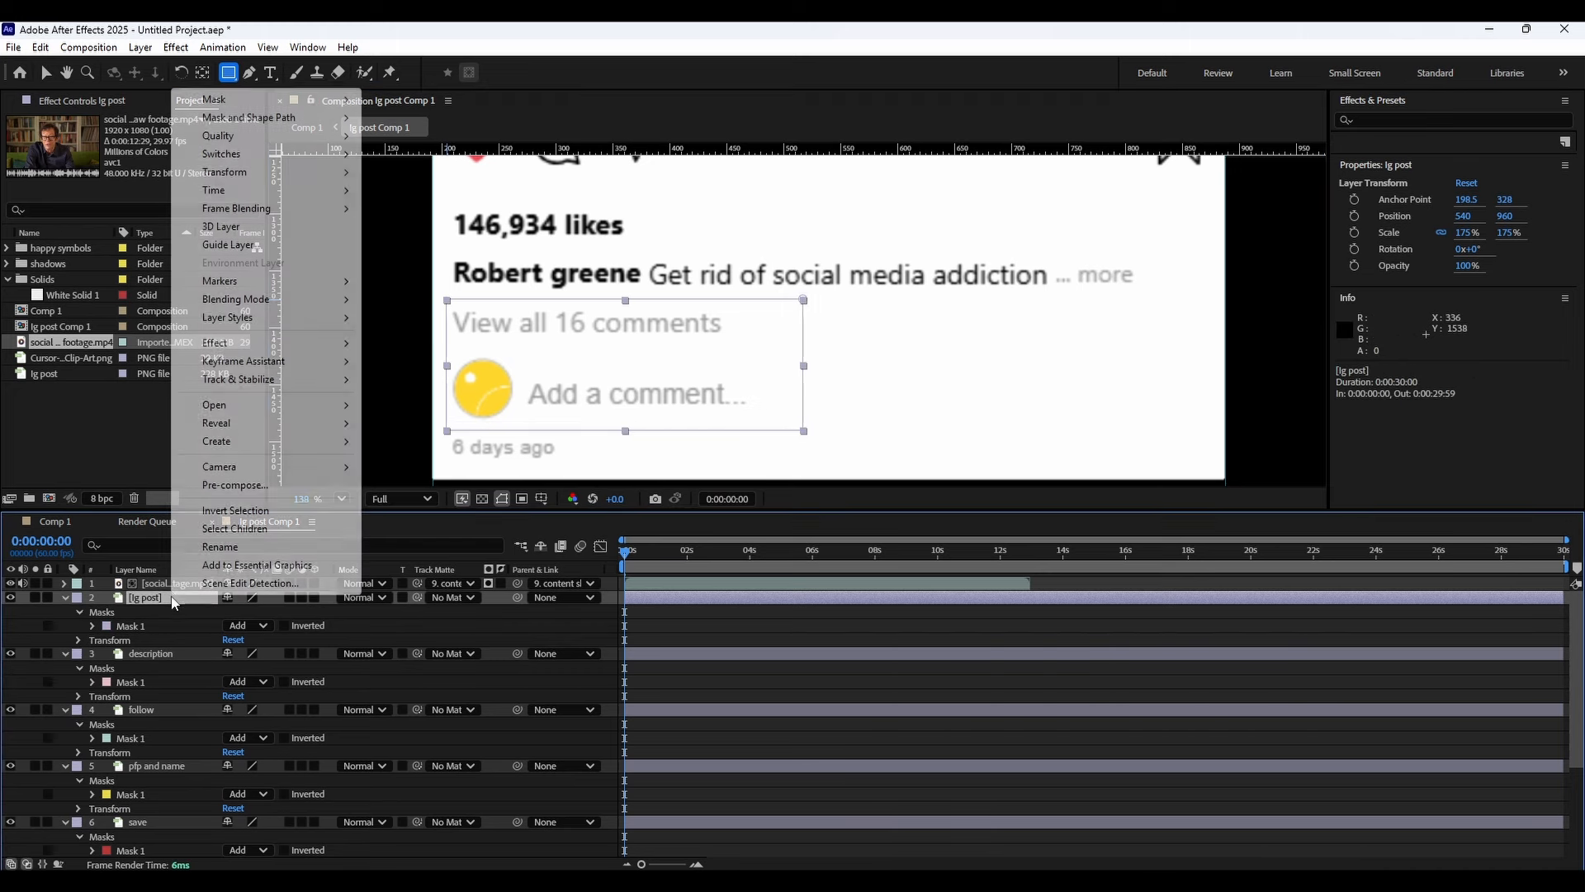
pyautogui.click(216, 548)
pyautogui.write('comments')
pyautogui.press('Return')
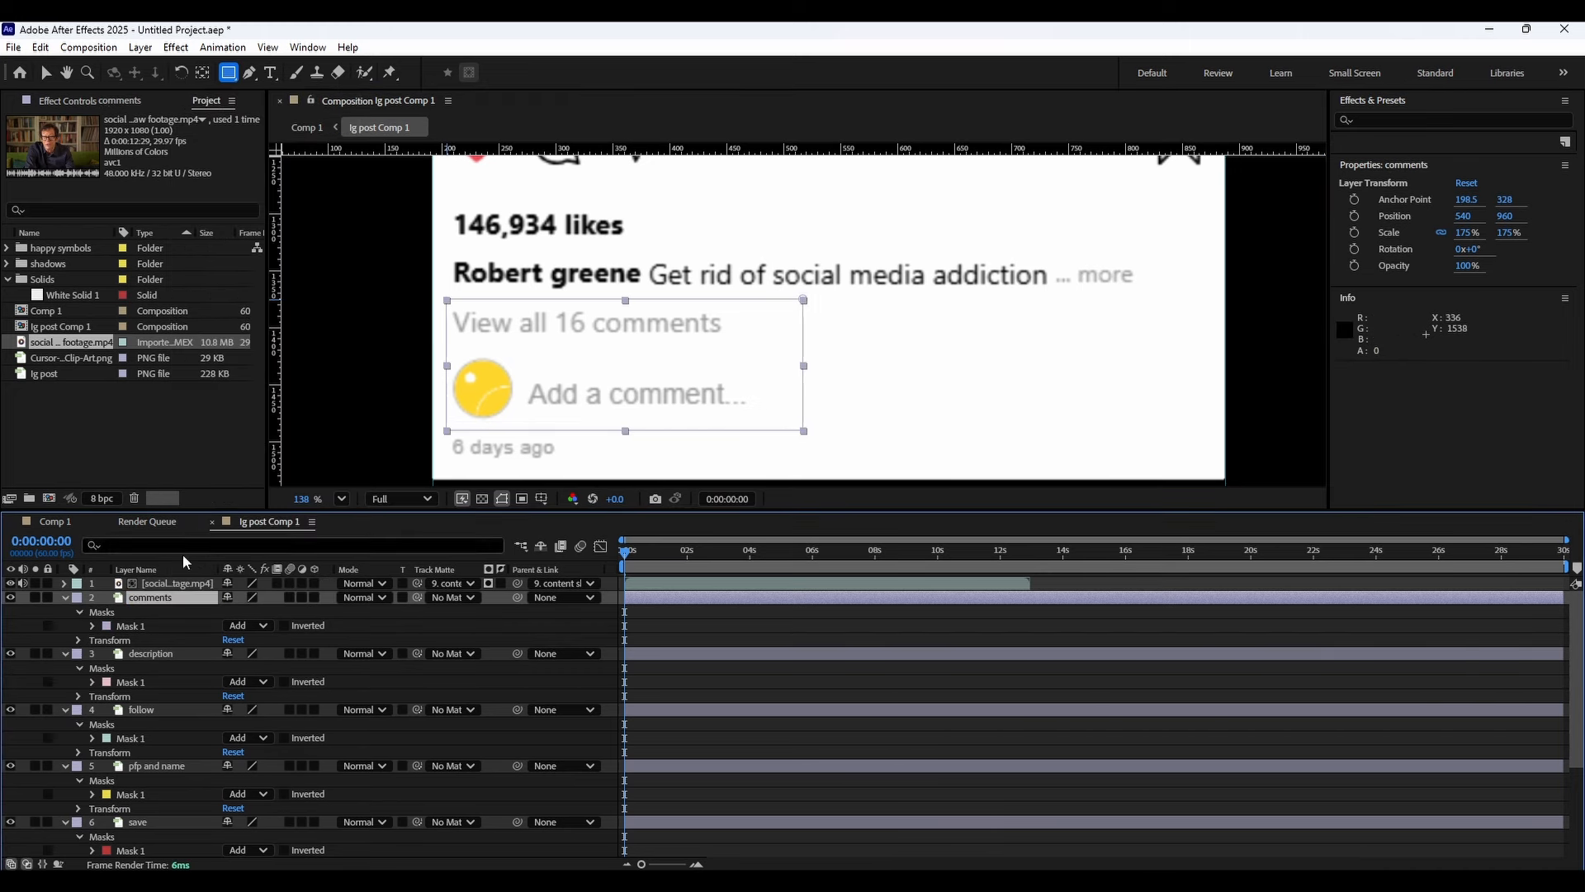
pyautogui.scroll(-3, 179, 768)
pyautogui.click(147, 810)
pyautogui.hotkey('ctrl', 'c')
pyautogui.scroll(5, 166, 730)
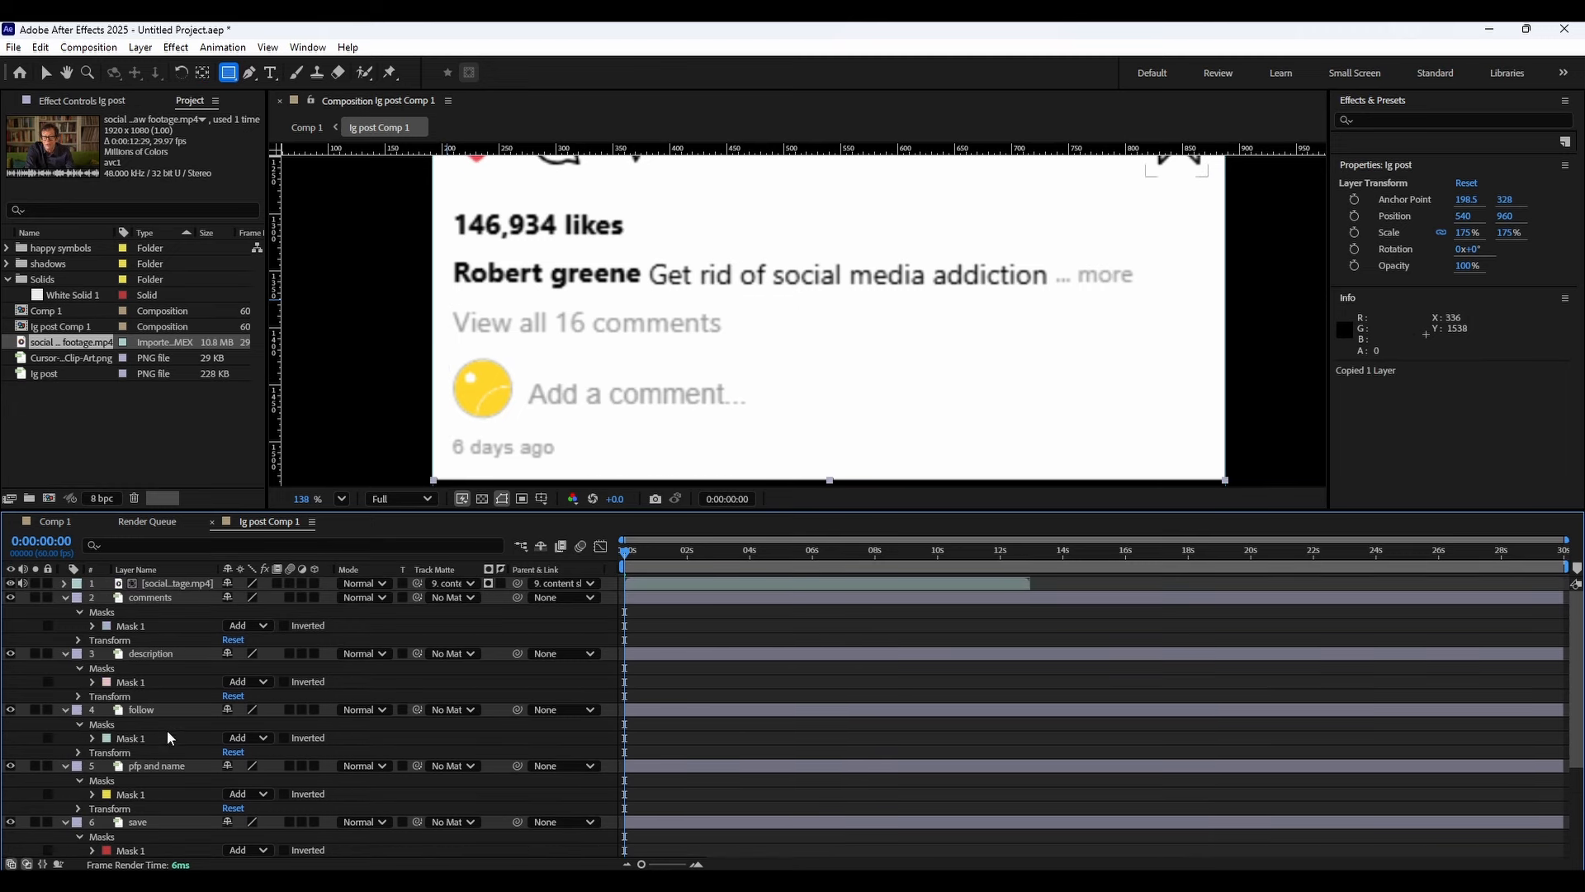
pyautogui.click(161, 599)
pyautogui.hotkey('ctrl', 'v')
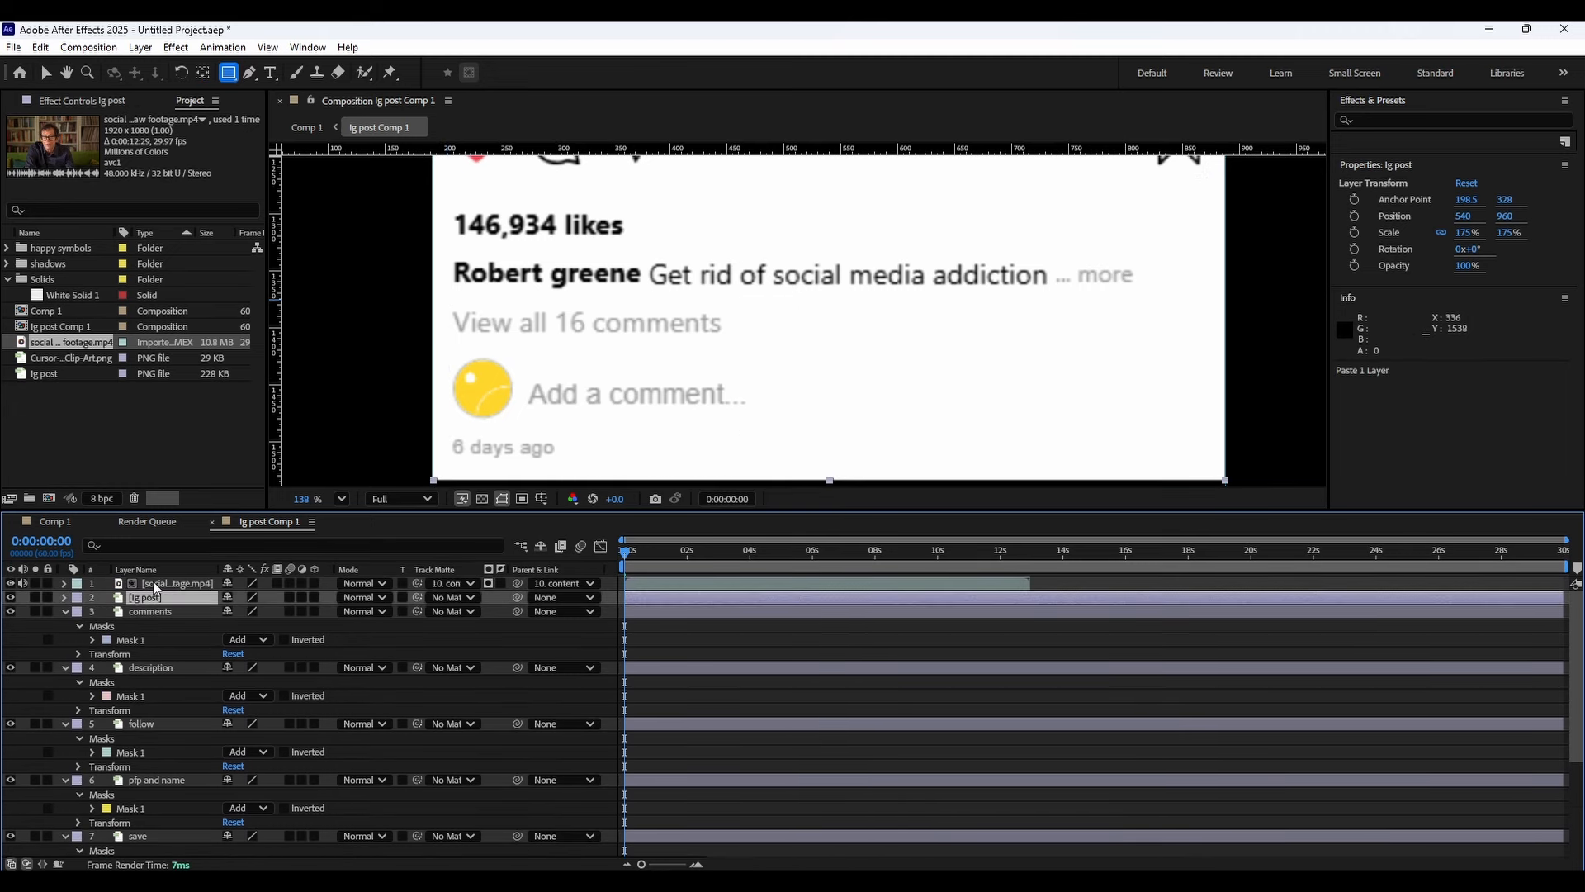
pyautogui.click(64, 597)
pyautogui.moveTo(606, 368)
pyautogui.mouseDown()
pyautogui.moveTo(610, 356)
pyautogui.moveTo(595, 399)
pyautogui.moveTo(601, 350)
pyautogui.mouseUp()
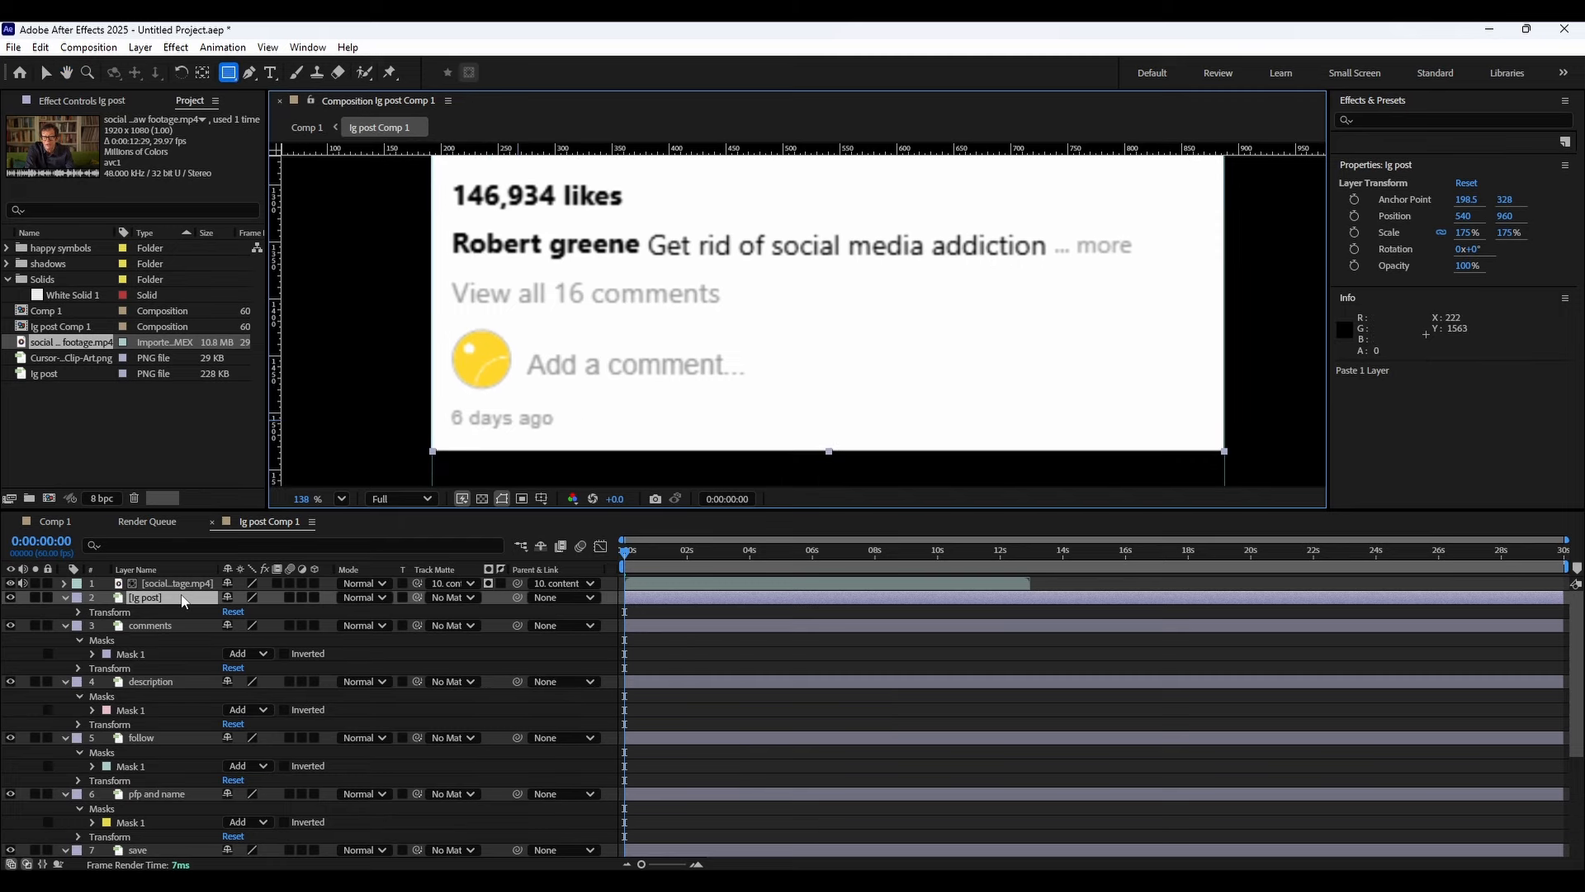
pyautogui.press('Delete')
# Collapse all the layers' expanded properties in the timeline.
pyautogui.scroll(-4, 602, 343)
pyautogui.moveTo(700, 292); pyautogui.dragTo(648, 425)
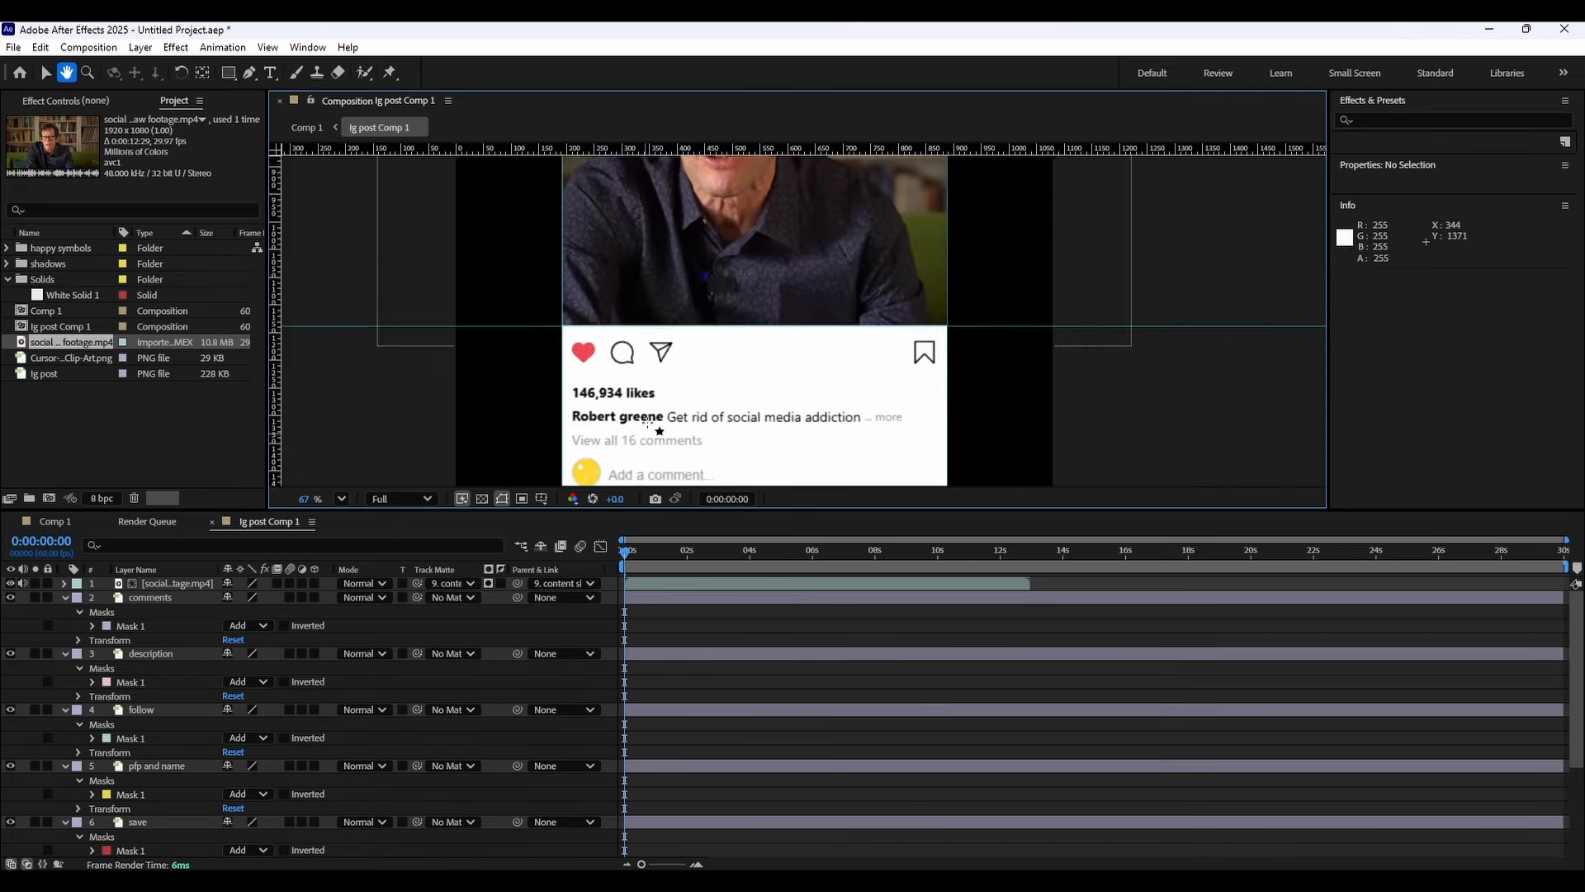
pyautogui.moveTo(664, 354); pyautogui.dragTo(648, 464)
pyautogui.moveTo(674, 347); pyautogui.dragTo(639, 315)
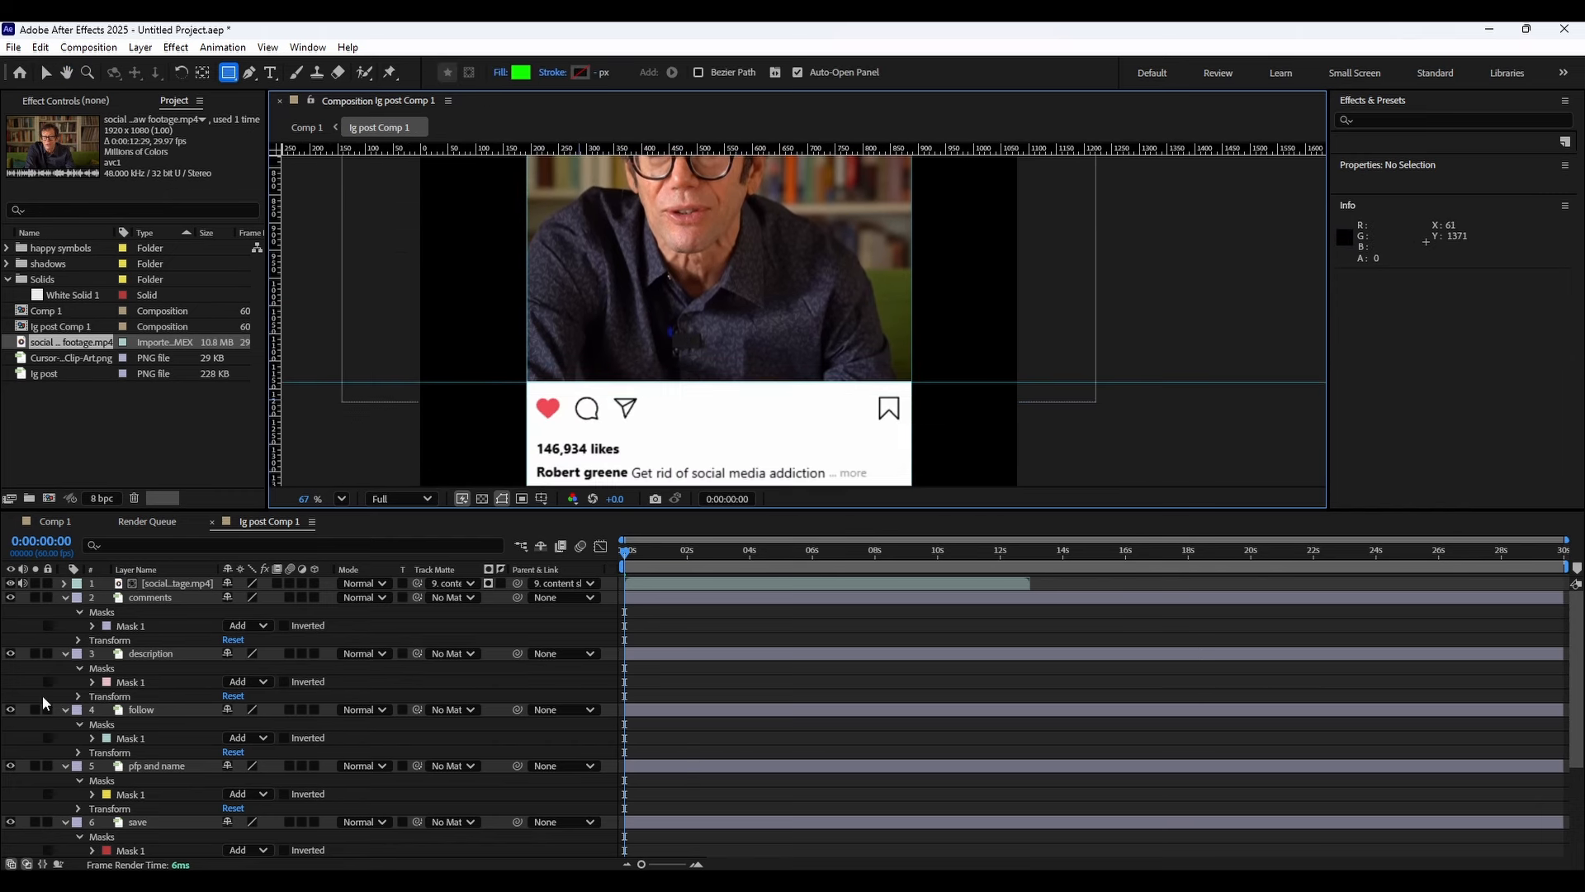
pyautogui.click(66, 653)
pyautogui.click(65, 598)
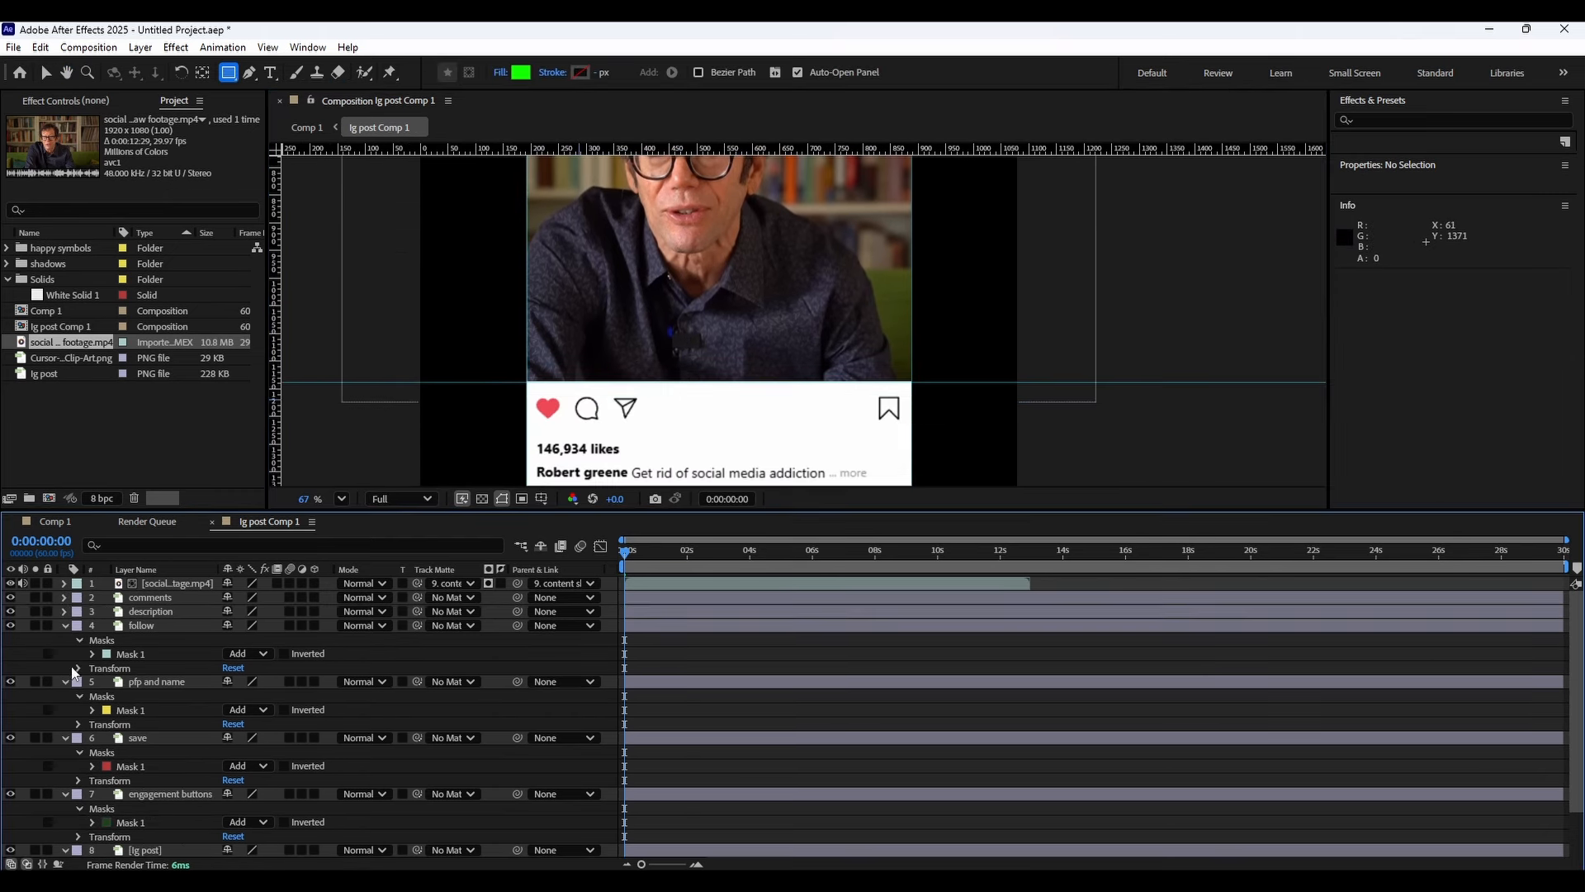
pyautogui.moveTo(260, 591); pyautogui.dragTo(86, 759)
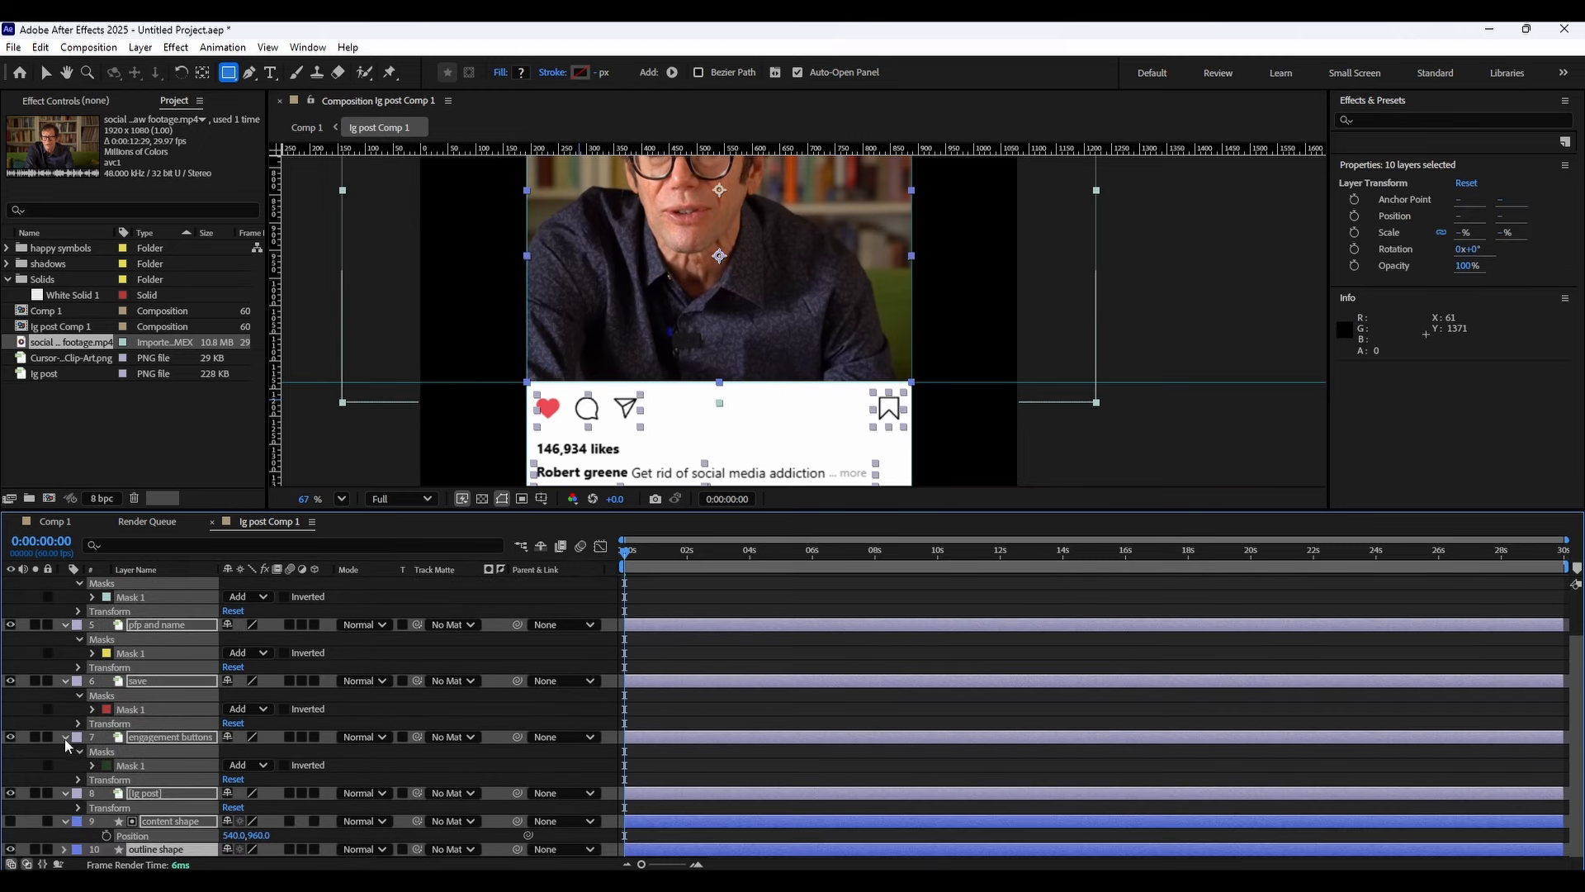
pyautogui.click(65, 736)
pyautogui.click(147, 727)
# Delete the original unmasked ig post layer.
pyautogui.click(167, 669)
pyautogui.click(175, 682)
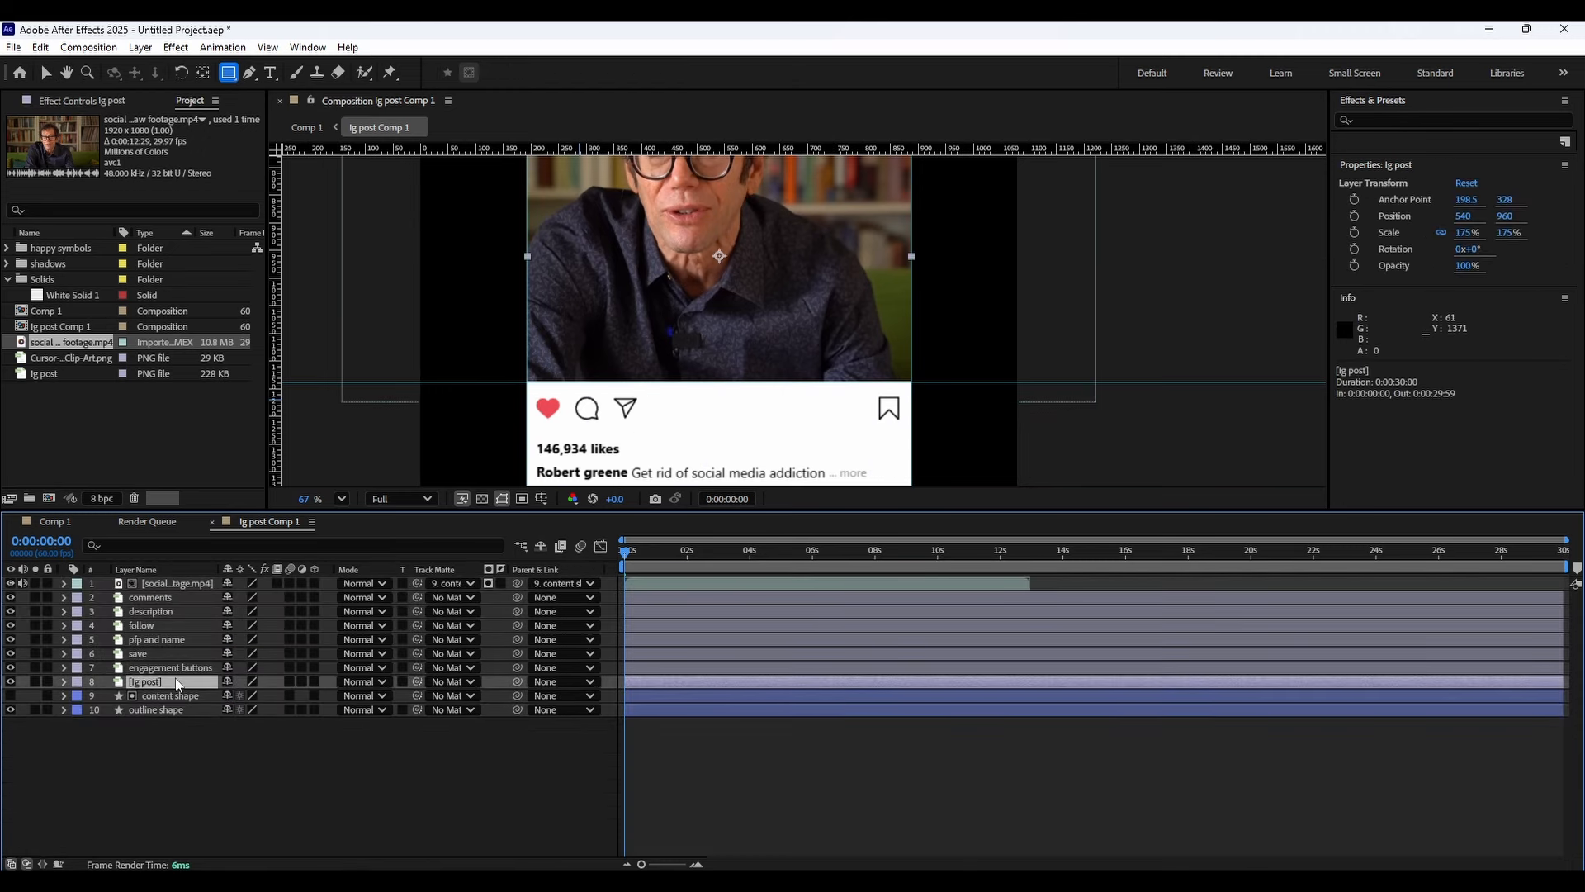
pyautogui.press('Delete')
# Turn on the visibility of the content shape layer.
pyautogui.scroll(-4, 648, 352)
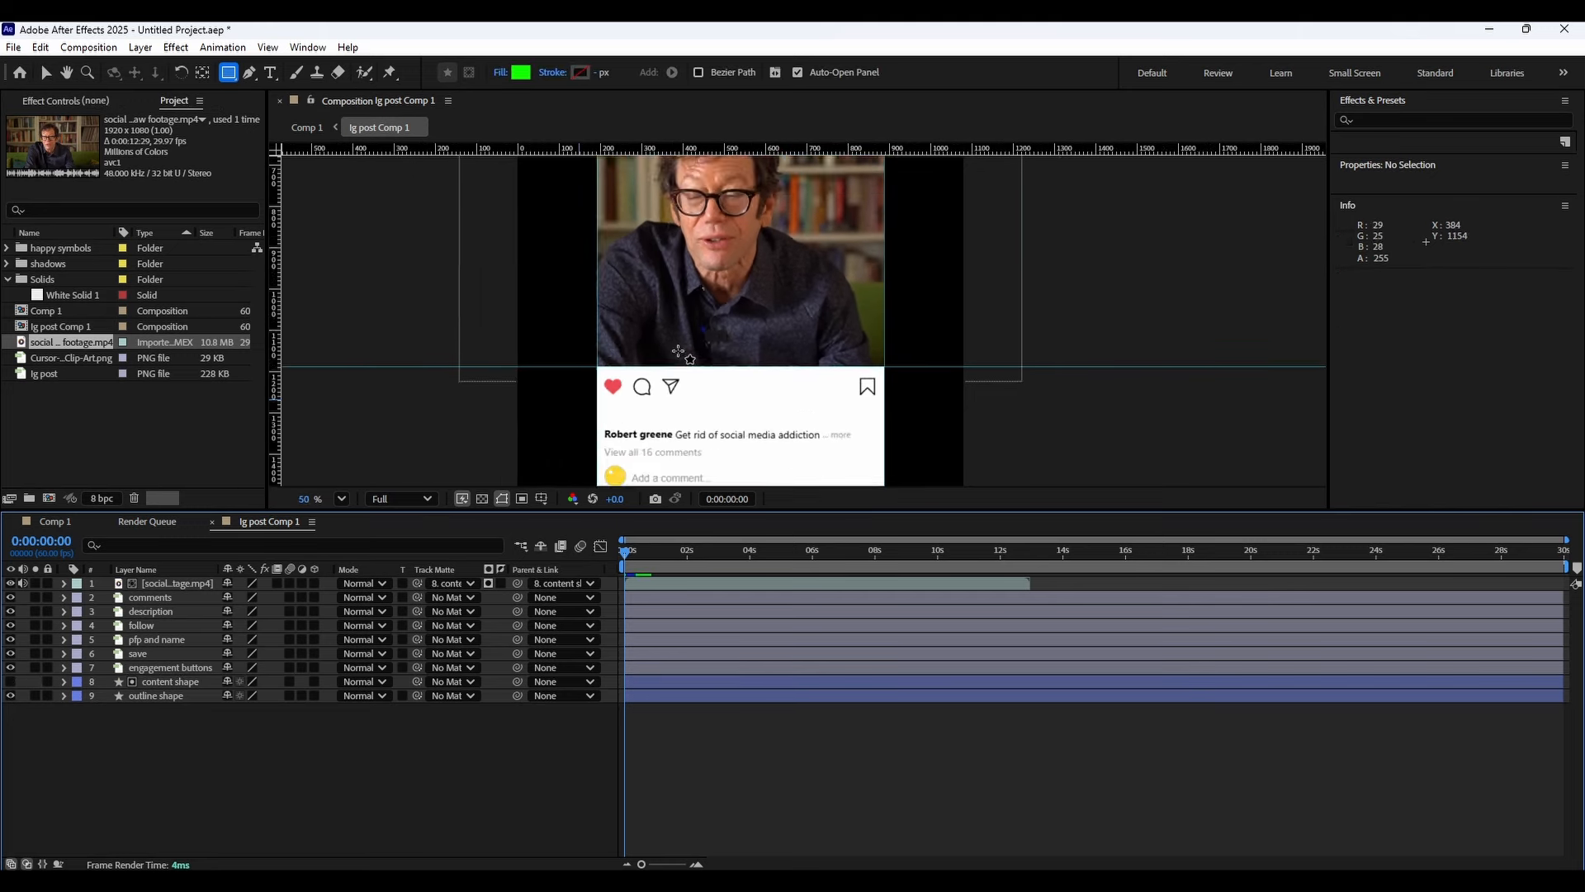
pyautogui.moveTo(713, 342); pyautogui.dragTo(694, 297)
pyautogui.scroll(4, 657, 345)
pyautogui.scroll(3, 657, 345)
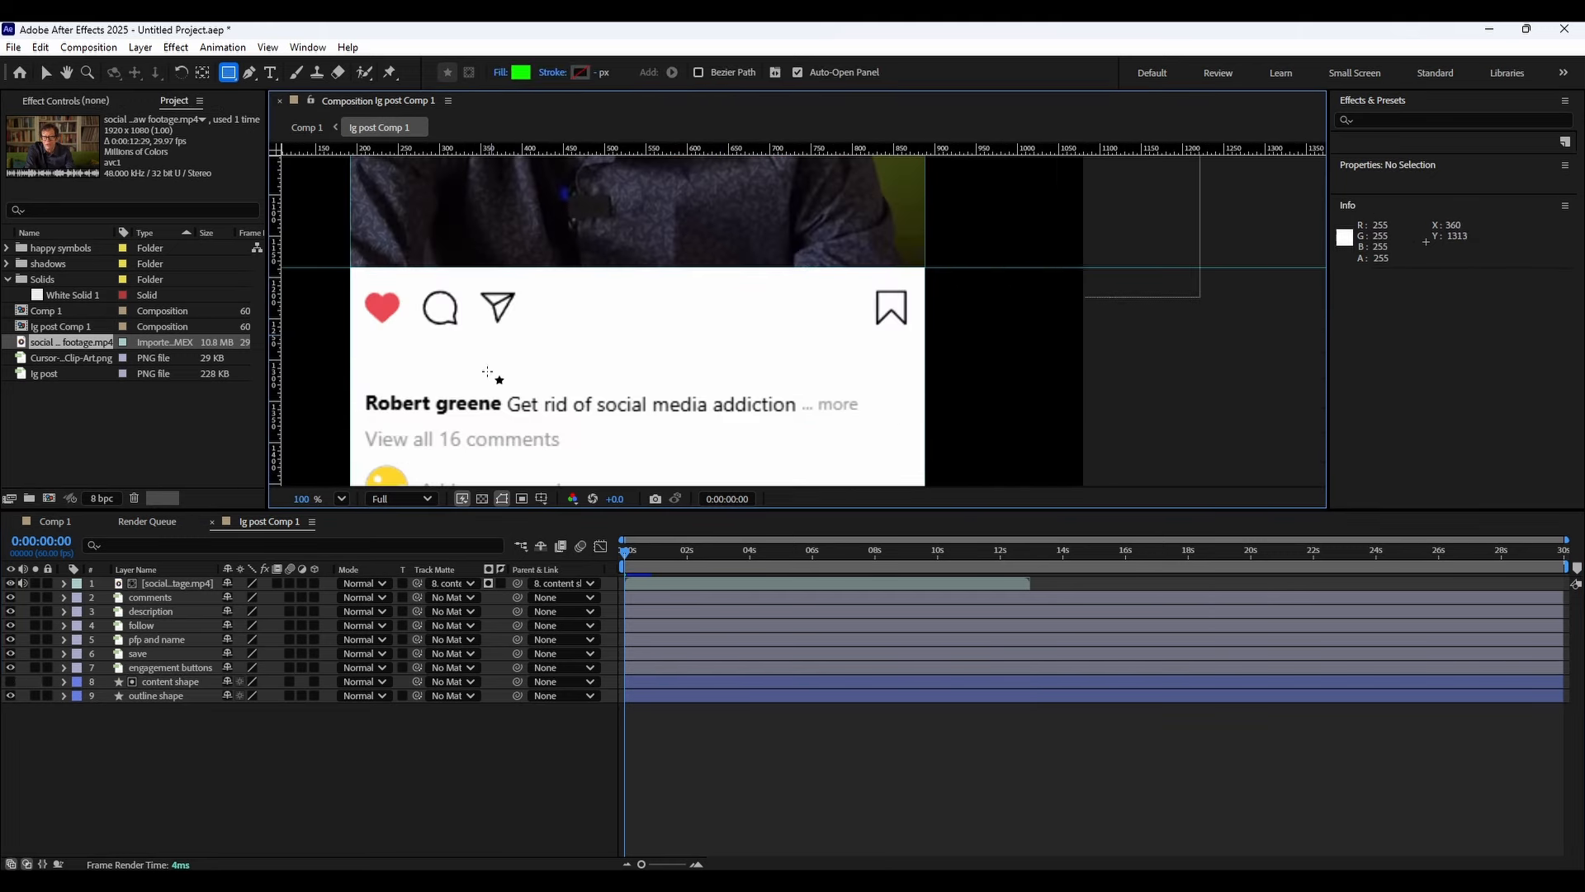
pyautogui.moveTo(373, 371); pyautogui.dragTo(573, 347)
pyautogui.scroll(1, 573, 347)
pyautogui.scroll(-2, 587, 355)
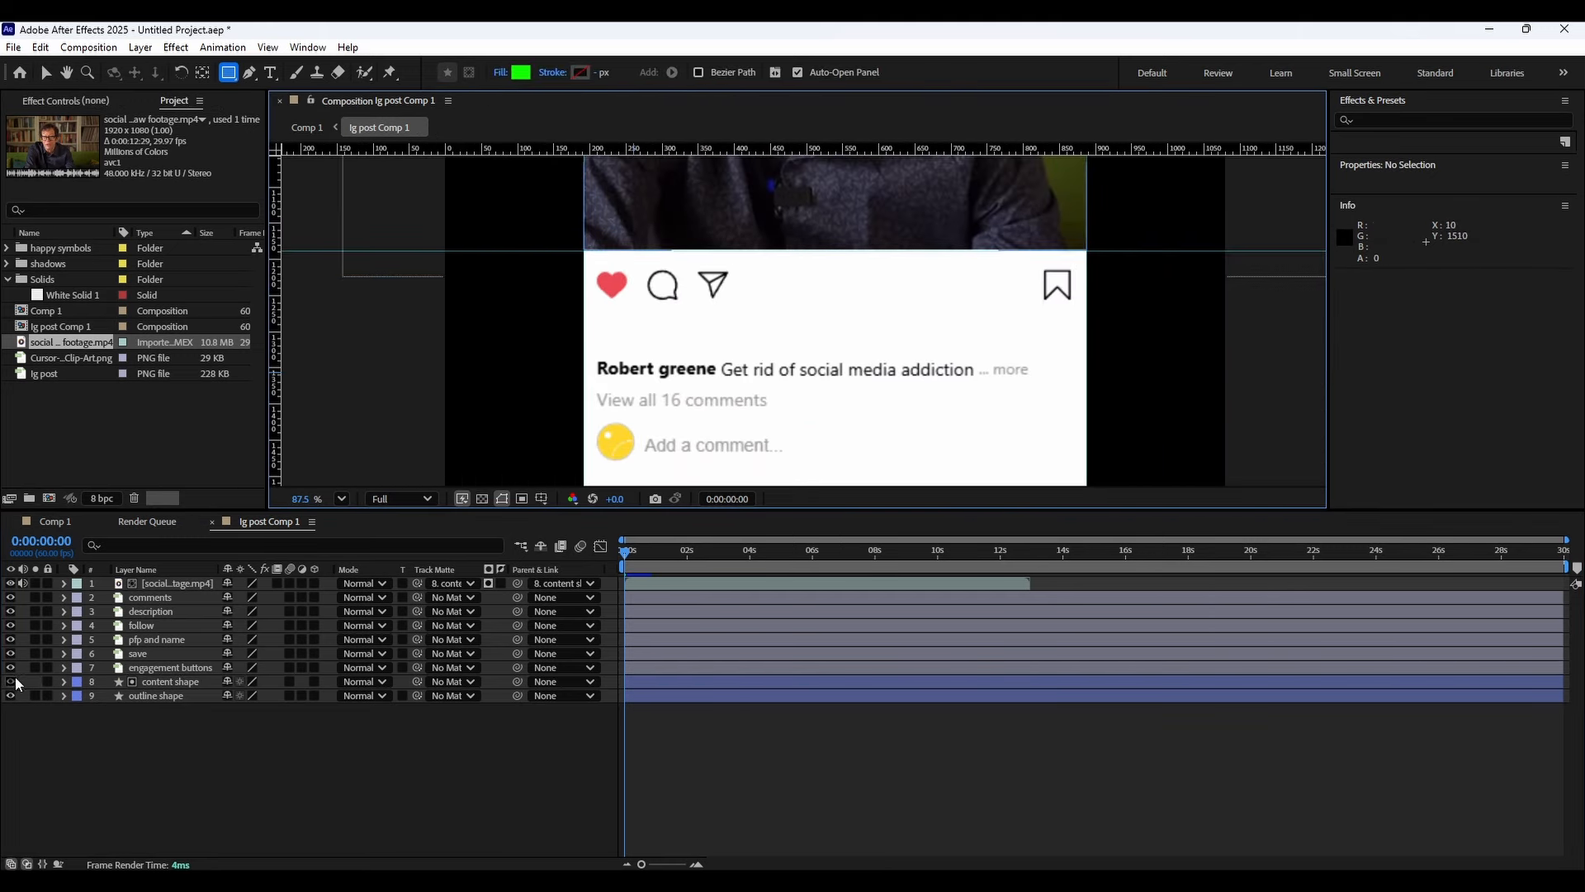
pyautogui.click(10, 682)
pyautogui.scroll(-3, 648, 412)
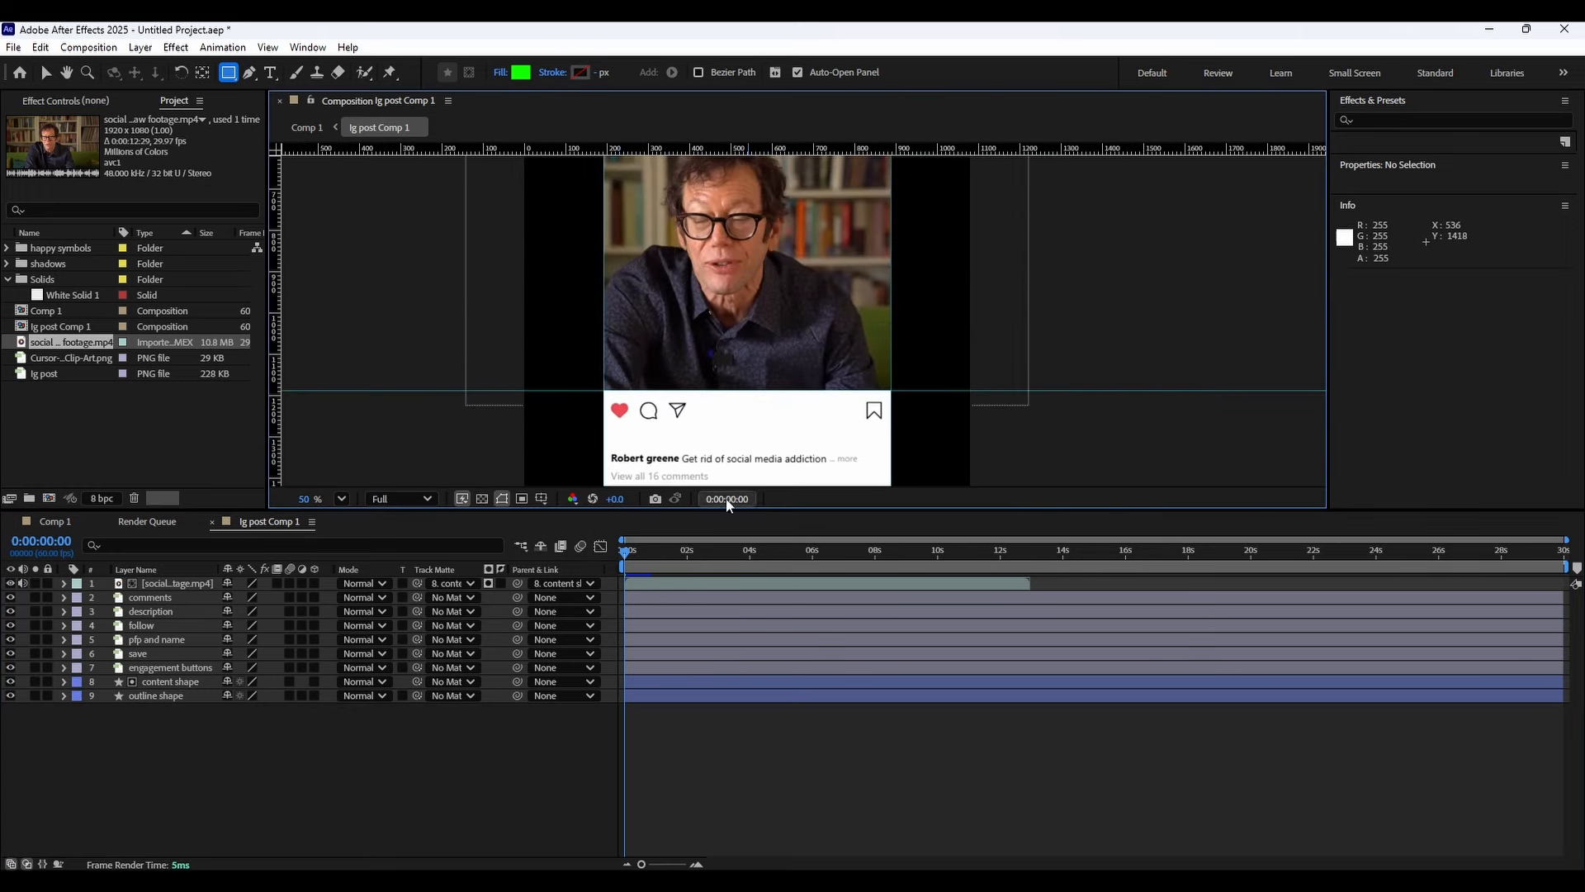
pyautogui.scroll(2, 622, 435)
pyautogui.scroll(-2, 622, 435)
pyautogui.scroll(2, 622, 435)
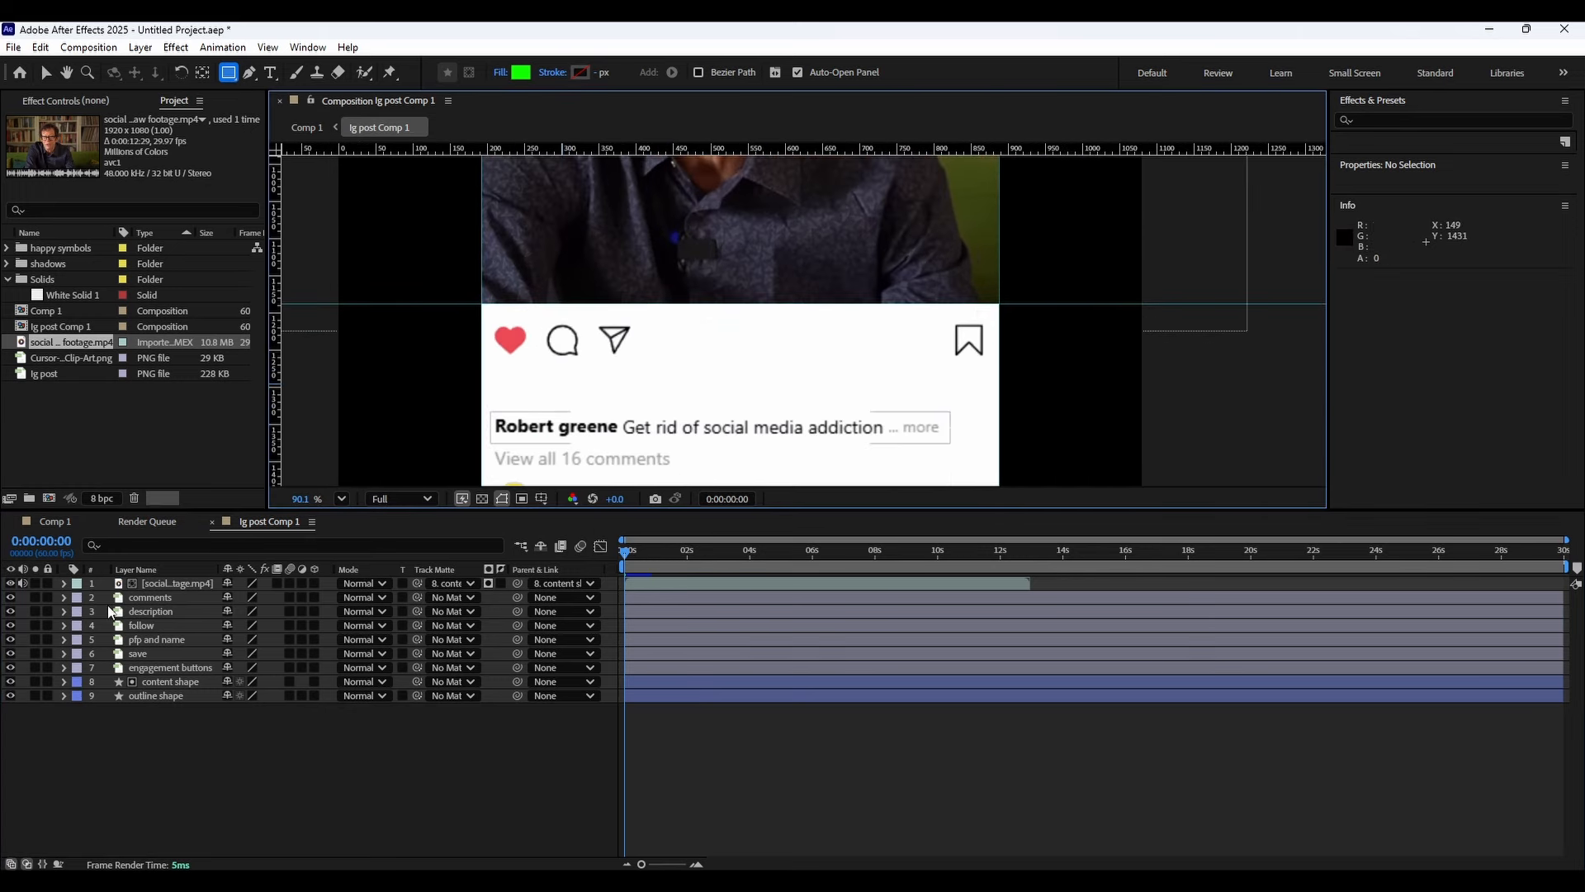
# Reorder the layers so pfp and name, follow and engagement buttons sit directly below the footage layer.
pyautogui.click(136, 598)
pyautogui.click(202, 73)
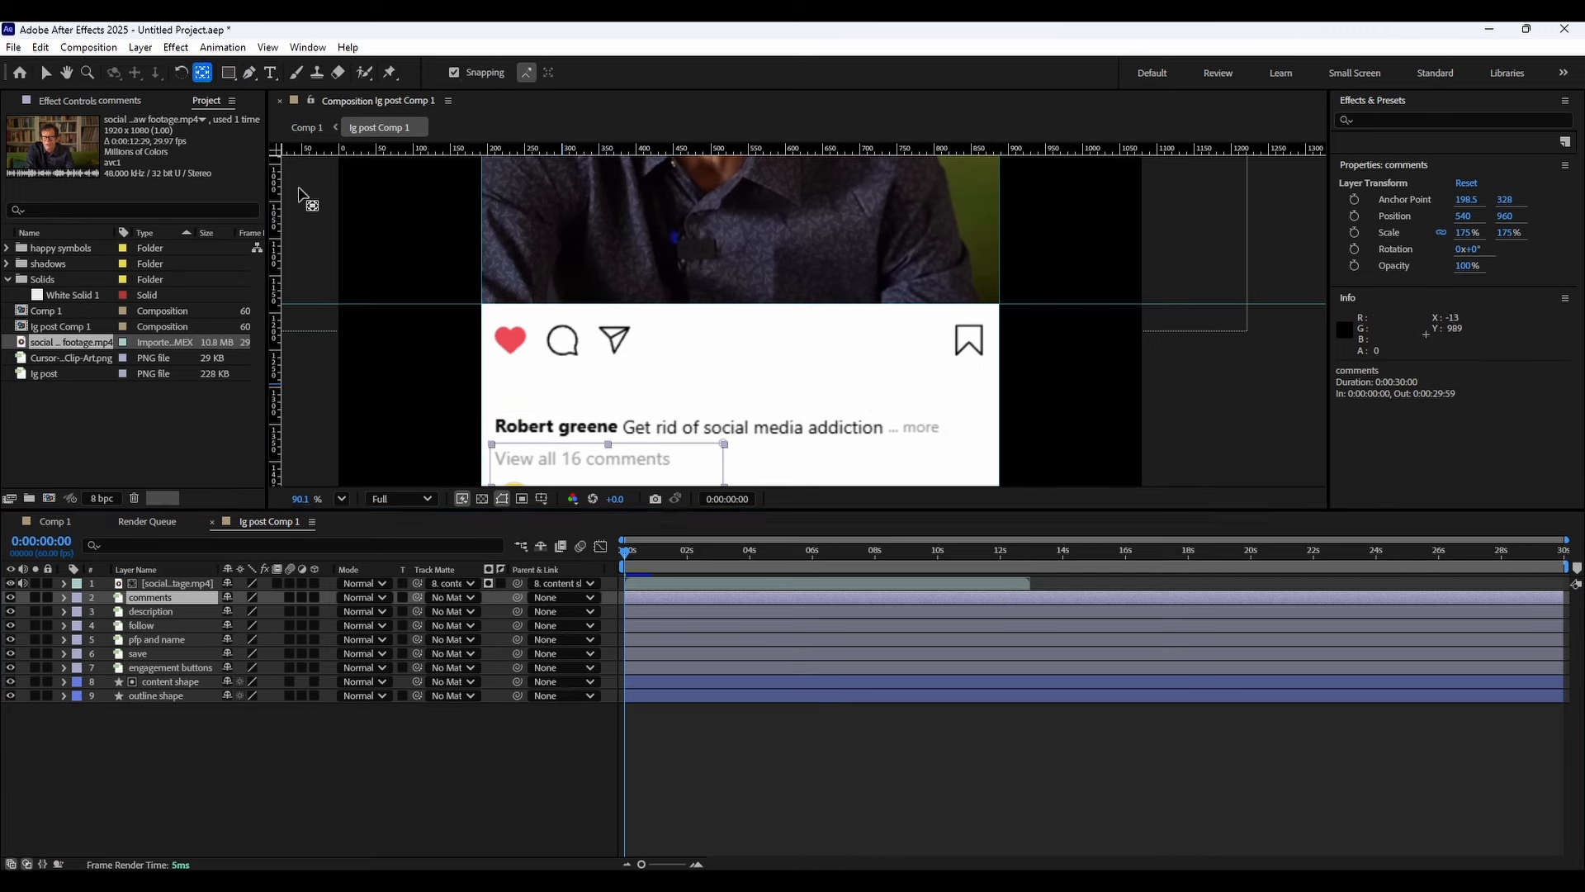
pyautogui.moveTo(594, 373); pyautogui.dragTo(161, 609)
pyautogui.press('h')
pyautogui.press('y')
pyautogui.moveTo(433, 475); pyautogui.dragTo(462, 172)
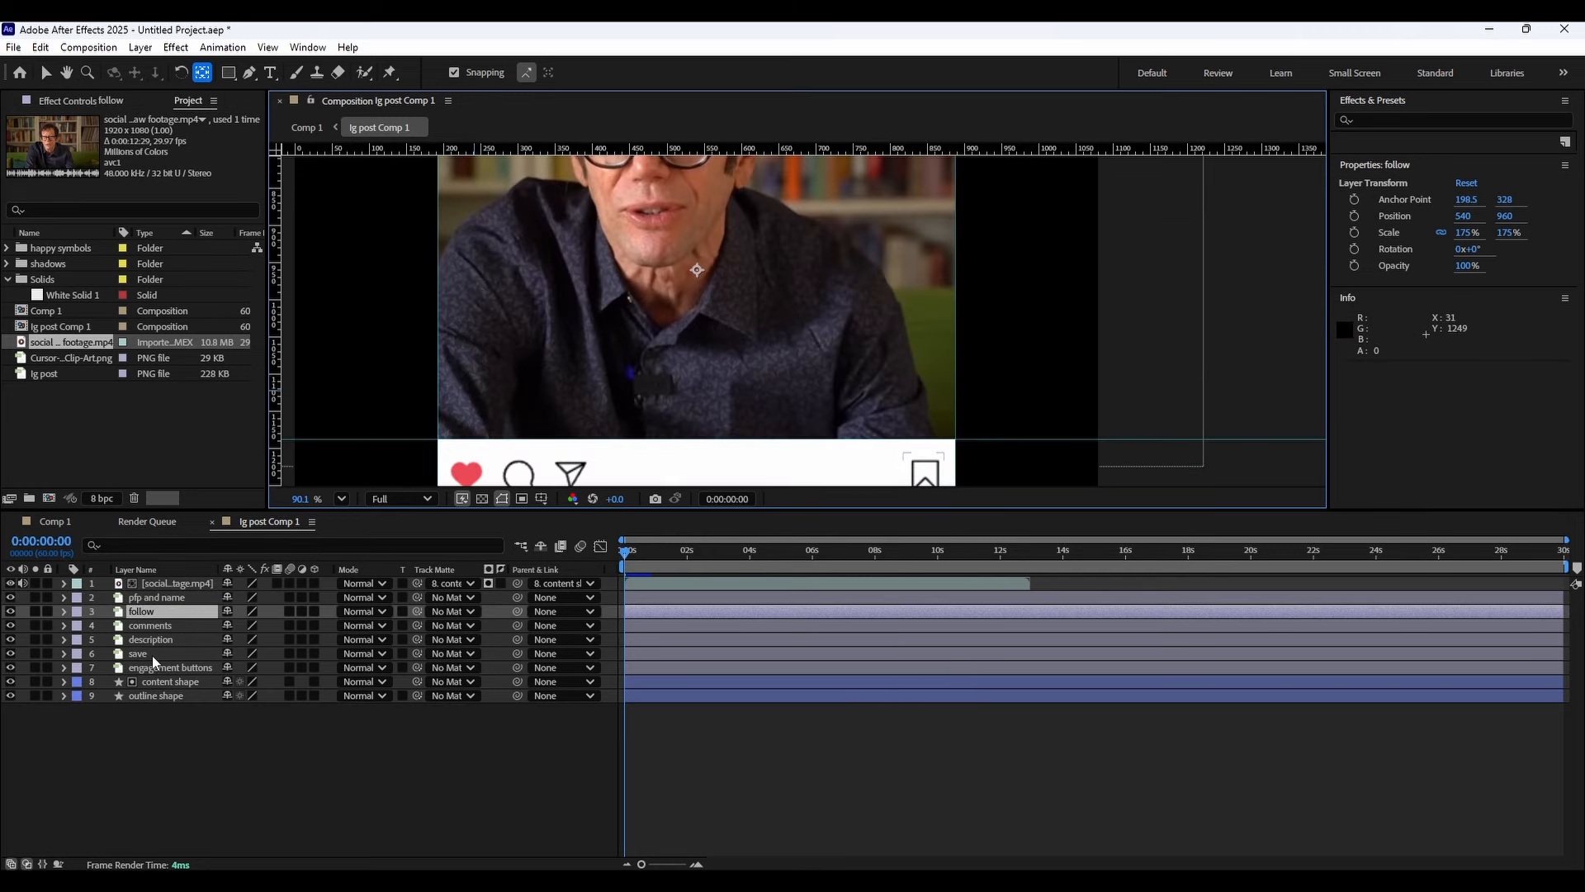
pyautogui.moveTo(151, 662)
pyautogui.mouseDown()
pyautogui.moveTo(161, 619)
pyautogui.moveTo(157, 652)
pyautogui.mouseUp()
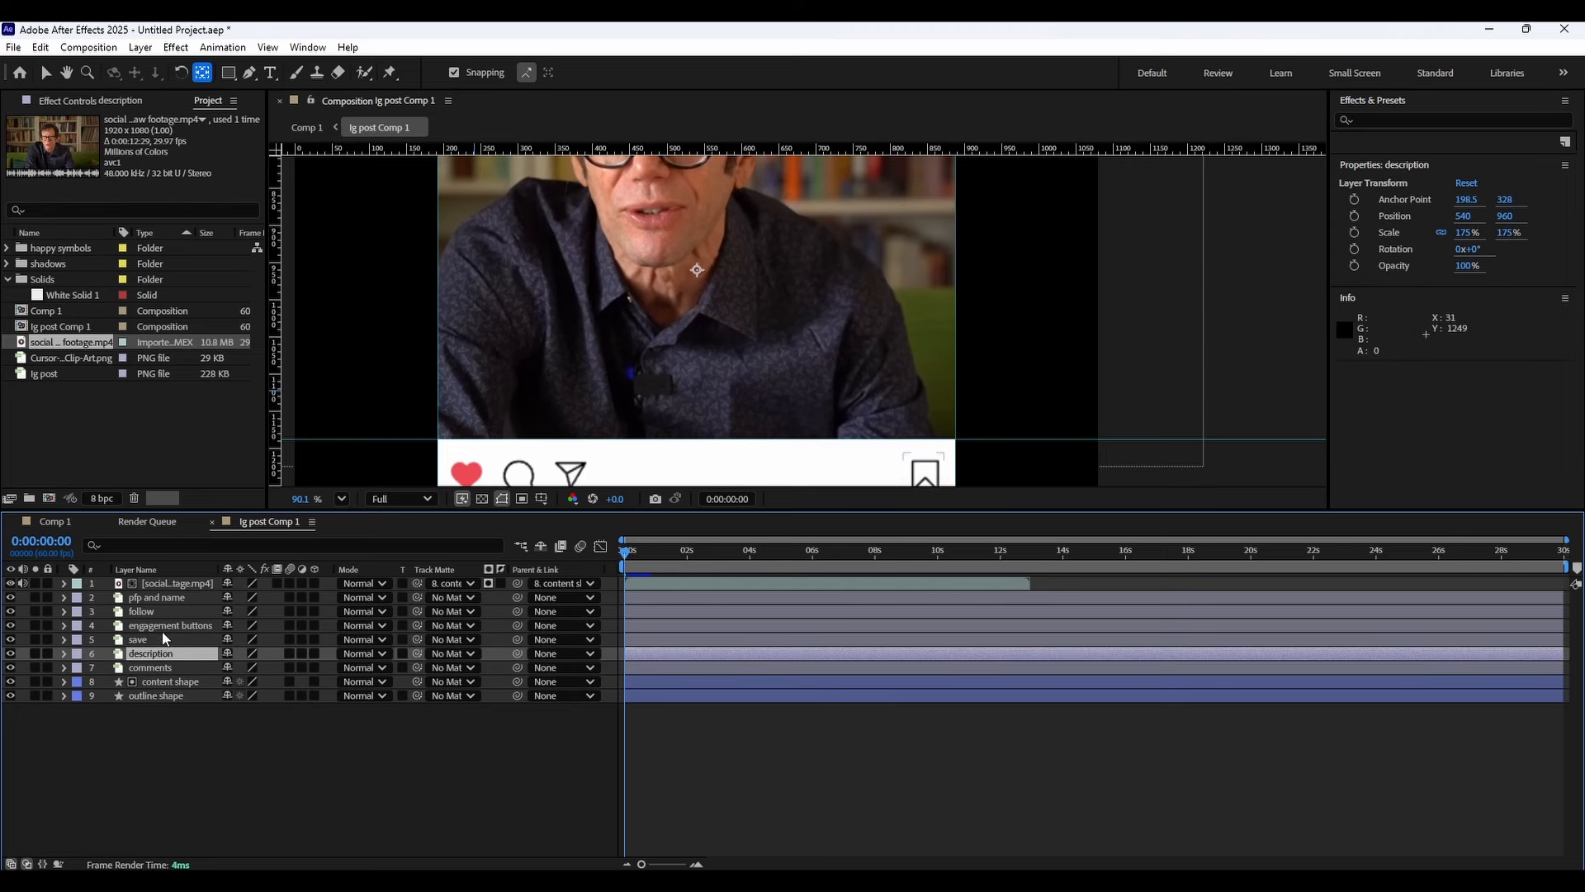
# Move the pfp and name layer's anchor point onto the centre of its masked profile area.
pyautogui.click(161, 609)
pyautogui.click(164, 599)
pyautogui.moveTo(559, 293); pyautogui.dragTo(548, 528)
pyautogui.moveTo(587, 247); pyautogui.dragTo(613, 472)
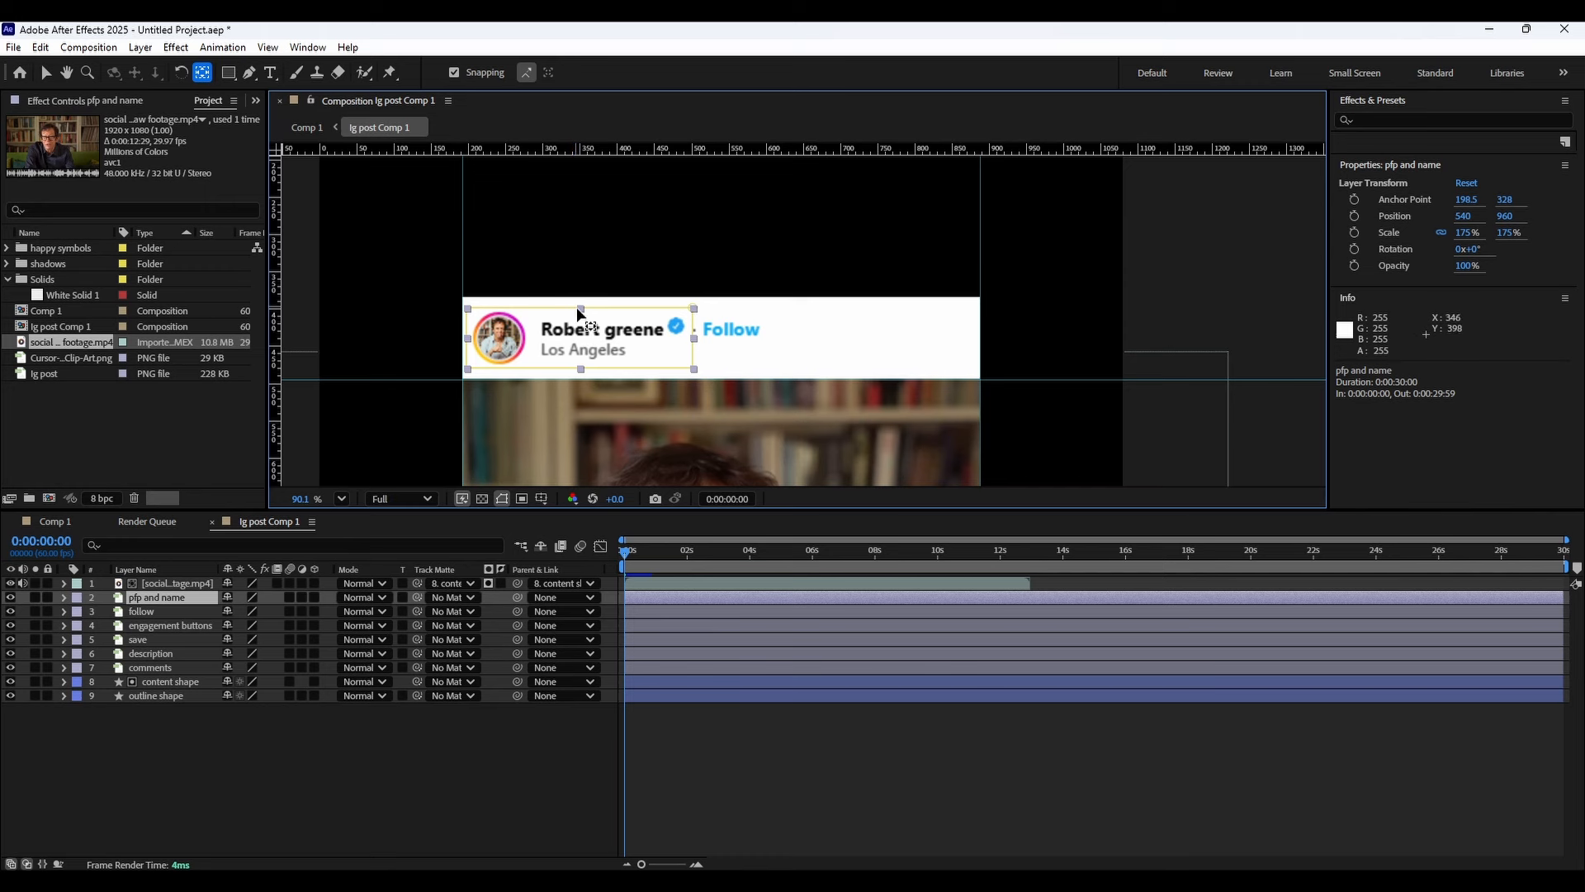
pyautogui.scroll(-4, 585, 349)
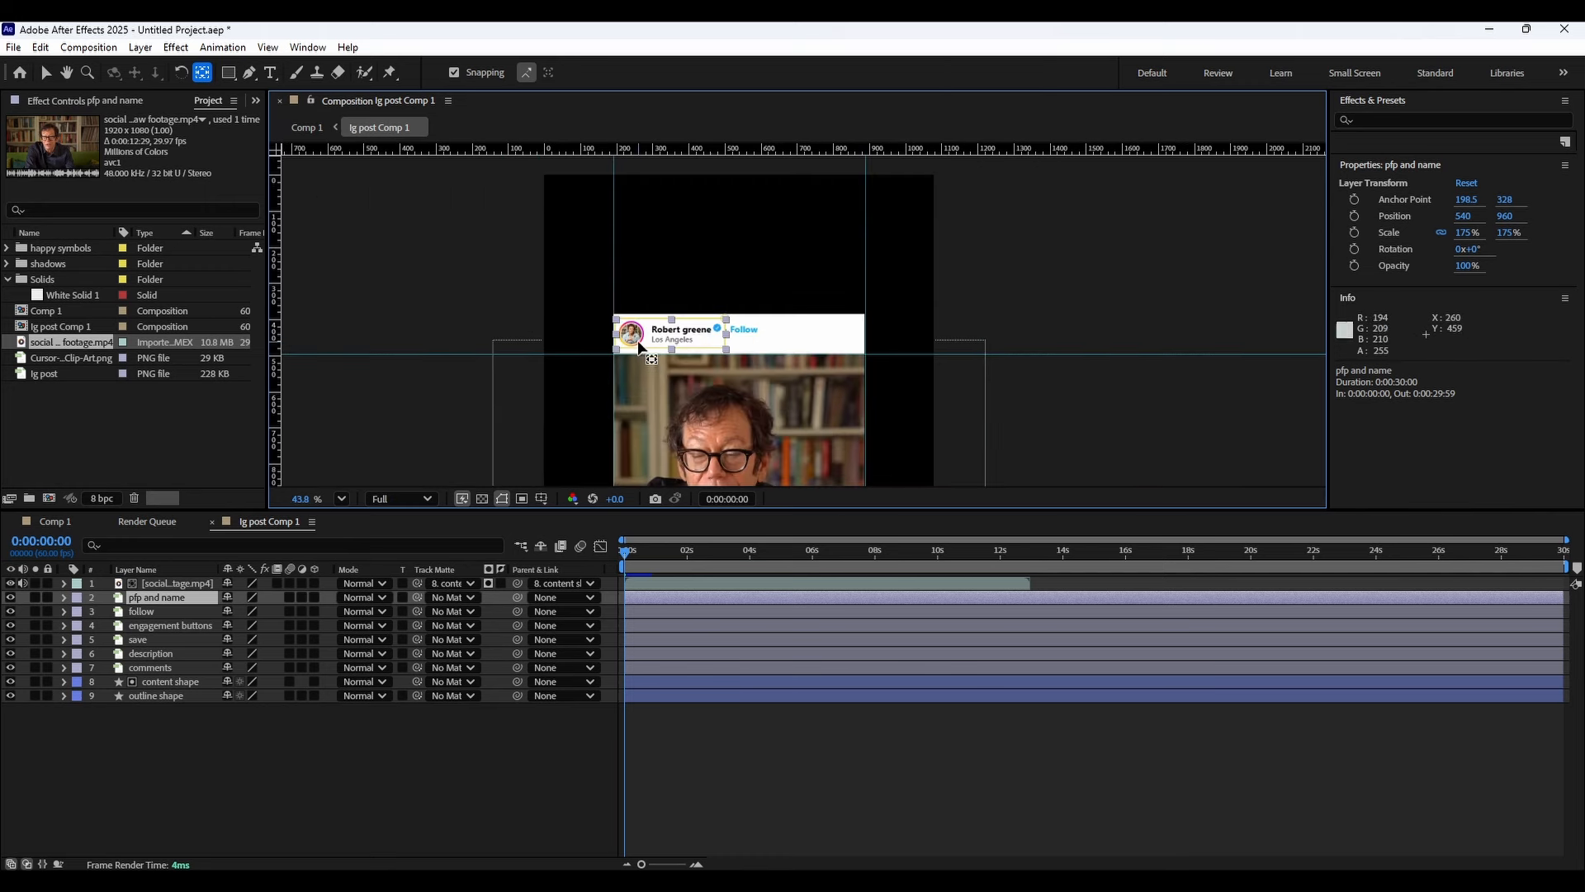
pyautogui.moveTo(713, 423); pyautogui.dragTo(702, 413)
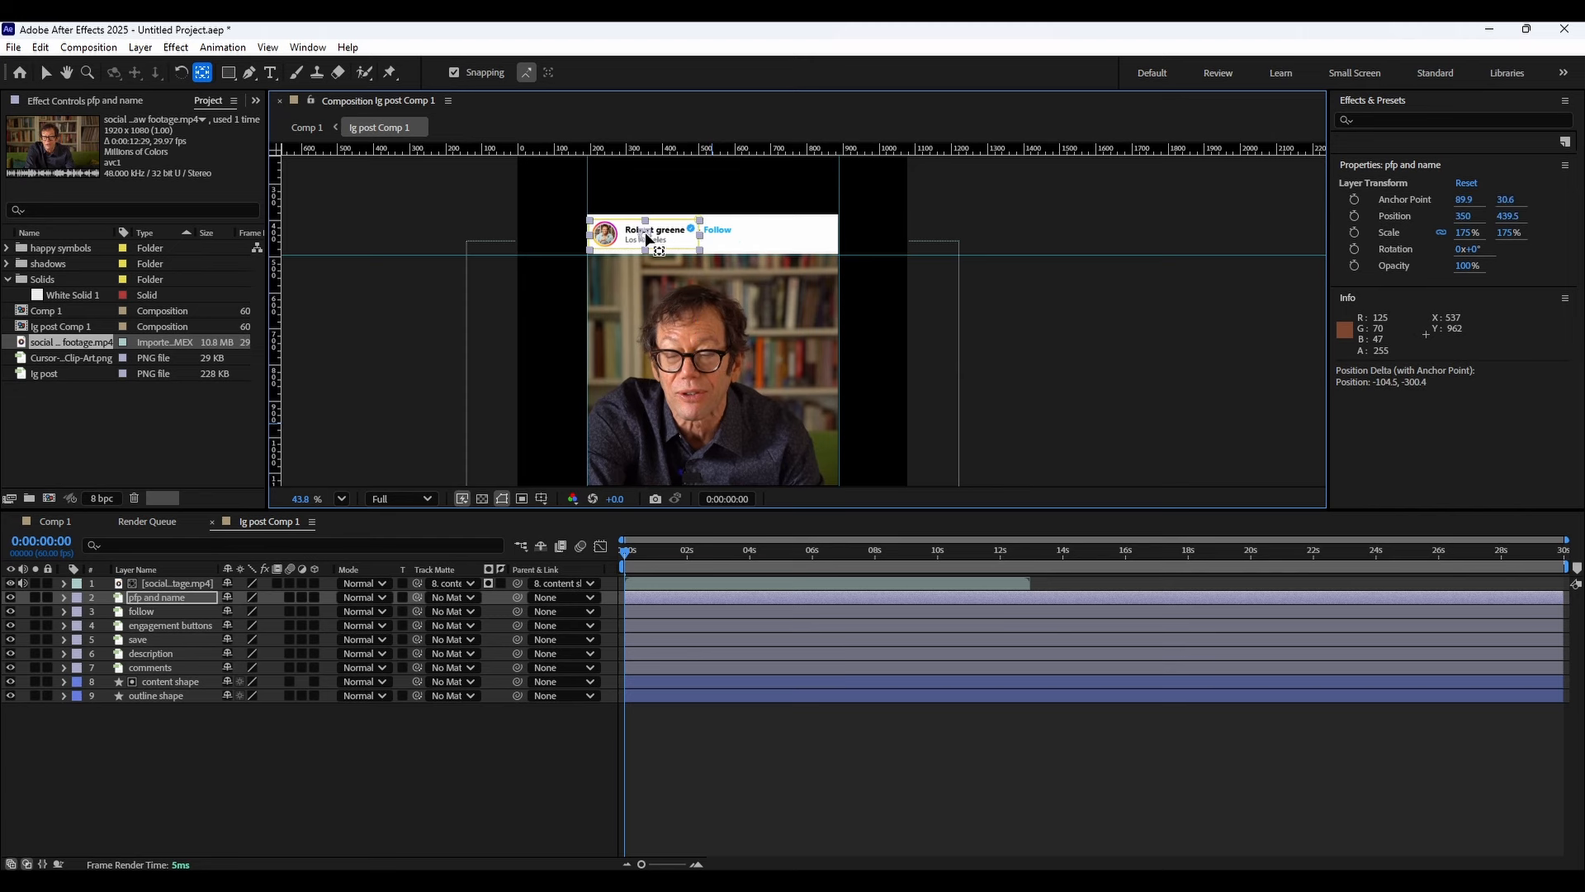
# Centre the follow layer's anchor point on the Follow button.
pyautogui.click(172, 611)
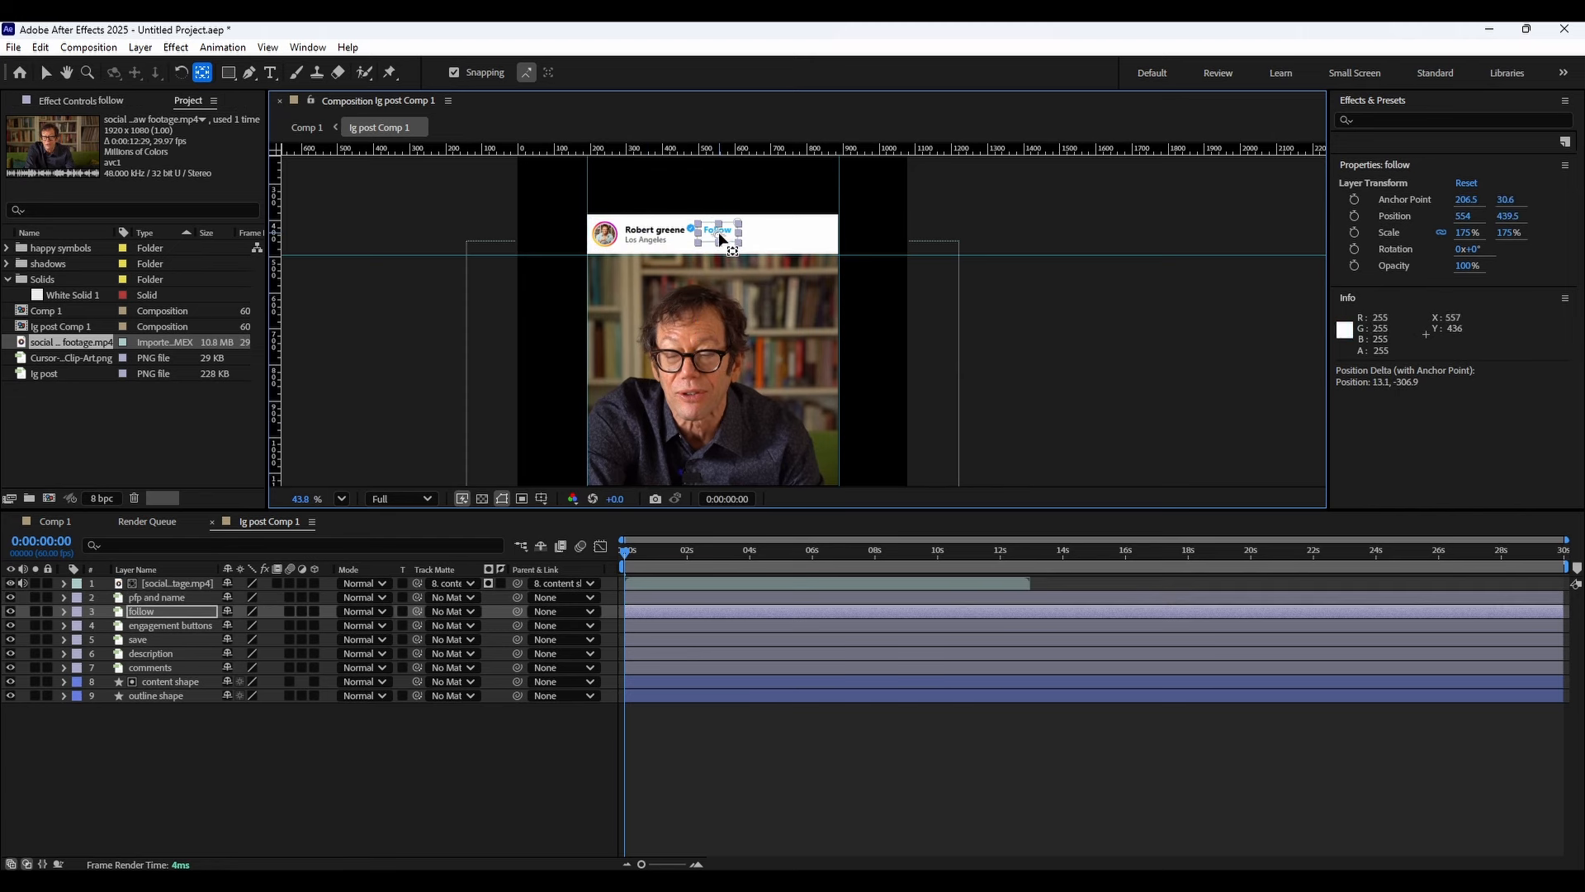
pyautogui.scroll(5, 720, 234)
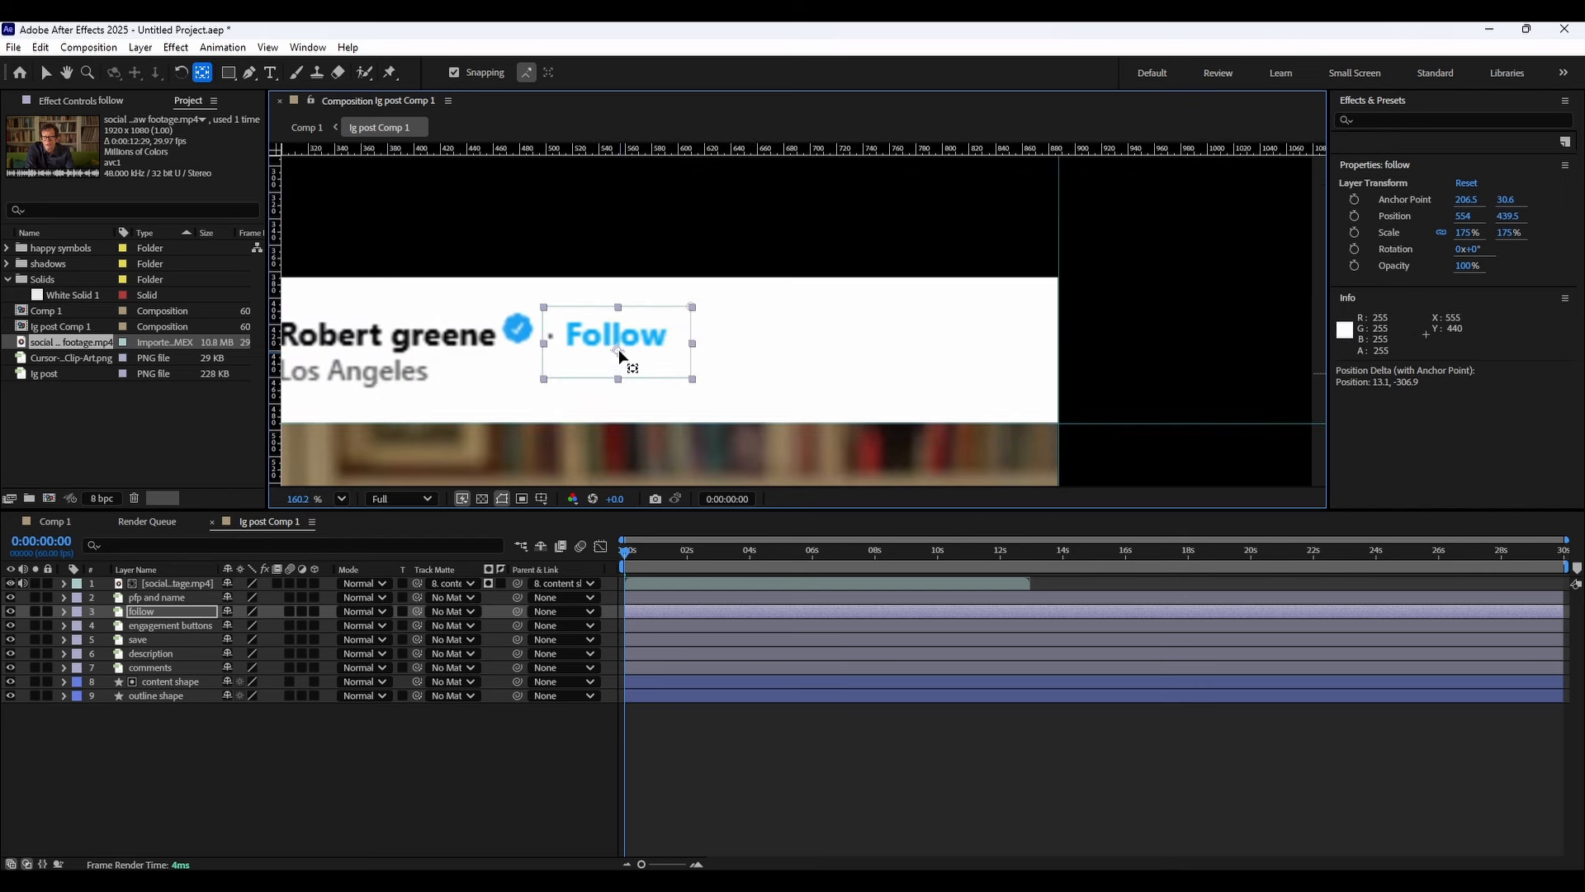
pyautogui.moveTo(612, 339); pyautogui.dragTo(609, 334)
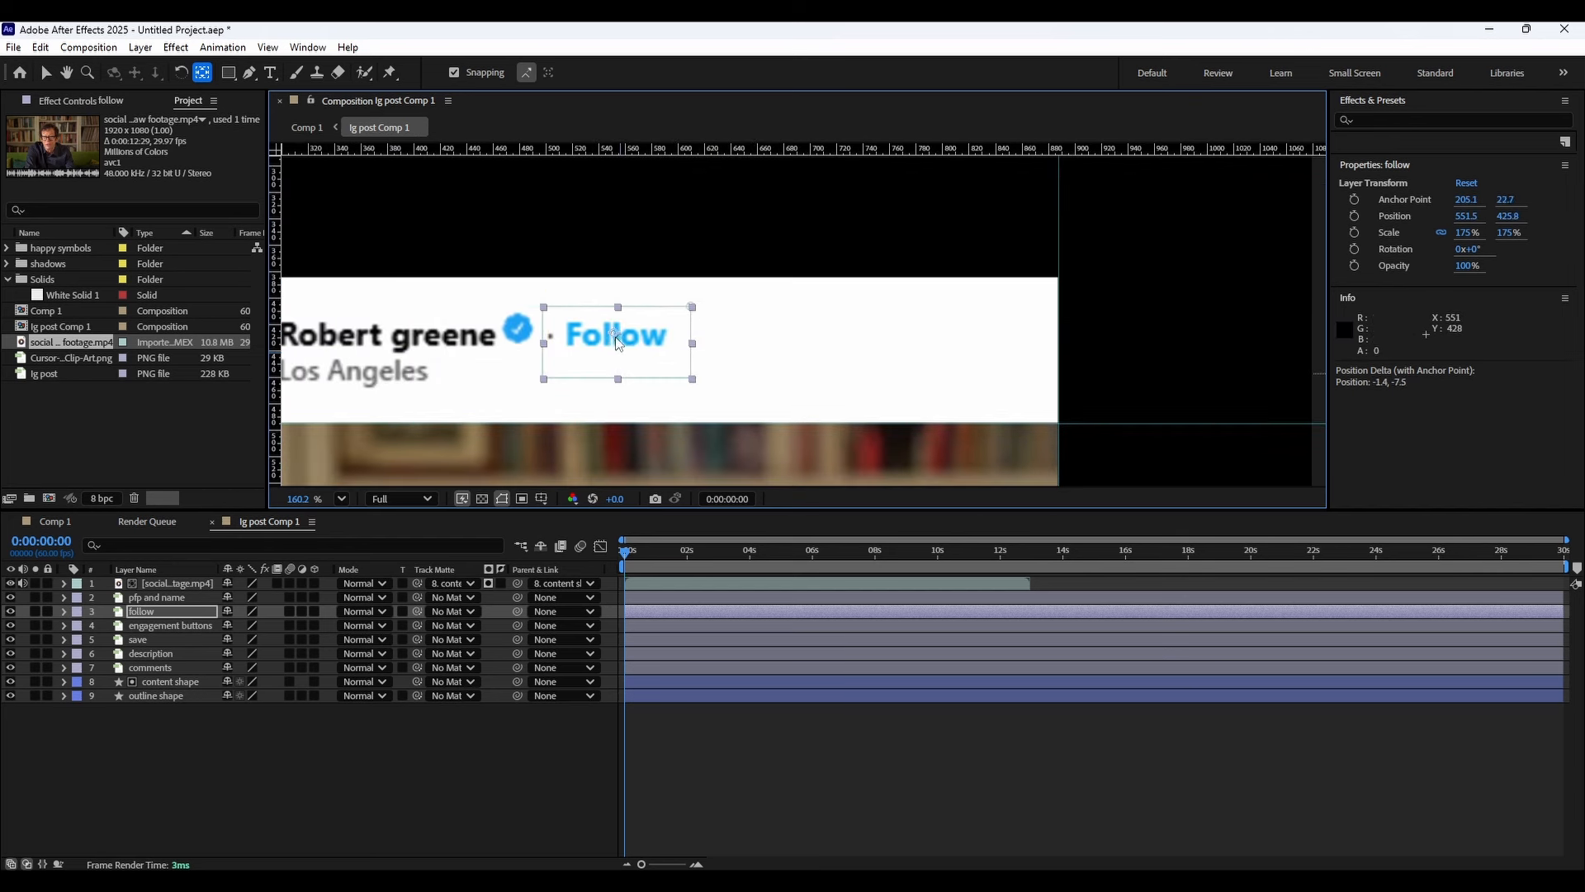
# Fine-tune the pfp and name layer's anchor point within its masked area.
pyautogui.hscroll(-3, 608, 364)
pyautogui.click(608, 364)
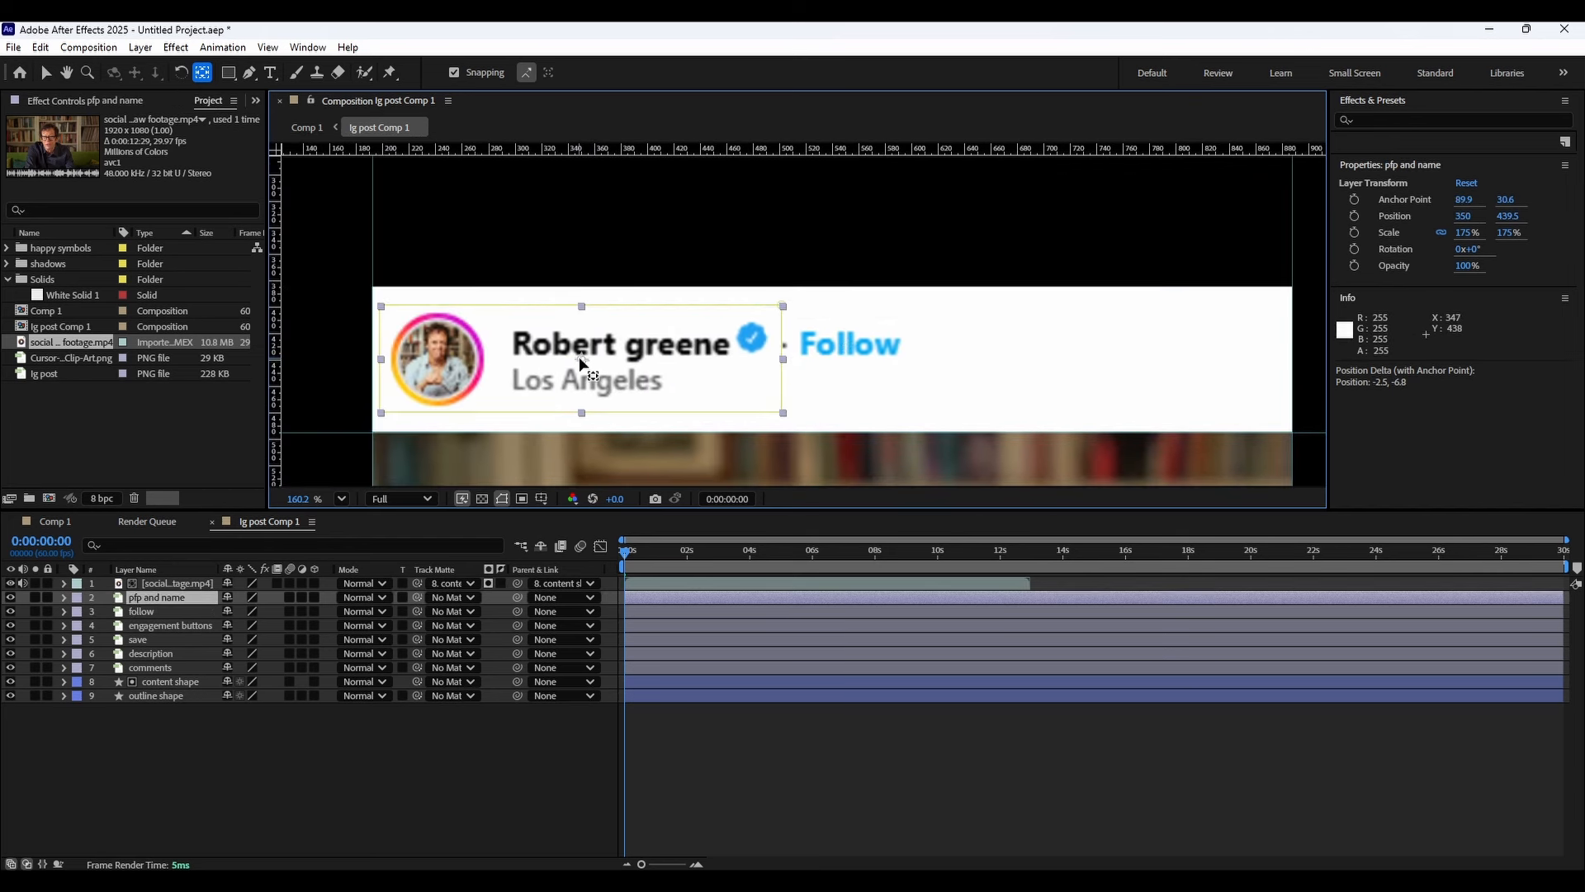
pyautogui.moveTo(579, 359); pyautogui.dragTo(578, 358)
pyautogui.scroll(-3, 469, 331)
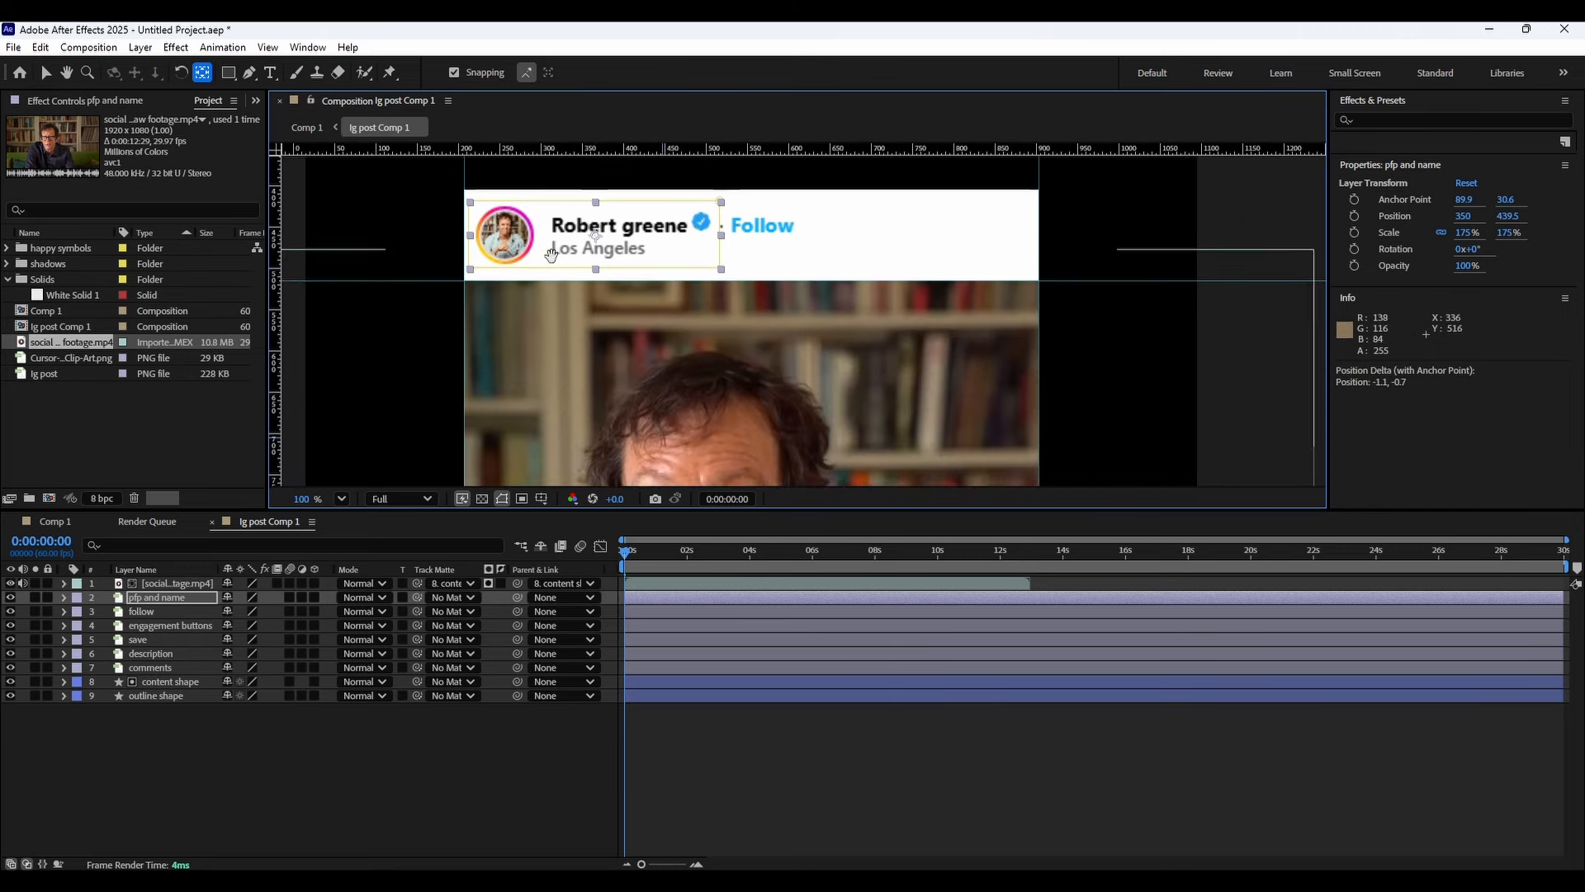
# Centre the engagement buttons layer's anchor point on the like, comment and share icons.
pyautogui.click(175, 582)
pyautogui.scroll(-5, 610, 434)
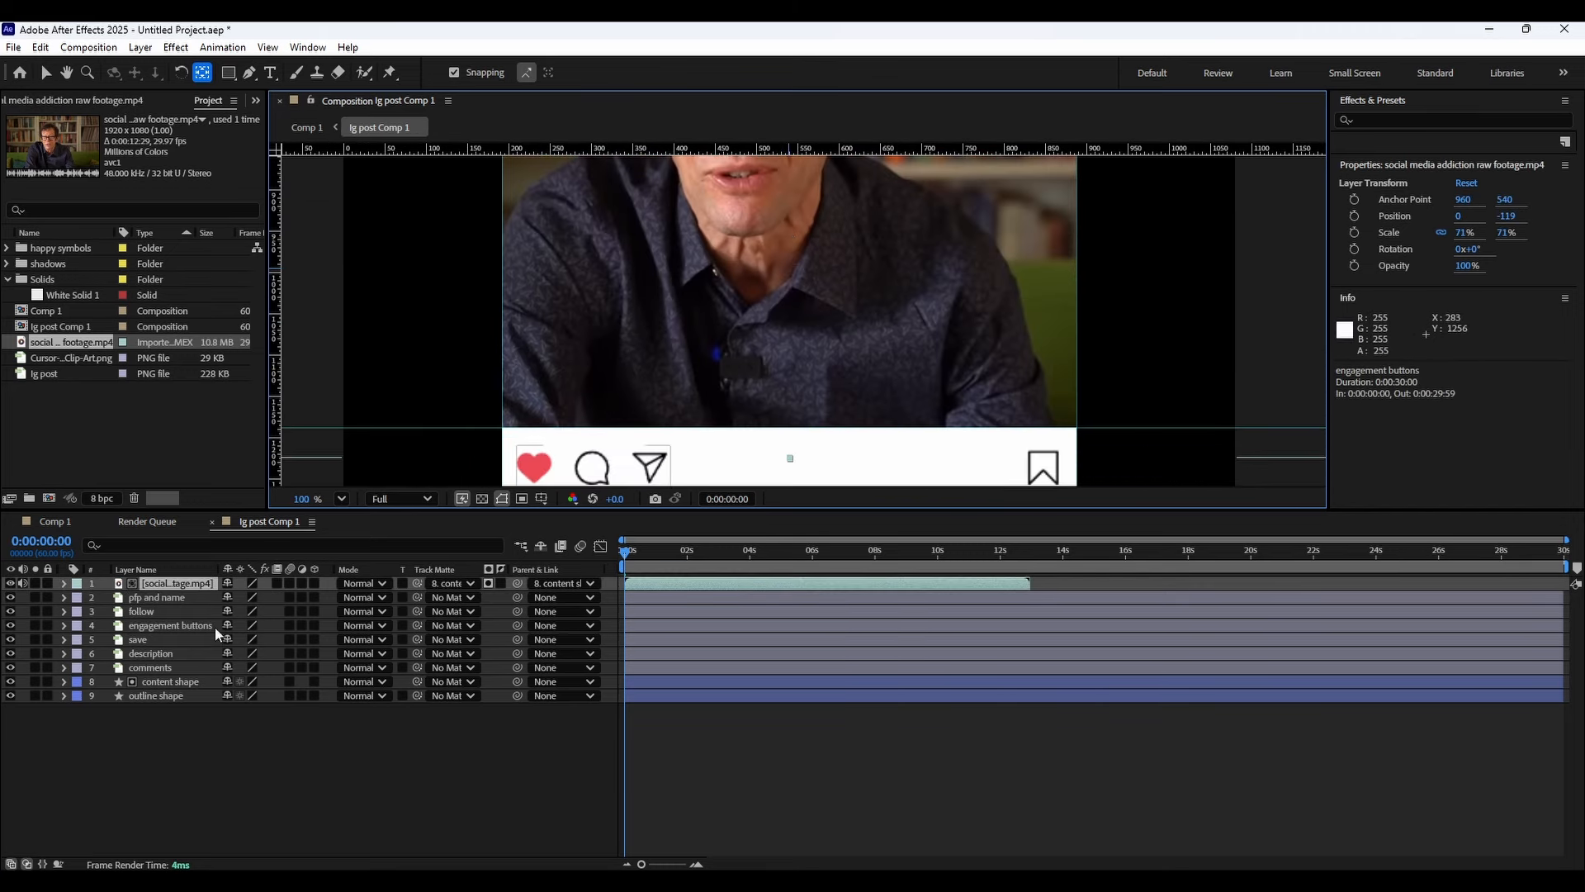
pyautogui.click(181, 614)
pyautogui.click(177, 626)
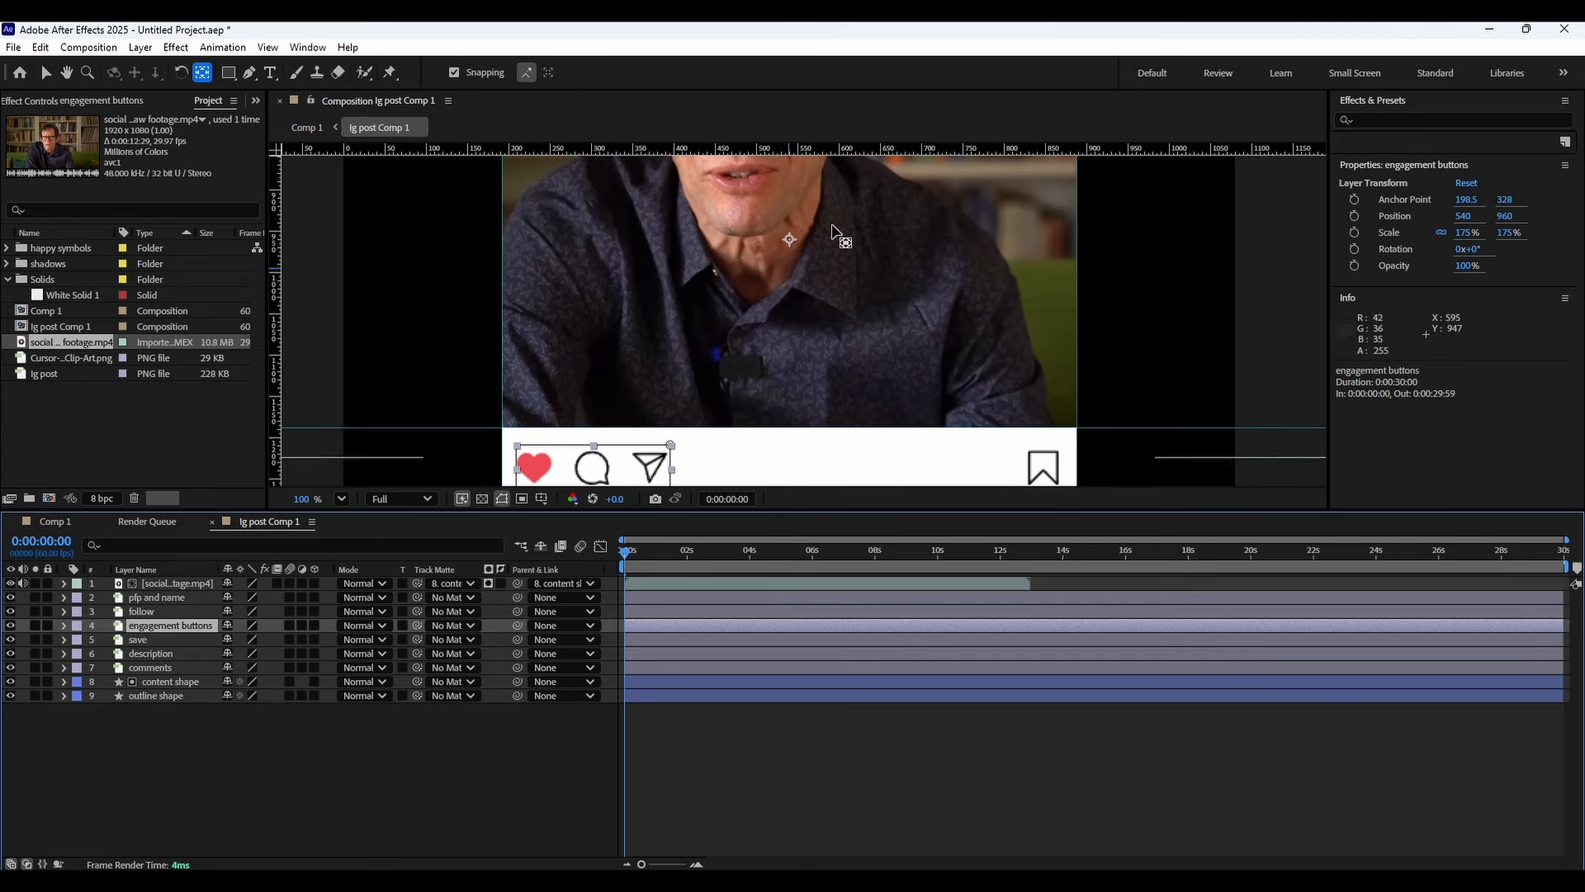
pyautogui.moveTo(582, 489); pyautogui.dragTo(652, 303)
pyautogui.scroll(2, 643, 334)
pyautogui.moveTo(1221, 262); pyautogui.dragTo(459, 332)
pyautogui.click(157, 641)
pyautogui.scroll(-3, 658, 355)
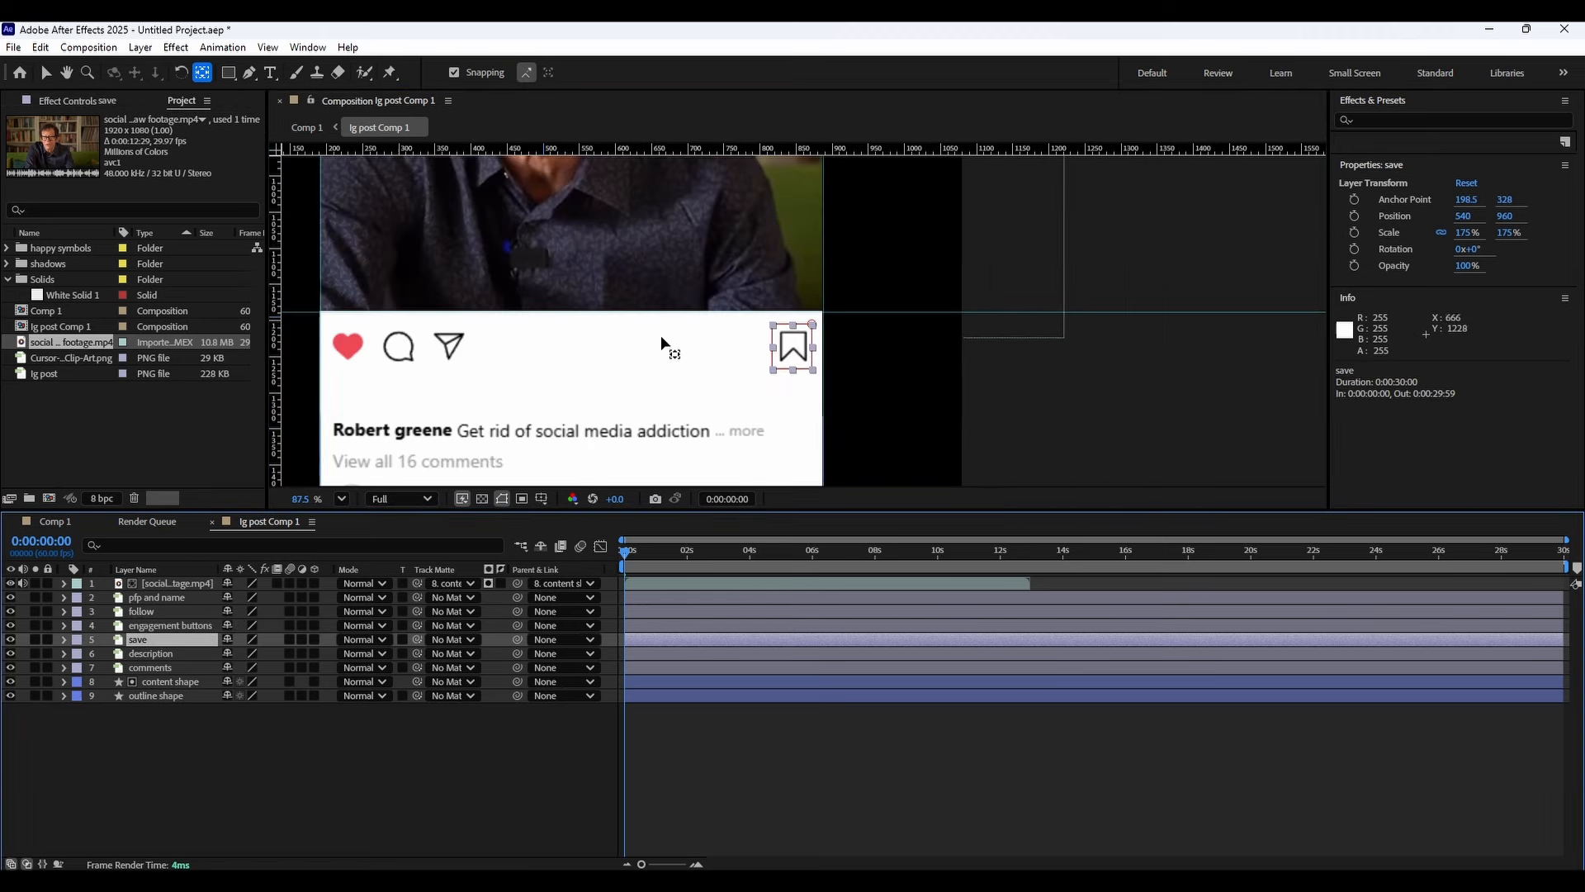
pyautogui.scroll(-1, 588, 296)
pyautogui.click(586, 275)
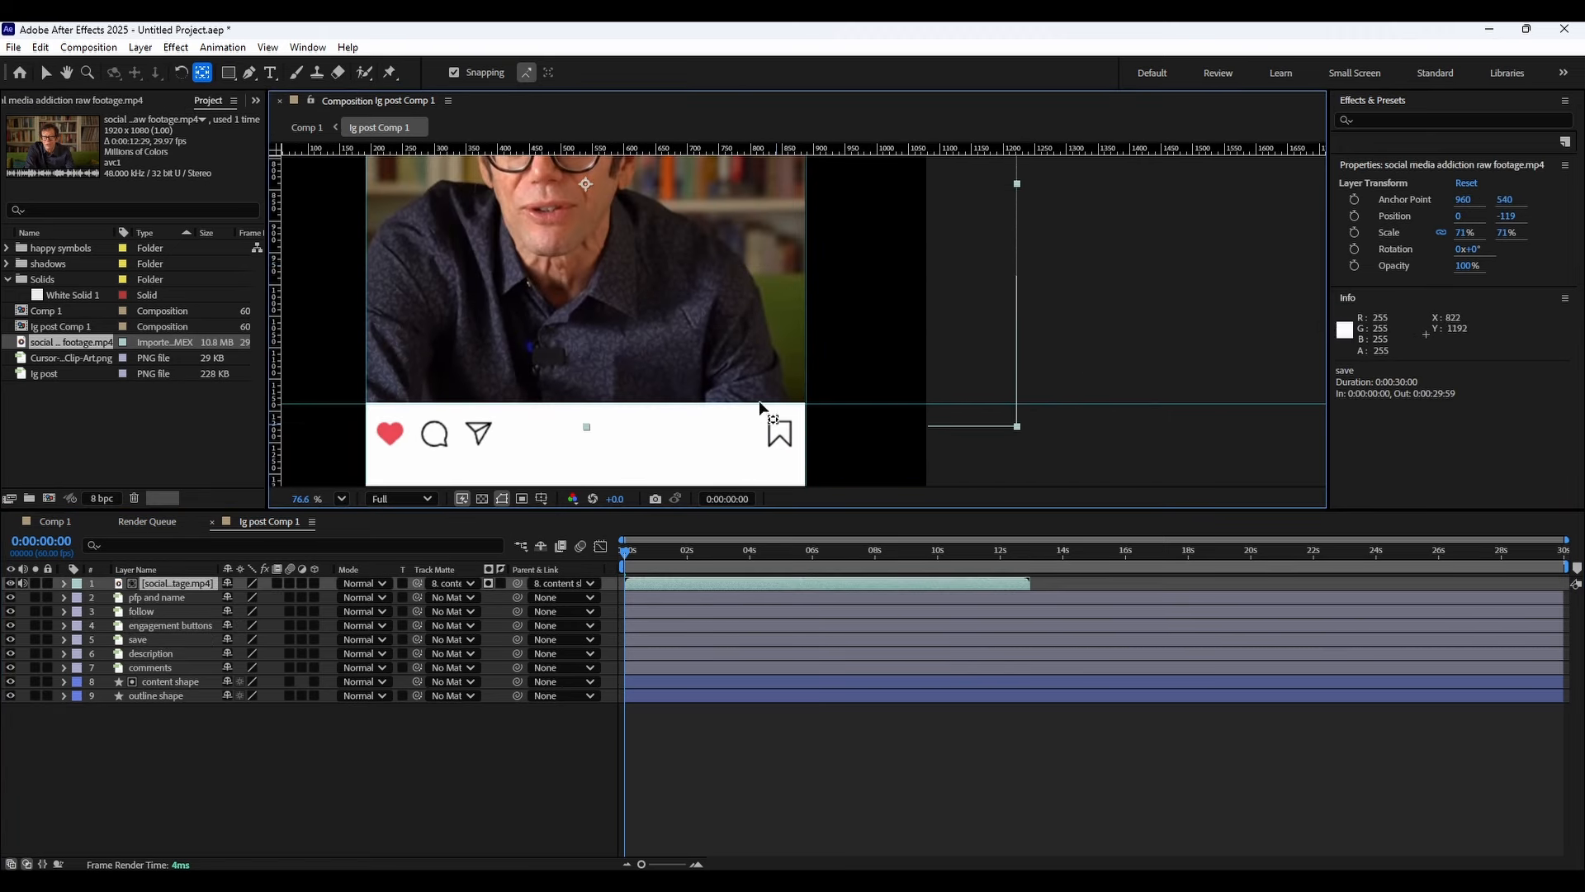
pyautogui.moveTo(587, 185); pyautogui.dragTo(781, 429)
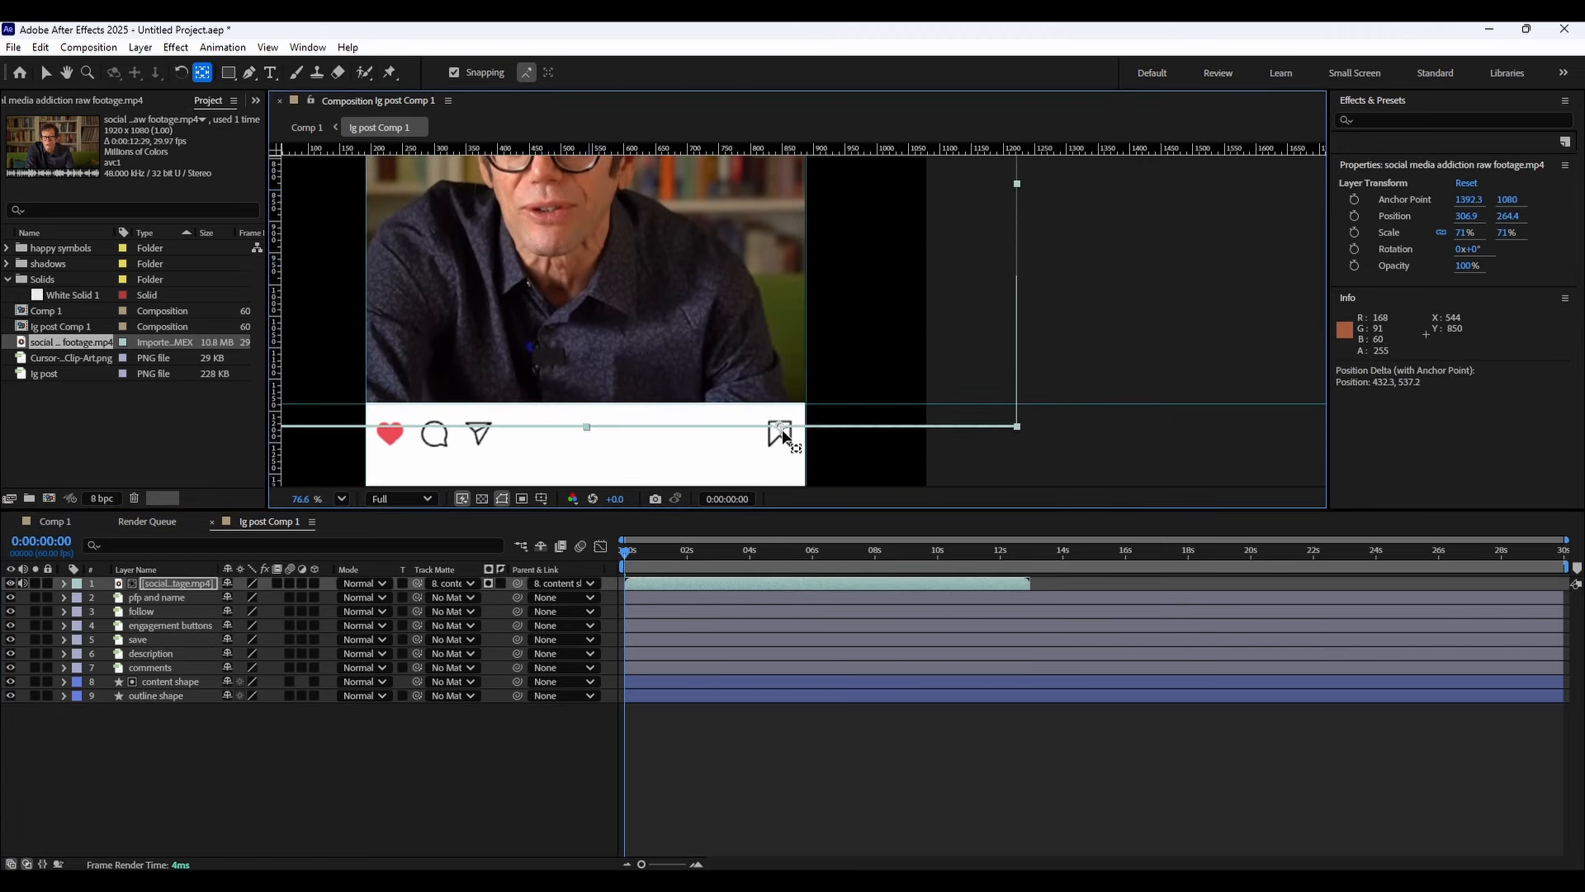
pyautogui.hotkey('ctrl', 'z')
# Centre the save layer's anchor point on the bookmark icon.
pyautogui.click(160, 641)
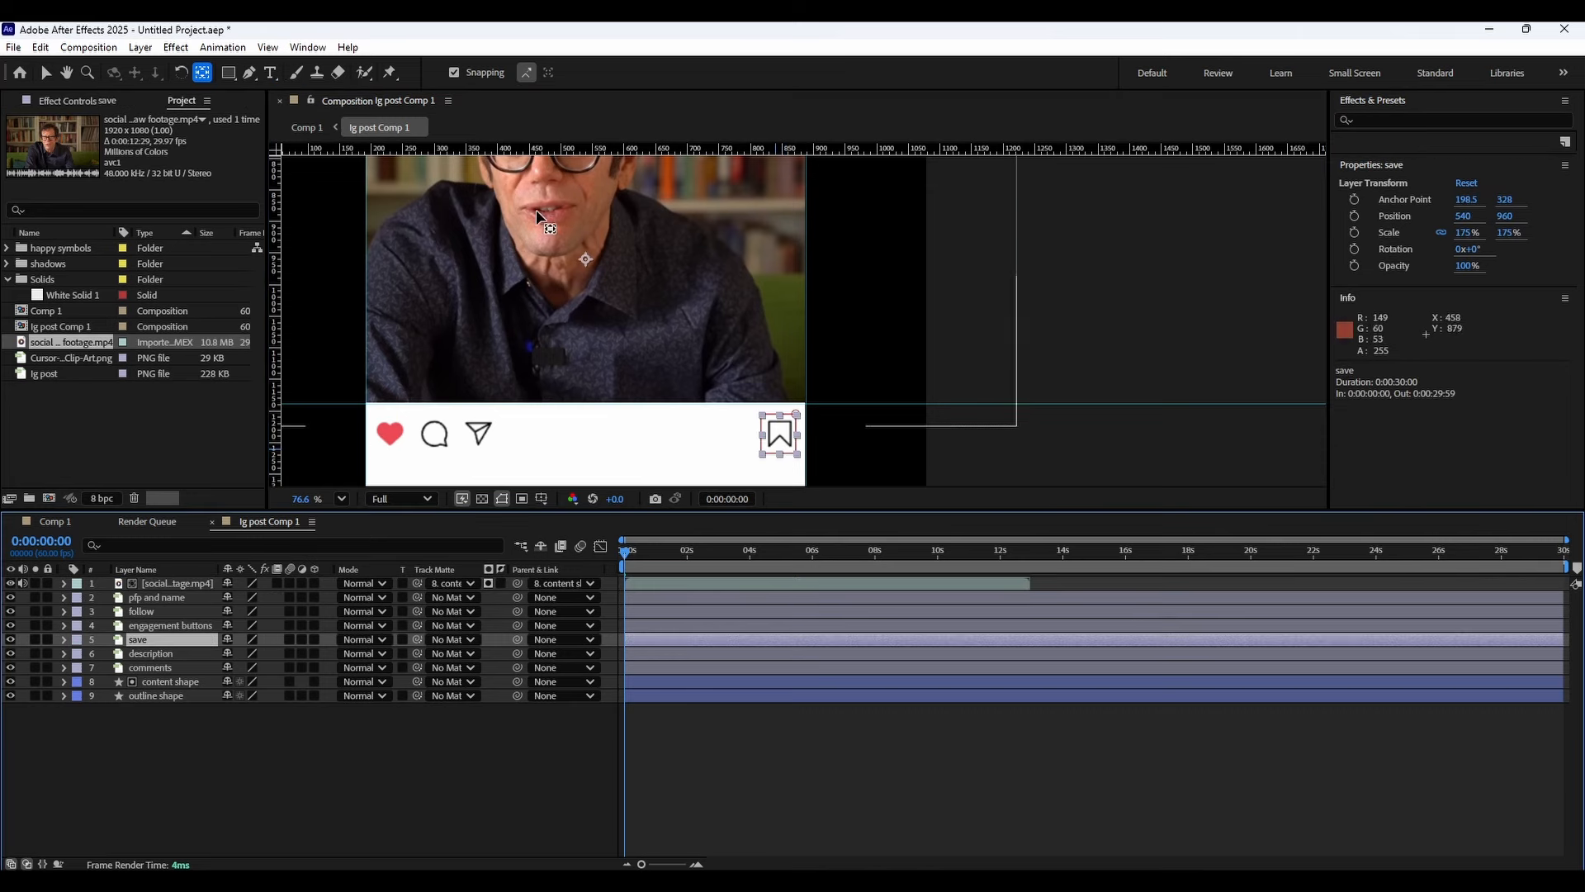
pyautogui.moveTo(588, 261); pyautogui.dragTo(733, 113)
pyautogui.scroll(4, 782, 445)
pyautogui.scroll(-2, 611, 306)
pyautogui.moveTo(621, 335); pyautogui.dragTo(949, 323)
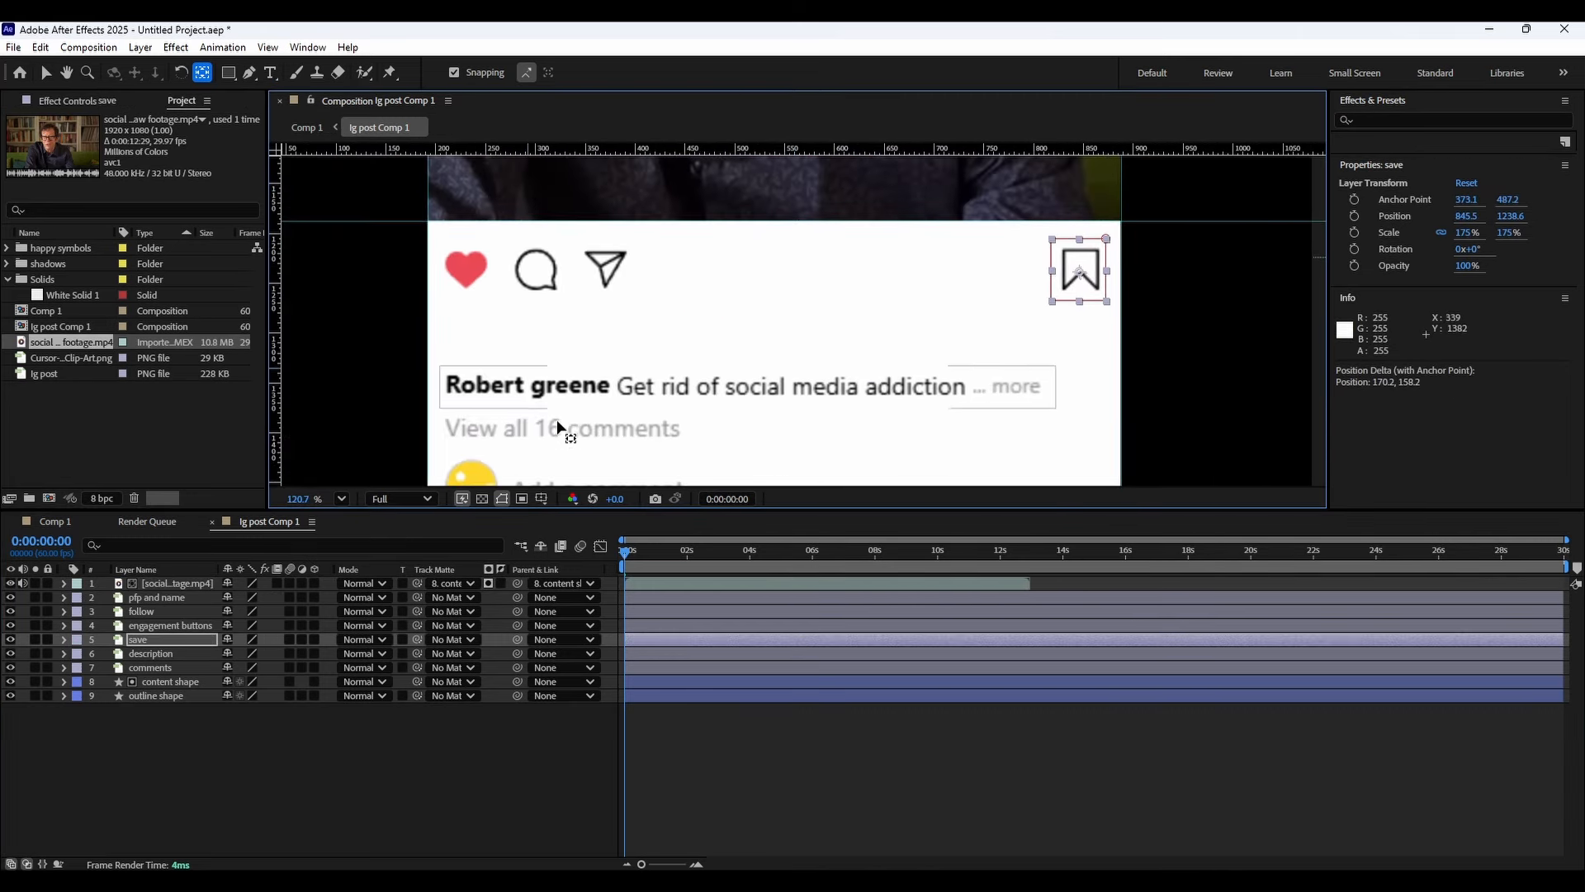
# Centre the description layer's anchor point on the caption text.
pyautogui.click(161, 654)
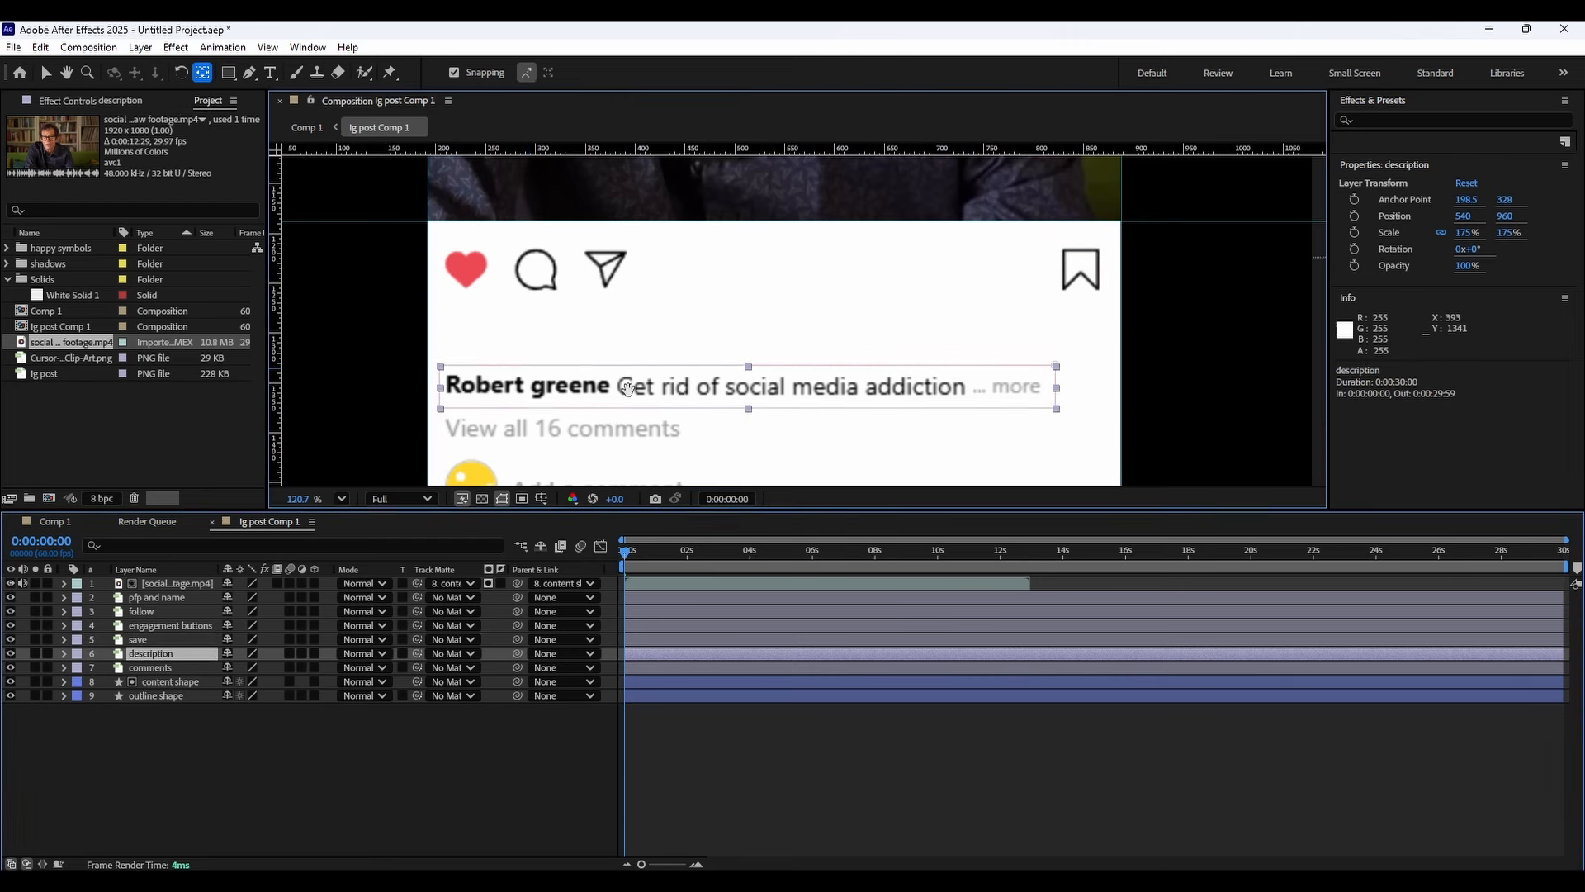
pyautogui.moveTo(620, 383); pyautogui.dragTo(603, 544)
pyautogui.moveTo(672, 311); pyautogui.dragTo(667, 331)
pyautogui.moveTo(748, 175); pyautogui.dragTo(661, 445)
# Centre the comments layer's anchor point on the comments and add-a-comment area.
pyautogui.click(154, 669)
pyautogui.moveTo(709, 216); pyautogui.dragTo(703, 338)
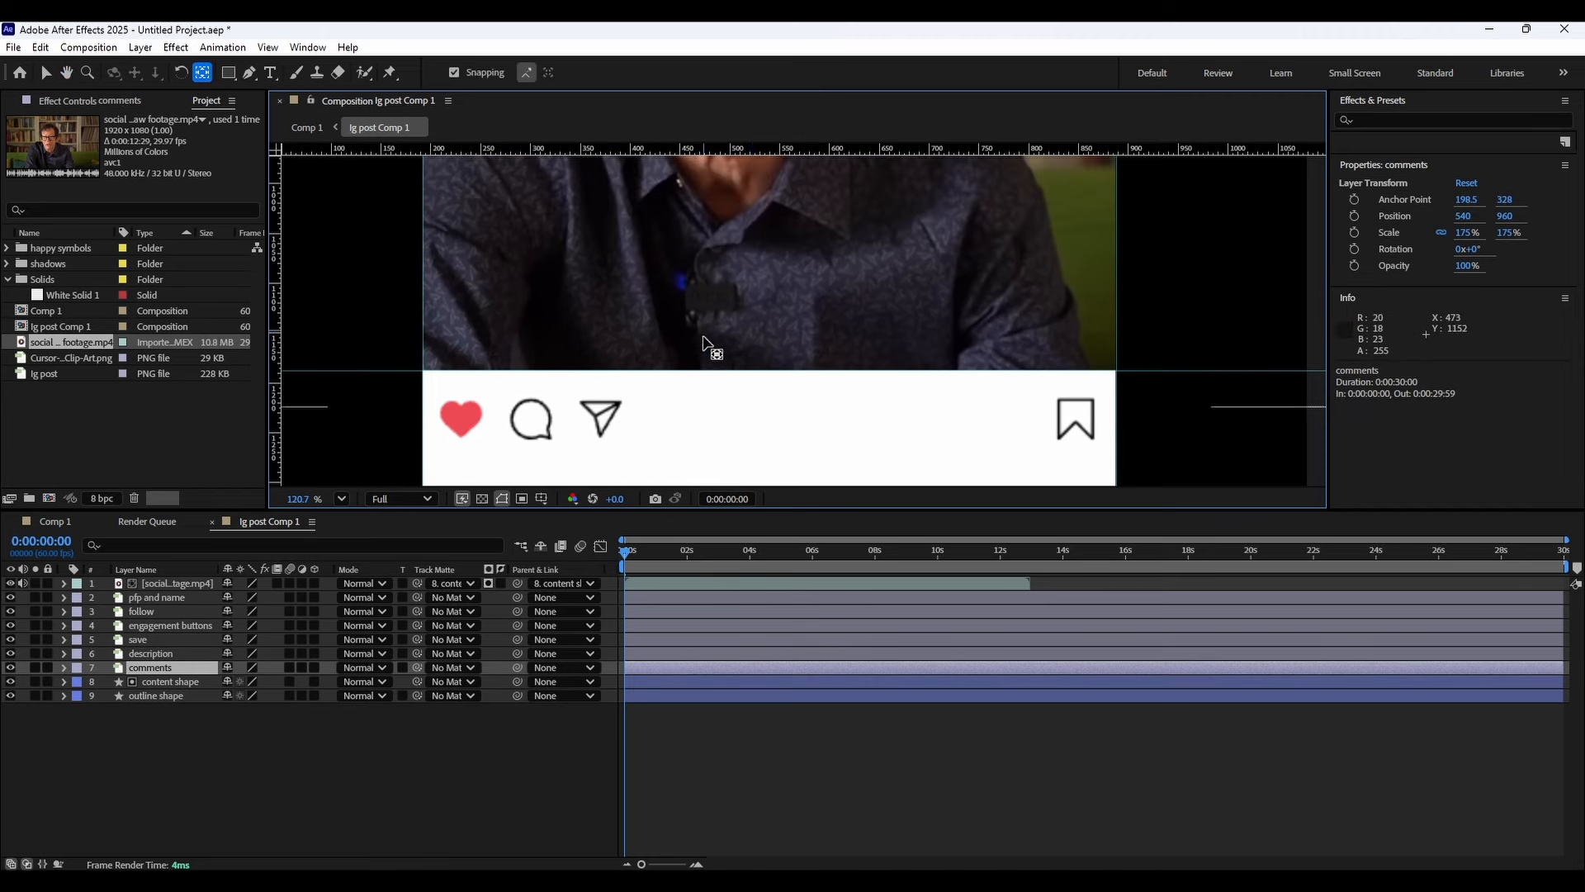
pyautogui.moveTo(765, 162); pyautogui.dragTo(663, 390)
pyautogui.moveTo(662, 390)
pyautogui.mouseDown()
pyautogui.moveTo(731, 247)
pyautogui.moveTo(693, 393)
pyautogui.mouseUp()
pyautogui.moveTo(694, 394); pyautogui.dragTo(730, 406)
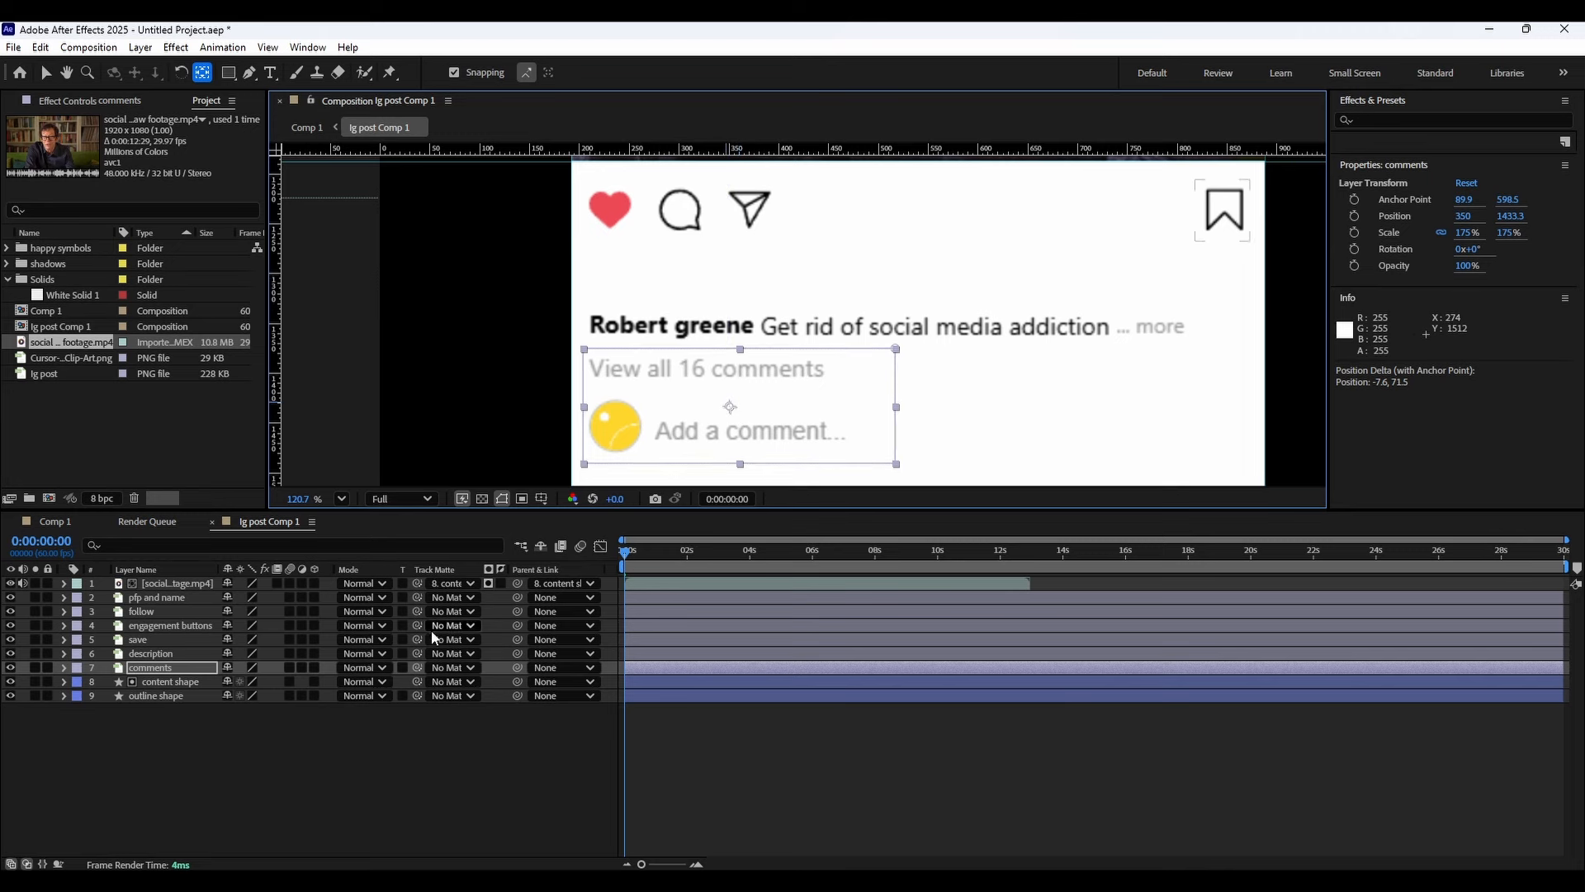
# Set the outline shape's rectangle path roundness to 30.
pyautogui.moveTo(621, 540); pyautogui.dragTo(882, 540)
pyautogui.moveTo(680, 551); pyautogui.dragTo(584, 553)
pyautogui.scroll(-2, 771, 353)
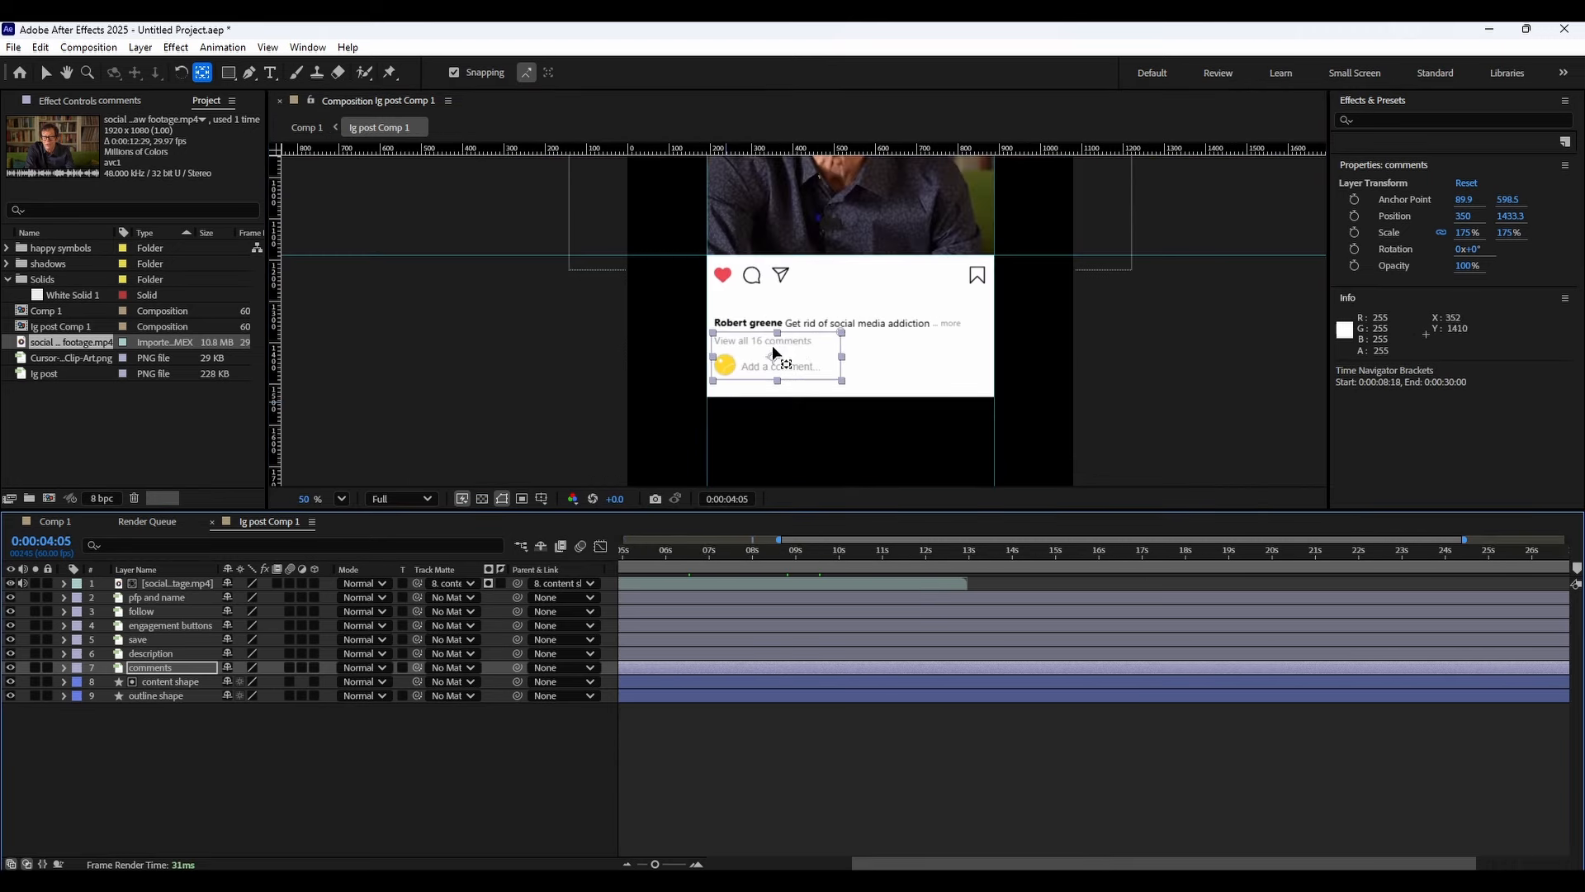
pyautogui.scroll(-1, 773, 346)
pyautogui.moveTo(835, 297); pyautogui.dragTo(759, 419)
pyautogui.scroll(2, 762, 356)
pyautogui.scroll(-2, 784, 324)
pyautogui.scroll(2, 770, 325)
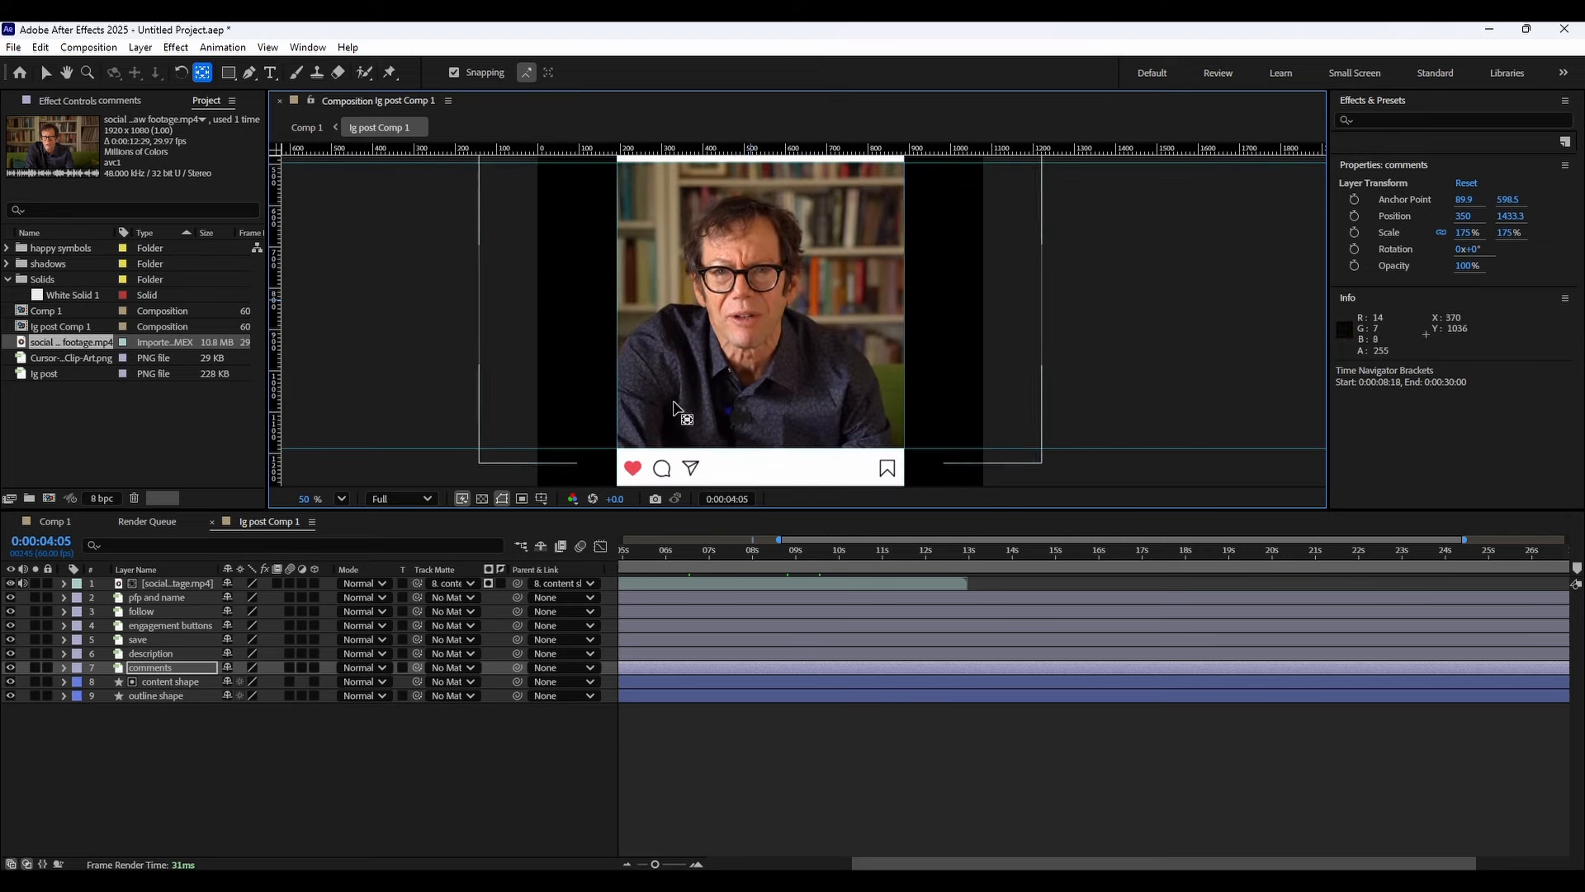
pyautogui.click(190, 695)
pyautogui.click(63, 696)
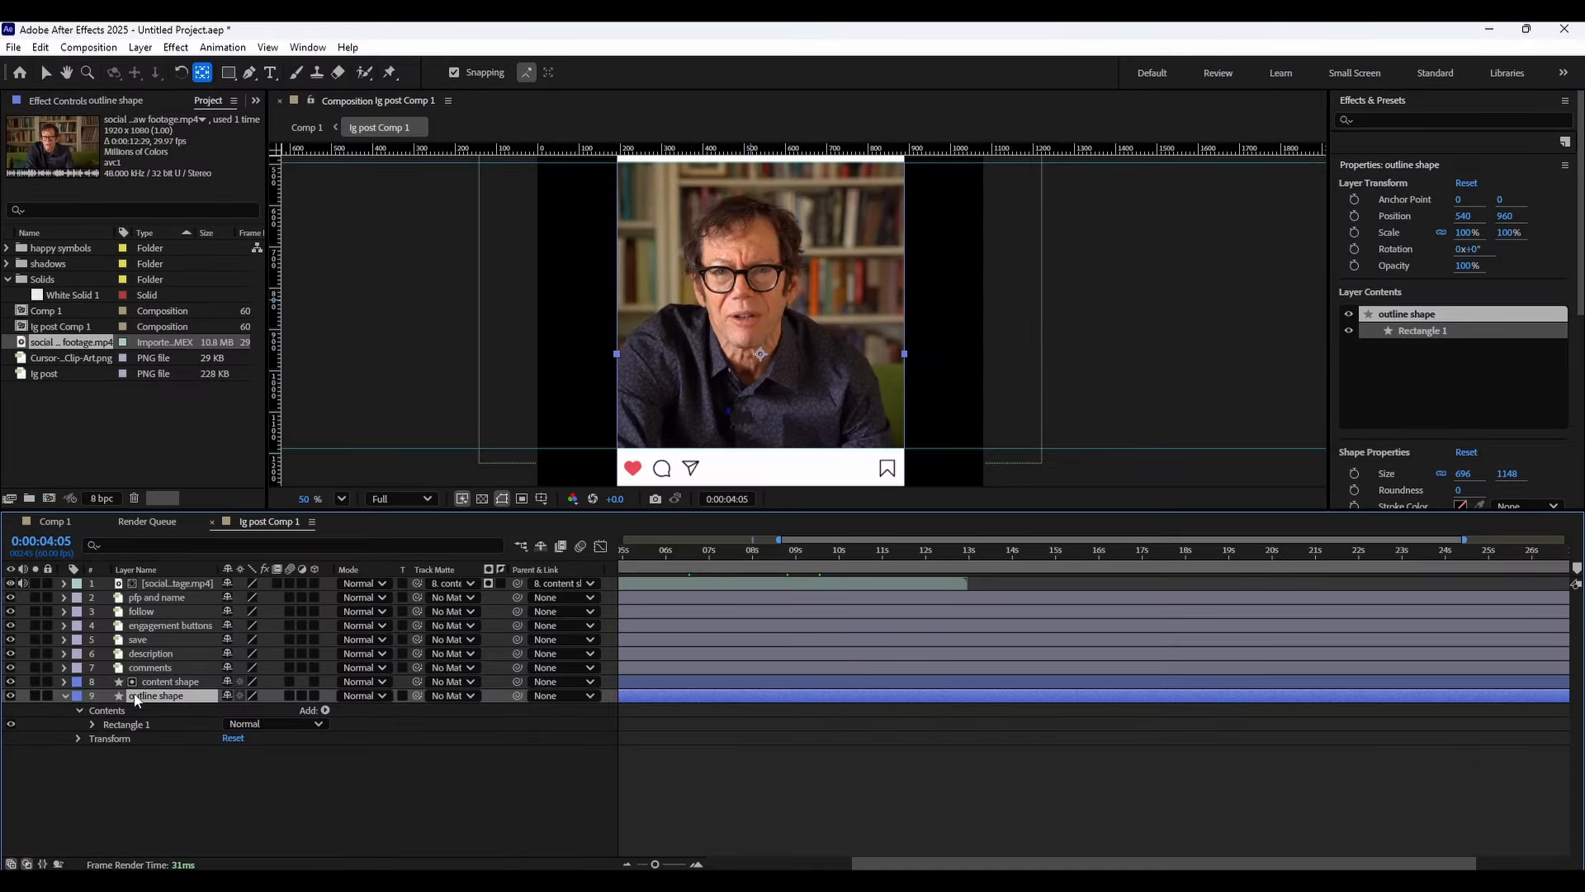
pyautogui.click(92, 724)
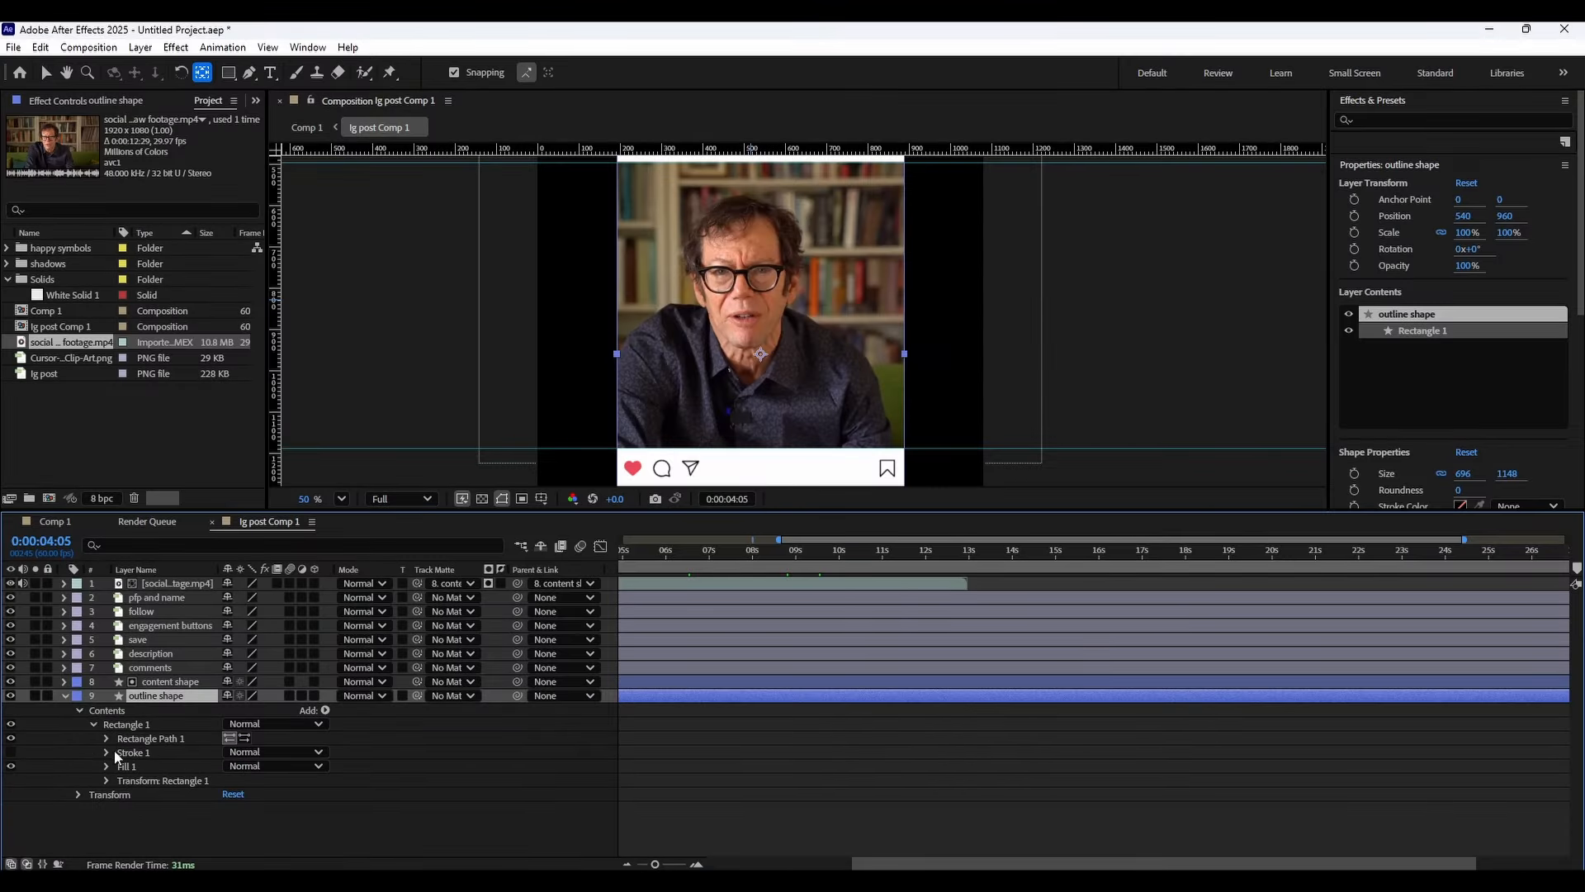
pyautogui.click(107, 738)
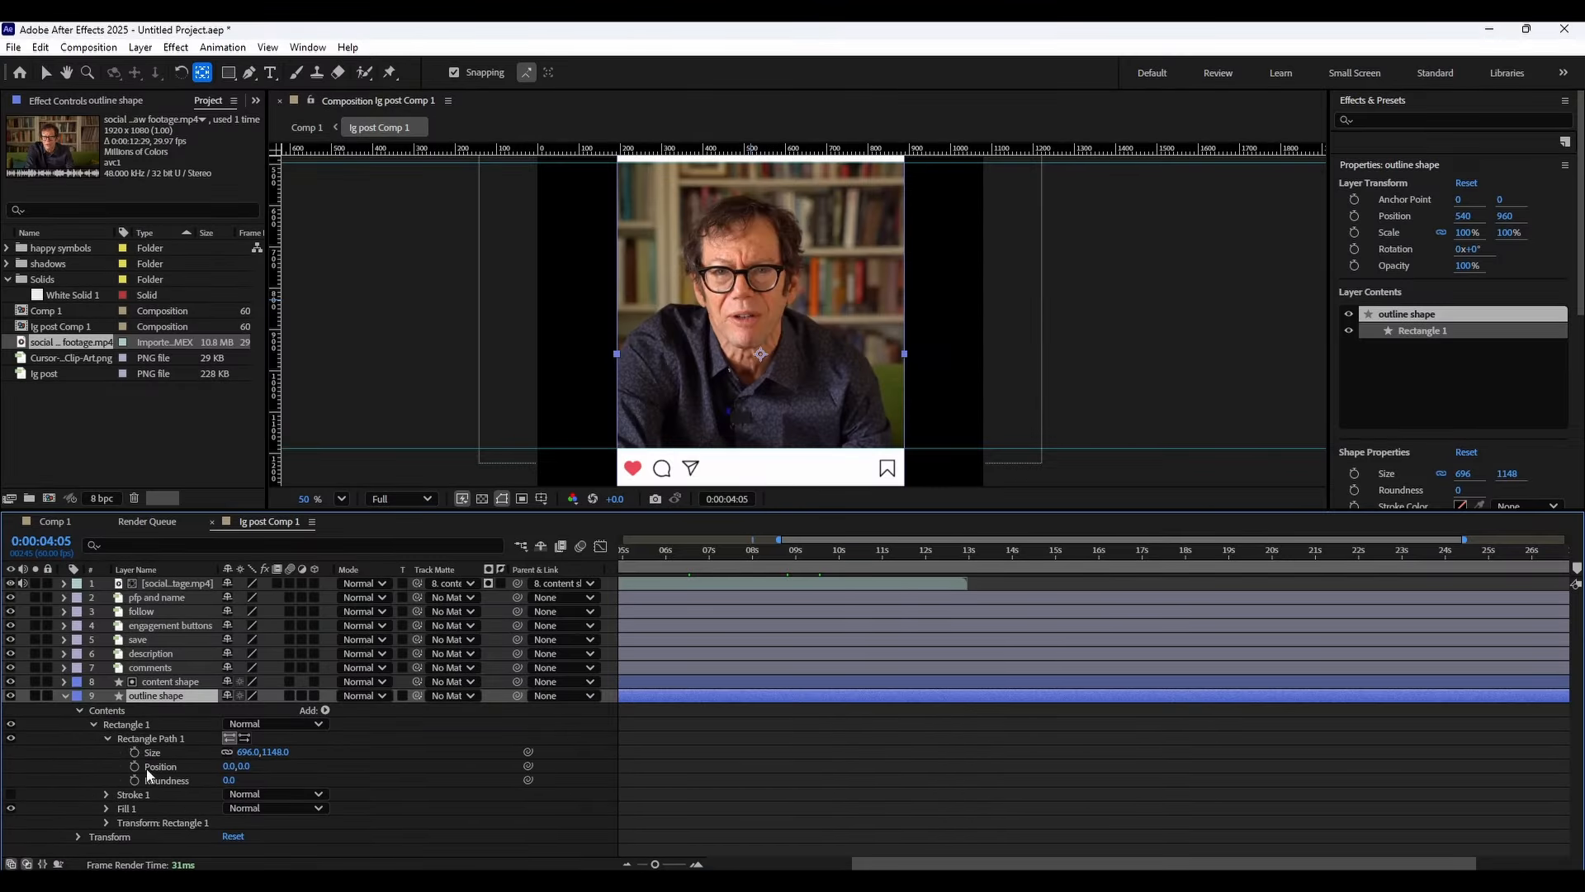
pyautogui.click(229, 780)
pyautogui.press('Return')
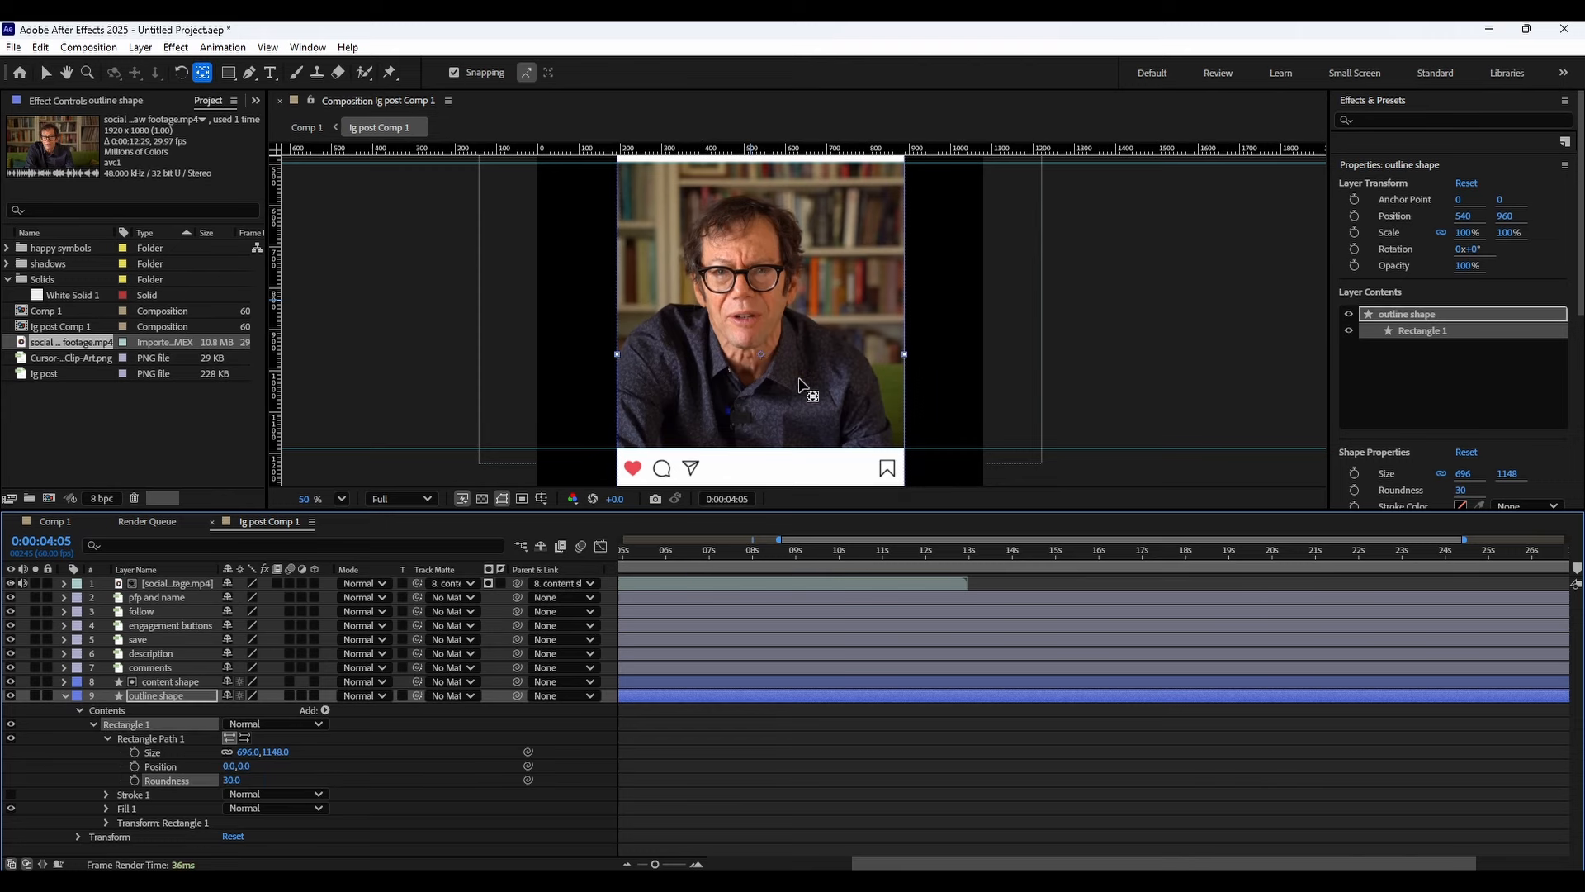
pyautogui.scroll(-1, 806, 388)
pyautogui.moveTo(806, 389); pyautogui.dragTo(811, 261)
pyautogui.scroll(2, 644, 432)
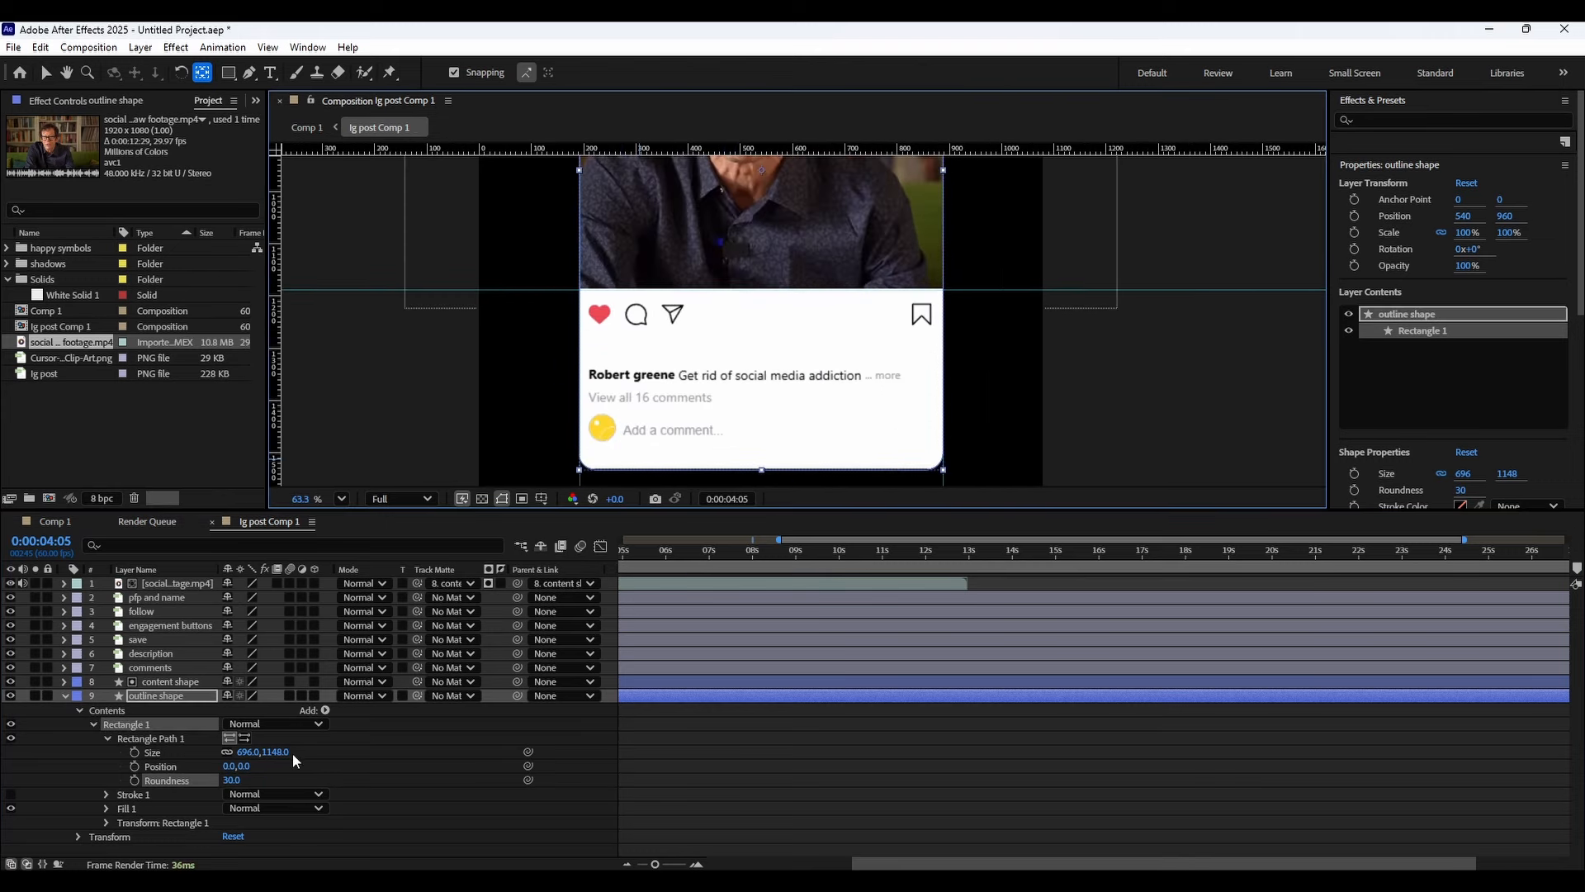
pyautogui.click(66, 695)
pyautogui.click(205, 737)
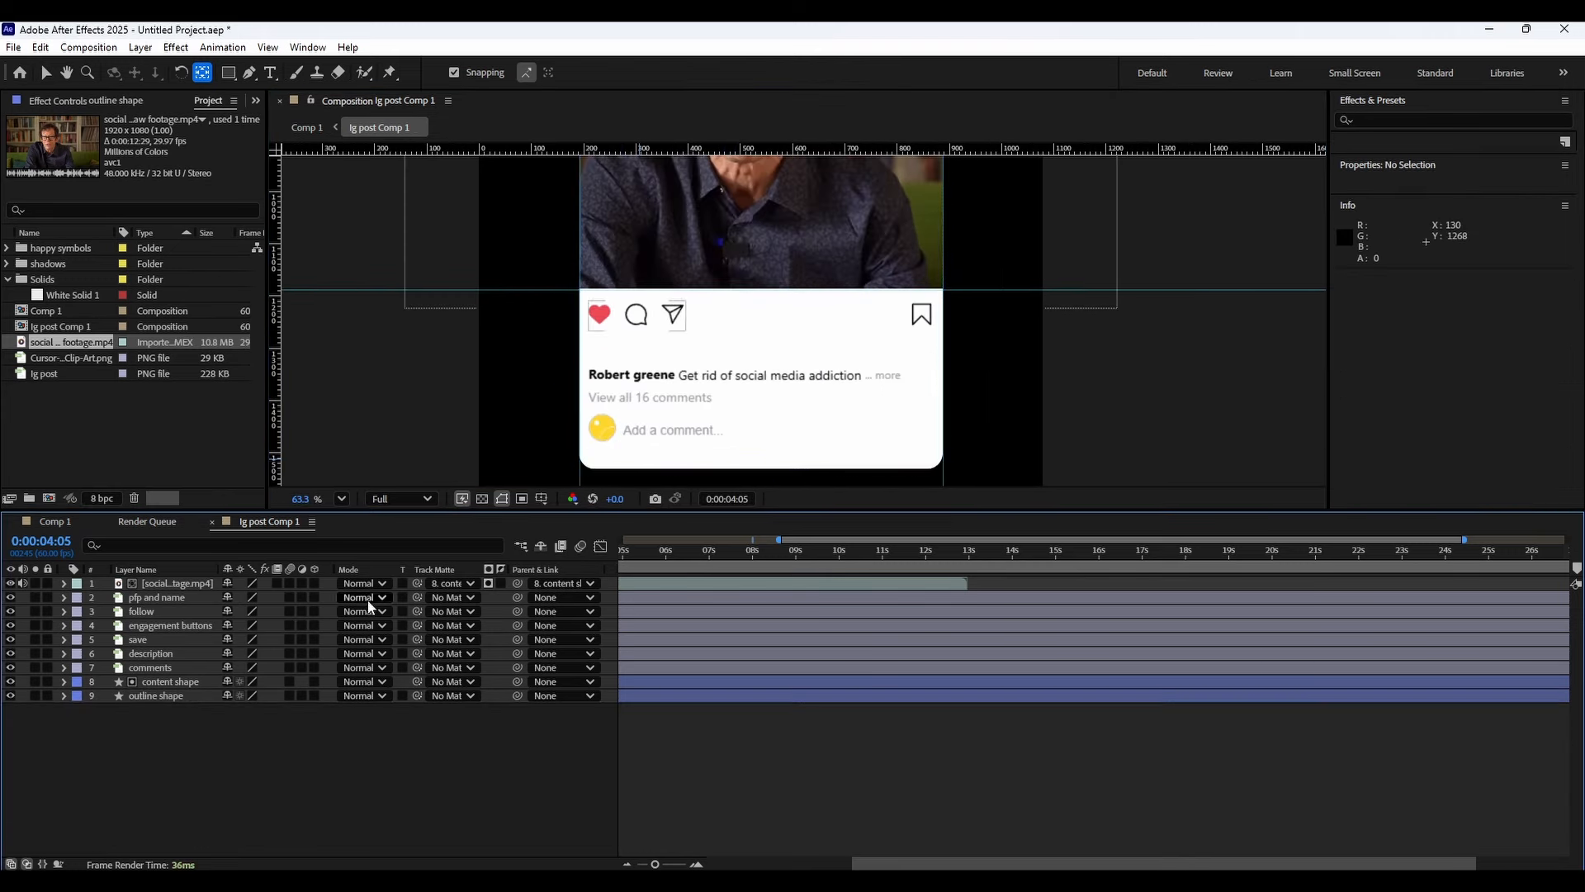
pyautogui.moveTo(674, 547); pyautogui.dragTo(466, 575)
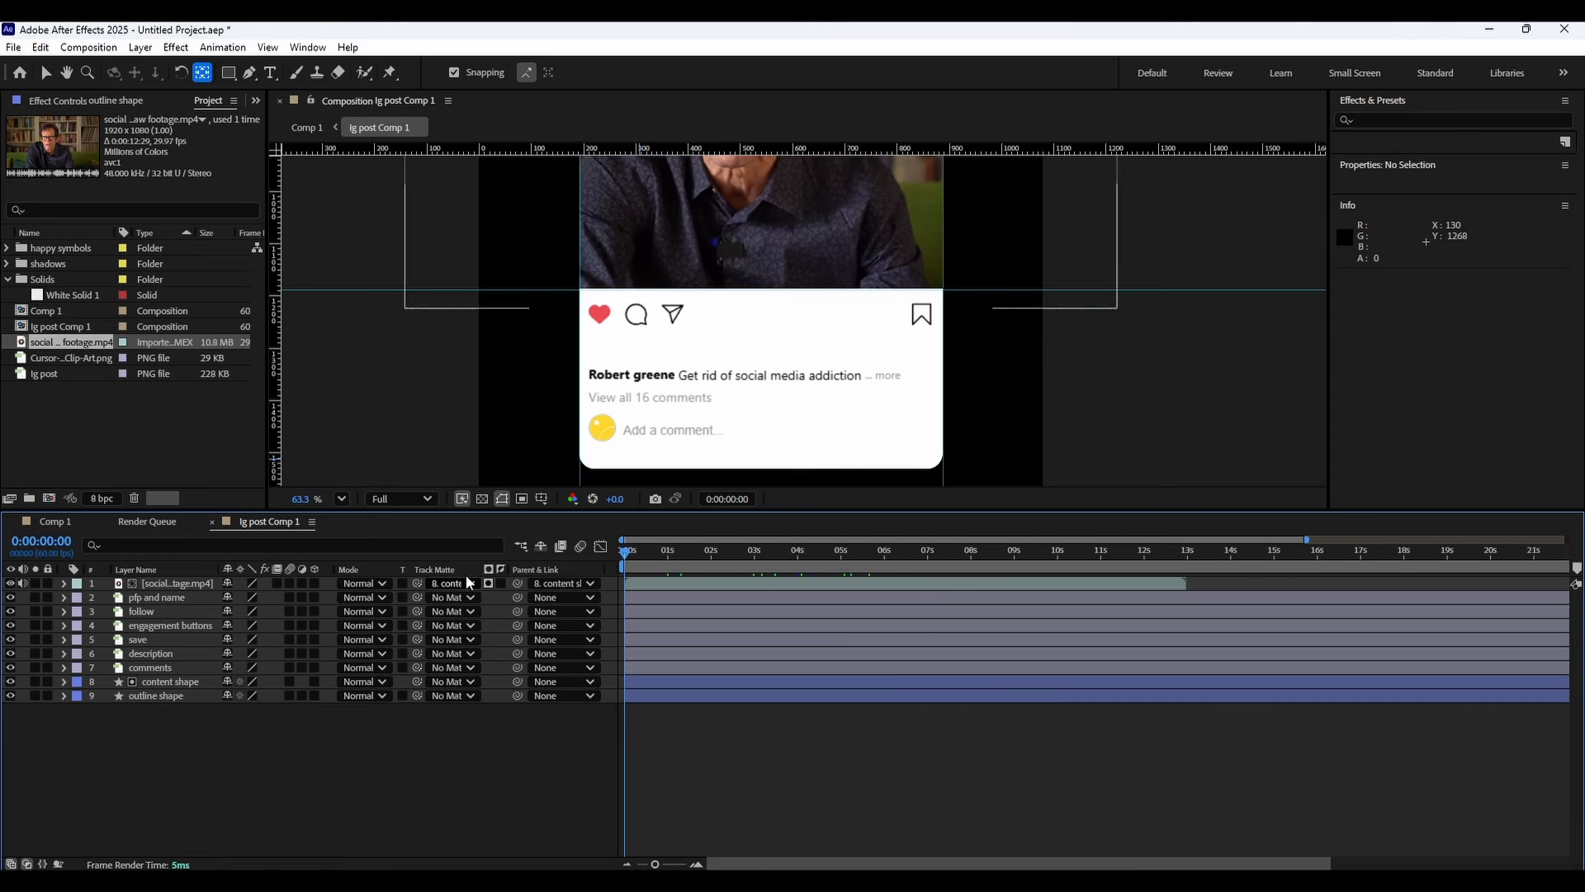
# Keyframe the scale of all eight post element layers, growing from 0% at the start to full size at 0:00:01:26.
pyautogui.click(174, 600)
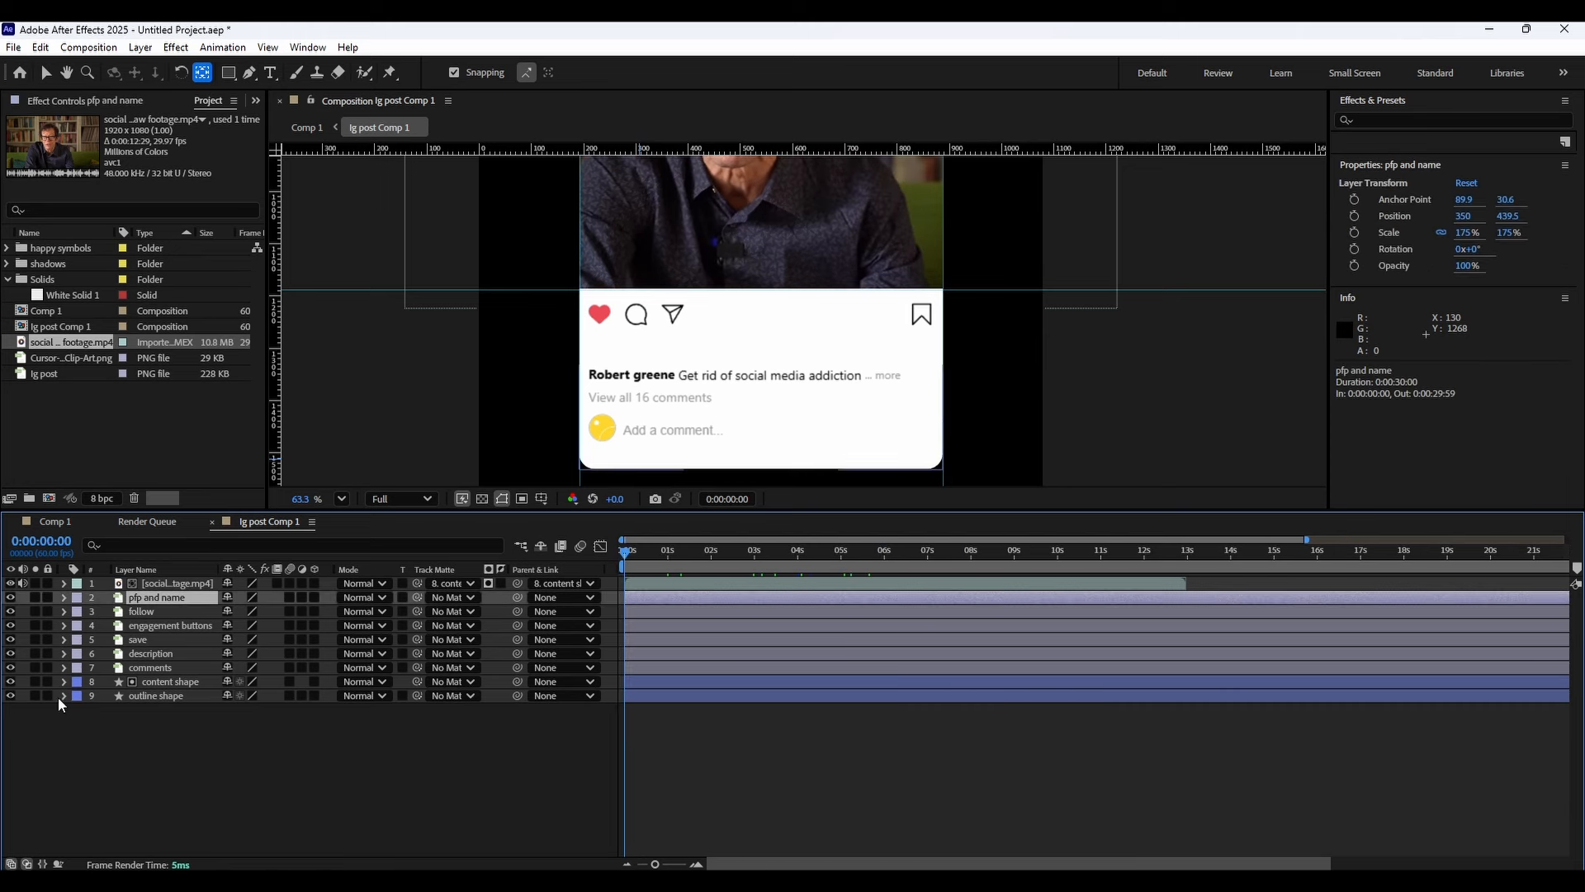
pyautogui.moveTo(58, 702); pyautogui.dragTo(177, 602)
pyautogui.press('s')
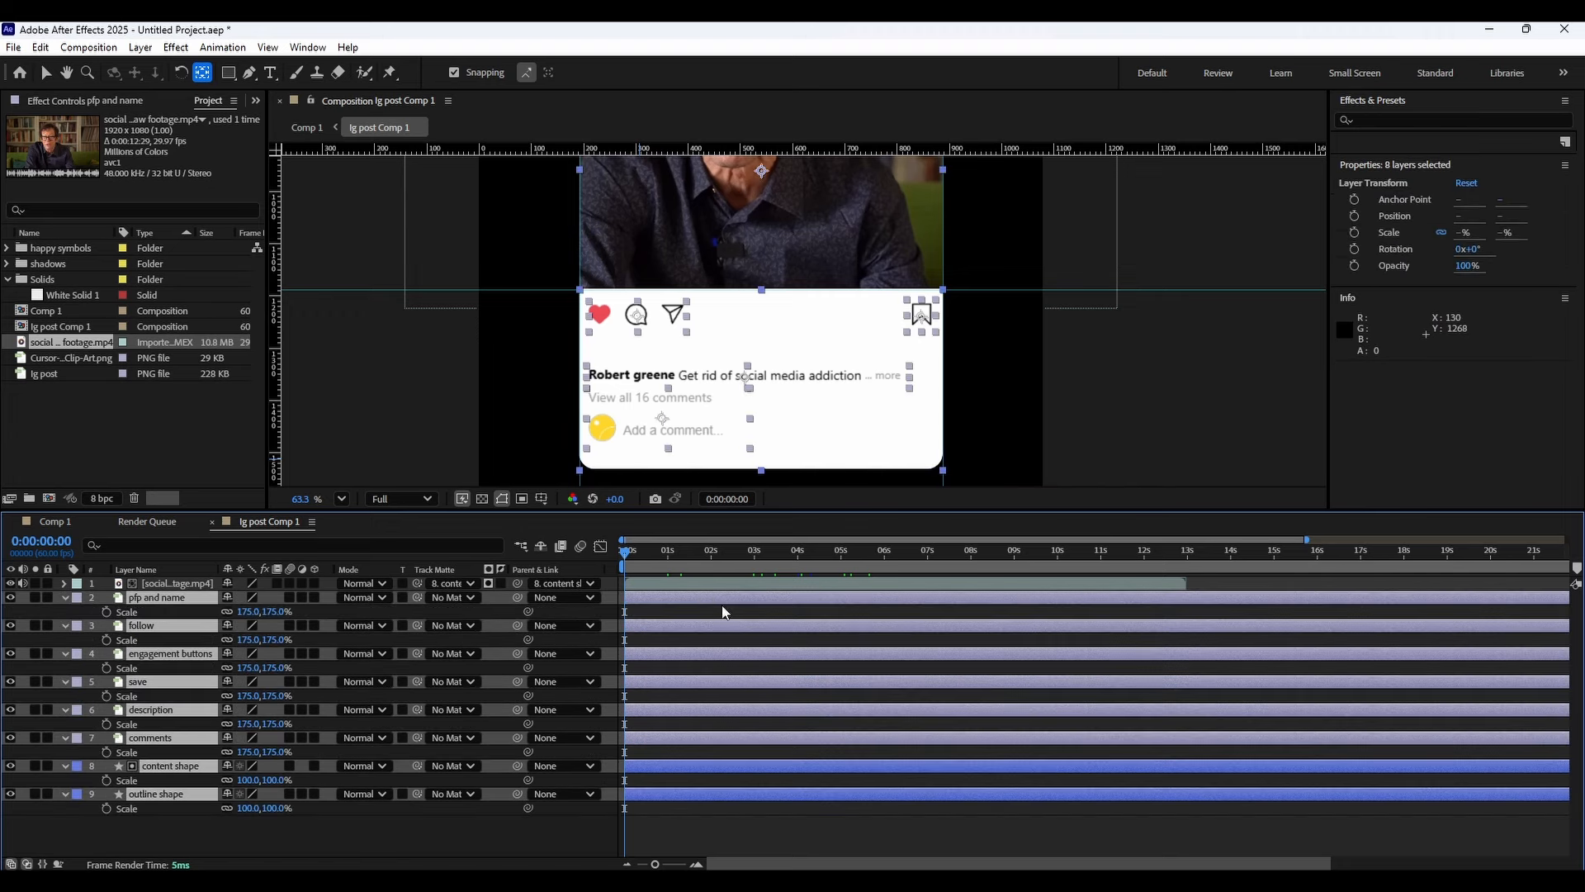
pyautogui.click(106, 612)
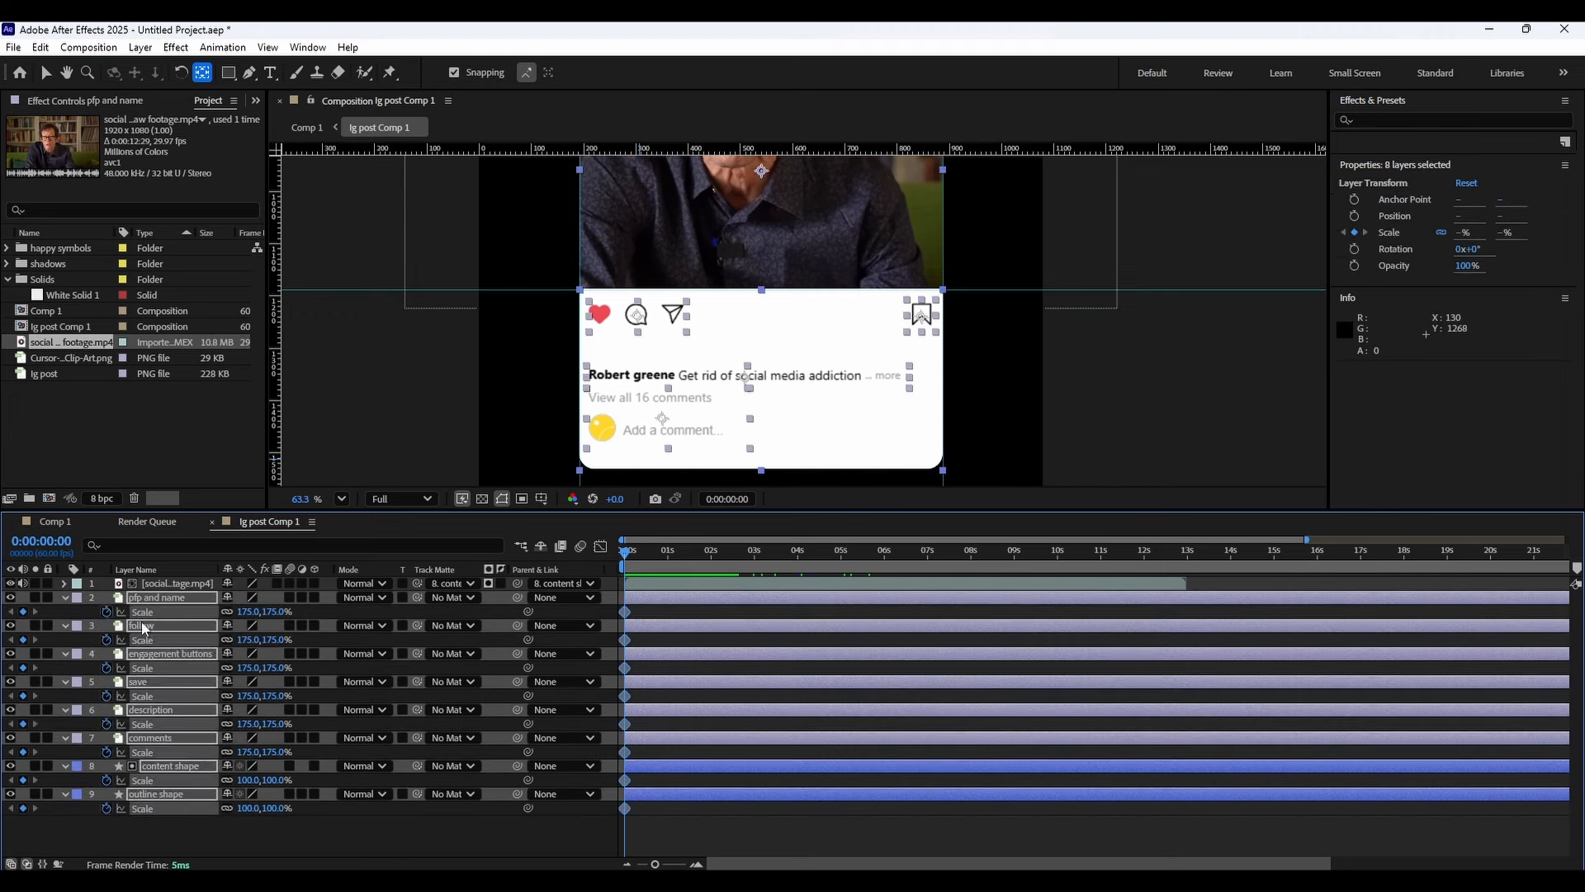
pyautogui.moveTo(669, 552)
pyautogui.mouseDown()
pyautogui.moveTo(745, 551)
pyautogui.moveTo(689, 553)
pyautogui.mouseUp()
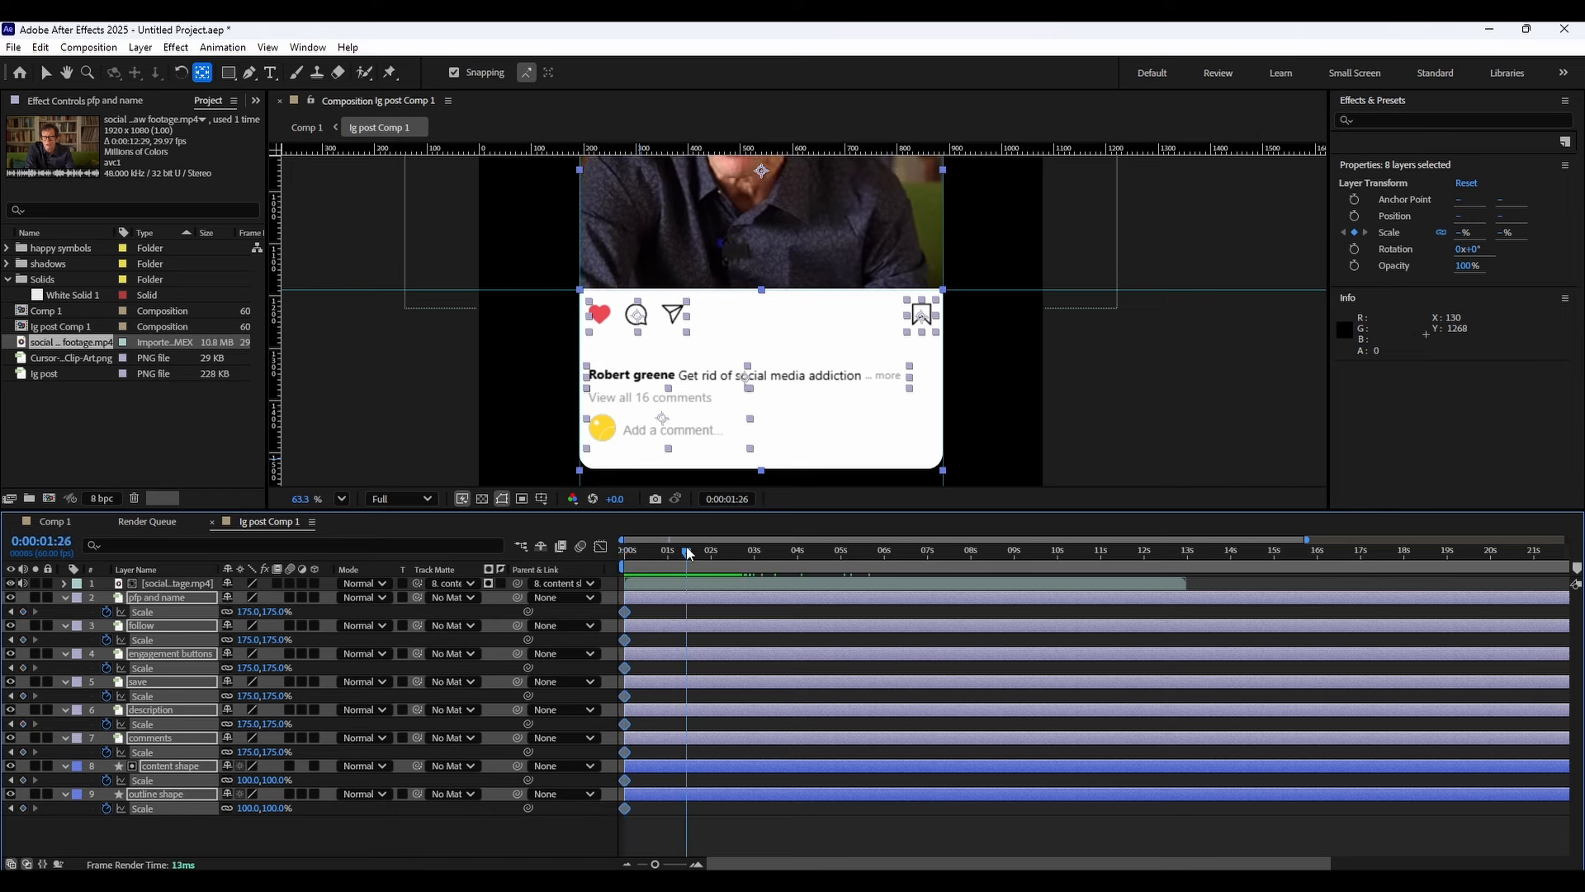
pyautogui.click(23, 611)
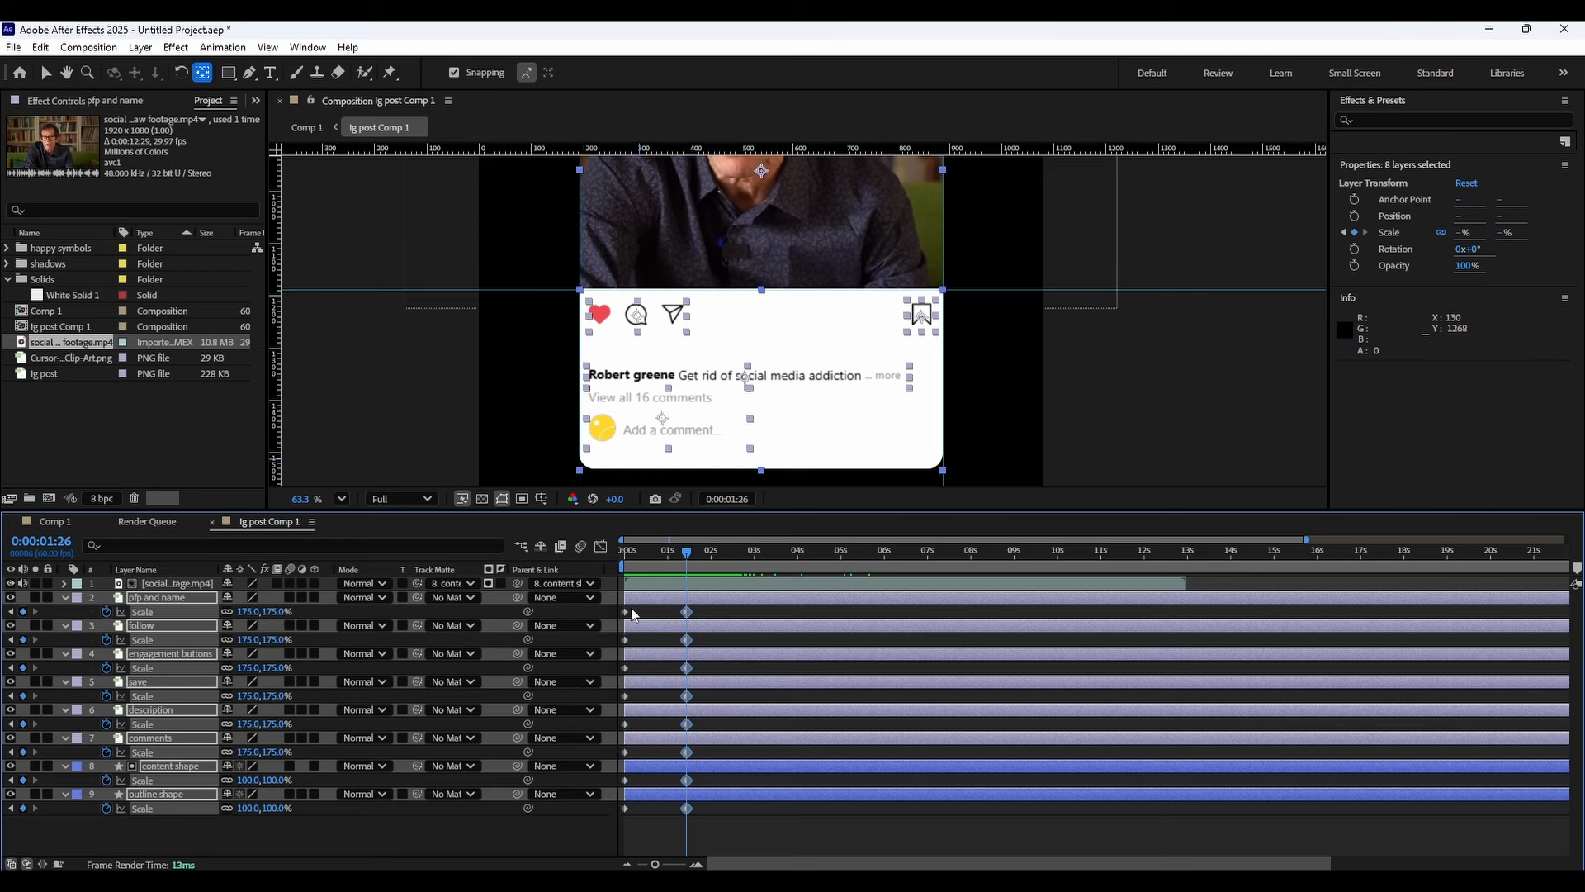
pyautogui.press('Home')
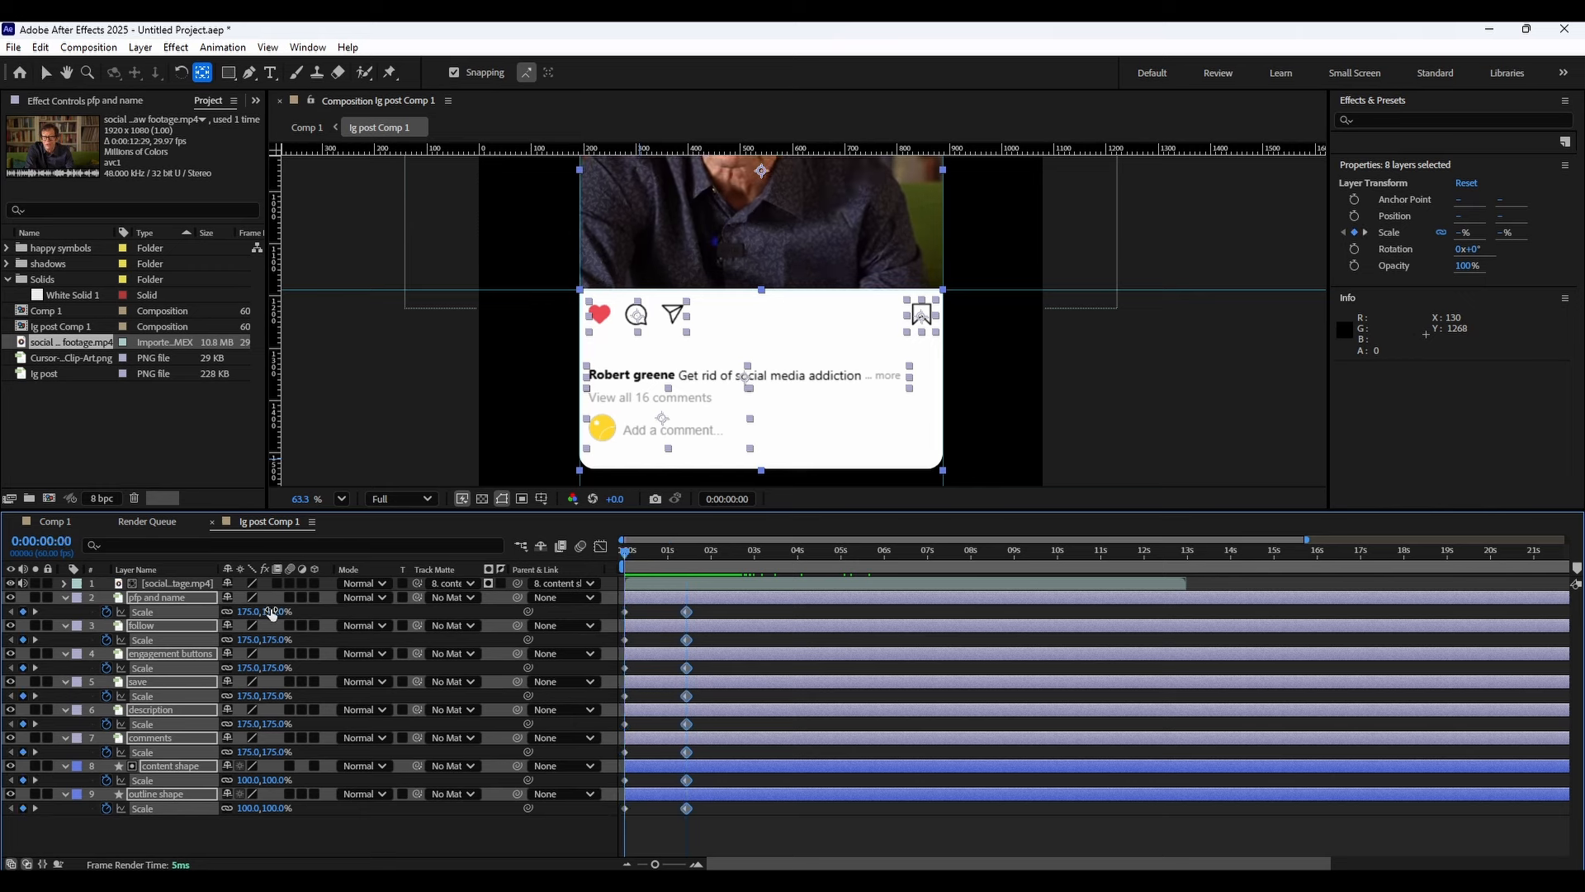
pyautogui.write('0')
pyautogui.press('Return')
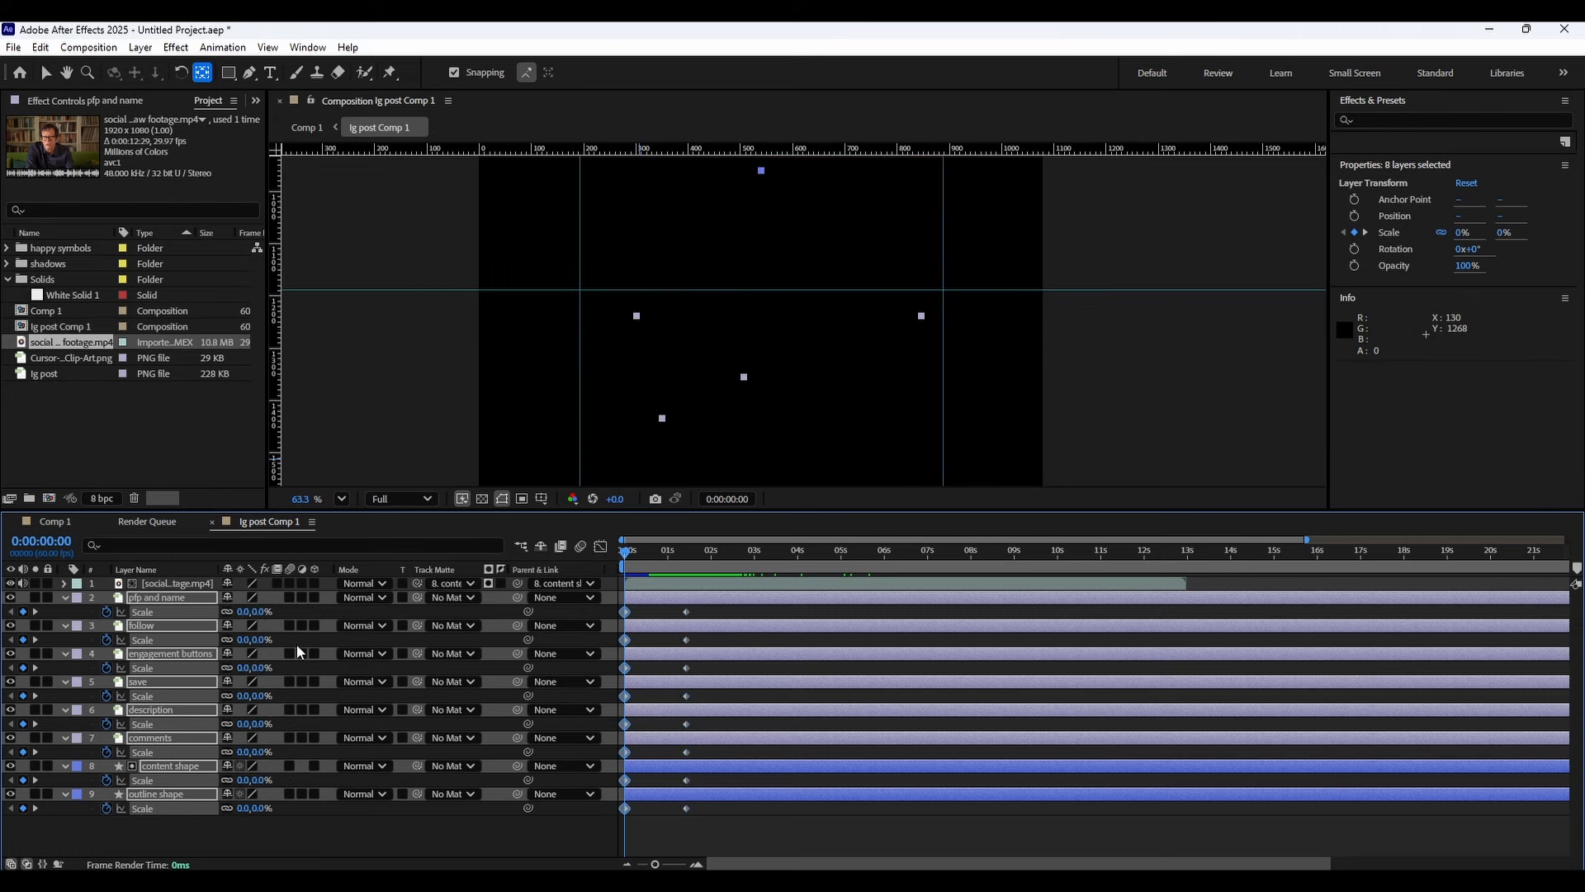
# Adjust the scale keyframes' speed curve in the graph editor, shortening the ease into the end keyframe.
pyautogui.moveTo(714, 612); pyautogui.dragTo(579, 821)
pyautogui.click(600, 546)
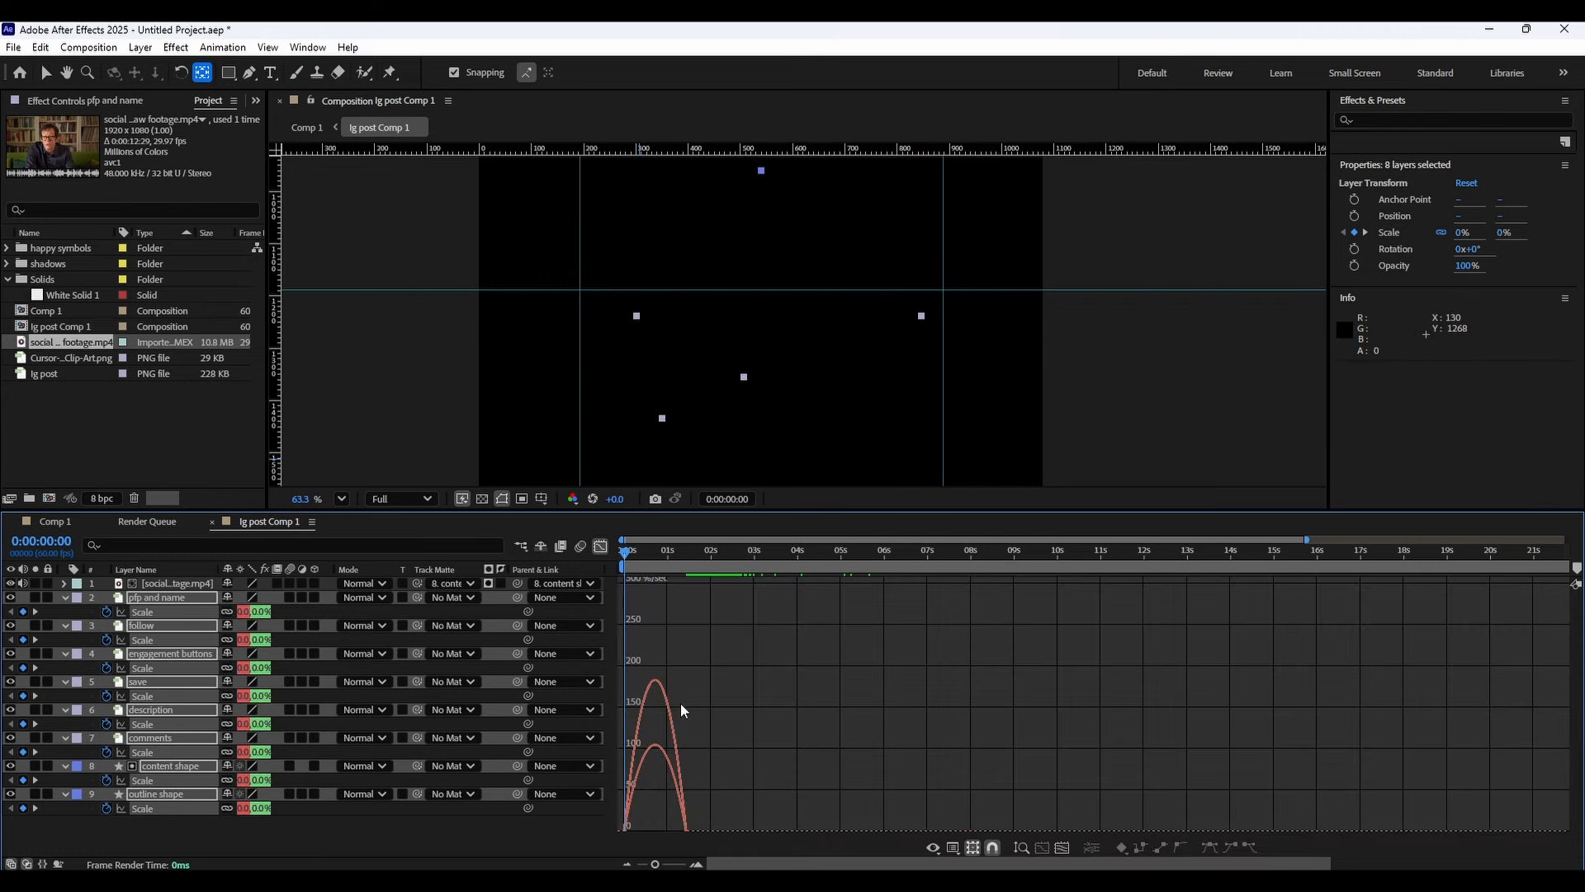
pyautogui.moveTo(729, 673); pyautogui.dragTo(619, 831)
pyautogui.scroll(3, 644, 695)
pyautogui.scroll(5, 659, 691)
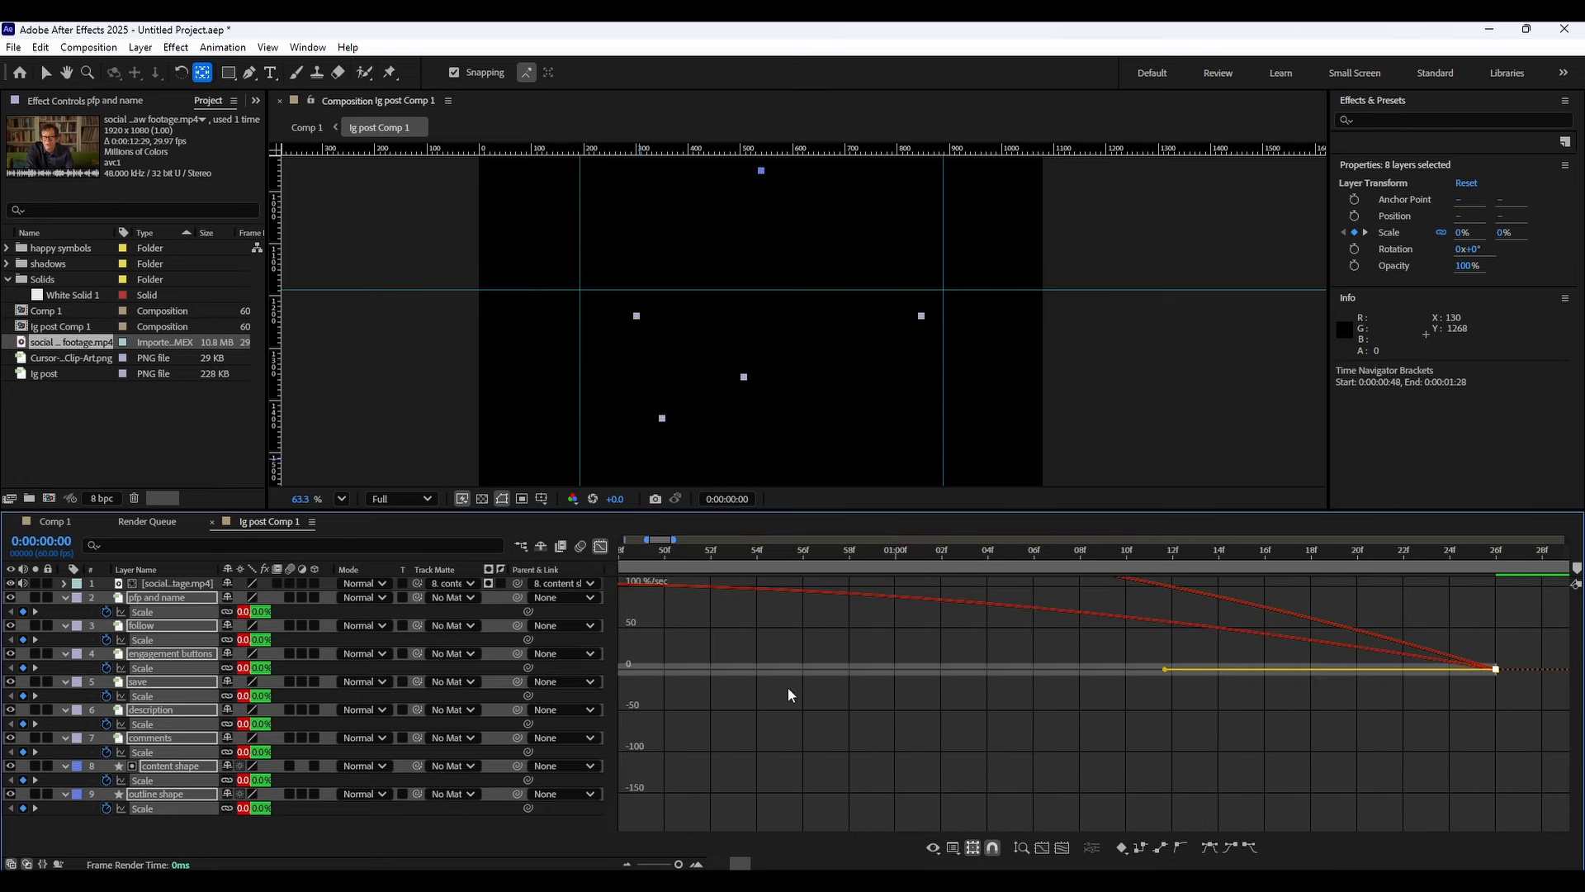
pyautogui.moveTo(1166, 670); pyautogui.dragTo(1401, 668)
pyautogui.scroll(-5, 1233, 681)
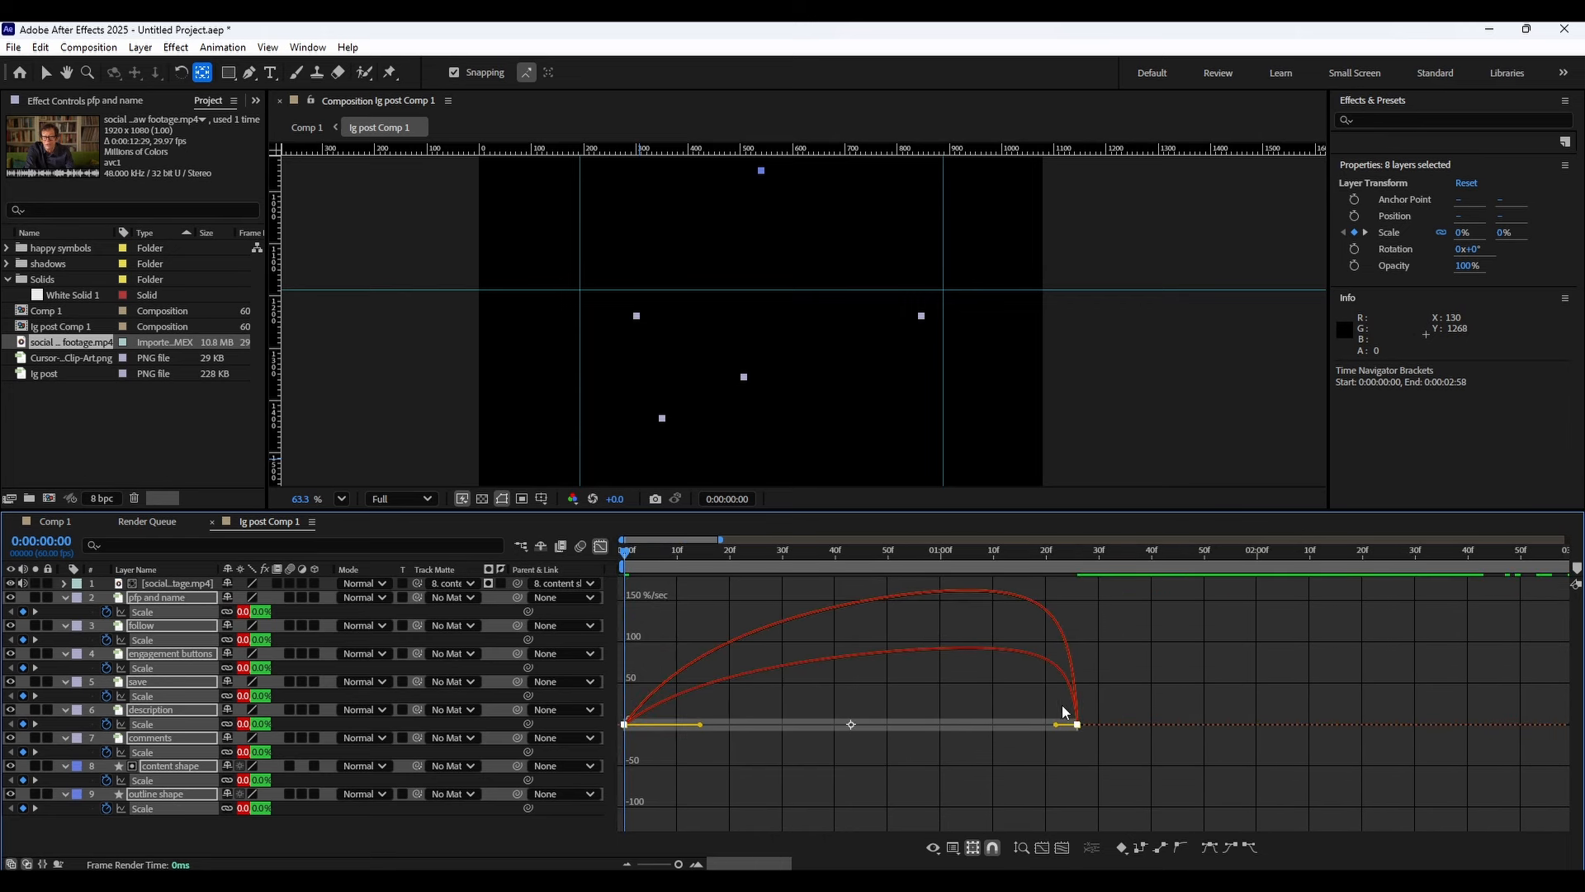
pyautogui.moveTo(1057, 723); pyautogui.dragTo(1052, 723)
pyautogui.click(600, 547)
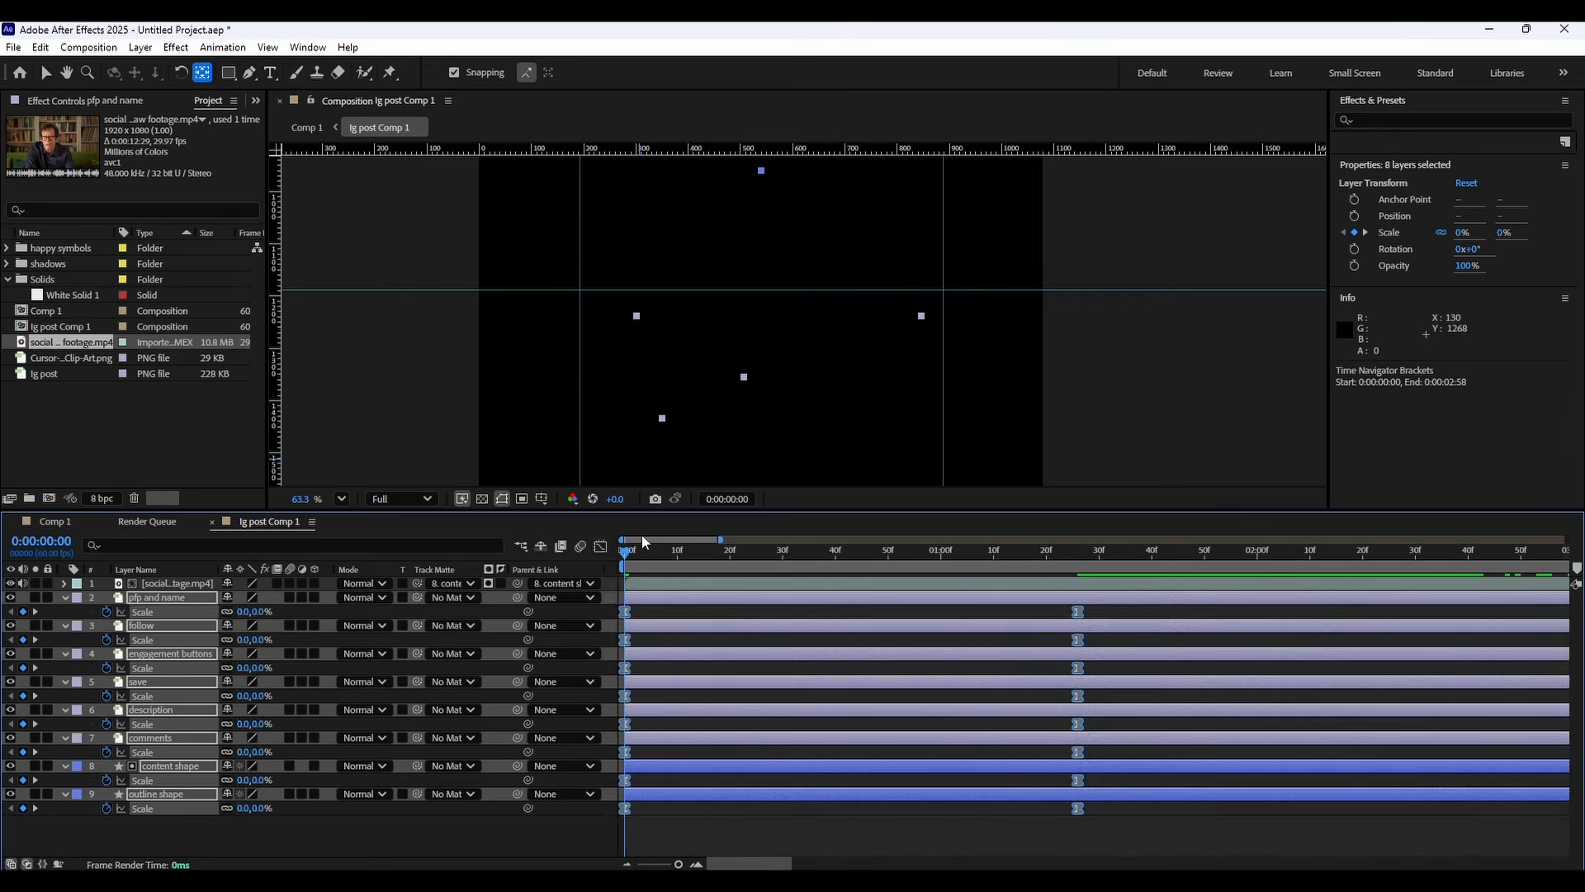
pyautogui.click(600, 546)
pyautogui.click(594, 547)
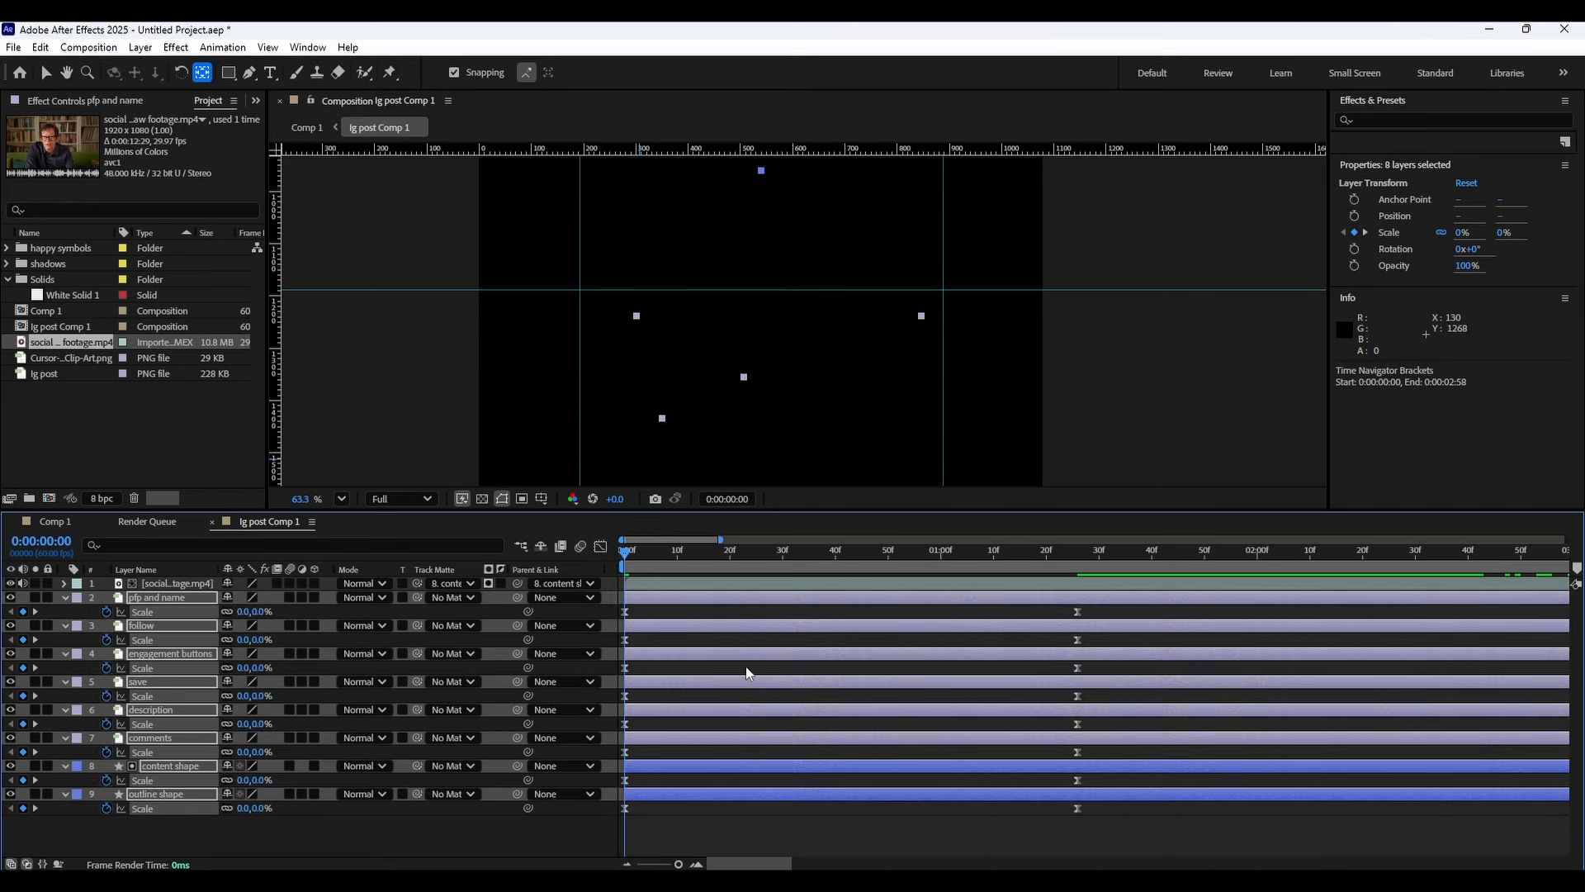
# Add an expression to the pfp and name layer's Scale property.
pyautogui.moveTo(1115, 826); pyautogui.dragTo(799, 836)
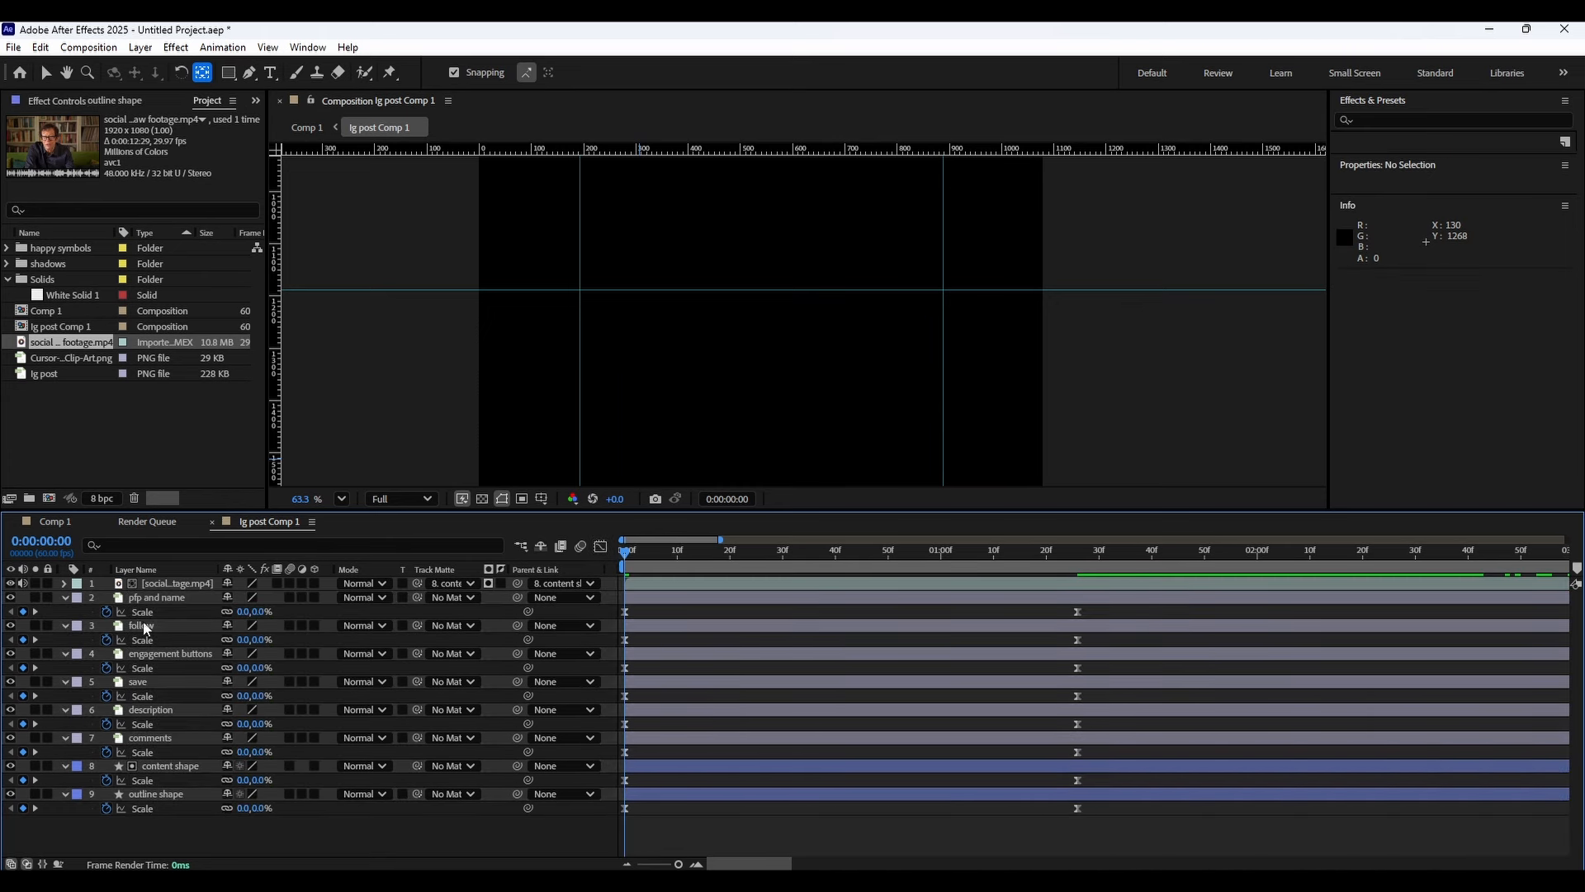
pyautogui.keyDown('alt'); pyautogui.click(105, 612); pyautogui.keyUp('alt')
# Switch to File Explorer showing the Desktop folder.
pyautogui.press('super+Tab')
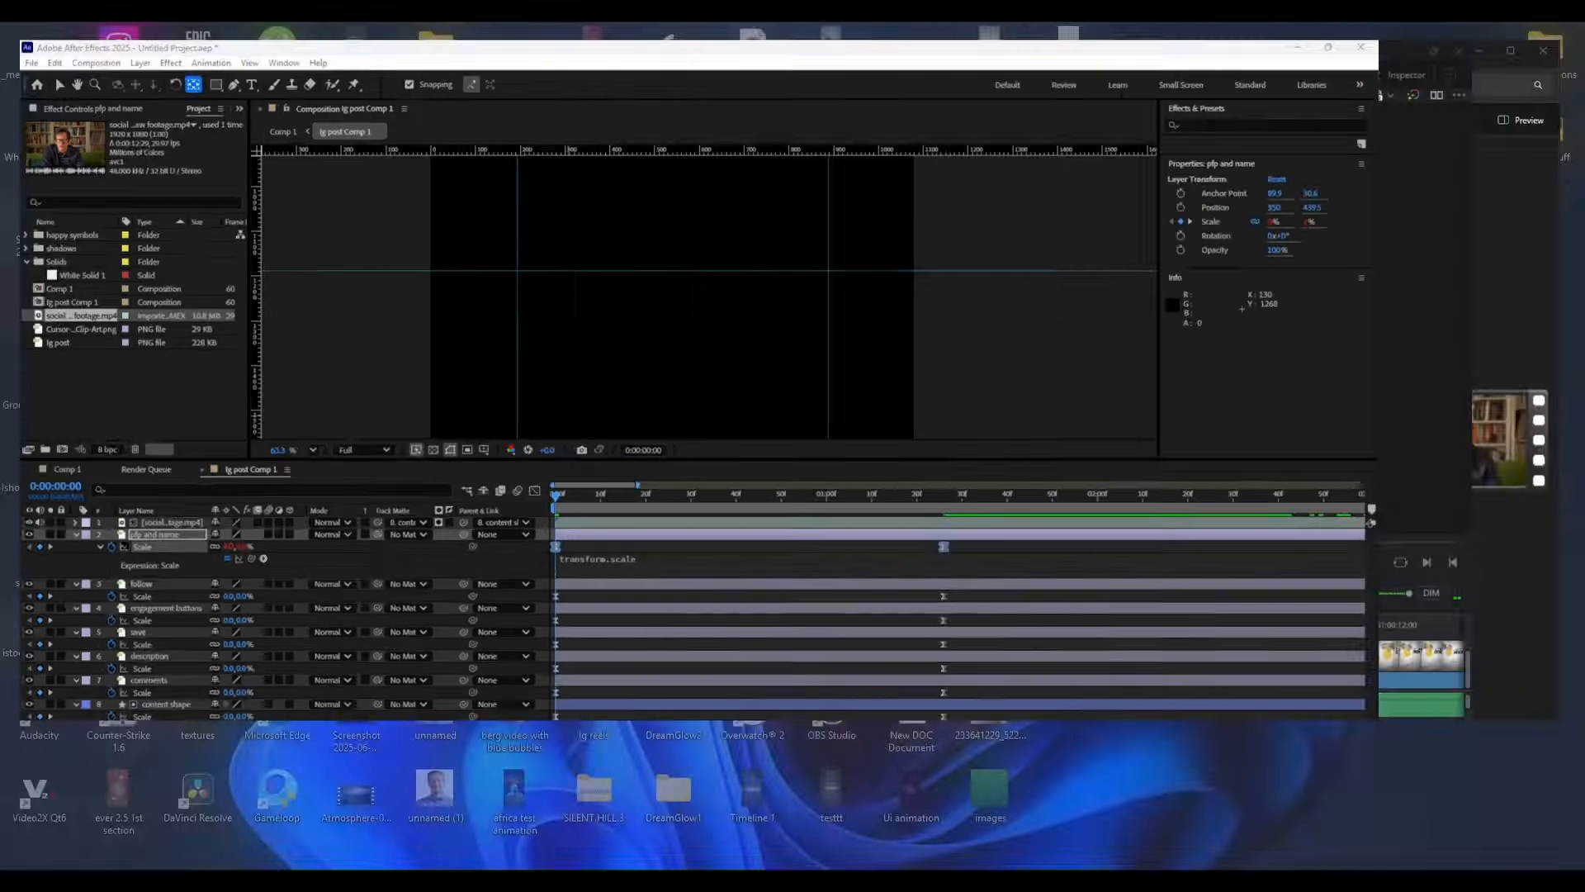
pyautogui.click(1172, 523)
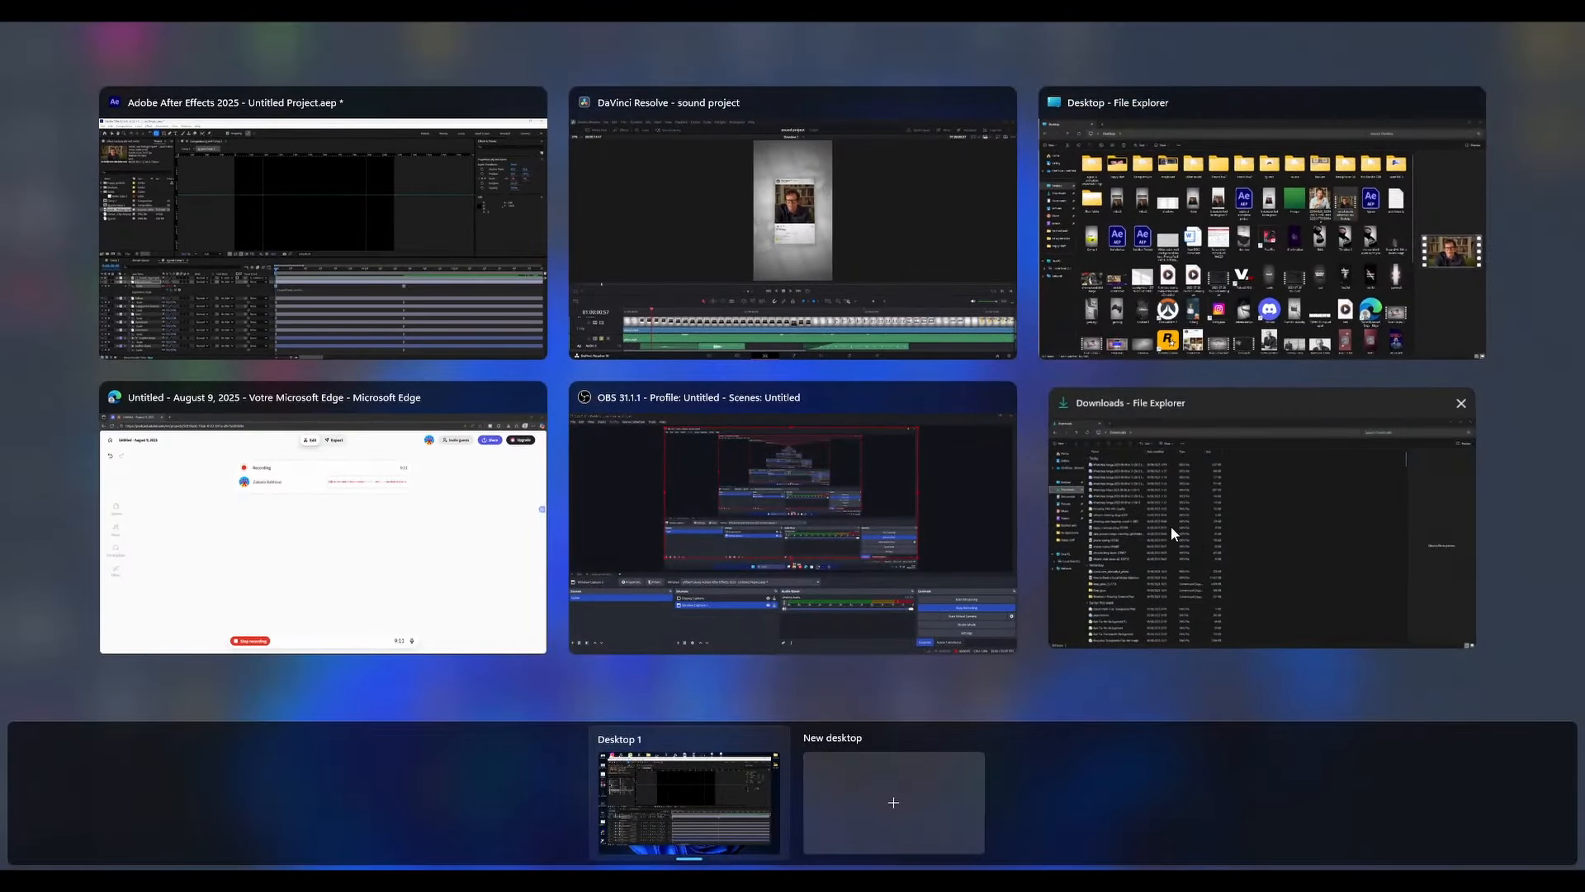
pyautogui.click(70, 256)
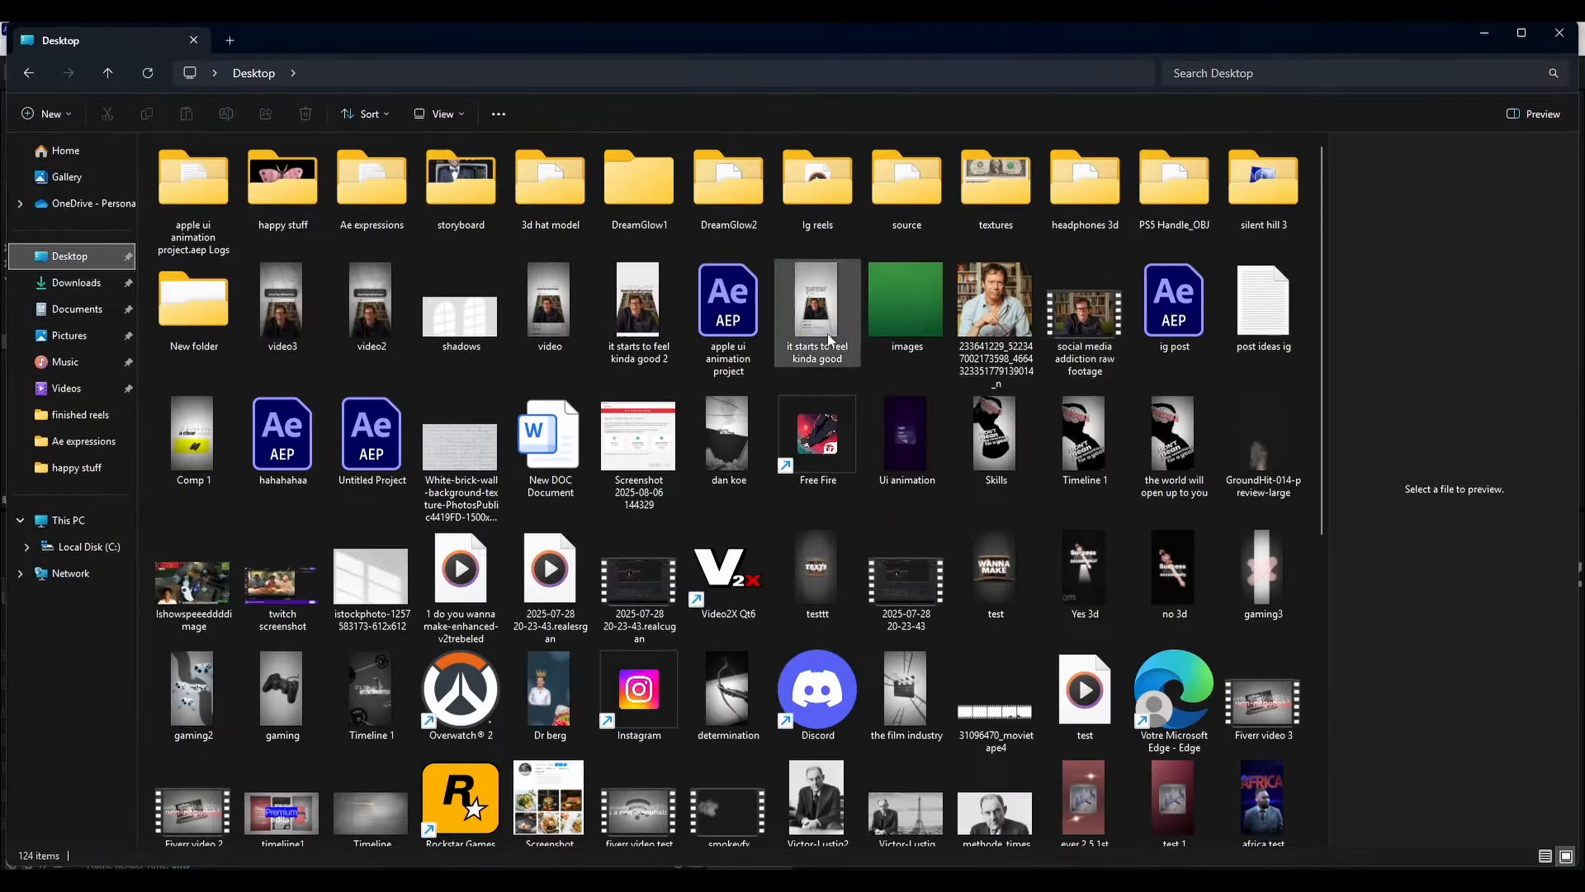
# Open the "post ideas ig" text file and copy its entire bounce expression code.
pyautogui.doubleClick(1290, 354)
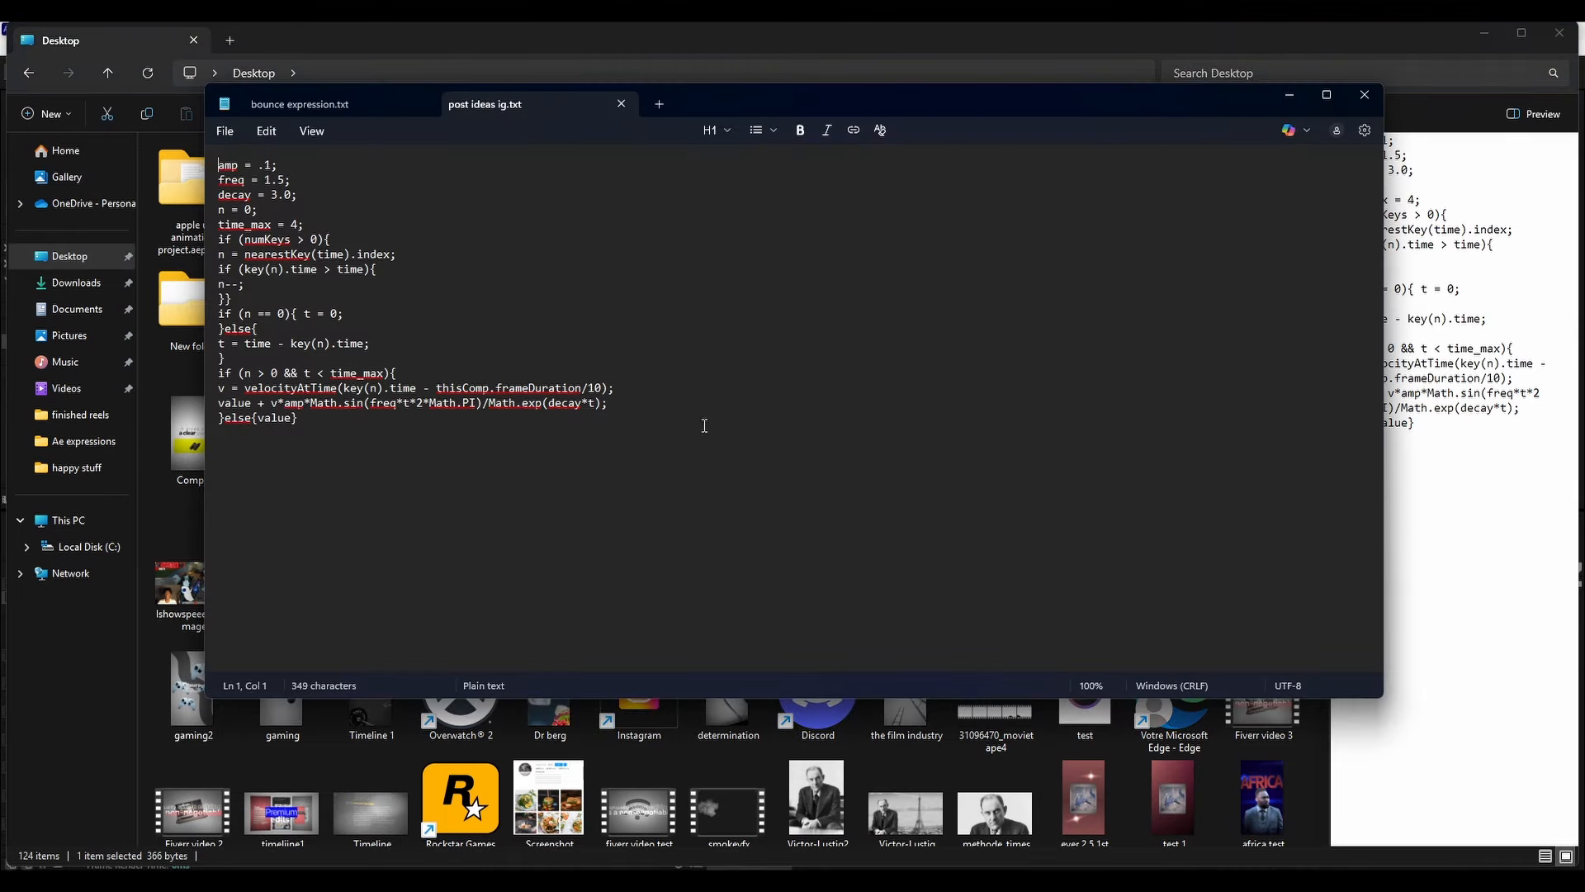
pyautogui.moveTo(705, 421); pyautogui.dragTo(312, 422)
pyautogui.rightClick(265, 371)
pyautogui.click(339, 459)
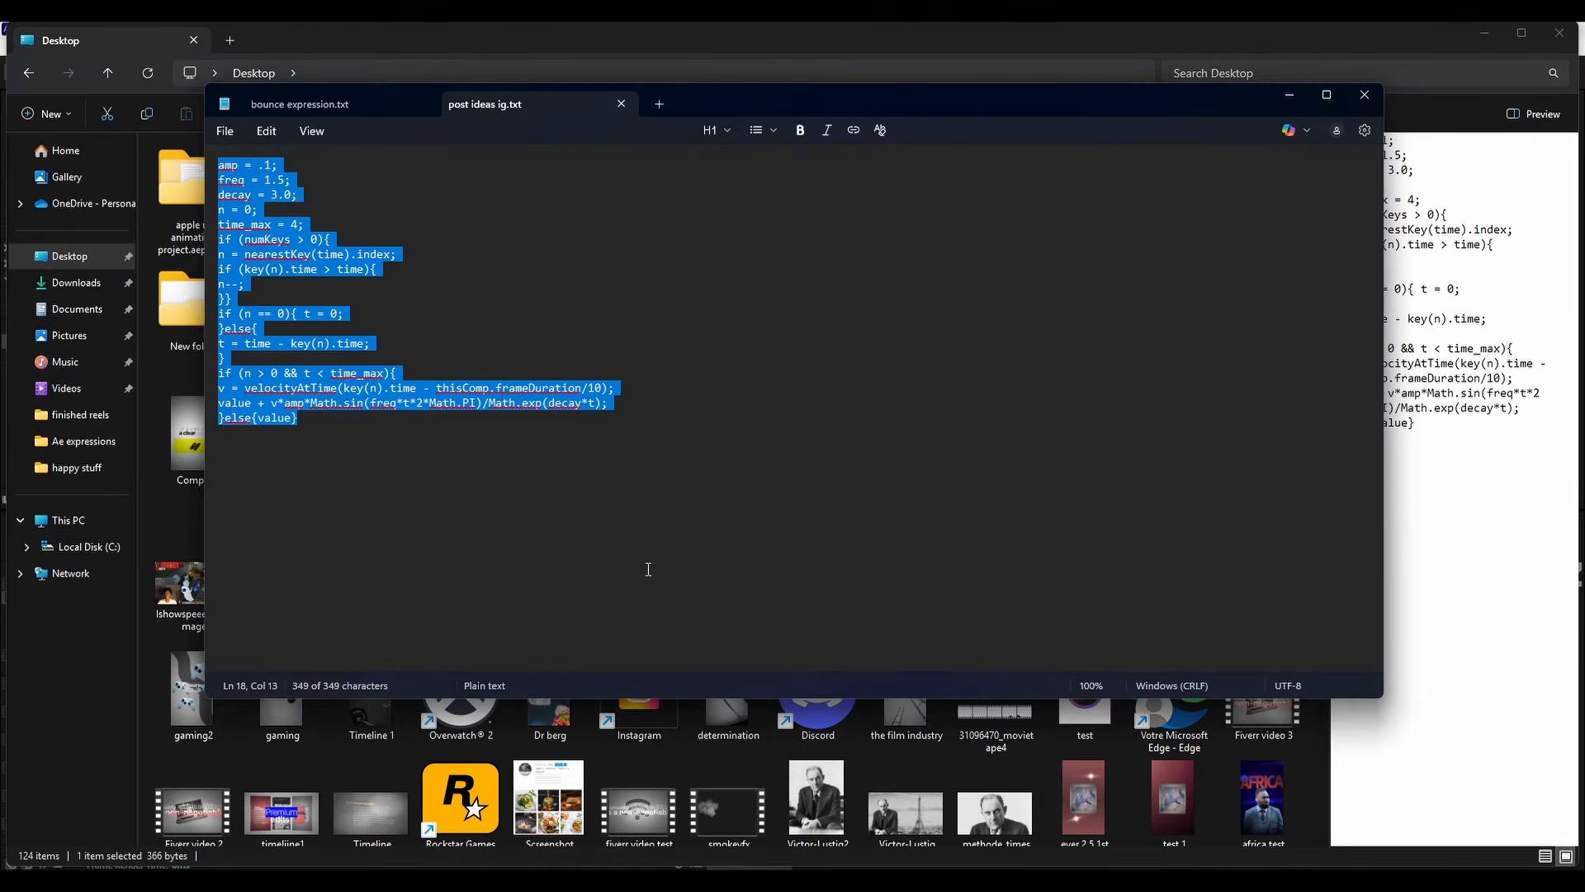
pyautogui.hotkey('alt', 'Tab')
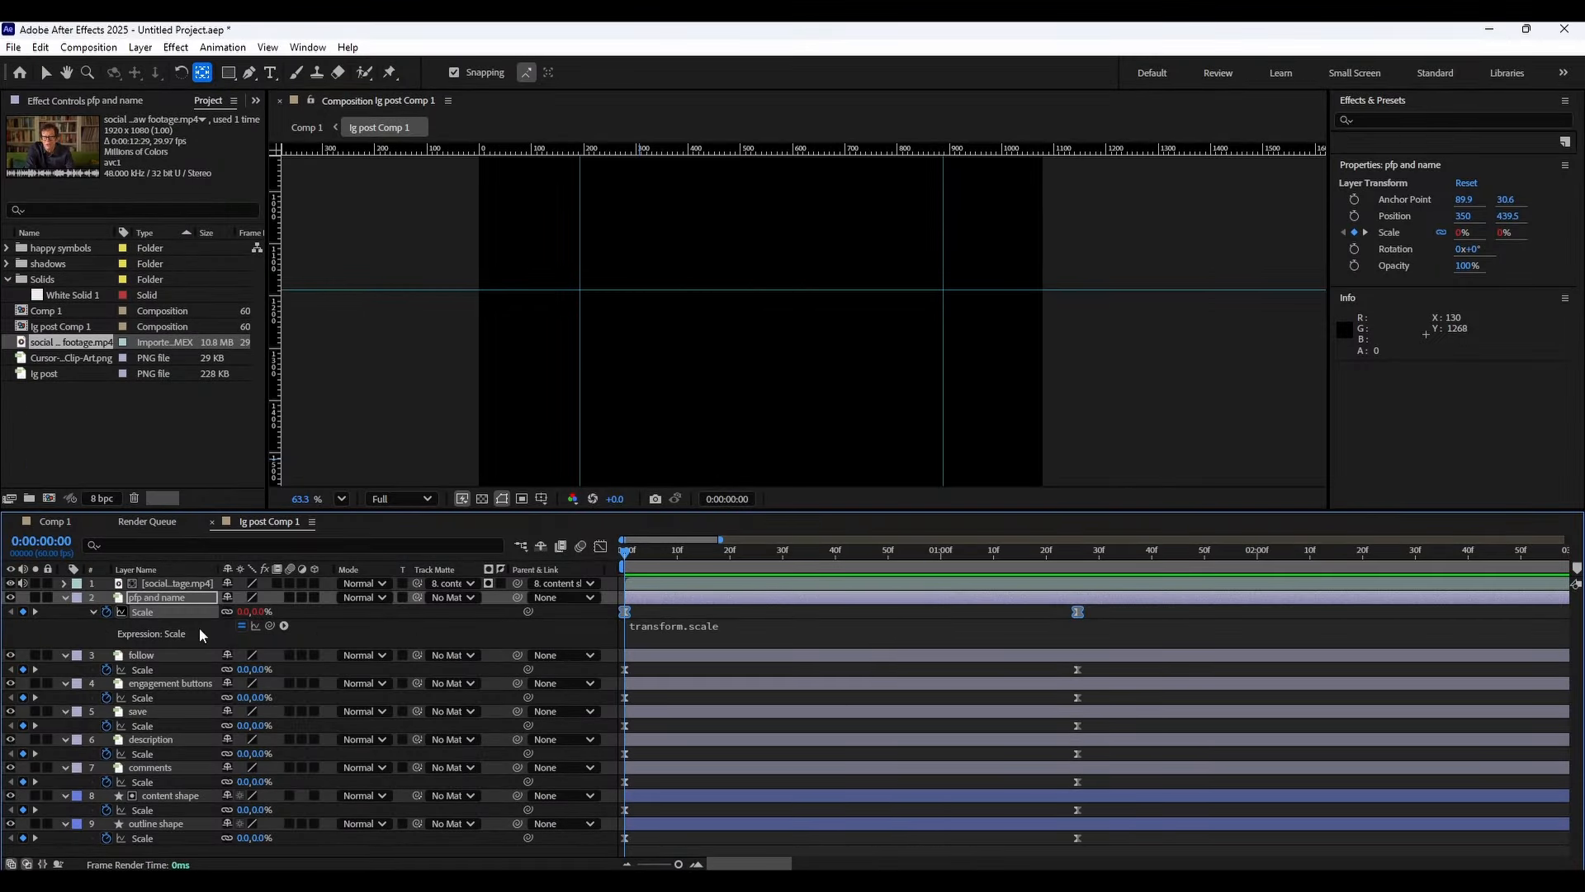
# Replace the pfp and name layer's Scale expression with the copied bounce expression.
pyautogui.click(676, 623)
pyautogui.doubleClick(693, 623)
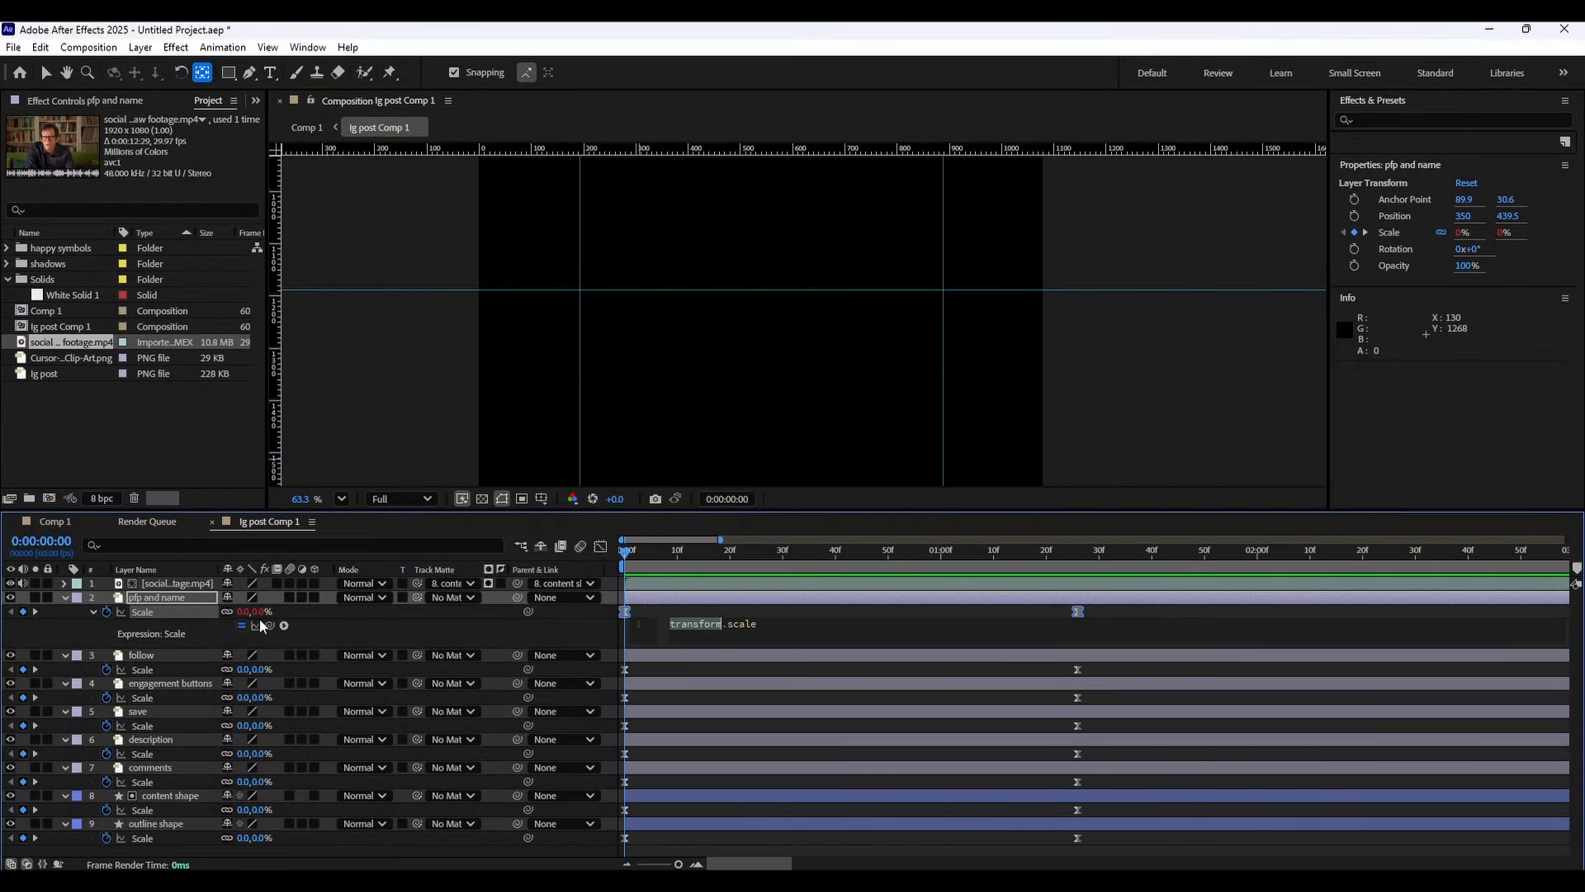
pyautogui.keyDown('alt'); pyautogui.click(102, 611); pyautogui.keyUp('alt')
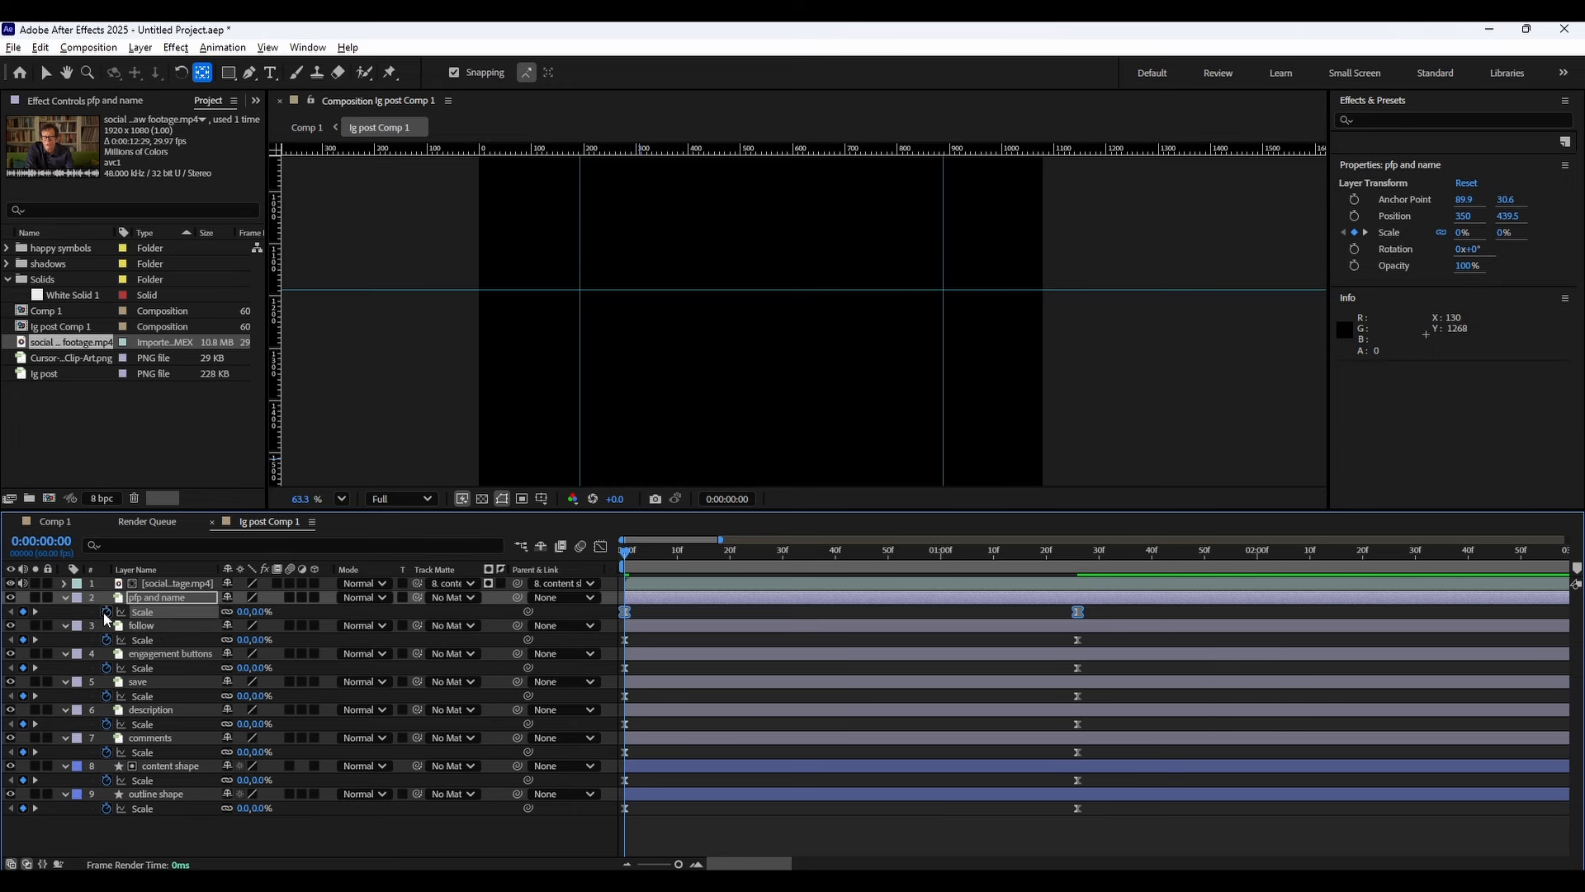
pyautogui.keyDown('alt'); pyautogui.click(102, 612); pyautogui.keyUp('alt')
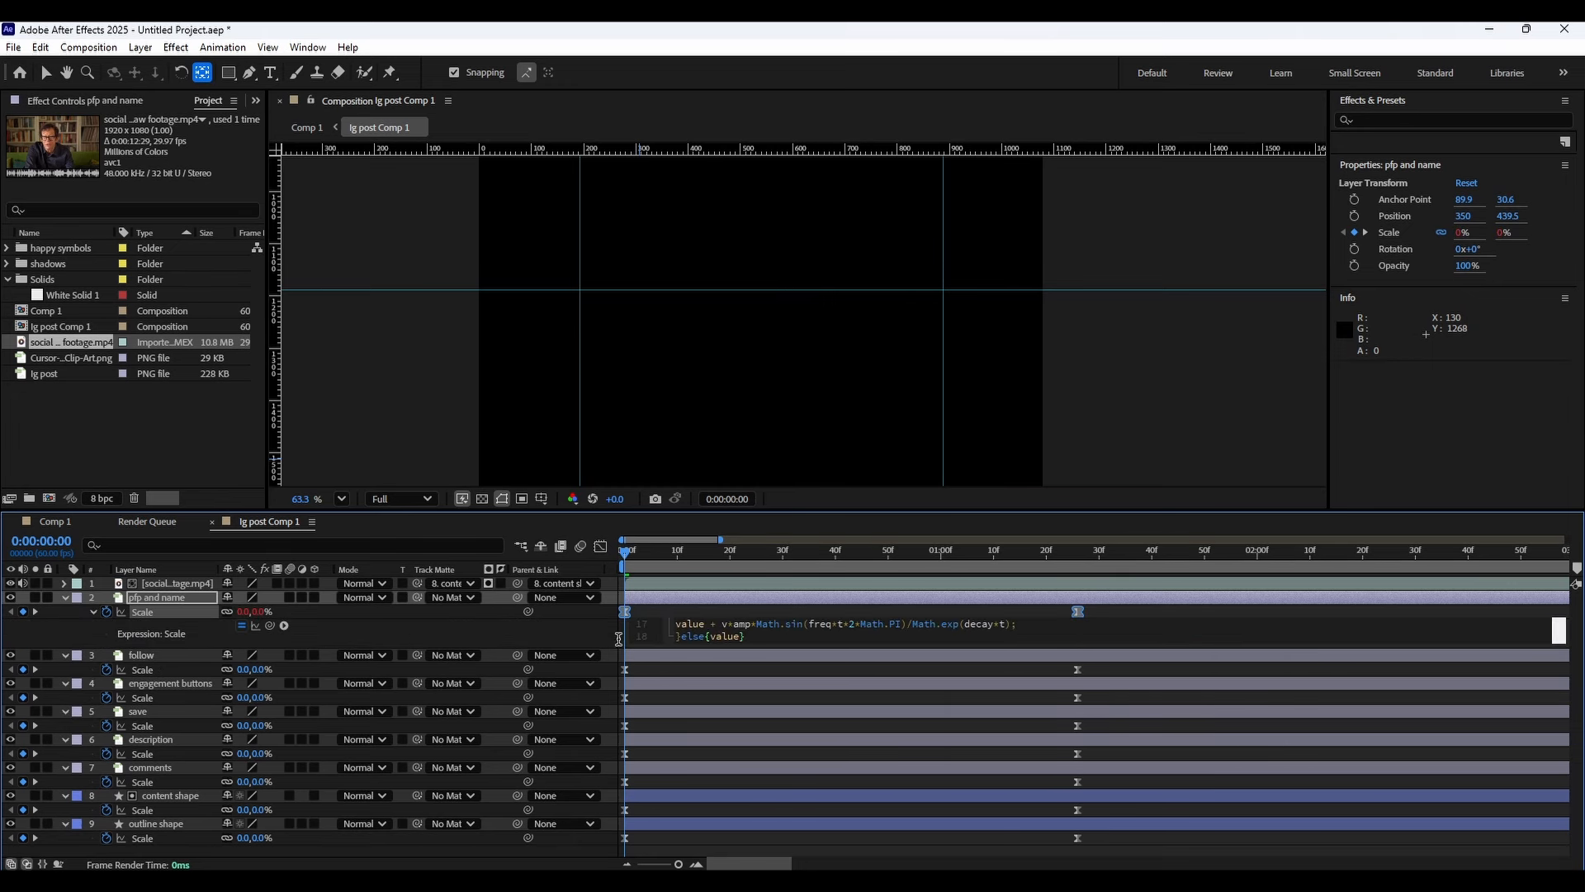
# Paste the bounce expression into the Scale expressions of the follow, engagement buttons, description and comments layers.
pyautogui.keyDown('alt'); pyautogui.click(109, 669); pyautogui.keyUp('alt')
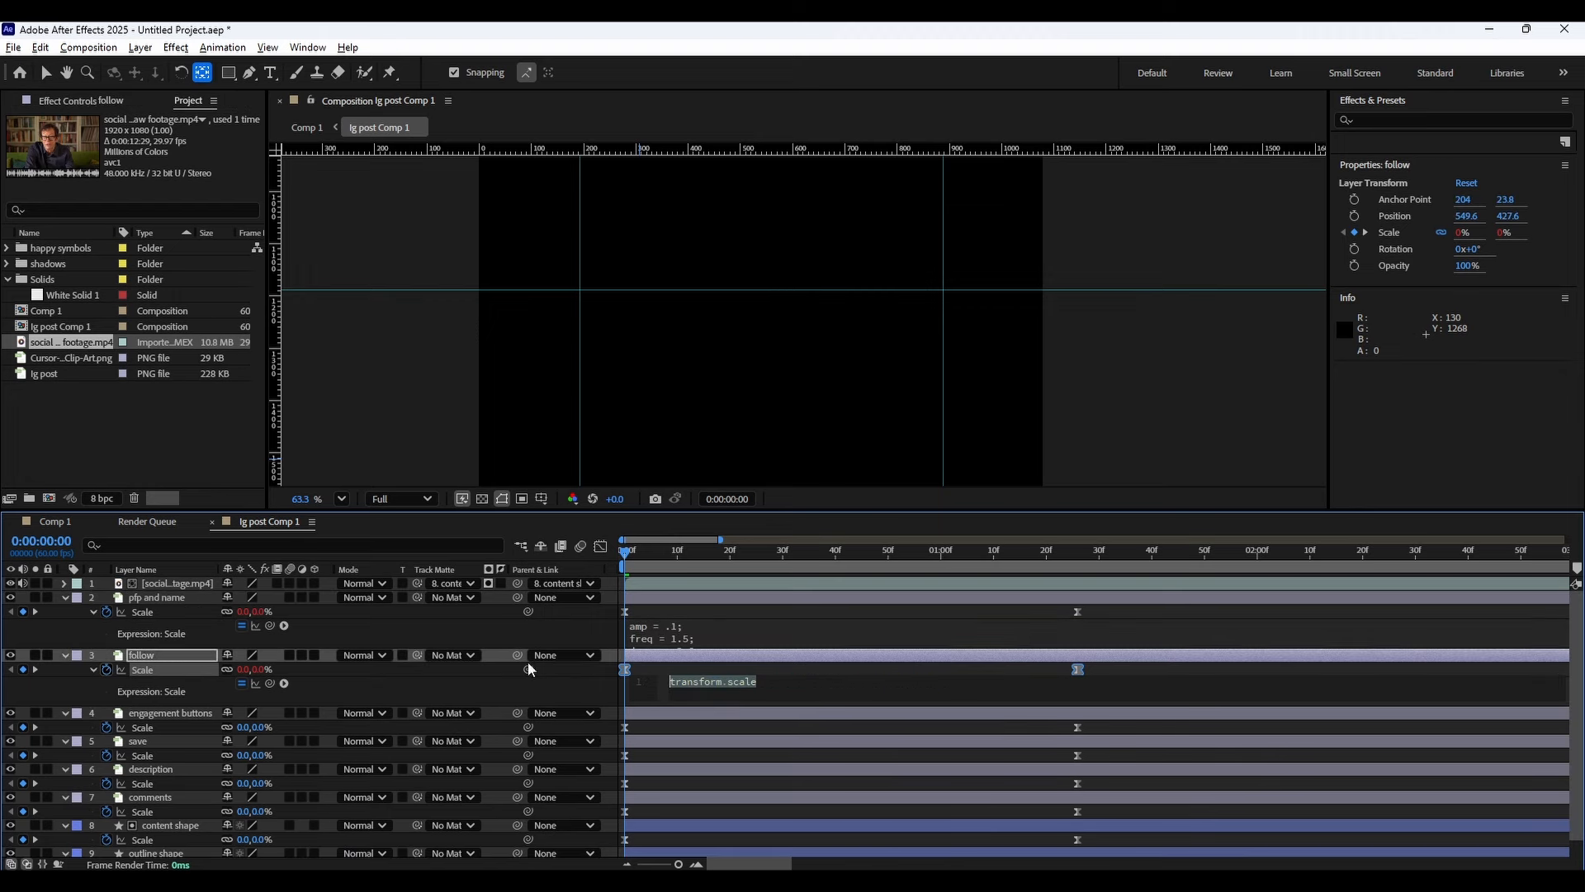
pyautogui.hotkey('ctrl', 'v')
pyautogui.keyDown('alt'); pyautogui.click(107, 726); pyautogui.keyUp('alt')
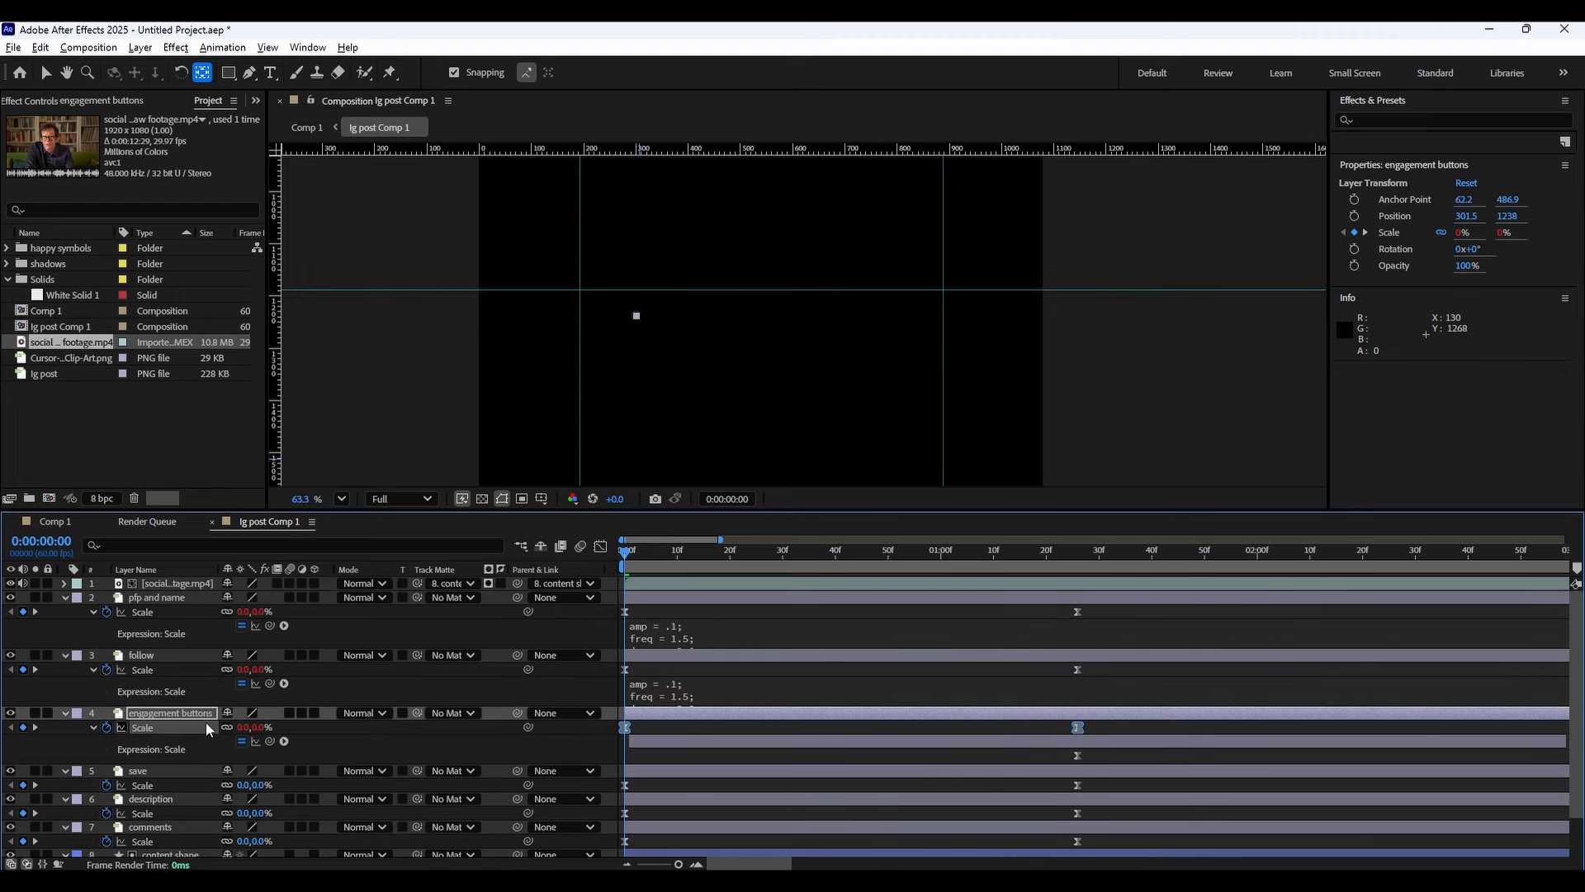
pyautogui.hotkey('ctrl', 'v')
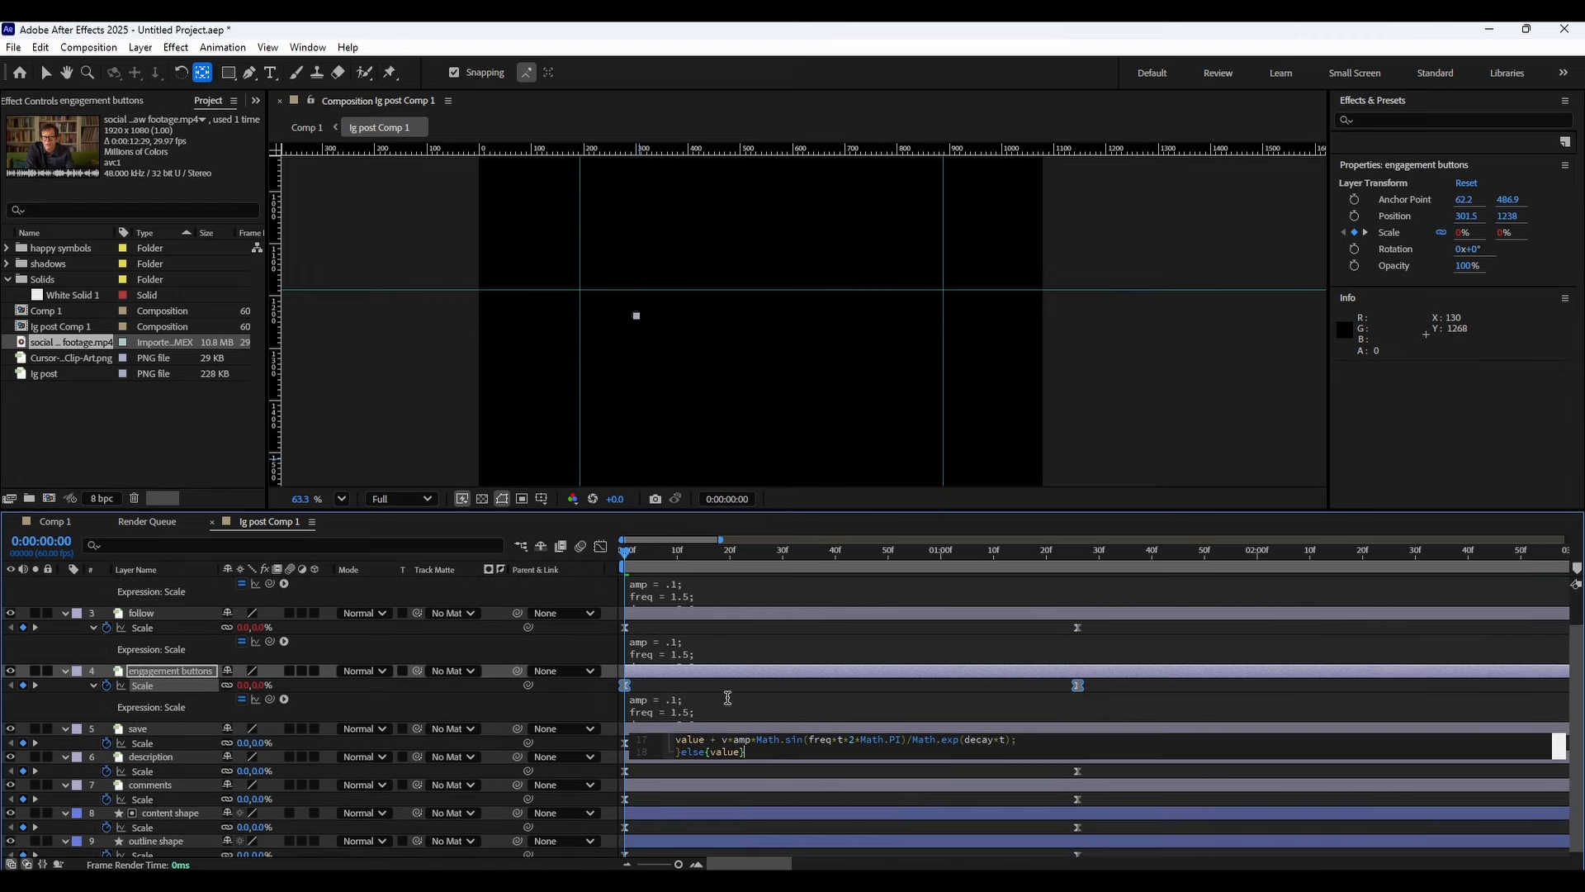
pyautogui.keyDown('alt'); pyautogui.click(106, 771); pyautogui.keyUp('alt')
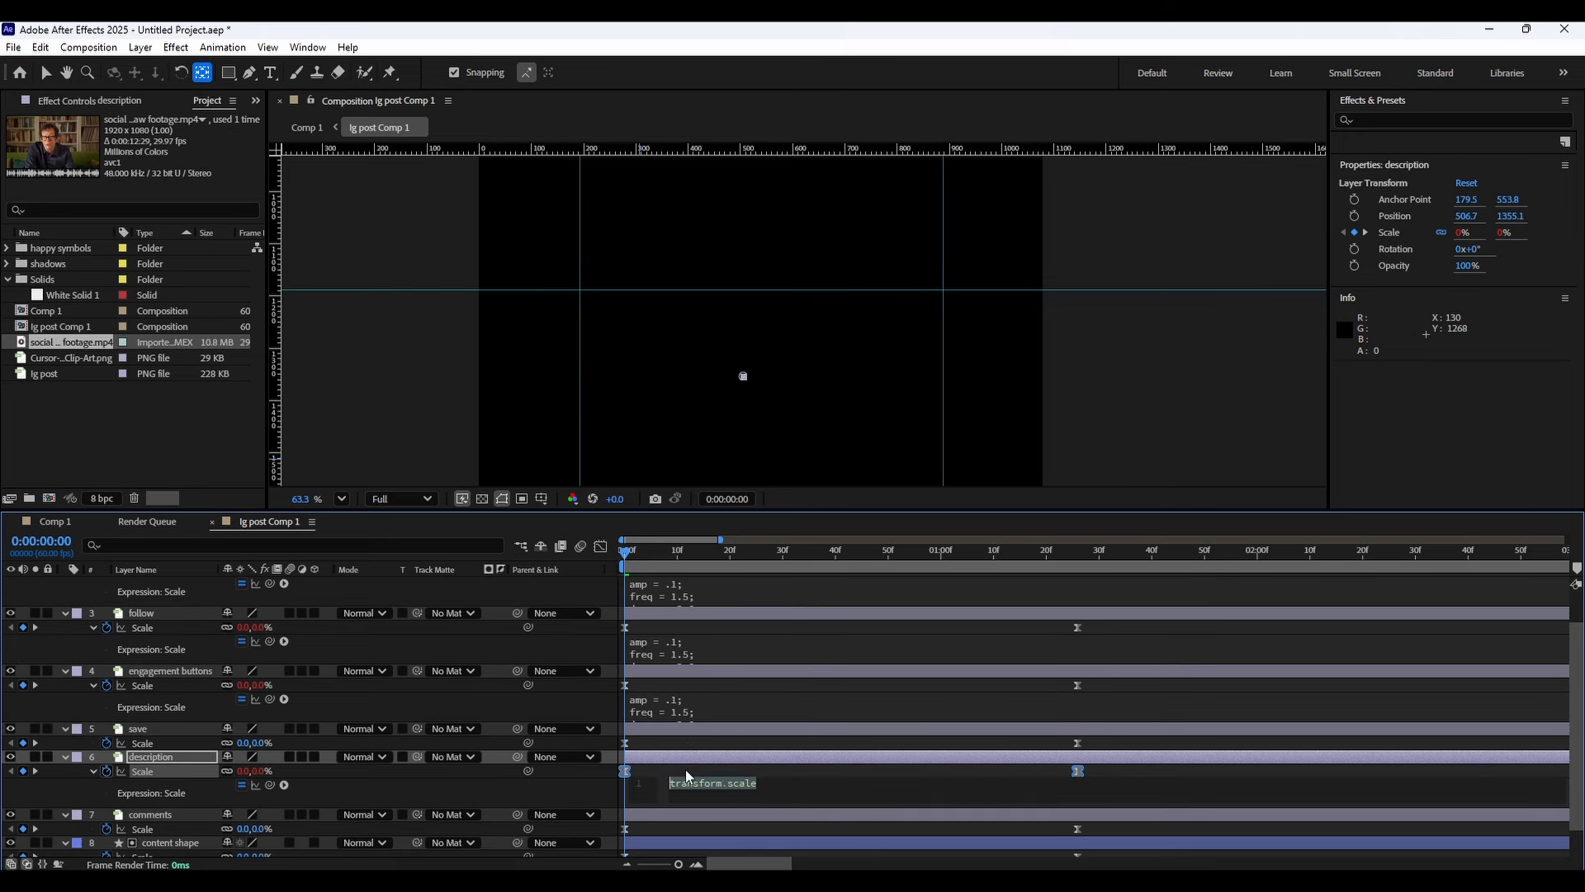
pyautogui.hotkey('ctrl', 'v')
pyautogui.keyDown('alt'); pyautogui.click(107, 828); pyautogui.keyUp('alt')
pyautogui.hotkey('ctrl', 'v')
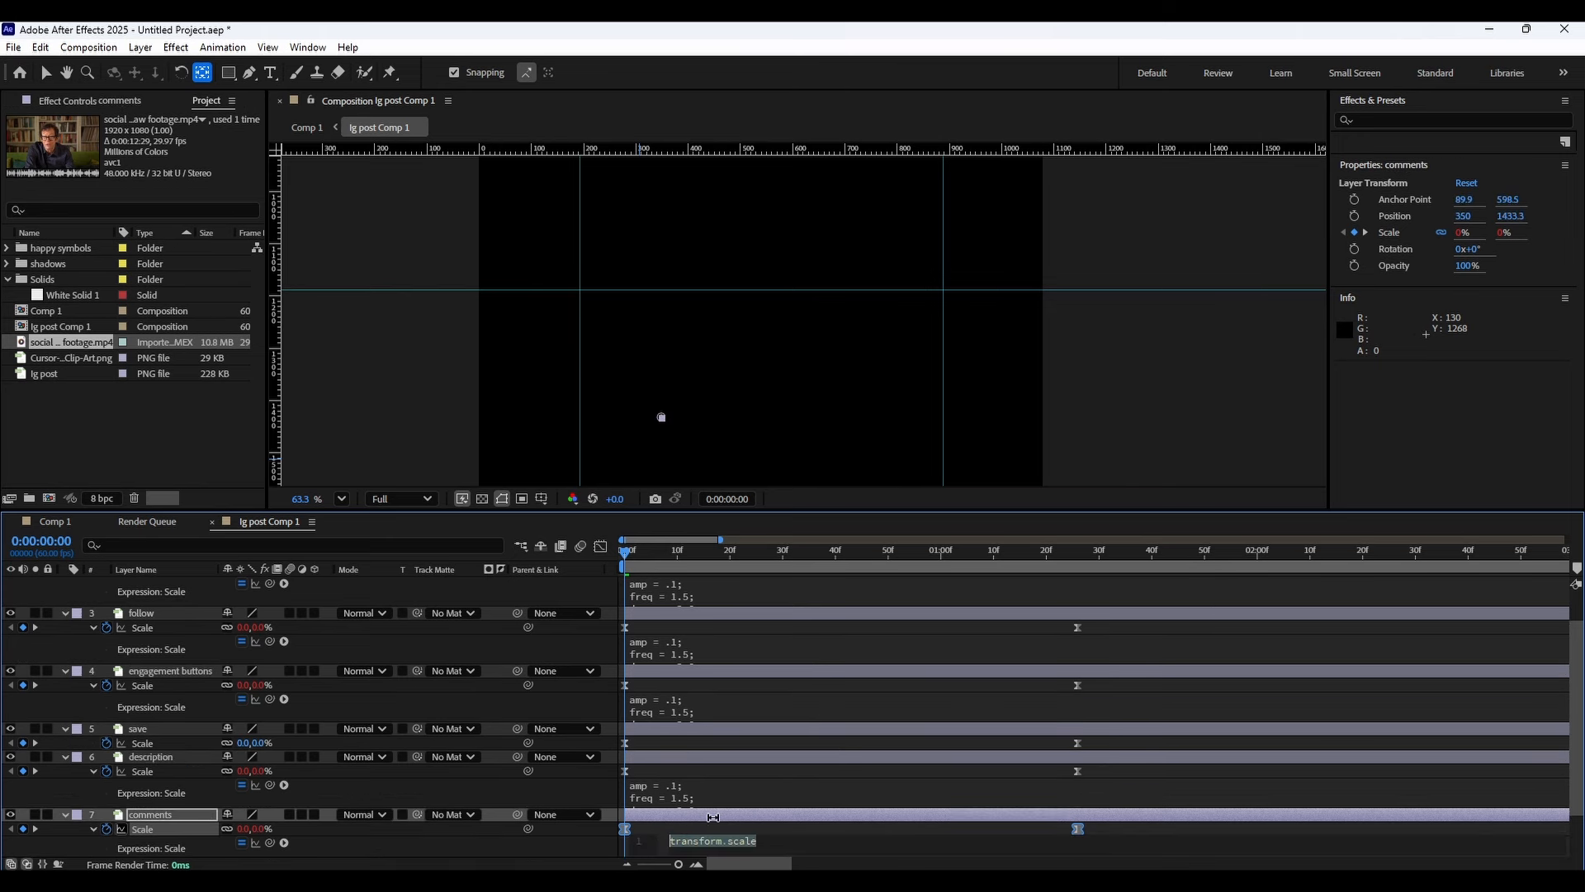
# Paste the bounce expression into the Scale expressions of the content shape and outline shape layers.
pyautogui.scroll(-2, 460, 747)
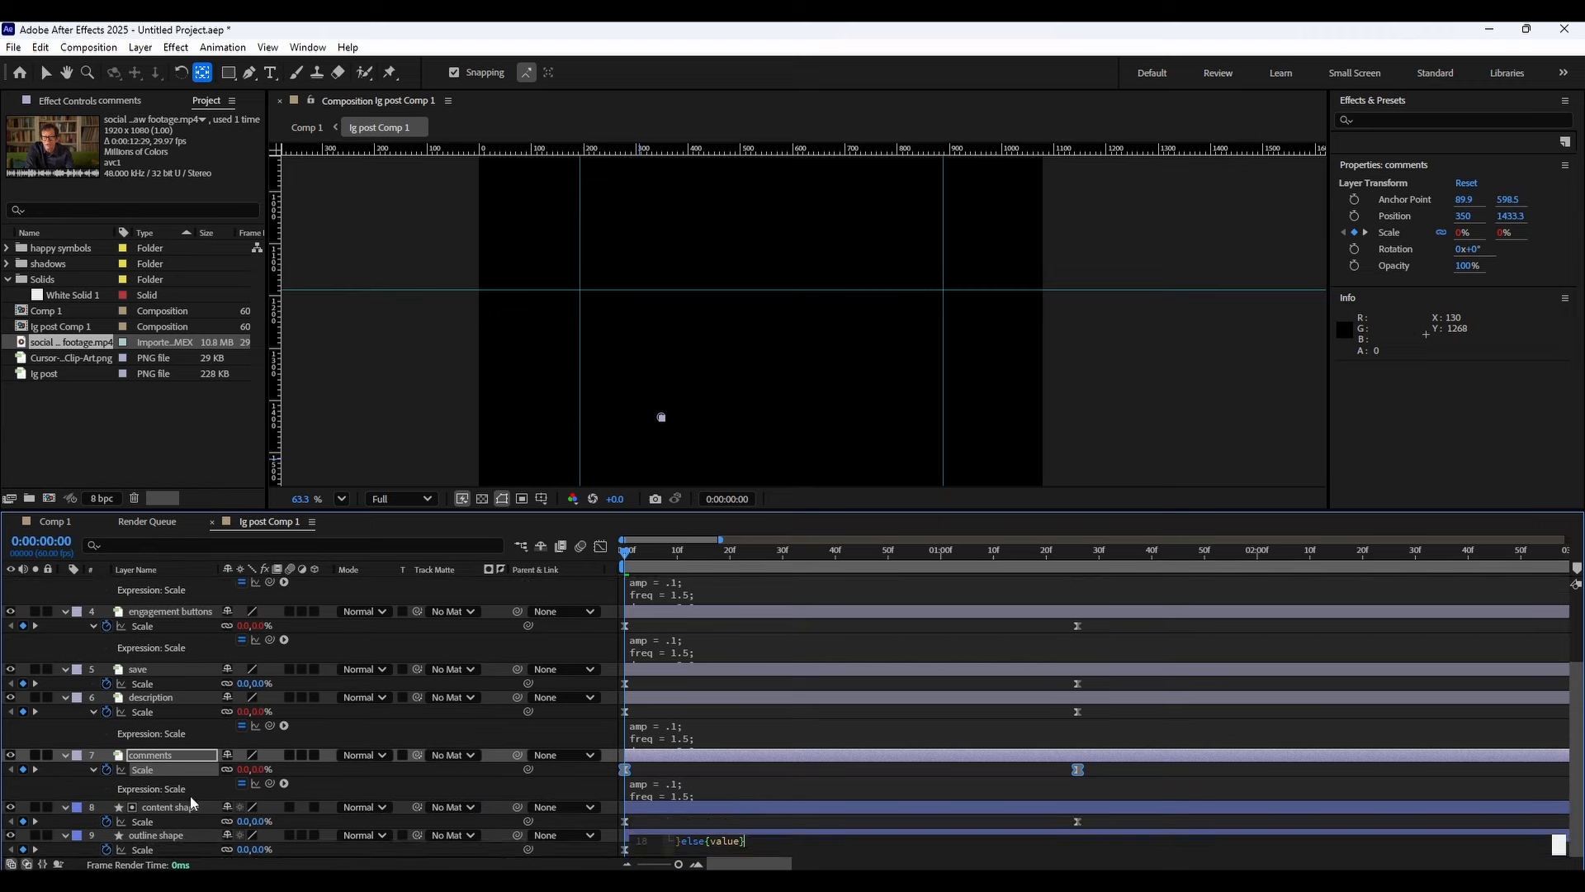
pyautogui.keyDown('alt'); pyautogui.click(106, 822); pyautogui.keyUp('alt')
pyautogui.hotkey('ctrl', 'v')
pyautogui.scroll(-1, 176, 830)
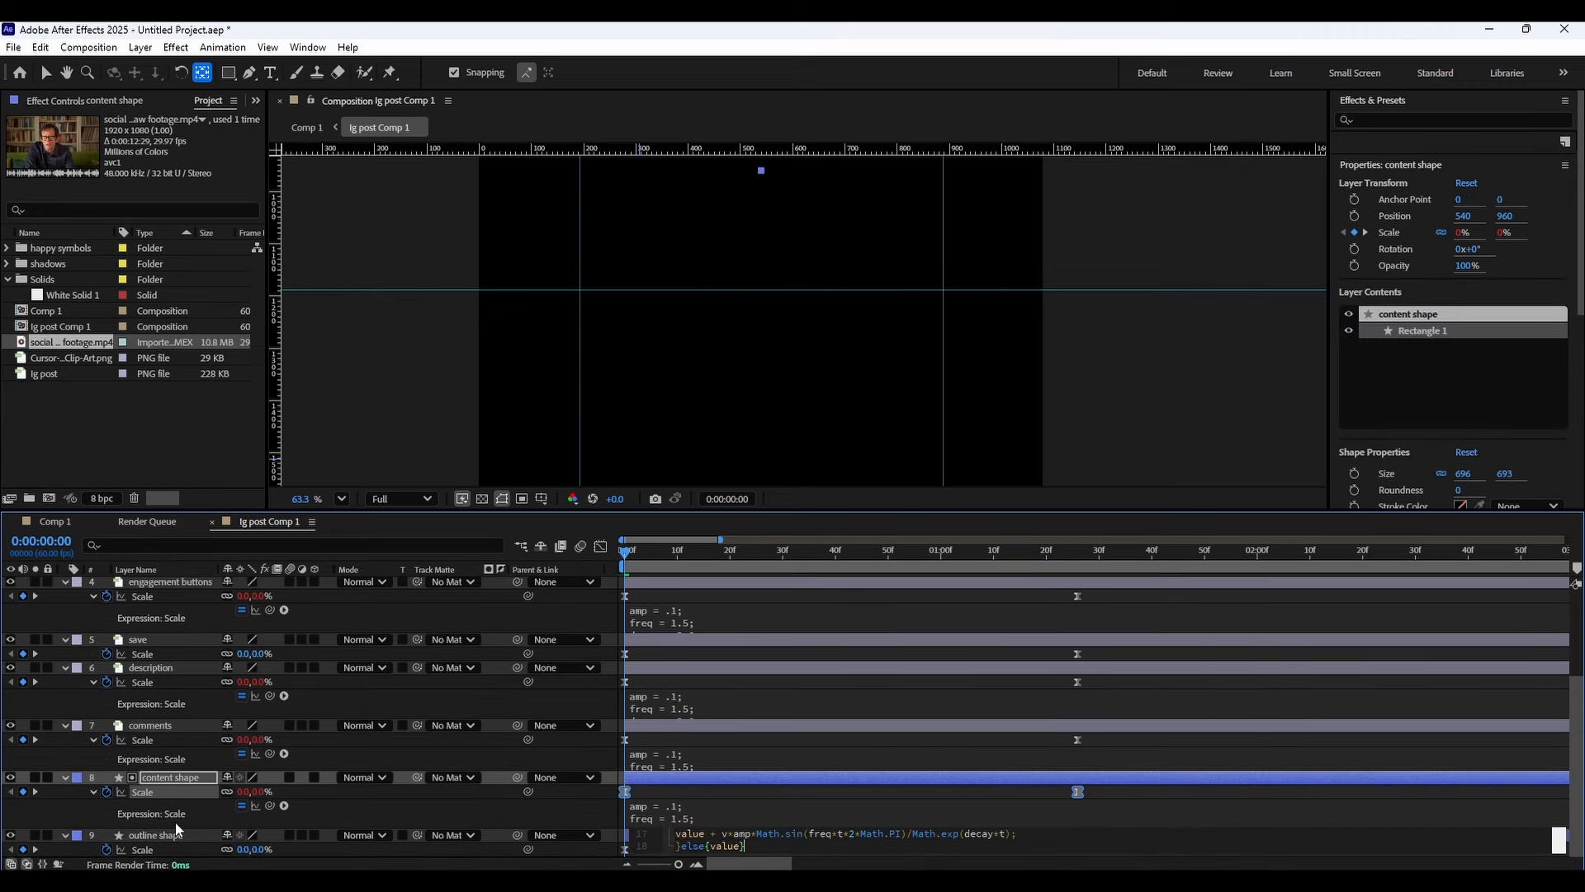
pyautogui.keyDown('alt'); pyautogui.click(107, 850); pyautogui.keyUp('alt')
pyautogui.scroll(-1, 600, 749)
pyautogui.hotkey('ctrl', 'v')
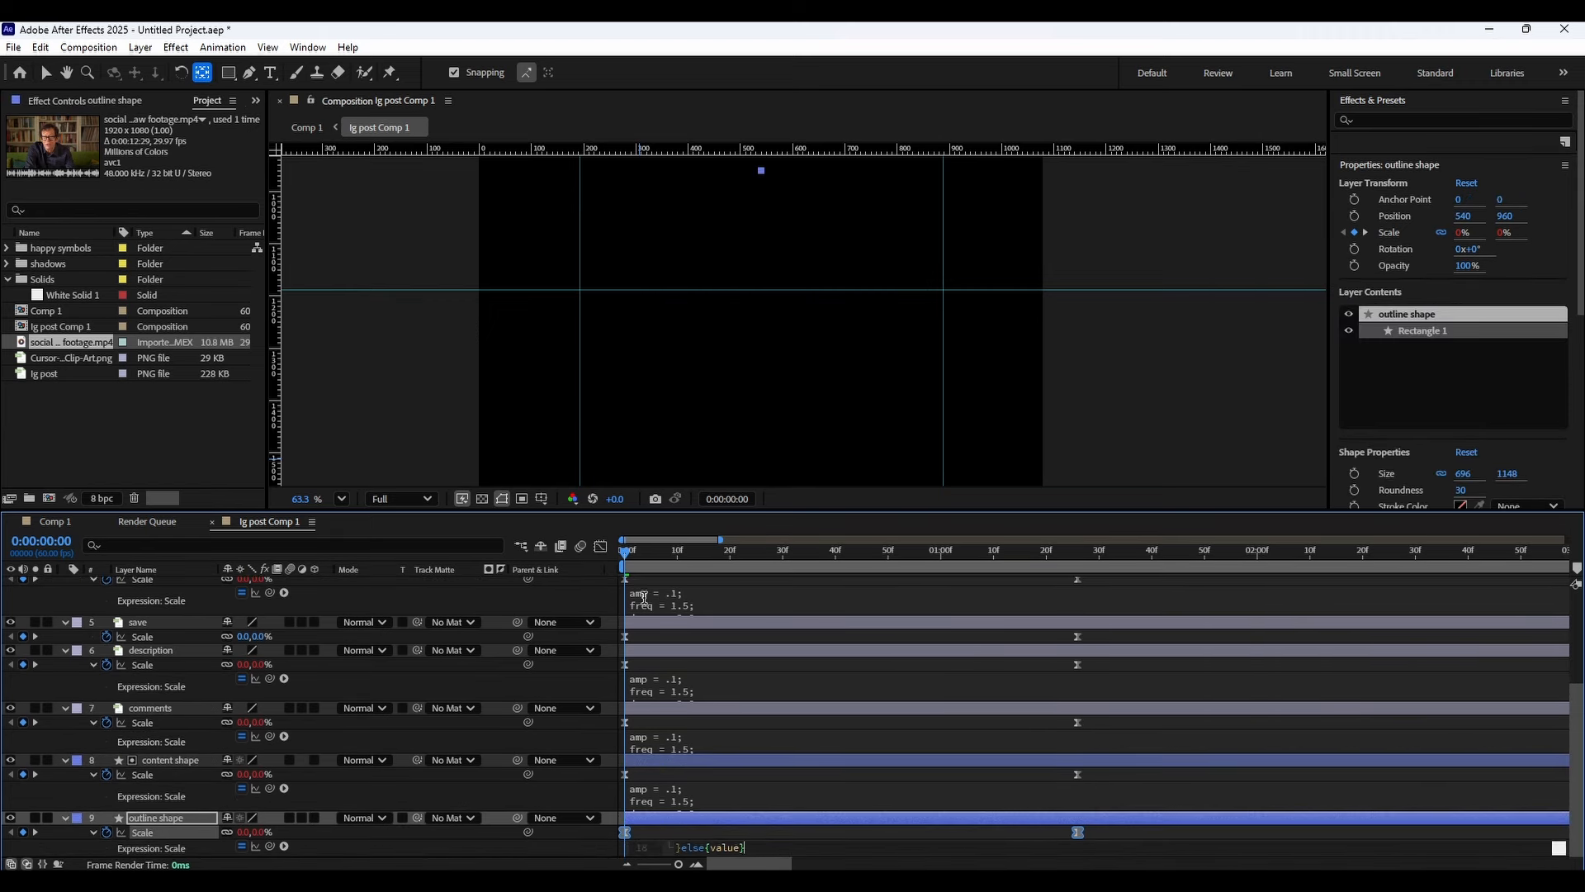
# Select all layers, collapse their properties and play back the animation.
pyautogui.scroll(5, 281, 691)
pyautogui.click(205, 634)
pyautogui.hotkey('ctrl', 'a')
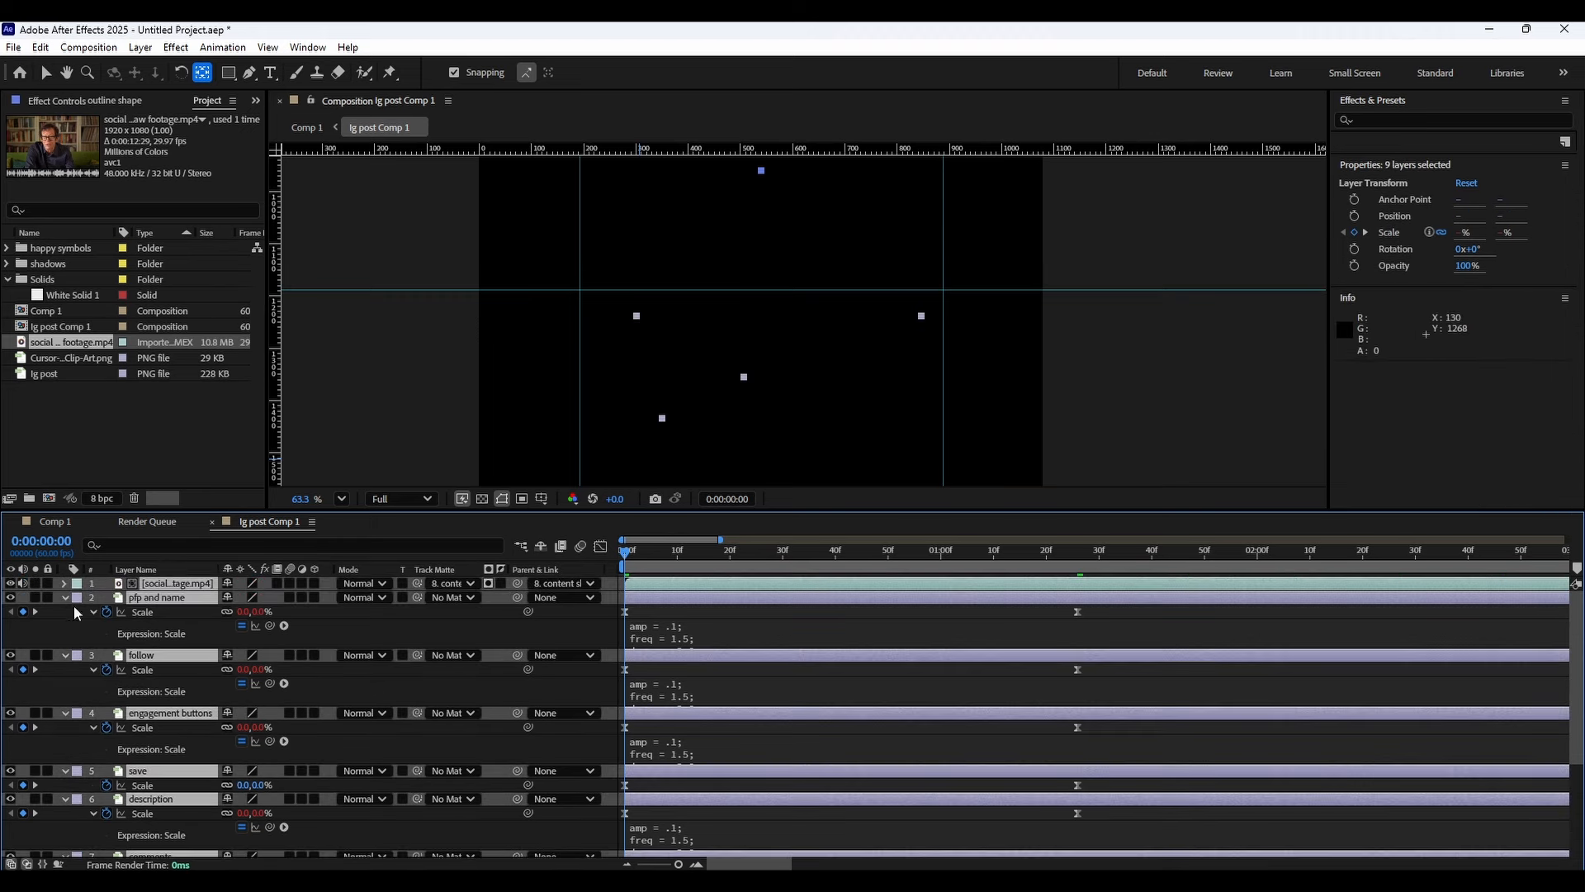
pyautogui.click(198, 635)
pyautogui.hotkey('ctrl', 'a')
pyautogui.click(66, 598)
pyautogui.press('space')
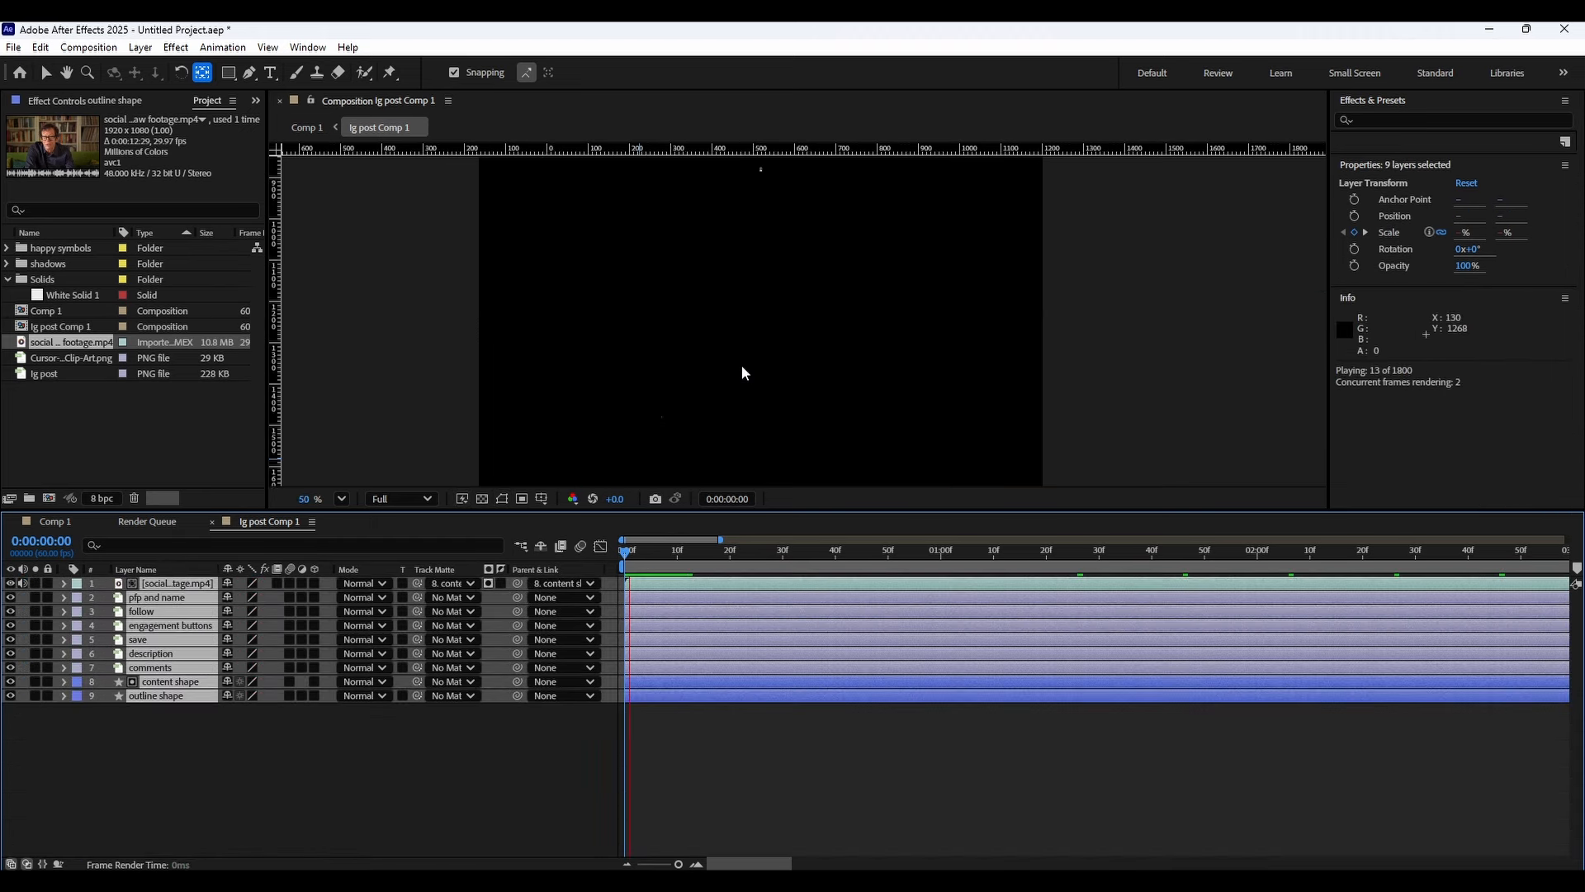
# Set the viewer resolution to Quarter and fit the composition in view, then preview the animation from the start.
pyautogui.scroll(-2, 747, 369)
pyautogui.scroll(-2, 753, 371)
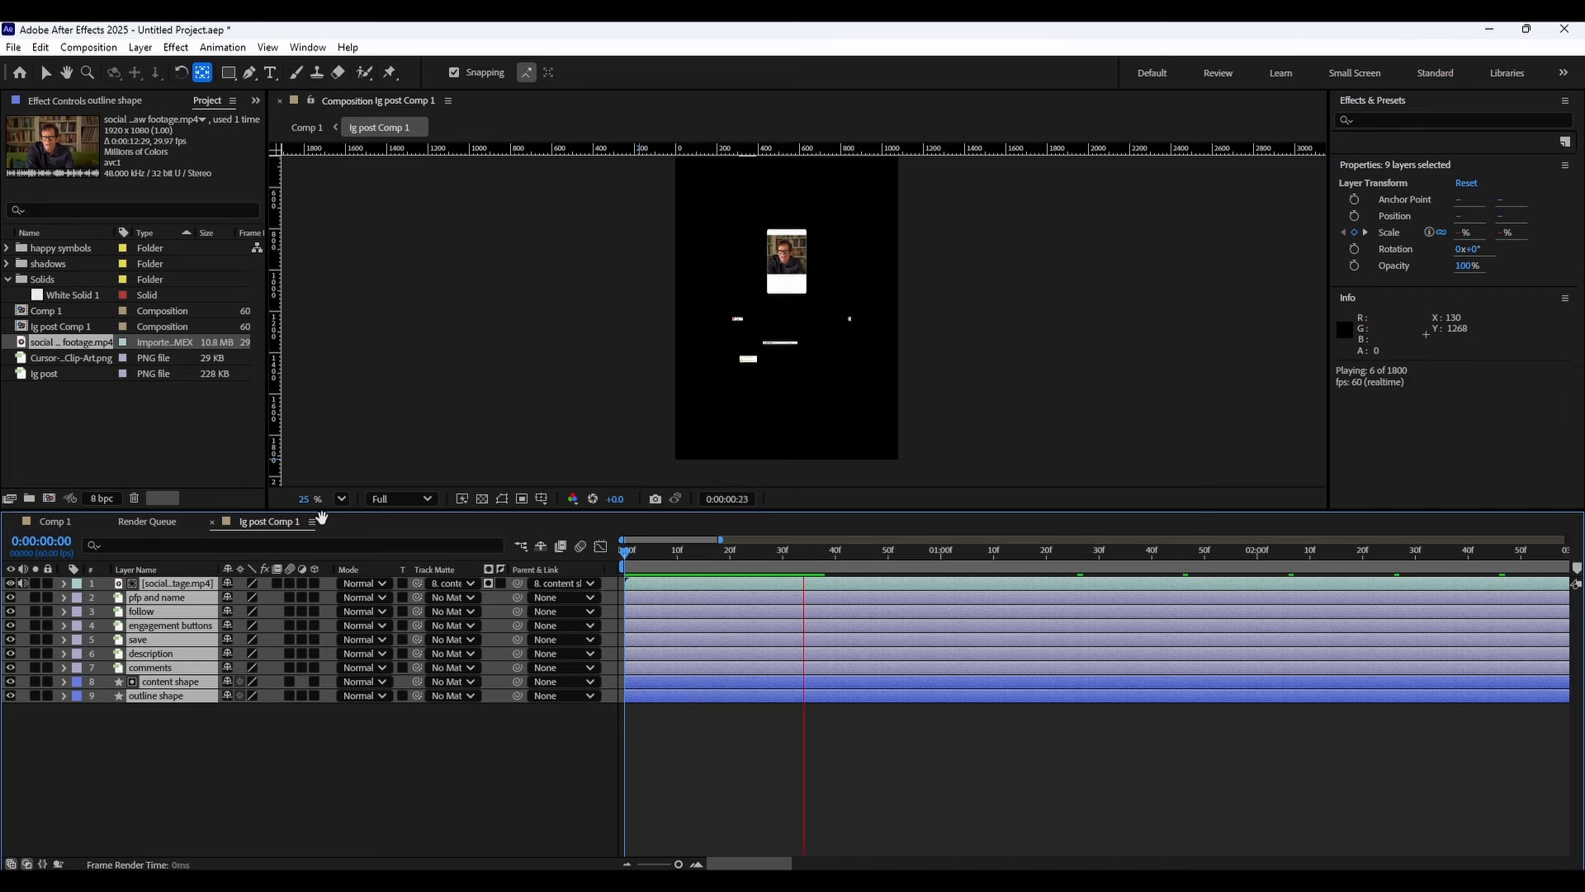
pyautogui.click(400, 498)
pyautogui.click(402, 610)
pyautogui.scroll(1, 814, 353)
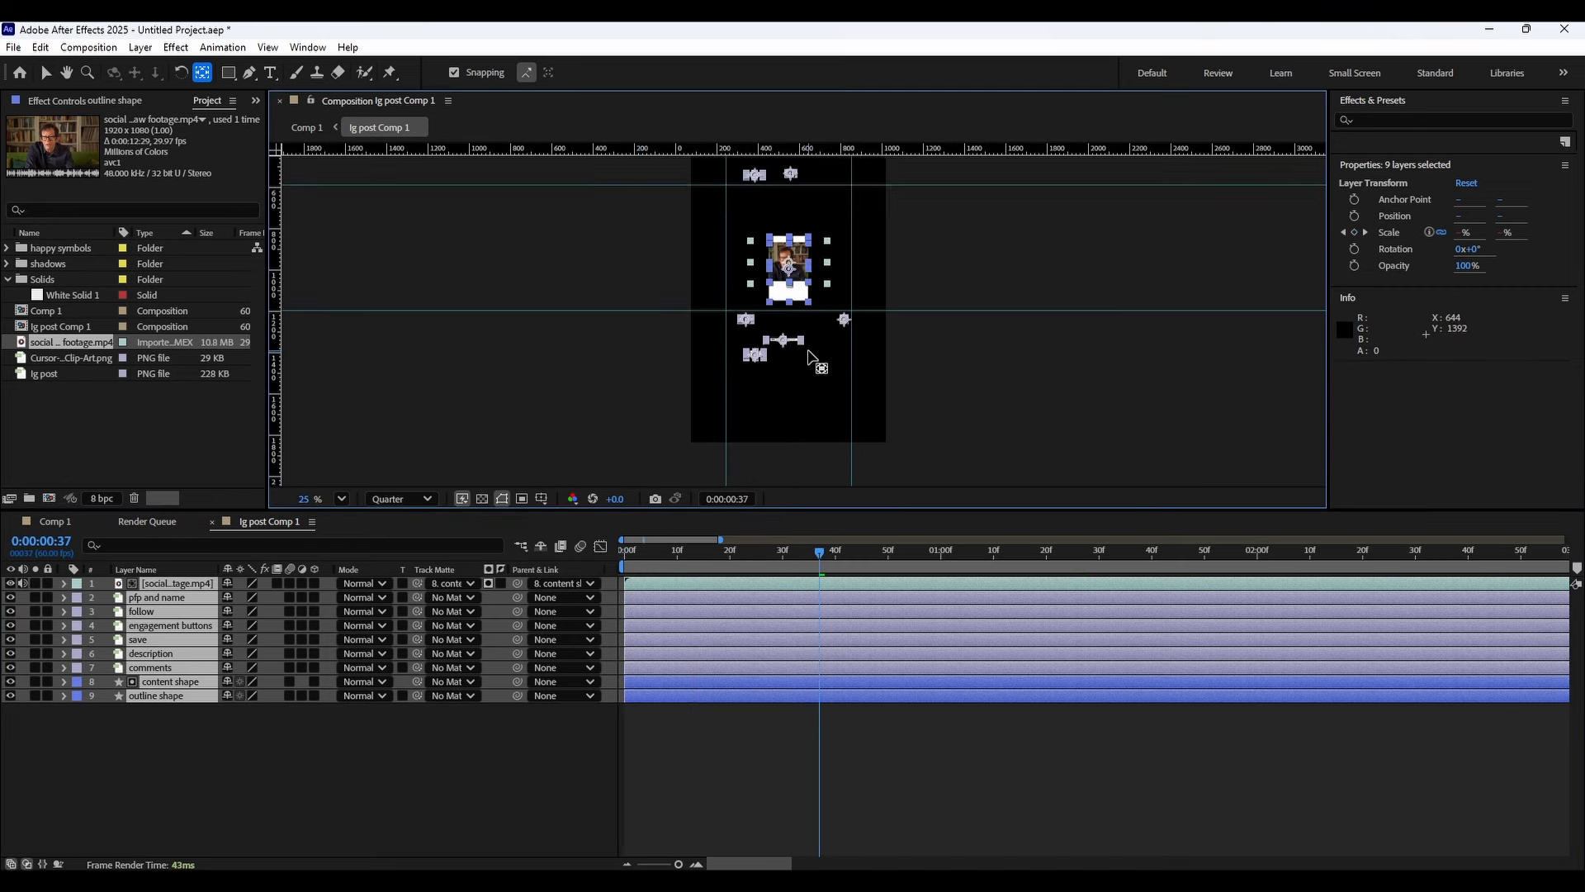
pyautogui.click(341, 499)
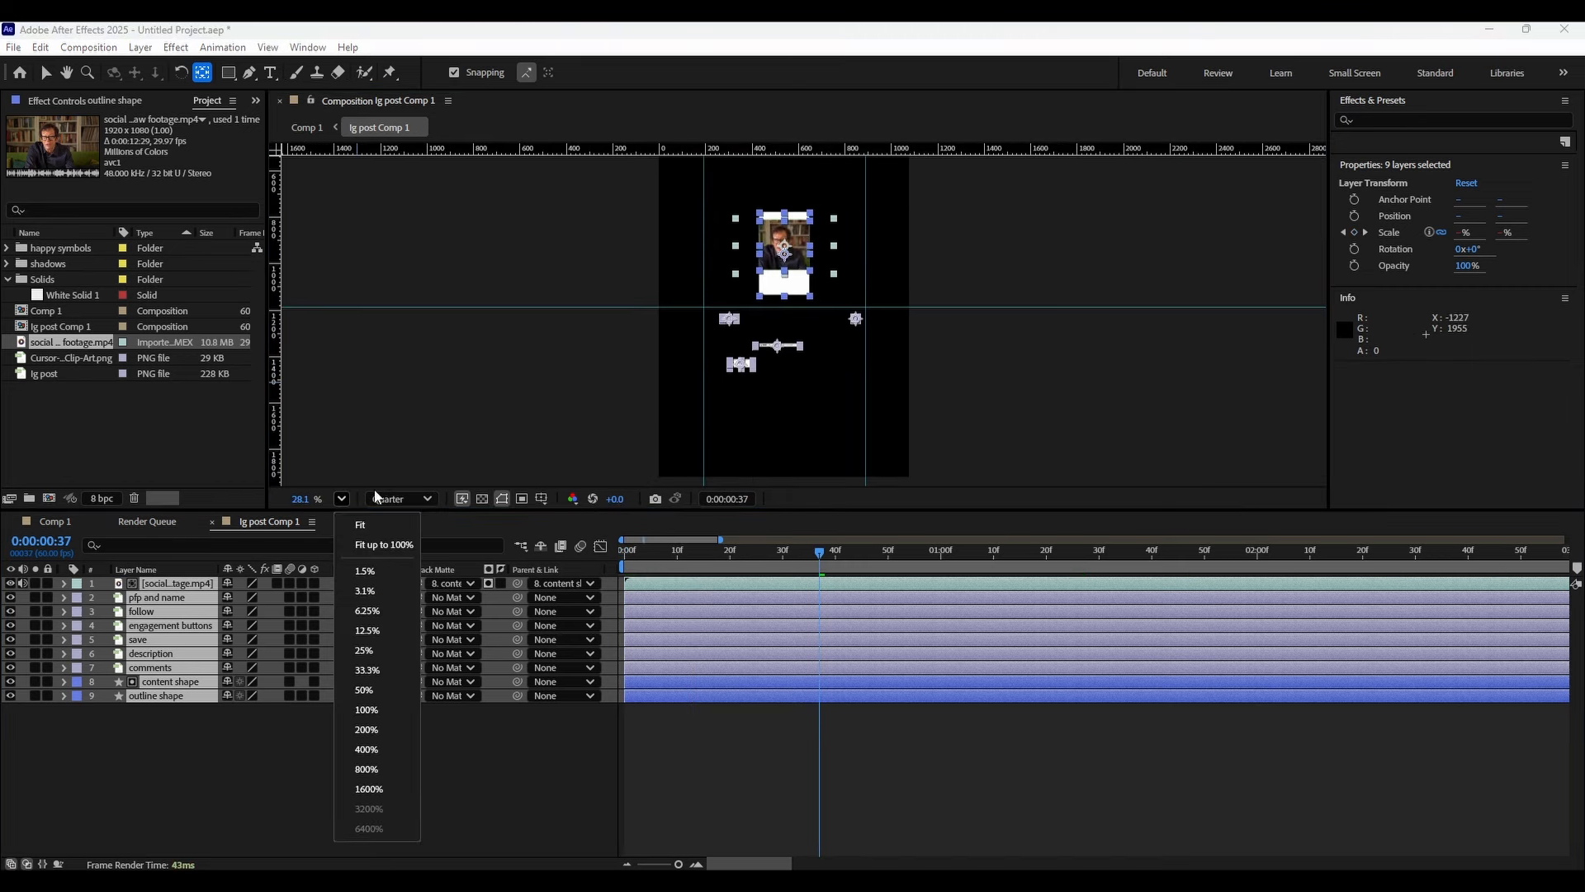
pyautogui.click(371, 516)
pyautogui.click(624, 553)
pyautogui.click(621, 547)
pyautogui.press('space')
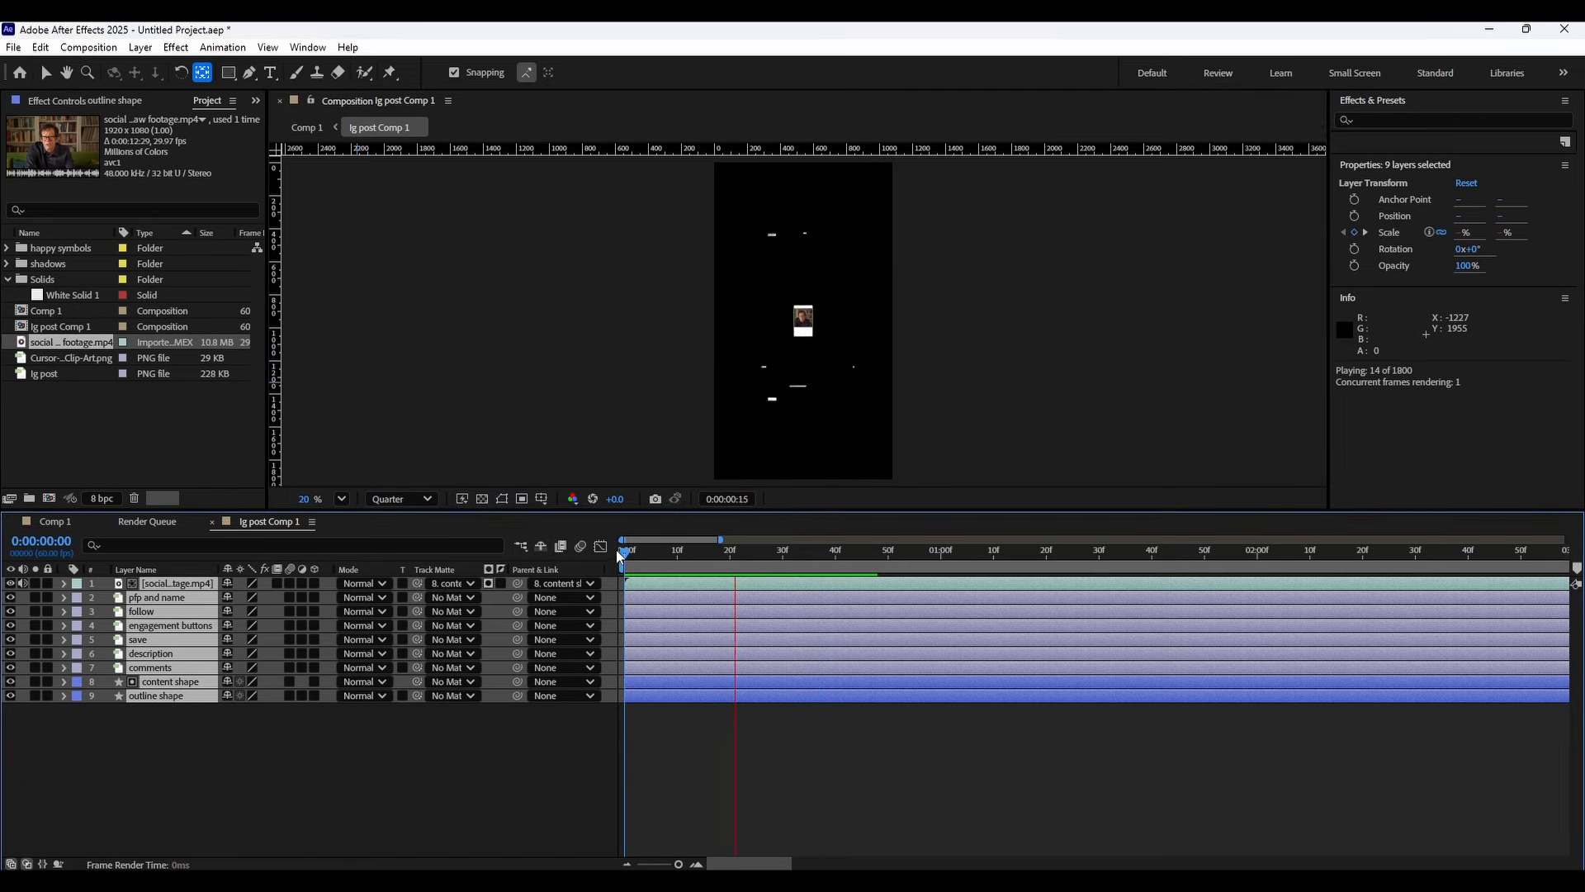
pyautogui.press('space')
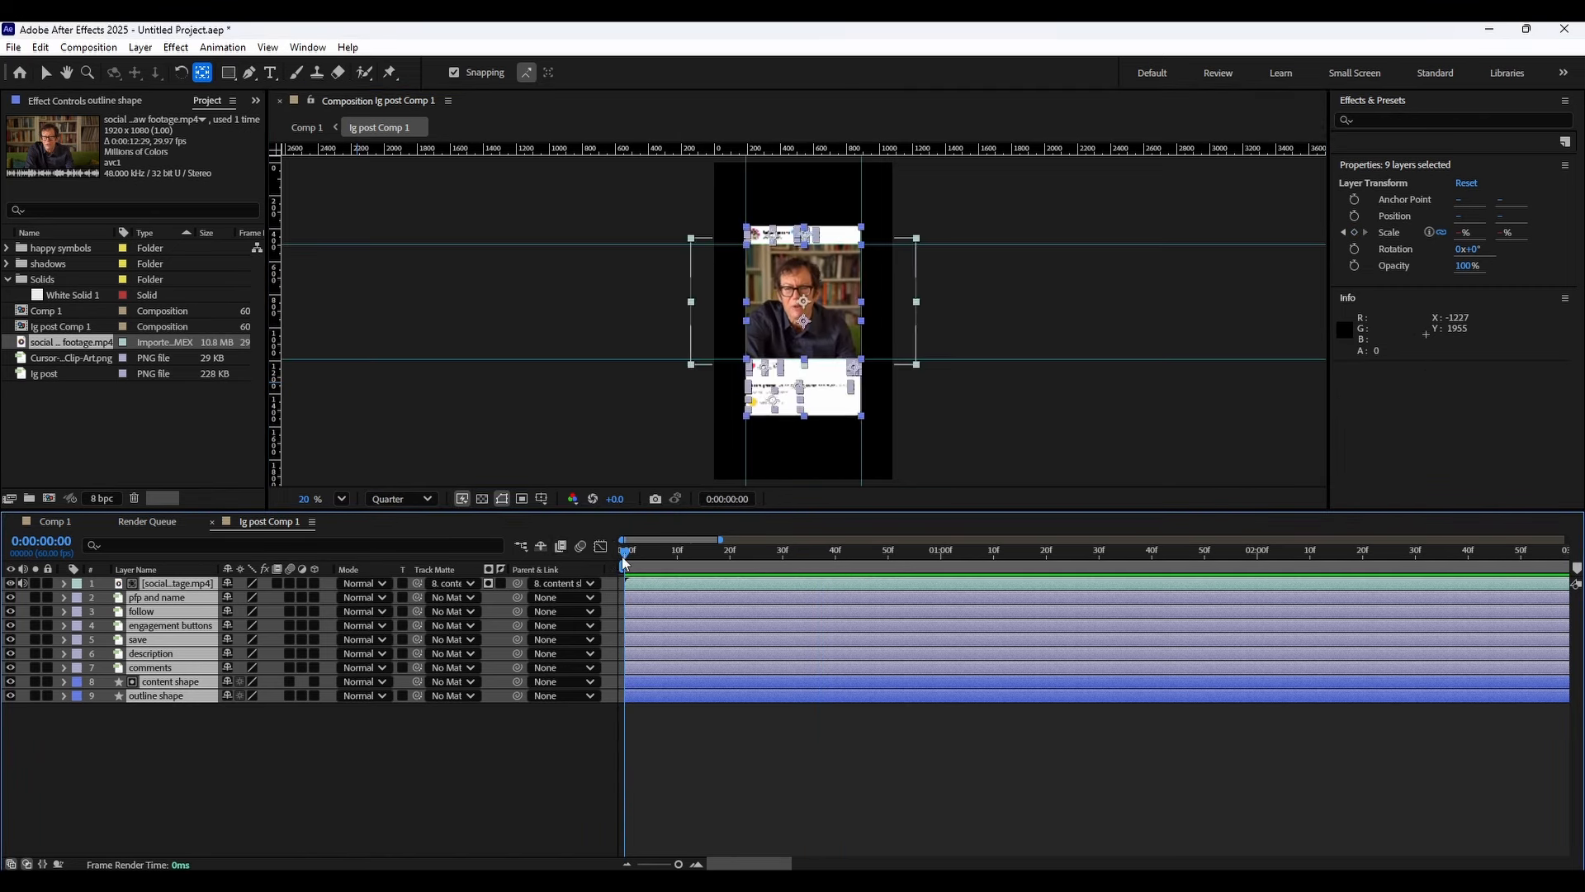
# Show only the Scale property for all layers and zoom the timeline out.
pyautogui.hotkey('shift', 'F3')
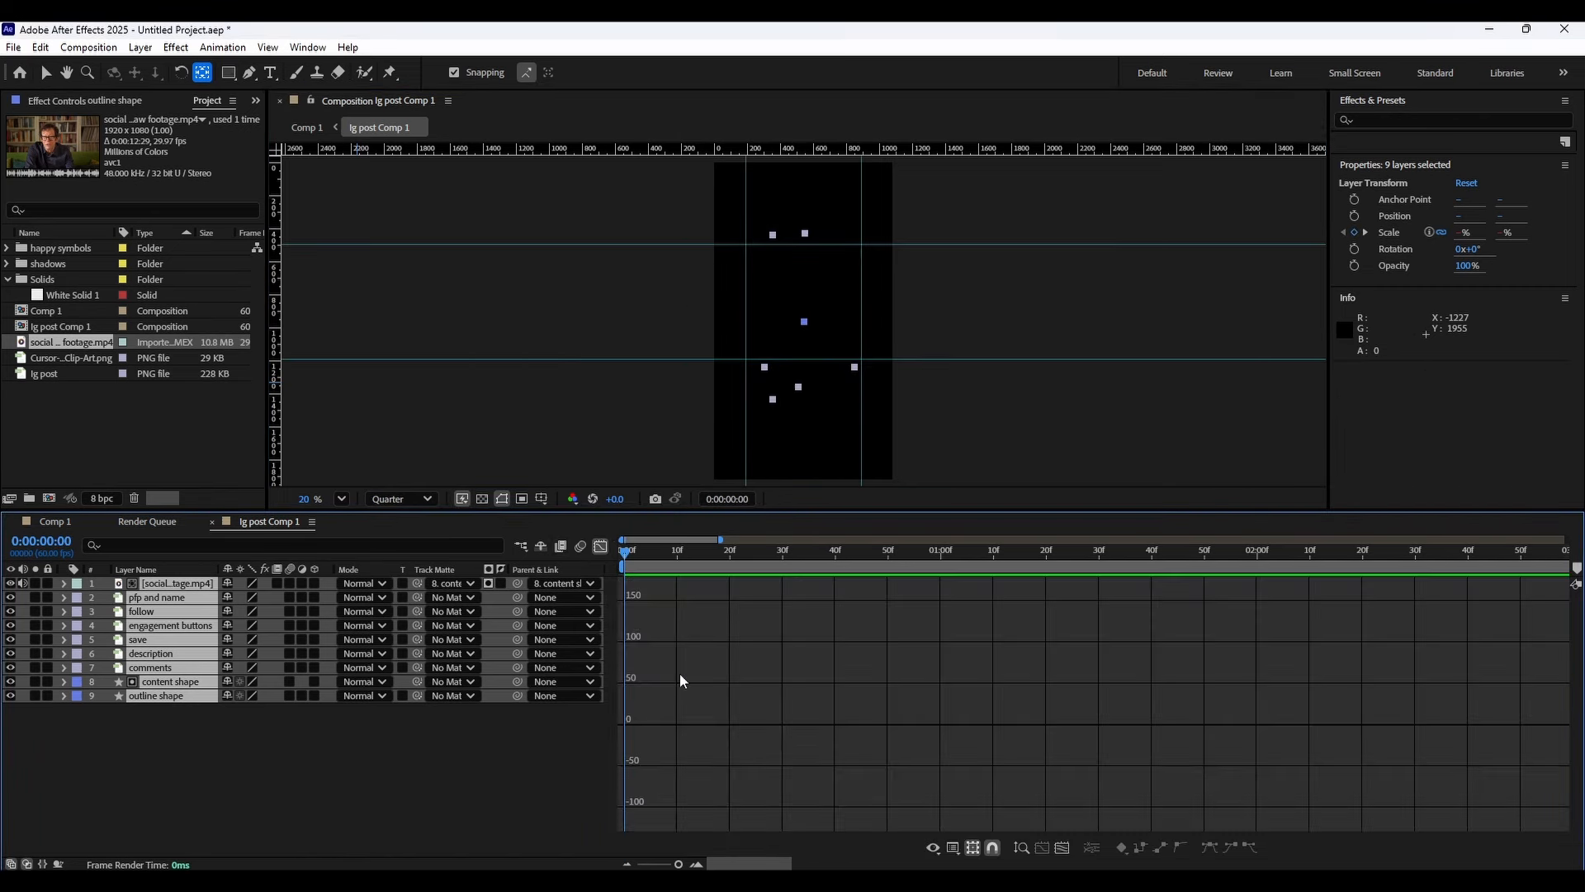
pyautogui.hotkey('shift', 'F3')
pyautogui.press('F2')
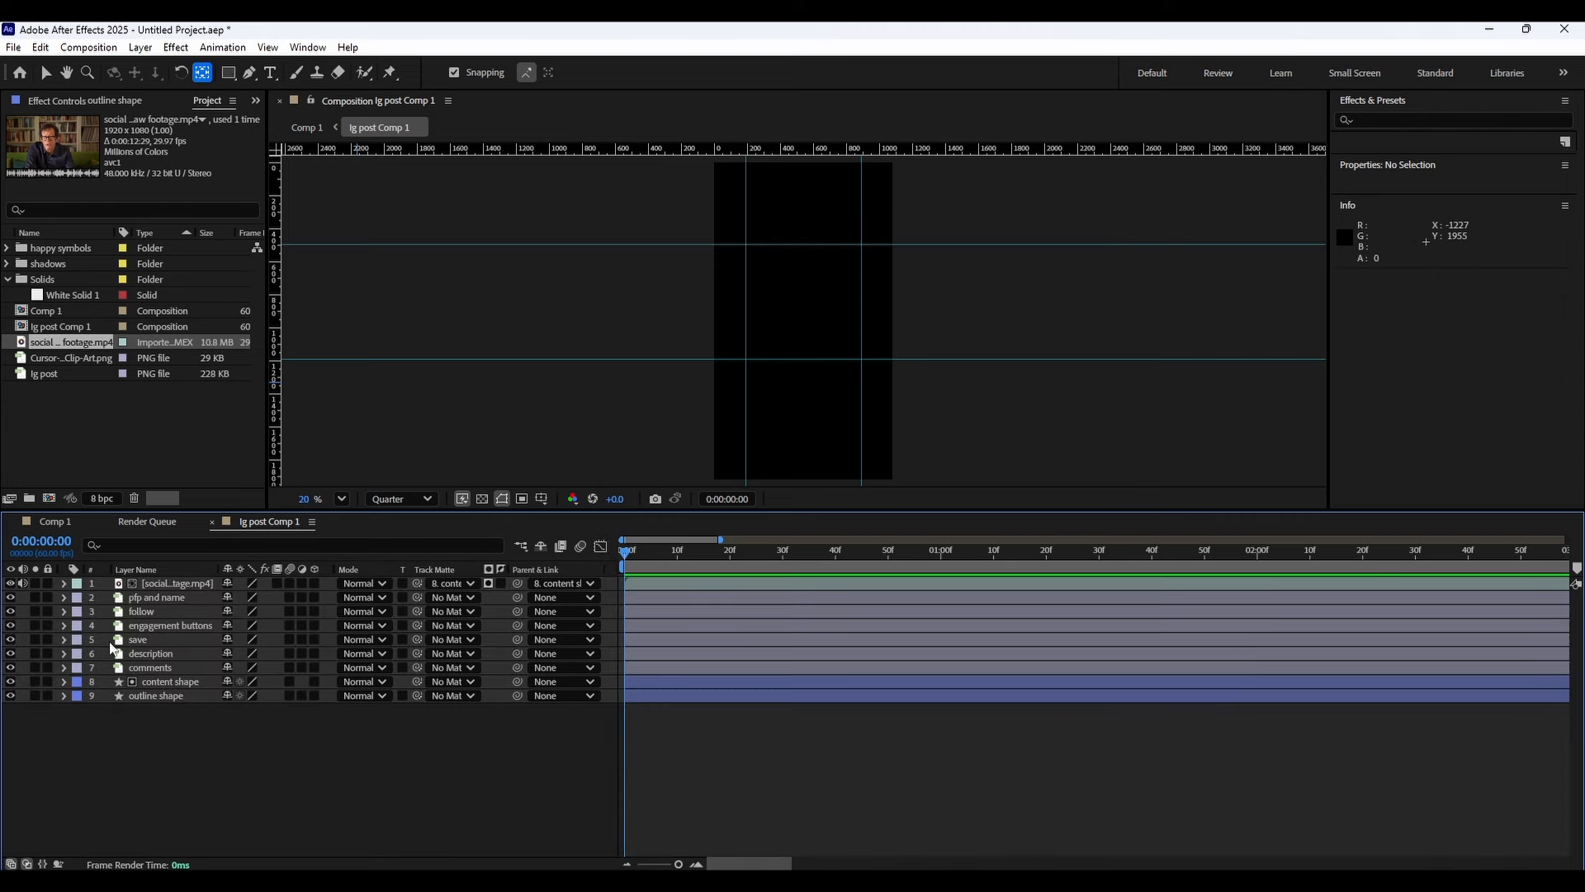
pyautogui.click(64, 600)
pyautogui.click(67, 599)
pyautogui.hotkey('ctrl', 'a')
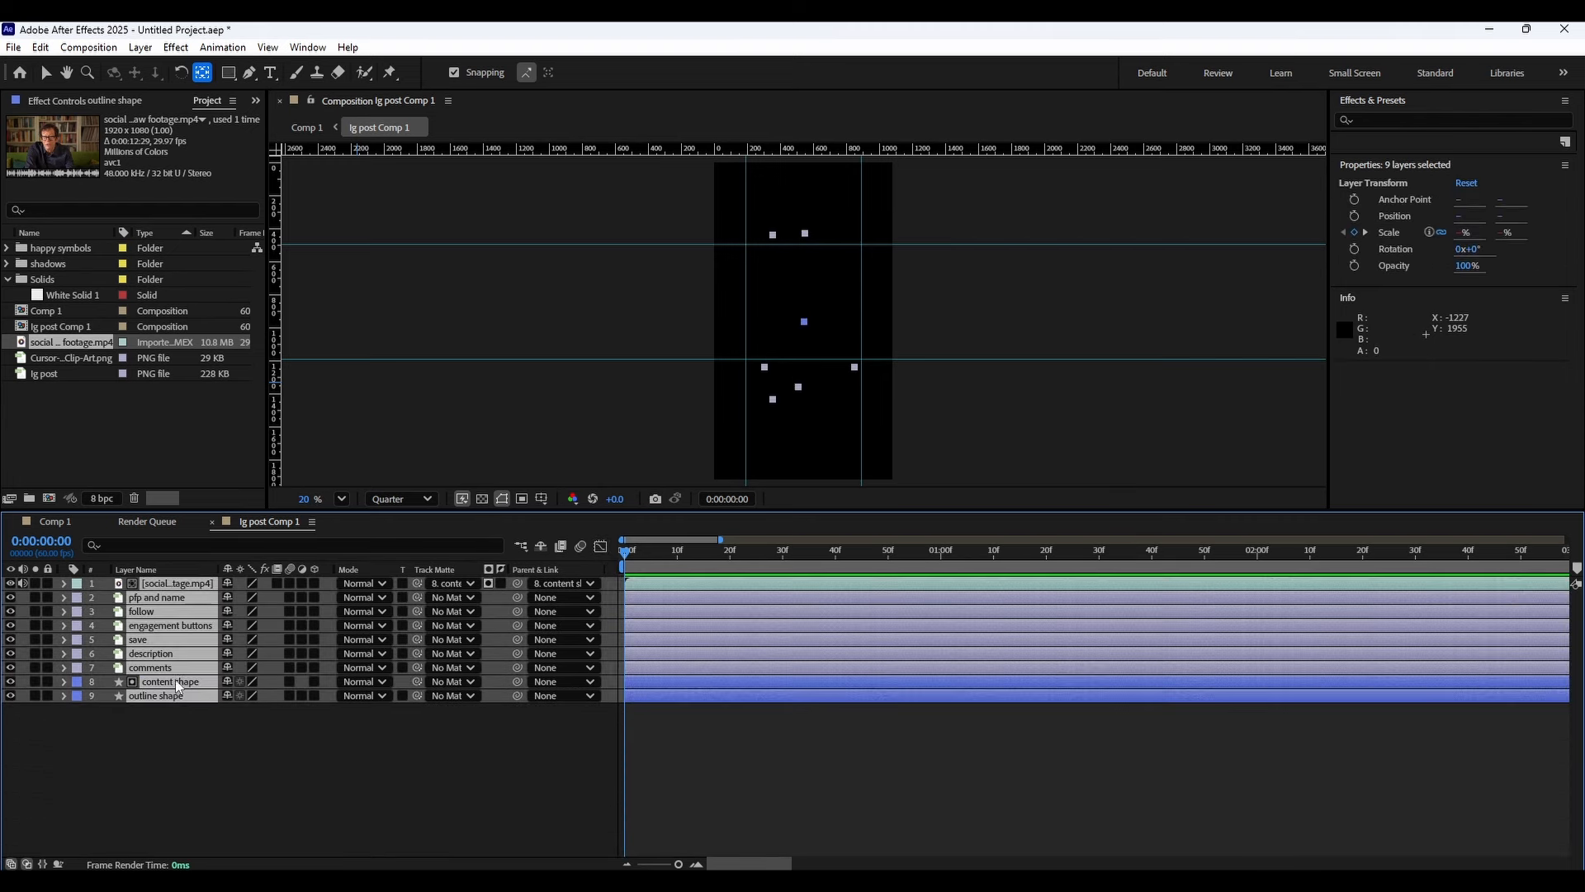
pyautogui.click(66, 598)
pyautogui.hotkey('shift', 'F3')
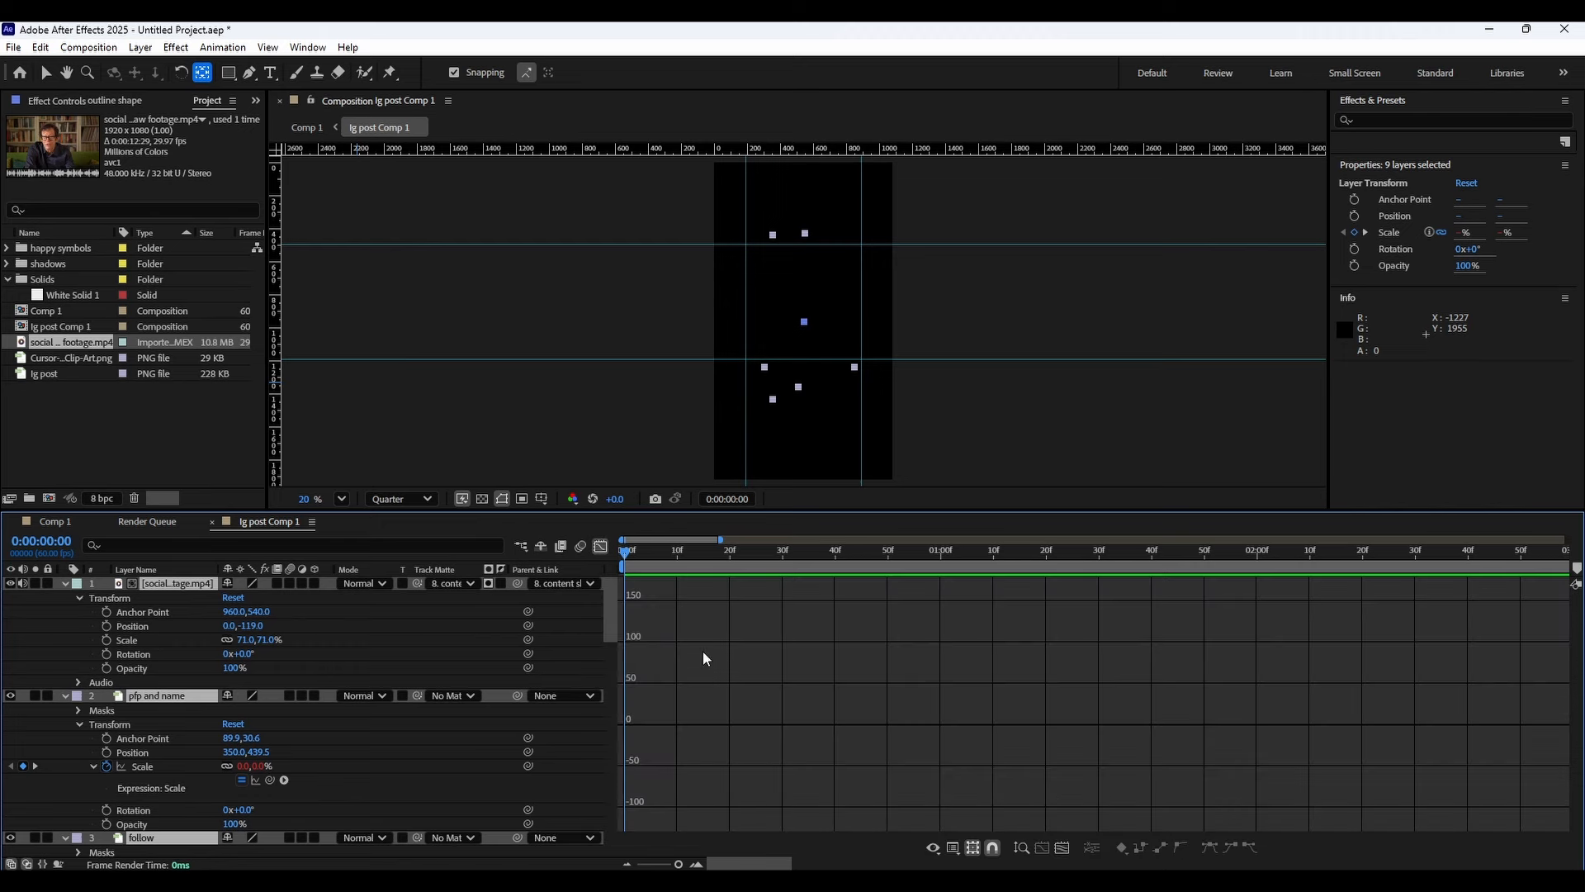
pyautogui.click(600, 547)
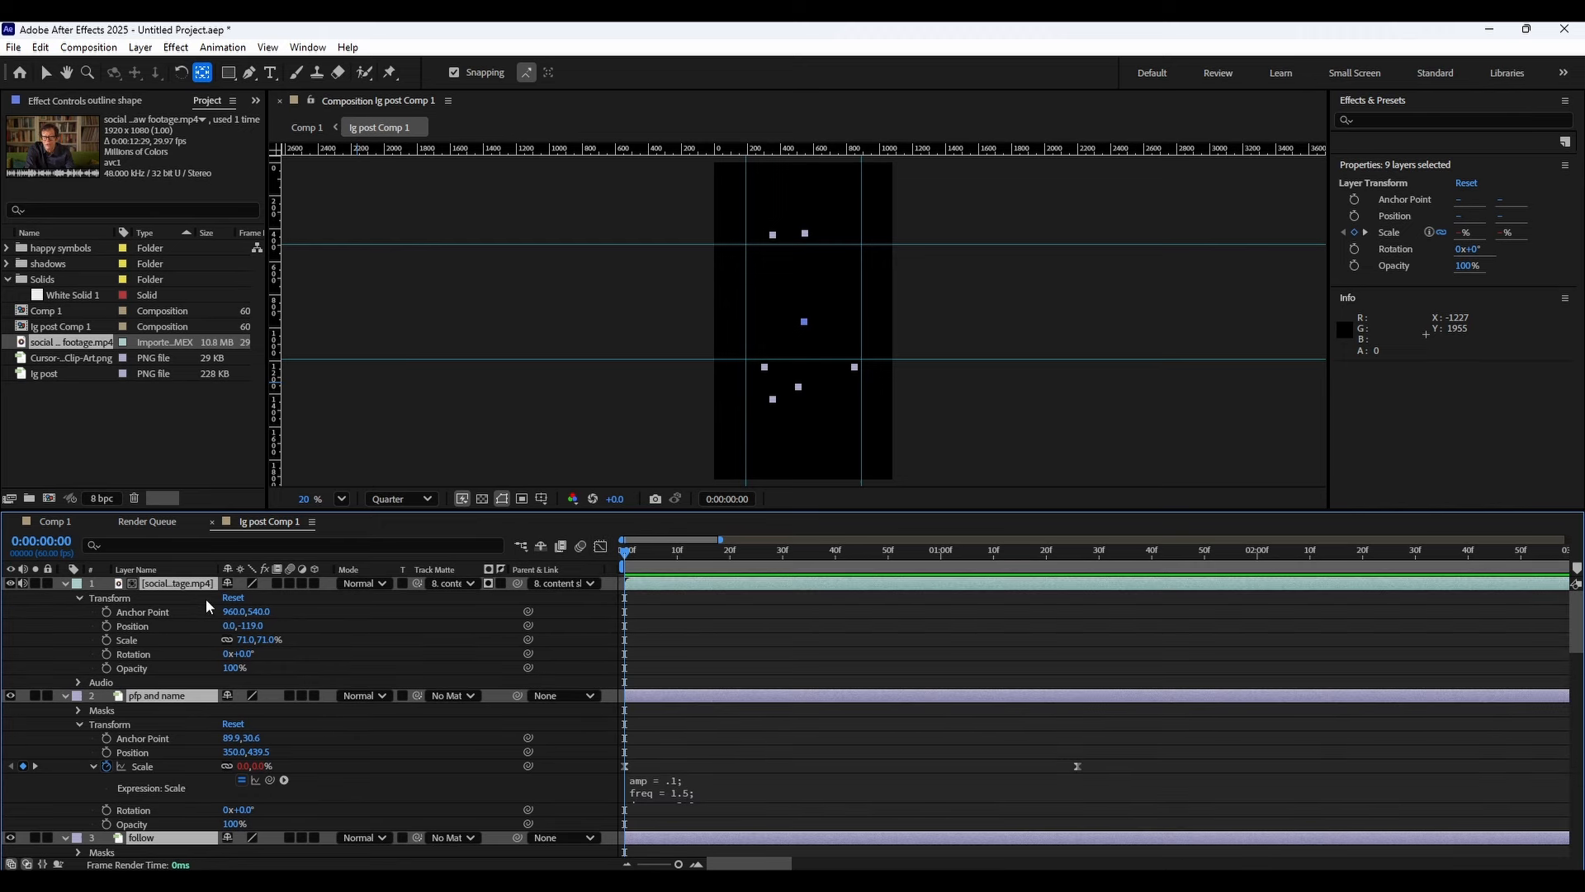
pyautogui.press('s')
pyautogui.scroll(-3, 942, 643)
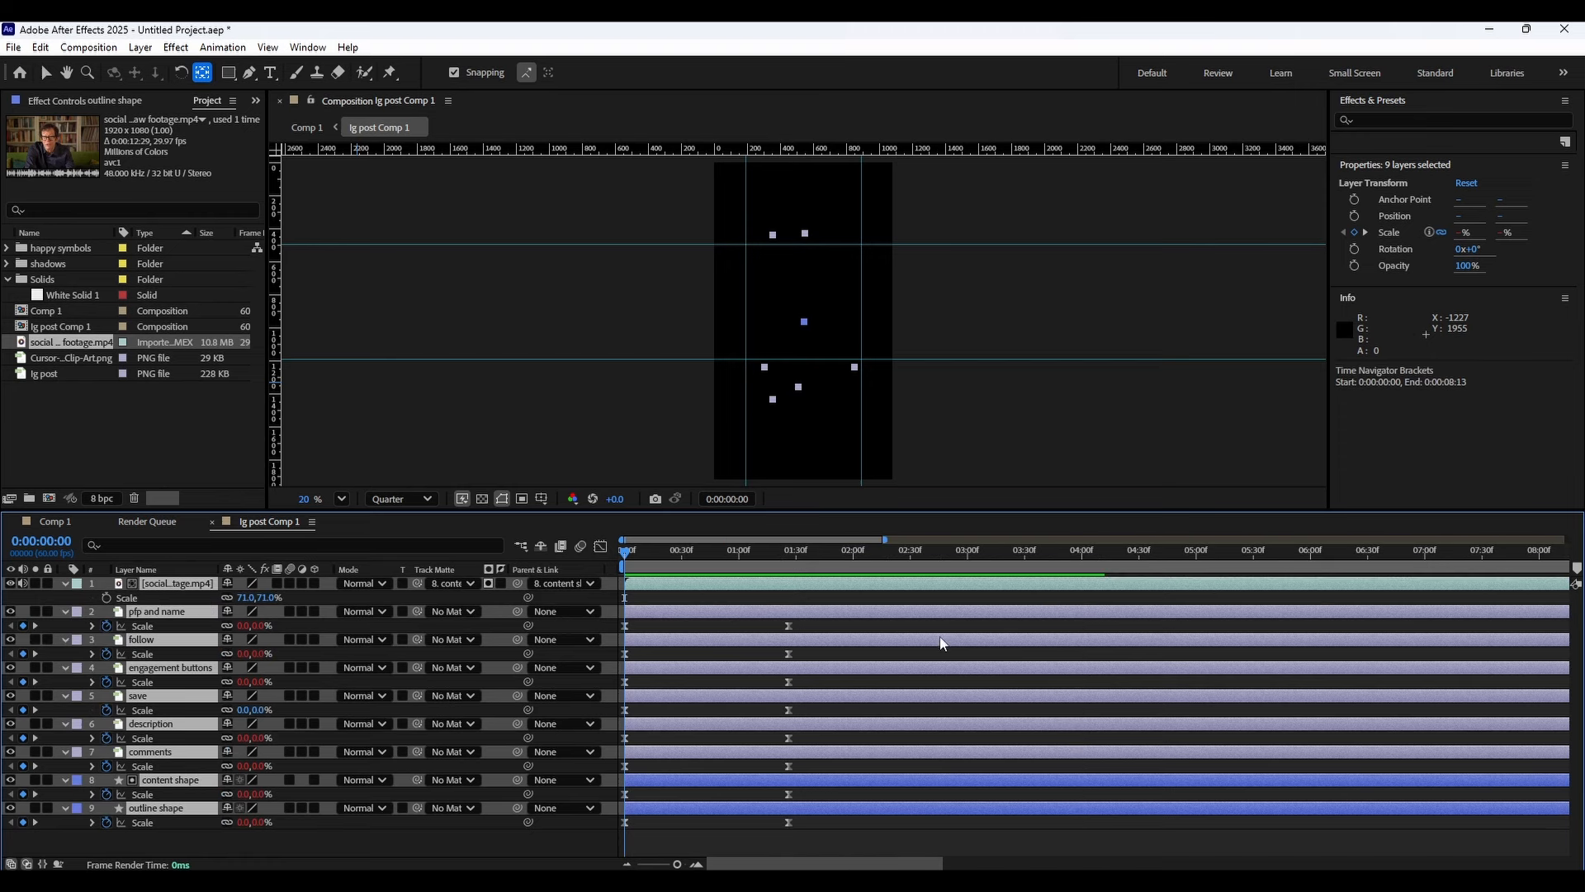
# Select all scale keyframes and, in the graph editor, move the end keyframes earlier to shorten the animation.
pyautogui.moveTo(855, 828); pyautogui.dragTo(606, 623)
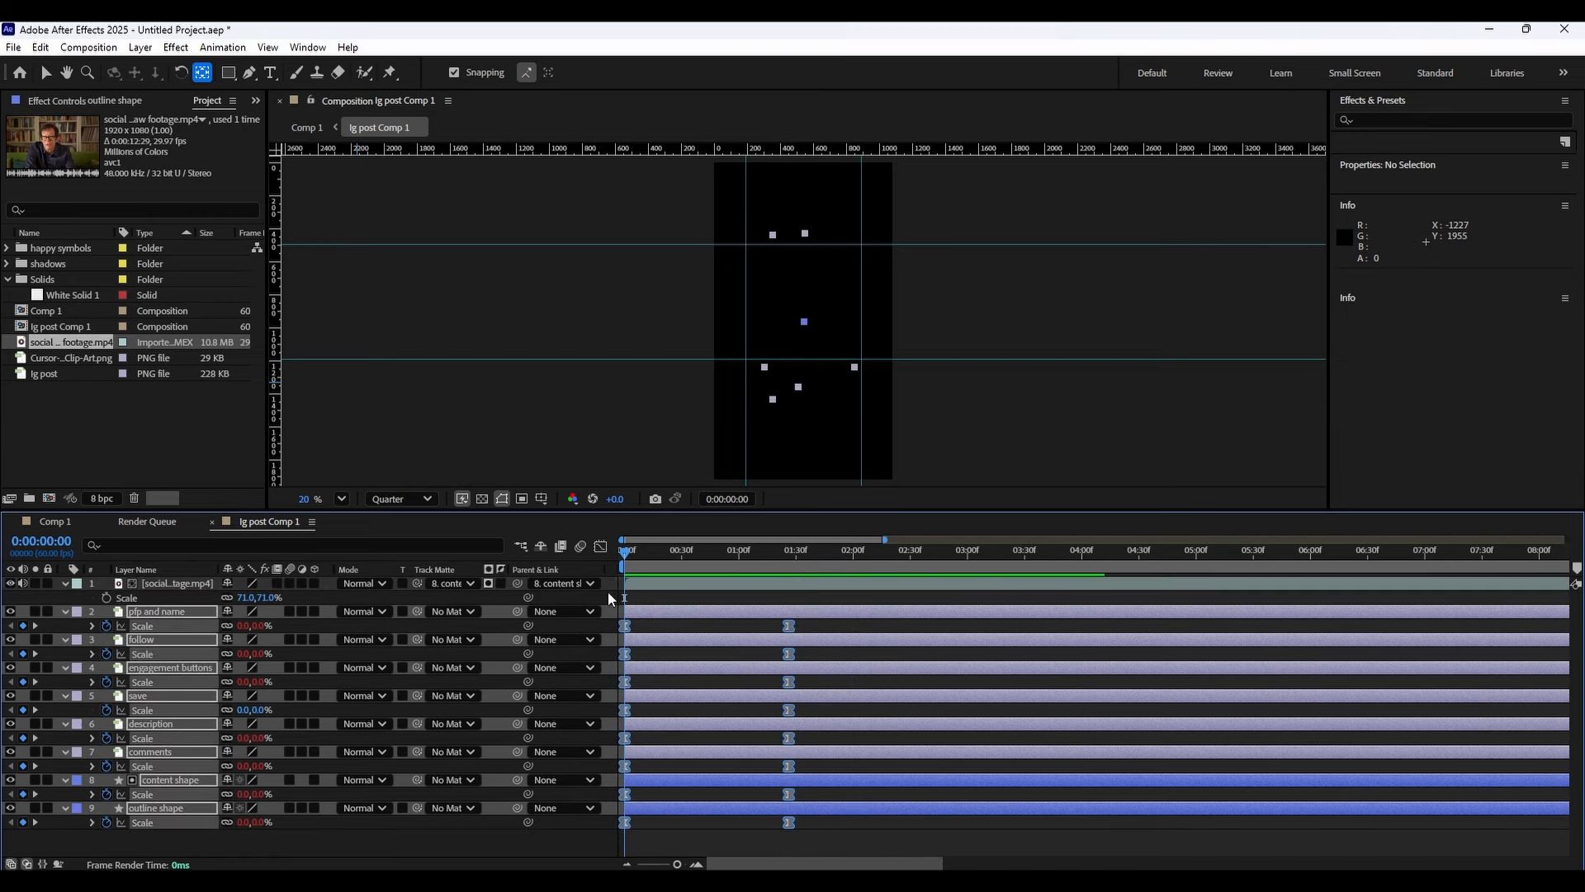
pyautogui.hotkey('shift', 'F3')
pyautogui.moveTo(762, 715)
pyautogui.mouseDown()
pyautogui.moveTo(807, 737)
pyautogui.moveTo(754, 725)
pyautogui.mouseUp()
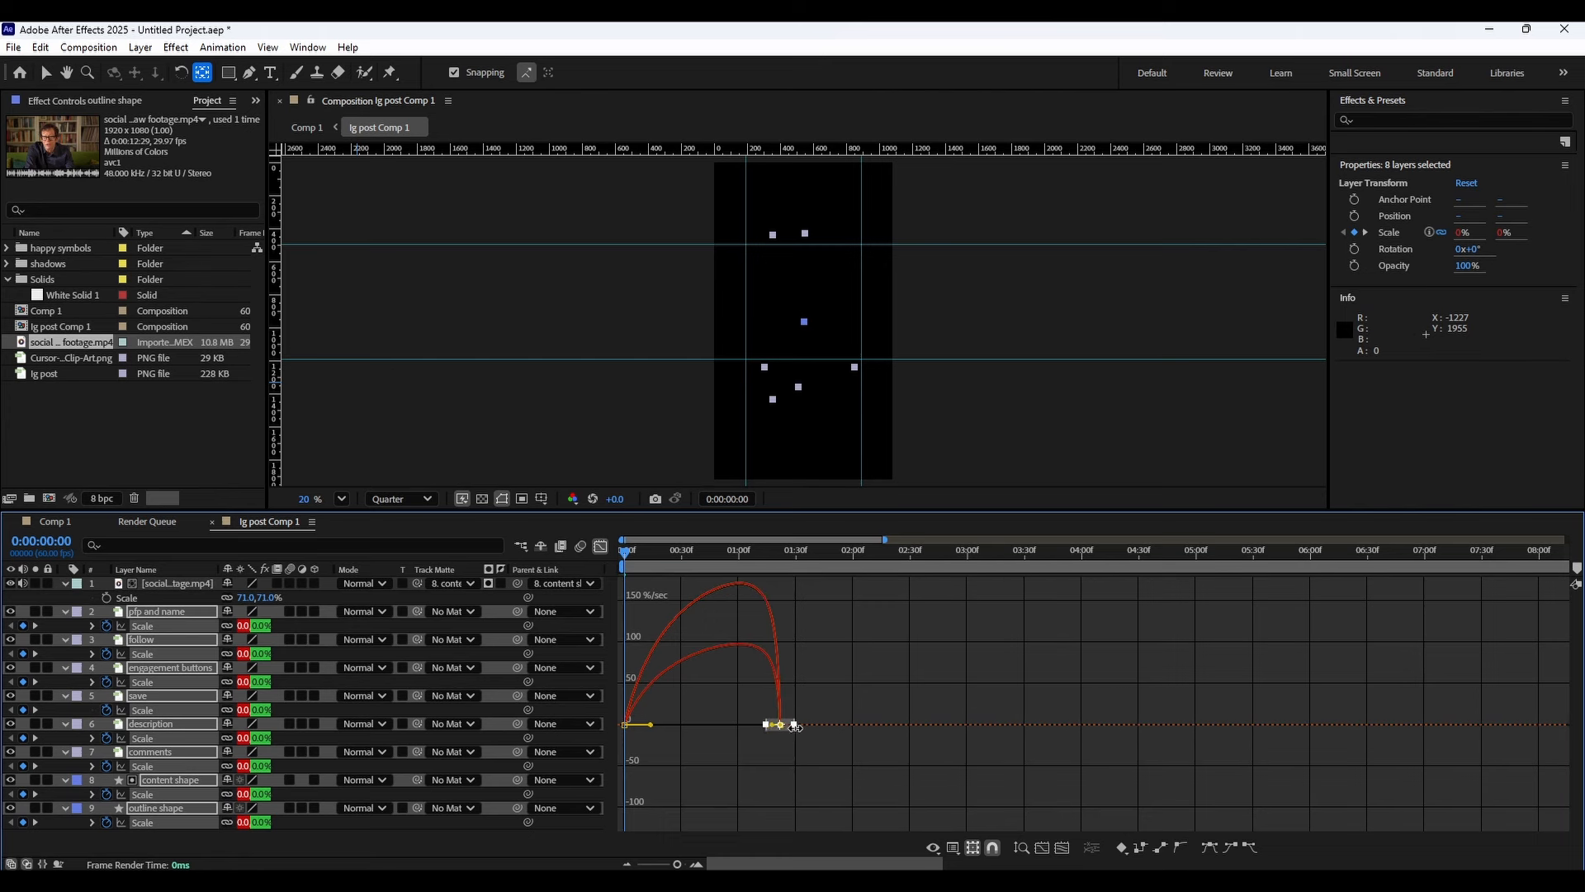
pyautogui.hotkey('ctrl', 'z')
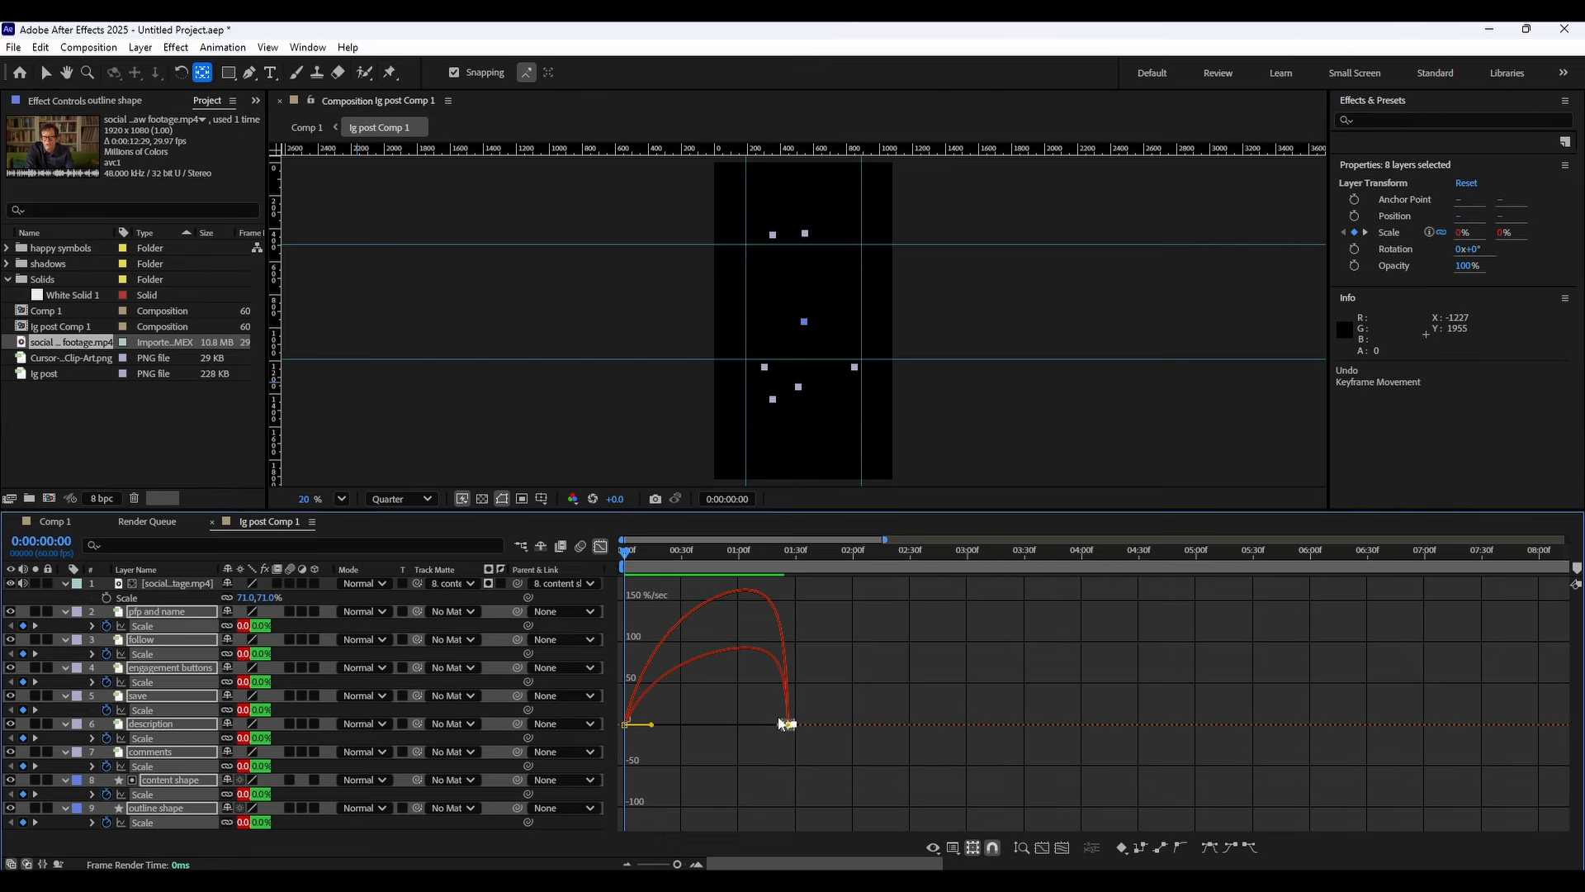
pyautogui.moveTo(790, 725); pyautogui.dragTo(707, 726)
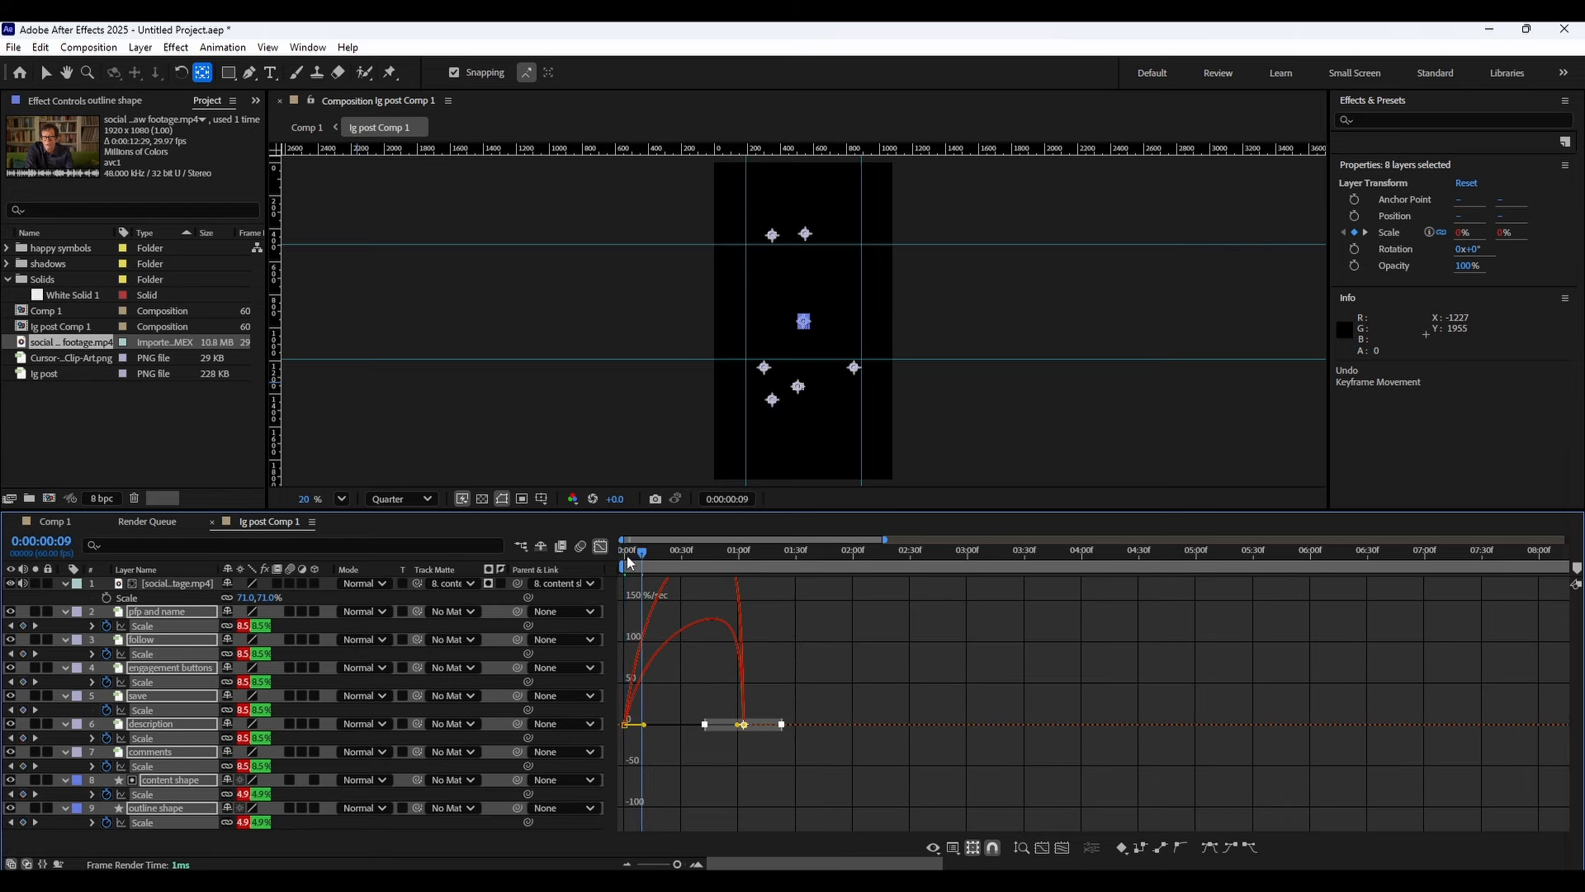
# Adjust the end keyframes' ease handle in the graph editor and preview the animation from the start.
pyautogui.press('space')
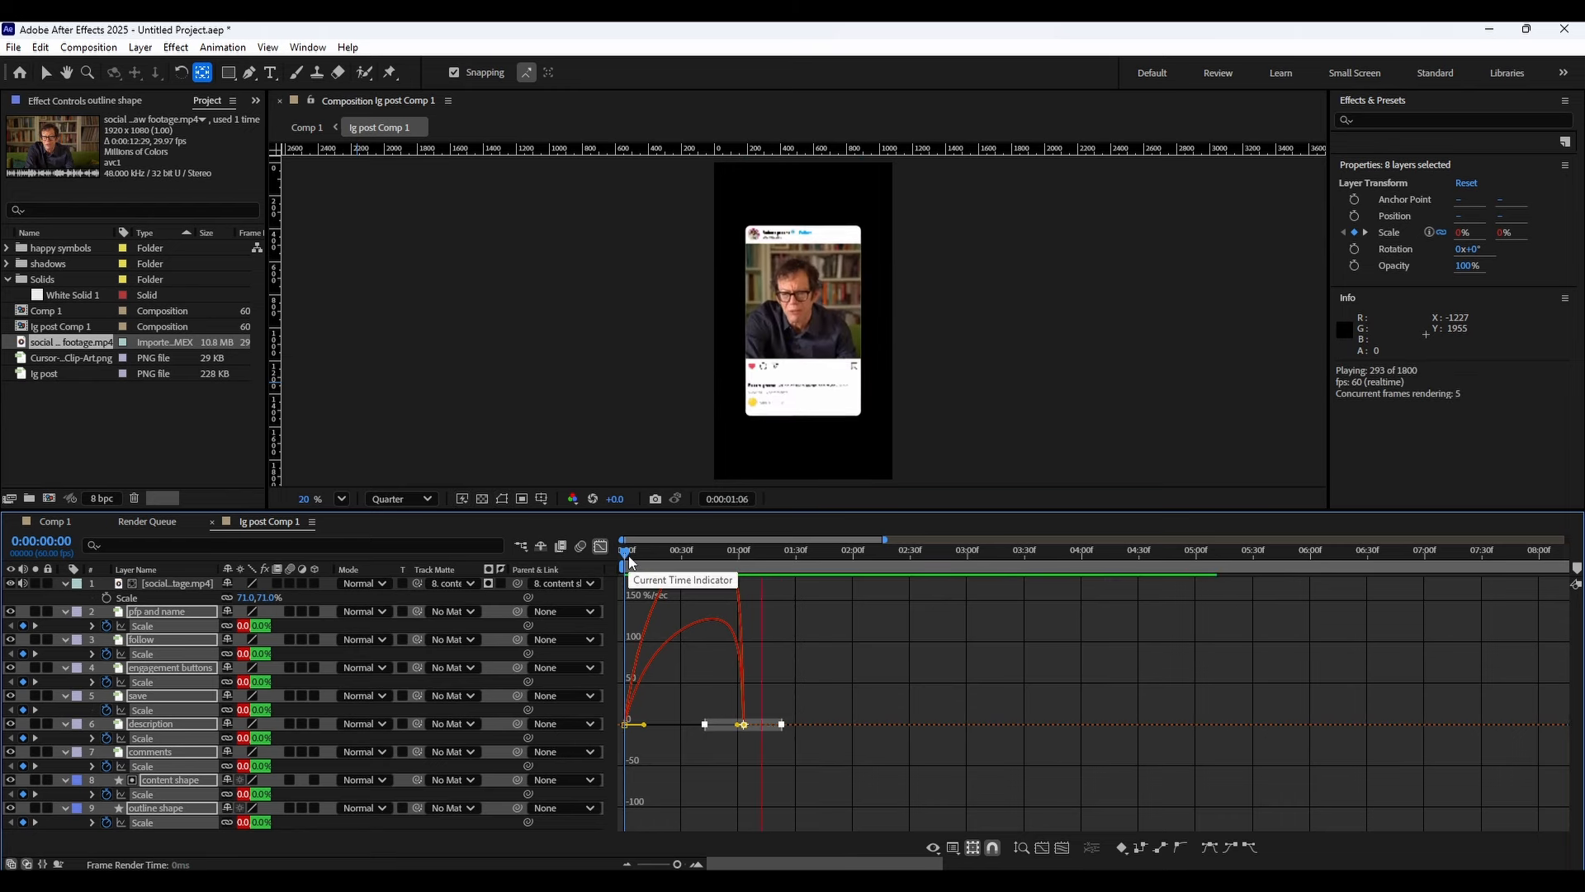
pyautogui.moveTo(630, 561); pyautogui.dragTo(710, 558)
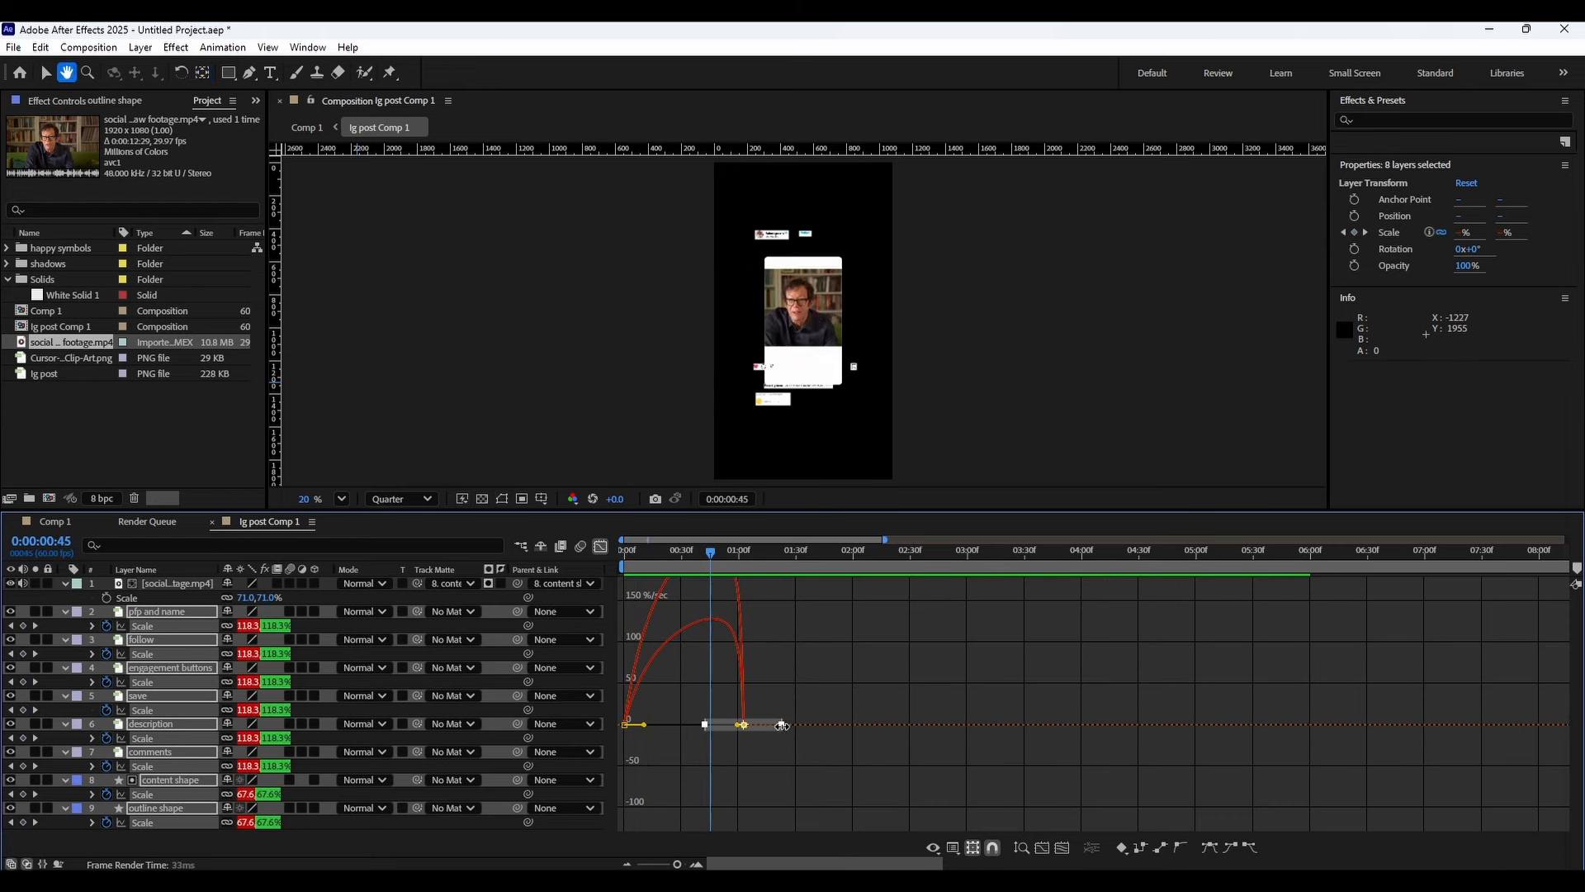
pyautogui.moveTo(782, 725); pyautogui.dragTo(757, 725)
pyautogui.click(780, 740)
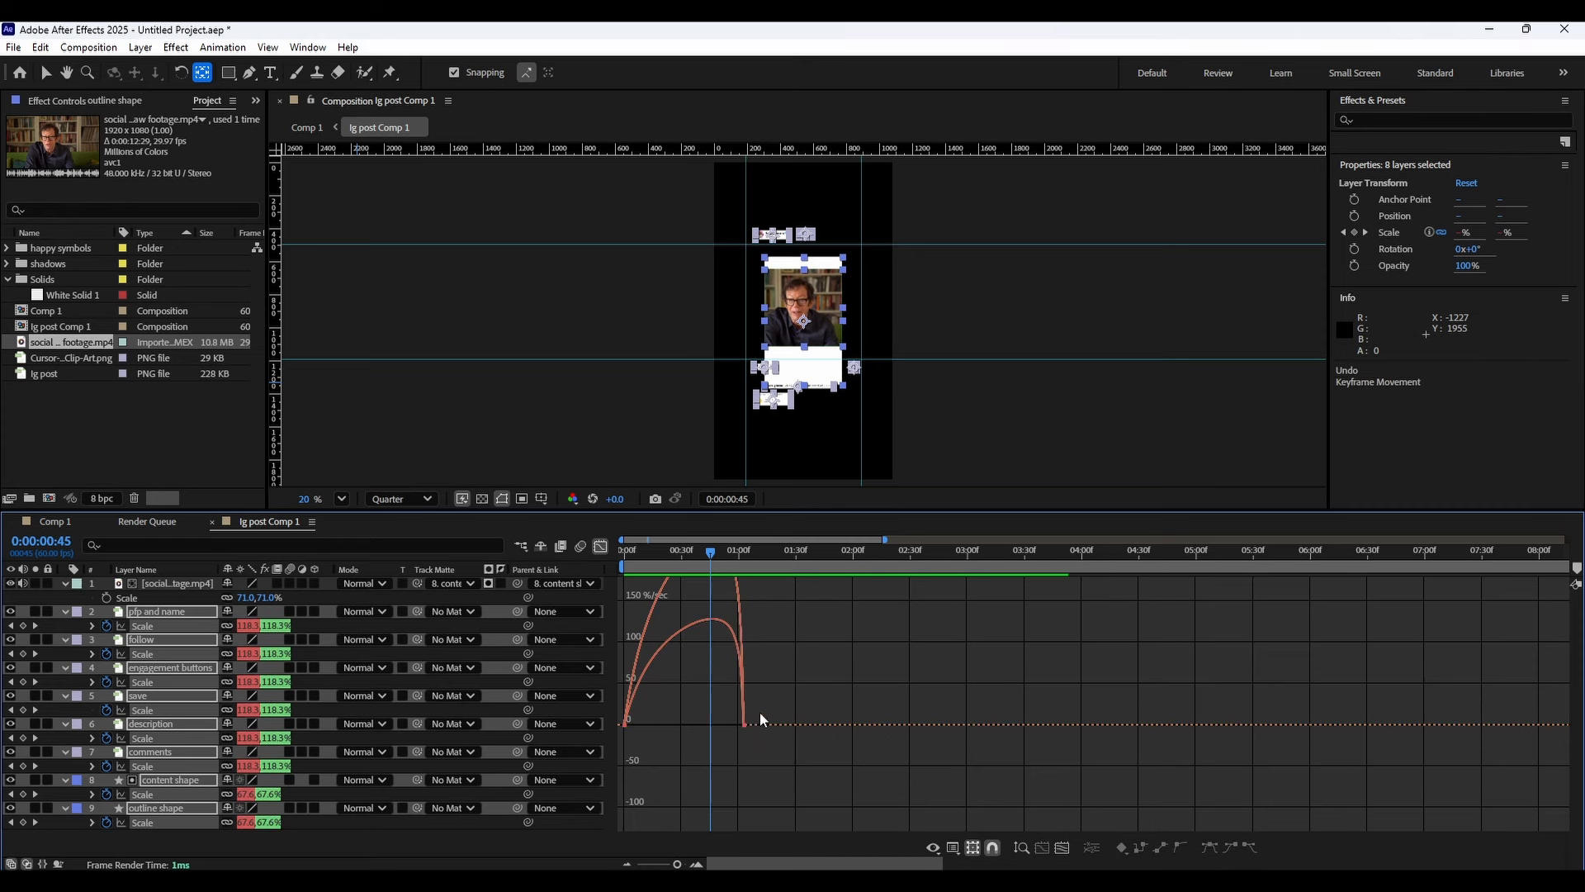
pyautogui.moveTo(688, 550); pyautogui.dragTo(598, 553)
pyautogui.press('space')
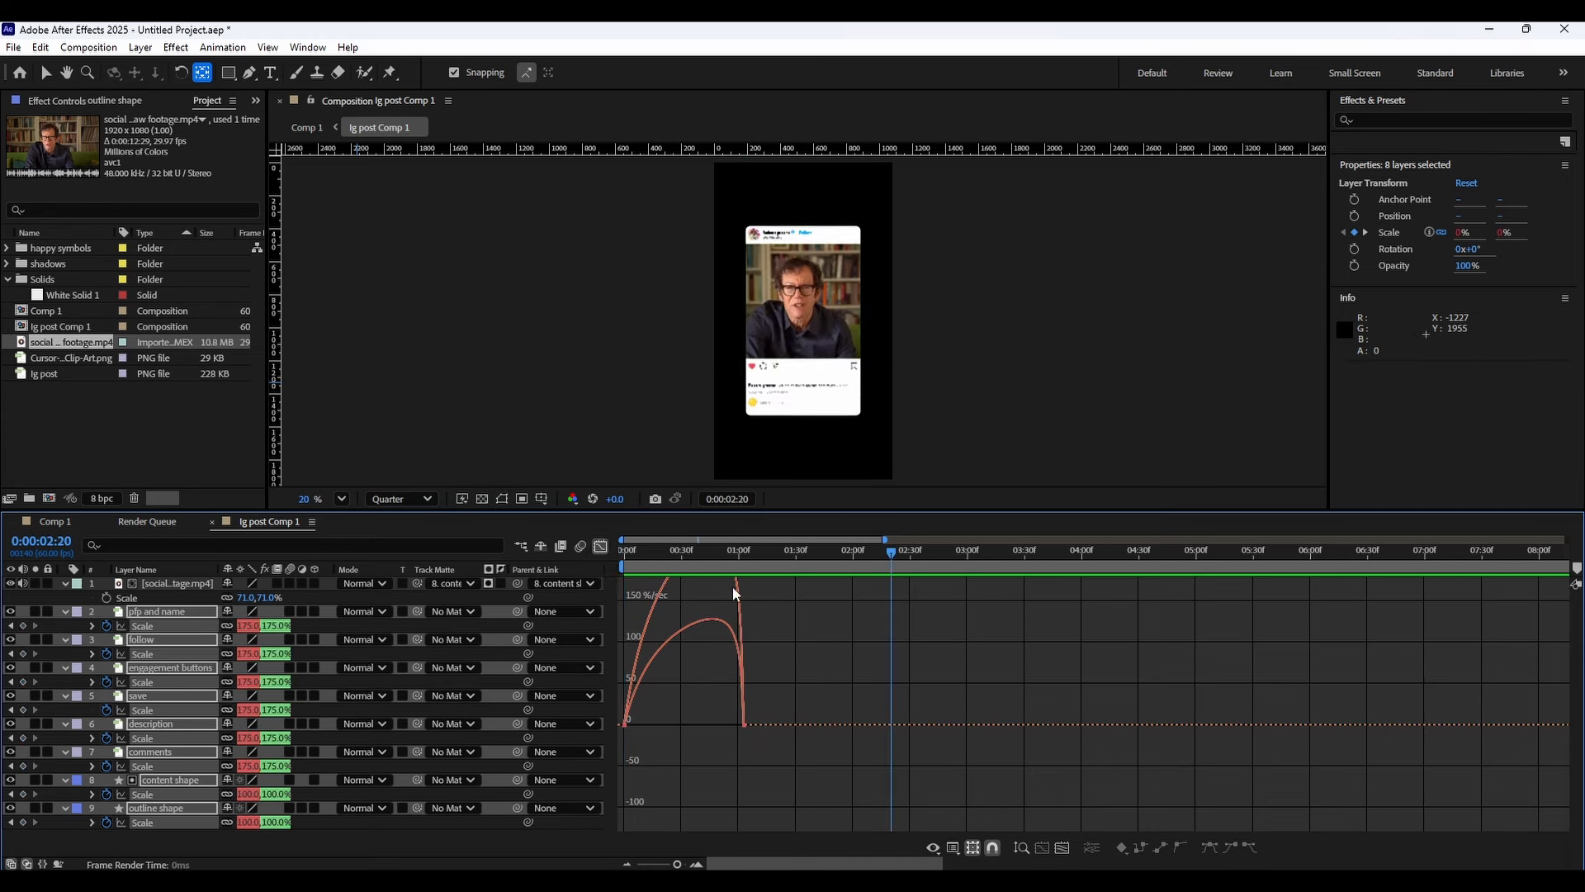
# Select the end scale keyframes in the graph editor, nudge them slightly, and preview the animation.
pyautogui.press('space')
pyautogui.moveTo(618, 710); pyautogui.dragTo(775, 749)
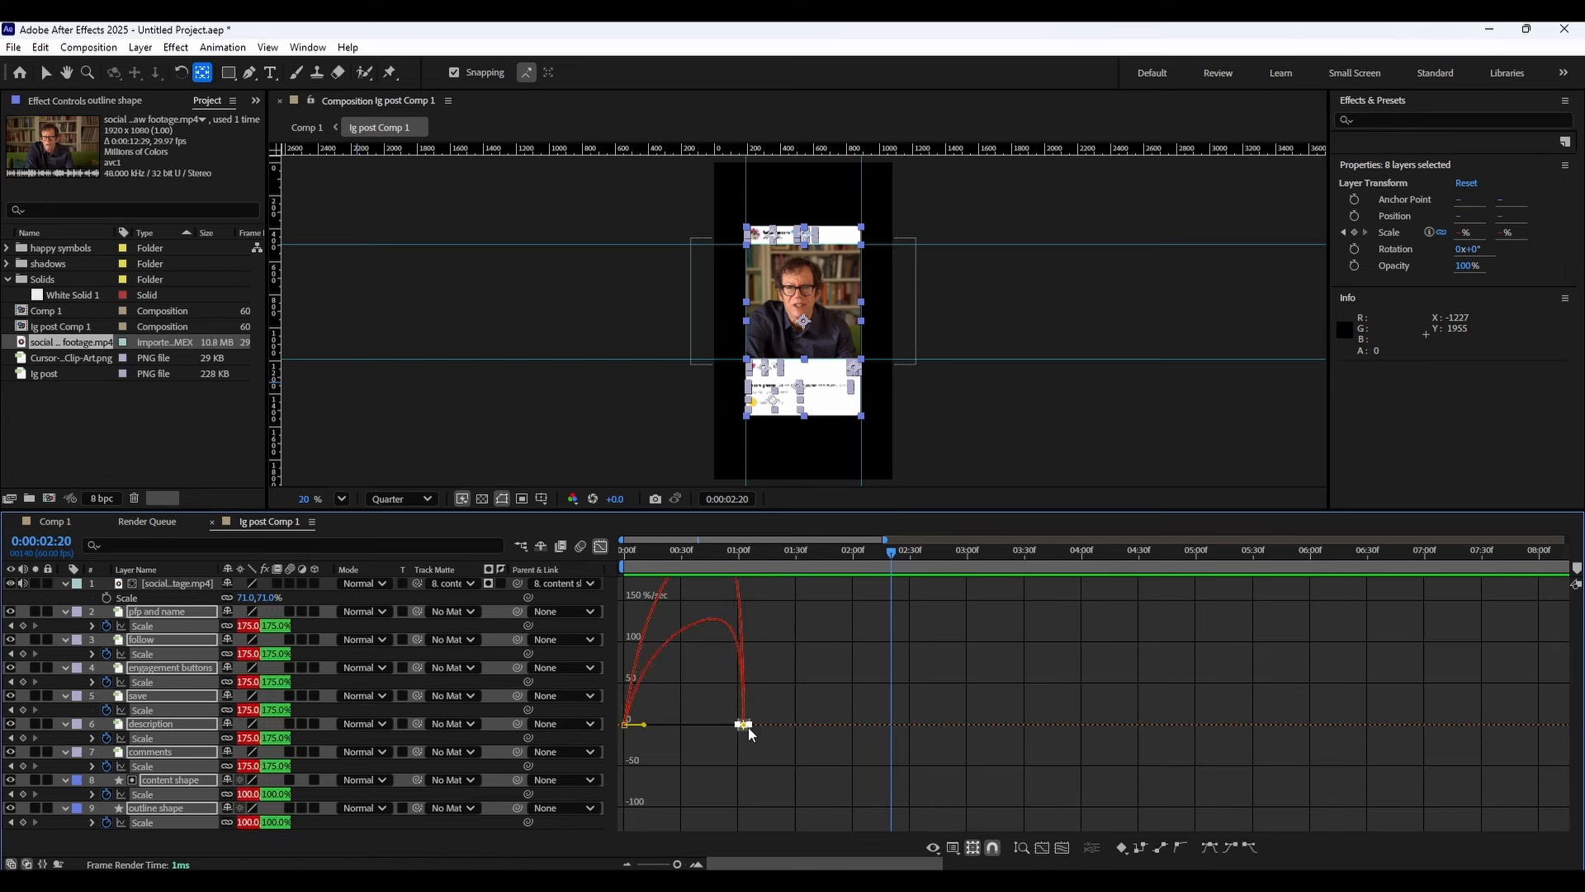
pyautogui.moveTo(749, 733); pyautogui.dragTo(758, 727)
pyautogui.press('space')
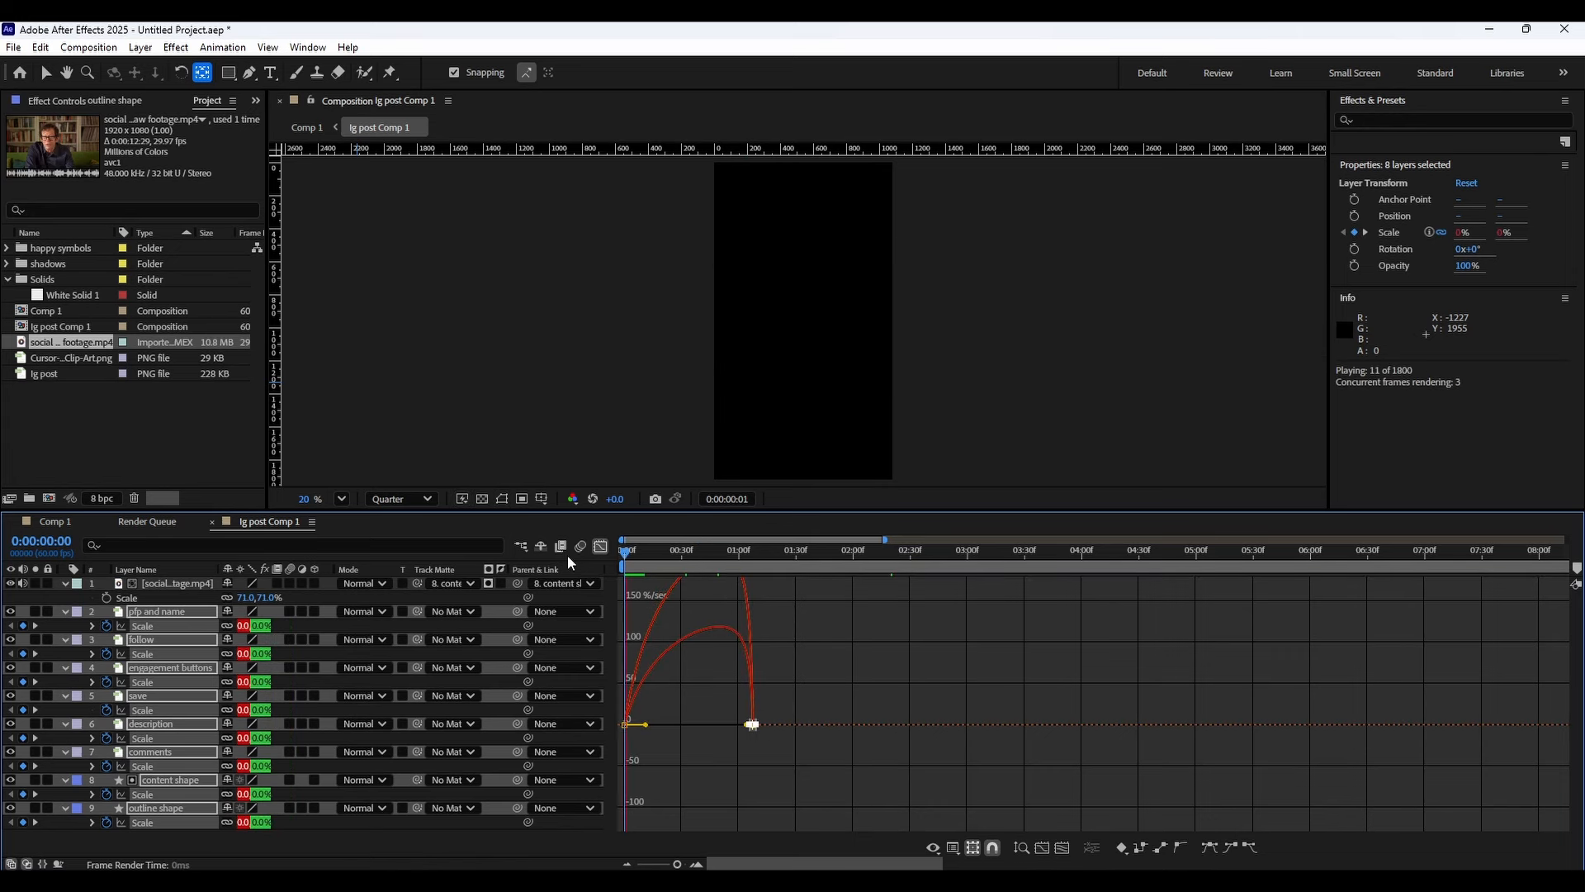
pyautogui.press('space')
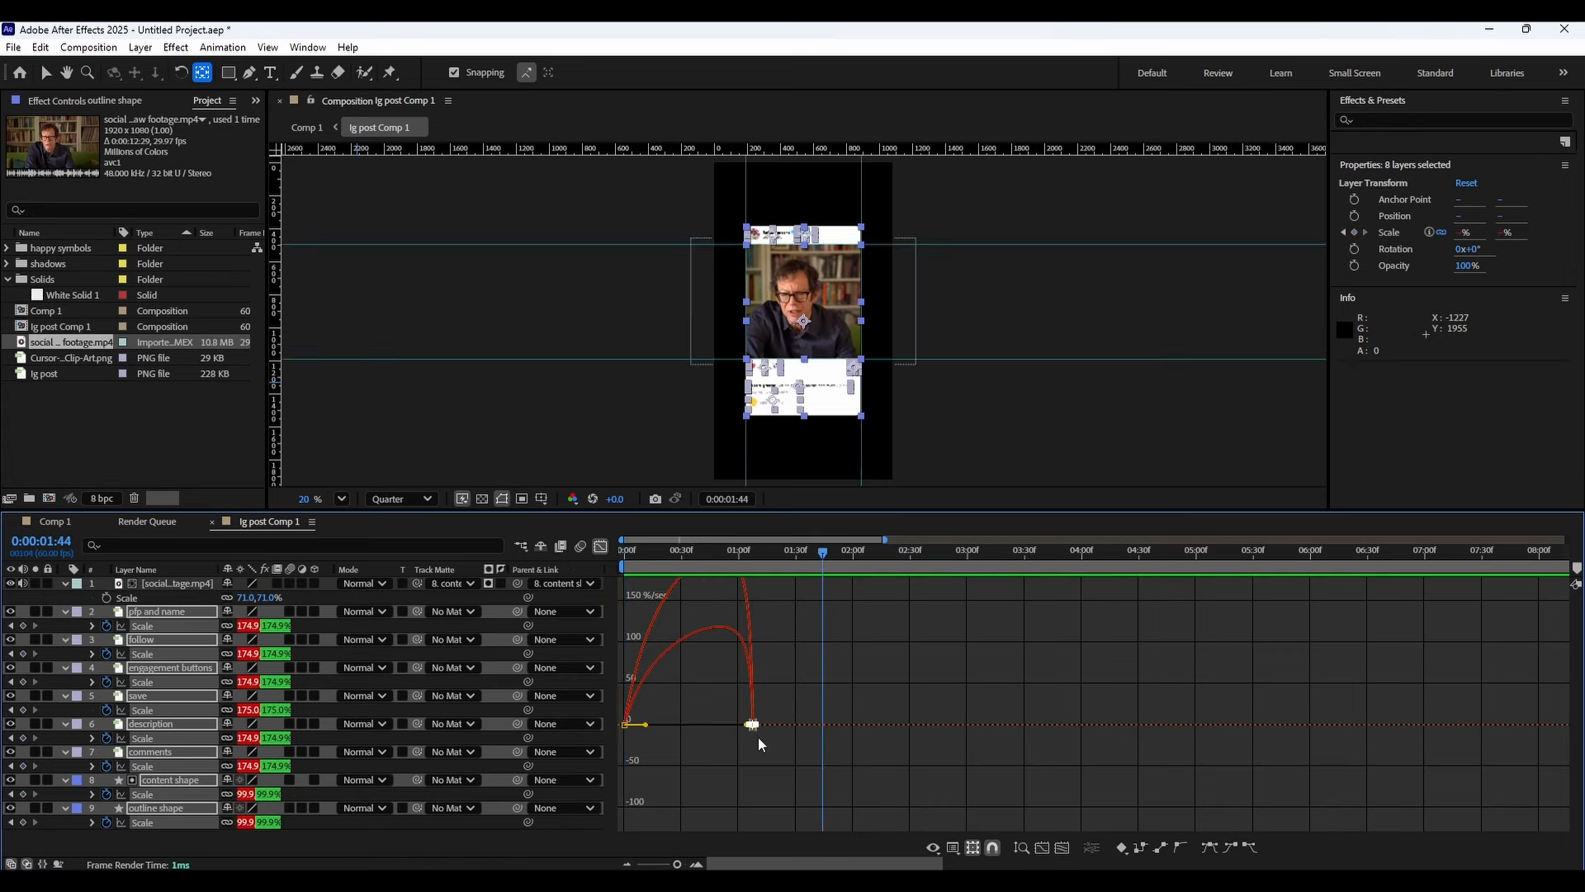
# Extend the start keyframes' ease influence handle in the graph editor and preview the animation.
pyautogui.keyDown('alt'); pyautogui.scroll(6, 758, 737); pyautogui.keyUp('alt')
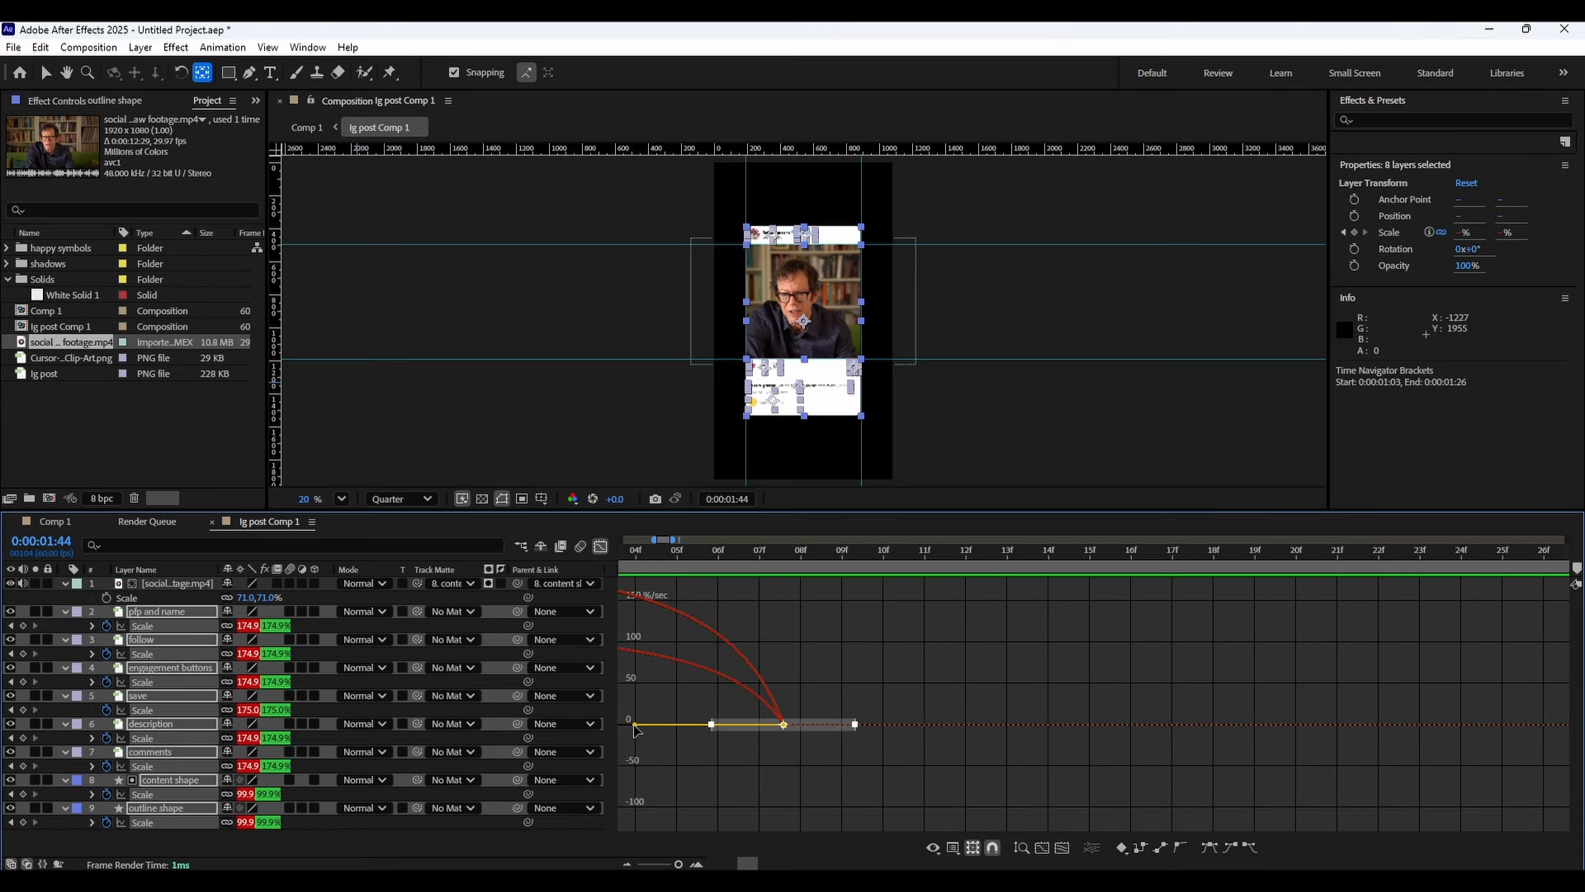
pyautogui.moveTo(636, 726); pyautogui.dragTo(772, 726)
pyautogui.keyDown('alt'); pyautogui.scroll(-6, 859, 685); pyautogui.keyUp('alt')
pyautogui.press('space')
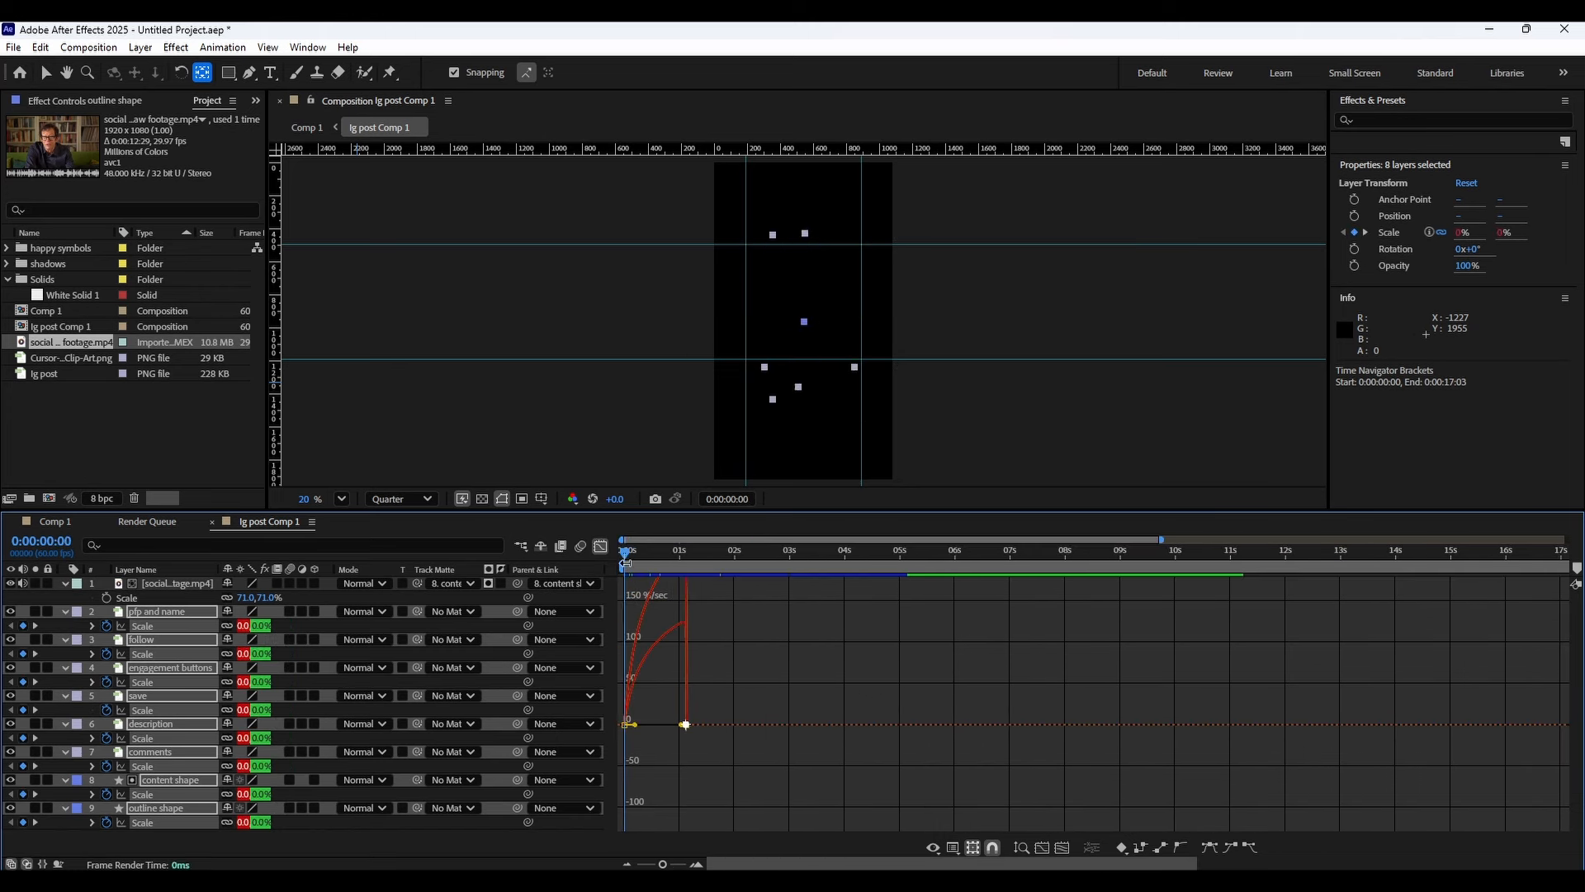
pyautogui.keyDown('alt'); pyautogui.scroll(6, 665, 667); pyautogui.keyUp('alt')
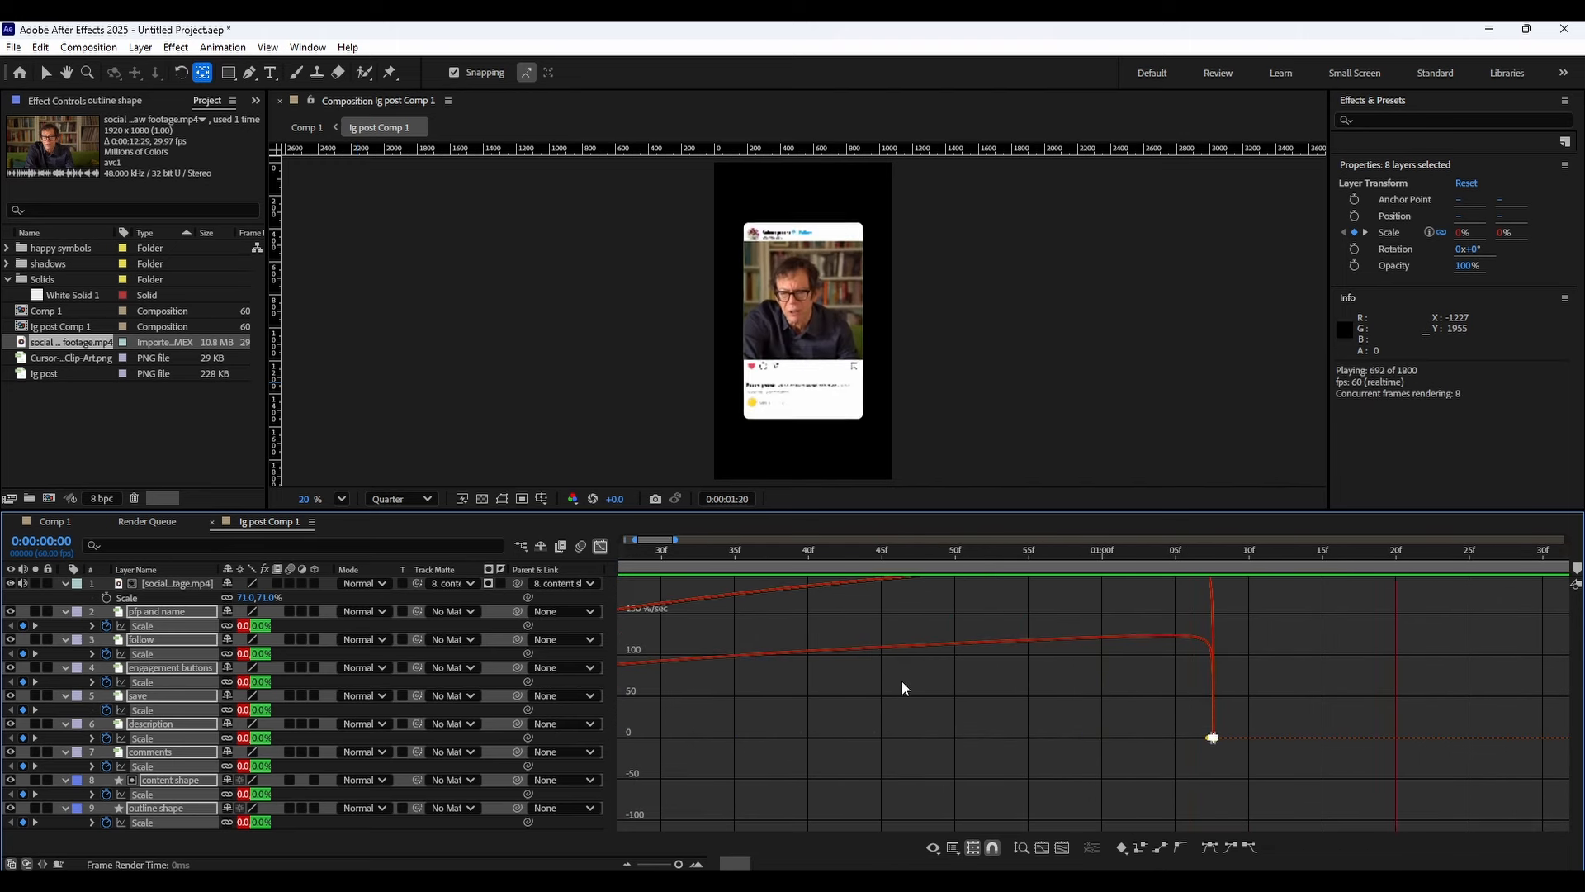
pyautogui.press('space')
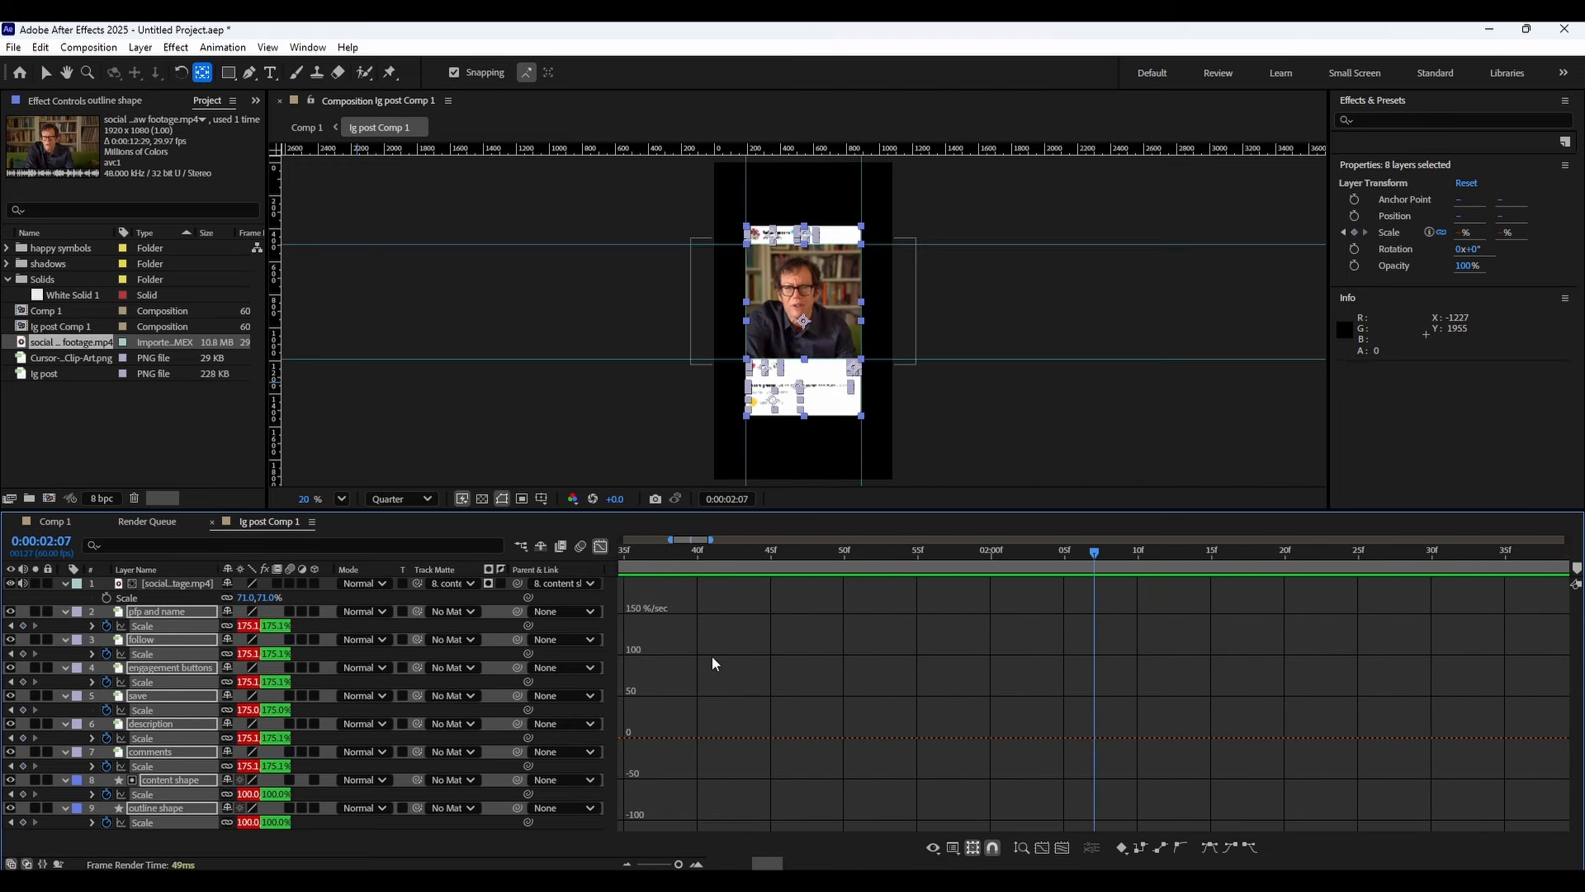
# Return to the layer bar view and shift the content shape's scale keyframes slightly later in time.
pyautogui.click(600, 546)
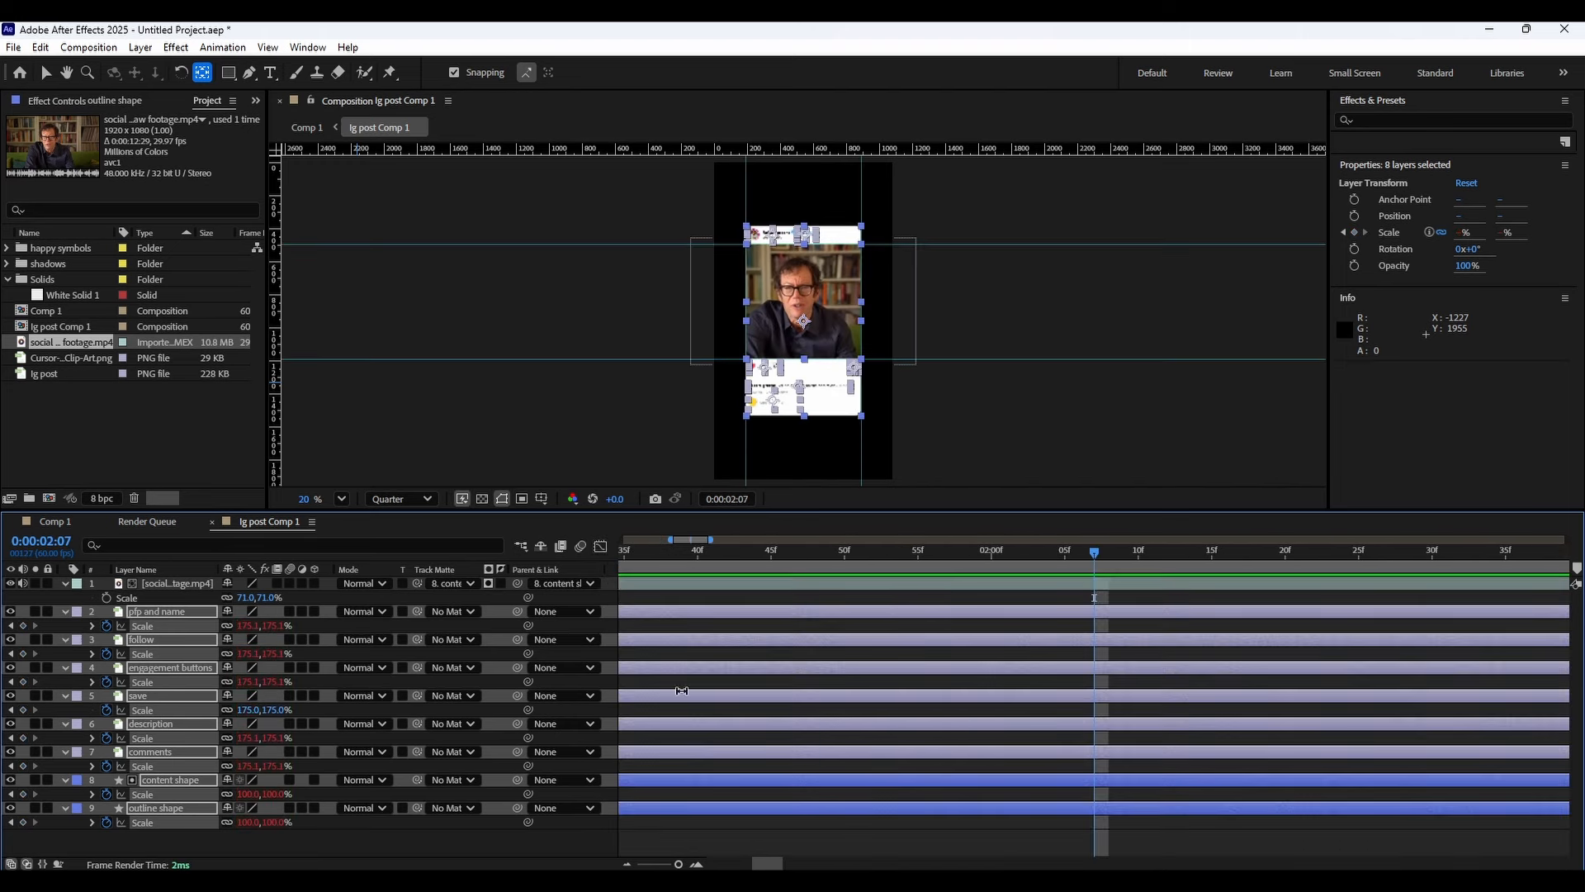
pyautogui.keyDown('alt'); pyautogui.scroll(-8, 672, 690); pyautogui.keyUp('alt')
pyautogui.keyDown('alt'); pyautogui.scroll(6, 672, 687); pyautogui.keyUp('alt')
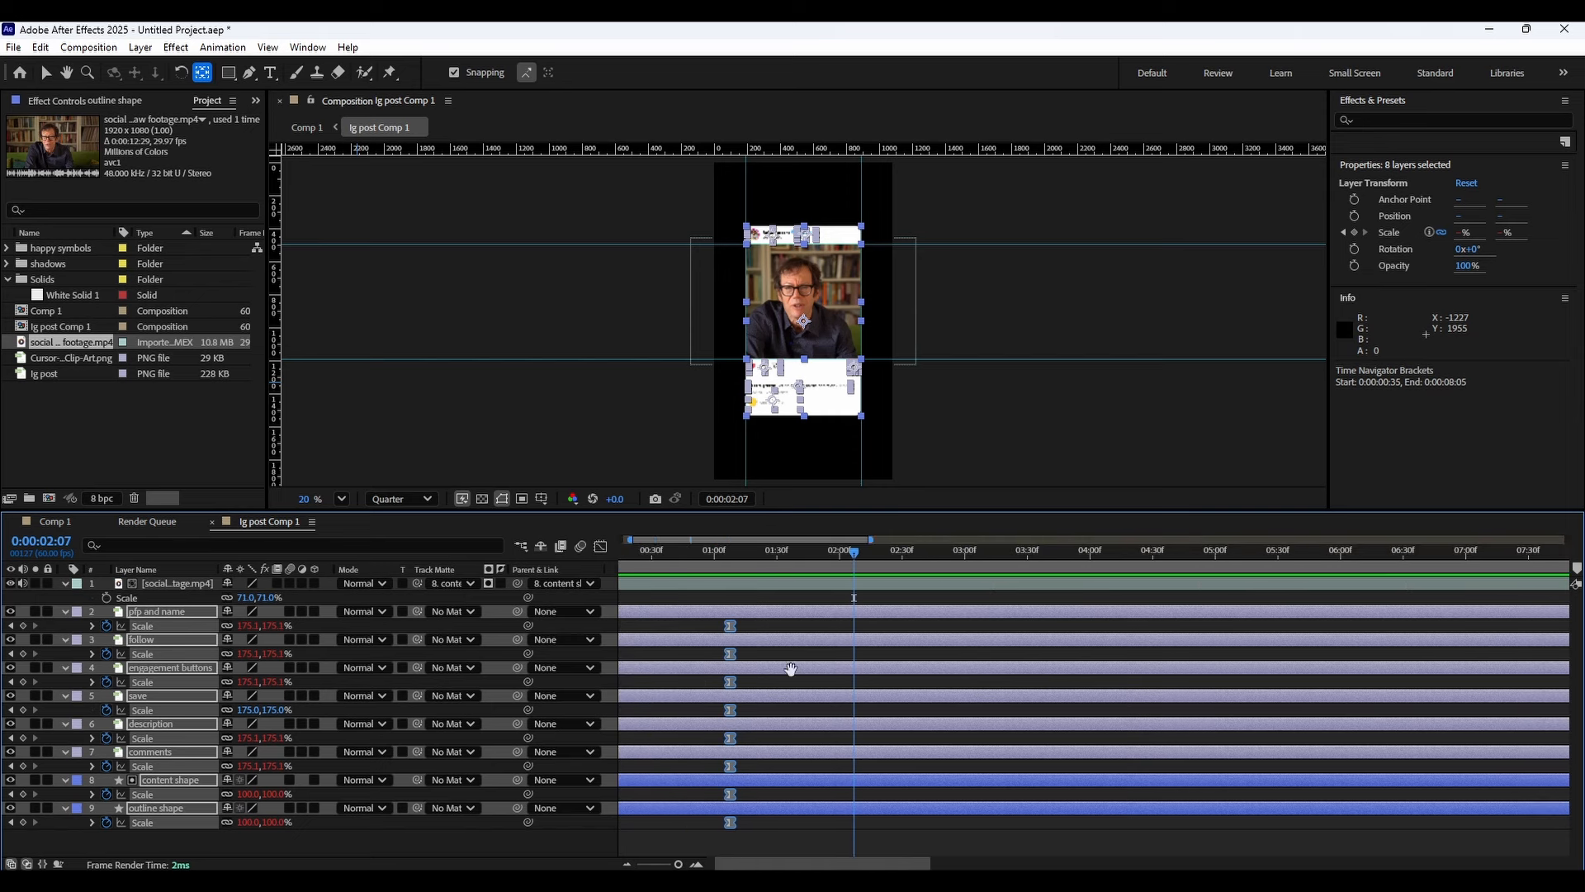
pyautogui.click(582, 658)
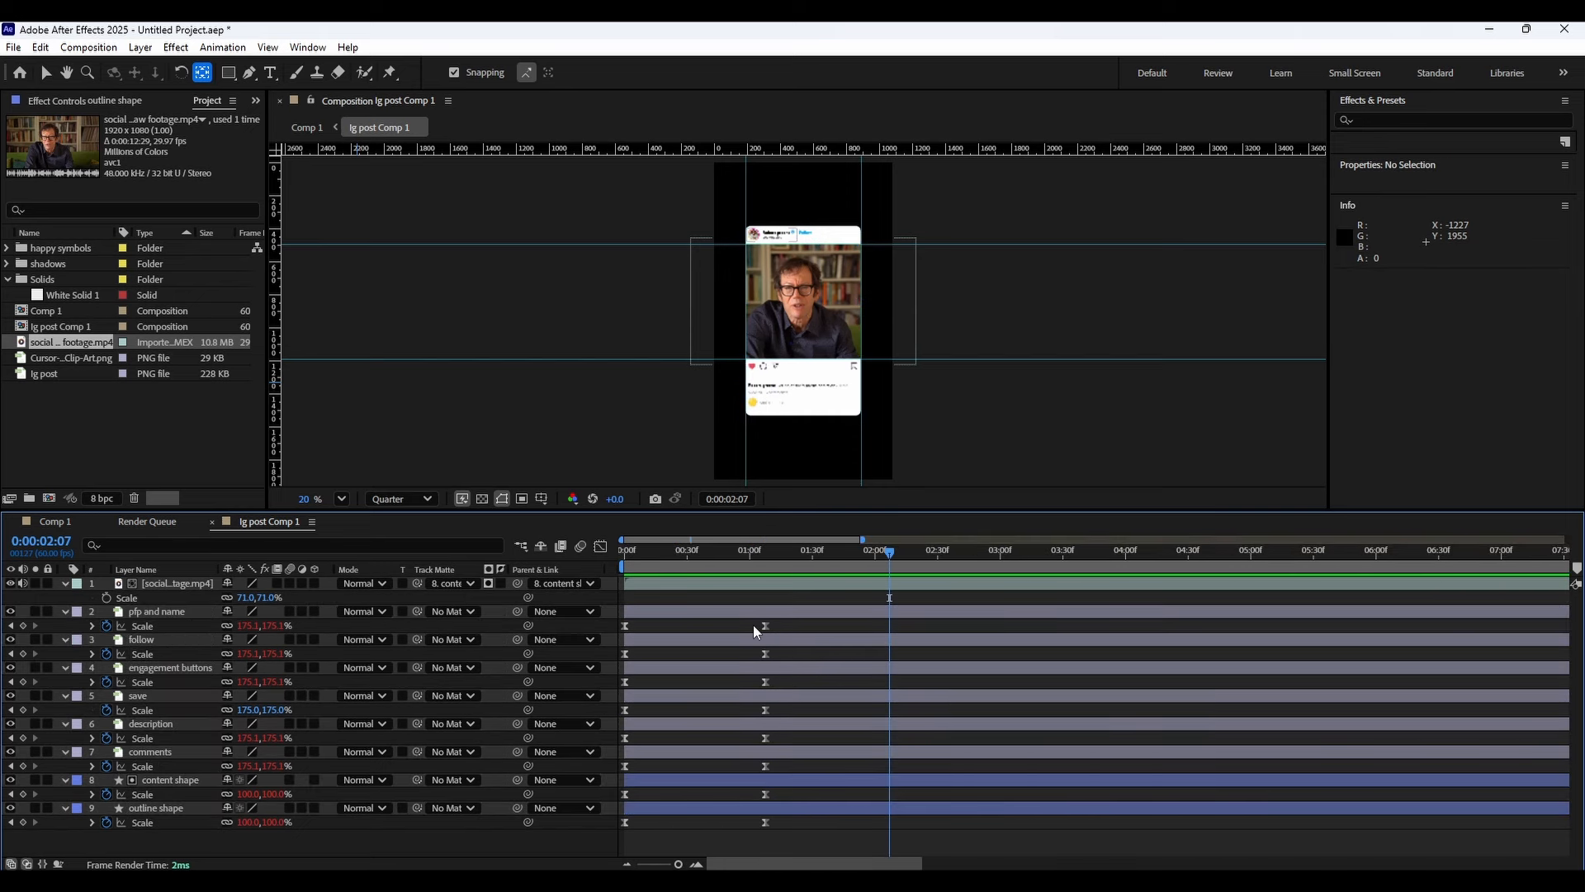
pyautogui.moveTo(778, 621); pyautogui.dragTo(596, 629)
pyautogui.moveTo(805, 825); pyautogui.dragTo(604, 828)
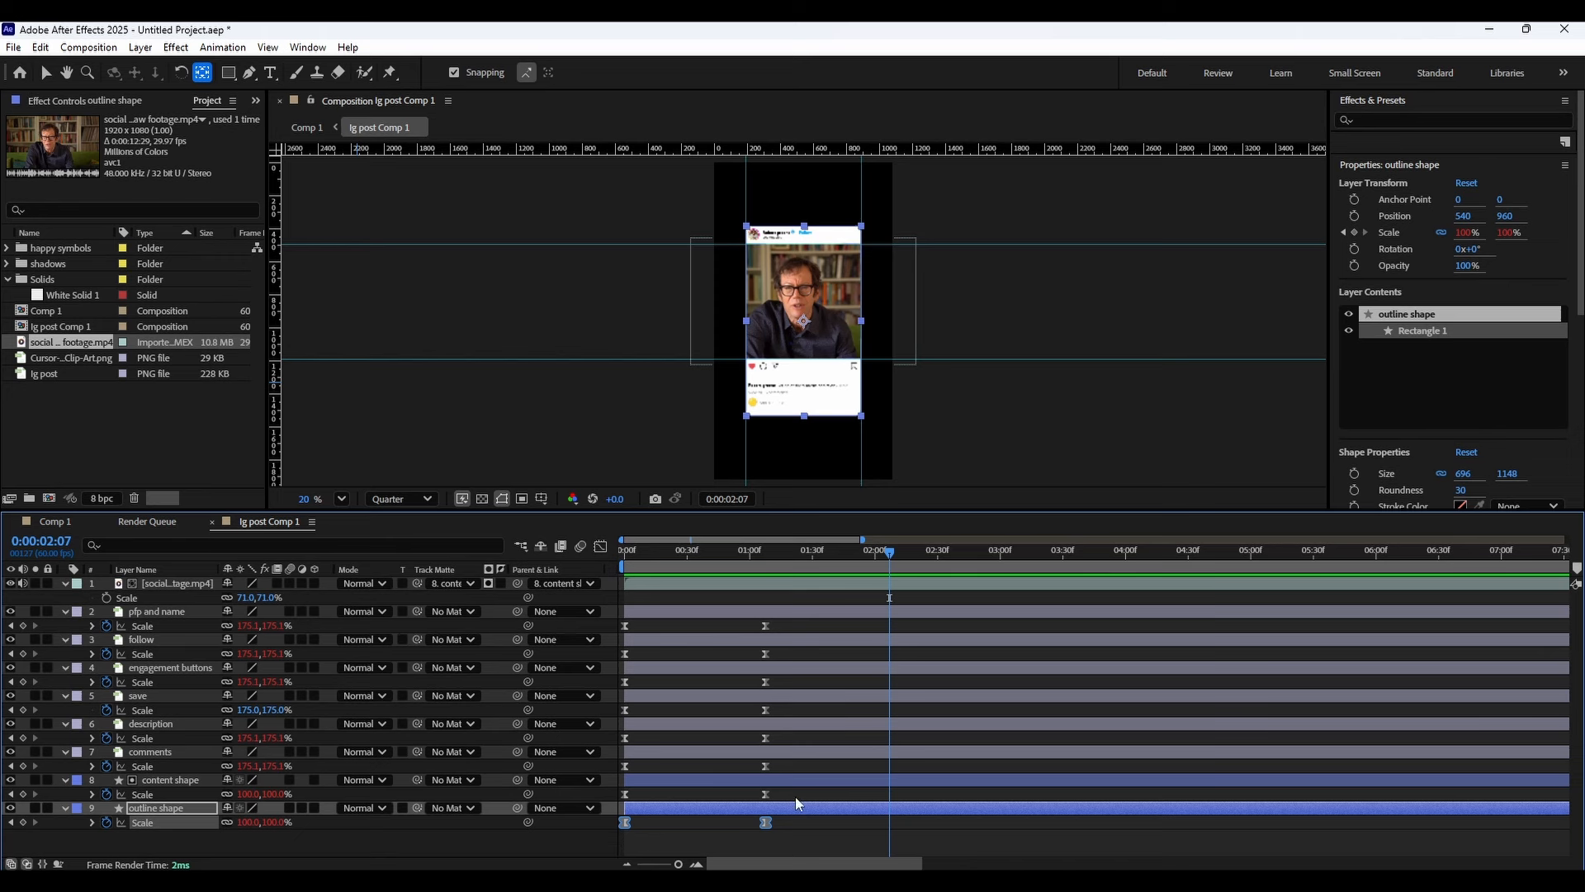
pyautogui.moveTo(797, 792); pyautogui.dragTo(639, 793)
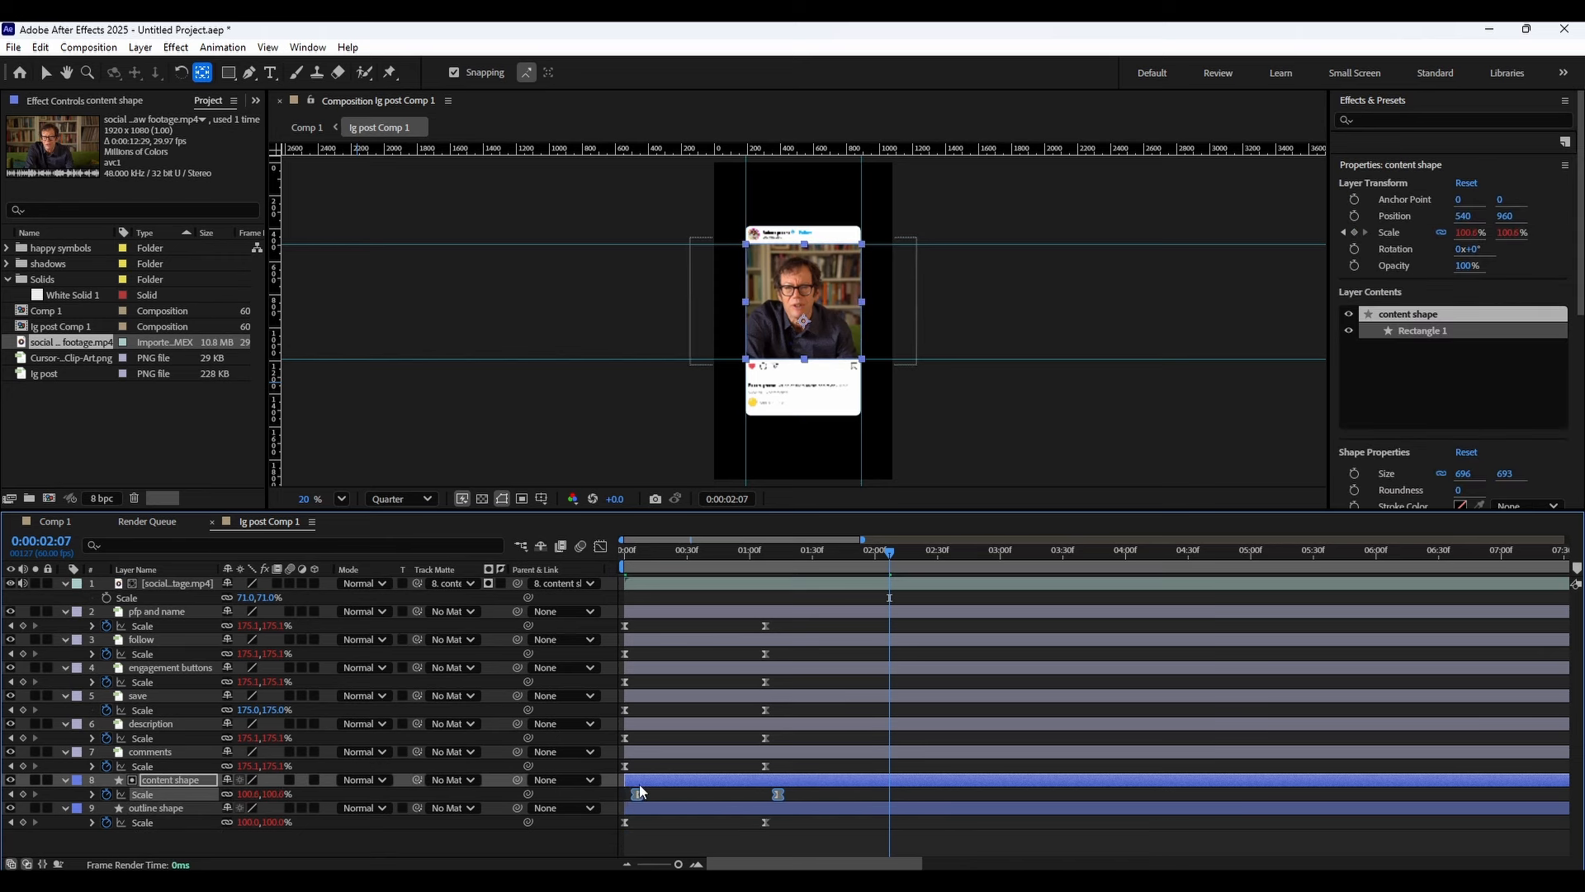
pyautogui.moveTo(626, 551); pyautogui.dragTo(731, 567)
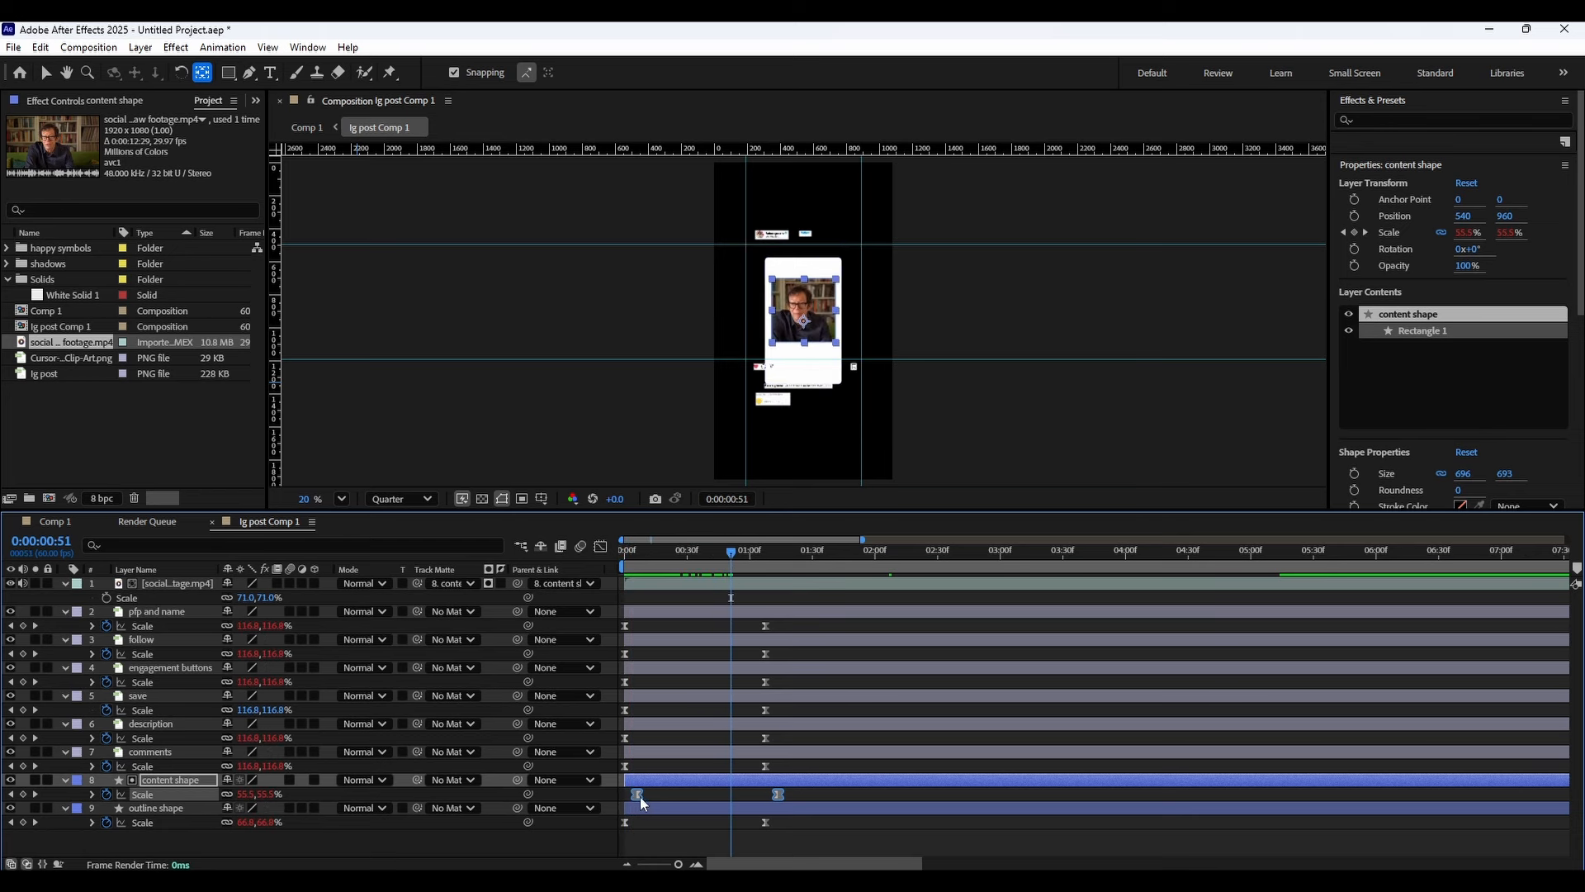
pyautogui.moveTo(641, 796); pyautogui.dragTo(667, 792)
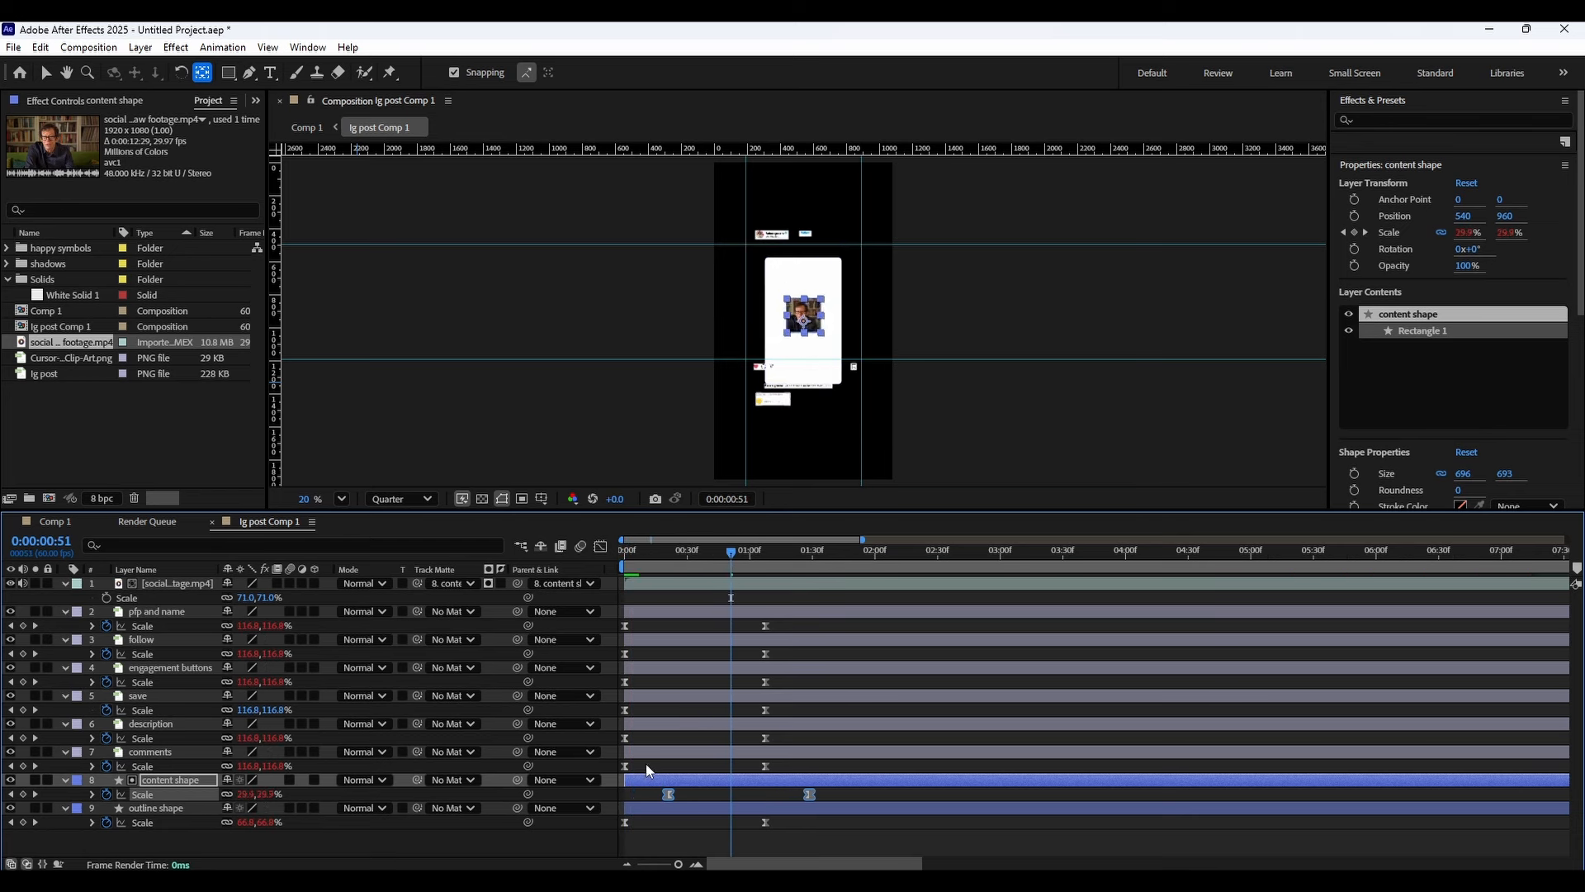
# Move the pfp and name layer's scale keyframes later to stagger its entrance, then preview.
pyautogui.moveTo(793, 764); pyautogui.dragTo(615, 767)
pyautogui.moveTo(785, 625); pyautogui.dragTo(621, 627)
pyautogui.moveTo(627, 626); pyautogui.dragTo(689, 631)
pyautogui.click(672, 548)
pyautogui.moveTo(672, 549); pyautogui.dragTo(763, 552)
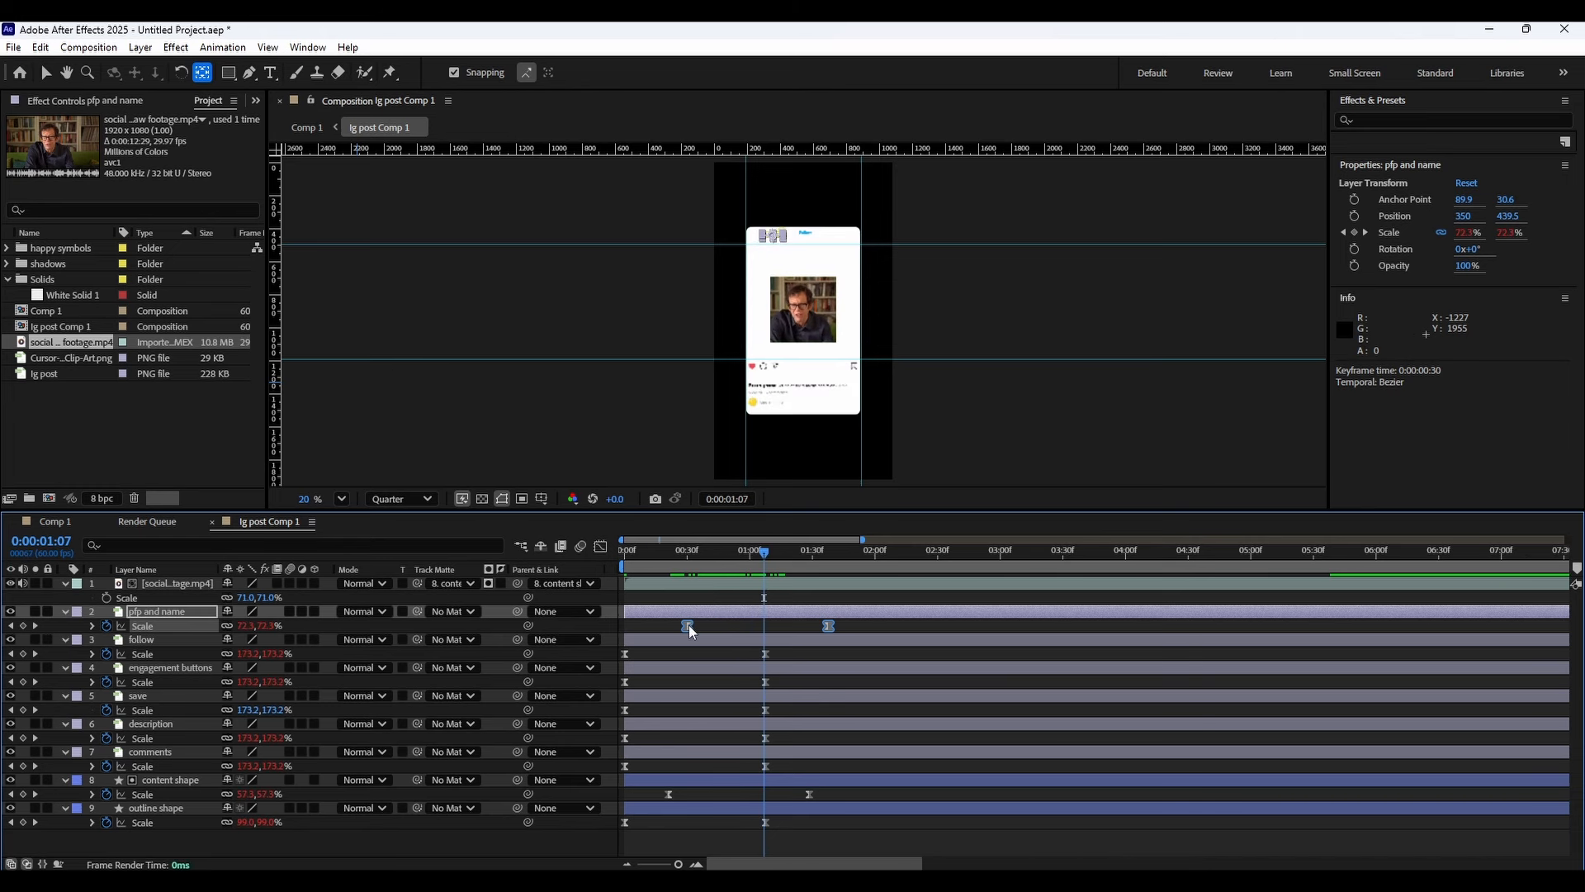
pyautogui.moveTo(689, 624); pyautogui.dragTo(735, 625)
pyautogui.press('space')
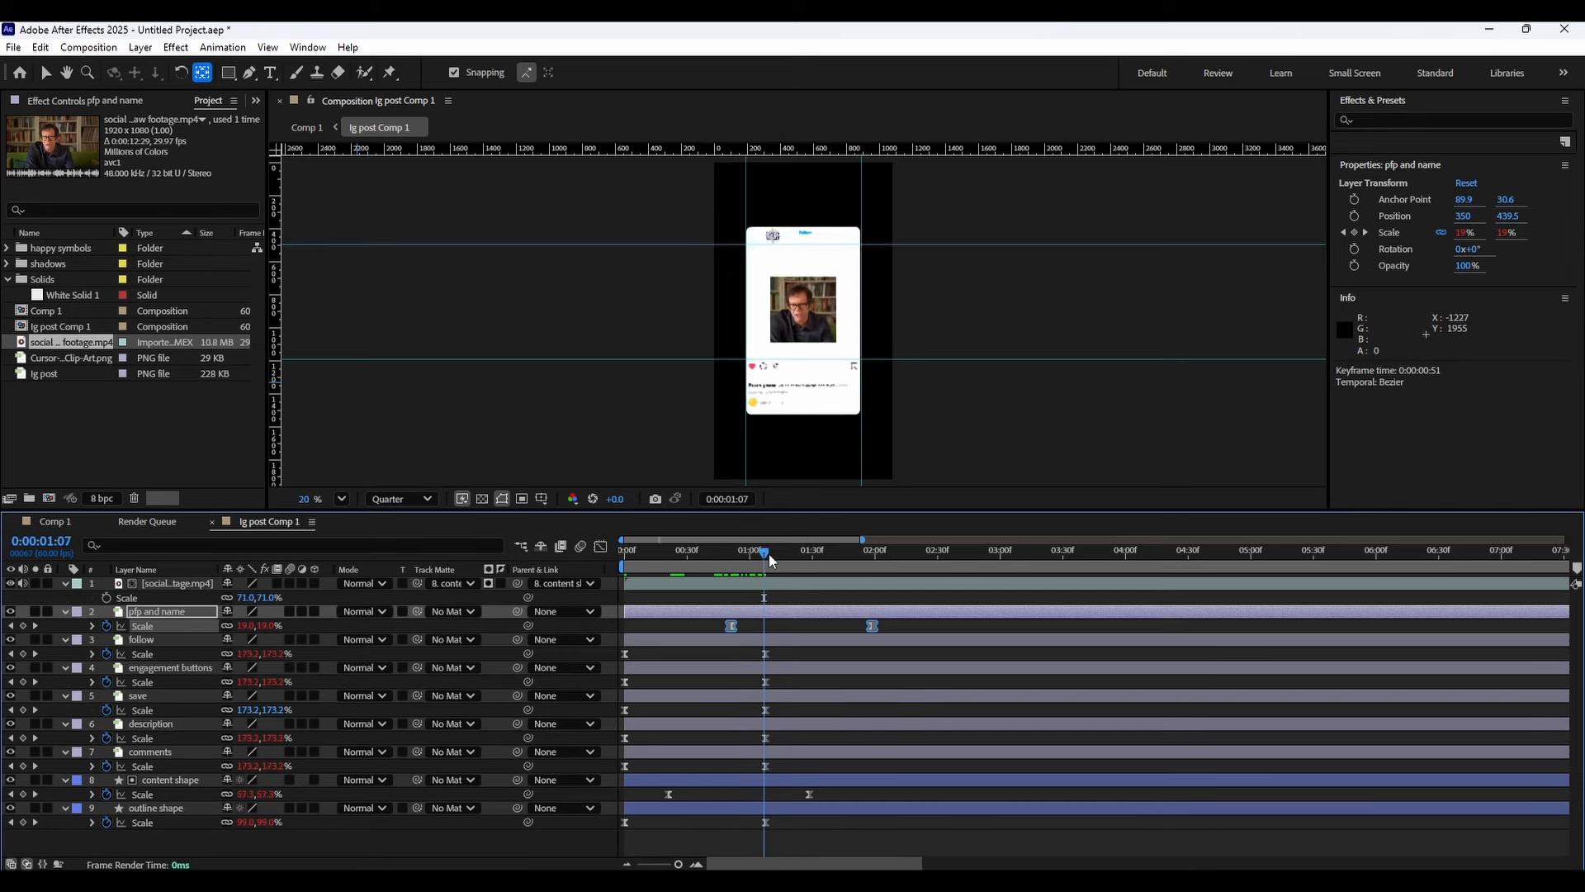
# Shift the follow and engagement buttons layers' scale keyframes later to continue the staggered entrance.
pyautogui.moveTo(789, 556); pyautogui.dragTo(745, 562)
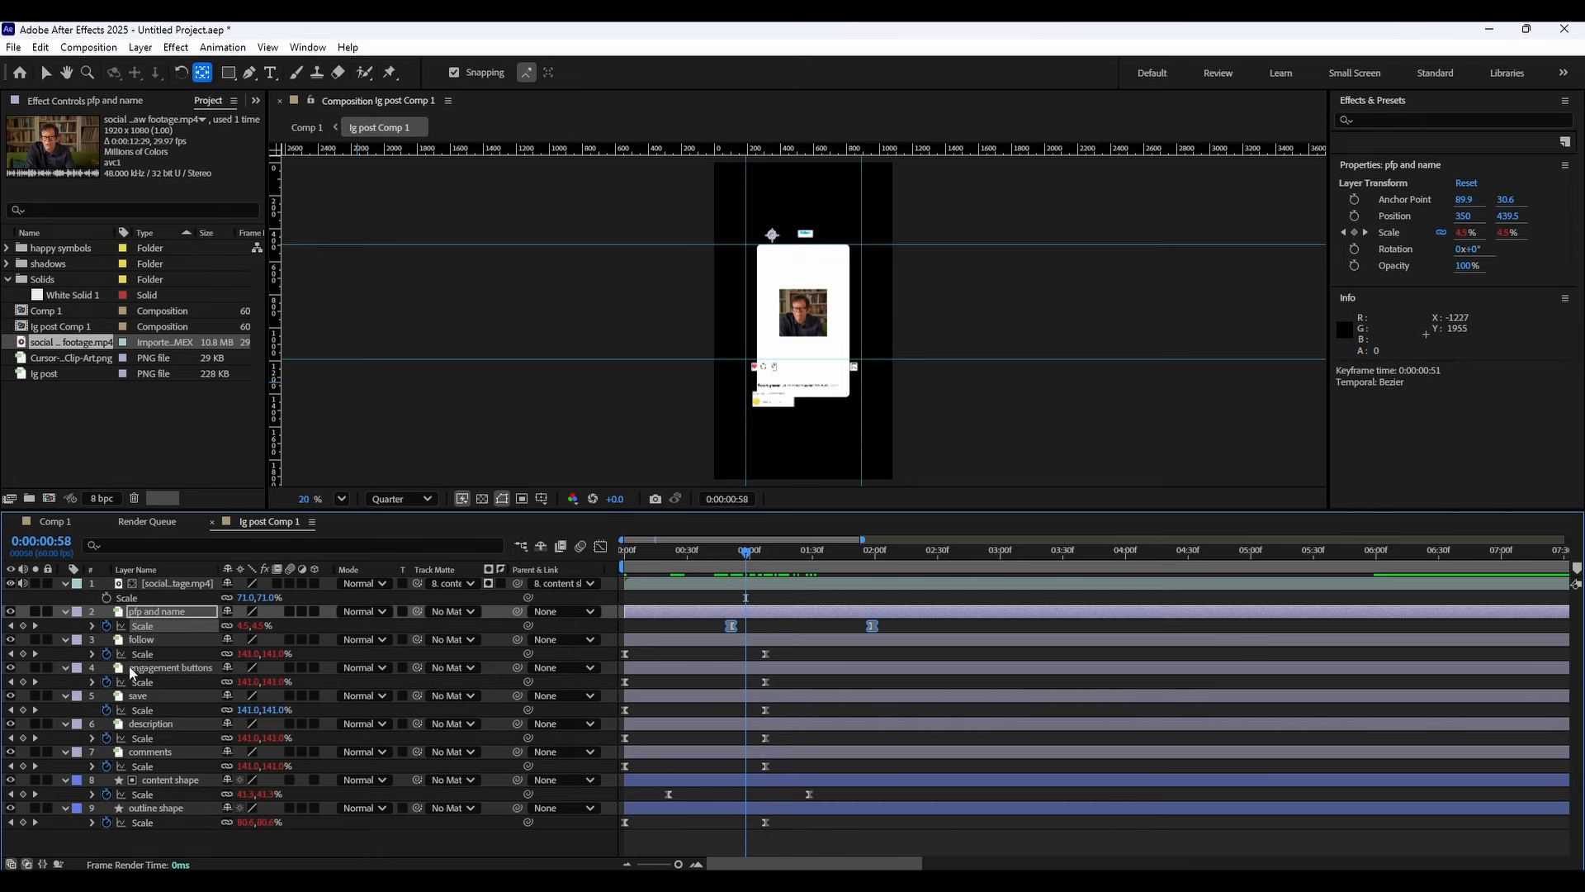
pyautogui.click(160, 643)
pyautogui.moveTo(814, 653); pyautogui.dragTo(747, 655)
pyautogui.click(196, 671)
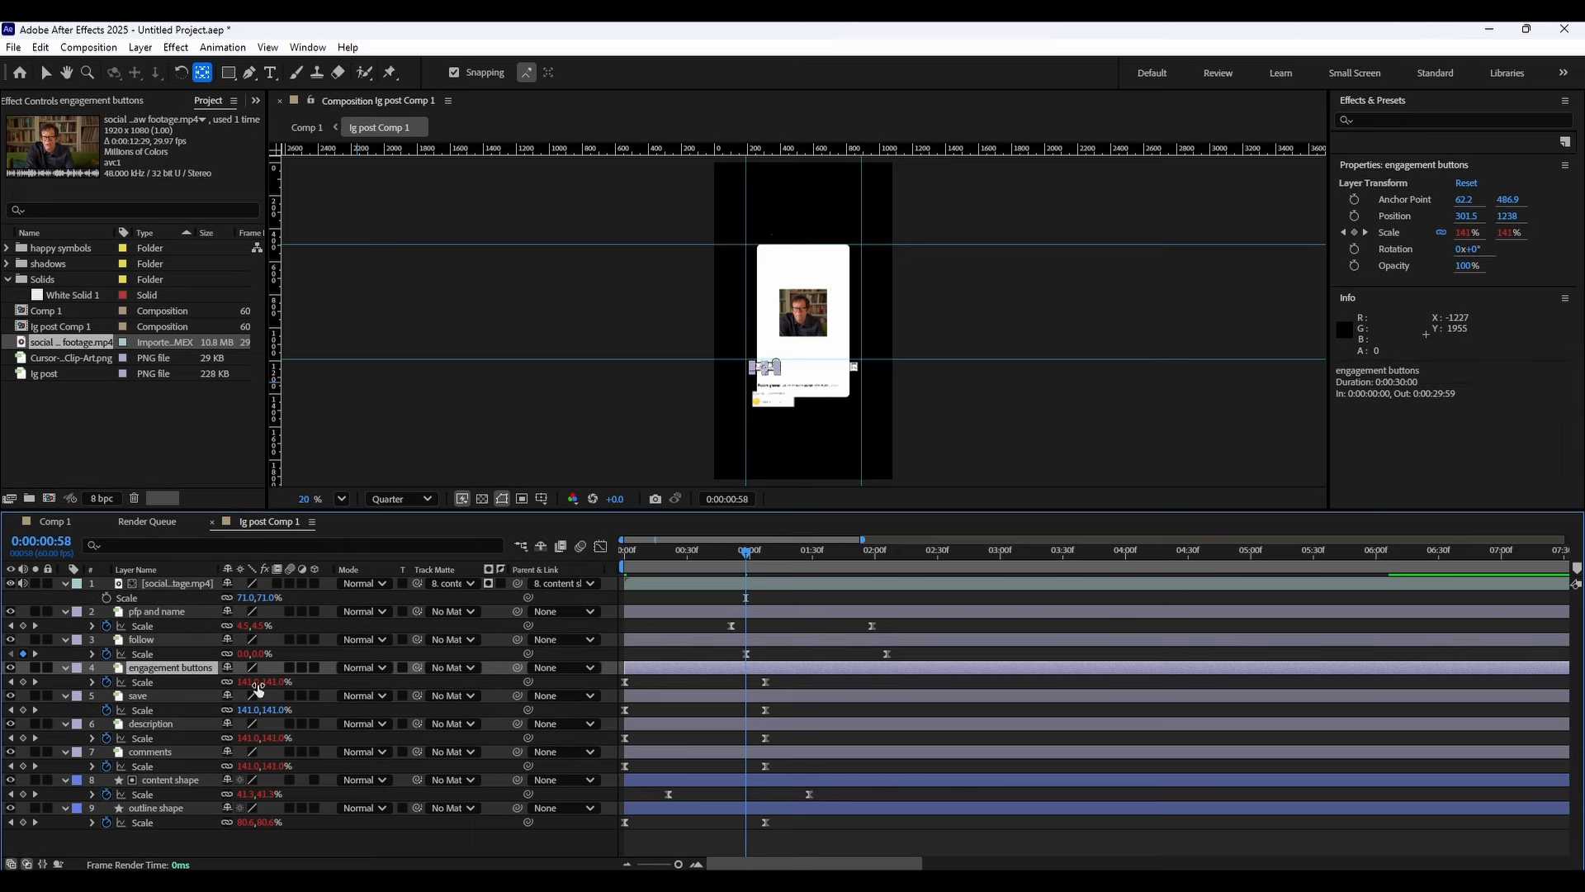
pyautogui.click(142, 682)
pyautogui.moveTo(625, 682); pyautogui.dragTo(736, 681)
# Shift the save, description and comments layers' scale keyframes later to continue the stagger.
pyautogui.click(156, 701)
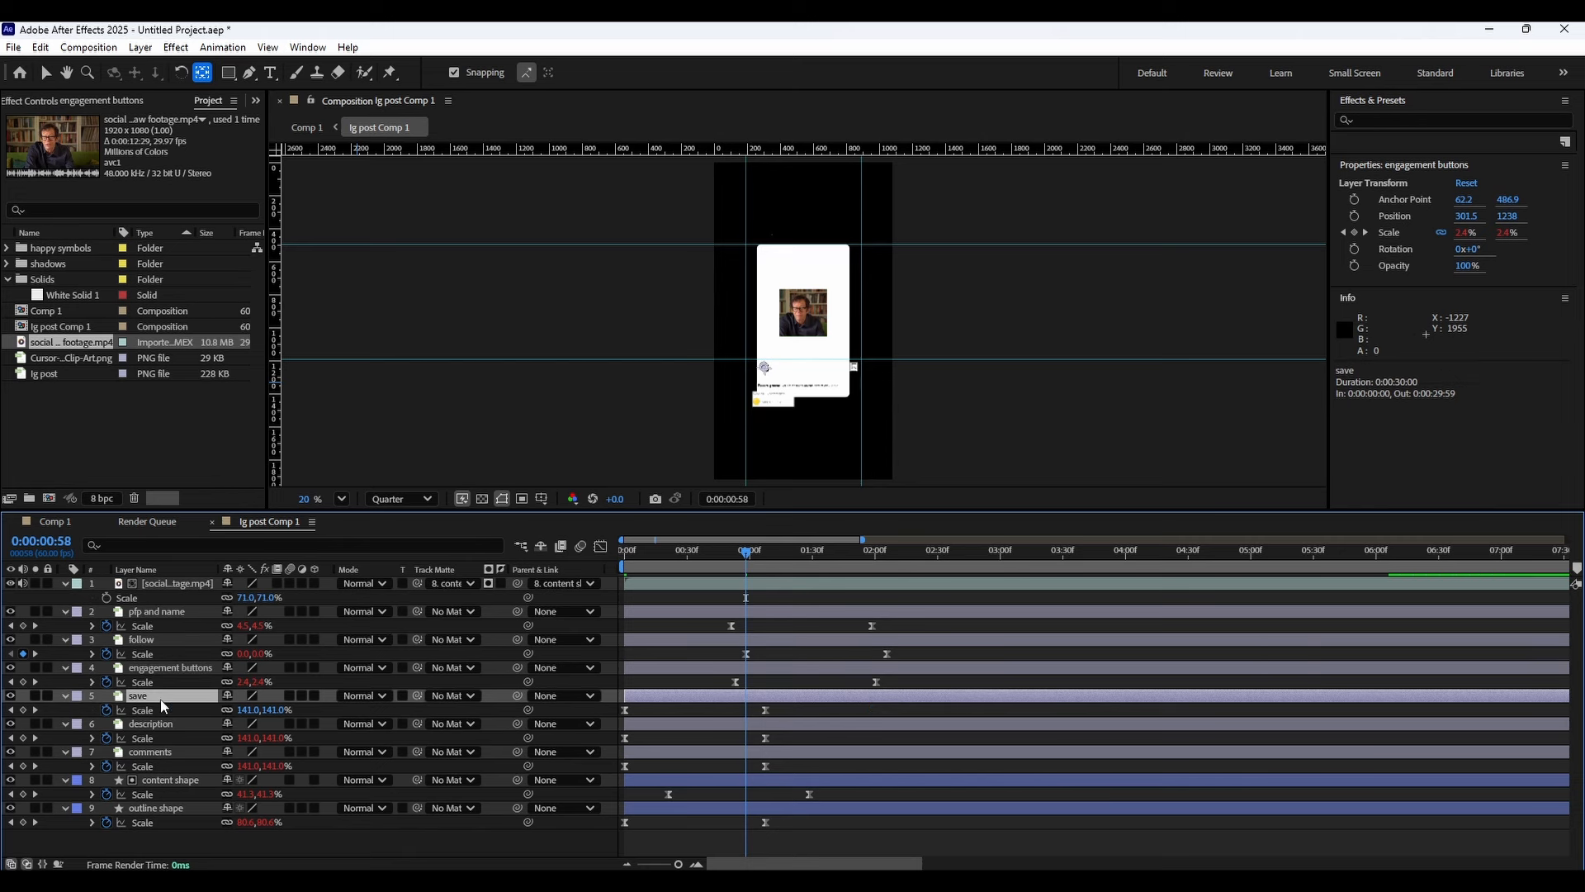
pyautogui.moveTo(789, 713); pyautogui.dragTo(832, 714)
pyautogui.moveTo(835, 707)
pyautogui.mouseDown()
pyautogui.moveTo(621, 712)
pyautogui.moveTo(804, 710)
pyautogui.mouseUp()
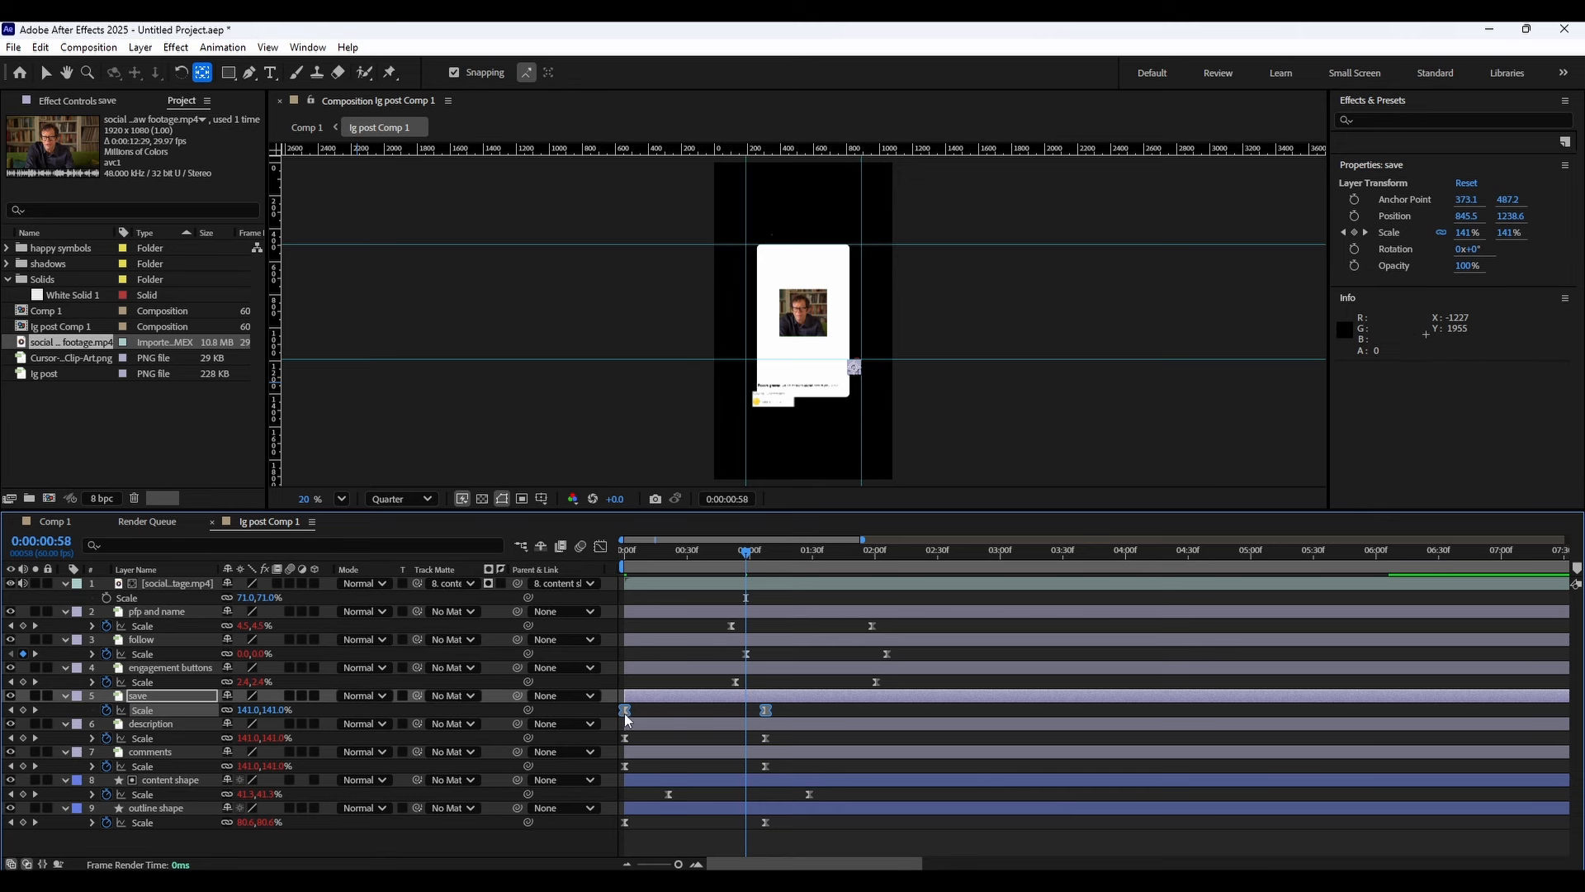
pyautogui.moveTo(625, 710); pyautogui.dragTo(633, 770)
pyautogui.moveTo(795, 769)
pyautogui.mouseDown()
pyautogui.moveTo(632, 770)
pyautogui.moveTo(783, 766)
pyautogui.mouseUp()
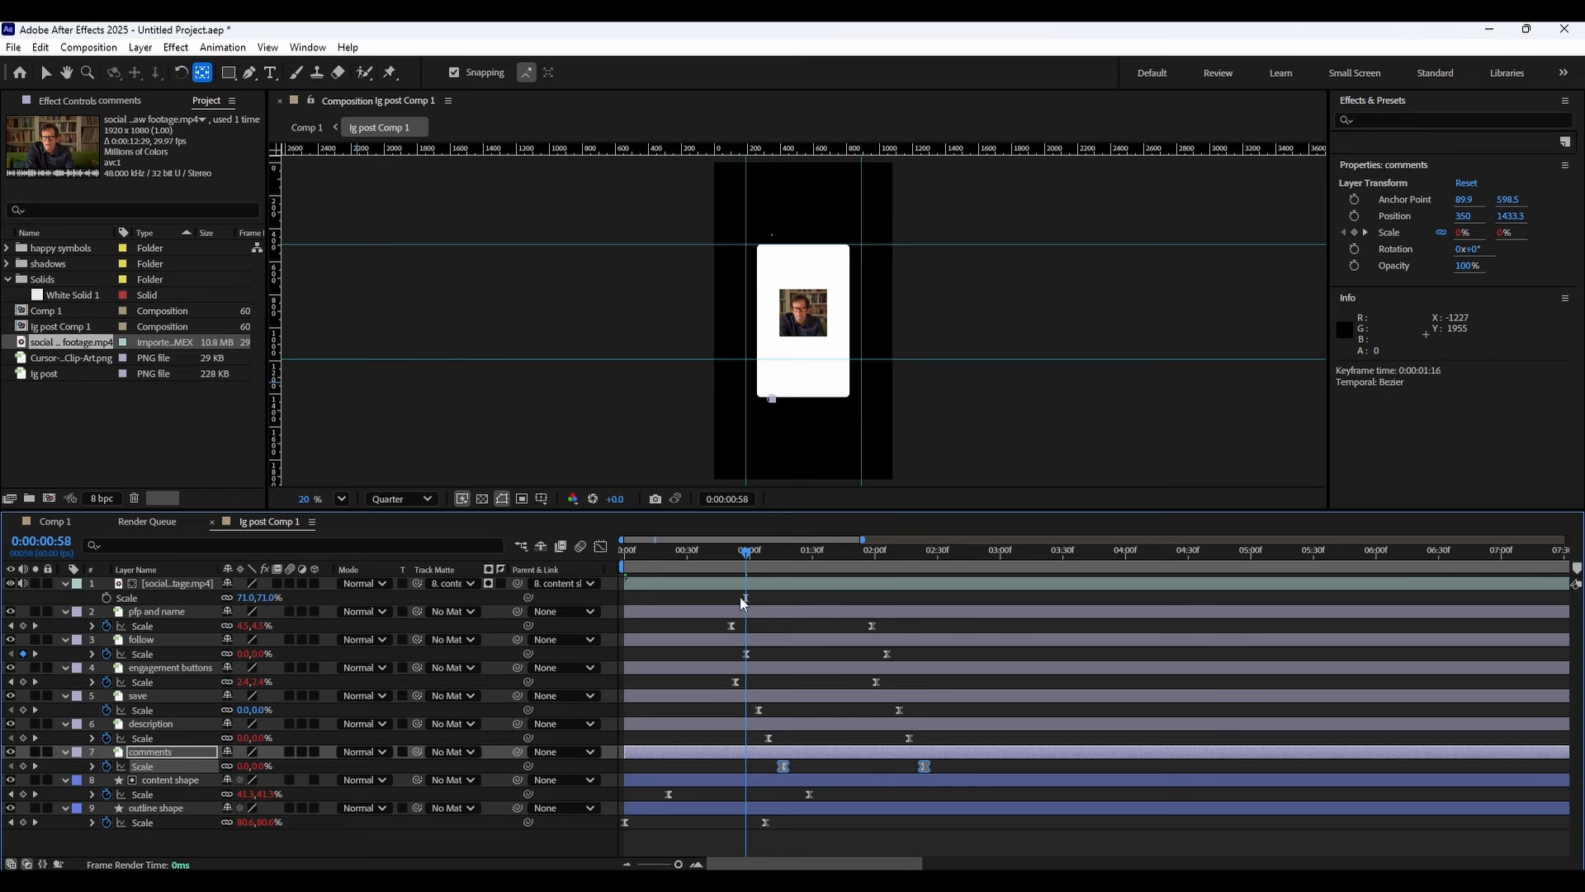
# Preview the staggered animation from the start and zoom the timeline out.
pyautogui.moveTo(746, 551); pyautogui.dragTo(607, 553)
pyautogui.press('space')
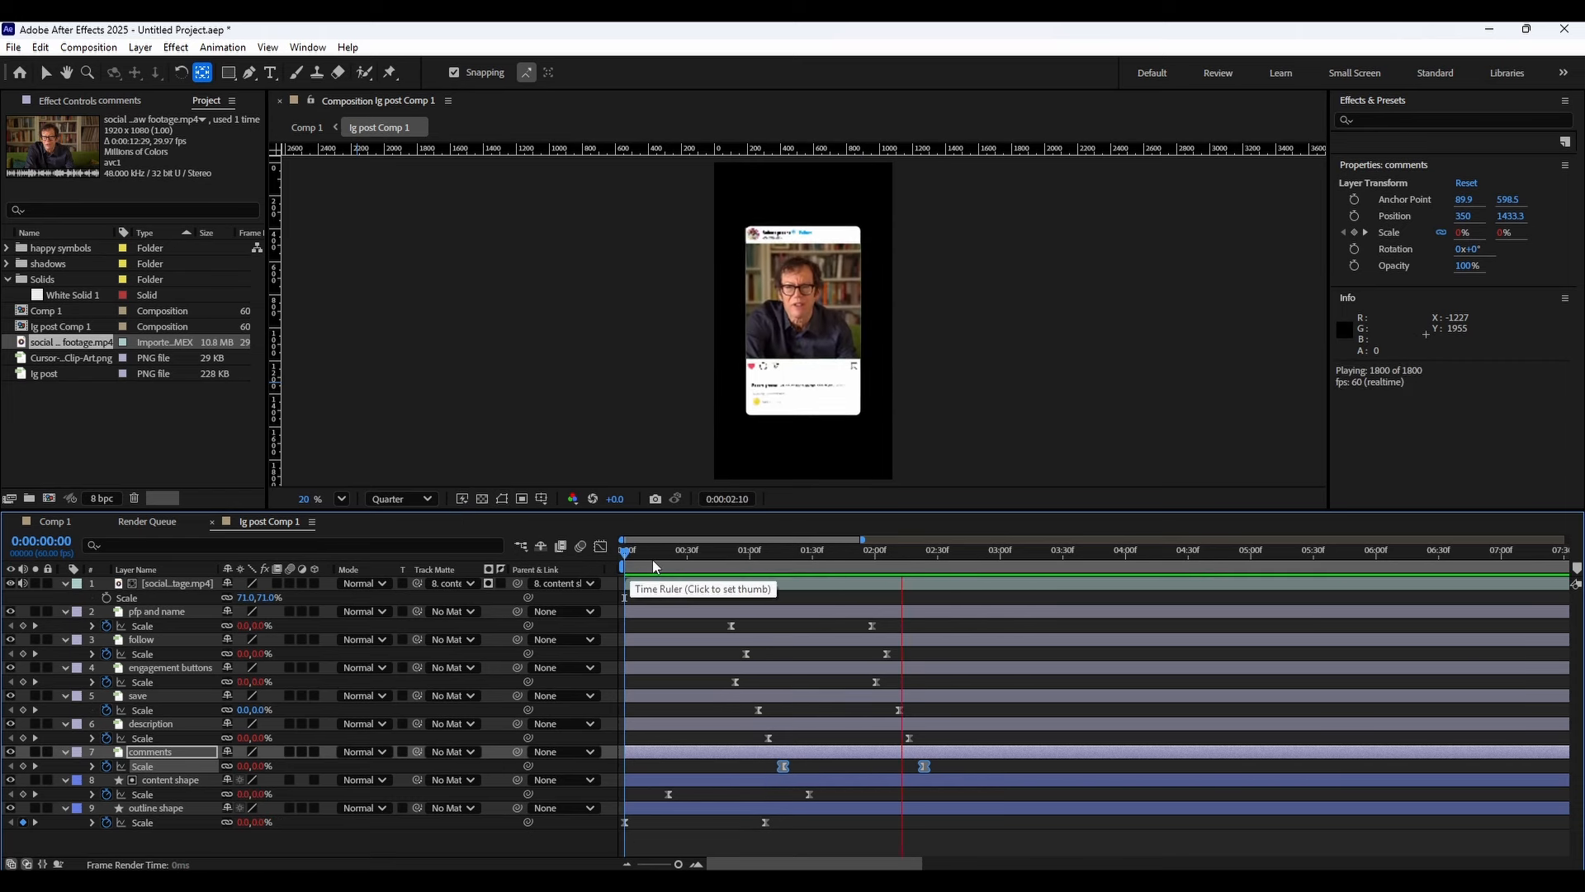
pyautogui.press('space')
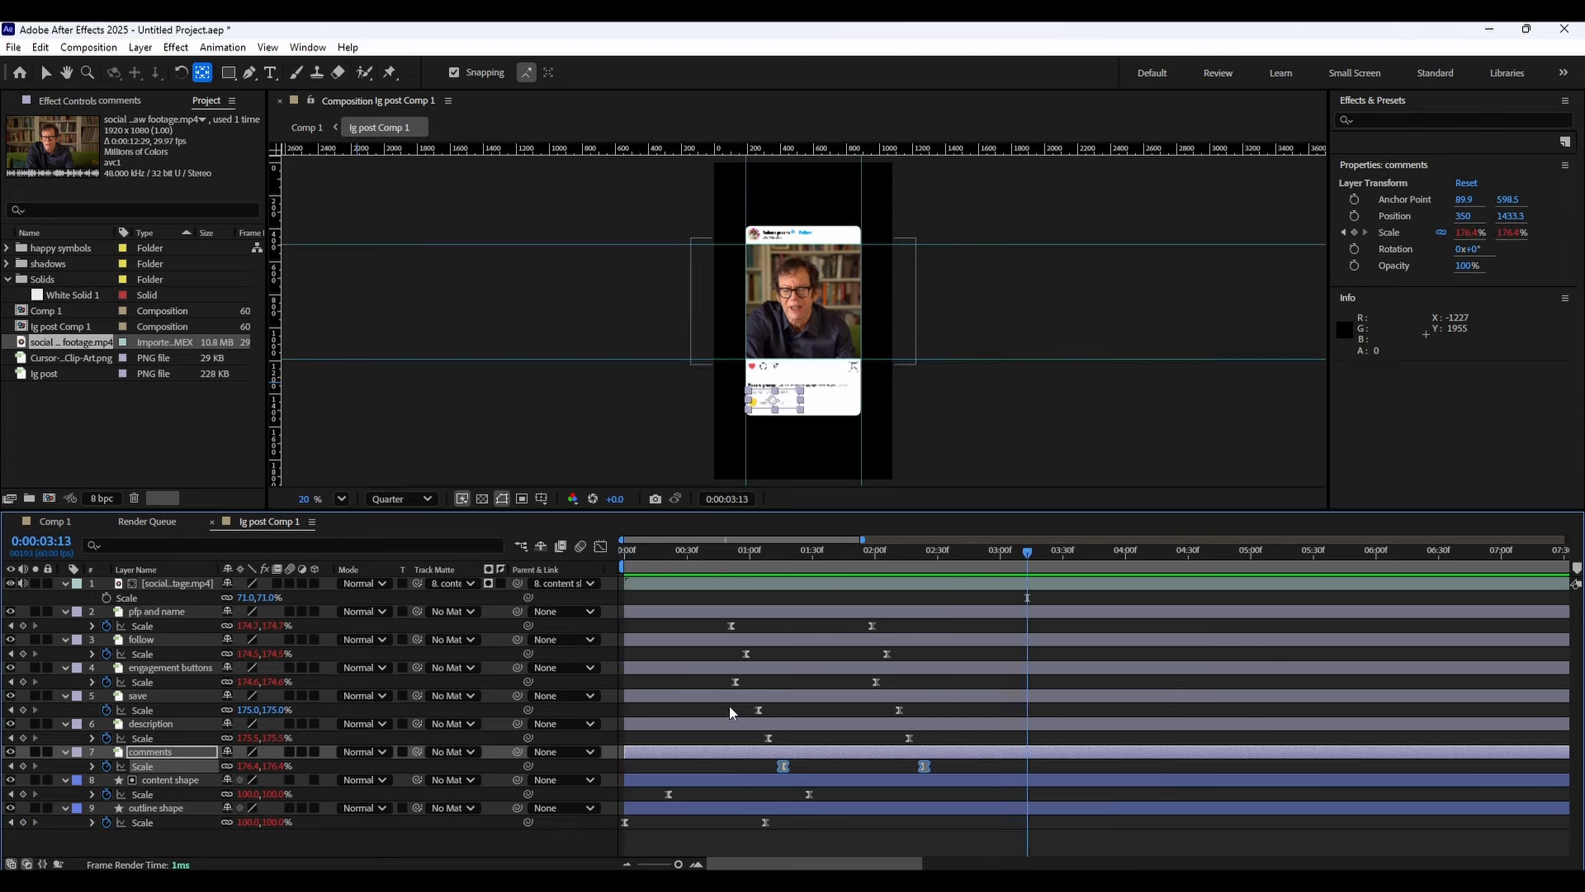
pyautogui.press('-')
pyautogui.press('-')
pyautogui.press('-')
pyautogui.press('-')
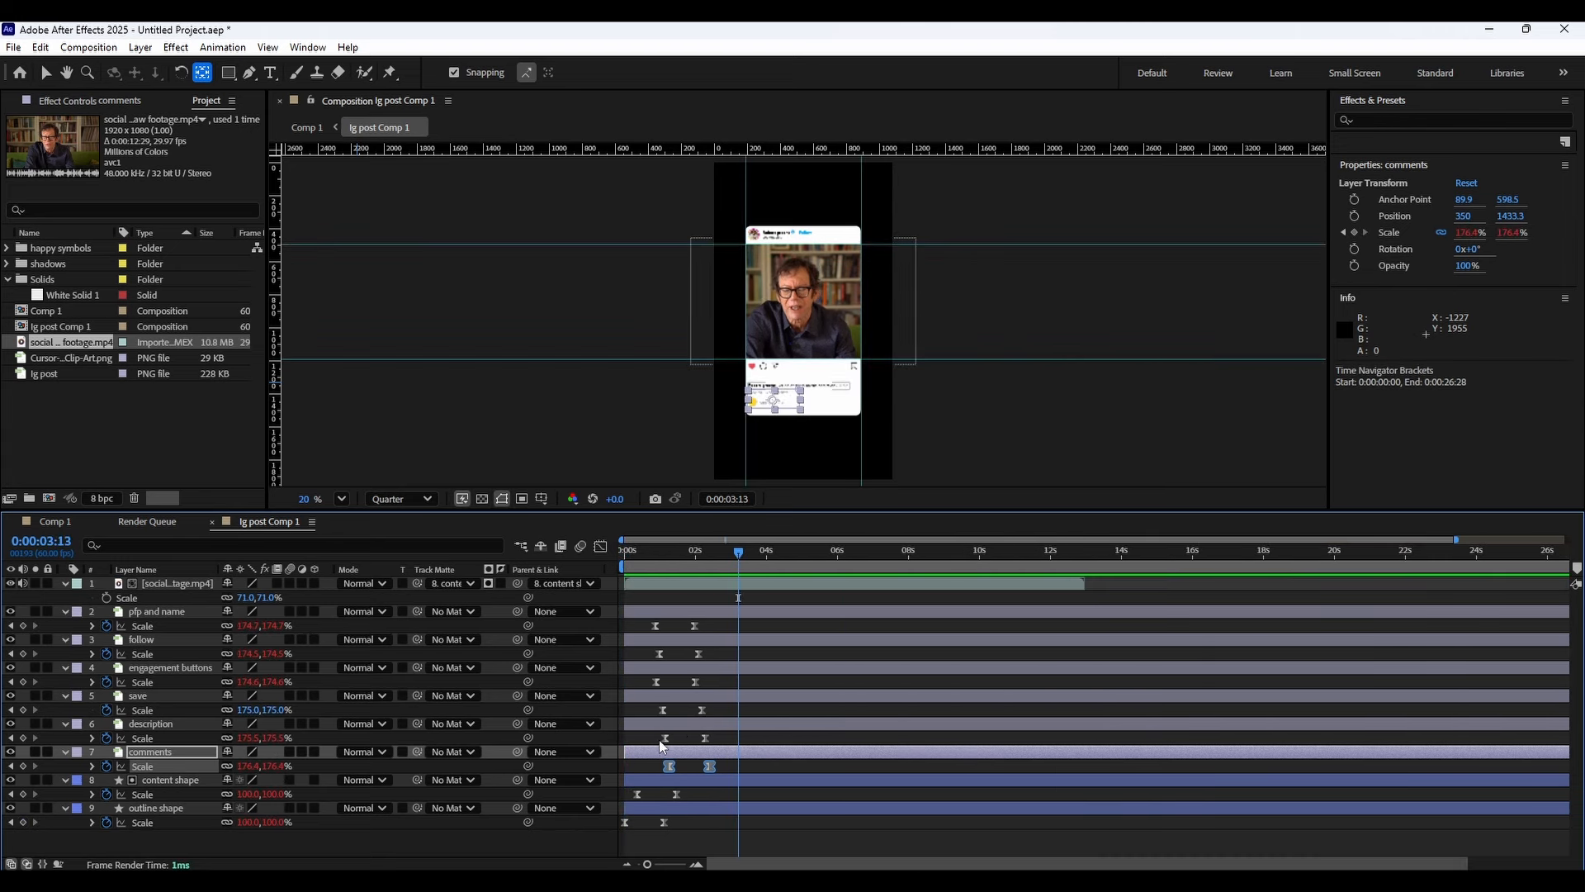
# Select the element layers' end scale keyframes and move them earlier, then preview from the start.
pyautogui.moveTo(715, 815); pyautogui.dragTo(573, 571)
pyautogui.press('space')
pyautogui.click(712, 624)
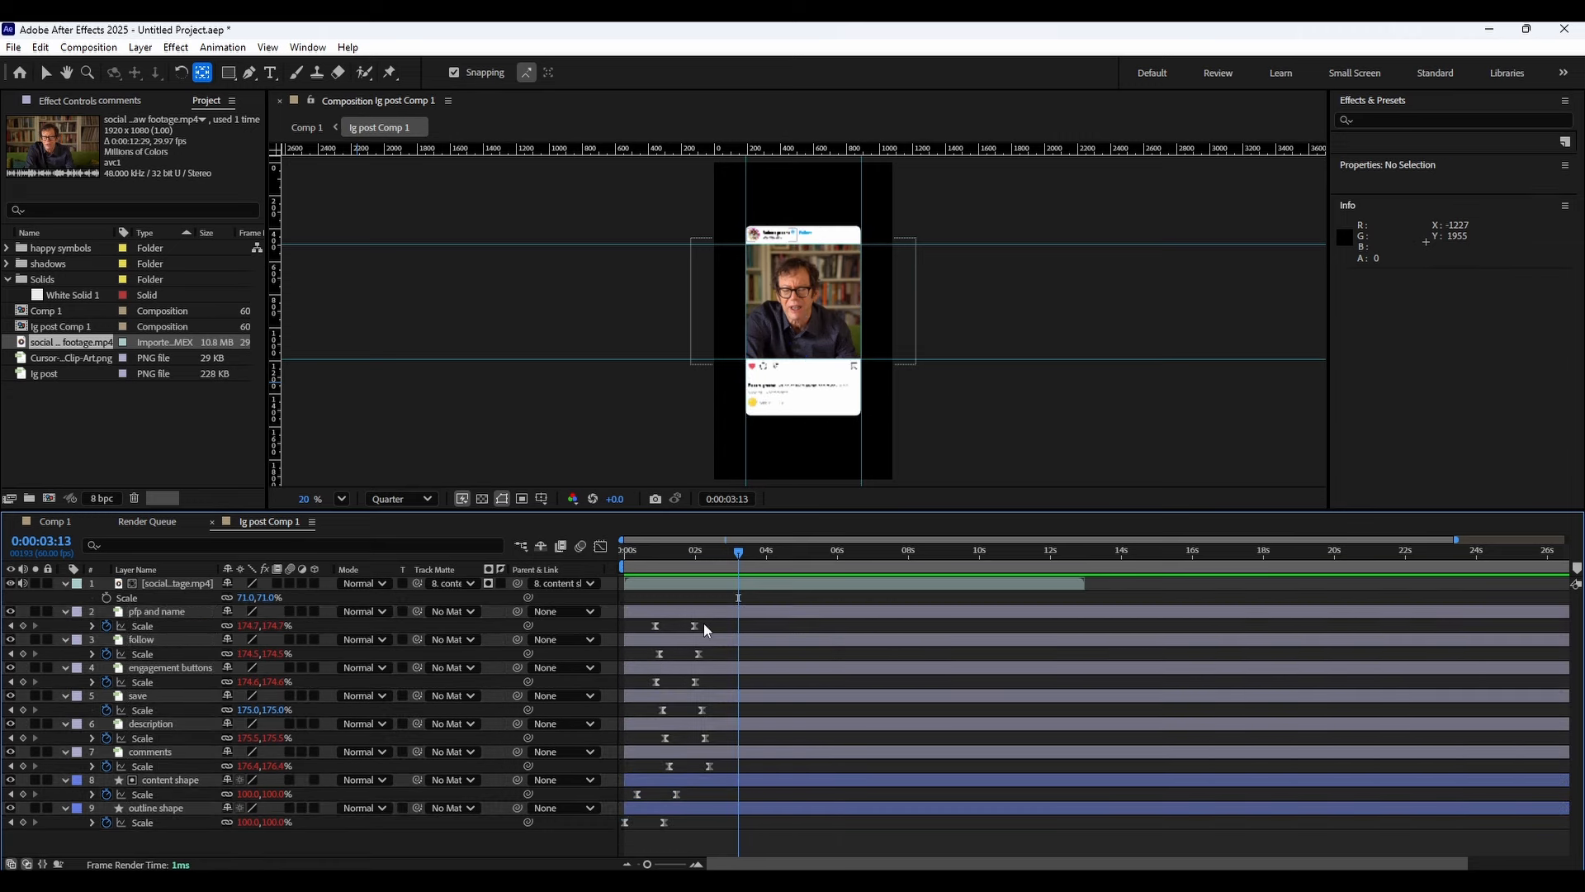
pyautogui.moveTo(708, 624); pyautogui.dragTo(587, 829)
pyautogui.click(722, 766)
pyautogui.moveTo(721, 766); pyautogui.dragTo(696, 634)
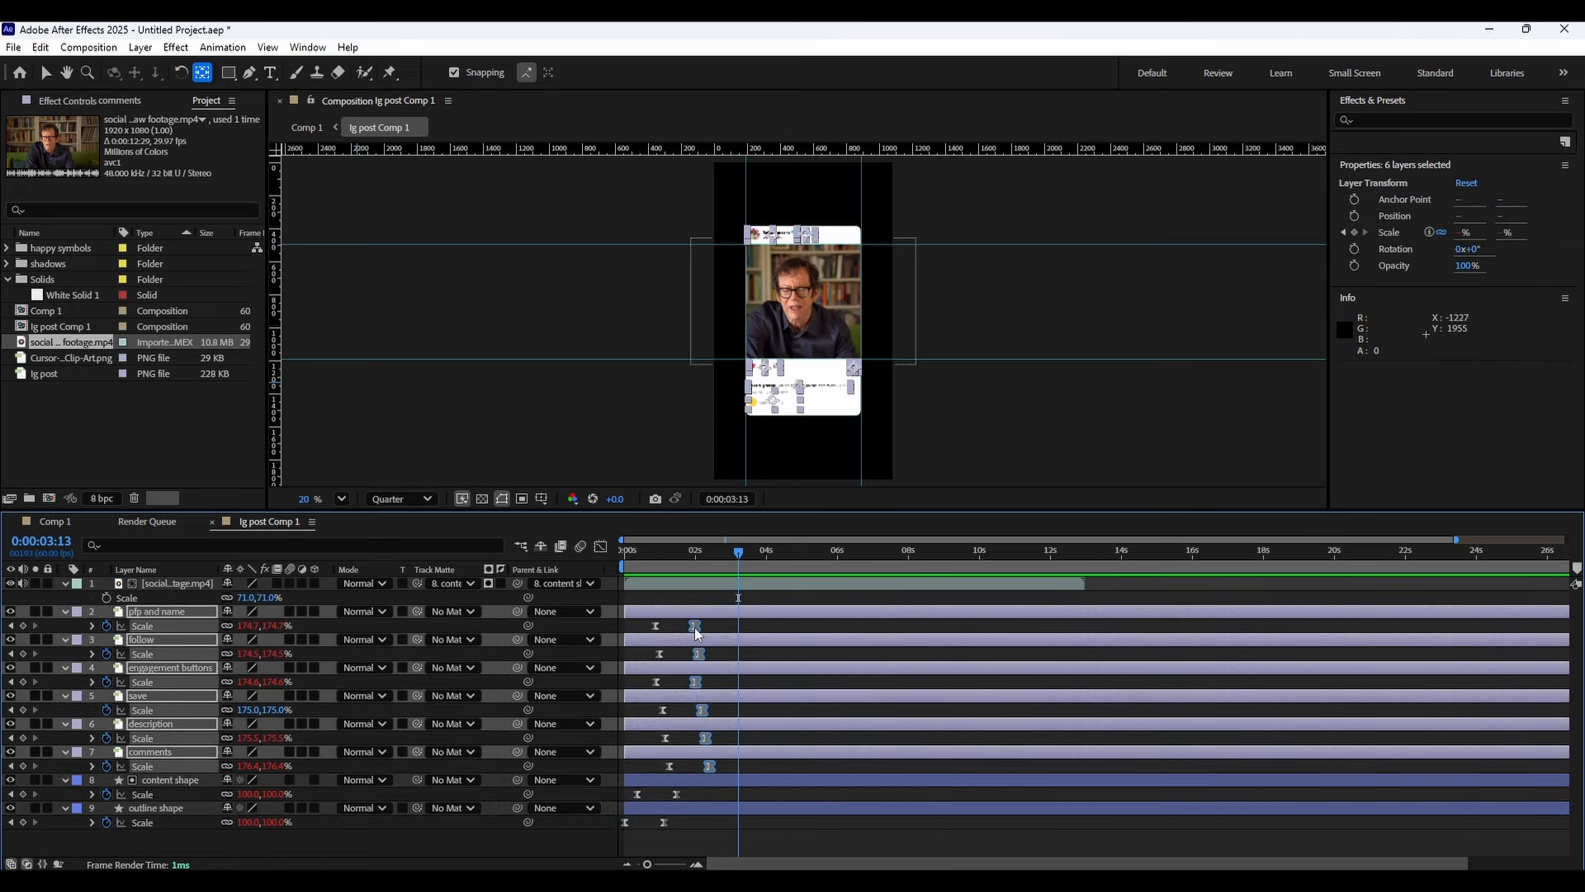
pyautogui.moveTo(701, 790); pyautogui.dragTo(658, 830)
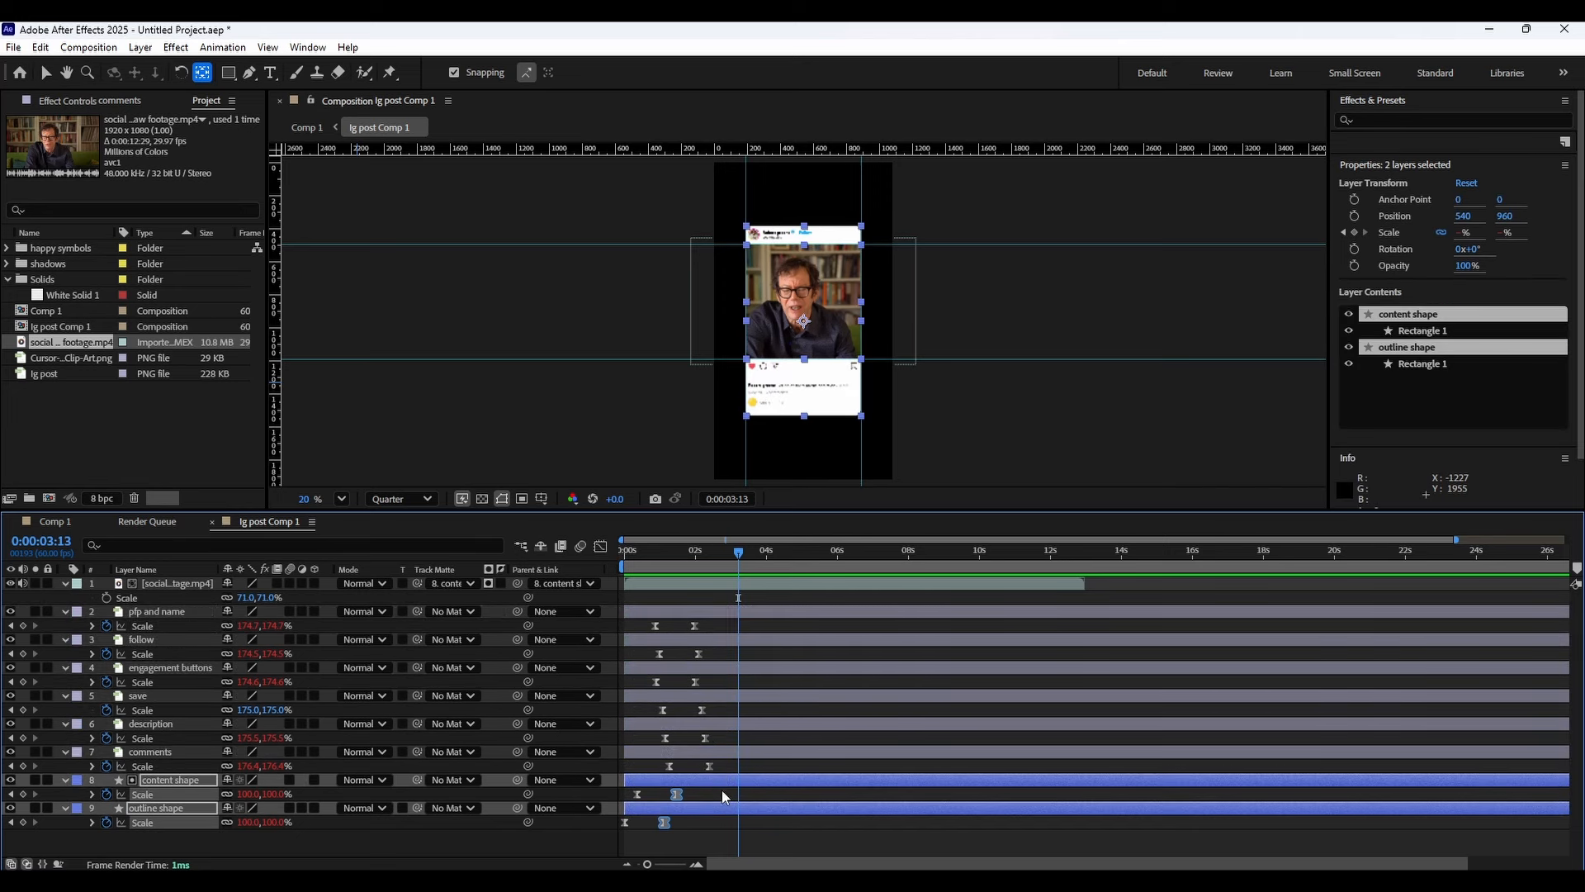
pyautogui.moveTo(721, 785)
pyautogui.mouseDown()
pyautogui.moveTo(692, 603)
pyautogui.moveTo(726, 769)
pyautogui.mouseUp()
pyautogui.click(695, 629)
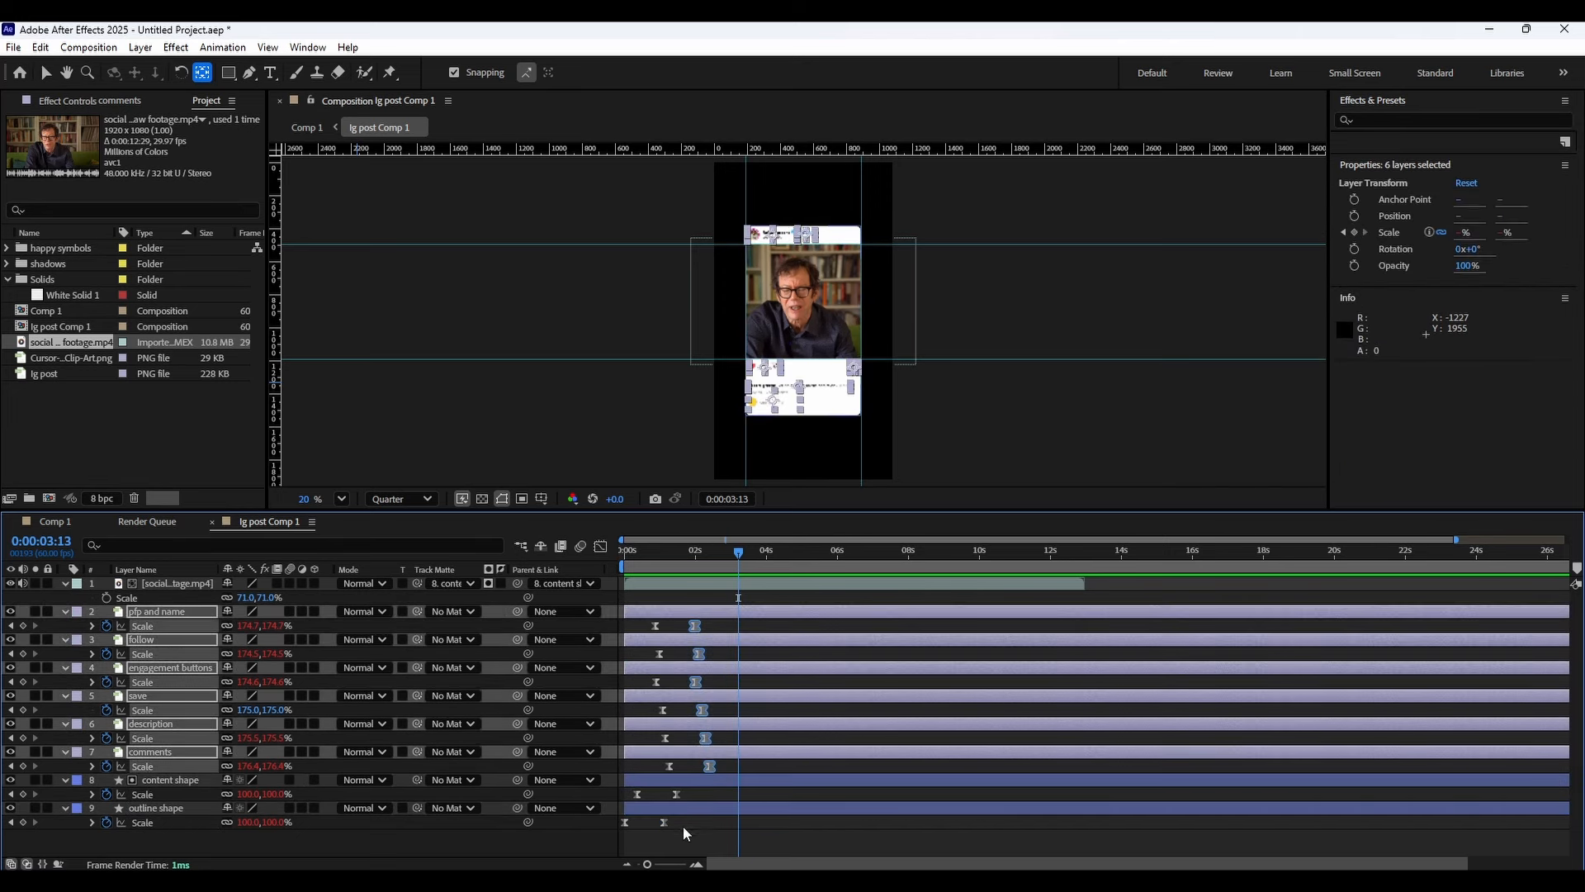
pyautogui.moveTo(686, 820); pyautogui.dragTo(673, 799)
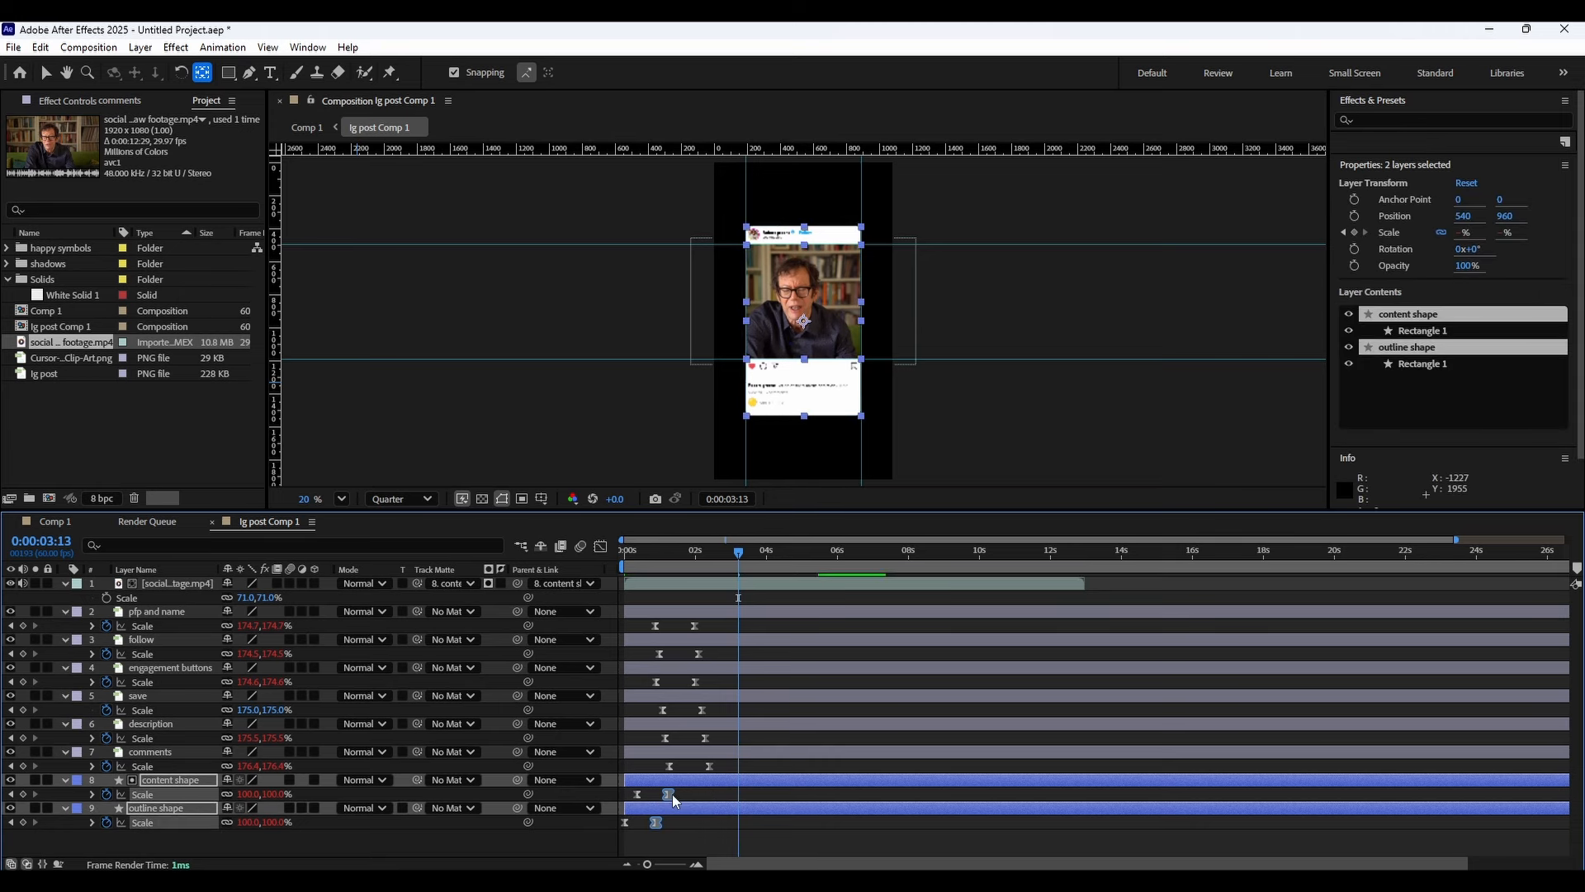
pyautogui.moveTo(668, 801); pyautogui.dragTo(687, 633)
pyautogui.press('Home')
pyautogui.press('space')
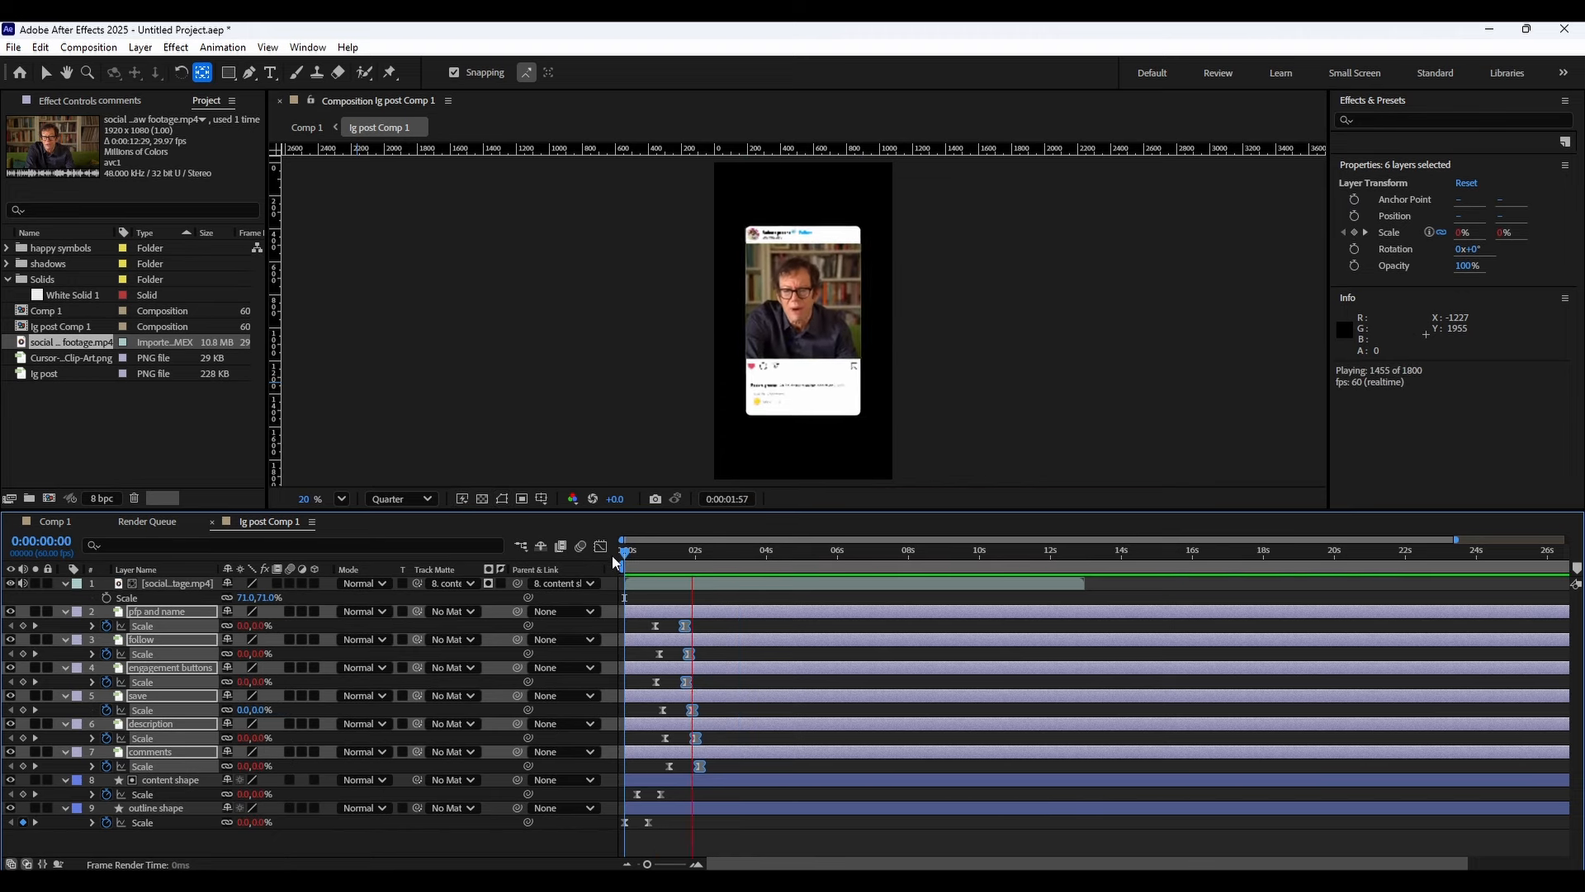
# Readjust the timing of the element layers' end scale keyframes and preview the animation from the start.
pyautogui.click(707, 682)
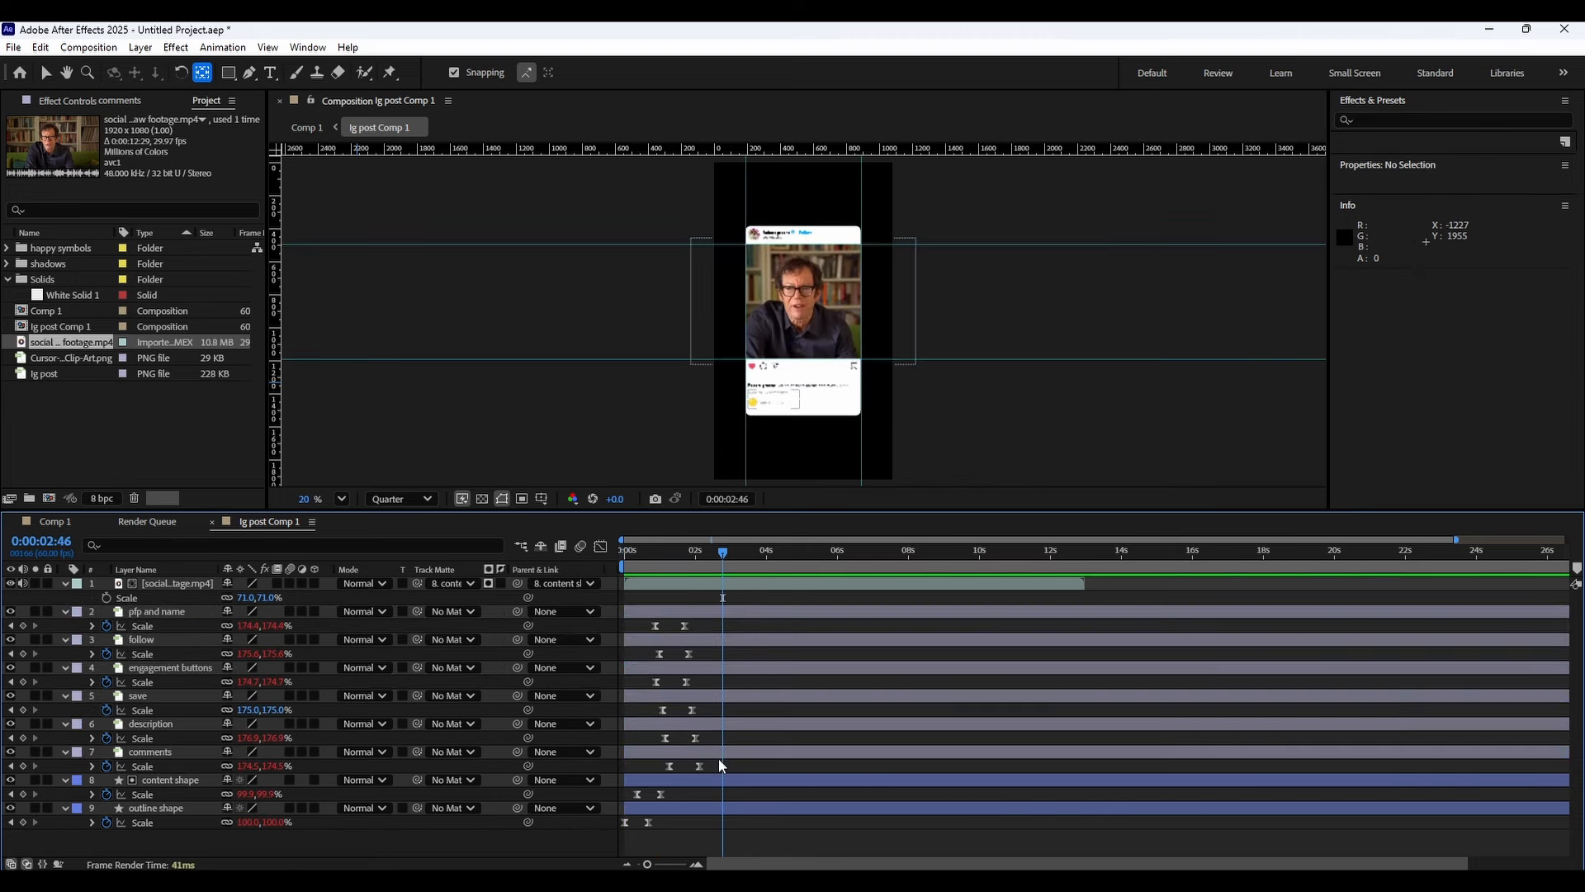
pyautogui.moveTo(715, 764); pyautogui.dragTo(672, 628)
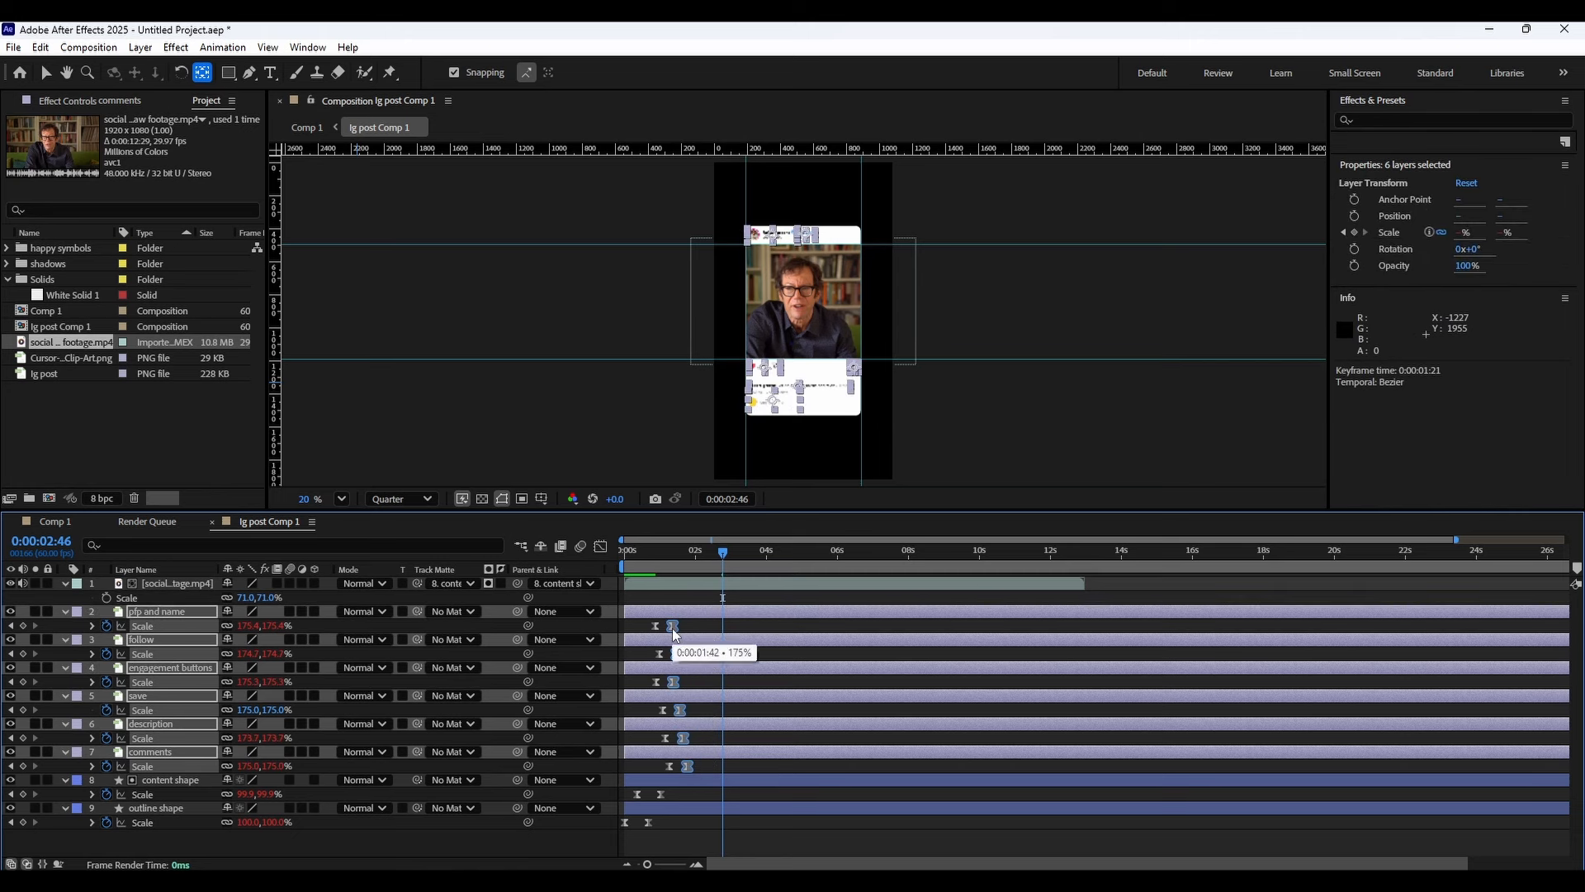
pyautogui.click(623, 559)
pyautogui.press('space')
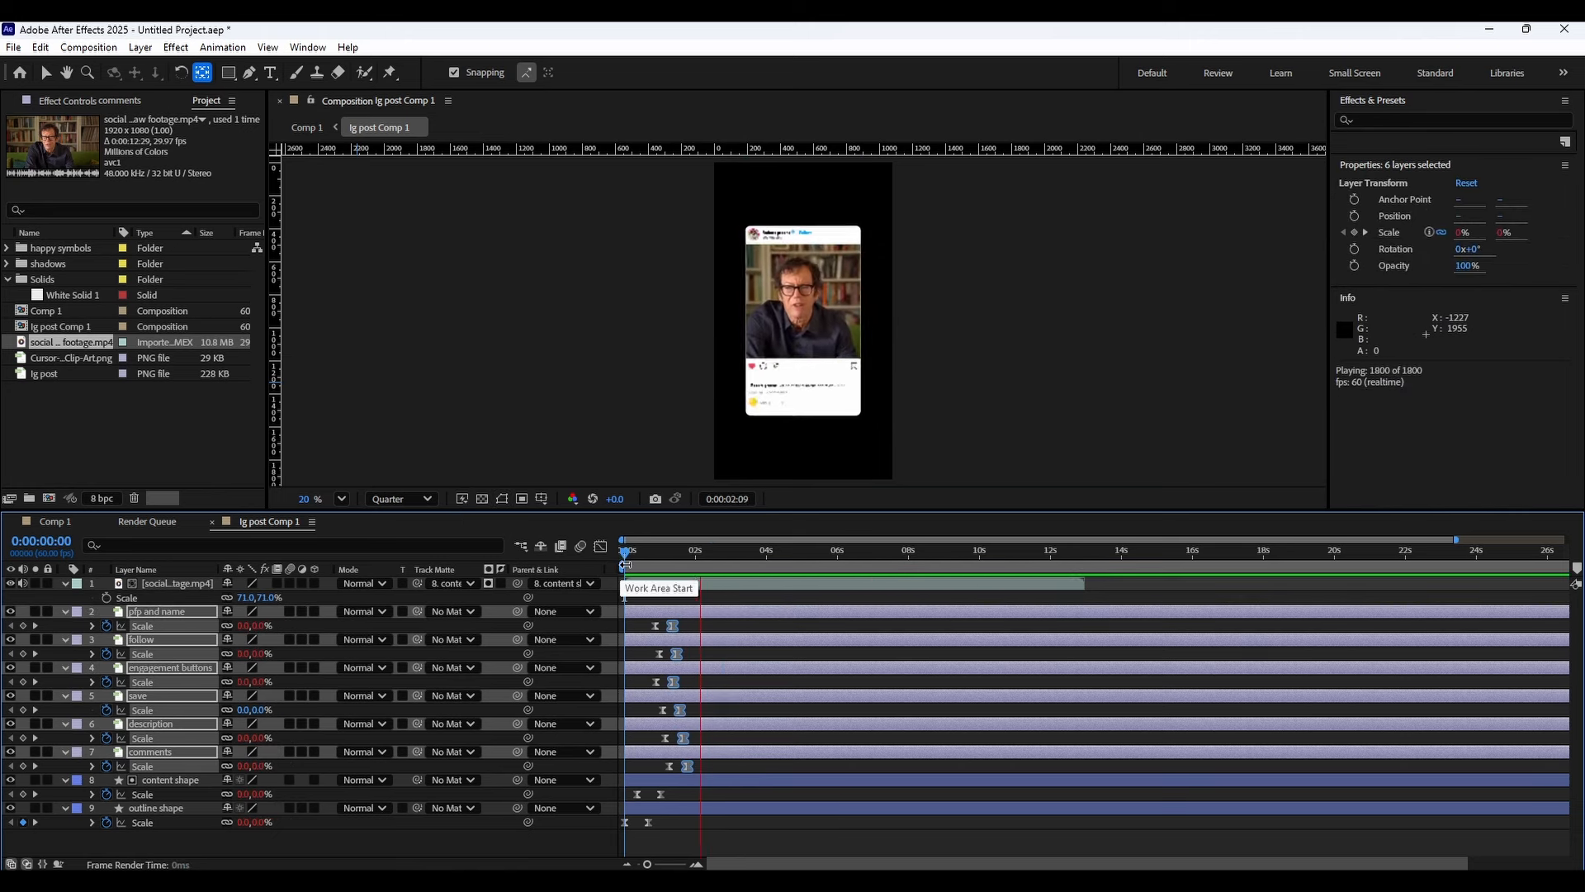
pyautogui.press('space')
# Select the element layers' scale keyframes and inspect their speed curves in the Graph Editor.
pyautogui.moveTo(708, 765); pyautogui.dragTo(664, 622)
pyautogui.click(600, 546)
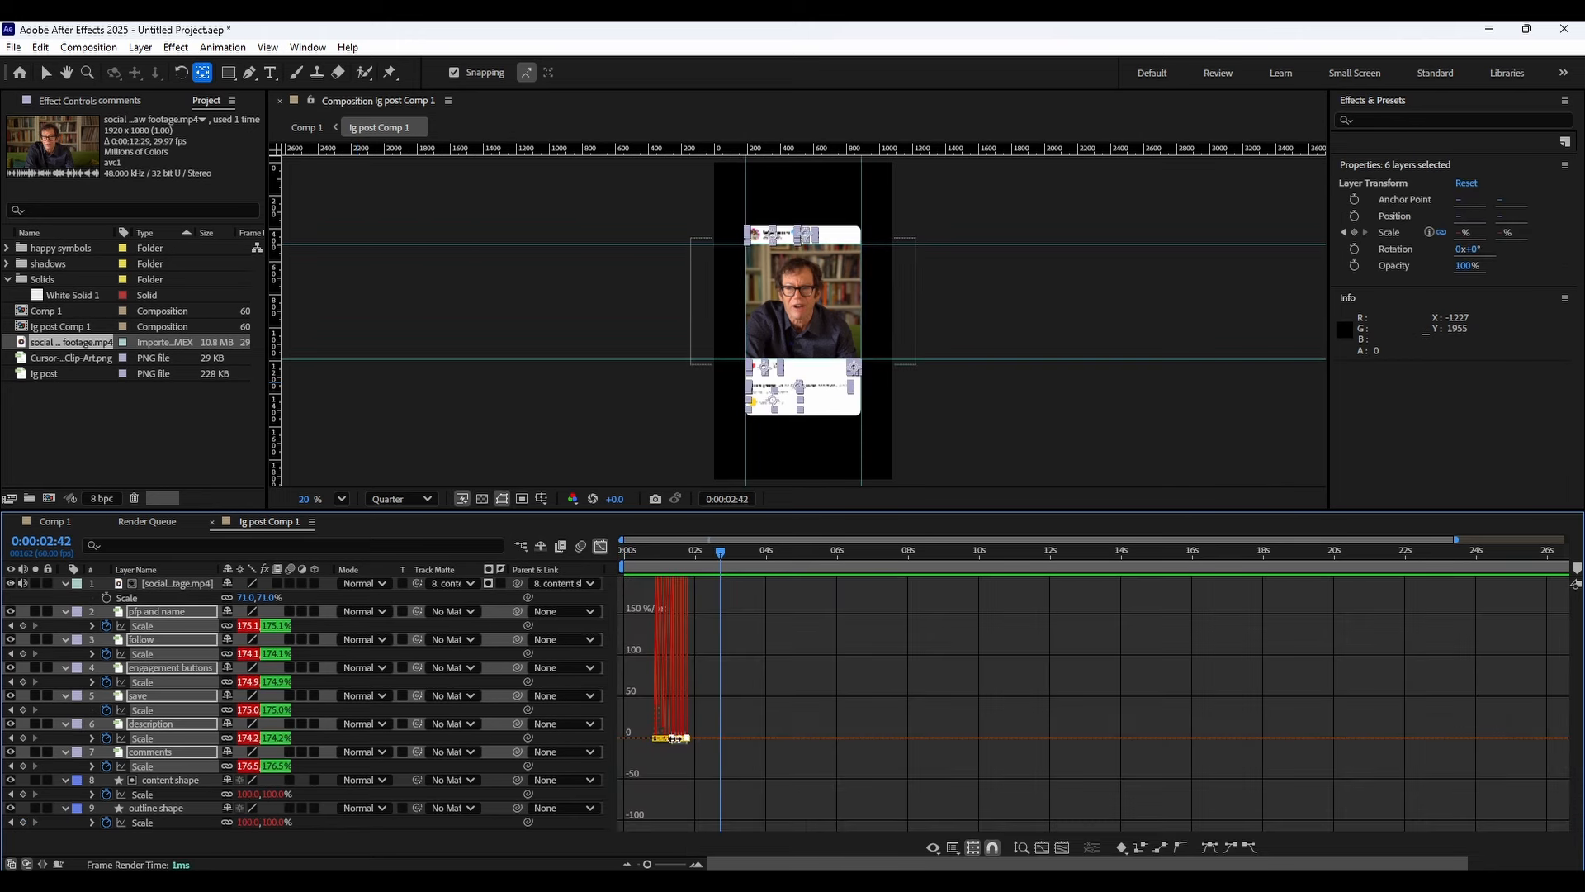
pyautogui.scroll(3, 659, 741)
pyautogui.scroll(-2, 805, 770)
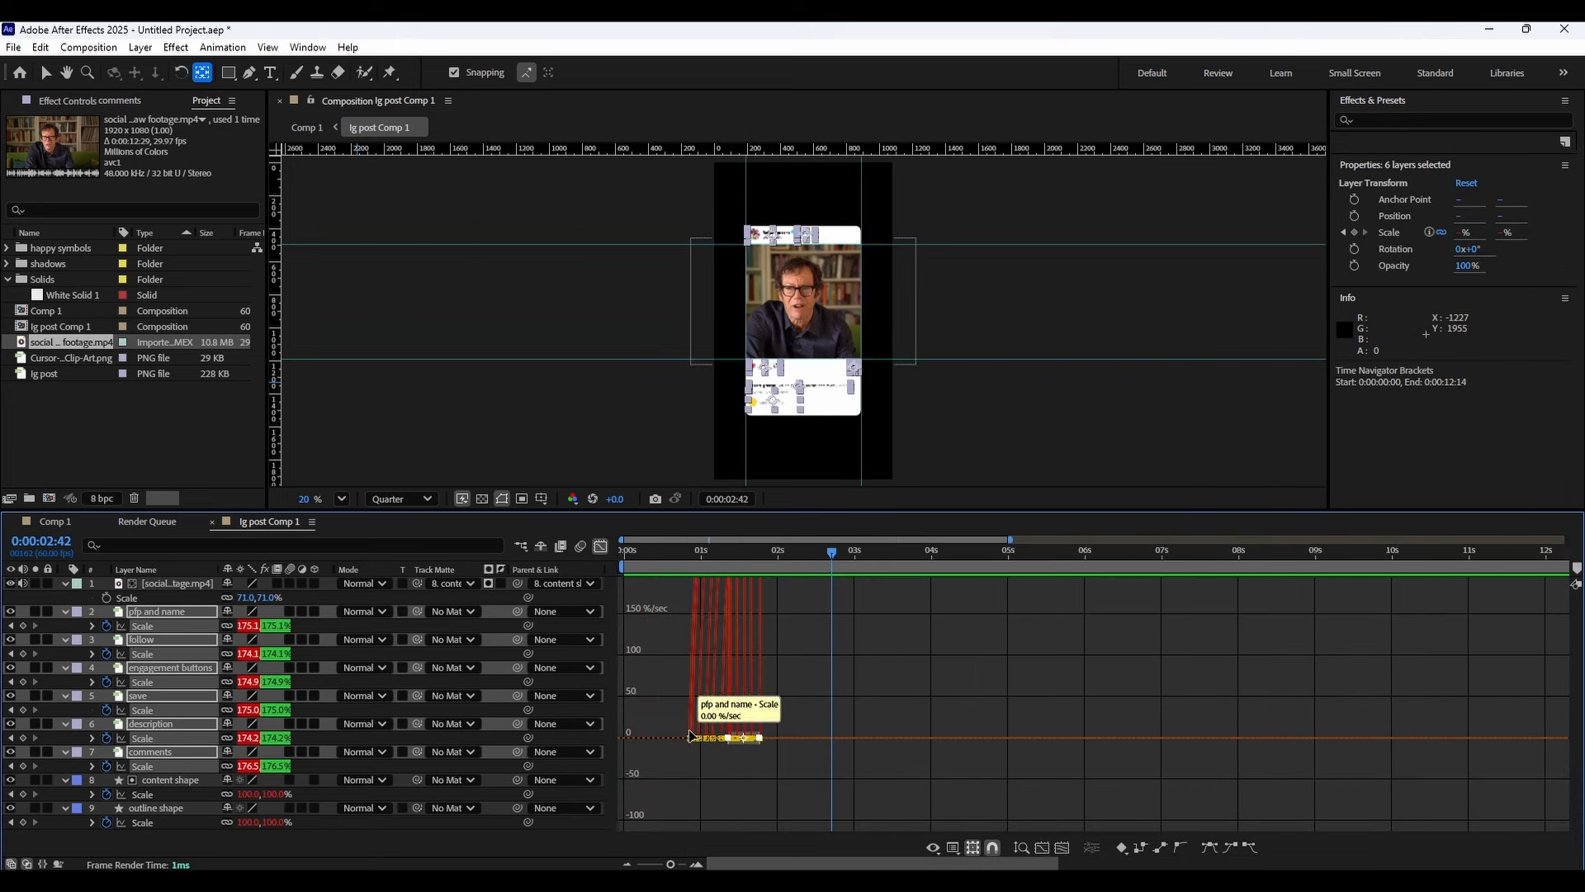
pyautogui.click(601, 546)
pyautogui.moveTo(748, 620); pyautogui.dragTo(608, 834)
pyautogui.click(763, 842)
pyautogui.moveTo(795, 832); pyautogui.dragTo(792, 768)
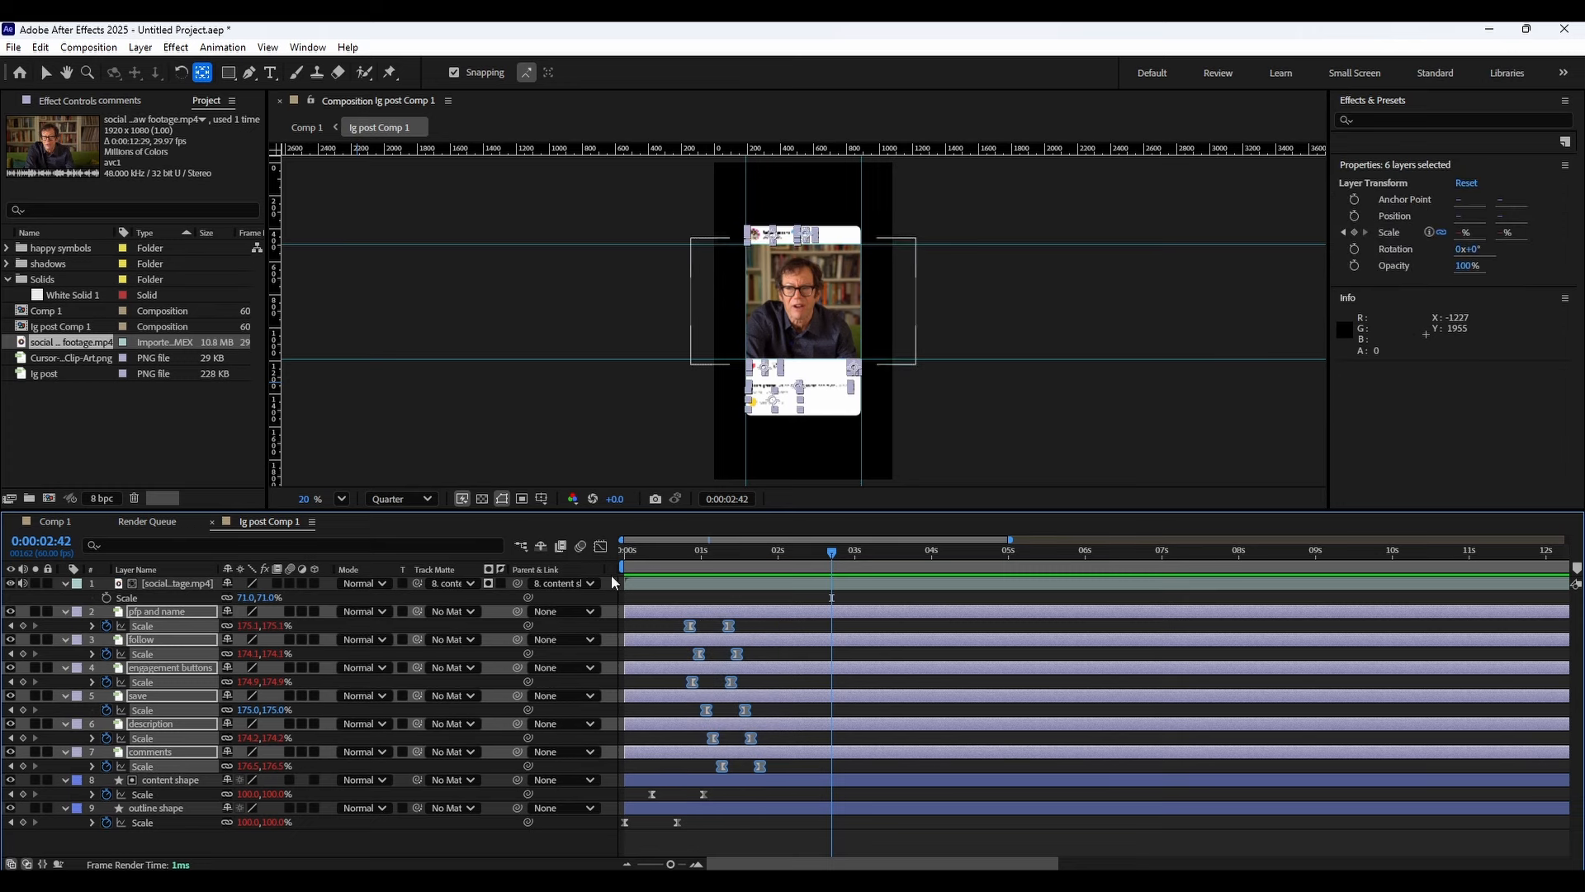
pyautogui.click(600, 545)
pyautogui.scroll(5, 715, 730)
pyautogui.scroll(-8, 776, 741)
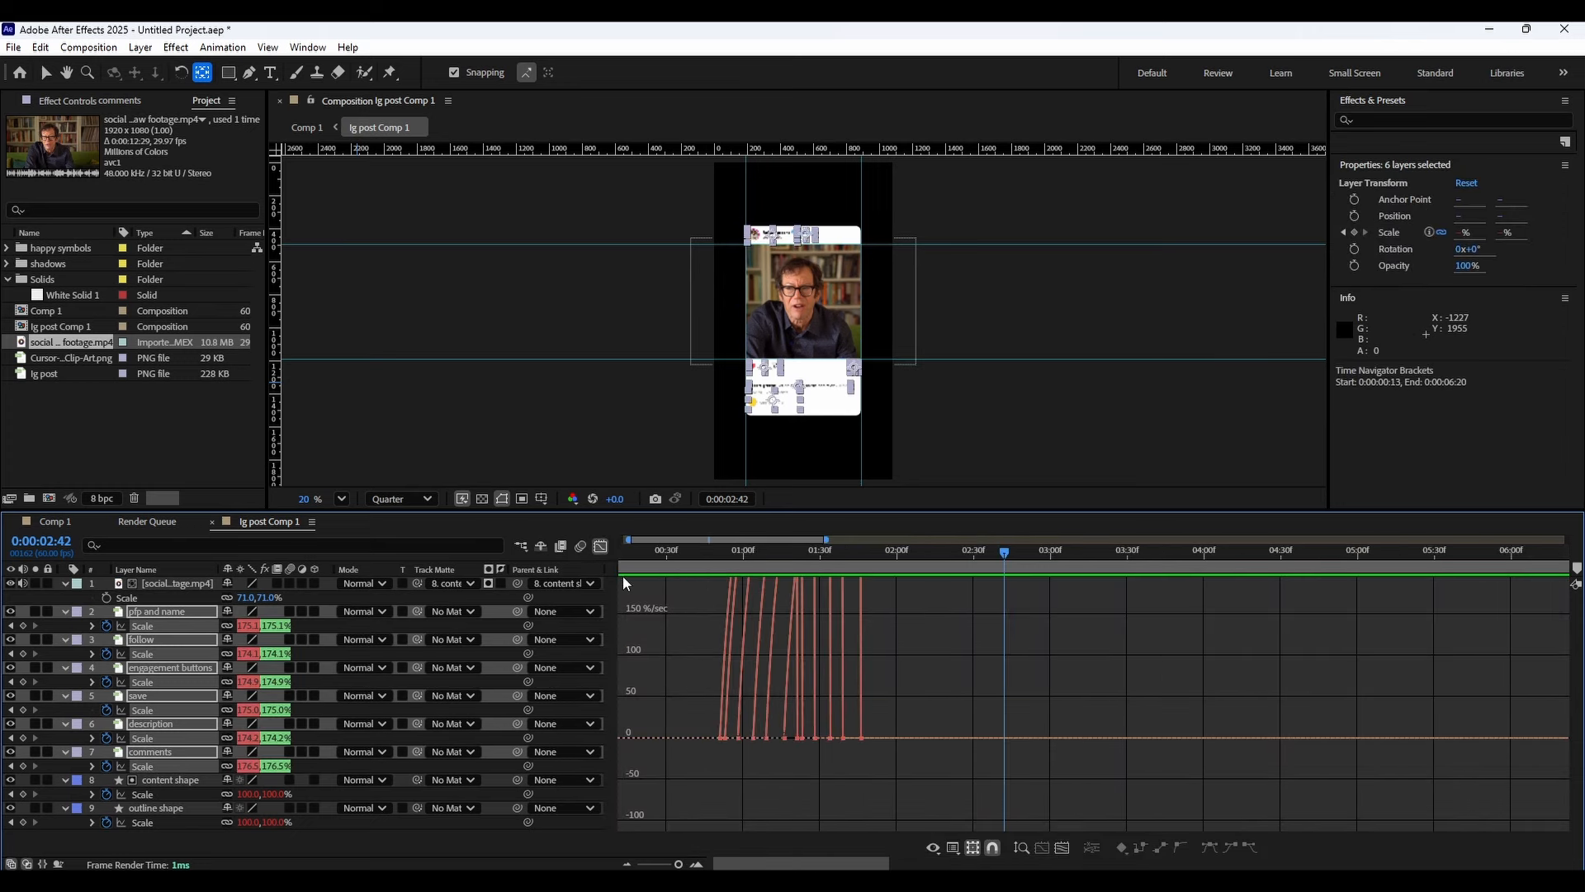
# Reselect all the element scale keyframes in the Graph Editor and review their speed curves while scrubbing the time indicator.
pyautogui.click(600, 546)
pyautogui.moveTo(712, 621); pyautogui.dragTo(872, 764)
pyautogui.click(600, 545)
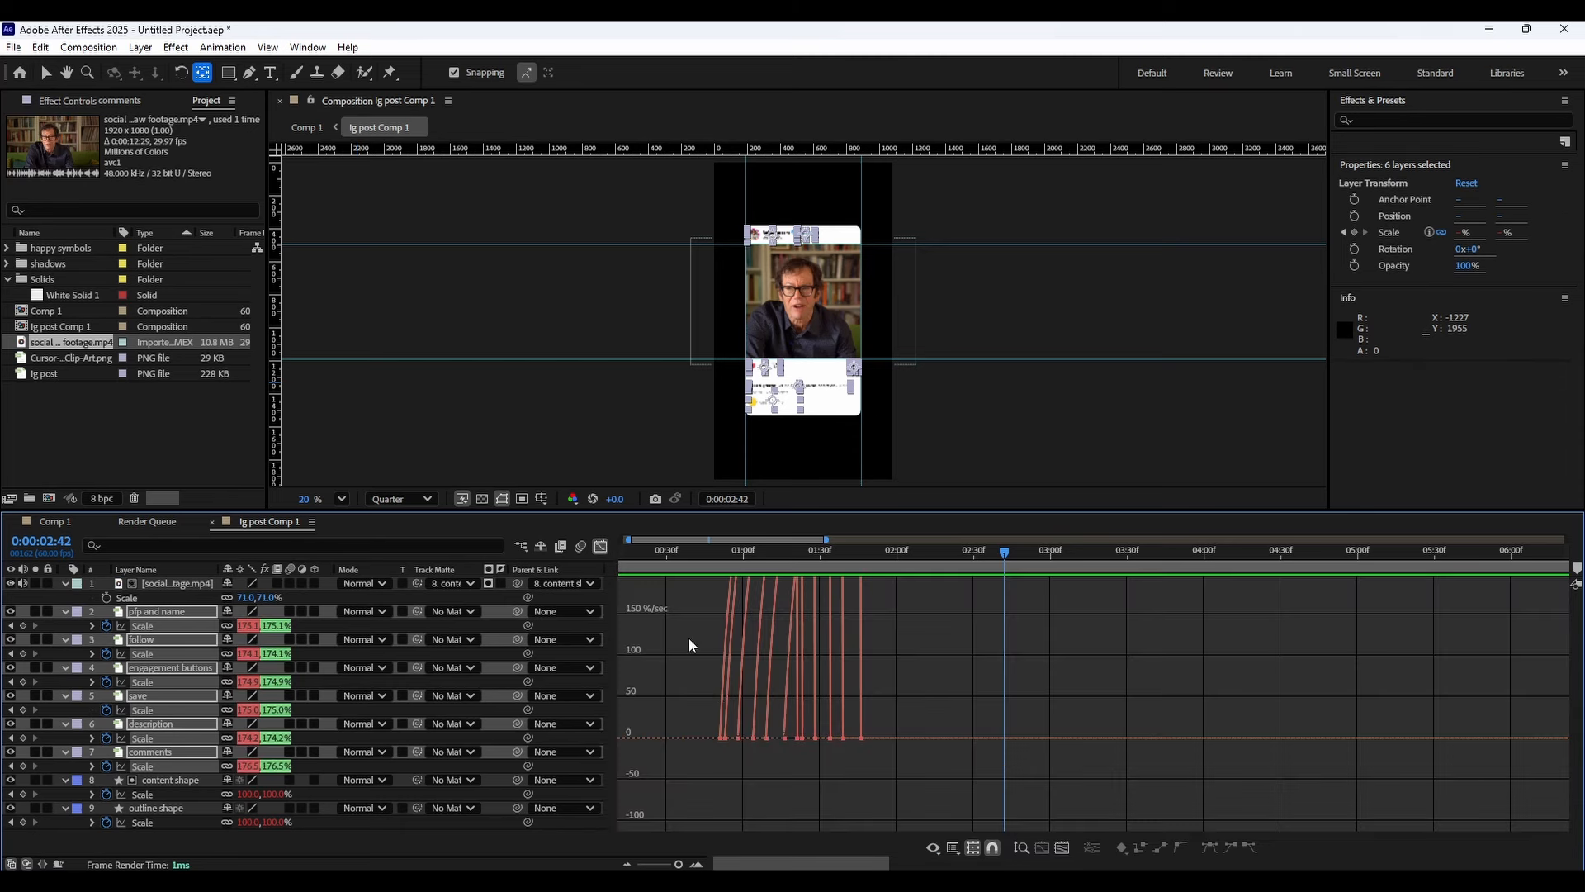
pyautogui.scroll(3, 752, 727)
pyautogui.moveTo(769, 751); pyautogui.dragTo(1050, 701)
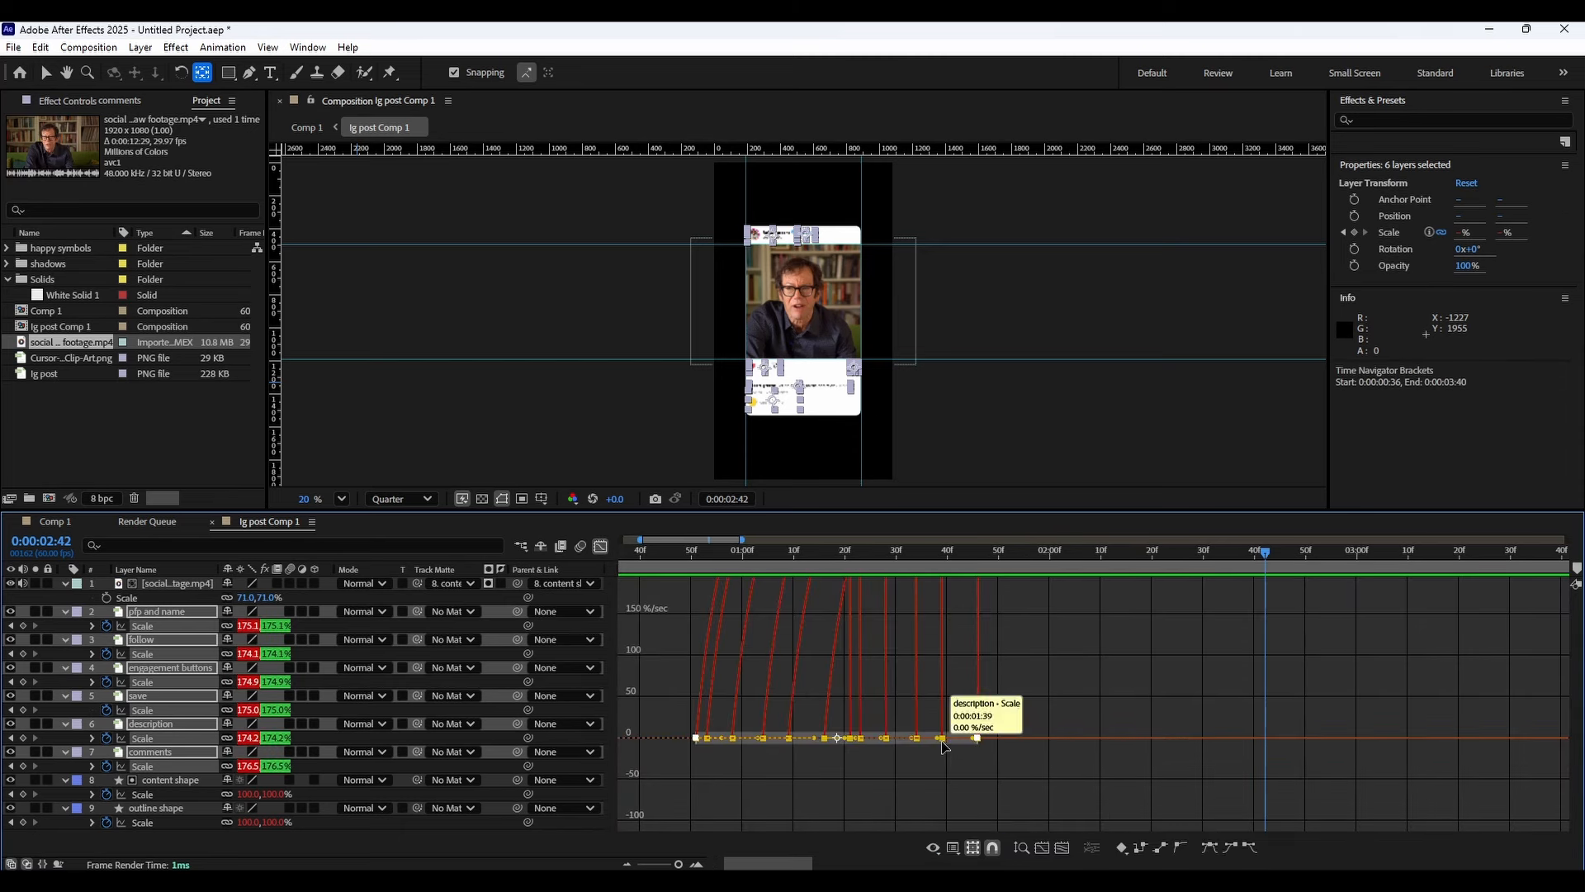
pyautogui.moveTo(968, 738); pyautogui.dragTo(961, 738)
pyautogui.moveTo(705, 561); pyautogui.dragTo(914, 577)
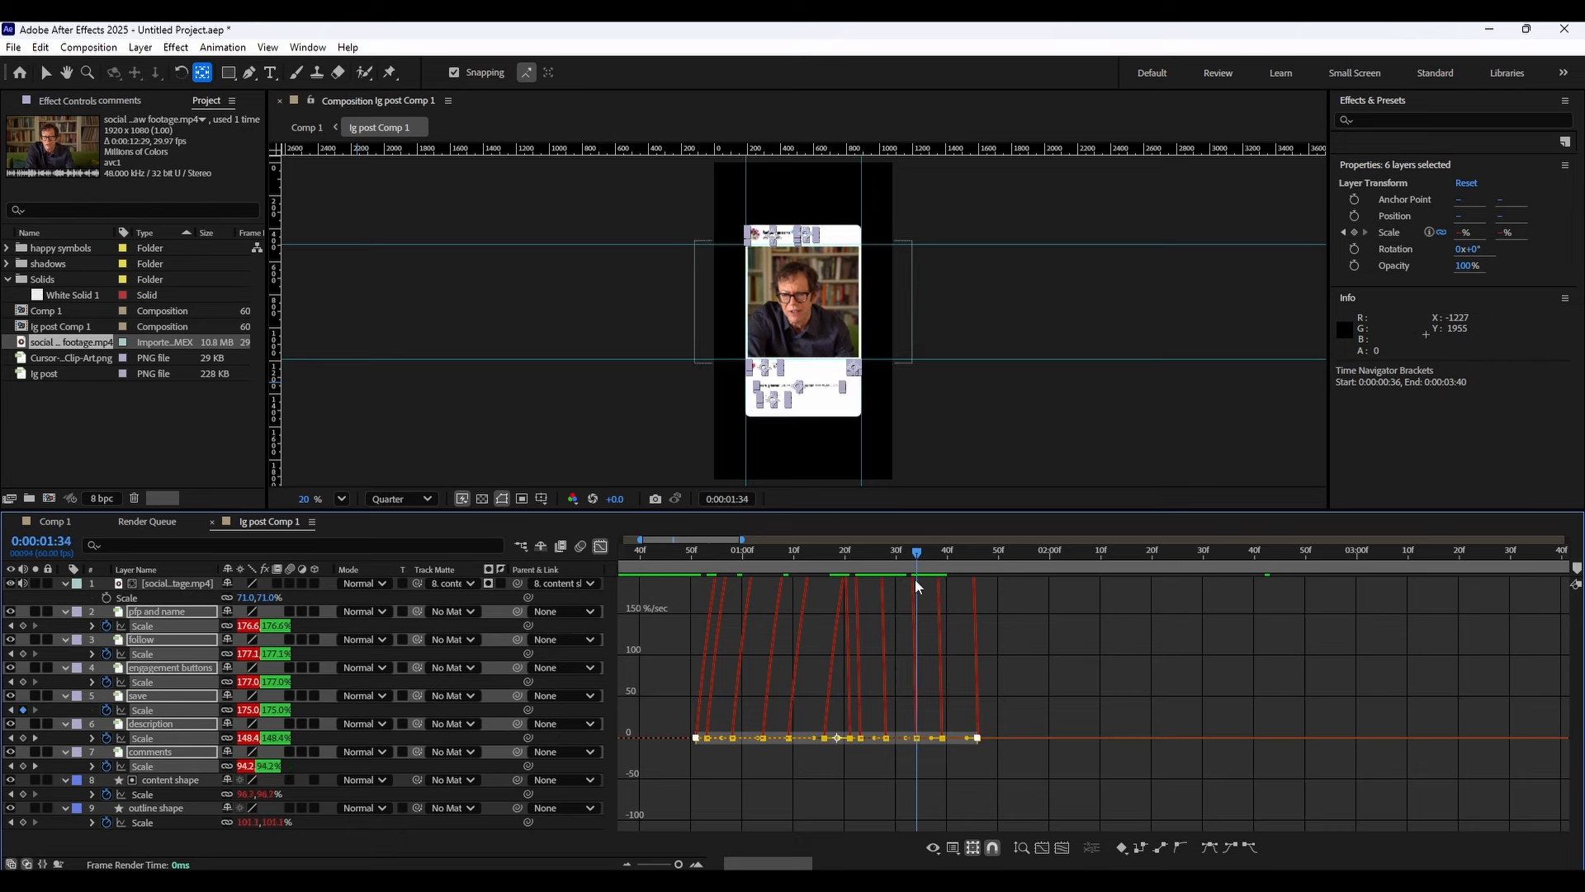
# Return to the layer bar view and preview the staggered animation from the start.
pyautogui.click(603, 546)
pyautogui.click(705, 596)
pyautogui.click(666, 559)
pyautogui.press('space')
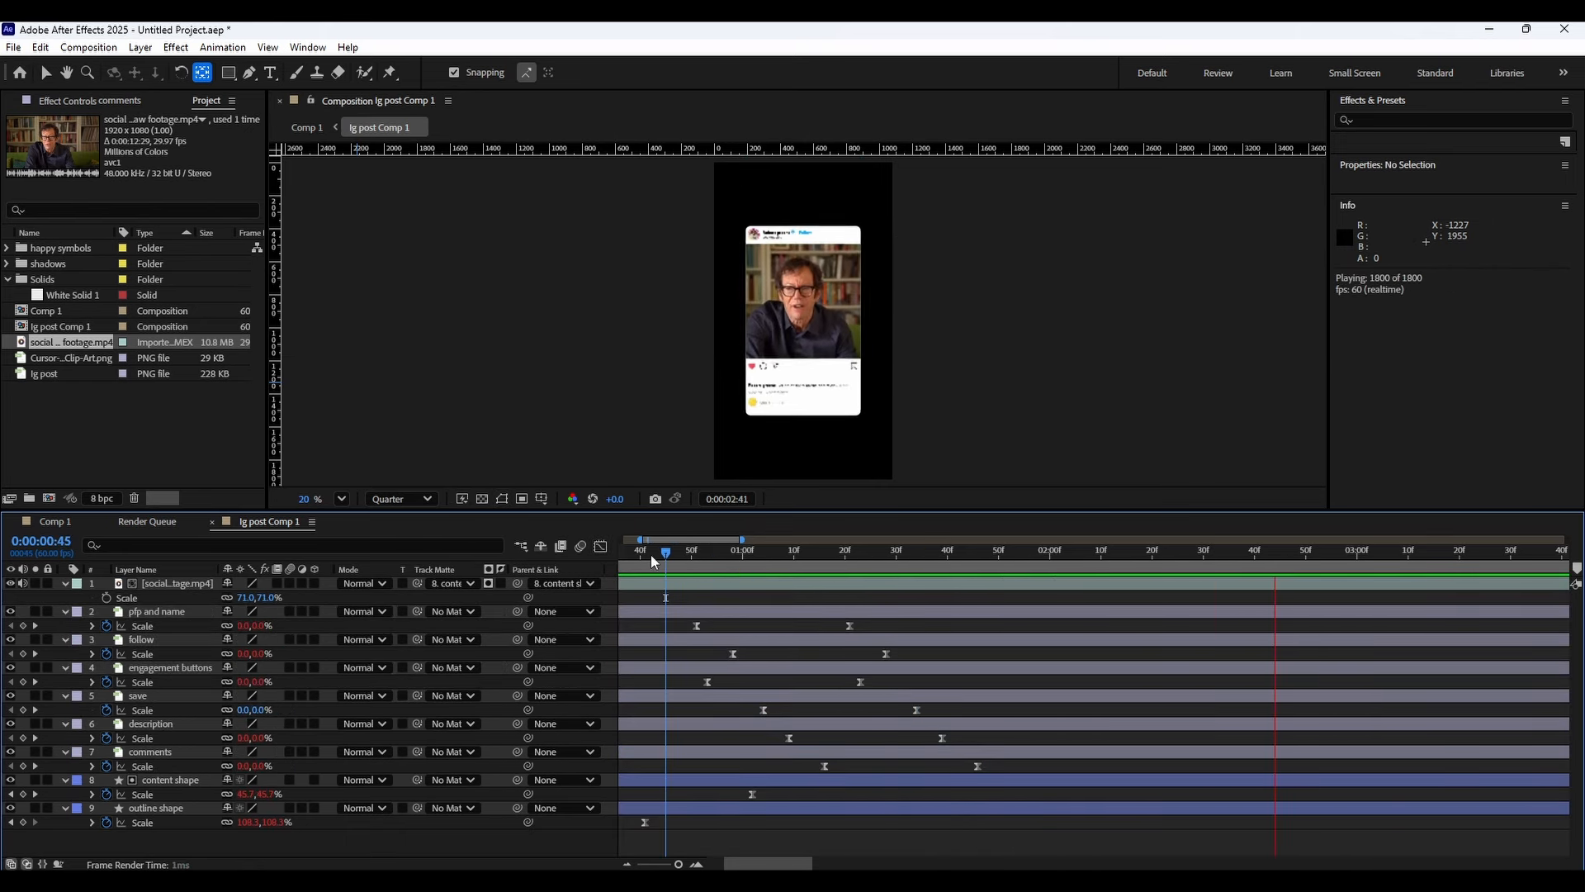
pyautogui.click(657, 553)
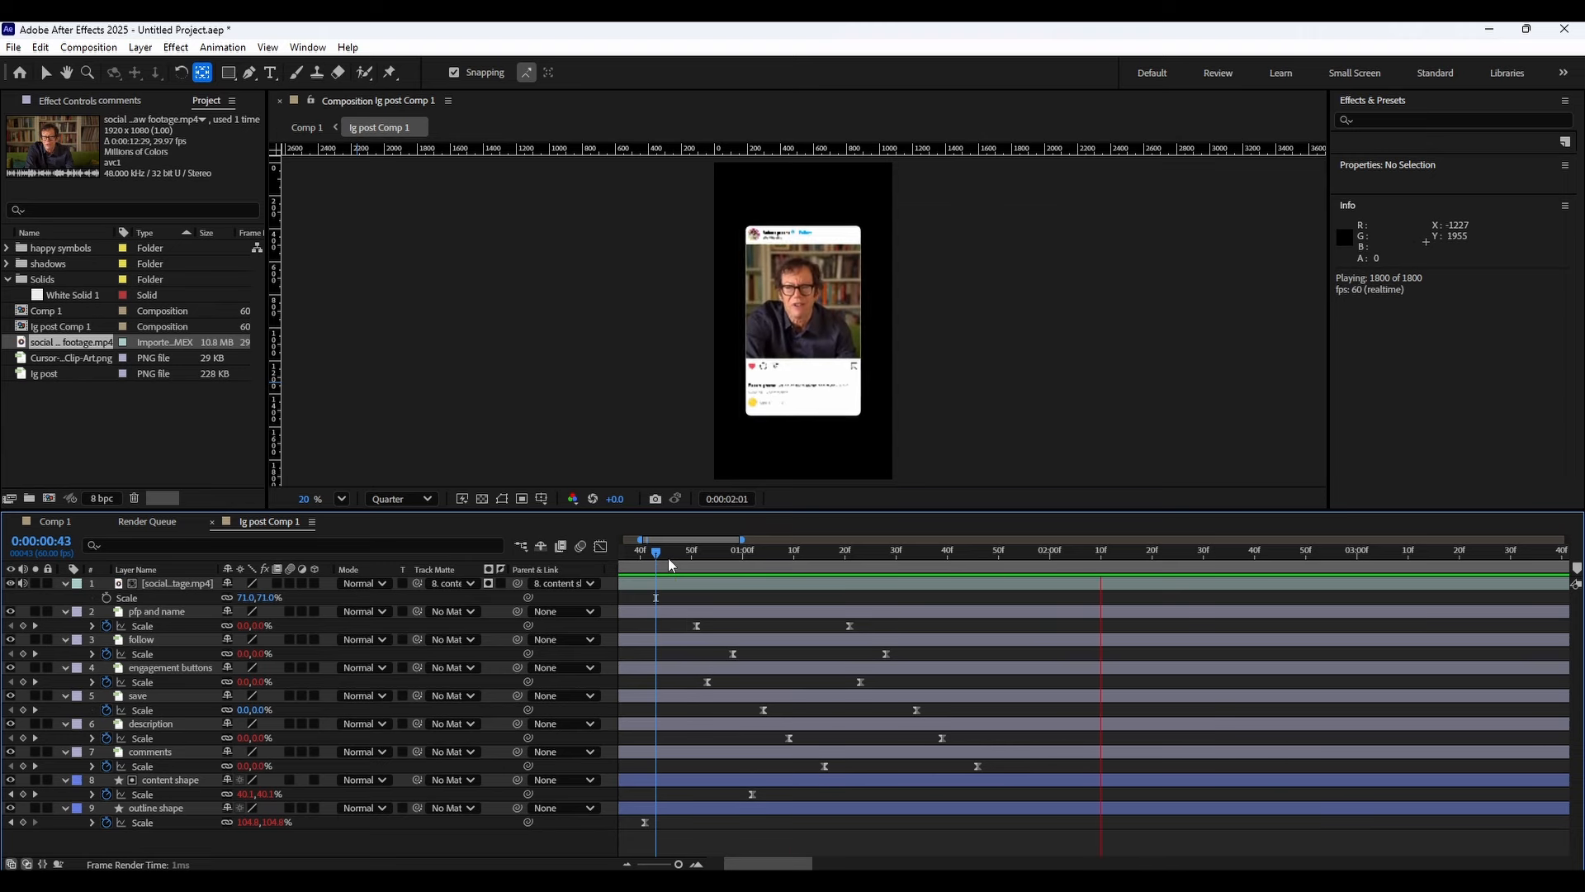
pyautogui.moveTo(667, 558); pyautogui.dragTo(896, 553)
# Set the composition preview resolution to Full.
pyautogui.scroll(5, 747, 410)
pyautogui.click(417, 500)
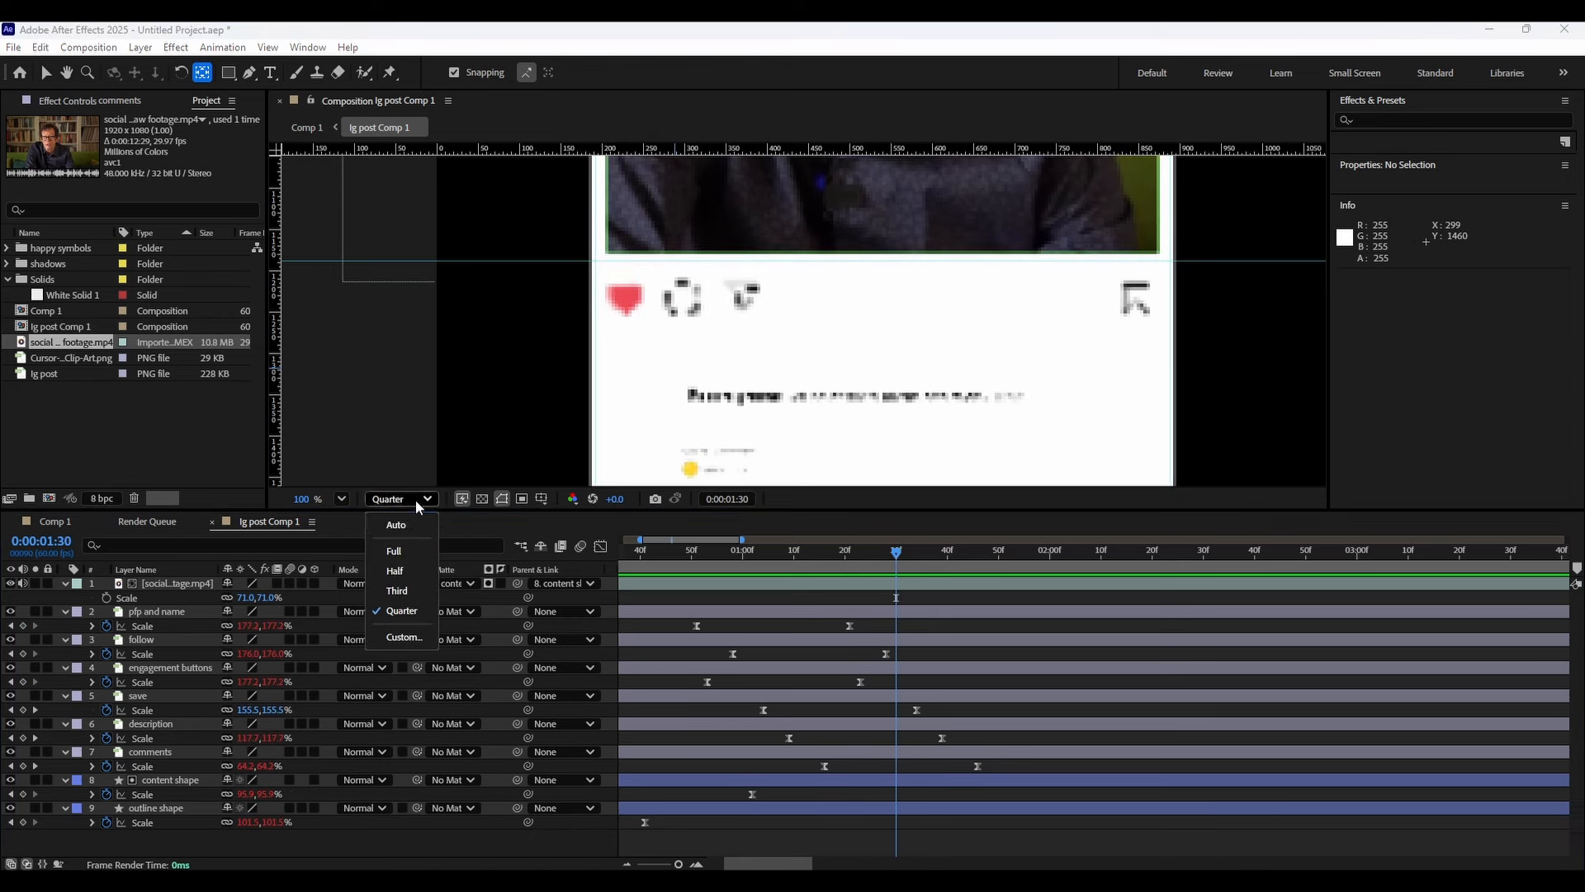
pyautogui.click(394, 551)
# Scrub through the animation at full resolution to check the post's details, zooming the viewer out.
pyautogui.moveTo(896, 551); pyautogui.dragTo(1086, 557)
pyautogui.moveTo(768, 479); pyautogui.dragTo(774, 378)
pyautogui.moveTo(808, 551); pyautogui.dragTo(932, 551)
pyautogui.scroll(-2, 767, 388)
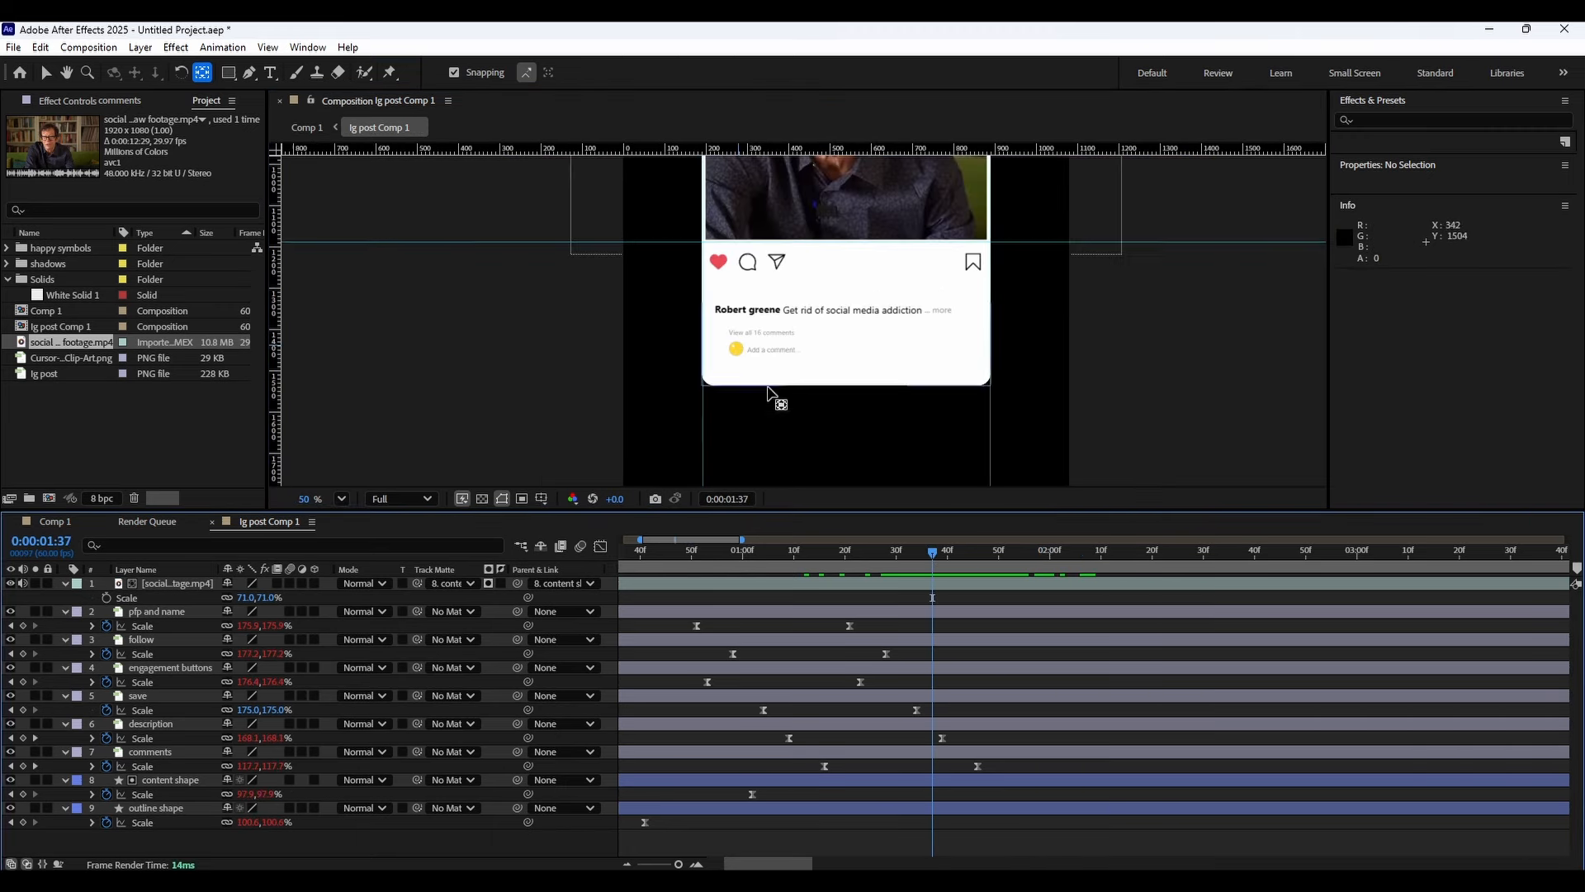
pyautogui.scroll(-1, 768, 392)
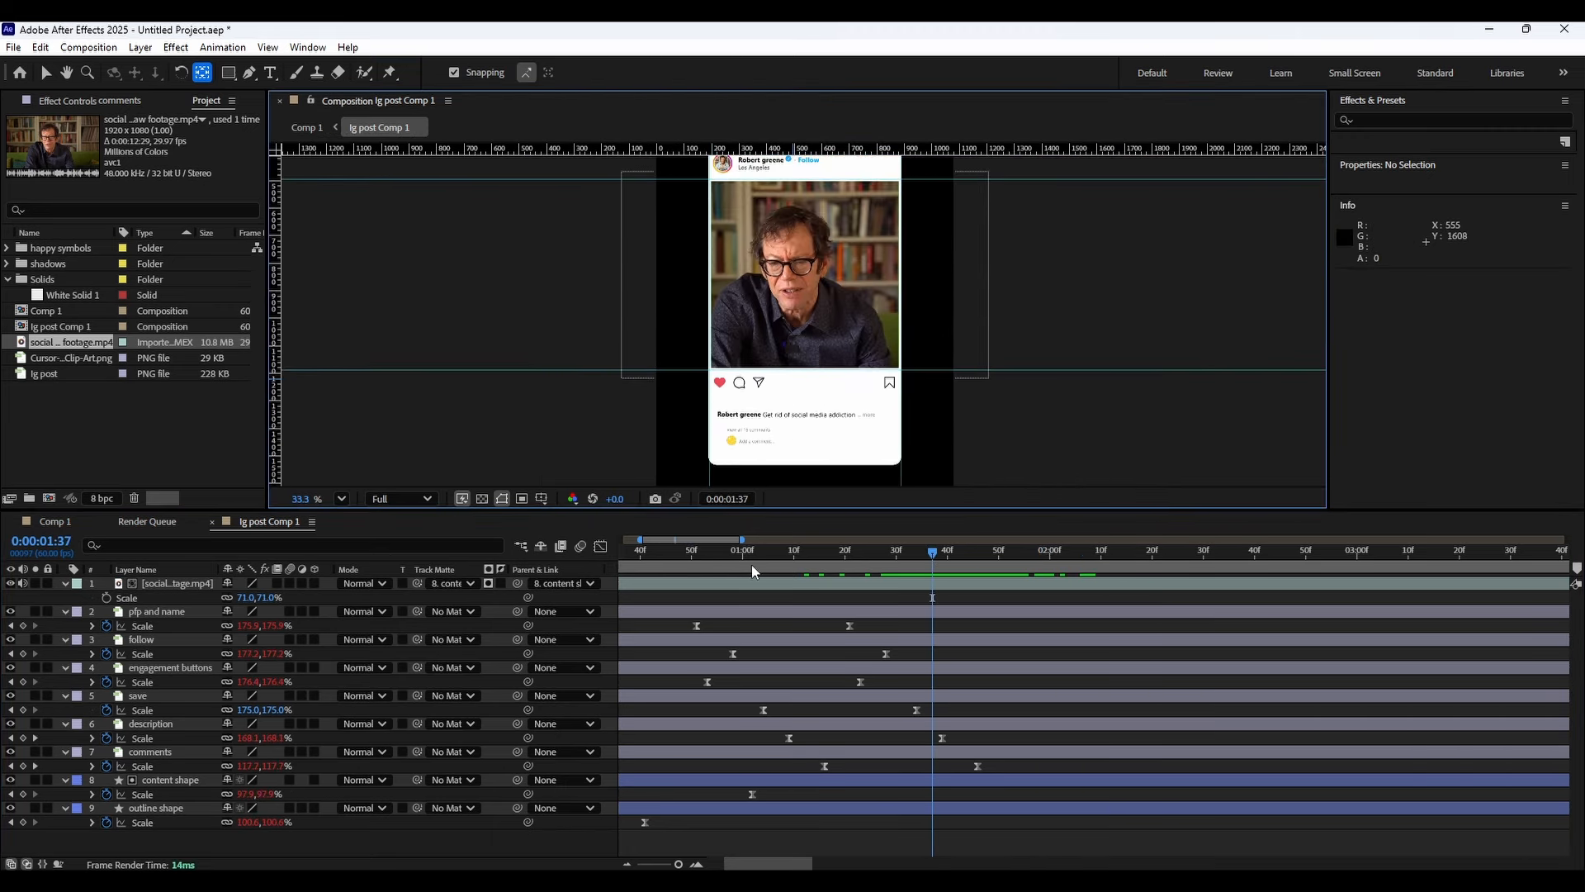
pyautogui.moveTo(751, 568); pyautogui.dragTo(281, 617)
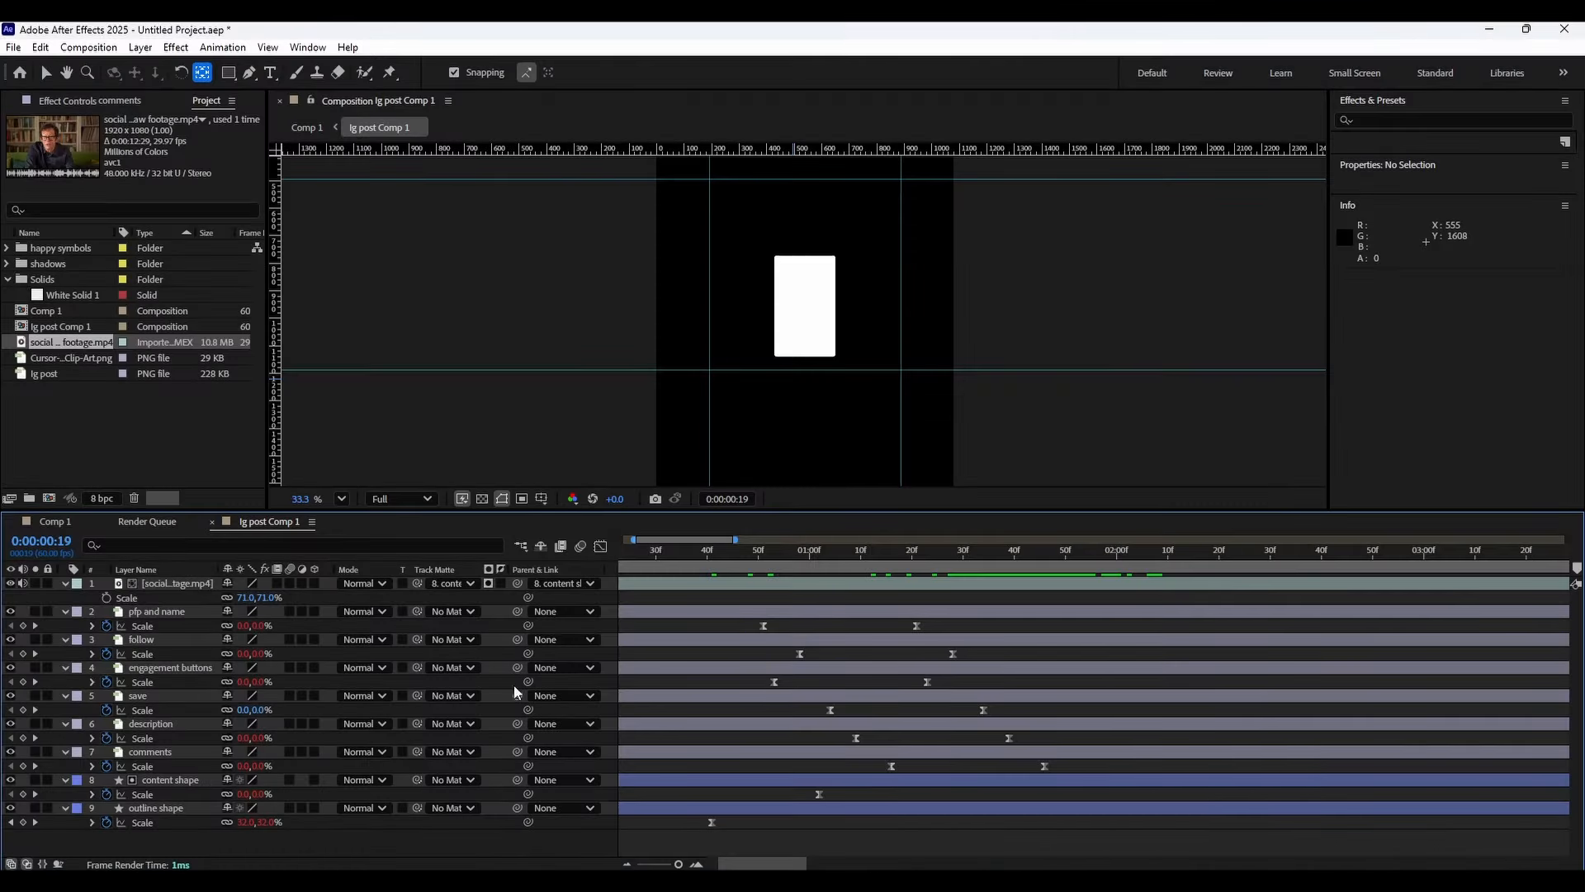
# Collapse the element layers in lg post Comp 1 and switch to Comp 1.
pyautogui.click(63, 582)
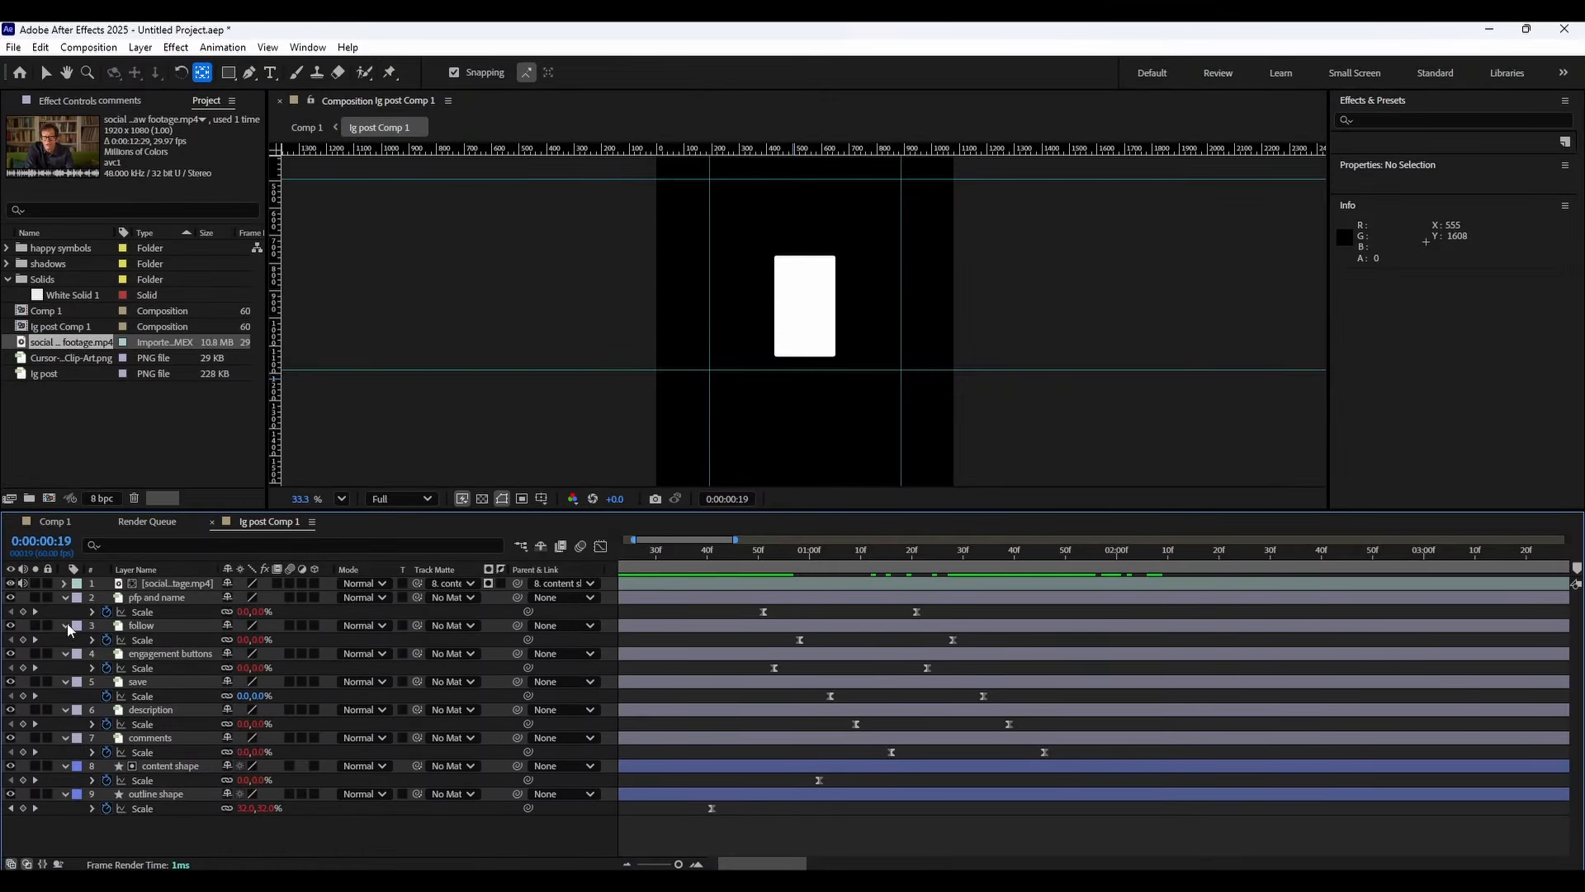
pyautogui.click(66, 597)
pyautogui.hotkey('ctrl', 'a')
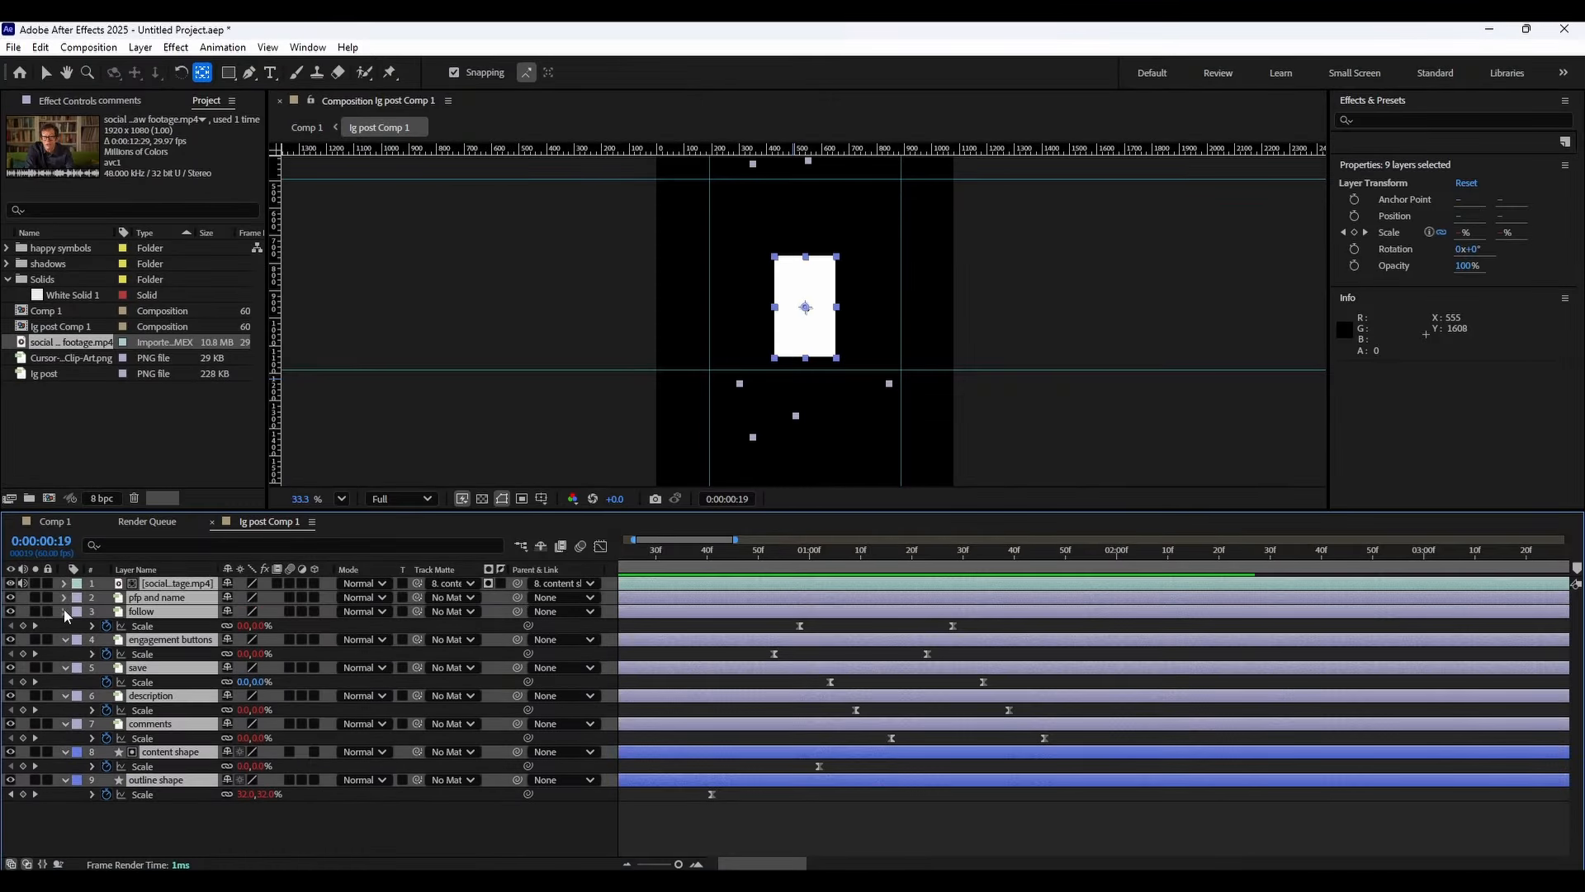
pyautogui.click(64, 610)
pyautogui.click(53, 522)
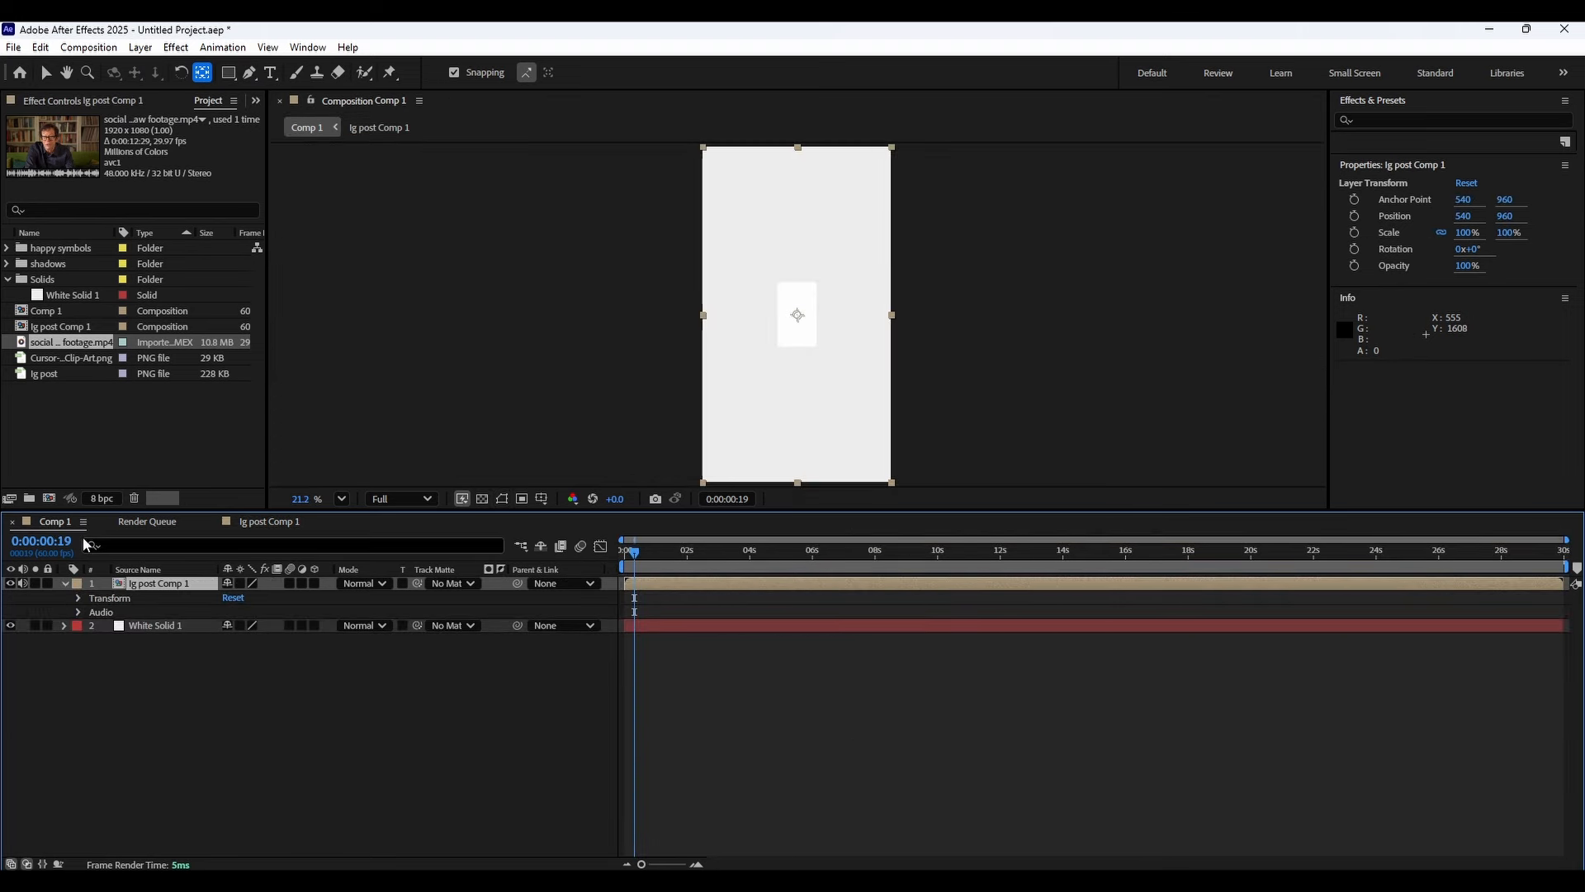
# Make the lg post Comp 1 layer 3D and add a camera with the 24mm preset.
pyautogui.click(315, 582)
pyautogui.rightClick(374, 714)
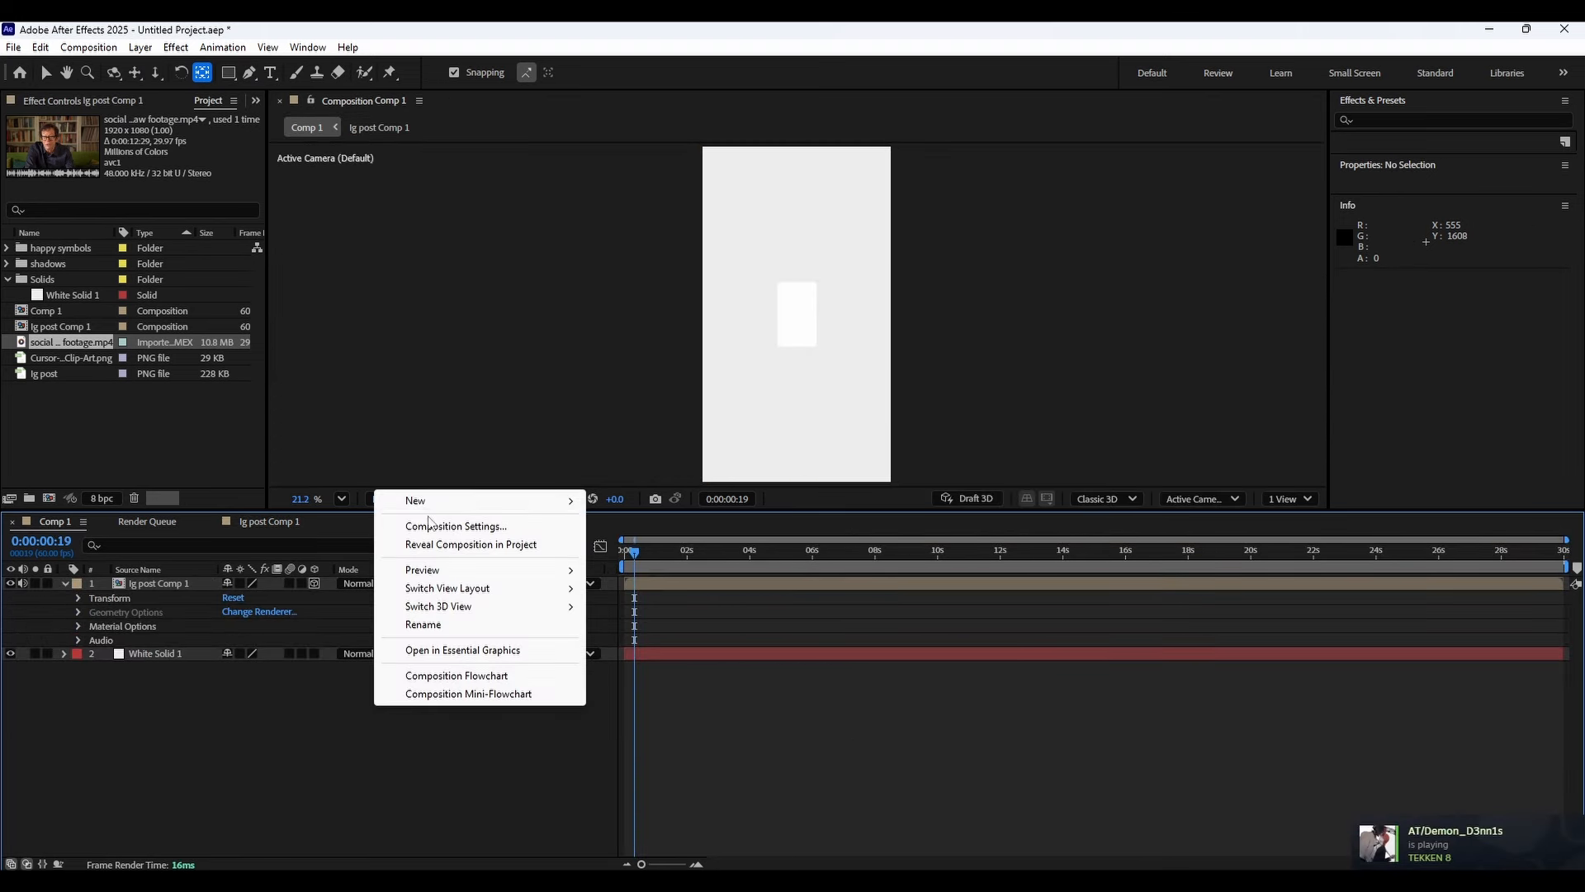
pyautogui.moveTo(409, 498)
pyautogui.click(639, 584)
pyautogui.click(877, 328)
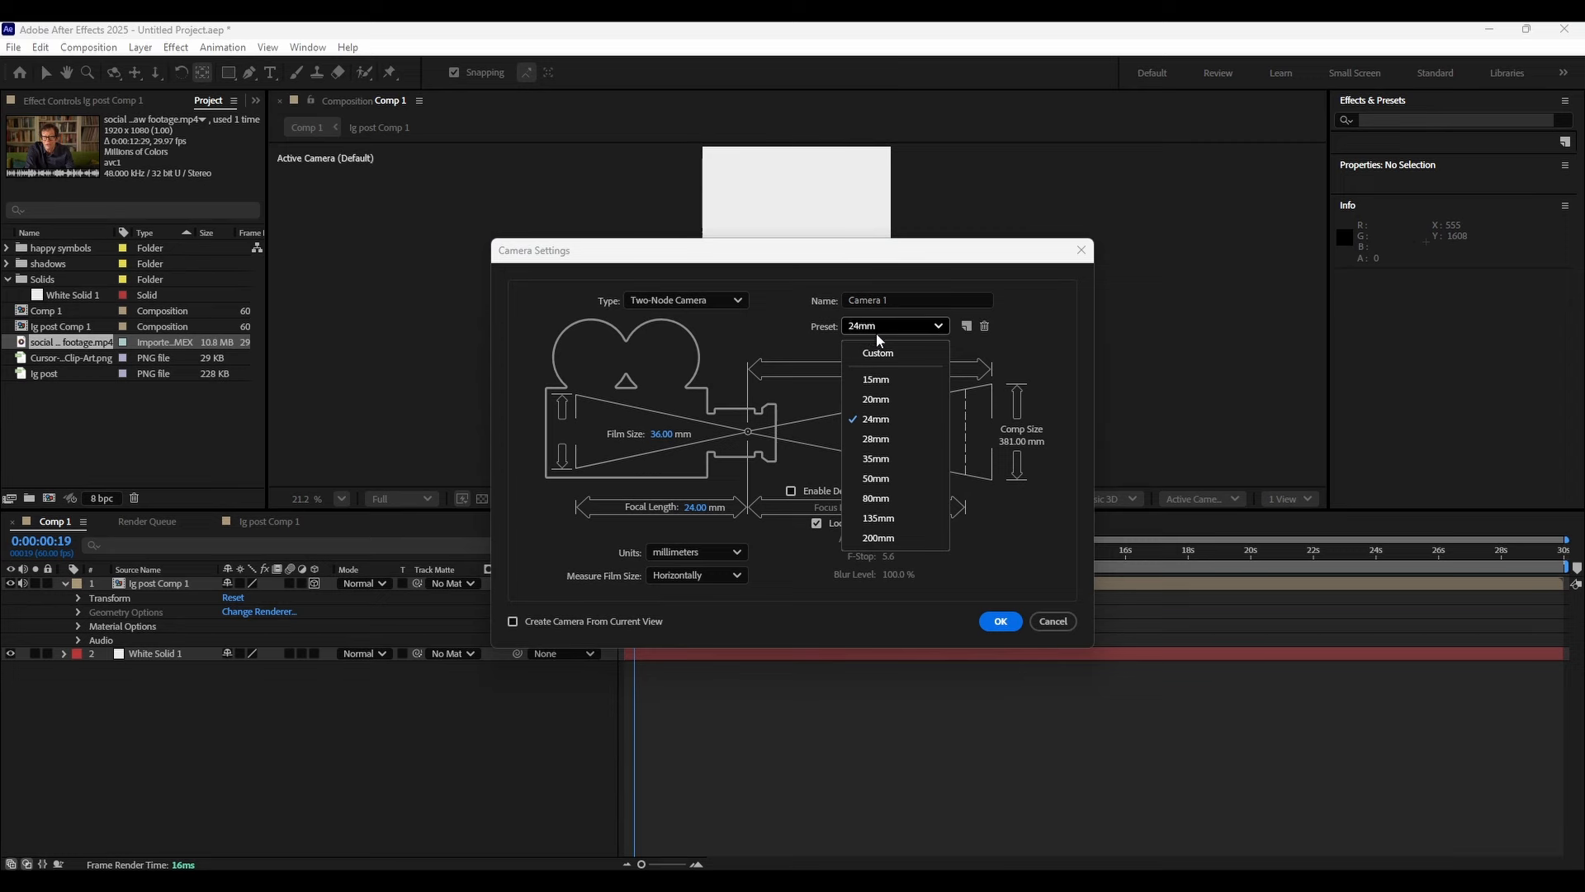
pyautogui.click(896, 420)
pyautogui.click(999, 623)
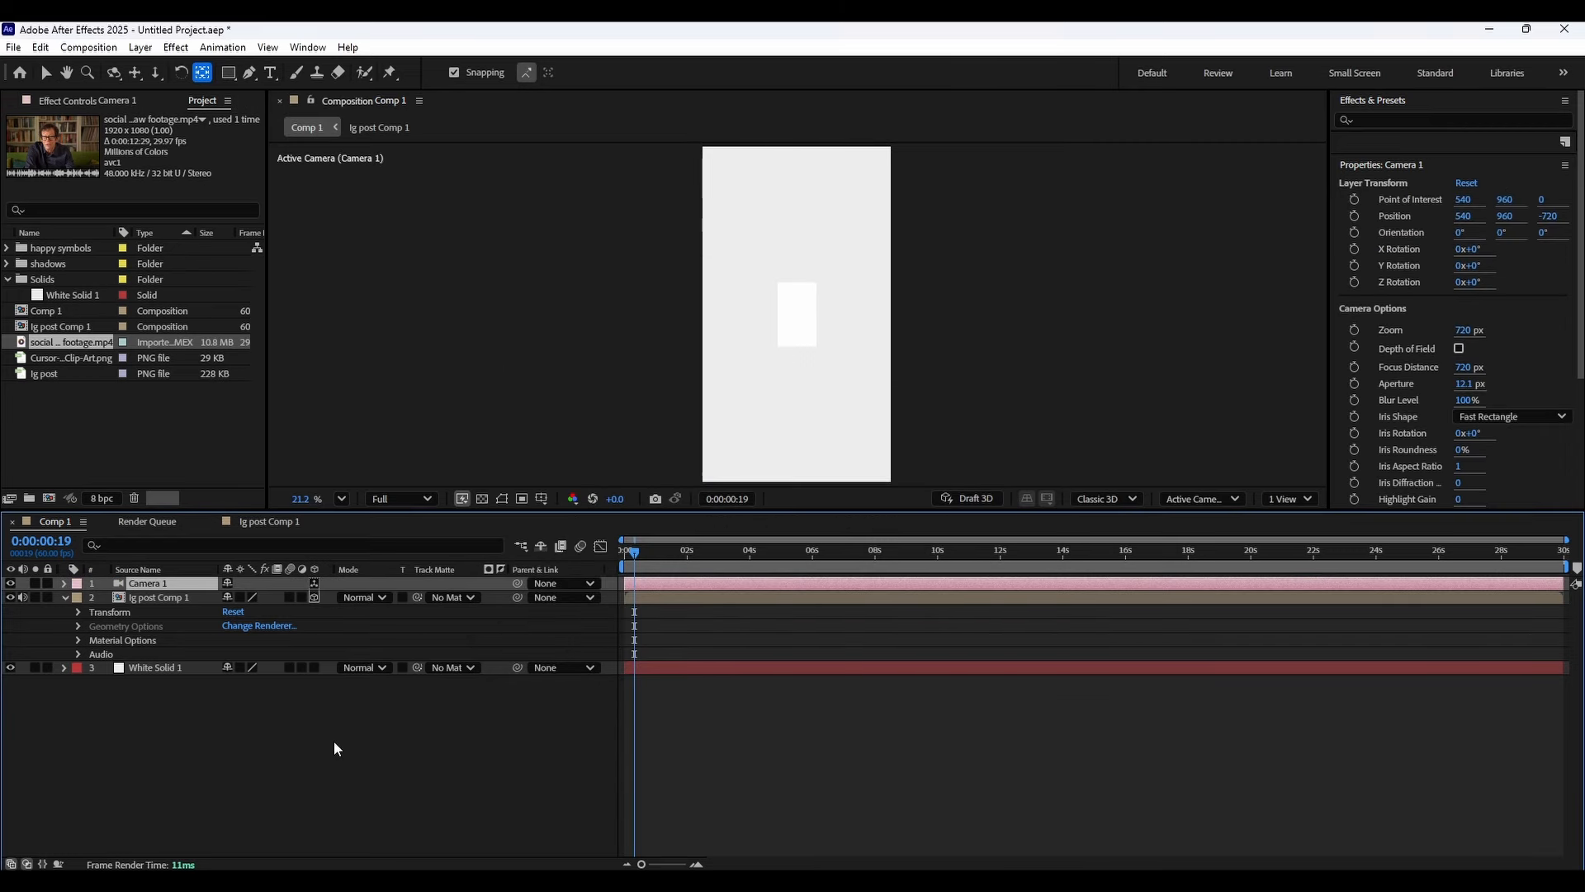
# Add a new Null Object and make it a 3D layer.
pyautogui.rightClick(352, 728)
pyautogui.moveTo(463, 522)
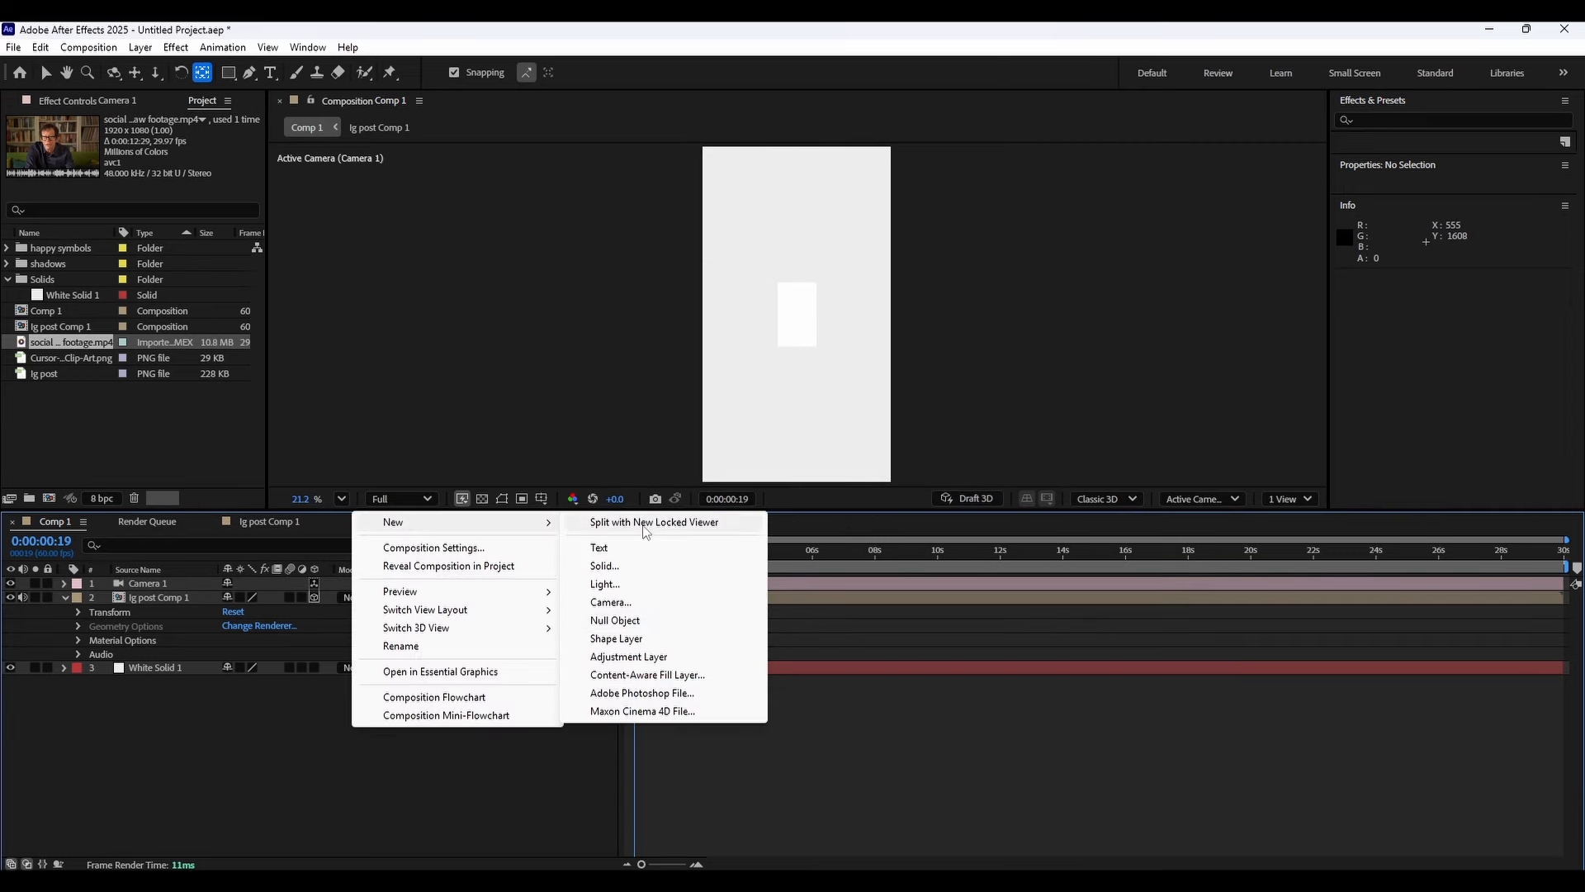
pyautogui.click(641, 620)
pyautogui.click(314, 582)
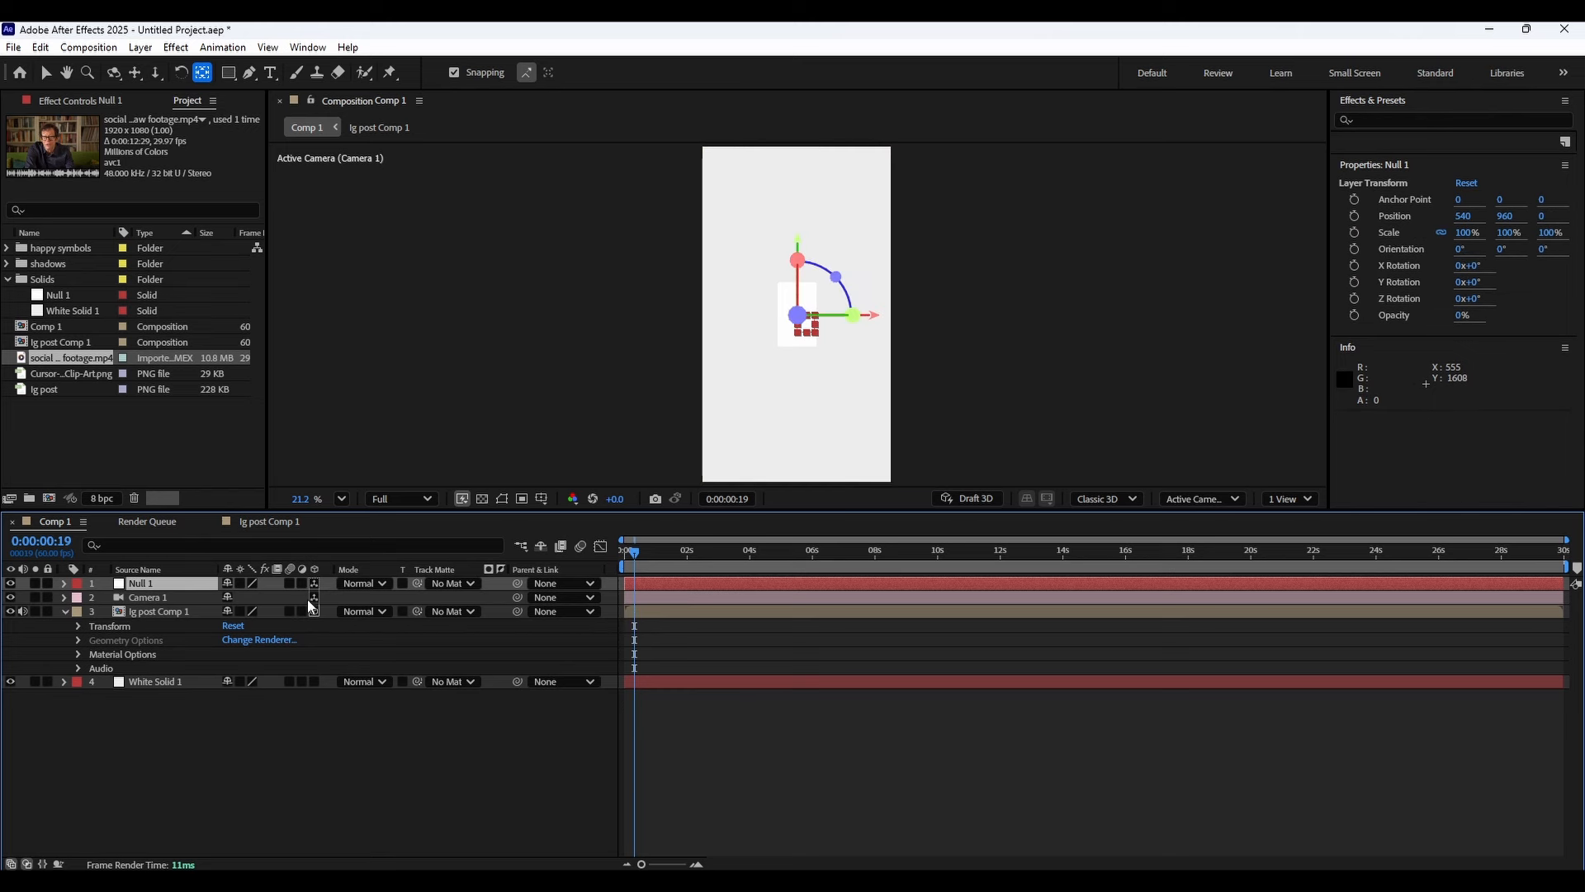
# Rename the null layer to ca1co1.
pyautogui.rightClick(154, 588)
pyautogui.click(230, 538)
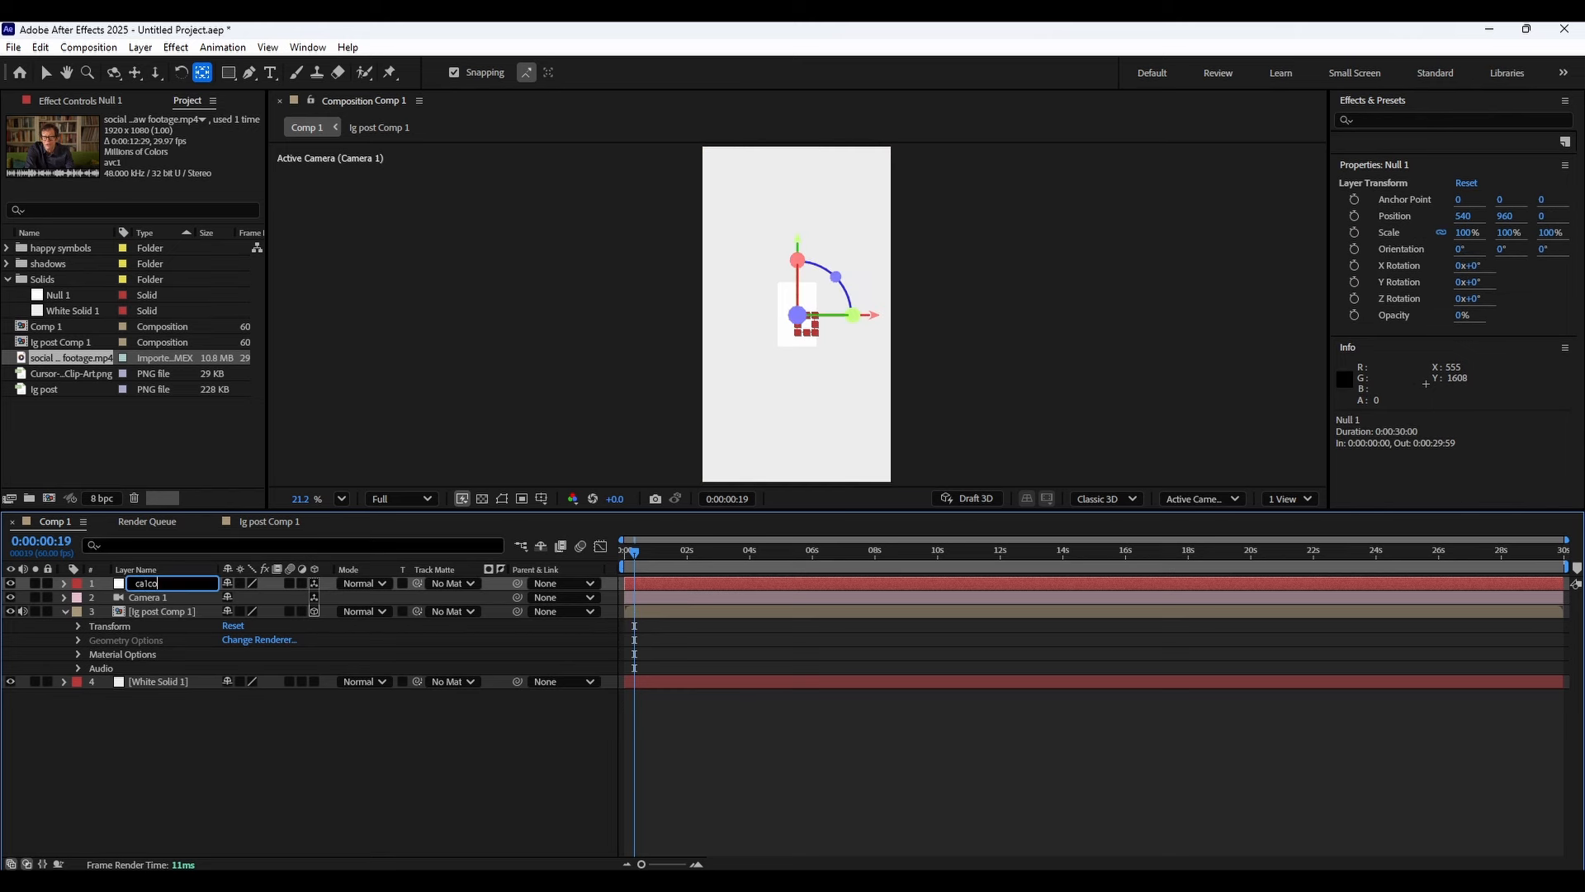
pyautogui.press('Return')
pyautogui.click(283, 700)
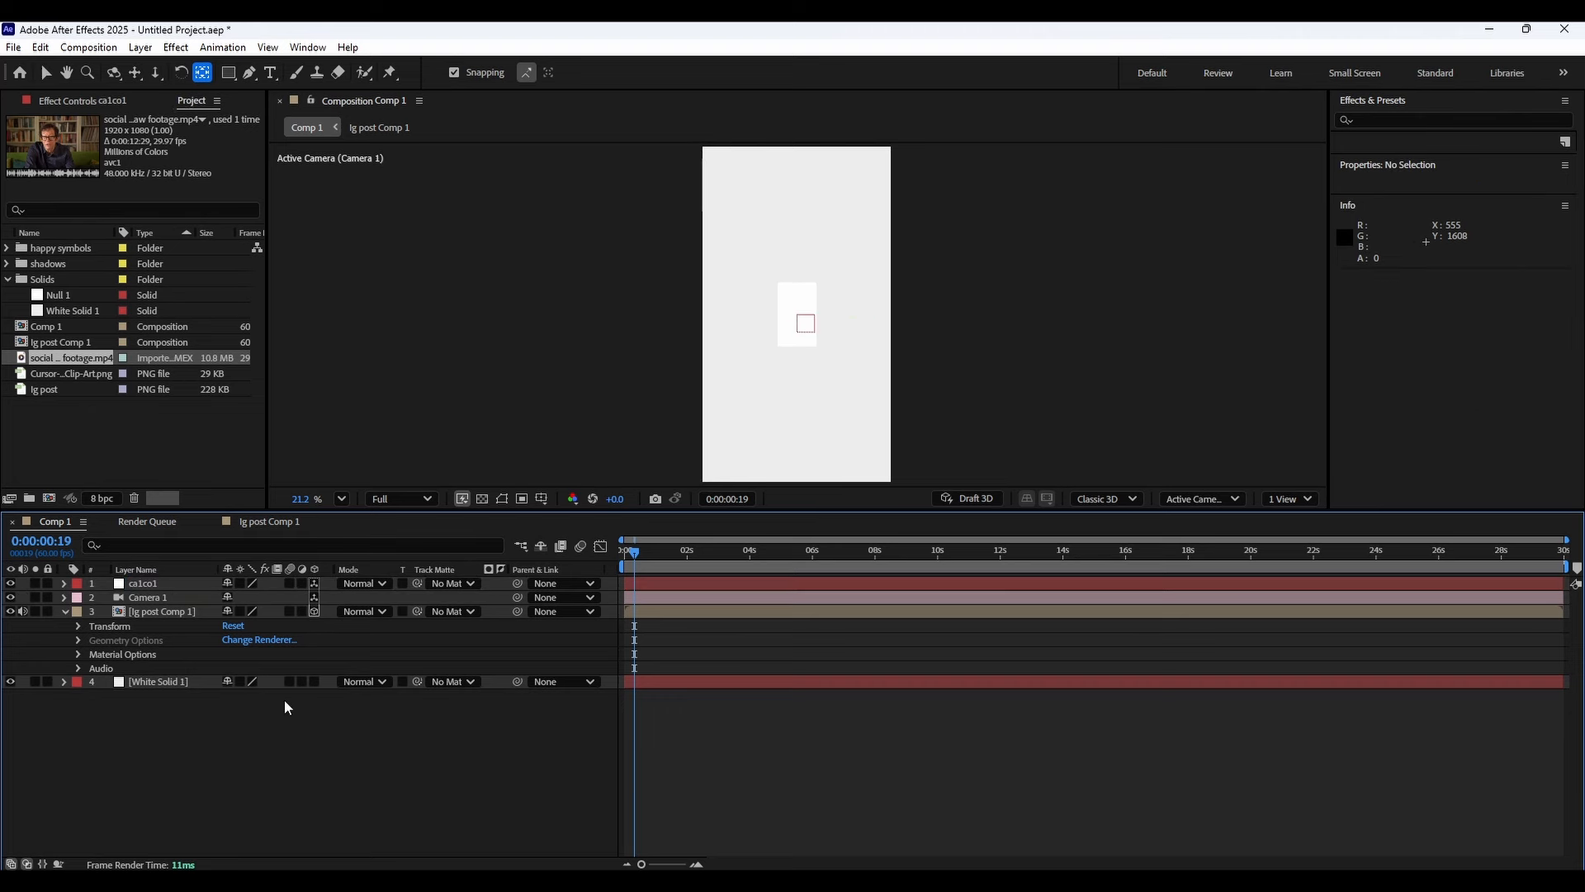
# Parent Camera 1 to the ca1co1 null.
pyautogui.click(251, 602)
pyautogui.moveTo(516, 597); pyautogui.dragTo(144, 583)
# Preview the camera-rigged composition from the start.
pyautogui.moveTo(667, 541); pyautogui.dragTo(625, 555)
pyautogui.scroll(2, 634, 586)
pyautogui.scroll(2, 627, 569)
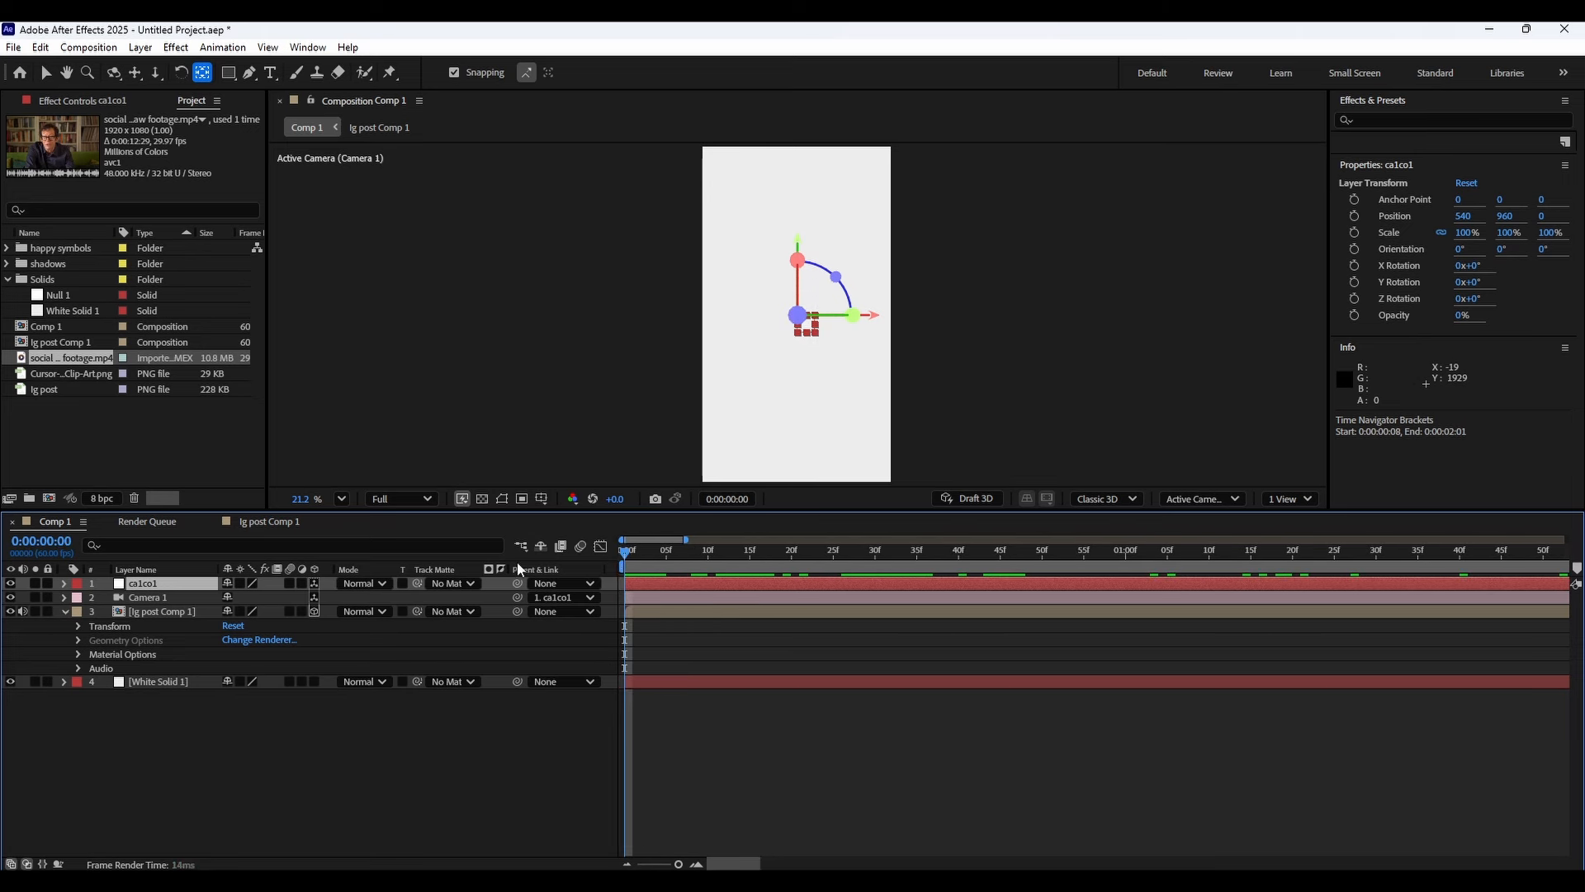
pyautogui.scroll(-3, 623, 563)
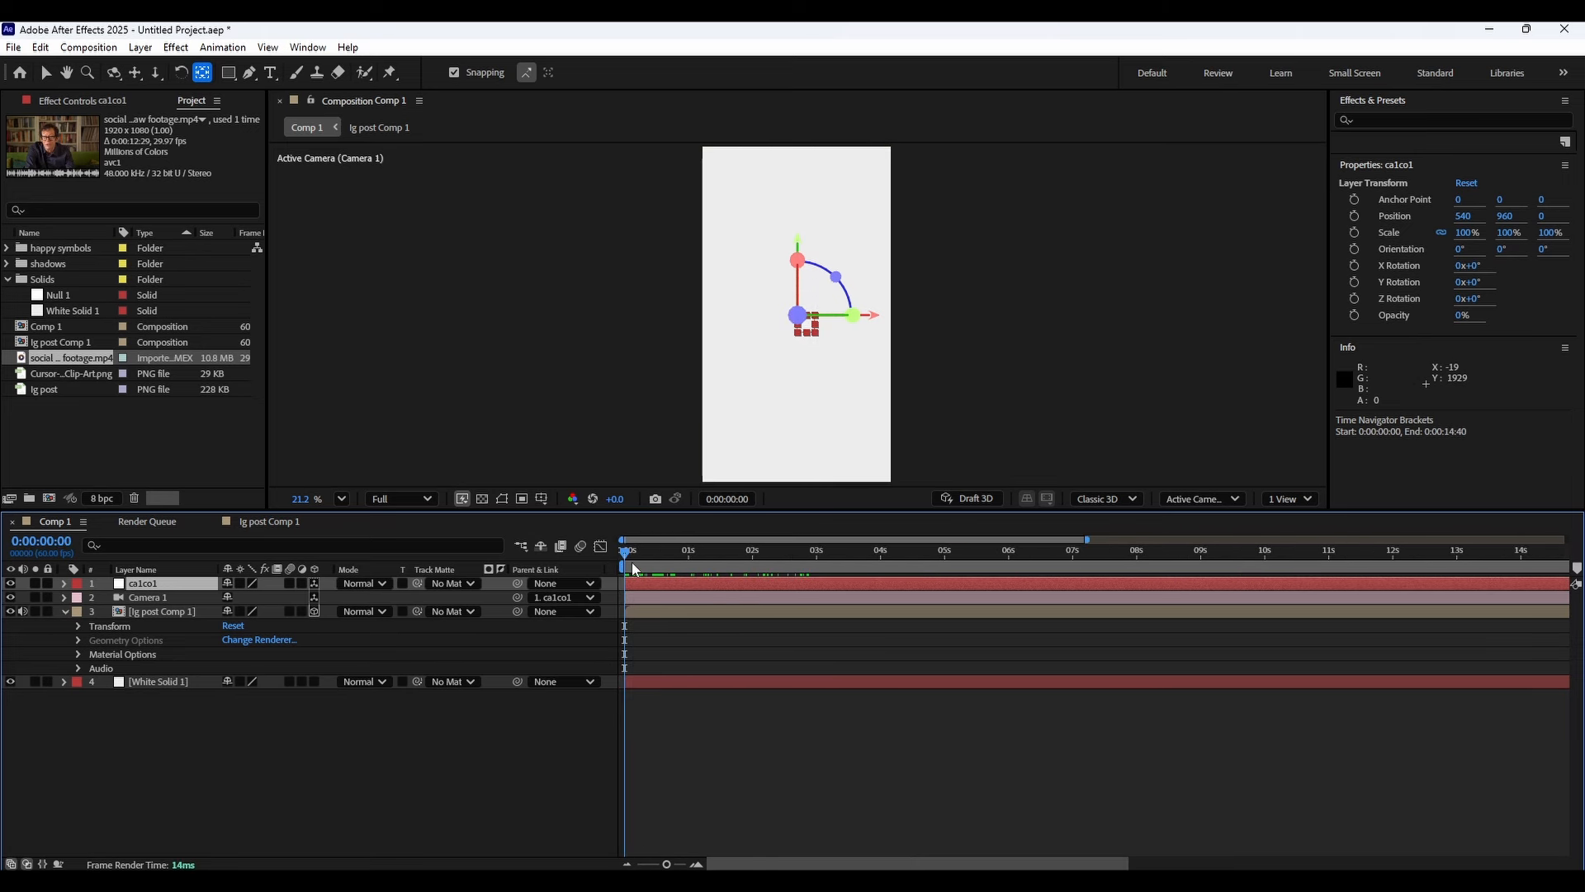
pyautogui.moveTo(625, 561); pyautogui.dragTo(624, 565)
pyautogui.scroll(1, 649, 633)
pyautogui.hscroll(-1, 649, 632)
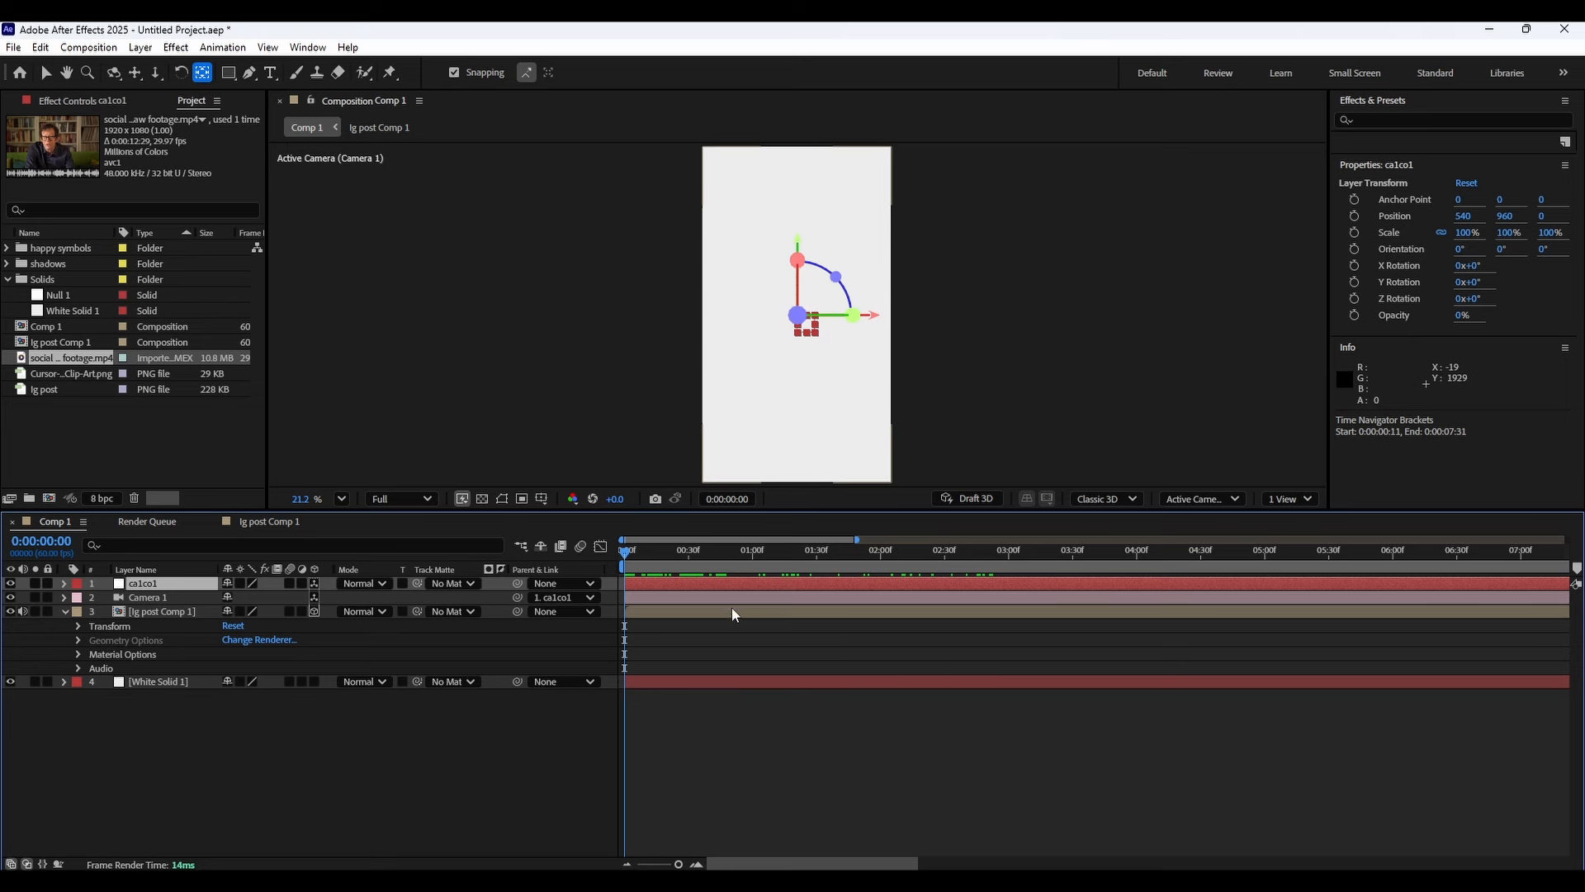
pyautogui.moveTo(625, 553)
pyautogui.mouseDown()
pyautogui.moveTo(645, 556)
pyautogui.moveTo(620, 555)
pyautogui.mouseUp()
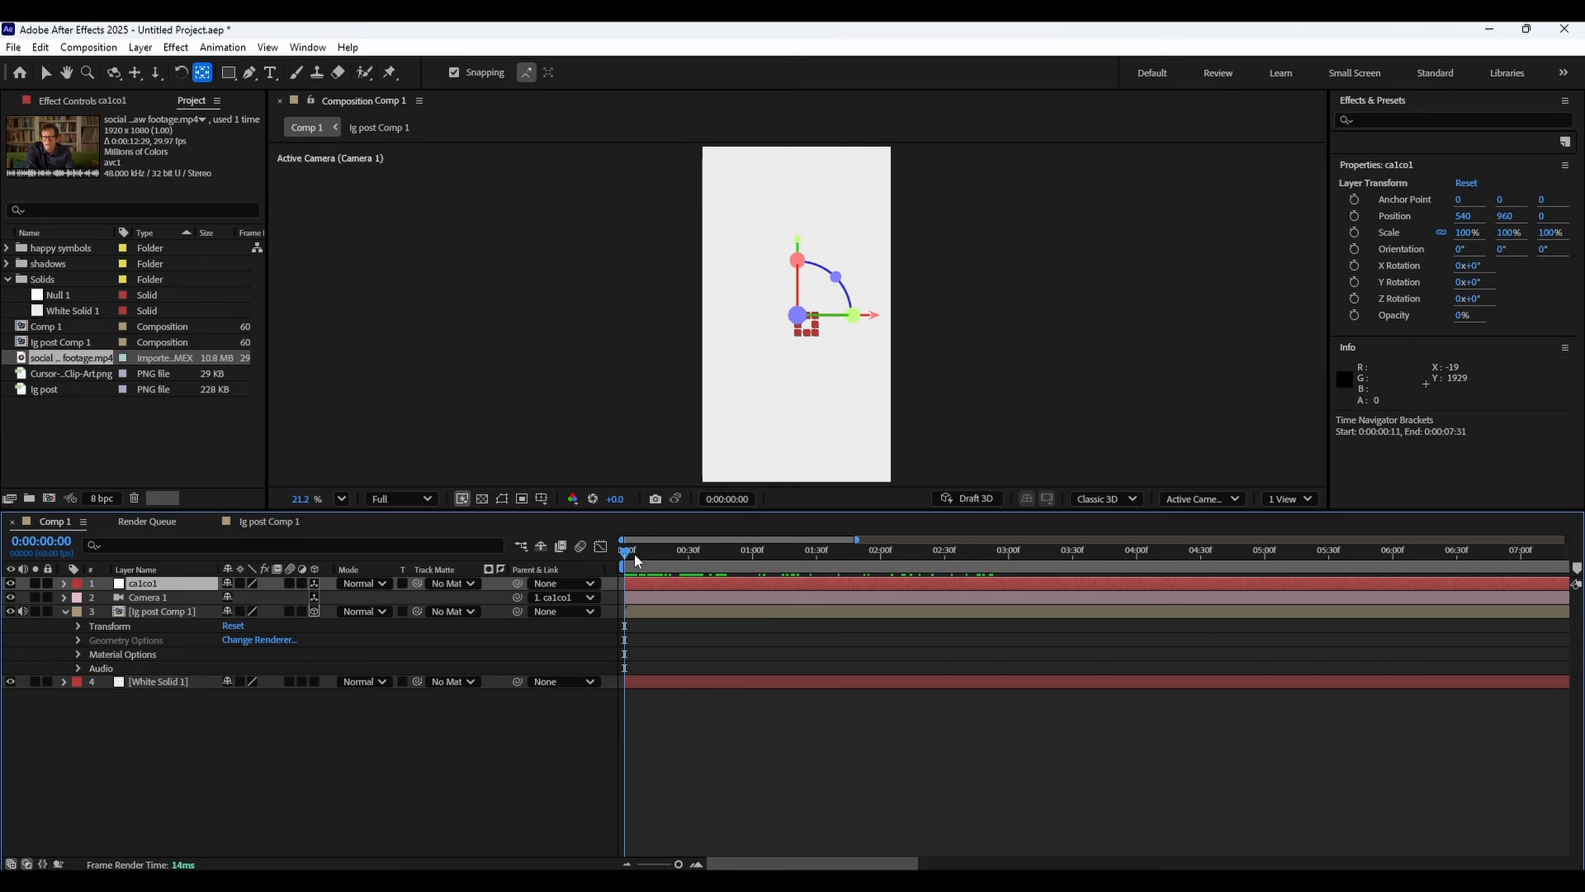
pyautogui.press('space')
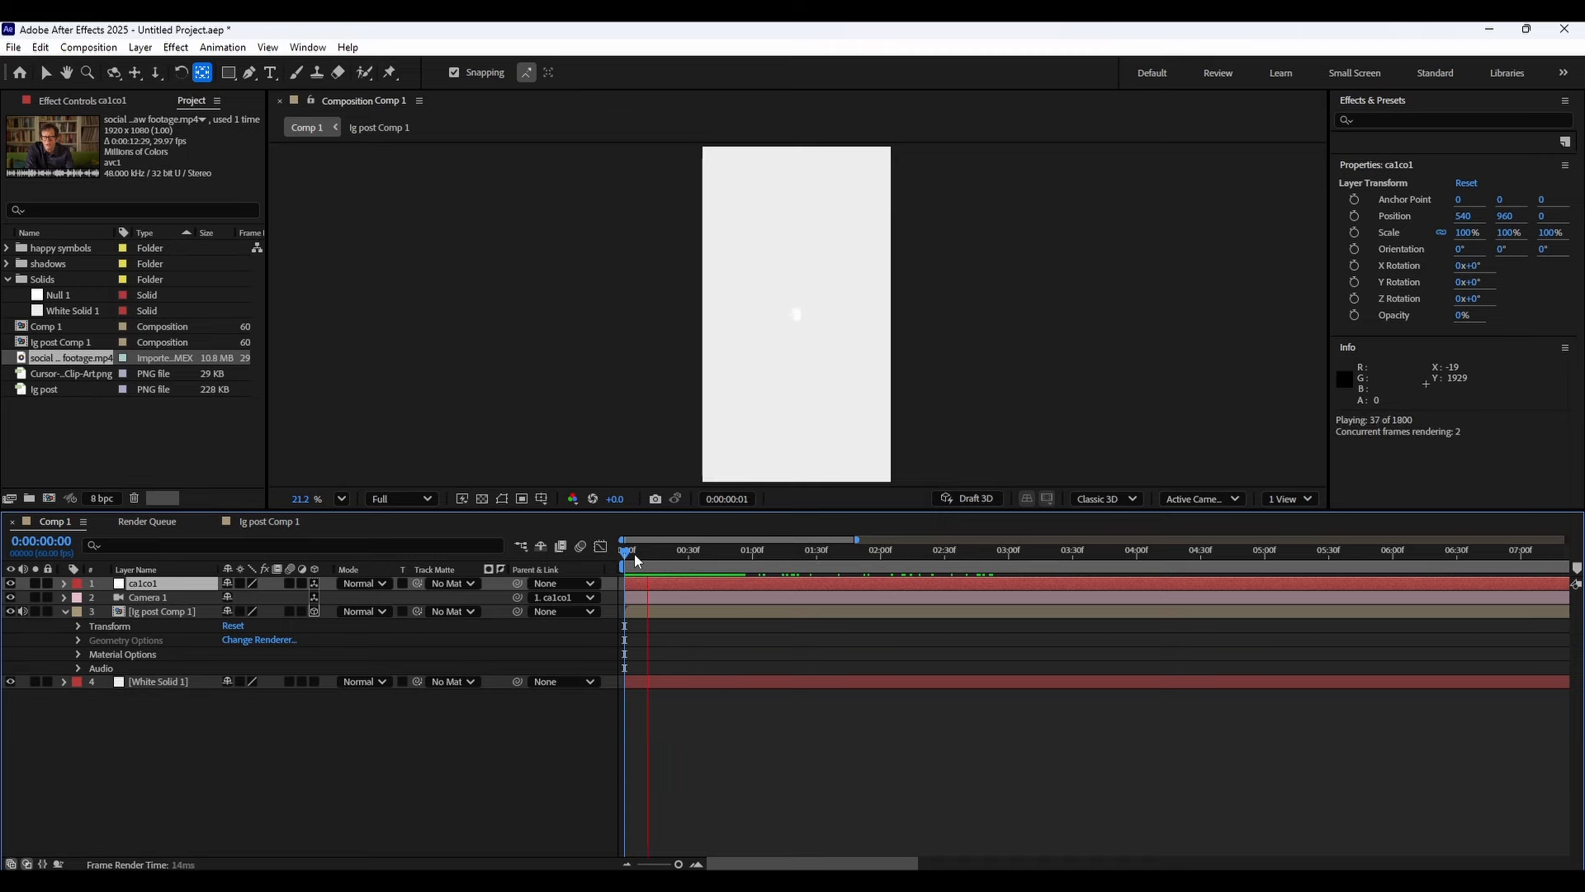
# Switch to DaVinci Resolve and scrub through the reference video of the finished camera move.
pyautogui.click(1012, 830)
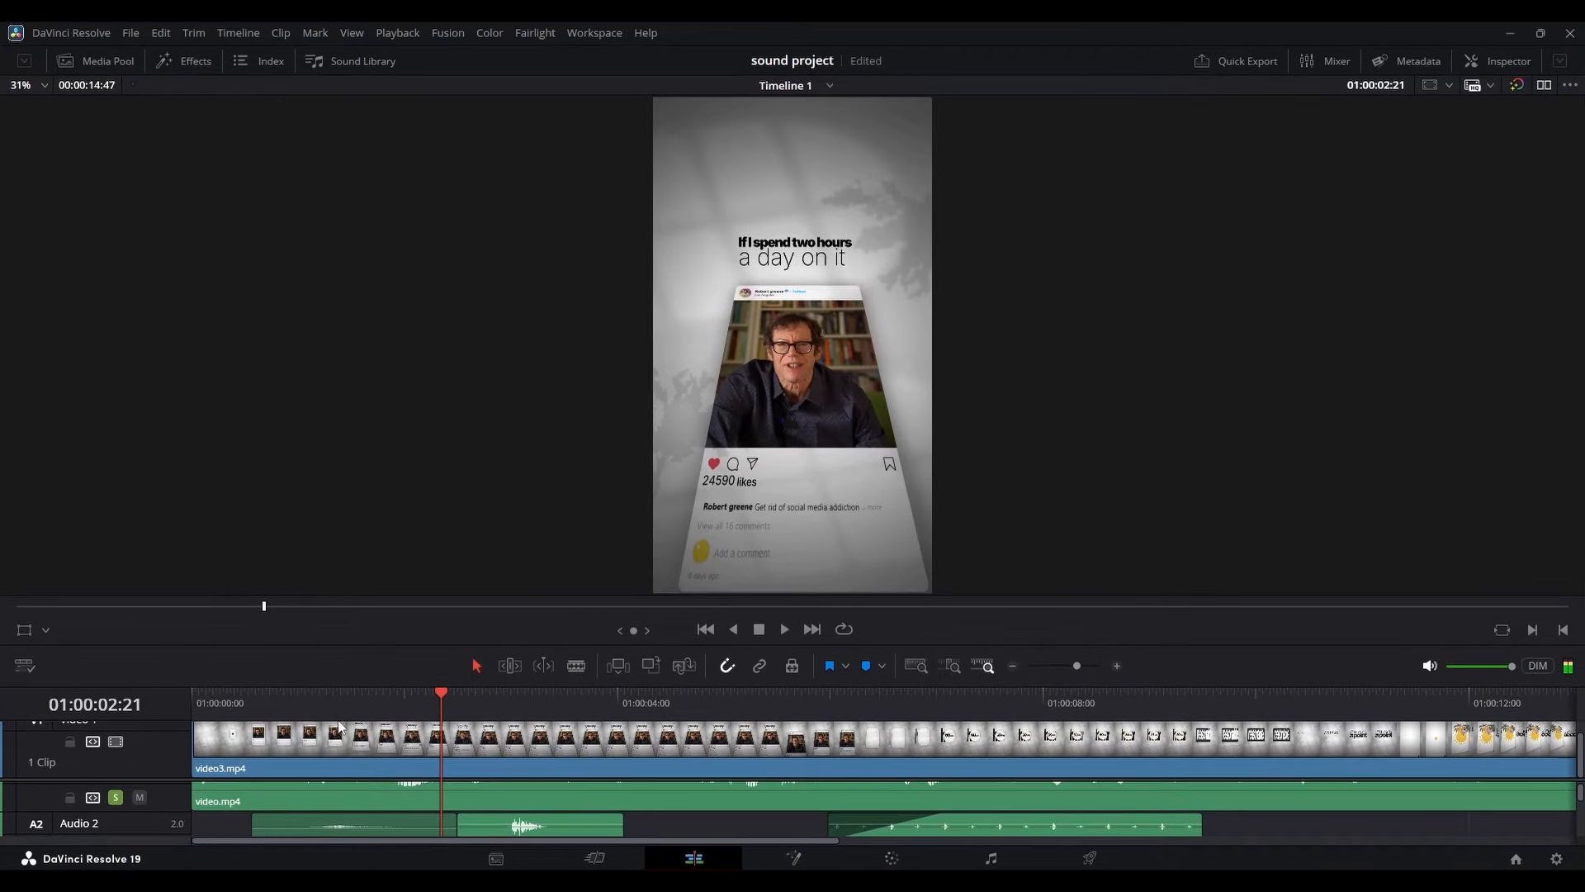
pyautogui.click(244, 700)
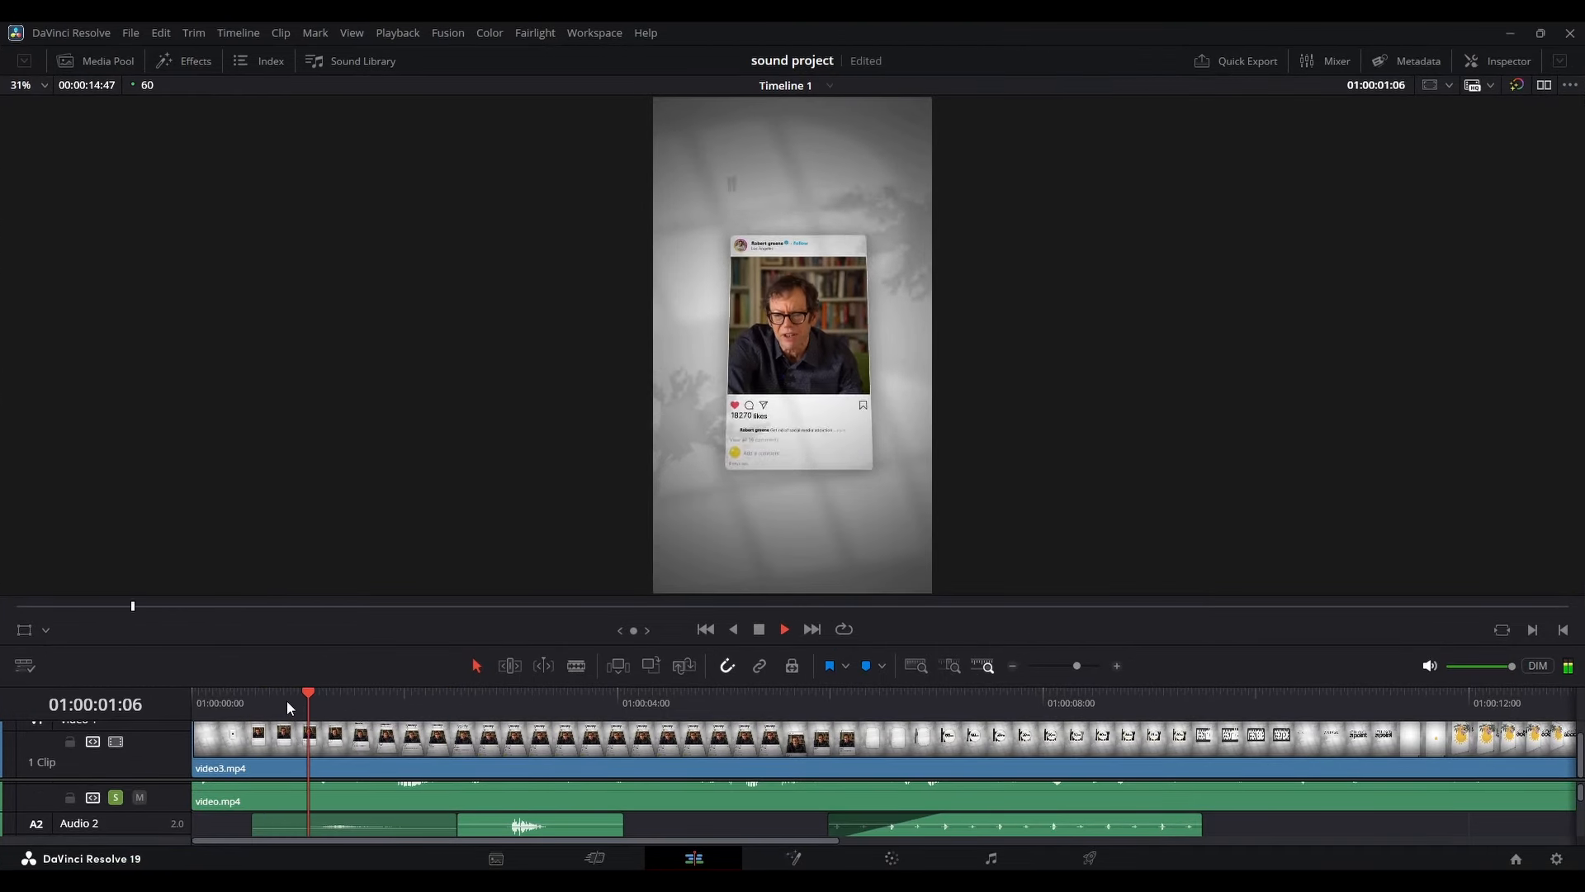
pyautogui.click(268, 703)
pyautogui.moveTo(269, 701); pyautogui.dragTo(323, 708)
pyautogui.click(302, 712)
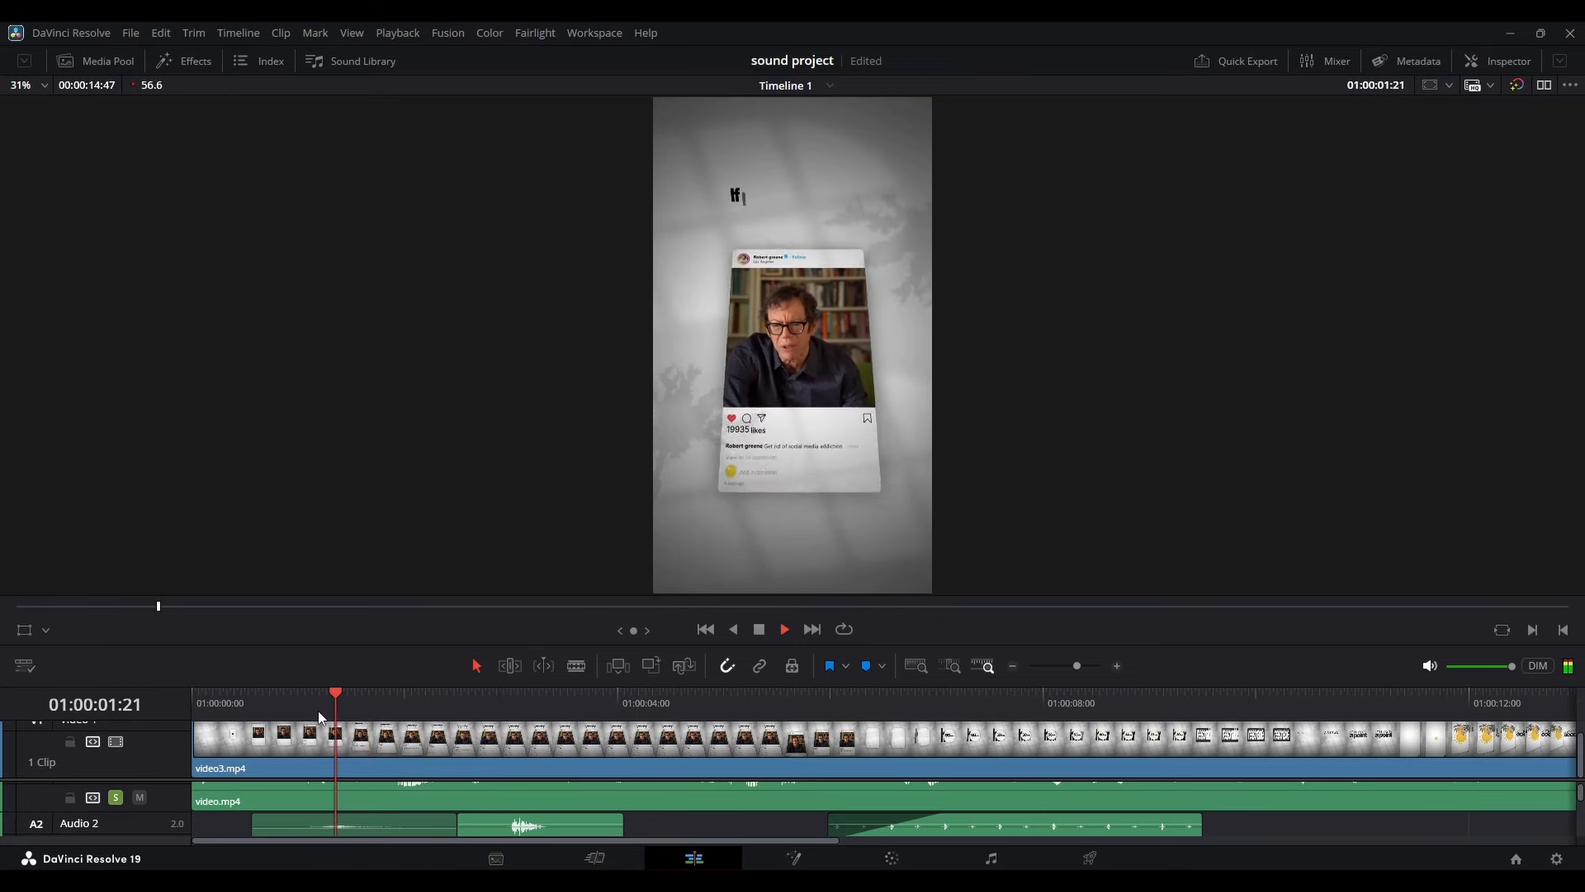
pyautogui.click(318, 697)
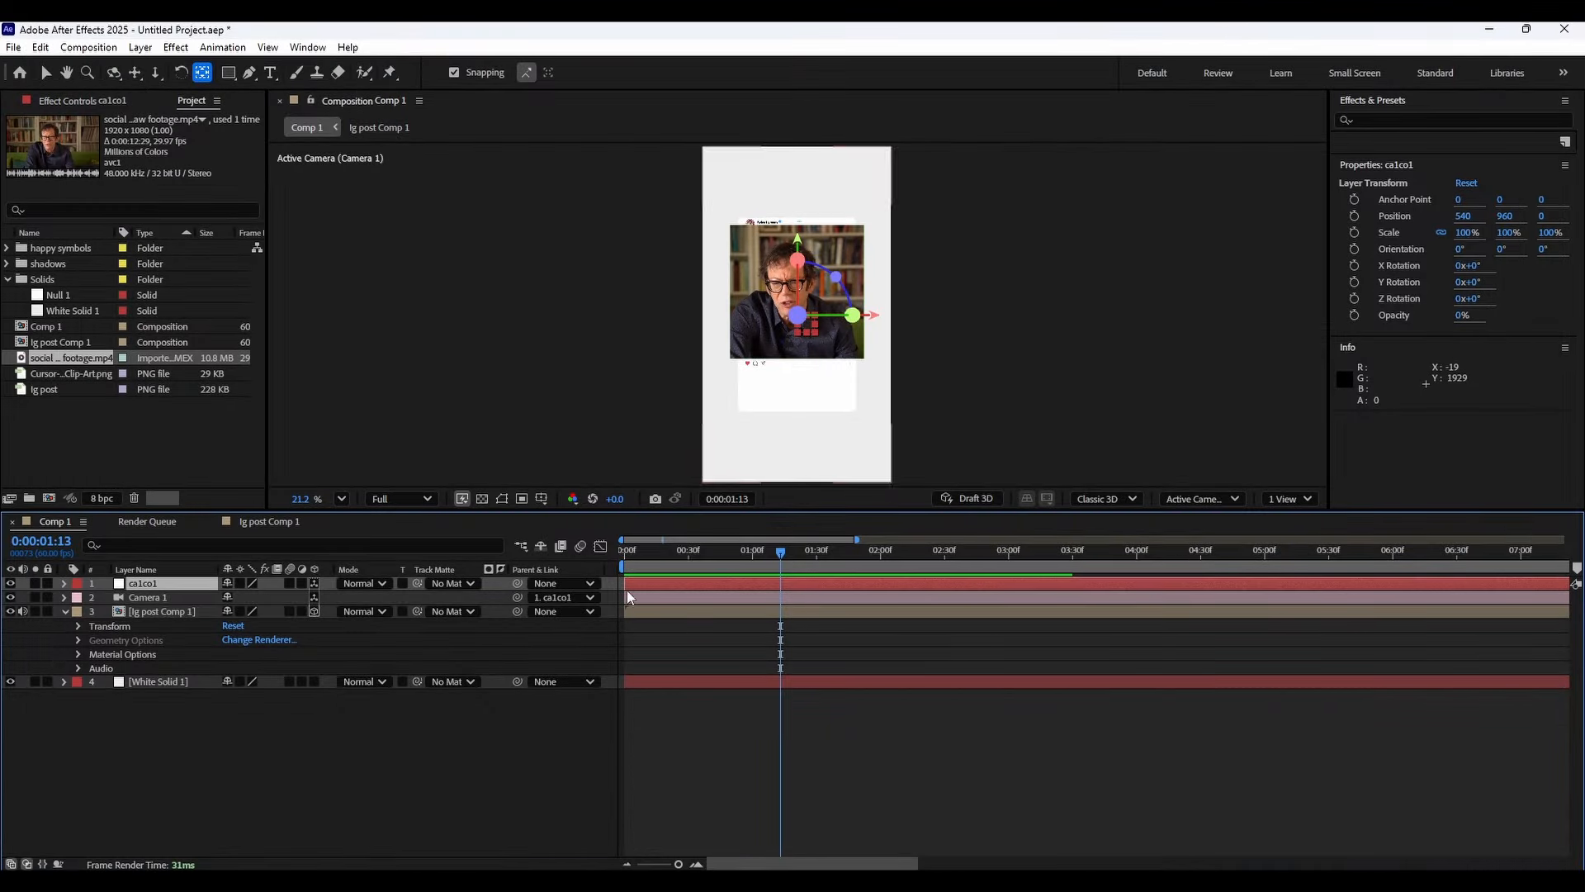
pyautogui.press('Home')
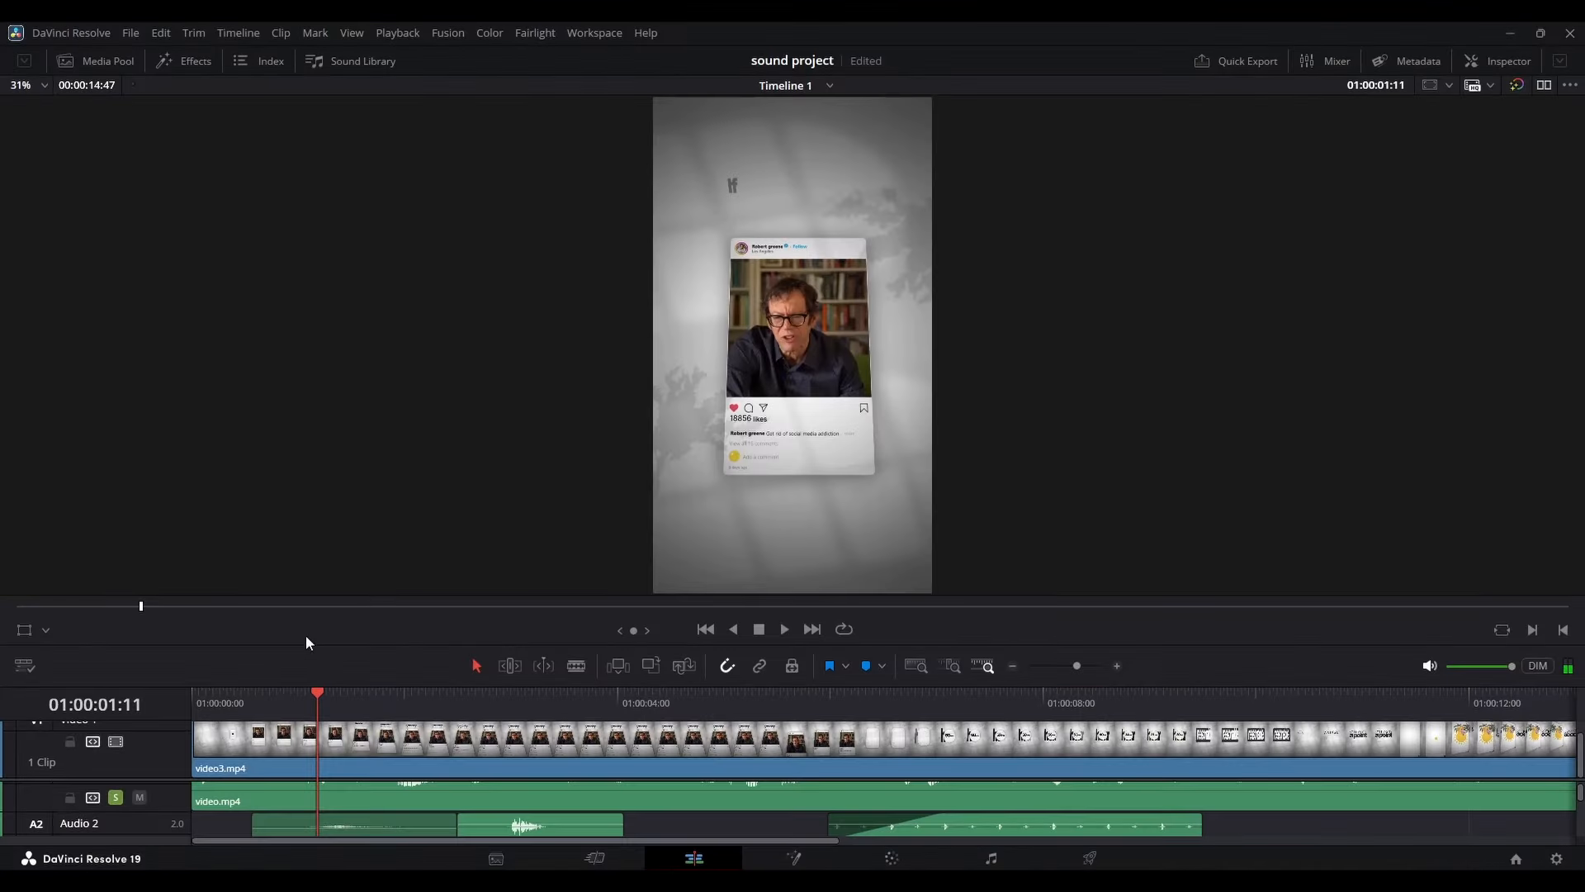
pyautogui.click(219, 696)
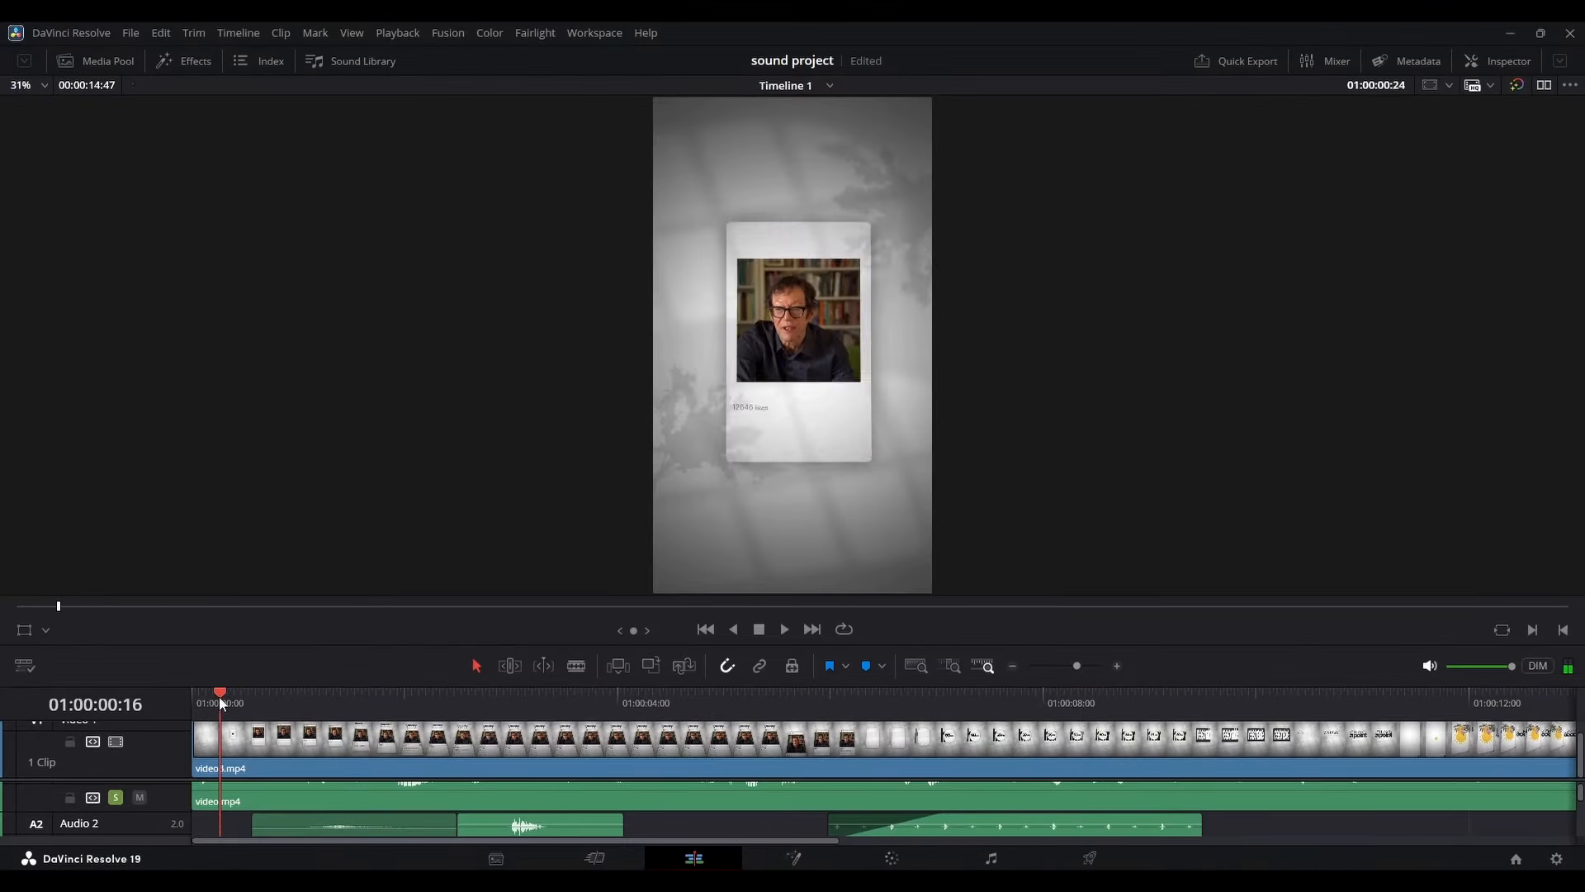
pyautogui.click(210, 697)
pyautogui.press('space')
pyautogui.press('space')
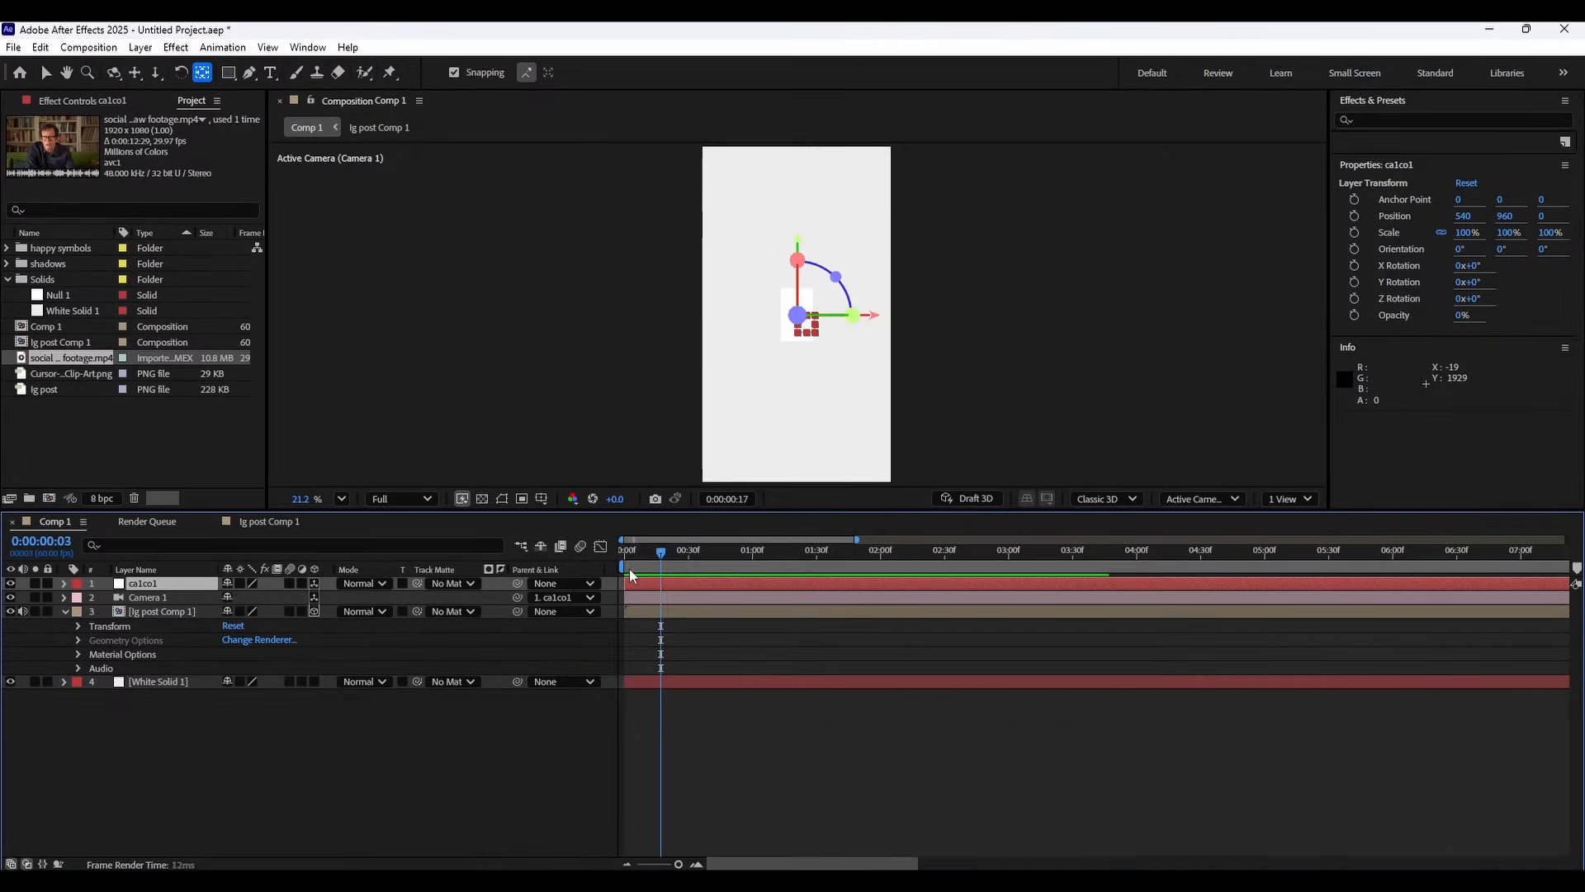
# At 0:00:00:10, set a Position keyframe on the ca1co1 null.
pyautogui.moveTo(629, 568); pyautogui.dragTo(819, 595)
pyautogui.scroll(2, 645, 577)
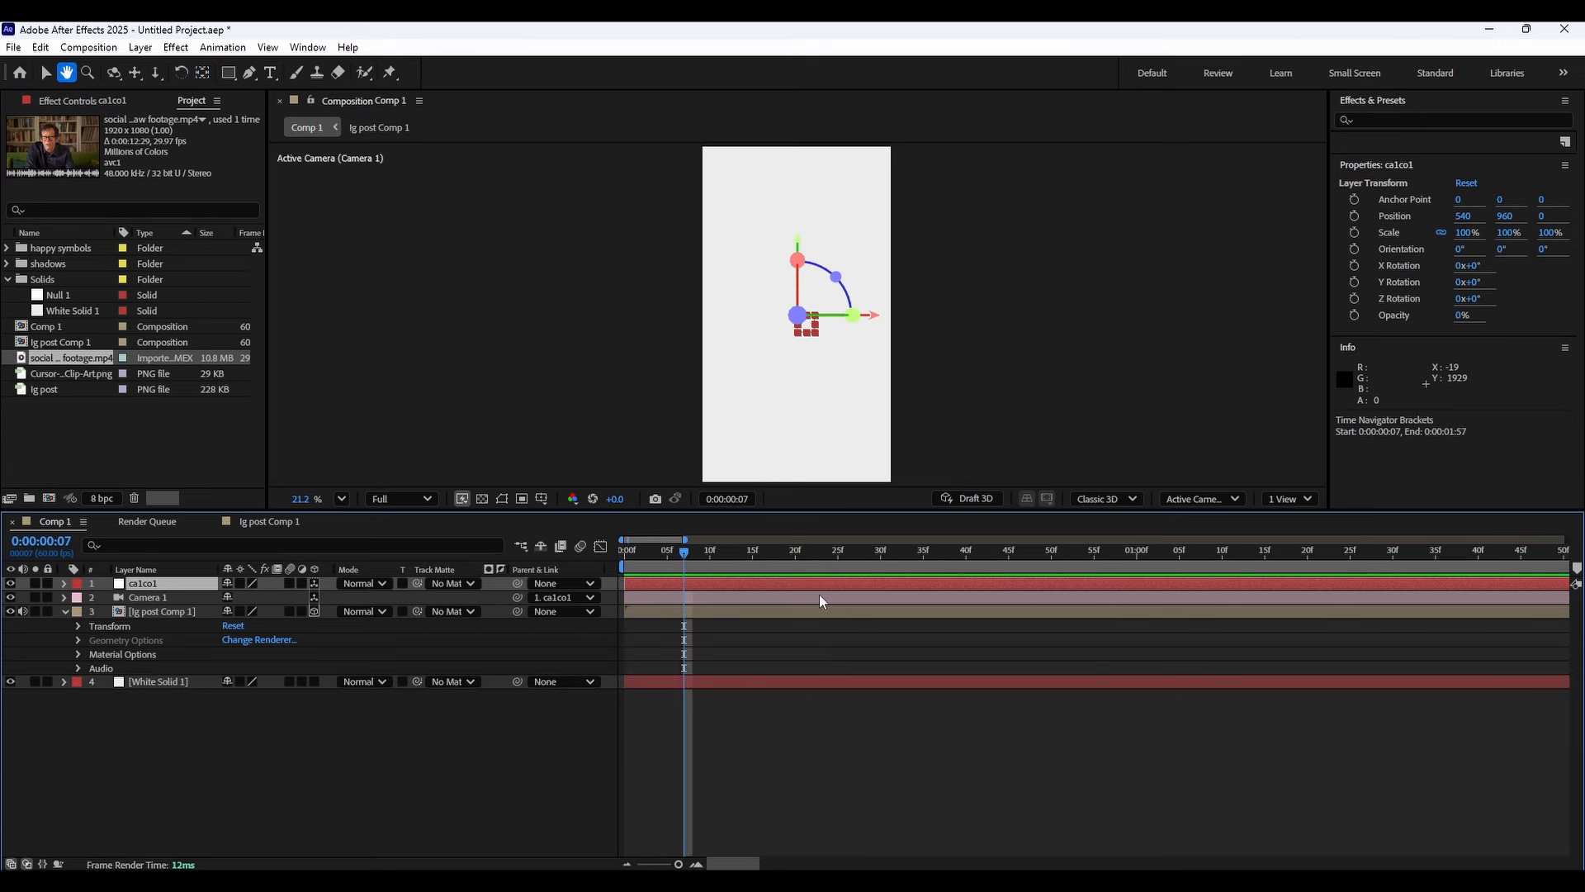
pyautogui.moveTo(688, 551); pyautogui.dragTo(710, 550)
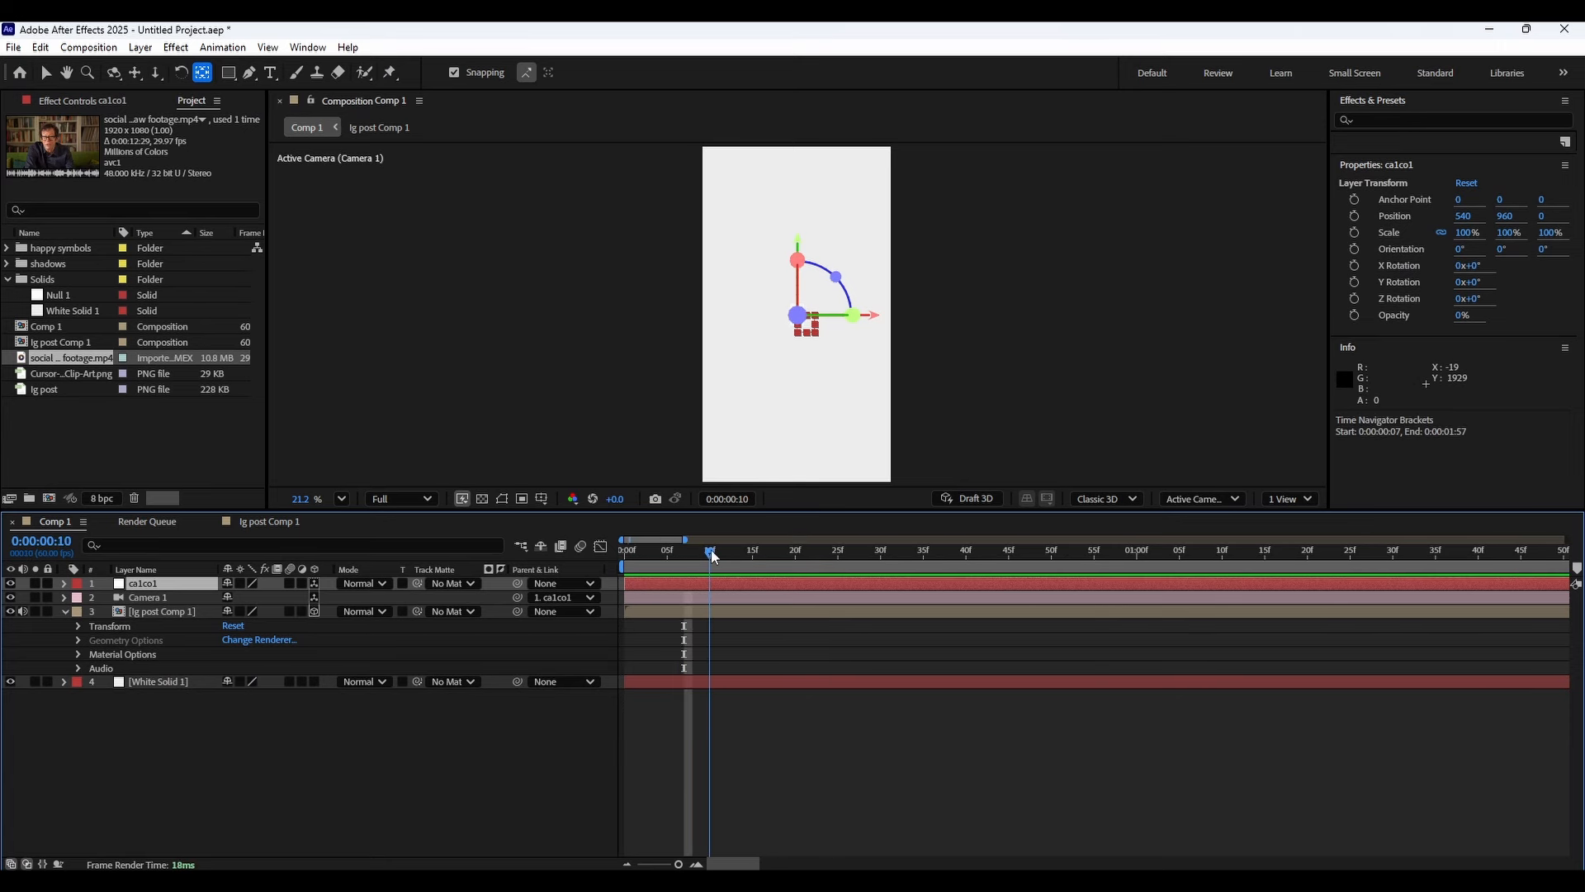
pyautogui.click(64, 582)
pyautogui.press('p')
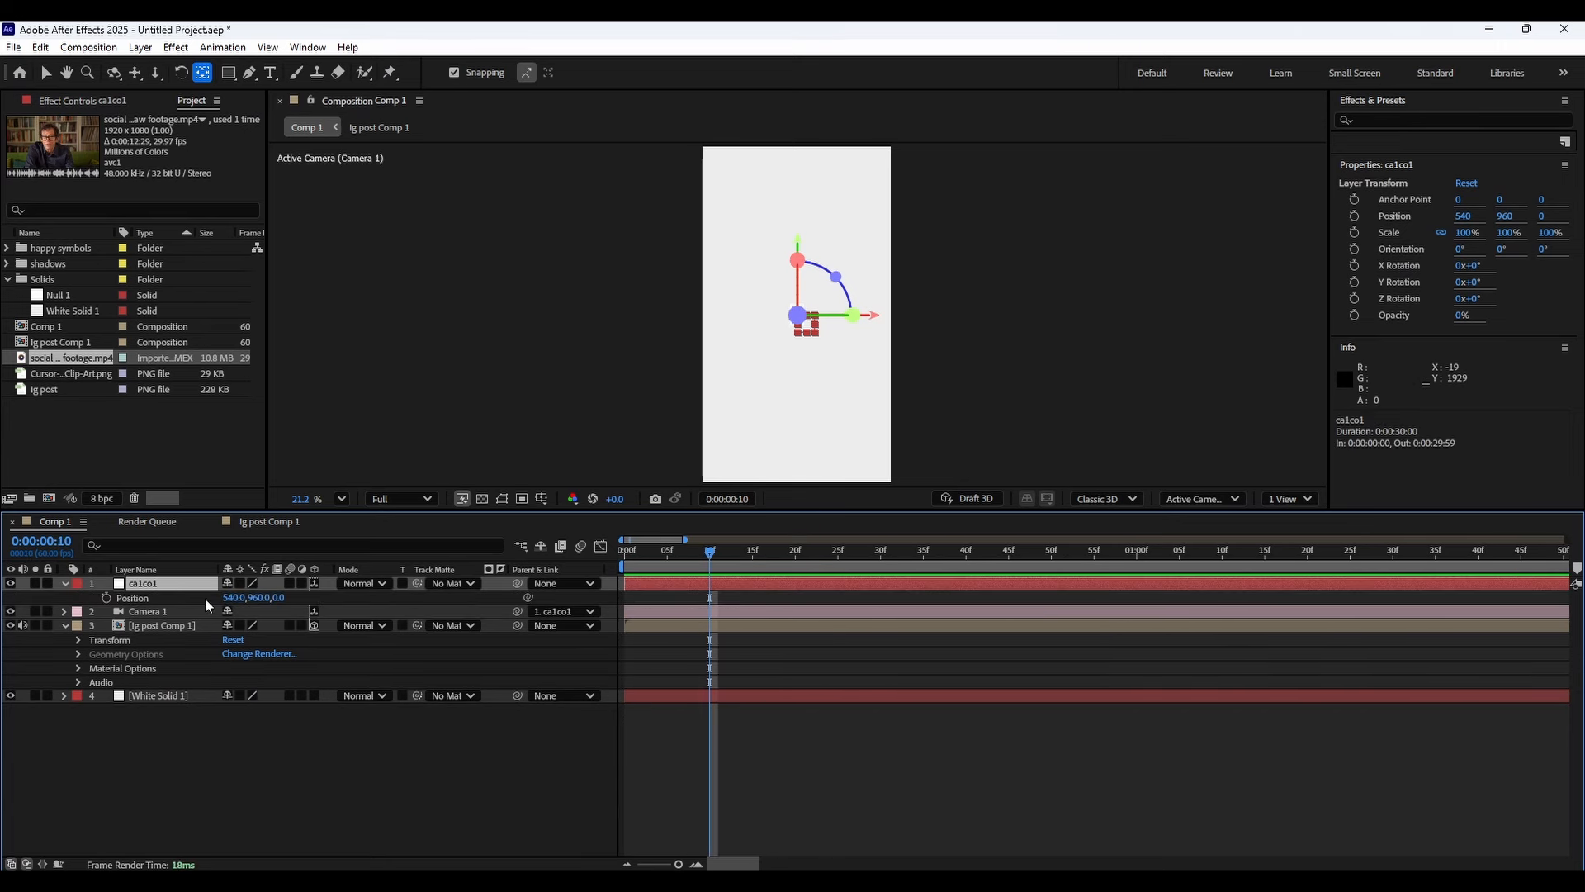
pyautogui.click(105, 598)
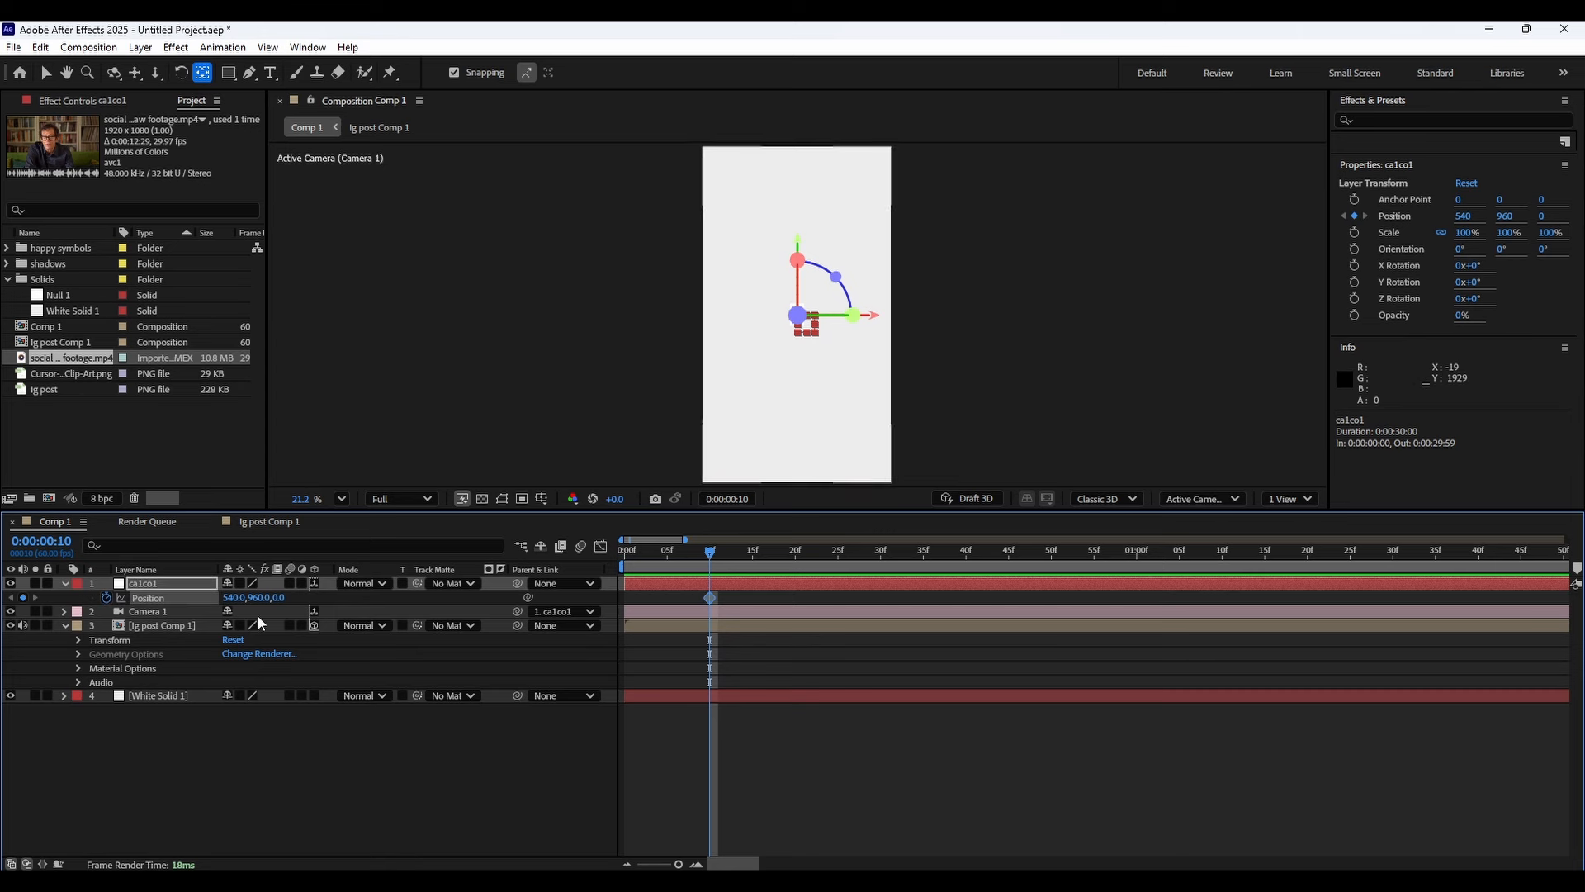
# Scrub and preview the composition to judge where the camera move should end.
pyautogui.moveTo(728, 560); pyautogui.dragTo(970, 559)
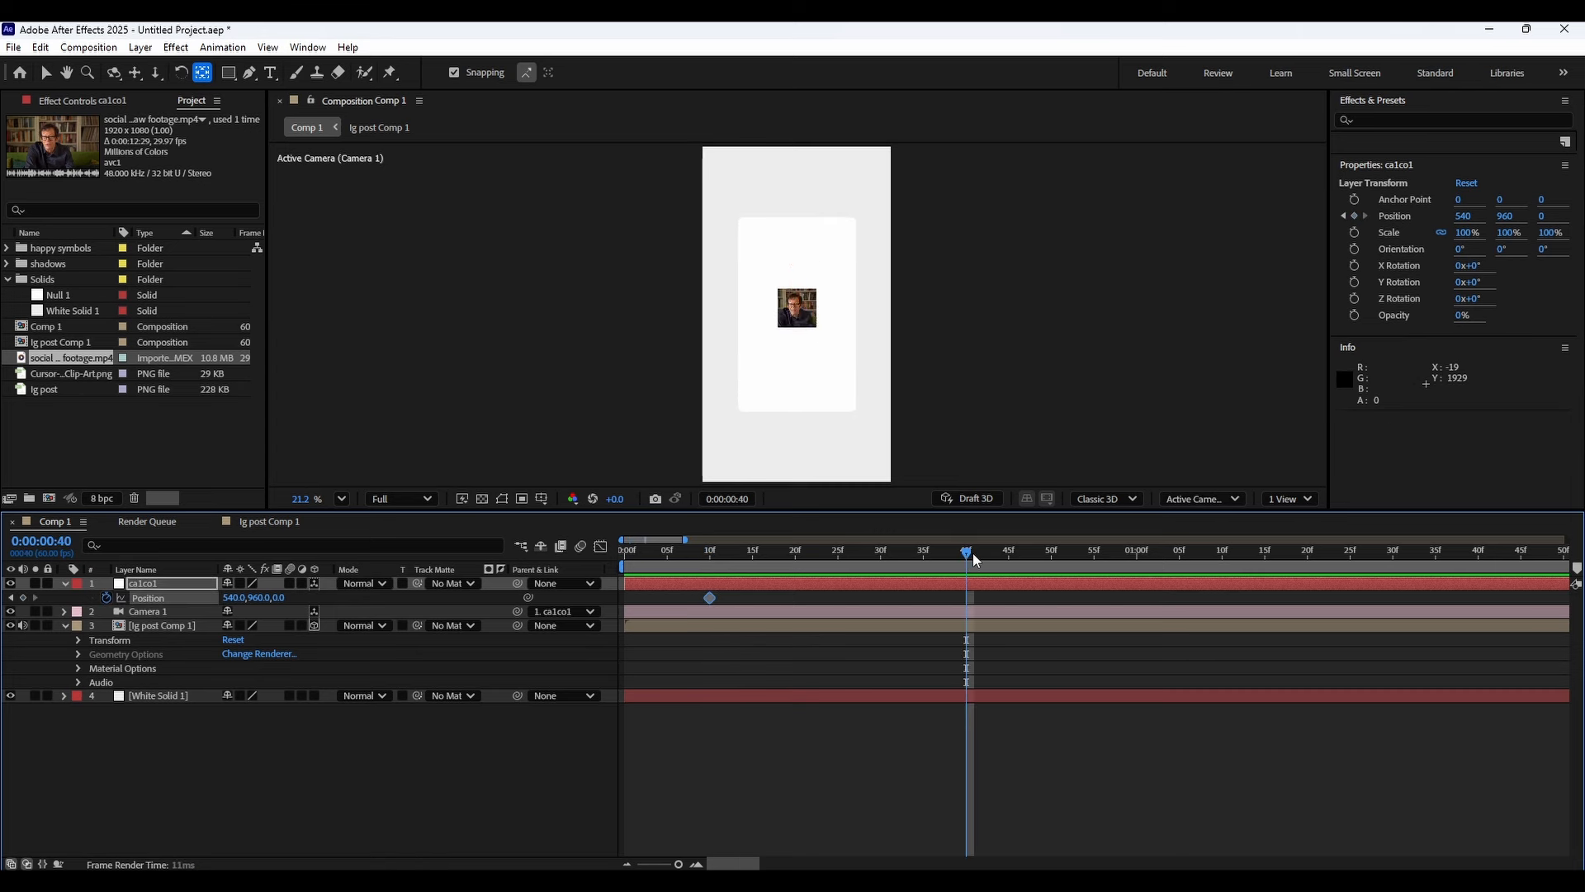
pyautogui.moveTo(1197, 550); pyautogui.dragTo(1341, 550)
pyautogui.scroll(-5, 941, 615)
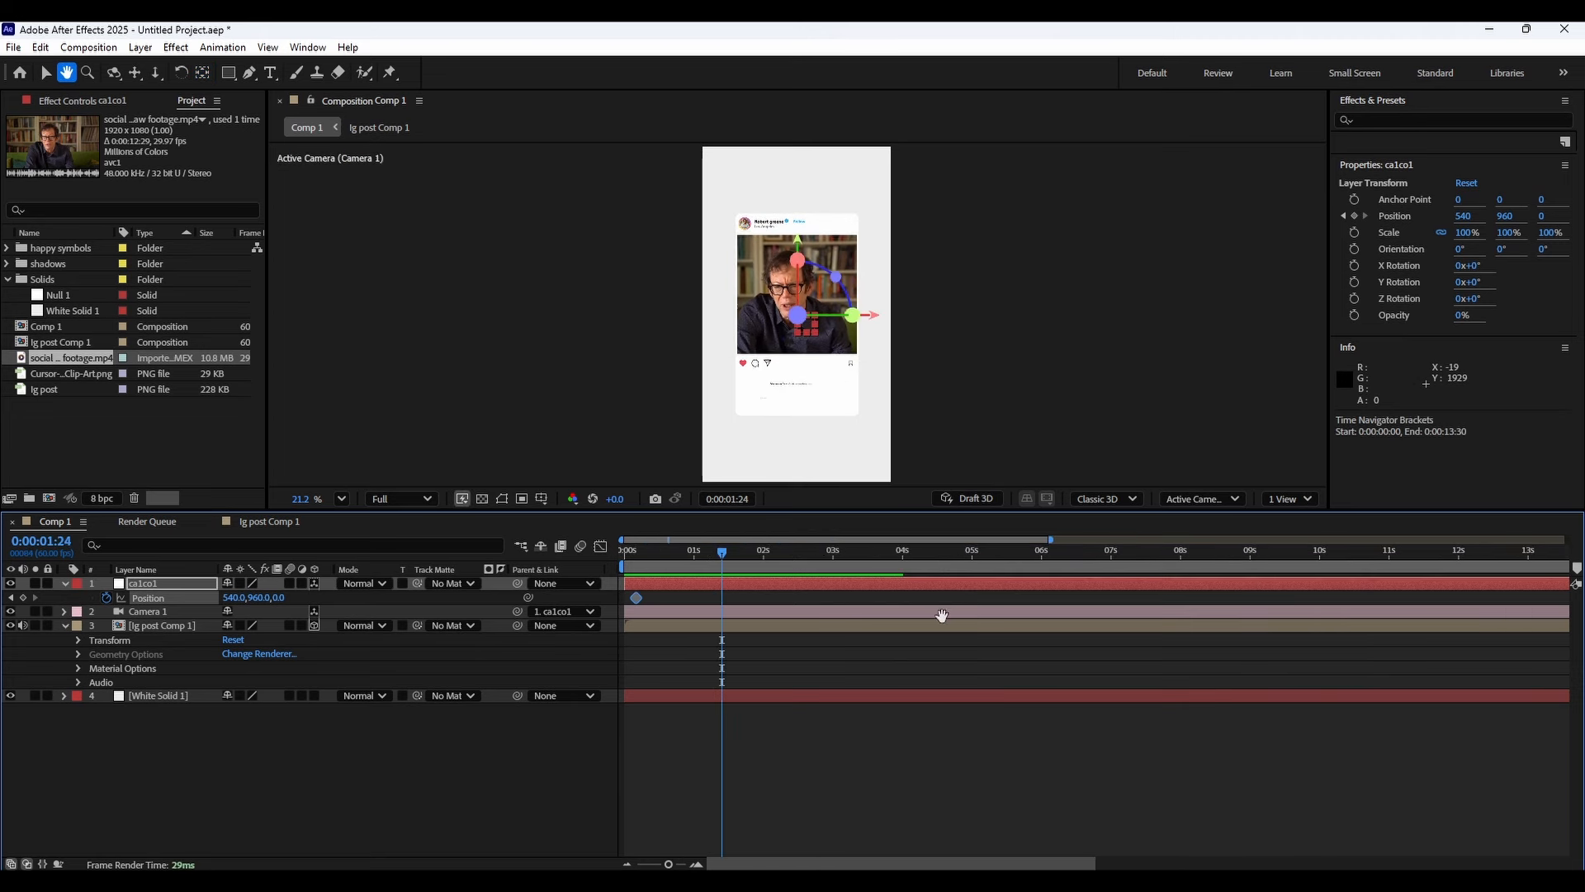
pyautogui.moveTo(941, 616); pyautogui.dragTo(818, 546)
pyautogui.moveTo(832, 550); pyautogui.dragTo(877, 551)
pyautogui.scroll(-5, 838, 616)
pyautogui.scroll(6, 629, 612)
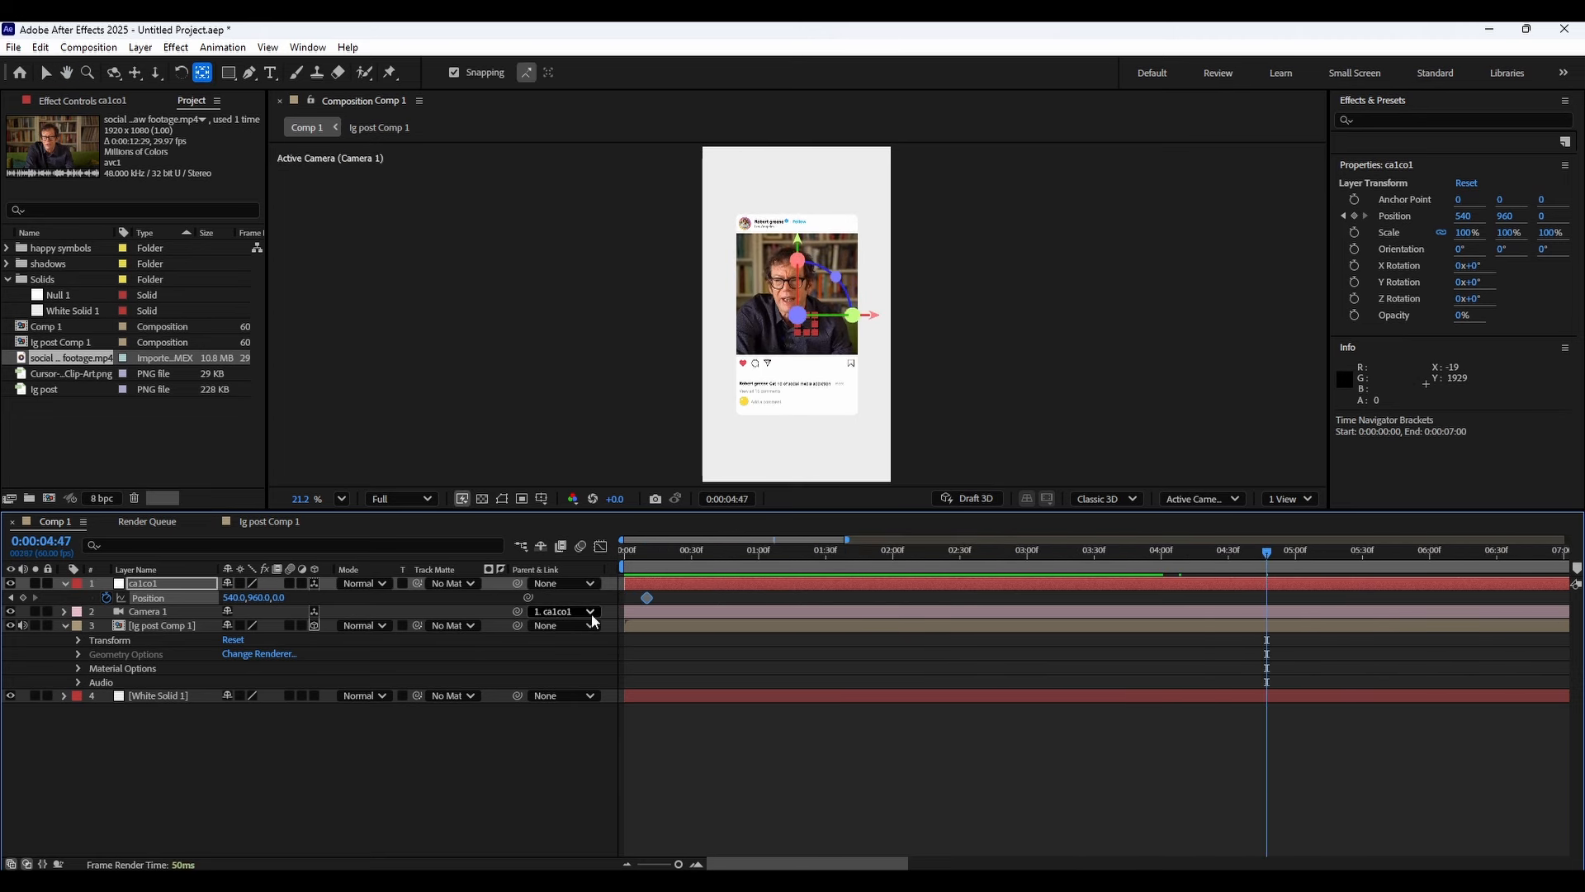
pyautogui.press('space')
pyautogui.click(979, 551)
pyautogui.press('space')
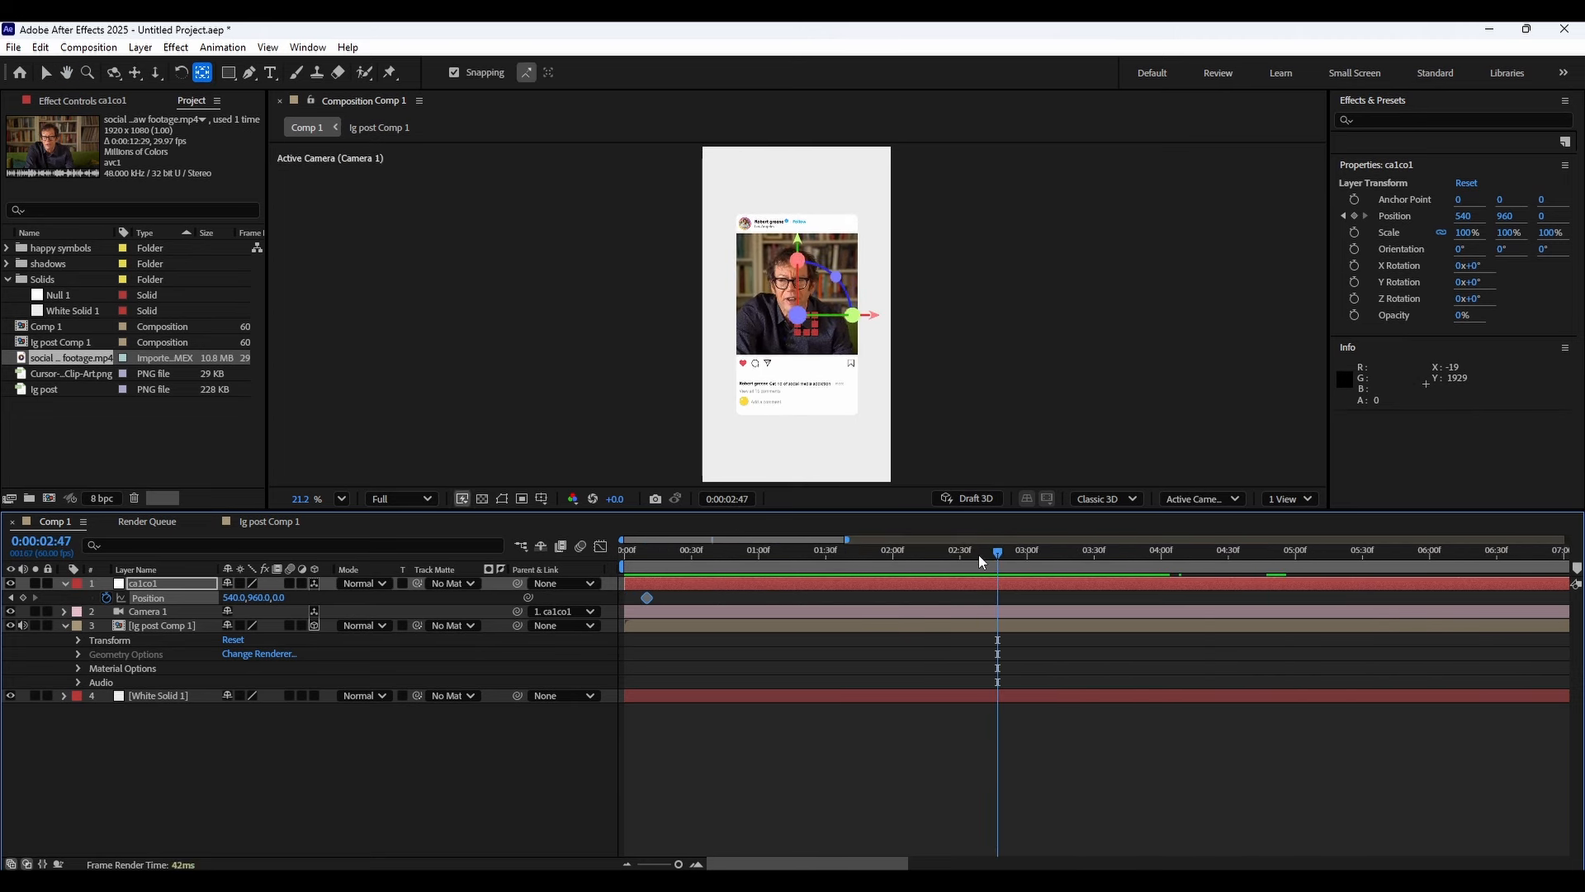
pyautogui.moveTo(1047, 548); pyautogui.dragTo(1110, 552)
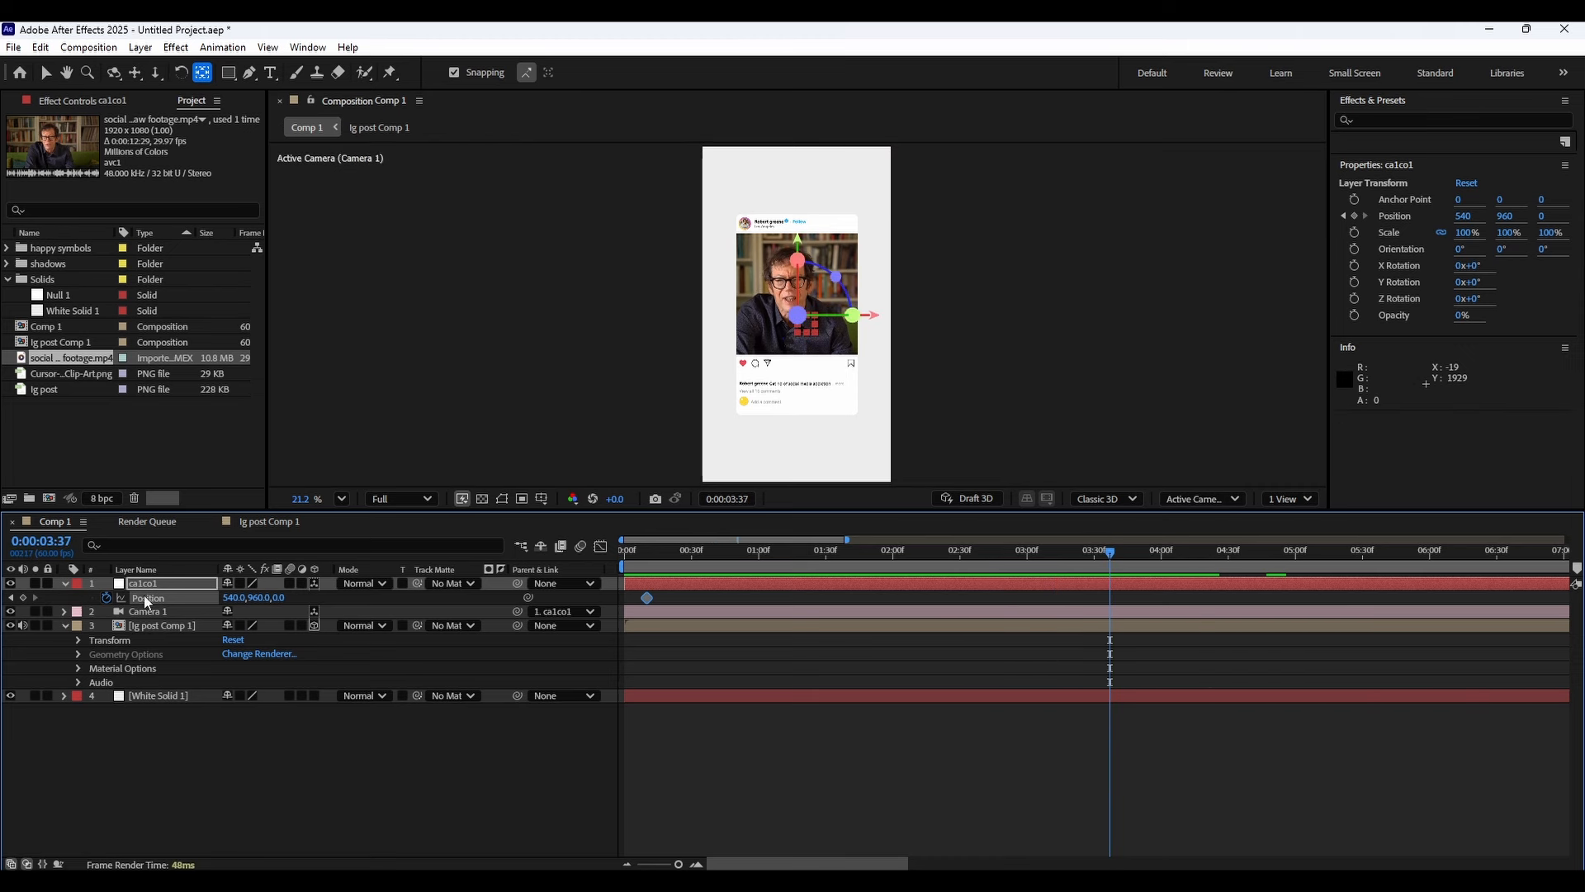
# Return to the null's first keyframe and set an X Rotation keyframe there.
pyautogui.click(22, 597)
pyautogui.click(10, 598)
pyautogui.press('r')
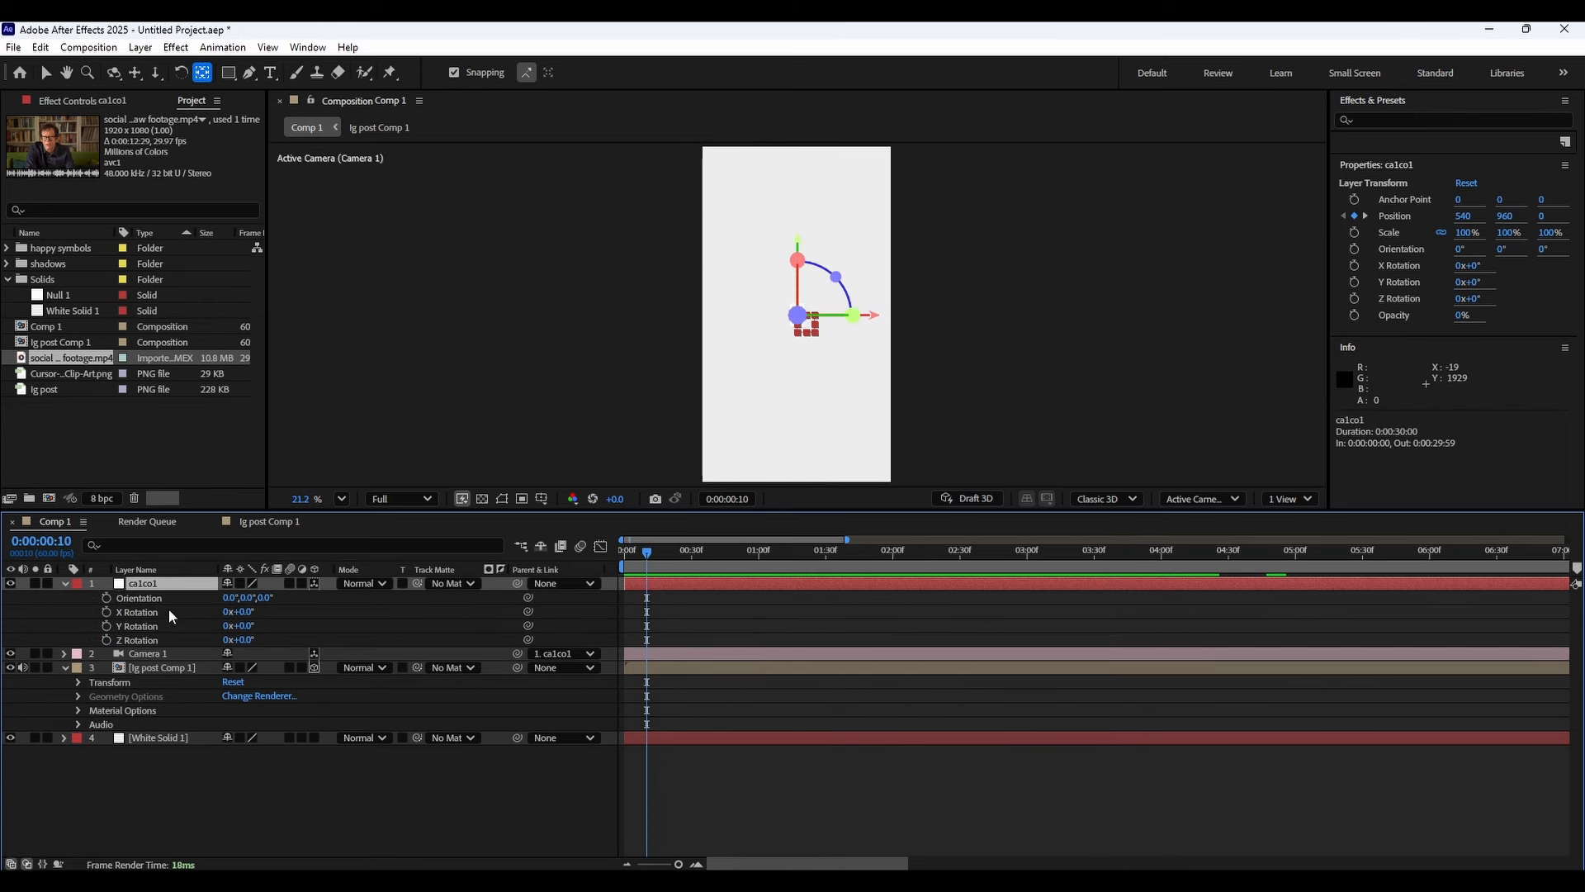
pyautogui.click(107, 613)
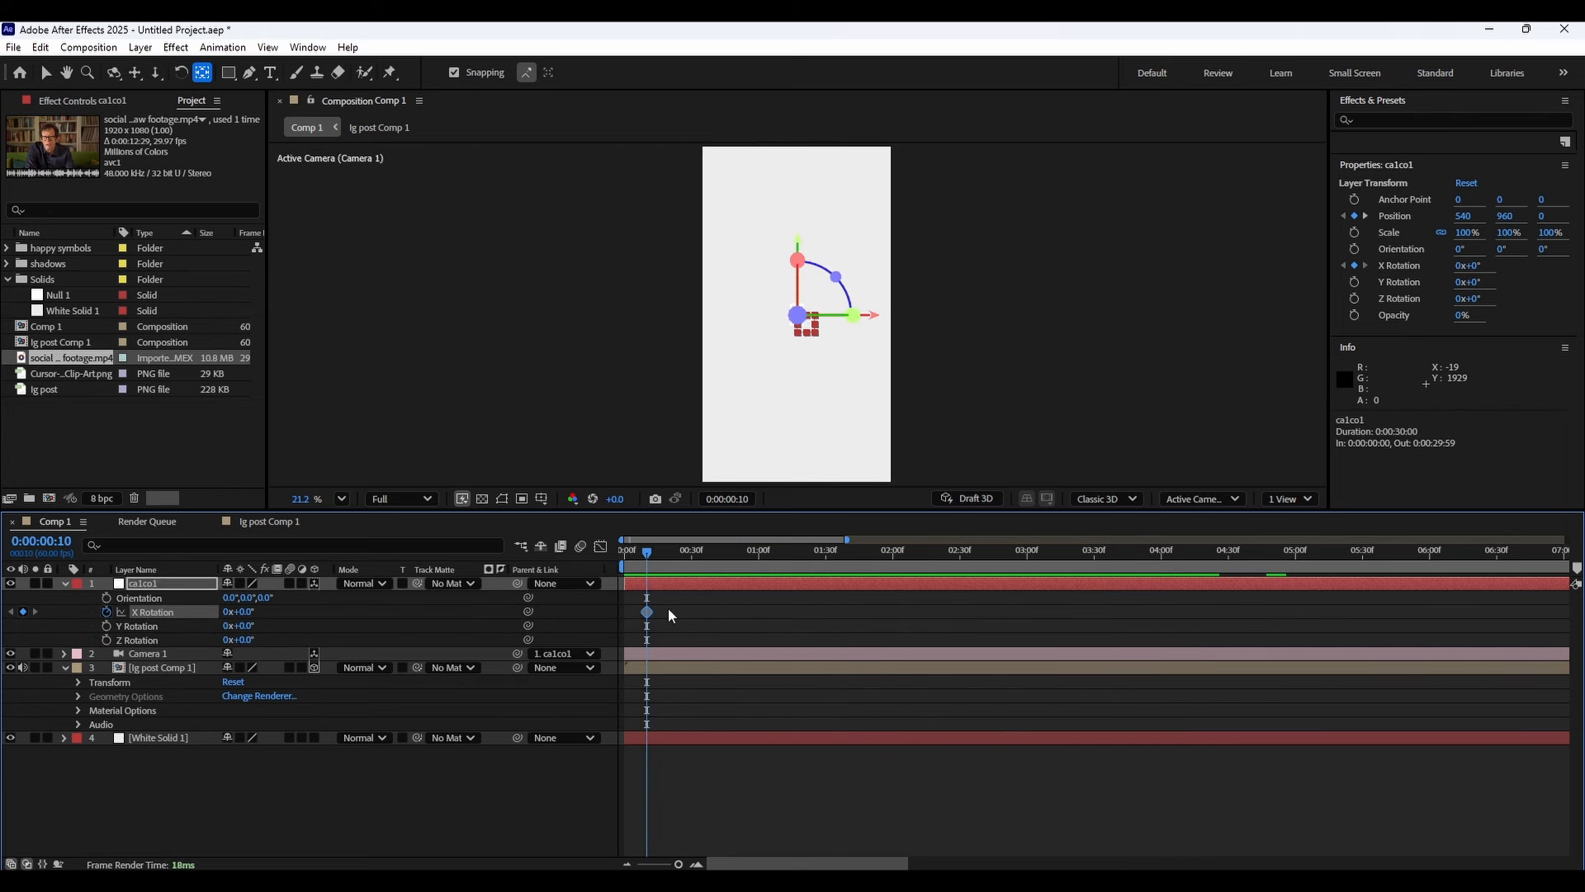
# At 0:00:03:37, set end keyframes on the ca1co1 null with Position 540, 744, 61 and X Rotation about 27°.
pyautogui.click(64, 584)
pyautogui.click(64, 585)
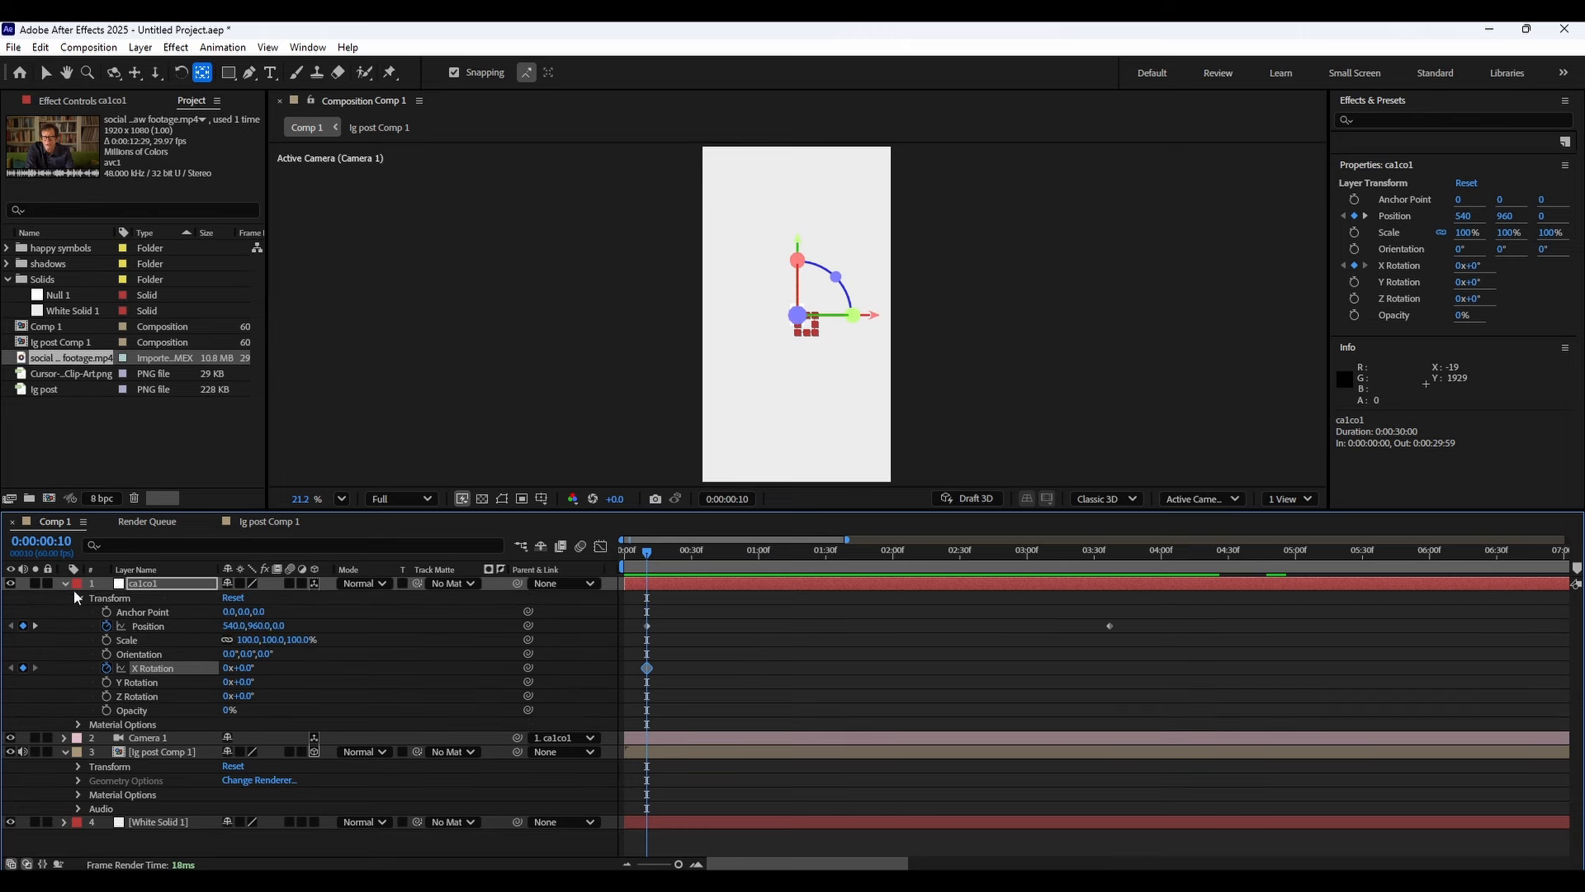
pyautogui.click(34, 626)
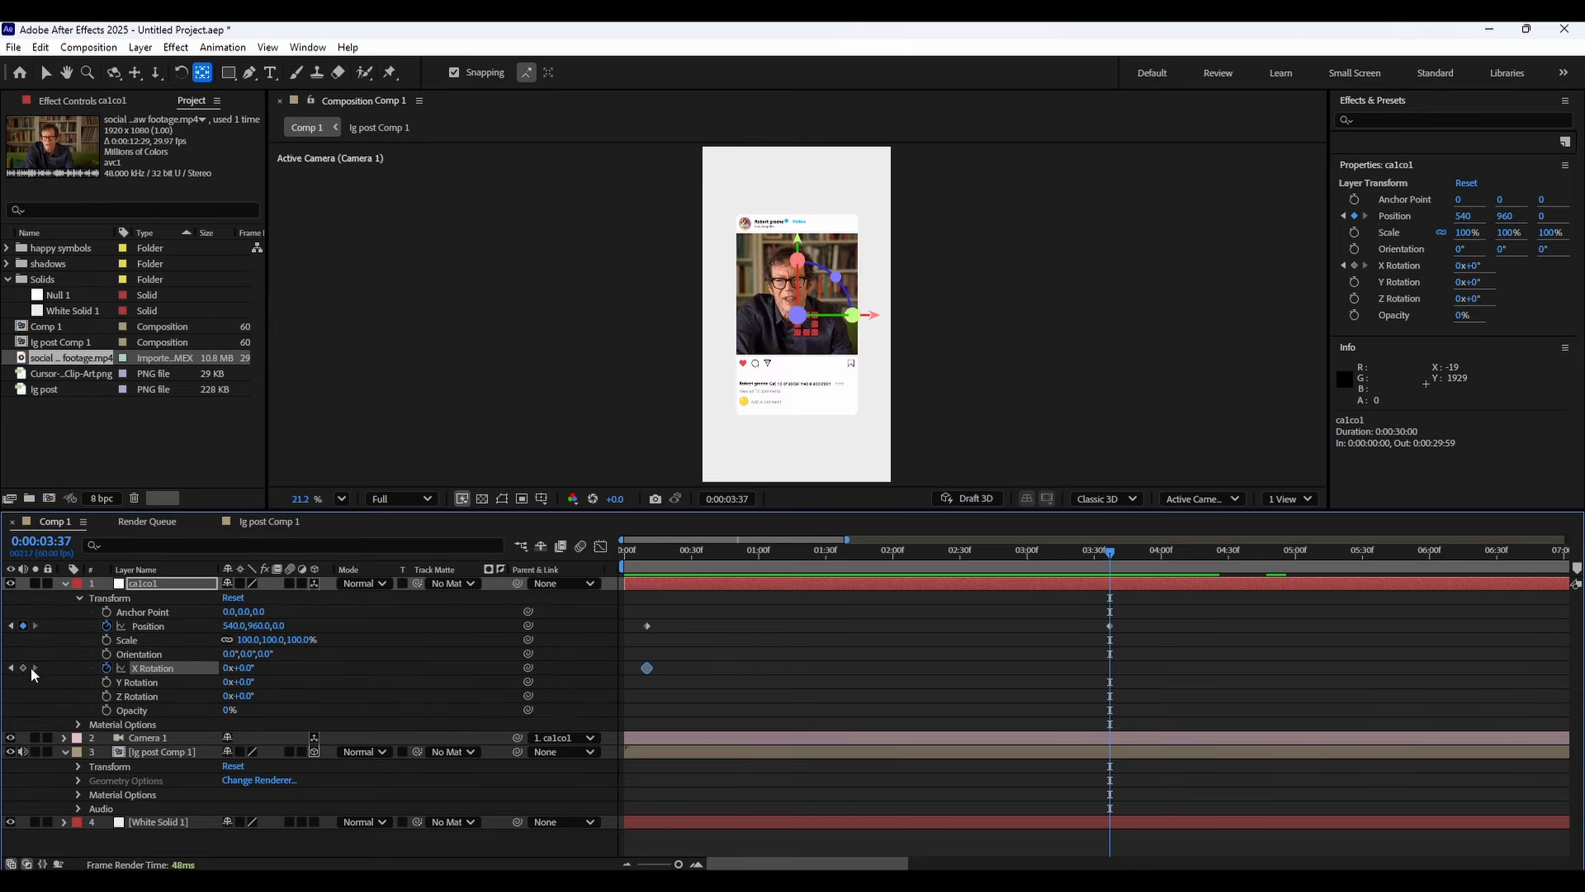
pyautogui.moveTo(1202, 688); pyautogui.dragTo(105, 659)
pyautogui.moveTo(261, 667); pyautogui.dragTo(277, 664)
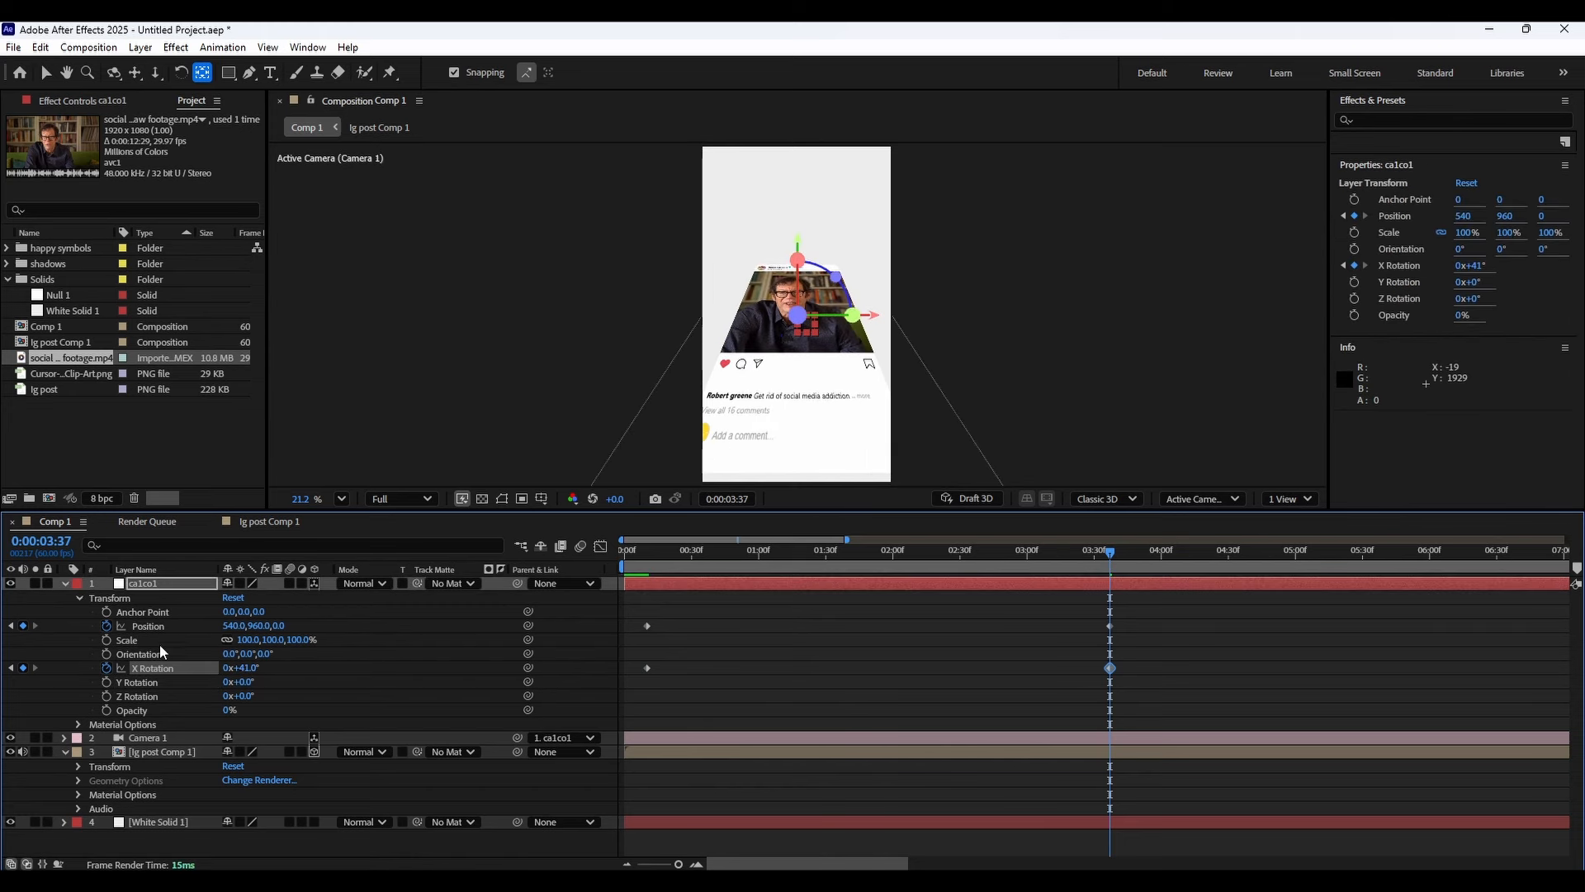
pyautogui.moveTo(249, 670); pyautogui.dragTo(208, 638)
pyautogui.hotkey('ctrl', 'z')
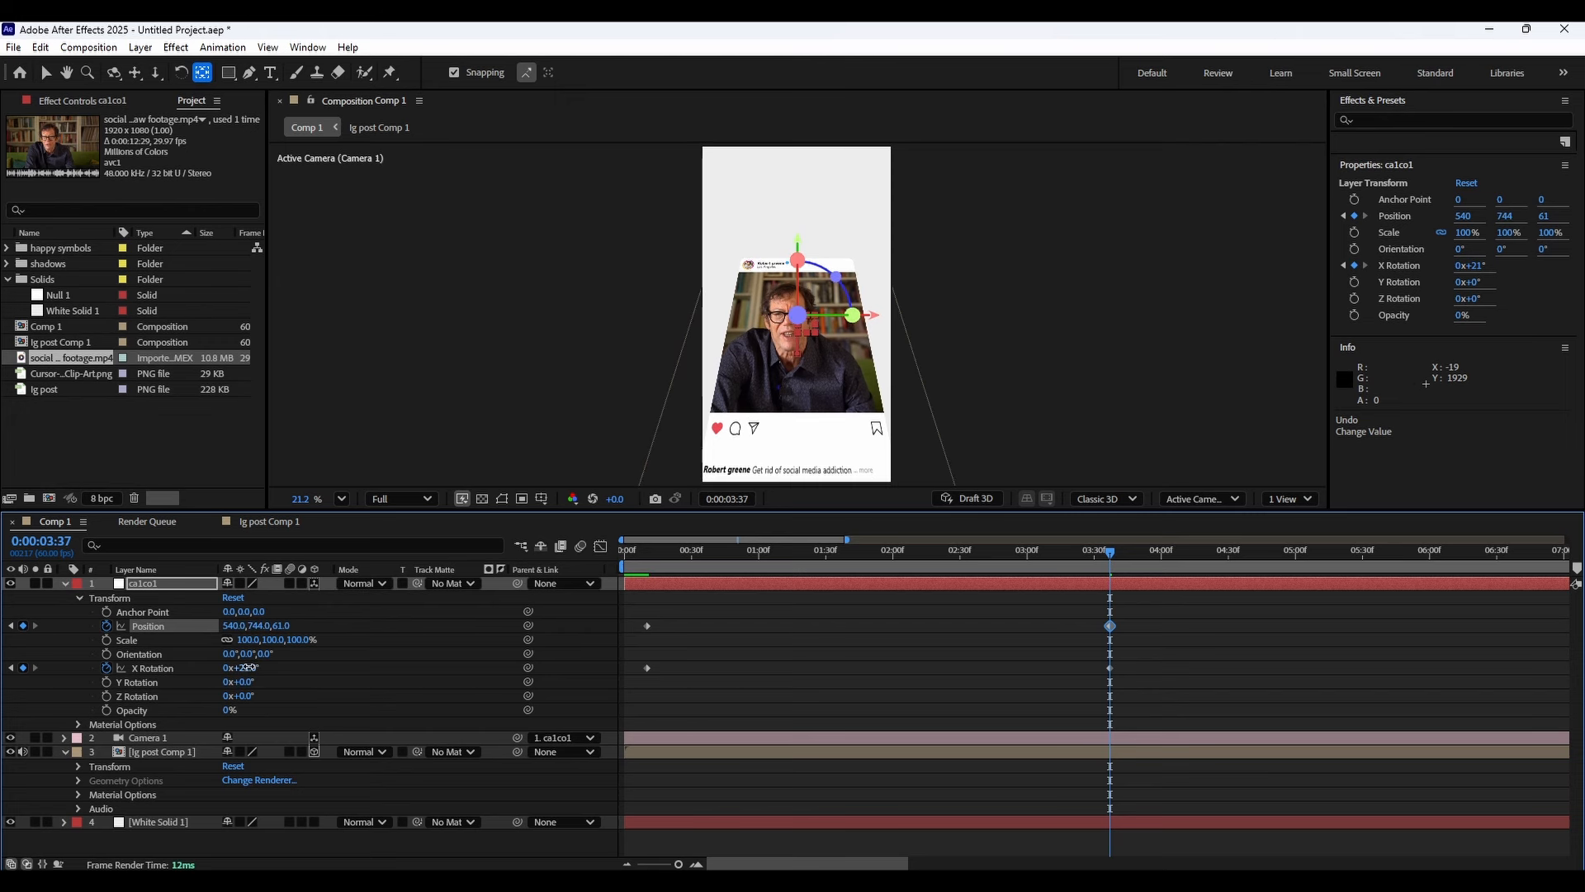
pyautogui.moveTo(248, 667); pyautogui.dragTo(253, 666)
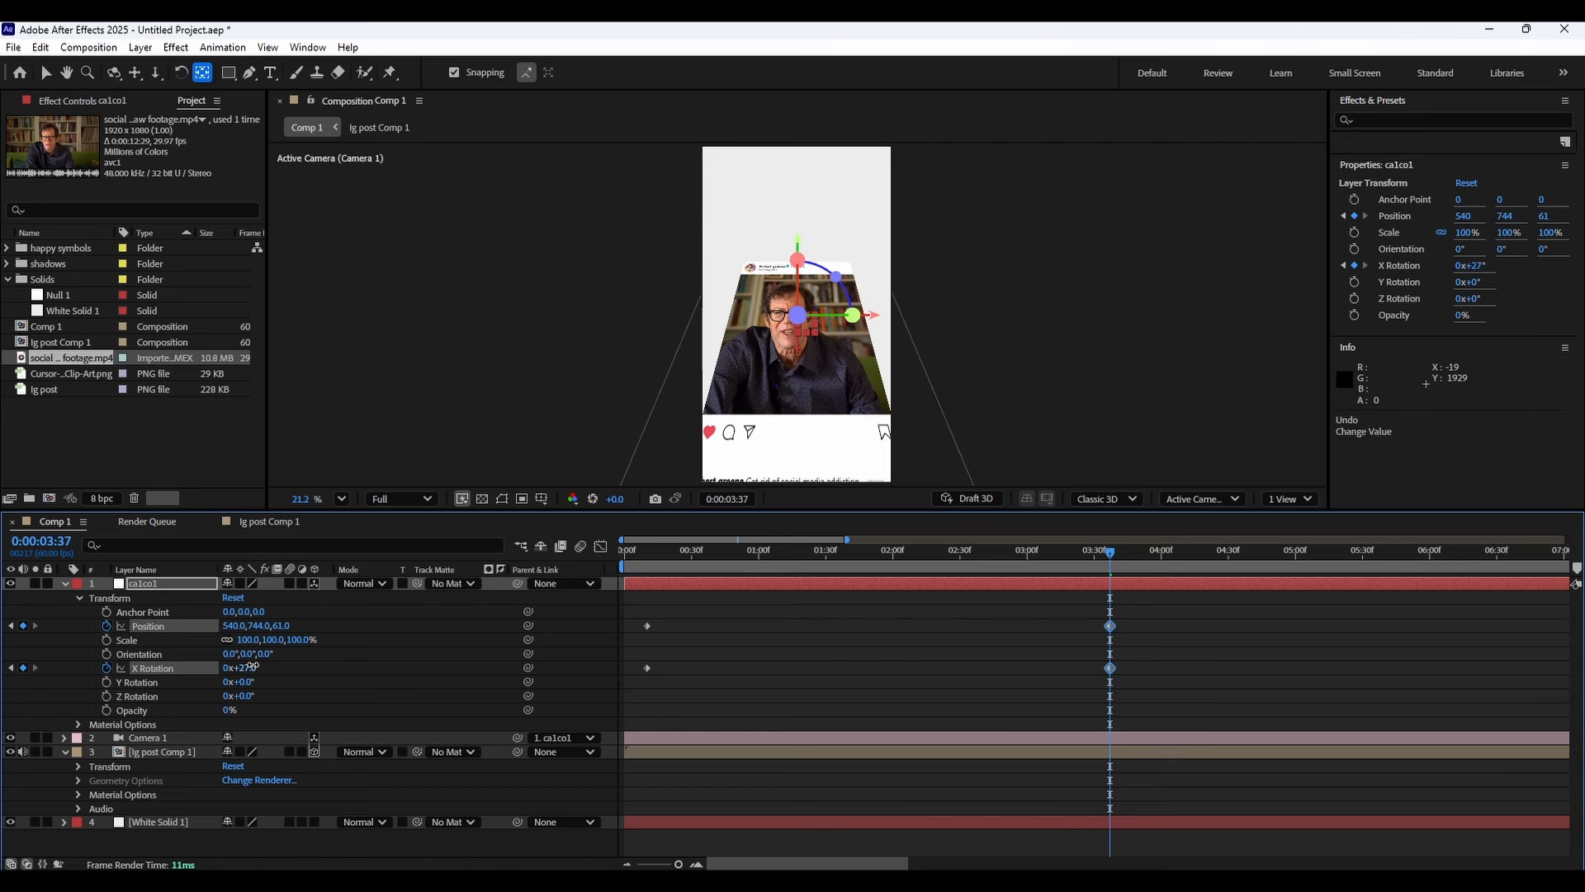
pyautogui.moveTo(253, 666); pyautogui.dragTo(253, 665)
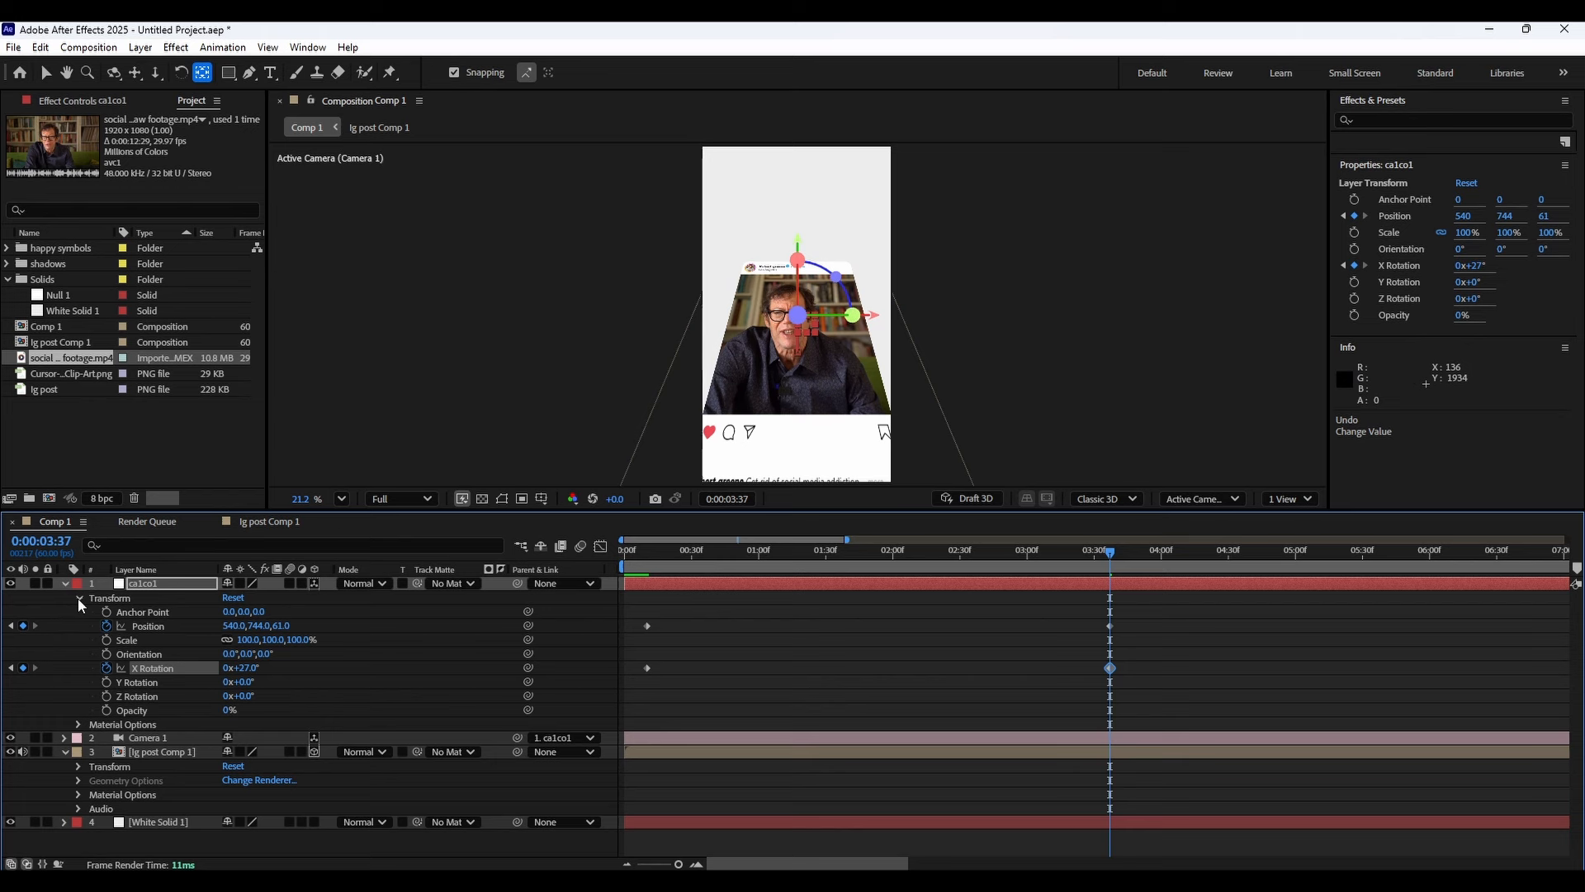
# Apply Easy Ease to the null's Position and X Rotation keyframes and open them in the Graph Editor.
pyautogui.moveTo(1160, 614); pyautogui.dragTo(615, 725)
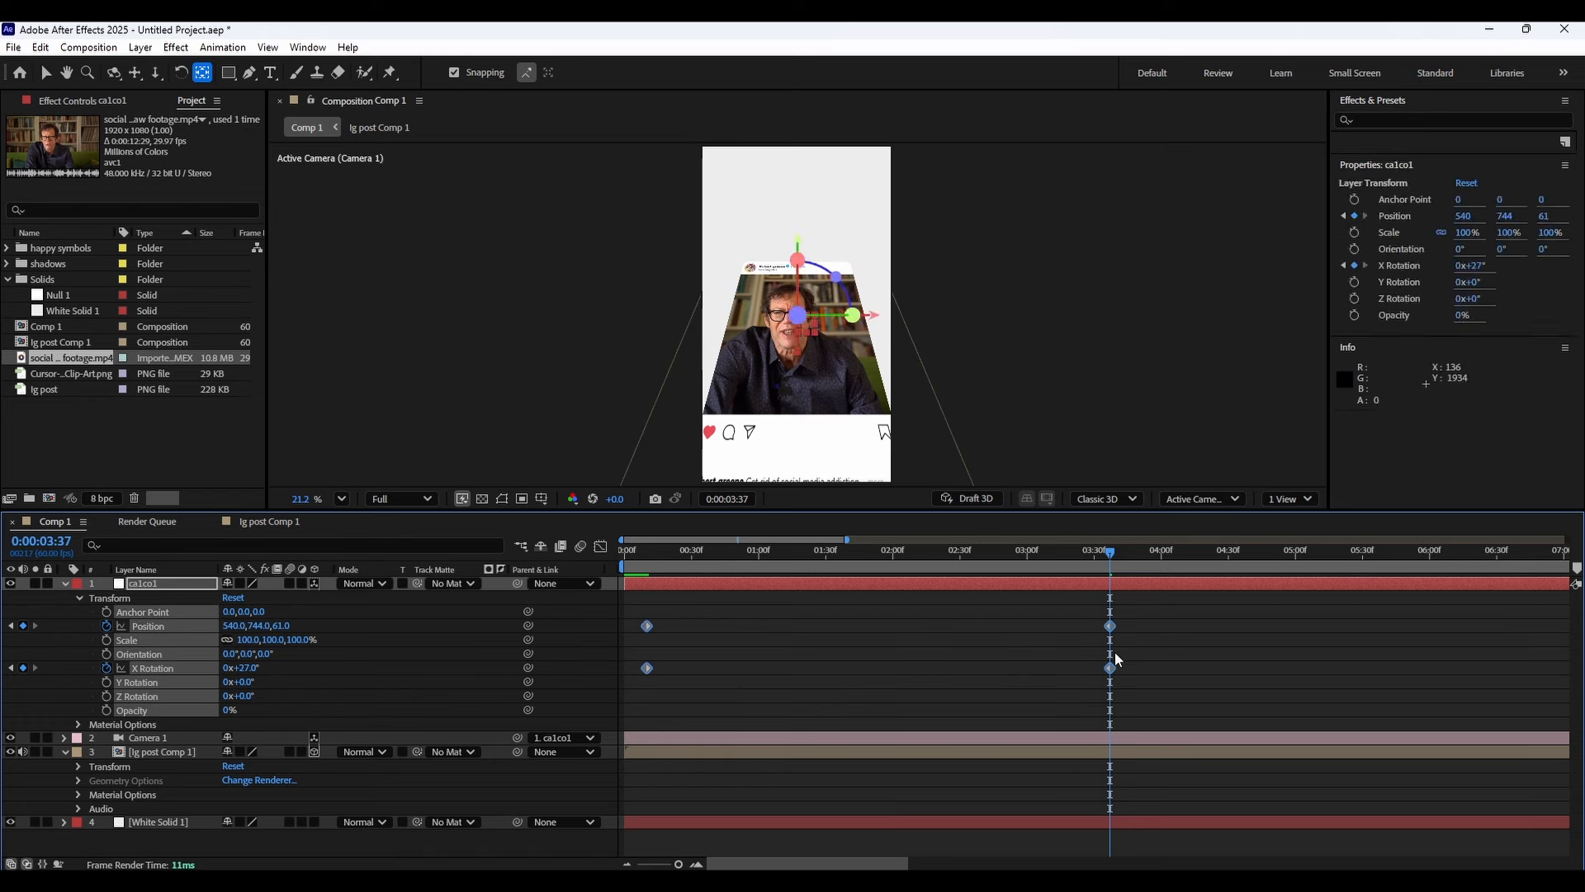
pyautogui.click(1124, 651)
pyautogui.moveTo(1166, 616); pyautogui.dragTo(609, 727)
pyautogui.press('F9')
pyautogui.click(600, 547)
pyautogui.moveTo(1186, 760); pyautogui.dragTo(586, 863)
pyautogui.scroll(8, 889, 692)
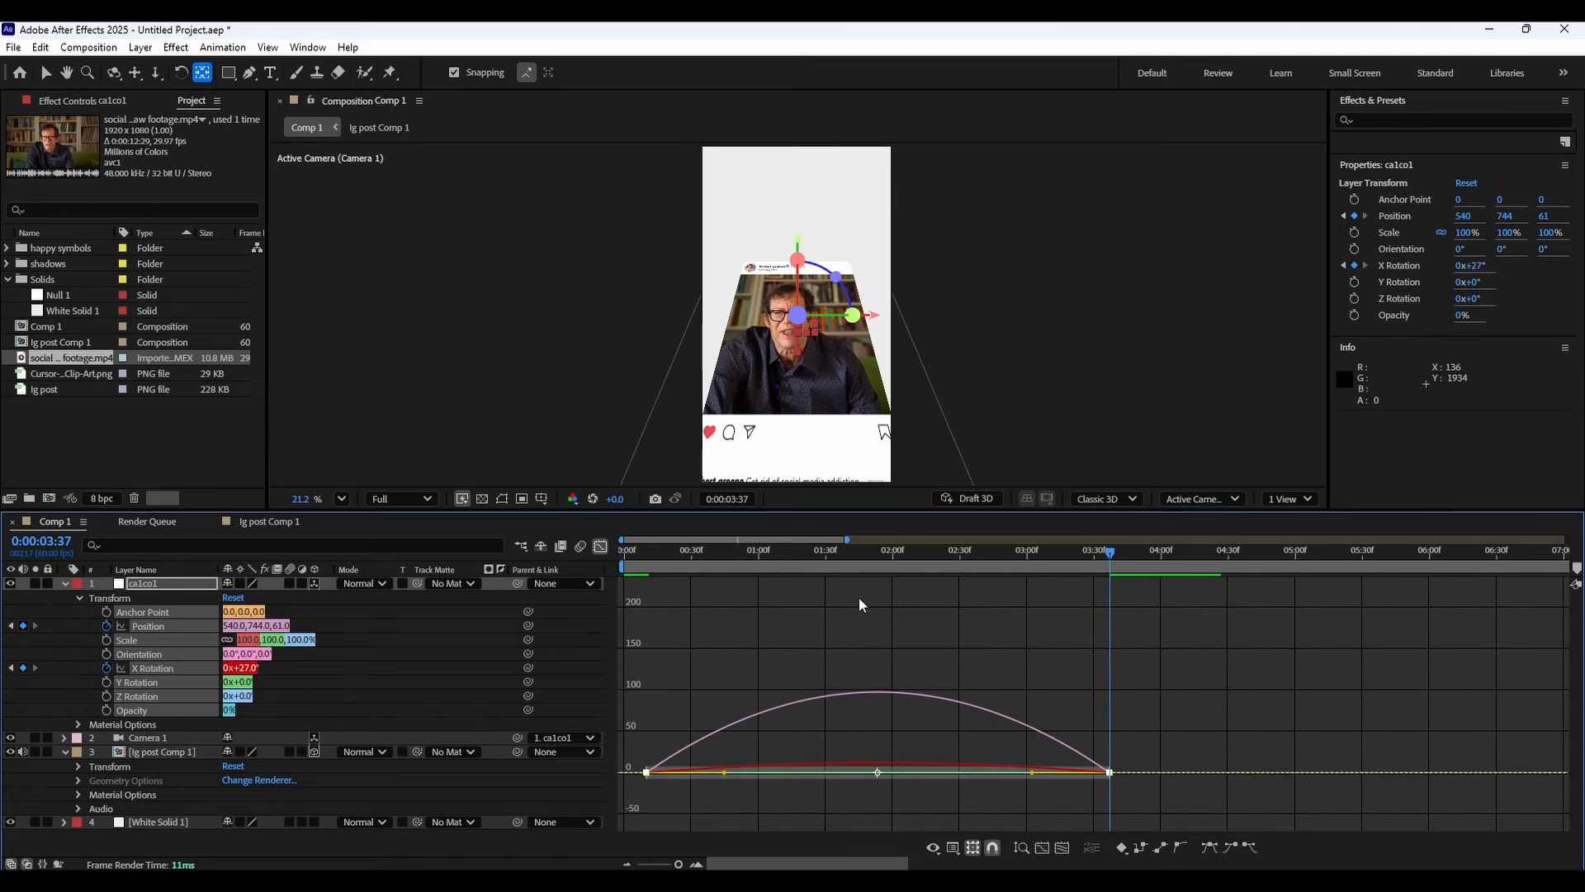
# Scrub and play back the composition to review the eased camera move.
pyautogui.moveTo(826, 551); pyautogui.dragTo(863, 556)
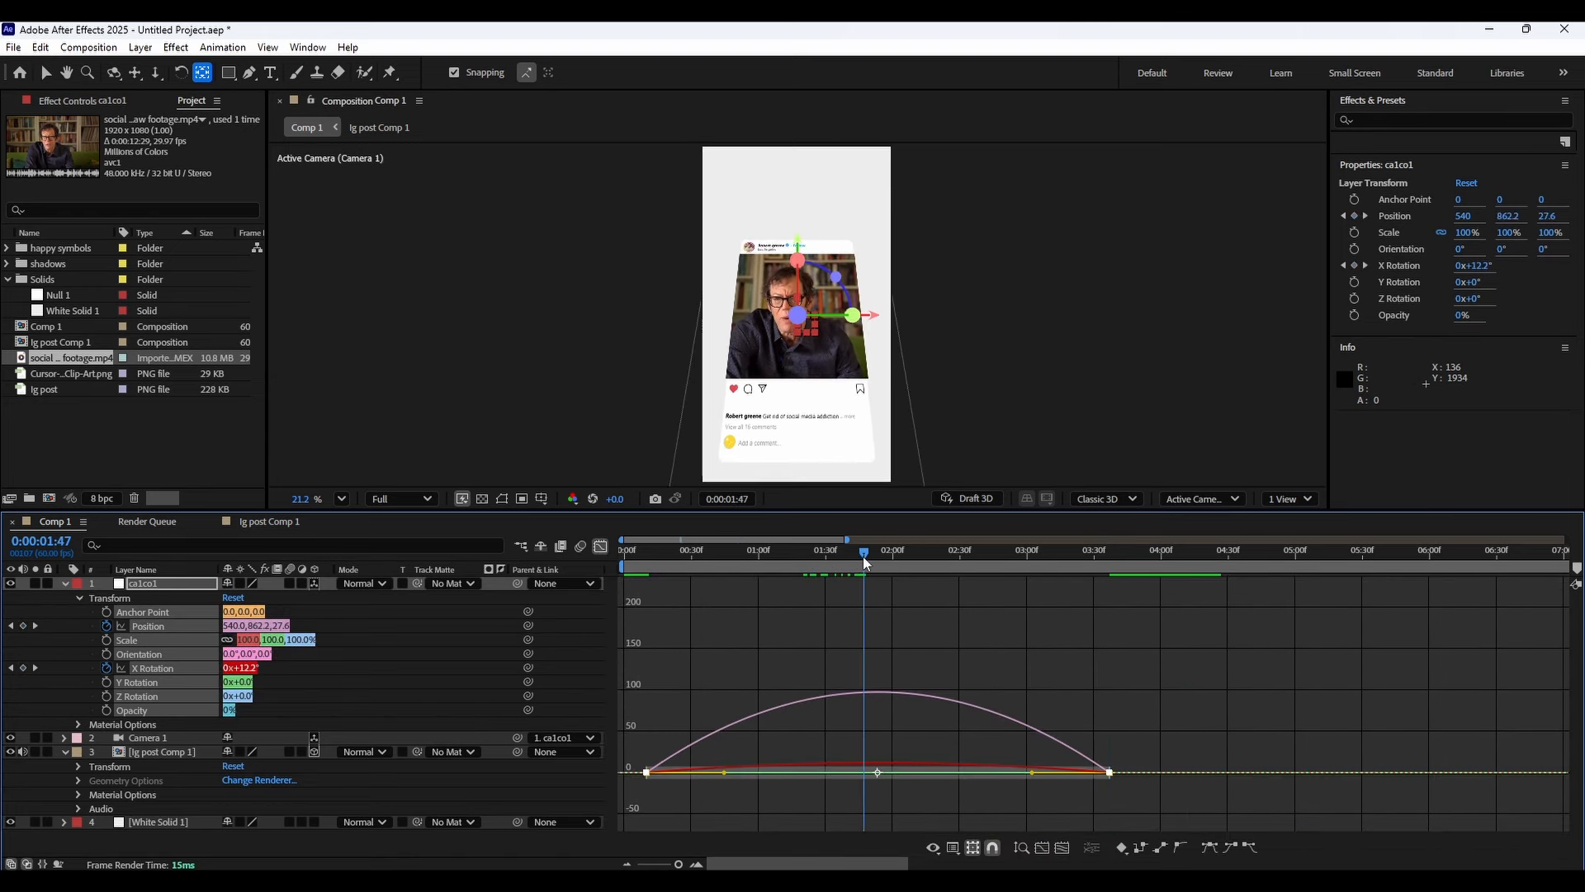
pyautogui.press('space')
pyautogui.press('space')
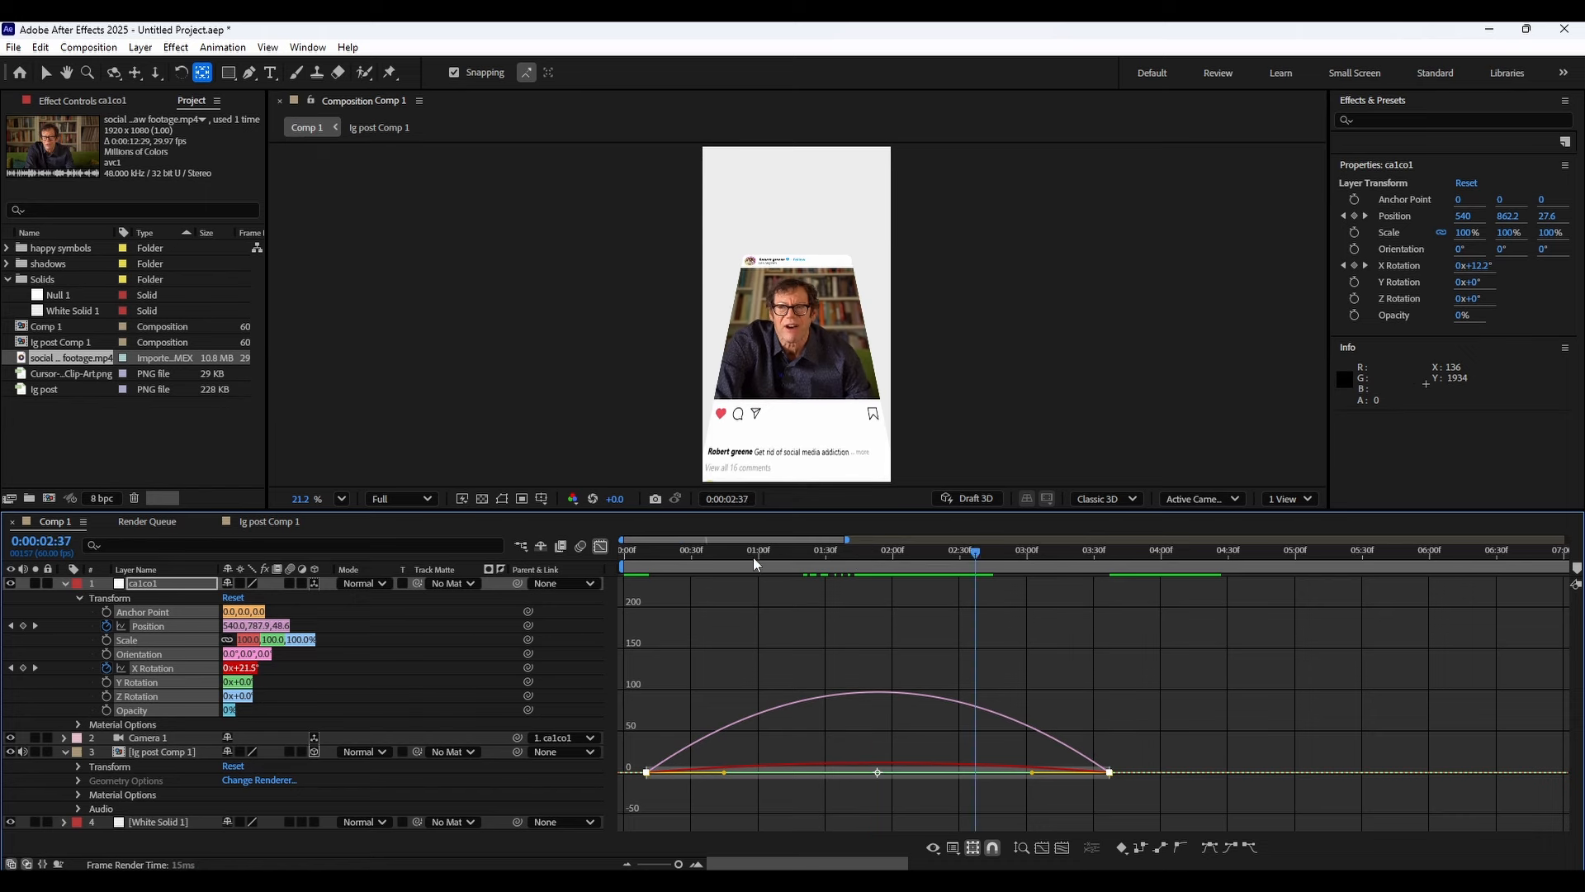
pyautogui.click(753, 556)
pyautogui.press('space')
pyautogui.press('space')
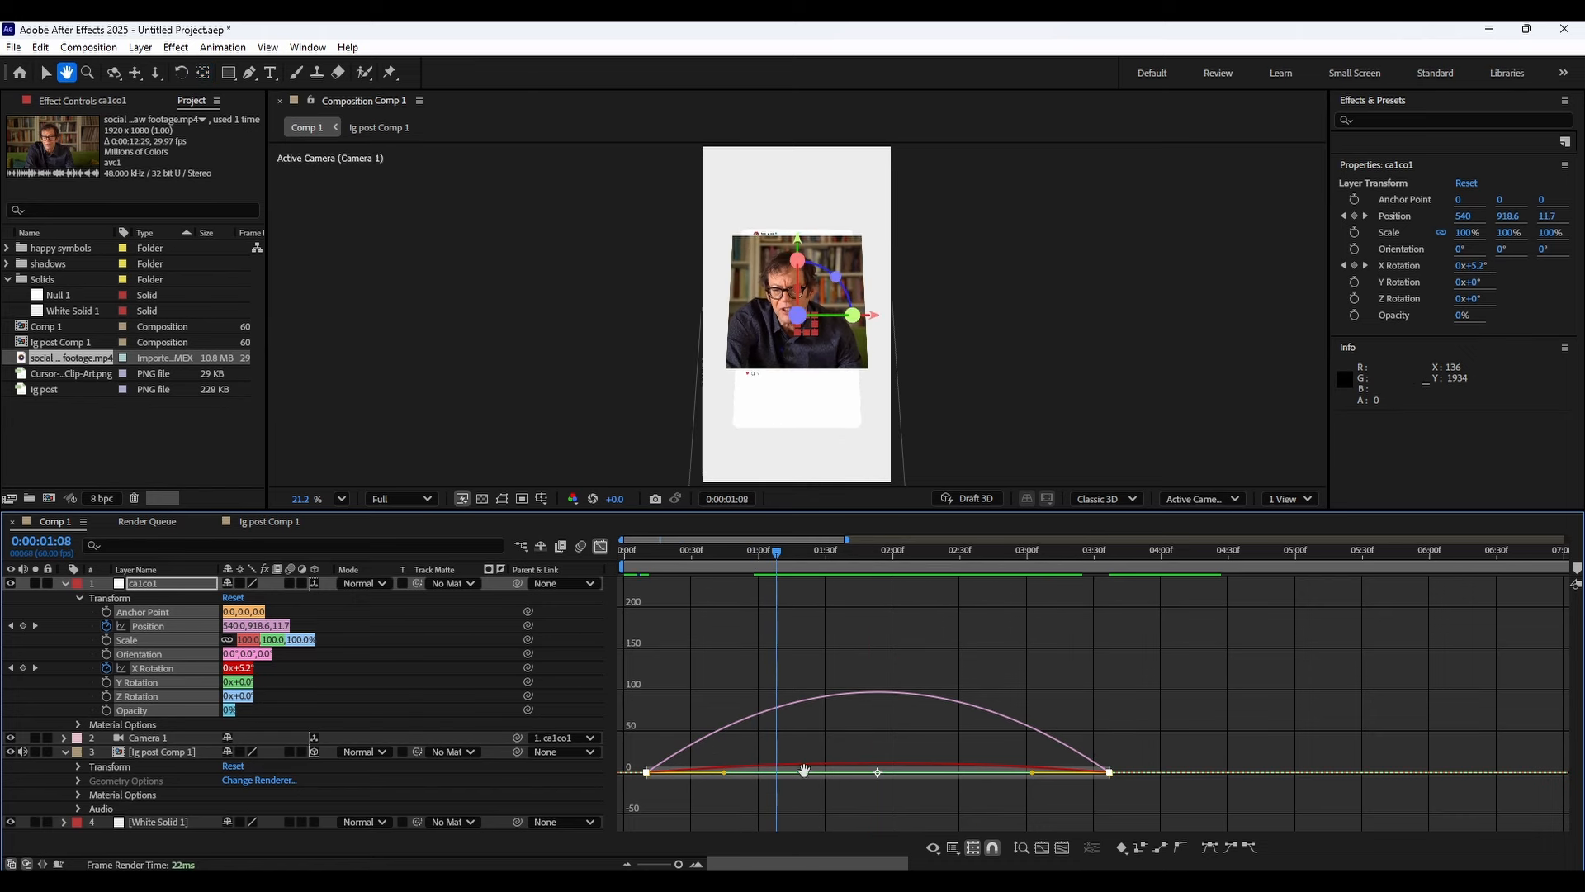
# Extend the end keyframes' speed influence handle toward the start in the Graph Editor and preview the move.
pyautogui.moveTo(1033, 772); pyautogui.dragTo(759, 773)
pyautogui.click(653, 557)
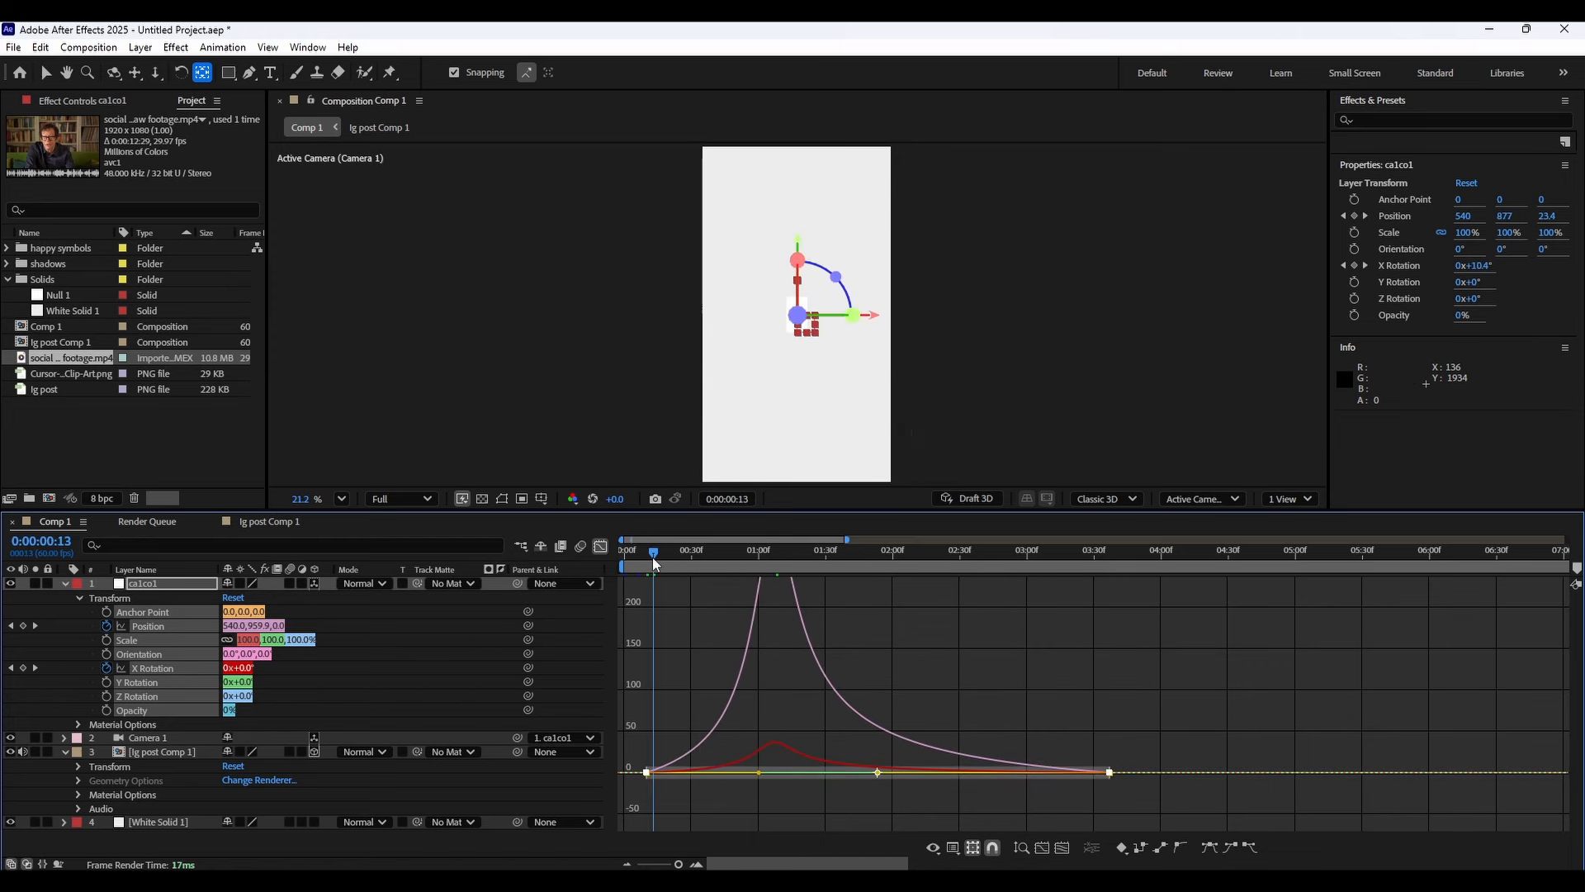
pyautogui.press('space')
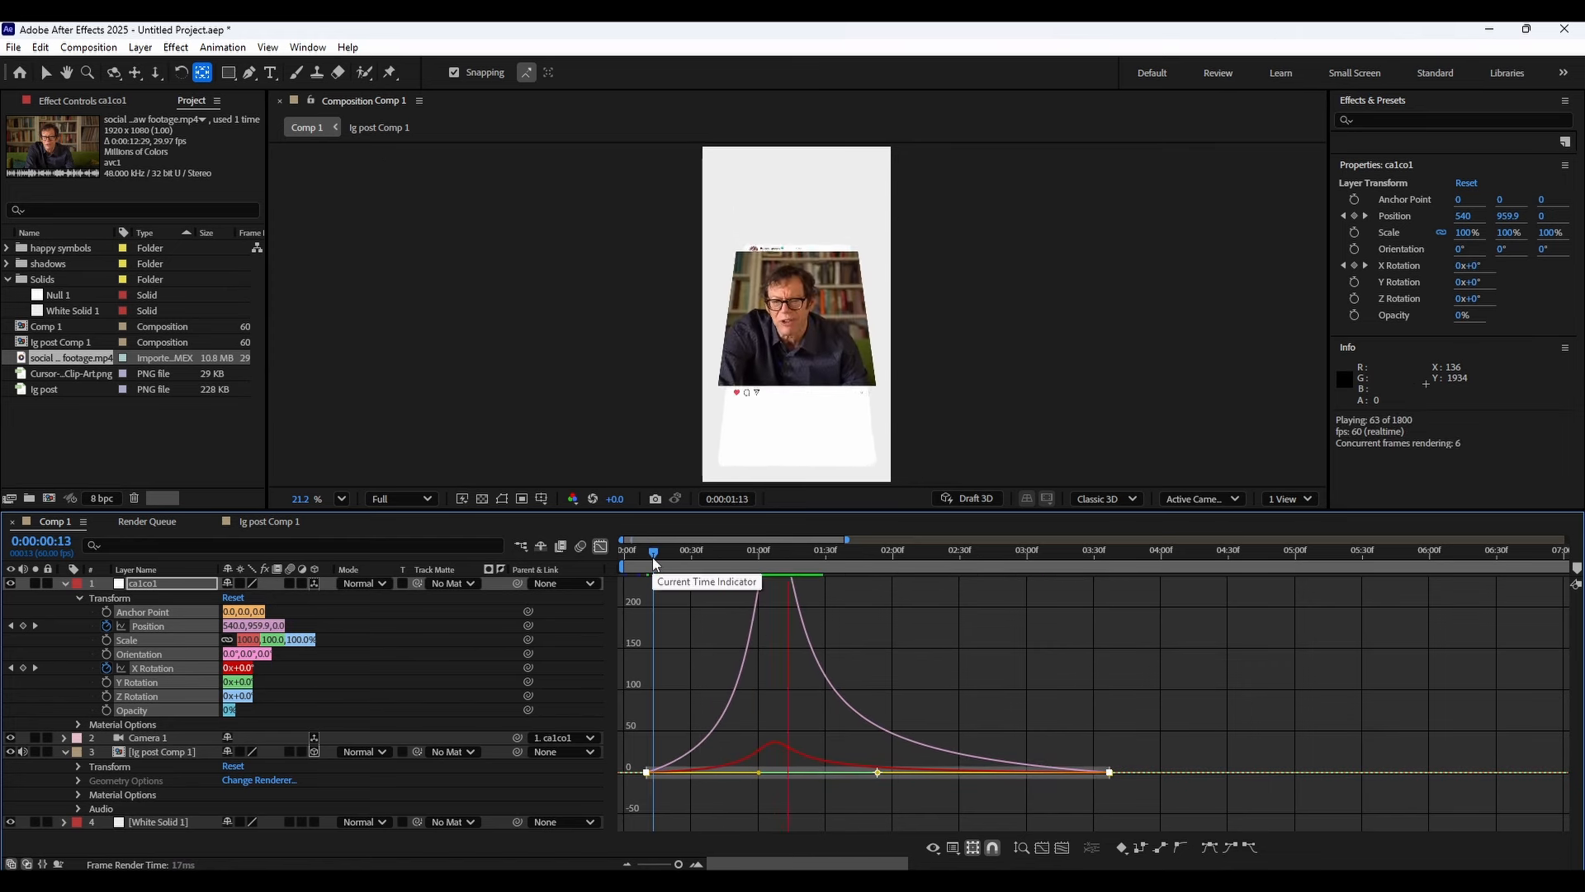
pyautogui.press('space')
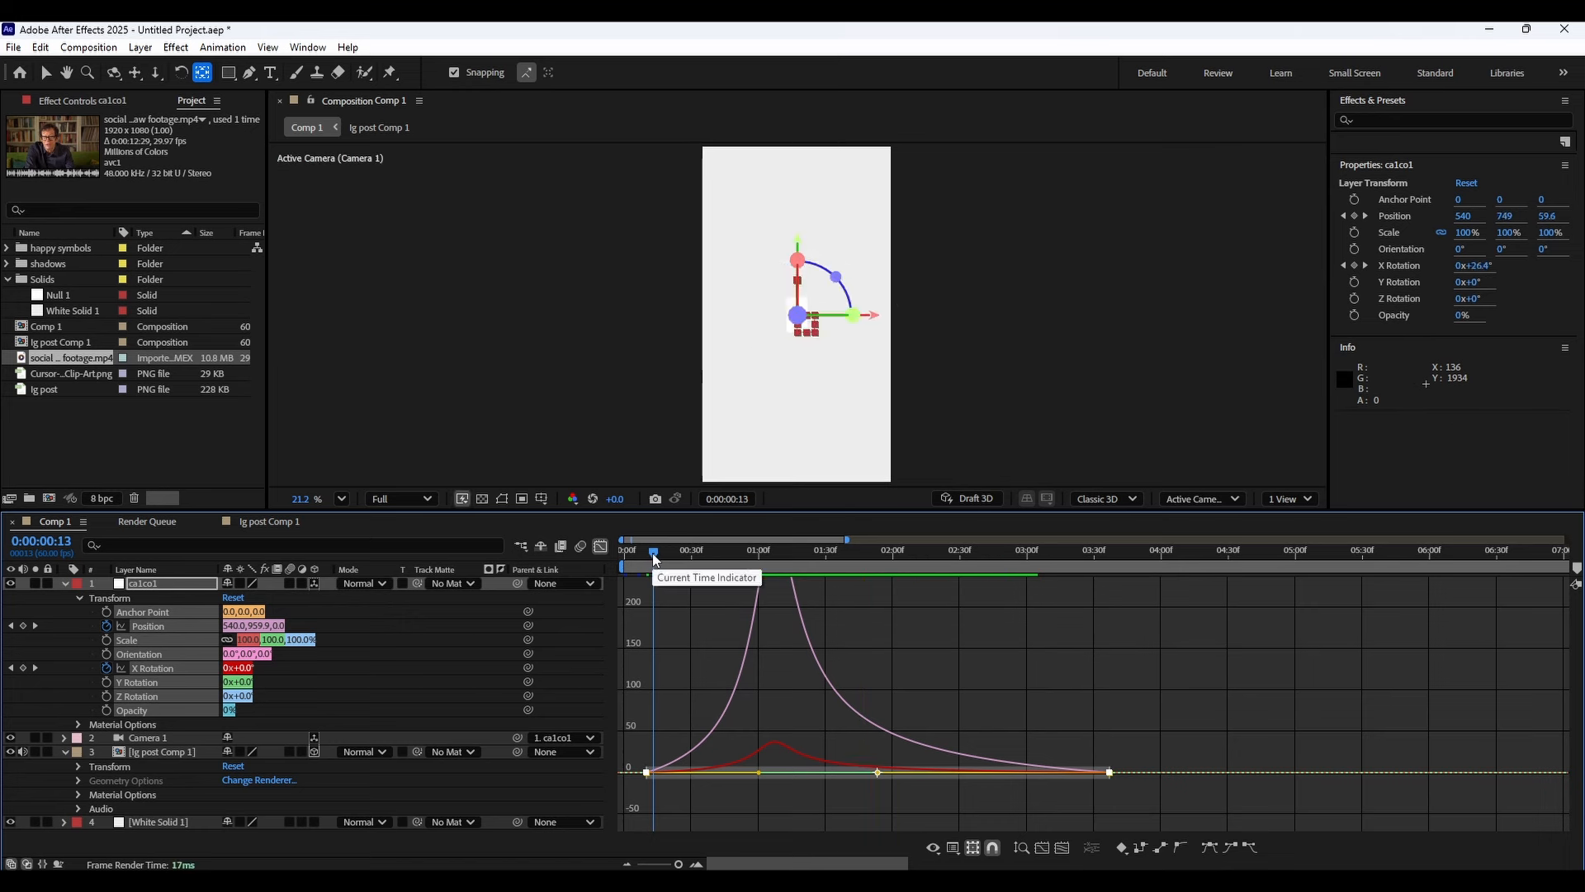
pyautogui.press('space')
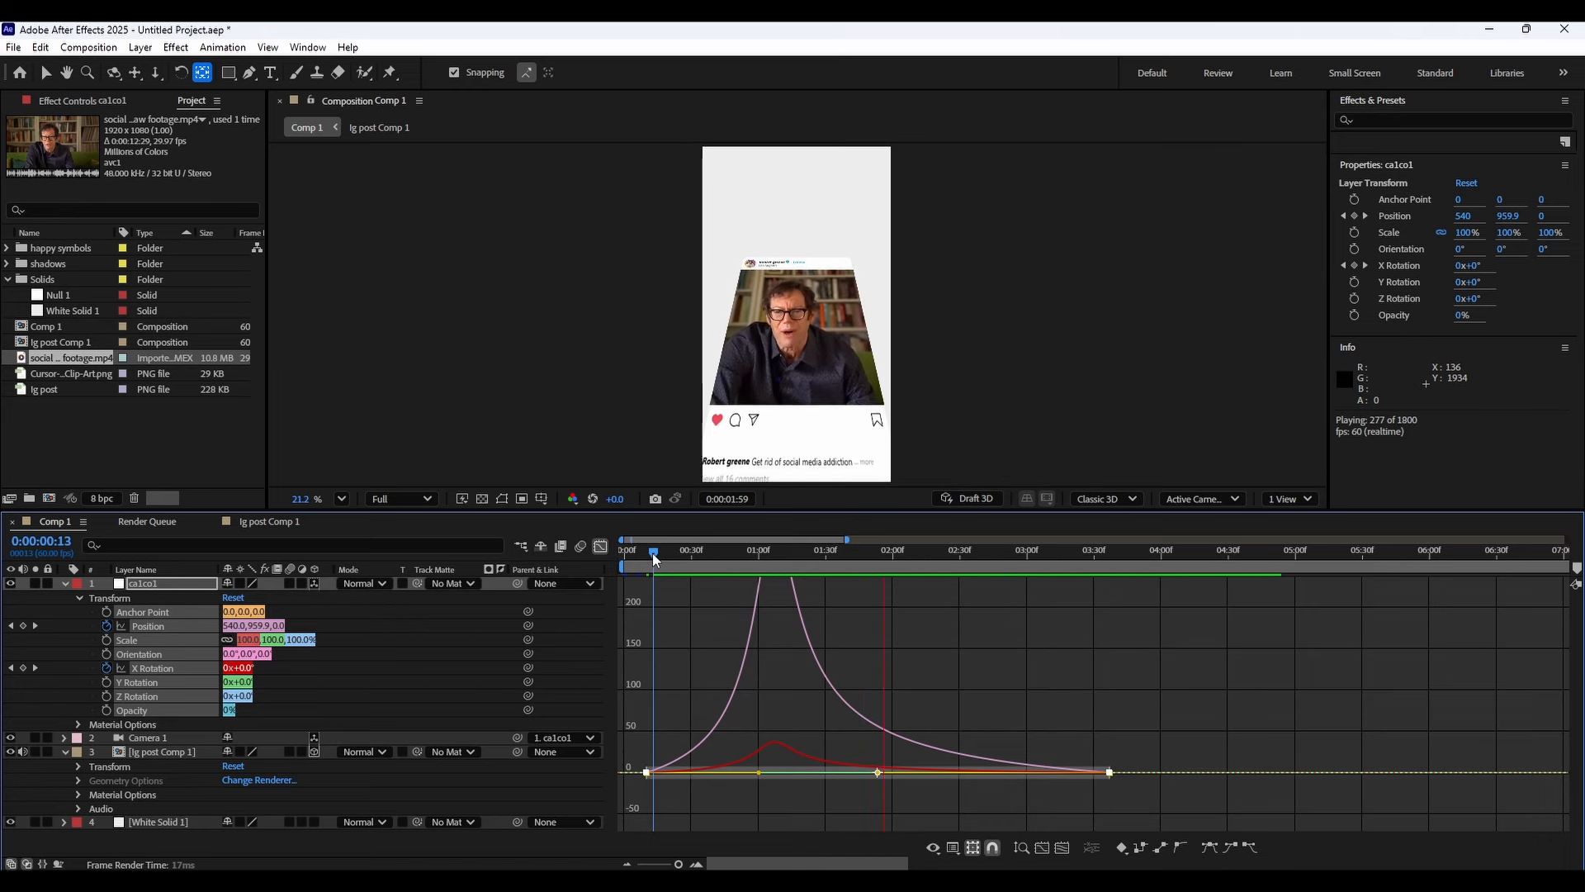
pyautogui.press('space')
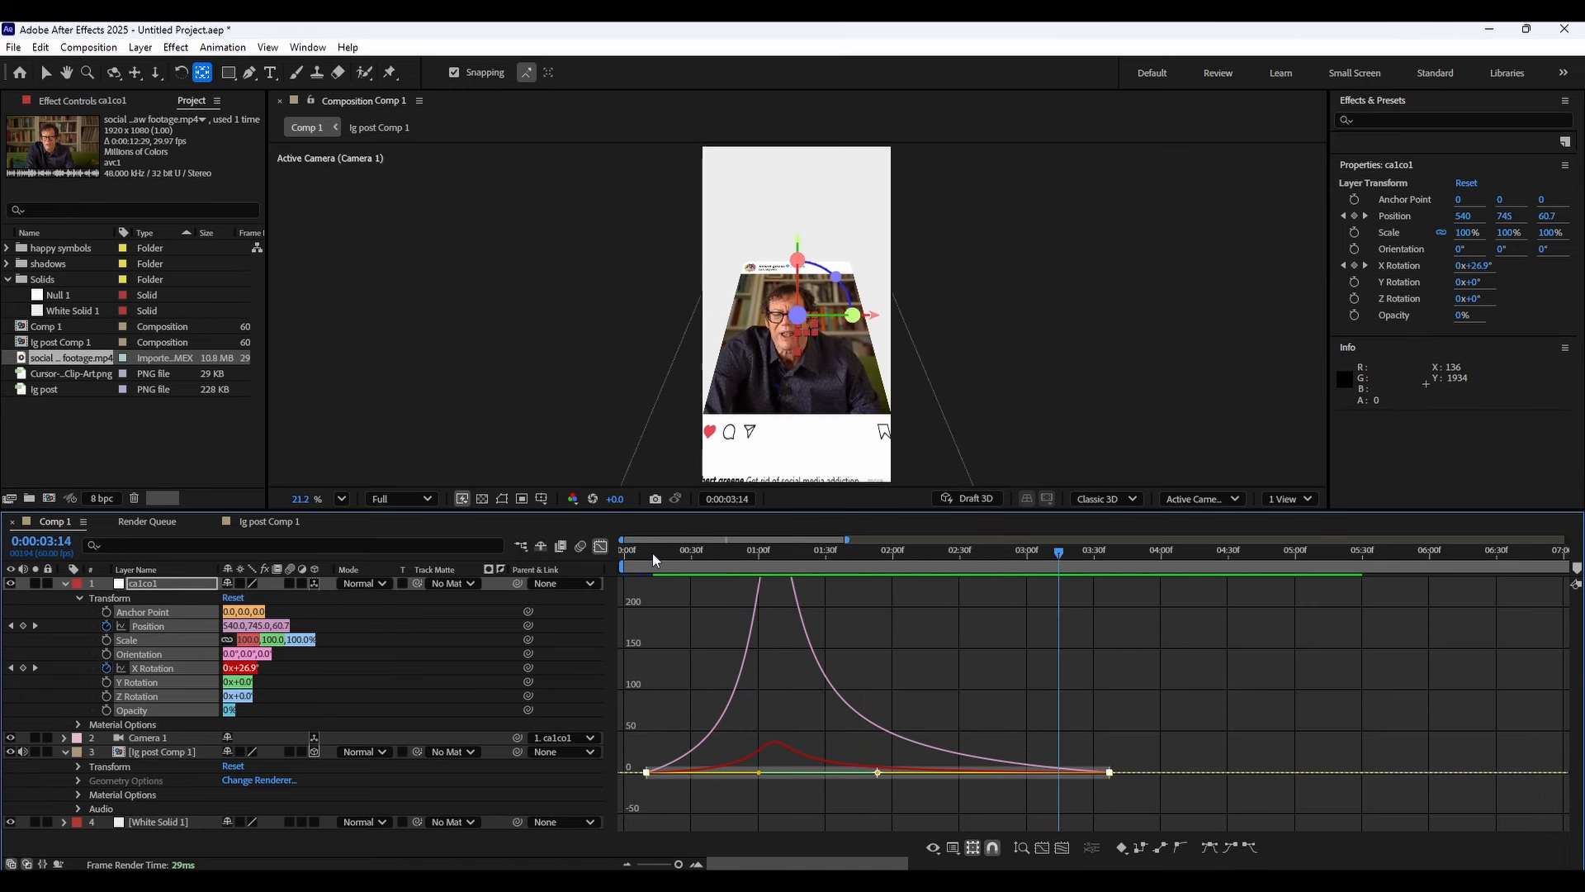
# Collapse the layers in Comp 1, open the lg post Comp 1 precomp and select the content shape layer.
pyautogui.click(67, 583)
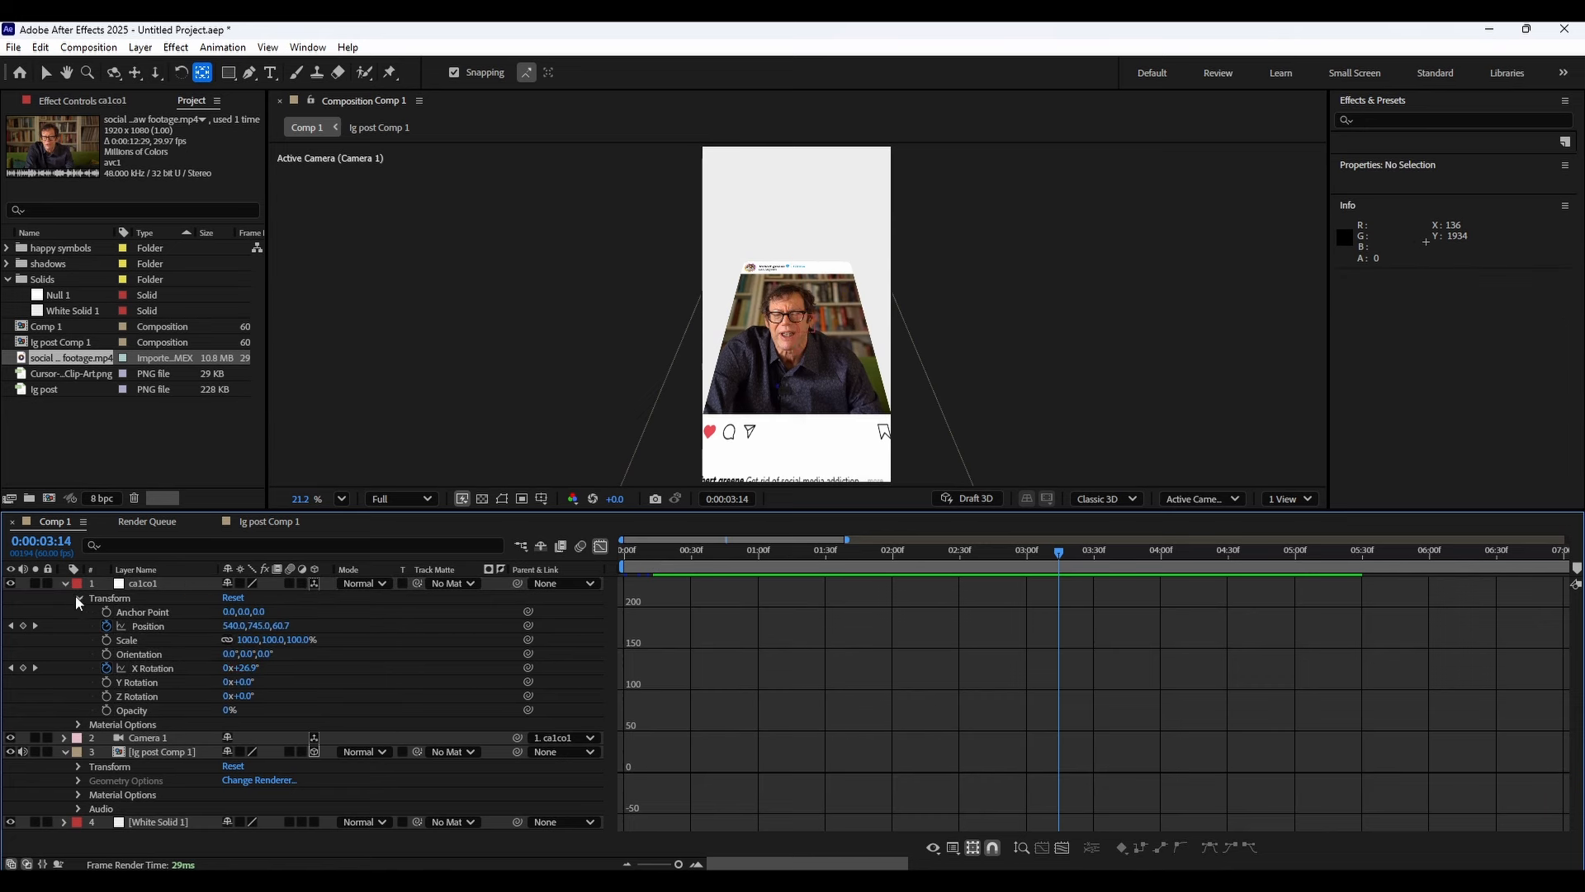
pyautogui.click(65, 611)
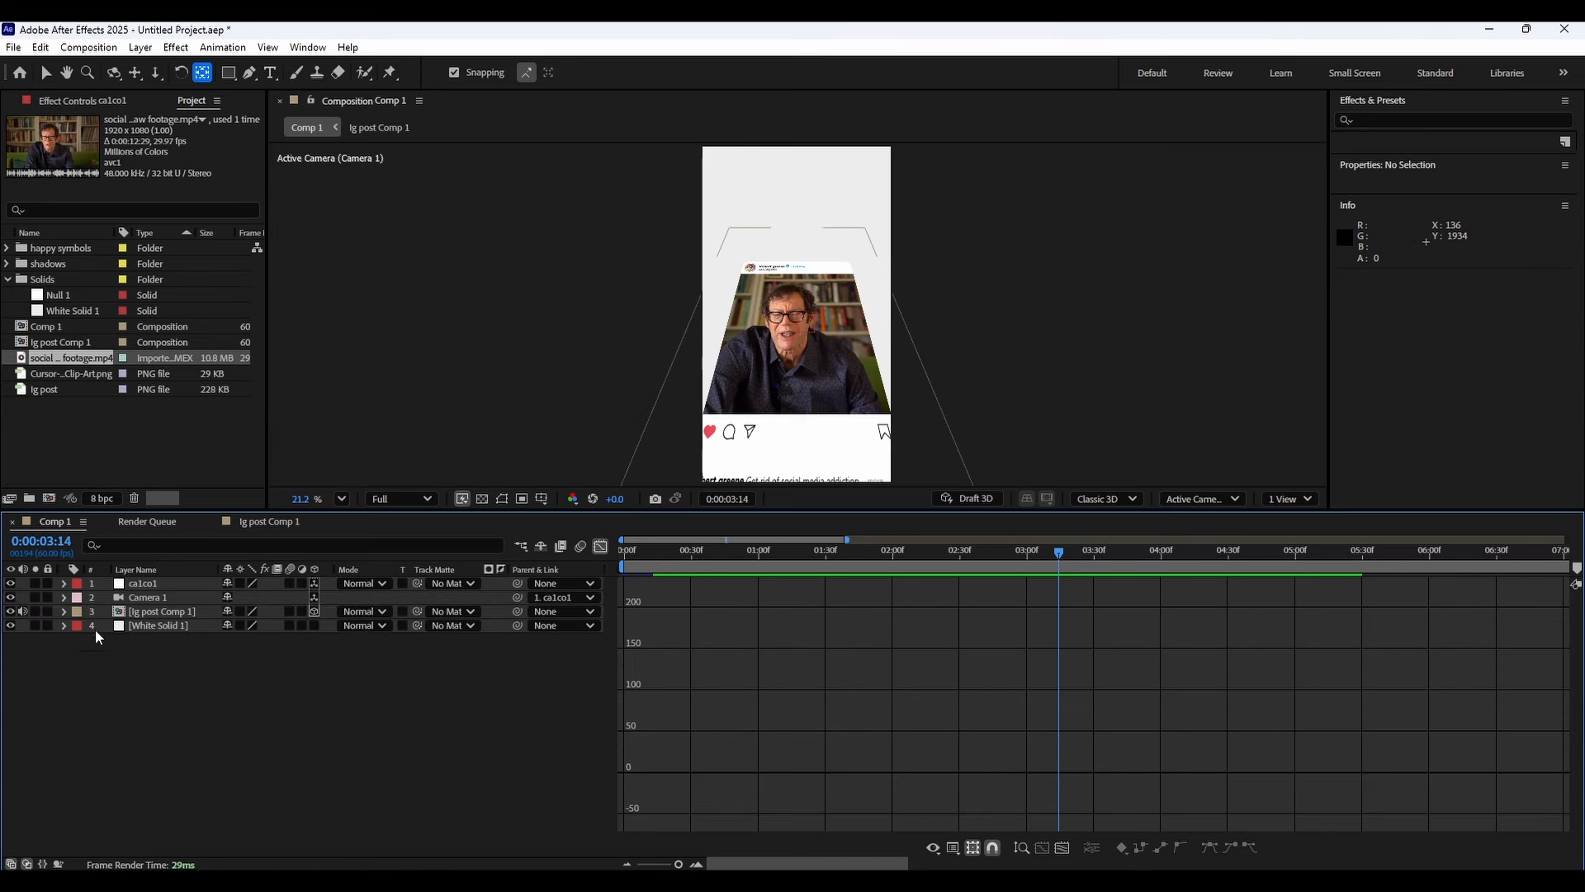
pyautogui.click(165, 611)
pyautogui.click(65, 612)
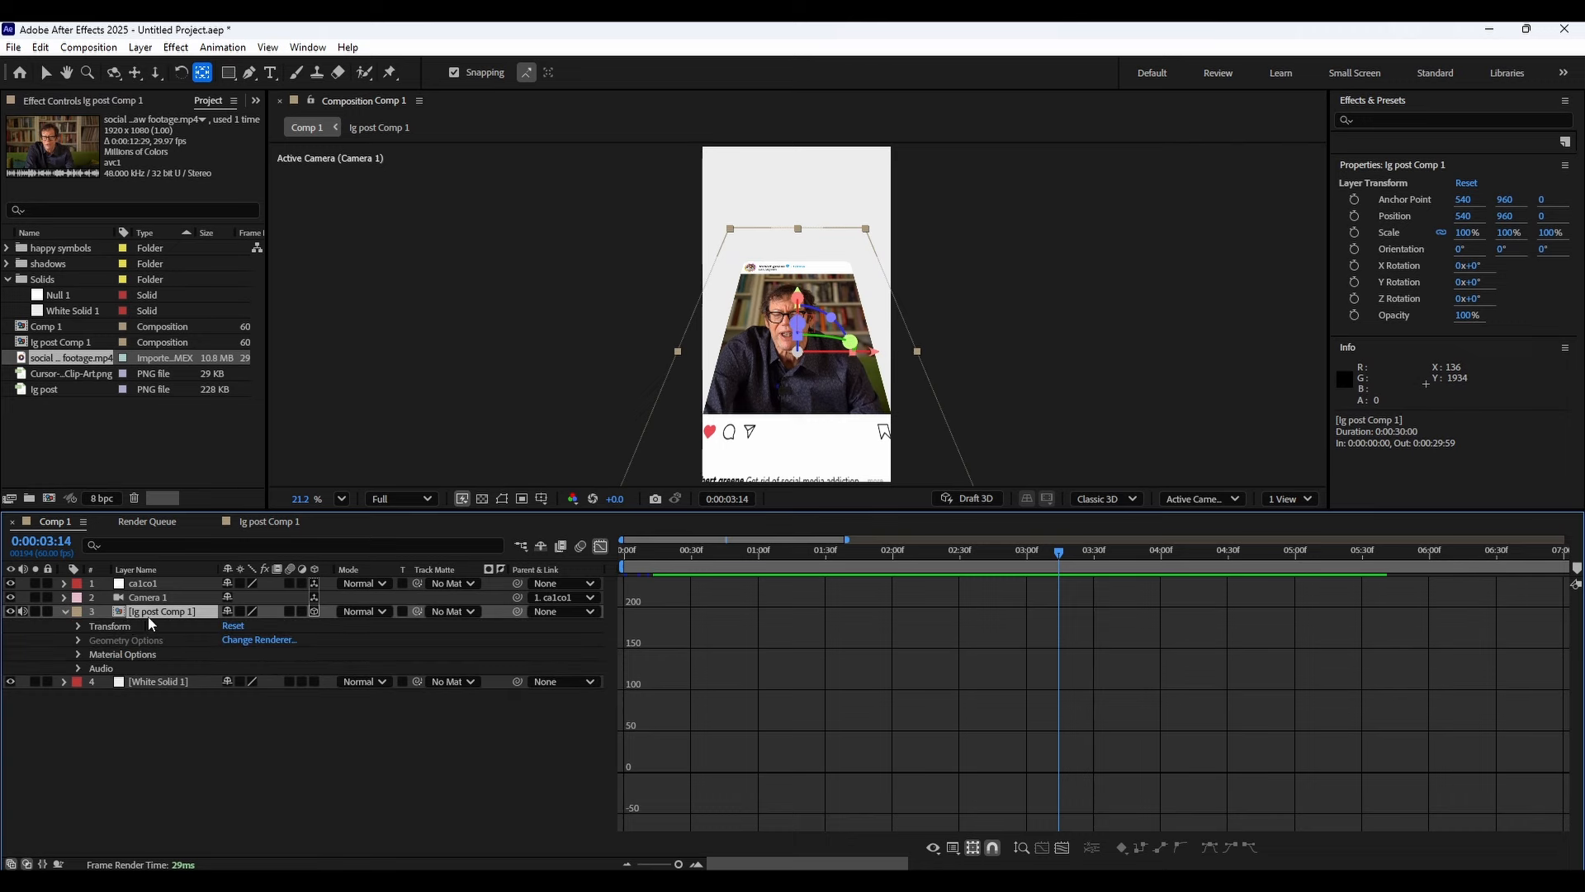
pyautogui.doubleClick(149, 611)
pyautogui.click(175, 598)
pyautogui.click(174, 695)
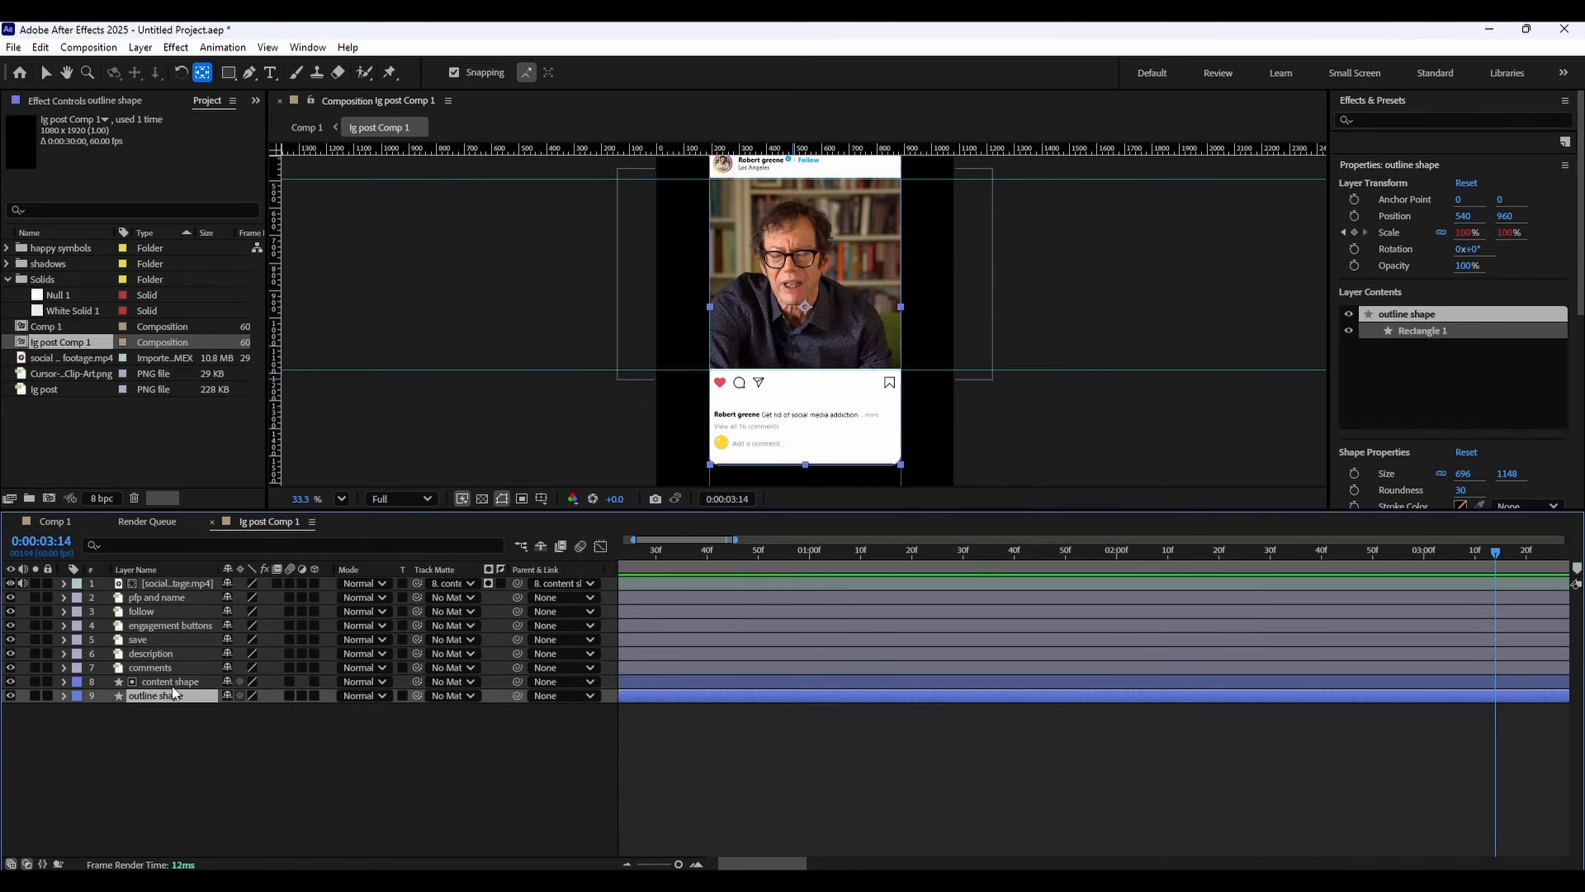
pyautogui.click(169, 681)
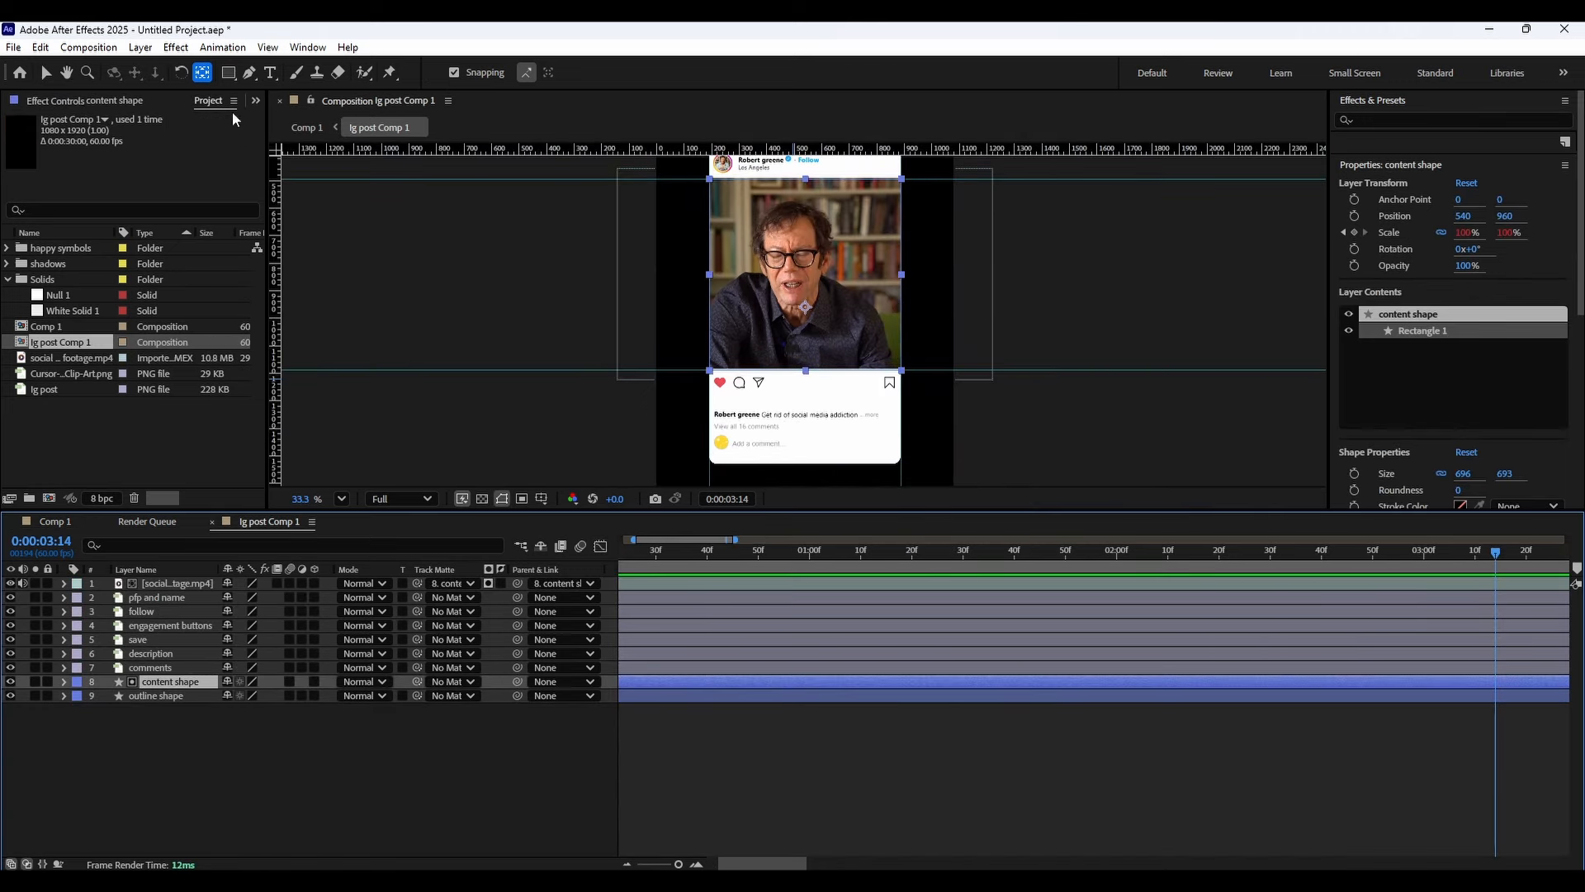
# Create a text layer next to the comment icon and enter the number 1.
pyautogui.hotkey('ctrl', 't')
pyautogui.click(785, 423)
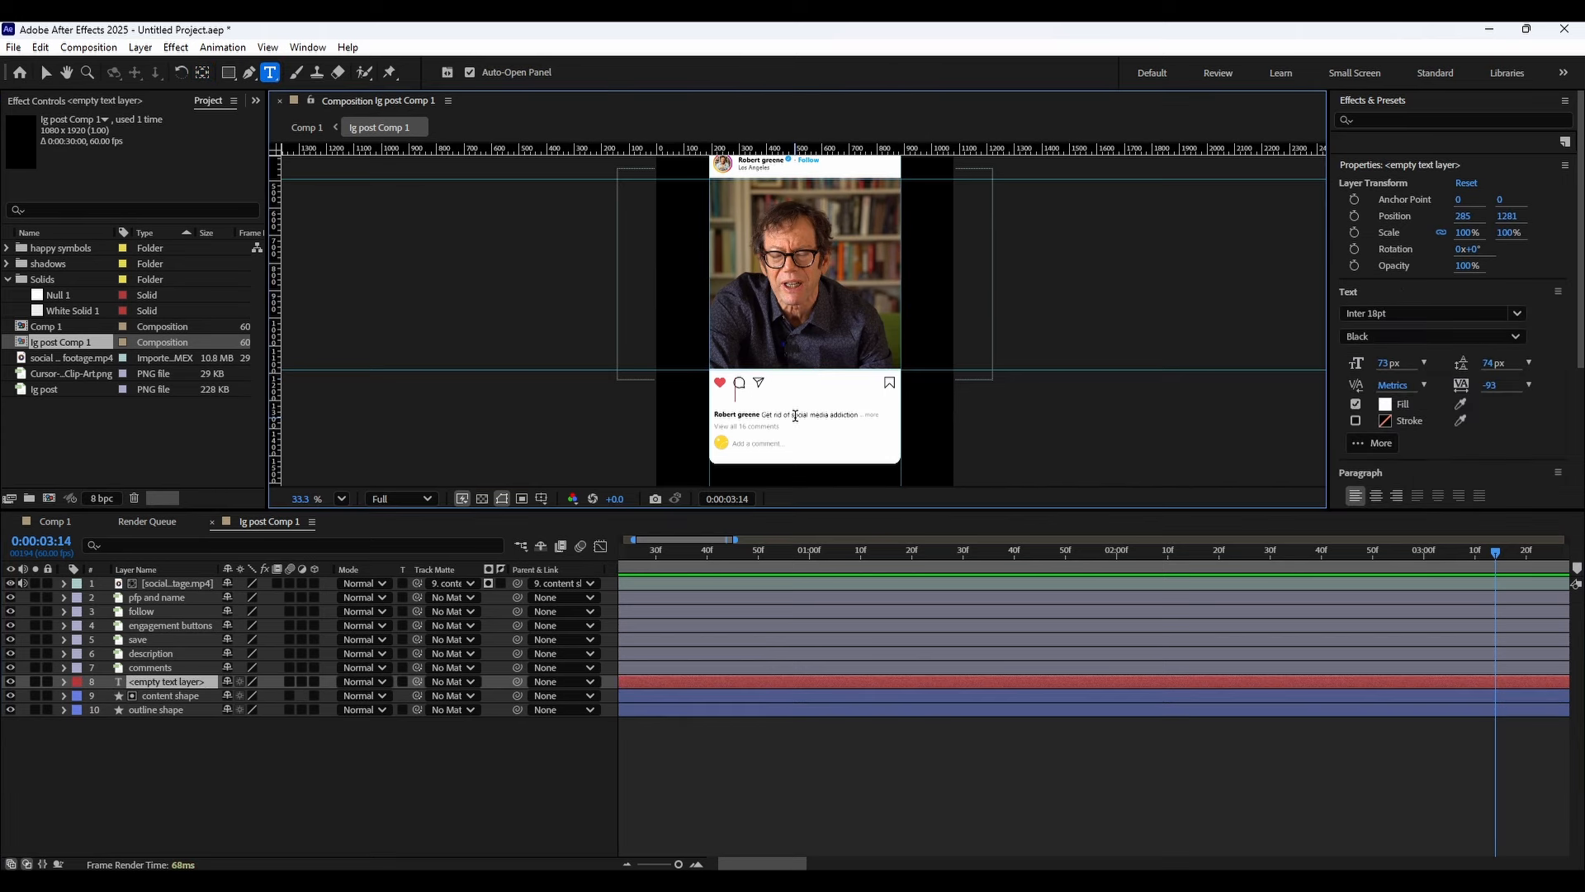
pyautogui.write('6')
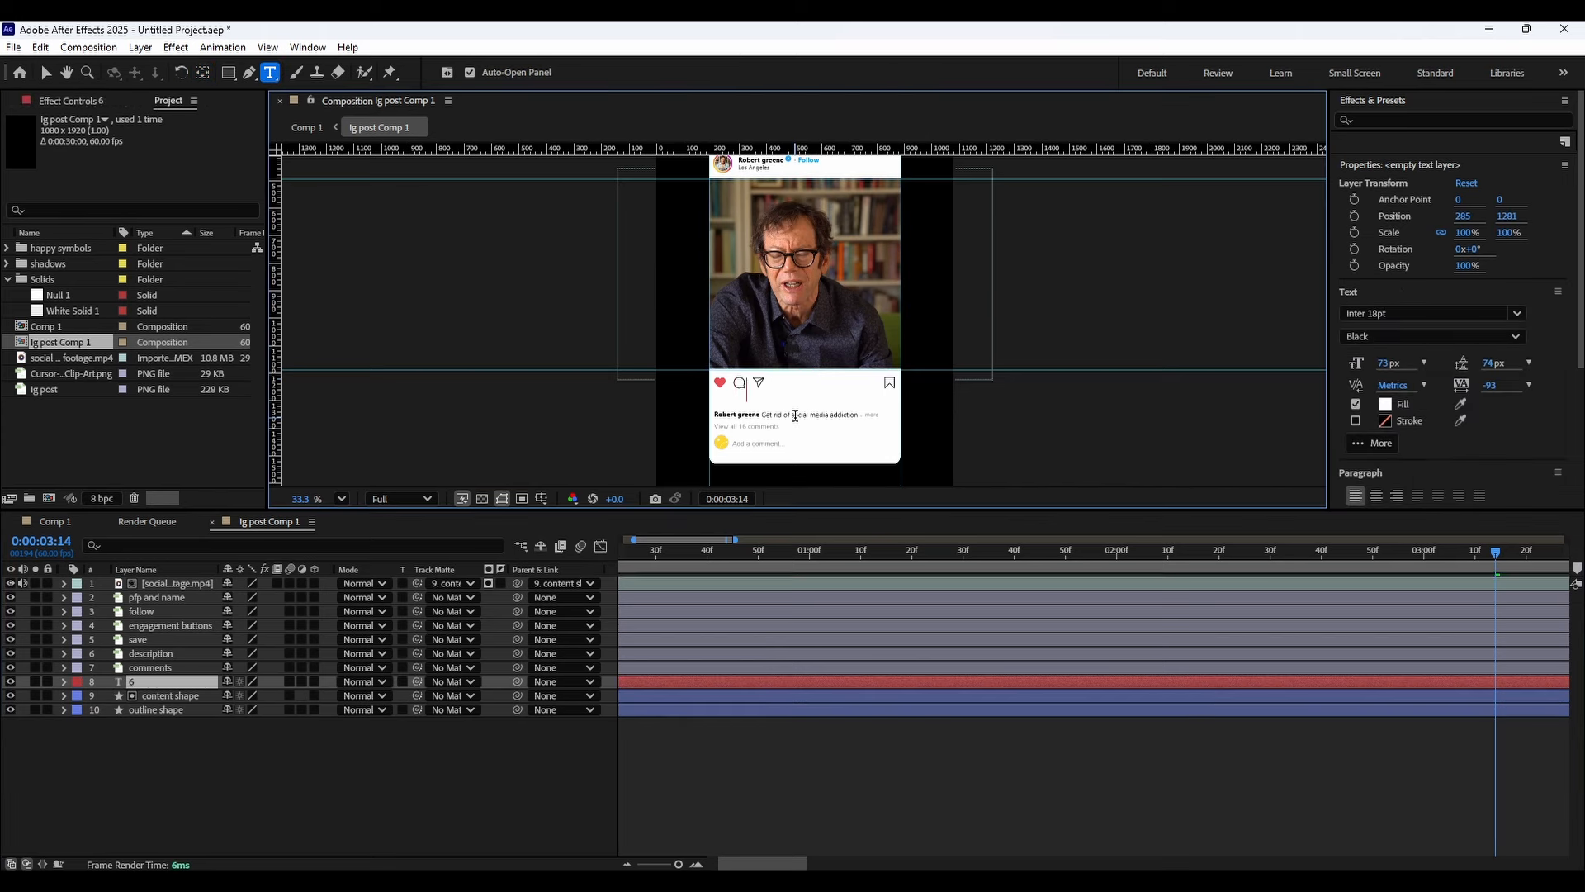
pyautogui.press('BackSpace')
pyautogui.write('1')
# Set the text's fill colour to black (000000).
pyautogui.click(1387, 404)
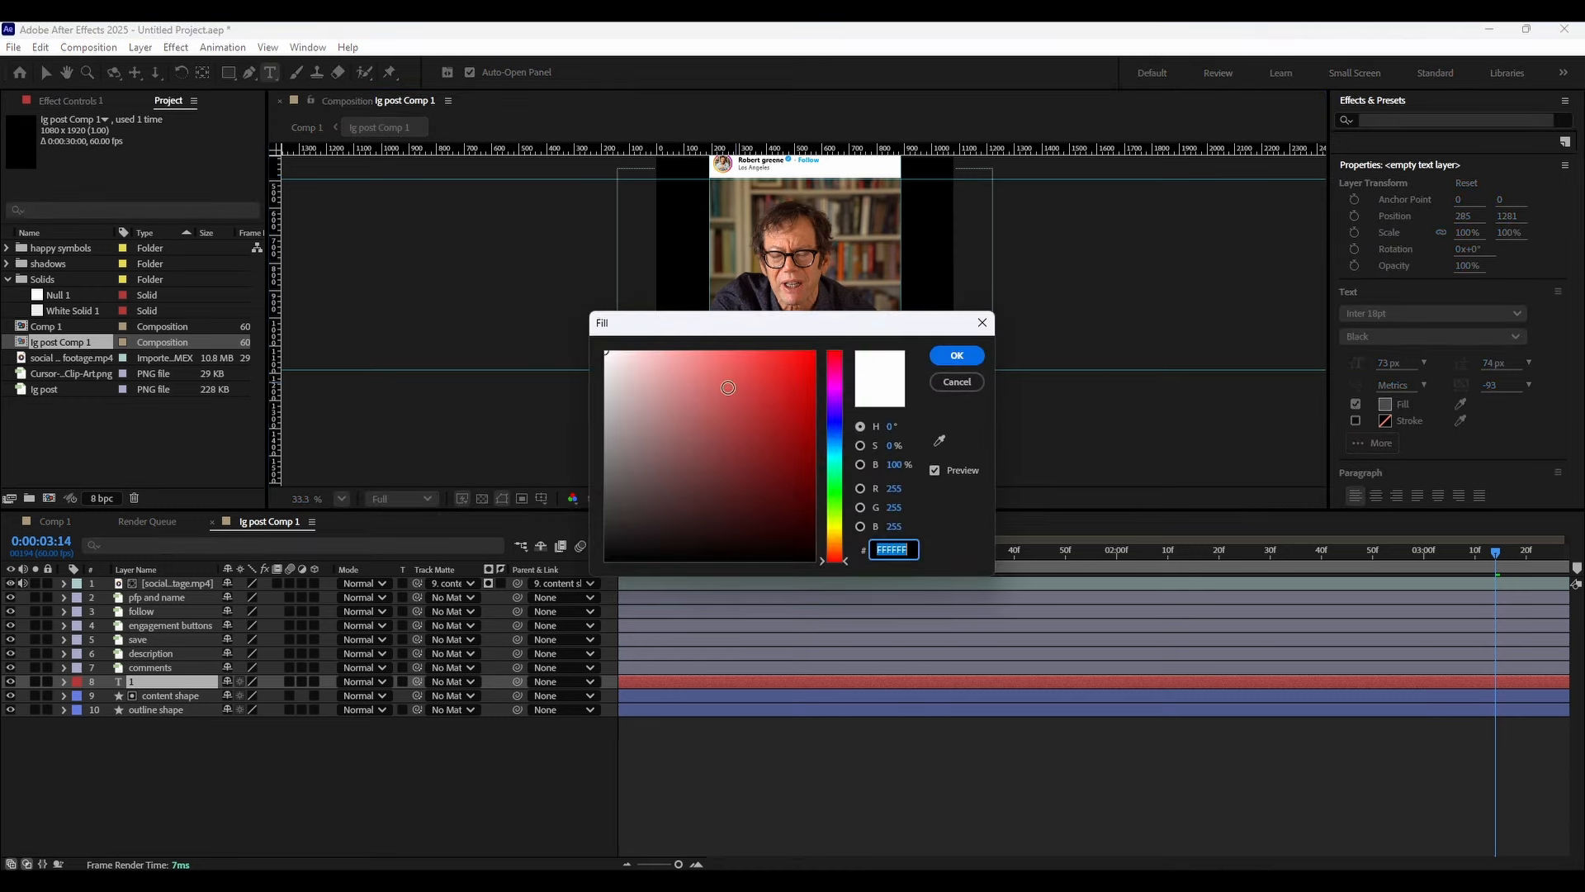
pyautogui.moveTo(727, 387); pyautogui.dragTo(476, 647)
pyautogui.moveTo(917, 322); pyautogui.dragTo(1115, 419)
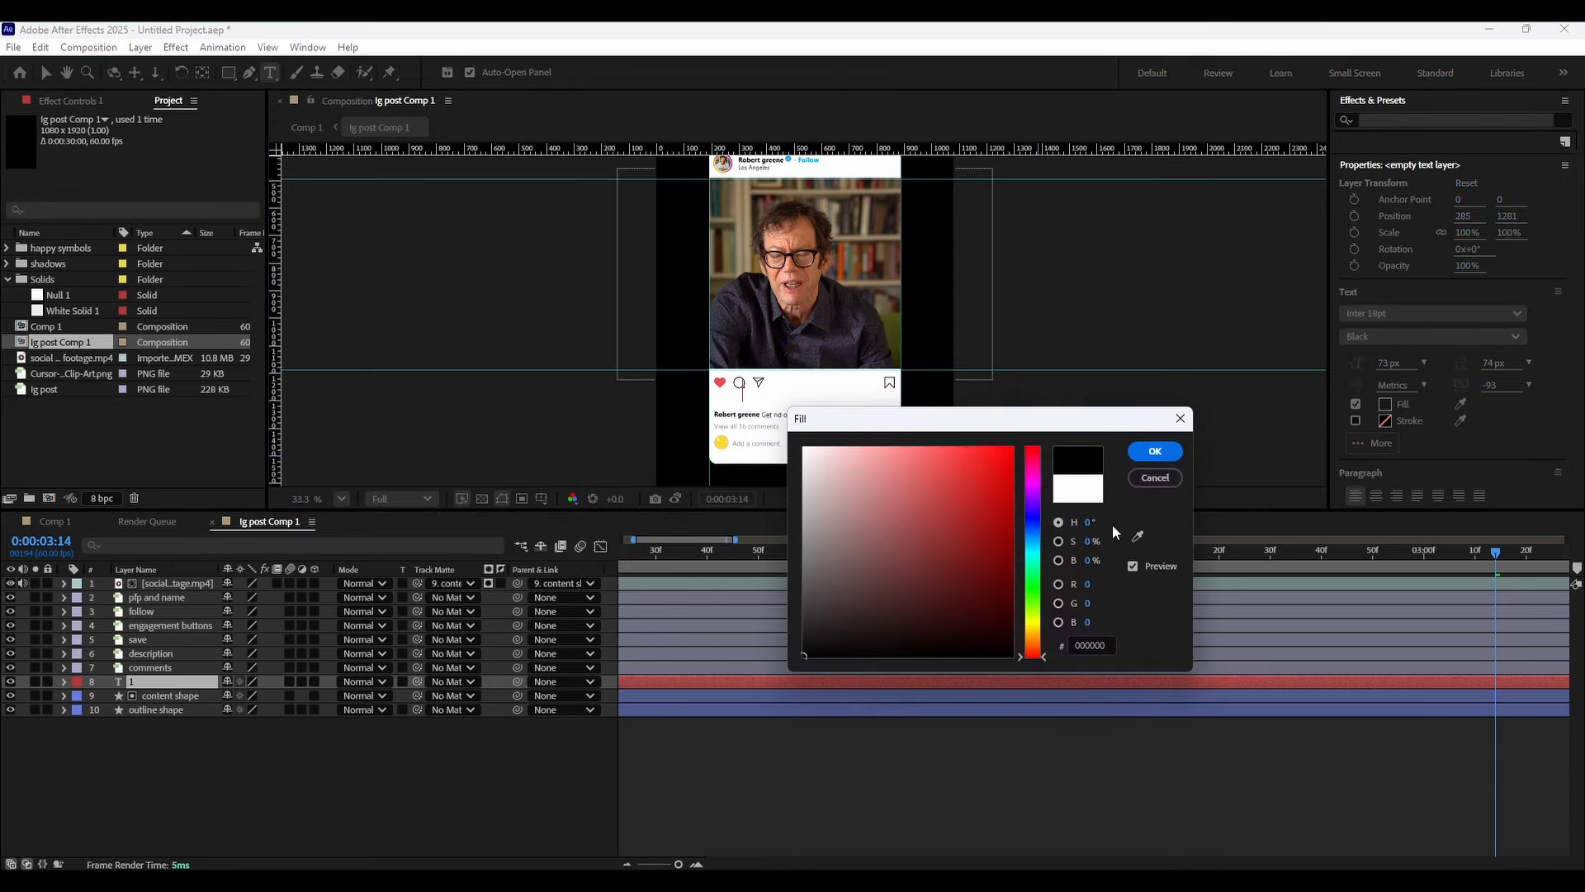
pyautogui.click(1155, 454)
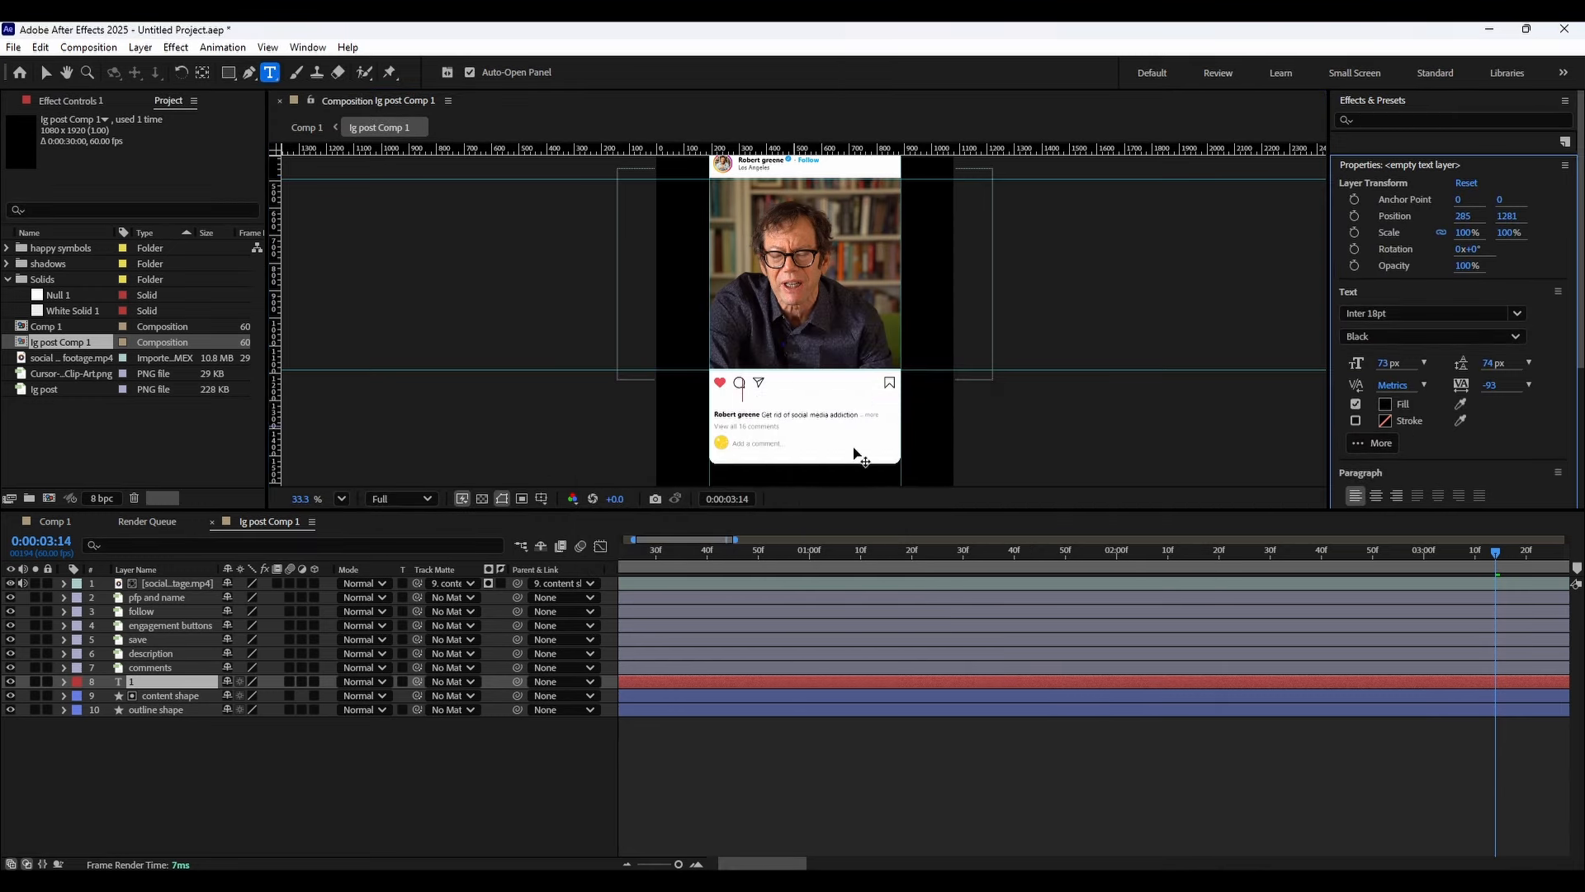
# Edit the comment count text to read 11.
pyautogui.write('1')
pyautogui.press('BackSpace')
pyautogui.press('BackSpace')
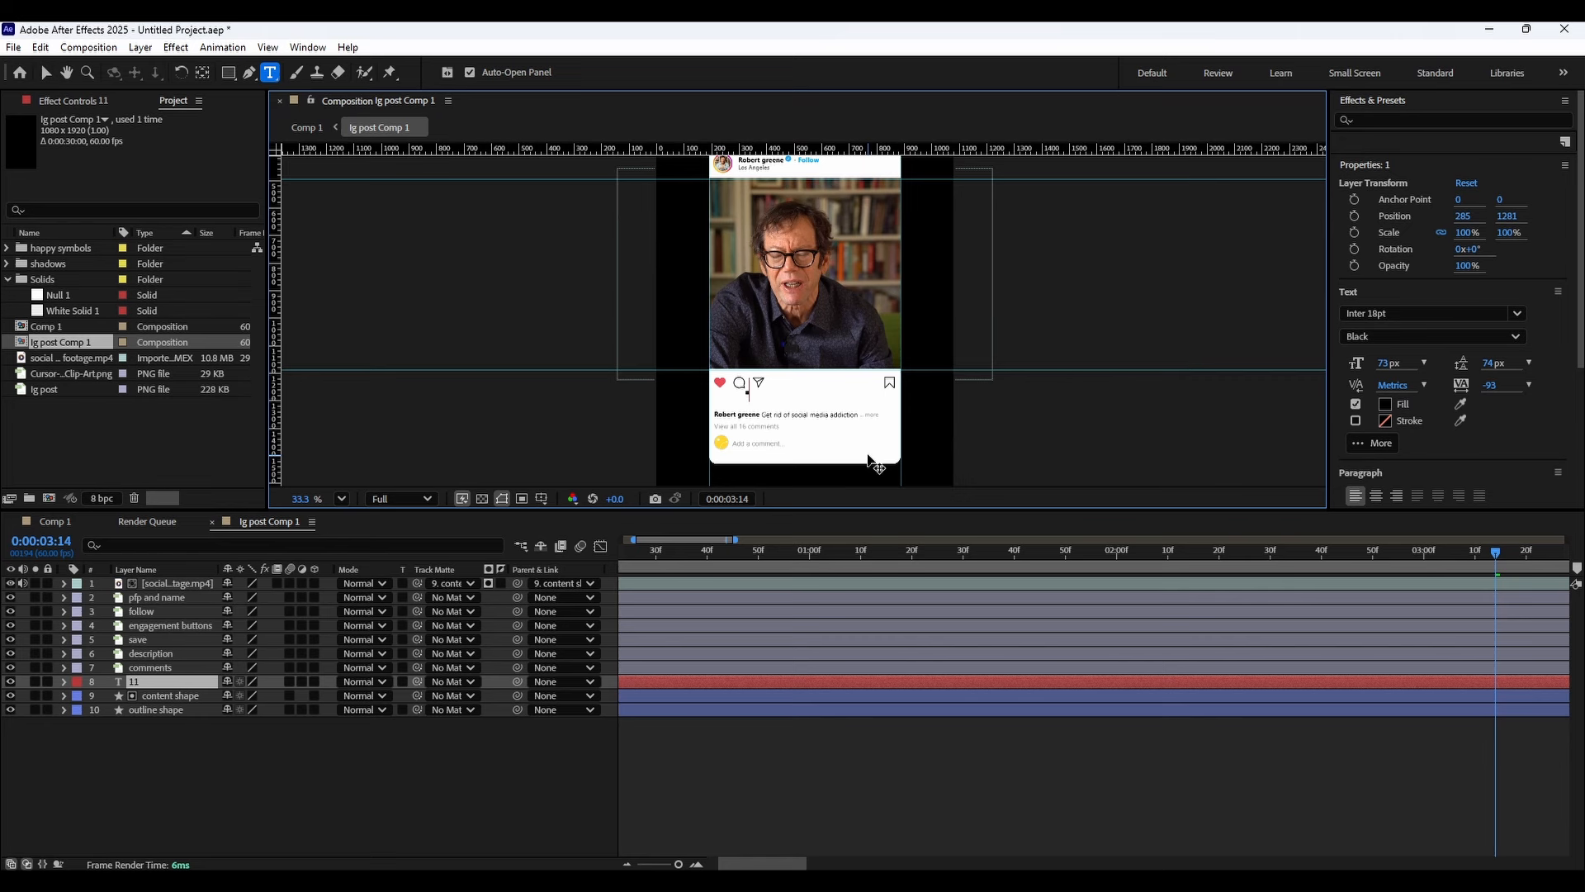
# Zoom in on the post's icons, select the count text and set its font to Inter Regular.
pyautogui.scroll(4, 743, 368)
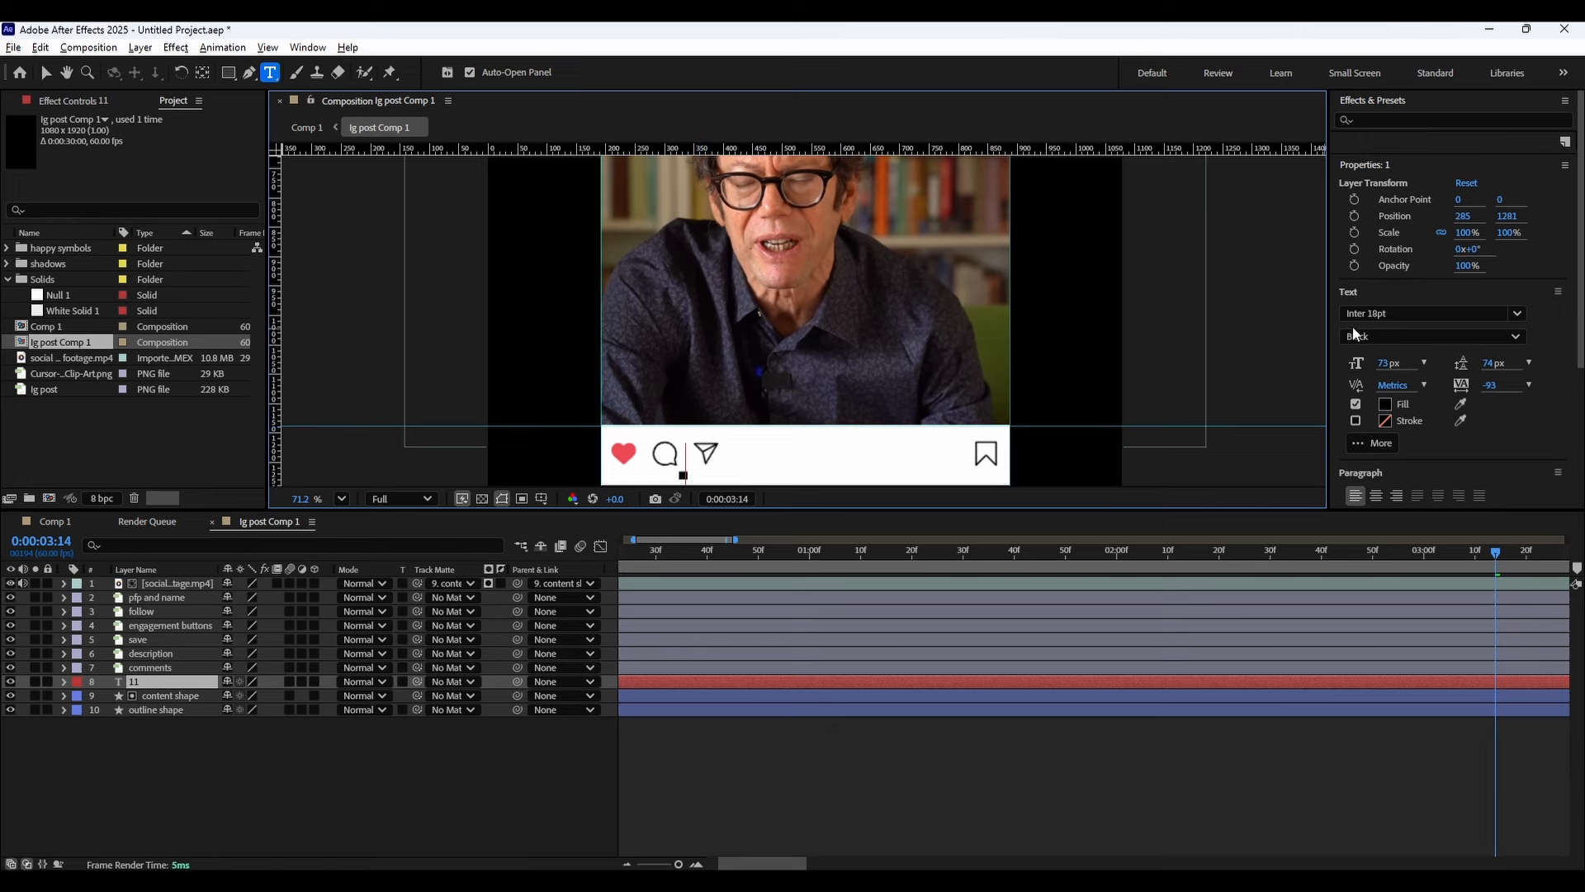
pyautogui.doubleClick(687, 474)
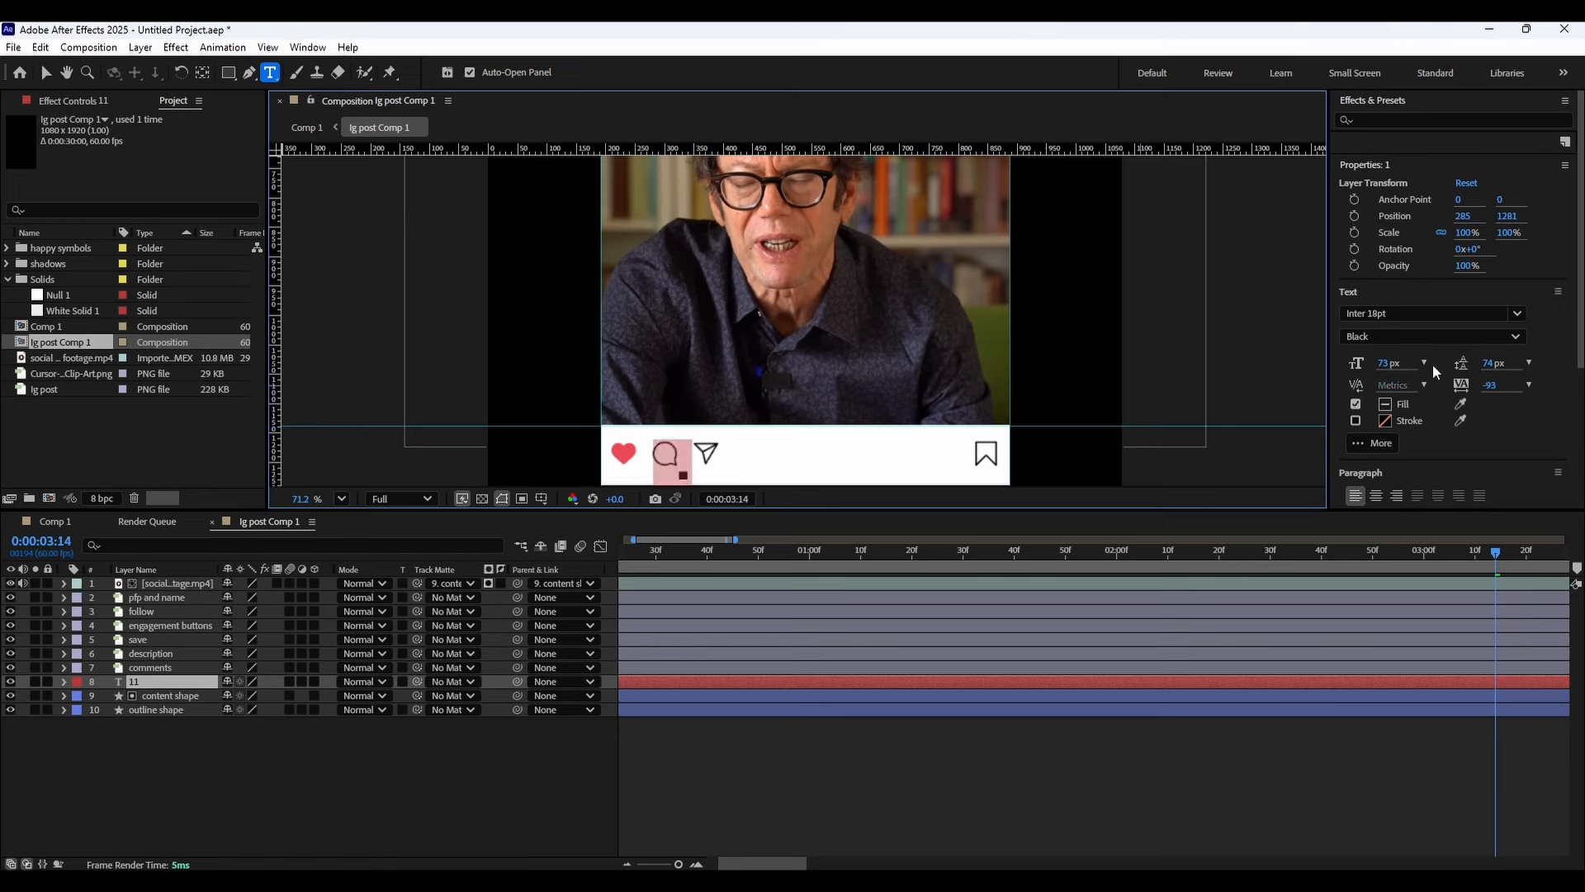
pyautogui.click(1385, 313)
pyautogui.write('Inter')
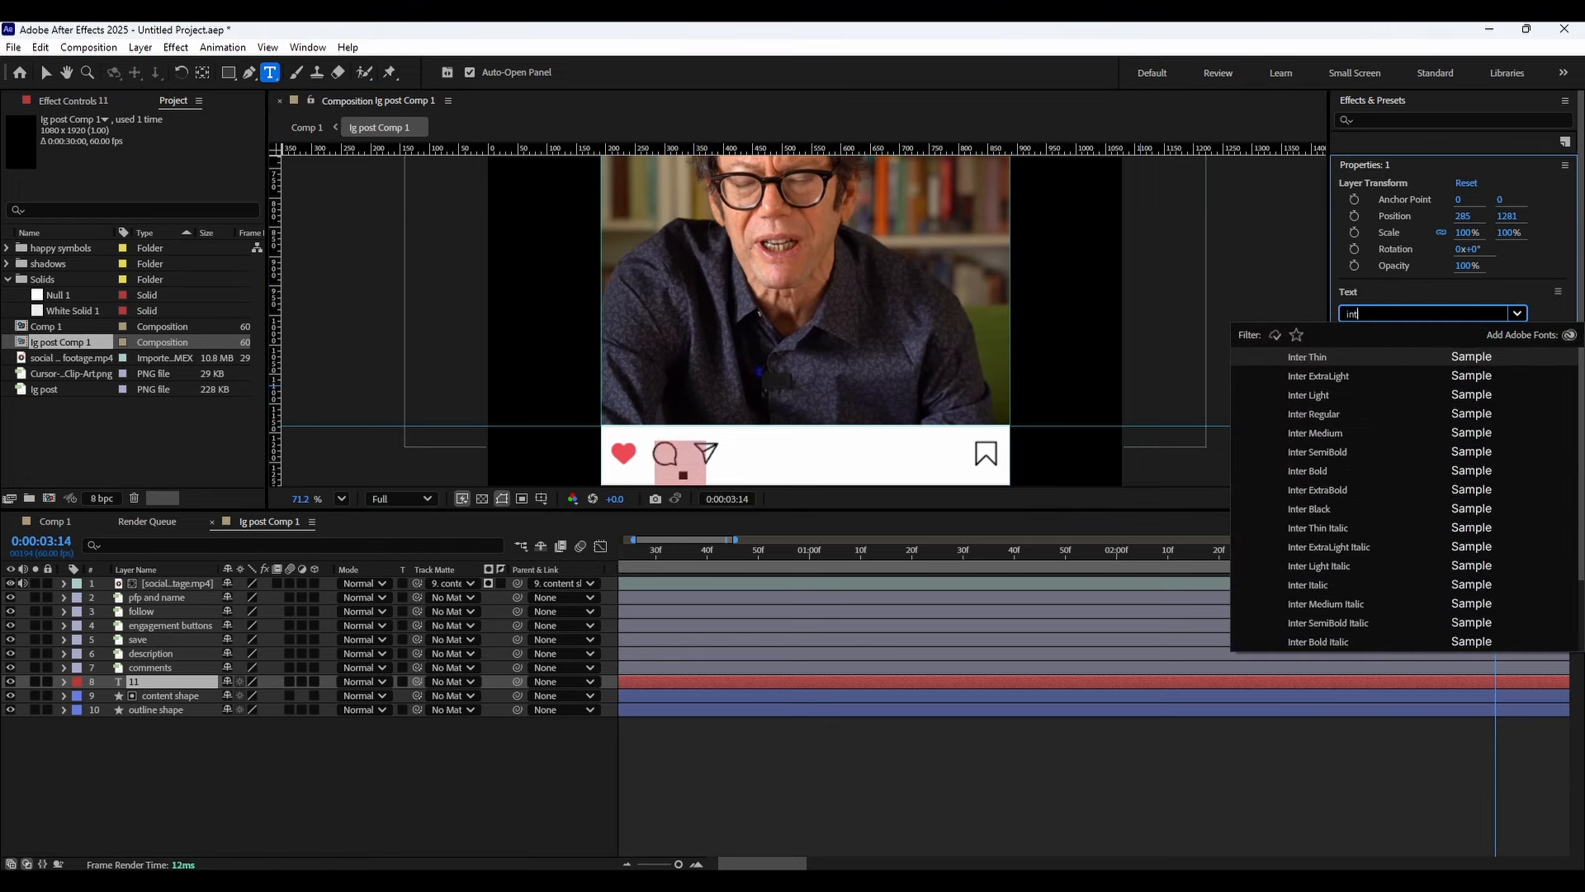
pyautogui.press('Return')
pyautogui.click(1387, 334)
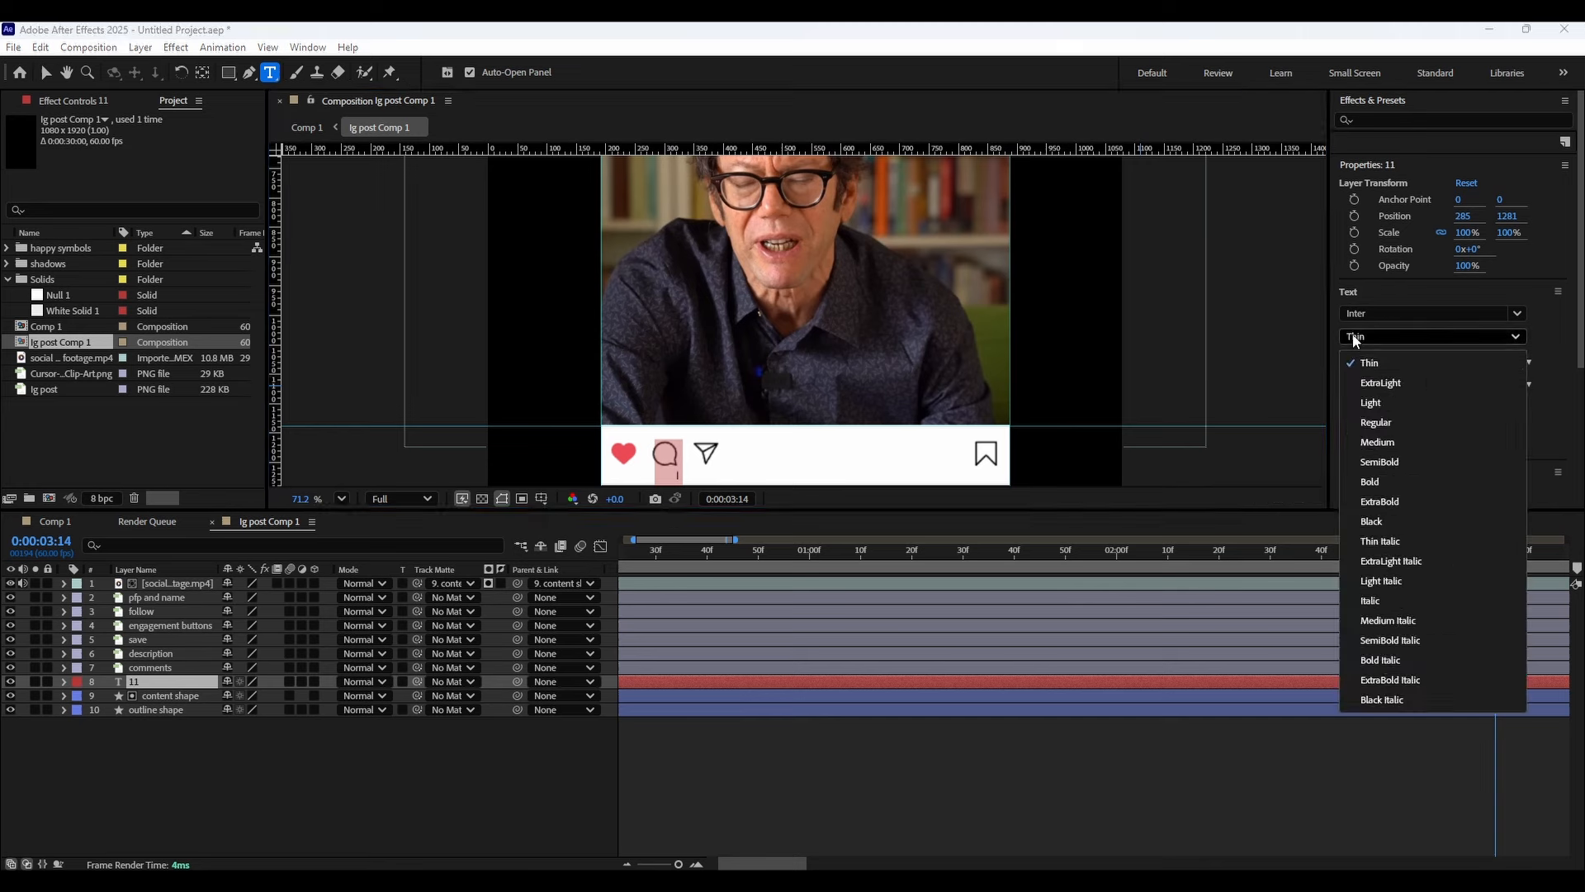
pyautogui.click(1394, 418)
pyautogui.press('Escape')
# Reposition the count text layer's anchor point with the Pan Behind tool, then switch back to the Selection tool.
pyautogui.moveTo(689, 469); pyautogui.dragTo(730, 358)
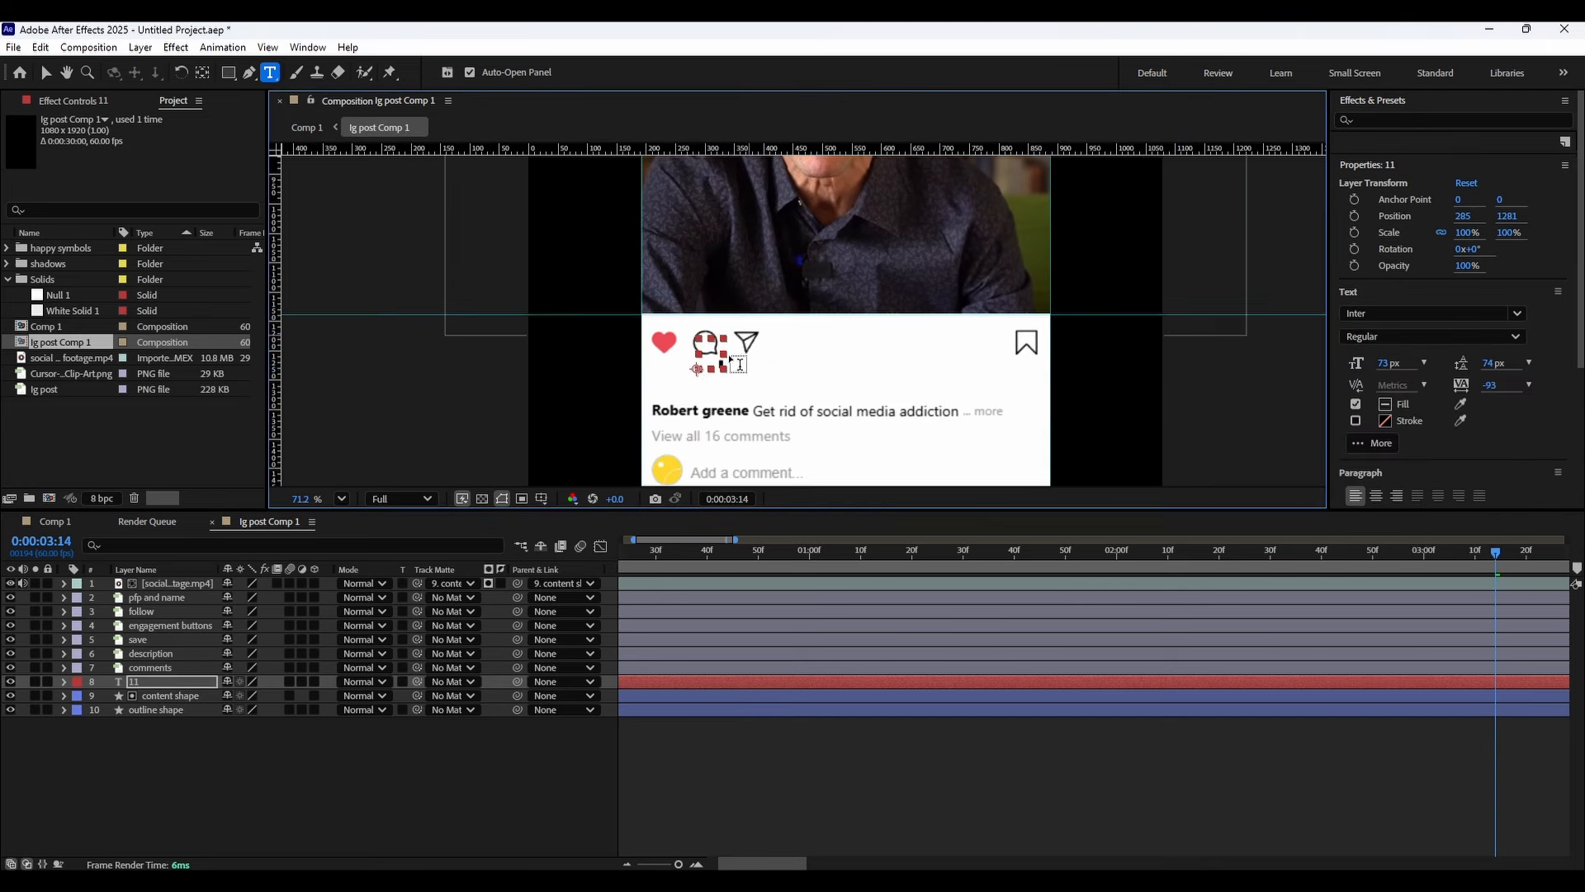
pyautogui.click(202, 73)
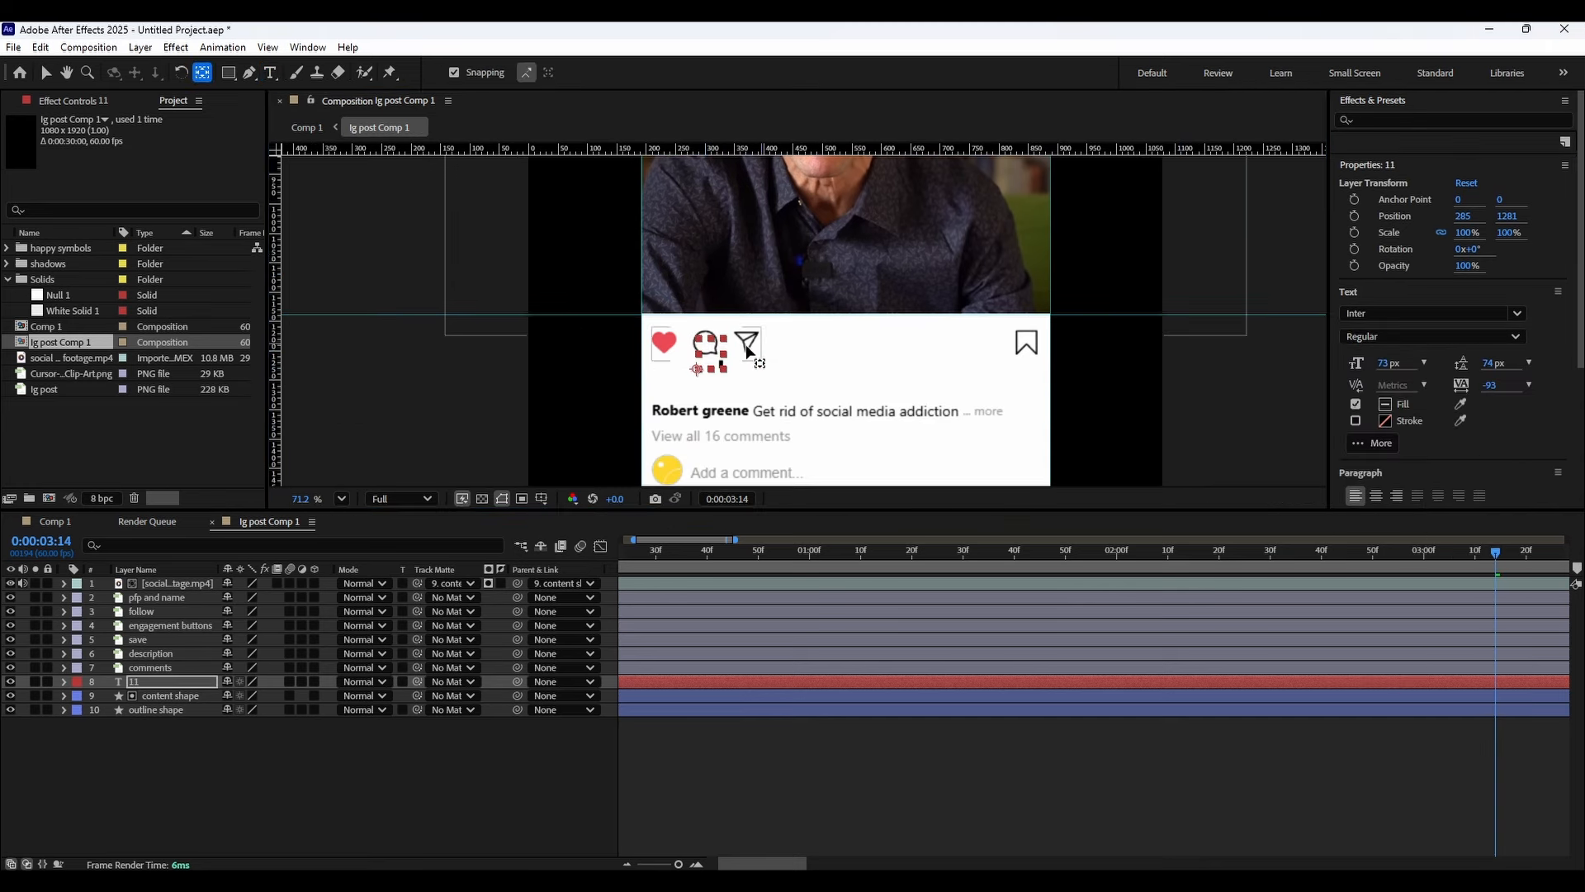
pyautogui.moveTo(698, 369); pyautogui.dragTo(712, 353)
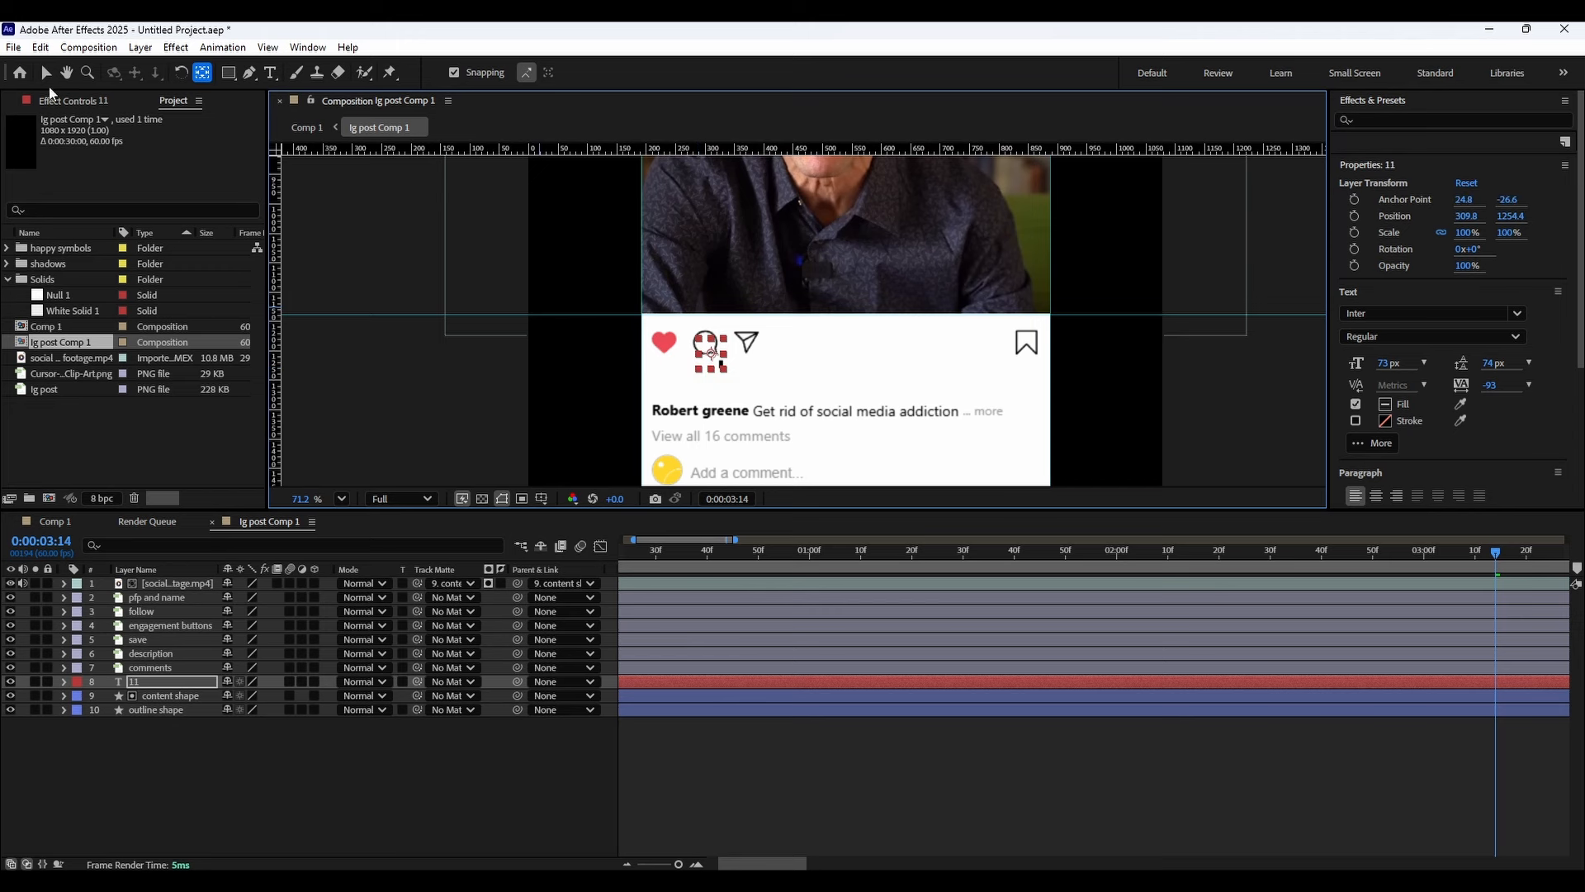
pyautogui.click(45, 73)
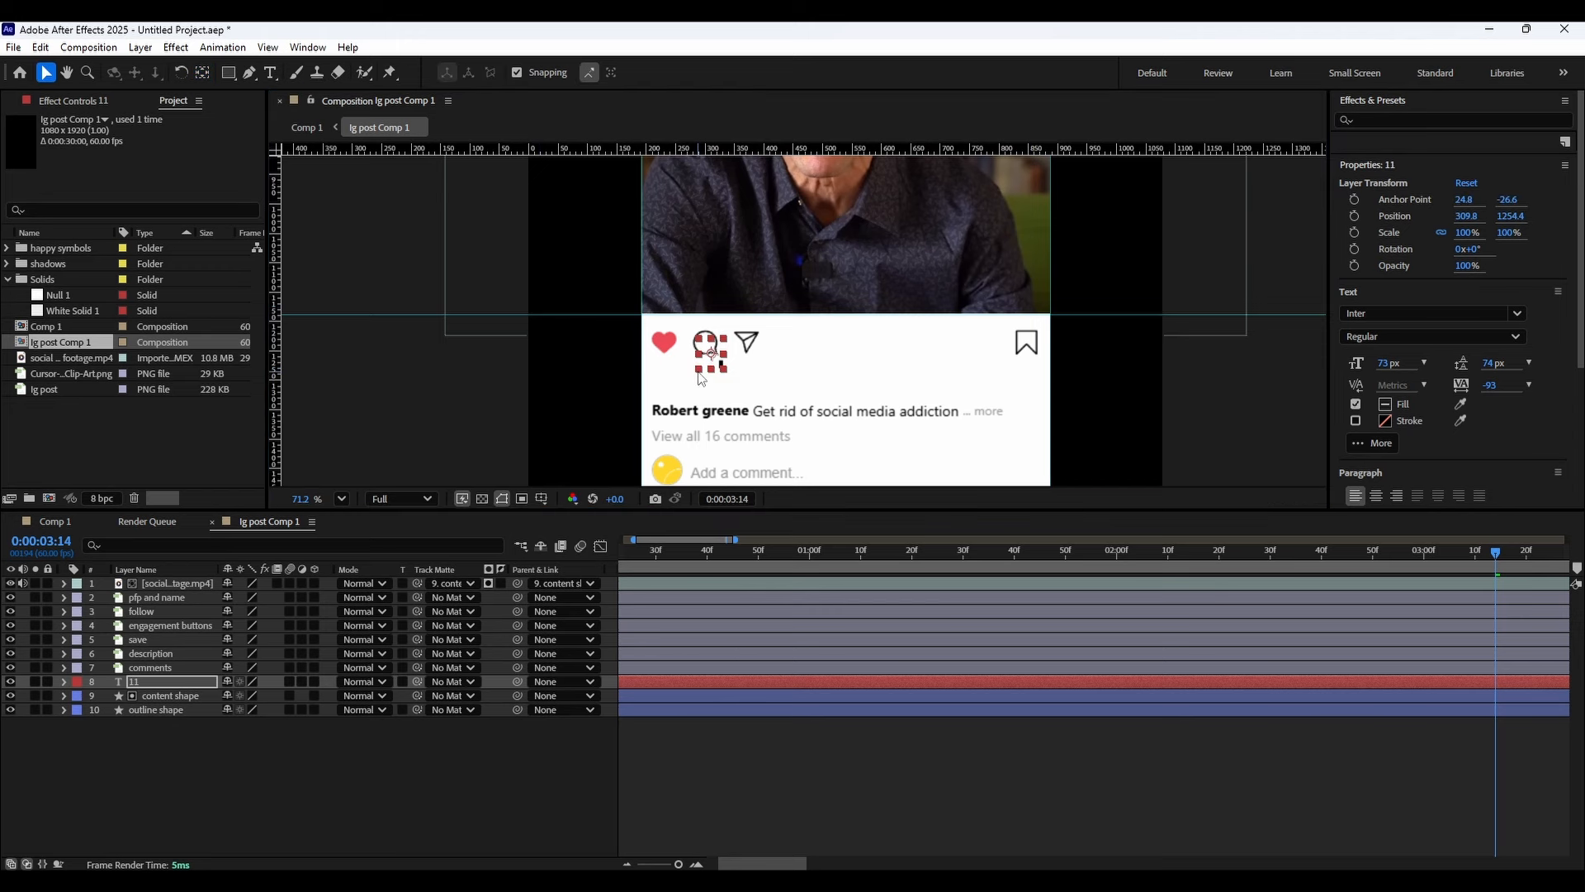
pyautogui.moveTo(700, 373); pyautogui.dragTo(710, 432)
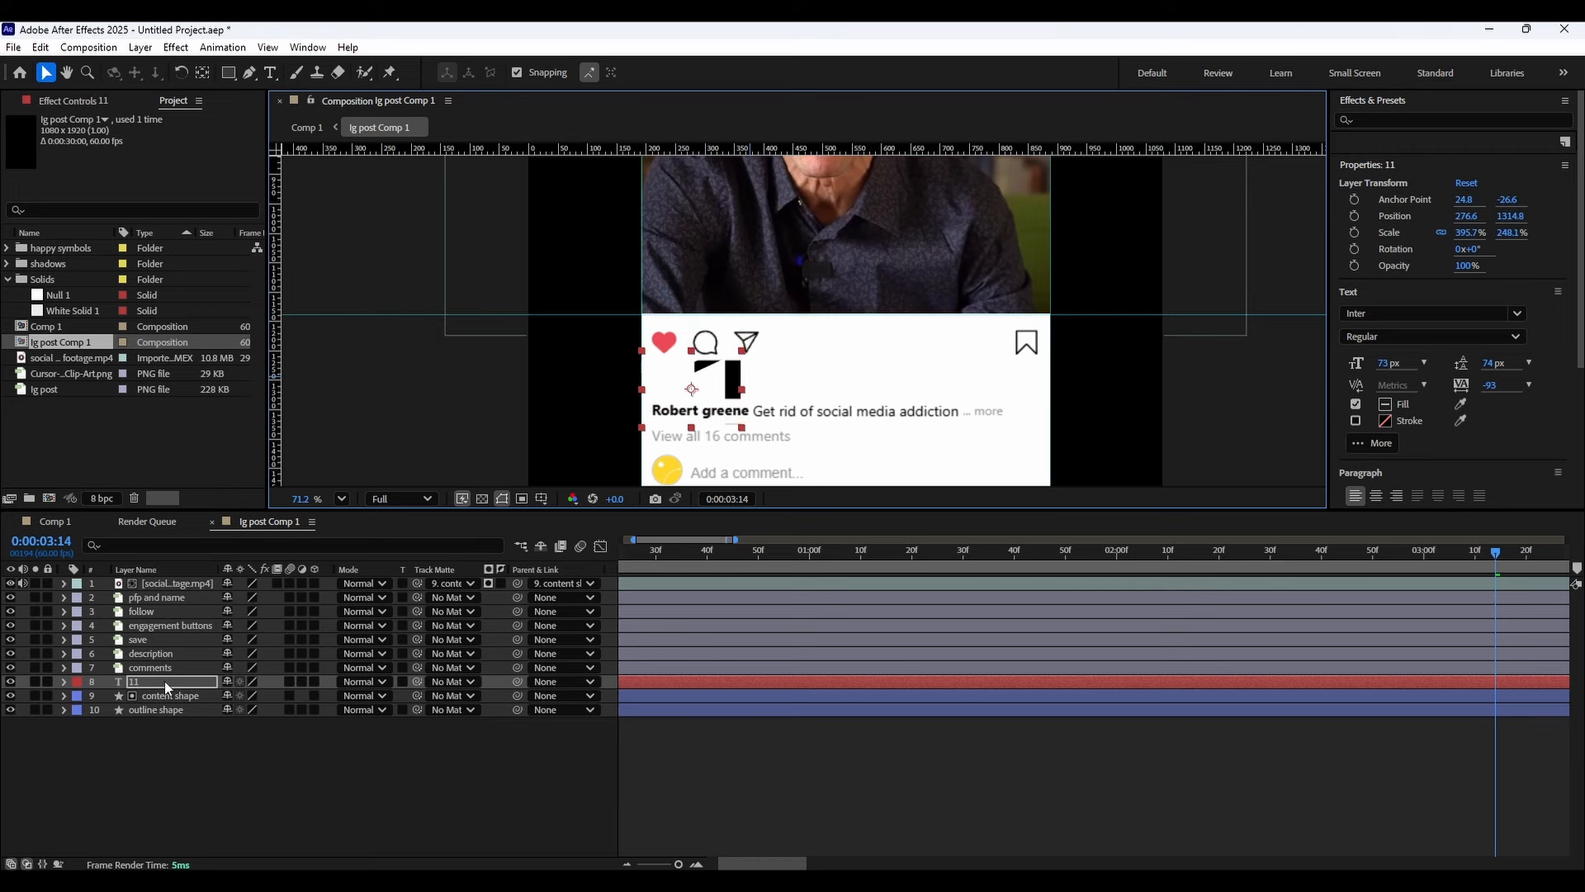
pyautogui.moveTo(166, 680); pyautogui.dragTo(170, 591)
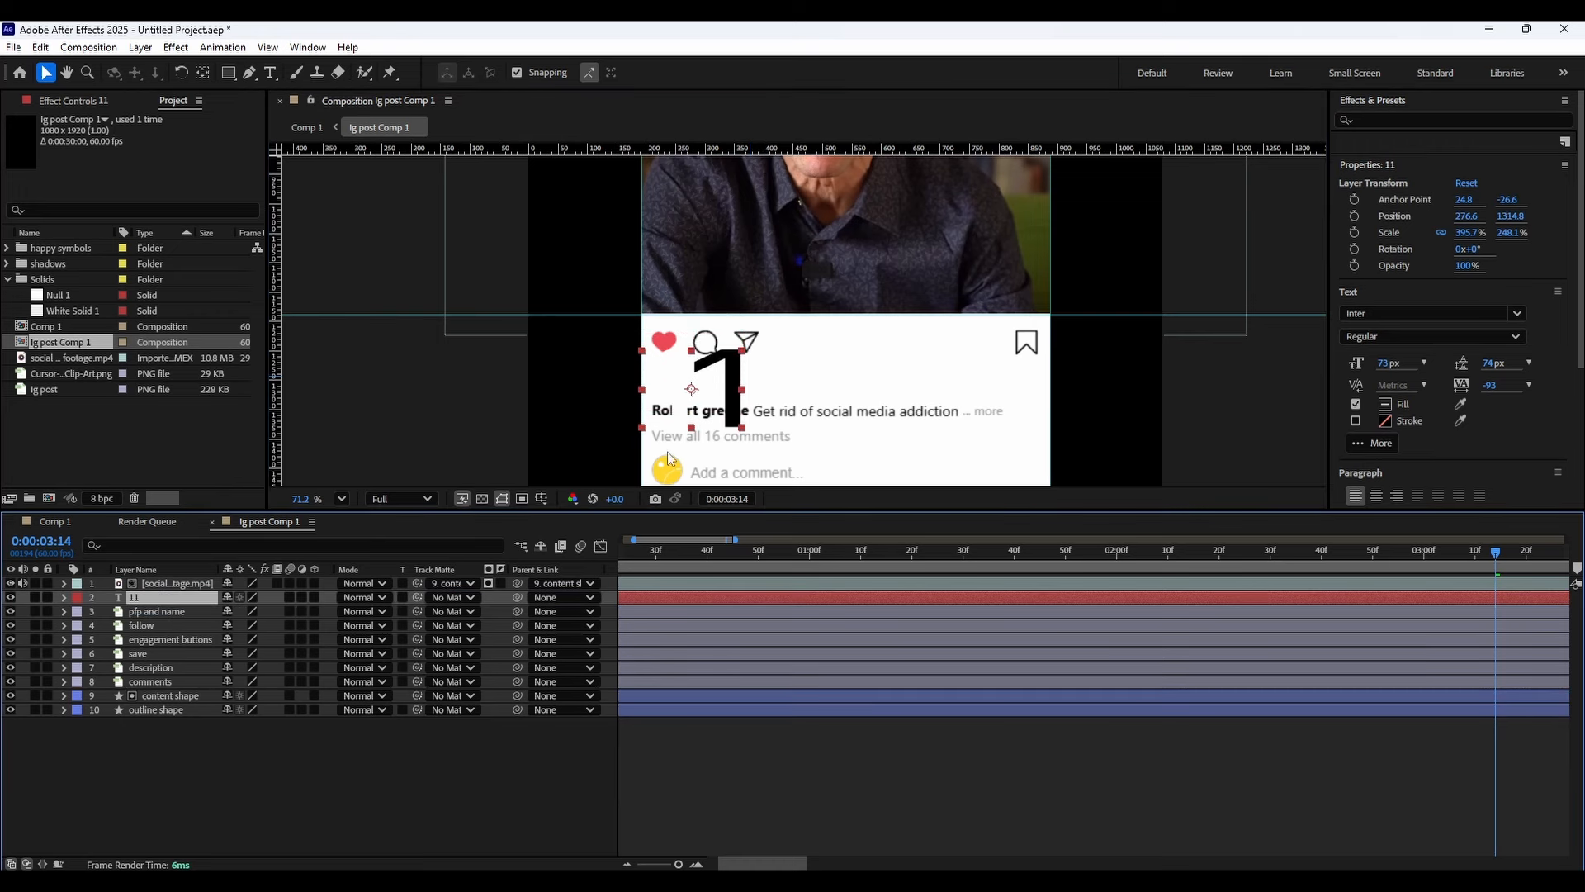
pyautogui.moveTo(732, 367); pyautogui.dragTo(731, 377)
pyautogui.hotkey('ctrl', 'z')
pyautogui.hotkey('ctrl', 'z')
pyautogui.hotkey('ctrl', 'z')
pyautogui.hotkey('ctrl', 'z')
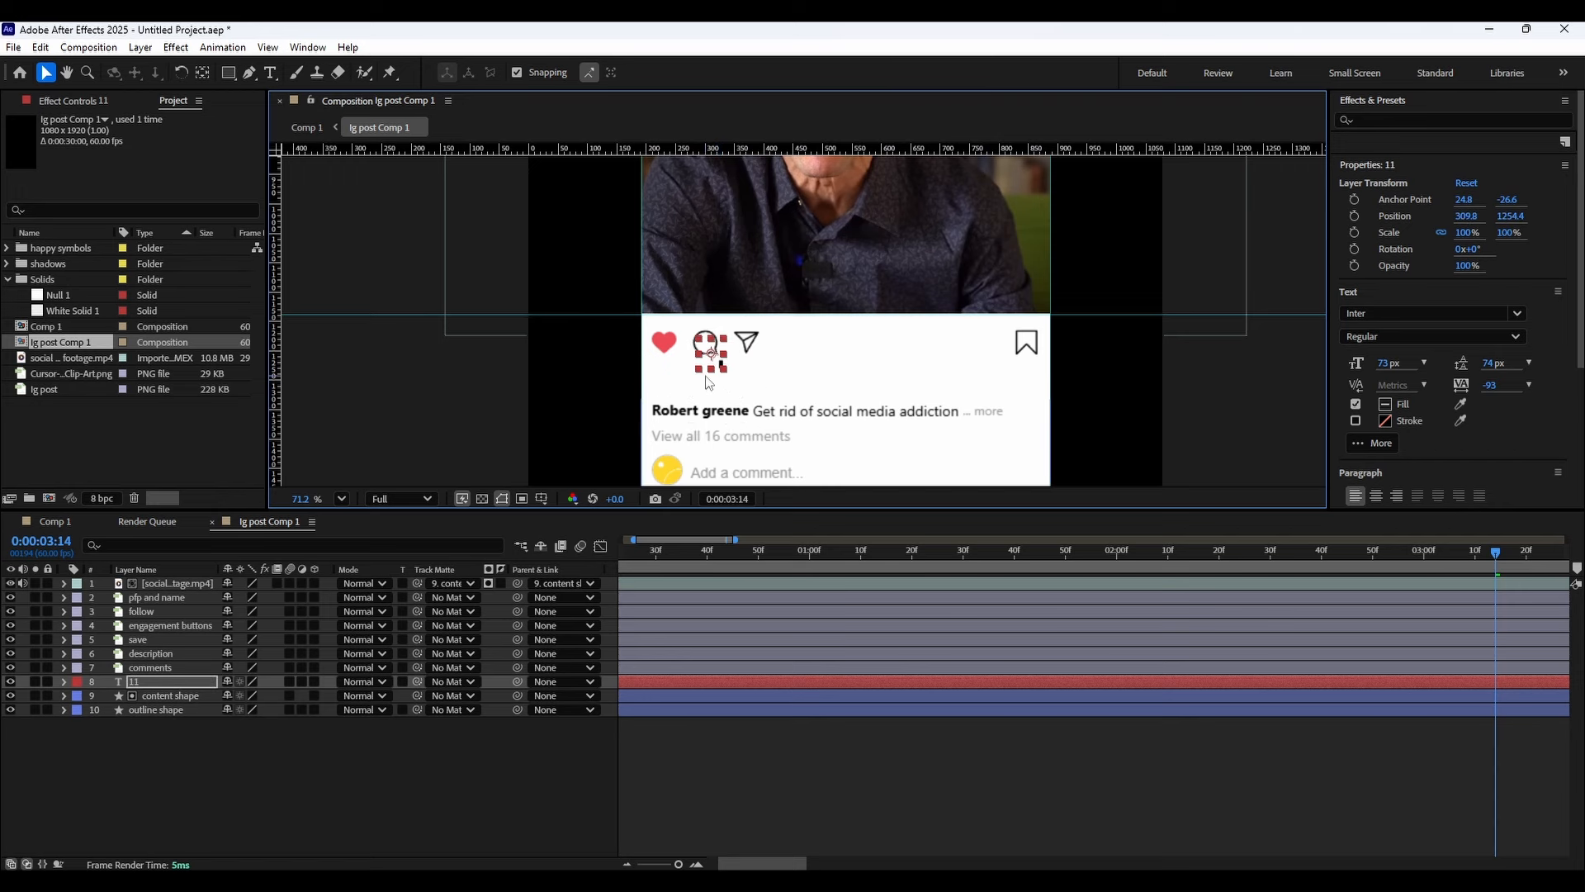
# Move the count text layer to the top of the layer stack and drag the count just below the post's icons.
pyautogui.moveTo(174, 682); pyautogui.dragTo(170, 582)
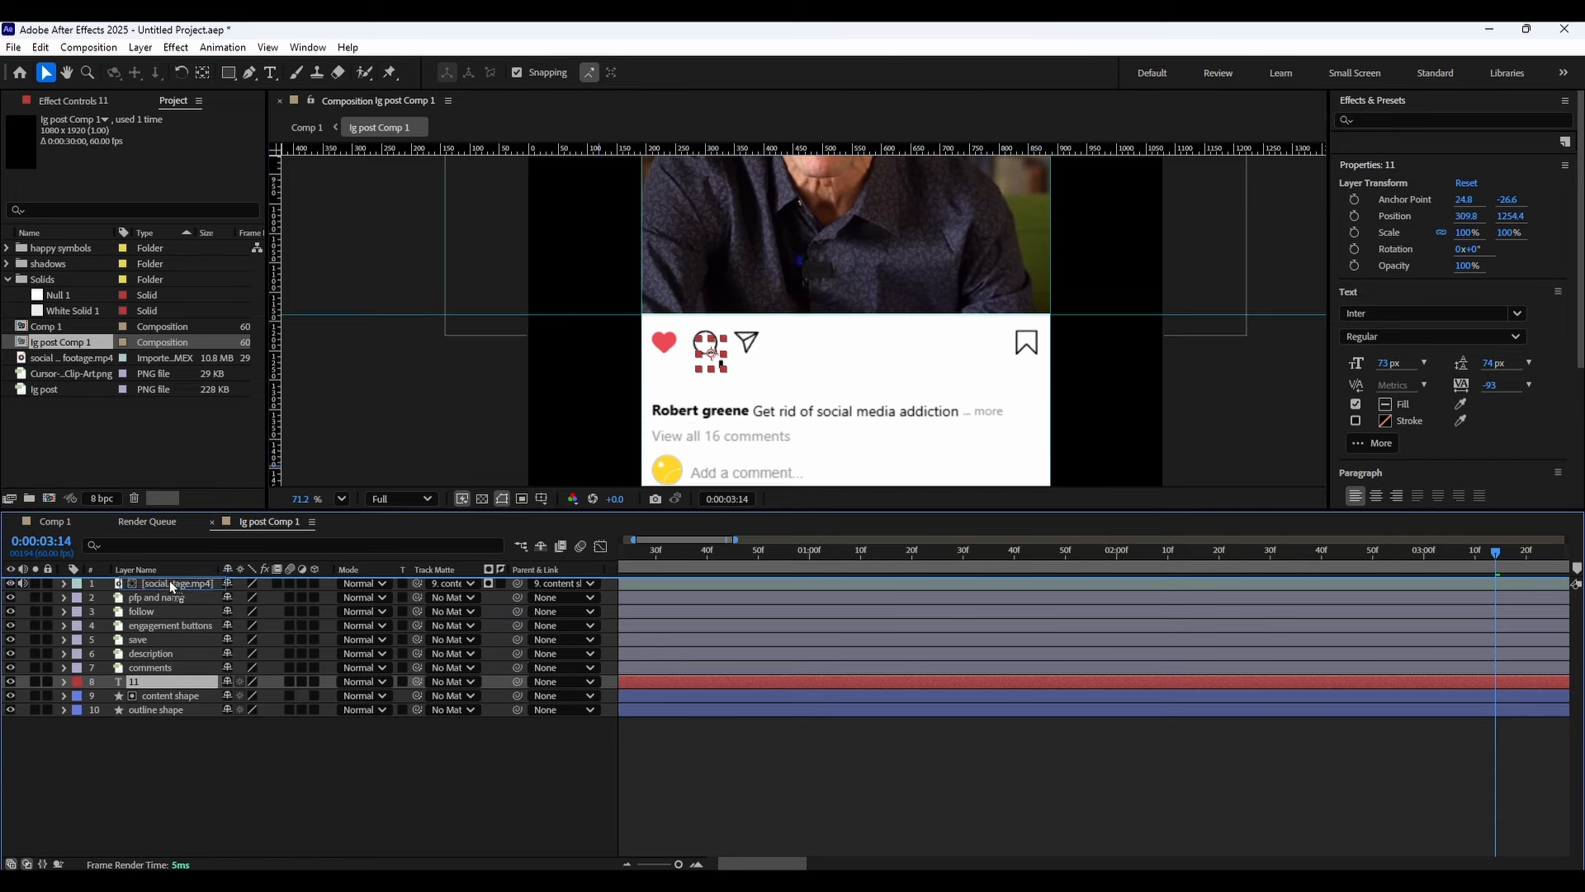
pyautogui.moveTo(719, 352); pyautogui.dragTo(702, 392)
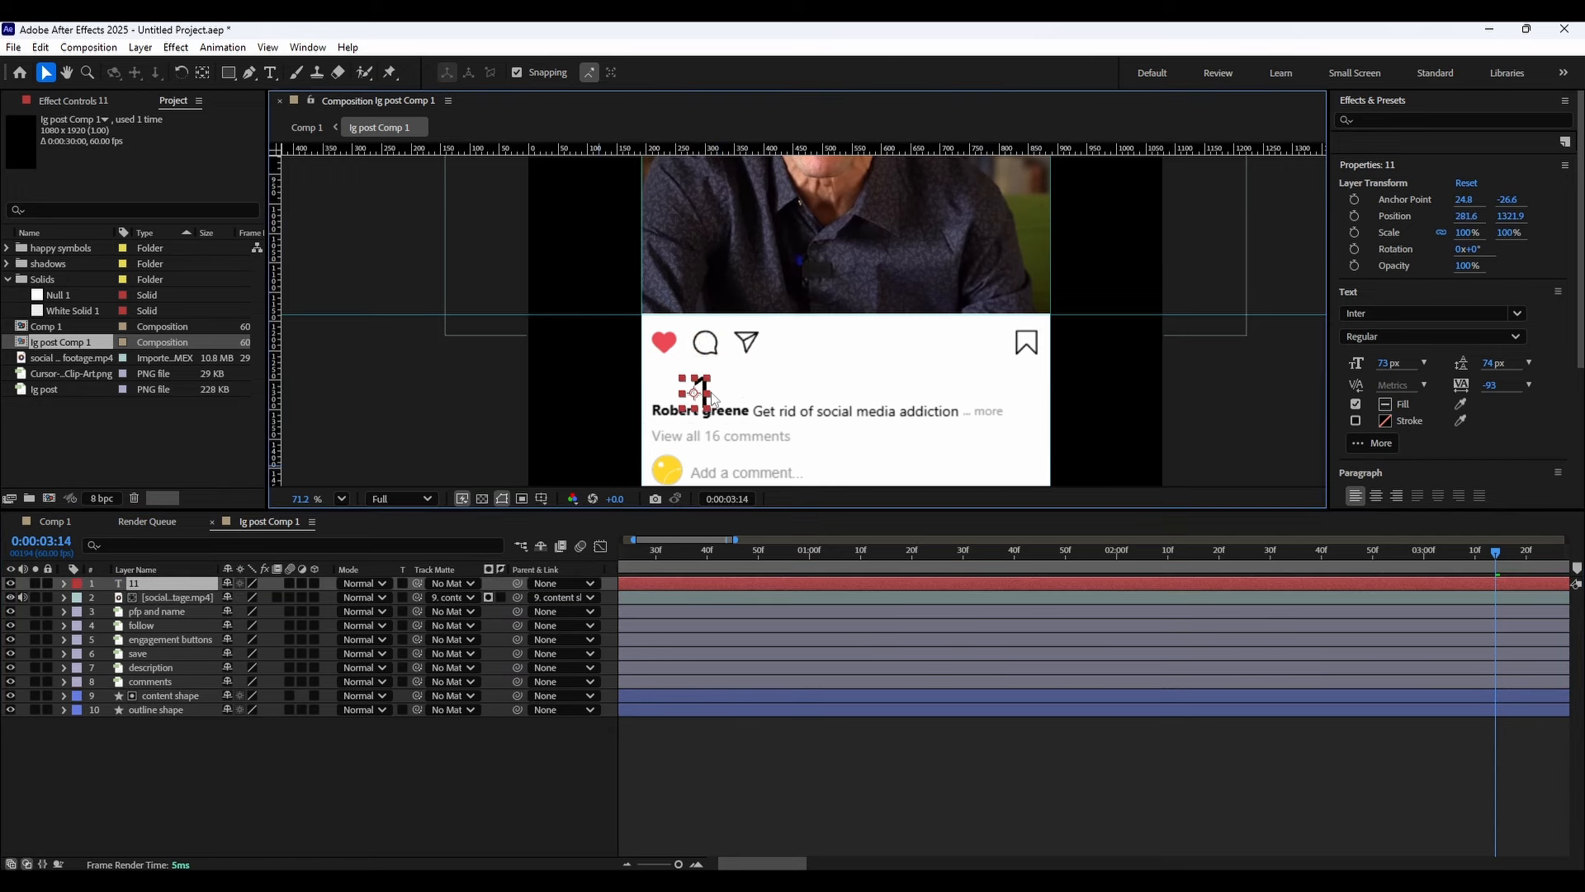
# Set the count text's font style to Inter Bold and return to the Selection tool.
pyautogui.doubleClick(700, 394)
pyautogui.click(1404, 337)
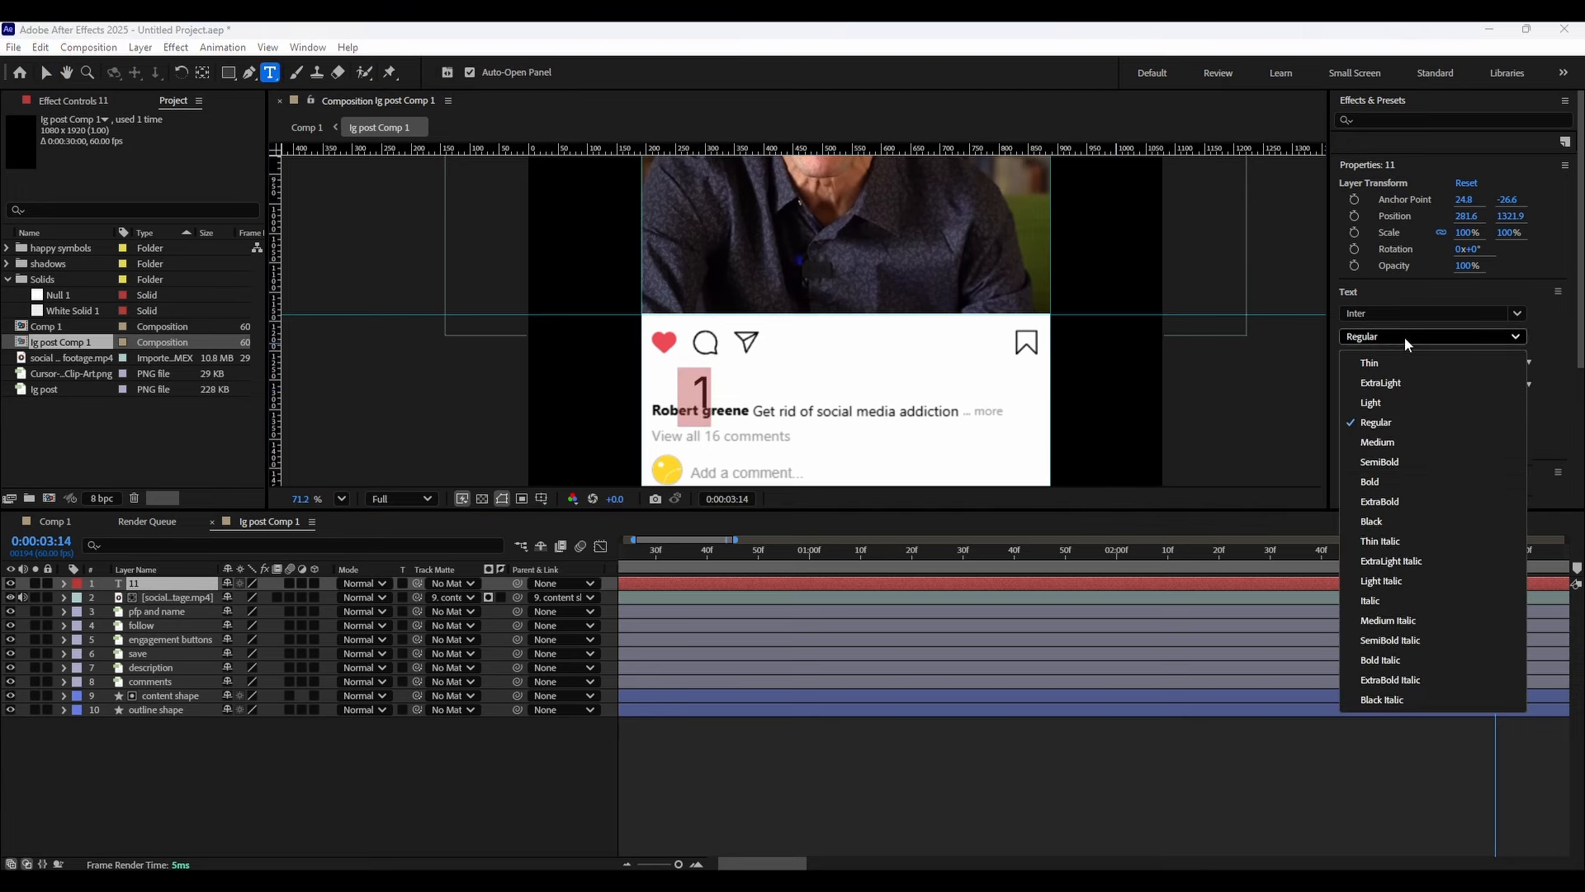
pyautogui.click(1384, 481)
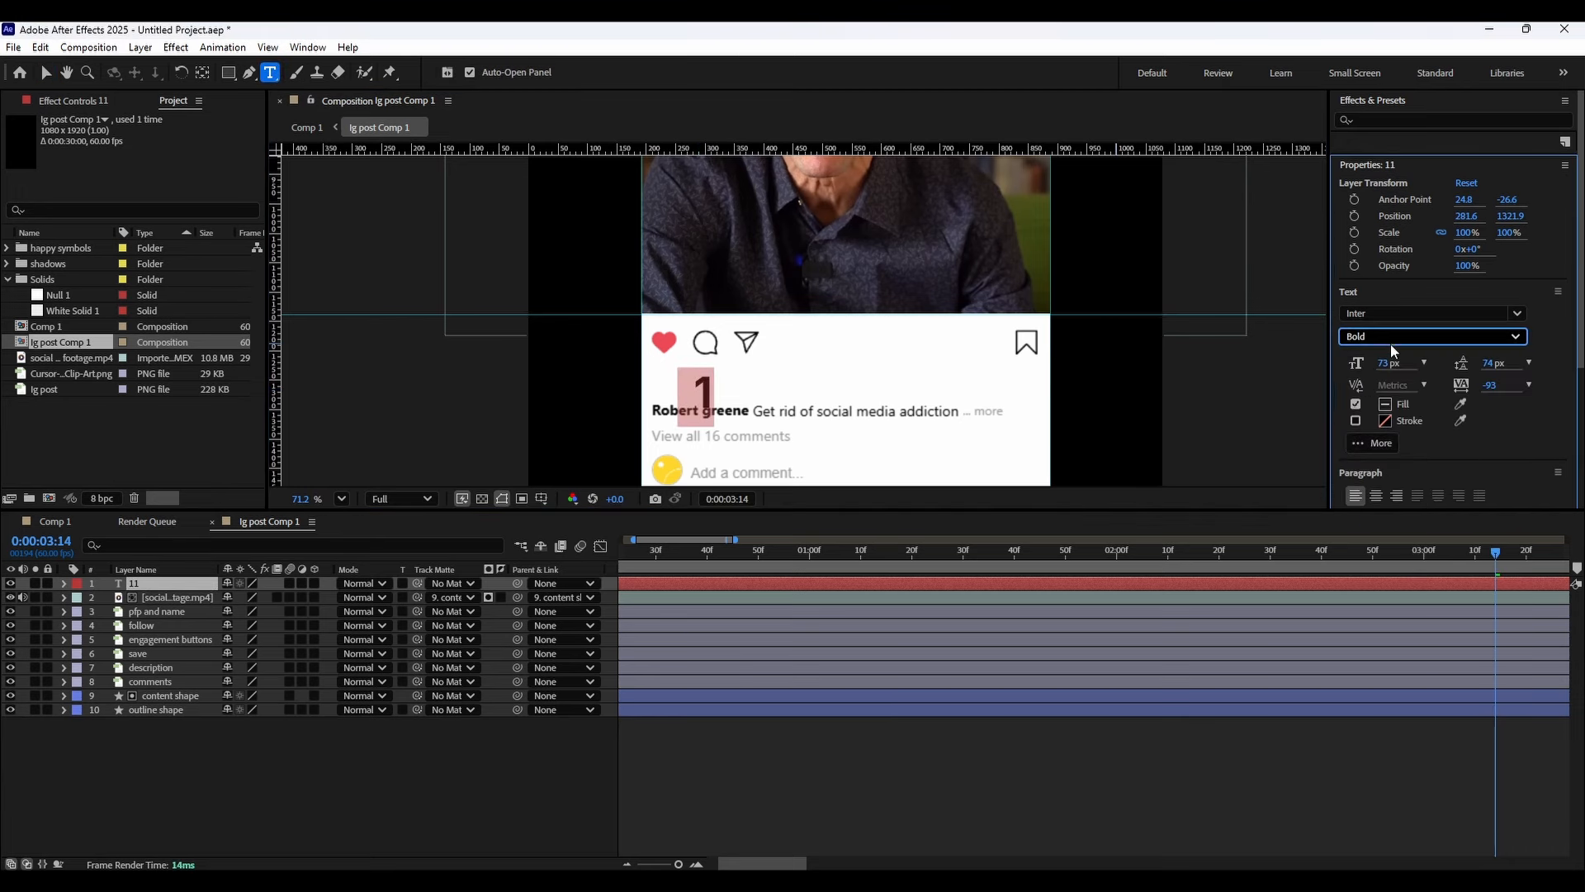
pyautogui.click(167, 585)
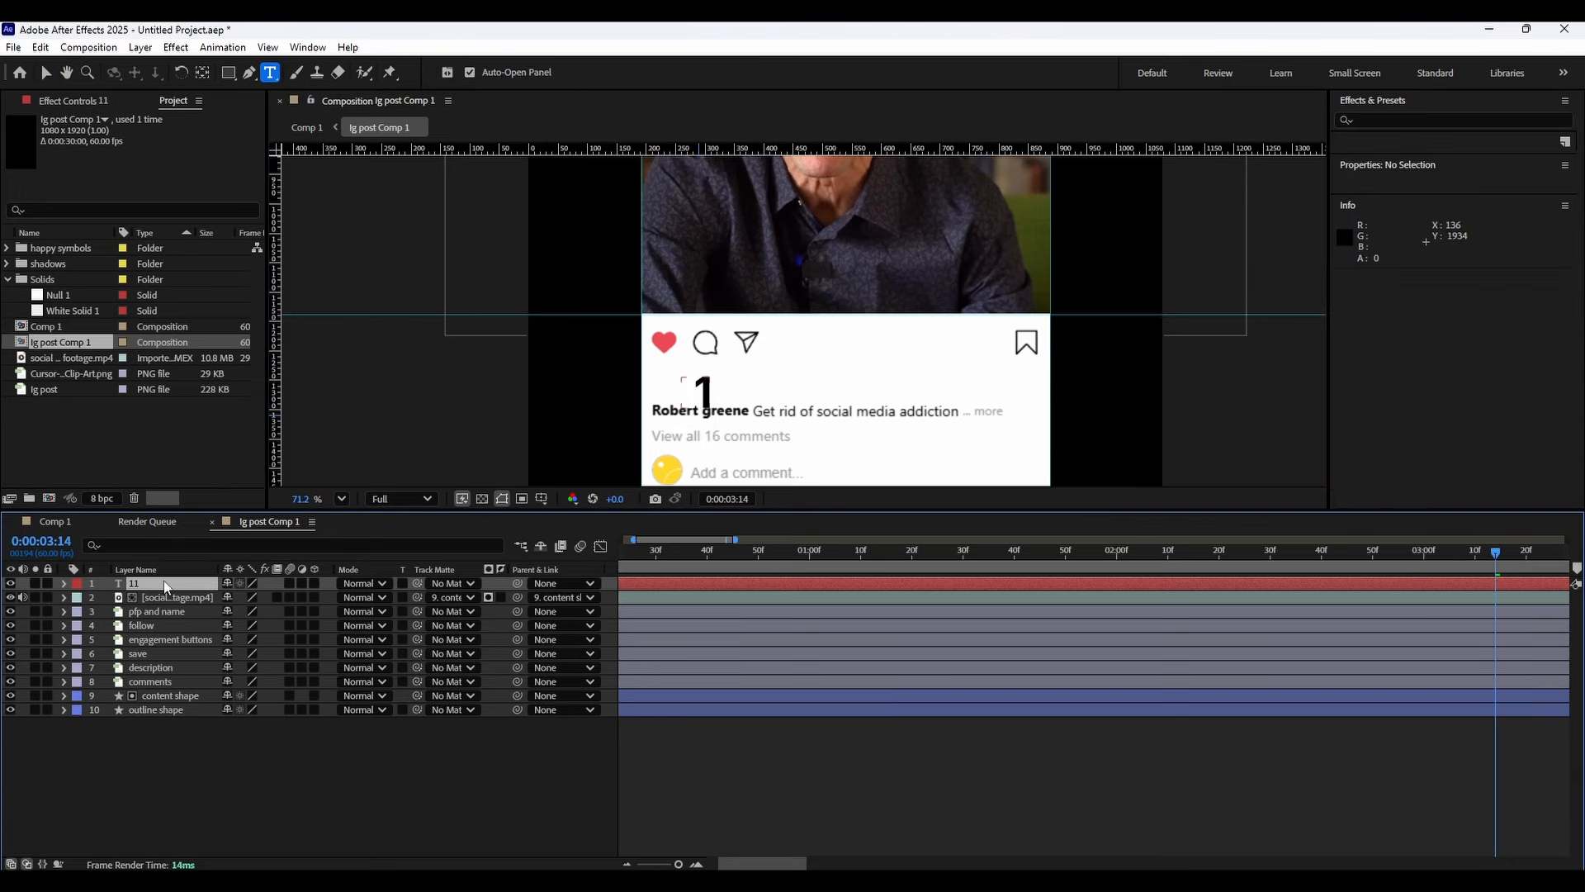
pyautogui.click(45, 73)
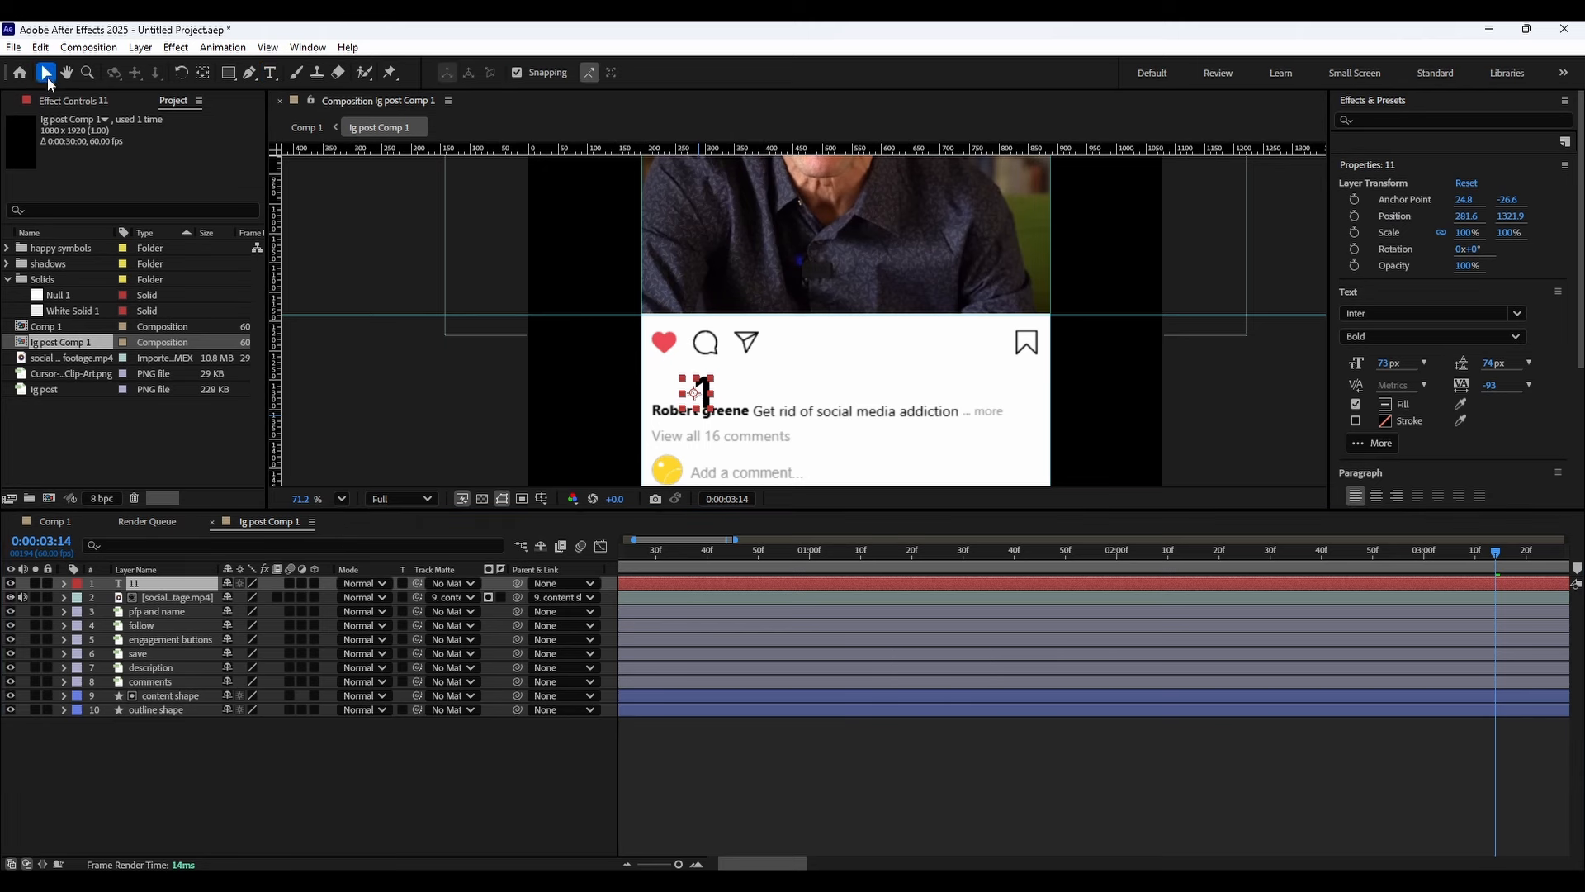
# Position the count text under the heart icon and scale it down to 58%.
pyautogui.moveTo(702, 384)
pyautogui.mouseDown()
pyautogui.moveTo(694, 339)
pyautogui.moveTo(678, 373)
pyautogui.mouseUp()
pyautogui.press('s')
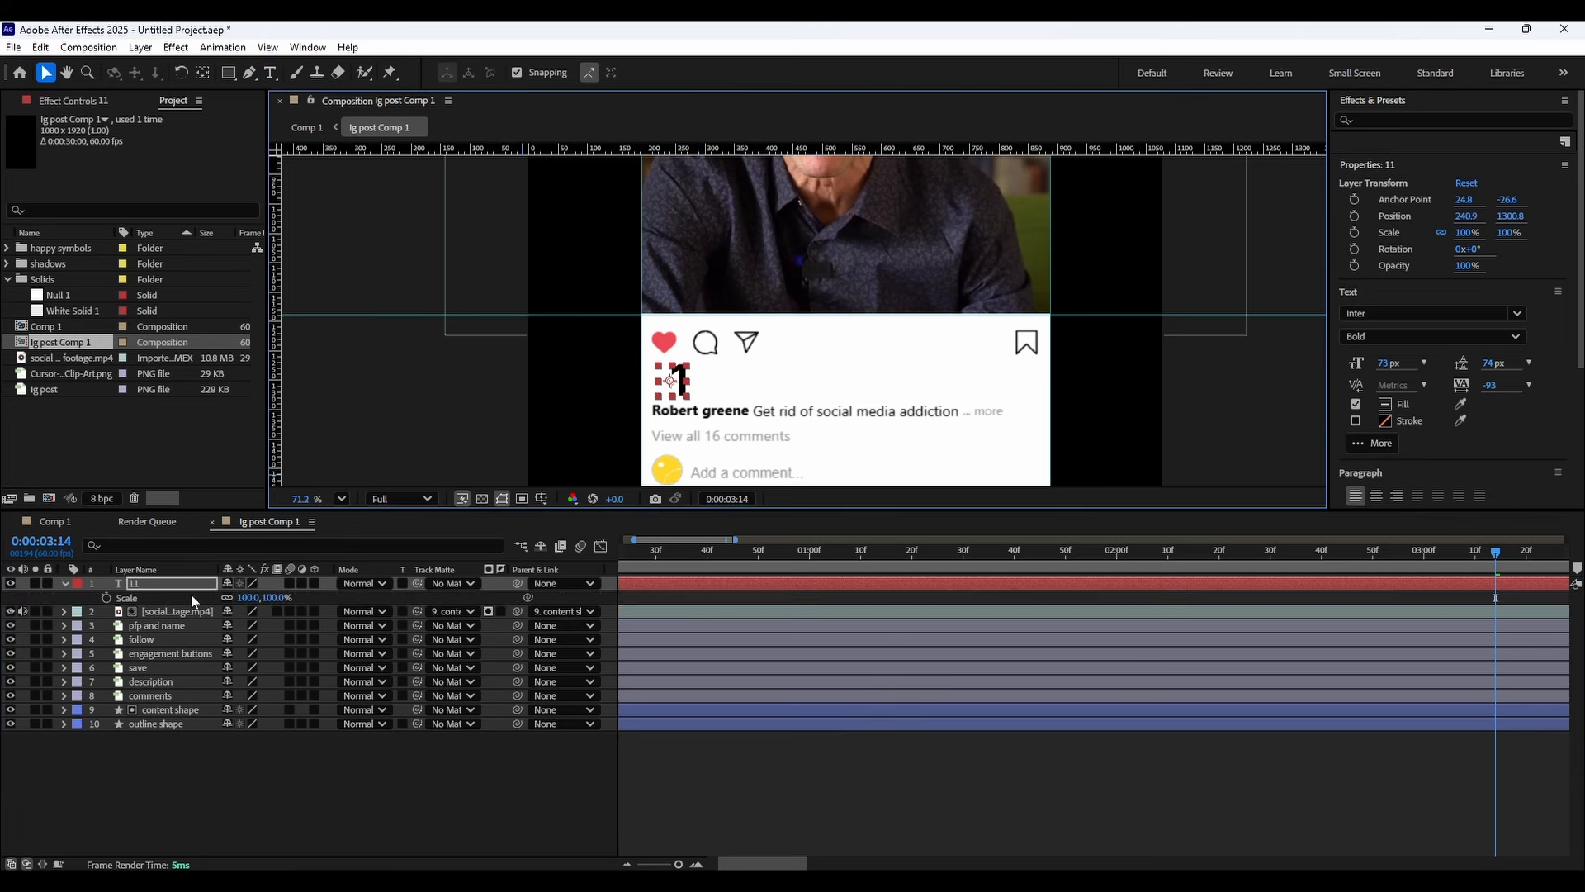
pyautogui.moveTo(272, 602); pyautogui.dragTo(231, 596)
pyautogui.press('p')
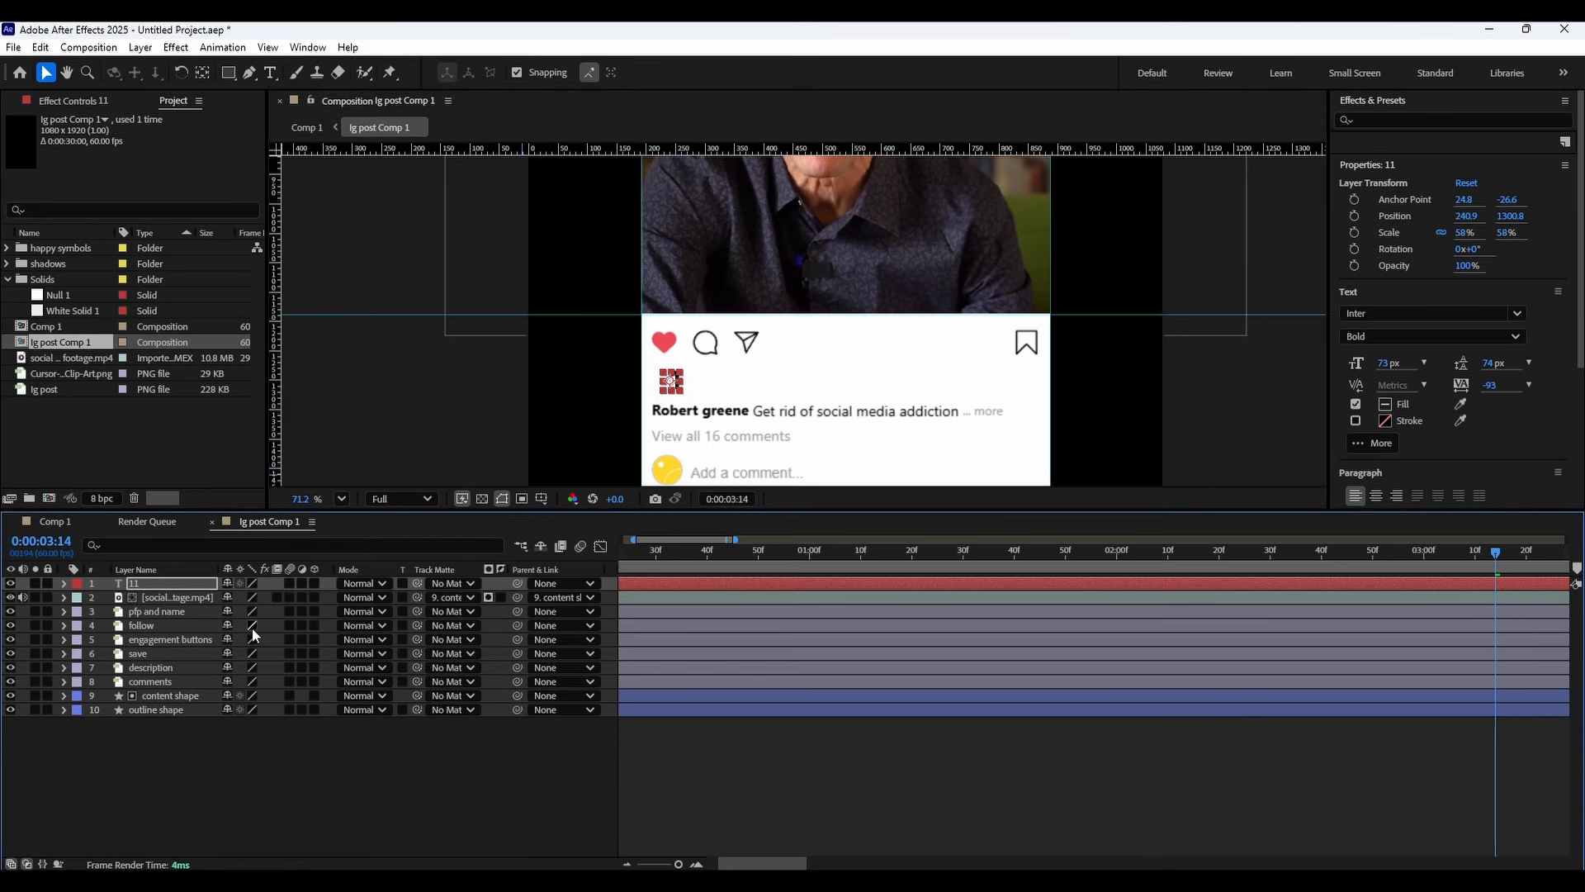
pyautogui.moveTo(260, 597)
pyautogui.mouseDown()
pyautogui.moveTo(248, 597)
pyautogui.moveTo(300, 606)
pyautogui.moveTo(261, 601)
pyautogui.mouseUp()
# Duplicate the count text layer and rename the copy likes.
pyautogui.hotkey('ctrl', 'd')
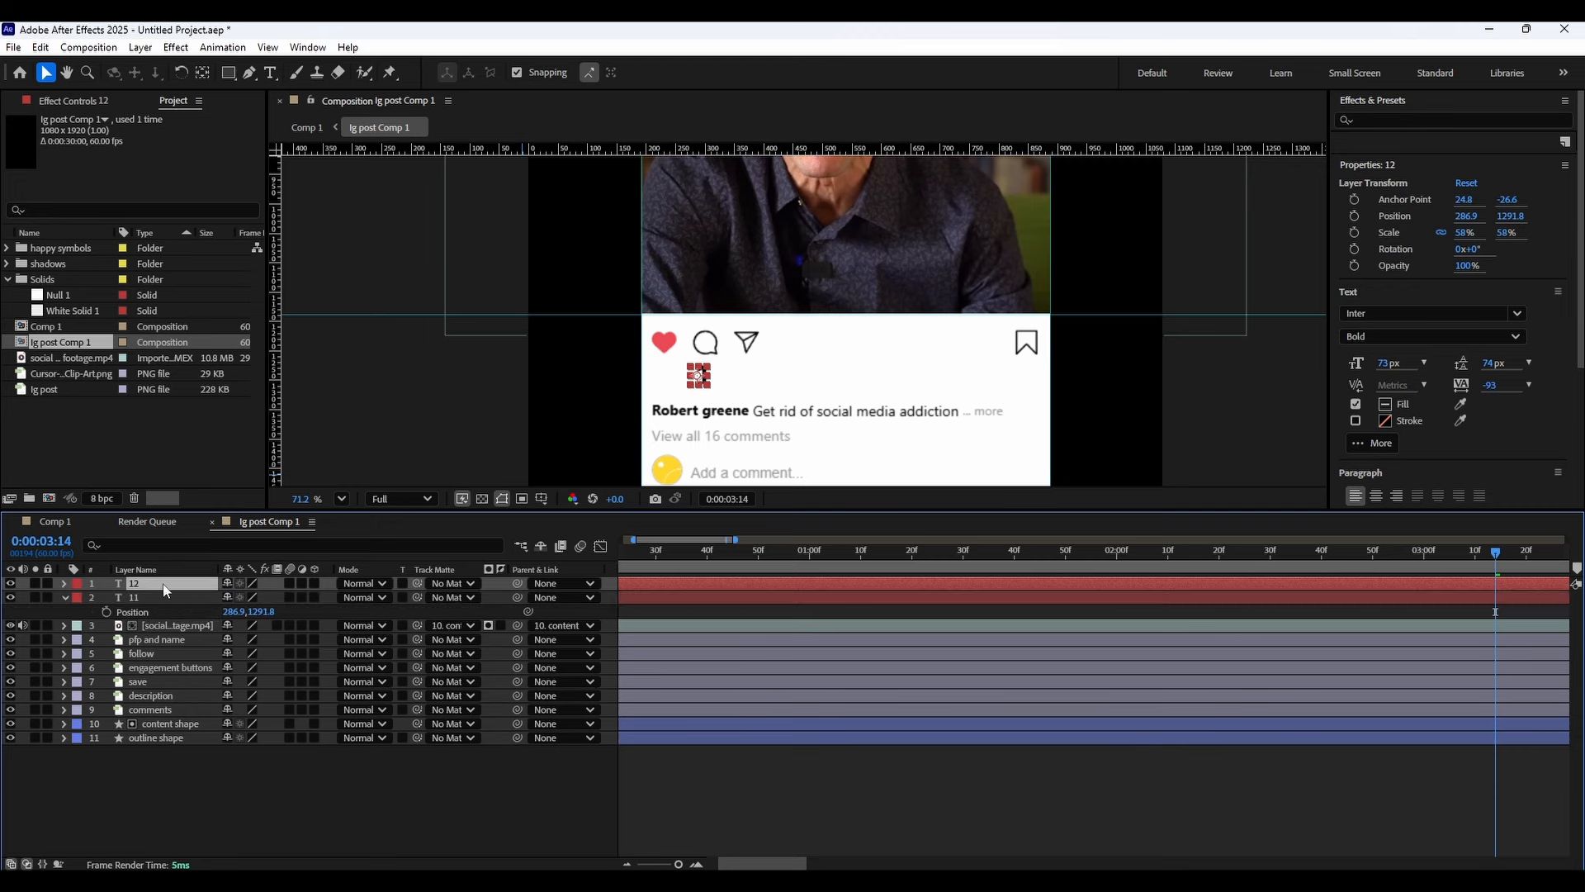
pyautogui.rightClick(165, 583)
pyautogui.click(226, 538)
pyautogui.write('li')
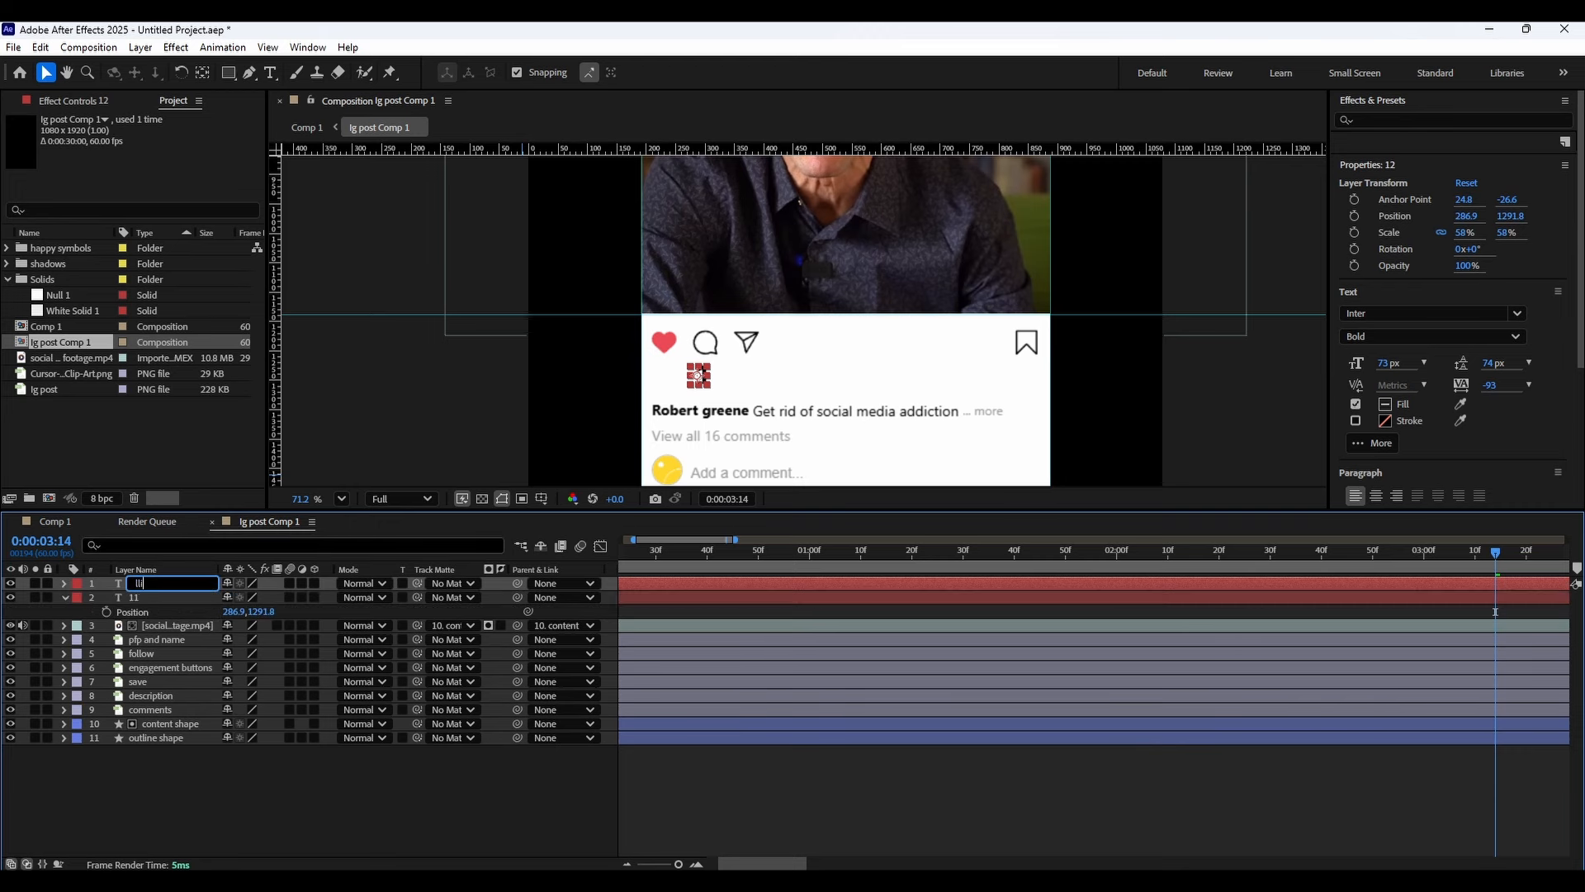
pyautogui.write('kes')
pyautogui.press('Return')
# Rename the original count text layer likes number.
pyautogui.rightClick(202, 596)
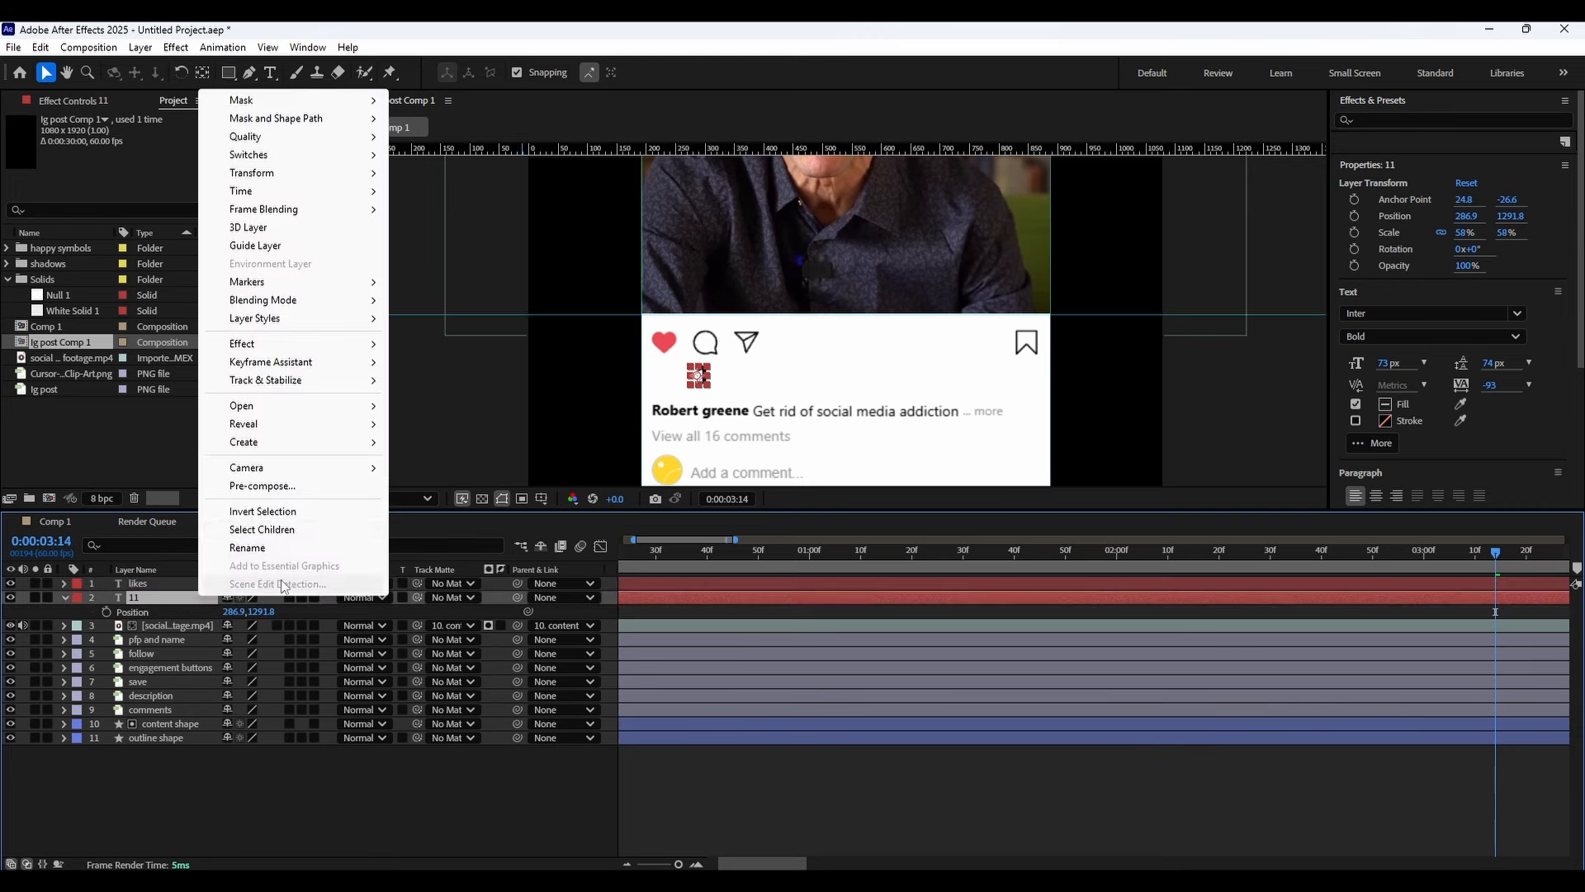
pyautogui.click(248, 547)
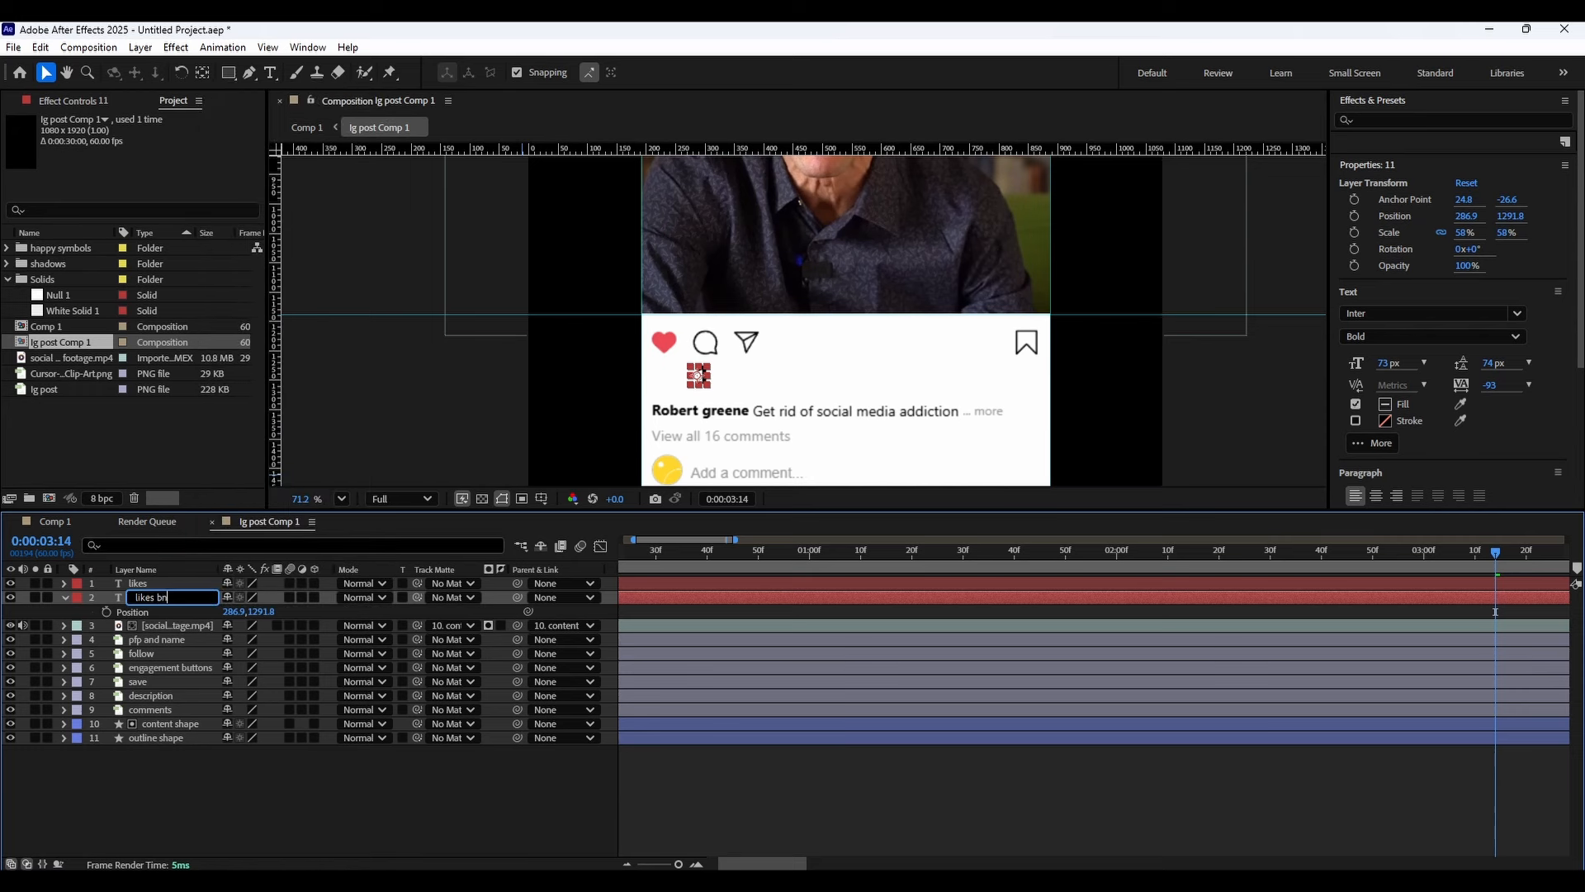
pyautogui.write('likes number')
pyautogui.press('Return')
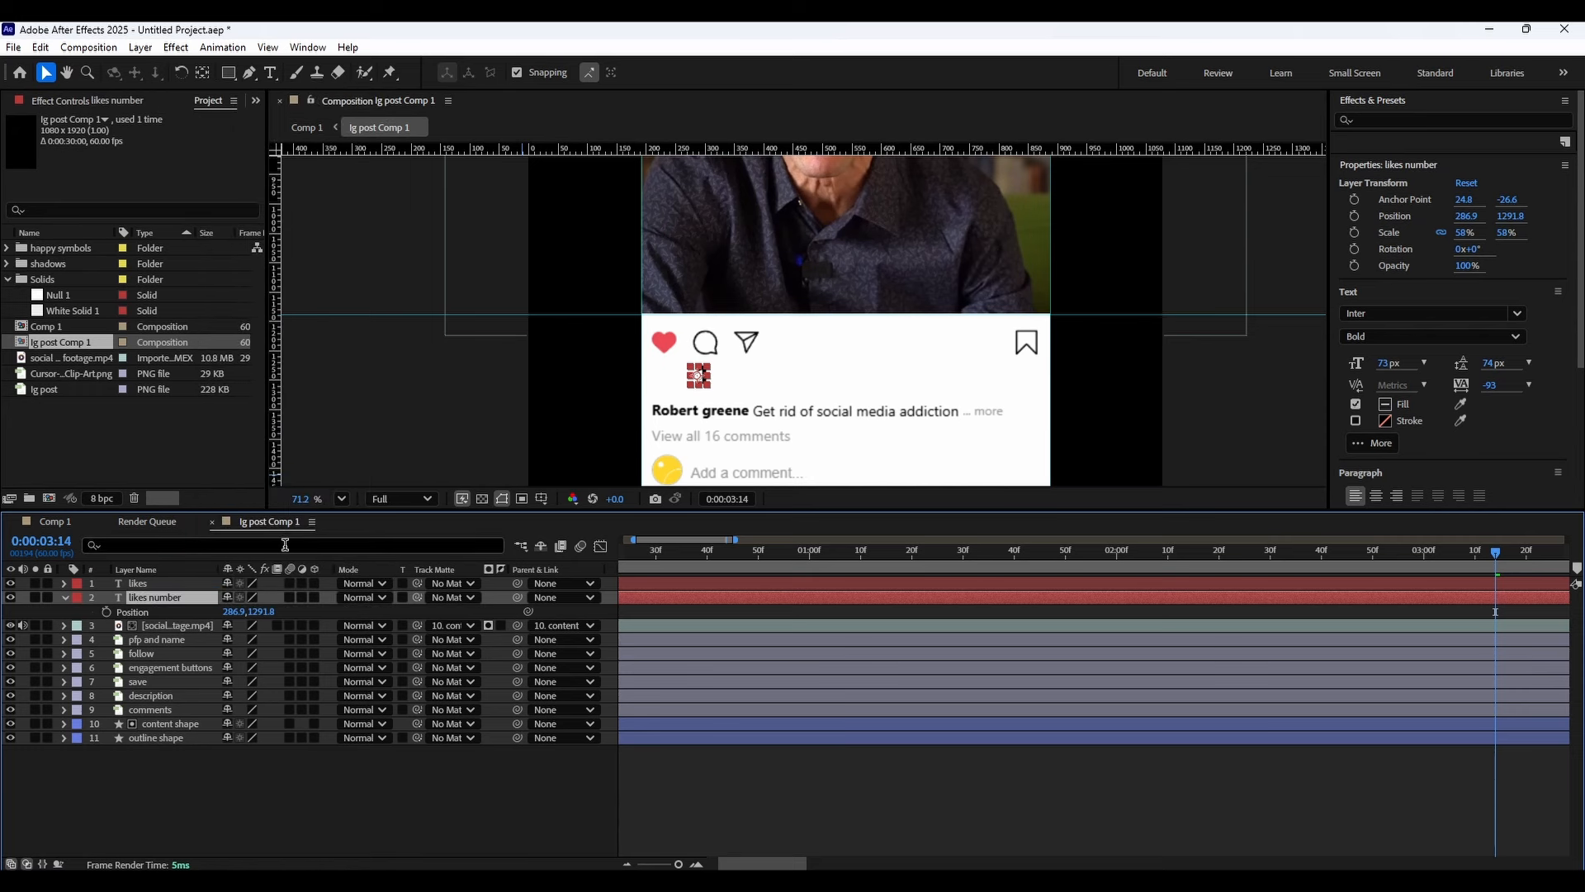
# Edit the likes layer's text to read likes.
pyautogui.click(157, 572)
pyautogui.click(169, 582)
pyautogui.doubleClick(703, 382)
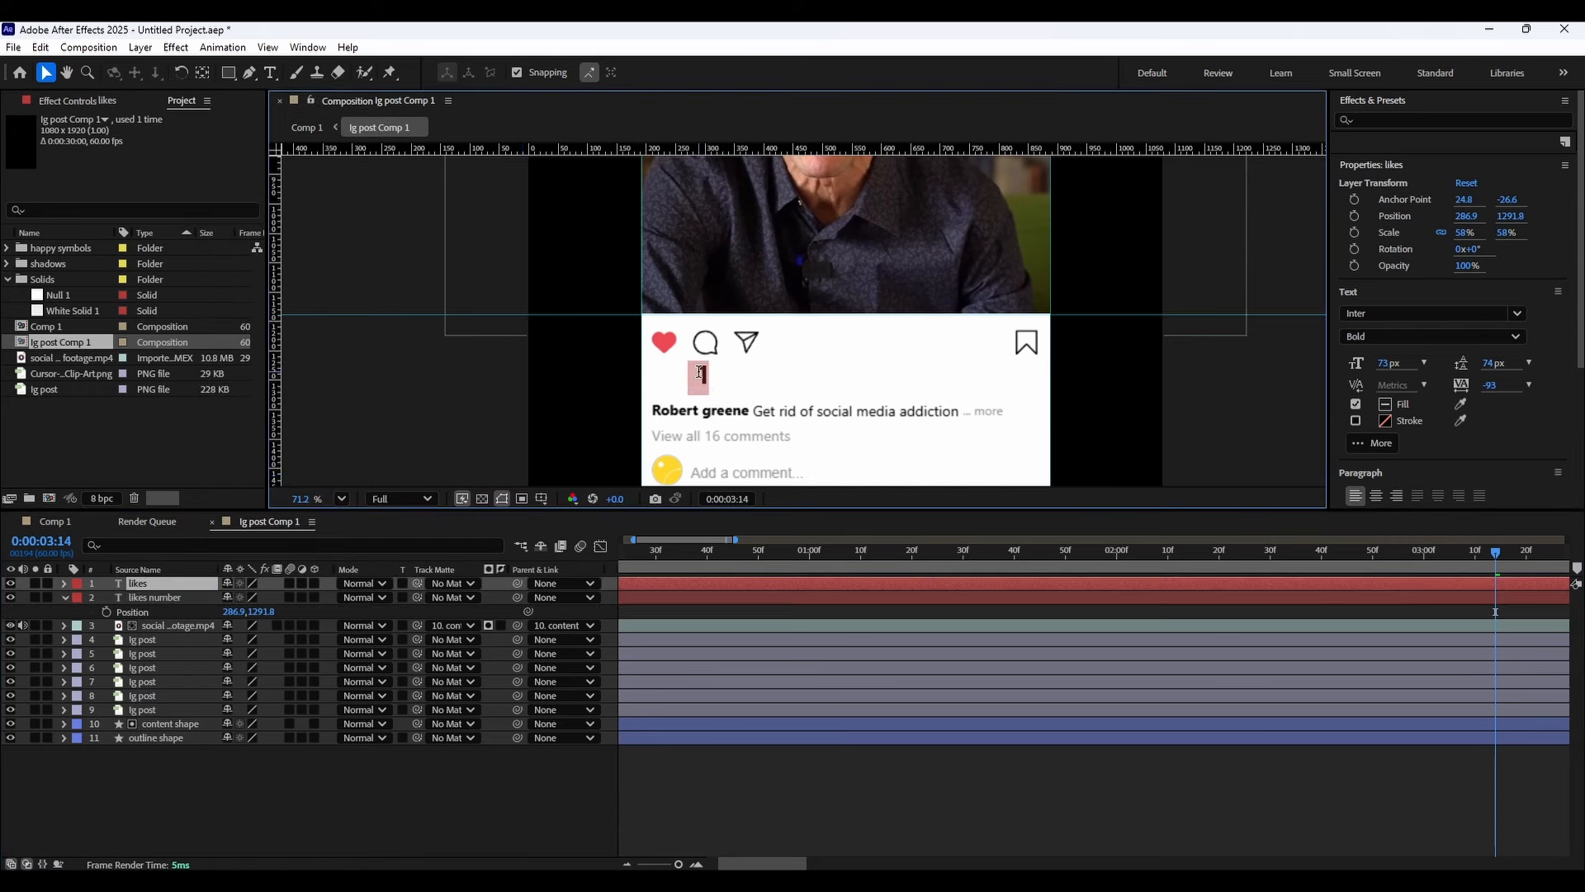
pyautogui.write('likes')
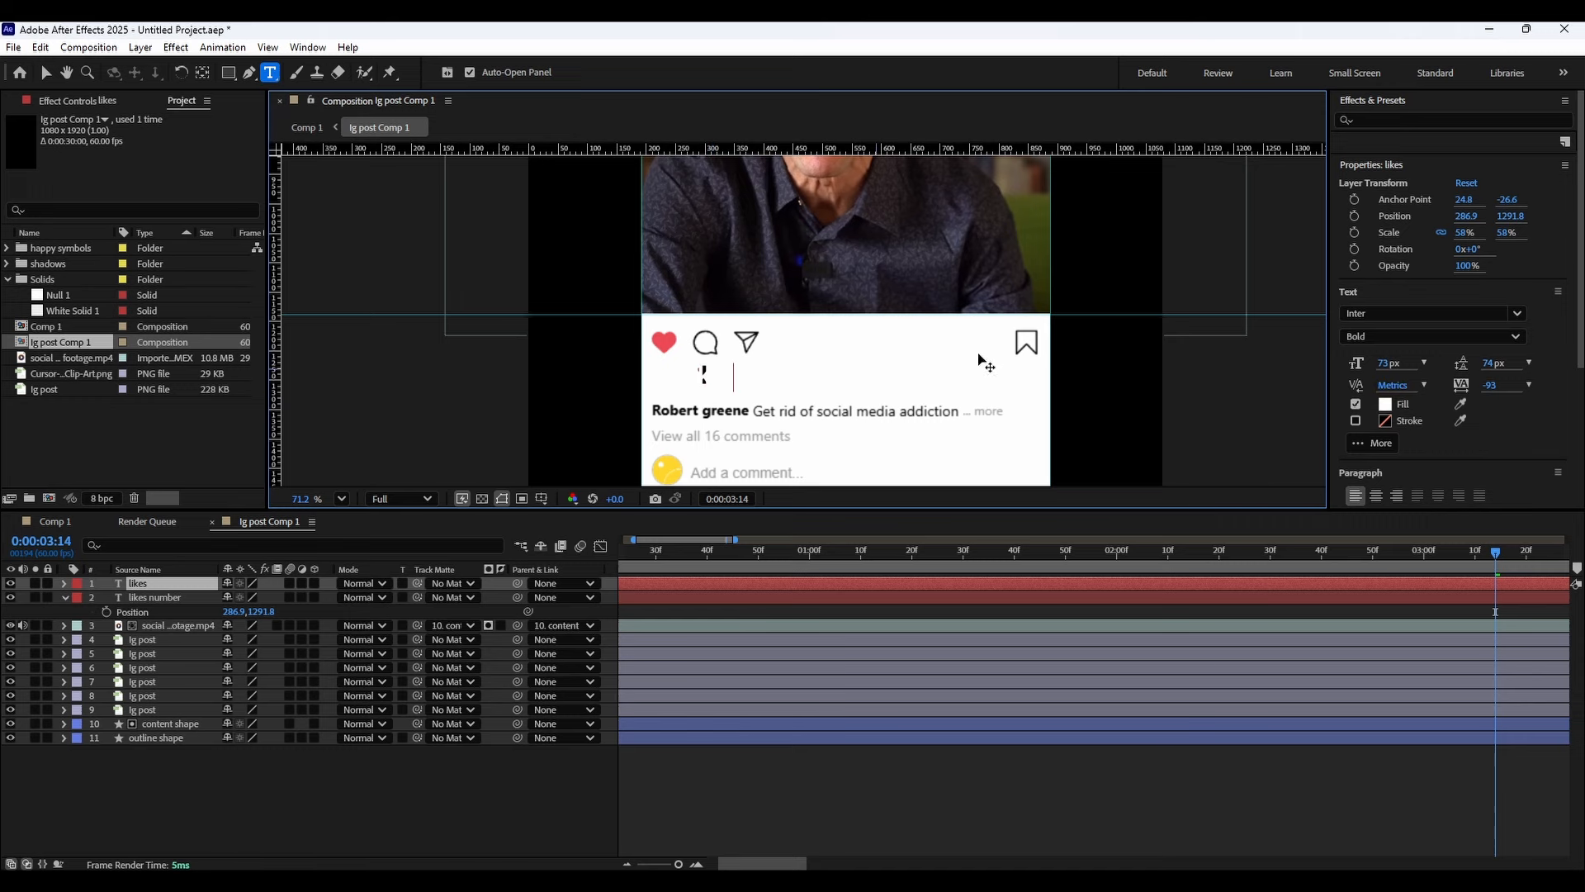
# Set the likes text's fill colour to black (000000).
pyautogui.click(1384, 407)
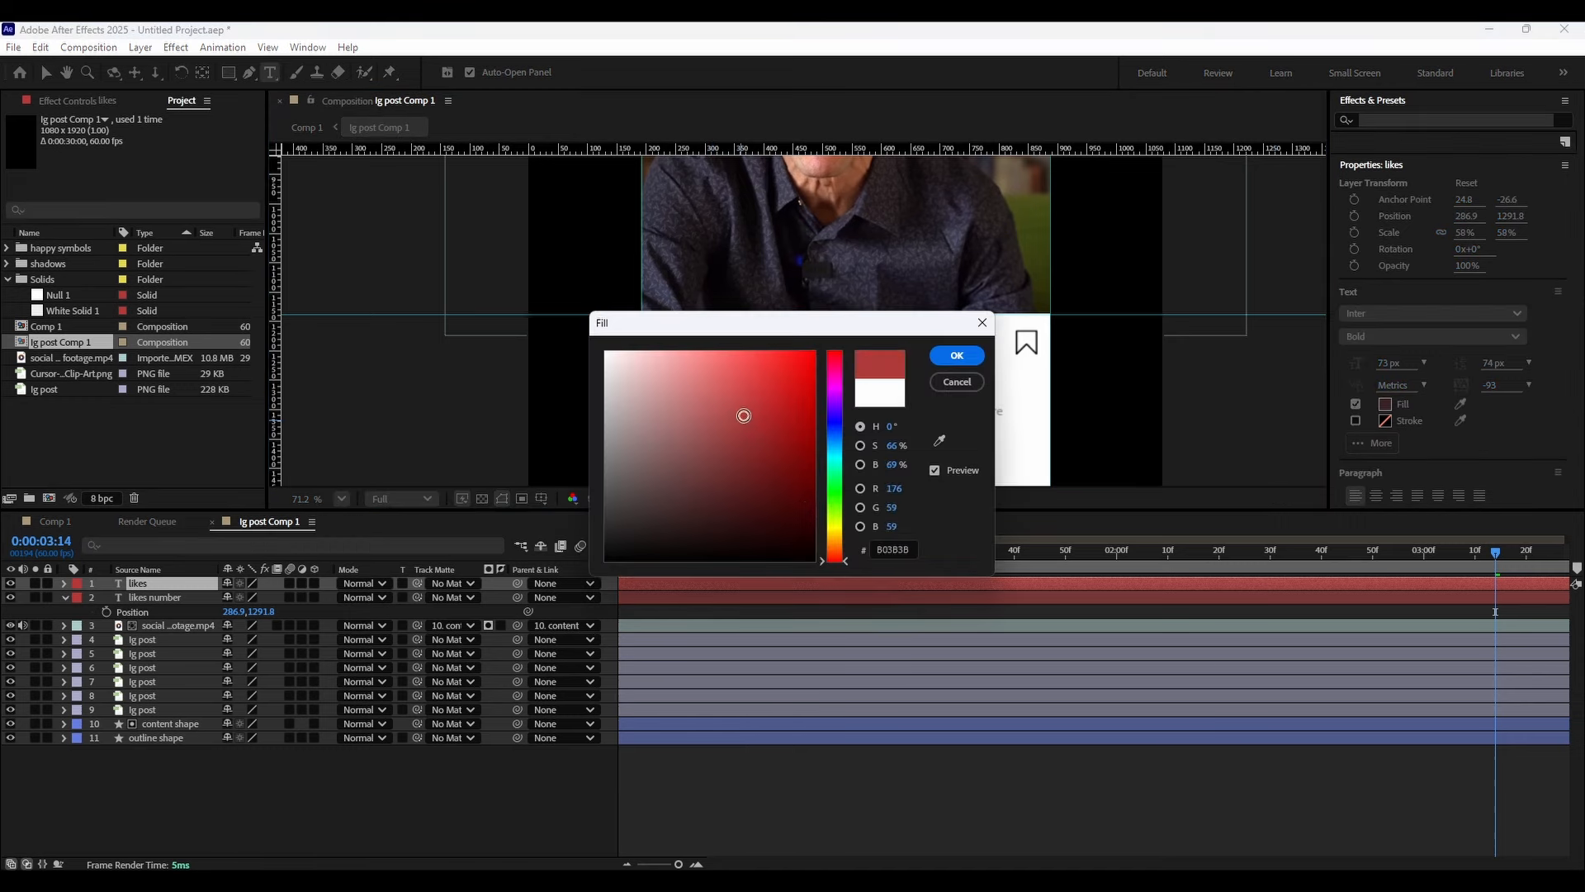
pyautogui.click(964, 361)
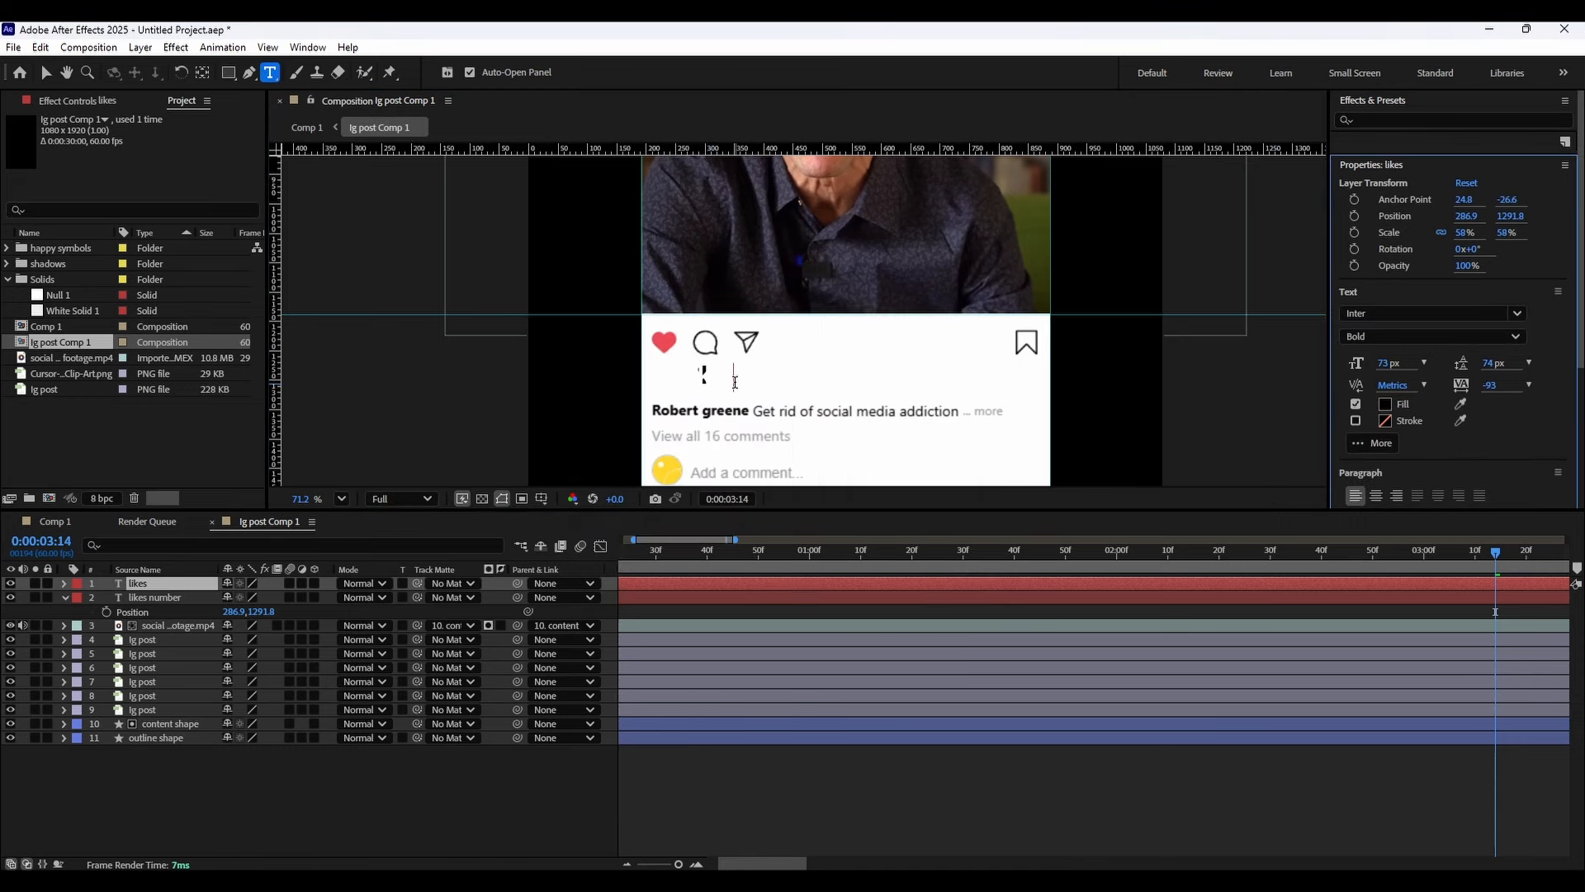
pyautogui.click(1385, 404)
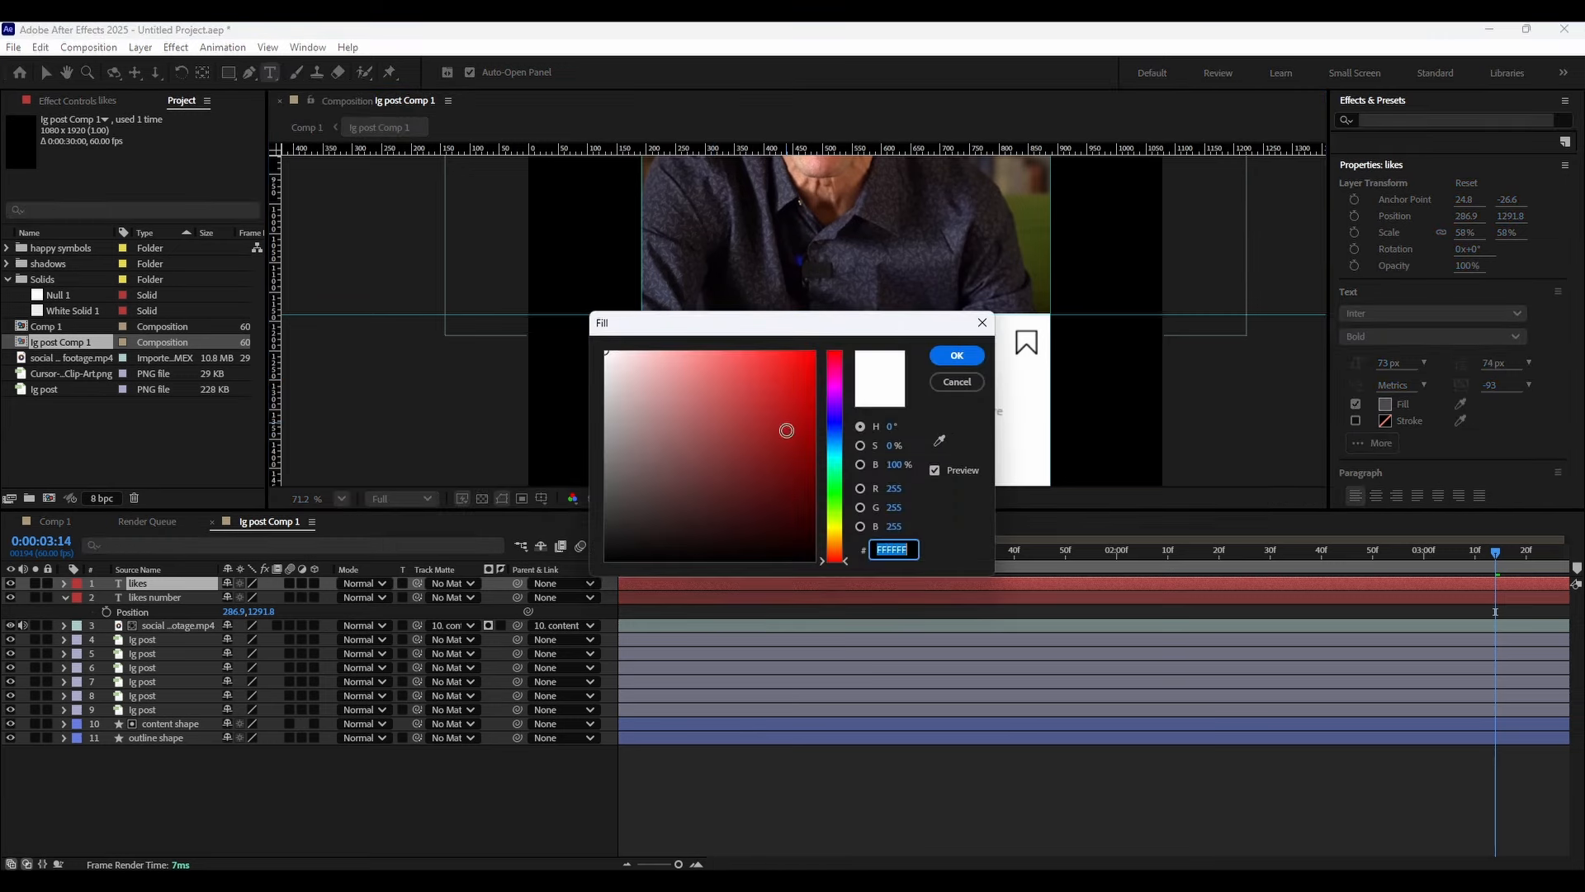
pyautogui.write('000000')
pyautogui.moveTo(880, 326); pyautogui.dragTo(744, 449)
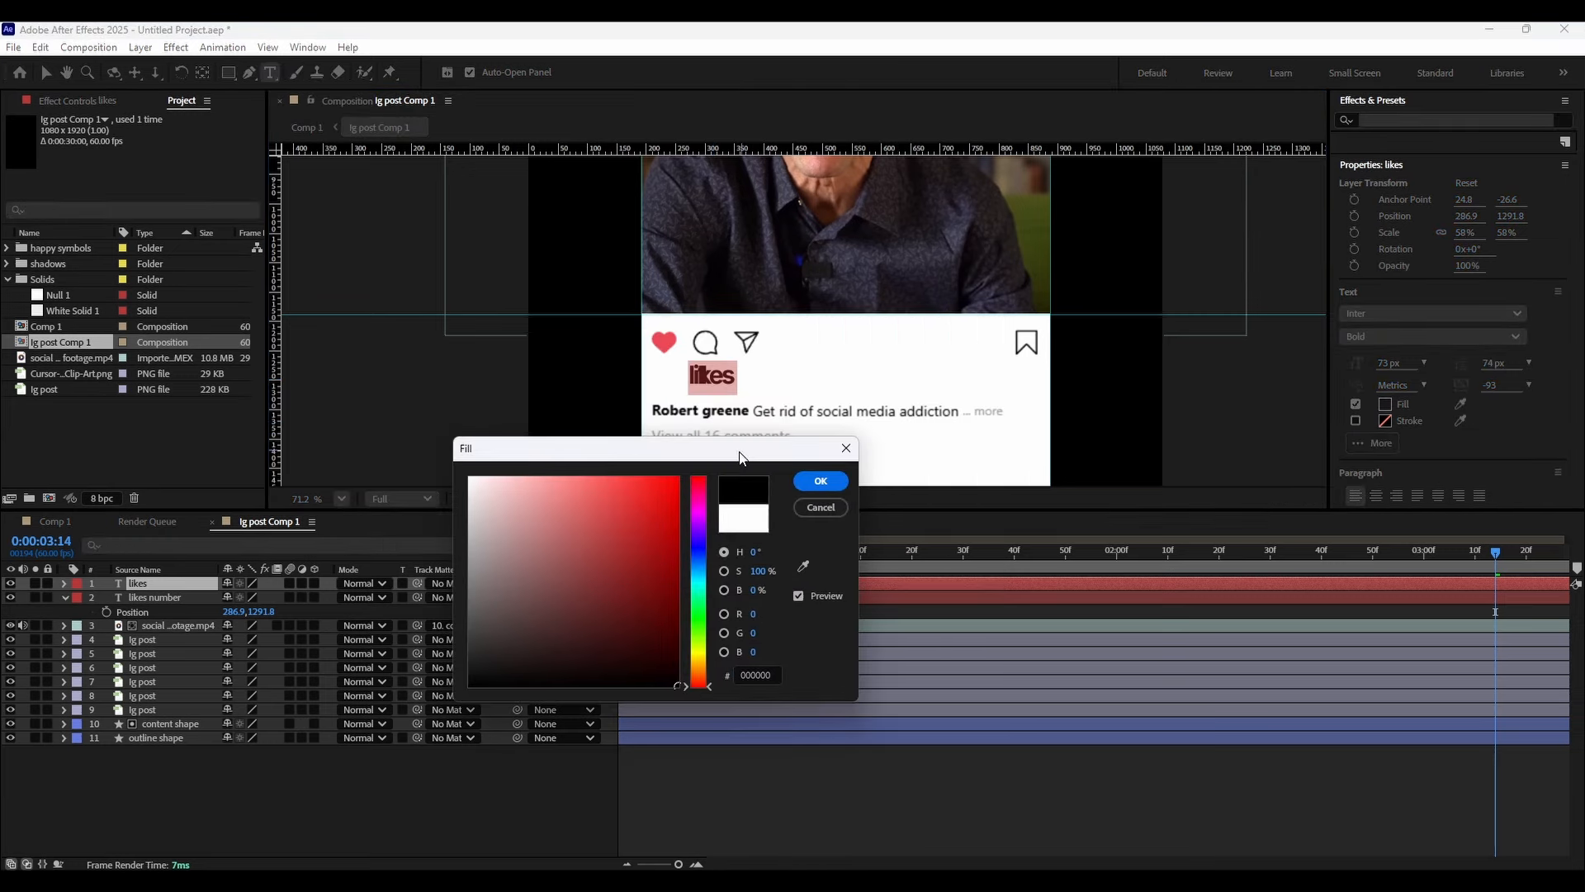
pyautogui.click(820, 478)
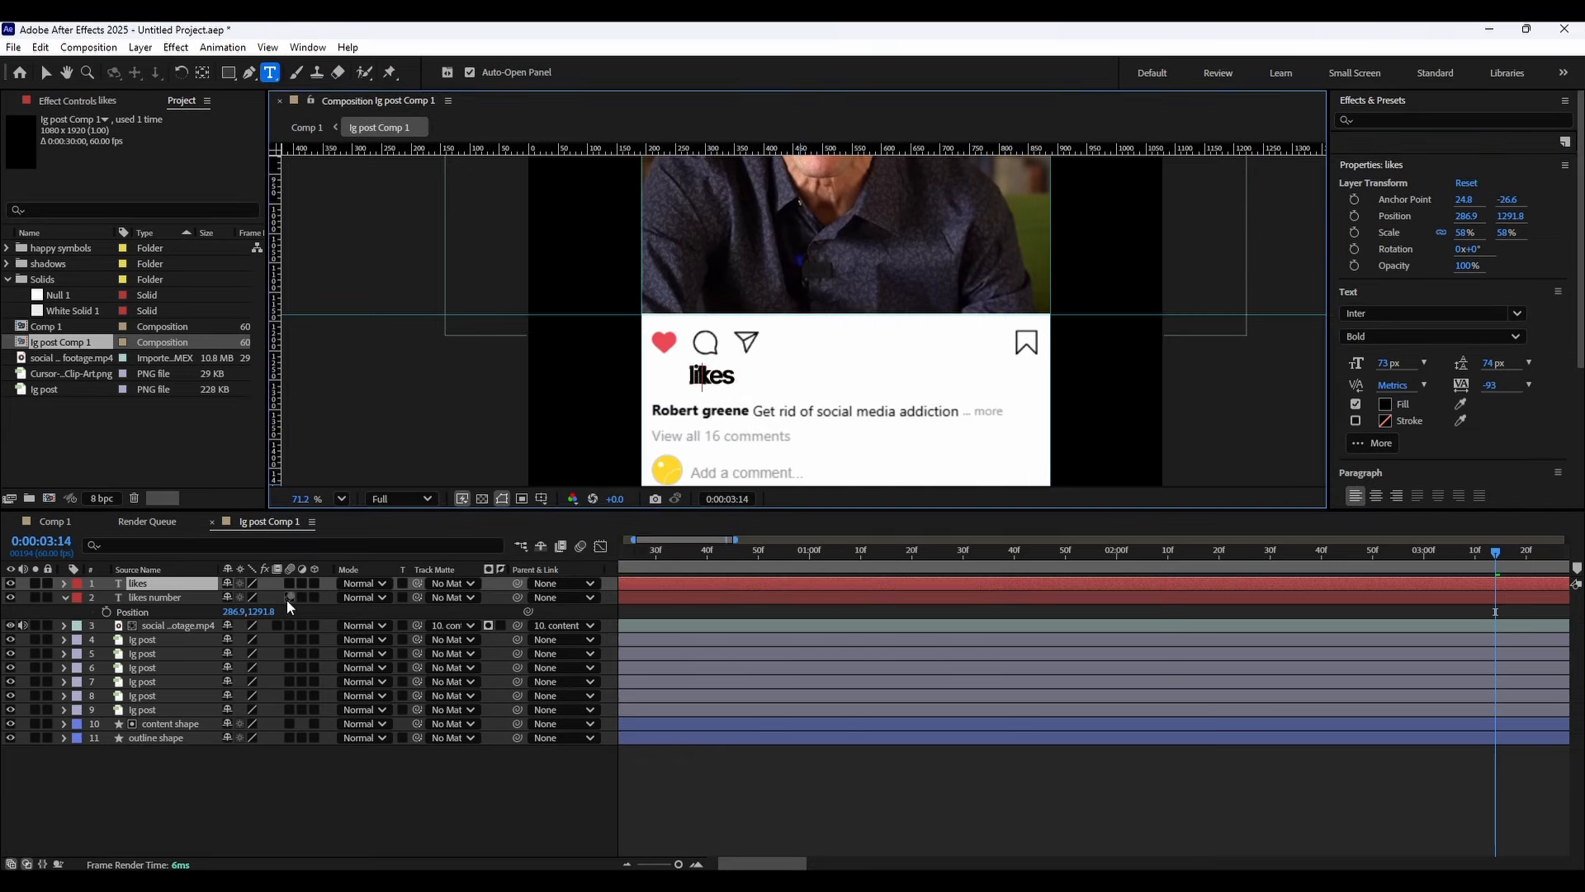
# Move the likes text to the right of the count, at position about 349.9, 1291.8.
pyautogui.write('p')
pyautogui.hotkey('ctrl', 'z')
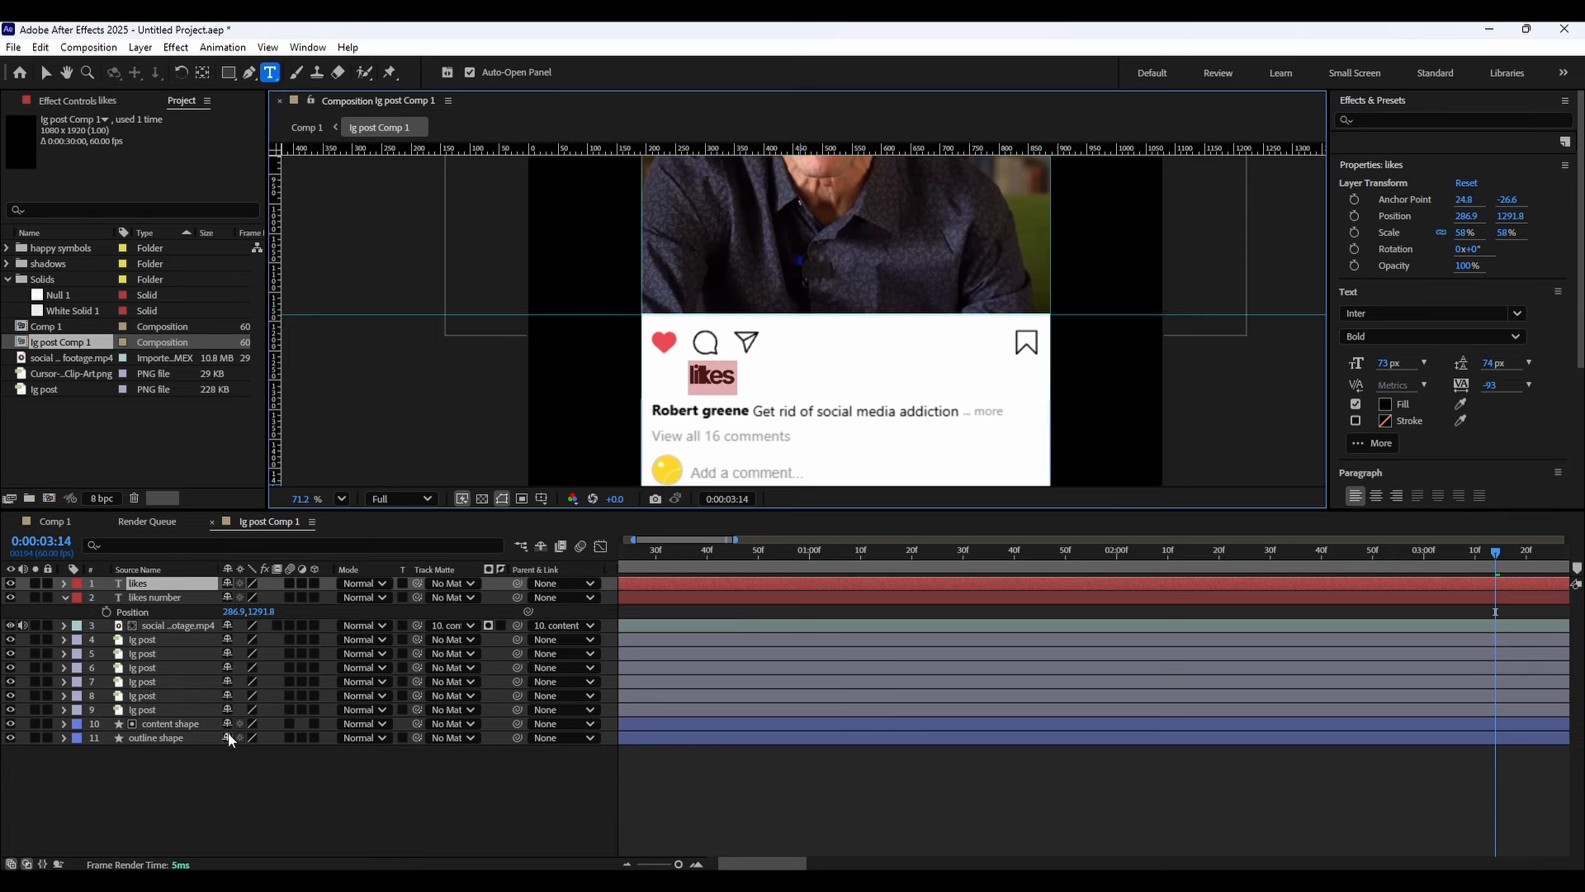
pyautogui.click(228, 737)
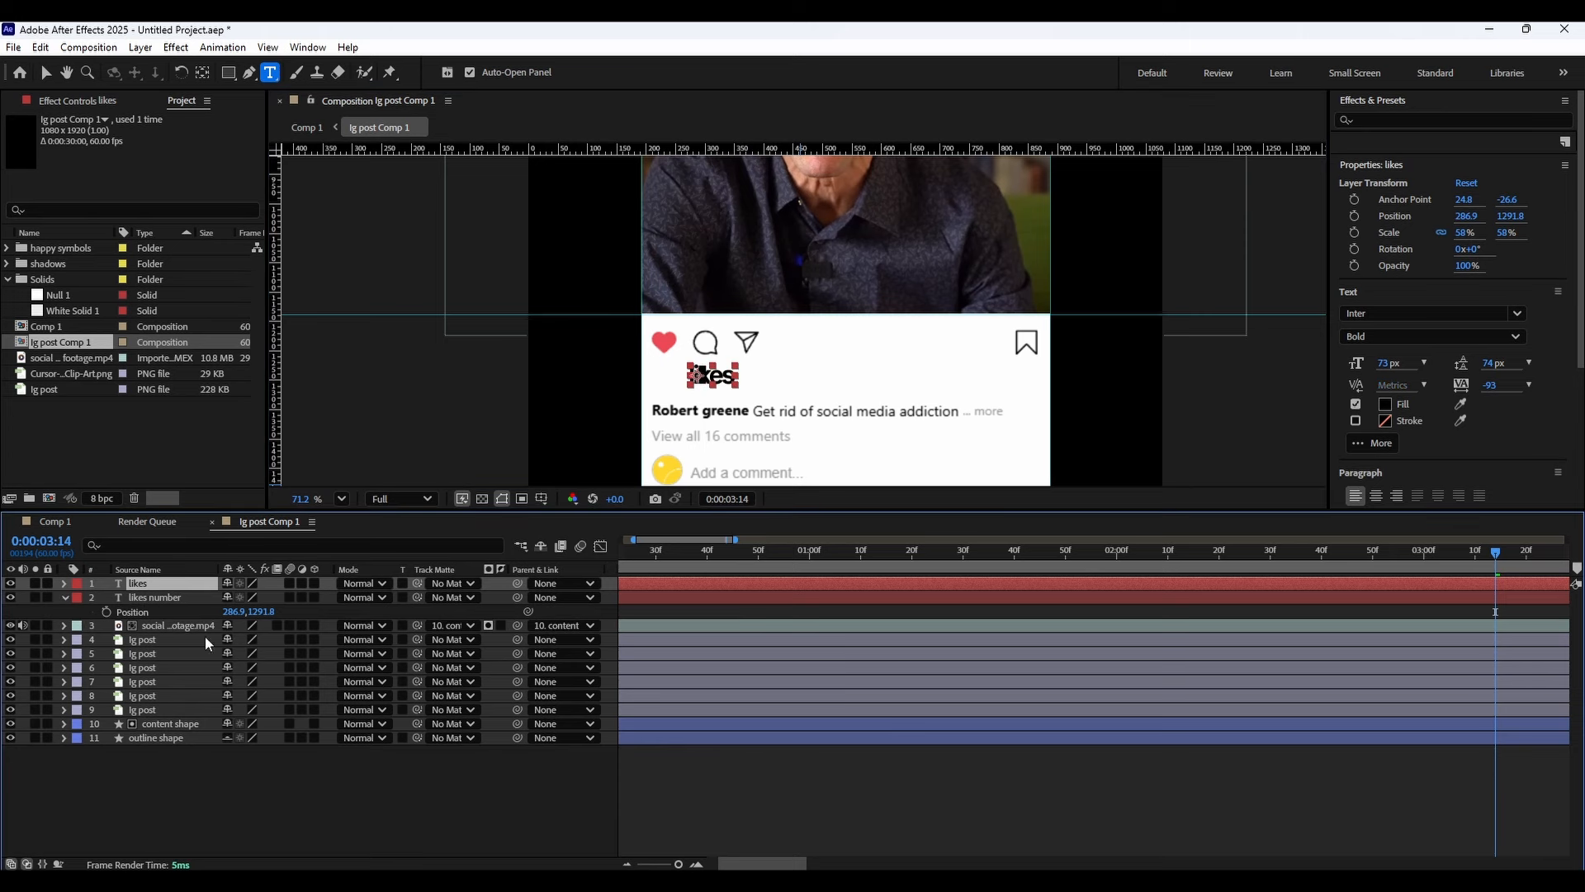
pyautogui.press('p')
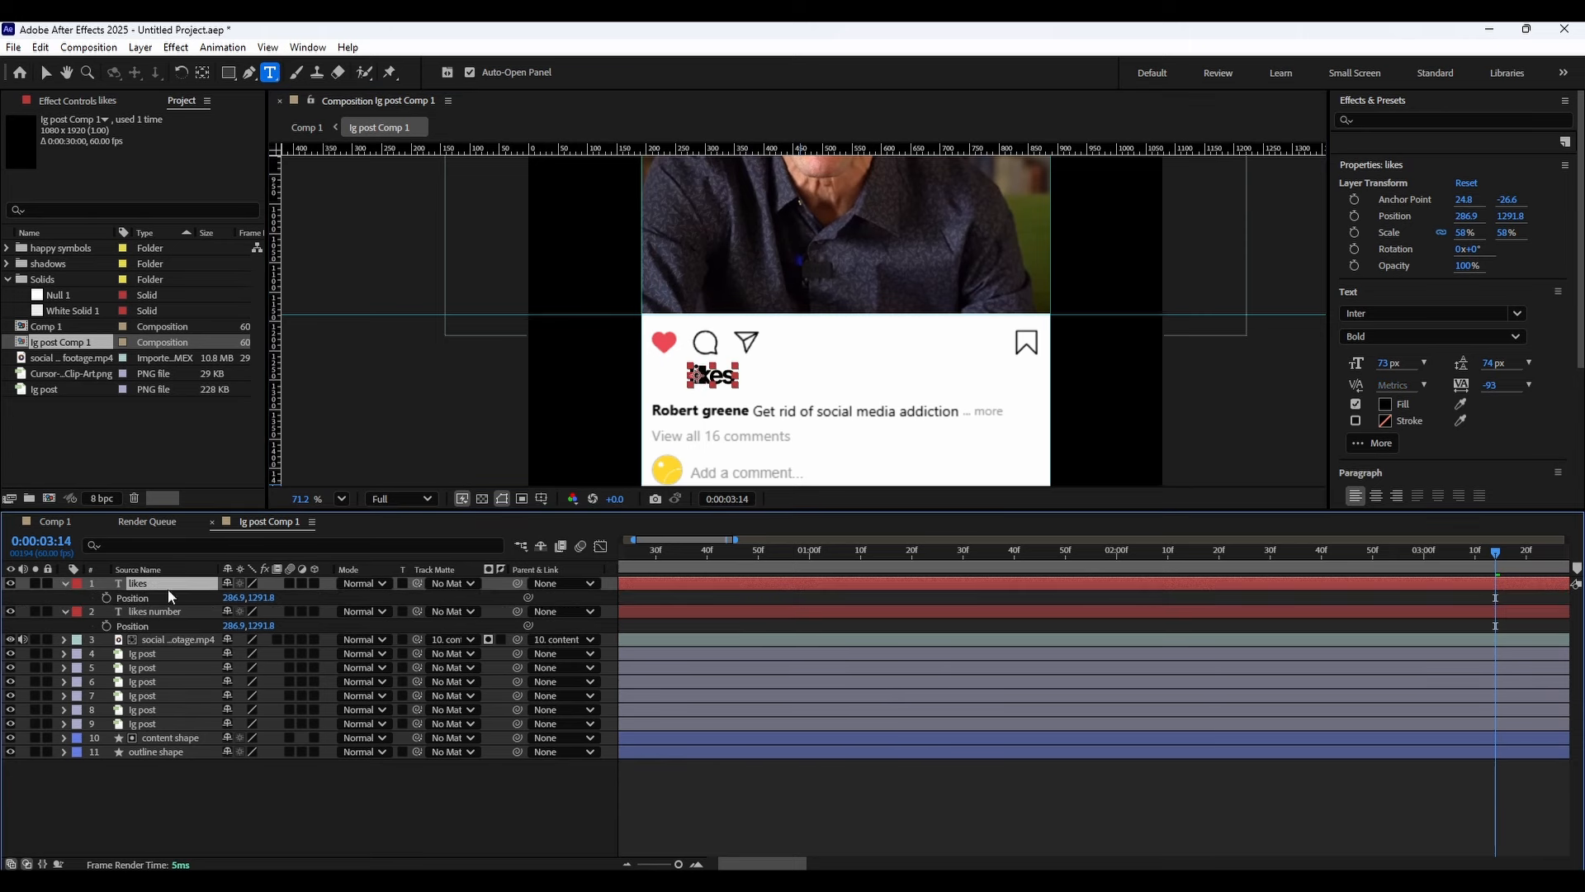
pyautogui.moveTo(236, 597)
pyautogui.mouseDown()
pyautogui.moveTo(297, 592)
pyautogui.moveTo(236, 596)
pyautogui.mouseUp()
pyautogui.press('s')
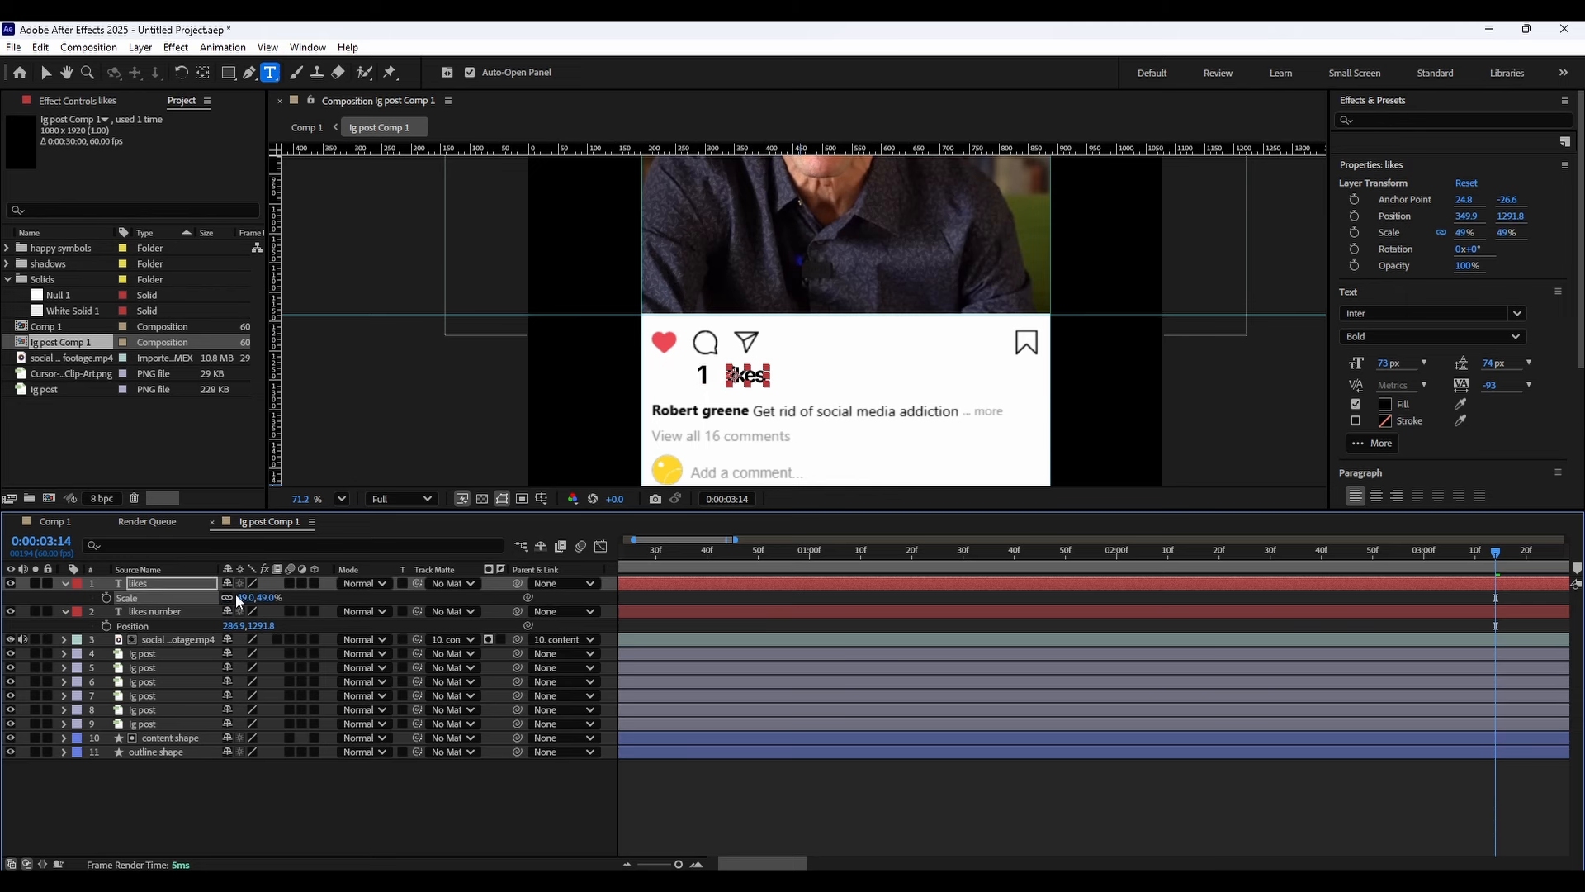
pyautogui.hotkey('ctrl', 'z')
# Set the likes text's font style to Inter Medium.
pyautogui.click(1392, 313)
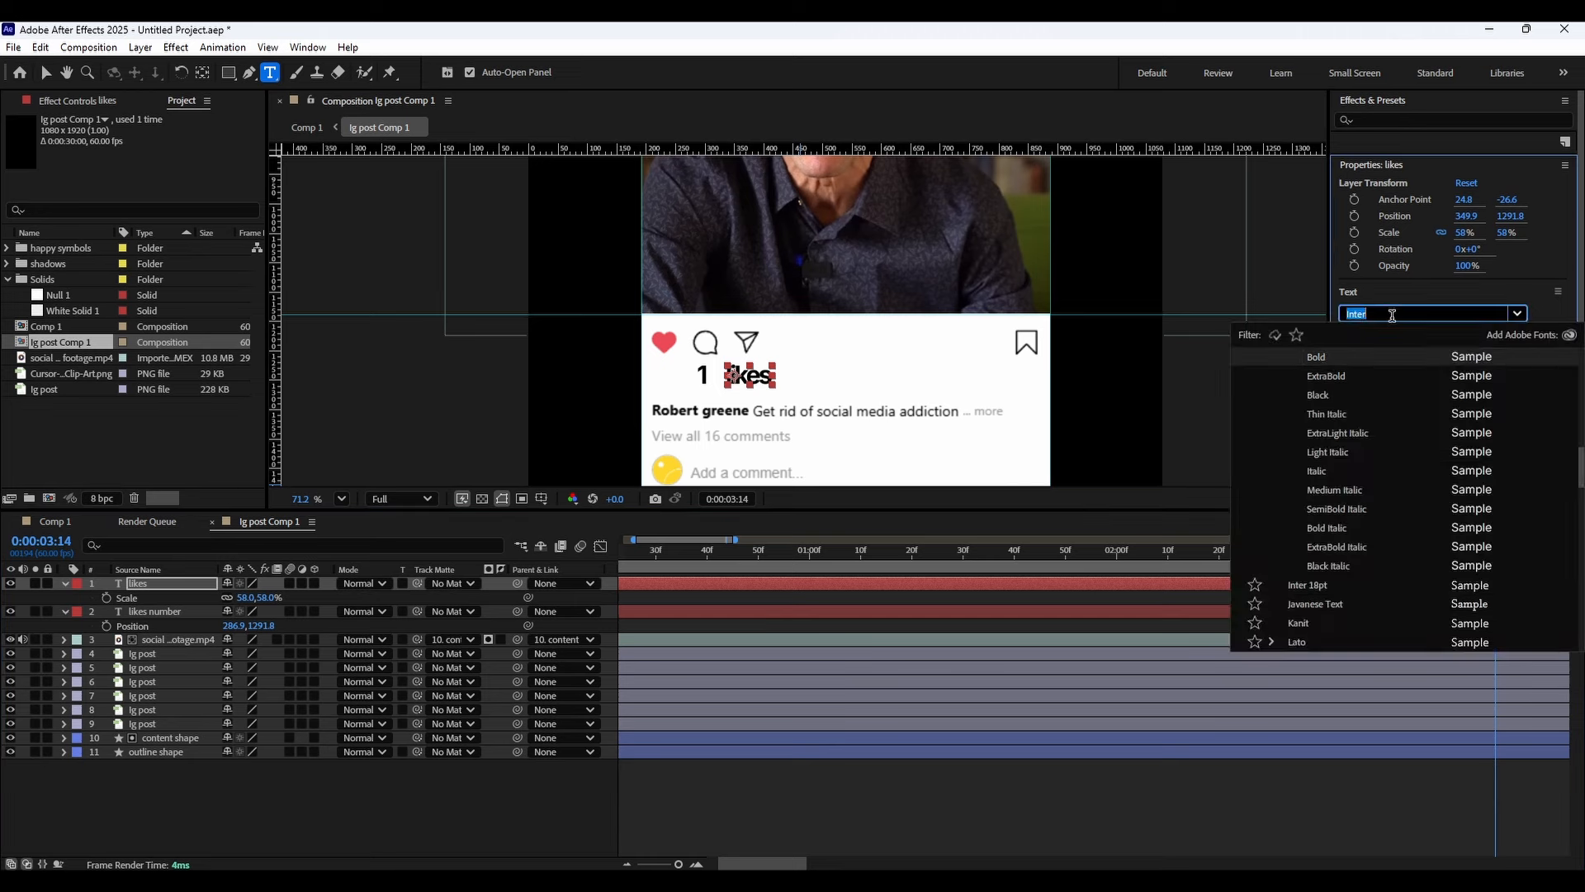
pyautogui.click(1407, 313)
pyautogui.click(1401, 336)
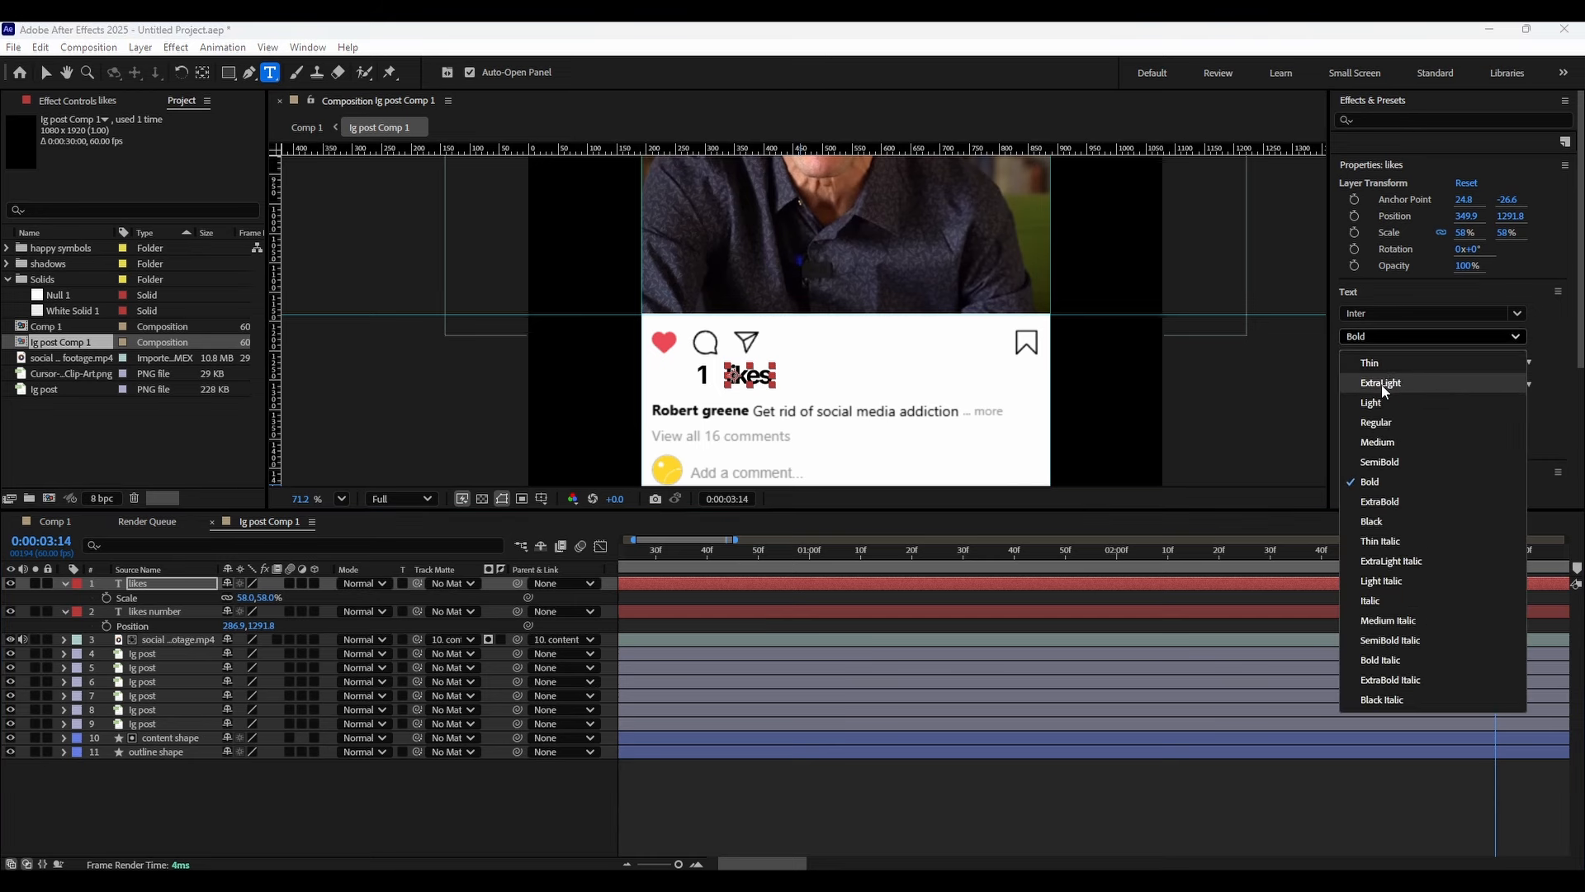
pyautogui.click(1394, 444)
# Apply the Numbers+ v1.0 animation preset to the likes number layer.
pyautogui.click(160, 612)
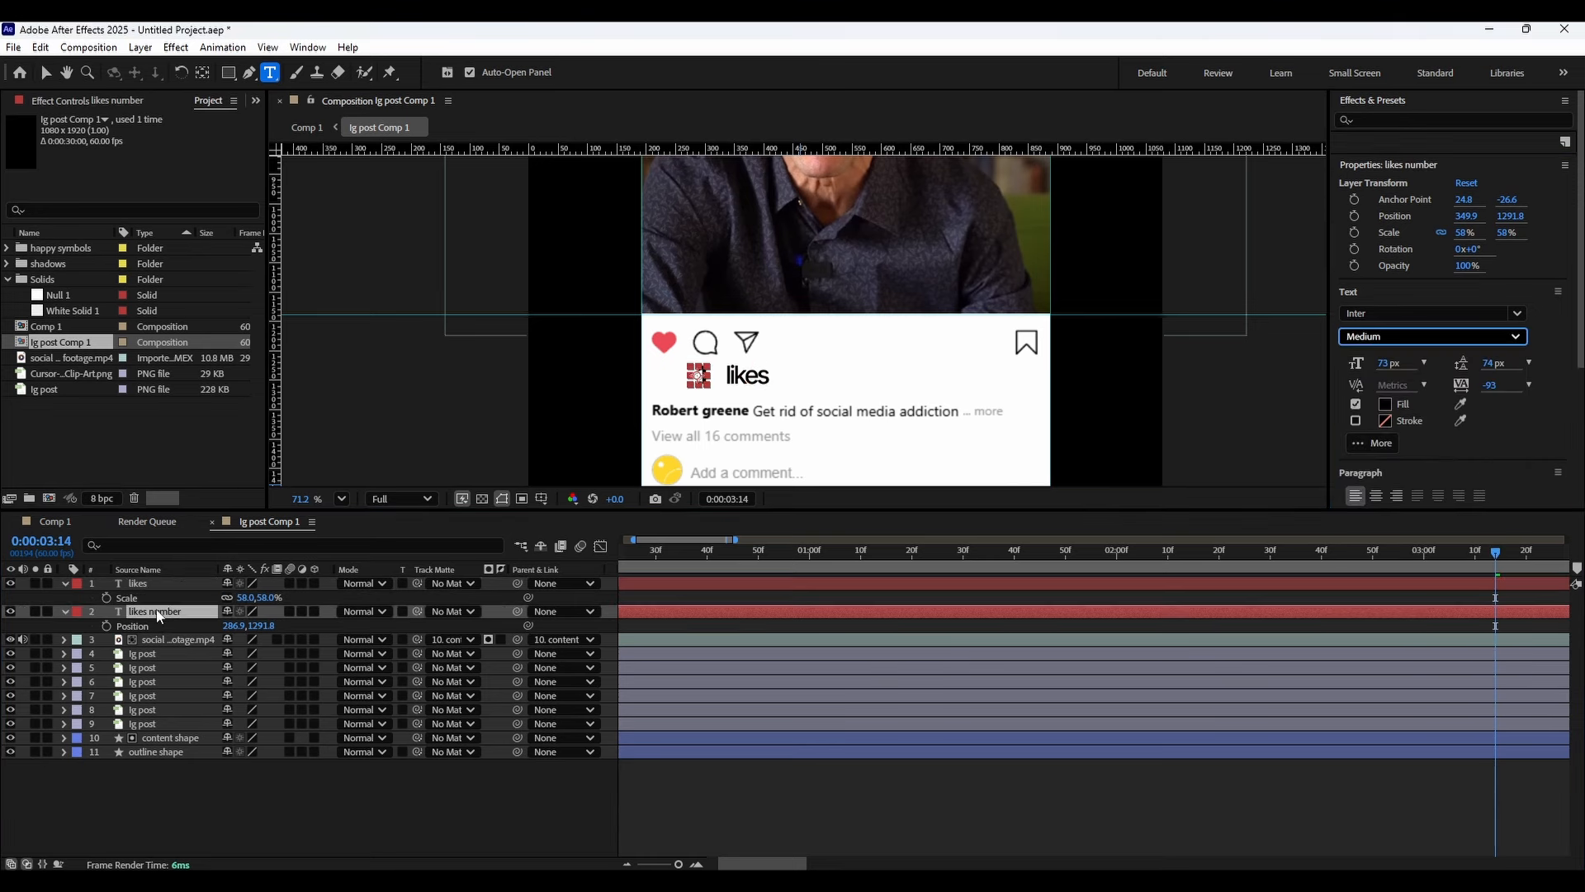
pyautogui.click(1374, 150)
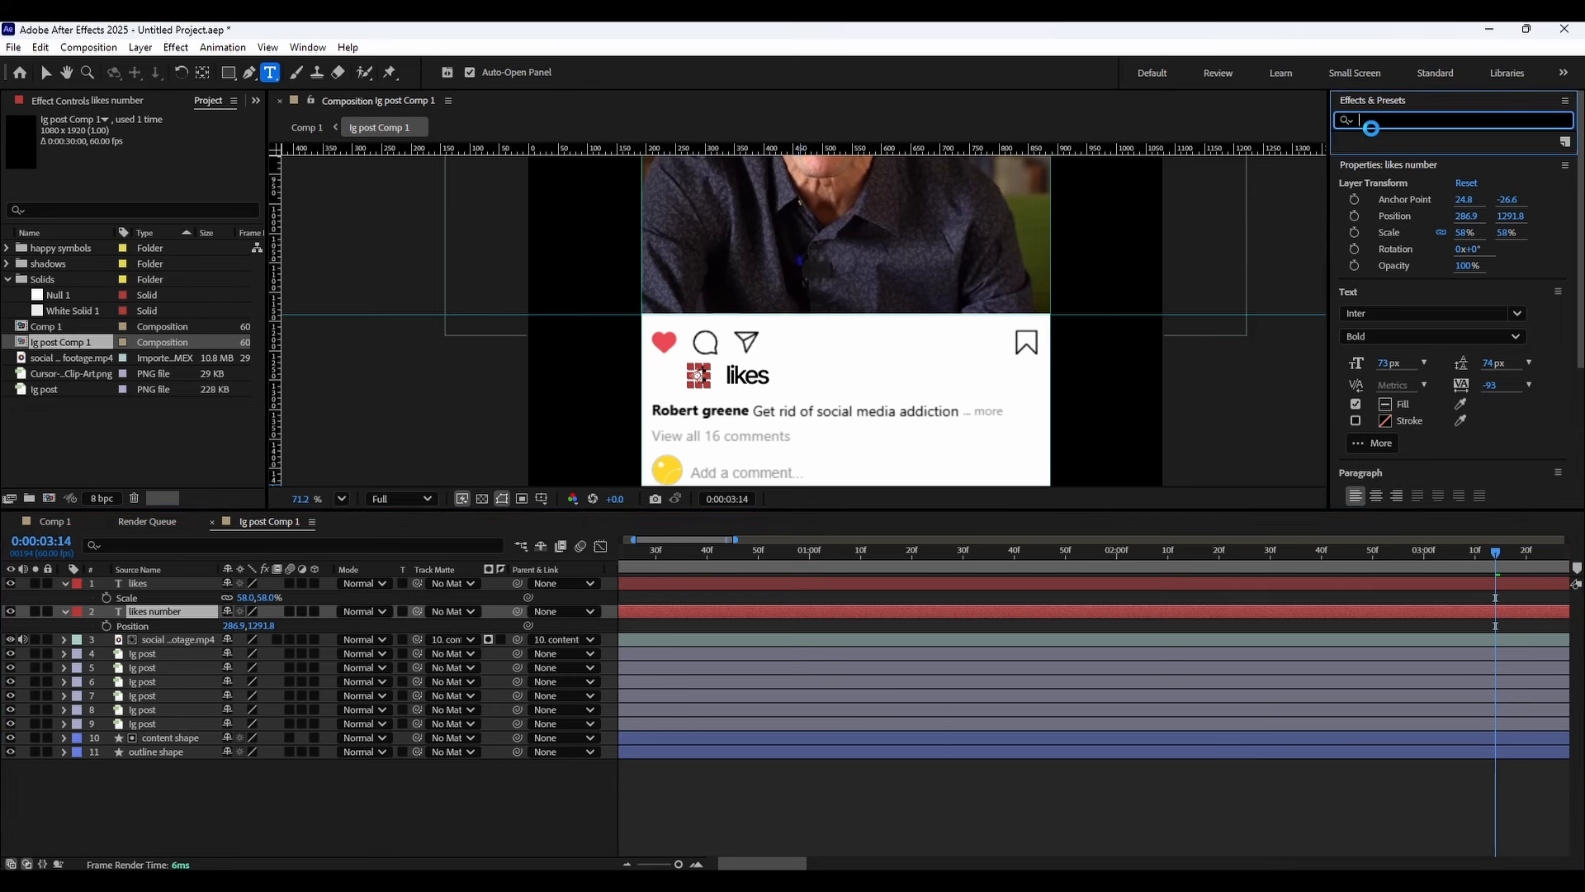
pyautogui.write('num')
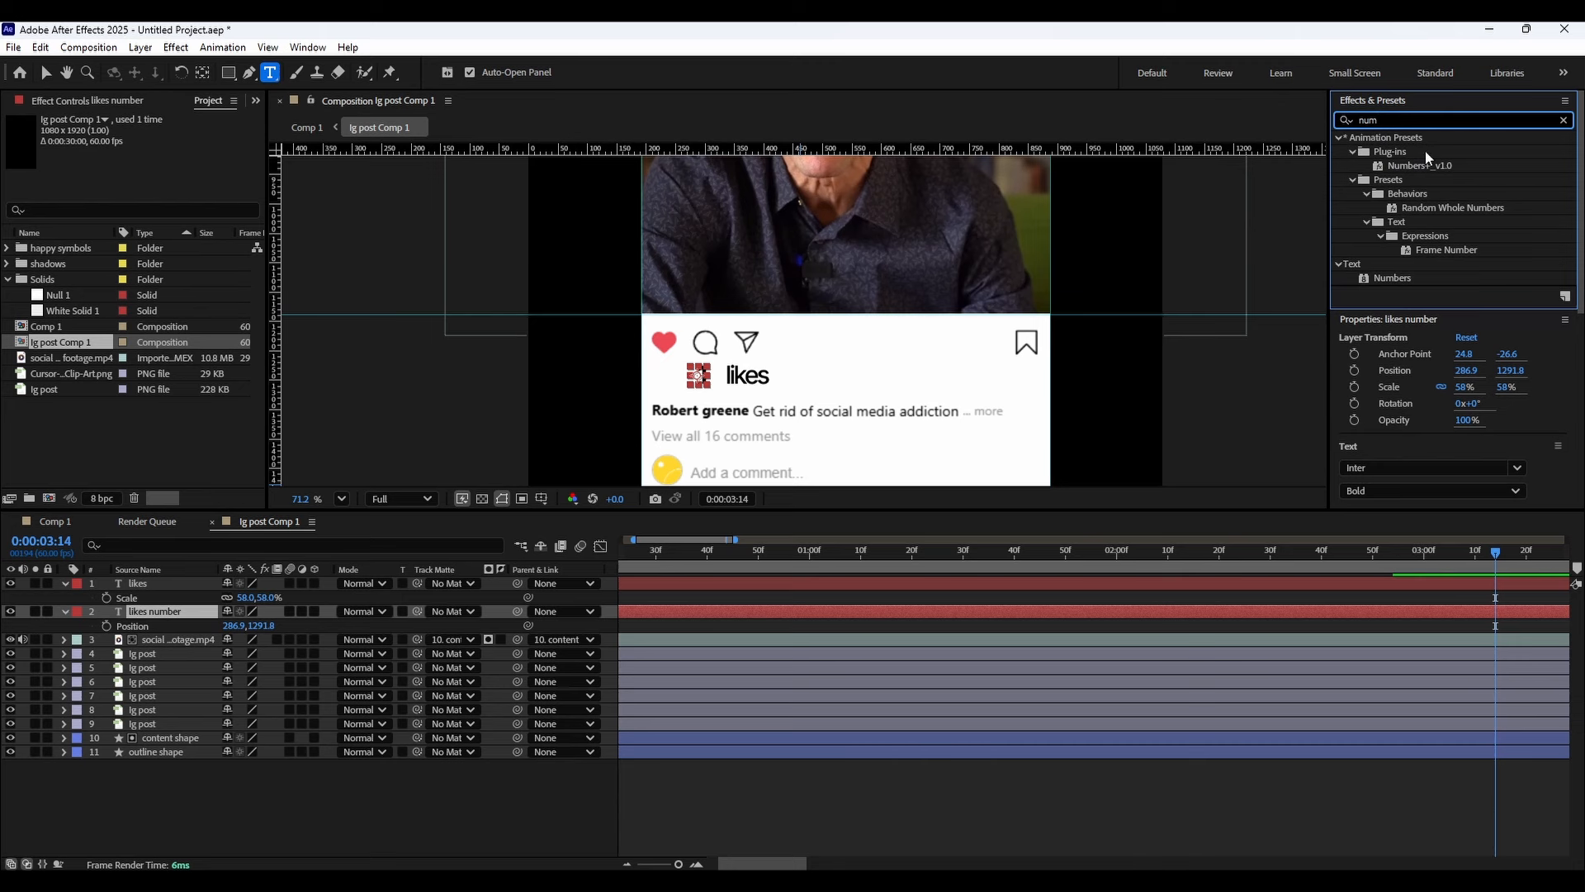
pyautogui.click(1425, 168)
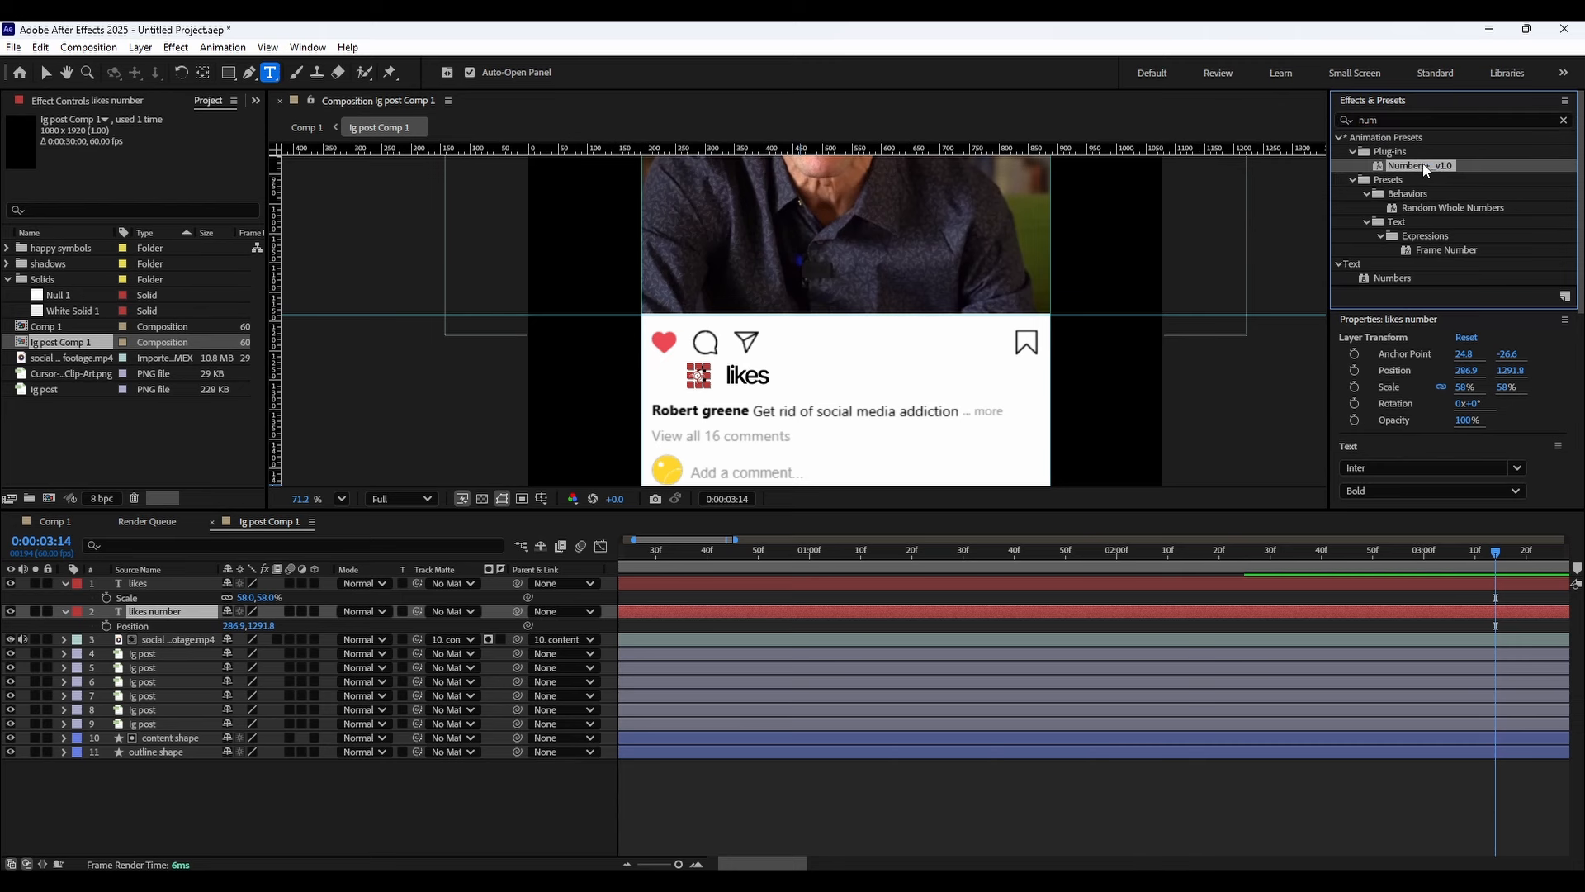
pyautogui.moveTo(1420, 171); pyautogui.dragTo(169, 612)
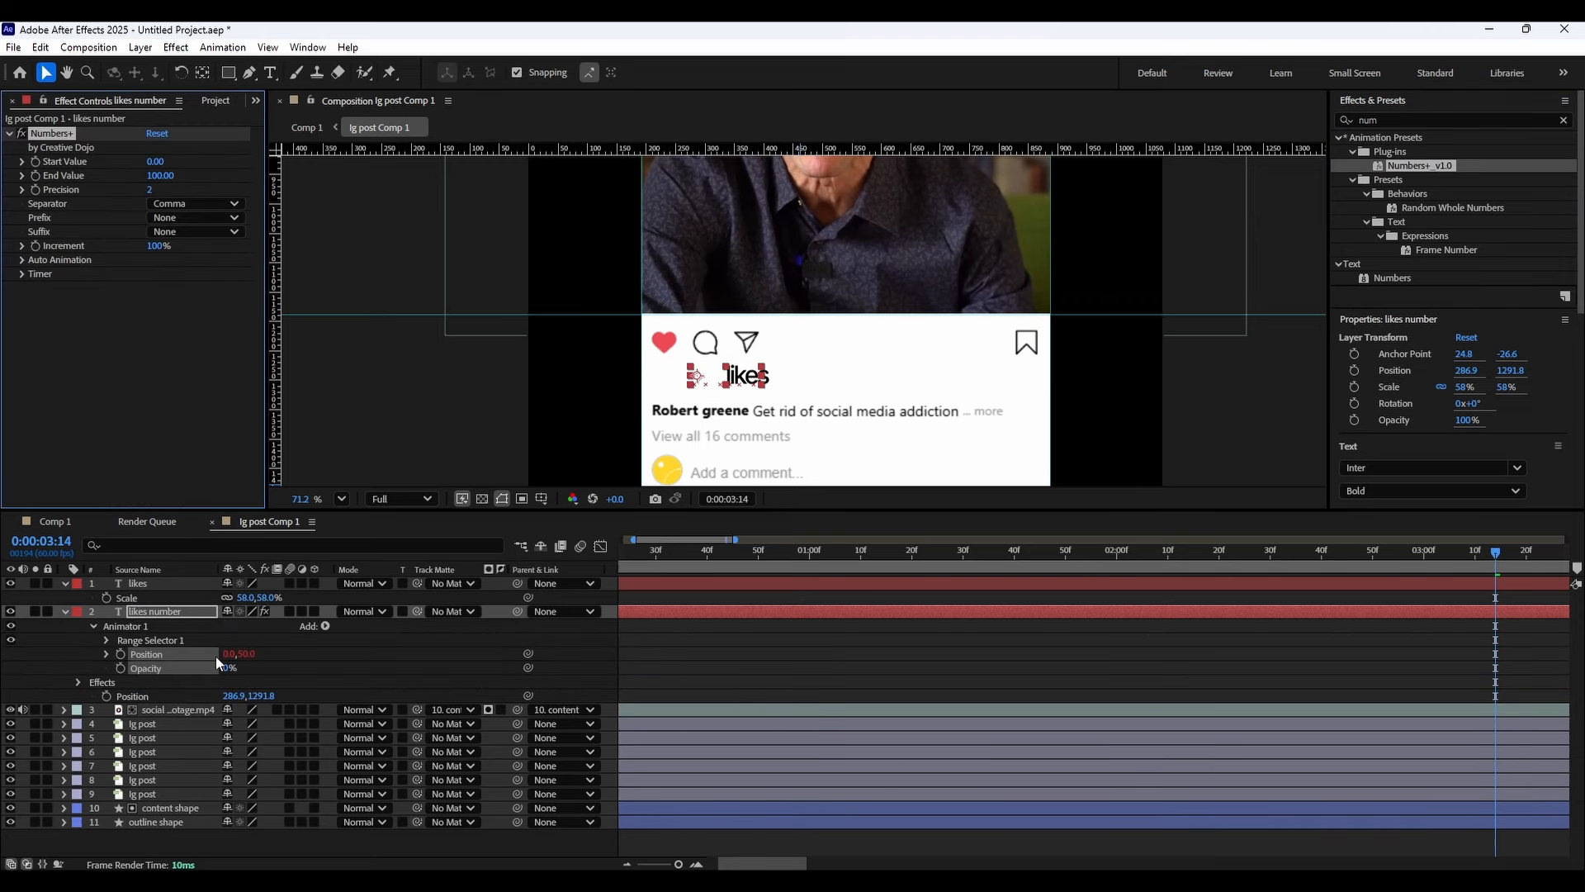
pyautogui.moveTo(227, 656); pyautogui.dragTo(234, 658)
pyautogui.hotkey('ctrl', 'z')
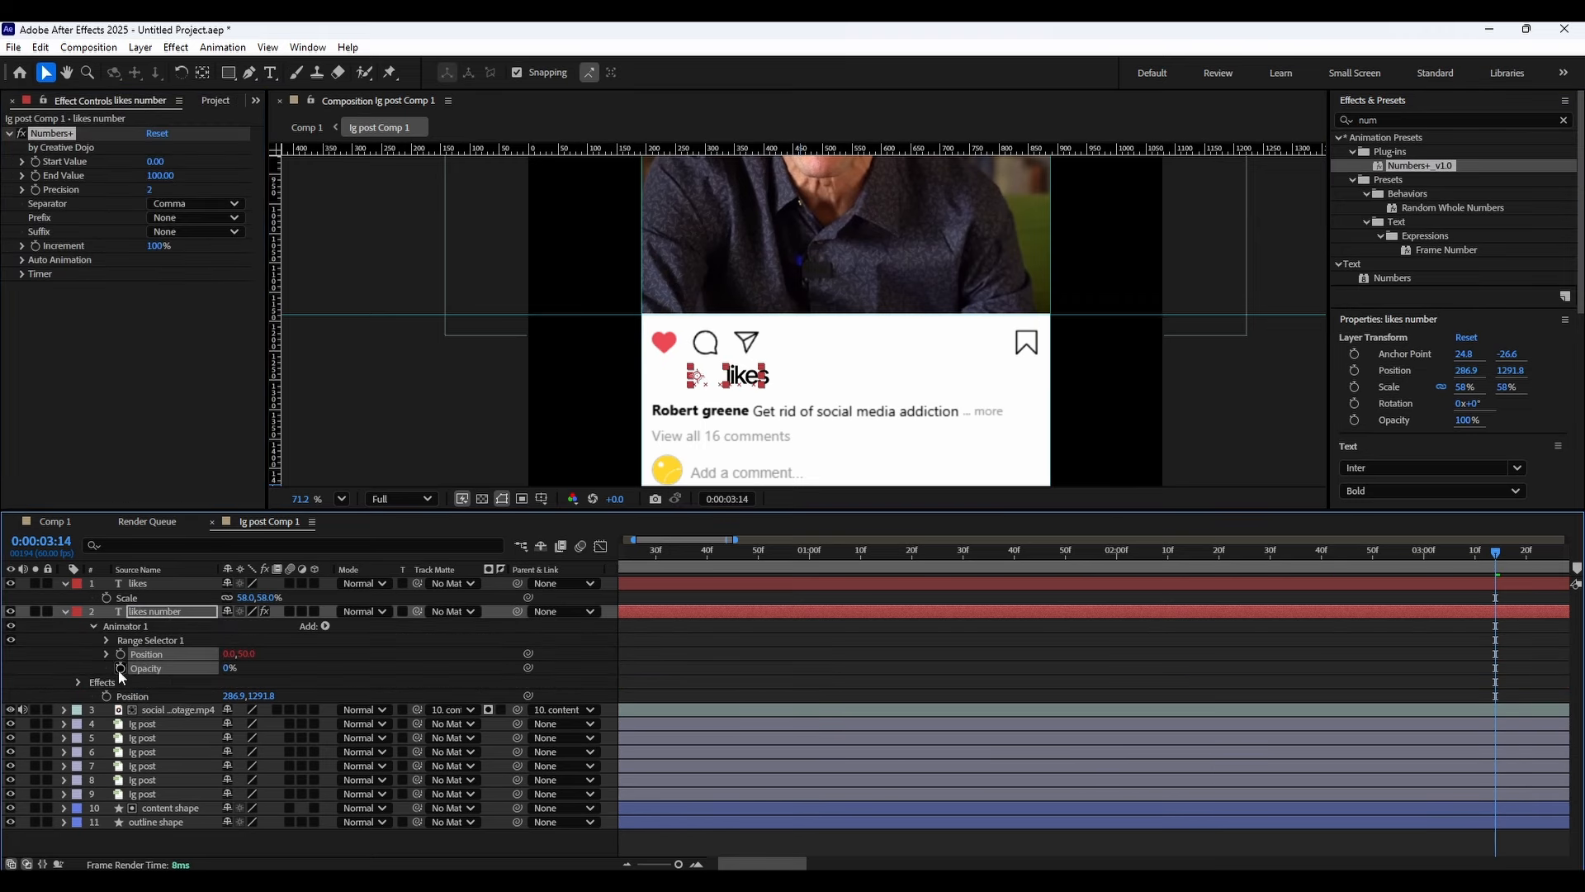
pyautogui.click(104, 651)
pyautogui.click(104, 654)
pyautogui.click(106, 640)
pyautogui.click(231, 654)
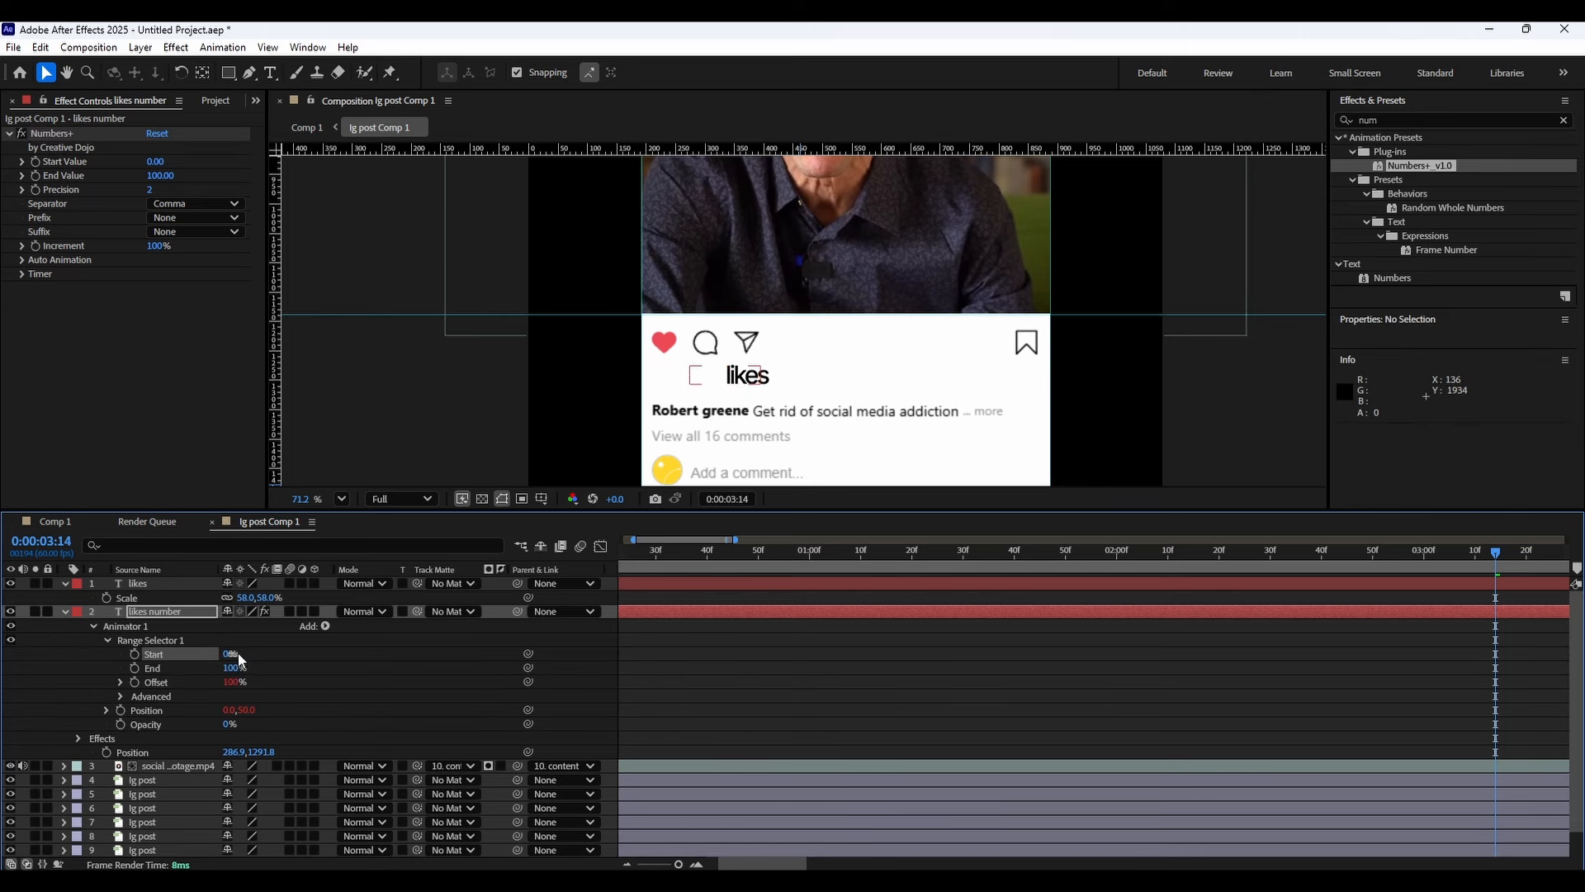
pyautogui.click(271, 642)
pyautogui.moveTo(228, 656)
pyautogui.mouseDown()
pyautogui.moveTo(258, 648)
pyautogui.moveTo(223, 654)
pyautogui.mouseUp()
pyautogui.click(189, 715)
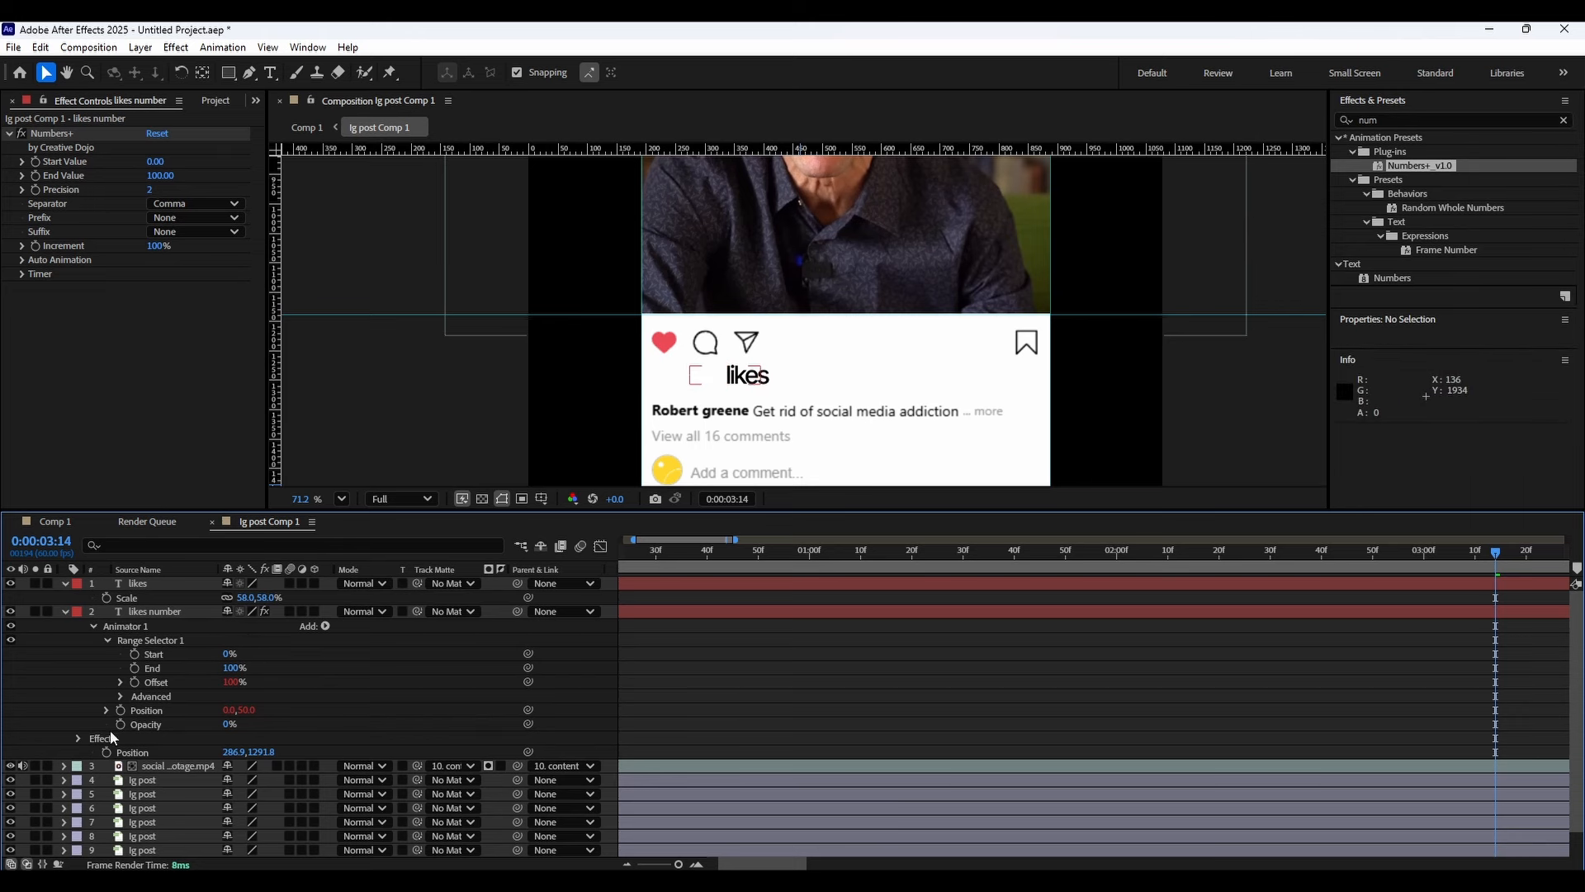
pyautogui.moveTo(229, 682); pyautogui.dragTo(83, 688)
pyautogui.hotkey('ctrl', 'z')
pyautogui.hotkey('ctrl', 'z')
# Set the Numbers+ effect's Precision on the likes number layer to 0.
pyautogui.click(106, 641)
pyautogui.click(94, 625)
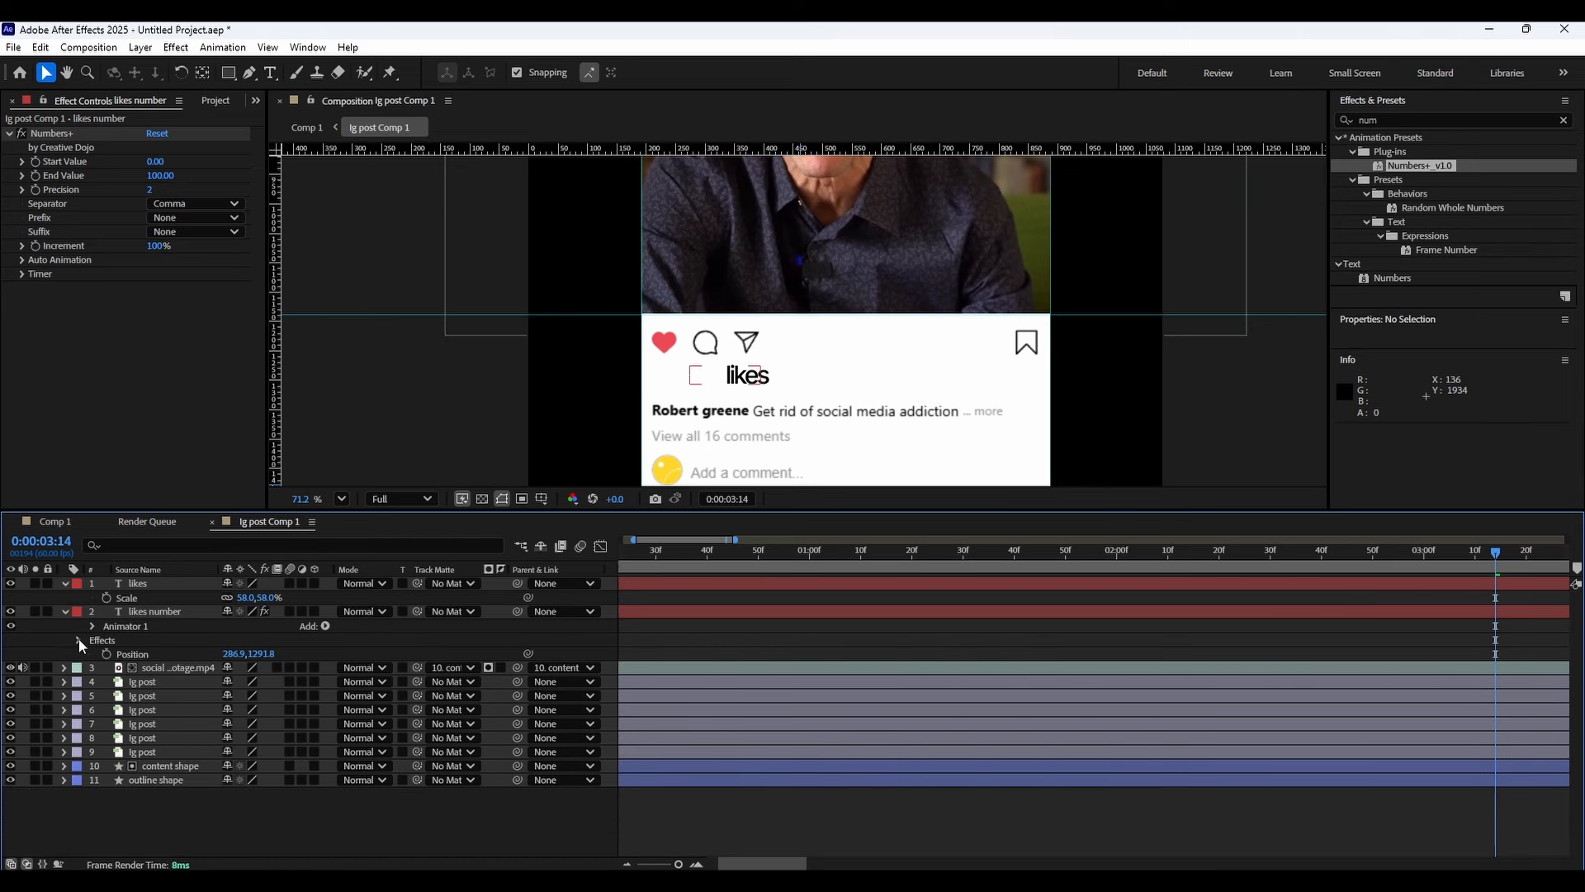
pyautogui.click(79, 640)
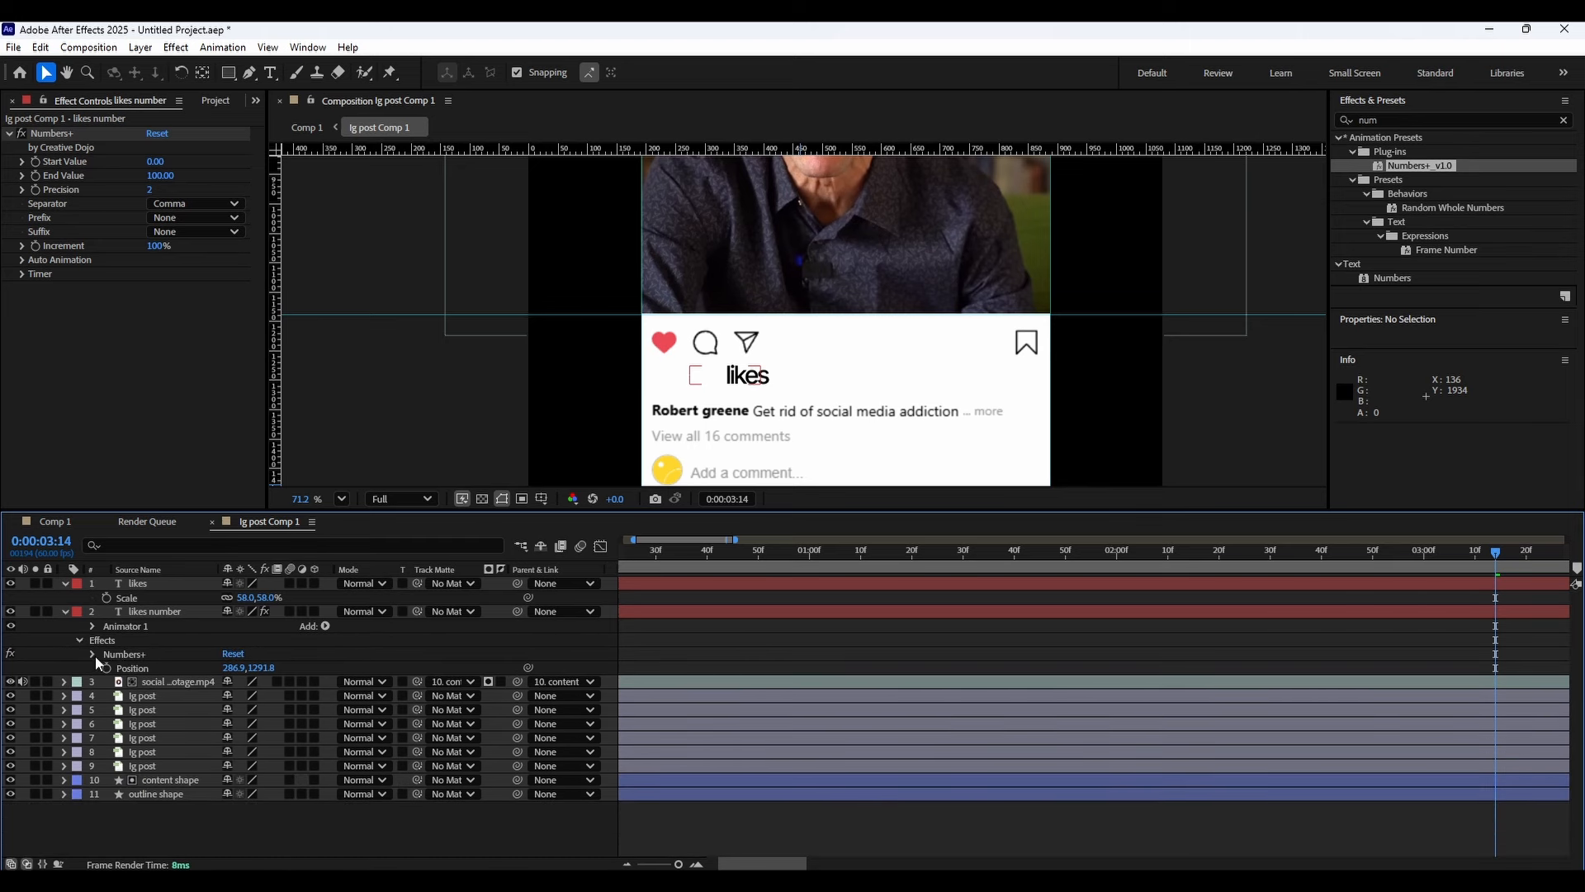
pyautogui.click(92, 654)
pyautogui.moveTo(231, 684); pyautogui.dragTo(91, 715)
pyautogui.hotkey('ctrl', 'z')
pyautogui.hotkey('ctrl', 'z')
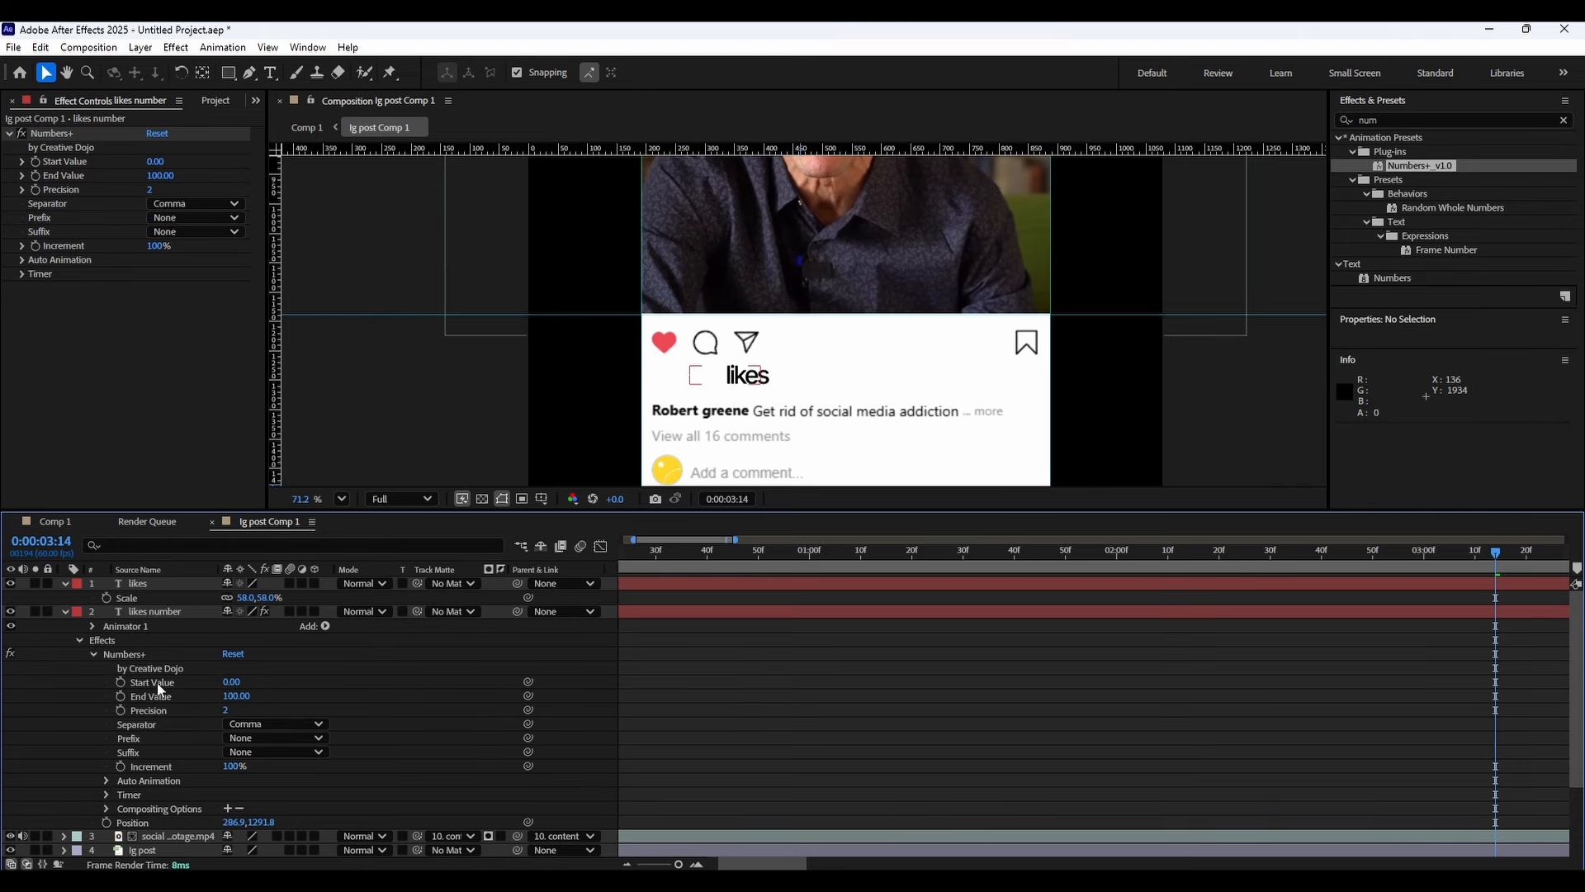
pyautogui.click(154, 612)
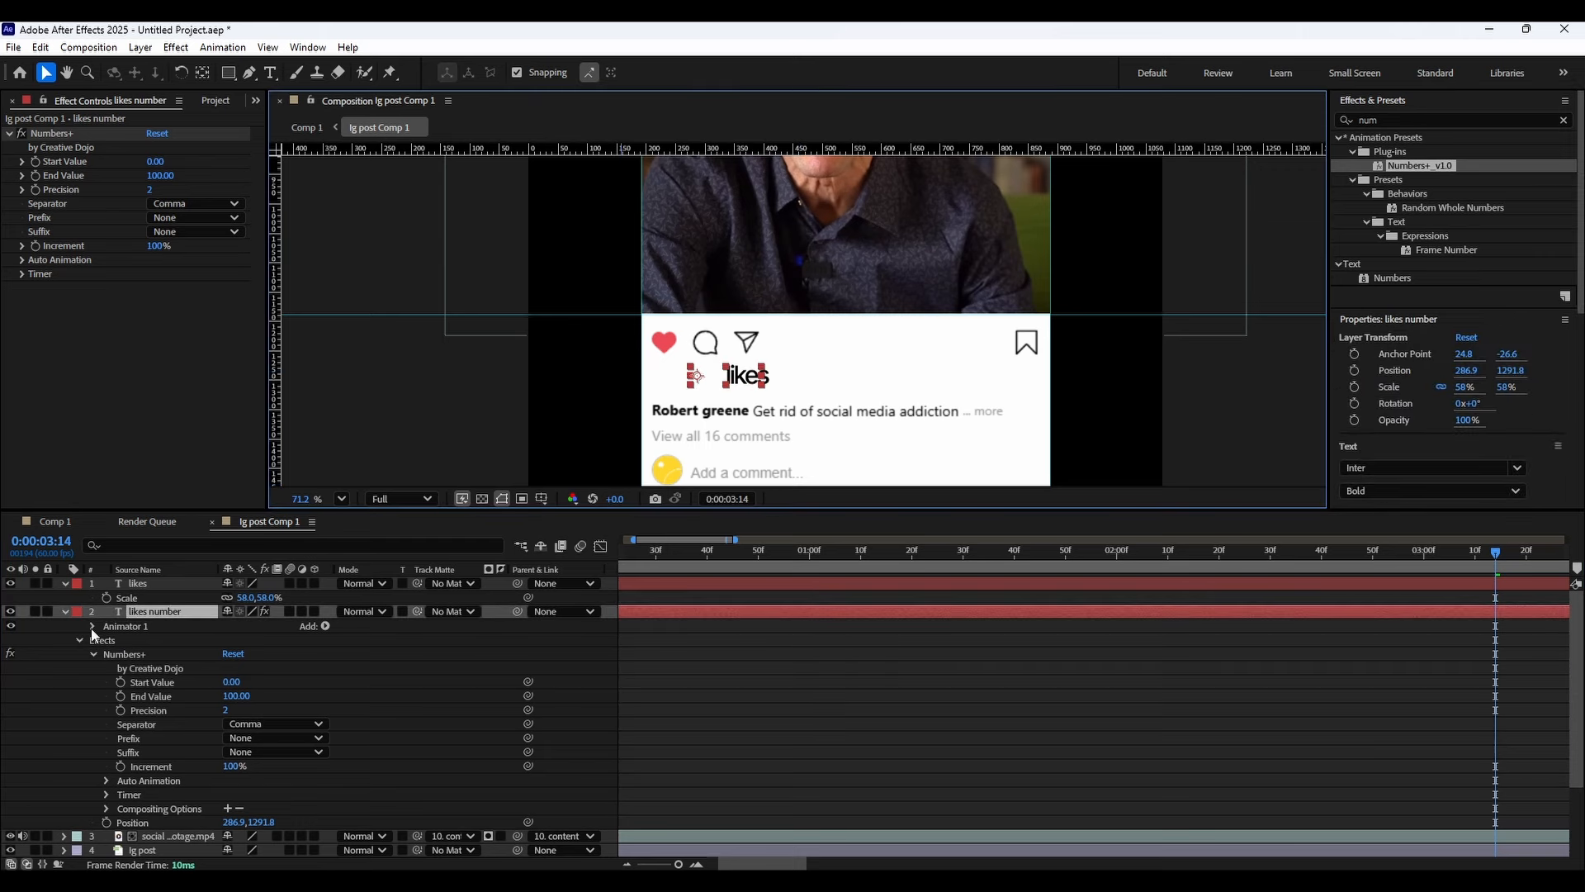
pyautogui.scroll(-3, 123, 660)
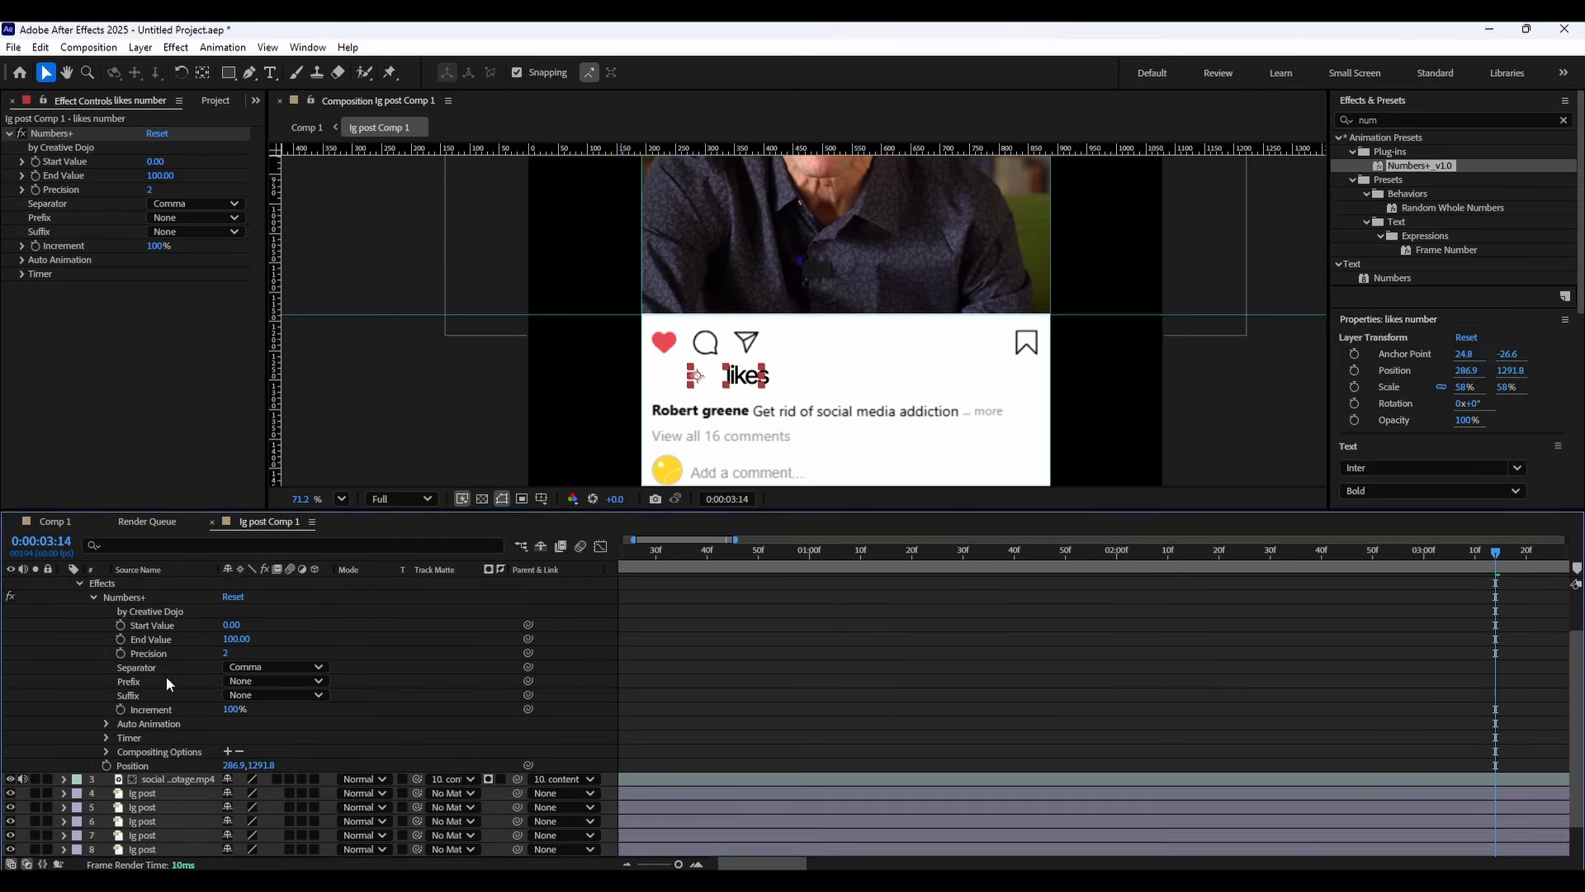
pyautogui.scroll(3, 182, 683)
pyautogui.click(225, 710)
pyautogui.write('0')
pyautogui.press('Return')
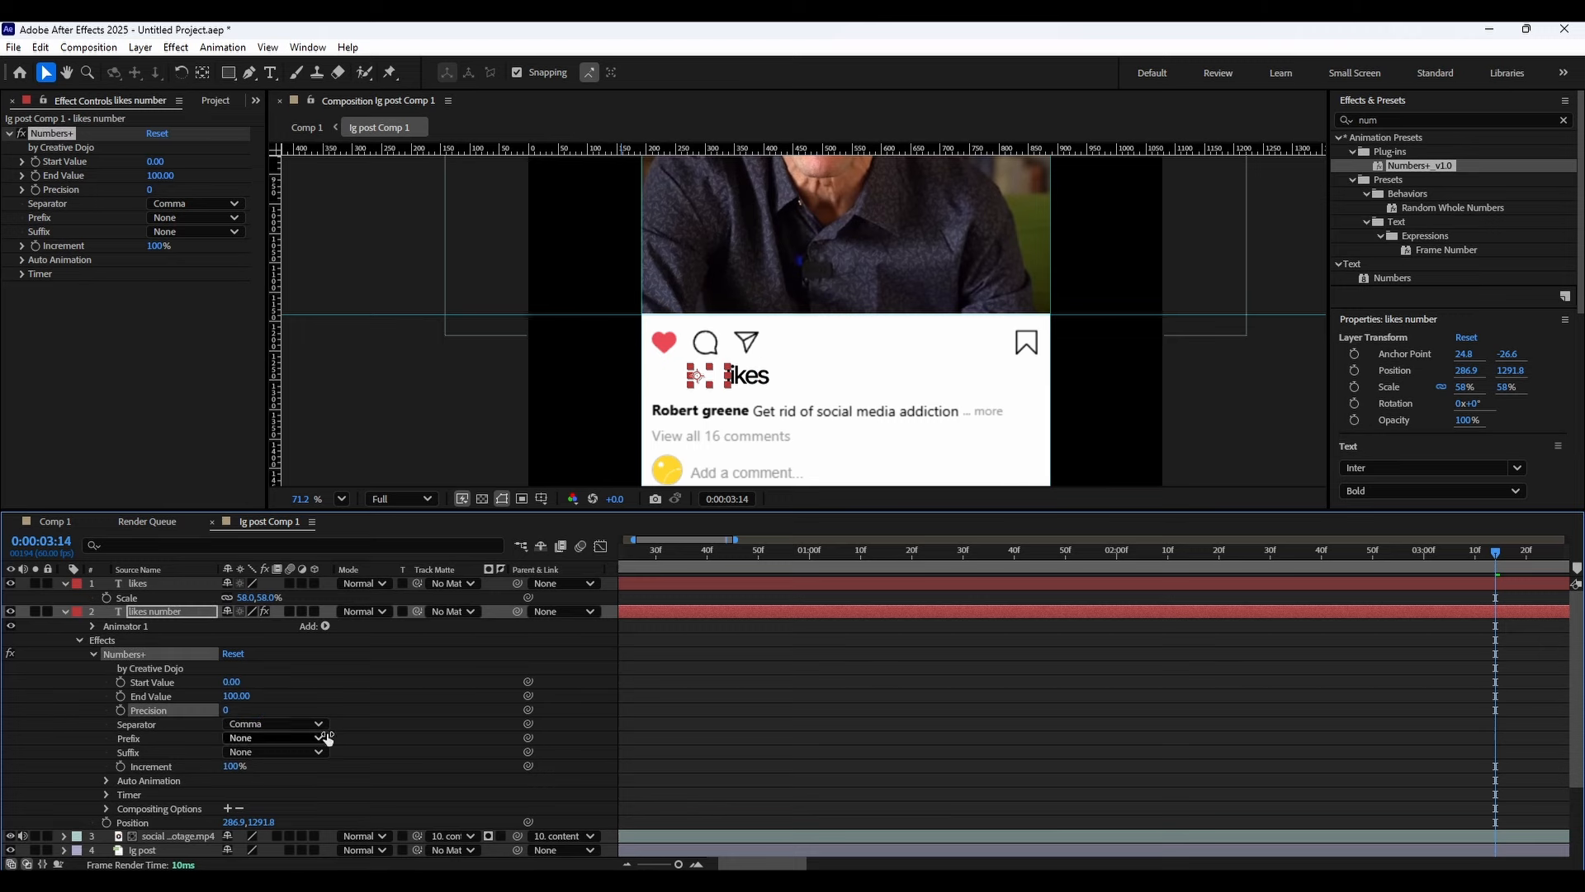
# Set the likes number's fill colour to black (000000).
pyautogui.click(176, 613)
pyautogui.scroll(-3, 1418, 440)
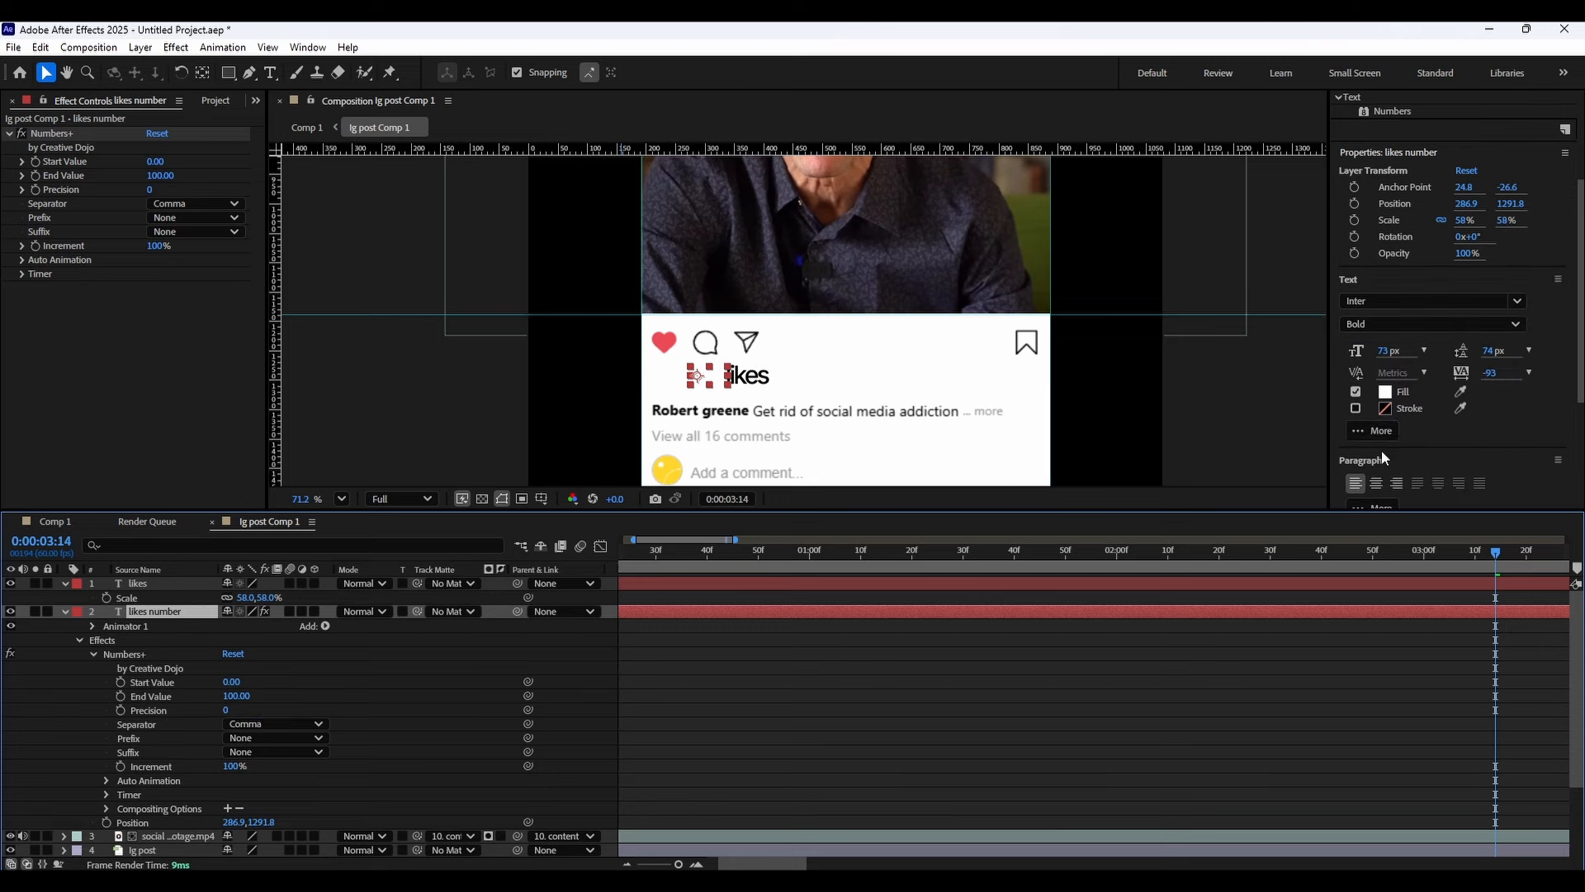
pyautogui.click(1385, 391)
pyautogui.moveTo(786, 326); pyautogui.dragTo(924, 449)
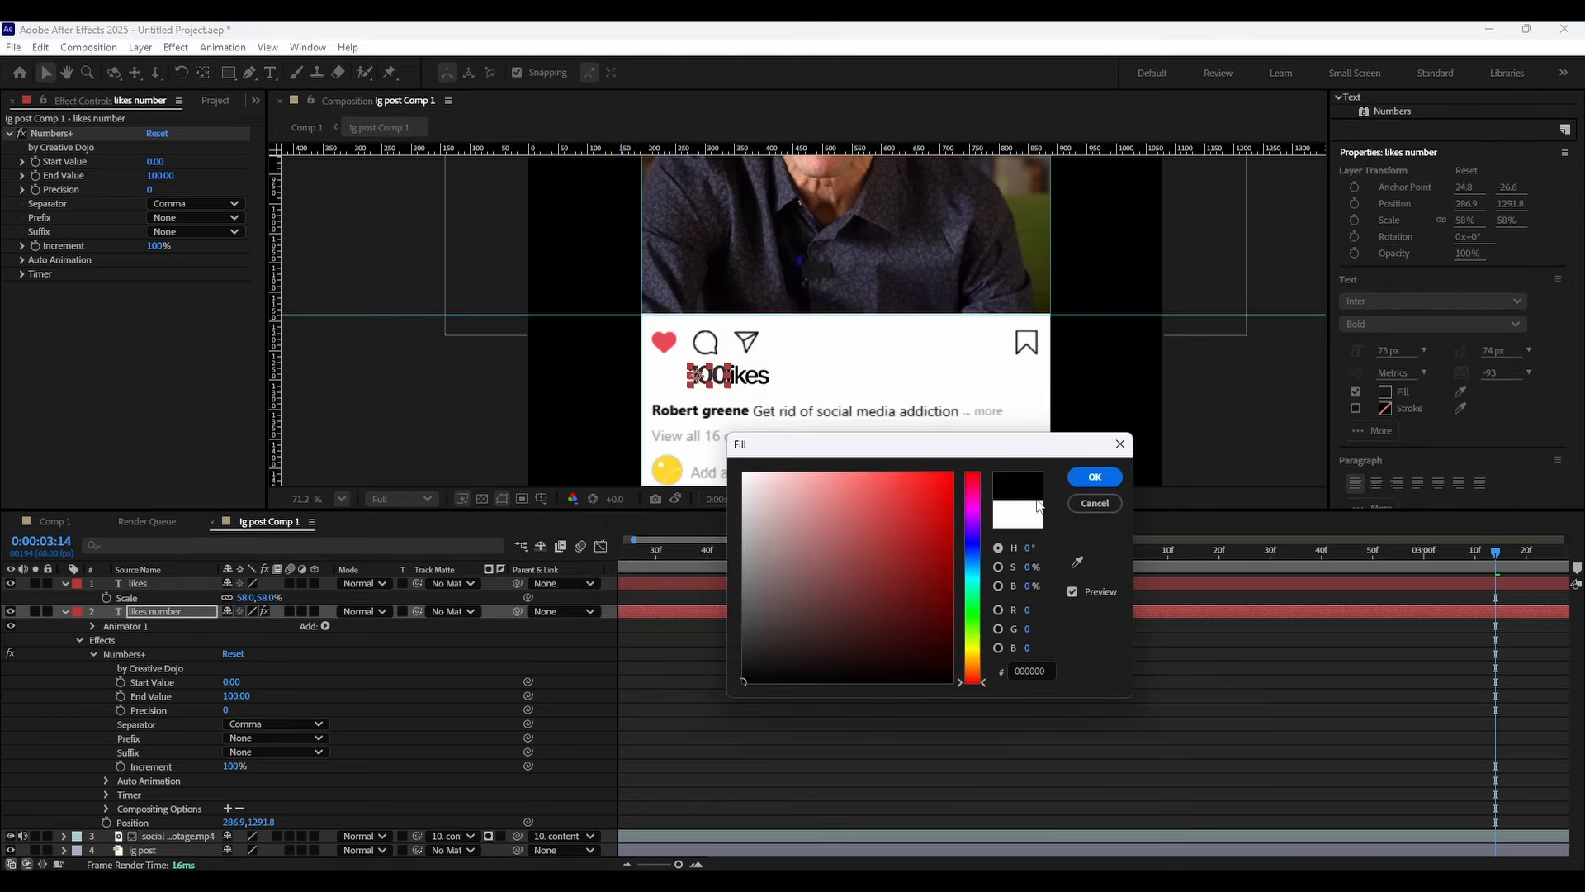
pyautogui.click(1094, 478)
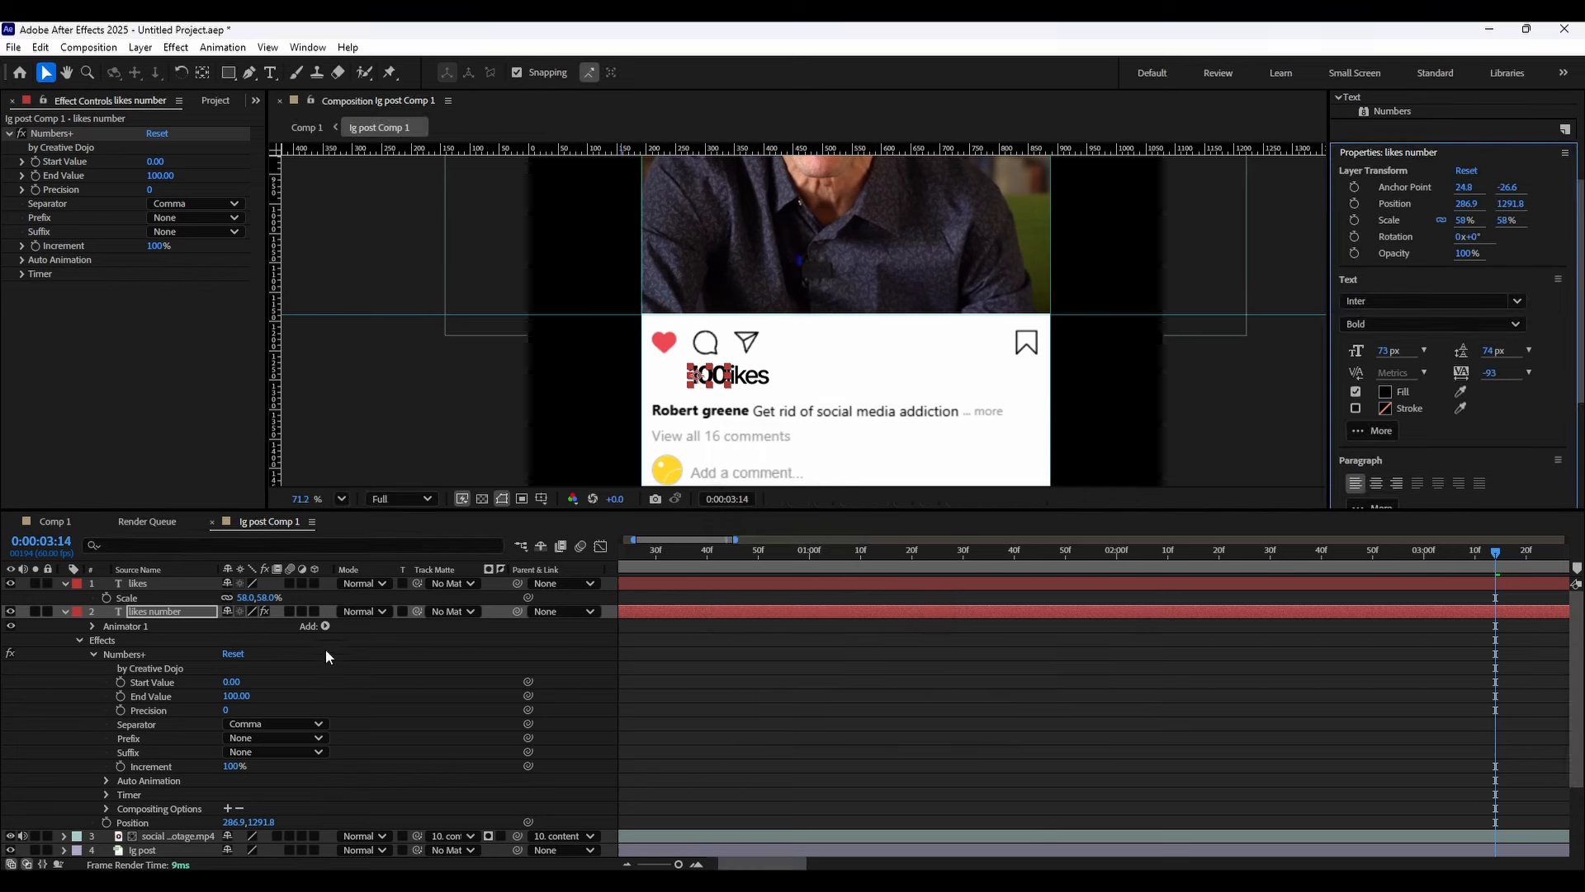
# Move the likes number left to an x position of 256.9.
pyautogui.click(188, 615)
pyautogui.press('p')
pyautogui.press('p')
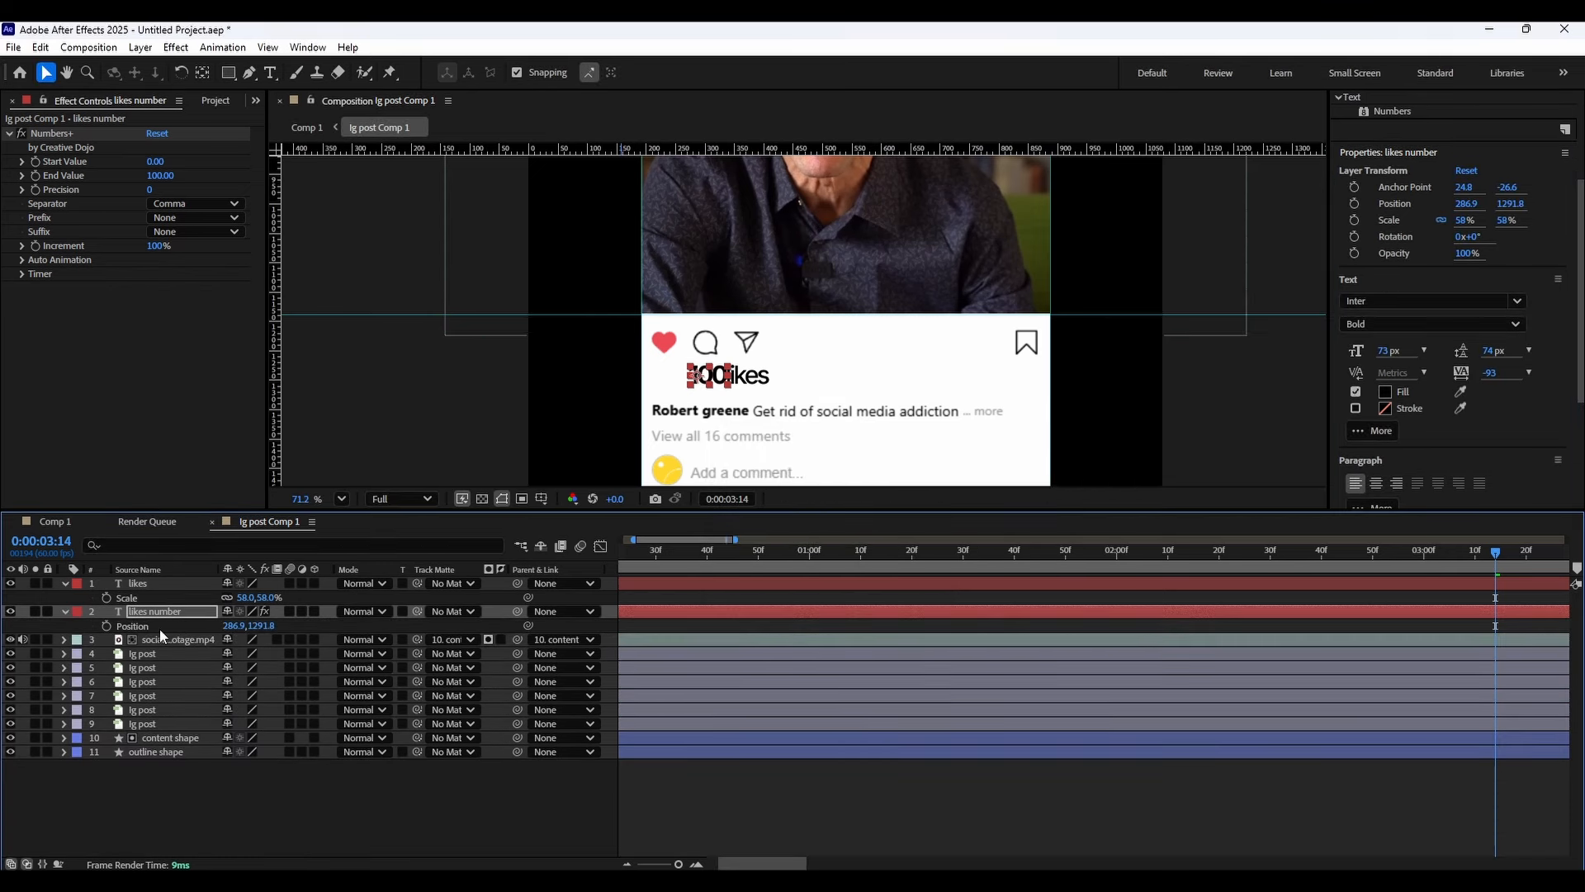
pyautogui.moveTo(235, 625); pyautogui.dragTo(208, 626)
pyautogui.click(254, 626)
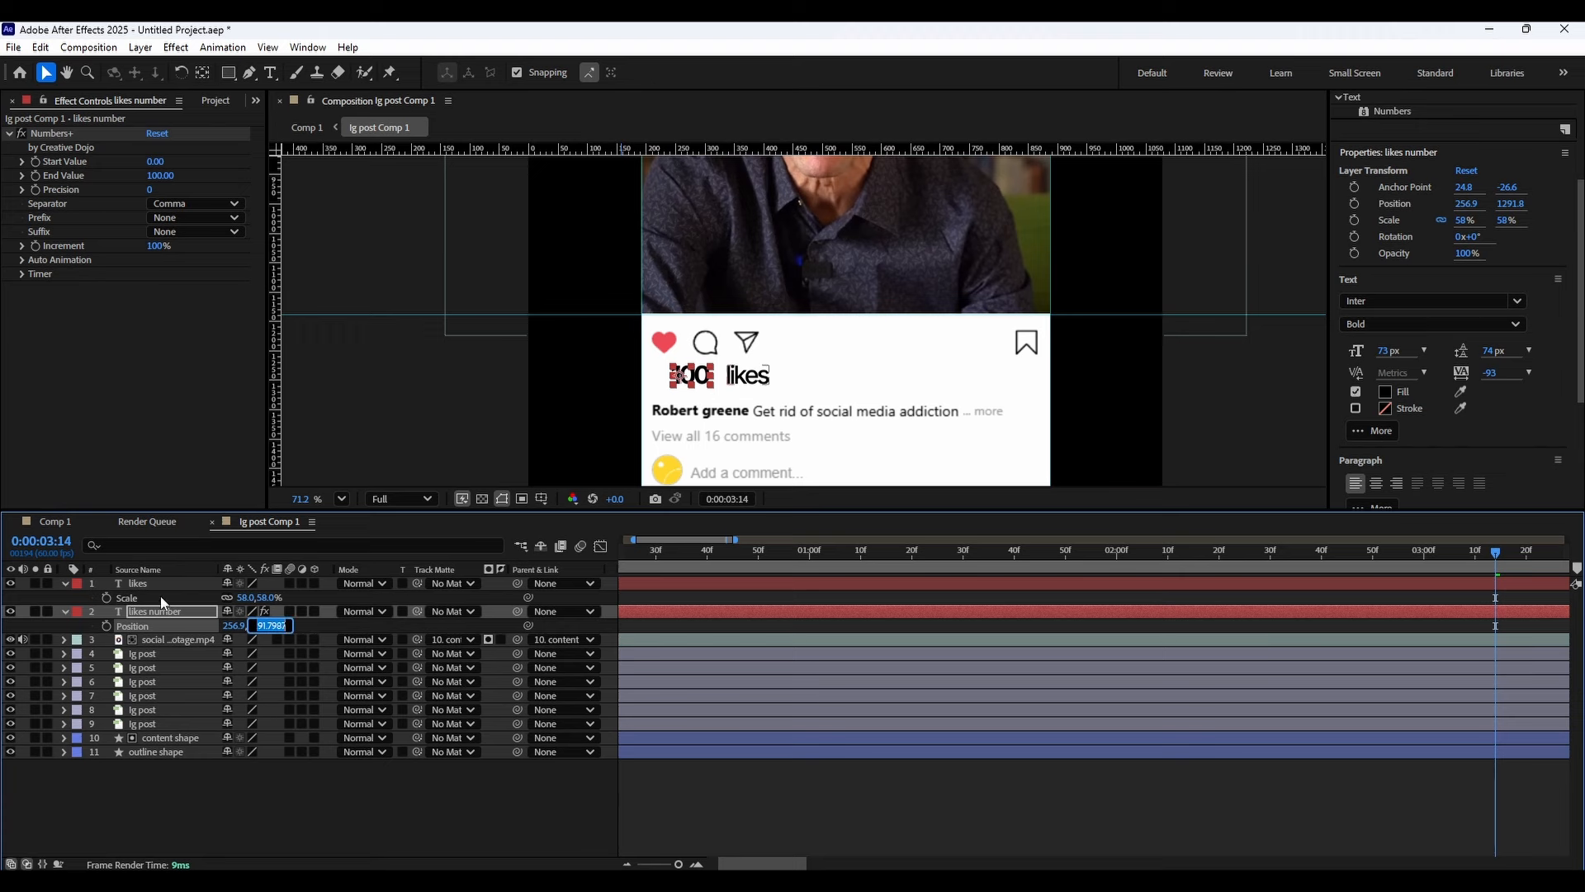
# Set the Numbers+ End Value of the likes number to 0.
pyautogui.click(64, 611)
pyautogui.click(63, 611)
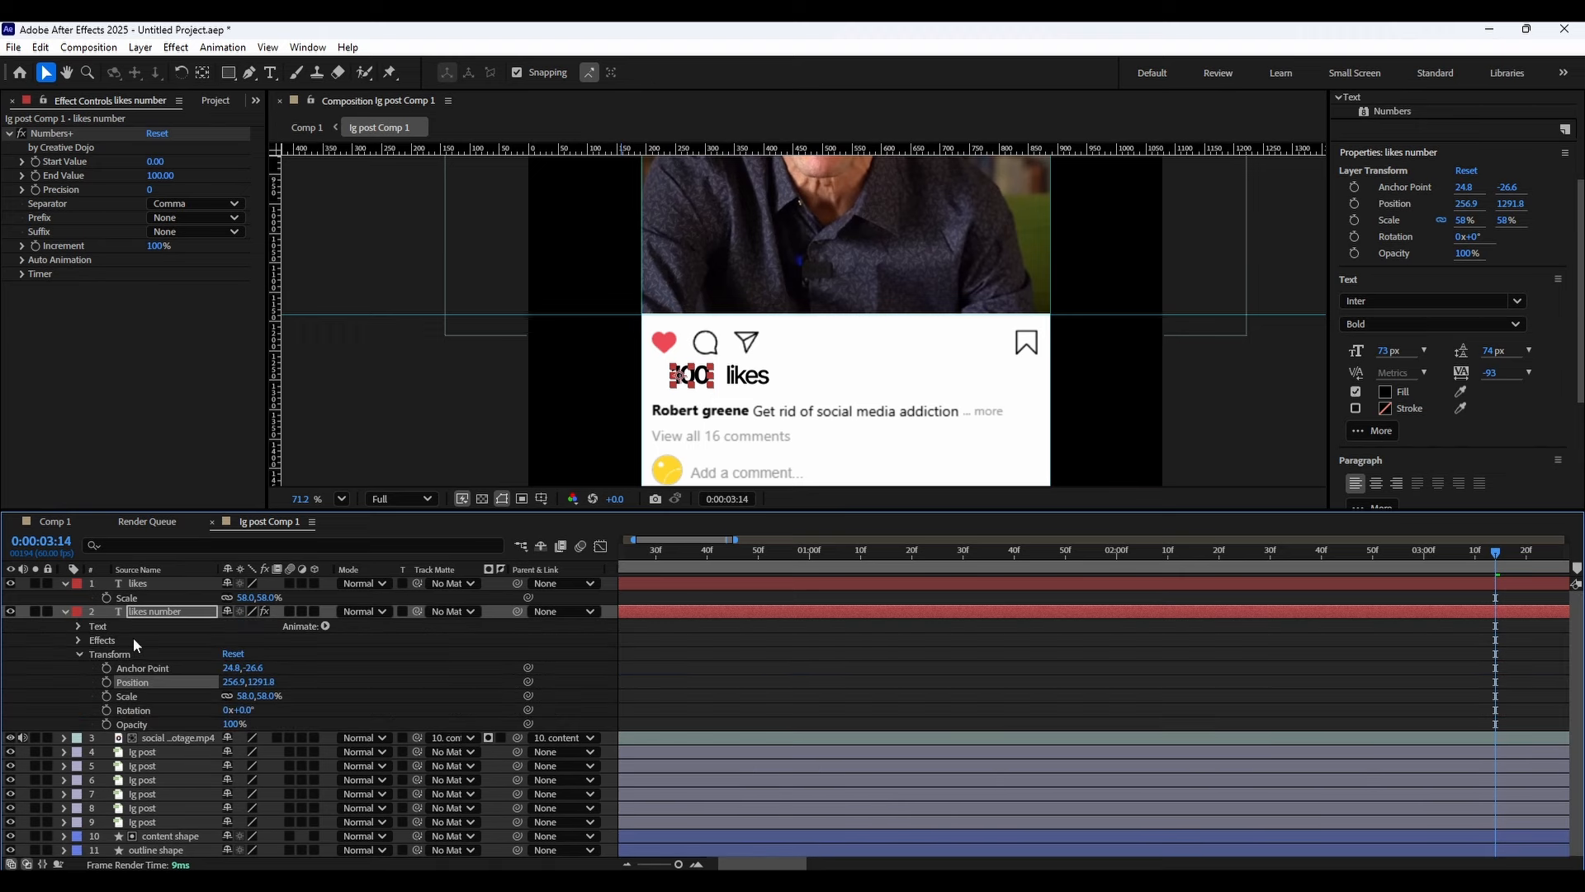
pyautogui.click(80, 654)
pyautogui.click(79, 641)
pyautogui.click(94, 656)
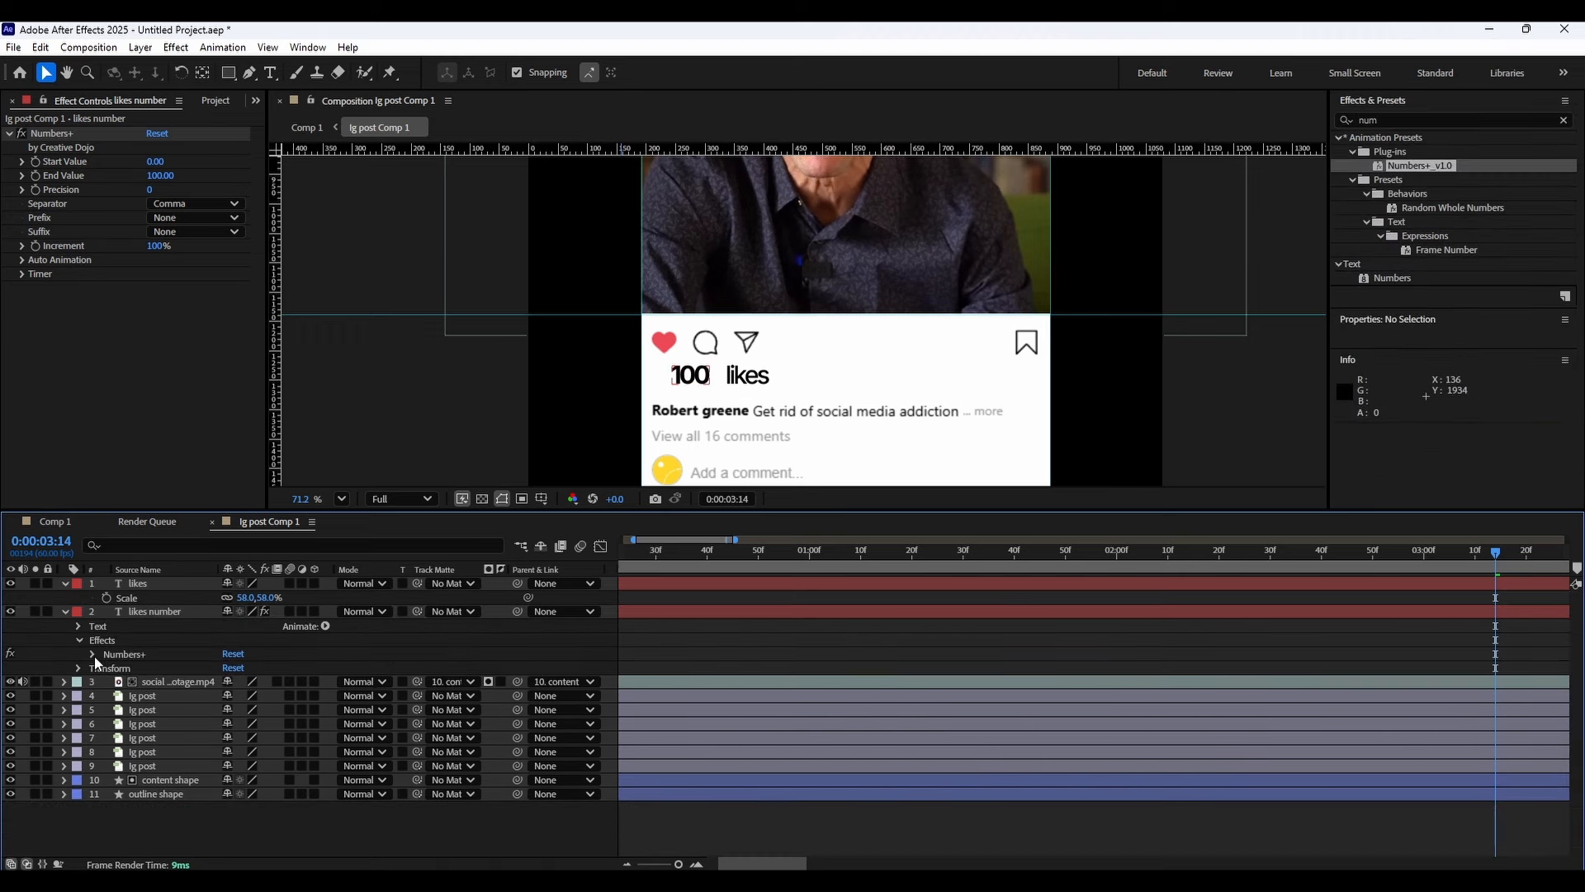
pyautogui.click(92, 654)
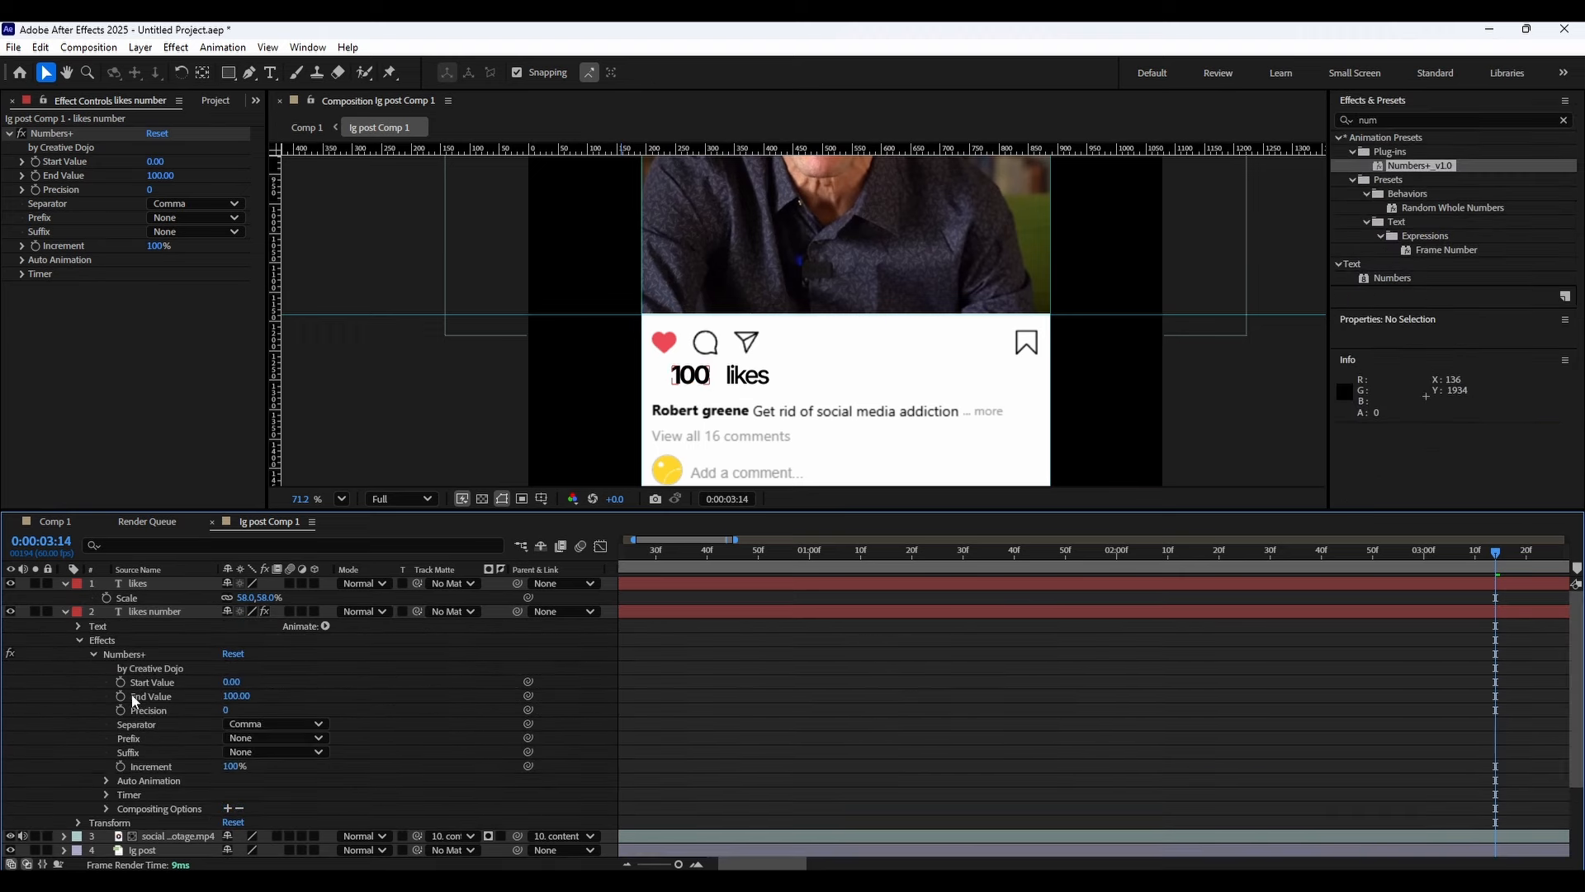
pyautogui.moveTo(237, 695); pyautogui.dragTo(154, 702)
pyautogui.click(235, 696)
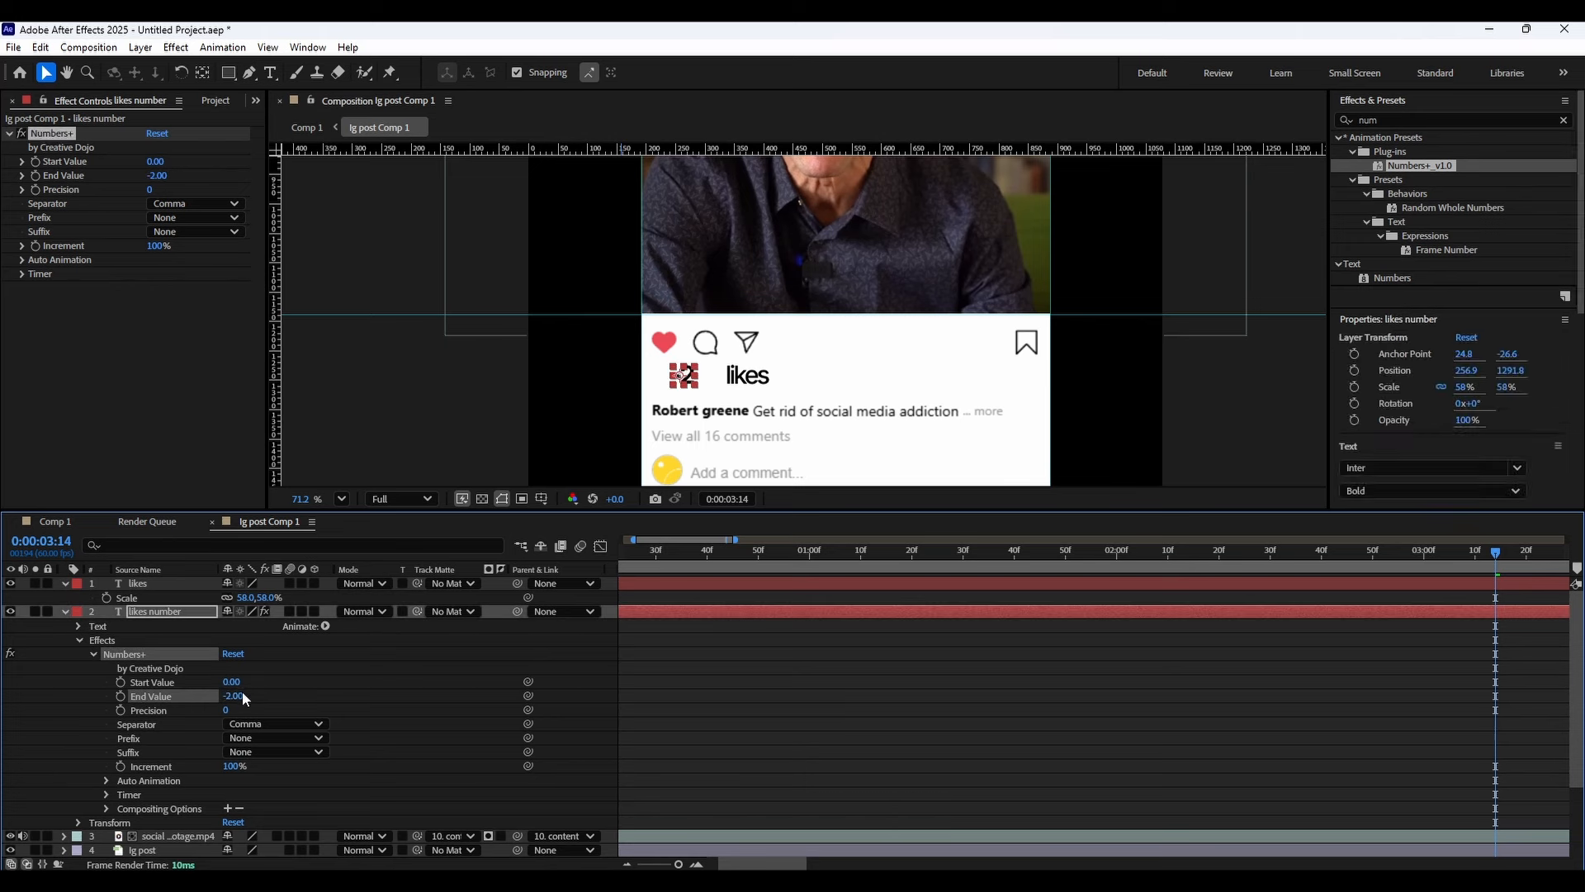
pyautogui.write('0')
pyautogui.press('Return')
# Keyframe the Numbers+ End Value at 2054 at about 0:00:00:33.
pyautogui.press('Home')
pyautogui.moveTo(670, 551); pyautogui.dragTo(790, 550)
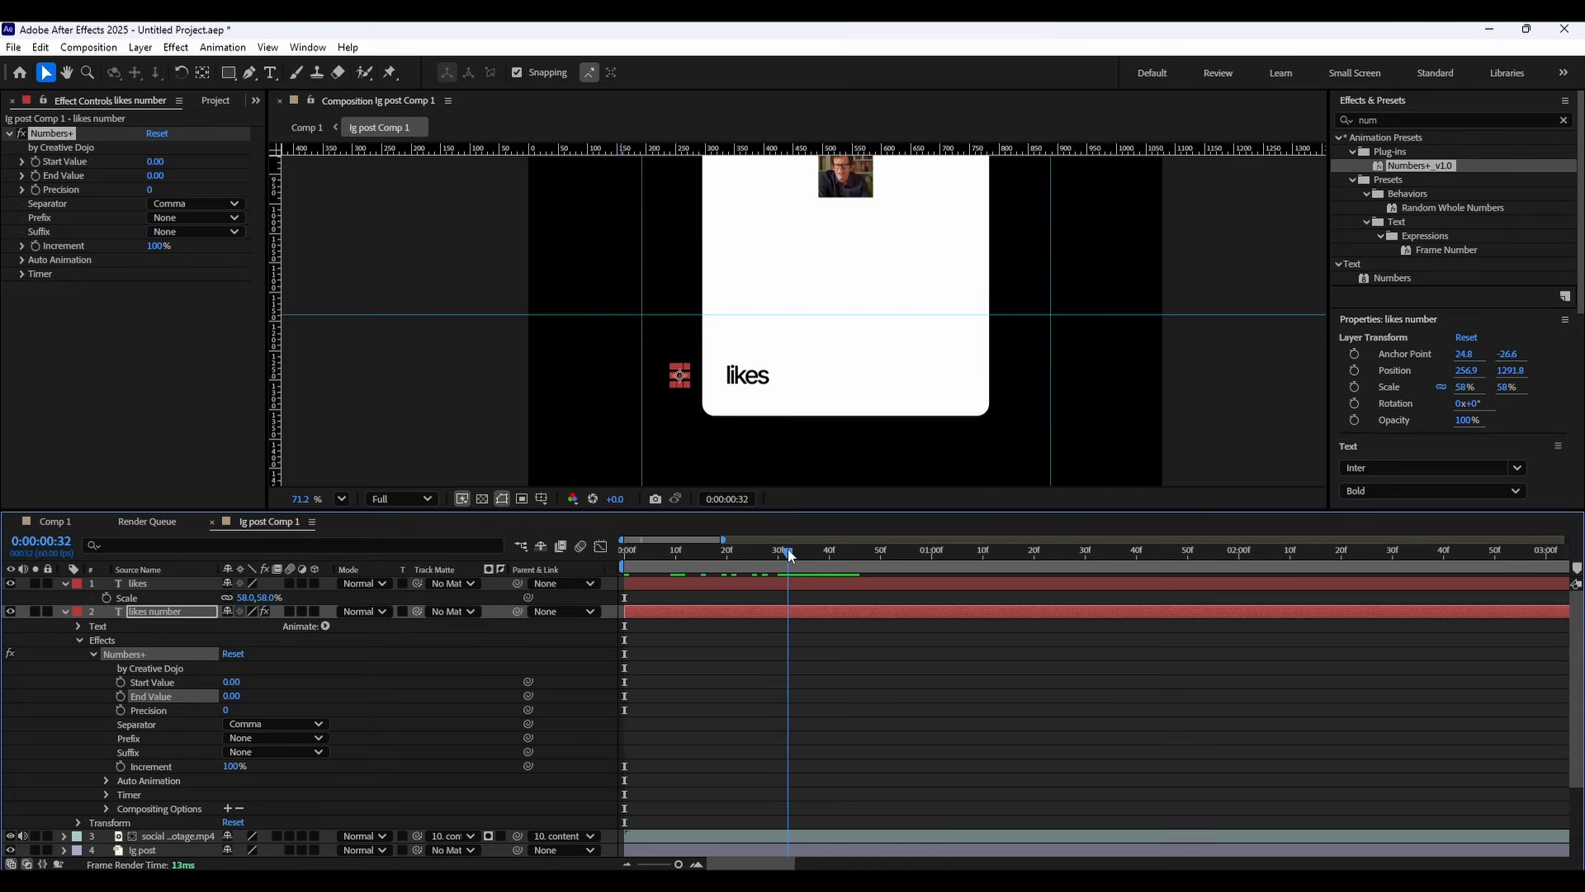
pyautogui.click(236, 692)
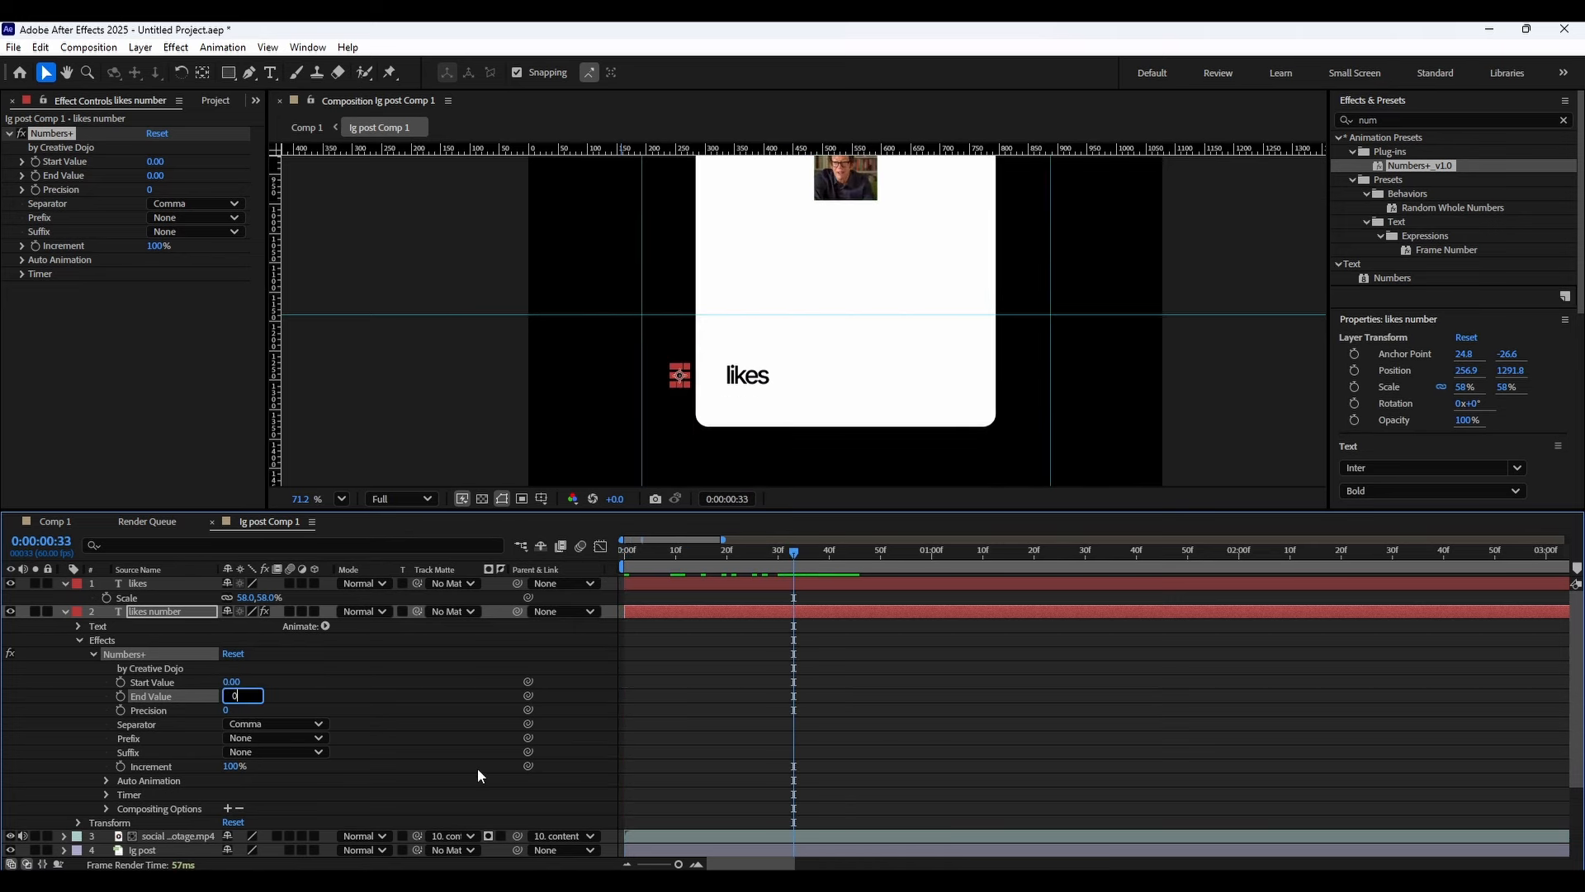
pyautogui.write('2054')
pyautogui.press('Return')
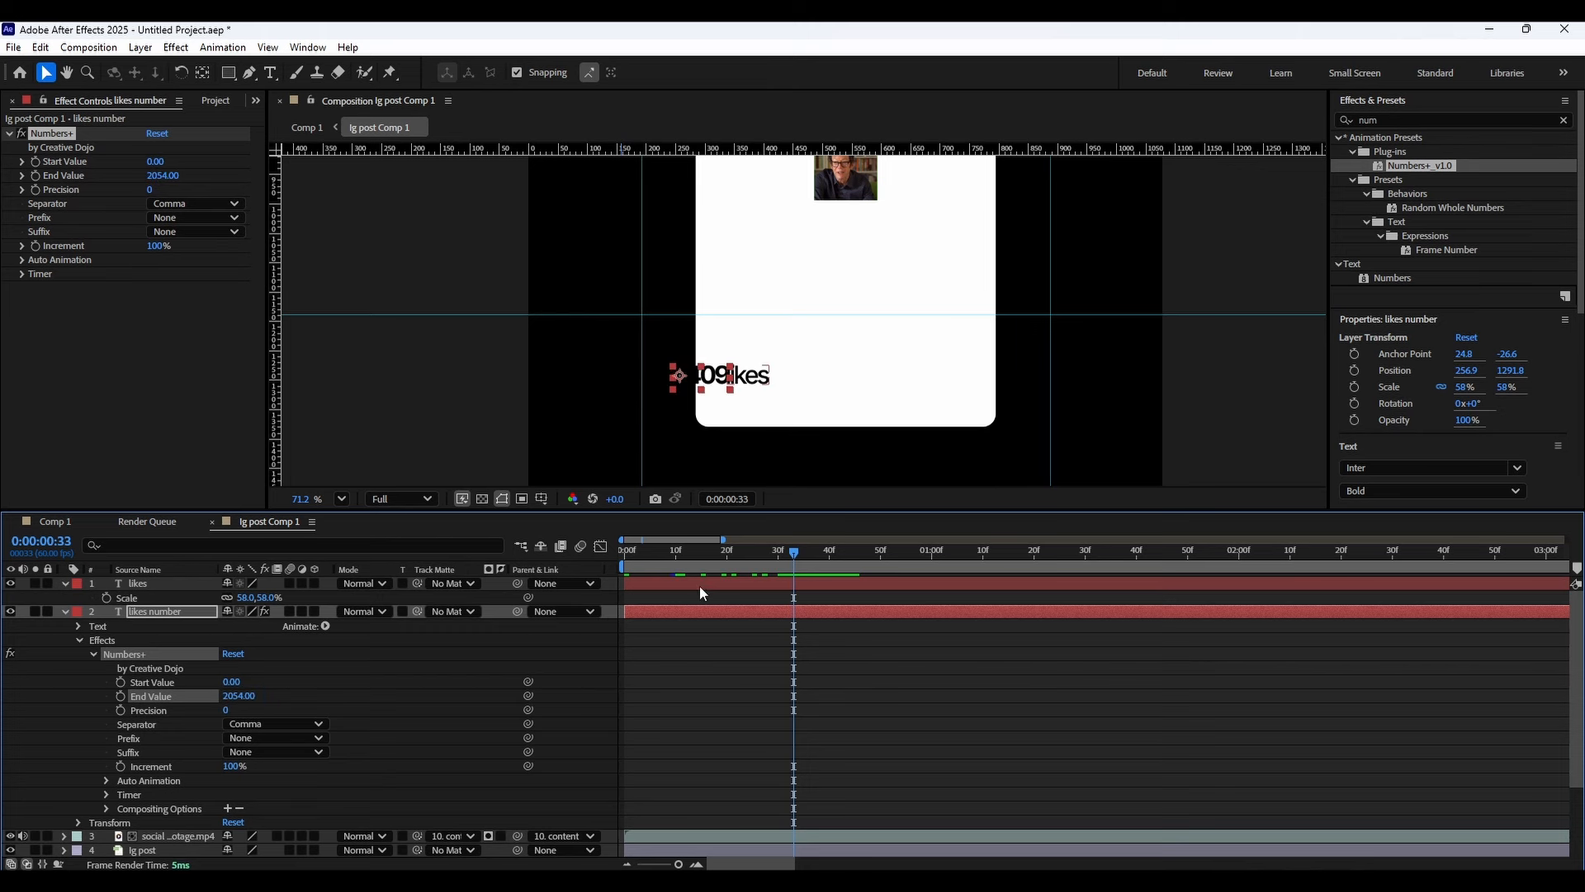
pyautogui.press(';')
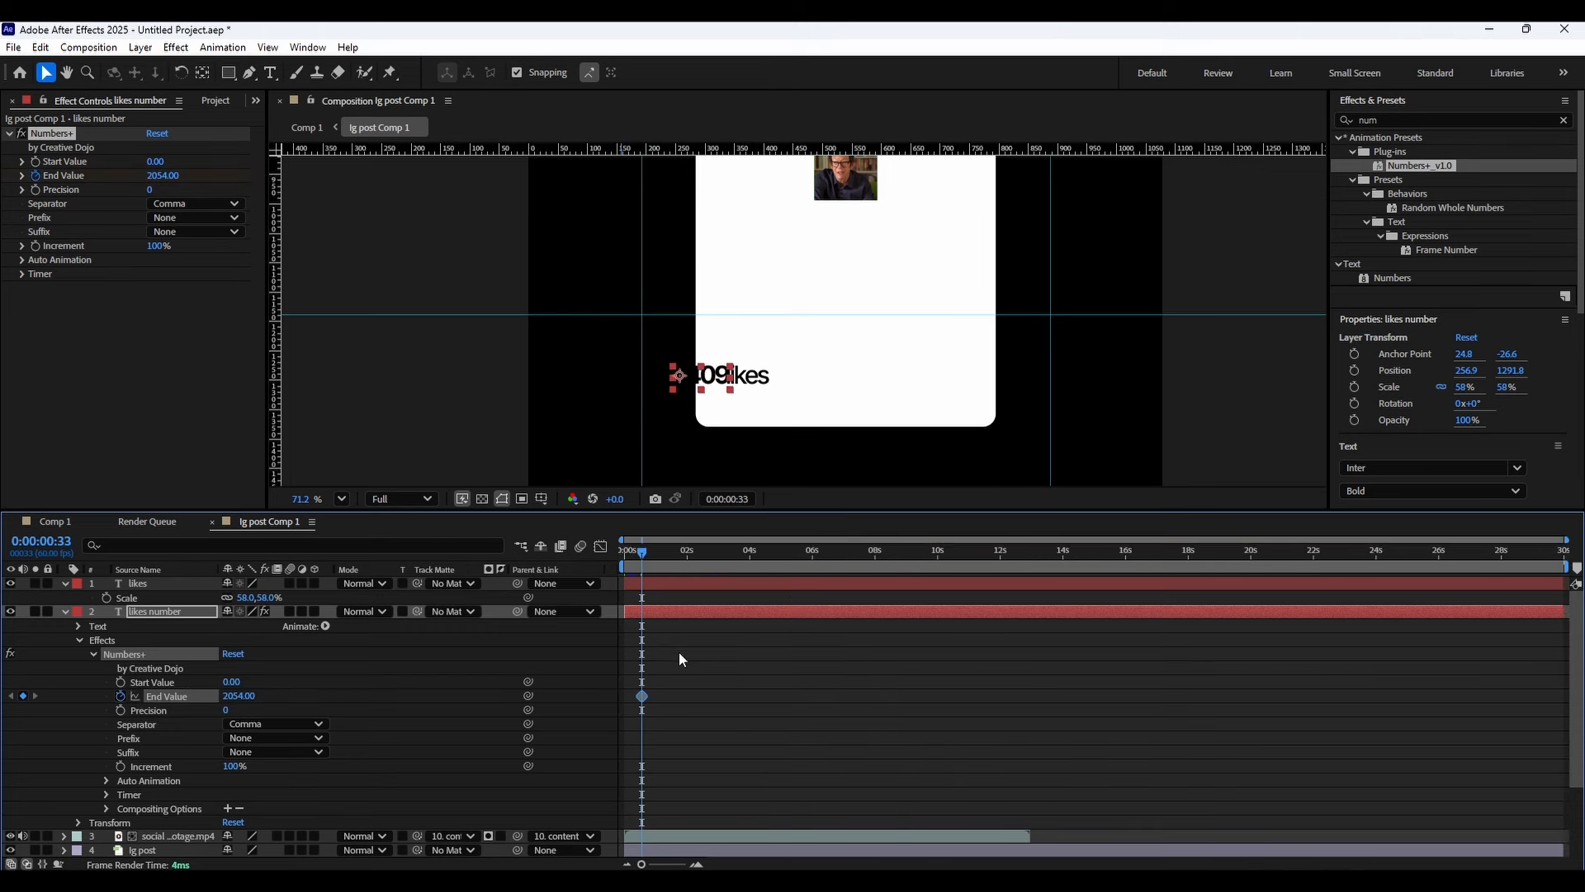
# Keyframe the End Value at 35678 at 0:00:04:08.
pyautogui.moveTo(667, 560); pyautogui.dragTo(751, 556)
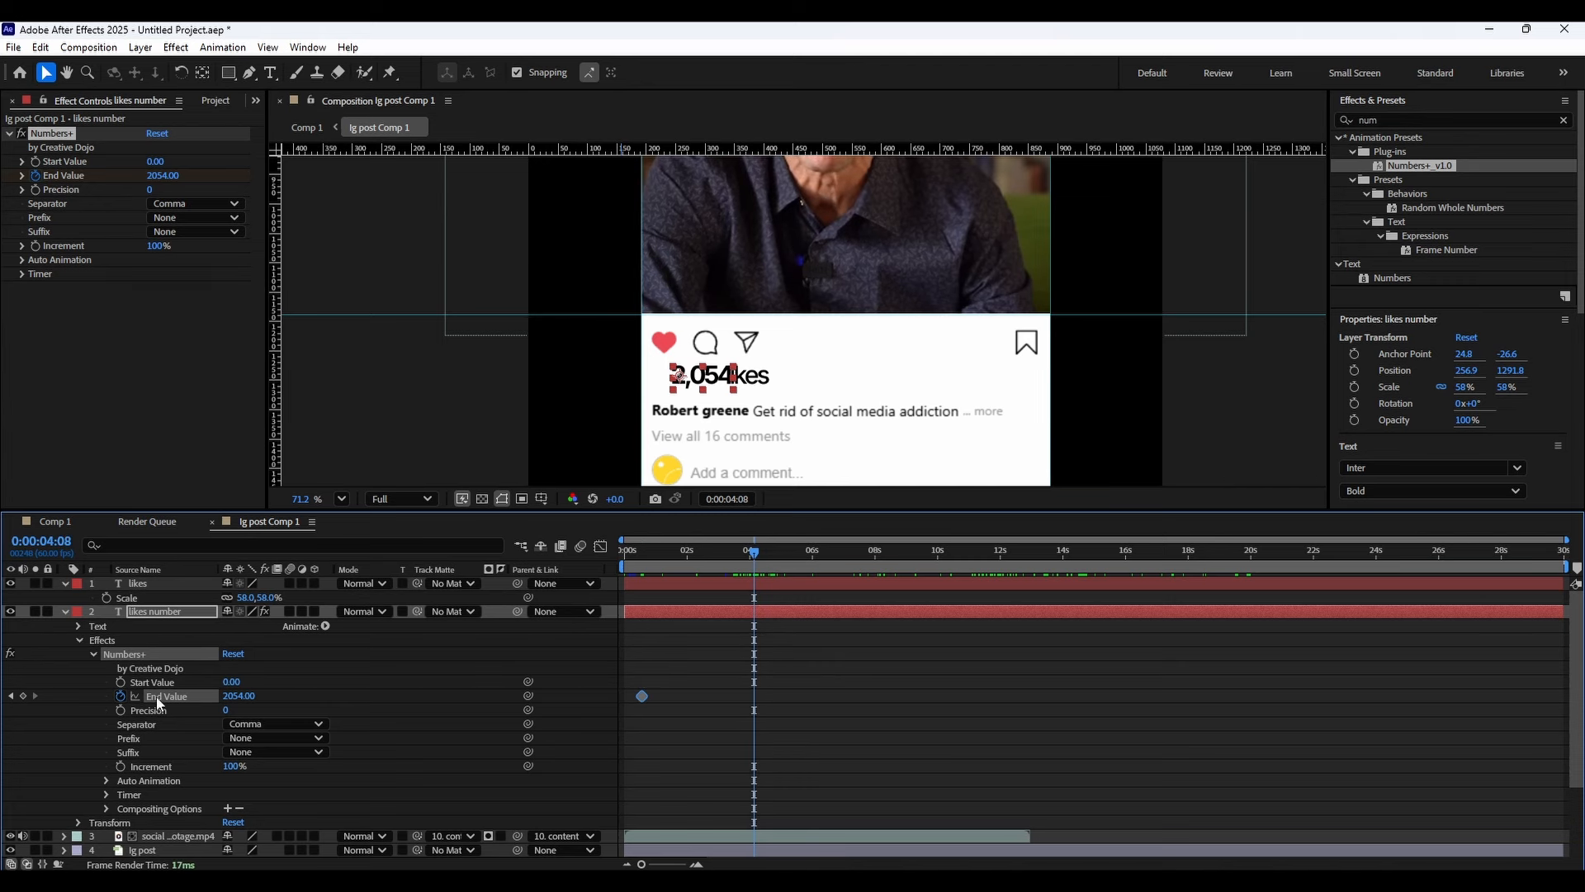
pyautogui.moveTo(234, 696); pyautogui.dragTo(301, 687)
pyautogui.click(240, 695)
pyautogui.hotkey('ctrl', 'a')
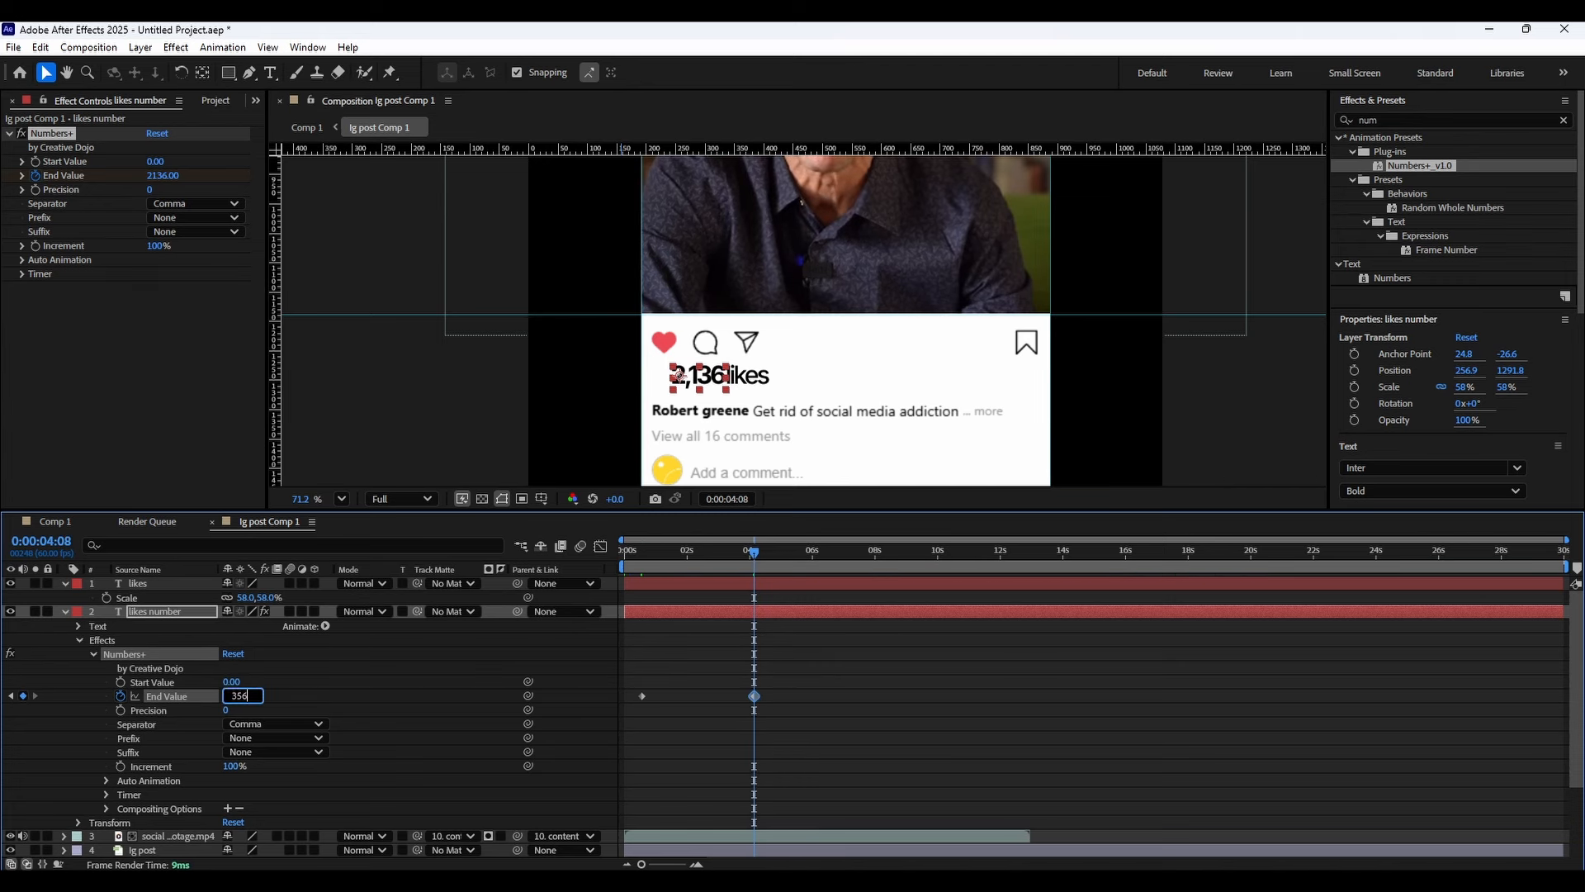
pyautogui.click(739, 728)
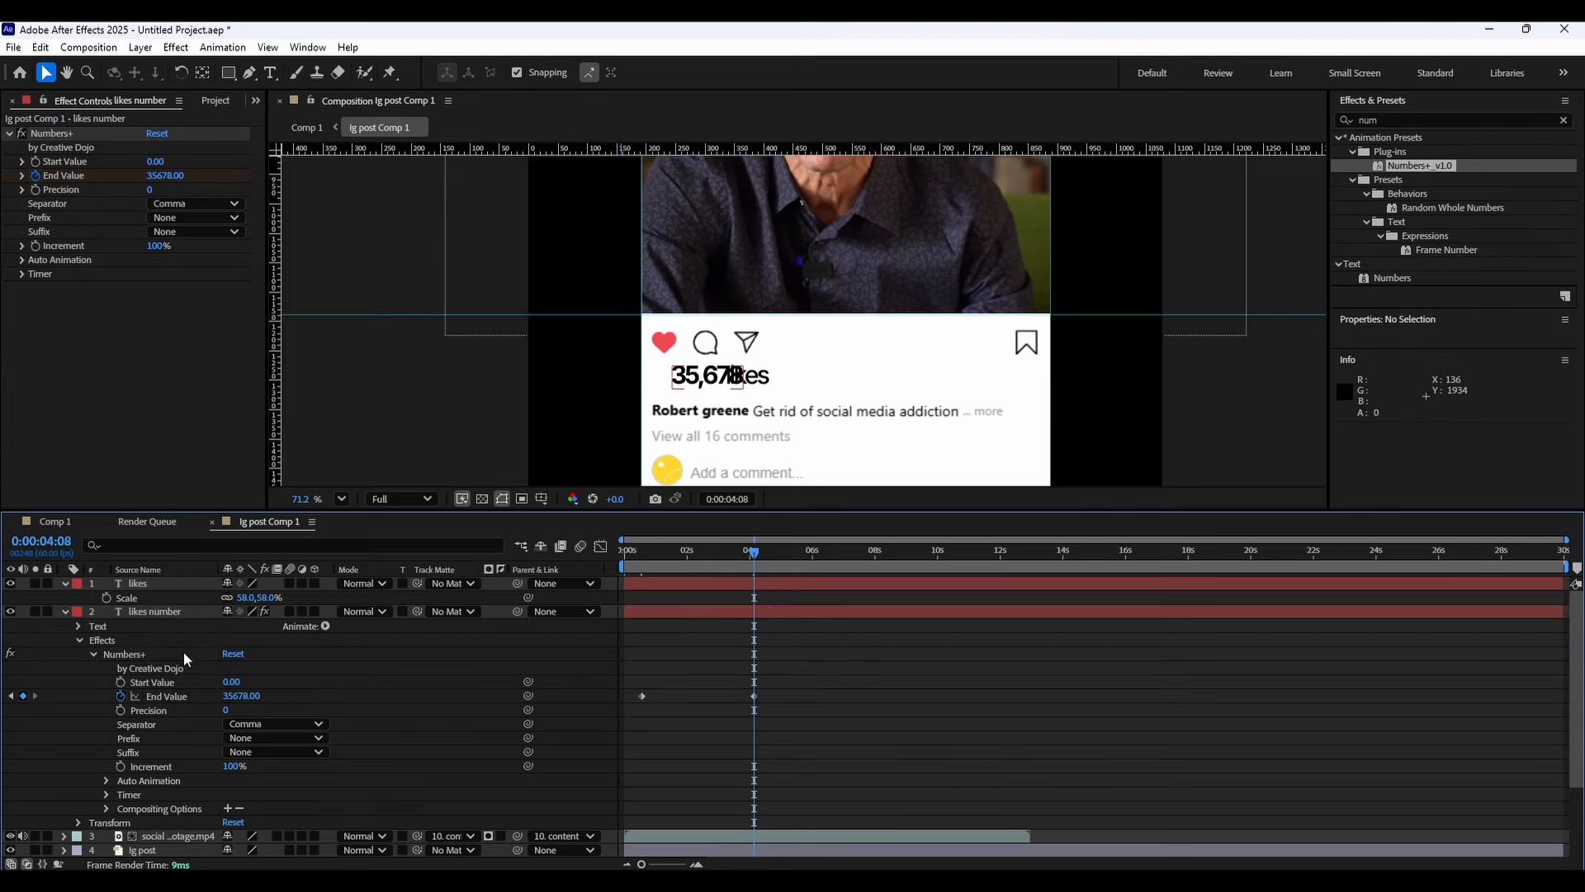
# Keyframe the likes number's position at about 0:00:00:40, shifting x to 242.9.
pyautogui.click(95, 654)
pyautogui.click(119, 630)
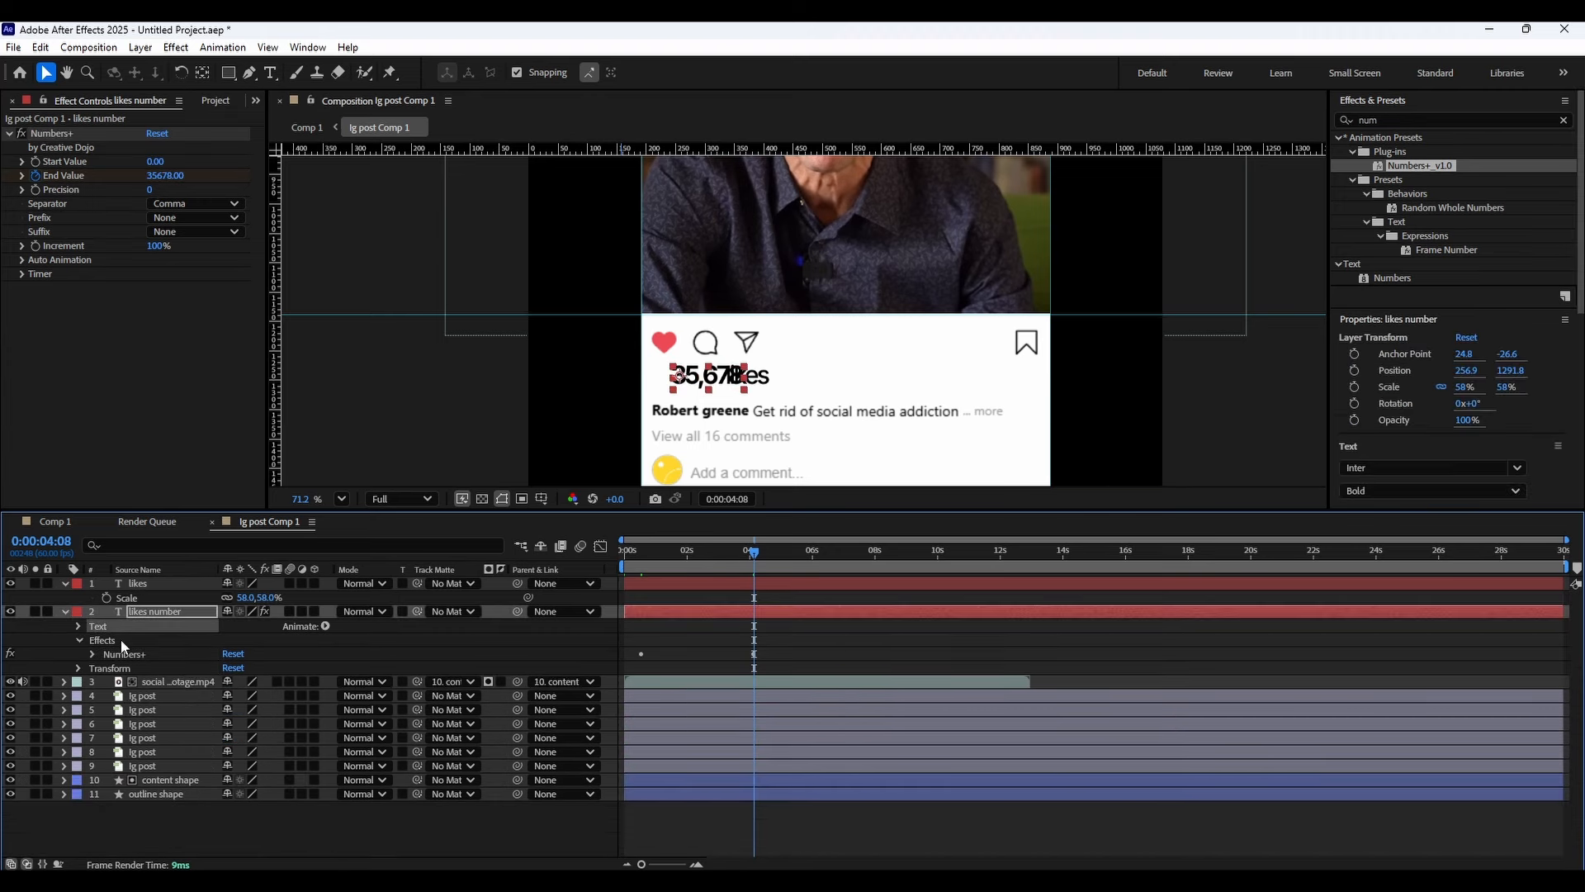
pyautogui.press('p')
pyautogui.click(692, 552)
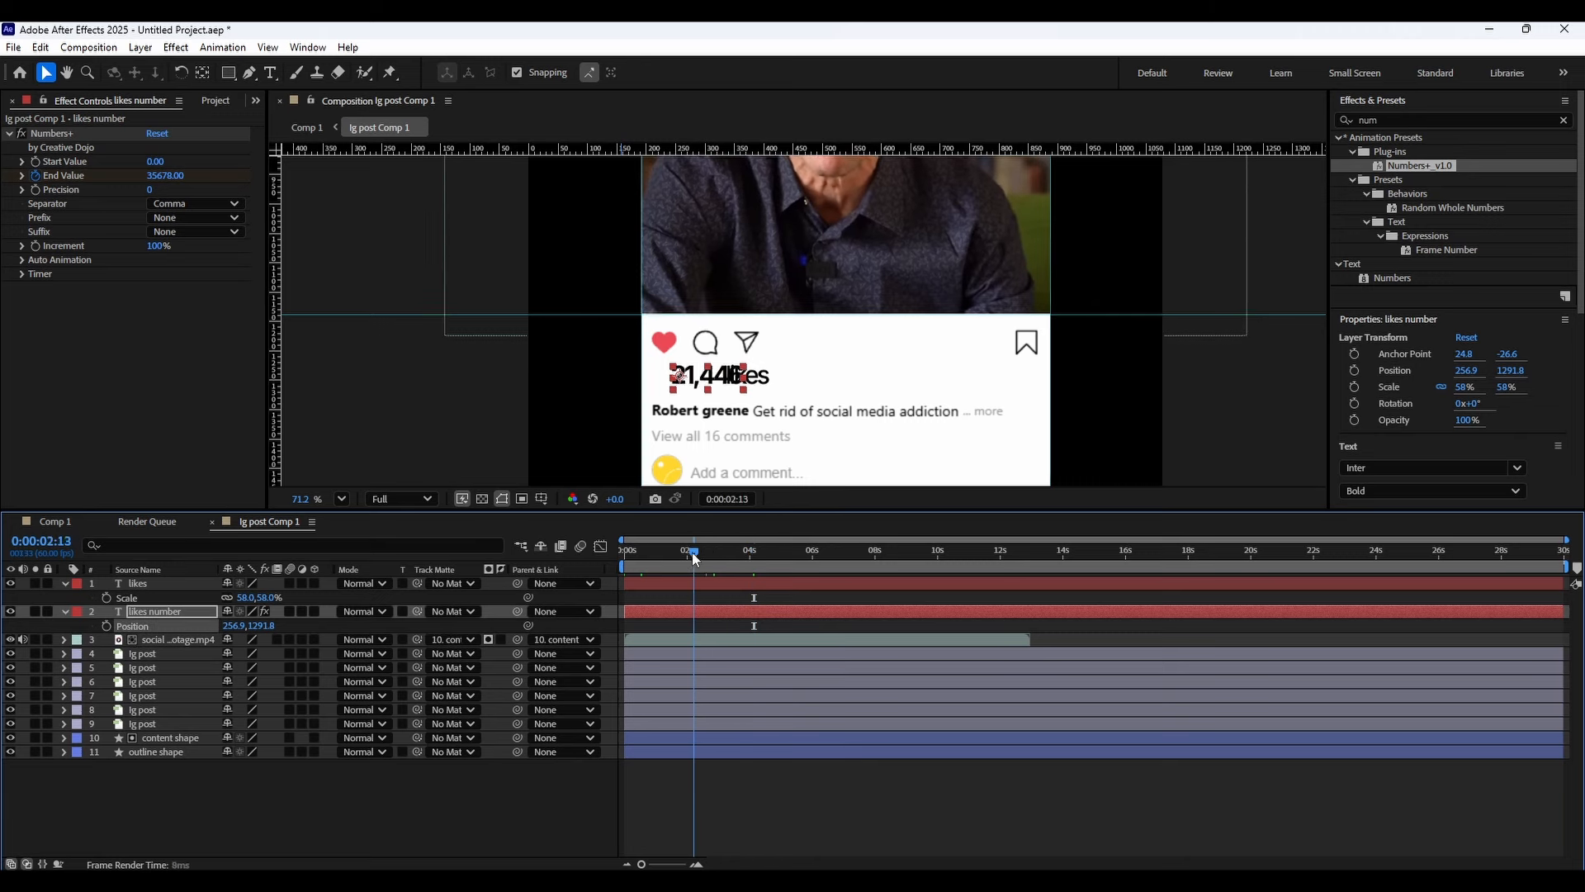
pyautogui.moveTo(692, 553); pyautogui.dragTo(649, 552)
pyautogui.click(105, 626)
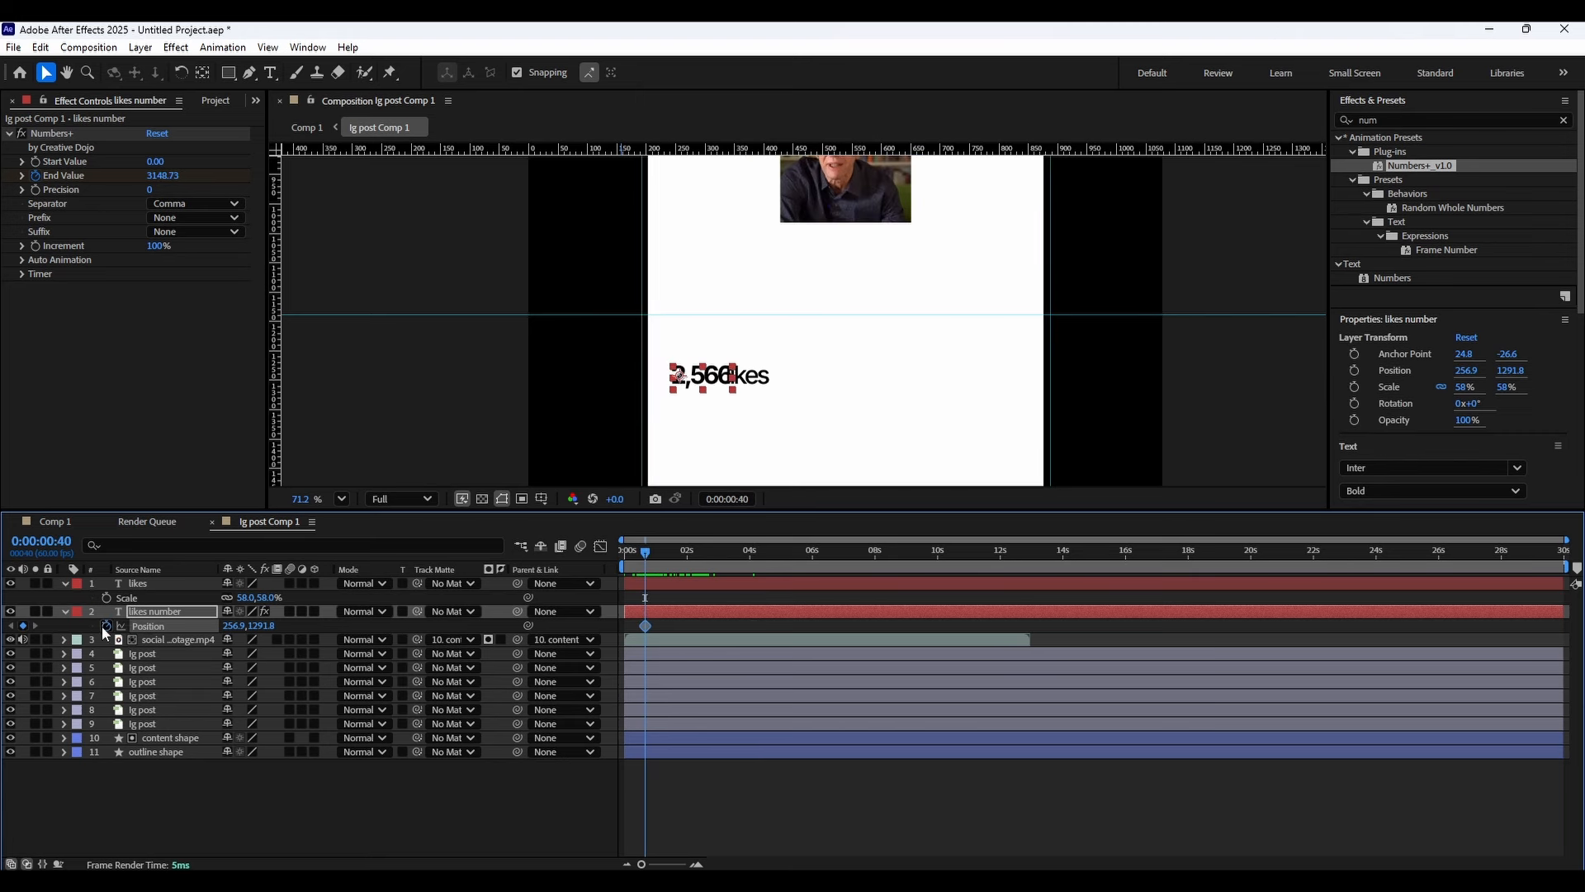
pyautogui.moveTo(237, 628); pyautogui.dragTo(211, 612)
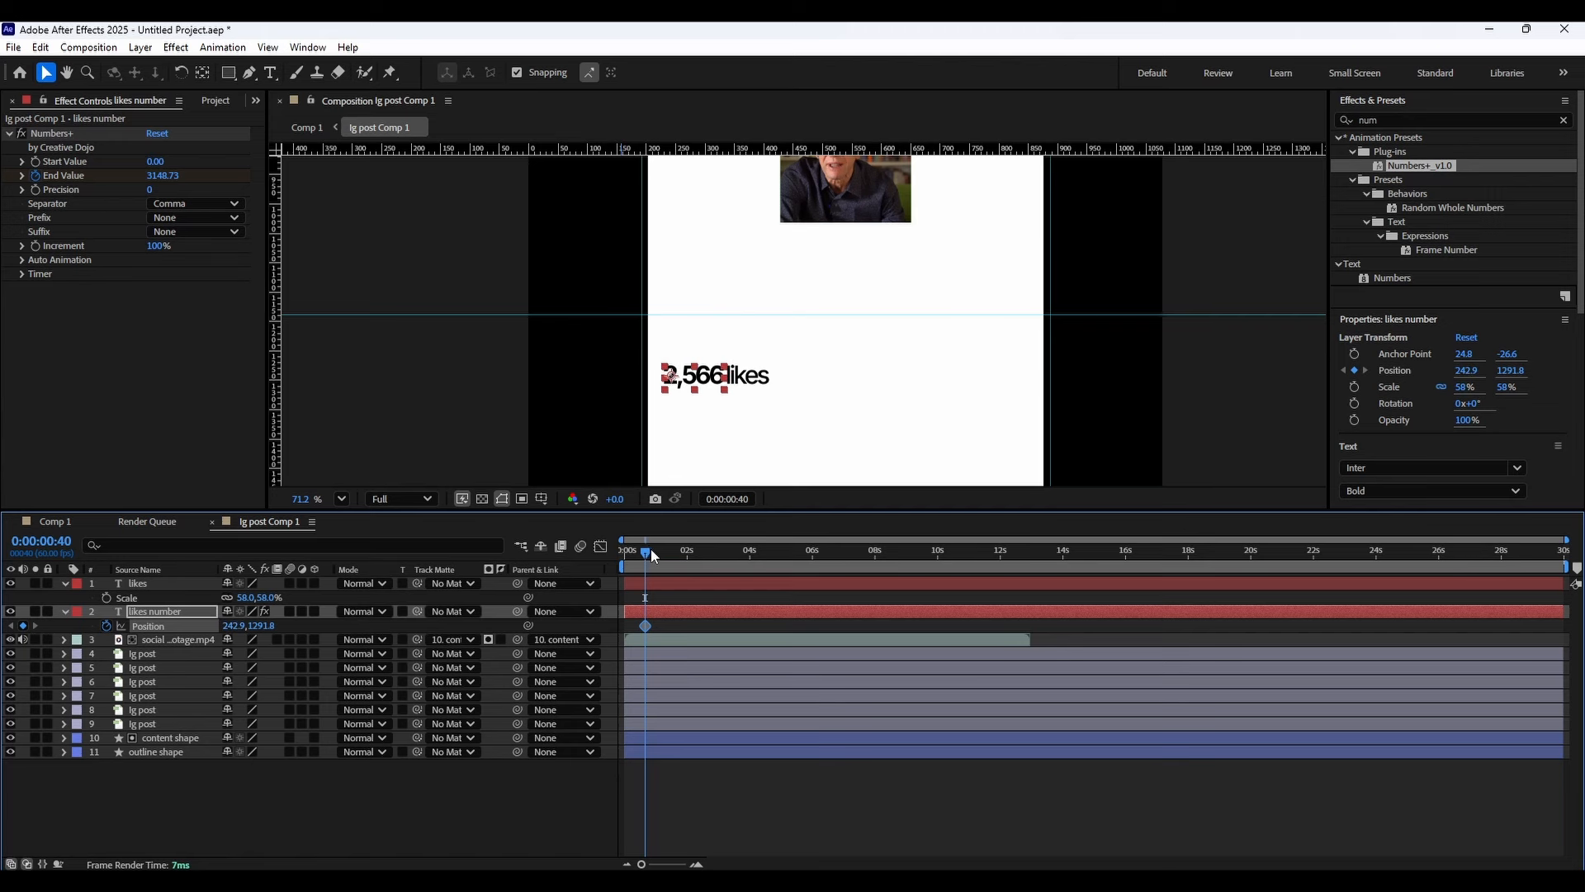
# Add a position keyframe at about 0:00:01:25 with x set to 231.9.
pyautogui.moveTo(652, 553)
pyautogui.mouseDown()
pyautogui.moveTo(710, 551)
pyautogui.moveTo(668, 541)
pyautogui.mouseUp()
pyautogui.scroll(5, 661, 636)
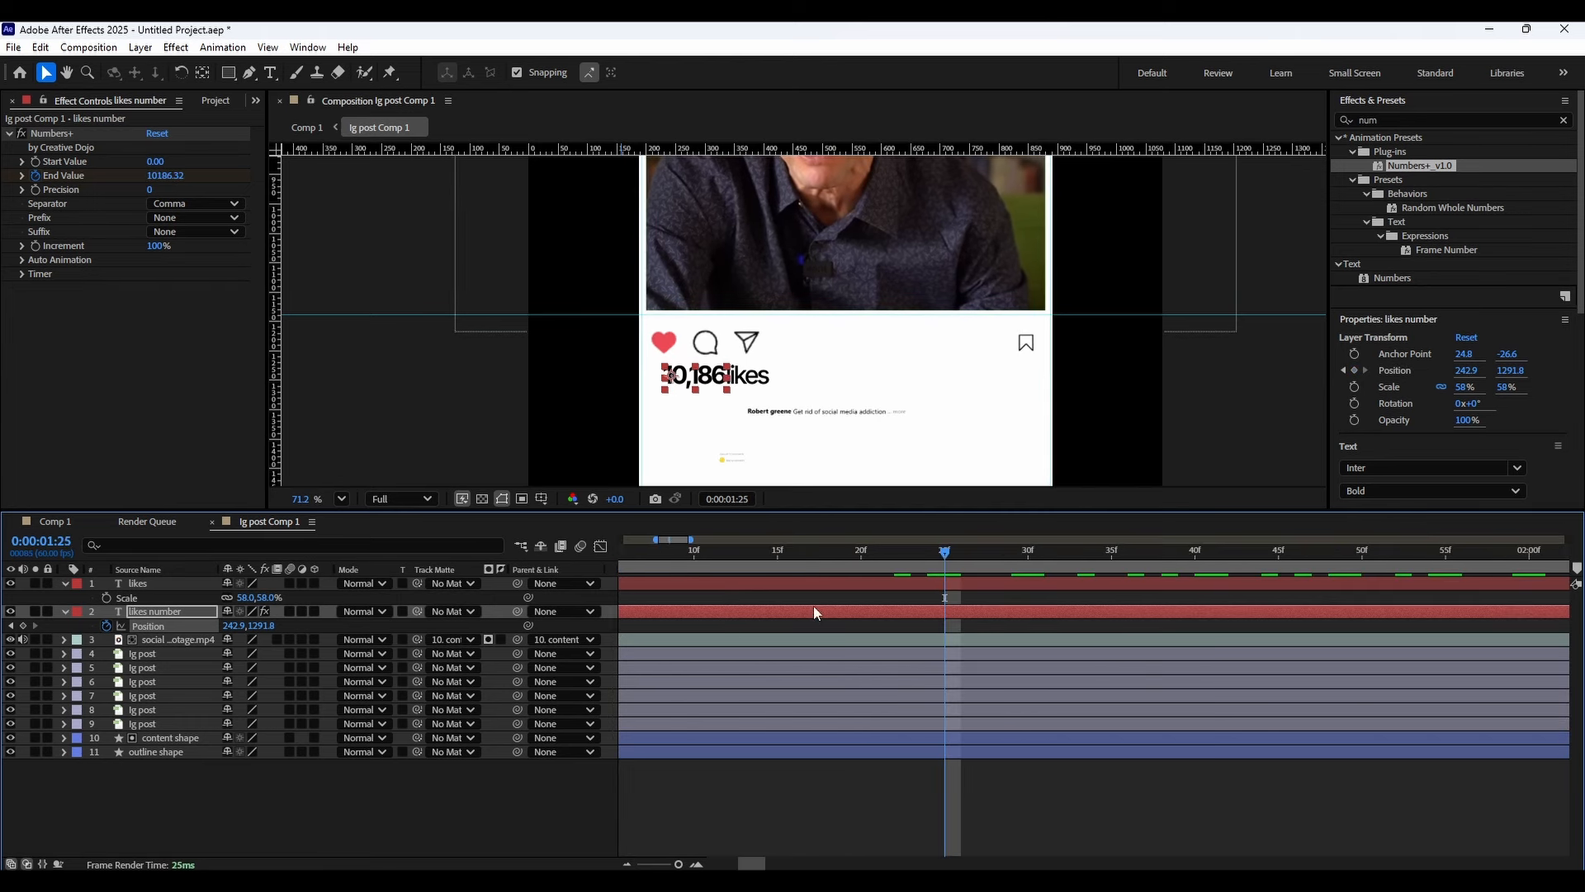
pyautogui.moveTo(938, 554)
pyautogui.mouseDown()
pyautogui.moveTo(914, 550)
pyautogui.moveTo(945, 552)
pyautogui.mouseUp()
pyautogui.moveTo(228, 625); pyautogui.dragTo(220, 625)
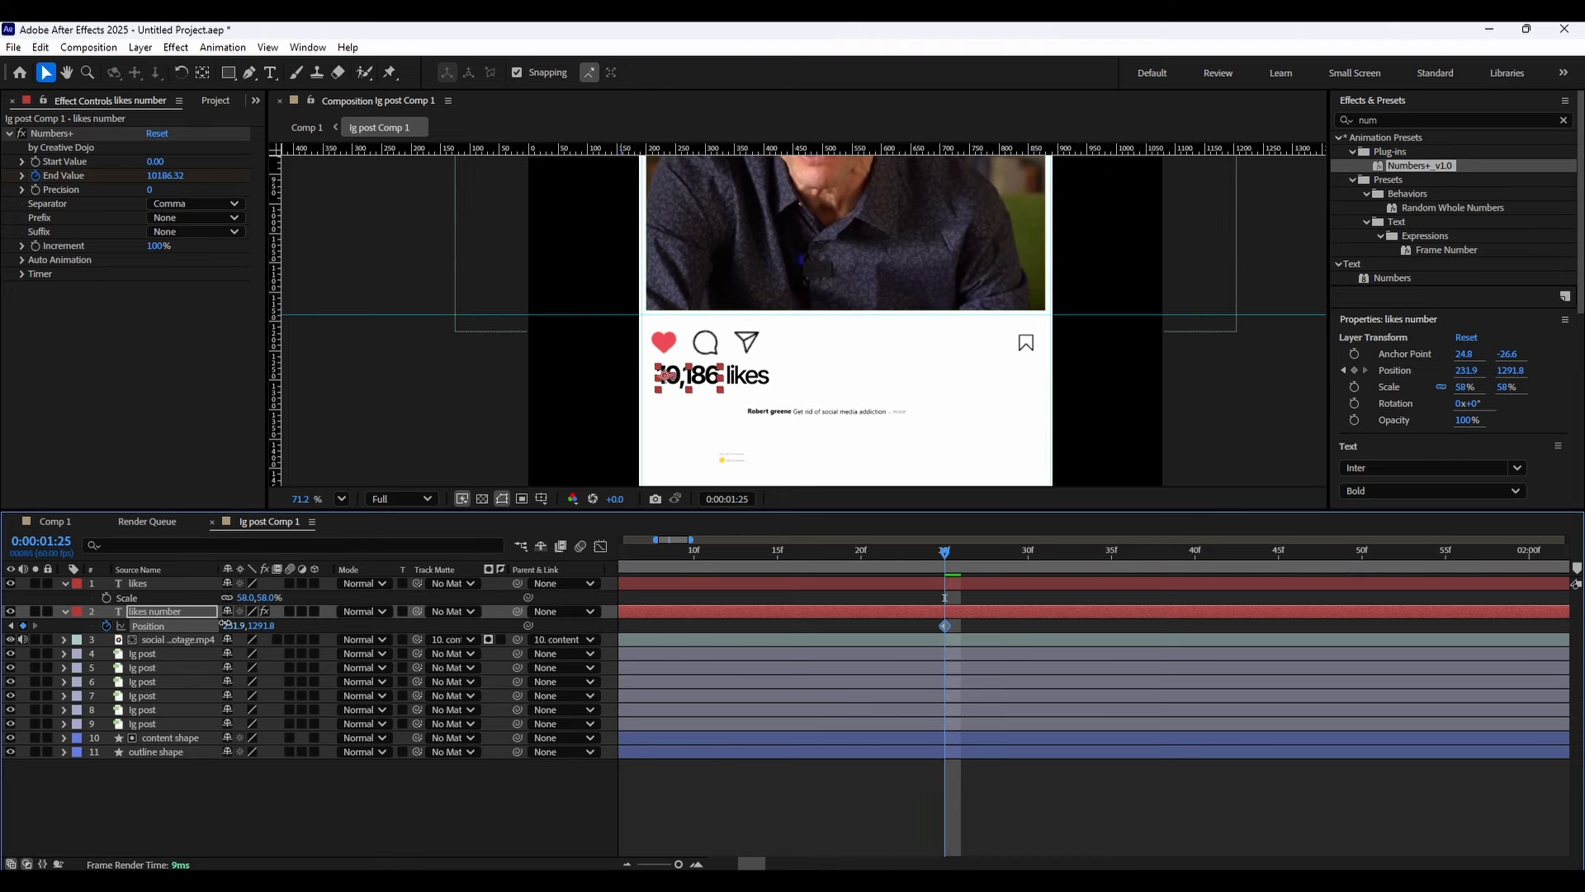
# Ease the likes number's position keyframes in the graph editor's speed curve and preview the animation.
pyautogui.scroll(-5, 878, 622)
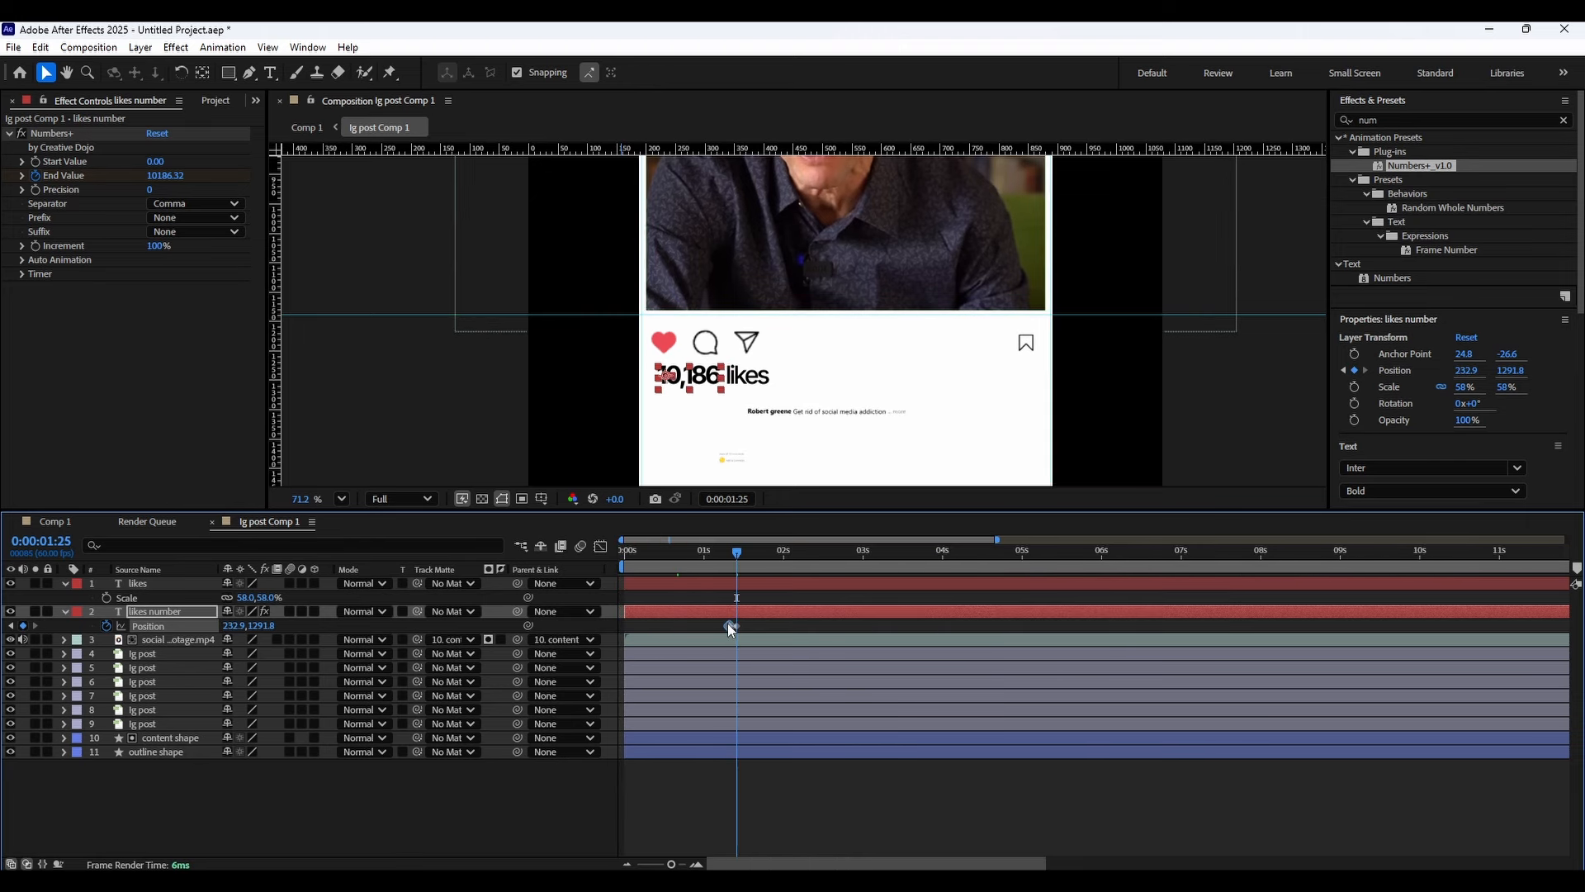
pyautogui.click(600, 546)
pyautogui.moveTo(732, 558); pyautogui.dragTo(726, 578)
pyautogui.scroll(5, 723, 578)
pyautogui.moveTo(1147, 552); pyautogui.dragTo(1256, 550)
pyautogui.scroll(-5, 1227, 579)
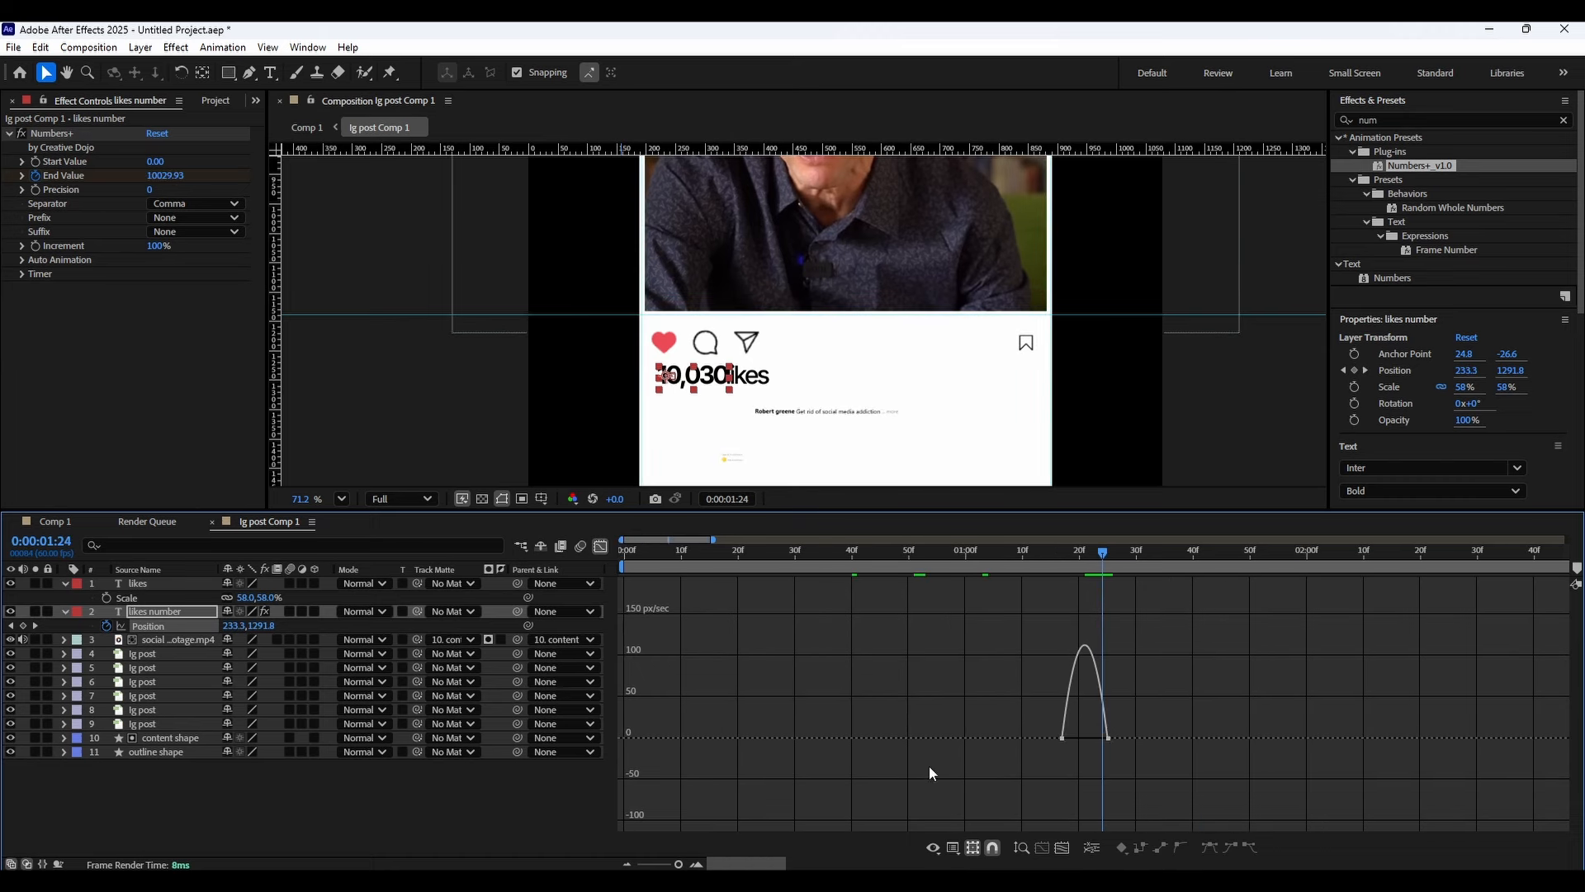
pyautogui.moveTo(941, 761); pyautogui.dragTo(1197, 704)
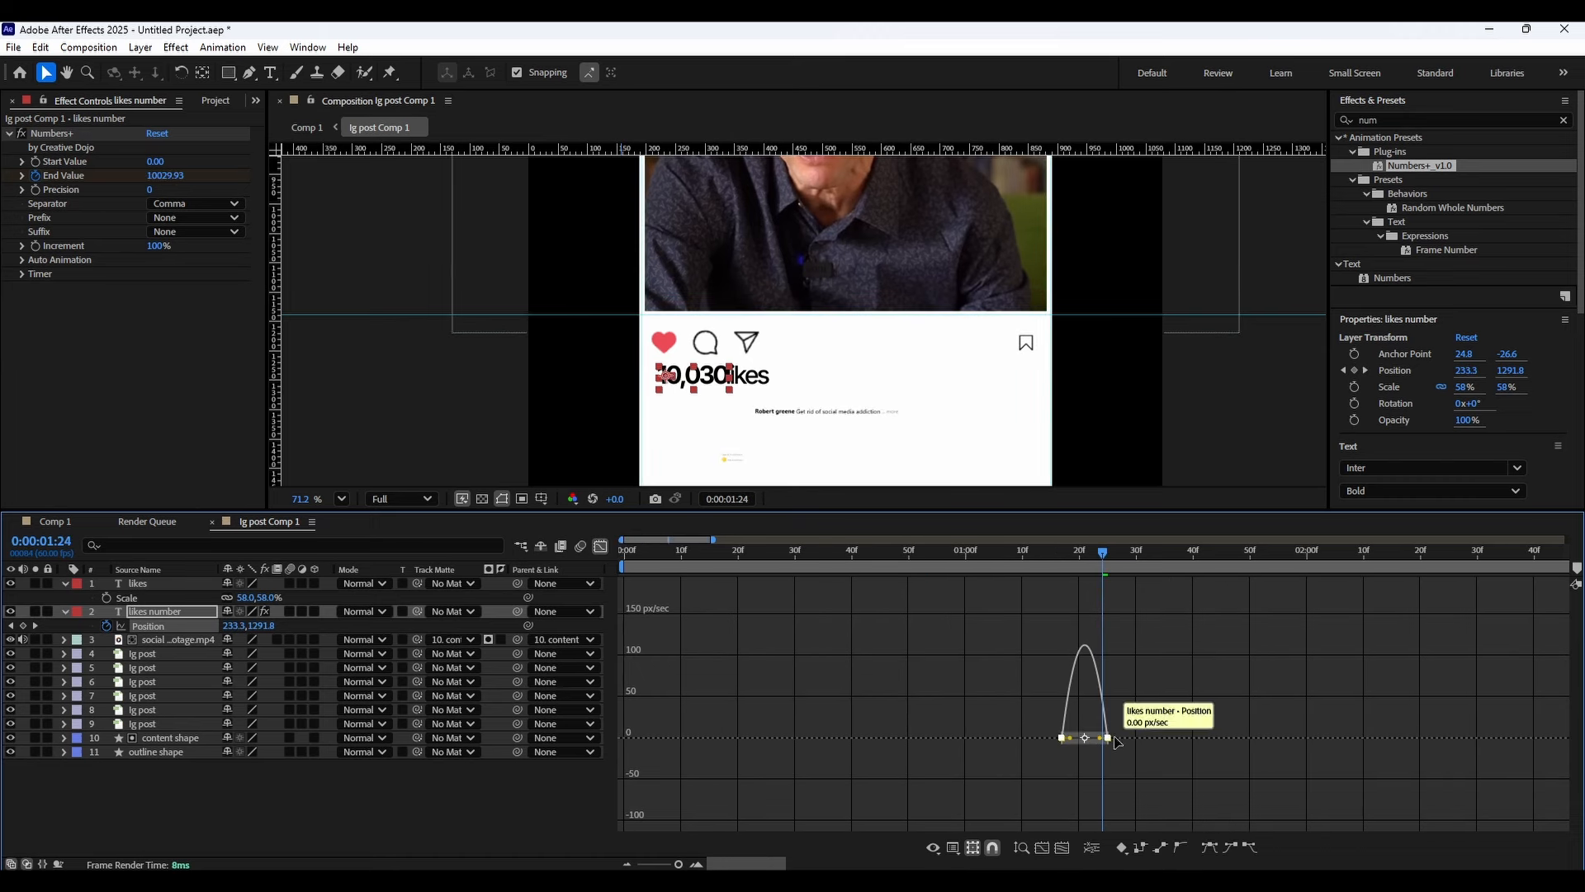
pyautogui.moveTo(1108, 737)
pyautogui.mouseDown()
pyautogui.moveTo(1150, 741)
pyautogui.moveTo(1094, 737)
pyautogui.mouseUp()
pyautogui.click(1059, 558)
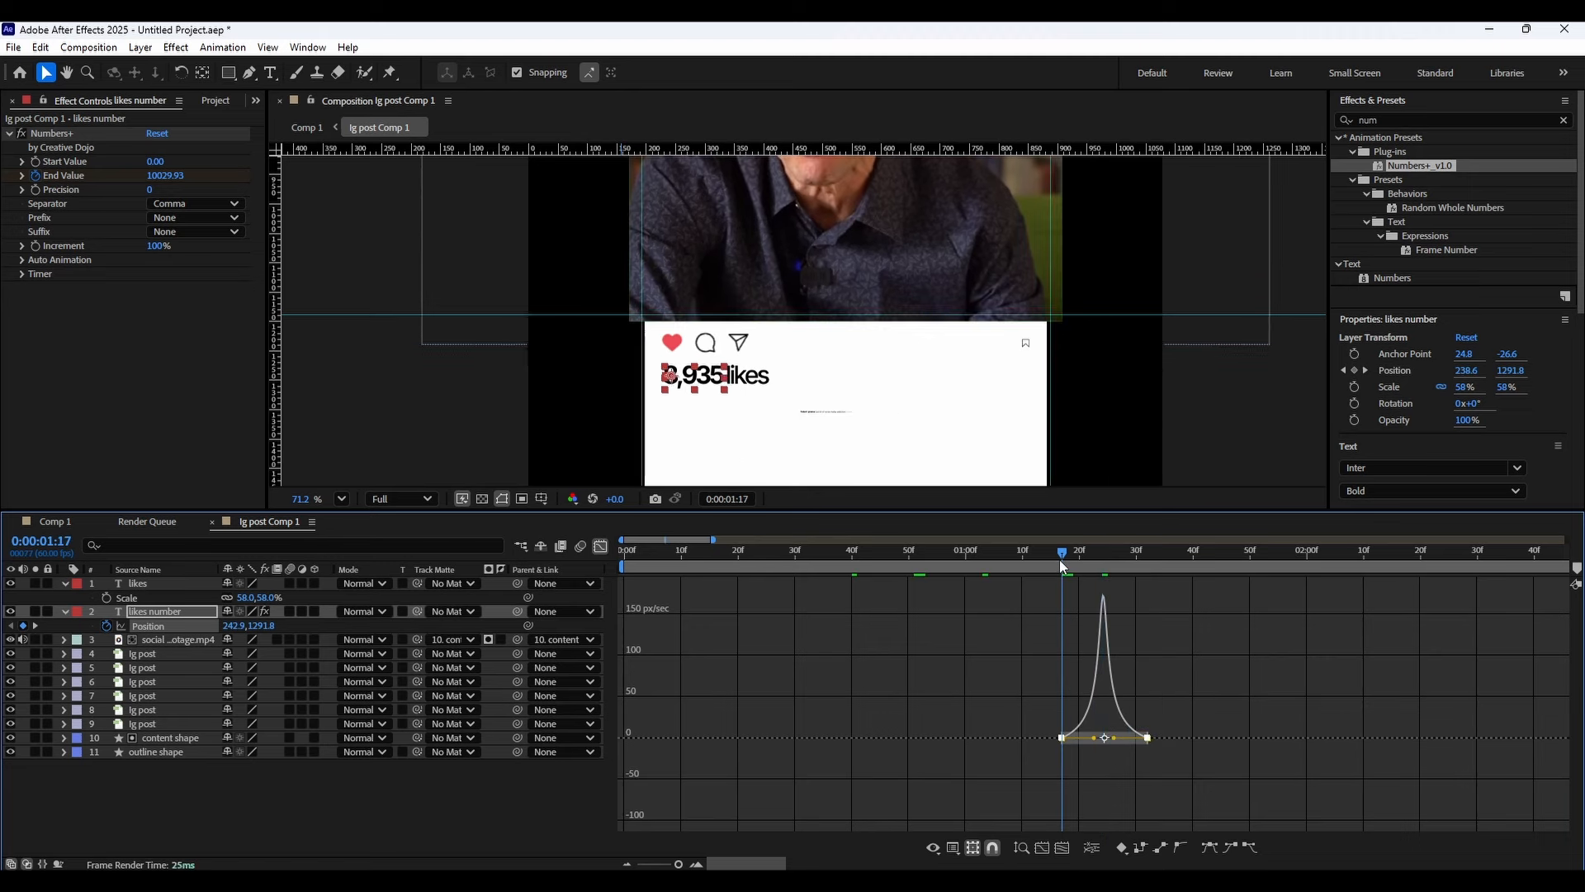
pyautogui.press('space')
pyautogui.press('space')
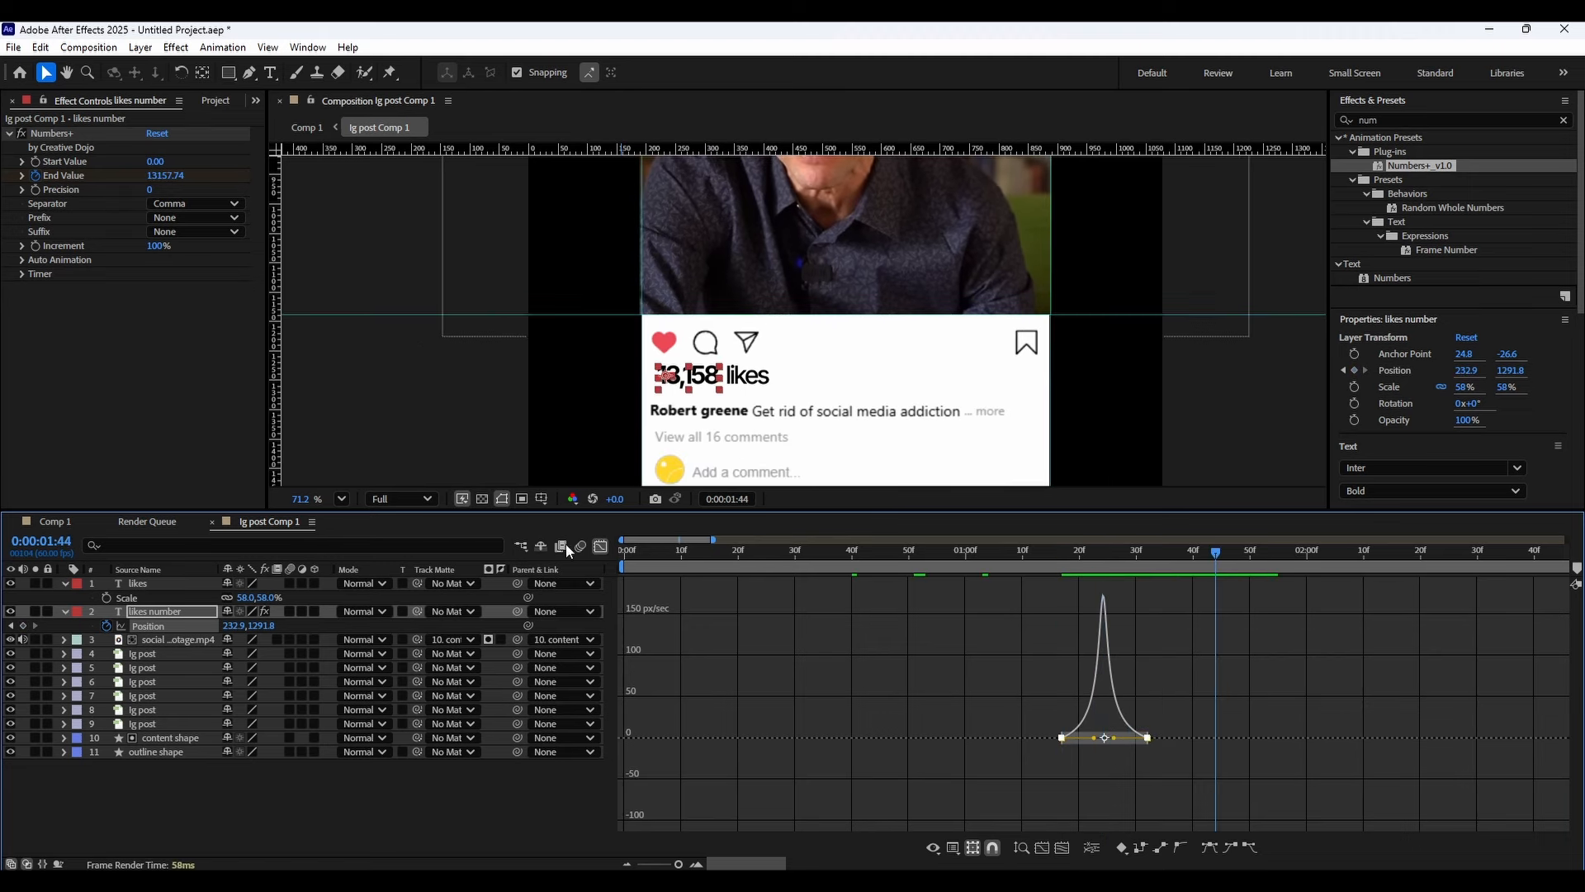
# Pre-compose the likes and likes number layers into a new composition, moving all attributes.
pyautogui.click(601, 546)
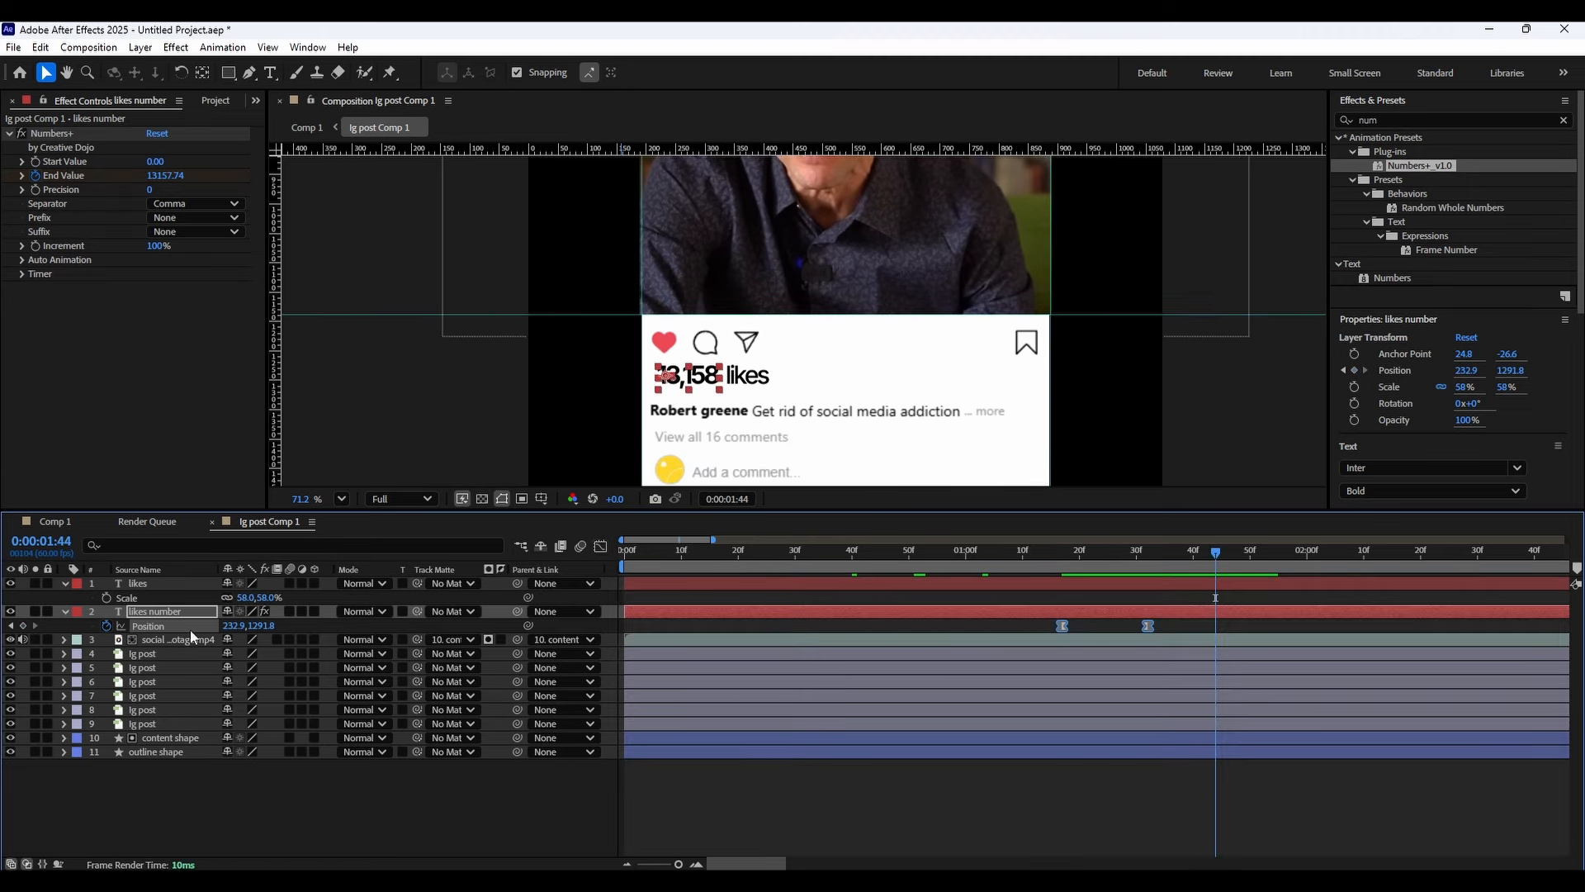
pyautogui.click(65, 611)
pyautogui.click(66, 583)
pyautogui.keyDown('shift'); pyautogui.click(157, 582); pyautogui.keyUp('shift')
pyautogui.rightClick(166, 595)
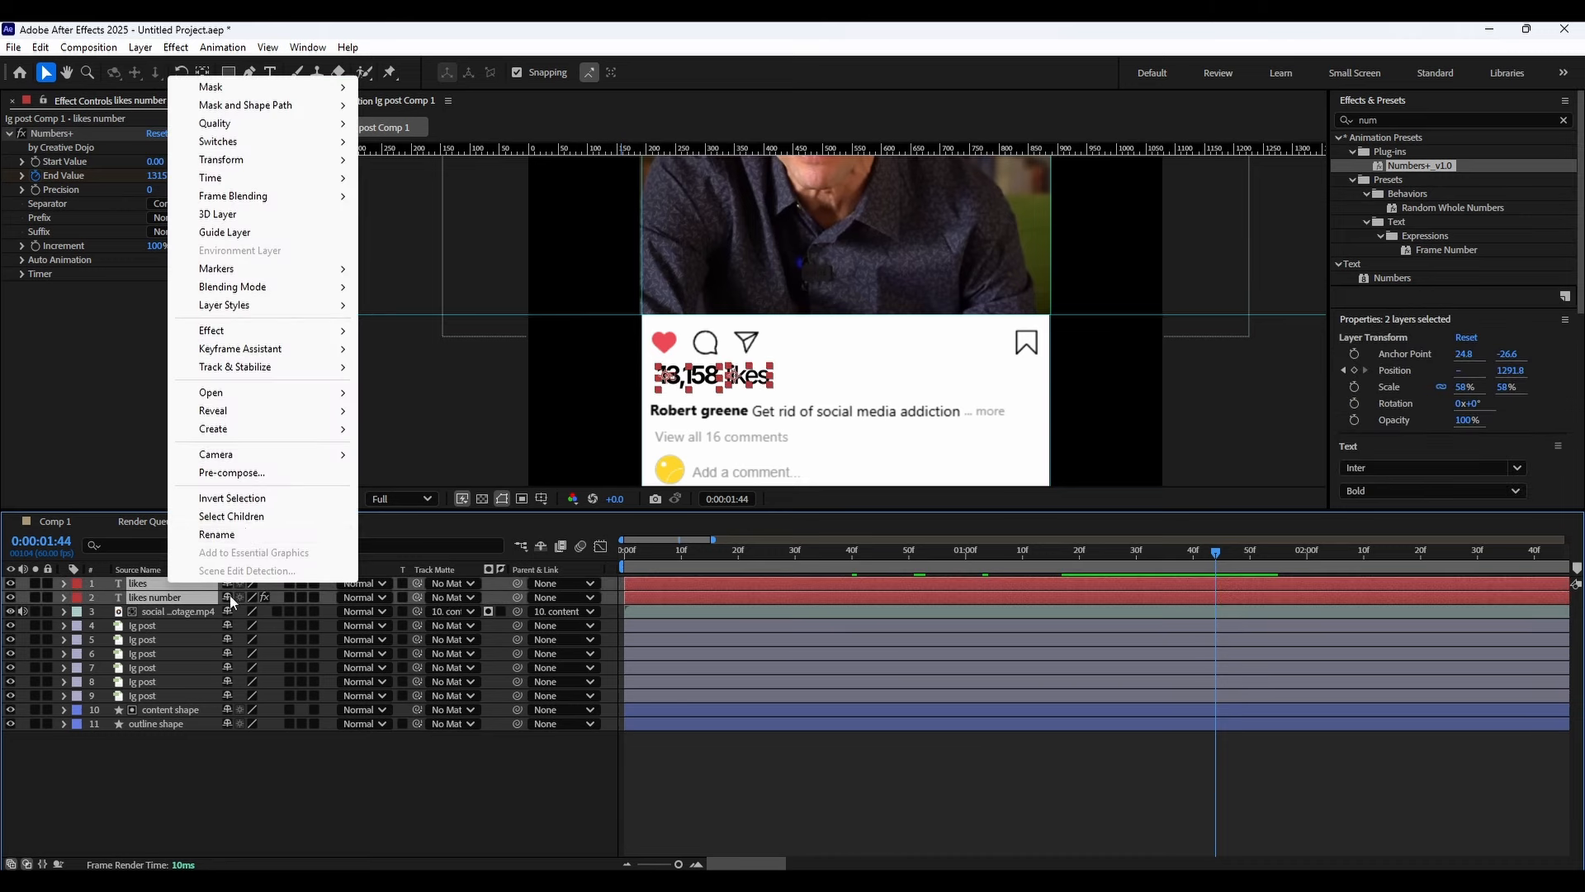
pyautogui.click(223, 472)
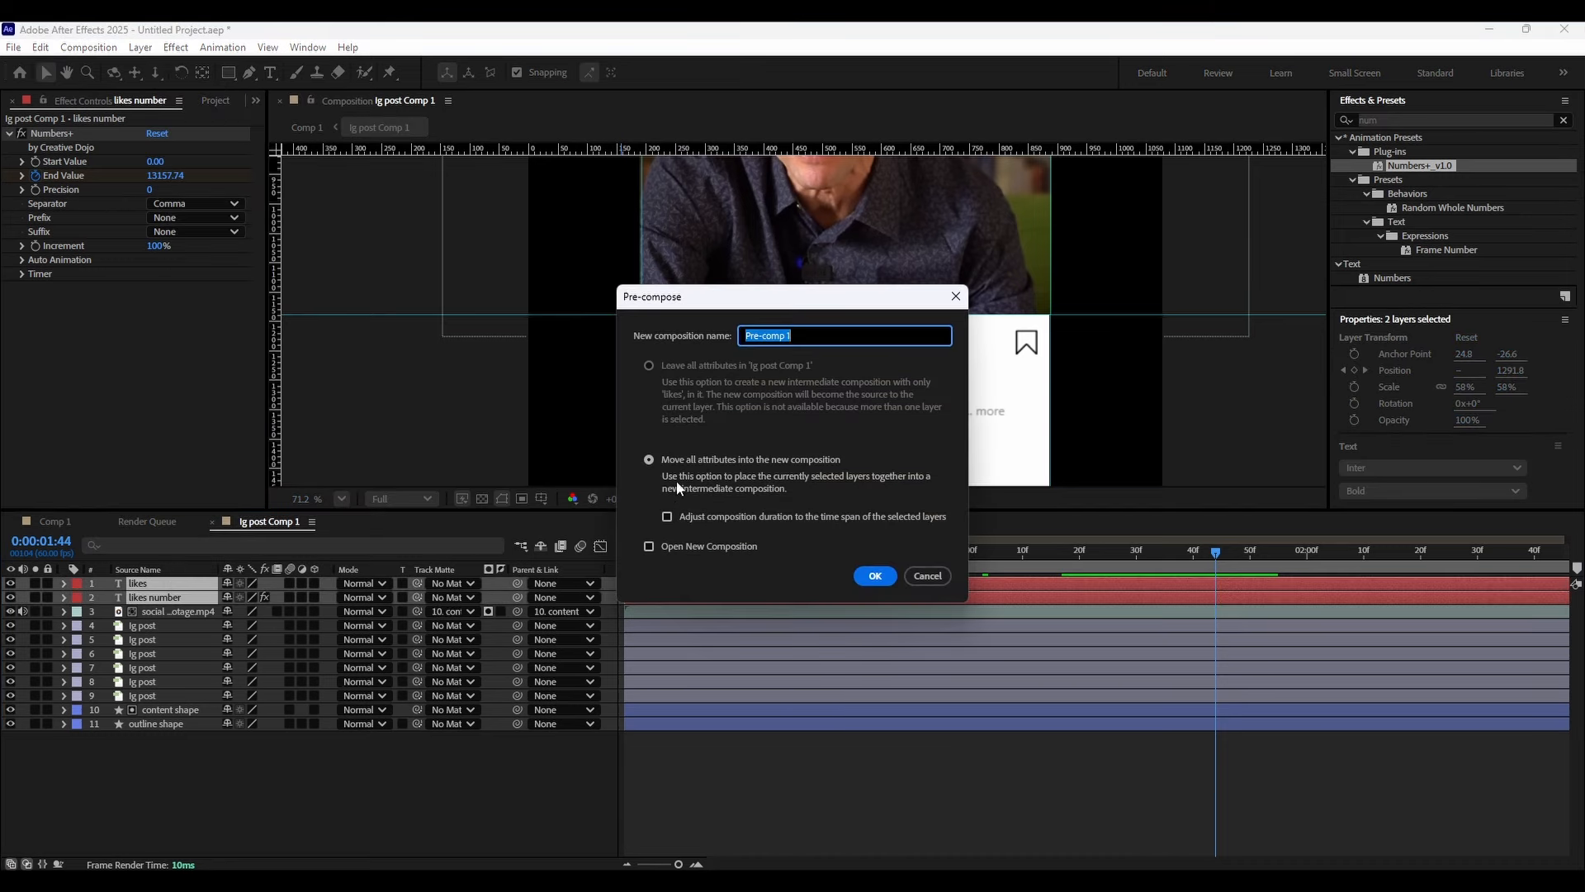
pyautogui.click(890, 581)
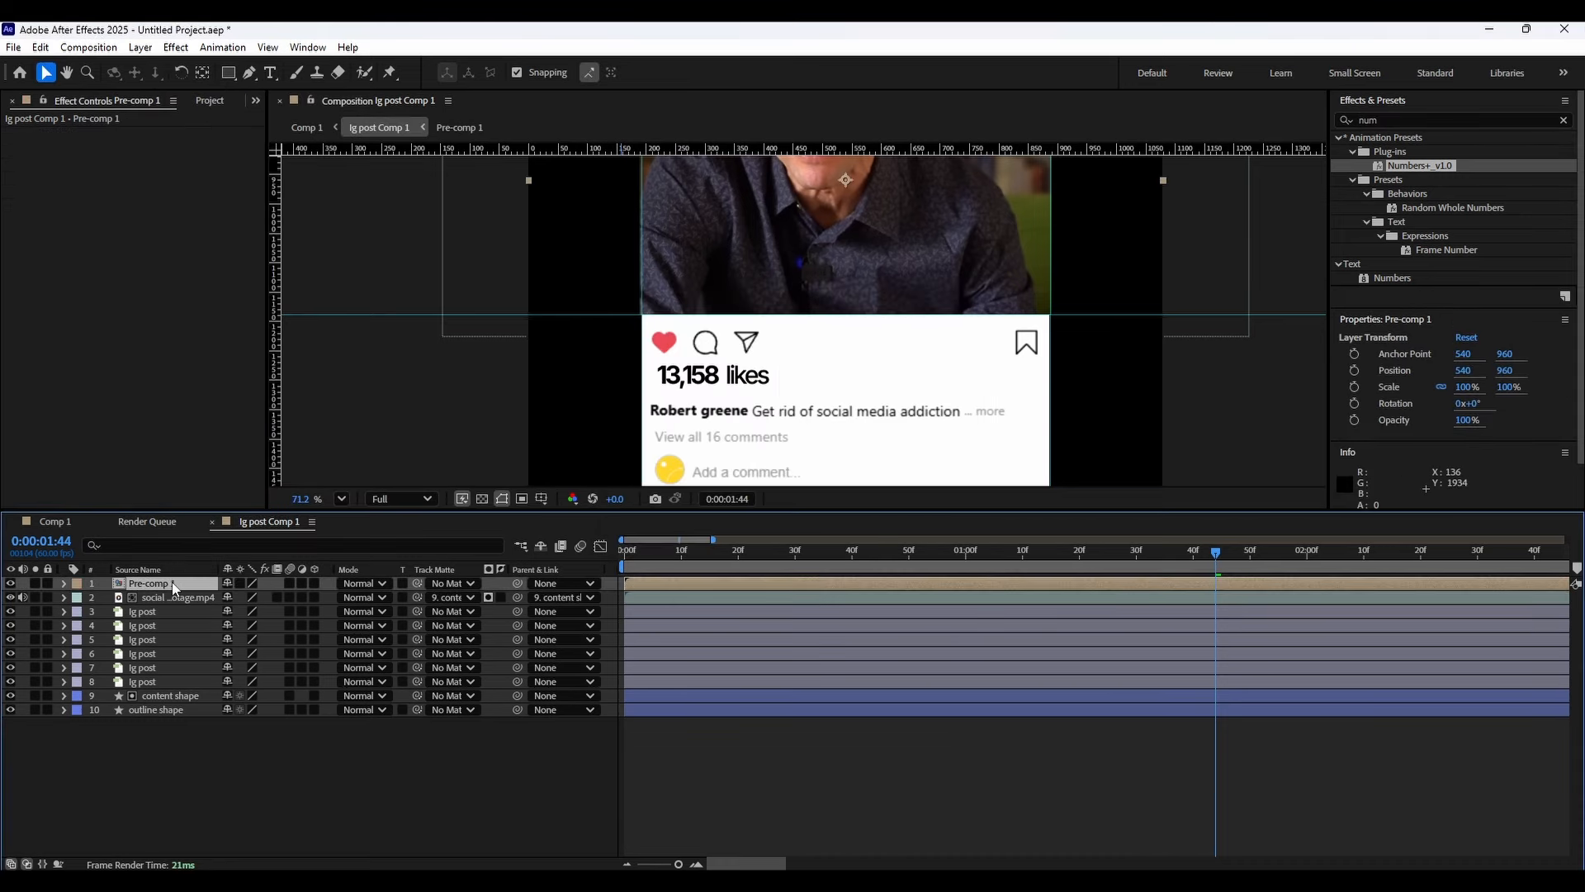
# Keyframe the pre-comp's position at 0:00:00:39 and offset its y position at 0:00:00:22 to slide it in.
pyautogui.press('p')
pyautogui.moveTo(699, 544); pyautogui.dragTo(853, 554)
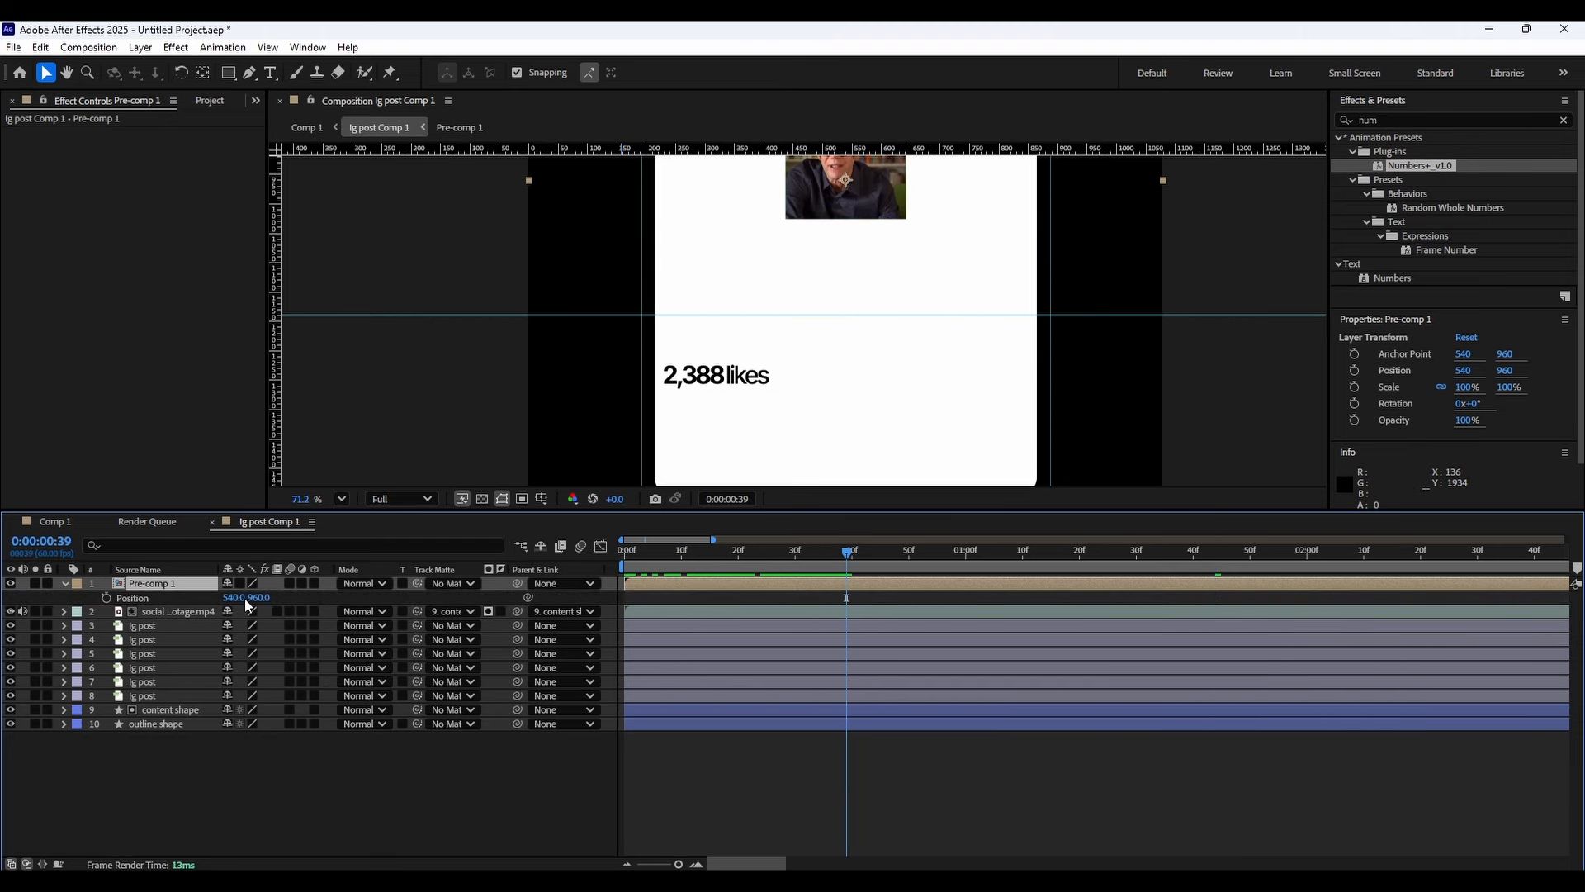
pyautogui.click(105, 597)
pyautogui.moveTo(770, 551); pyautogui.dragTo(733, 572)
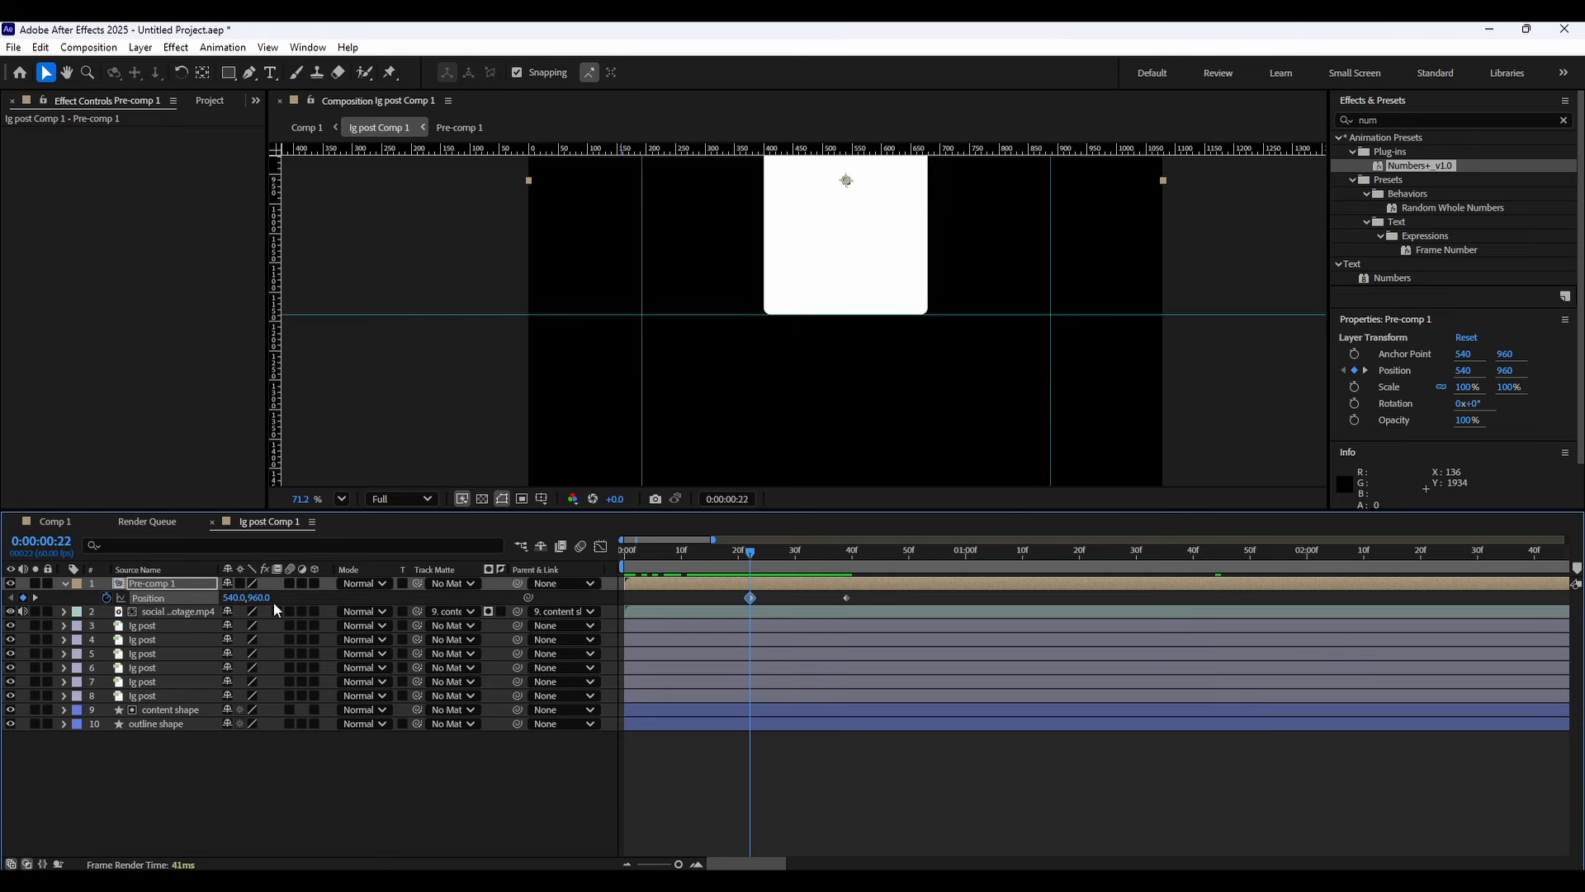
pyautogui.moveTo(258, 597); pyautogui.dragTo(700, 607)
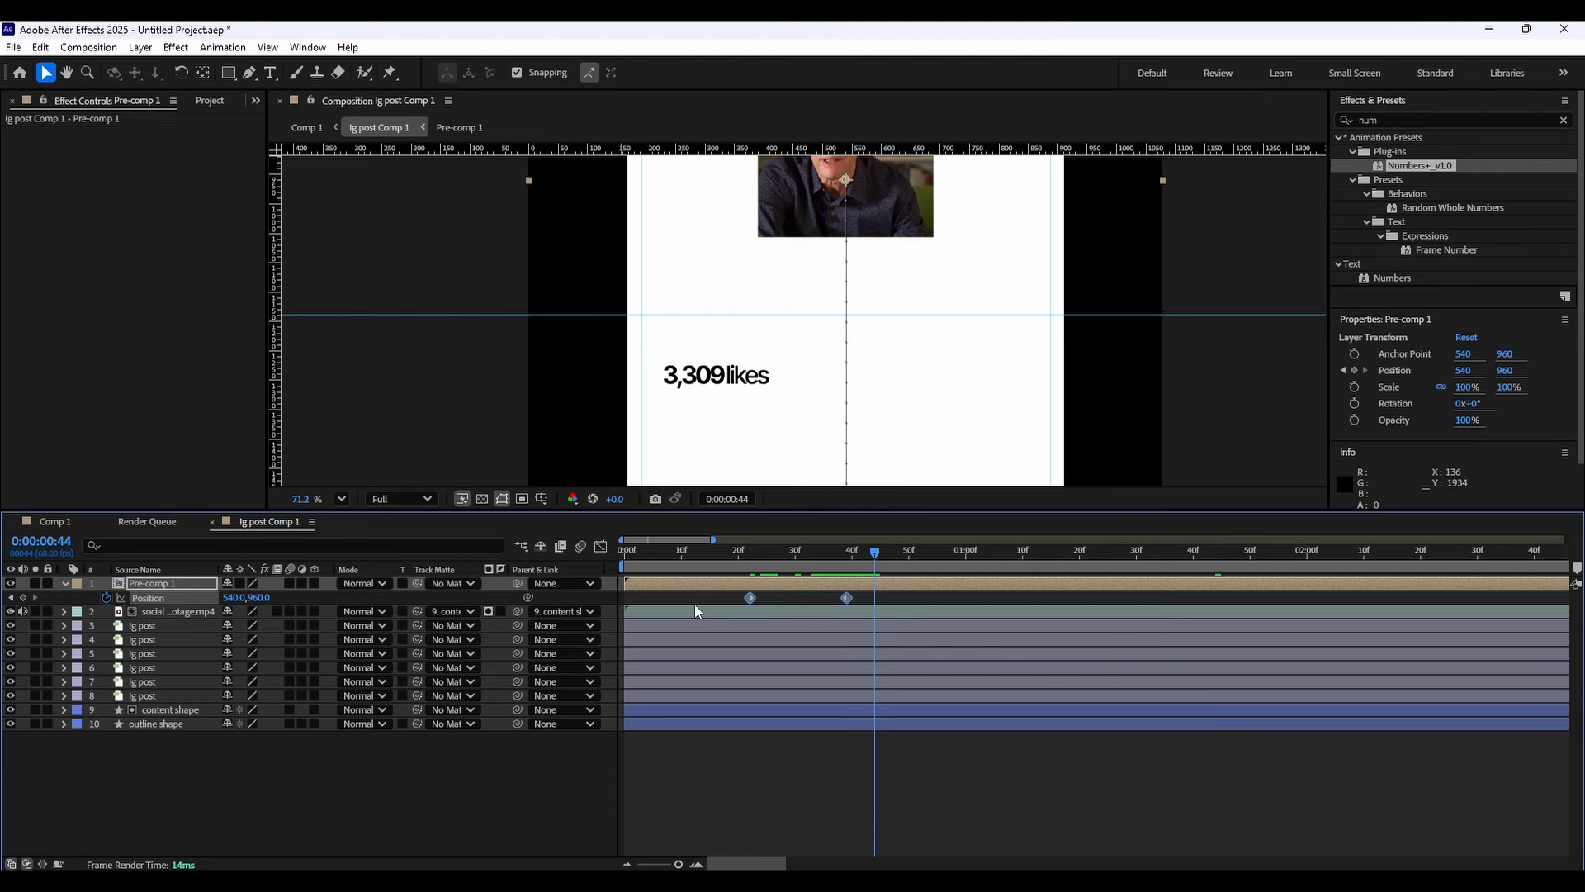
# Examine the pre-comp's position keyframes in the graph editor's speed curve.
pyautogui.click(600, 545)
pyautogui.moveTo(743, 718); pyautogui.dragTo(889, 792)
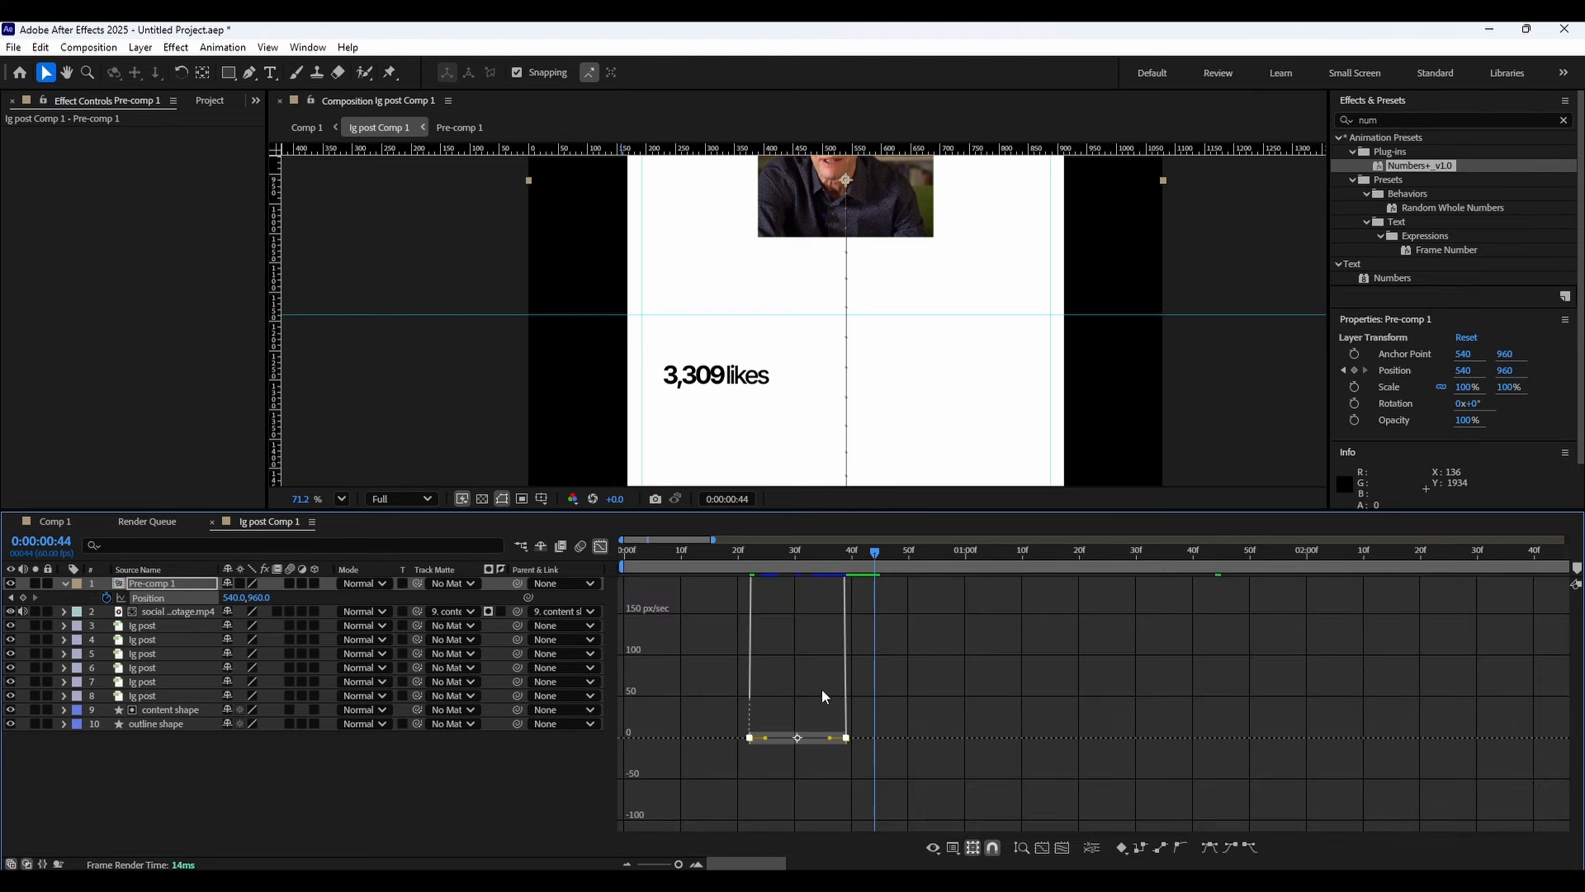
pyautogui.scroll(2, 817, 708)
pyautogui.scroll(-5, 792, 687)
pyautogui.scroll(4, 736, 672)
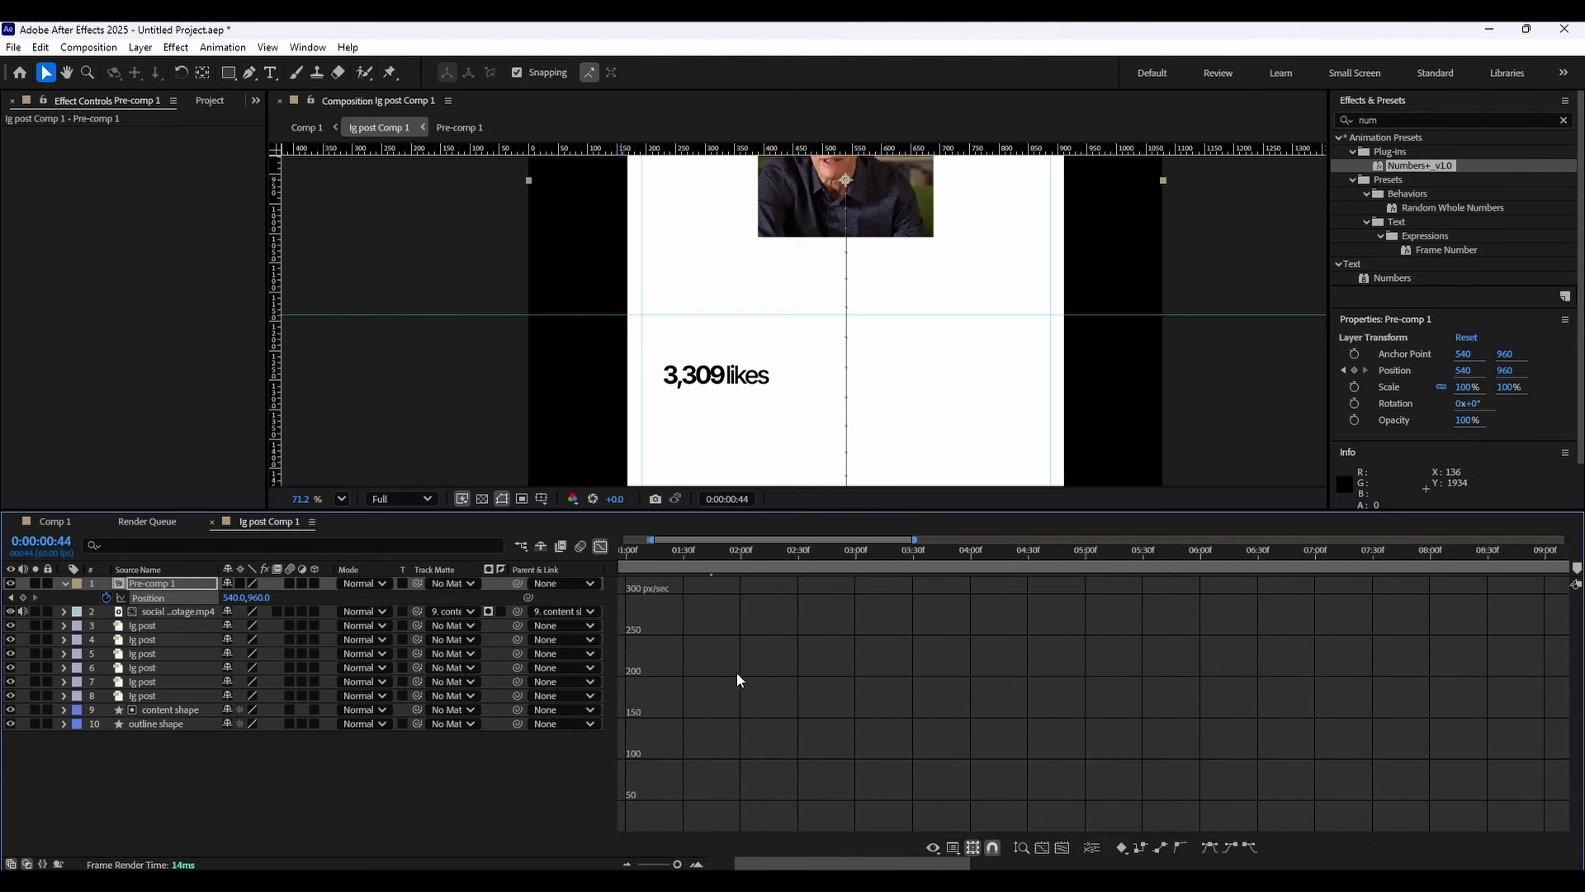
pyautogui.click(600, 548)
# Add an expression to the pre-comp's Position and paste in the bounce code with amp .1 and freq 1.5.
pyautogui.keyDown('alt'); pyautogui.click(106, 598); pyautogui.keyUp('alt')
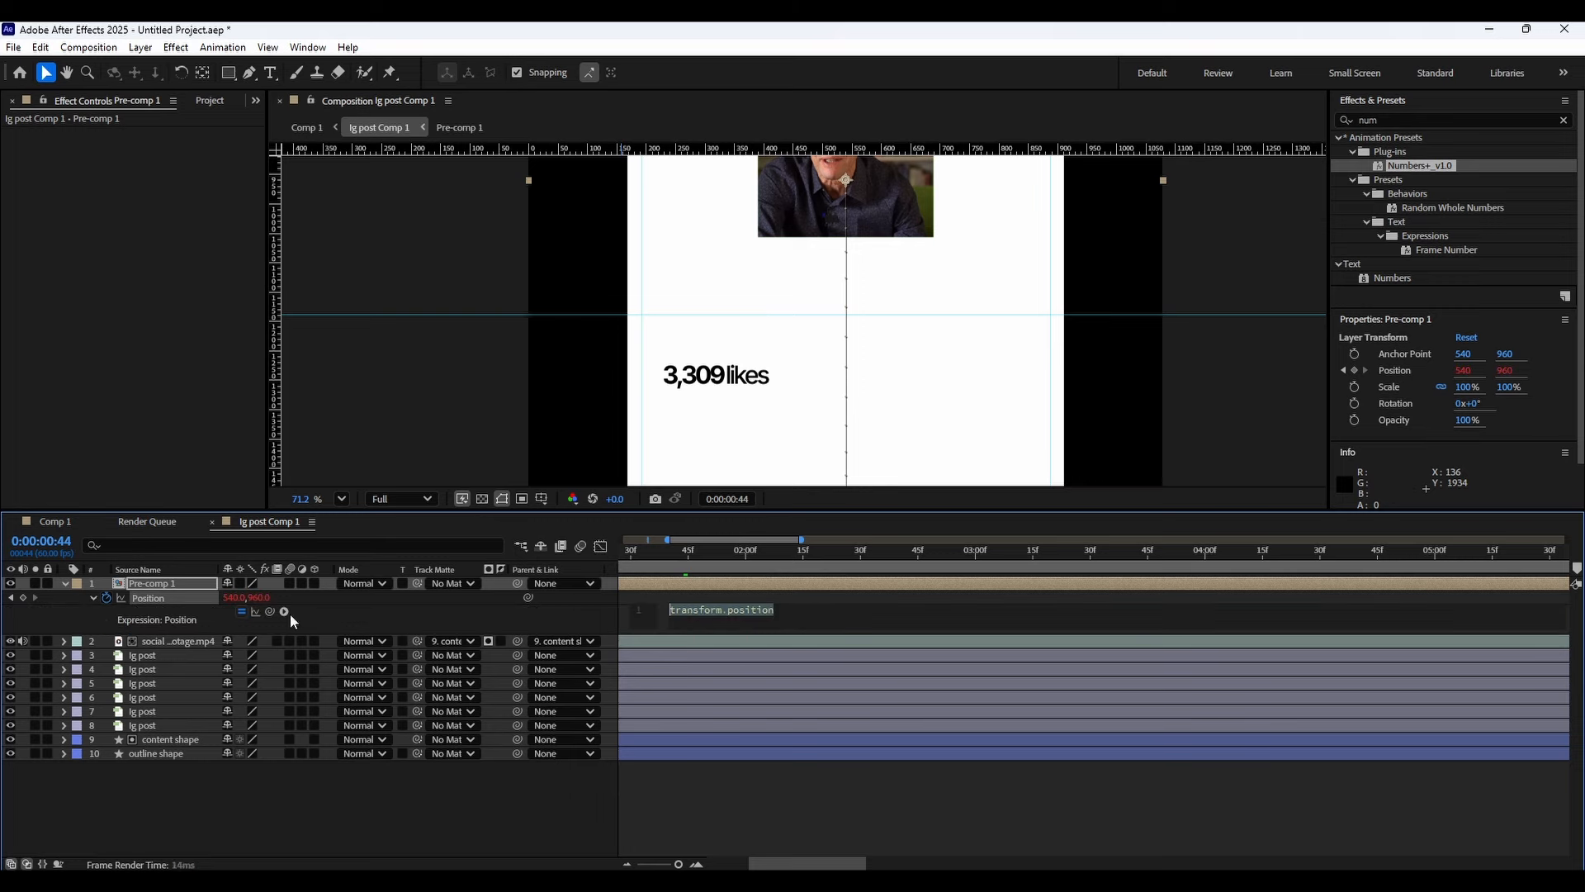
pyautogui.hotkey('ctrl', 'v')
pyautogui.hotkey('ctrl', 'z')
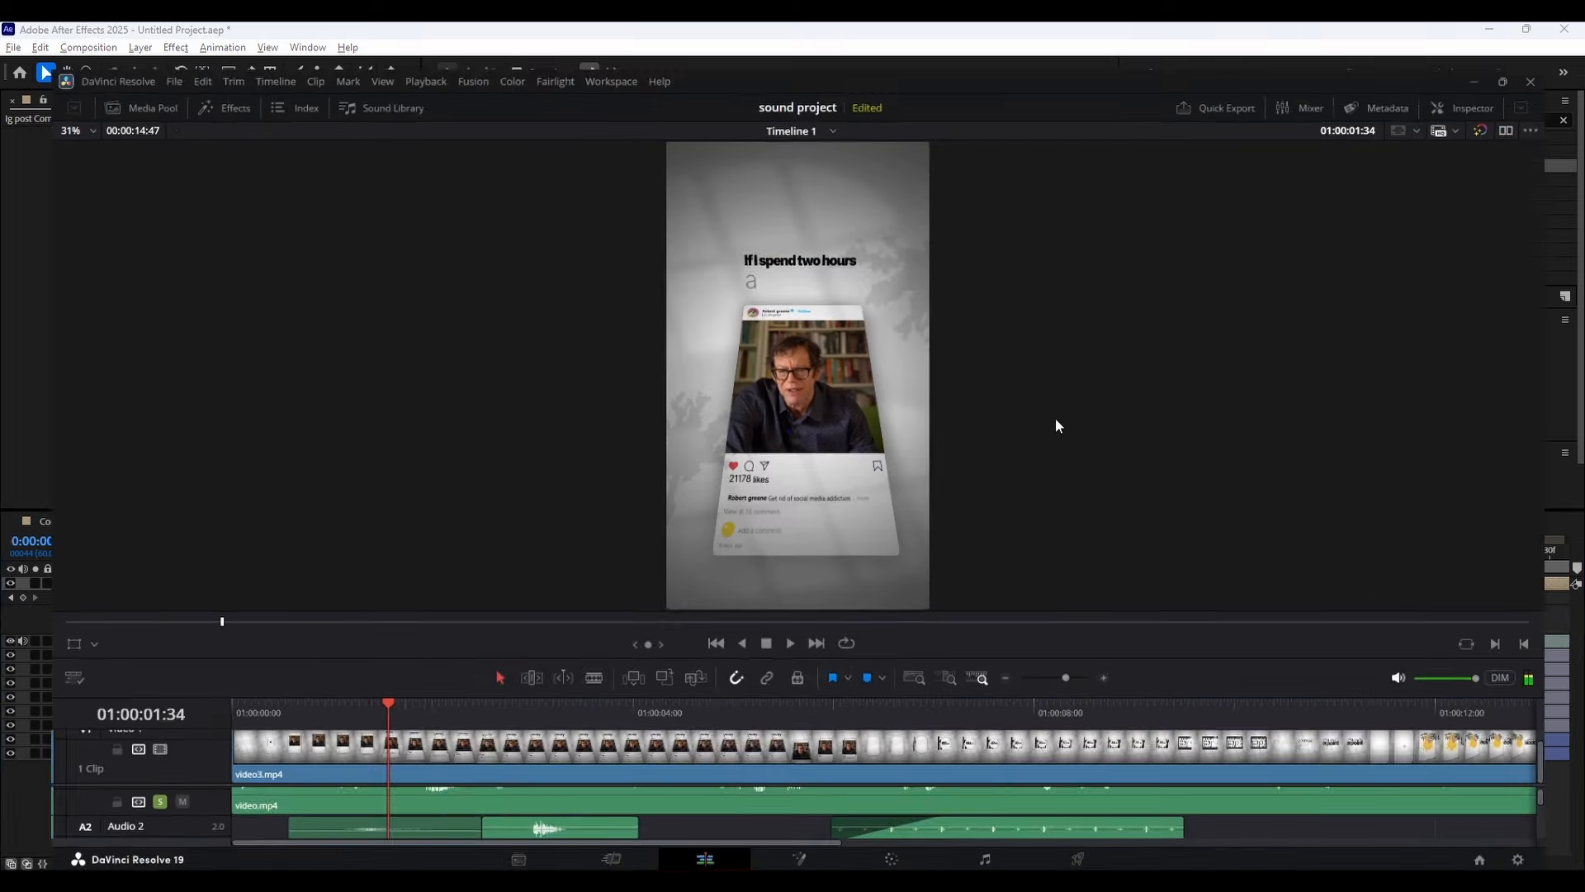
pyautogui.hotkey('alt', 'Tab')
pyautogui.moveTo(675, 433); pyautogui.dragTo(175, 142)
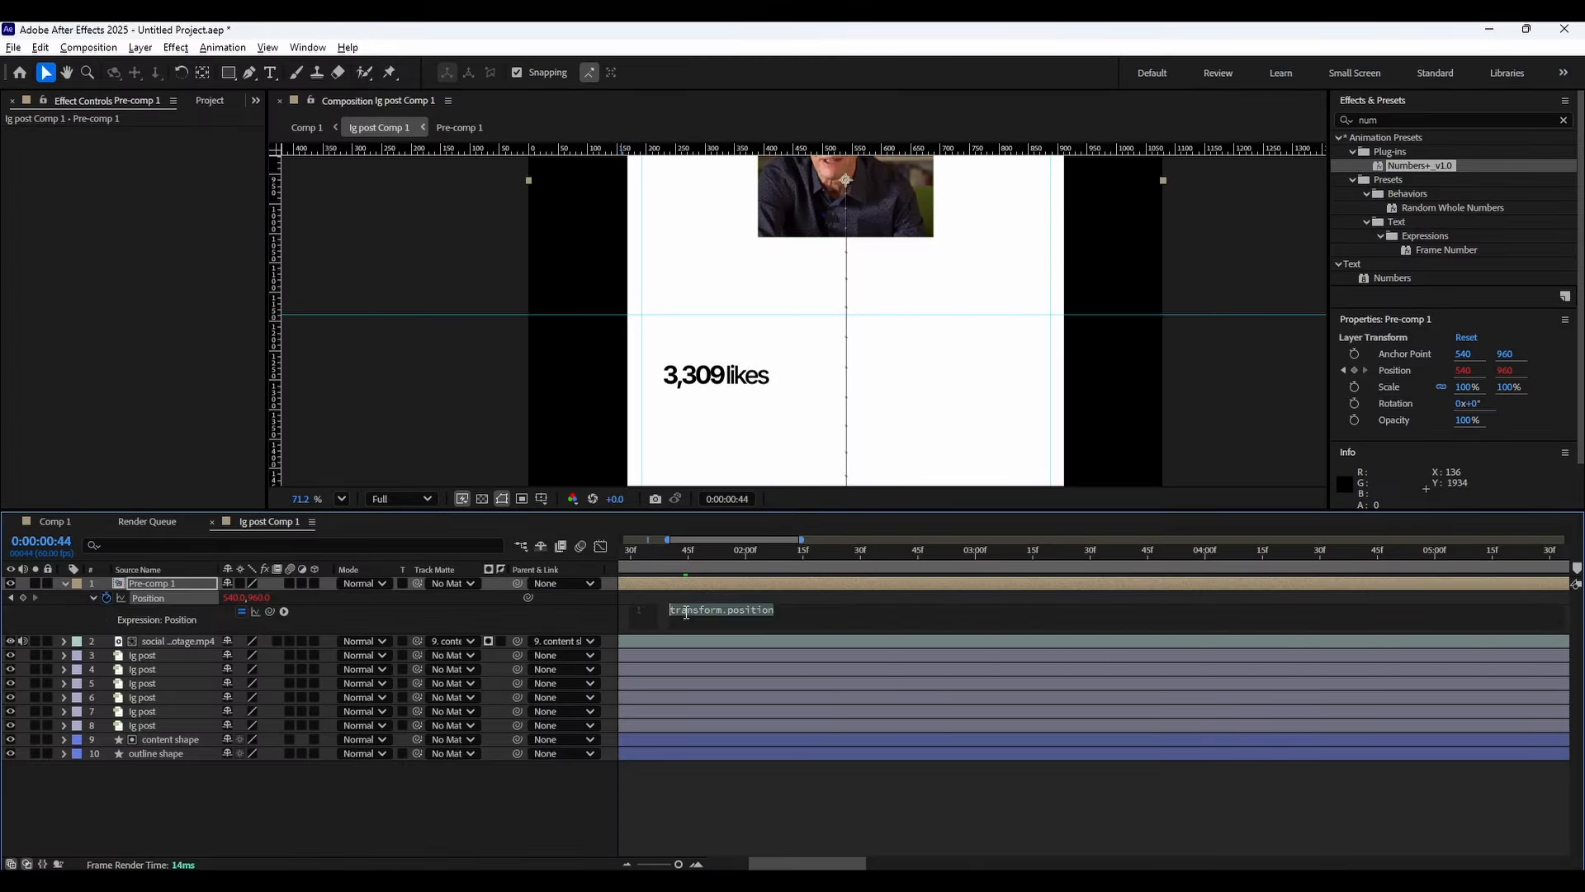
pyautogui.hotkey('ctrl', 'v')
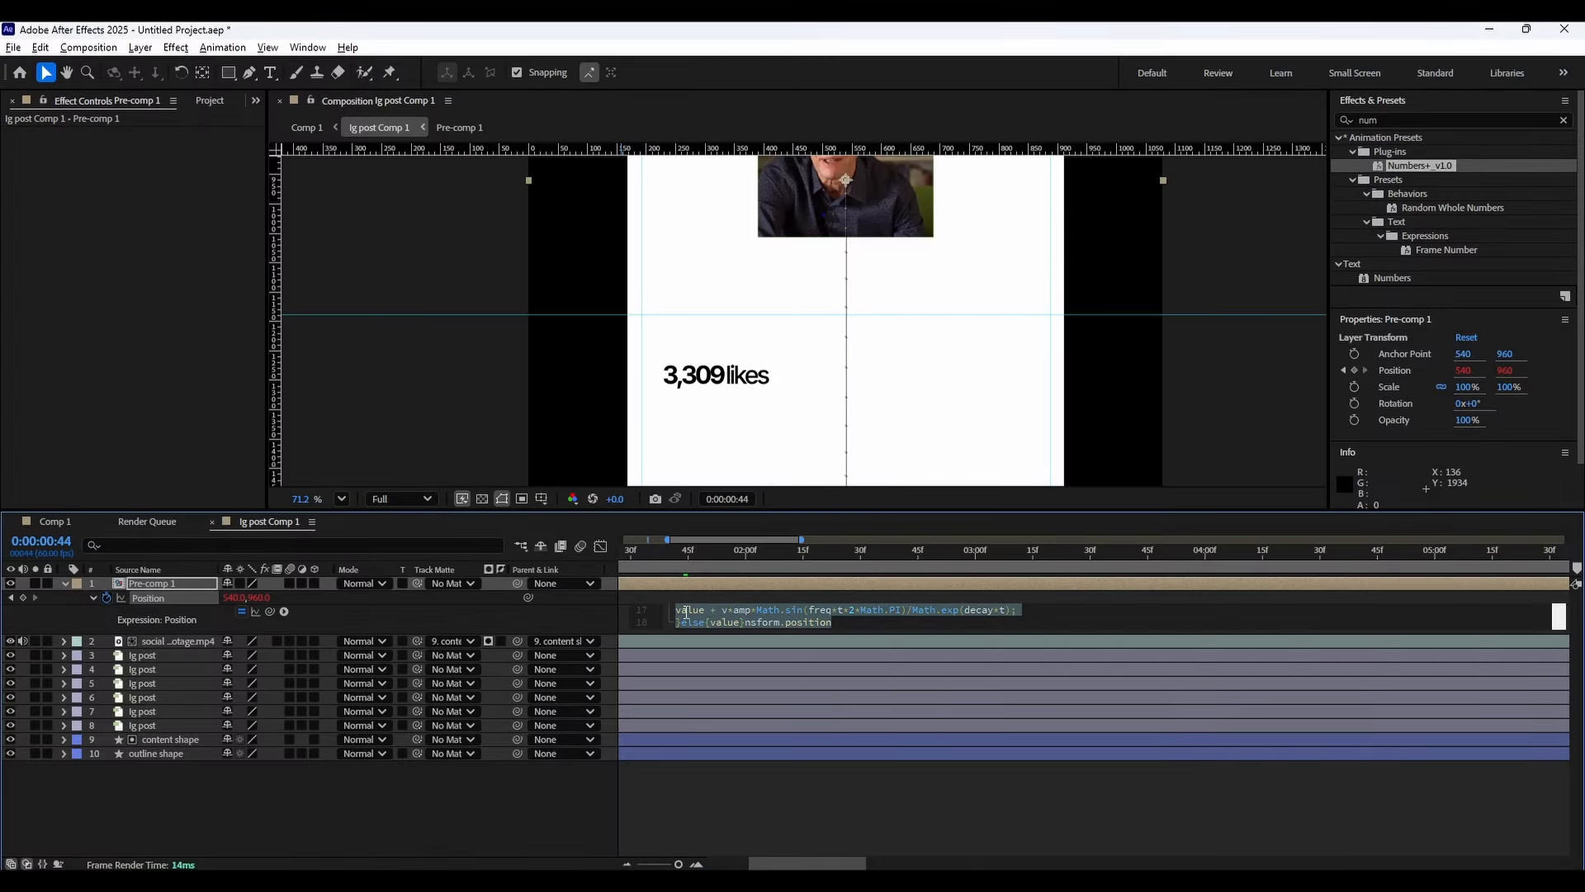
# Preview the bouncing likes animation in the composition viewer.
pyautogui.press('space')
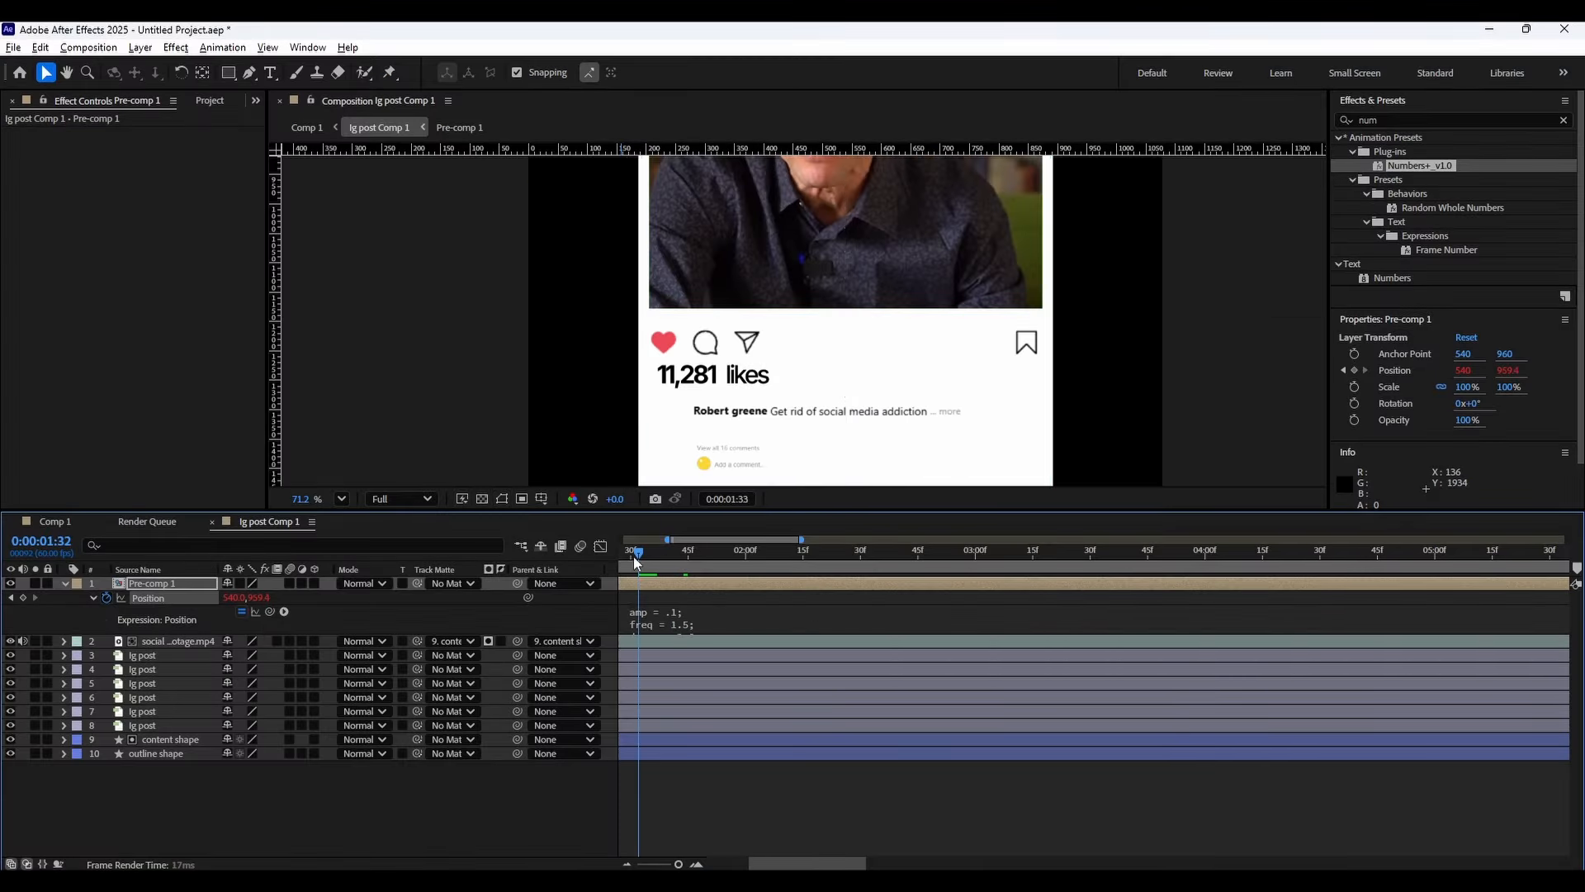
pyautogui.moveTo(636, 555); pyautogui.dragTo(606, 567)
pyautogui.press('space')
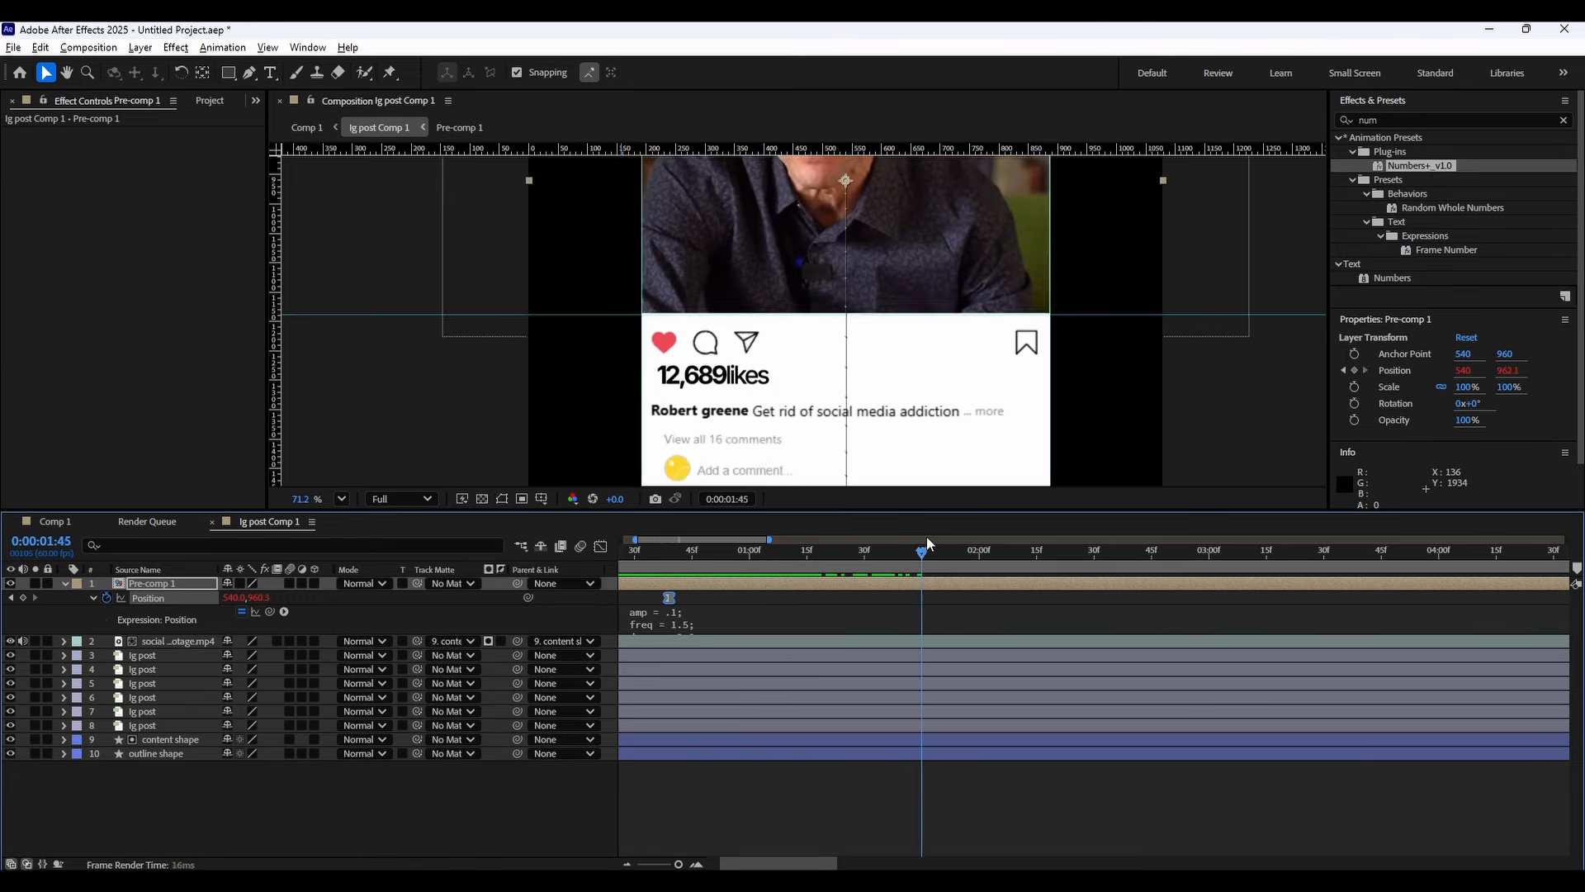
pyautogui.scroll(-2, 784, 364)
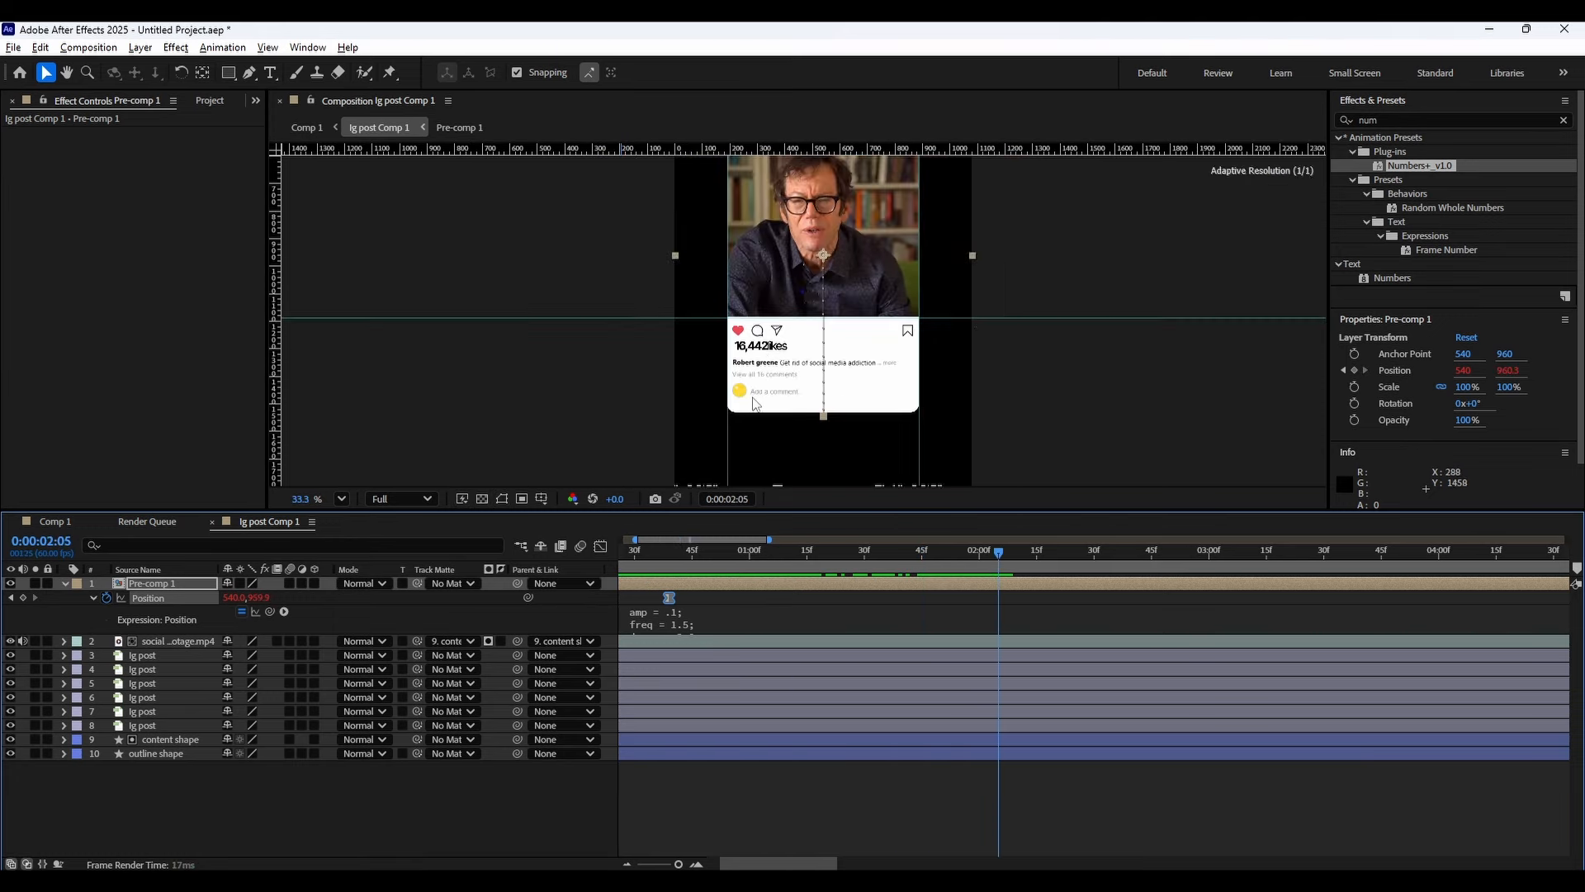
pyautogui.scroll(1, 780, 356)
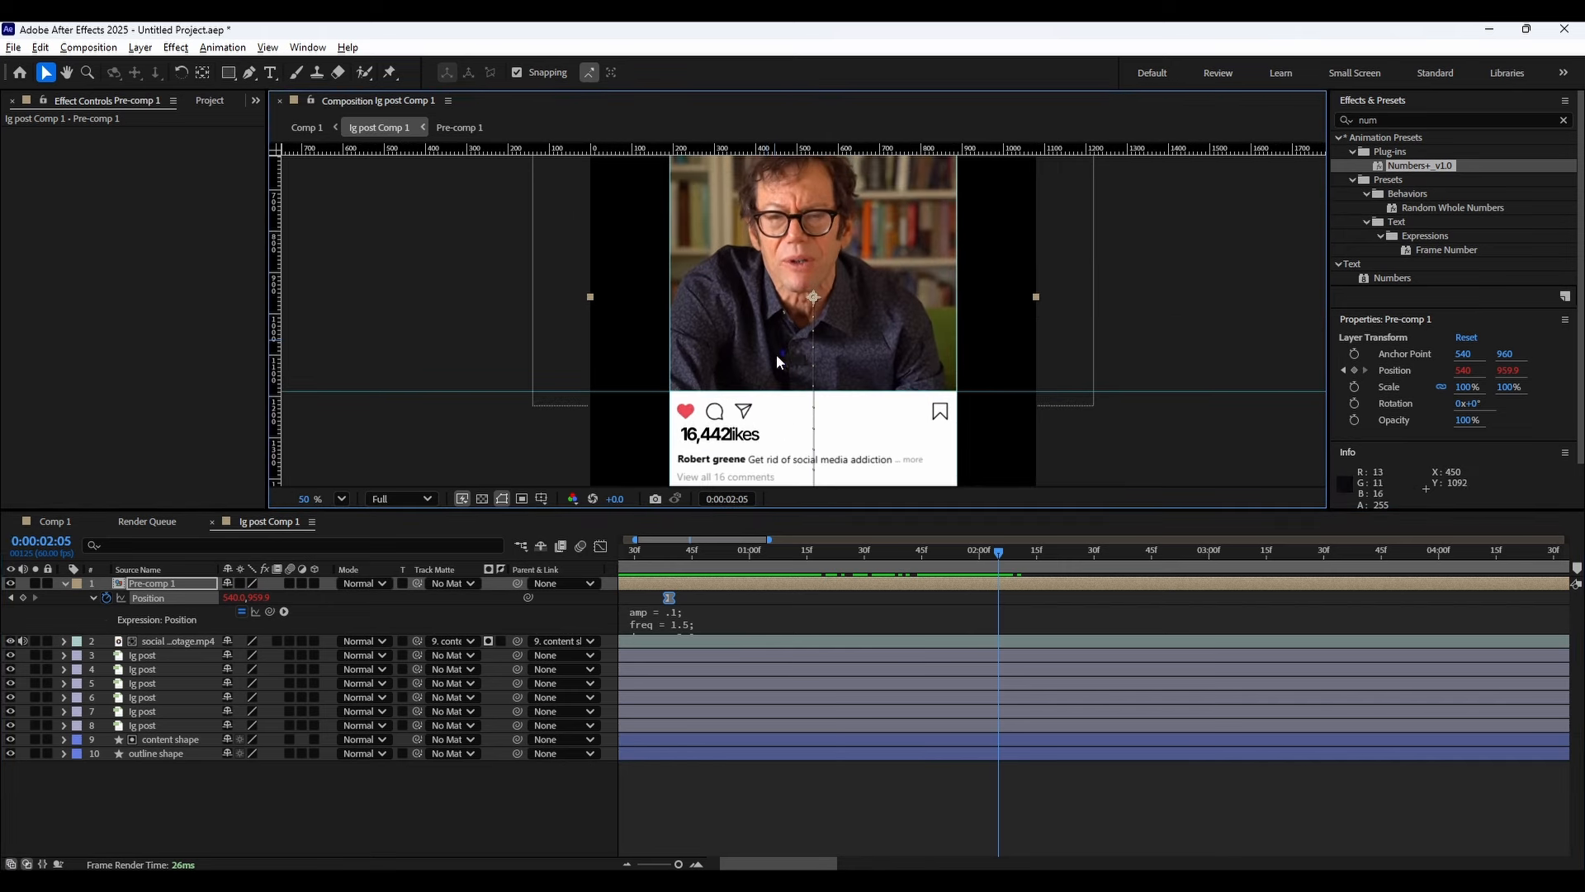
# Open the pre-comp and set the likes number's scale to 43%.
pyautogui.click(161, 605)
pyautogui.doubleClick(152, 582)
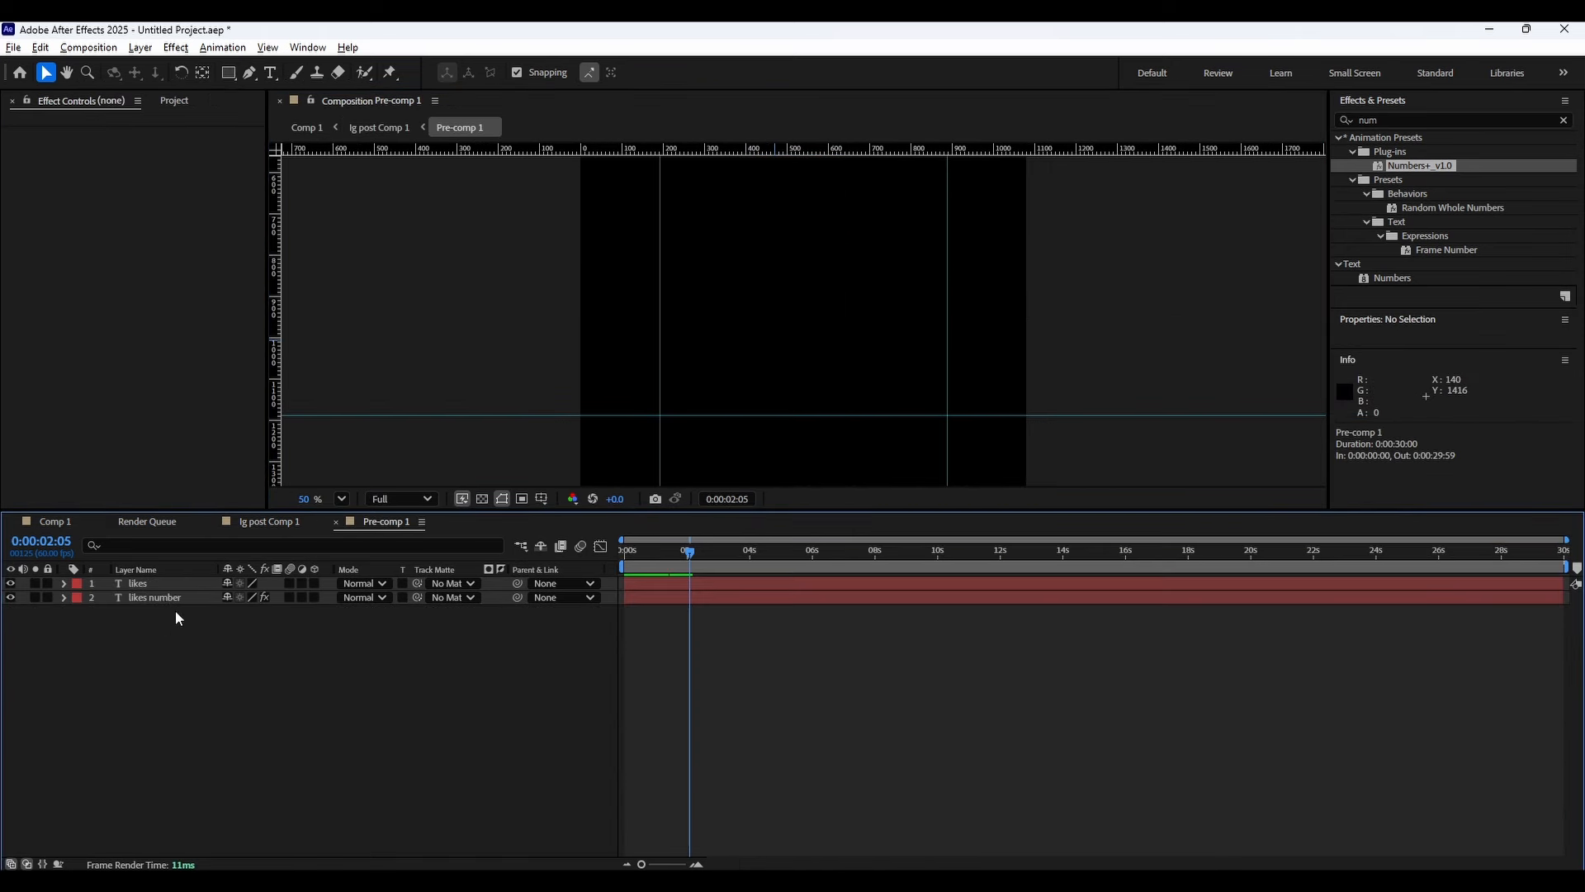
pyautogui.click(157, 597)
pyautogui.press('s')
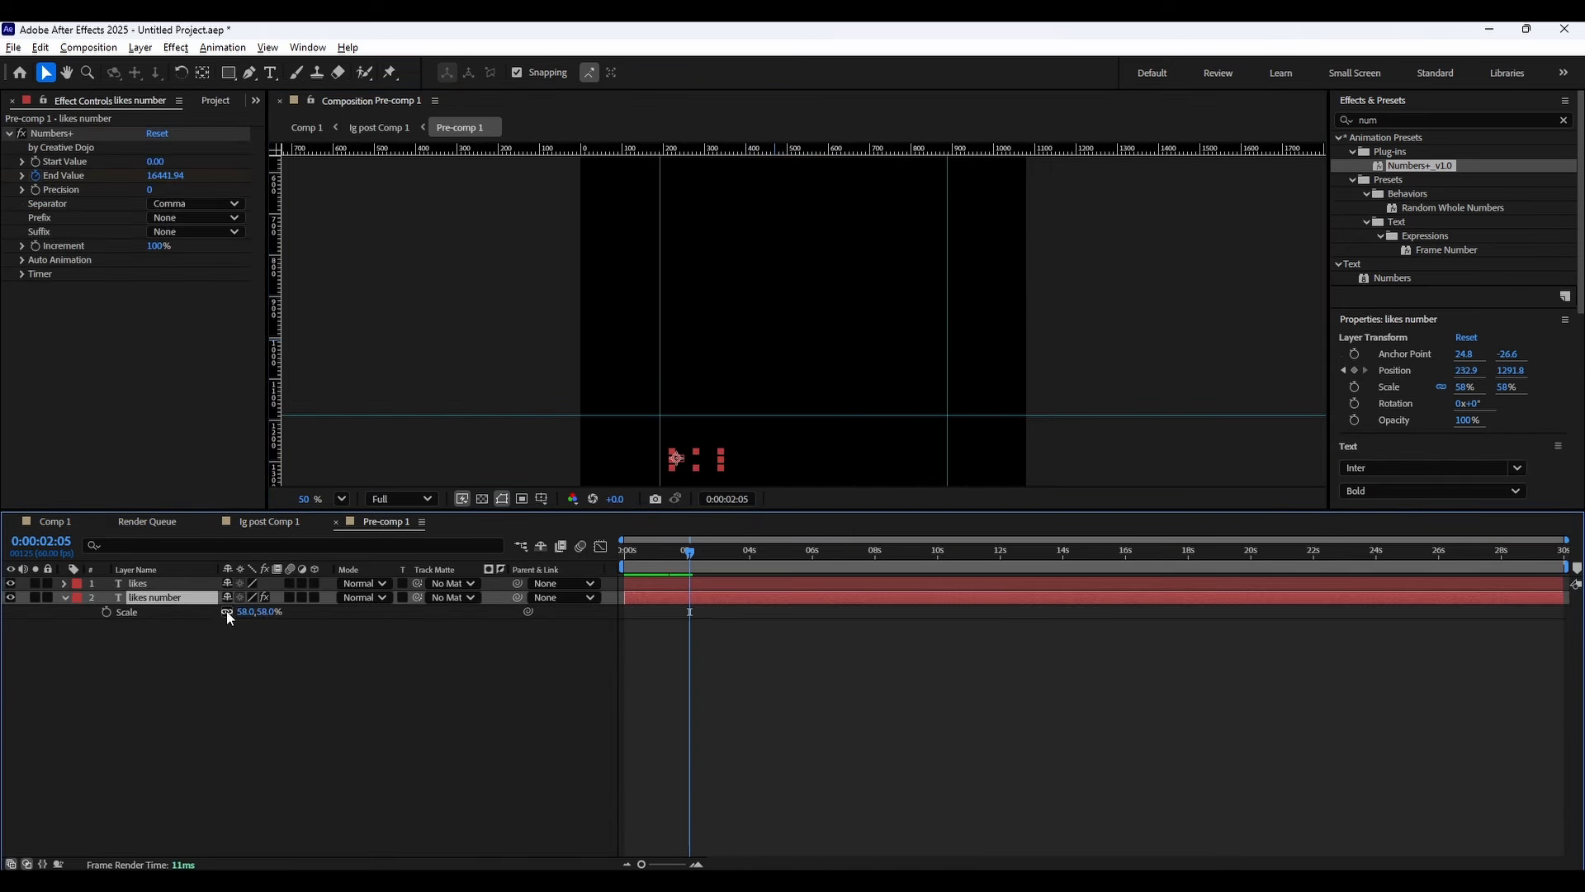
pyautogui.moveTo(245, 613); pyautogui.dragTo(234, 613)
# Check the main composition, then reopen the pre-comp and set the likes label's scale to 40%.
pyautogui.click(58, 521)
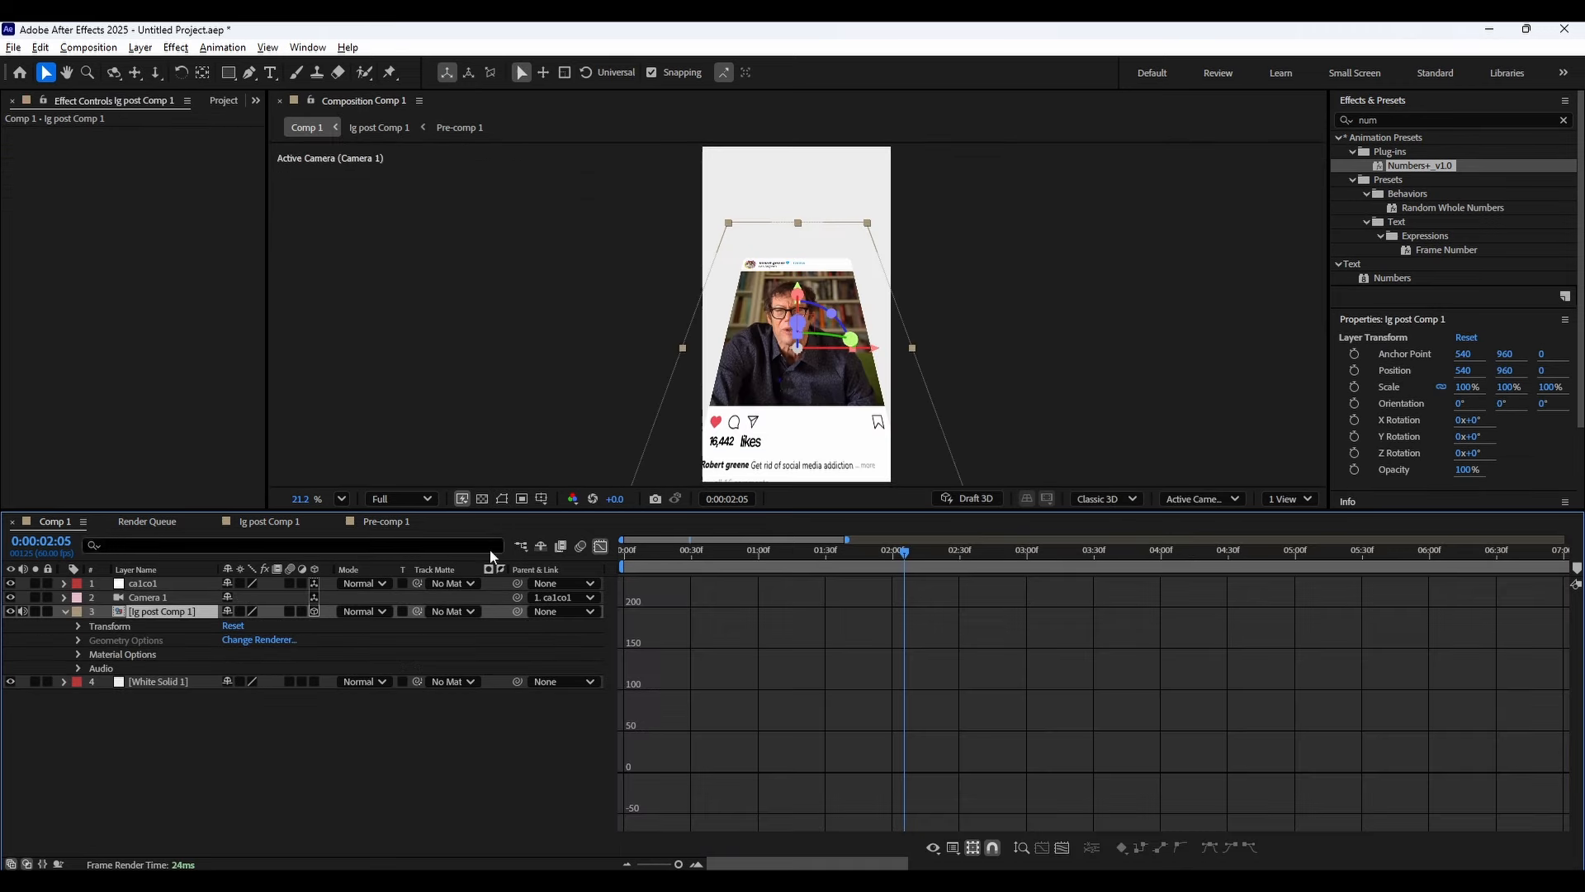
pyautogui.moveTo(643, 546); pyautogui.dragTo(965, 551)
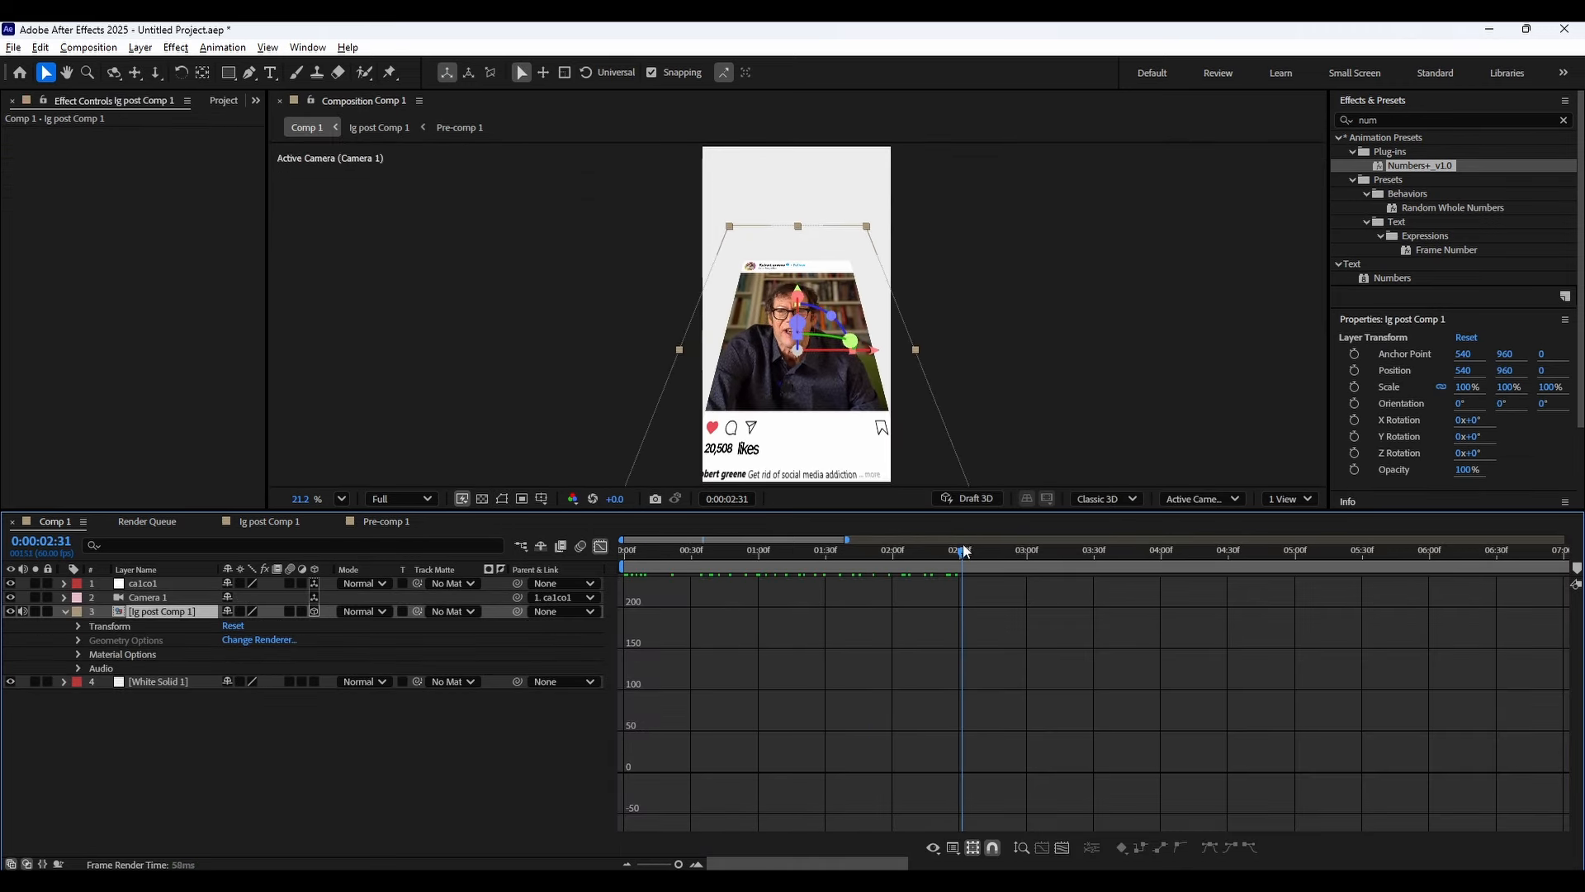
pyautogui.doubleClick(155, 611)
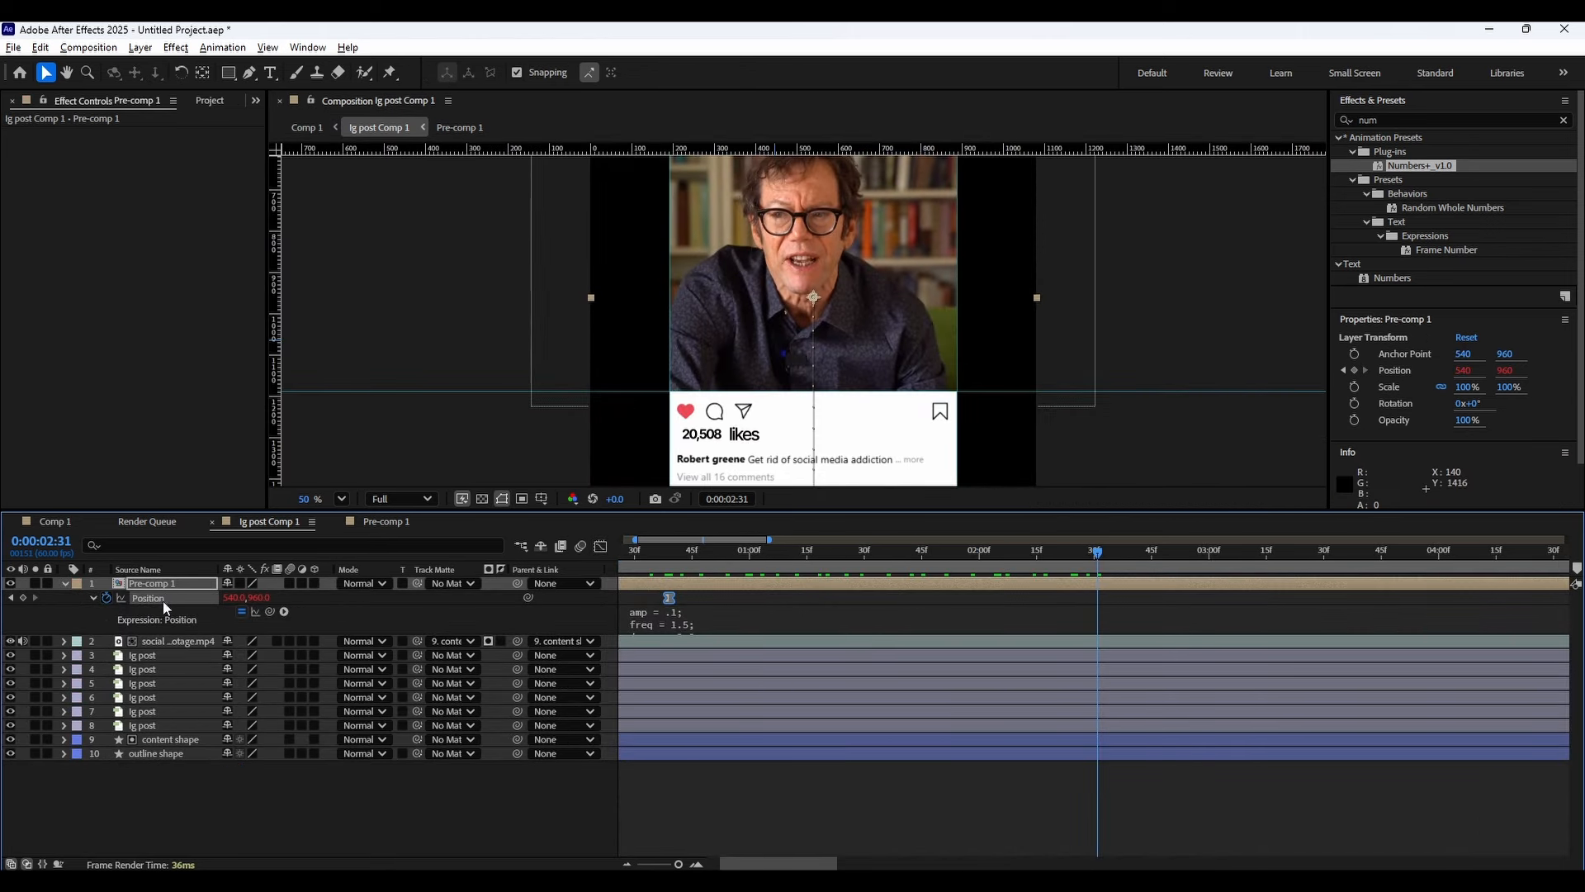
pyautogui.click(157, 655)
pyautogui.doubleClick(152, 585)
pyautogui.click(154, 584)
pyautogui.press('s')
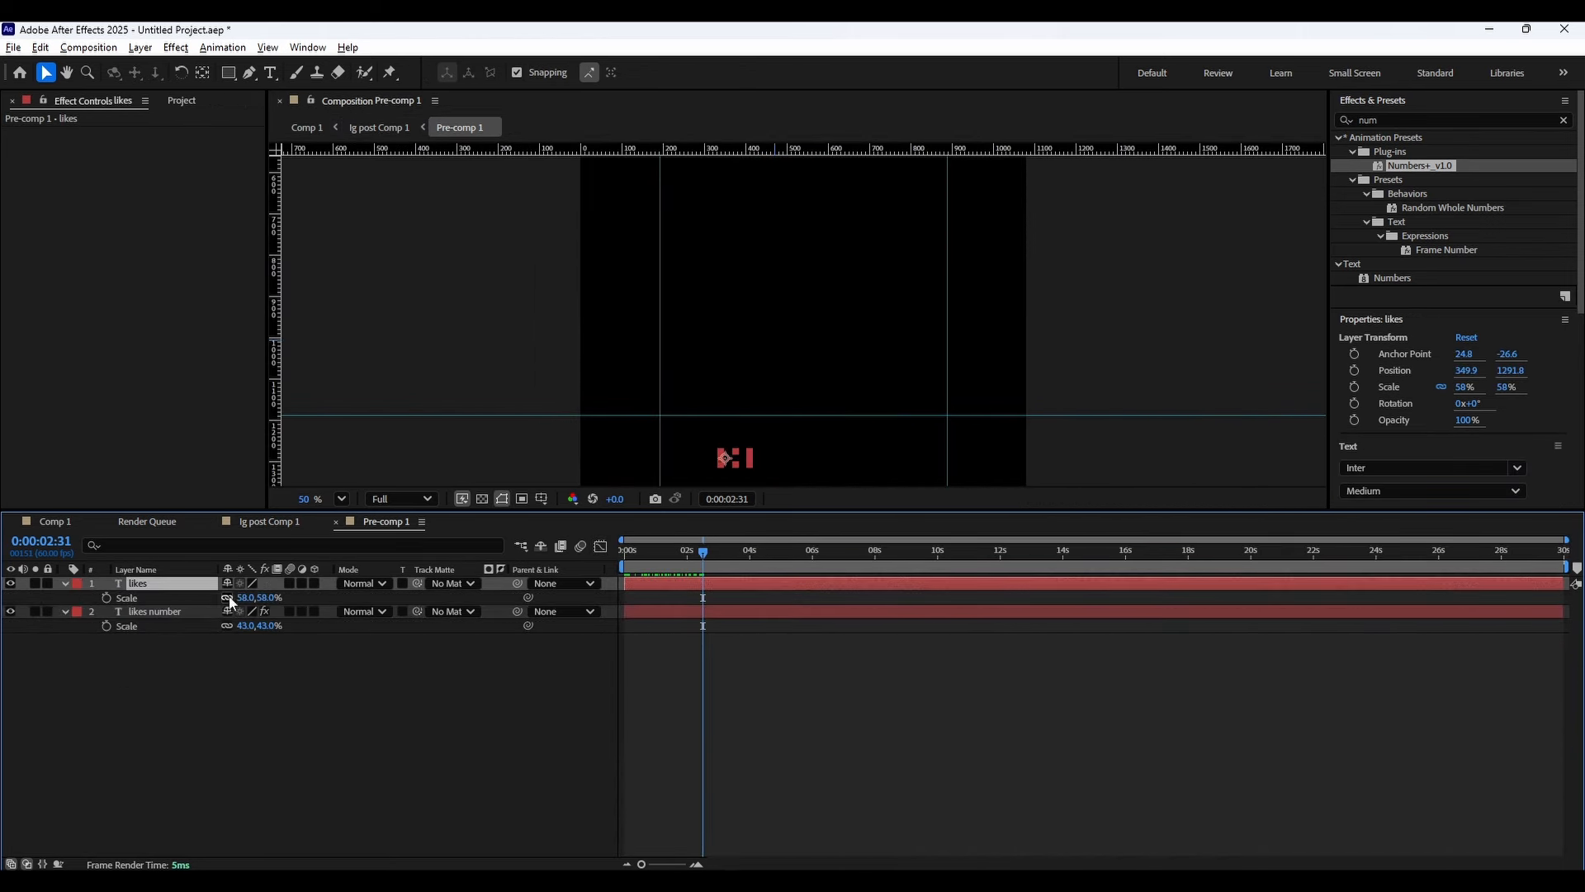
pyautogui.moveTo(242, 597); pyautogui.dragTo(236, 597)
# Review the main composition and move the likes label left to x 344.9 in the pre-comp.
pyautogui.click(55, 520)
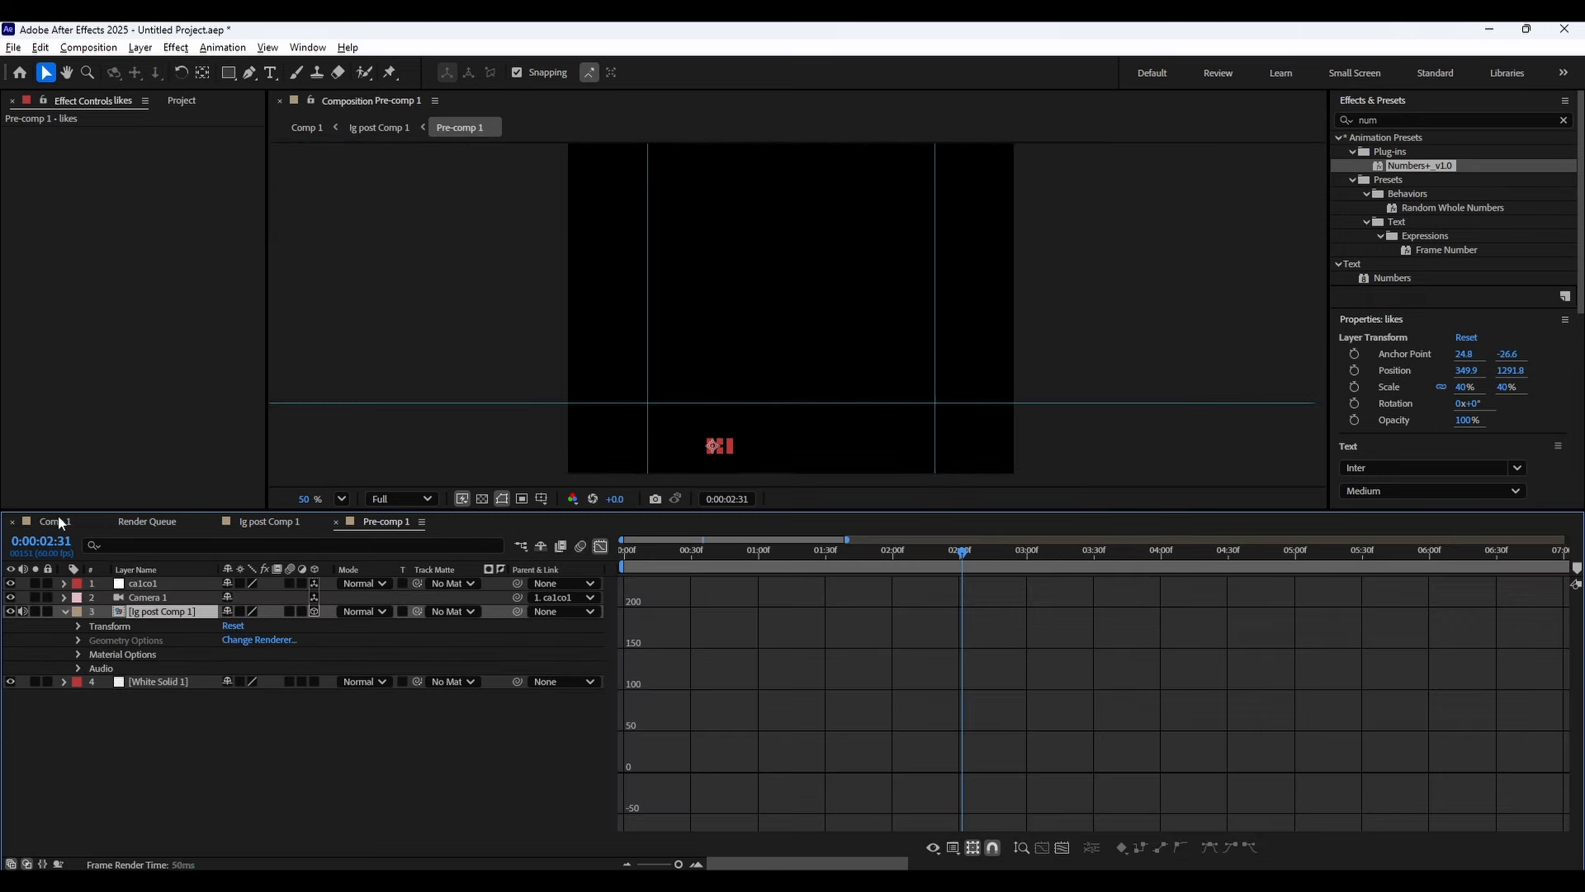
pyautogui.moveTo(641, 548); pyautogui.dragTo(927, 538)
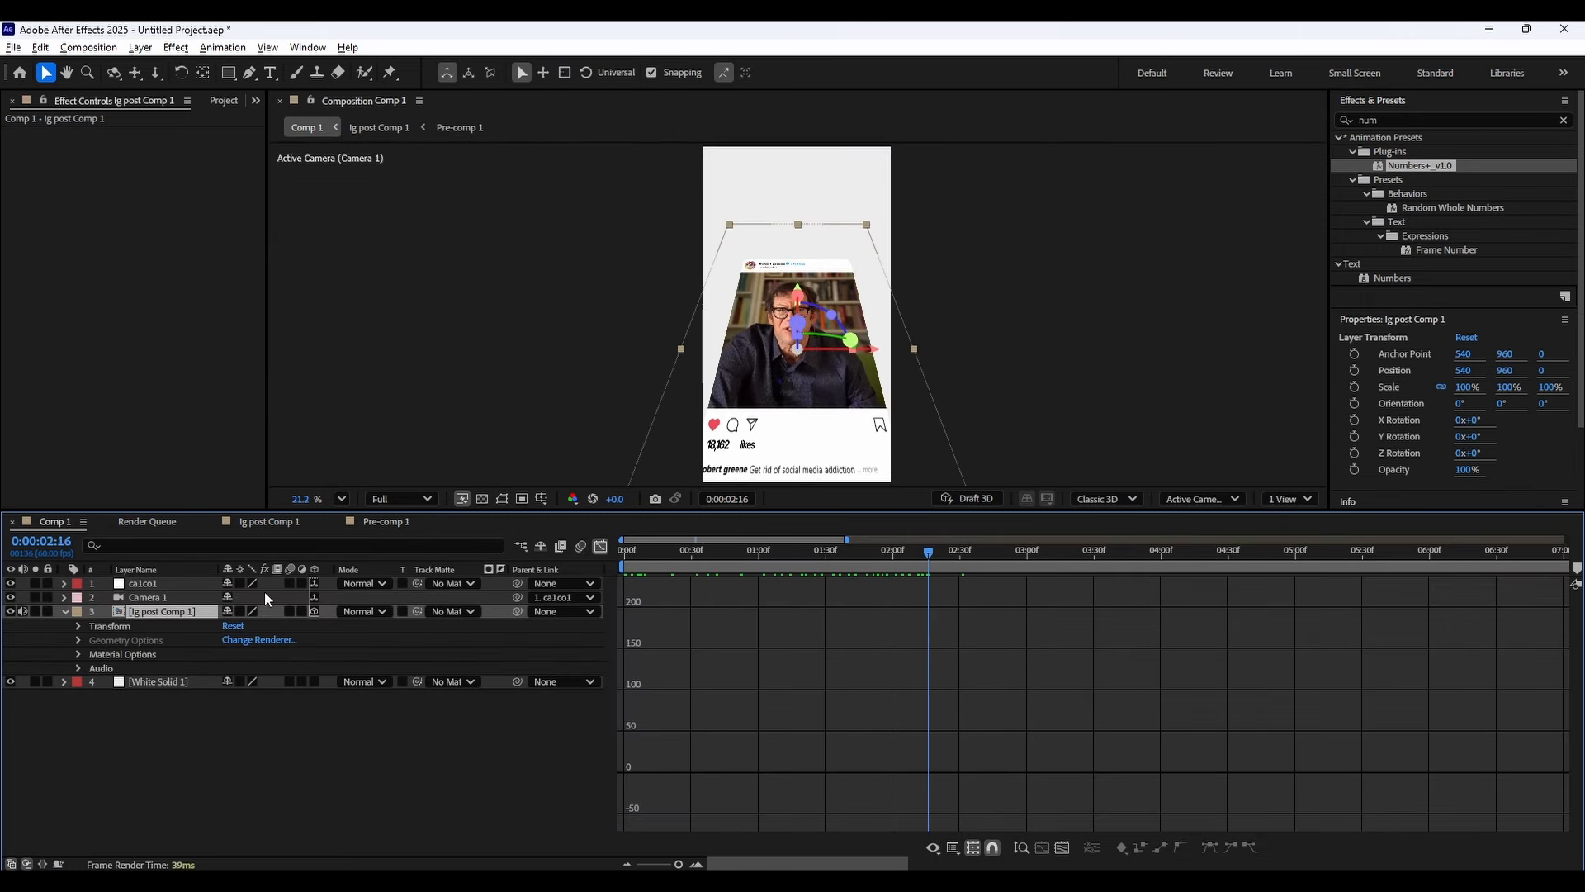
pyautogui.doubleClick(155, 613)
pyautogui.doubleClick(185, 583)
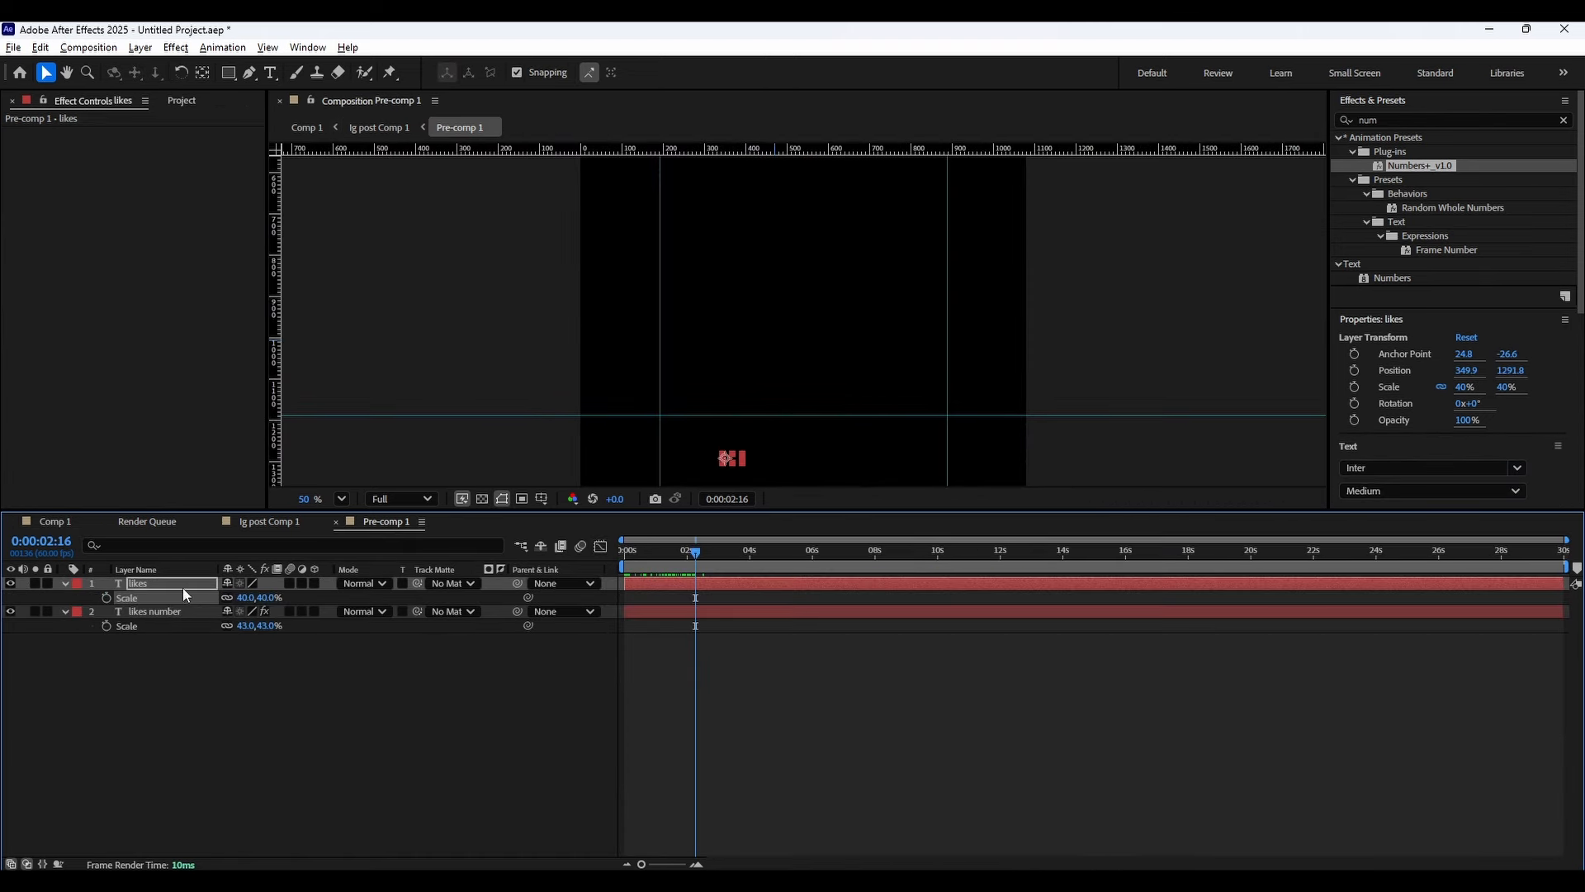
pyautogui.moveTo(229, 597); pyautogui.dragTo(222, 597)
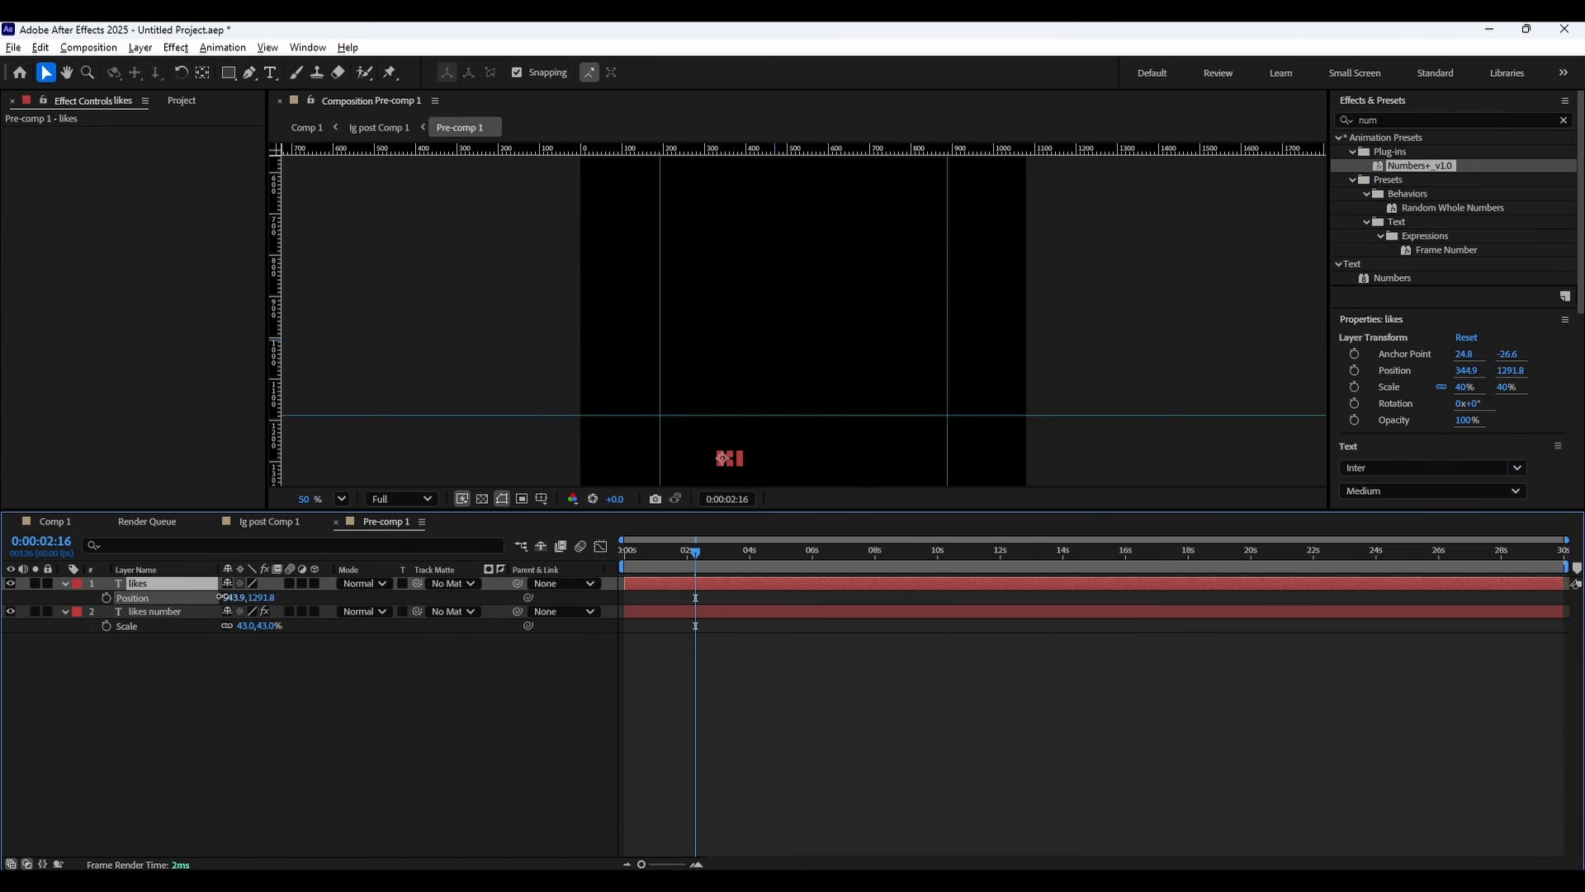
# Reopen the pre-comp and shift the likes label further left to x 321.9.
pyautogui.click(39, 522)
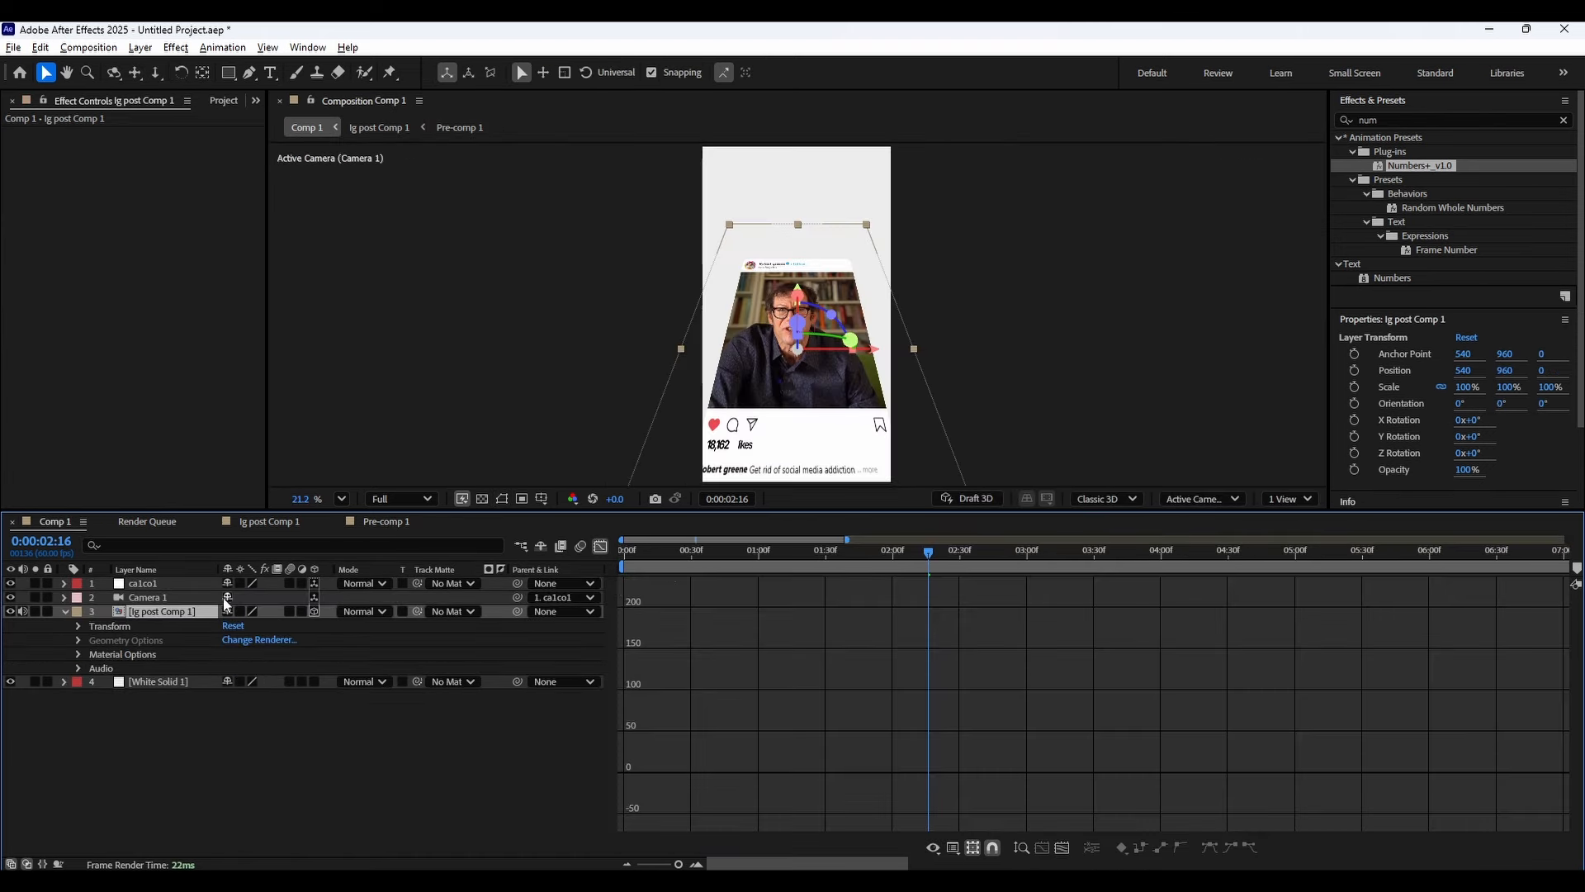
pyautogui.doubleClick(169, 611)
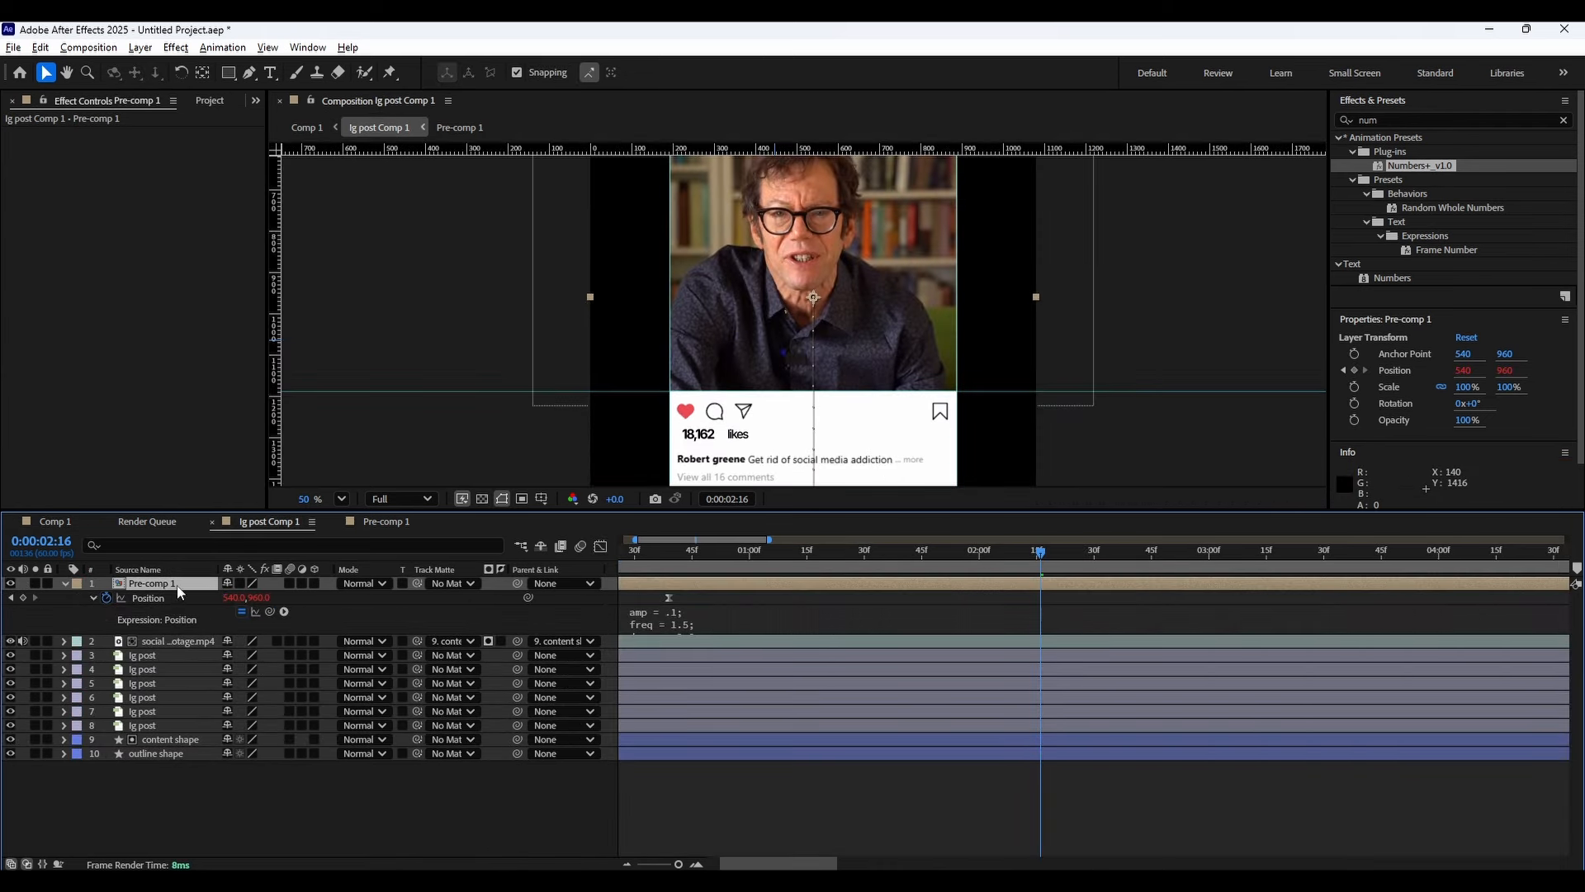
pyautogui.doubleClick(178, 584)
pyautogui.press('p')
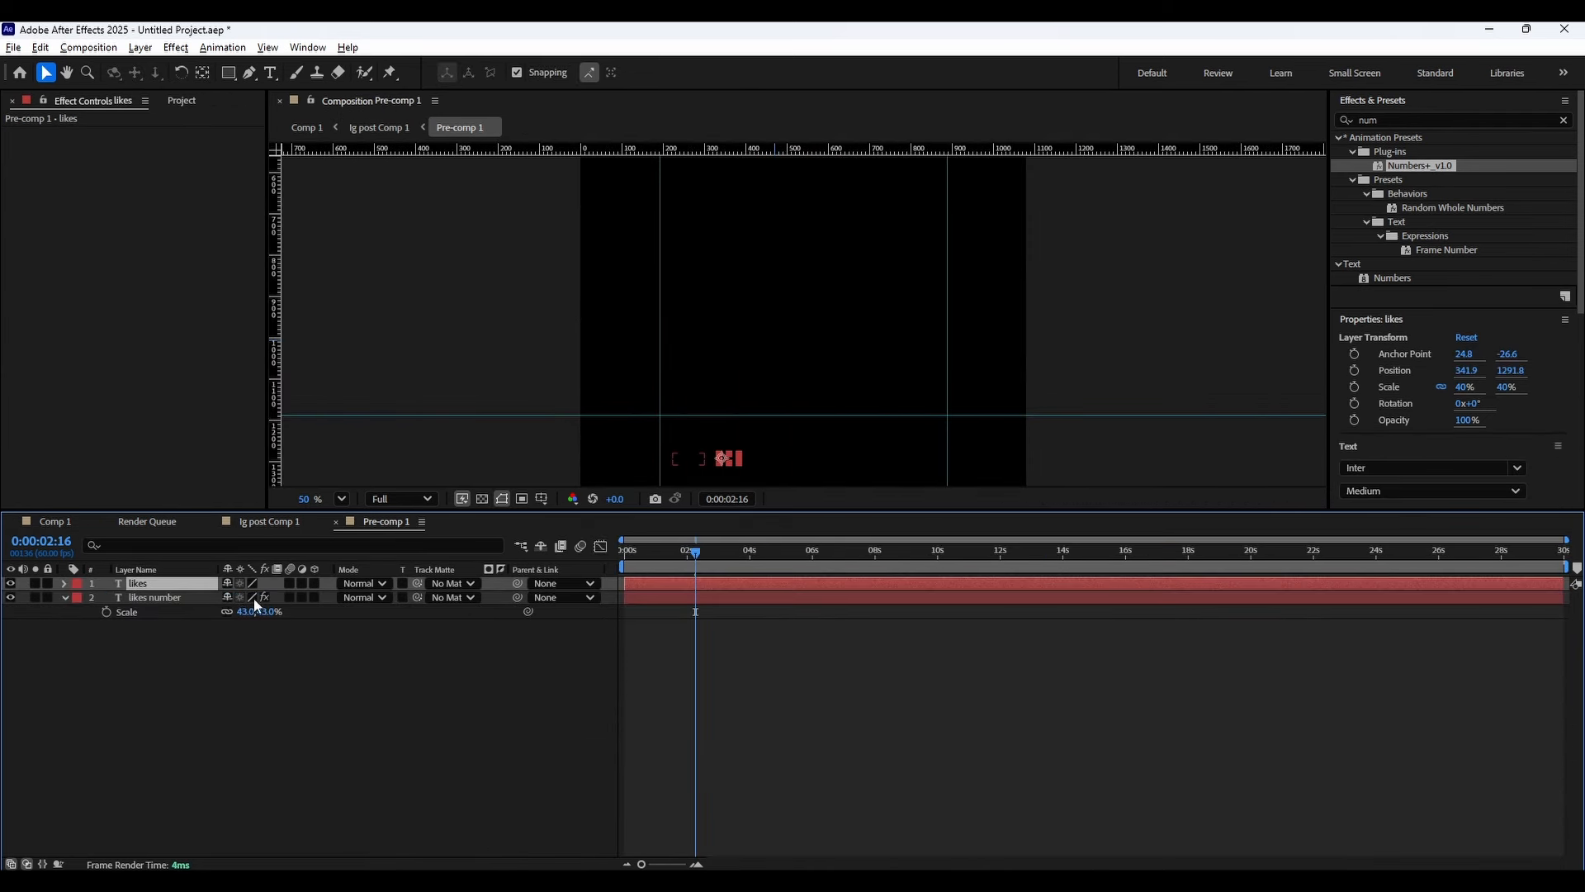
pyautogui.press('p')
pyautogui.moveTo(229, 598); pyautogui.dragTo(223, 598)
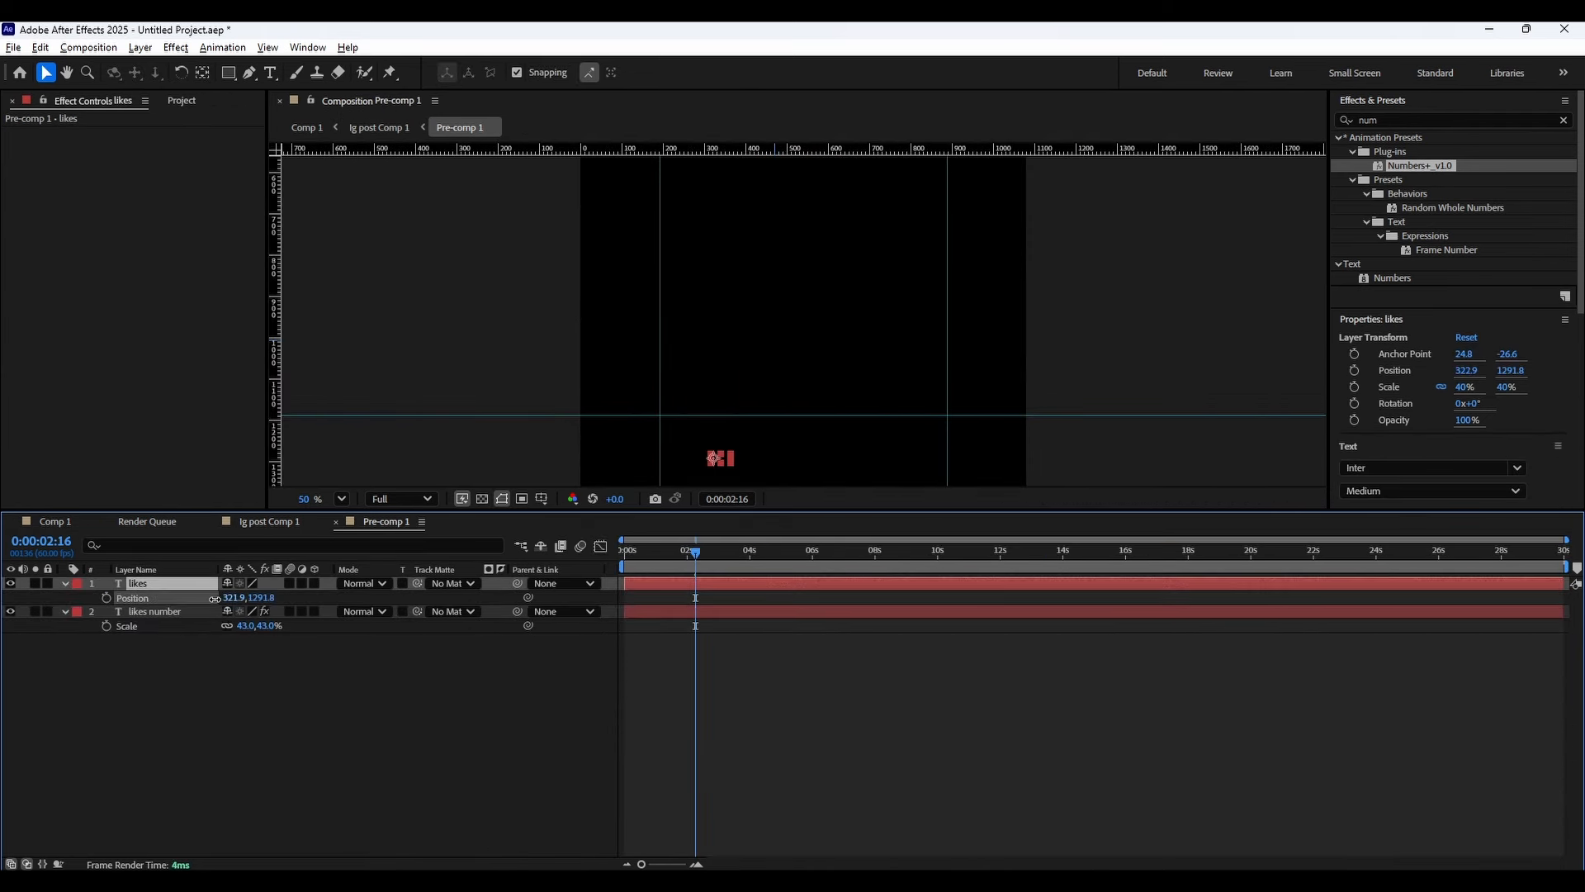
# Review the main composition's camera null keyframes and preview the animation from the start.
pyautogui.click(55, 521)
pyautogui.moveTo(628, 551); pyautogui.dragTo(960, 553)
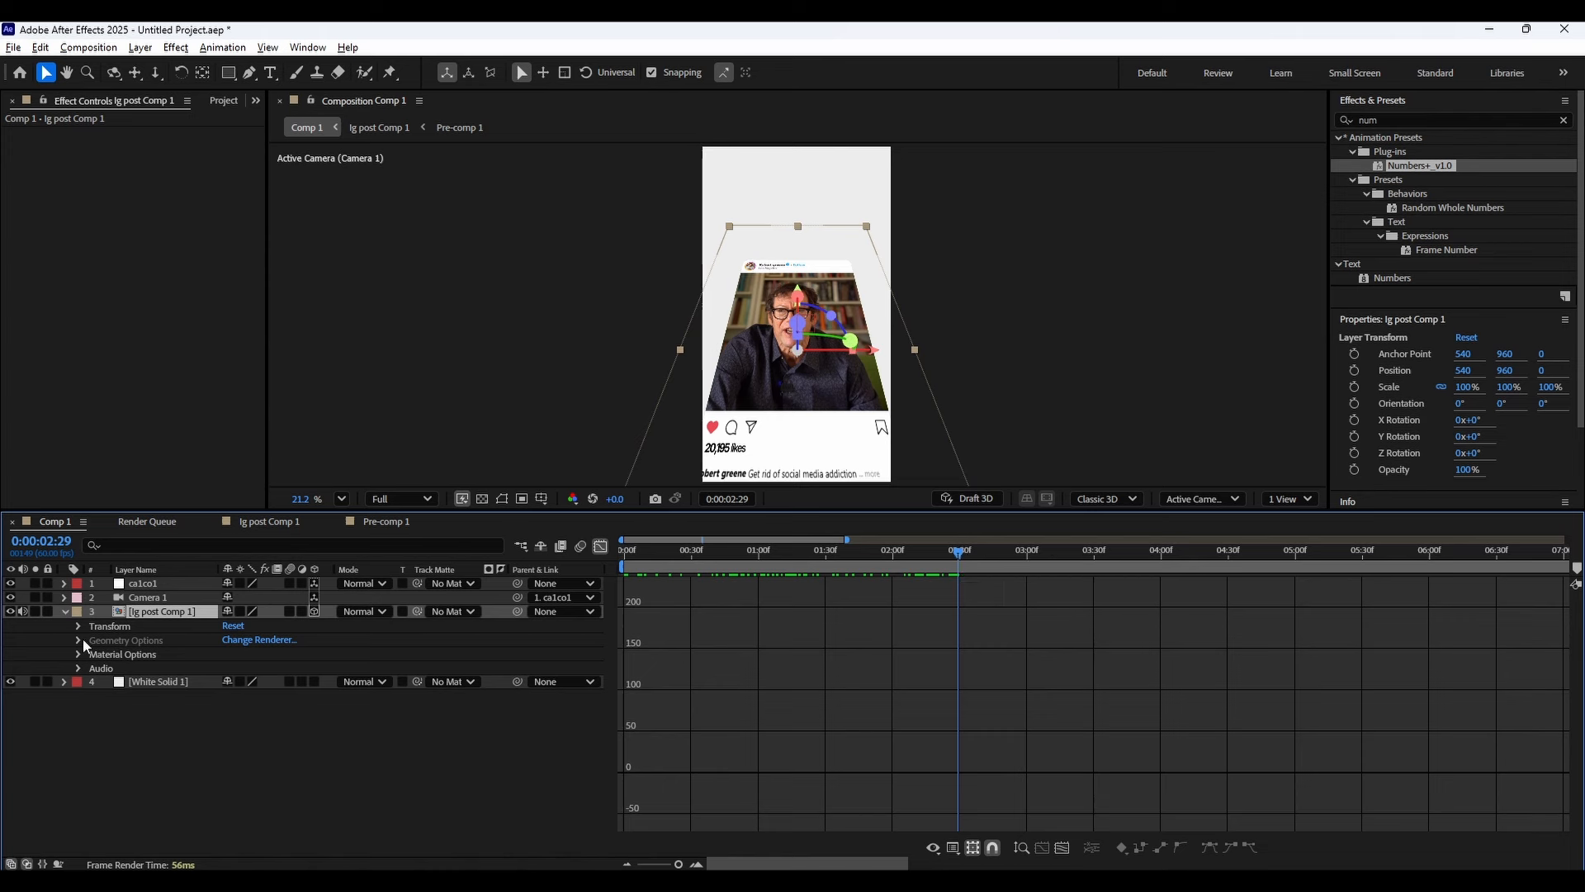
pyautogui.click(64, 611)
pyautogui.click(132, 635)
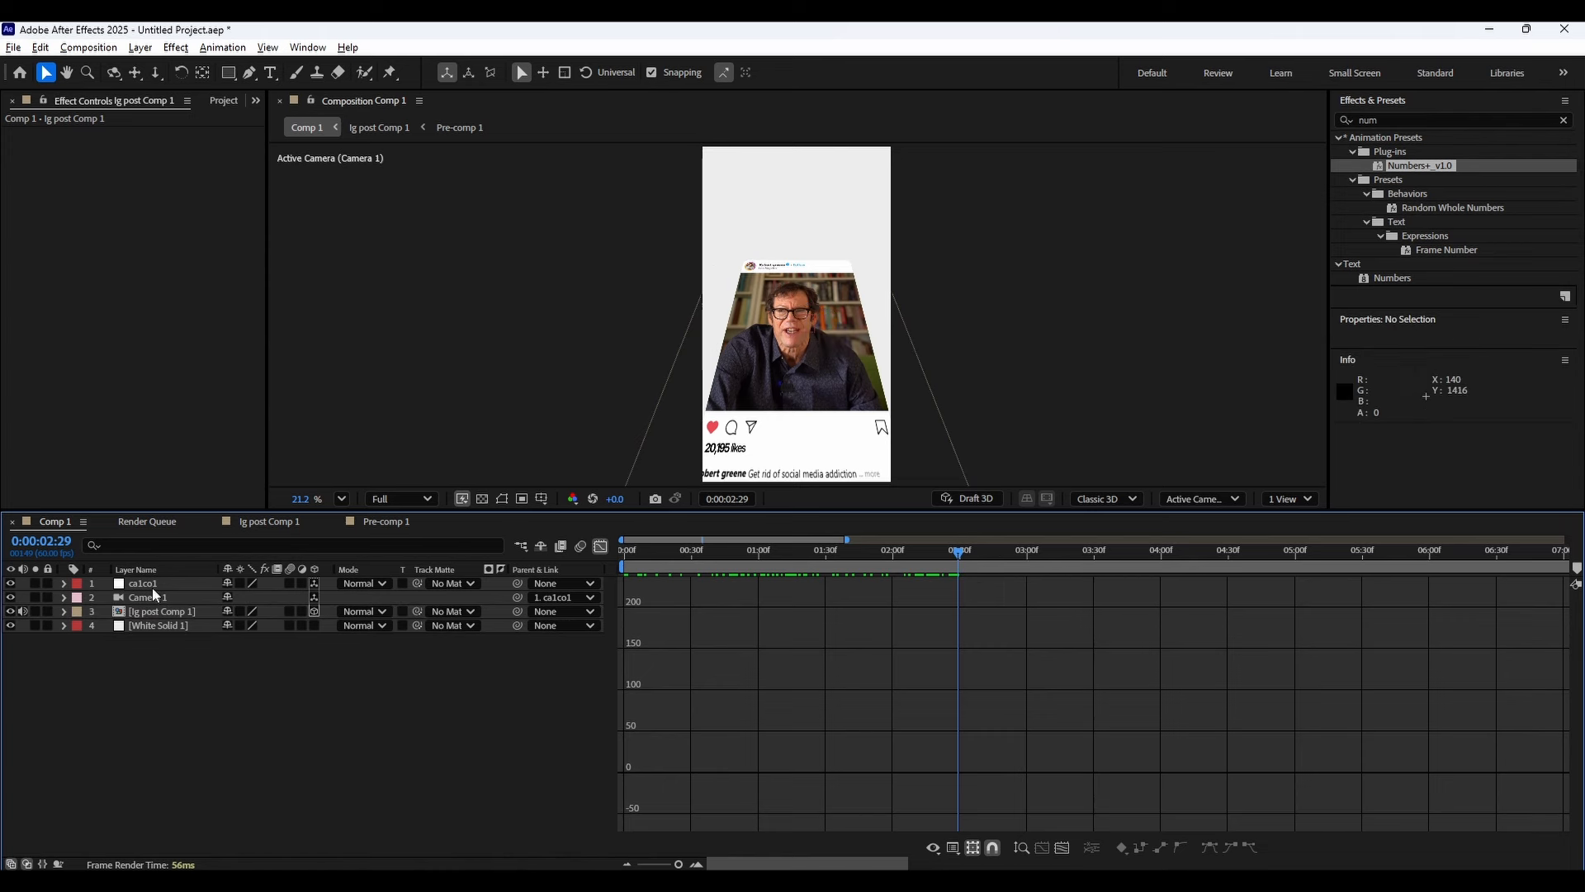
pyautogui.click(151, 585)
pyautogui.click(598, 549)
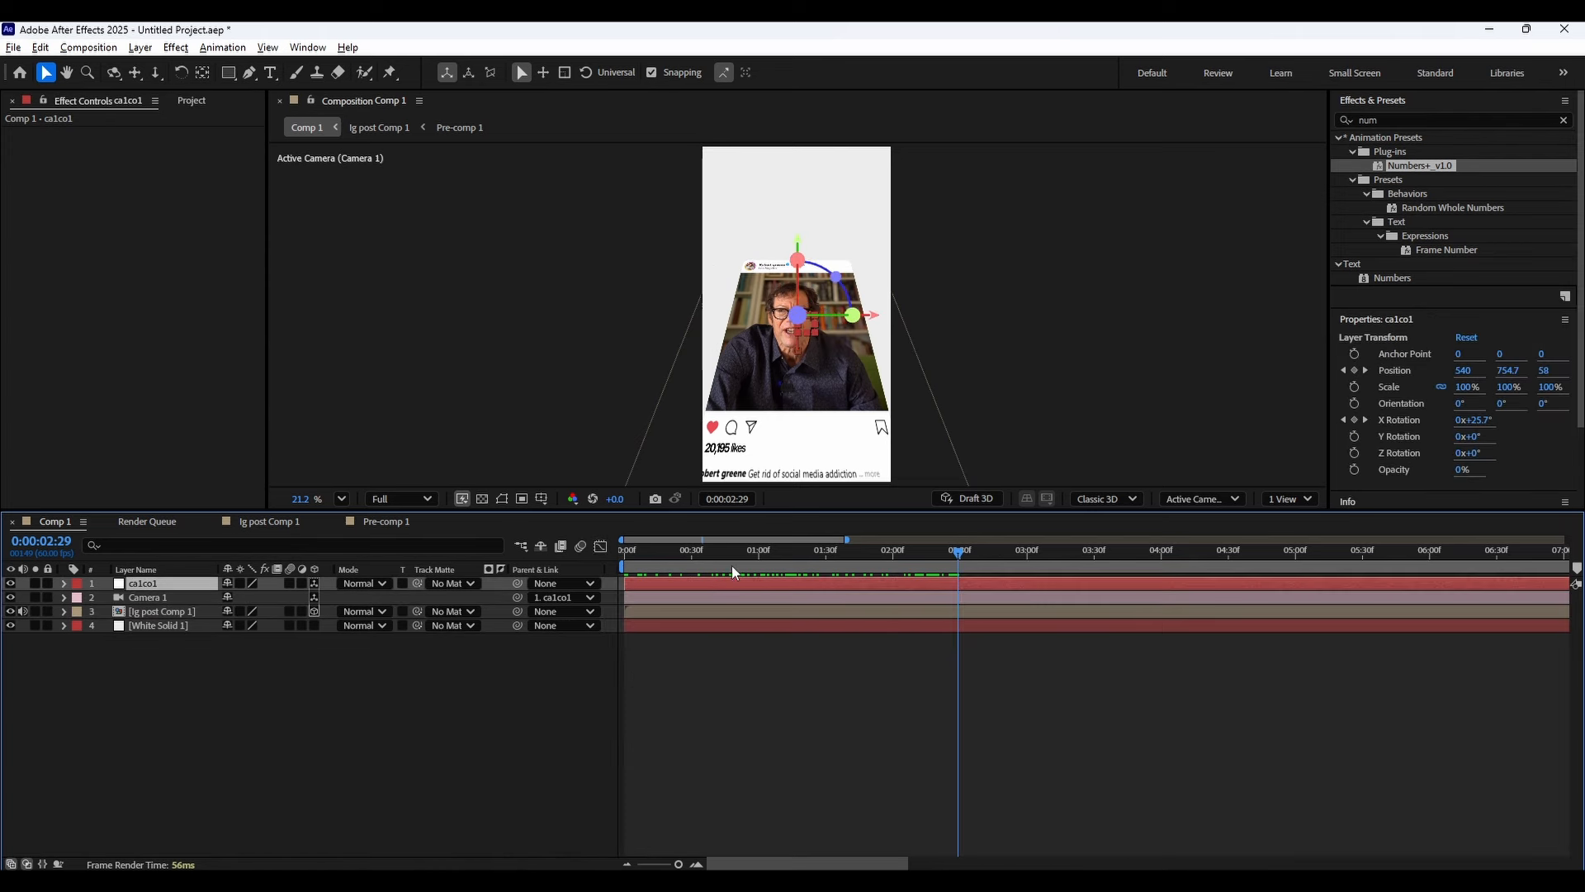
pyautogui.press('Home')
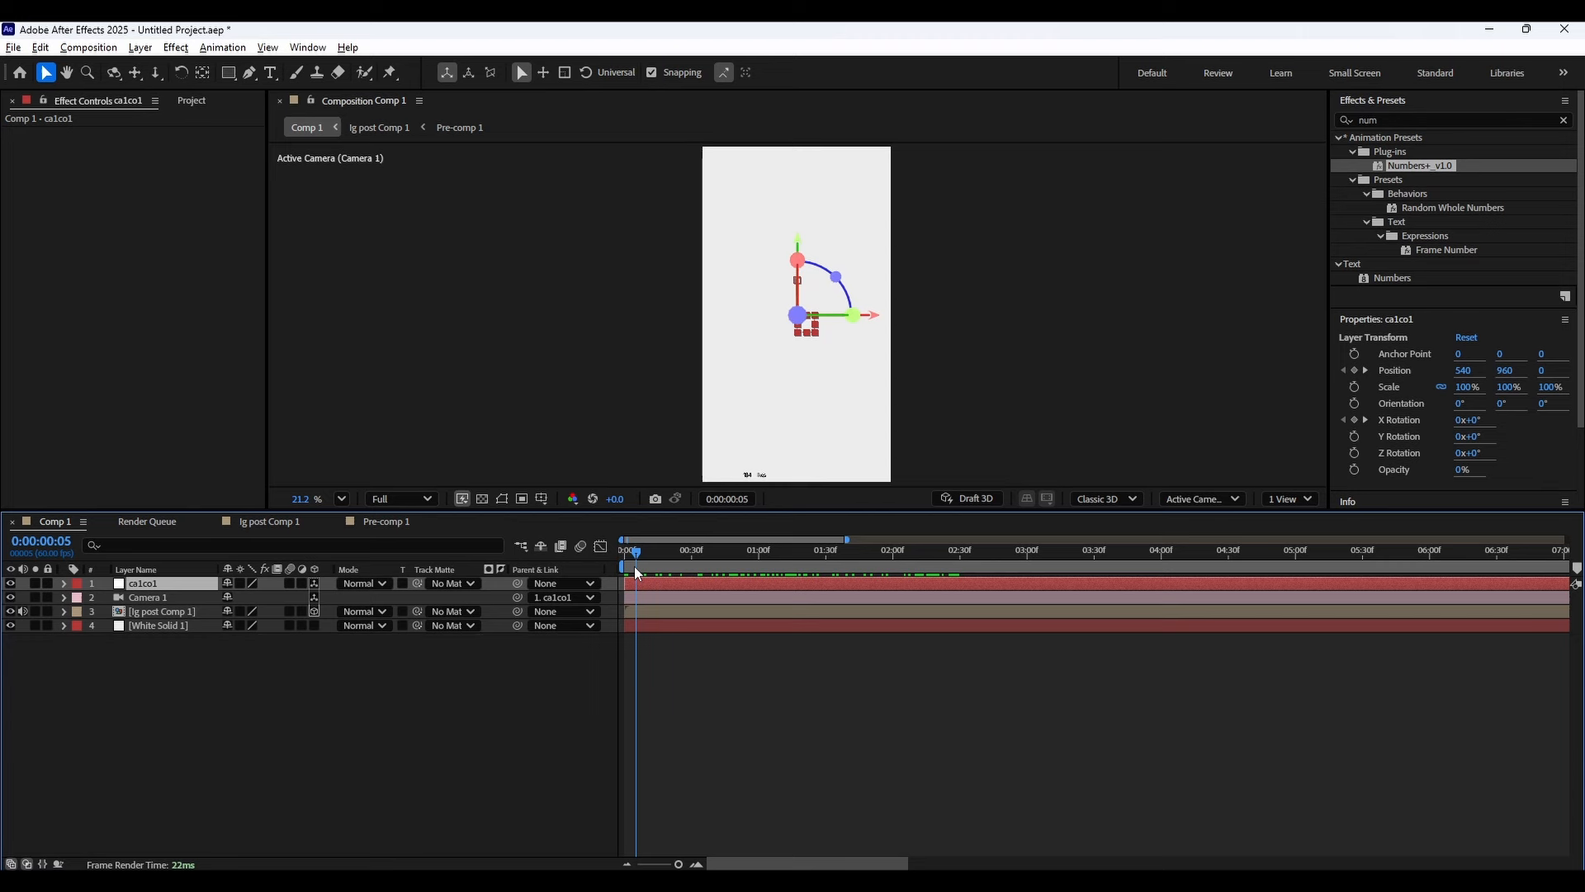
pyautogui.press('u')
pyautogui.click(630, 563)
pyautogui.press('space')
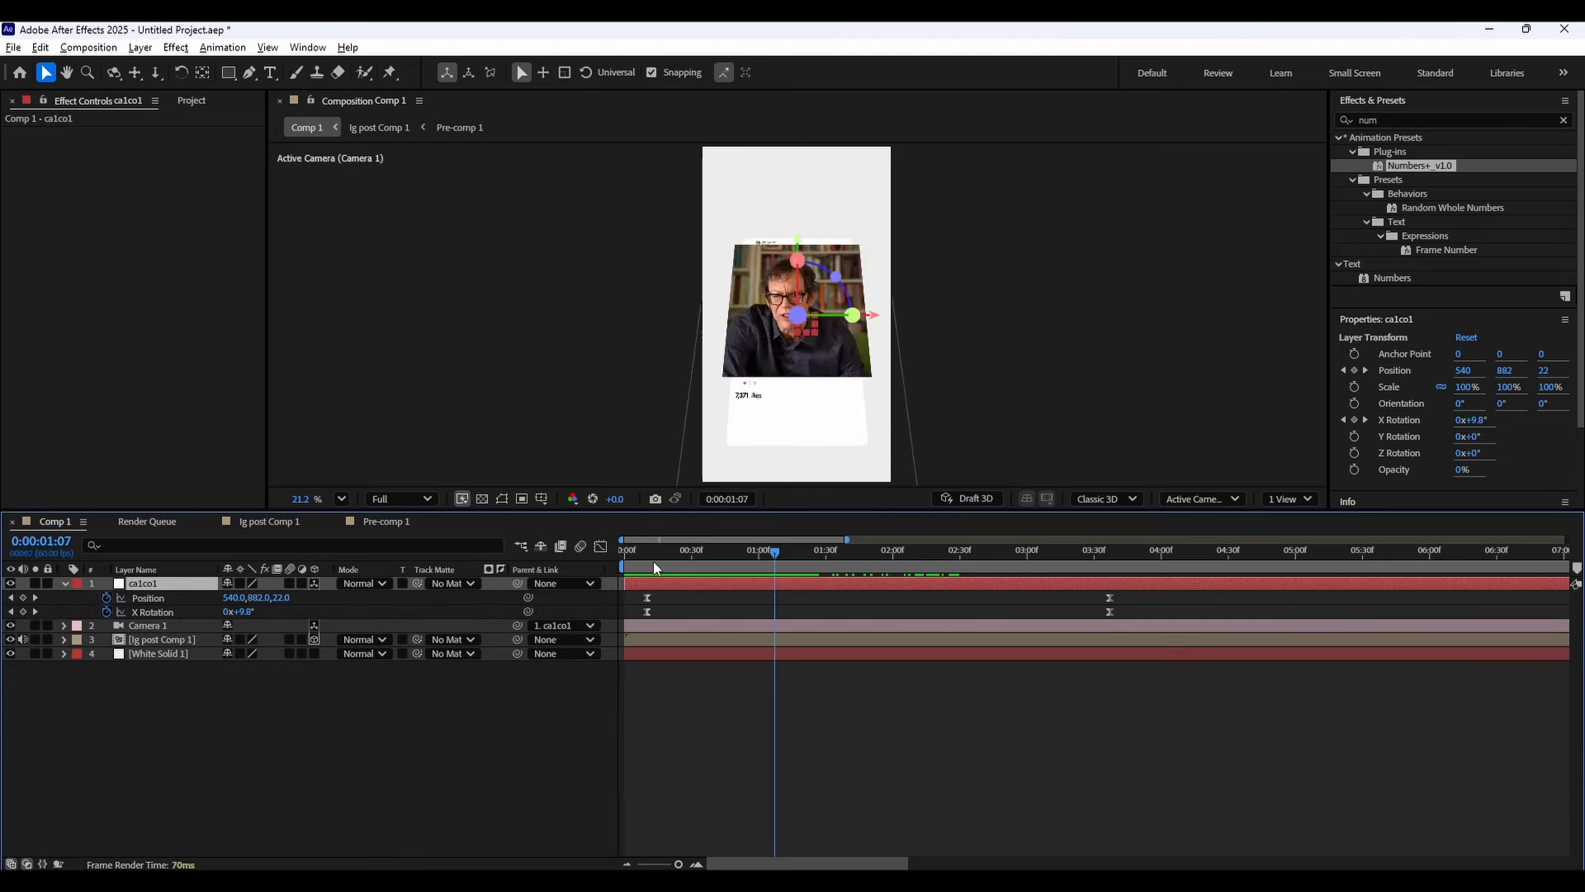
# Open the post composition and its nested pre-comp to inspect the likes layers.
pyautogui.moveTo(648, 562)
pyautogui.mouseDown()
pyautogui.moveTo(629, 566)
pyautogui.moveTo(649, 564)
pyautogui.mouseUp()
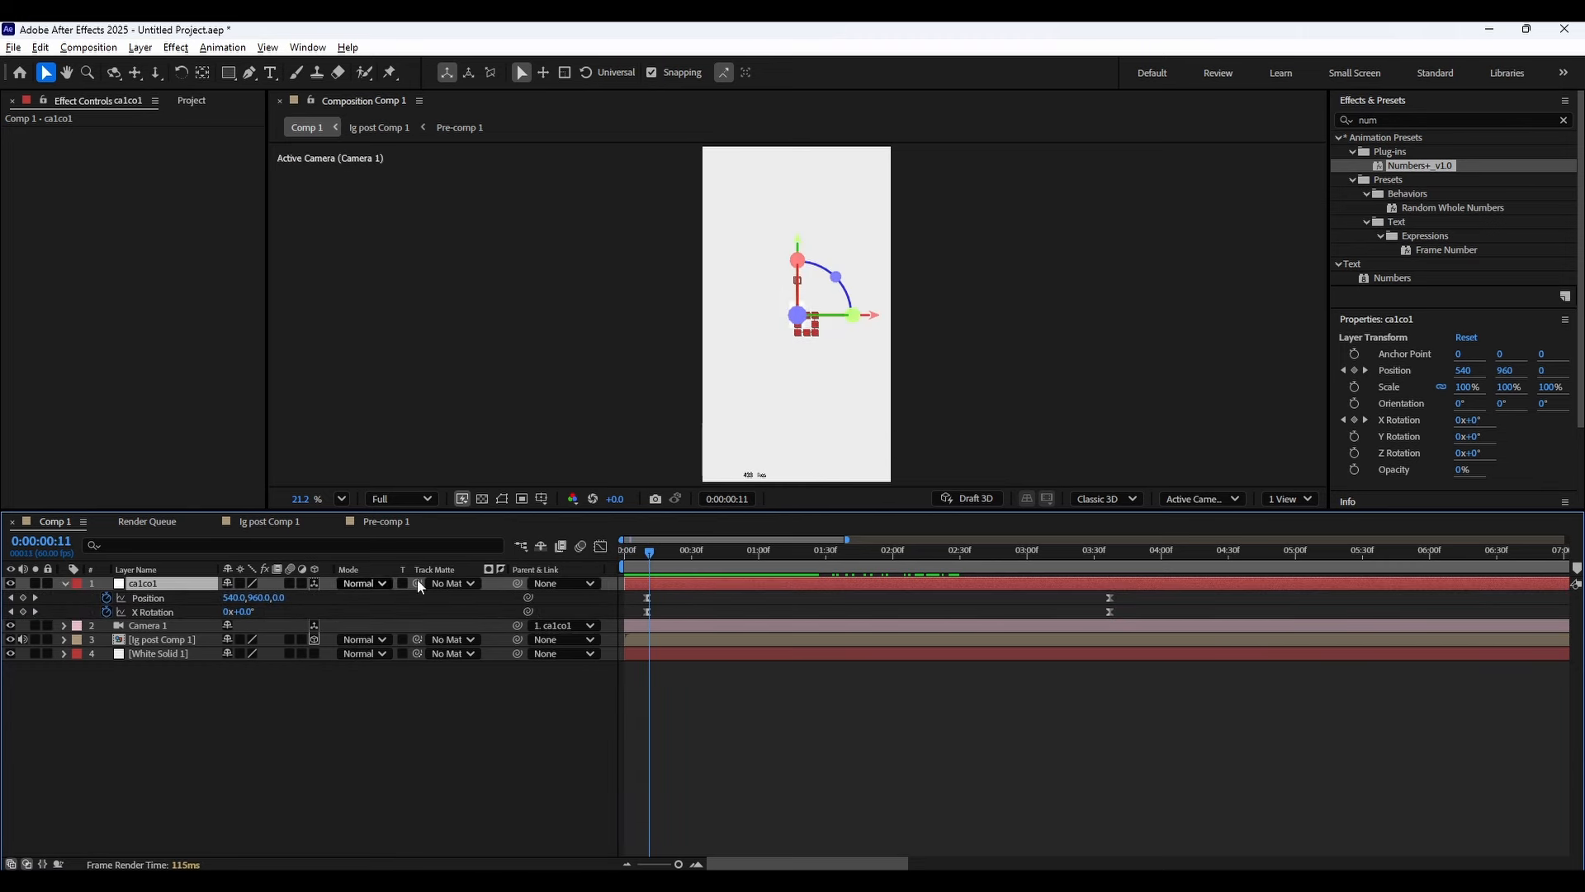
pyautogui.click(165, 644)
pyautogui.doubleClick(164, 643)
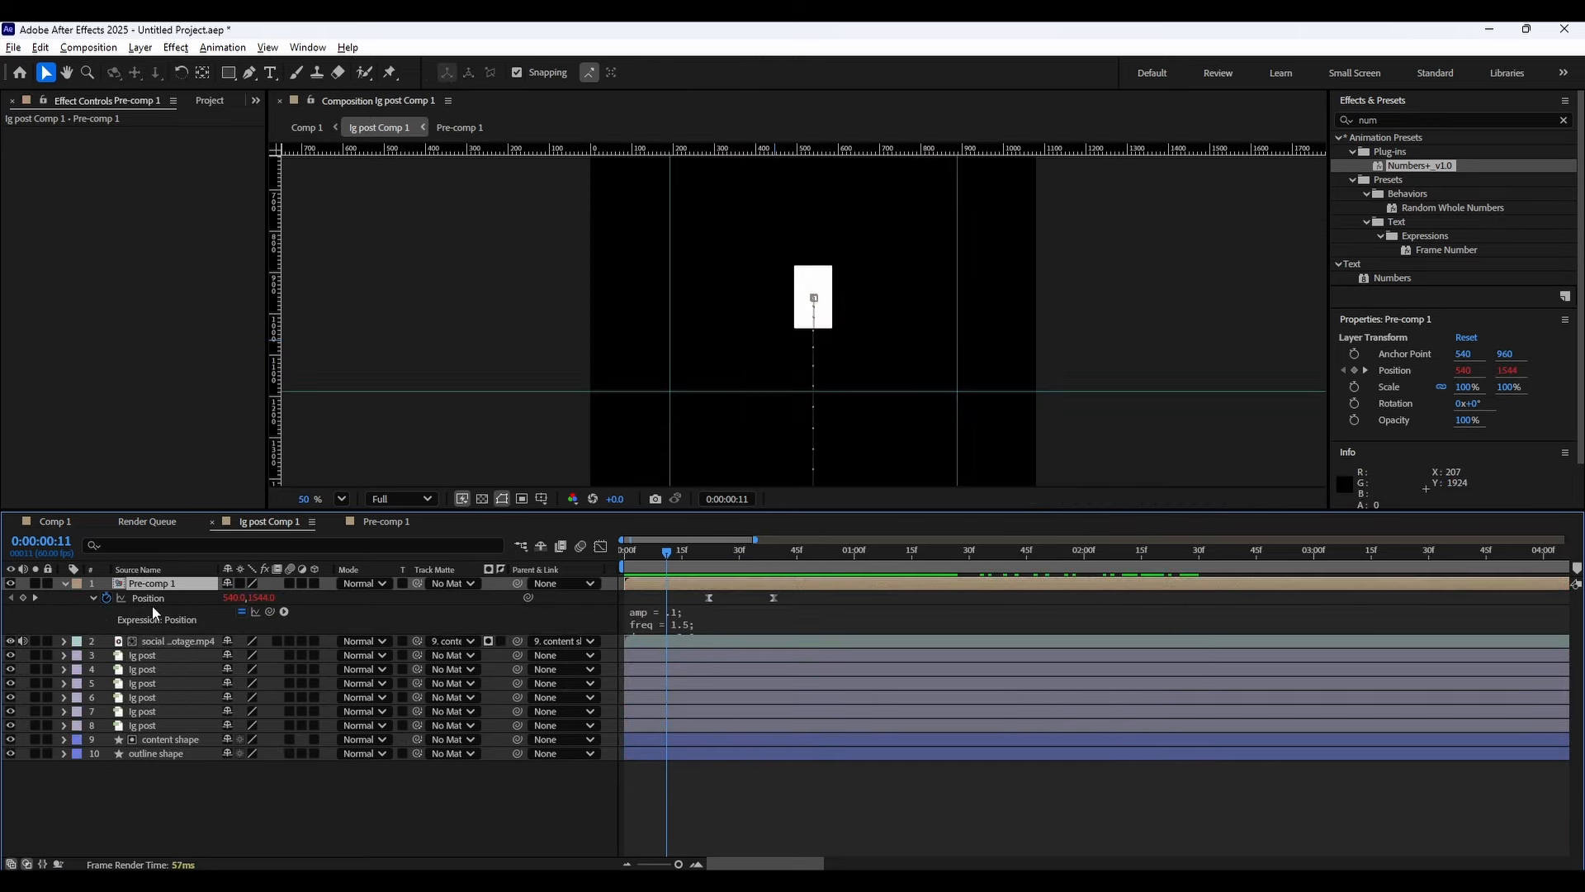
pyautogui.doubleClick(170, 586)
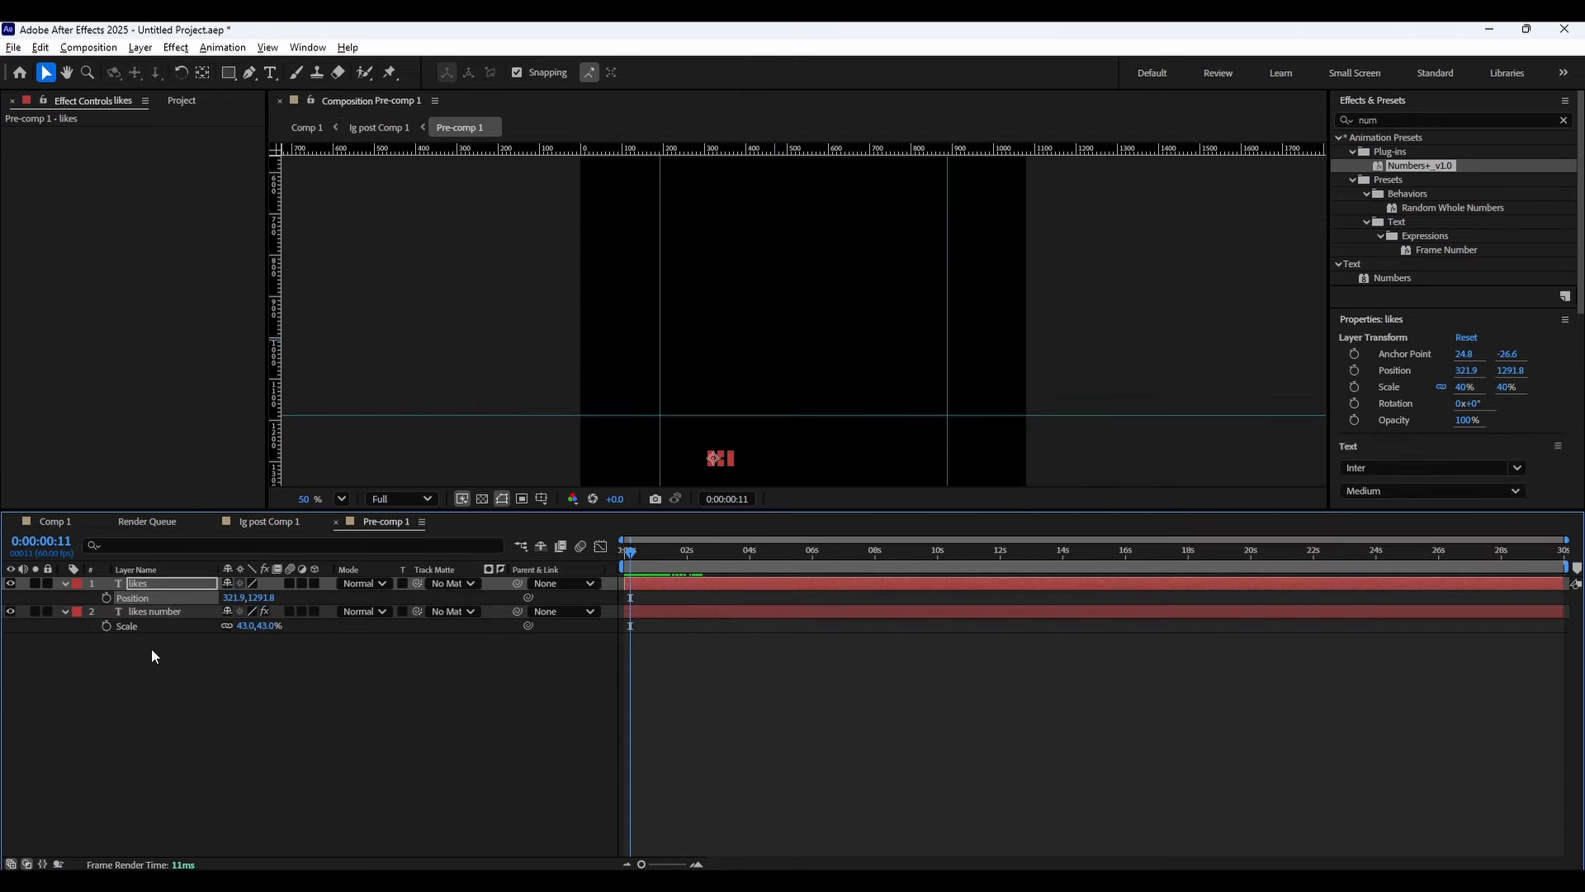
pyautogui.moveTo(111, 655); pyautogui.dragTo(169, 582)
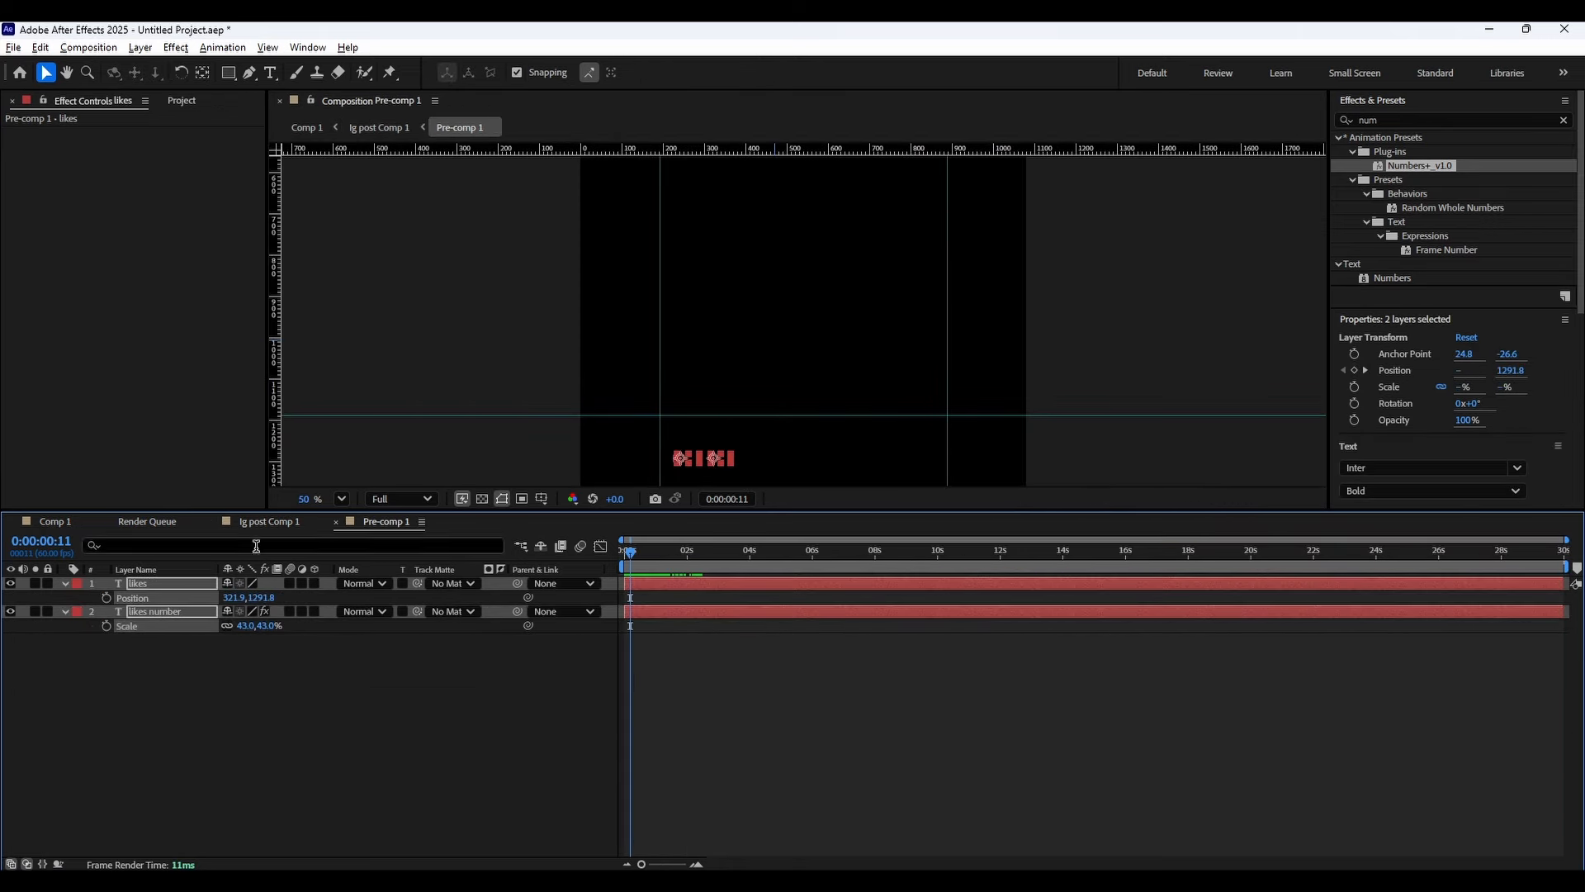
pyautogui.click(275, 523)
pyautogui.doubleClick(180, 588)
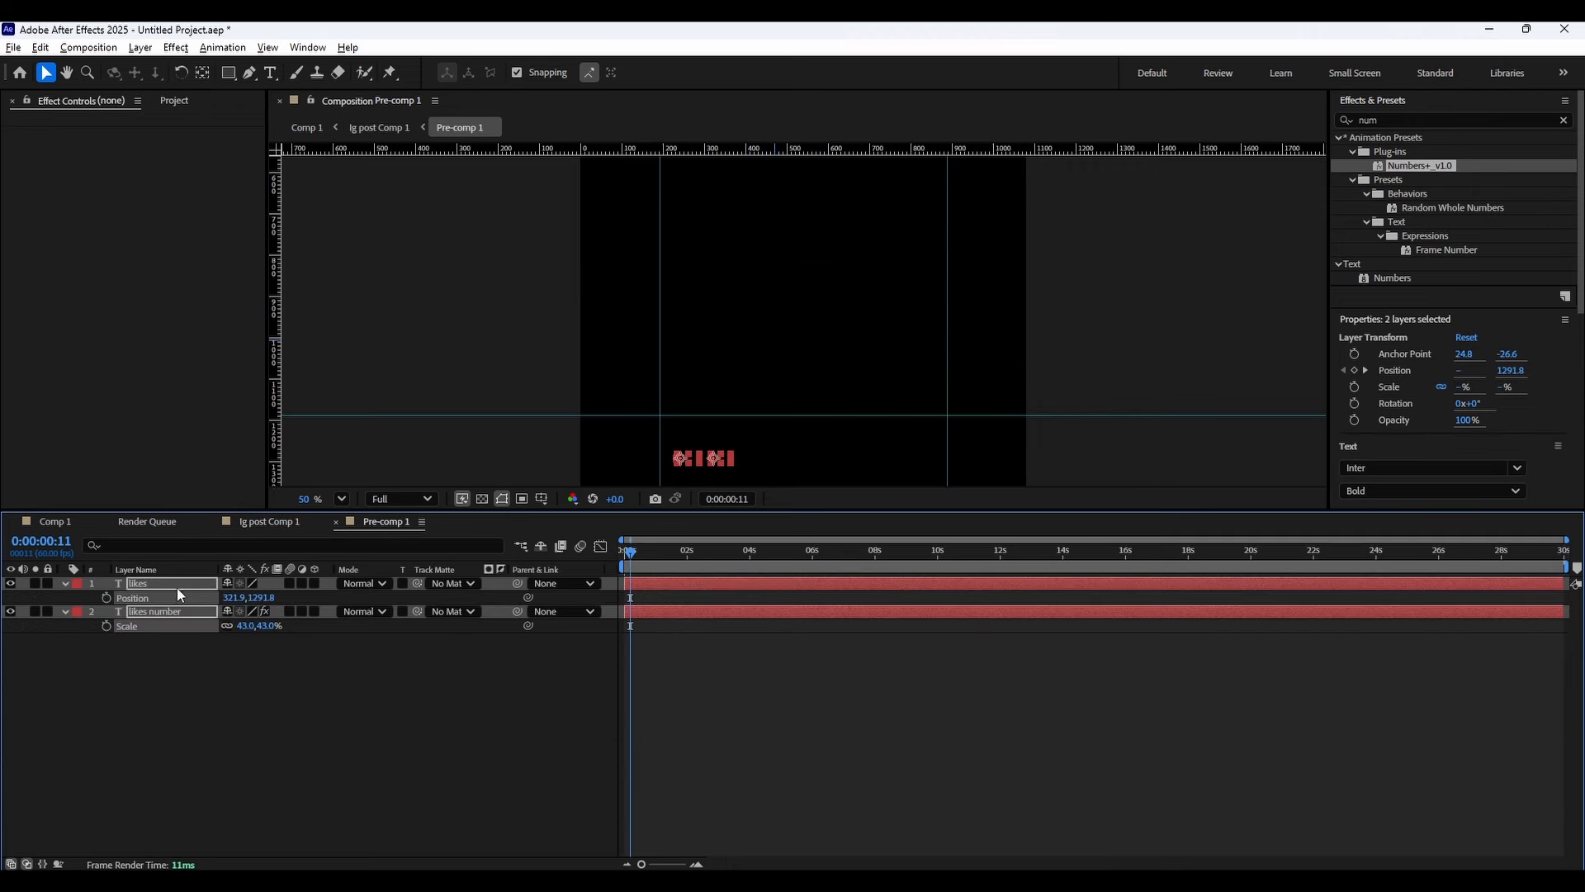
pyautogui.click(285, 526)
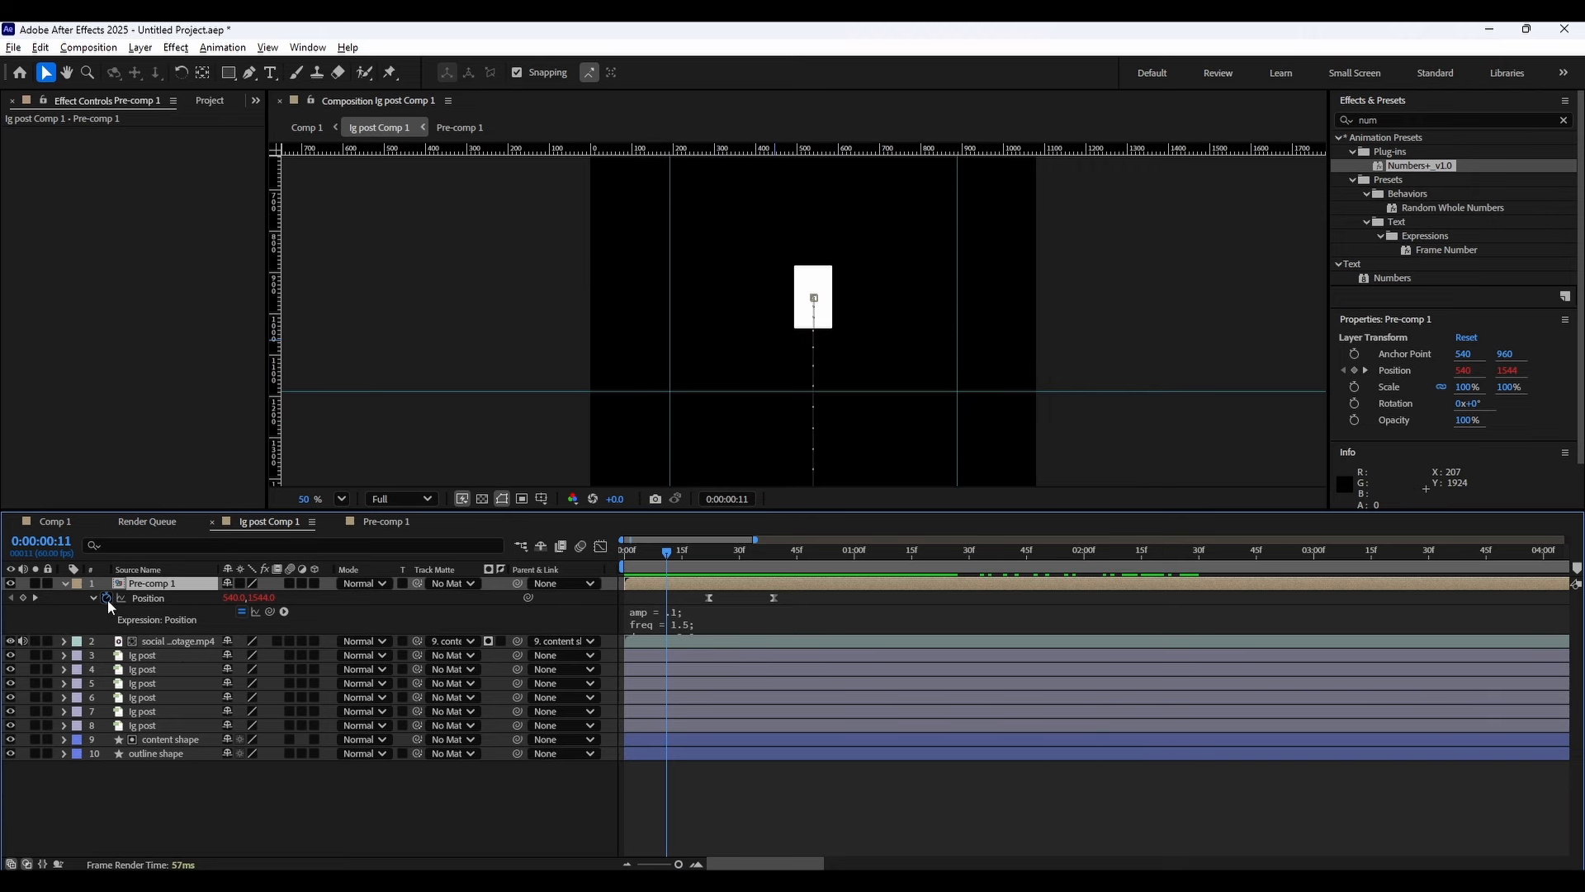
# Set the pre-comp layer's next Position keyframe to y 1741 in the post composition, then review the main composition.
pyautogui.click(35, 597)
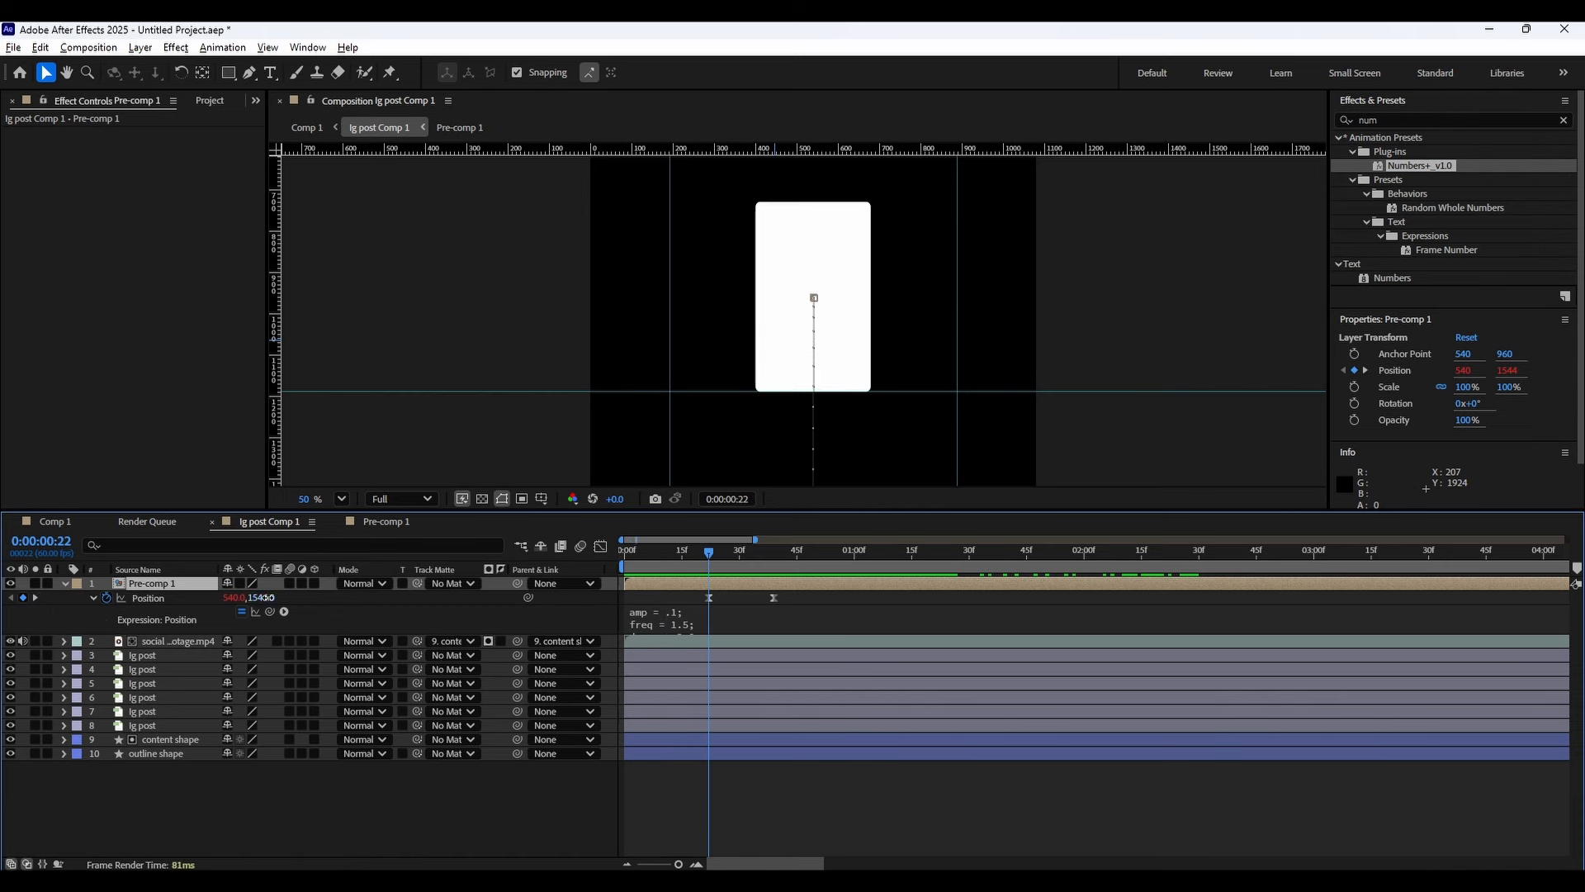
pyautogui.moveTo(266, 596); pyautogui.dragTo(235, 601)
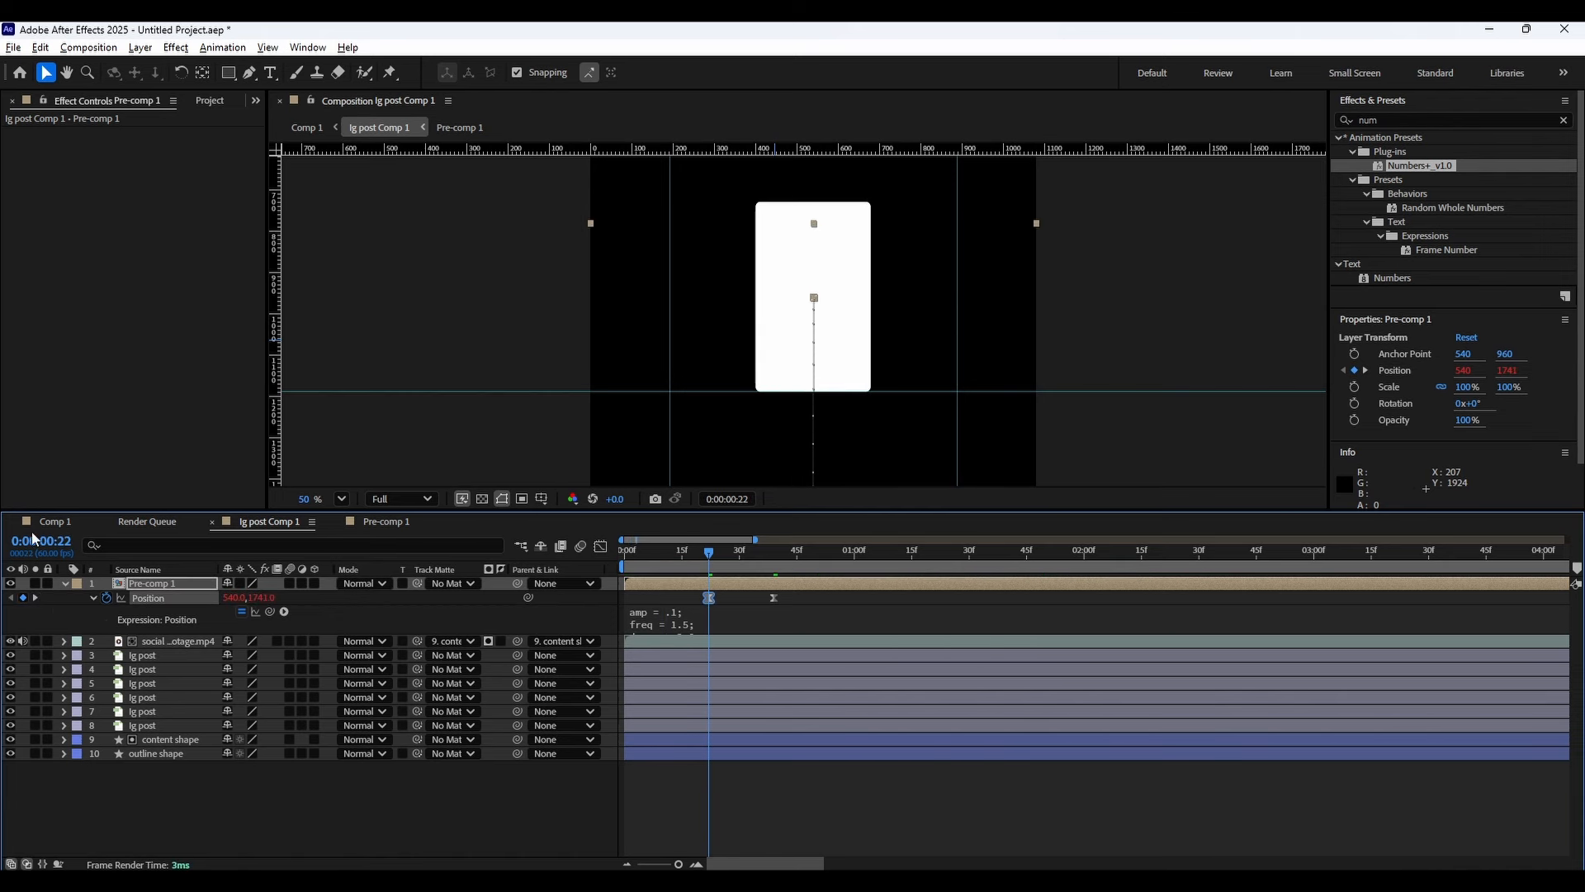
pyautogui.click(51, 522)
pyautogui.moveTo(679, 551); pyautogui.dragTo(863, 553)
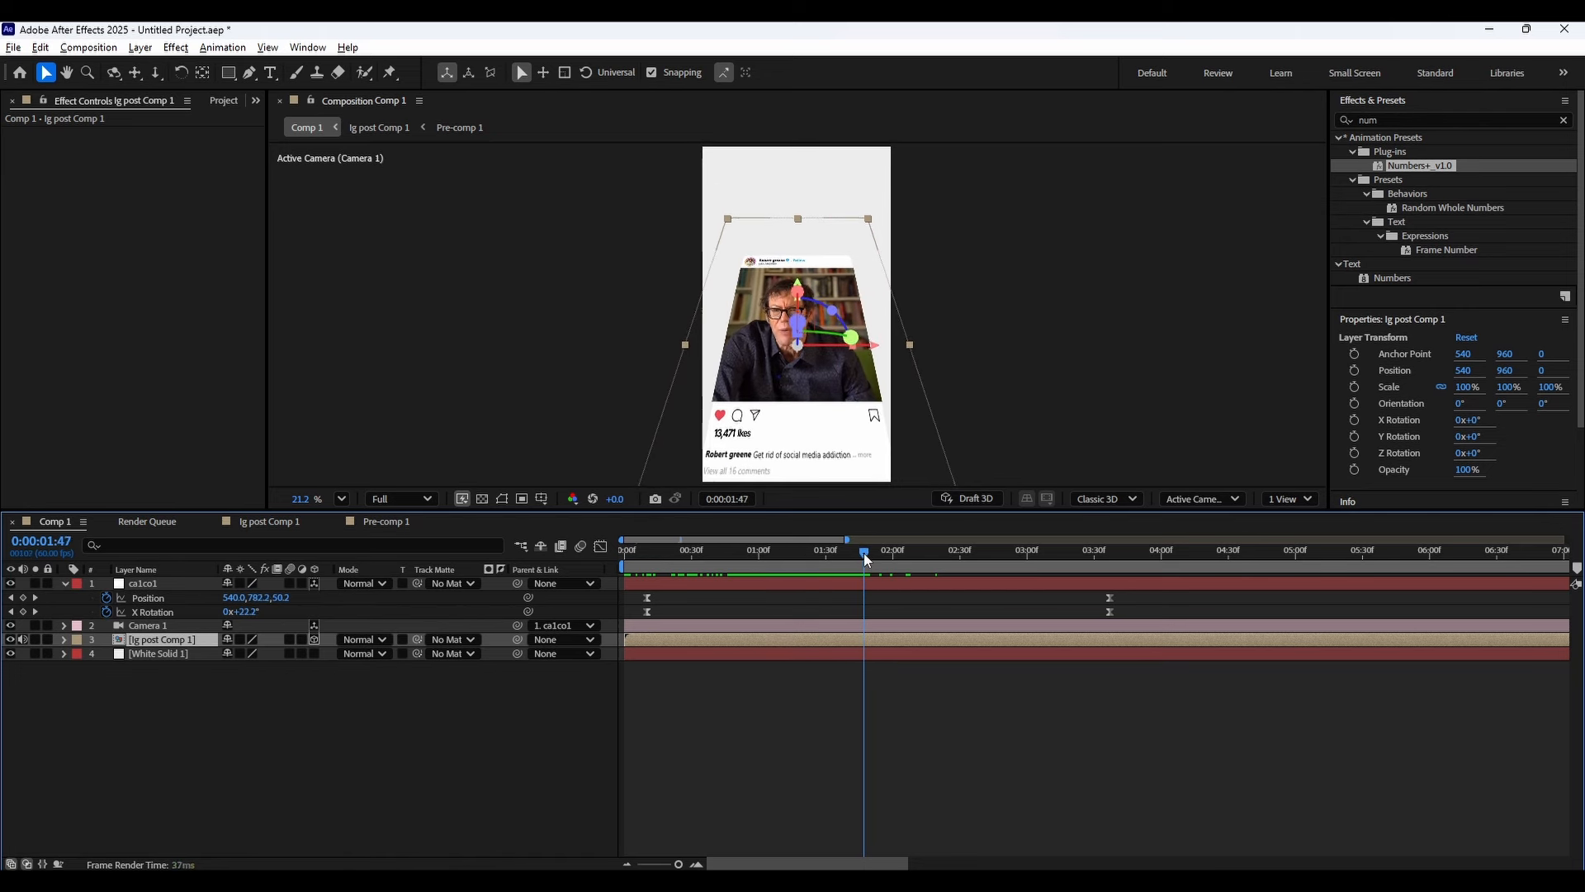
# Create a text layer near the top of the frame and type a draft caption, comparing it with the reference video.
pyautogui.click(64, 585)
pyautogui.rightClick(602, 707)
pyautogui.click(970, 822)
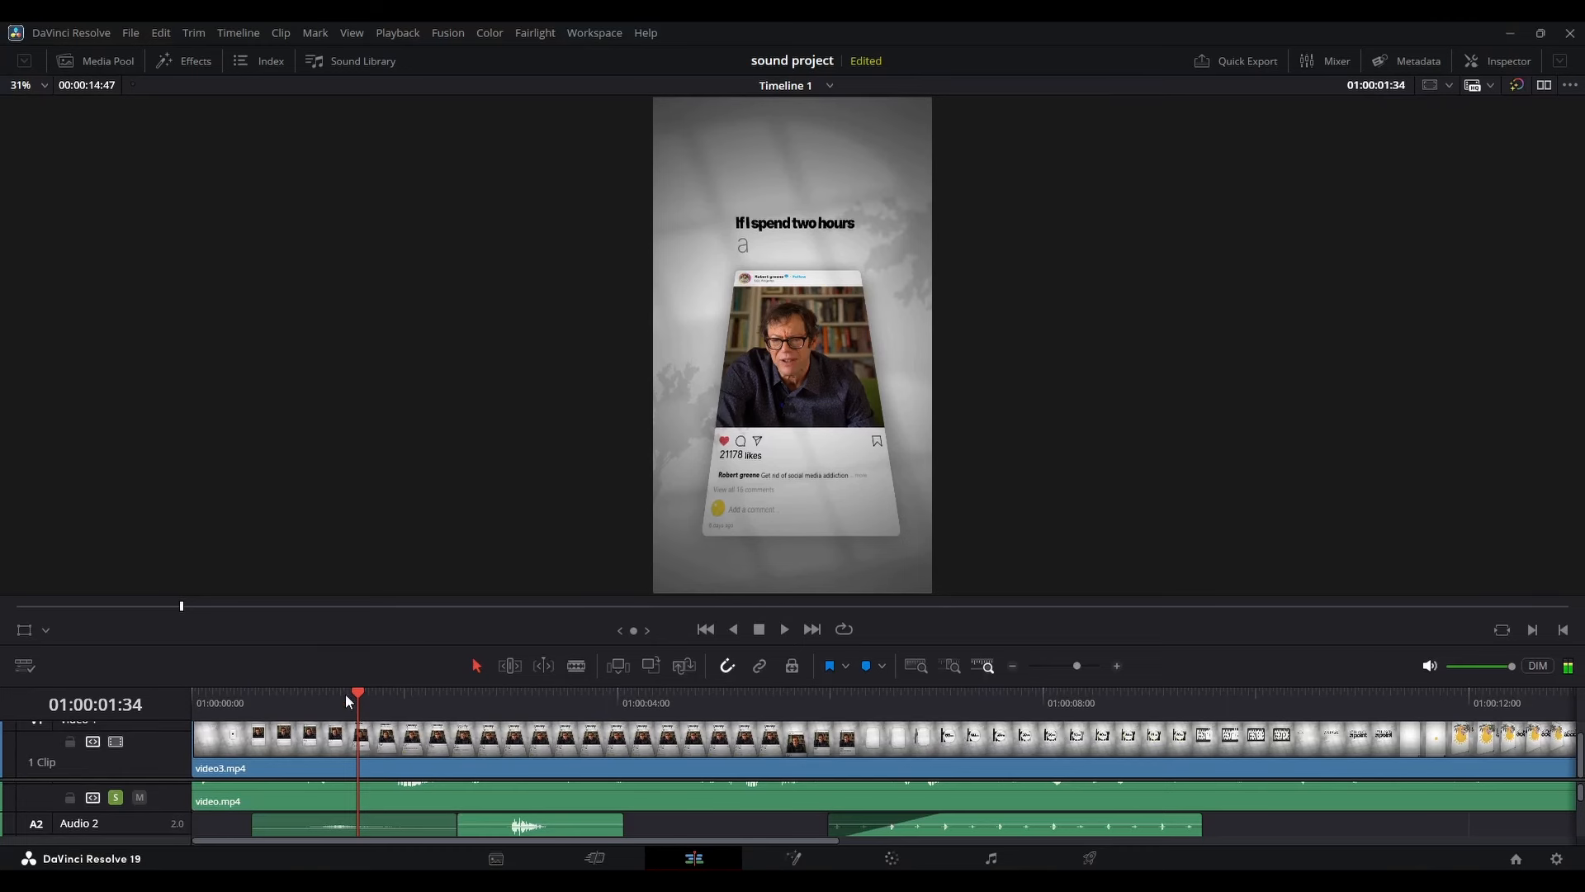
pyautogui.moveTo(346, 694); pyautogui.dragTo(469, 672)
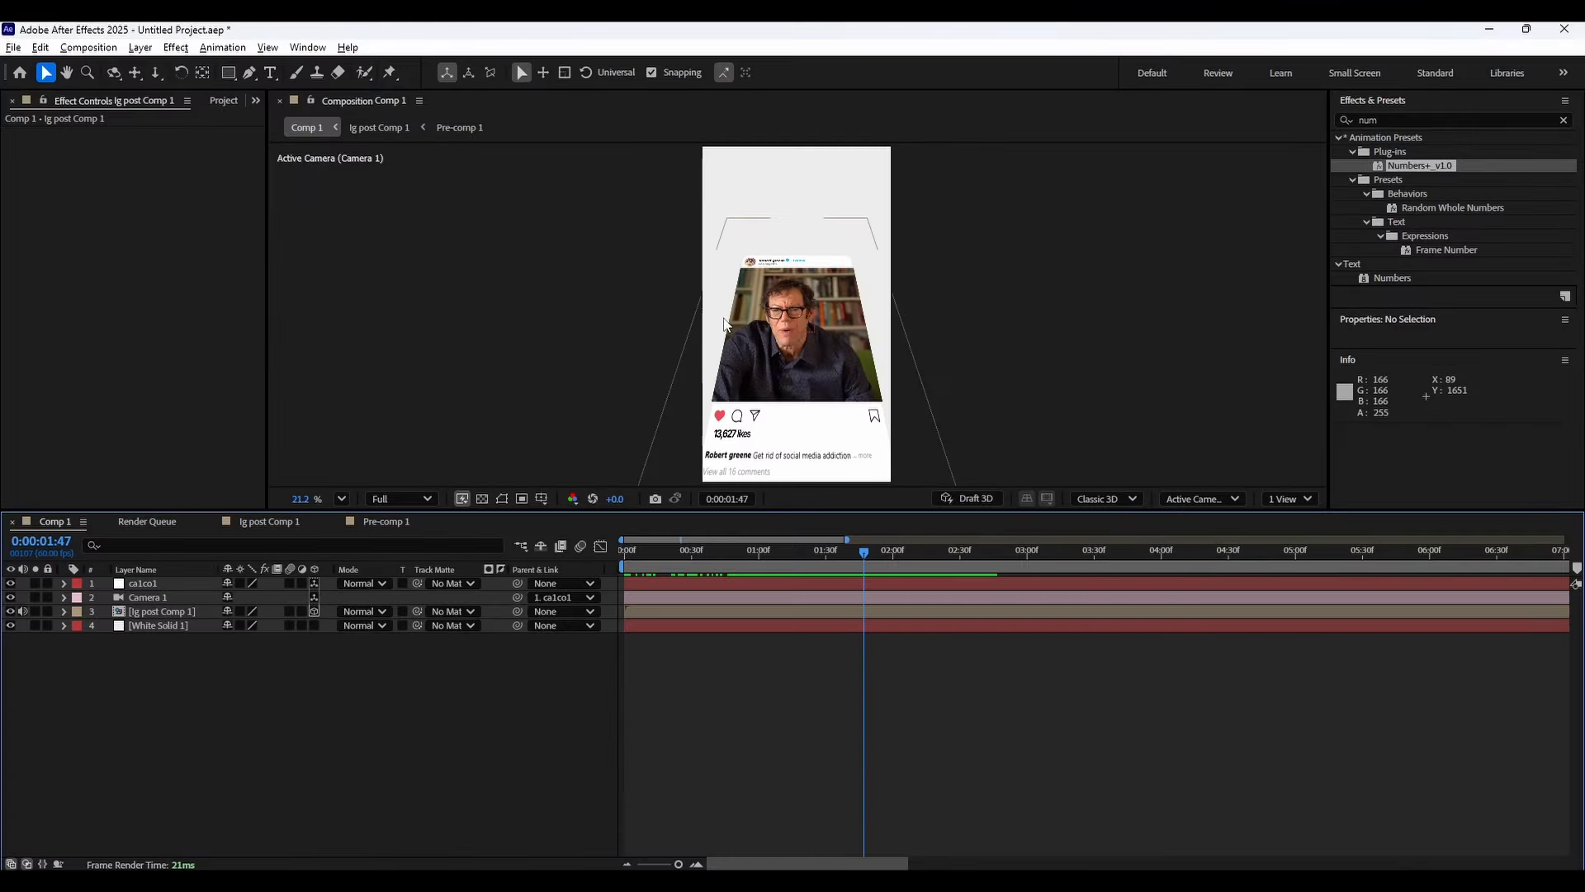
pyautogui.hotkey('ctrl', 't')
pyautogui.click(768, 180)
pyautogui.hotkey('alt', 'Tab')
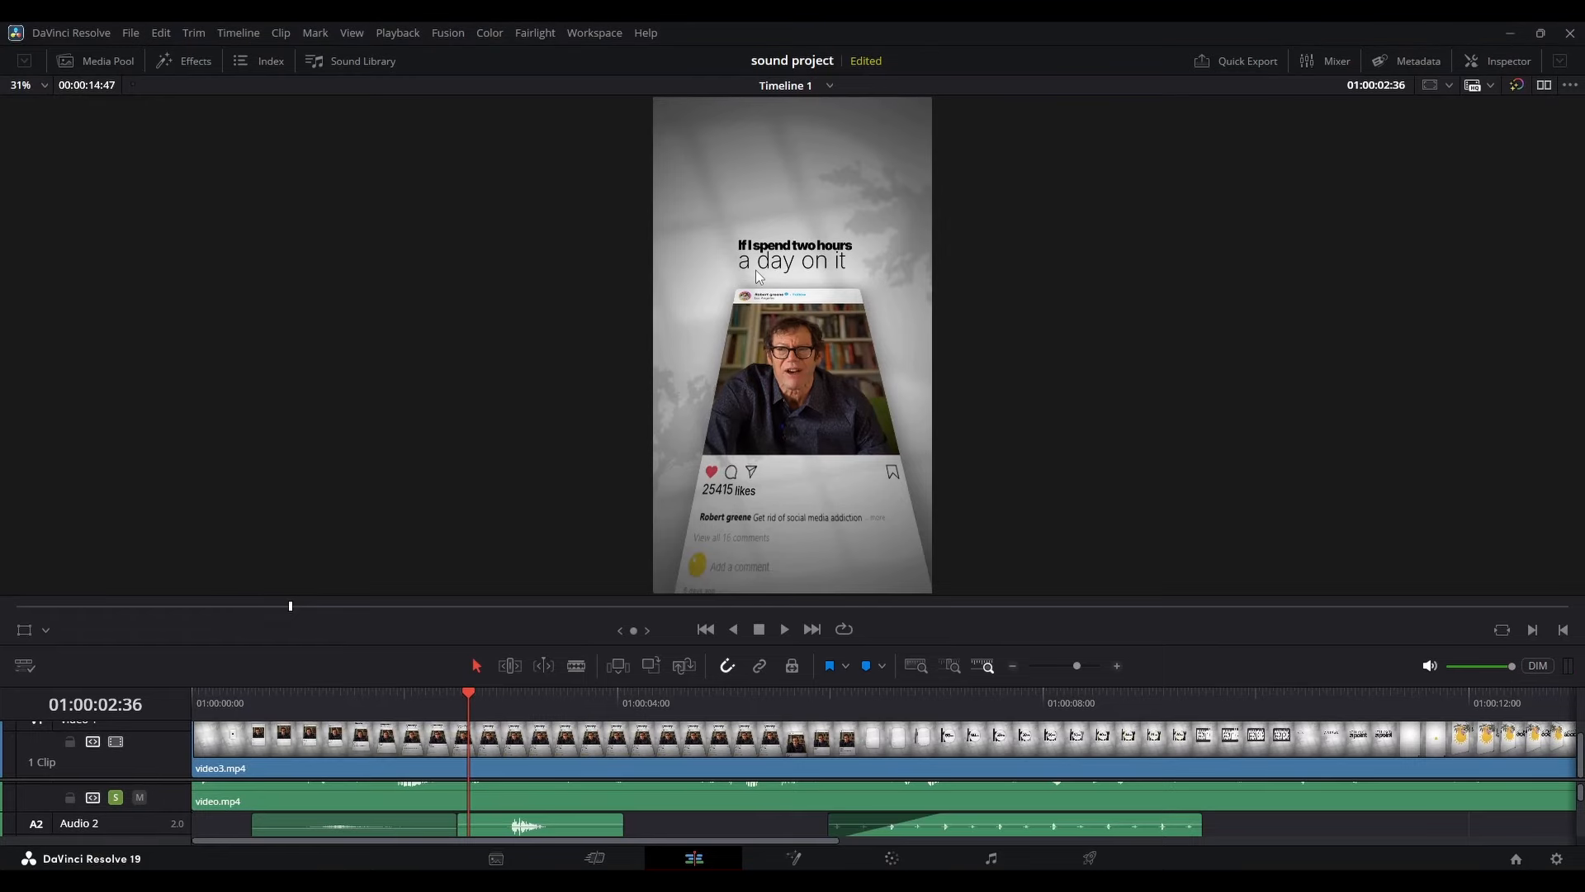
pyautogui.hotkey('alt', 'Tab')
pyautogui.write('if')
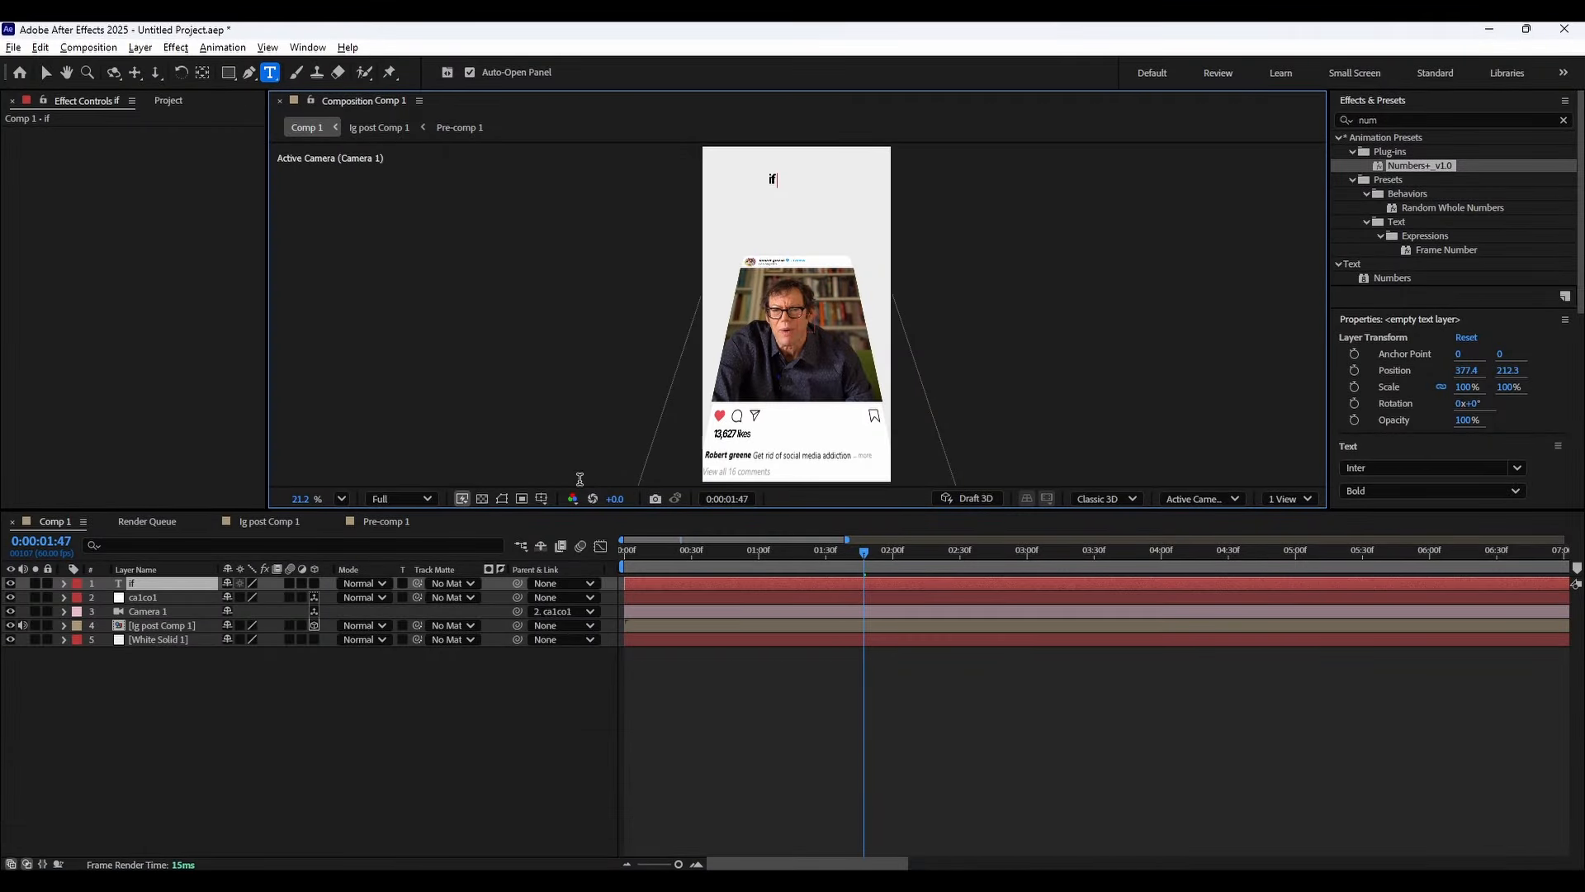
pyautogui.write(' hoiurs a day')
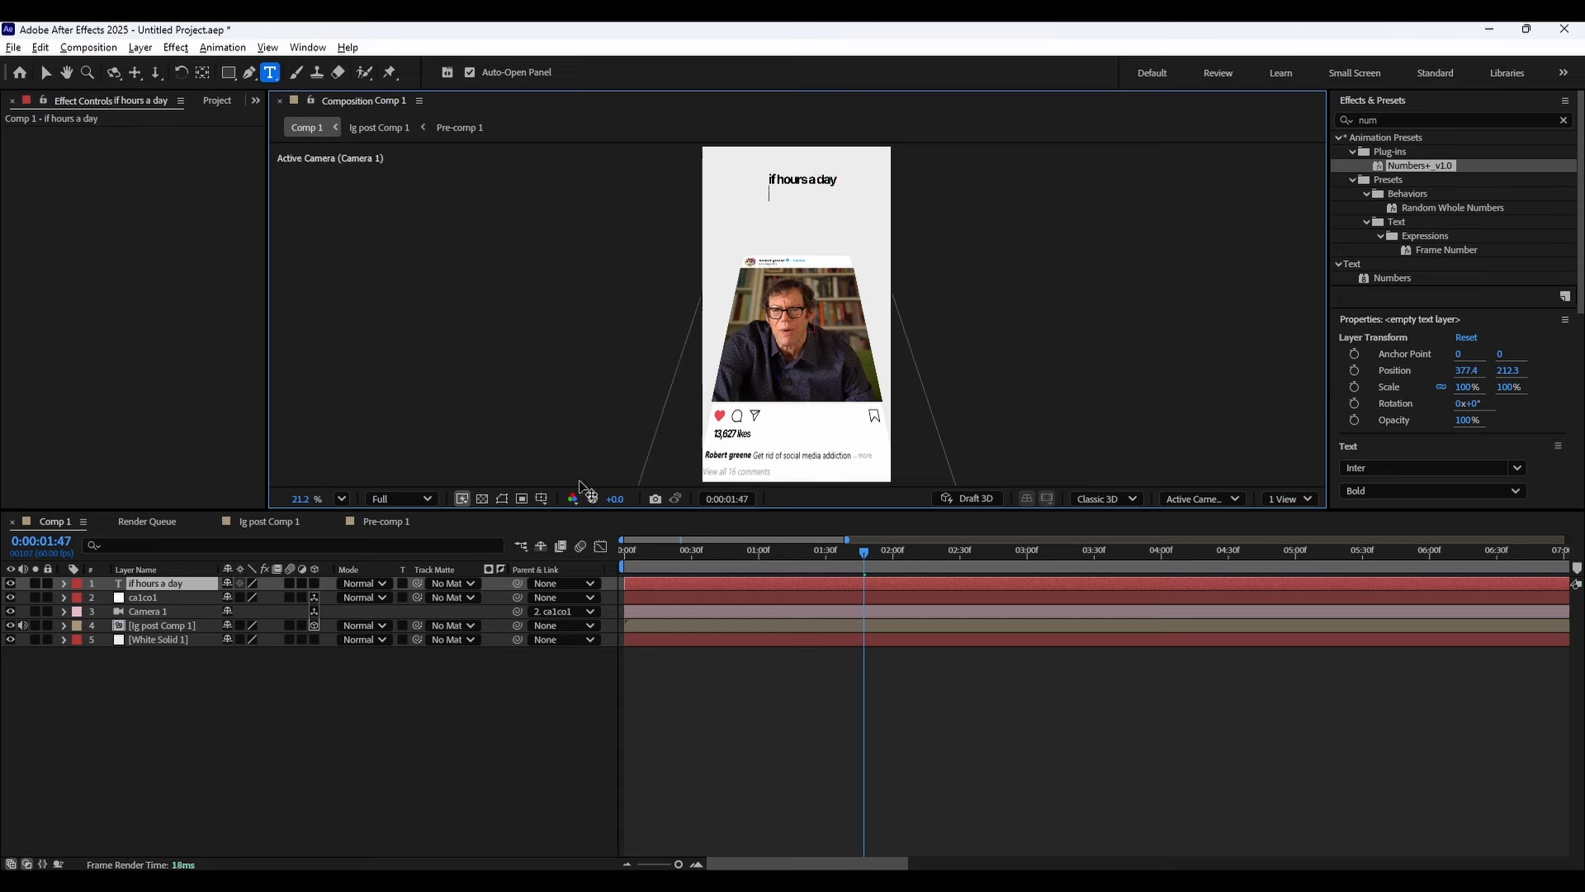
pyautogui.hotkey('alt', 'Tab')
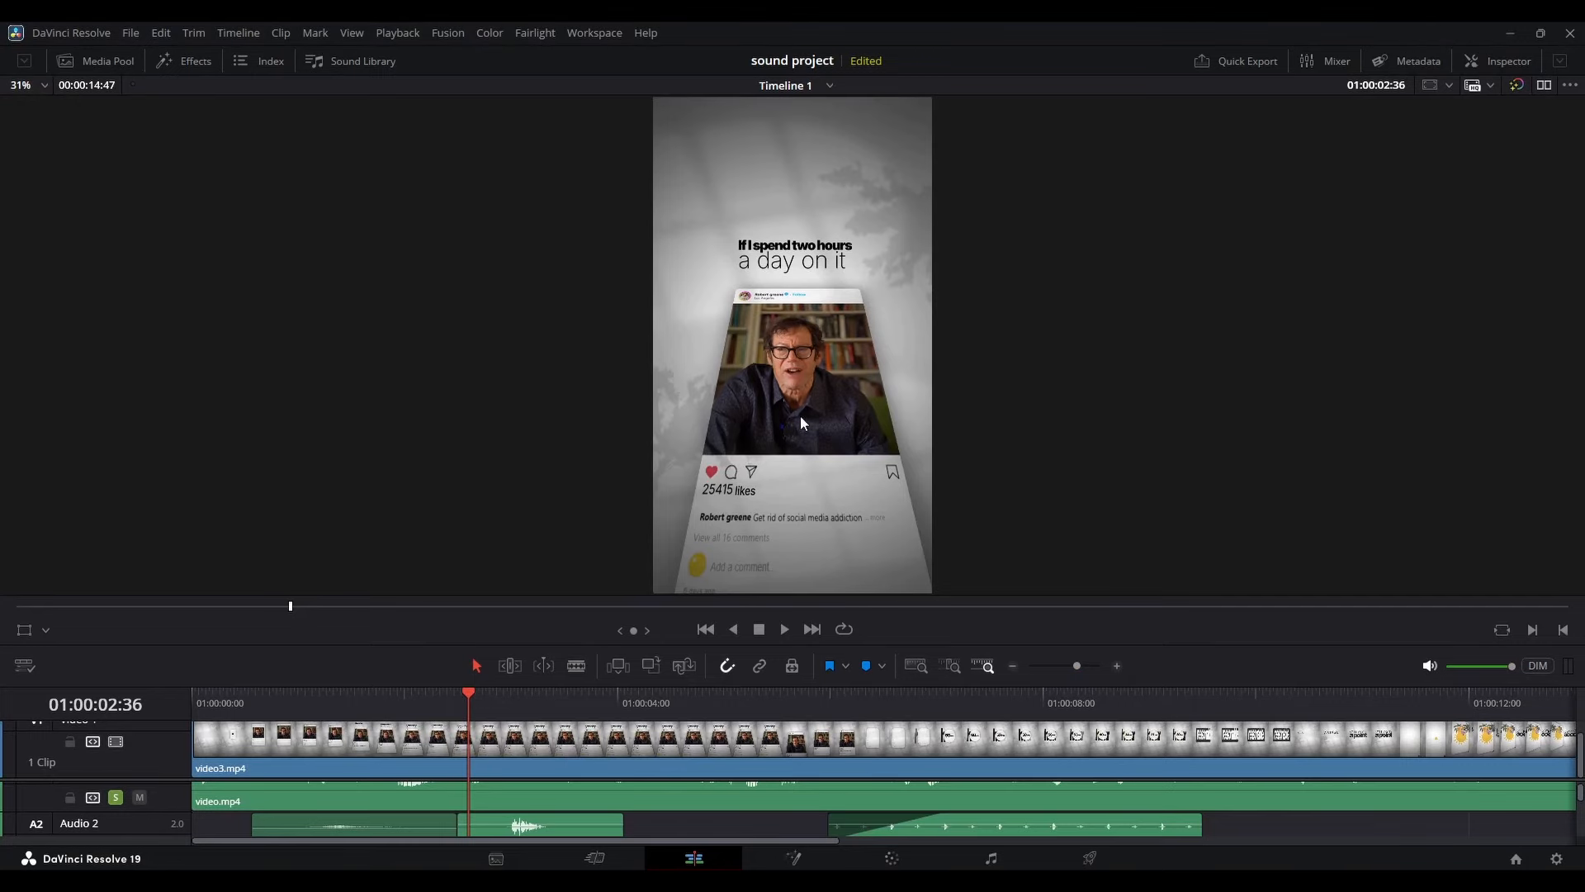
pyautogui.hotkey('alt', 'Tab')
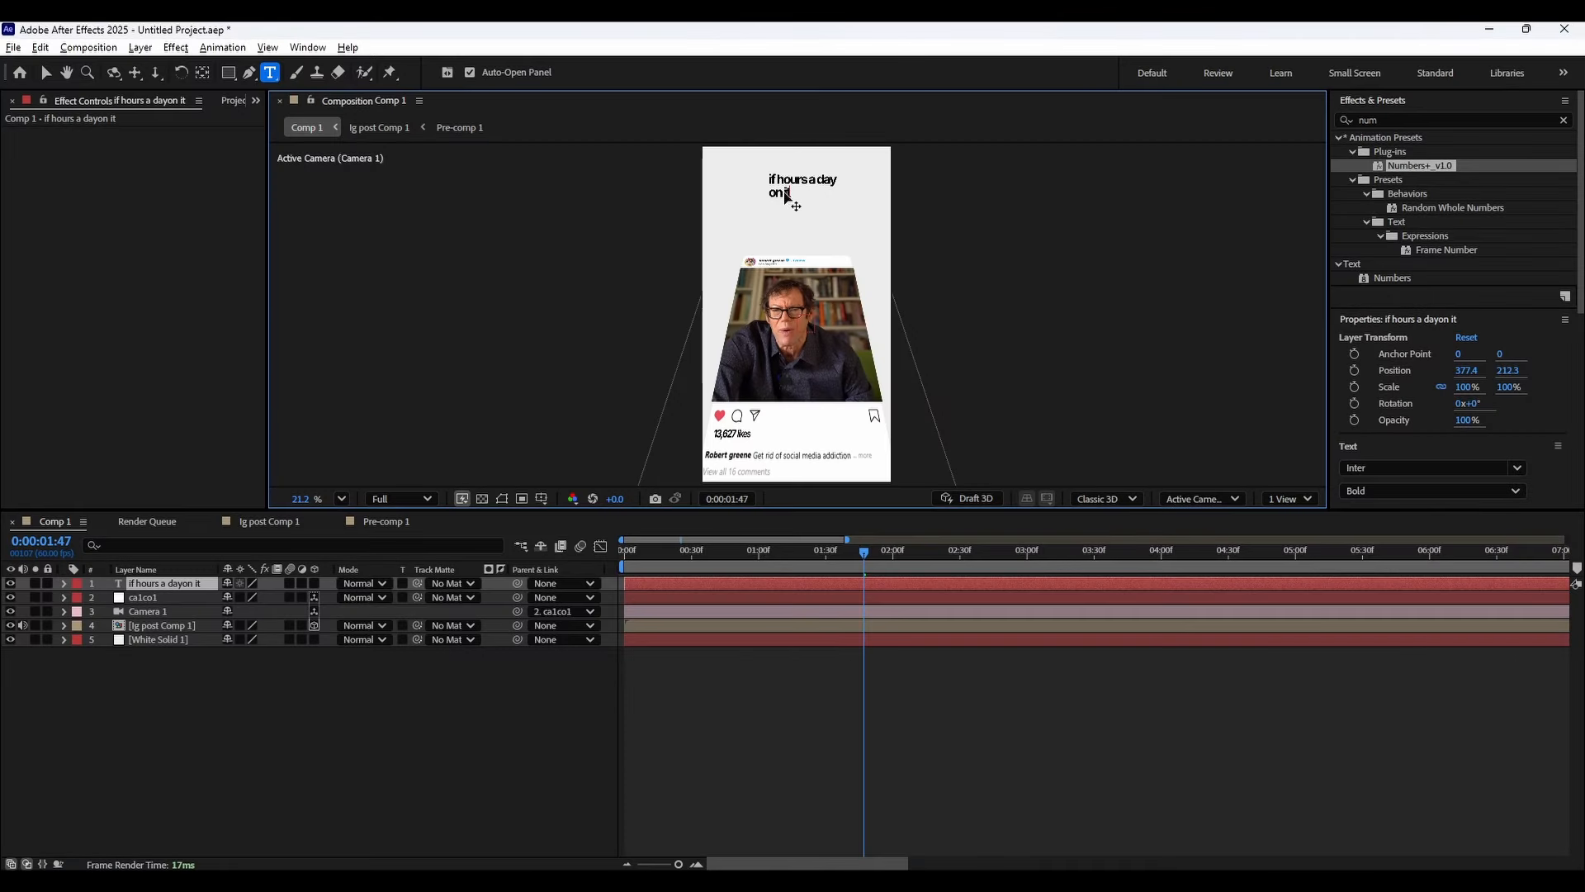
# Replace the caption text with "if I spend two hours" over "a day on it".
pyautogui.hotkey('ctrl', 'a')
pyautogui.write('if I s')
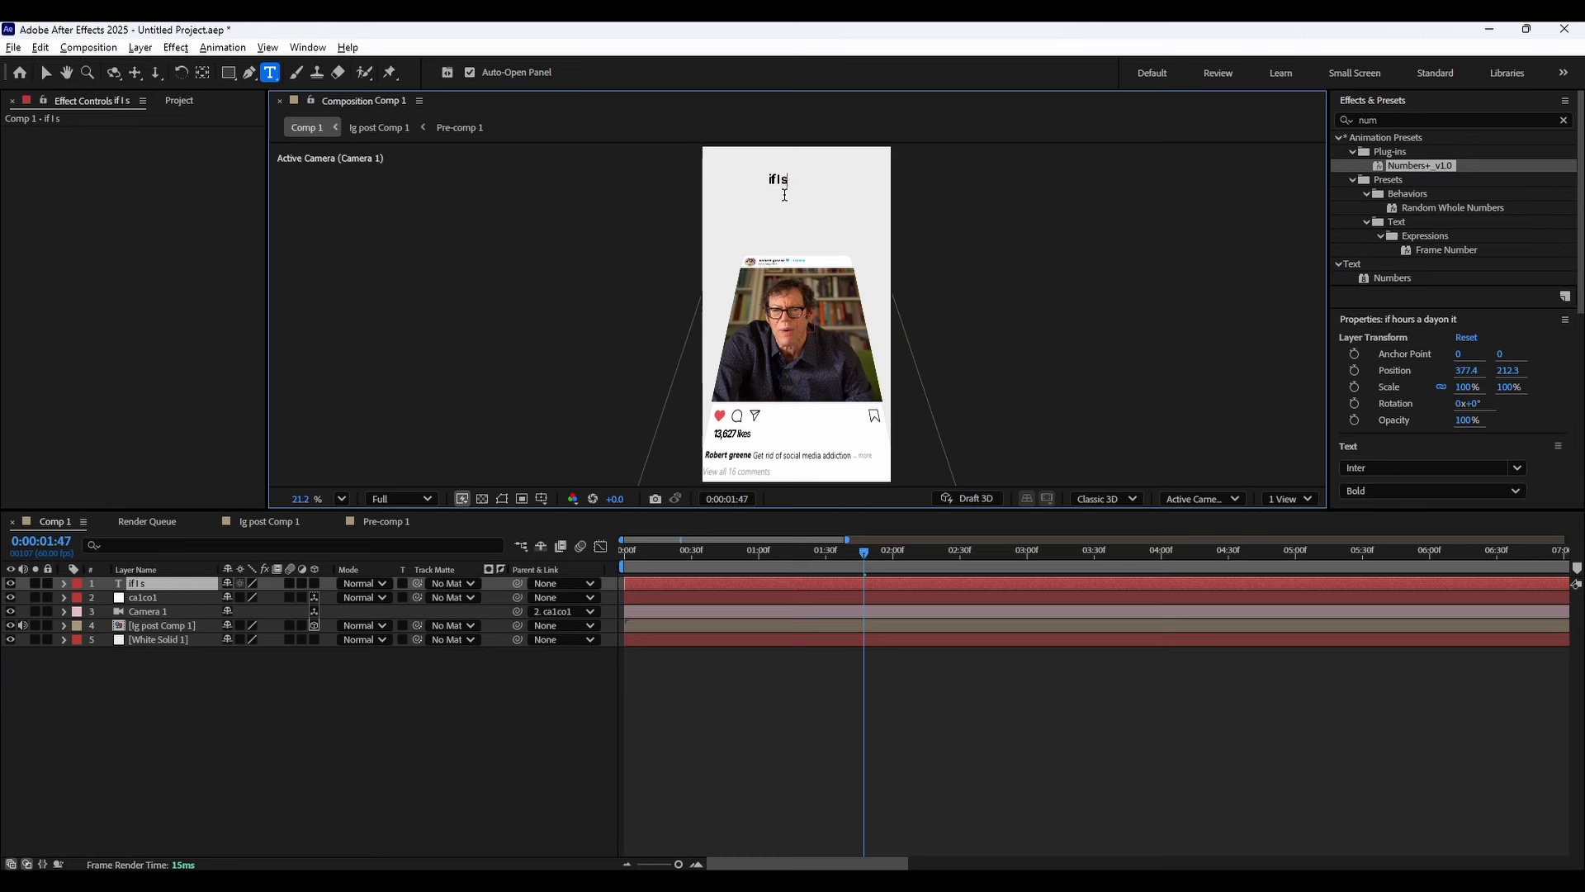
pyautogui.write('pend two hours ')
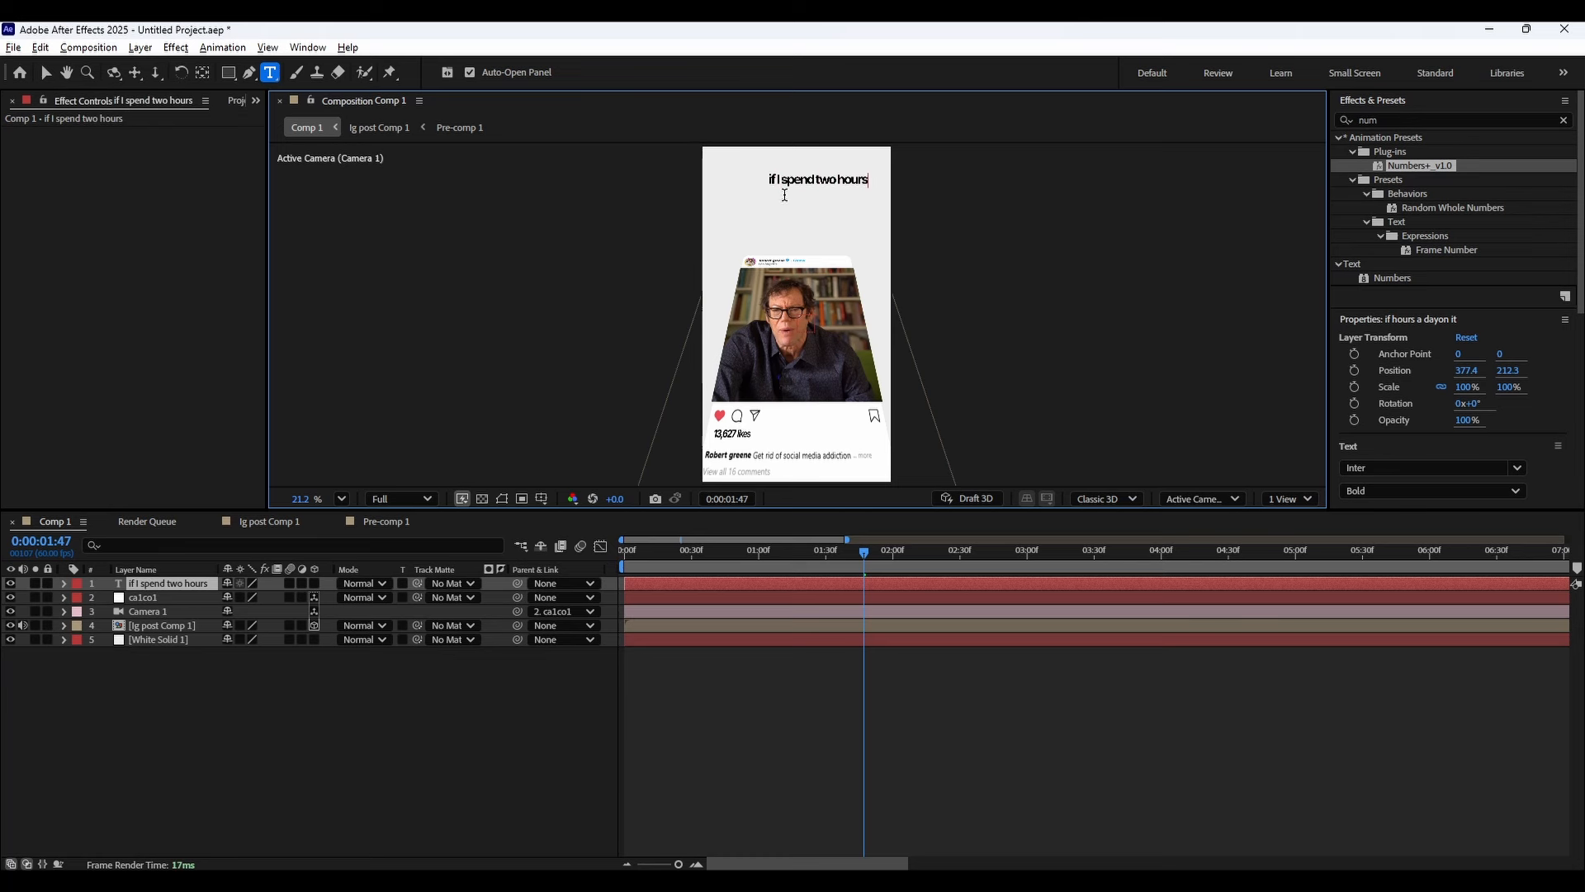
pyautogui.write('a day on it')
# Set the second caption line "a day on it" to the ExtraLight style at 152 px.
pyautogui.moveTo(822, 192); pyautogui.dragTo(708, 204)
pyautogui.scroll(-3, 1403, 388)
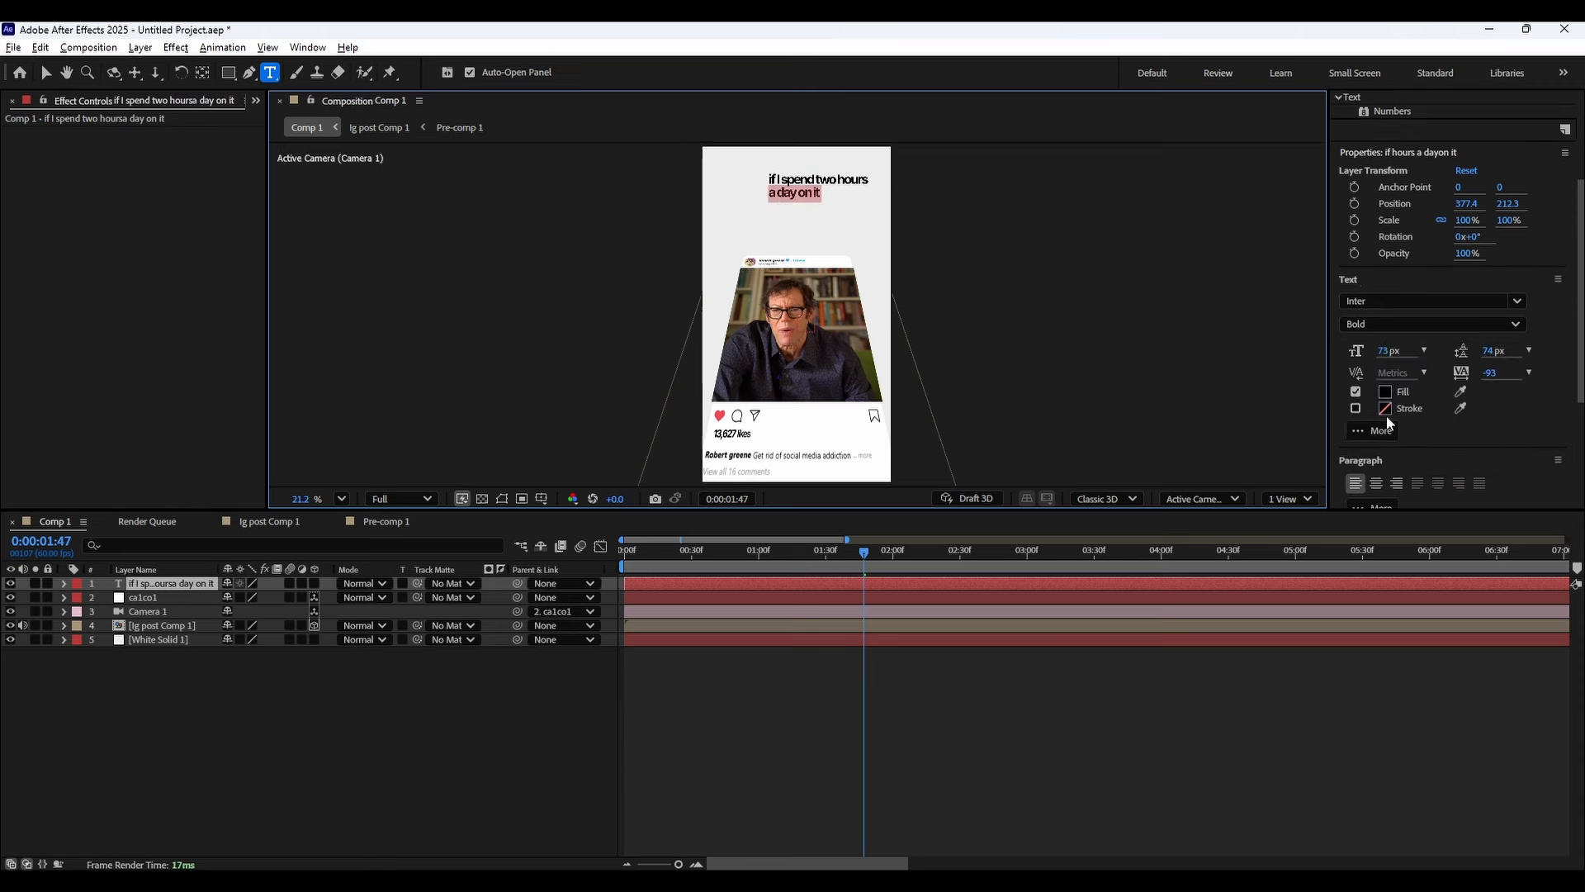
pyautogui.click(1377, 325)
pyautogui.click(1403, 371)
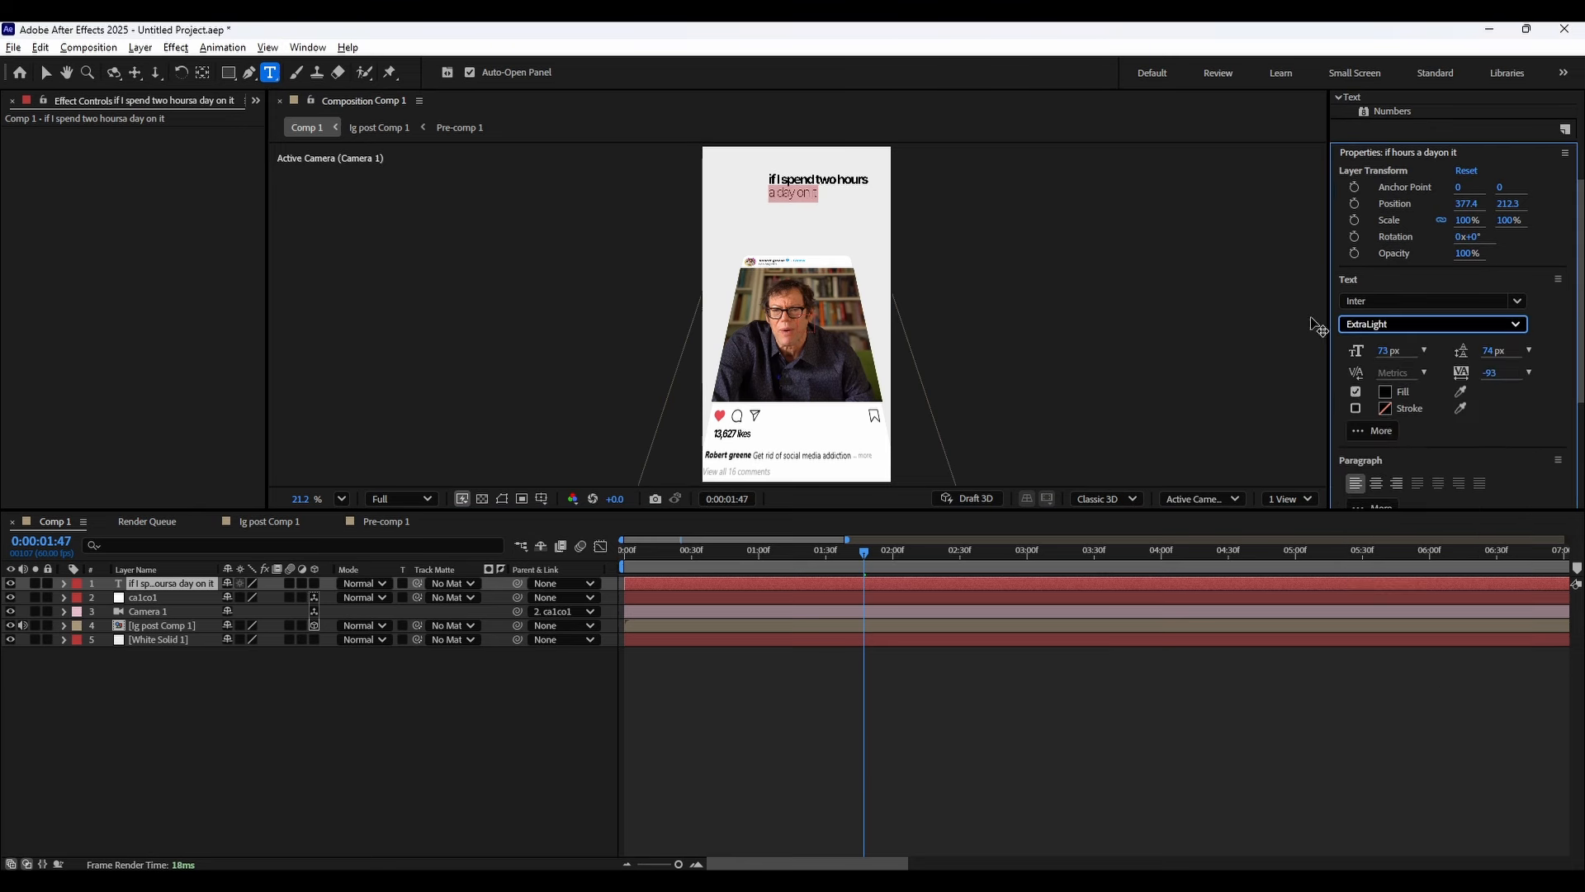
pyautogui.moveTo(1390, 353); pyautogui.dragTo(1506, 347)
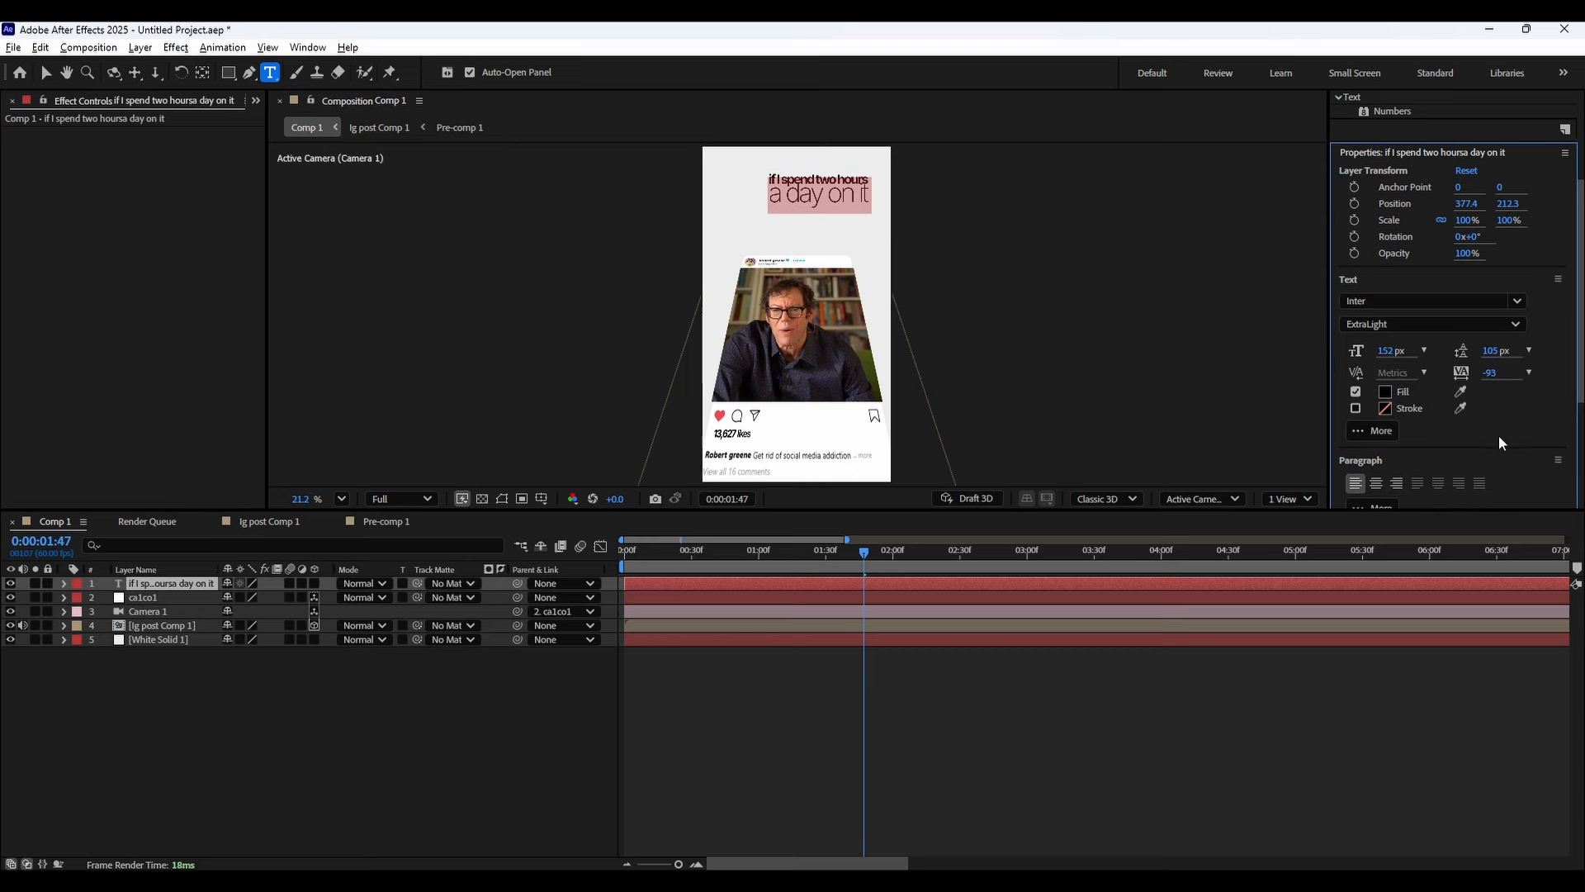
# Make the caption layer 3D, then set its position x to 260.4 and X rotation to 30°.
pyautogui.click(200, 584)
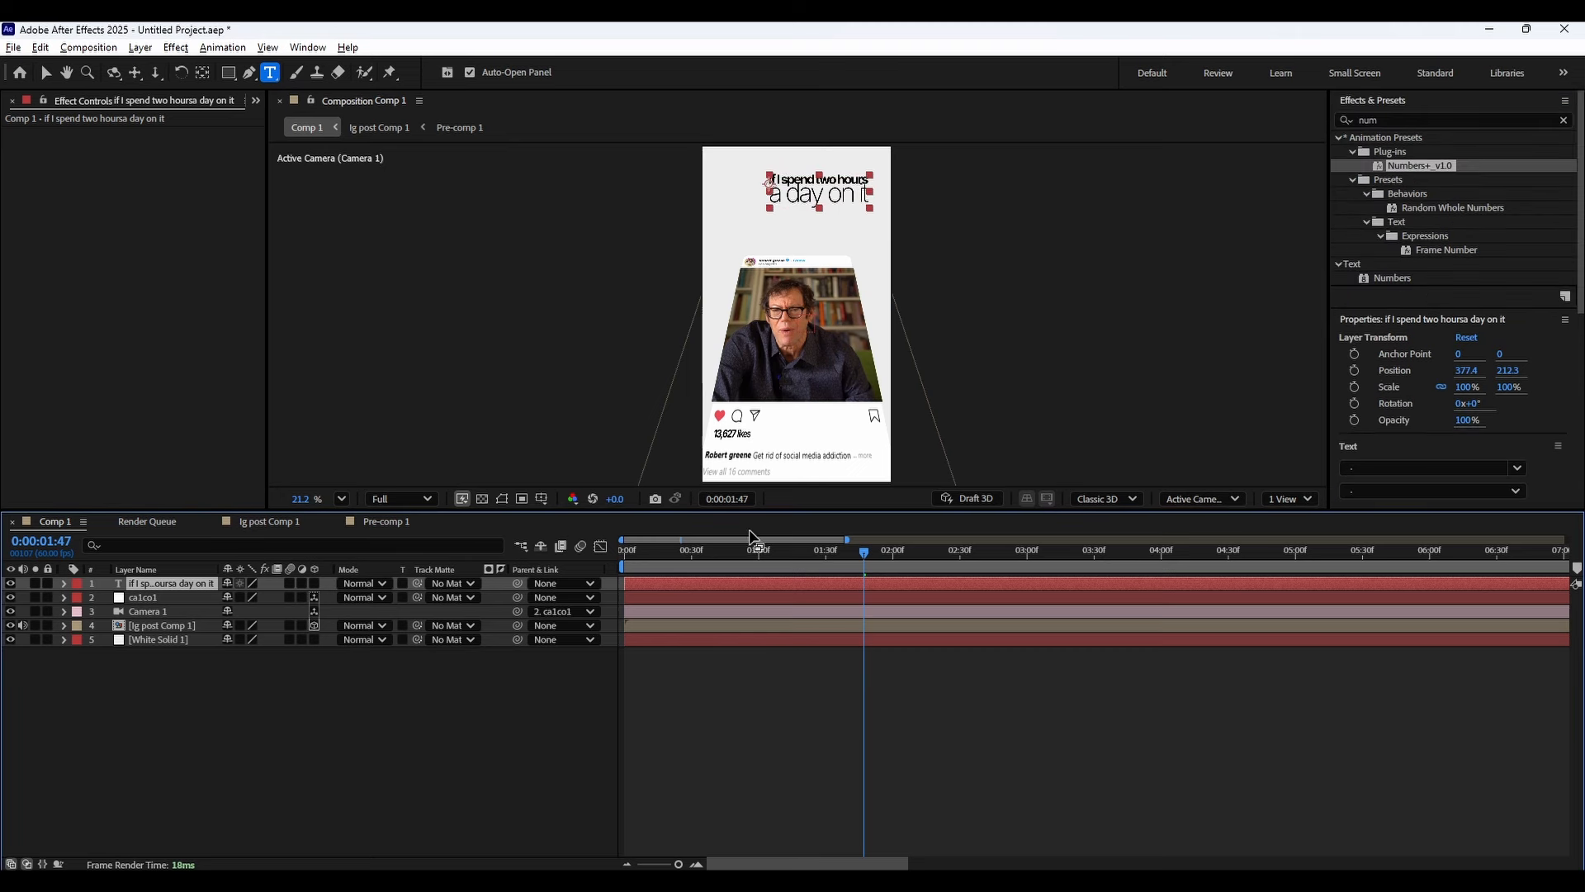
pyautogui.press('p')
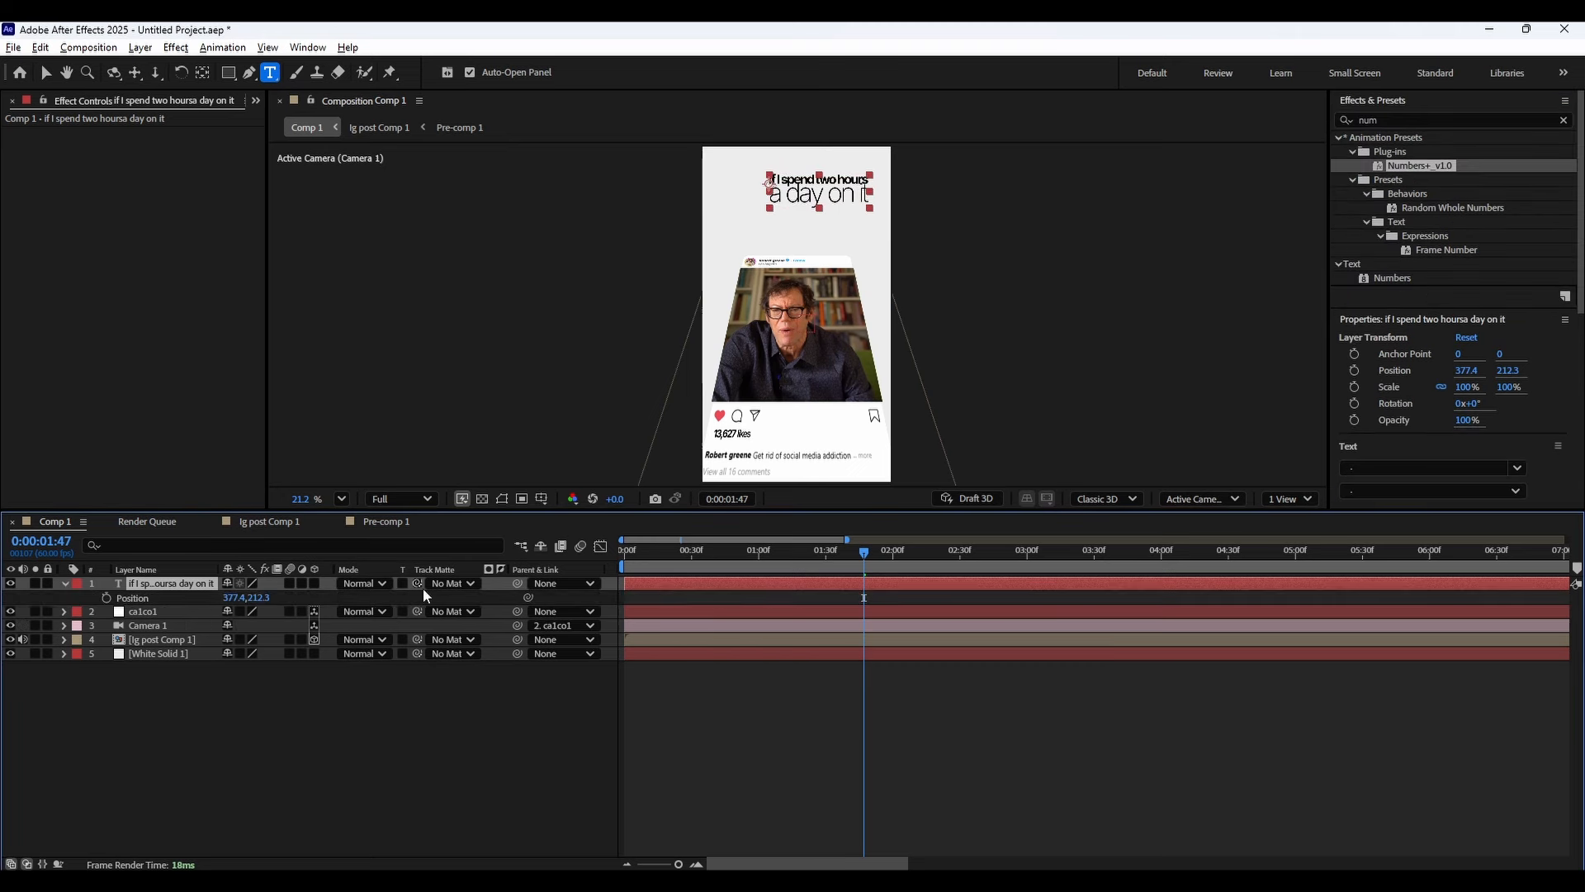
pyautogui.click(313, 584)
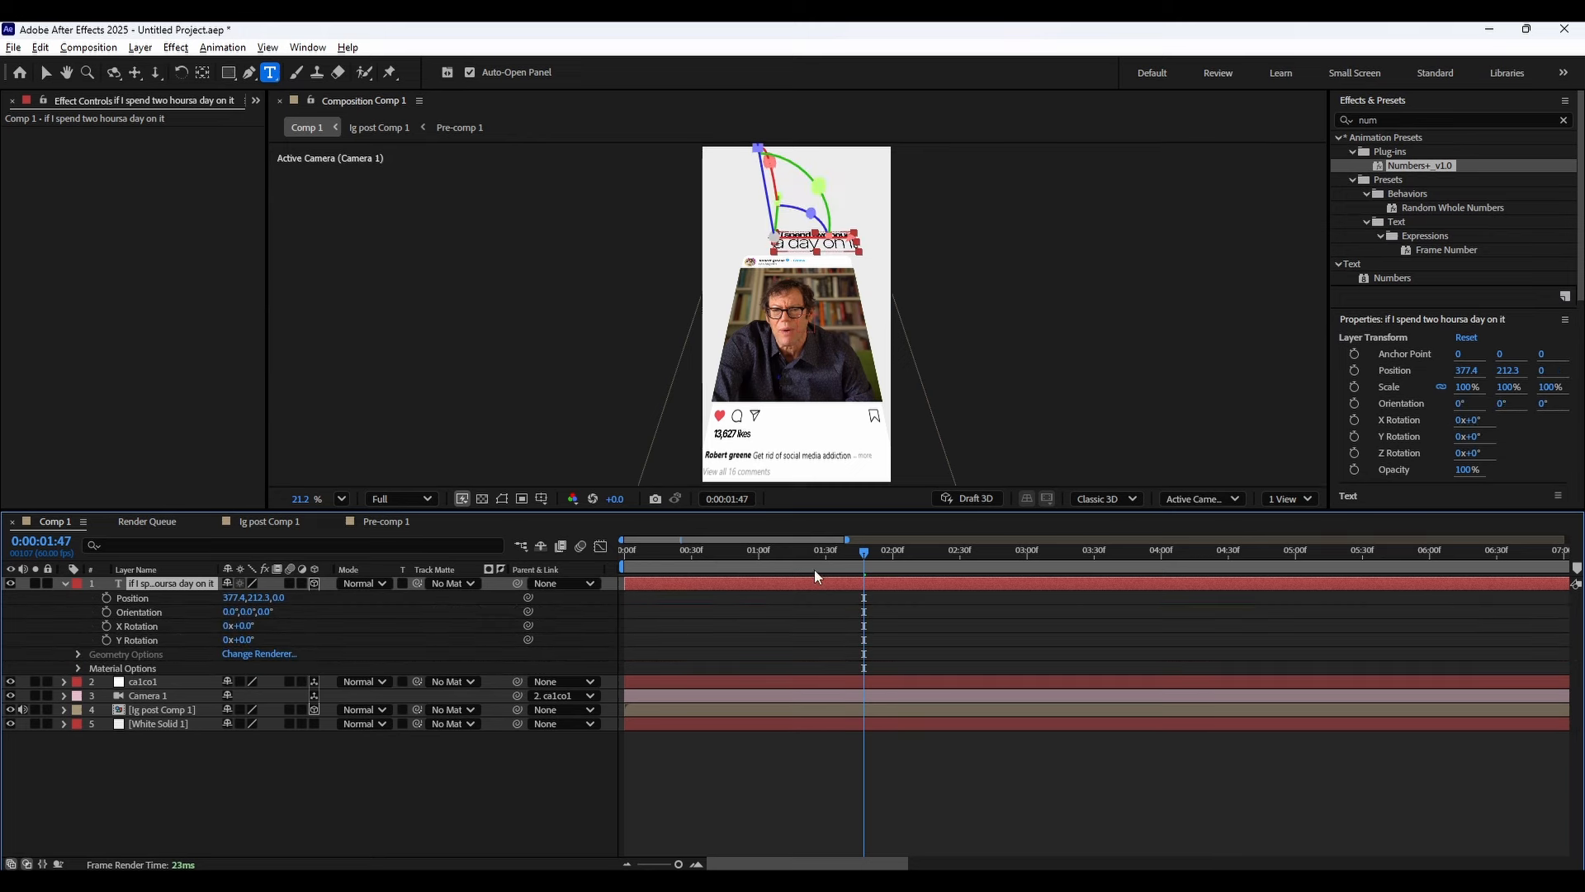
pyautogui.moveTo(814, 552); pyautogui.dragTo(917, 550)
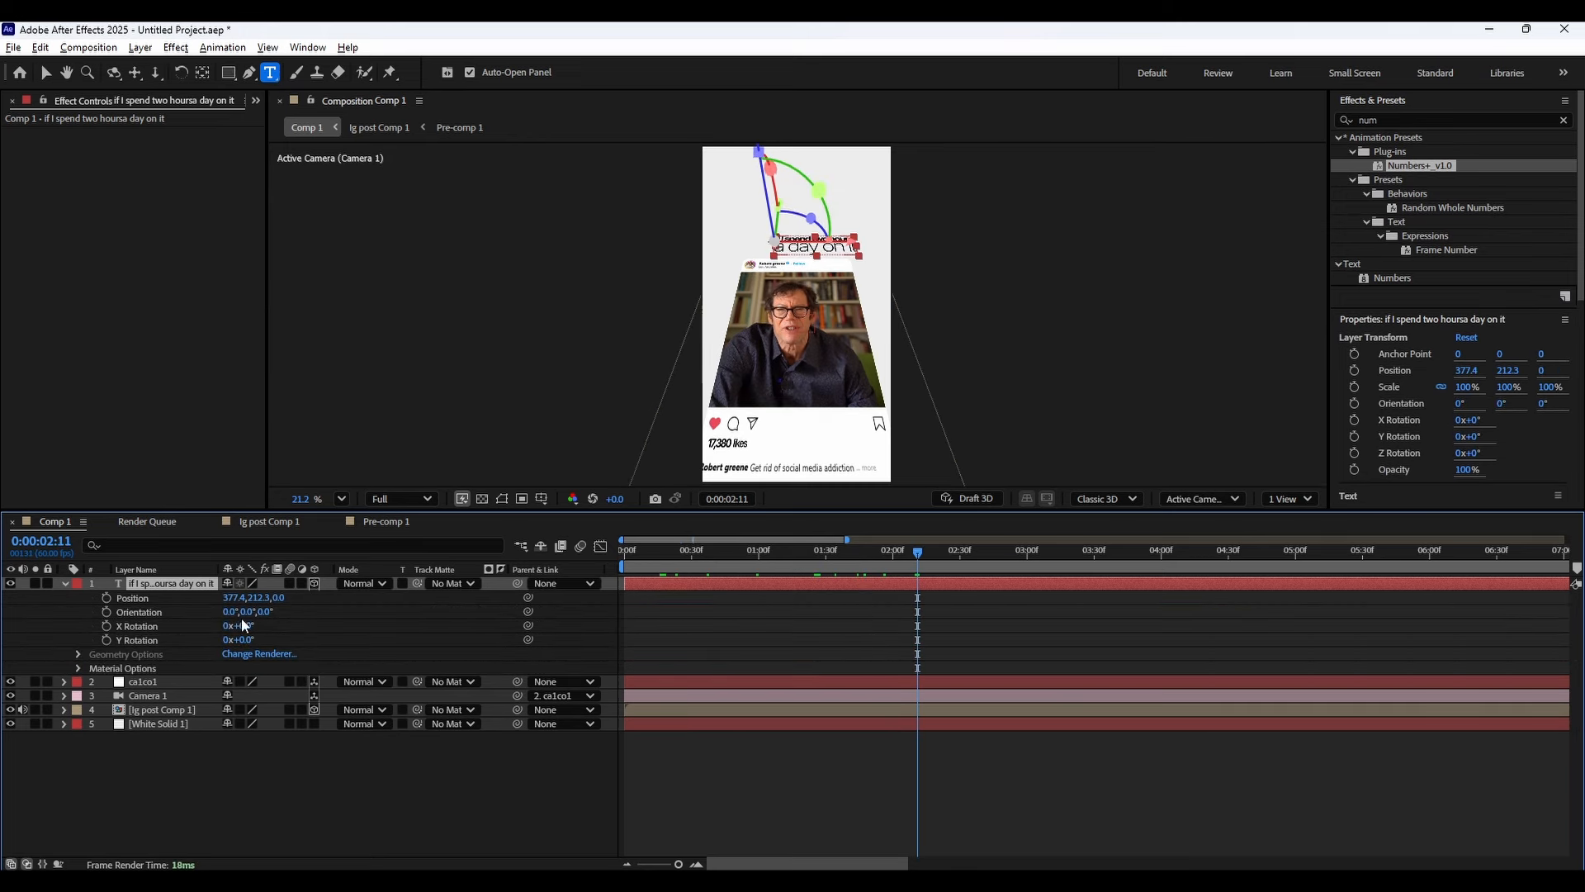
pyautogui.moveTo(233, 600); pyautogui.dragTo(152, 611)
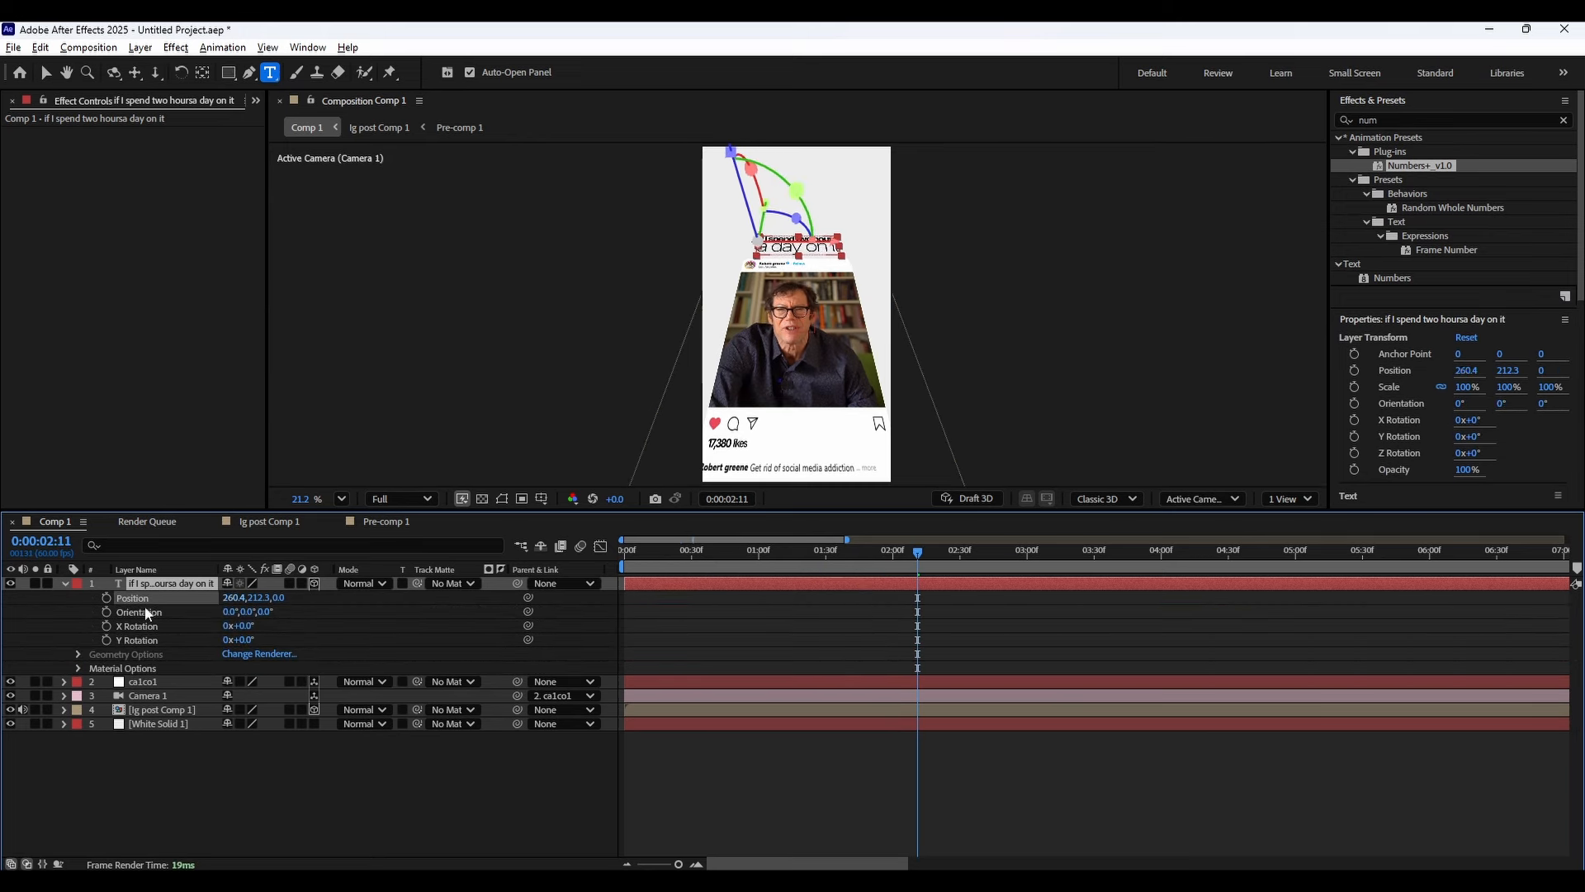
pyautogui.moveTo(251, 629); pyautogui.dragTo(270, 623)
# Set the caption's X rotation to 24.6° to match the camera null's rotation.
pyautogui.click(93, 686)
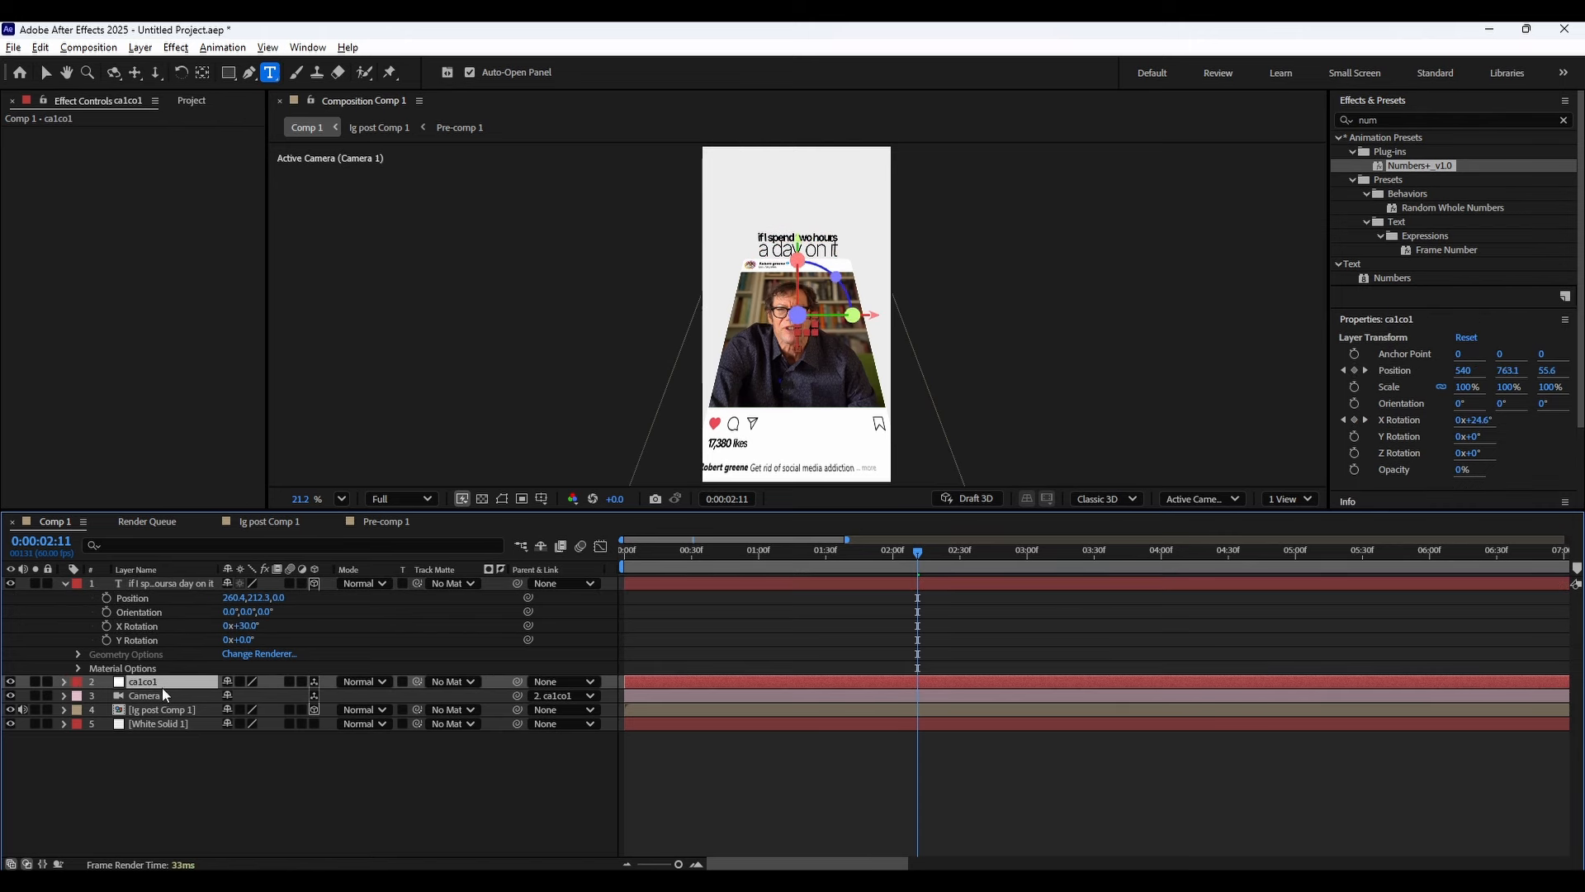
pyautogui.press('u')
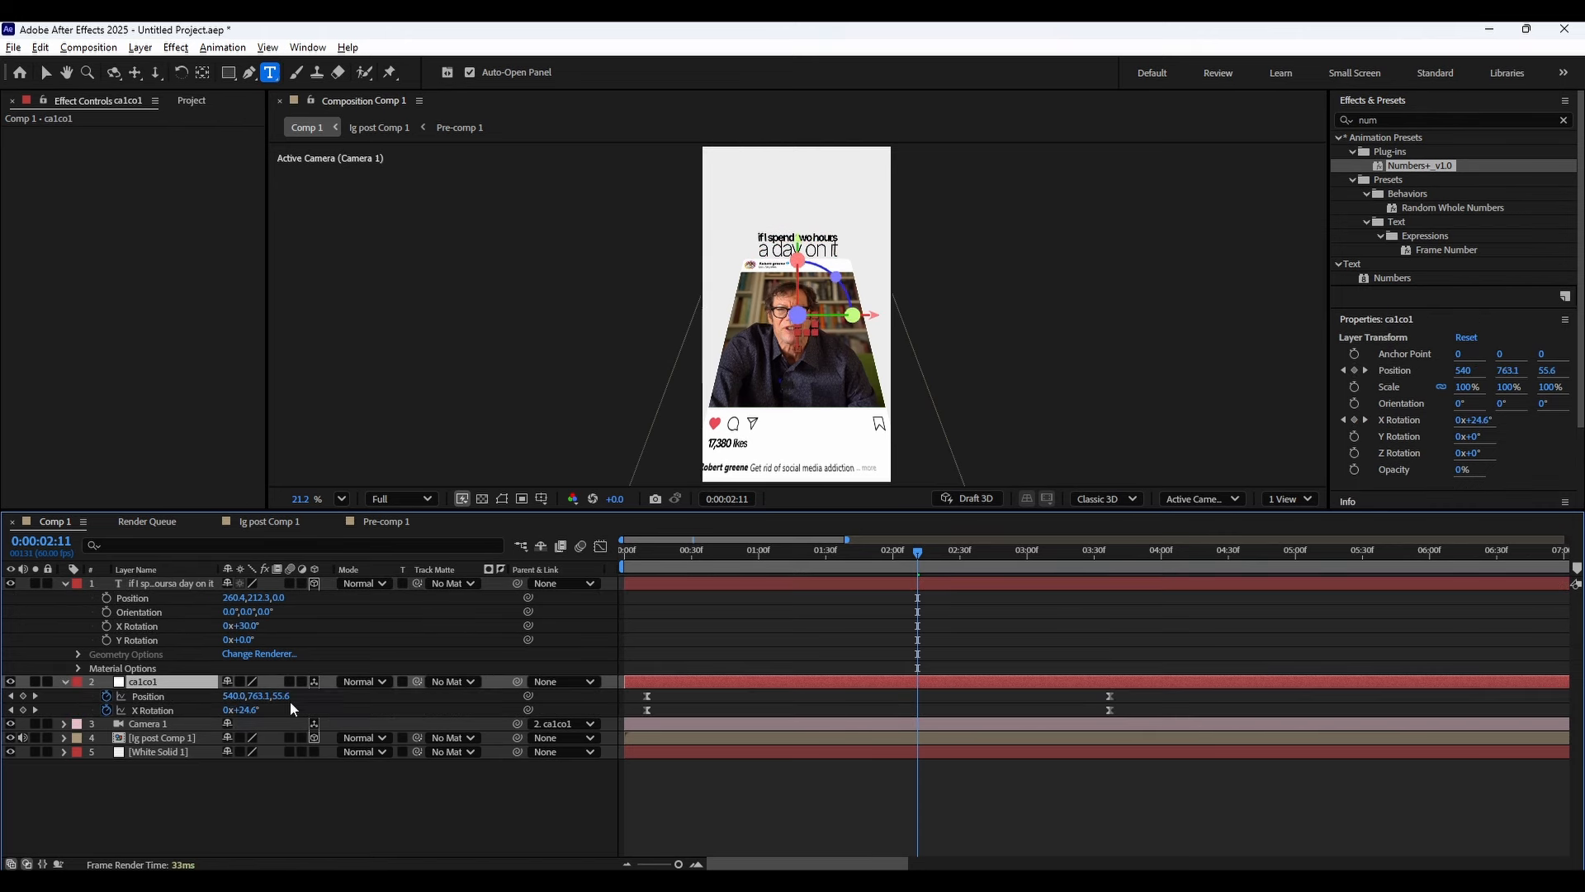
pyautogui.click(250, 712)
pyautogui.click(282, 721)
pyautogui.click(251, 711)
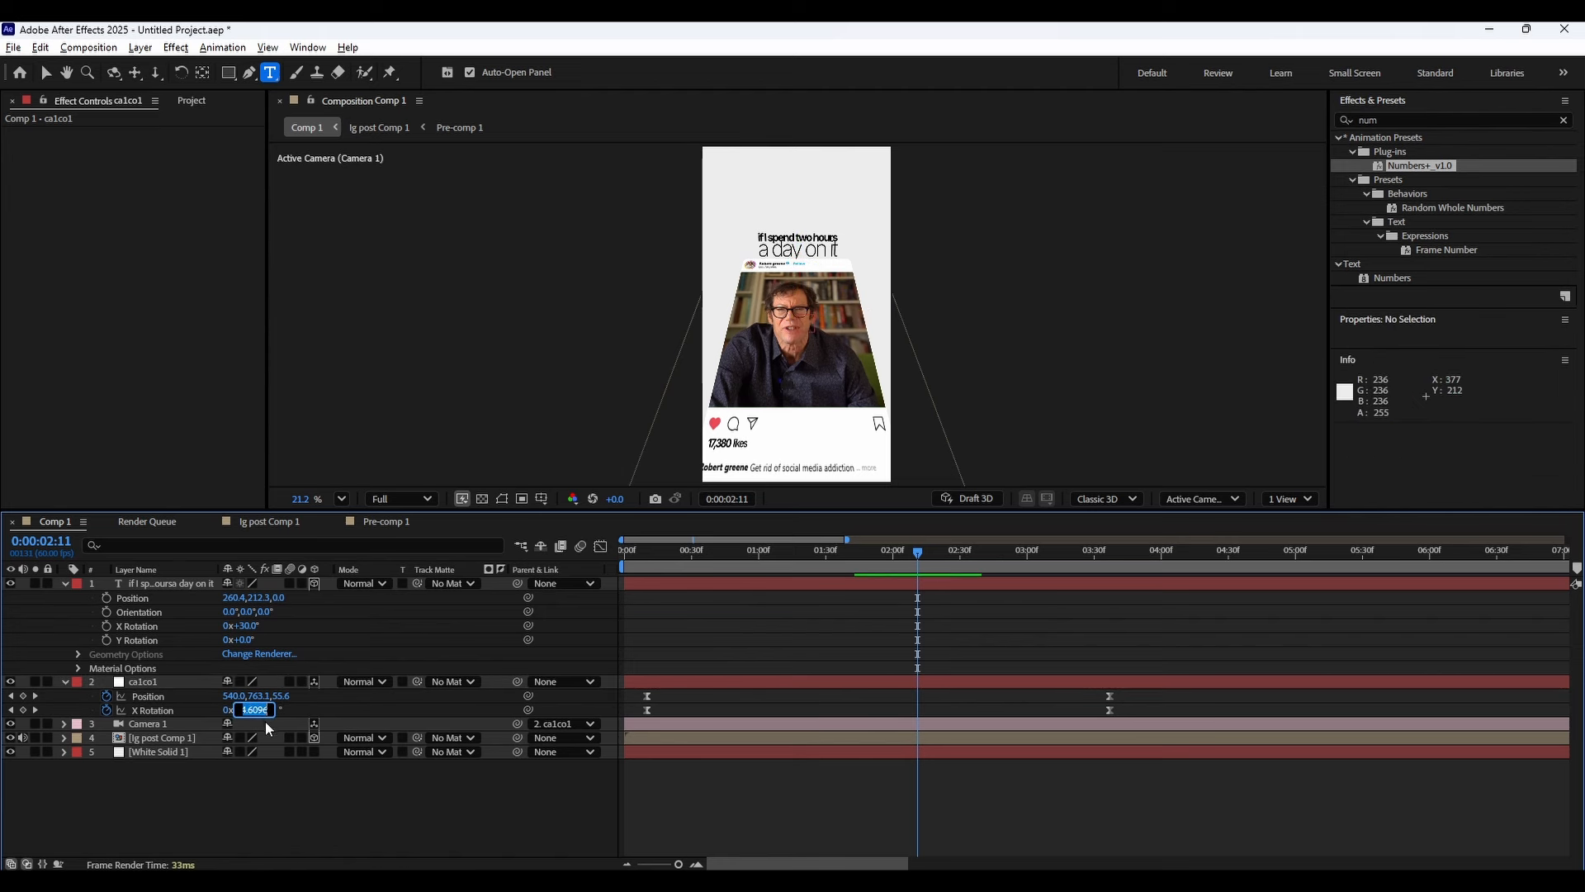
pyautogui.click(250, 626)
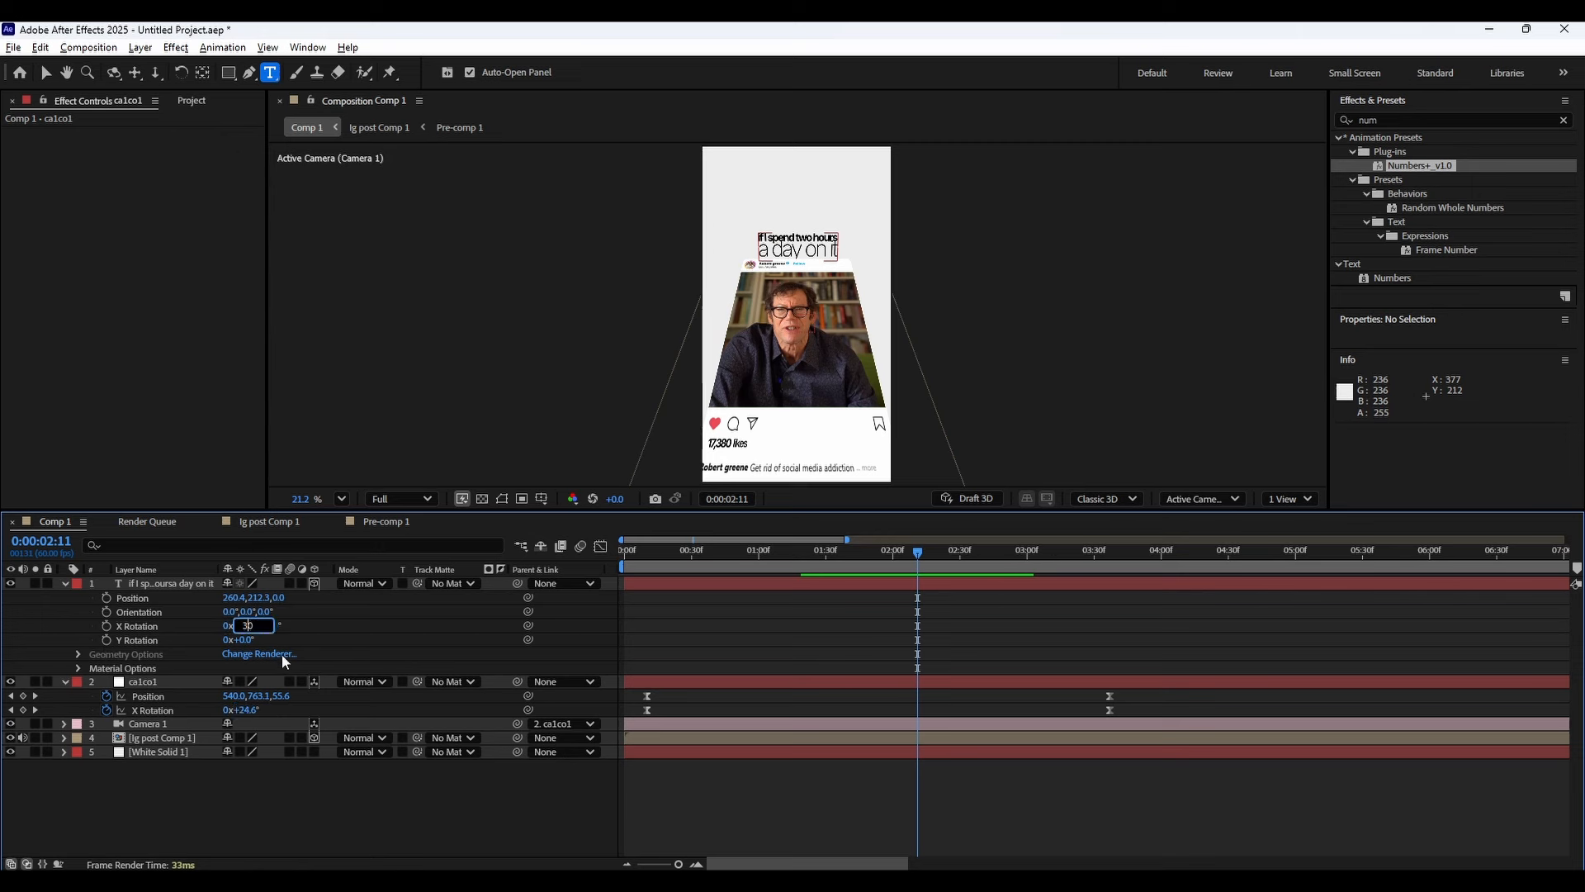
pyautogui.press('Return')
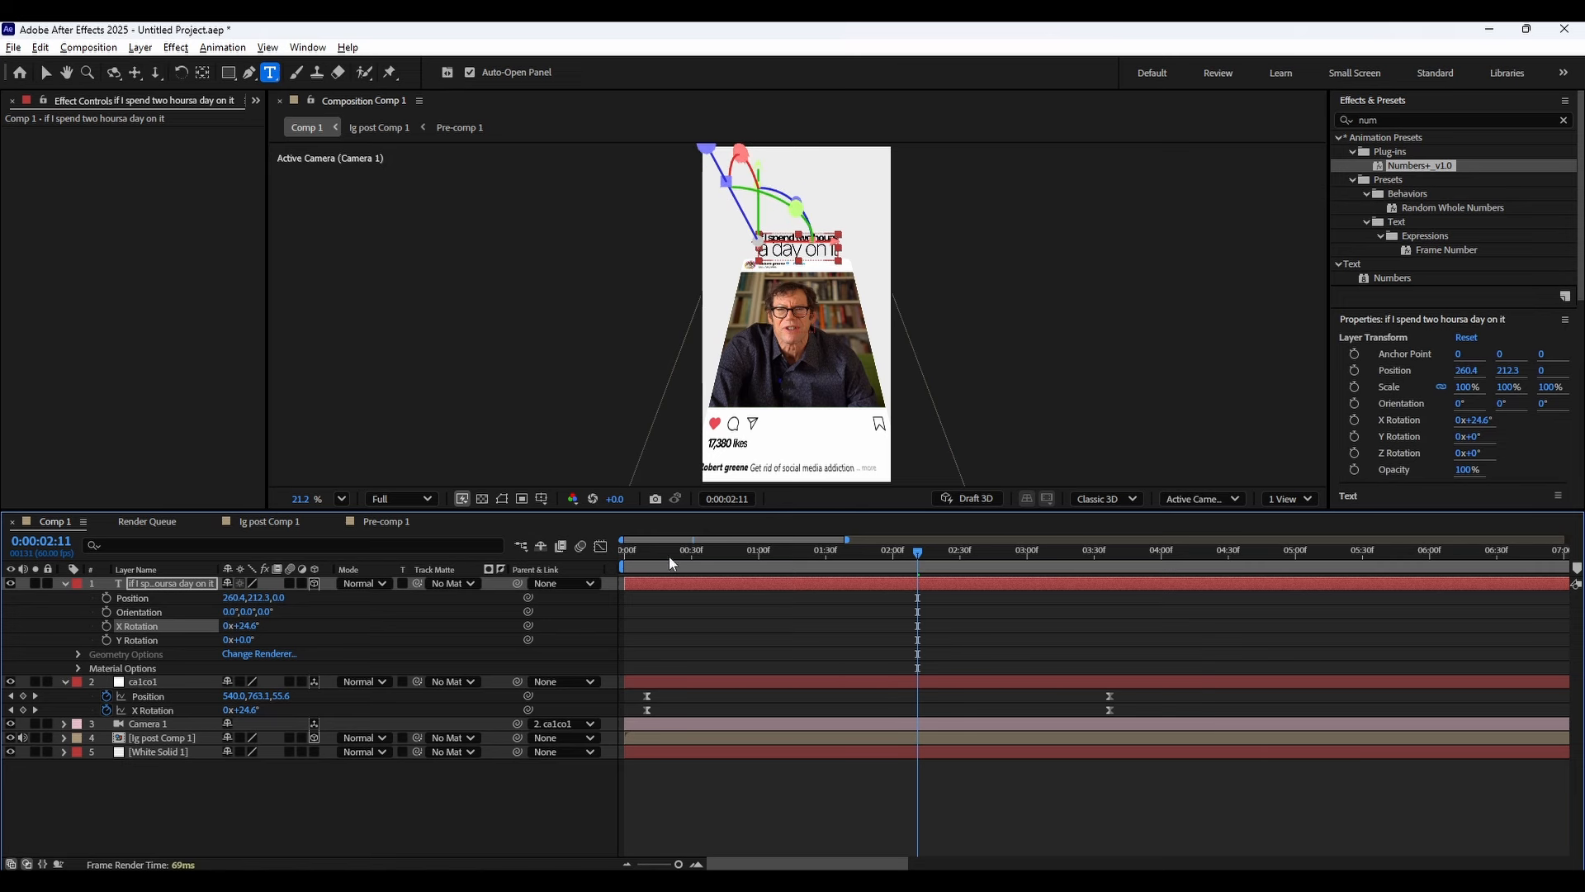
# Collapse the layers and preview the animation from the start.
pyautogui.press('Home')
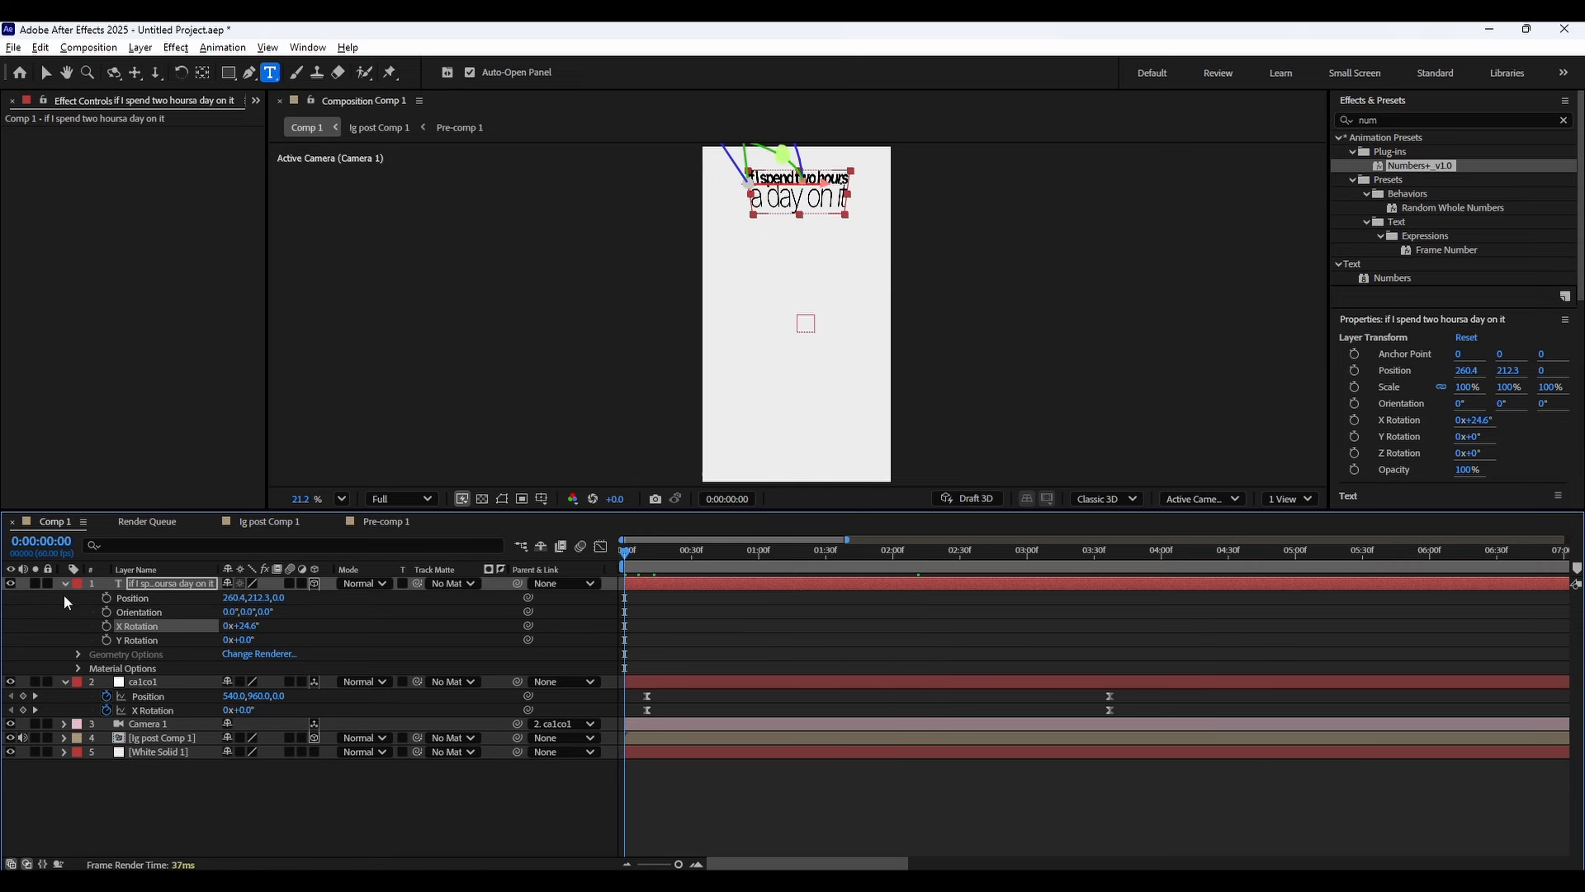
pyautogui.click(64, 583)
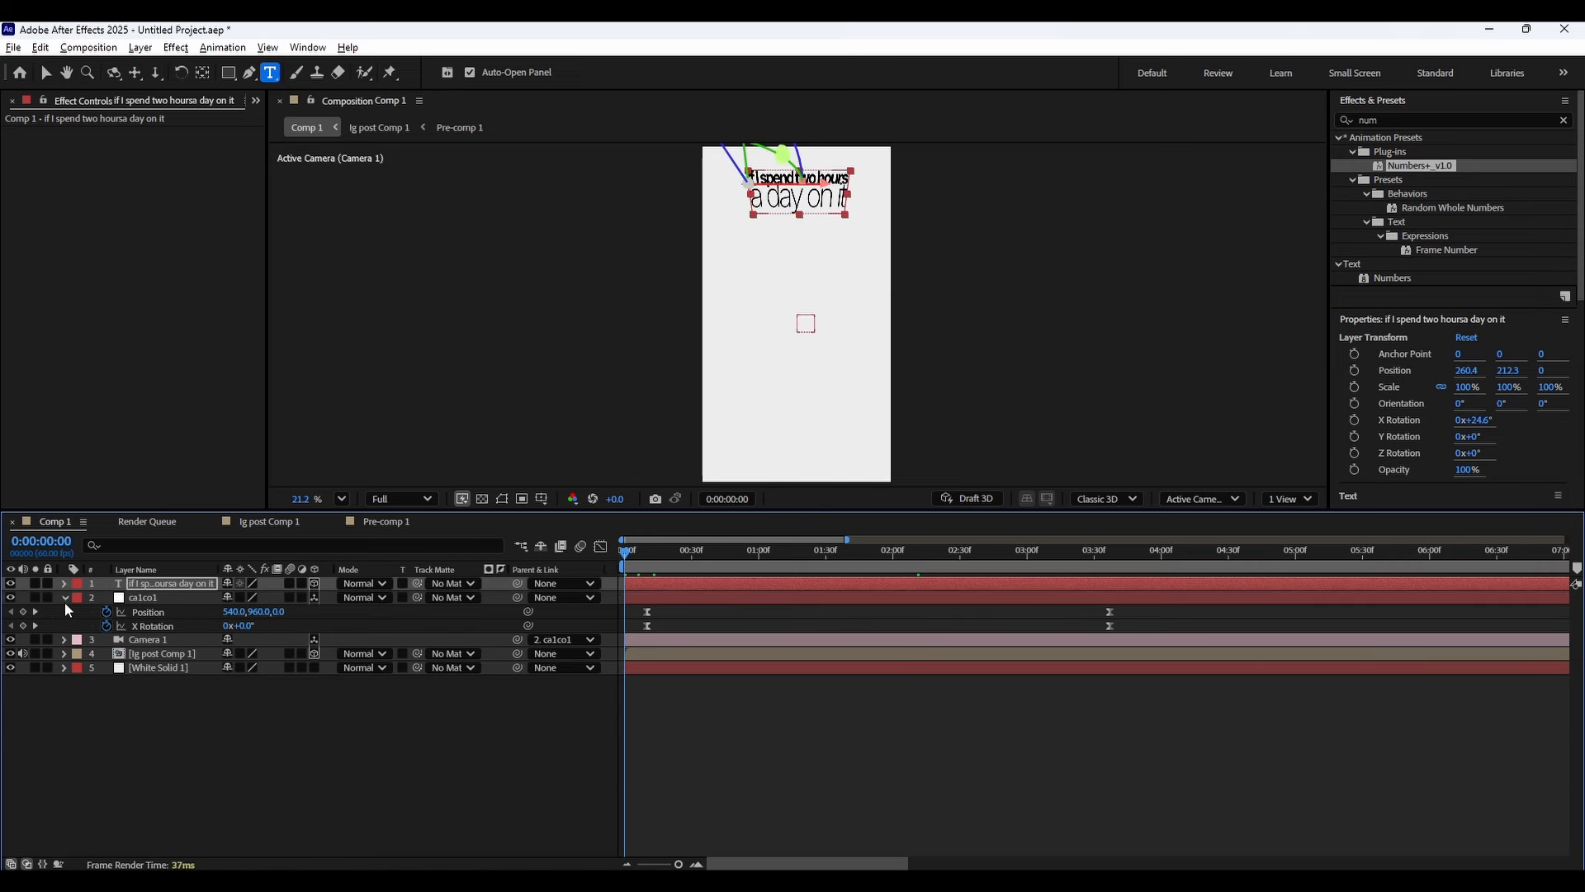
pyautogui.click(65, 598)
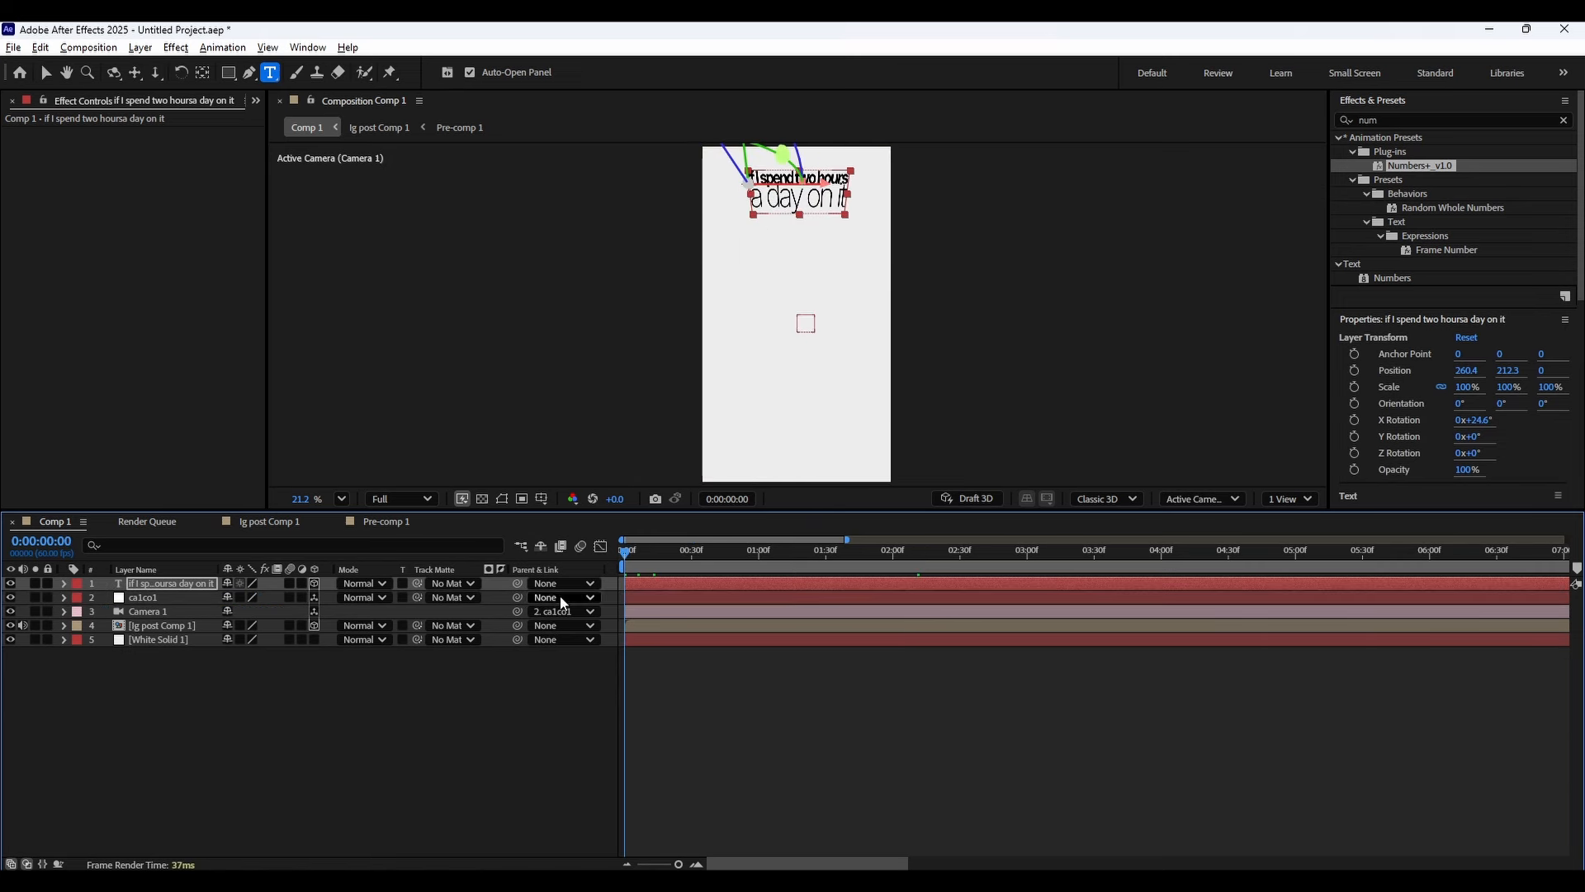
pyautogui.moveTo(627, 557); pyautogui.dragTo(882, 553)
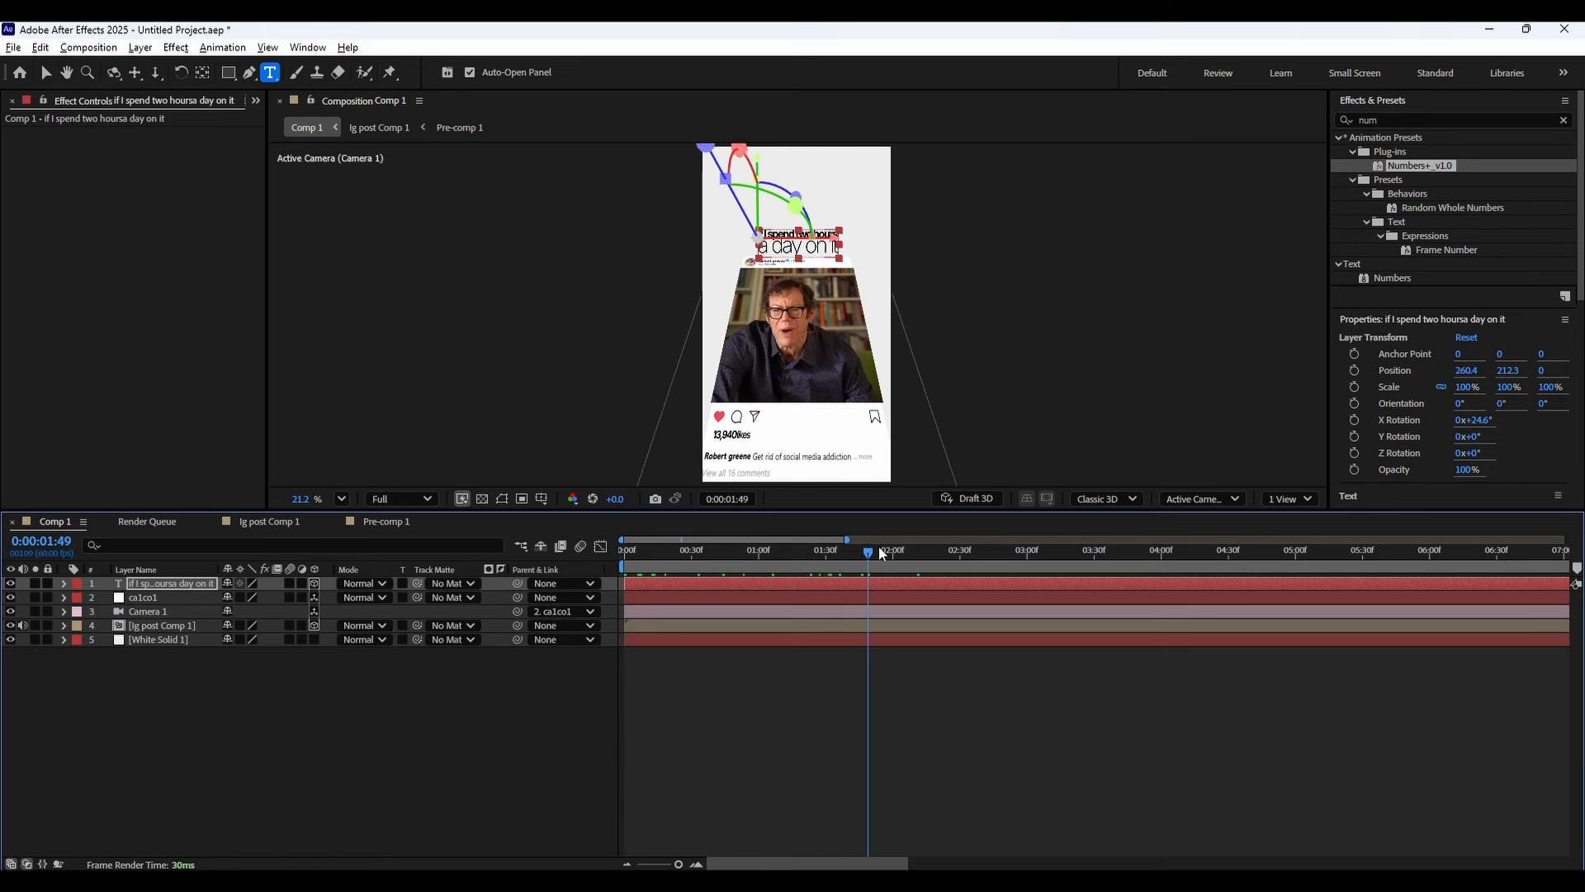
# Search the effects presets for "fade up" and apply the Fade Up Words text preset to the caption layer.
pyautogui.click(1414, 119)
pyautogui.write('fadew up')
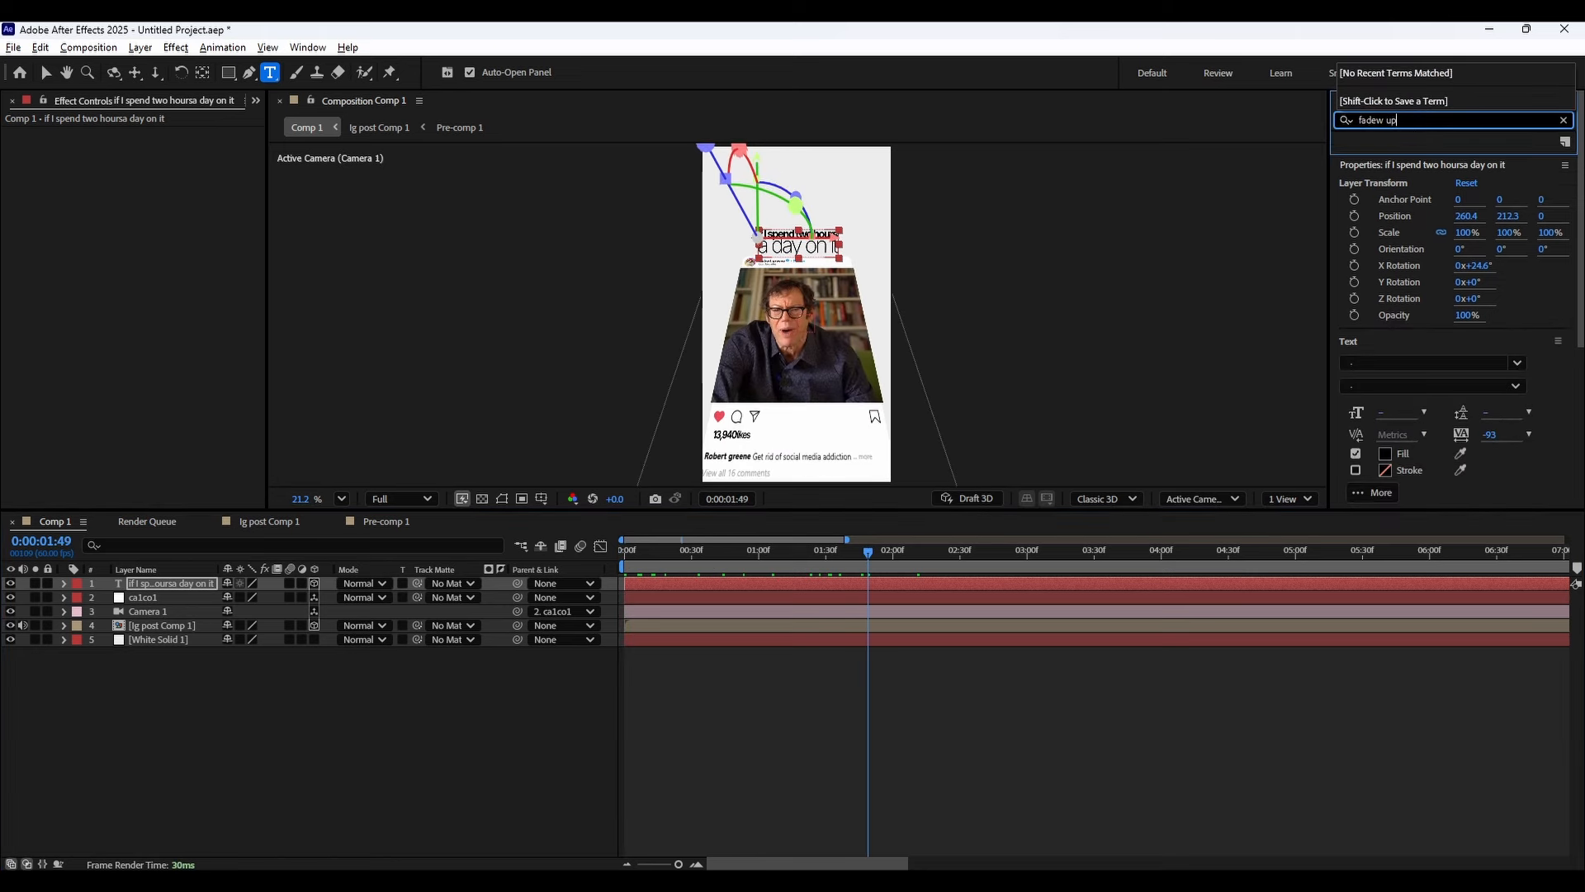
pyautogui.press('BackSpace')
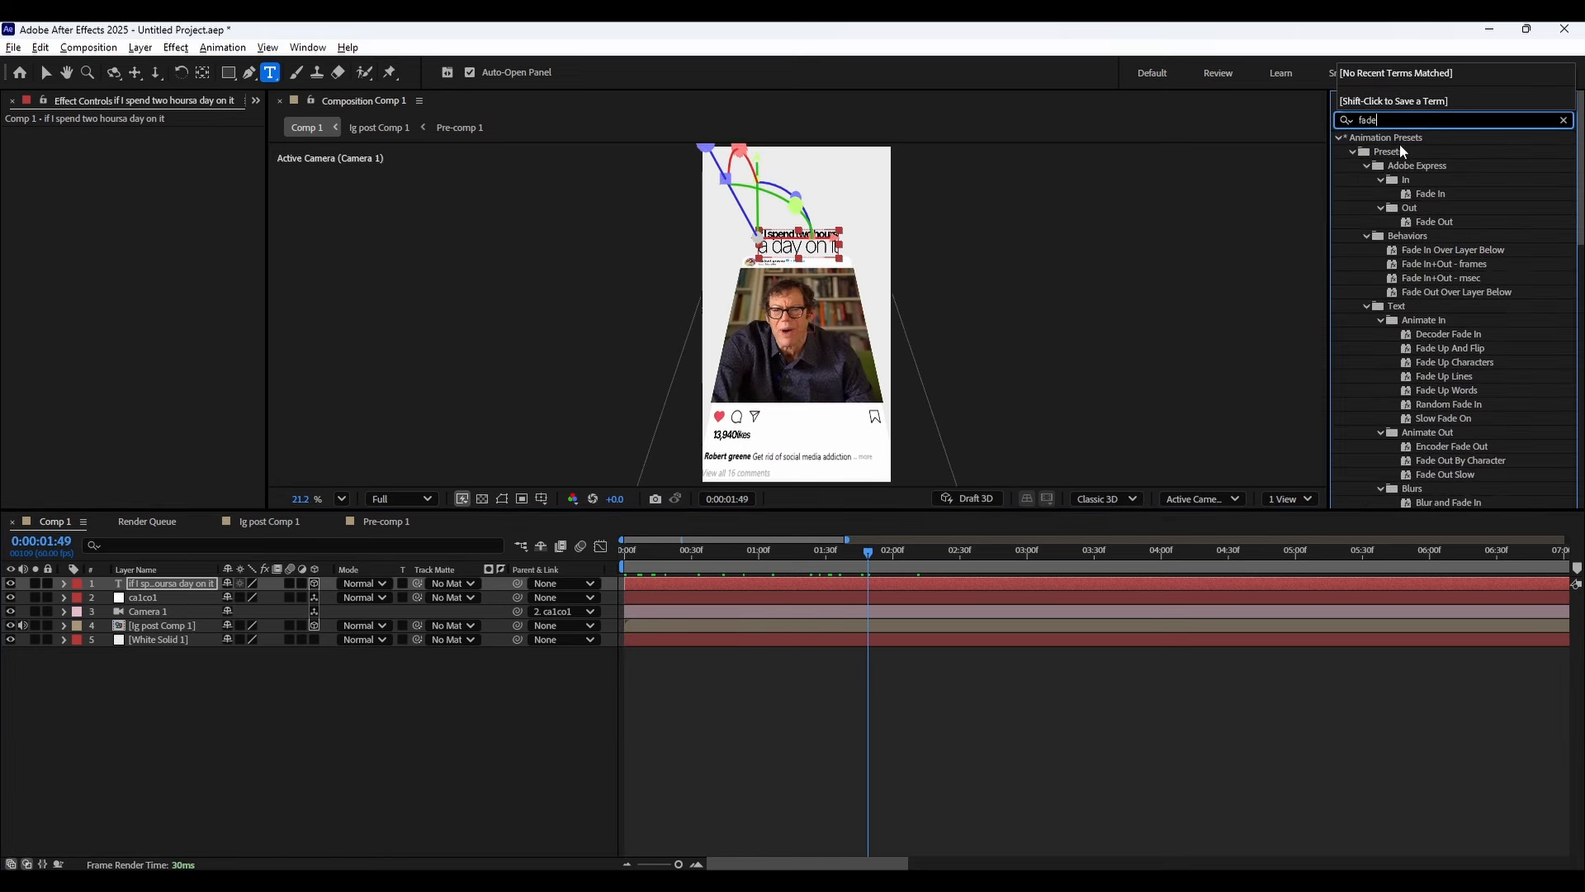
pyautogui.scroll(-5, 1443, 276)
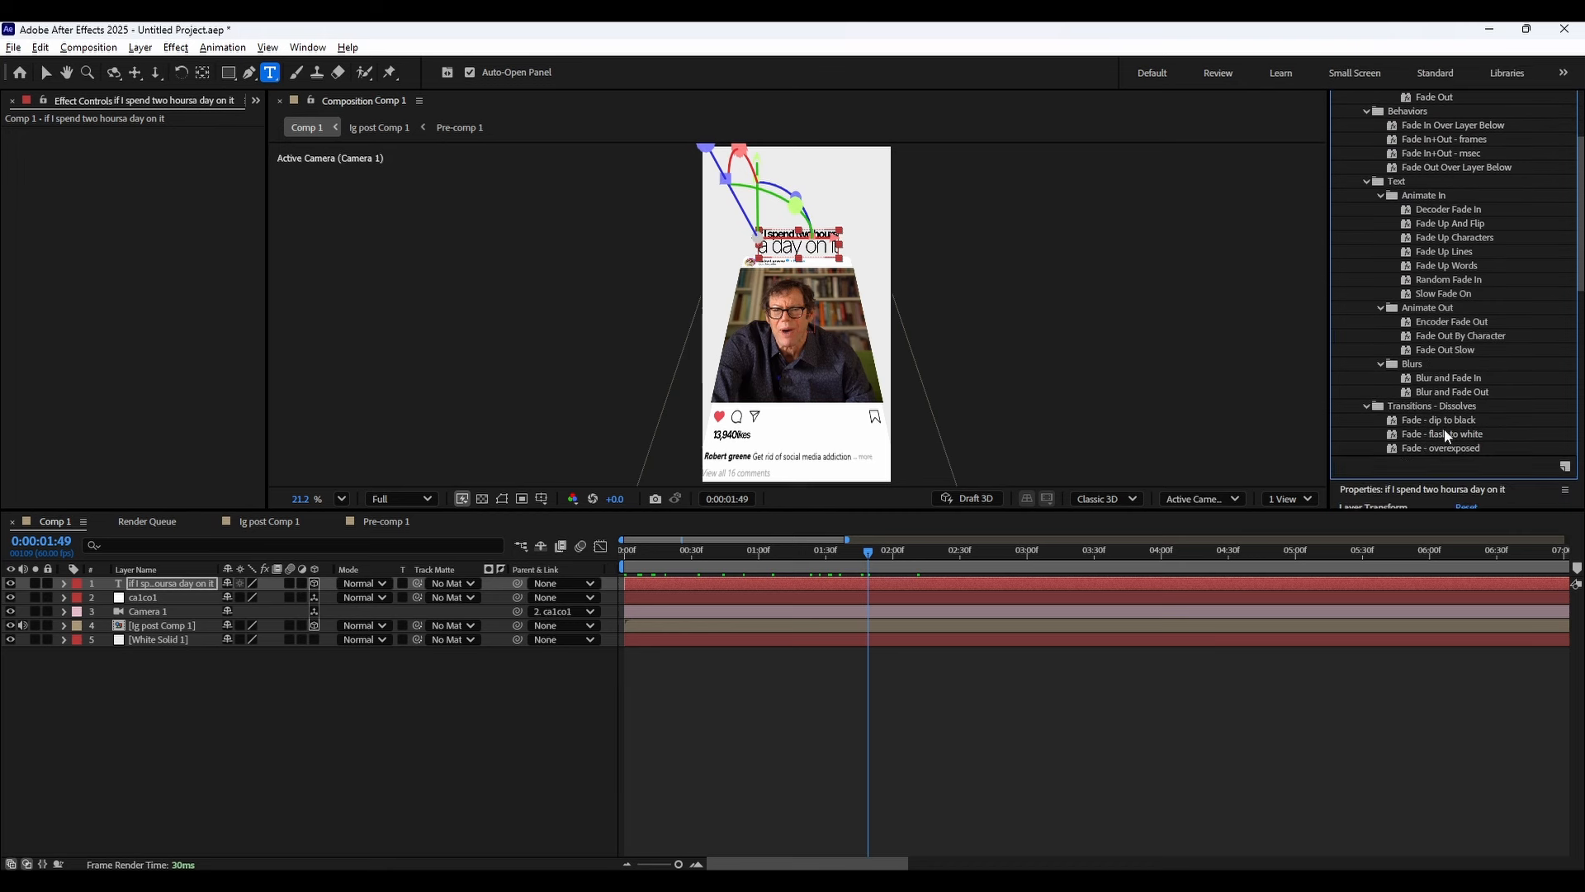
pyautogui.scroll(3, 1440, 355)
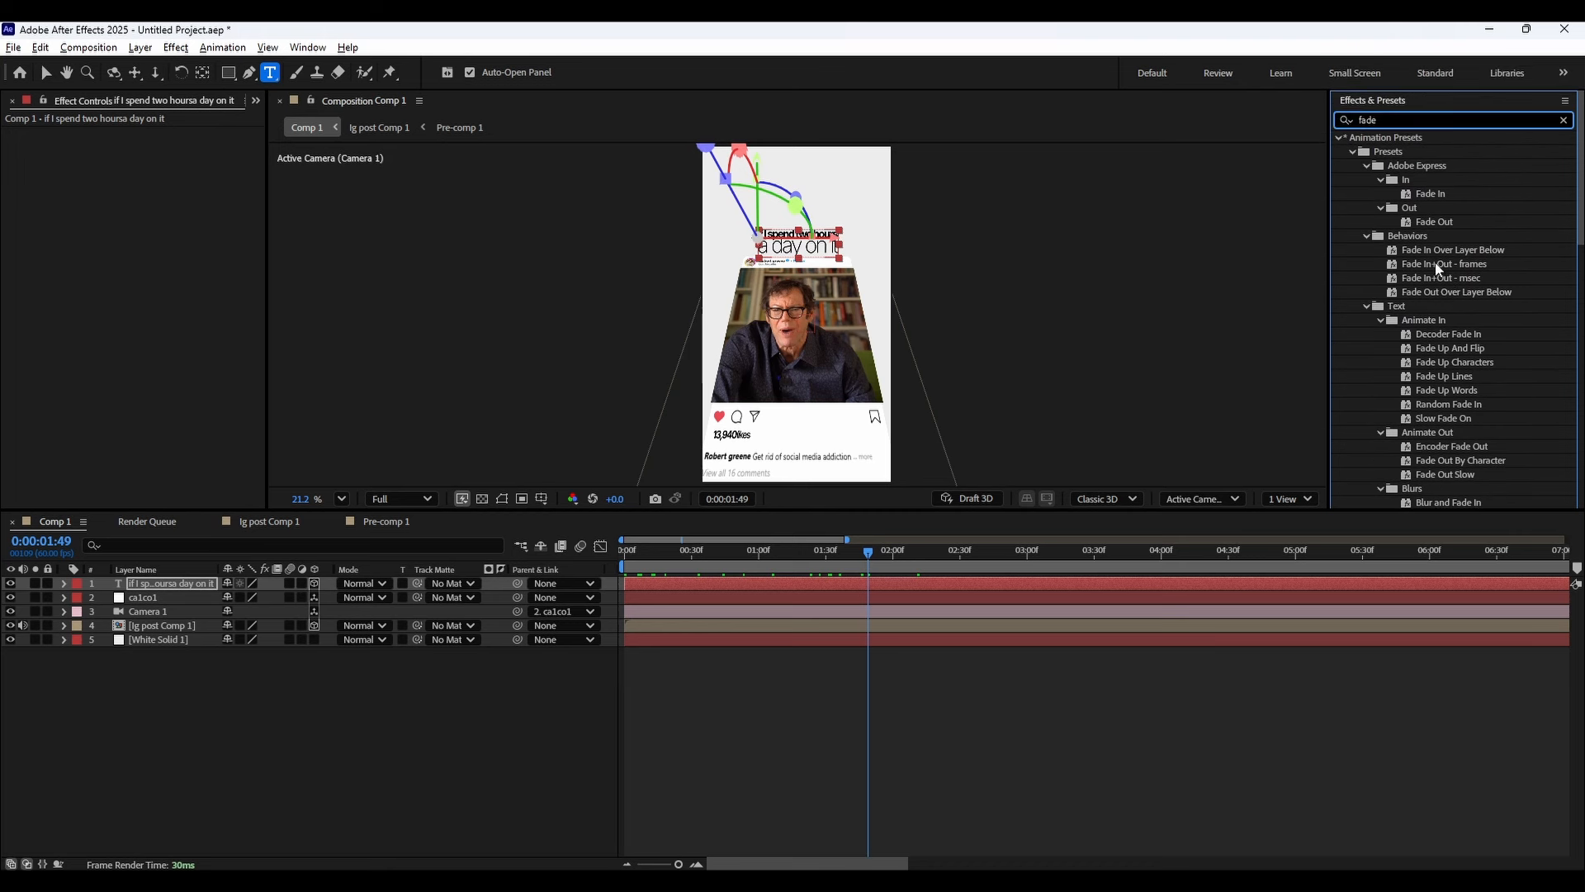
pyautogui.write('up')
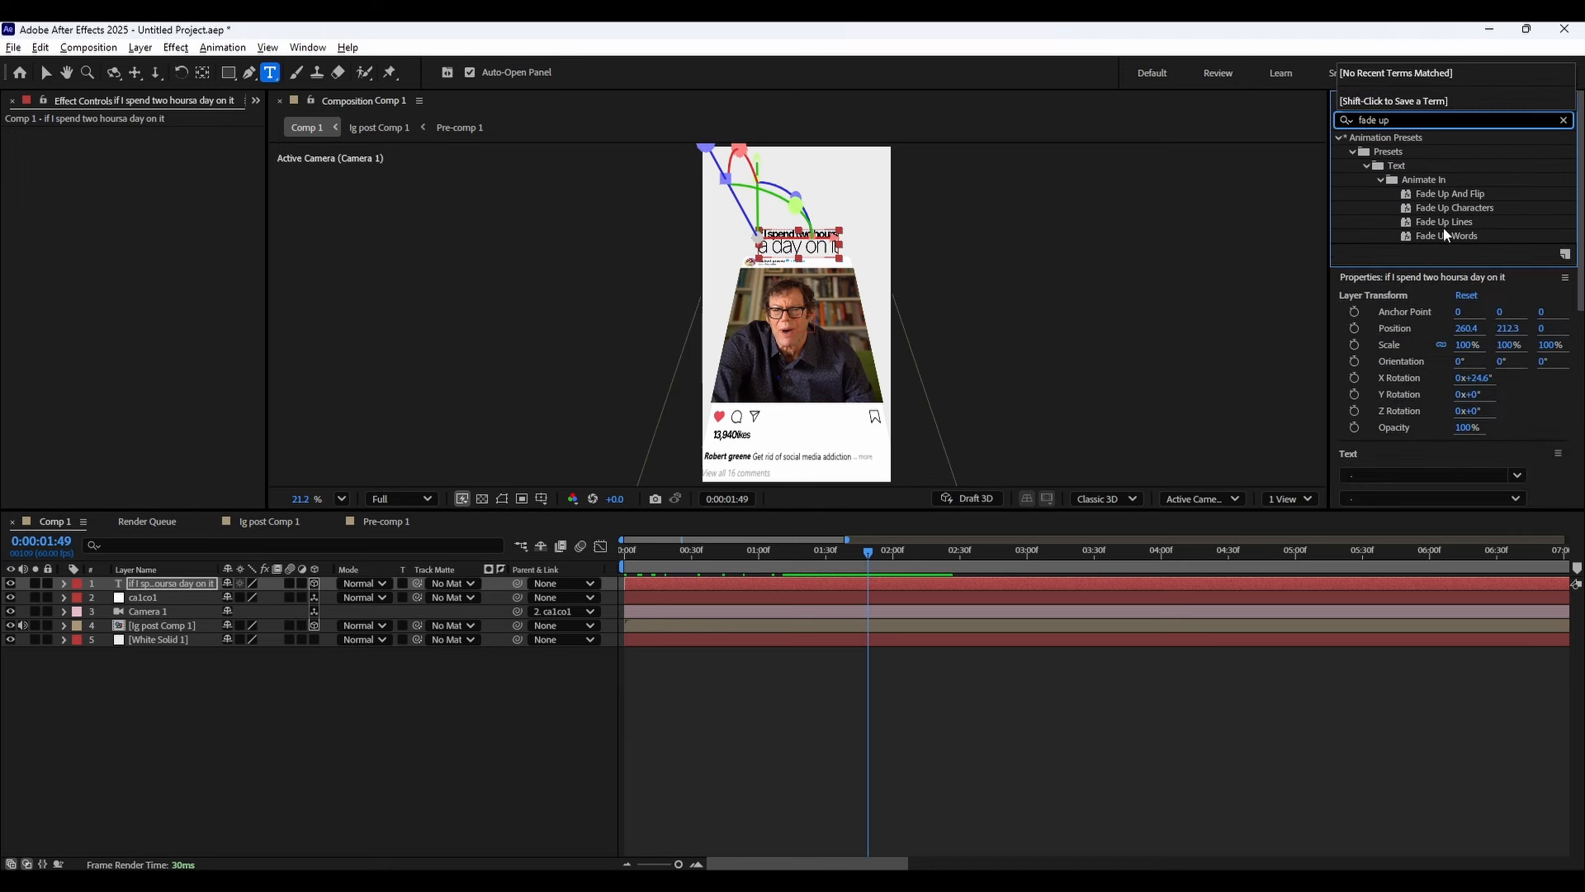
pyautogui.moveTo(1446, 235); pyautogui.dragTo(166, 584)
# Expand the caption's Animator 1 Range Selector and shift both Start keyframes earlier so they begin at about 1 second.
pyautogui.click(64, 583)
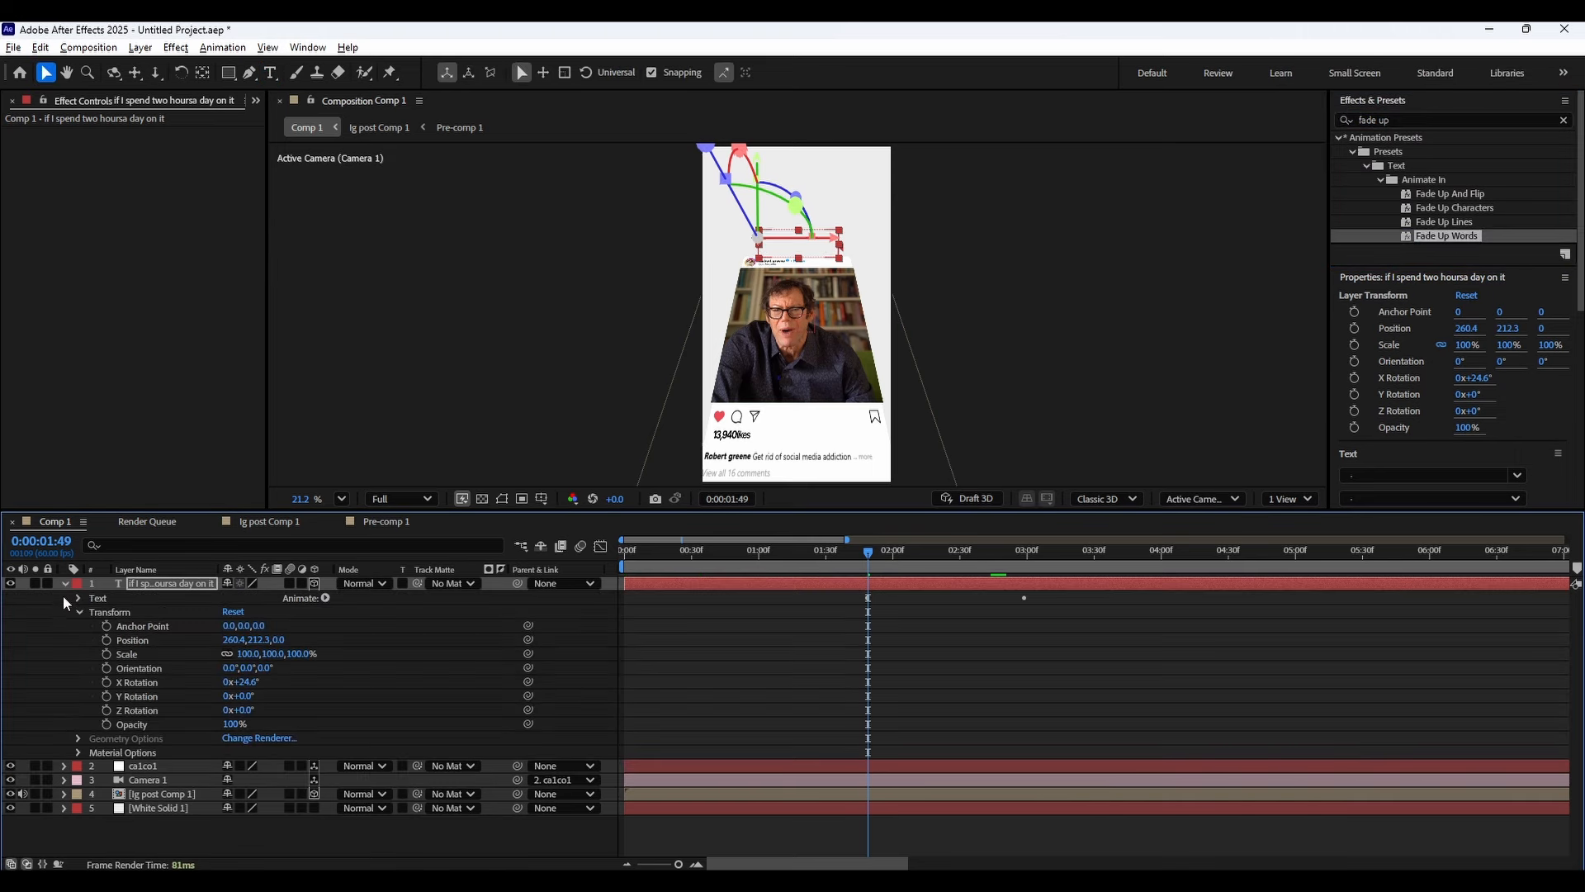
pyautogui.click(79, 612)
pyautogui.click(78, 598)
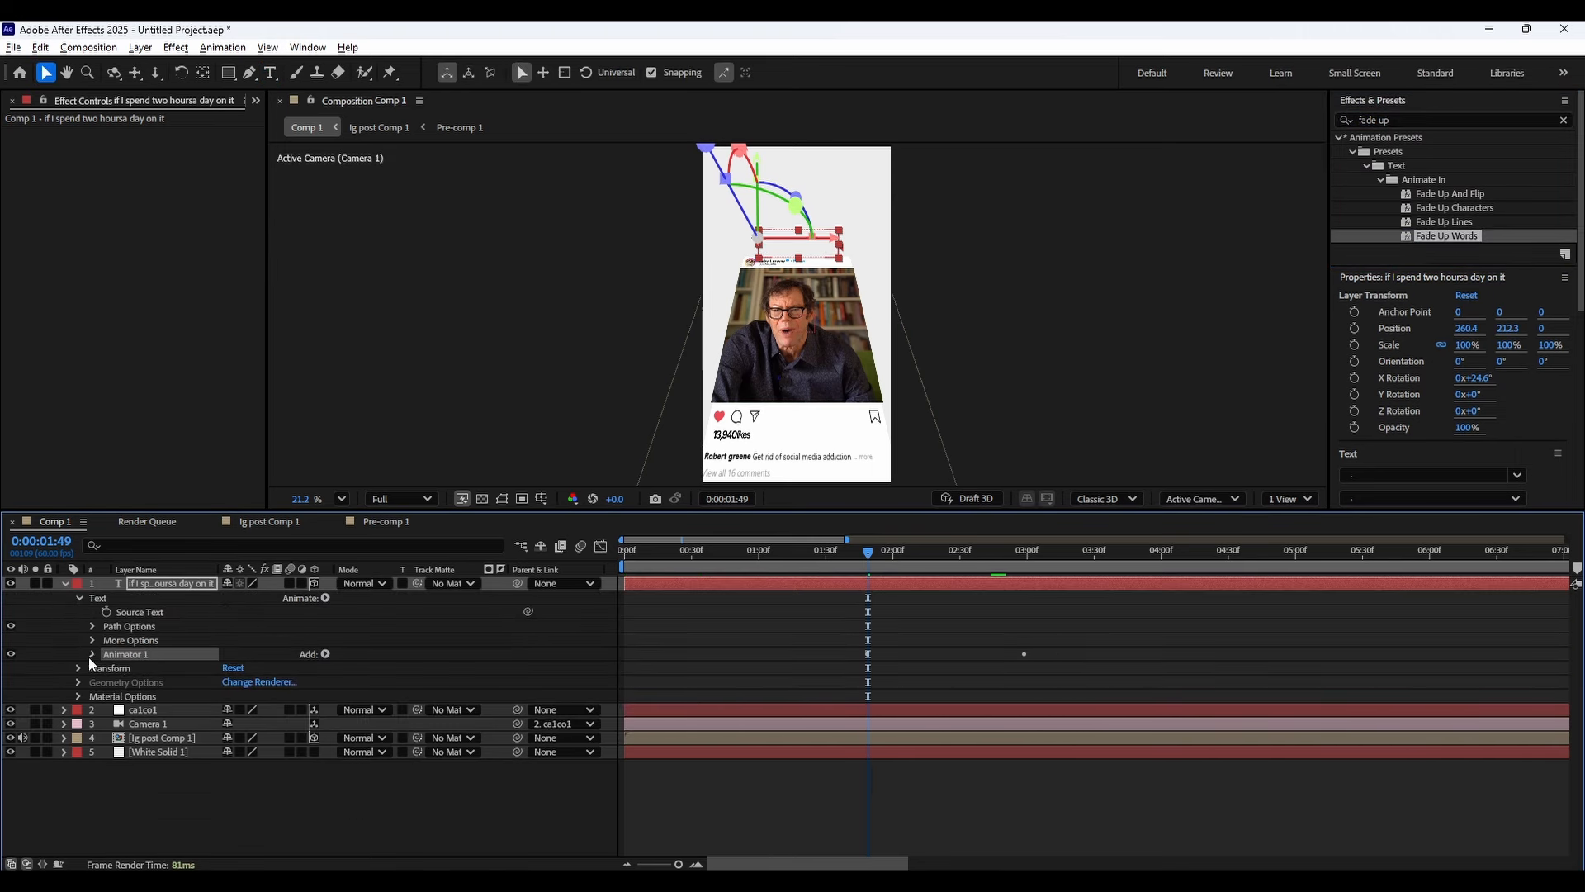
pyautogui.click(91, 654)
pyautogui.click(107, 668)
pyautogui.moveTo(856, 643); pyautogui.dragTo(1033, 714)
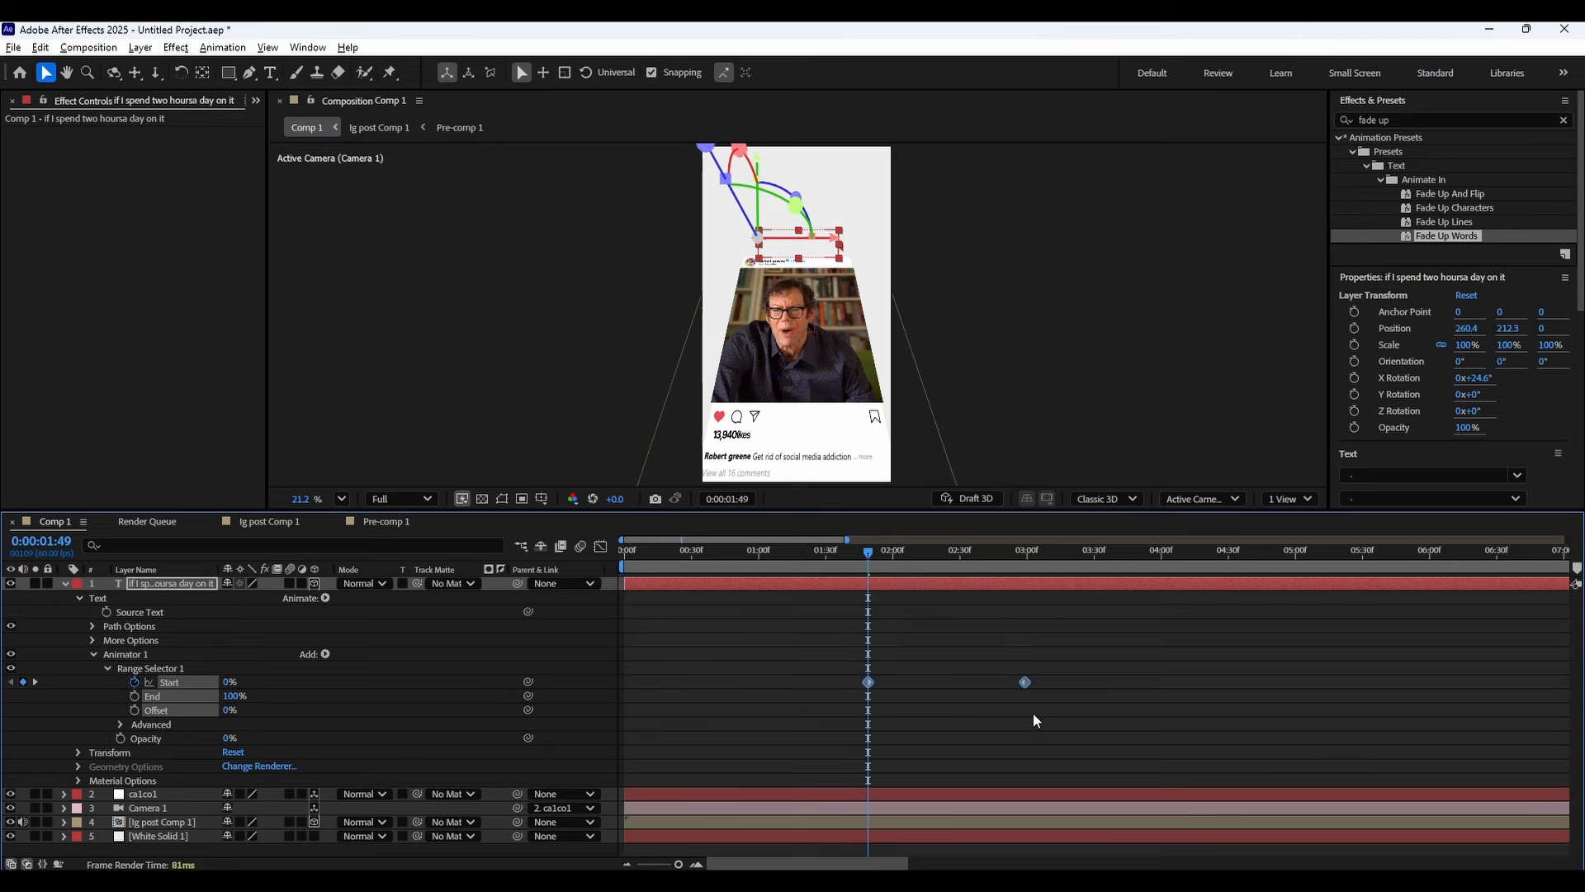
pyautogui.moveTo(832, 571); pyautogui.dragTo(741, 564)
pyautogui.press('space')
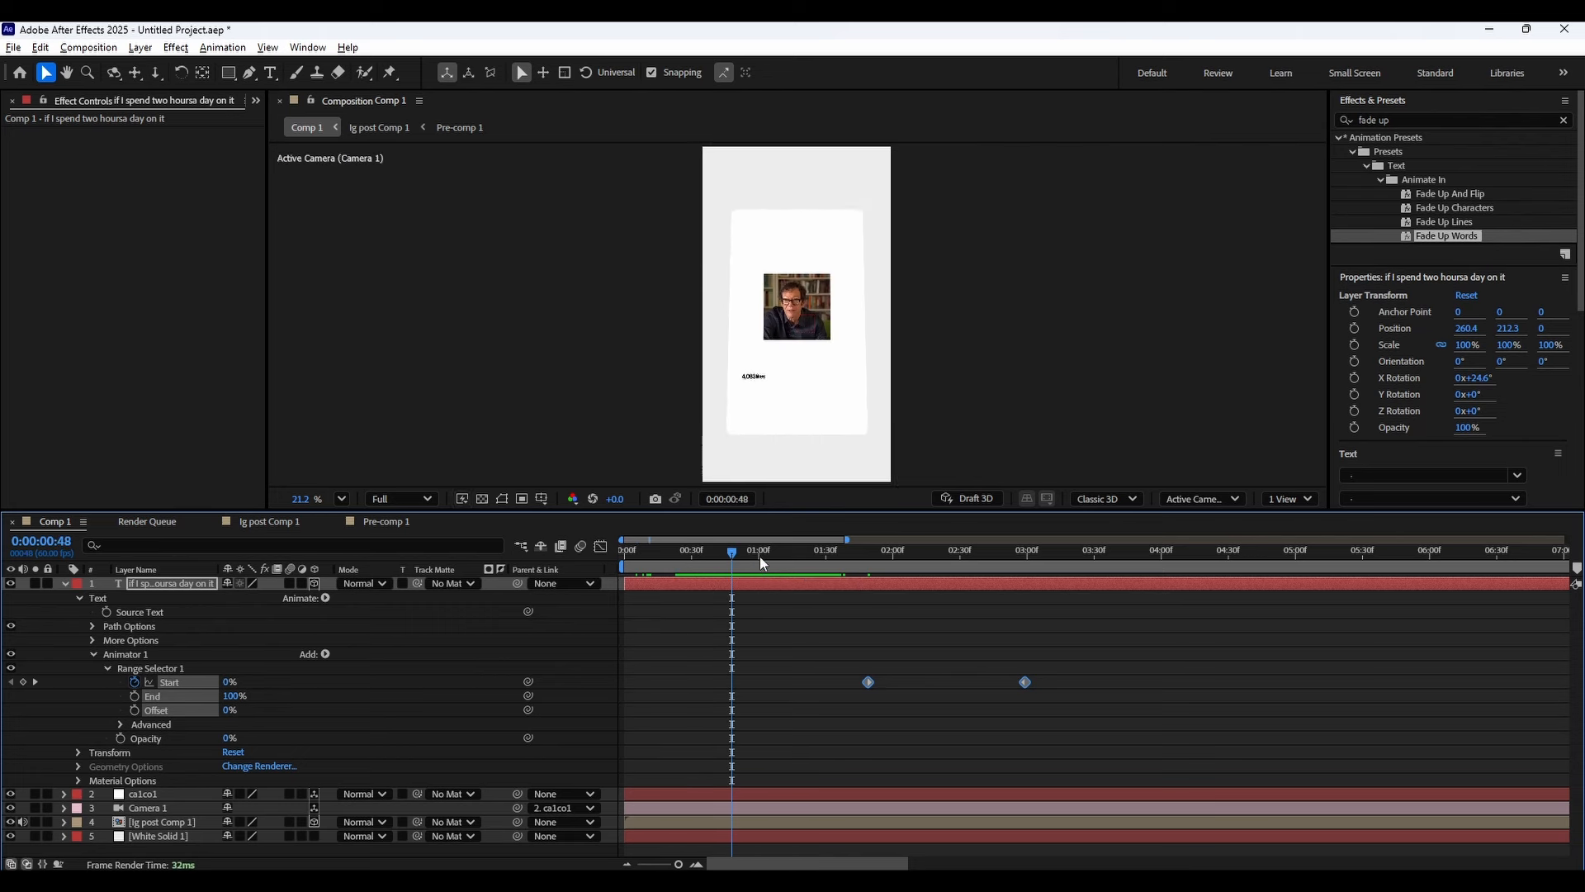
pyautogui.click(761, 553)
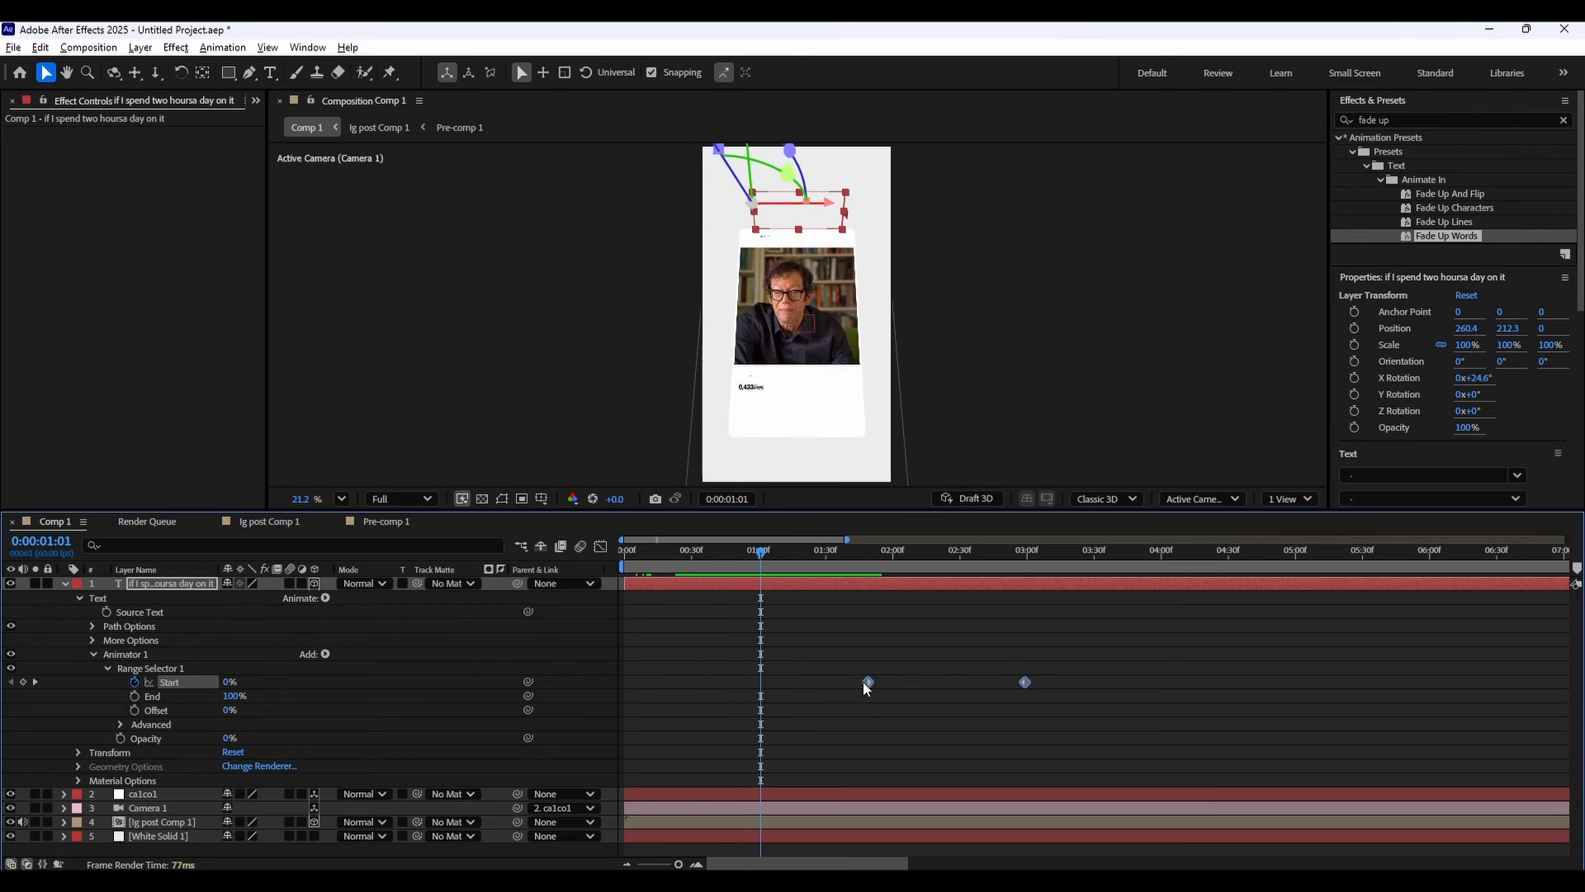
pyautogui.moveTo(771, 679); pyautogui.dragTo(763, 679)
# Add a Position property to the caption's Animator 1.
pyautogui.click(789, 646)
pyautogui.moveTo(766, 555); pyautogui.dragTo(919, 562)
pyautogui.moveTo(931, 672); pyautogui.dragTo(718, 716)
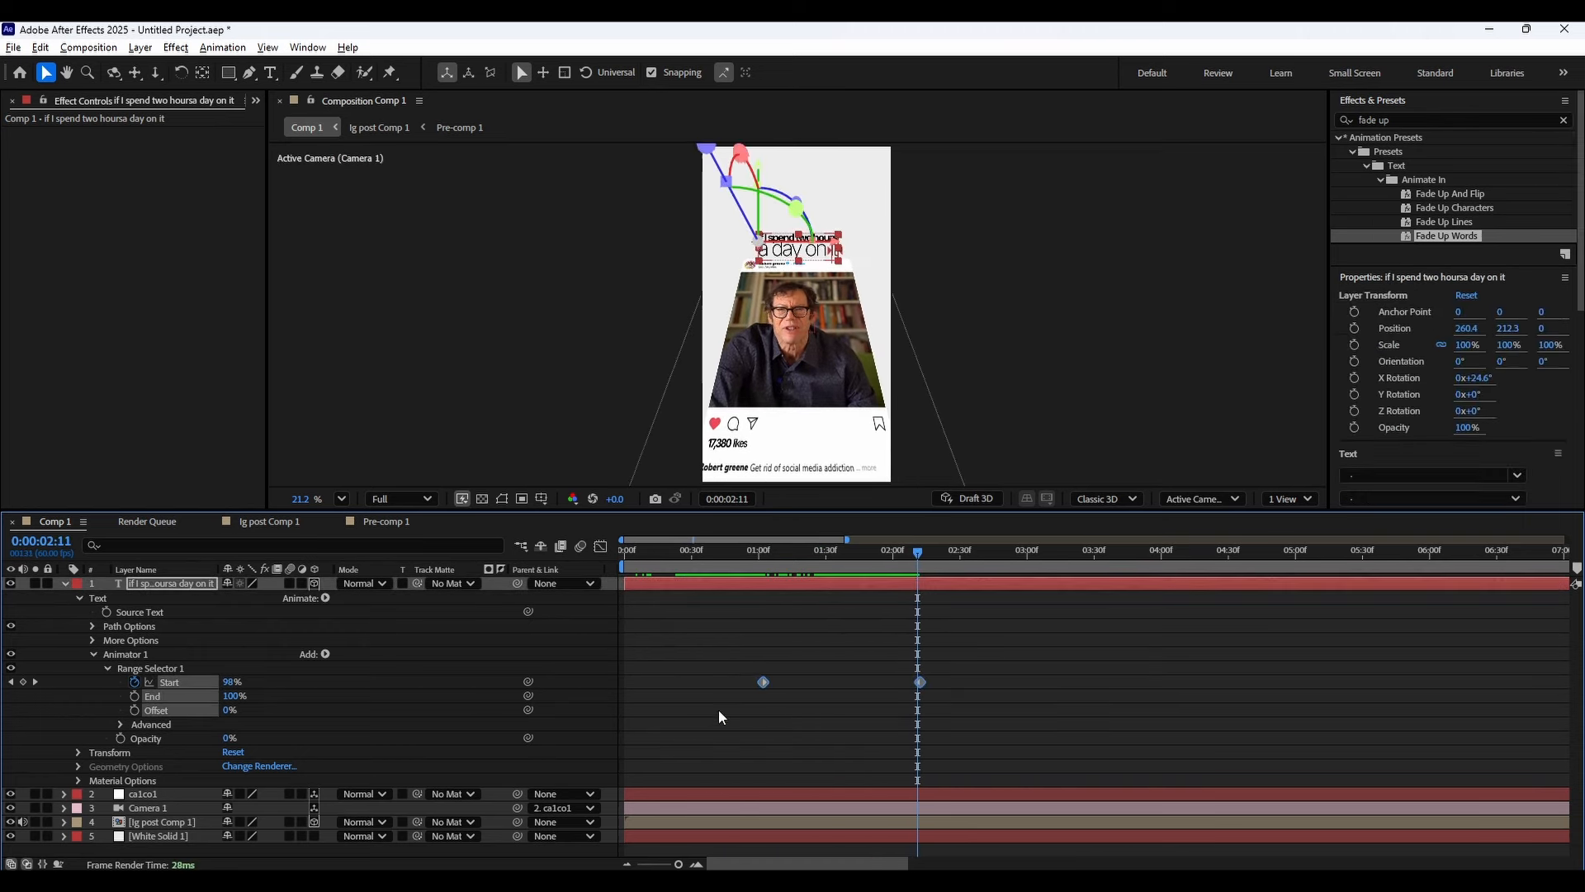
pyautogui.click(740, 649)
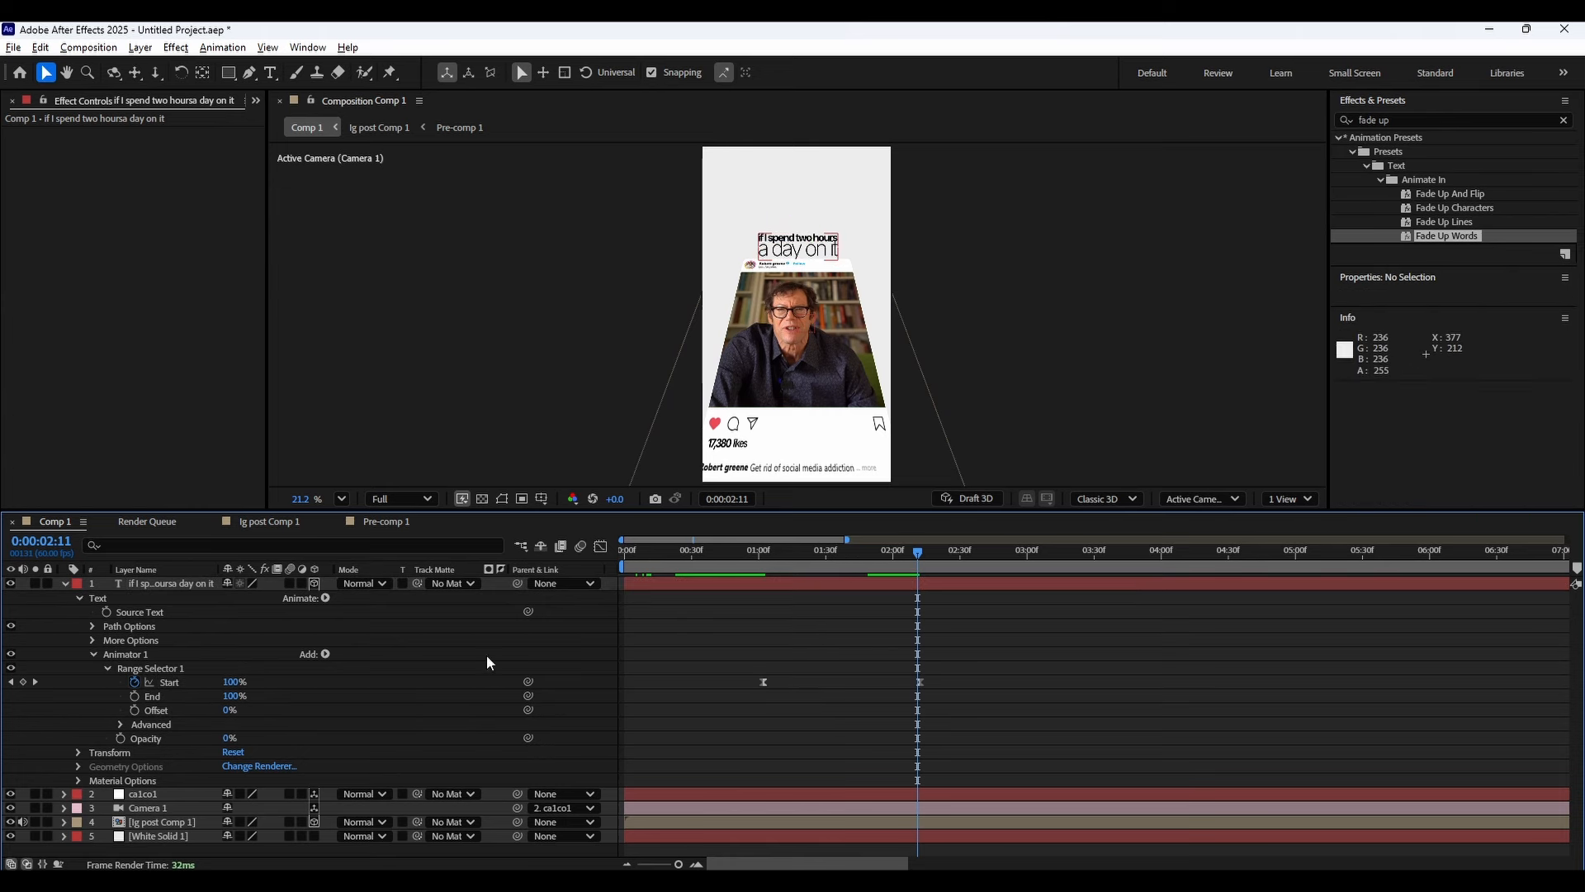
pyautogui.click(325, 654)
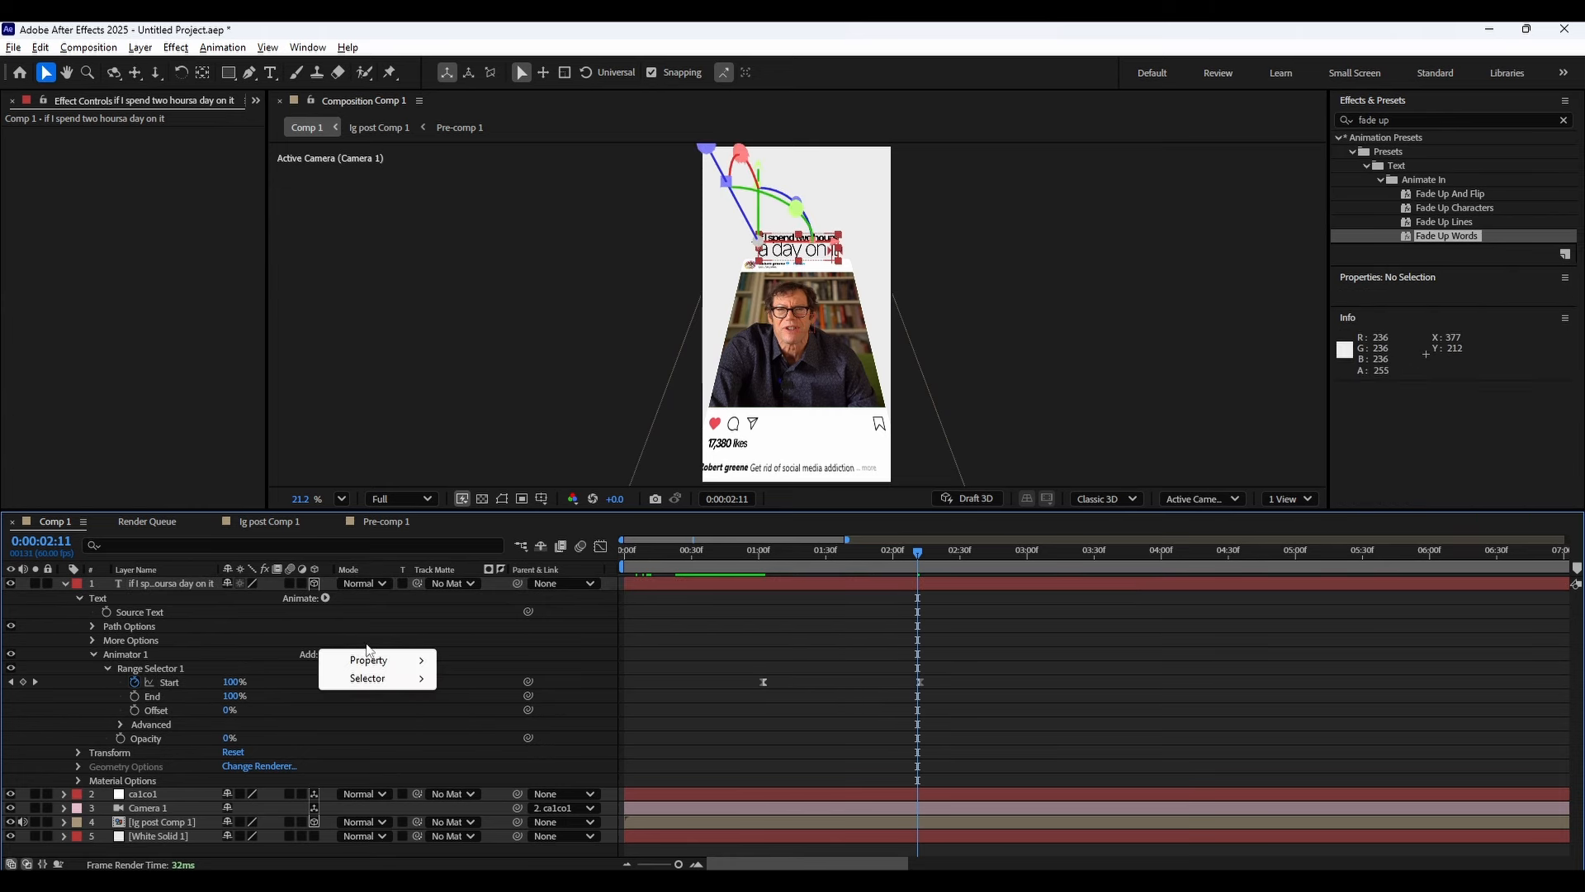
pyautogui.moveTo(392, 653)
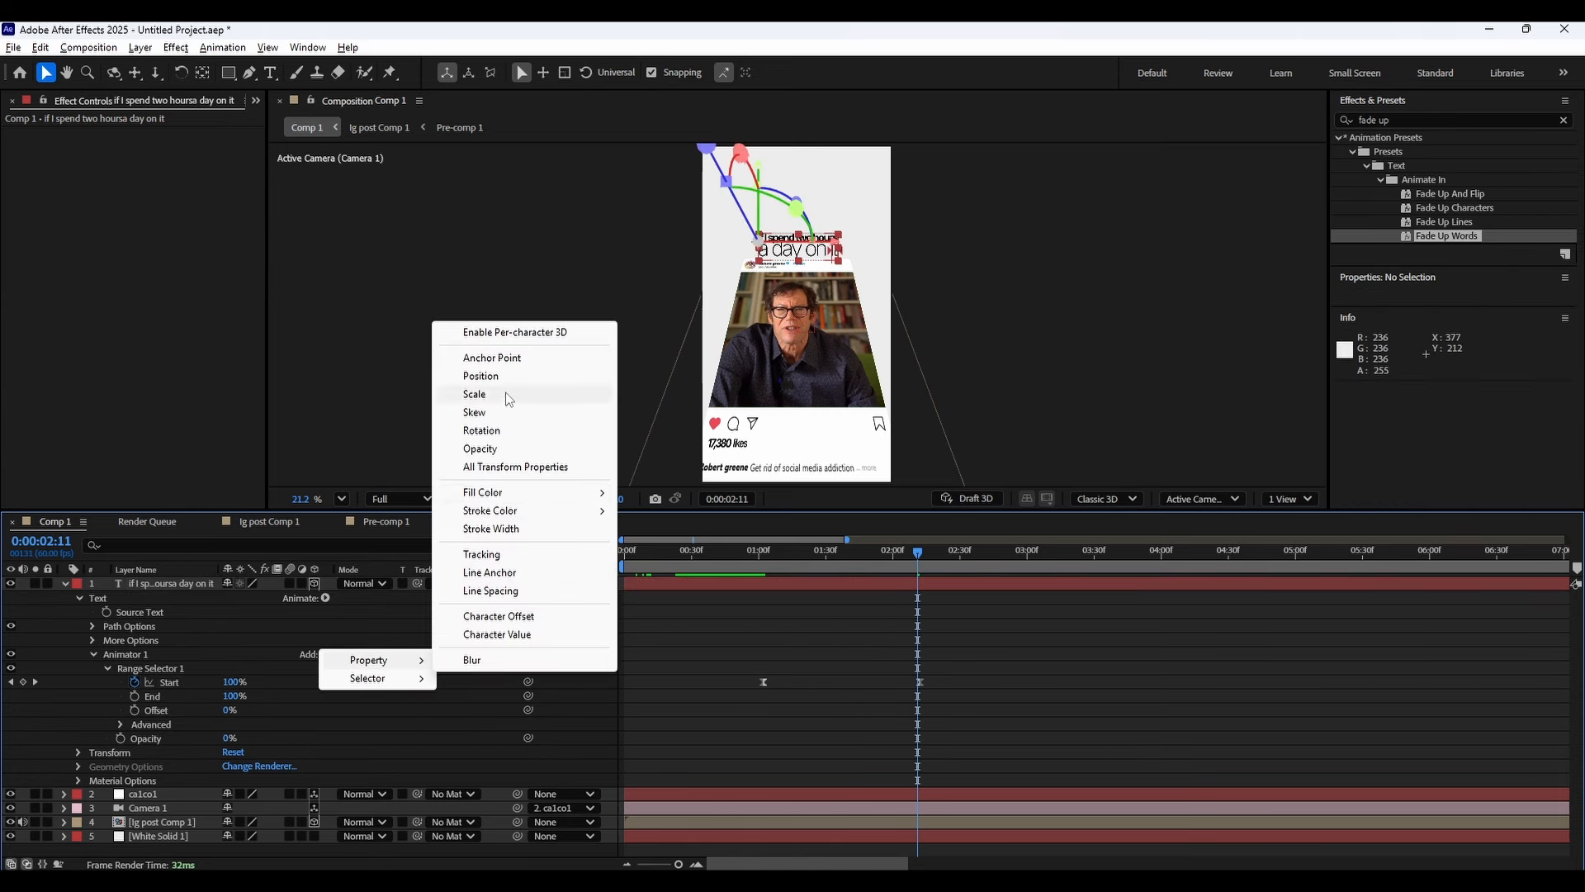
pyautogui.click(487, 376)
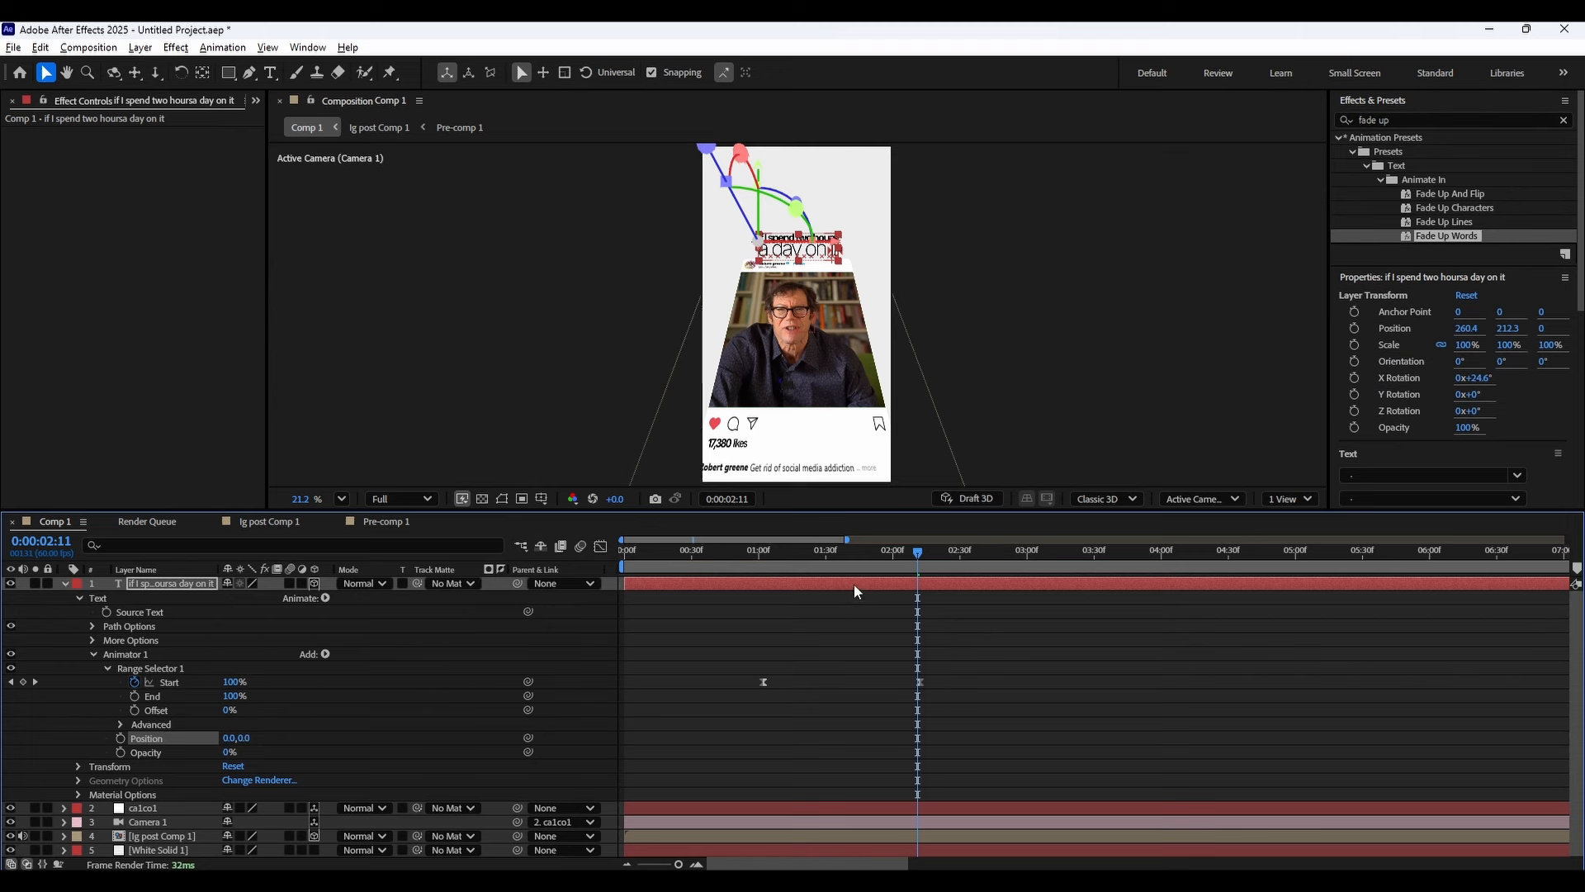
# Set the animator's Position to 0, 39 so the words rise into place.
pyautogui.moveTo(847, 554); pyautogui.dragTo(866, 556)
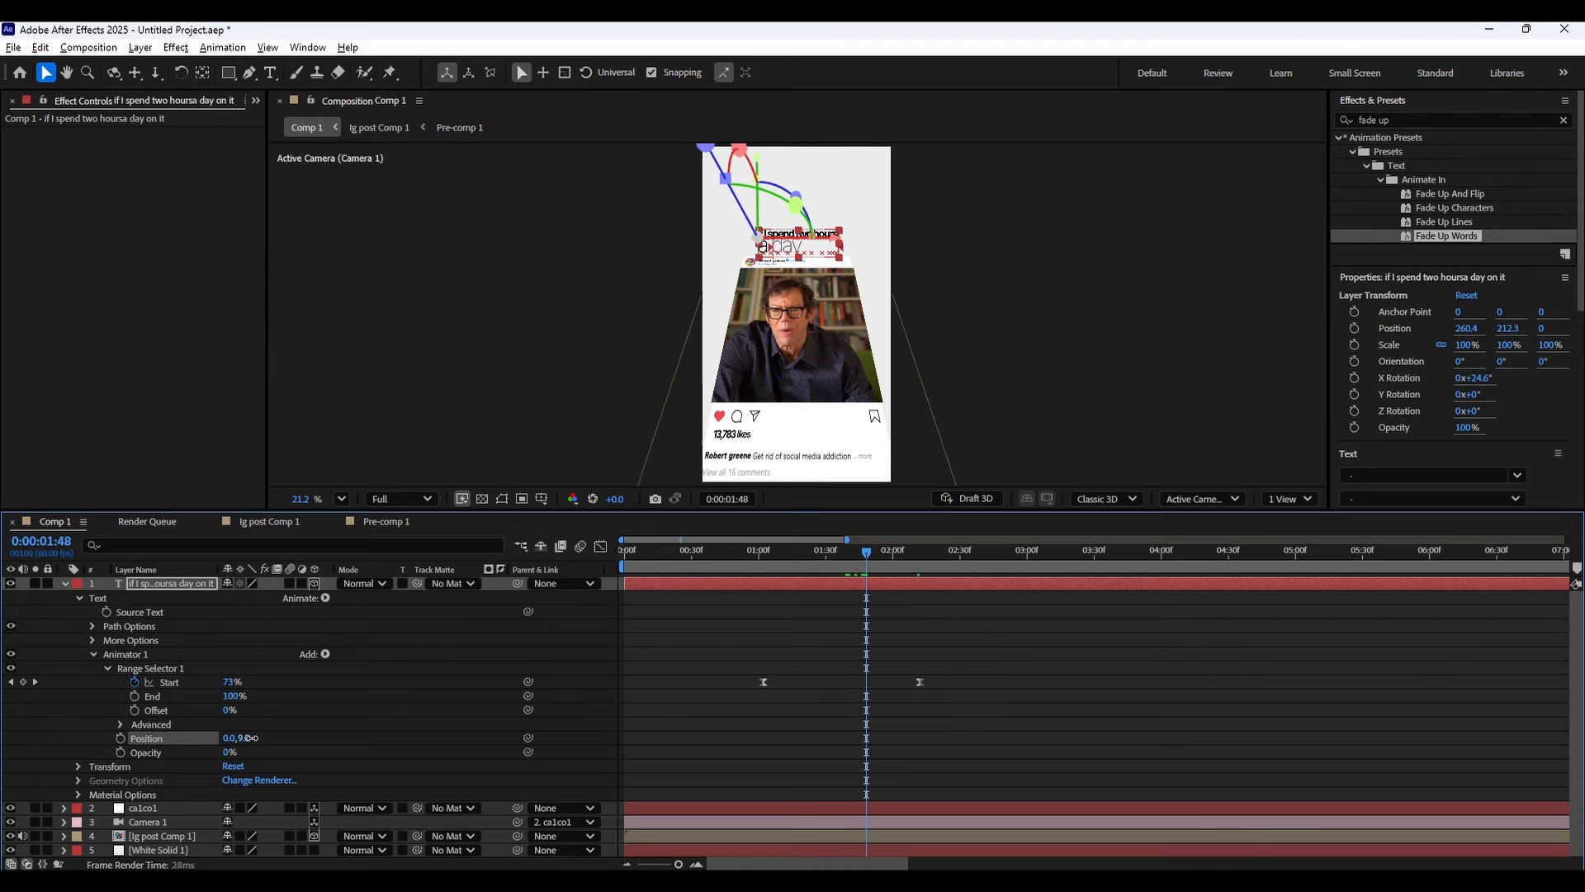
pyautogui.moveTo(250, 737); pyautogui.dragTo(277, 732)
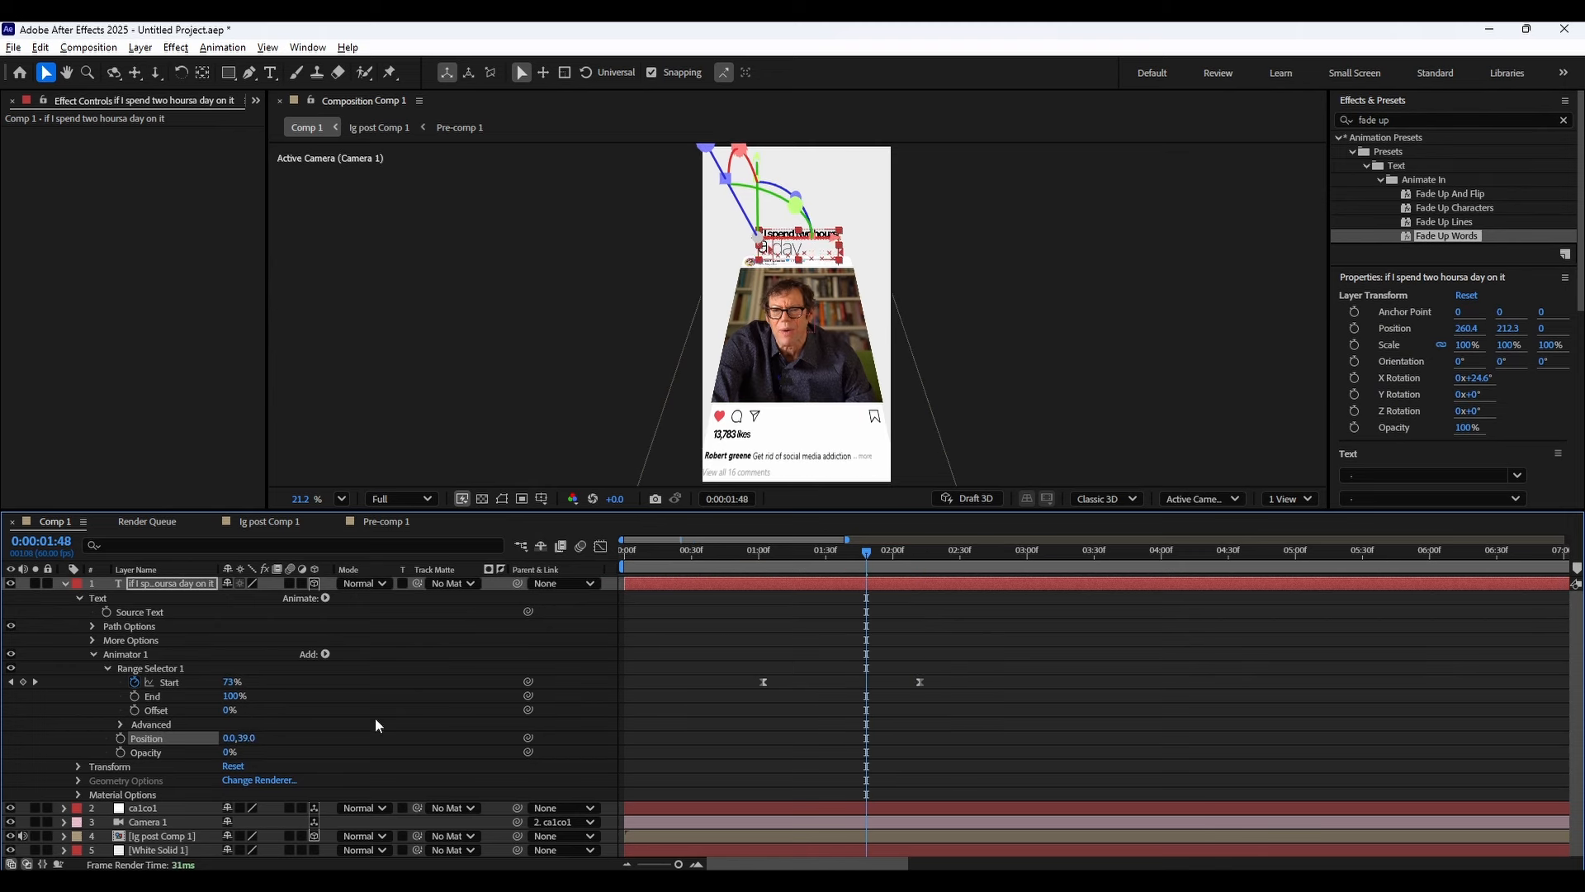
pyautogui.moveTo(771, 552); pyautogui.dragTo(967, 551)
pyautogui.click(715, 671)
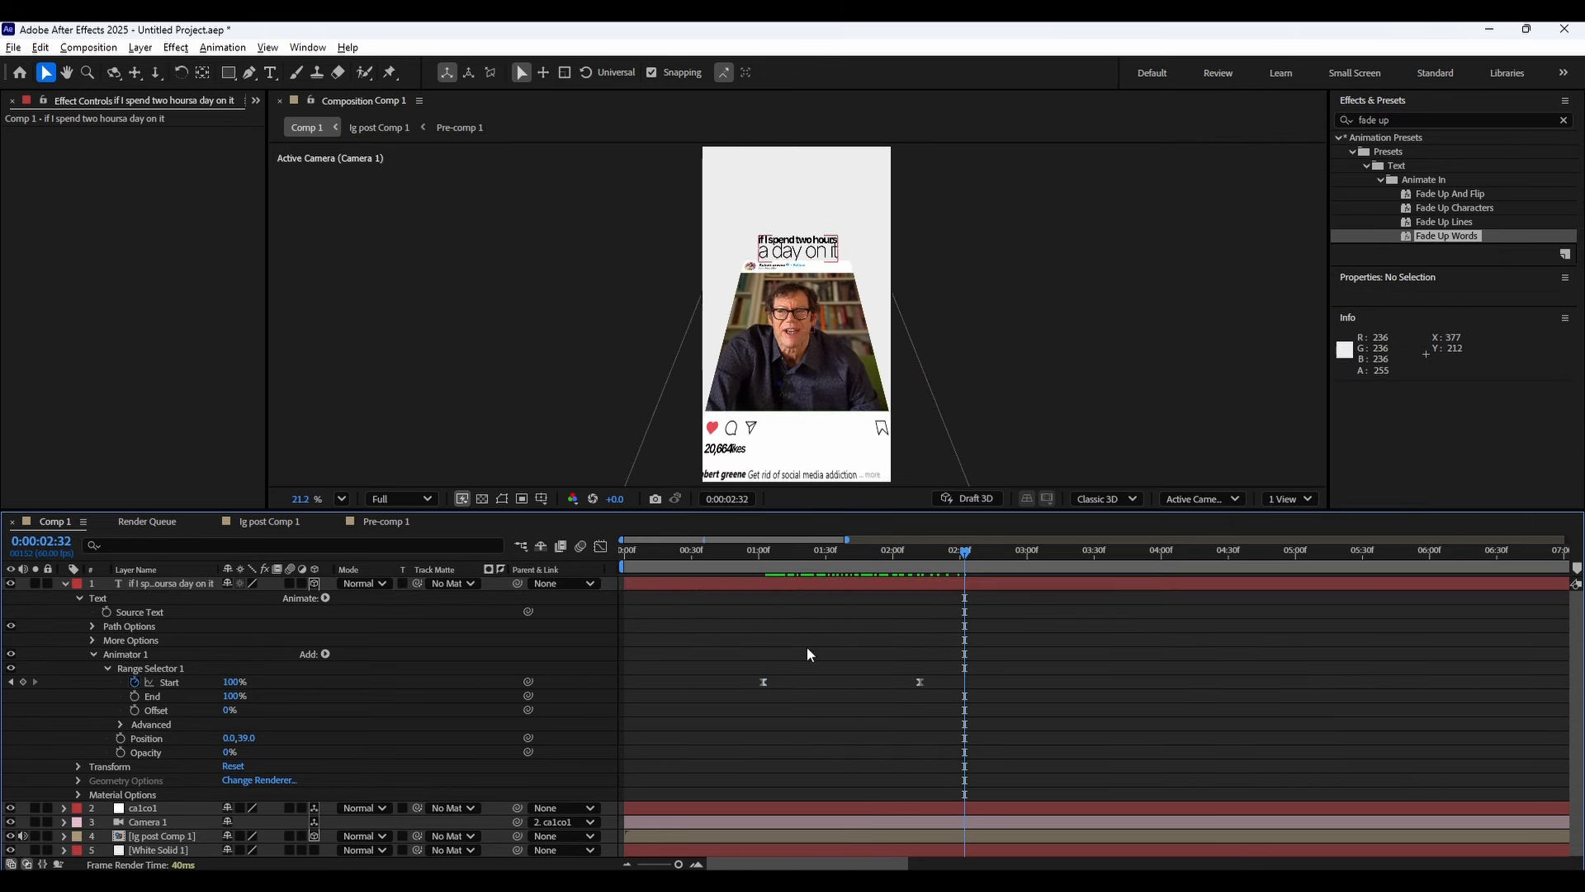
# Create a new null object layer and rename it "ca1 co2".
pyautogui.click(93, 654)
pyautogui.click(80, 598)
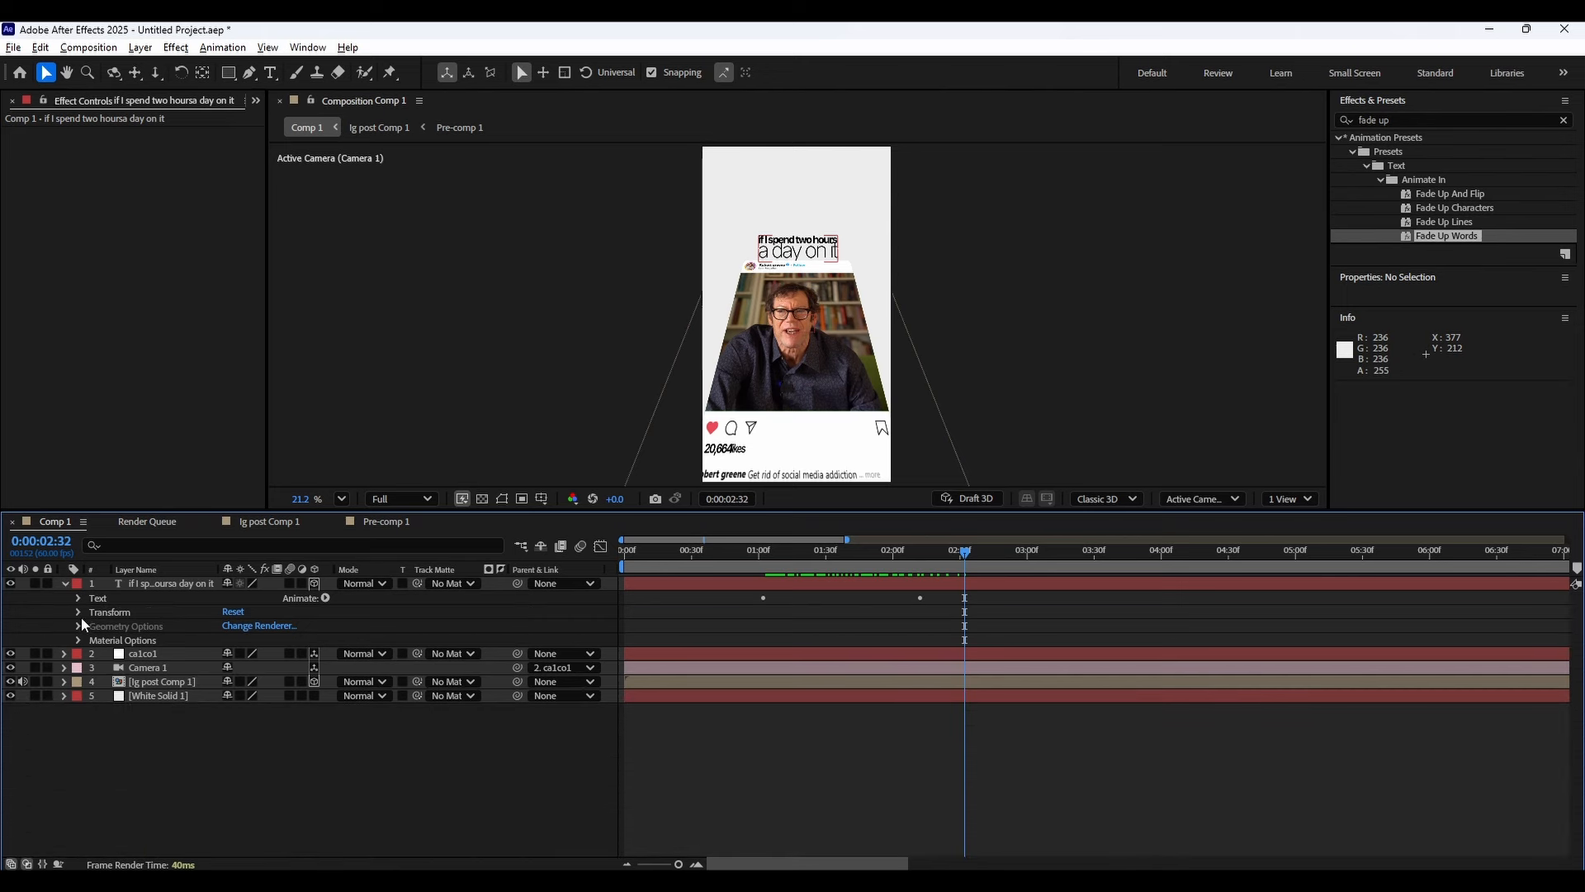
pyautogui.click(185, 667)
pyautogui.rightClick(233, 715)
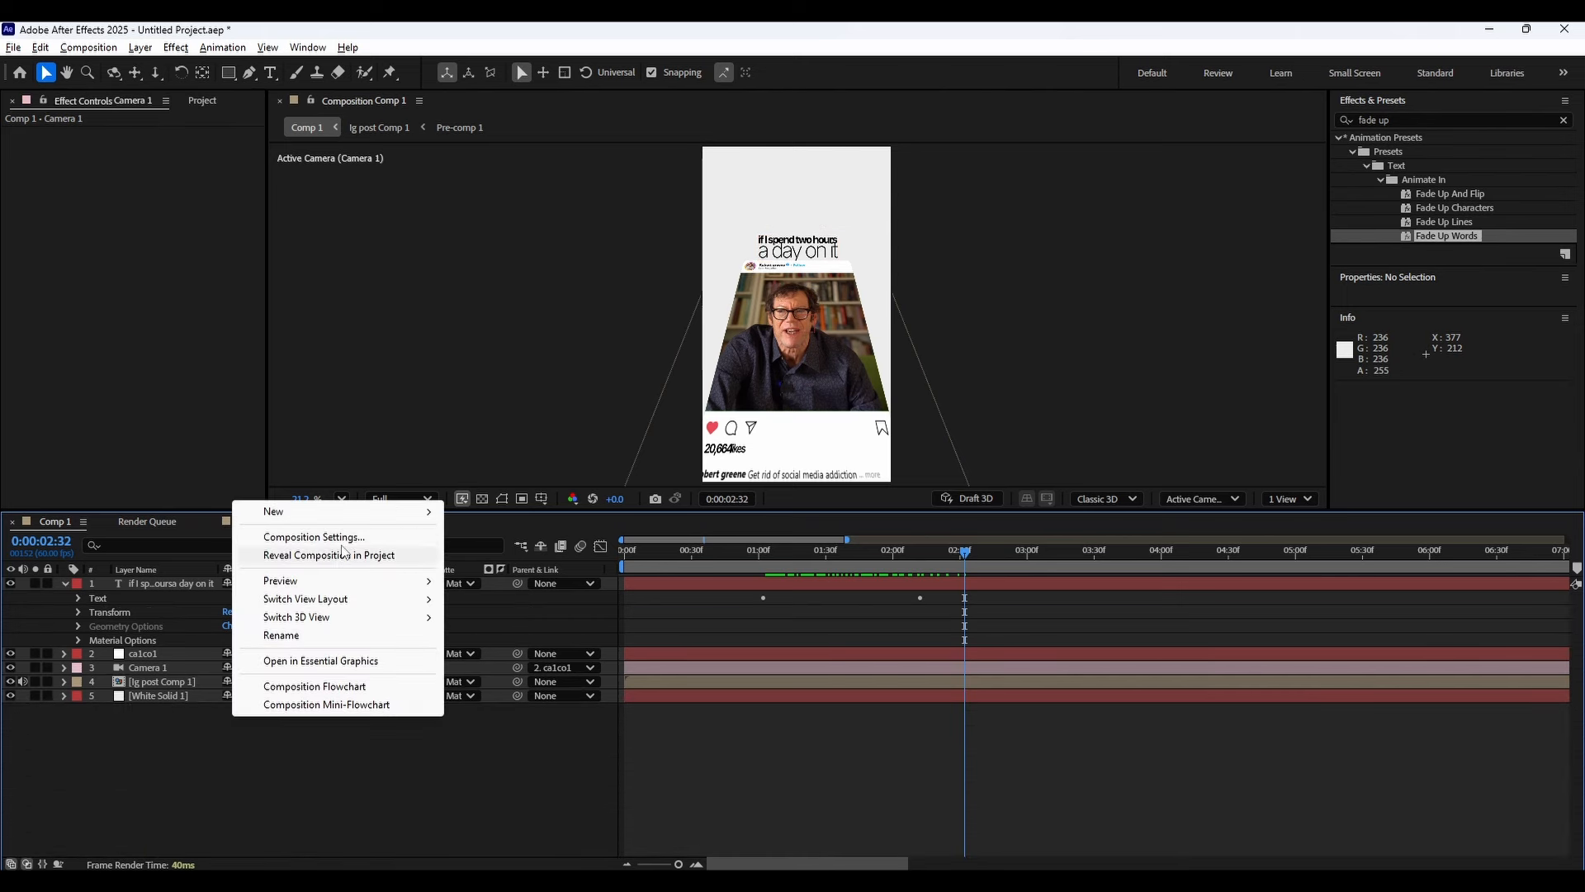
pyautogui.moveTo(368, 514)
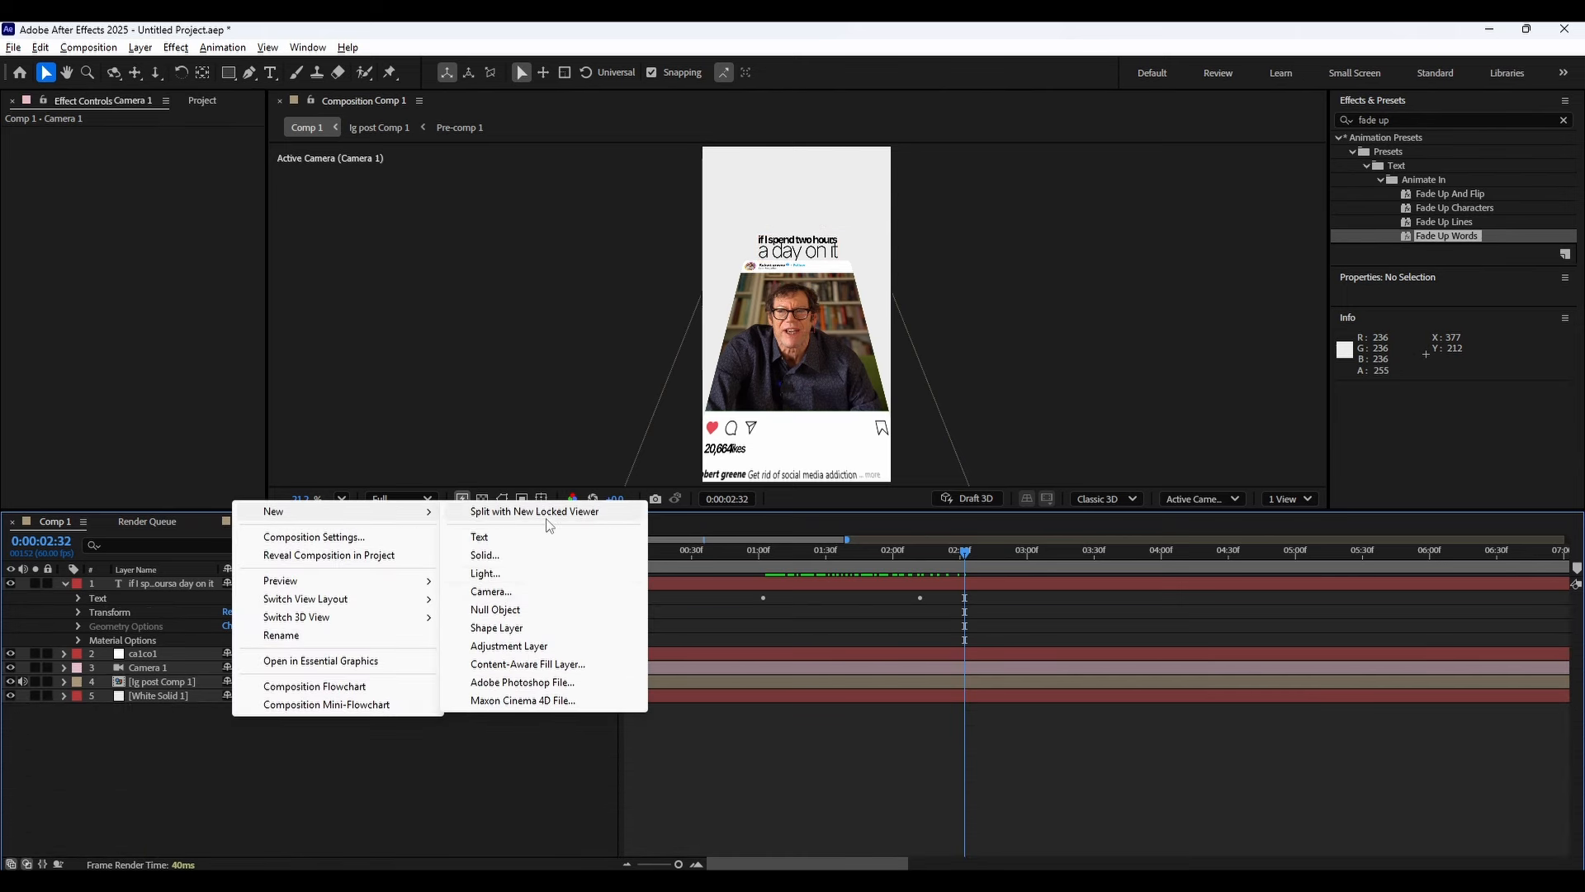
pyautogui.click(529, 609)
pyautogui.moveTo(171, 584); pyautogui.dragTo(175, 657)
pyautogui.click(172, 667)
pyautogui.rightClick(164, 644)
pyautogui.rightClick(152, 656)
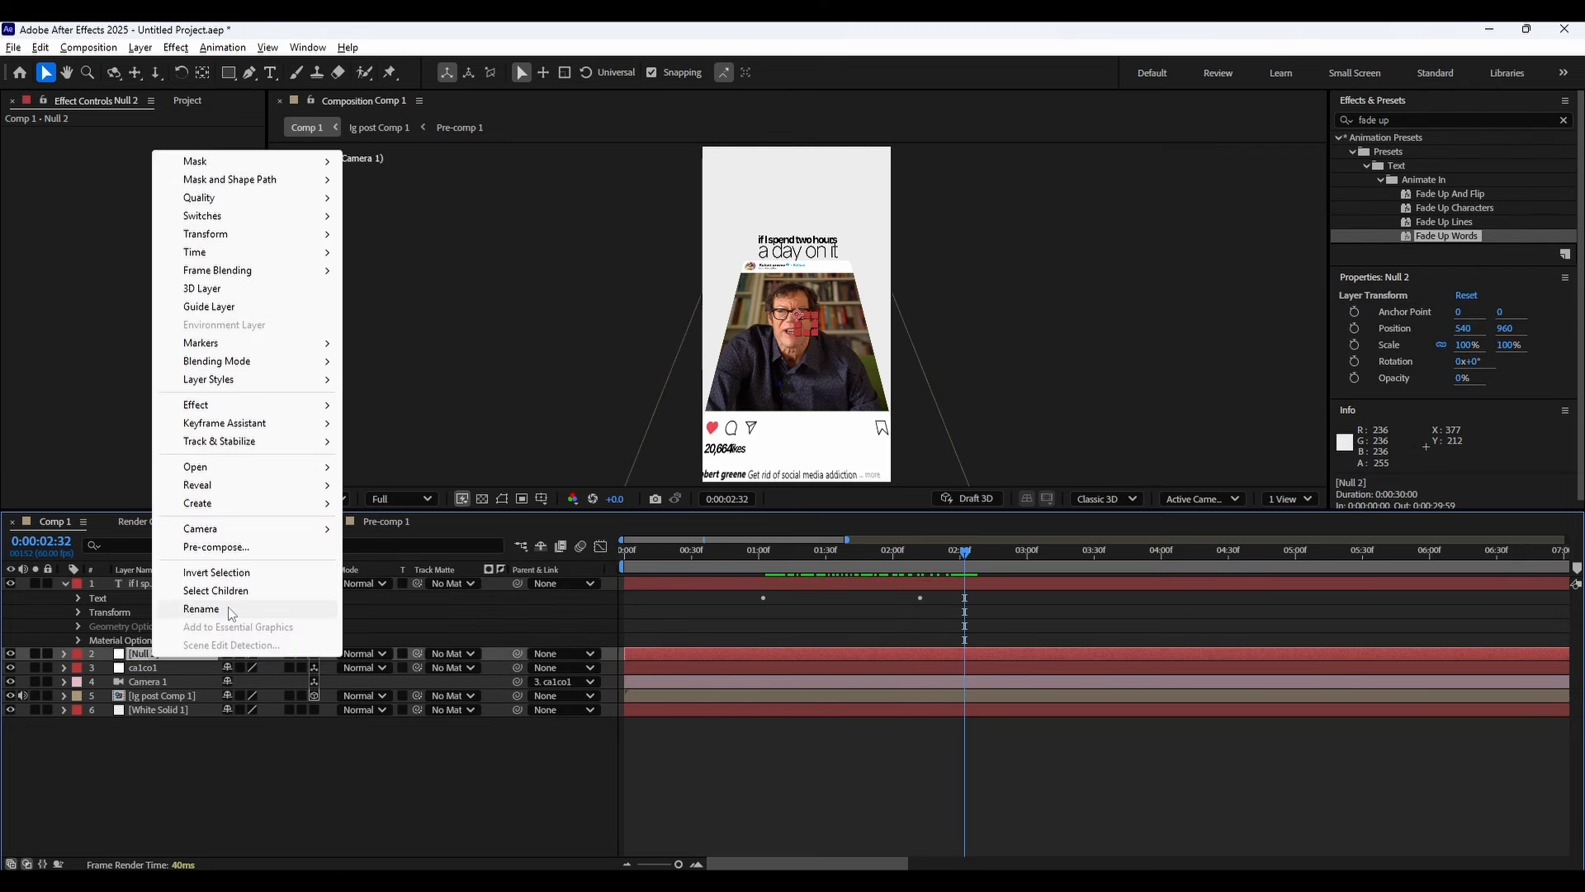
pyautogui.click(231, 612)
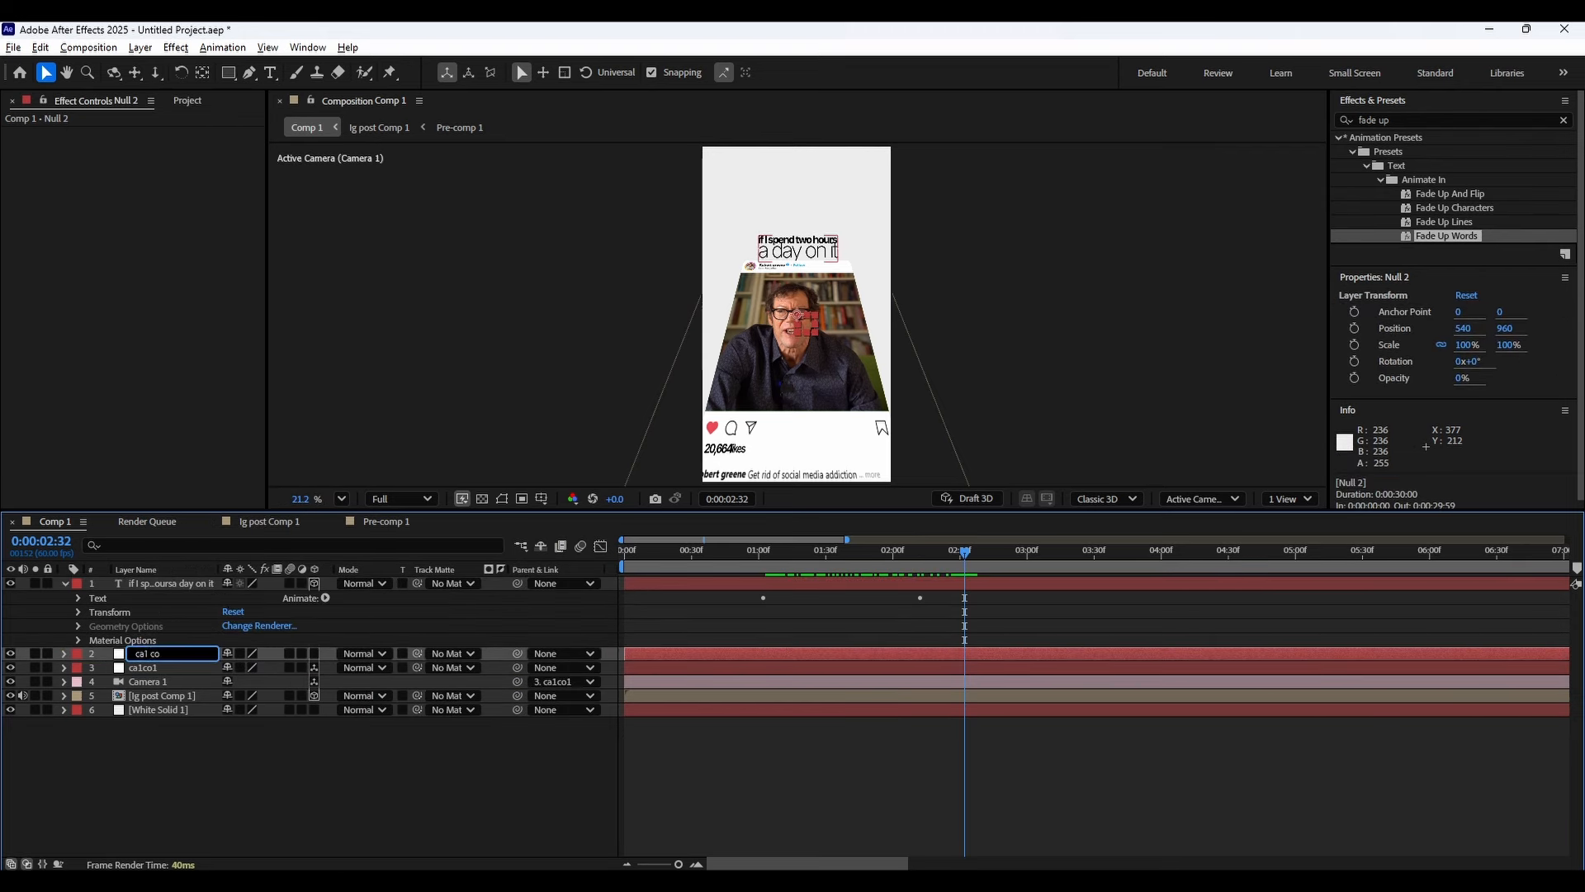
pyautogui.click(885, 780)
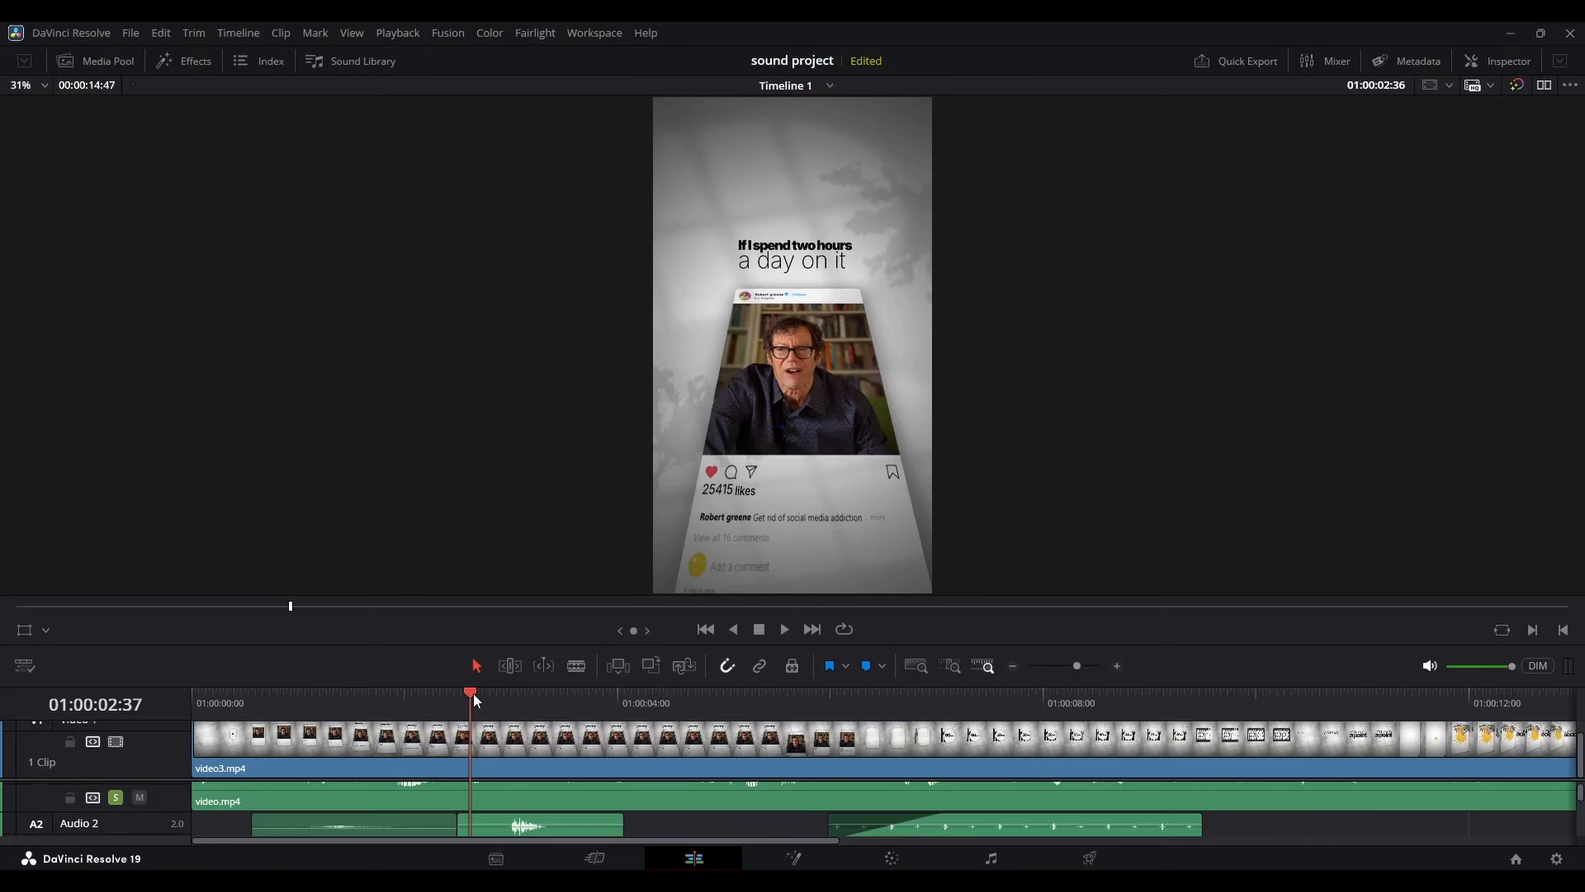
# Duplicate the caption text layer.
pyautogui.moveTo(473, 692); pyautogui.dragTo(629, 707)
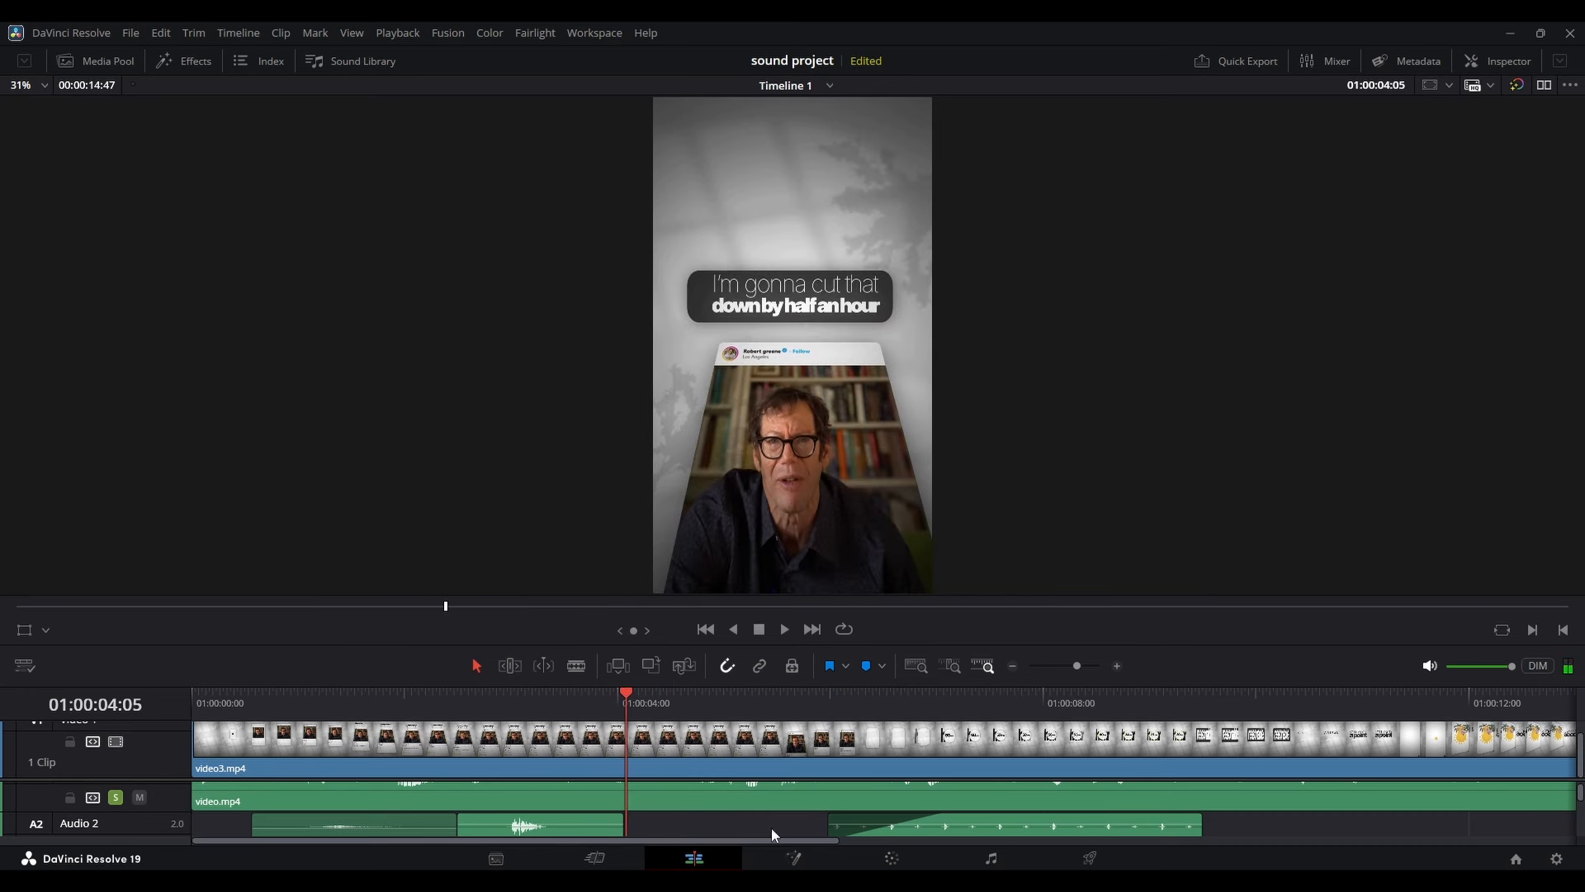
pyautogui.click(1013, 880)
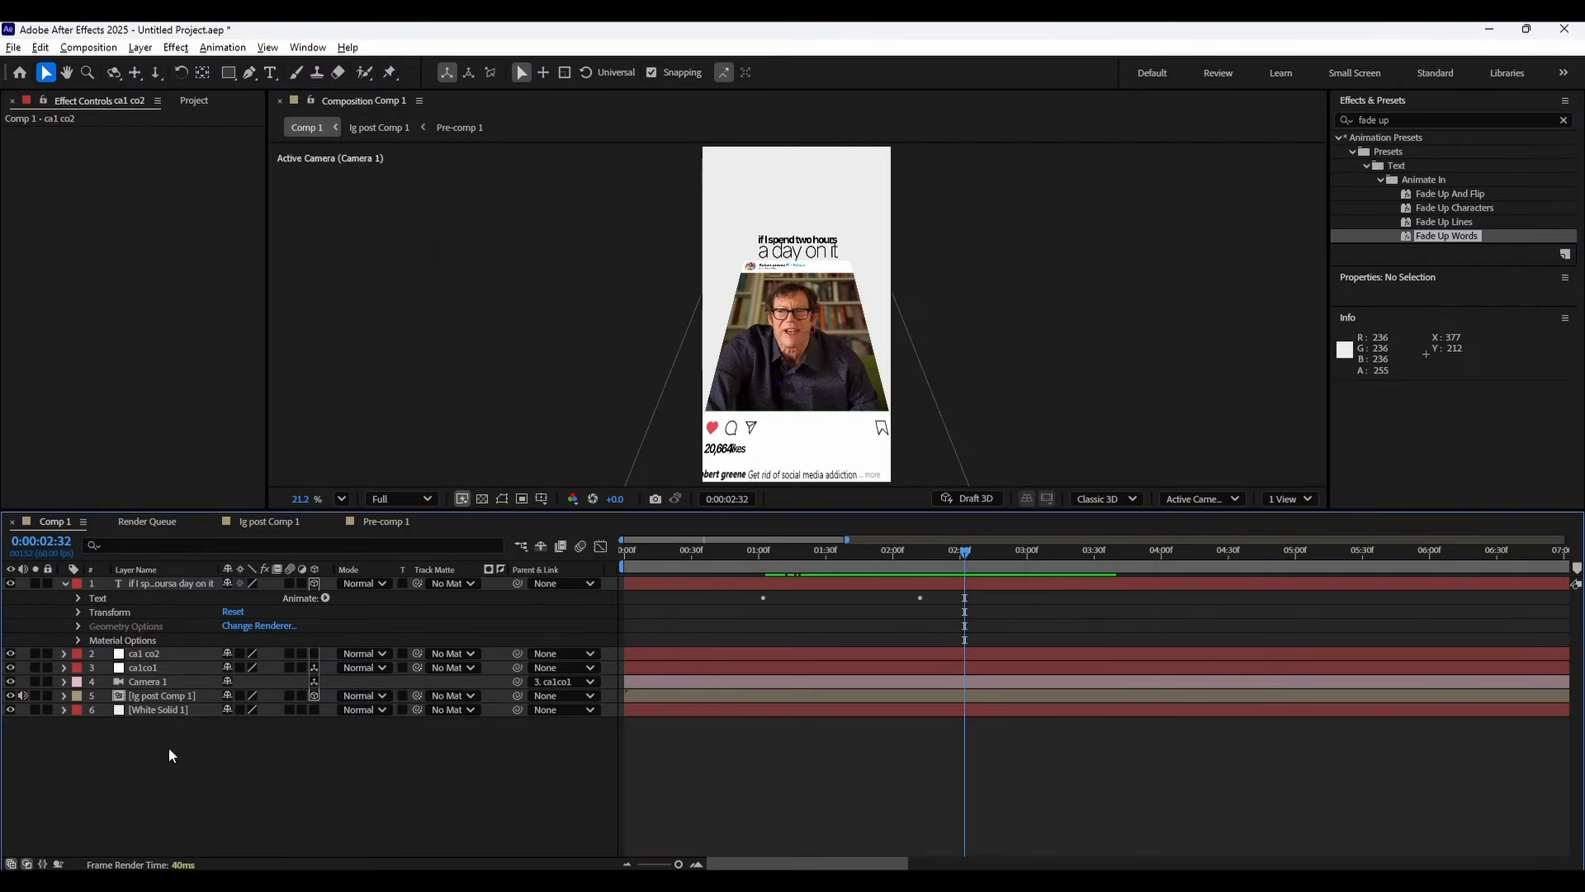
pyautogui.click(183, 655)
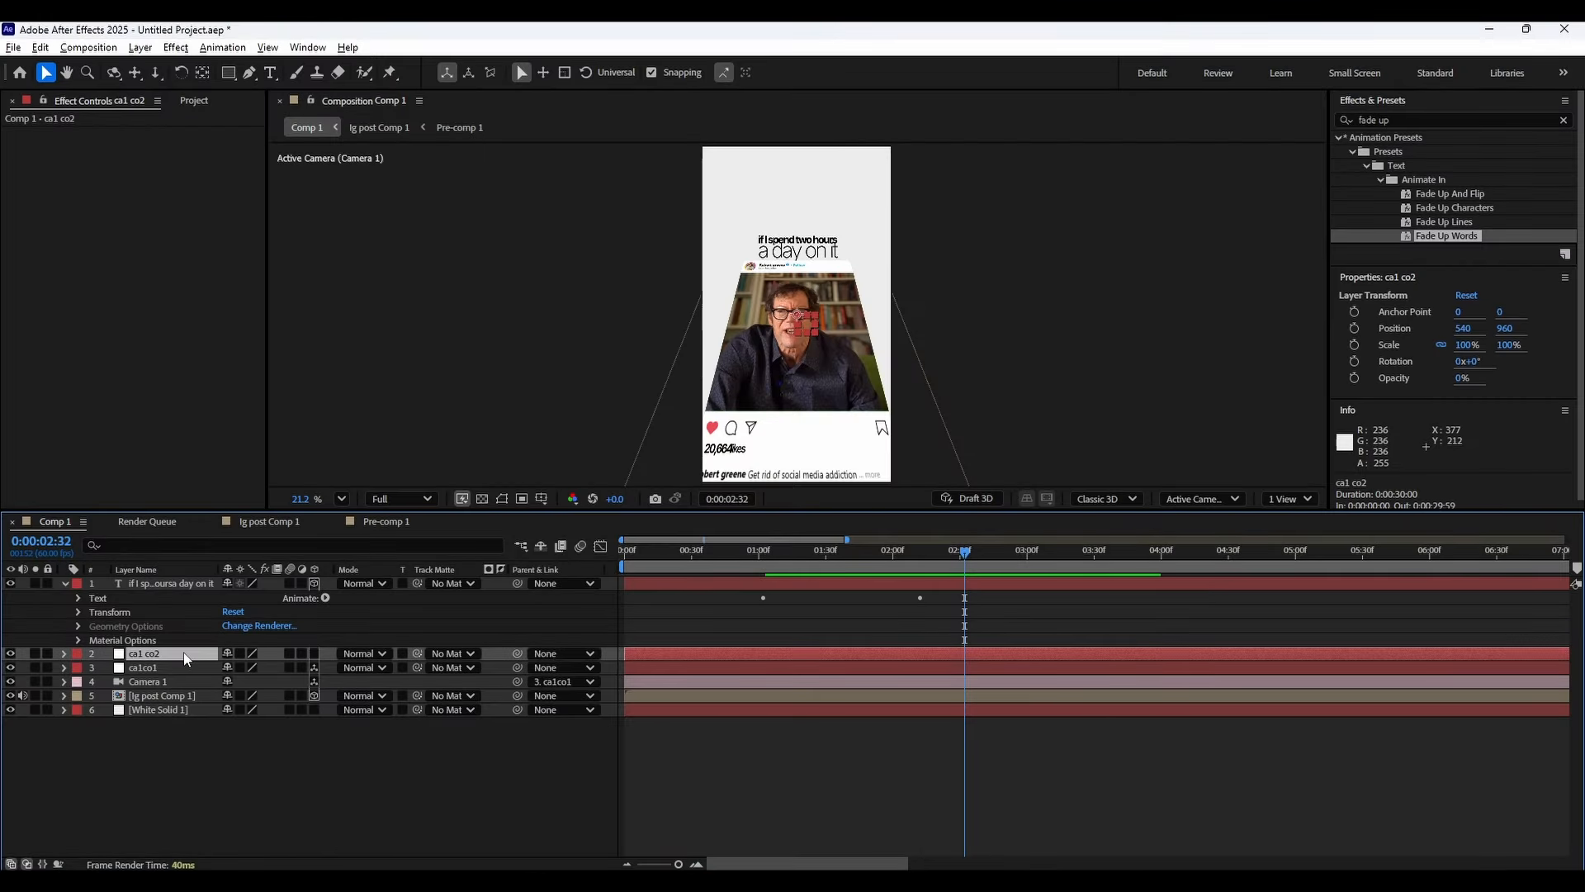
pyautogui.click(856, 555)
pyautogui.click(240, 760)
pyautogui.click(182, 584)
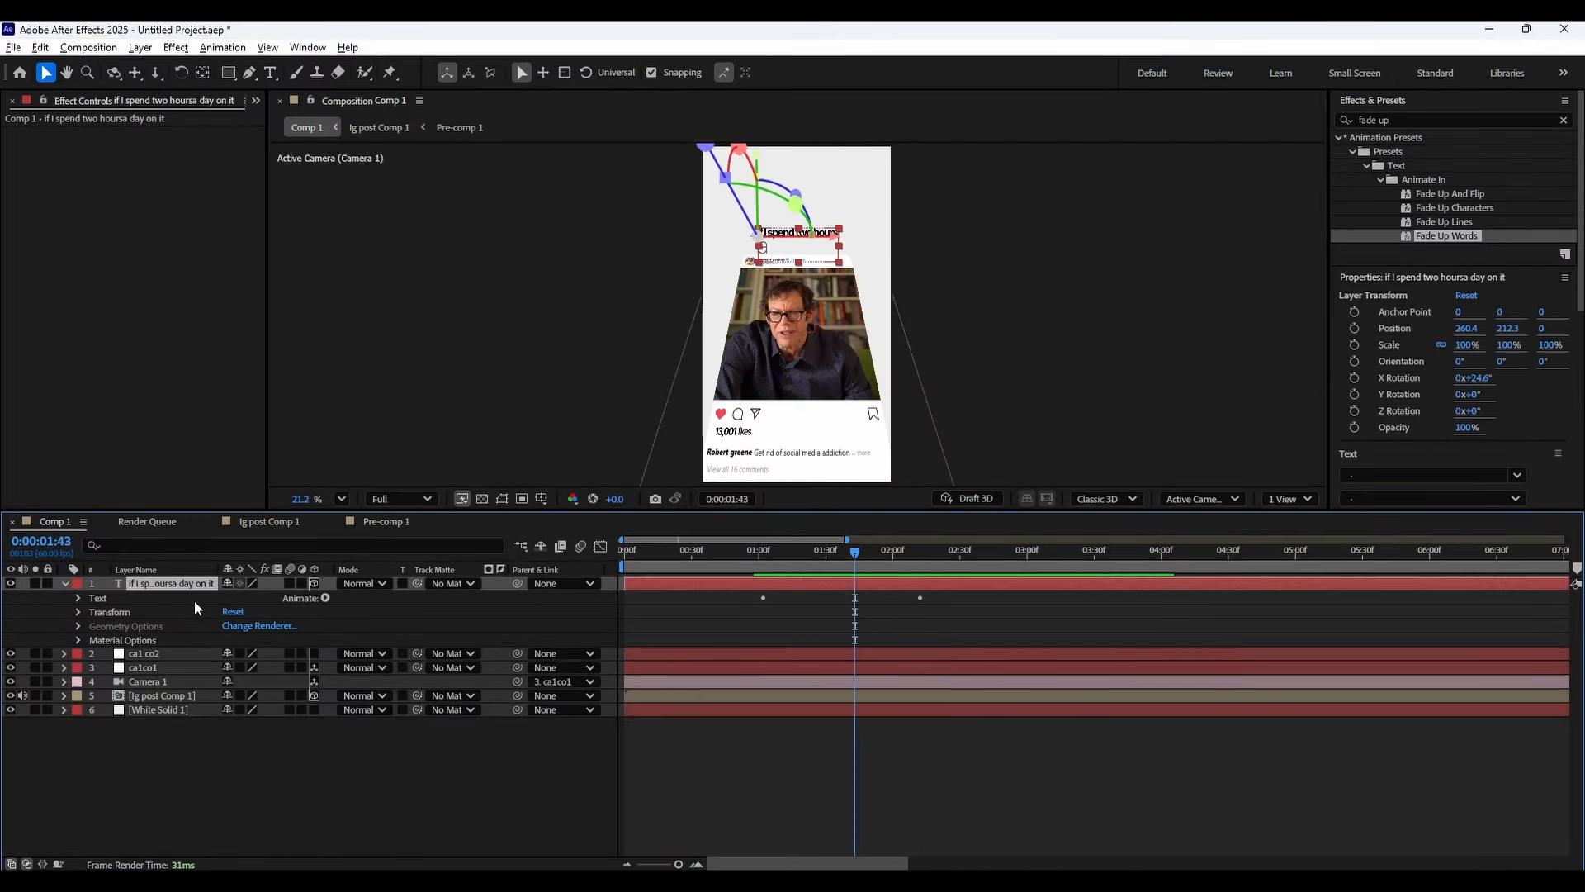
pyautogui.hotkey('ctrl', 'd')
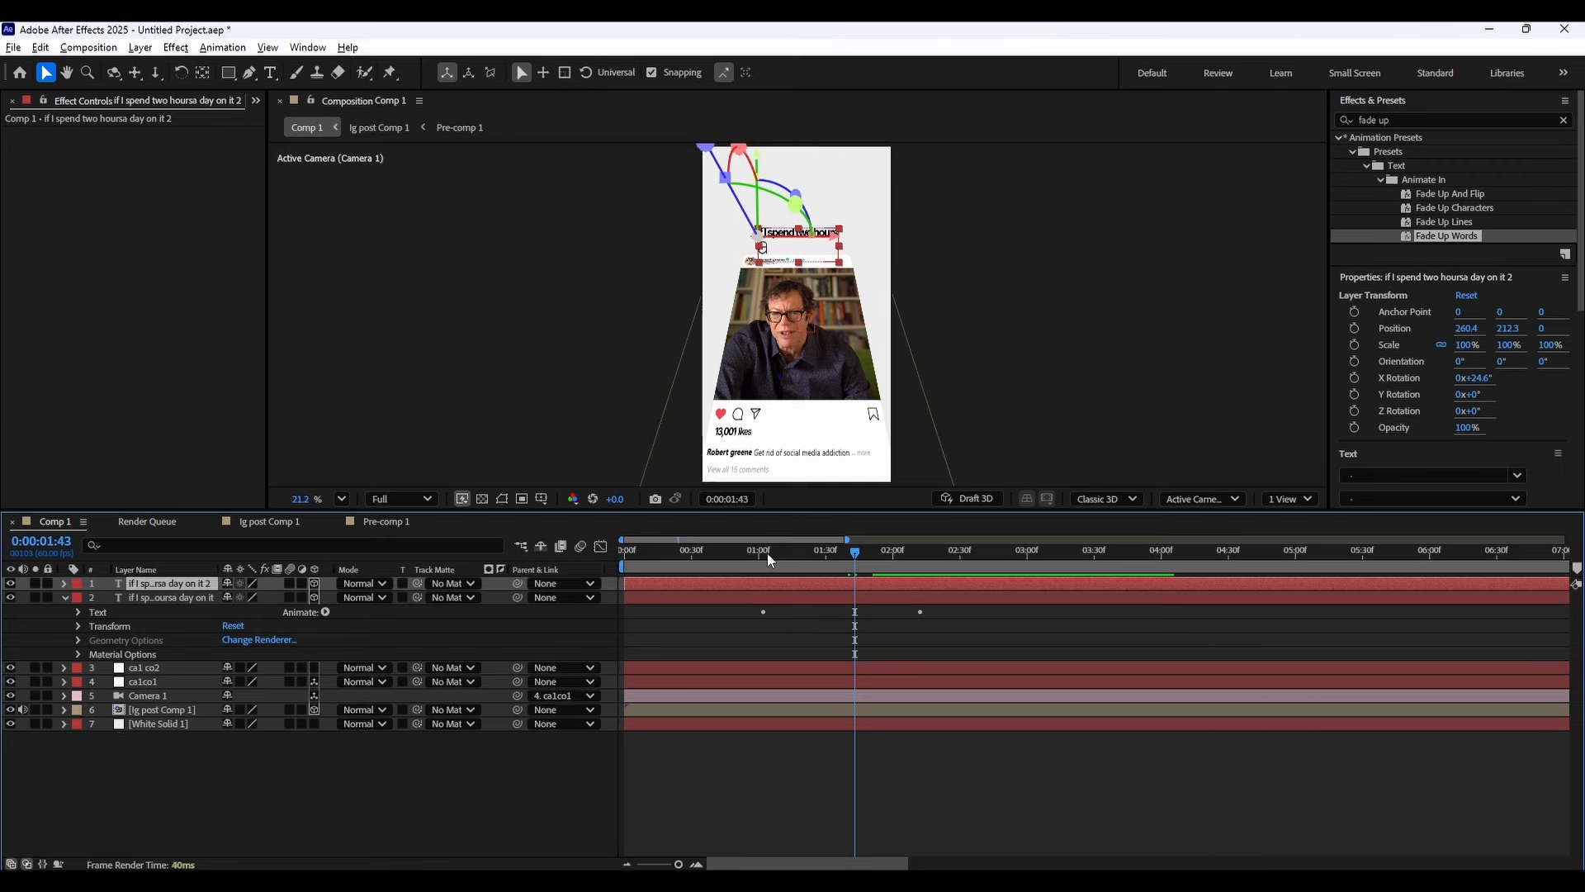
# Split the duplicated caption layer at 0:00:02:12 and delete its earlier part.
pyautogui.moveTo(768, 555); pyautogui.dragTo(920, 551)
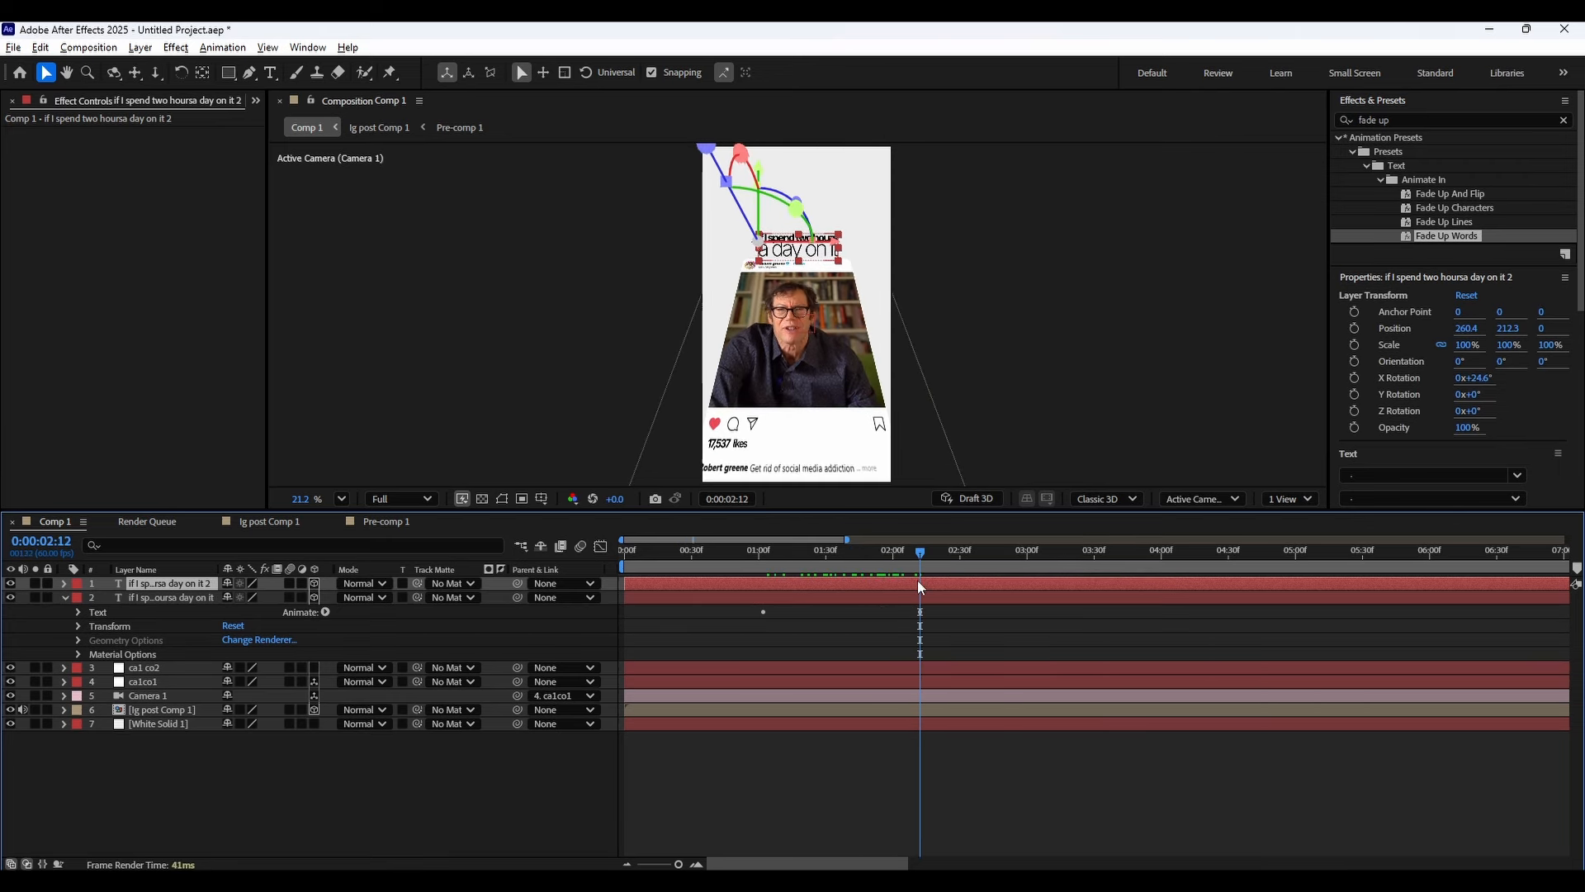
pyautogui.hotkey('ctrl', 'shift', 'd')
pyautogui.click(896, 599)
pyautogui.press('Delete')
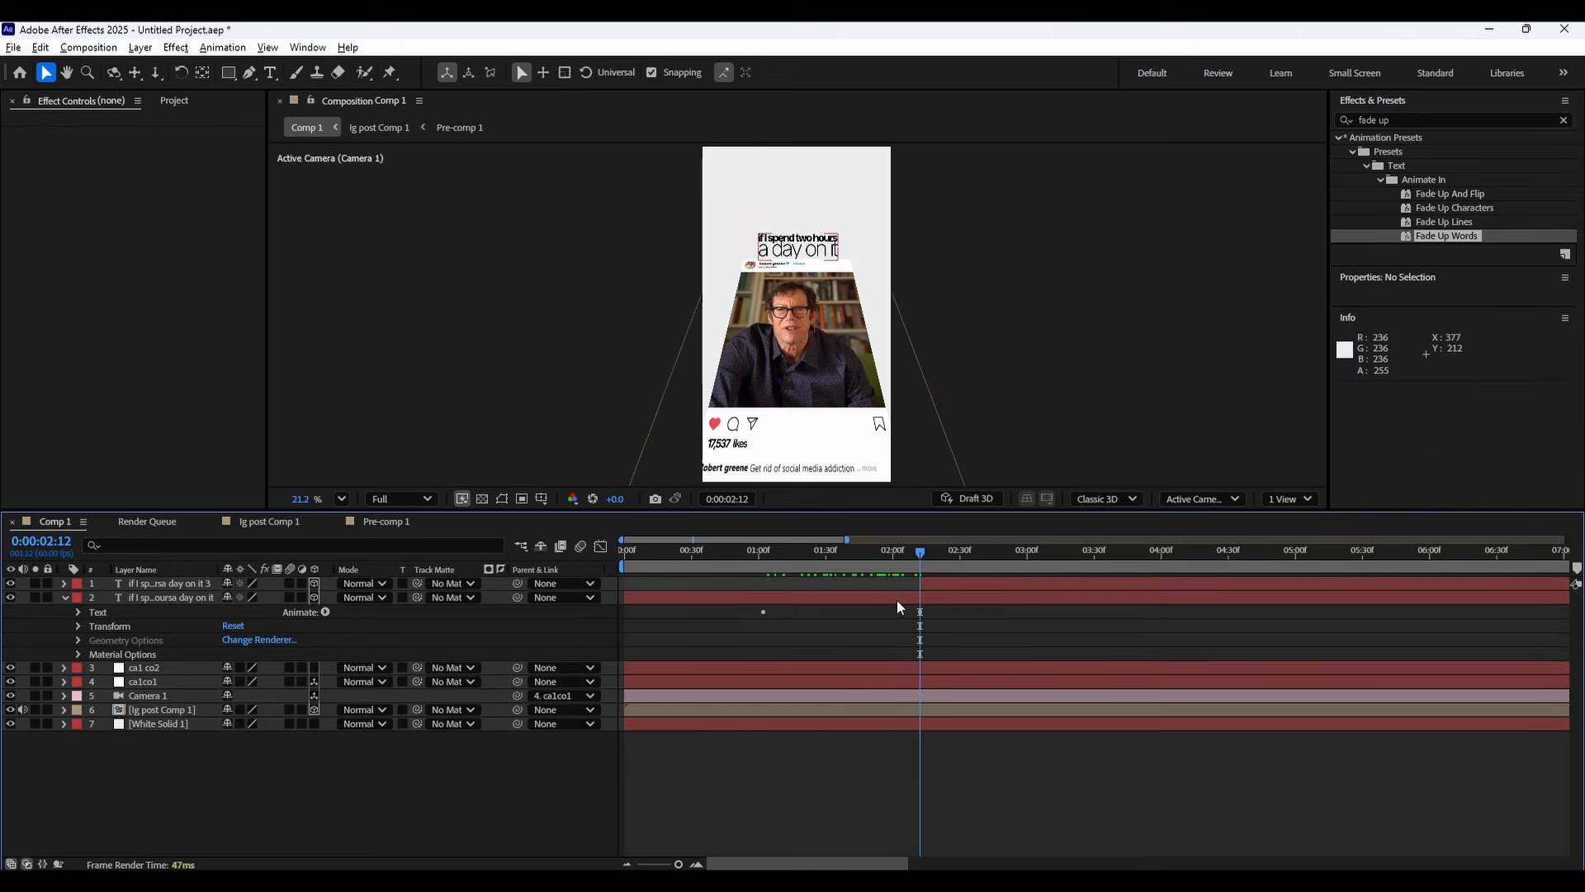
# Split the original caption layer at 0:00:02:12 and delete its later part.
pyautogui.click(896, 600)
pyautogui.hotkey('ctrl', 'shift', 'd')
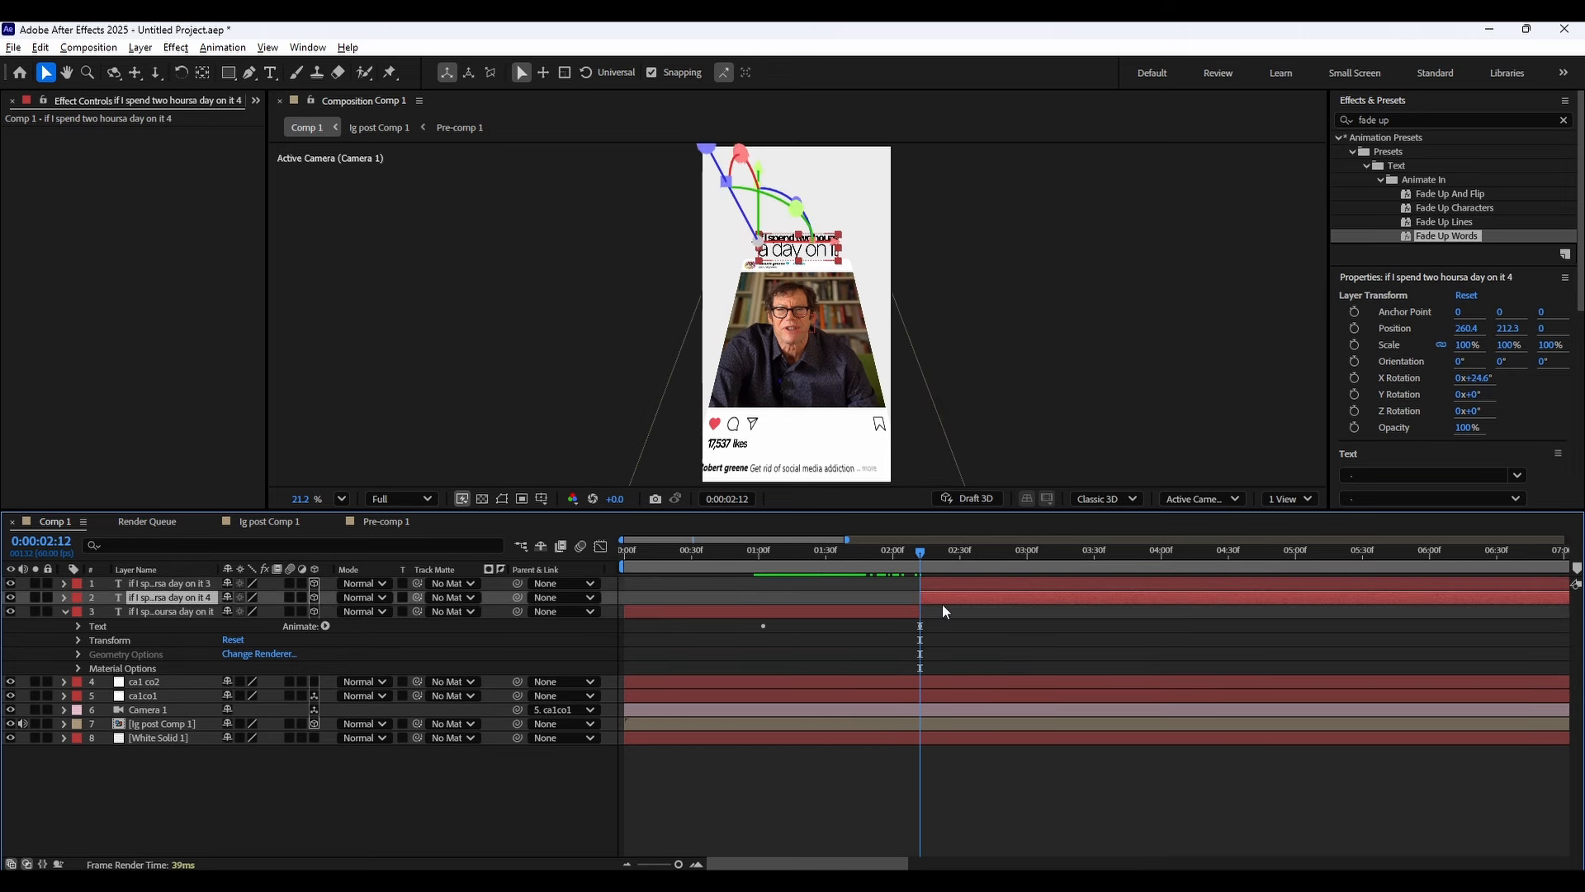
pyautogui.press('Delete')
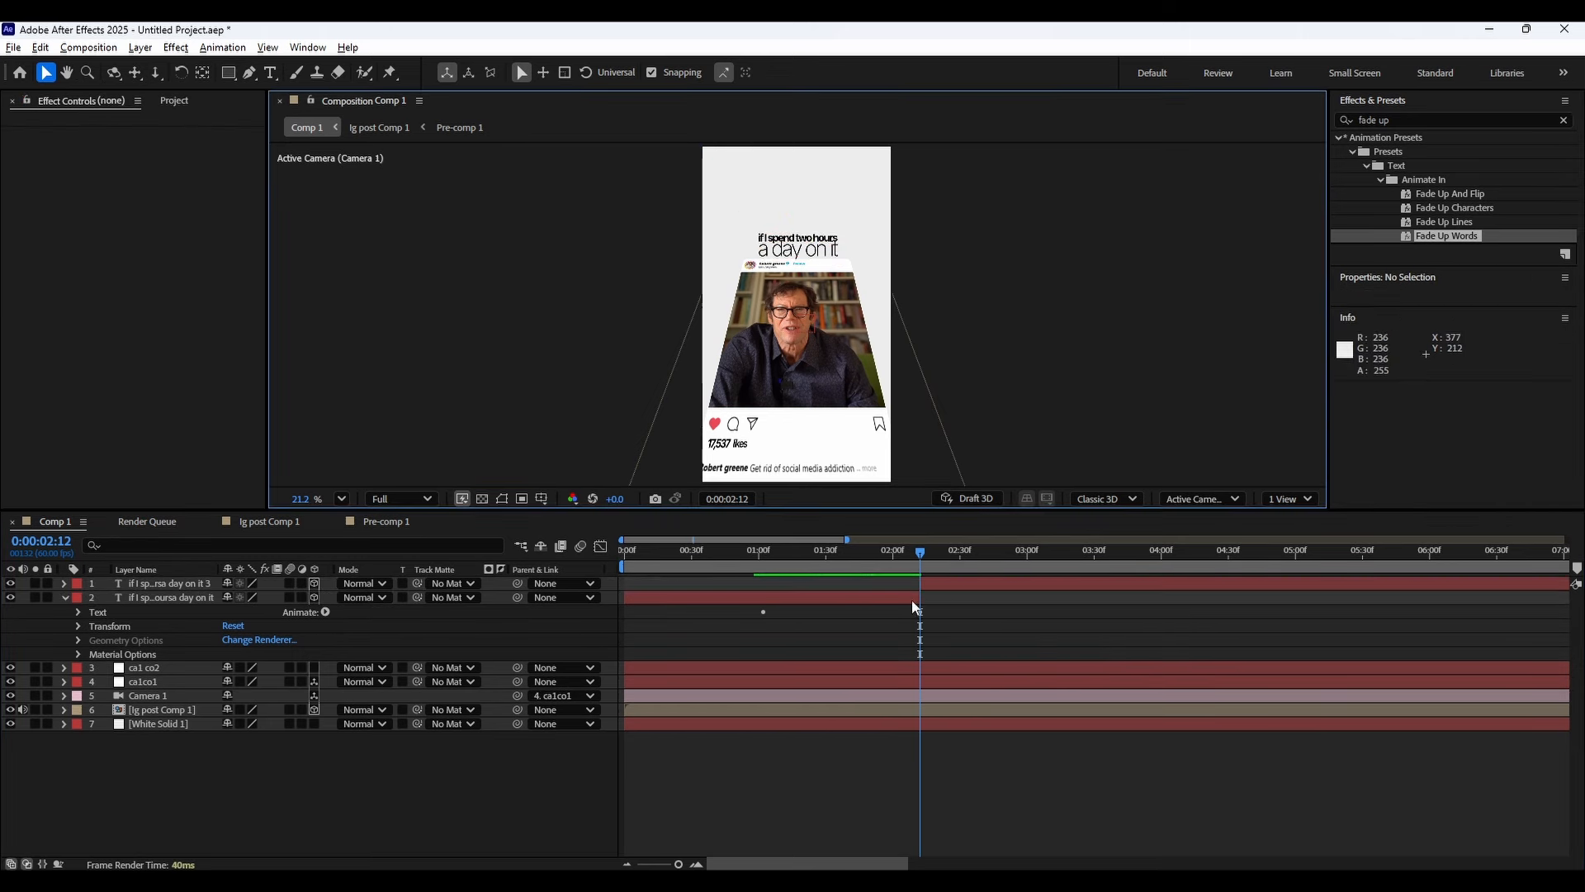
# Replace the later caption layer's text with "I'm gonna cut that down by half an hour" at 0:00:02:30.
pyautogui.click(911, 601)
pyautogui.moveTo(934, 553); pyautogui.dragTo(959, 551)
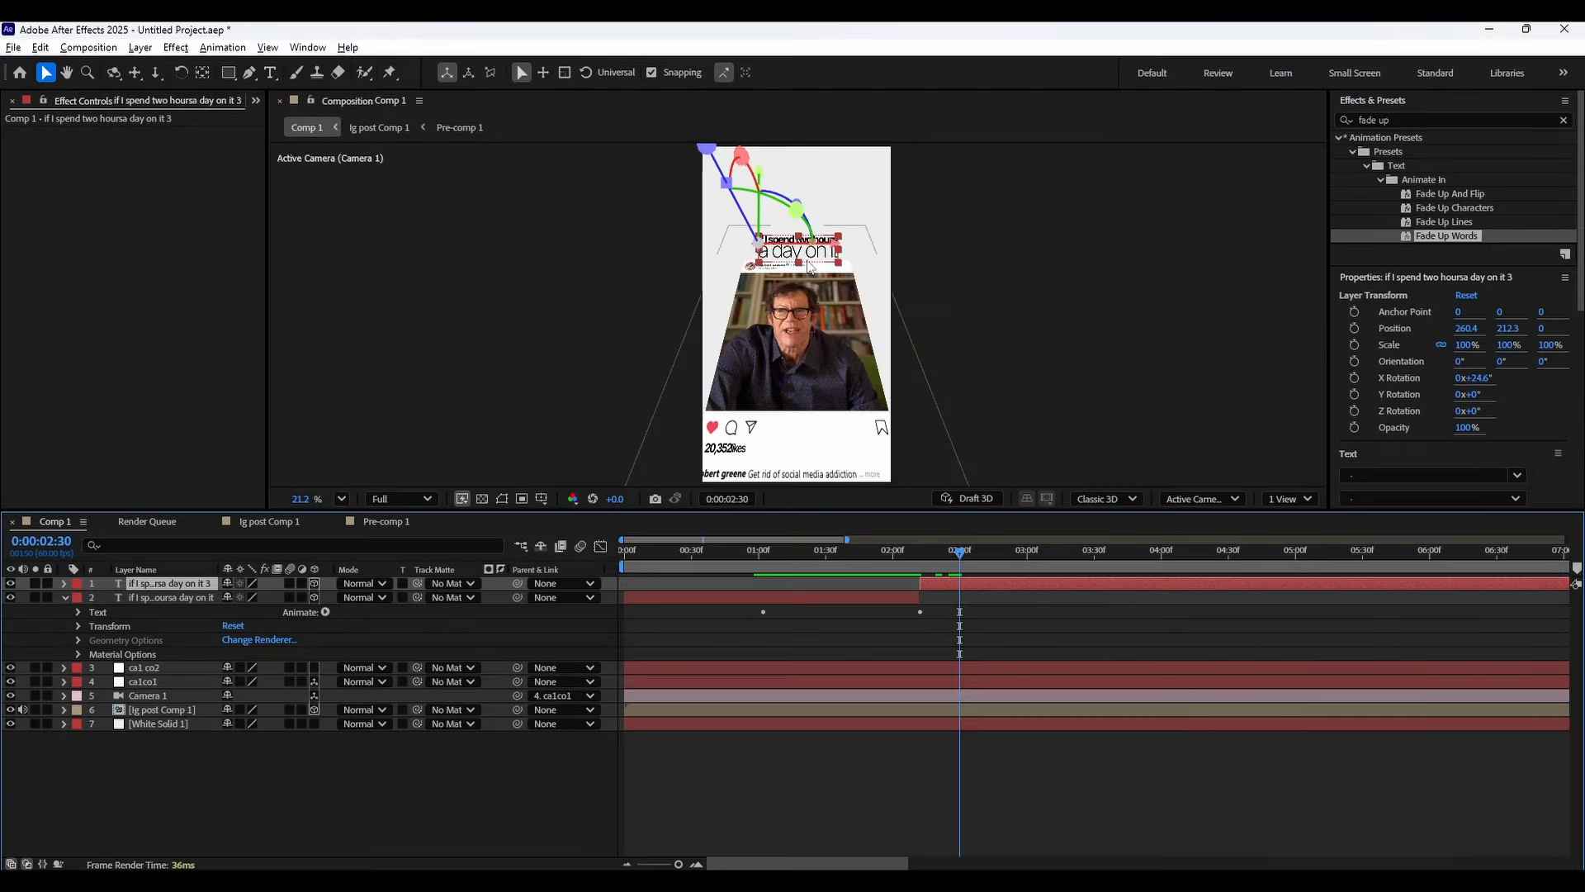
pyautogui.hotkey('ctrl', 't')
pyautogui.scroll(3, 807, 252)
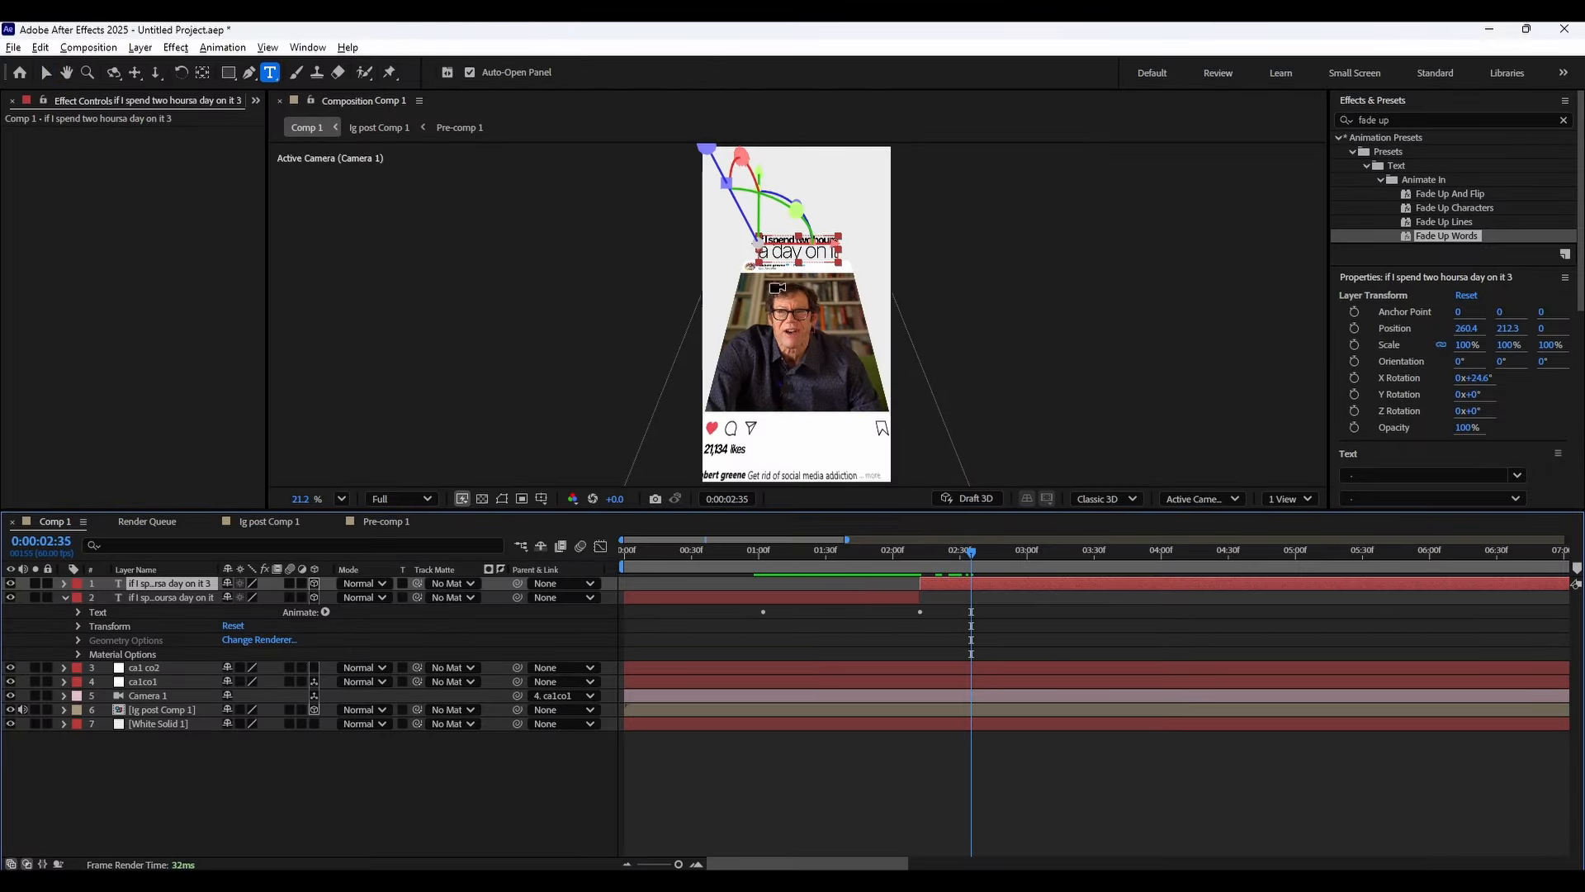
pyautogui.click(804, 196)
pyautogui.hotkey('ctrl', 'a')
pyautogui.write('I')
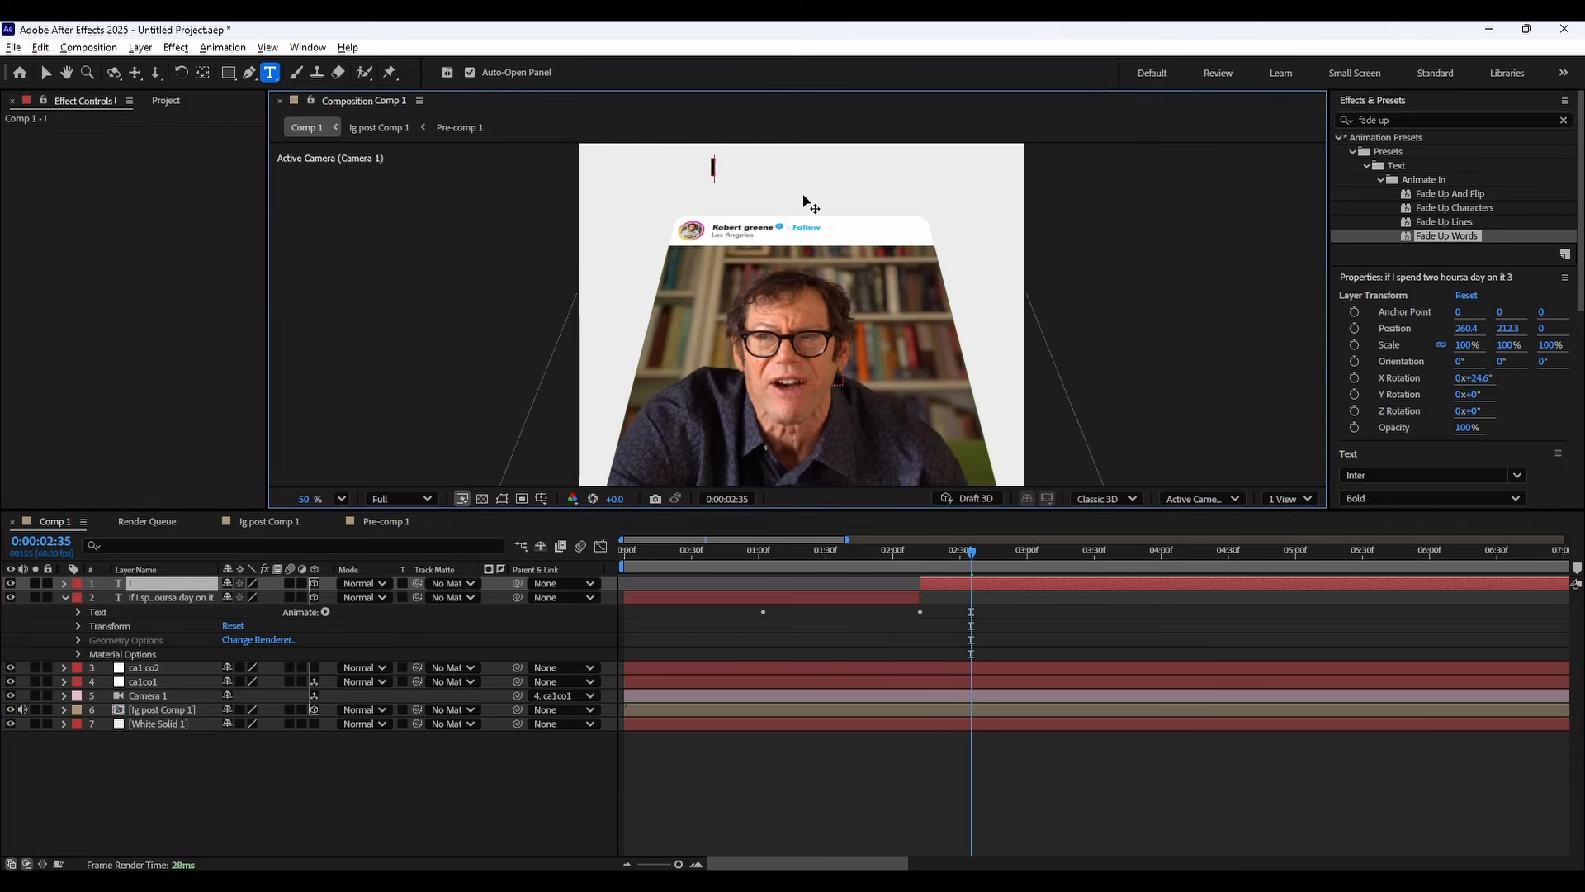
pyautogui.write("'m gonna cut t")
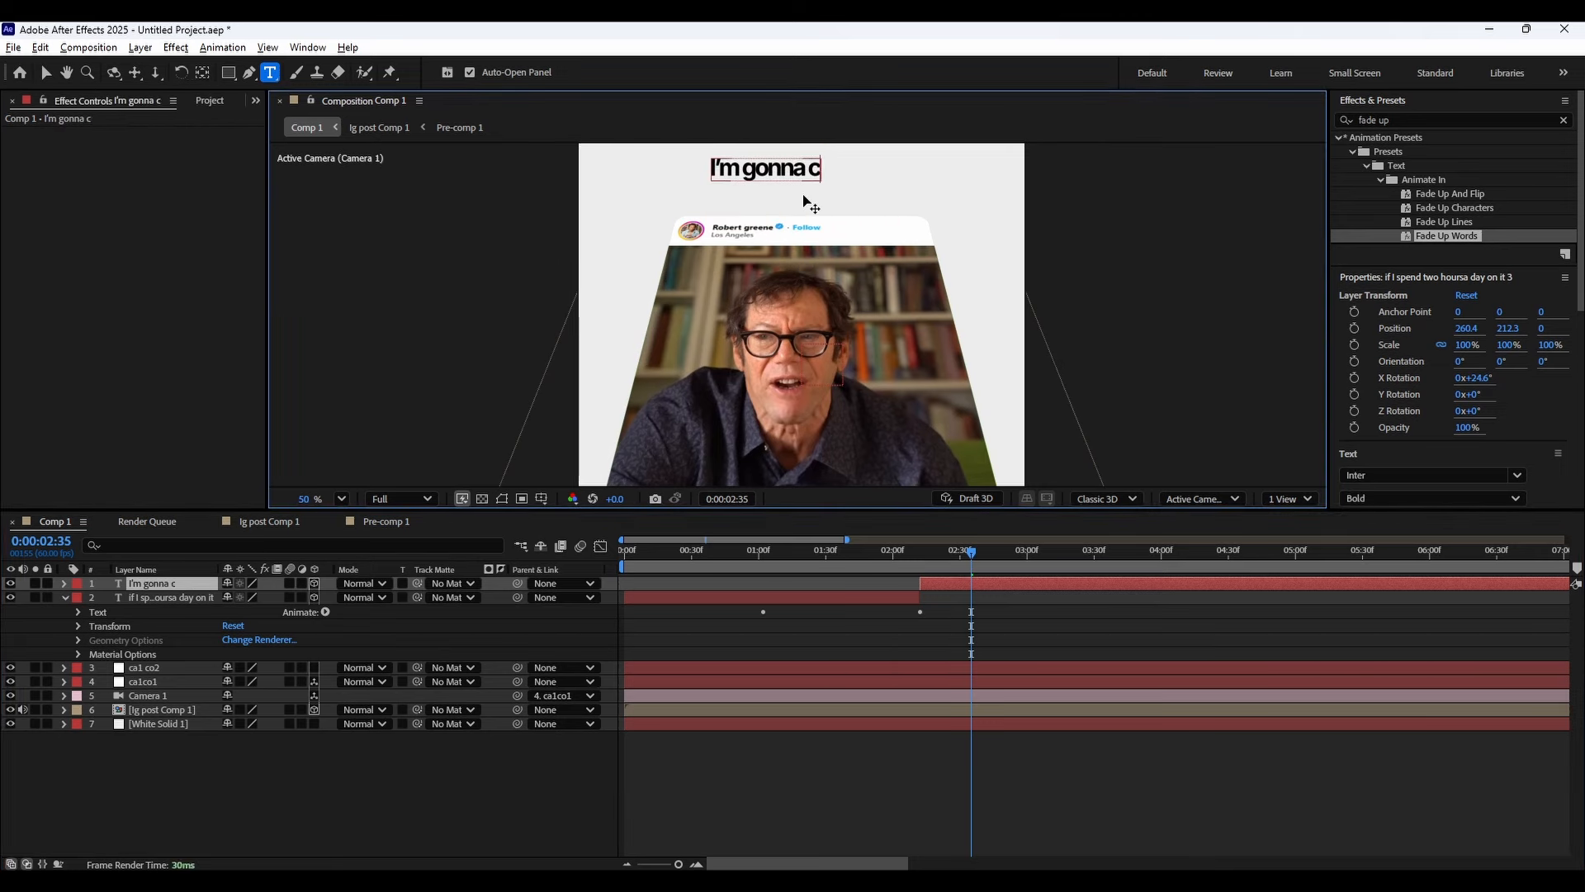
pyautogui.write('hat')
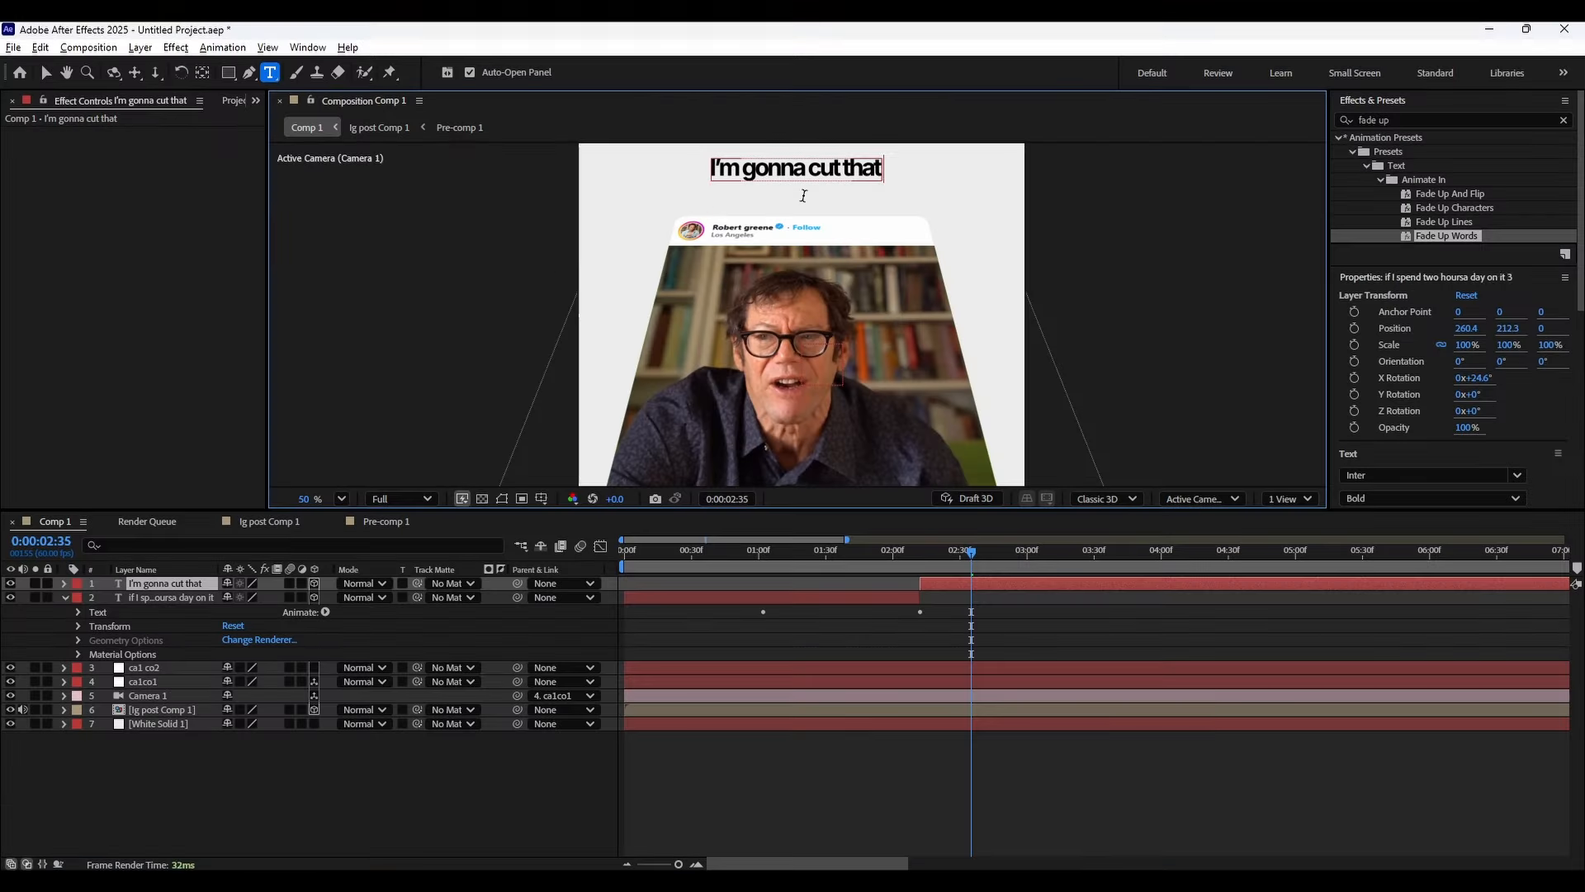
pyautogui.write(' down by h')
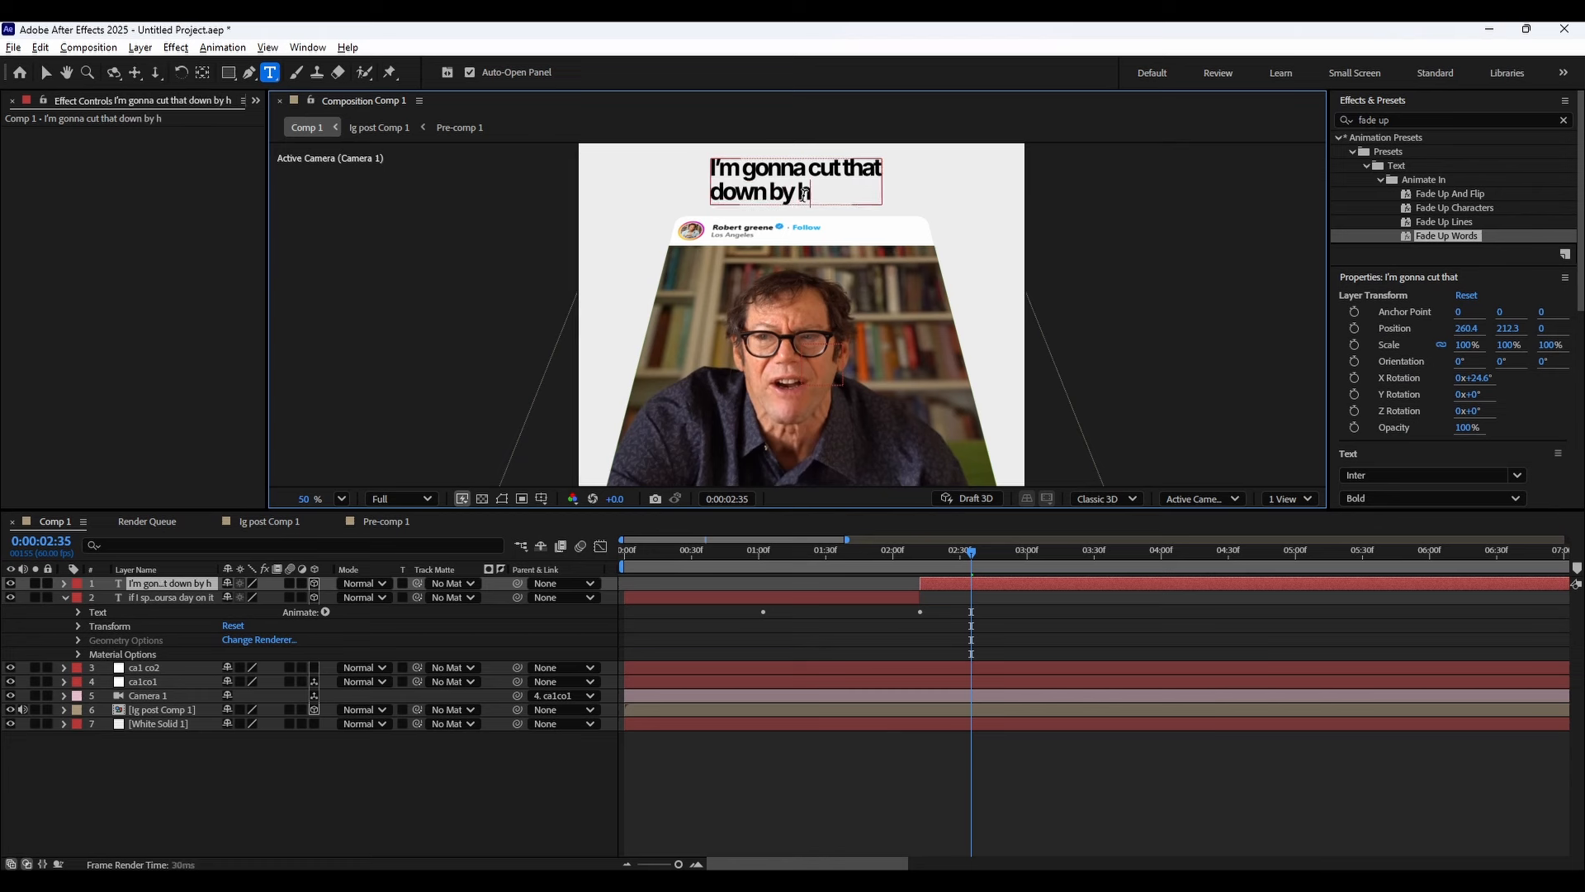
pyautogui.write('alf an hour')
pyautogui.doubleClick(753, 203)
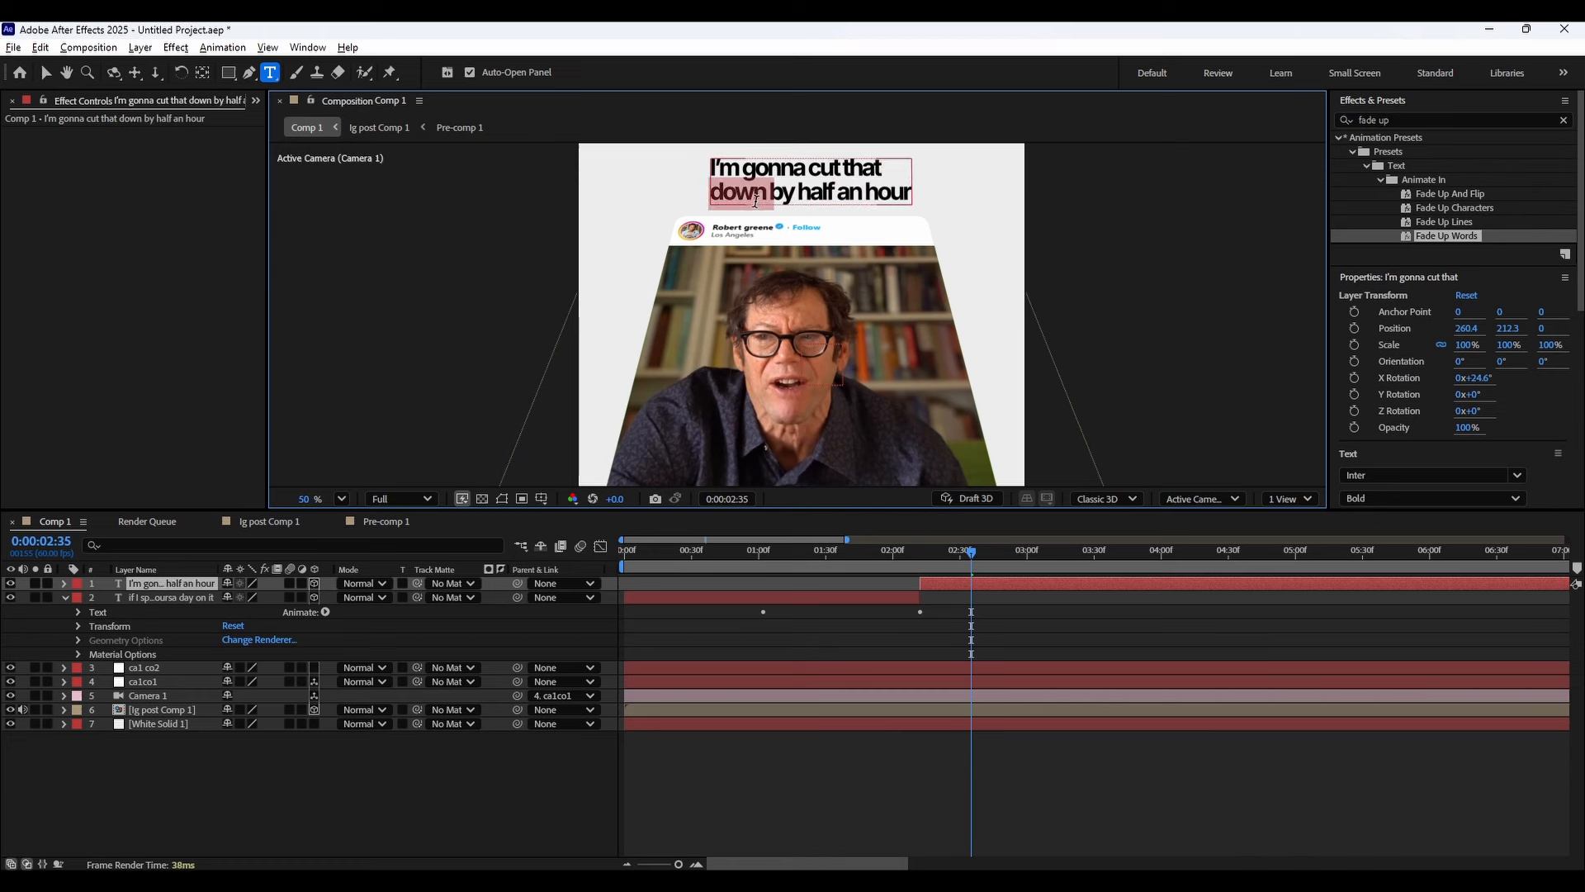
pyautogui.tripleClick(815, 175)
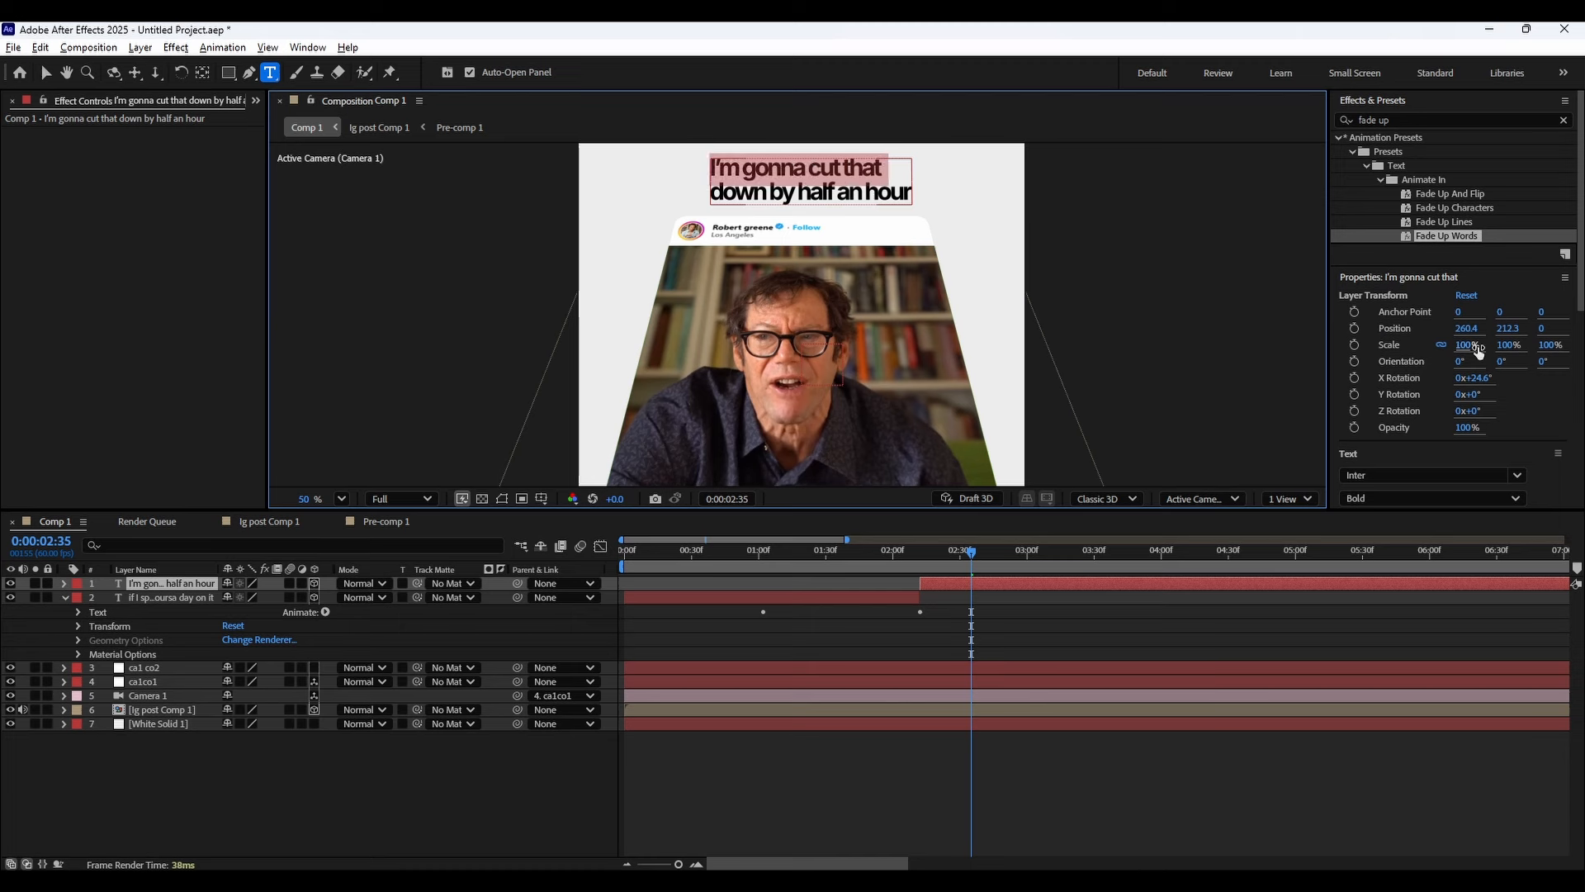
pyautogui.moveTo(1469, 345); pyautogui.dragTo(1471, 344)
pyautogui.hotkey('ctrl', 'z')
pyautogui.scroll(-2, 1401, 416)
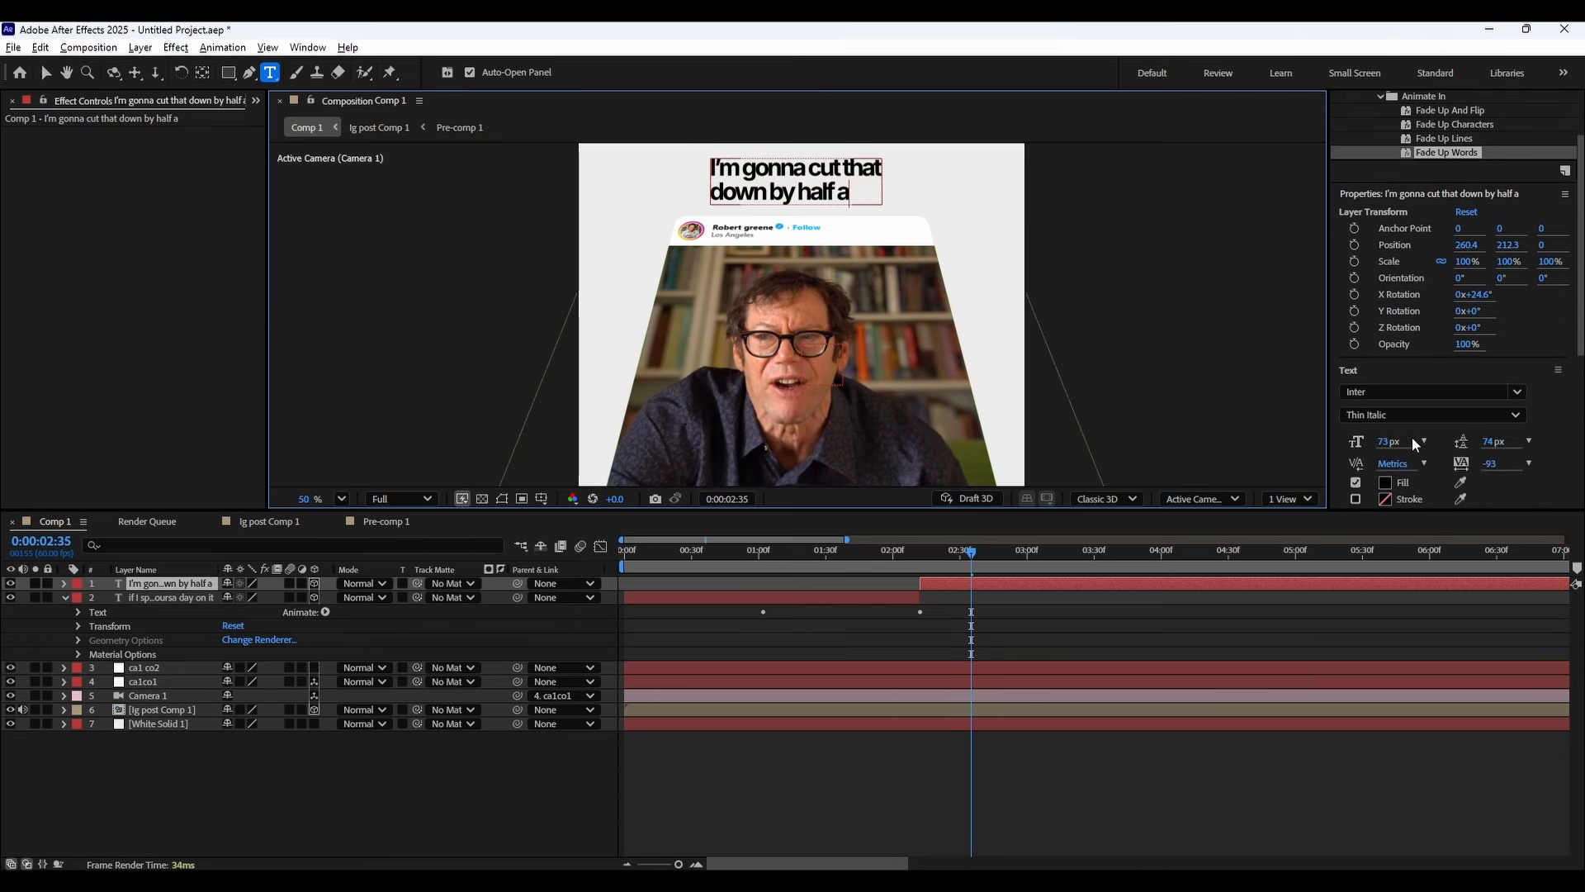
pyautogui.moveTo(1399, 440); pyautogui.dragTo(1401, 440)
pyautogui.click(868, 204)
pyautogui.write('n hour')
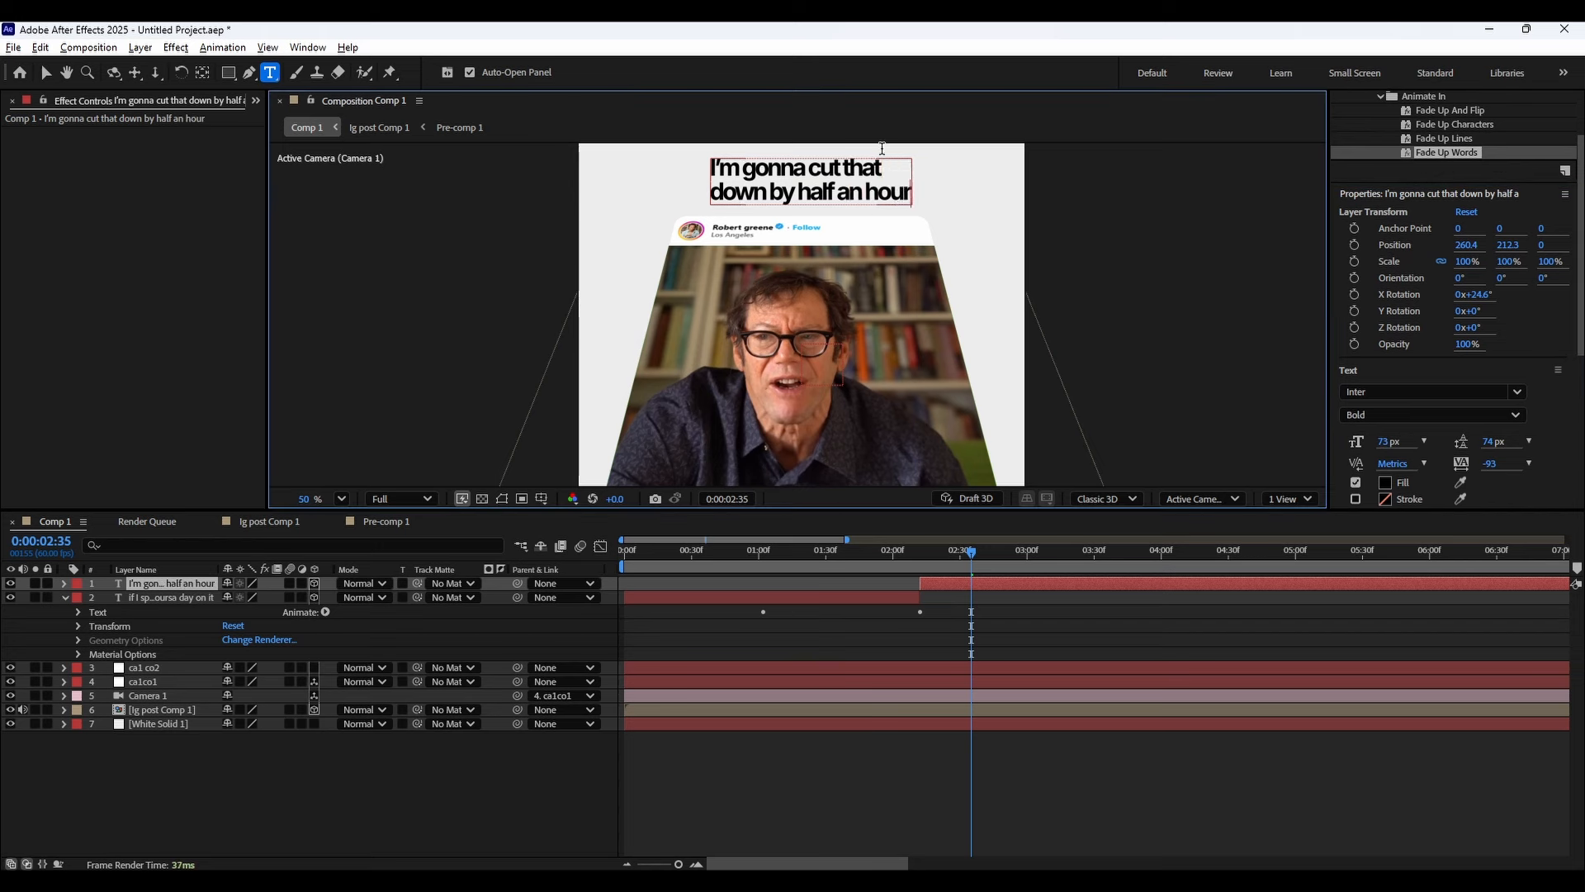
# Set the caption's first line "I'm gonna cut that" to a font size of 88 px.
pyautogui.moveTo(875, 165); pyautogui.dragTo(710, 170)
pyautogui.moveTo(1387, 441); pyautogui.dragTo(1394, 440)
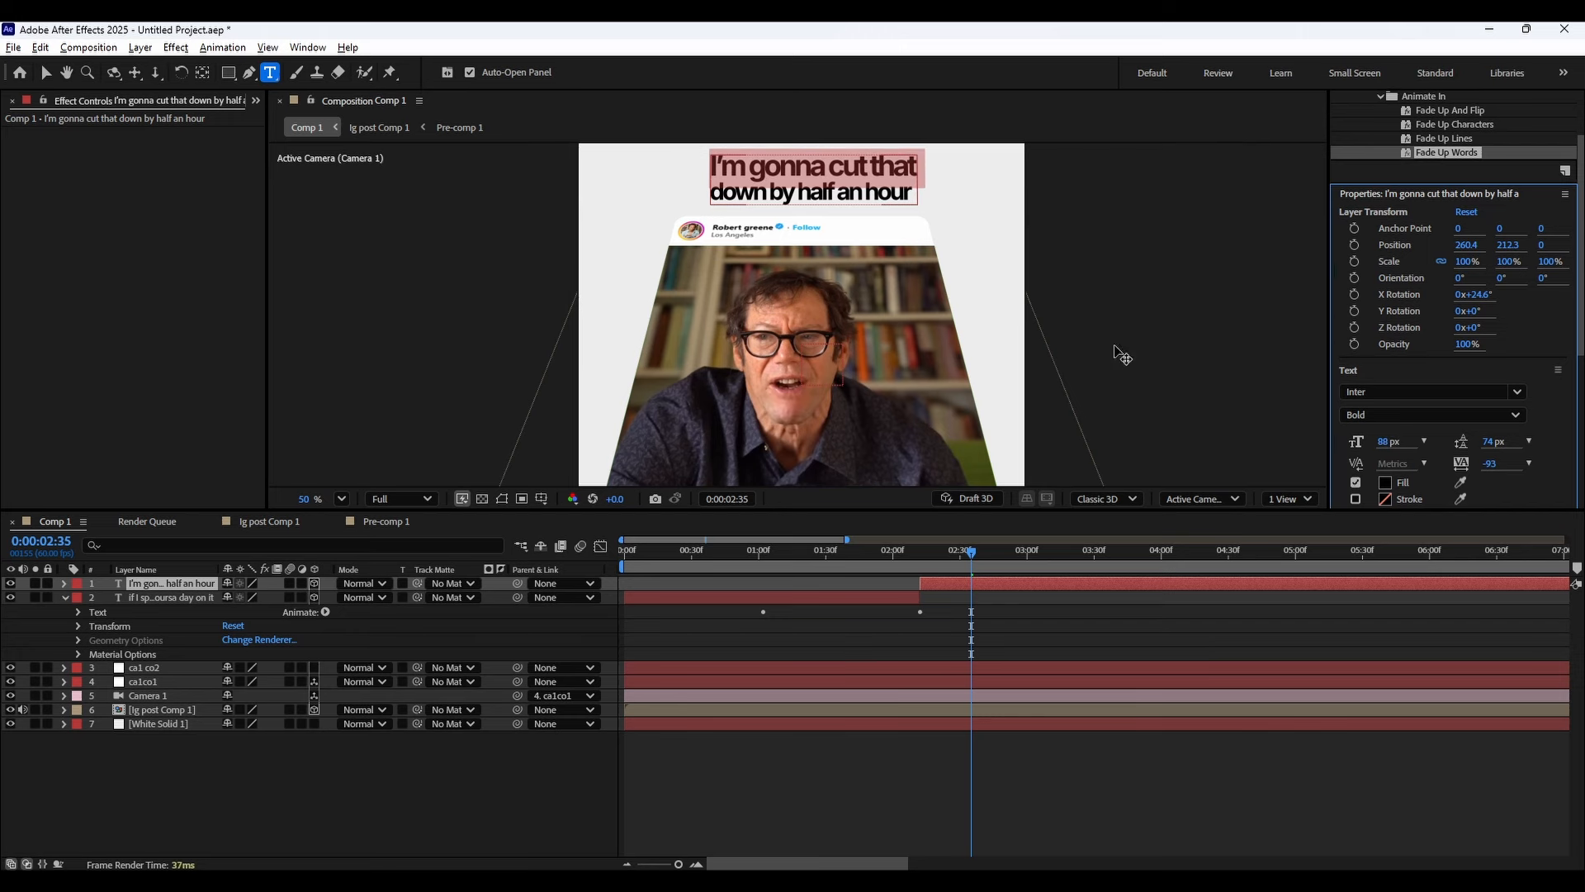
pyautogui.click(1384, 393)
pyautogui.press('Return')
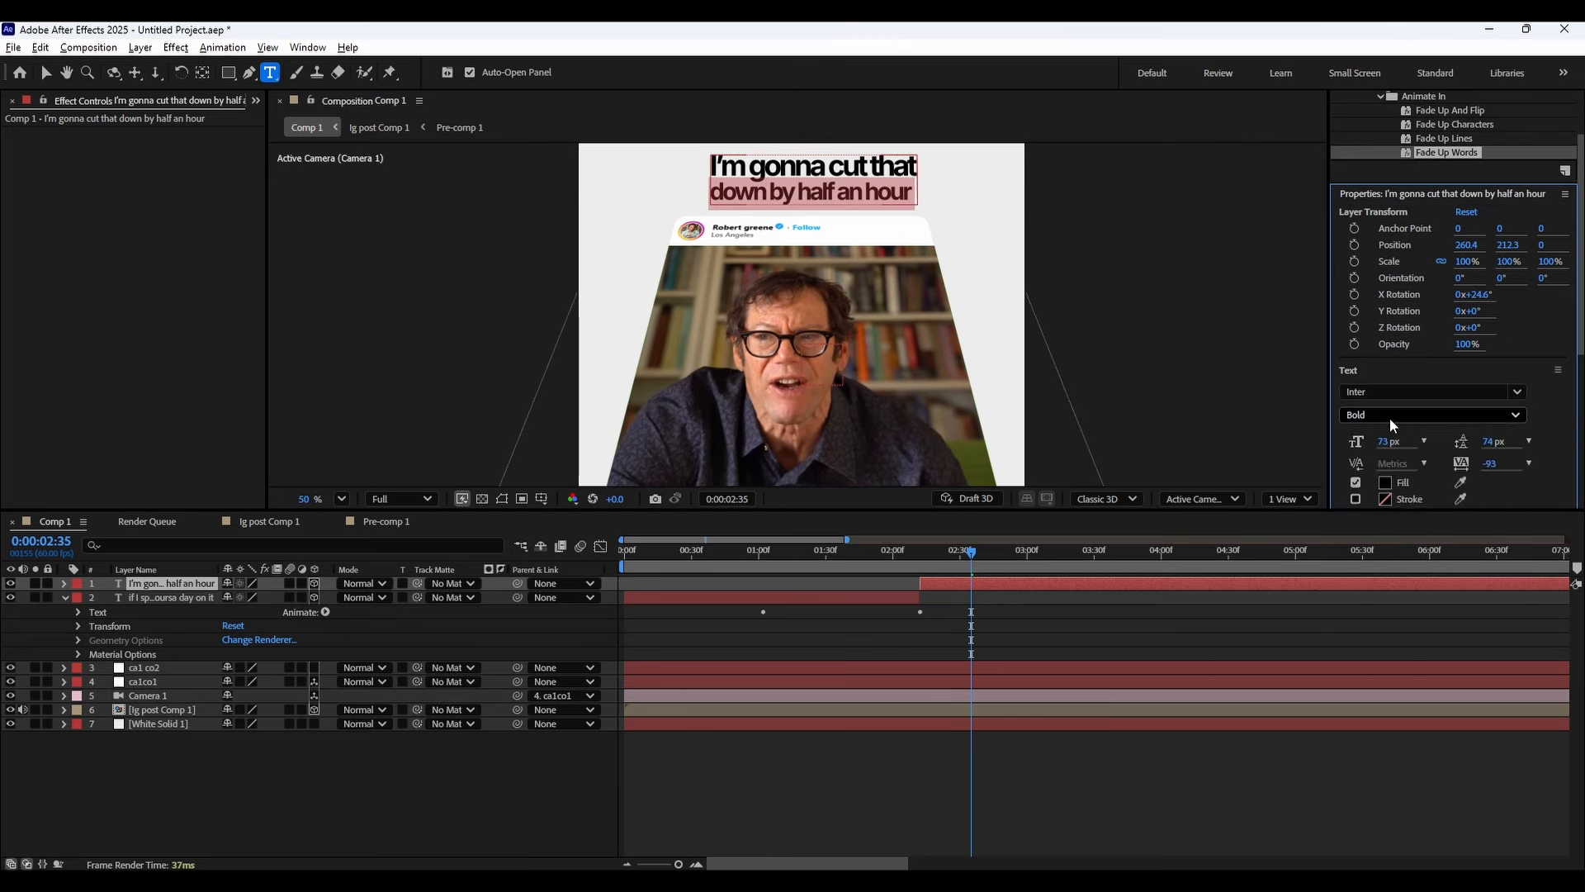
# Set the second caption line to the ExtraLight weight and slightly reduce the first line's font size.
pyautogui.click(1389, 416)
pyautogui.click(1381, 459)
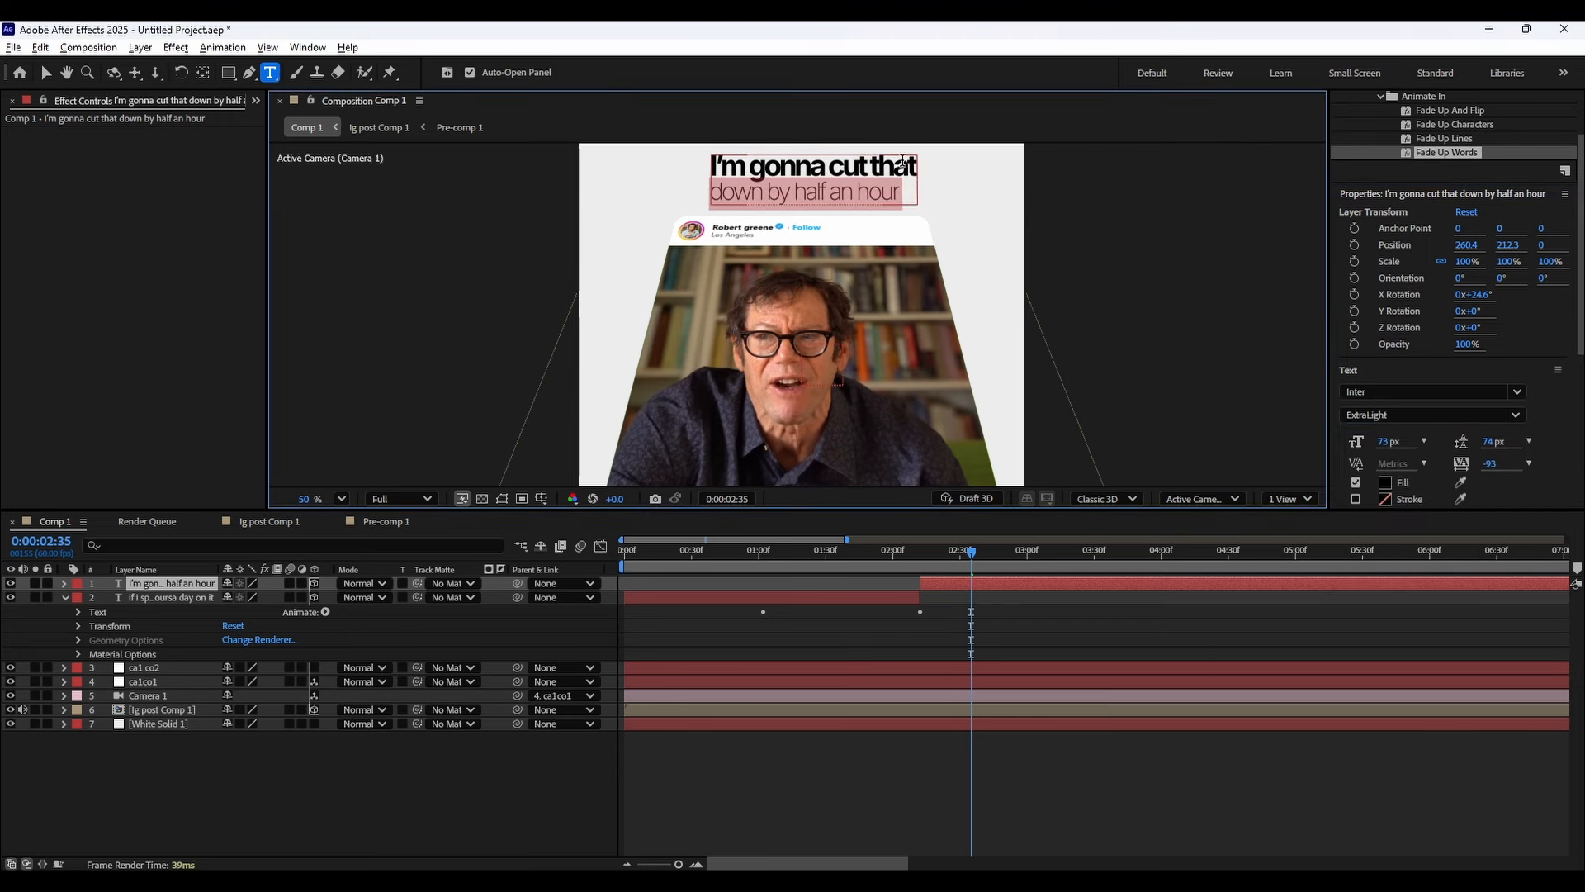
pyautogui.tripleClick(881, 176)
pyautogui.moveTo(1382, 446); pyautogui.dragTo(1366, 439)
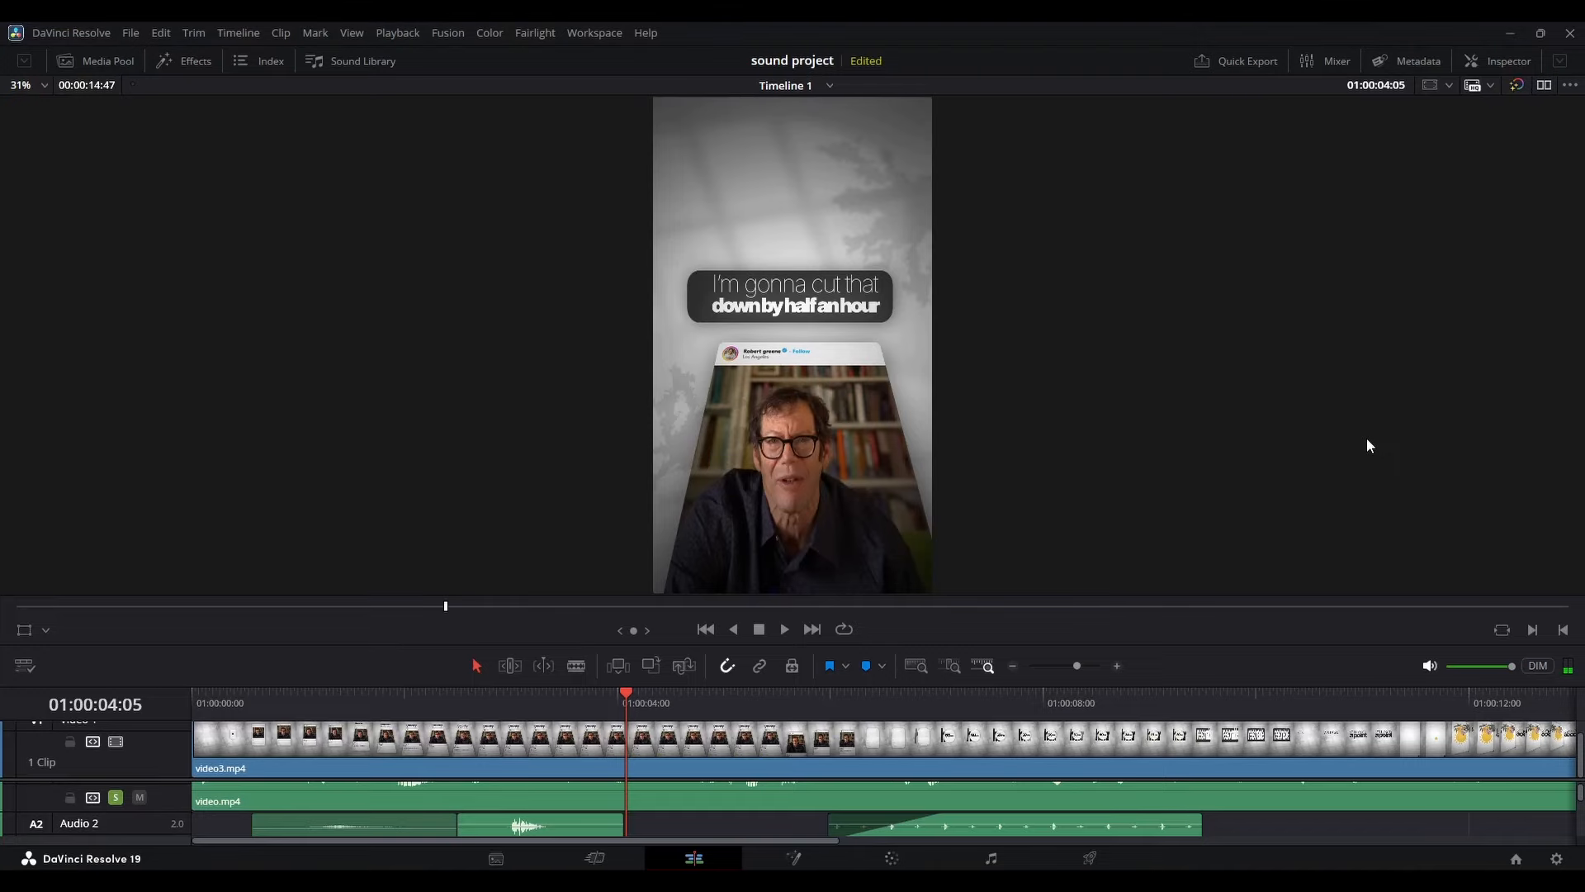
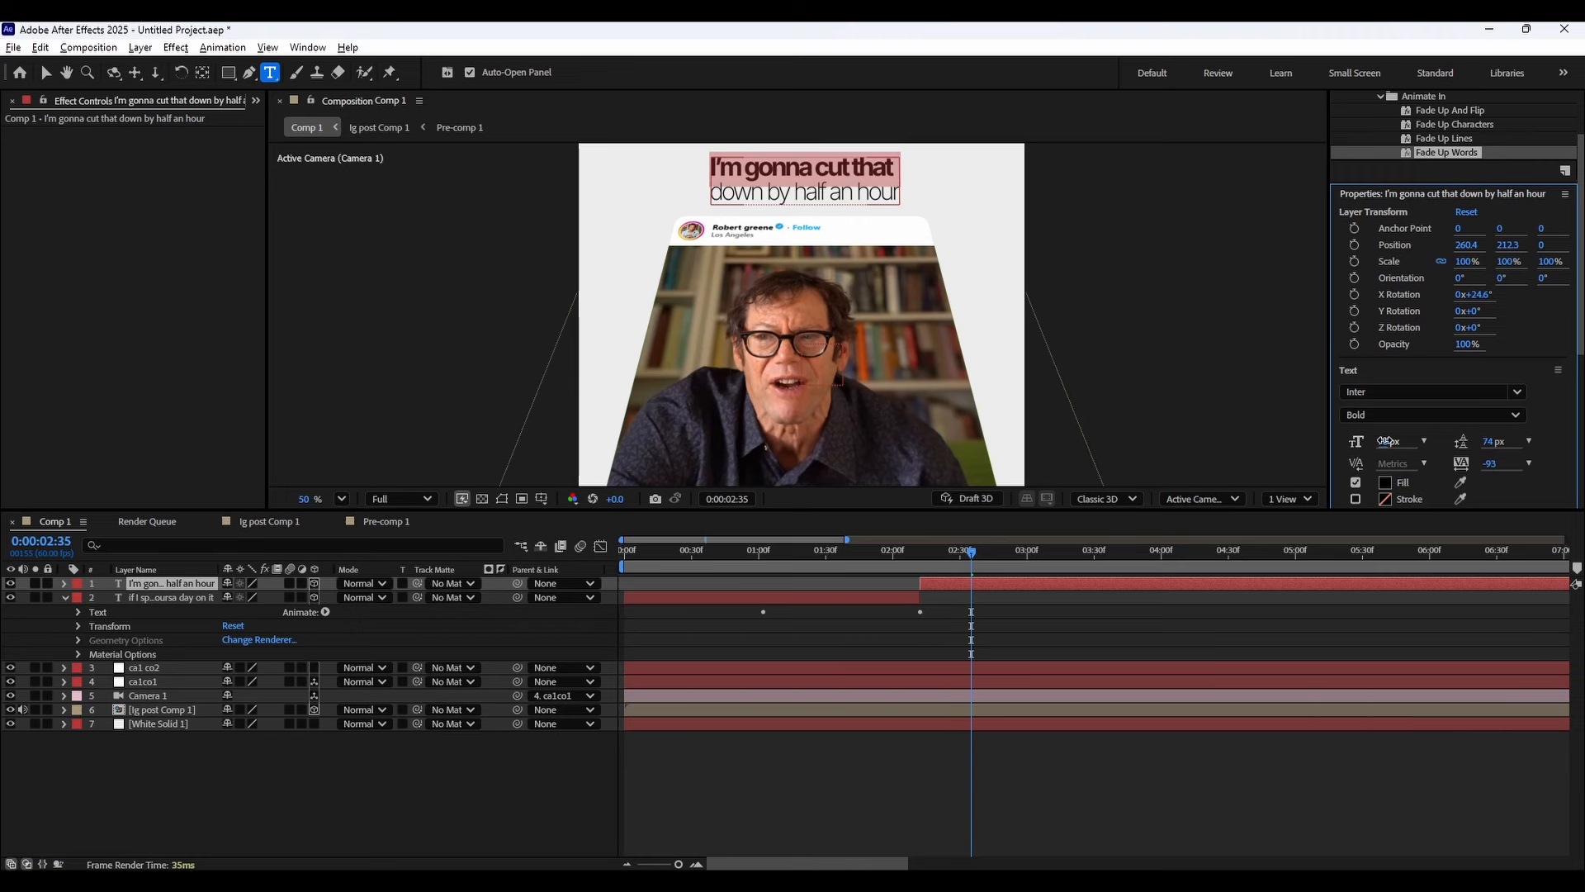
# Reduce the first caption line to 79 px and set the second line "down by half an hour" to the Black weight.
pyautogui.moveTo(1389, 441); pyautogui.dragTo(1386, 445)
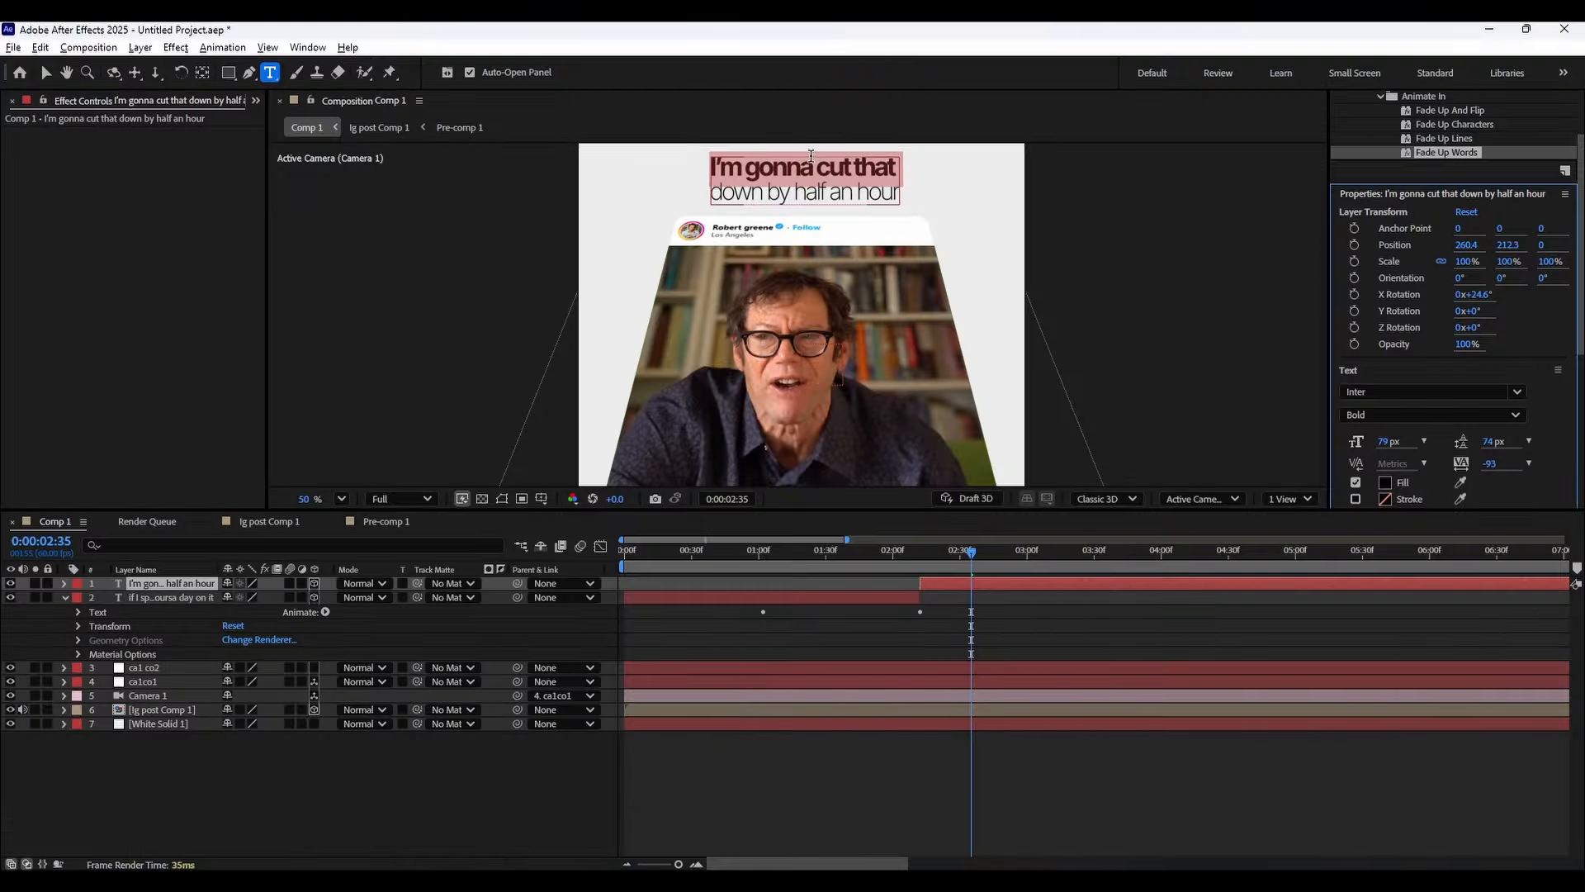
pyautogui.doubleClick(816, 193)
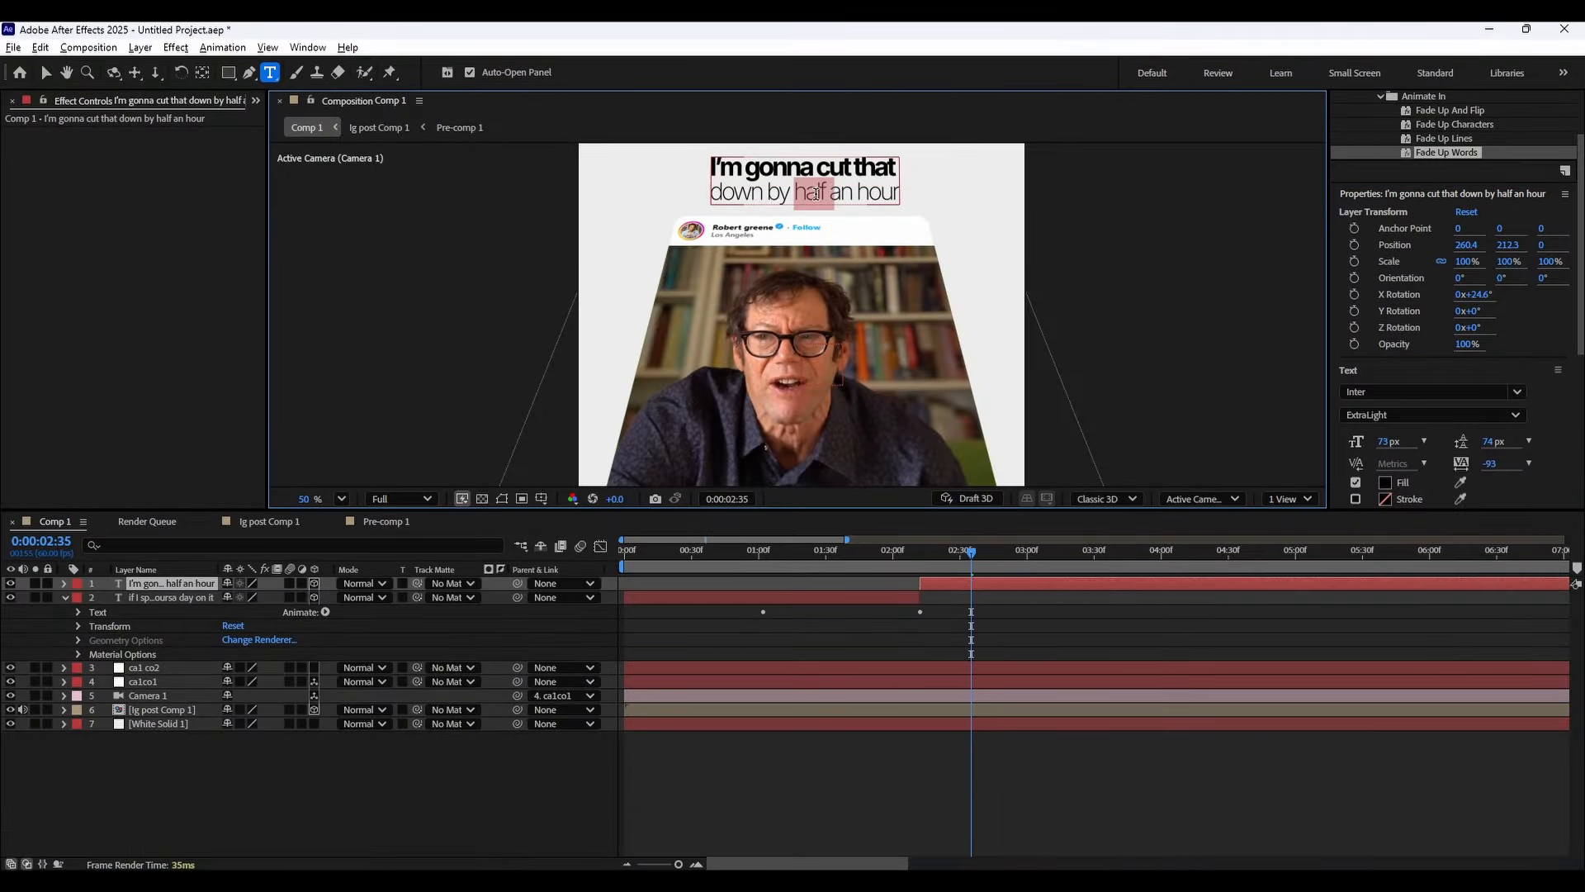
pyautogui.tripleClick(832, 191)
pyautogui.click(845, 190)
pyautogui.tripleClick(877, 196)
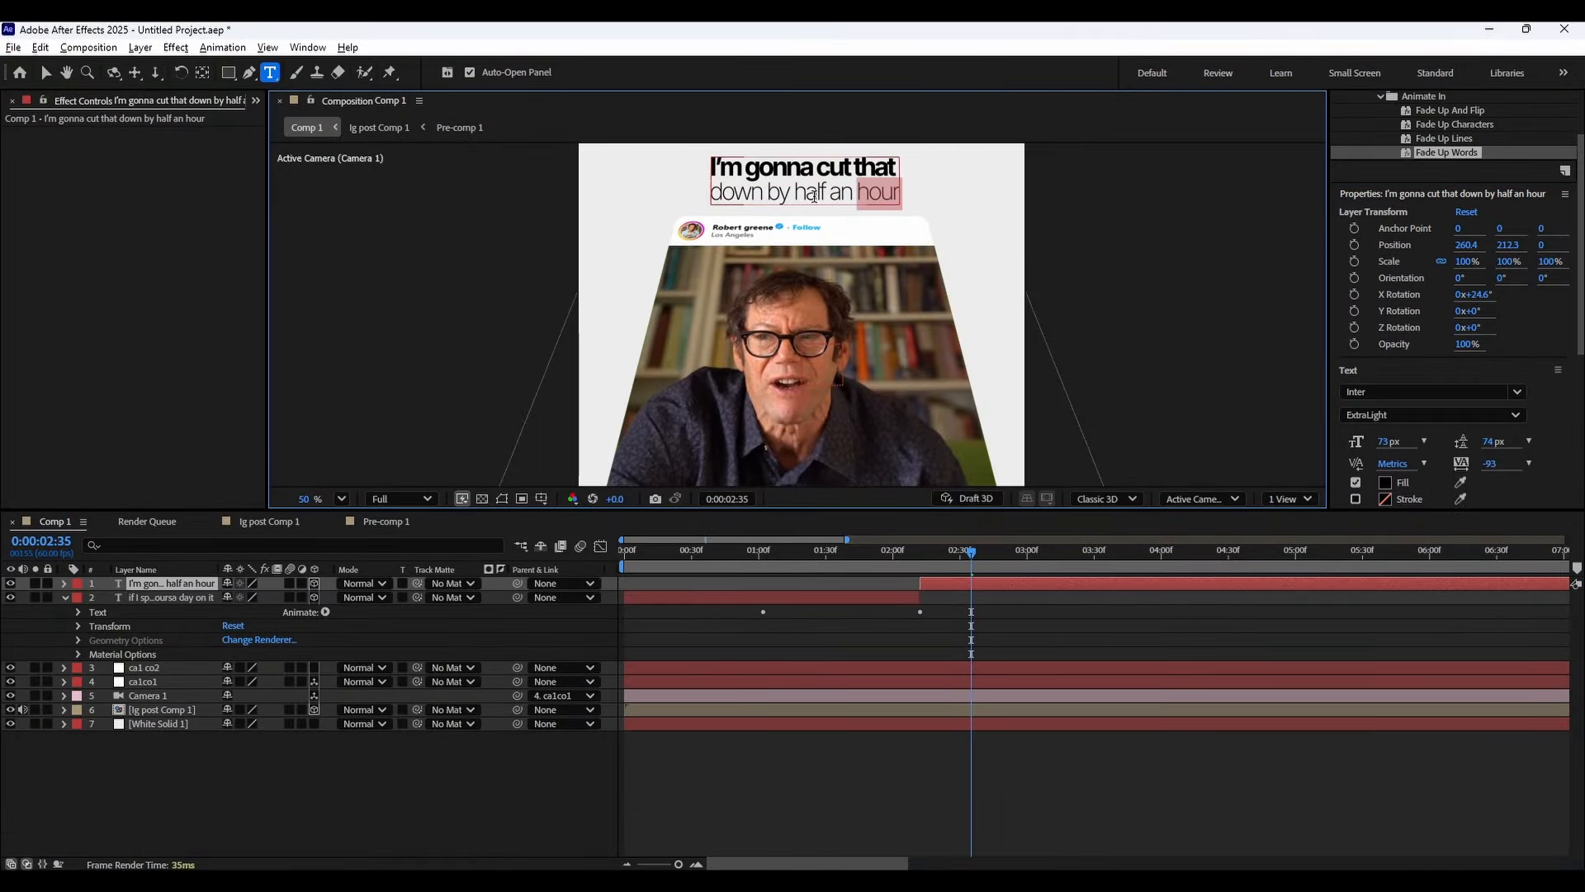
pyautogui.click(1379, 417)
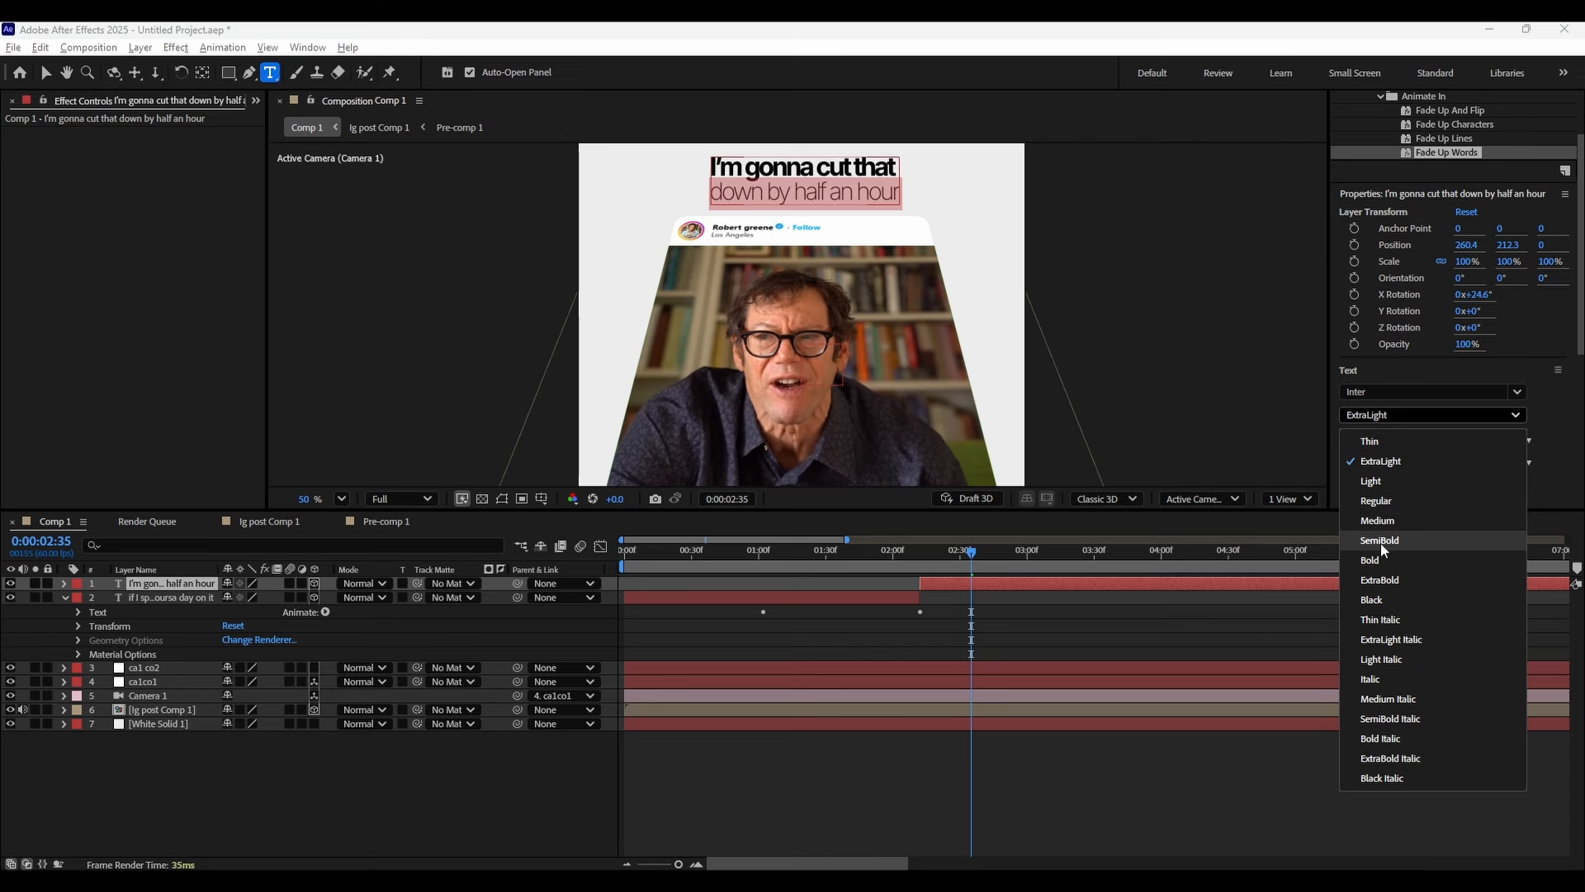
pyautogui.click(1380, 541)
pyautogui.click(1387, 416)
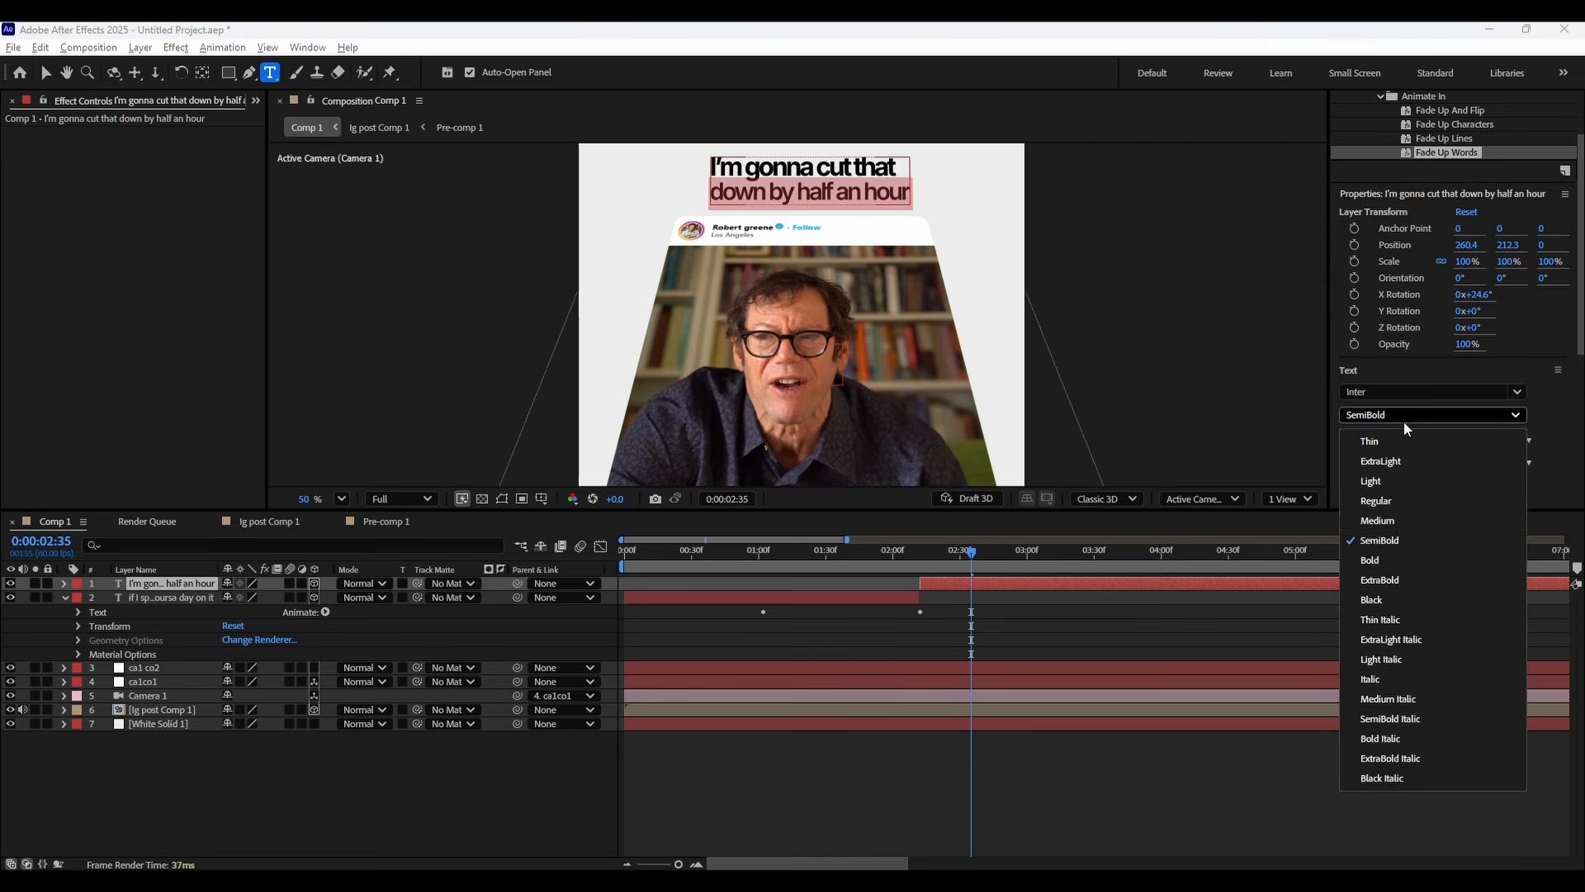
pyautogui.click(1380, 558)
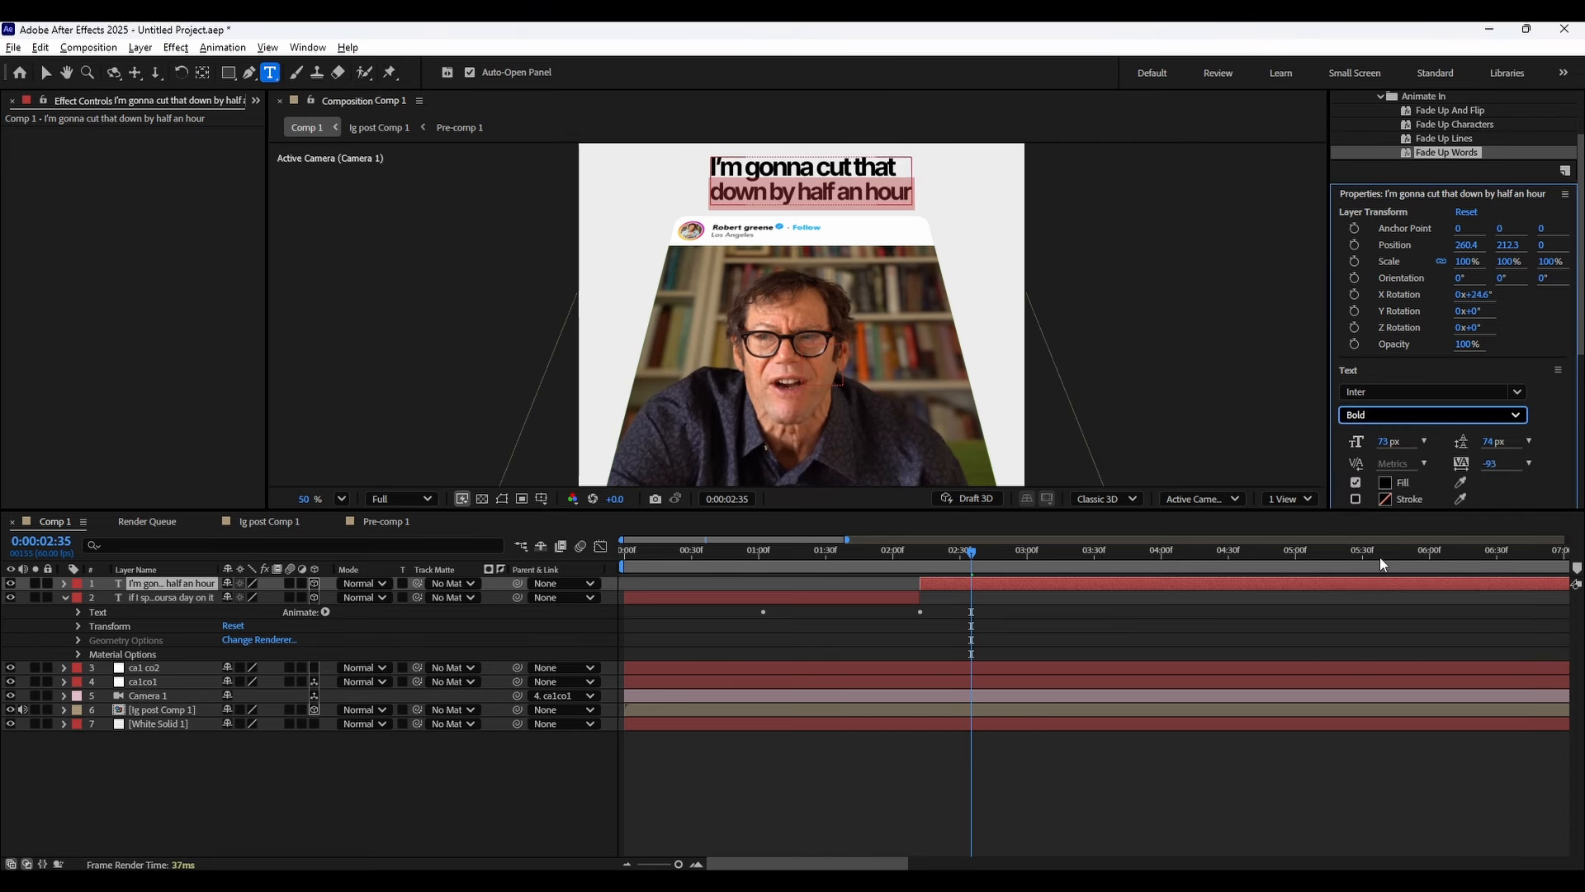
pyautogui.click(1373, 416)
pyautogui.click(1391, 599)
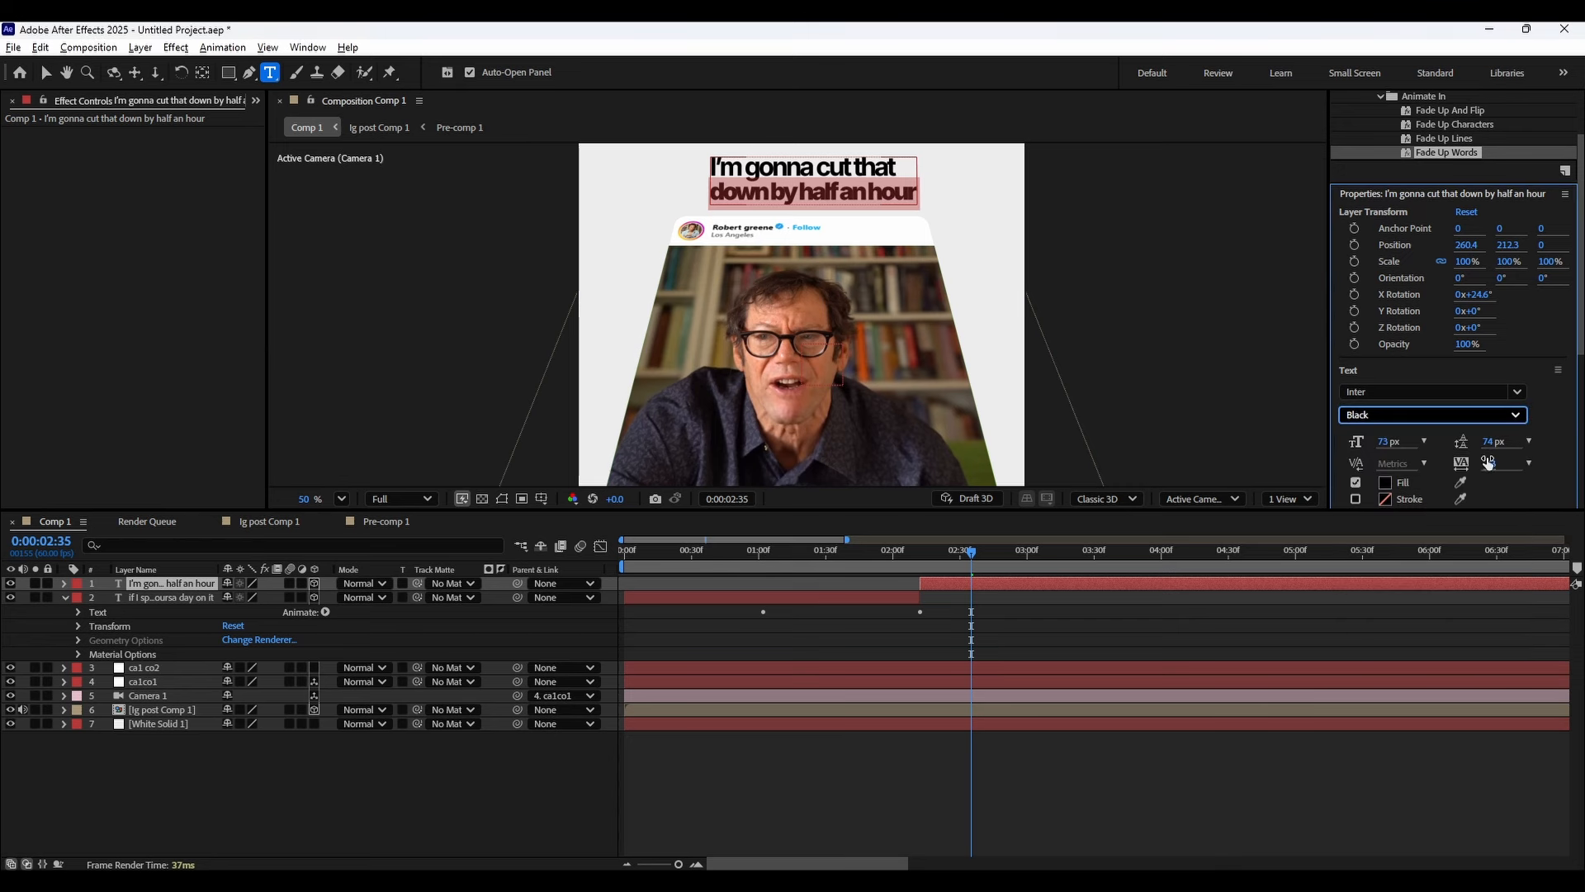
# Set the second caption line's tracking to -57.
pyautogui.moveTo(1488, 462); pyautogui.dragTo(1492, 466)
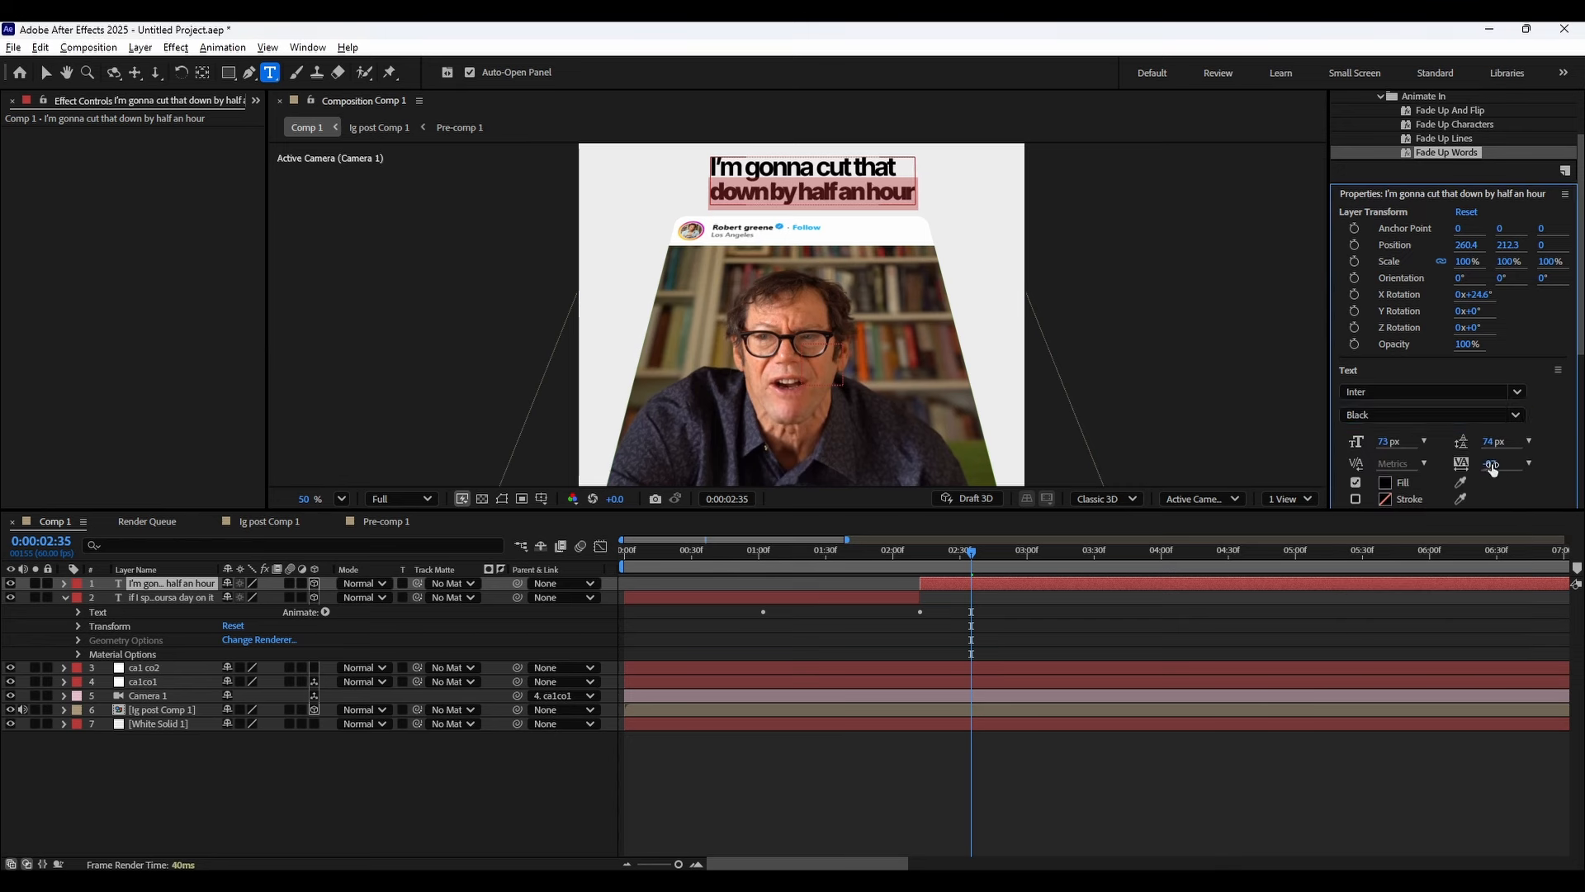
pyautogui.doubleClick(1494, 463)
pyautogui.moveTo(1492, 463); pyautogui.dragTo(1524, 457)
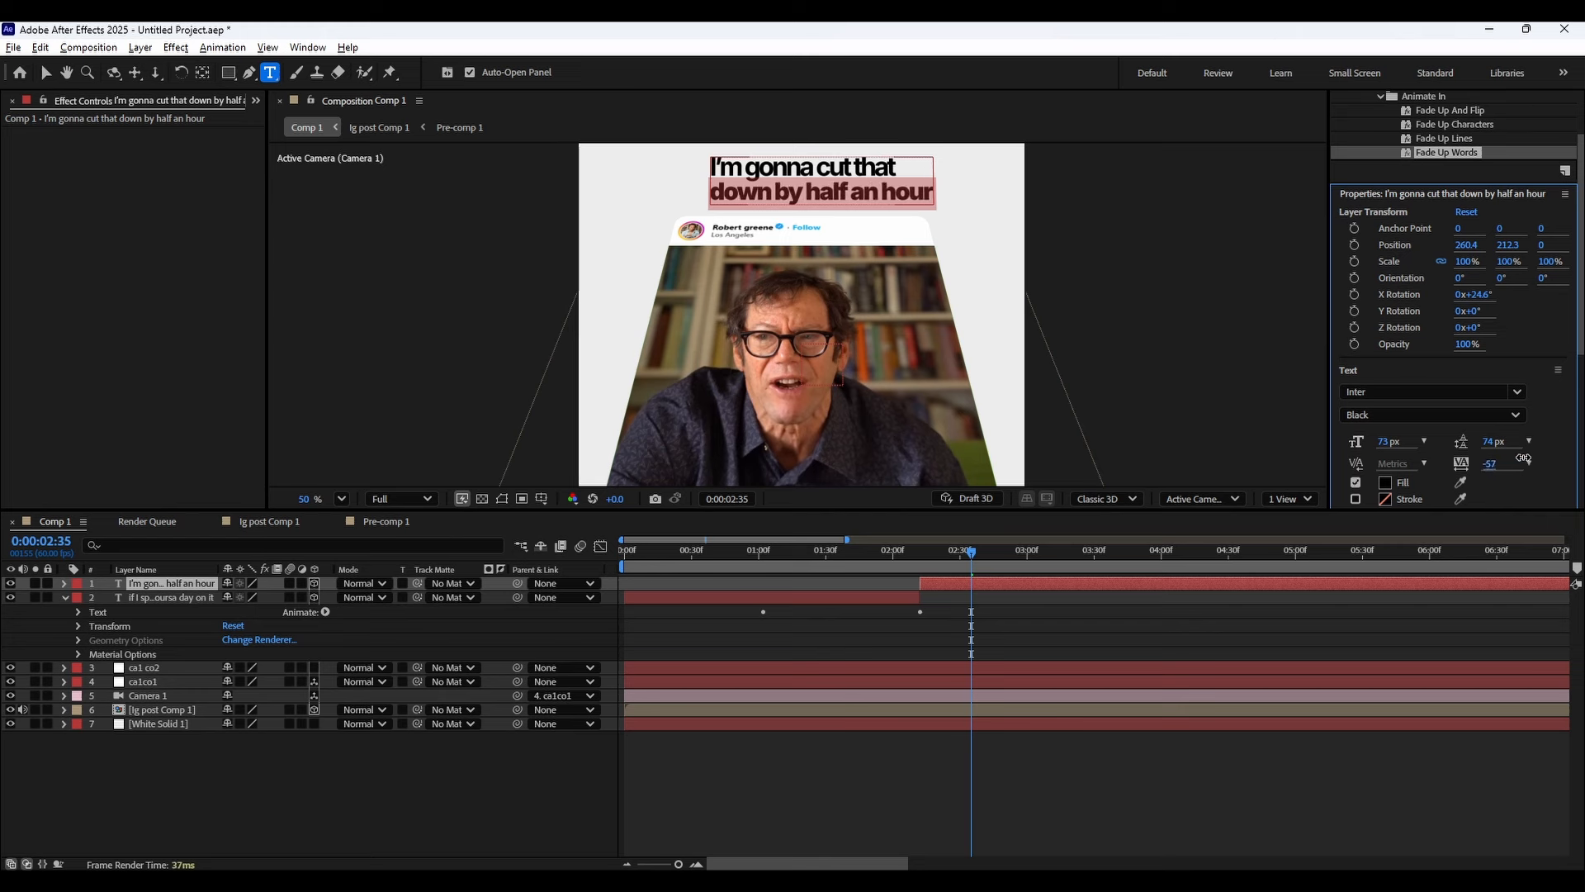
# Set the first caption line "I'm gonna cut that" to the Thin weight at 108 px.
pyautogui.tripleClick(856, 162)
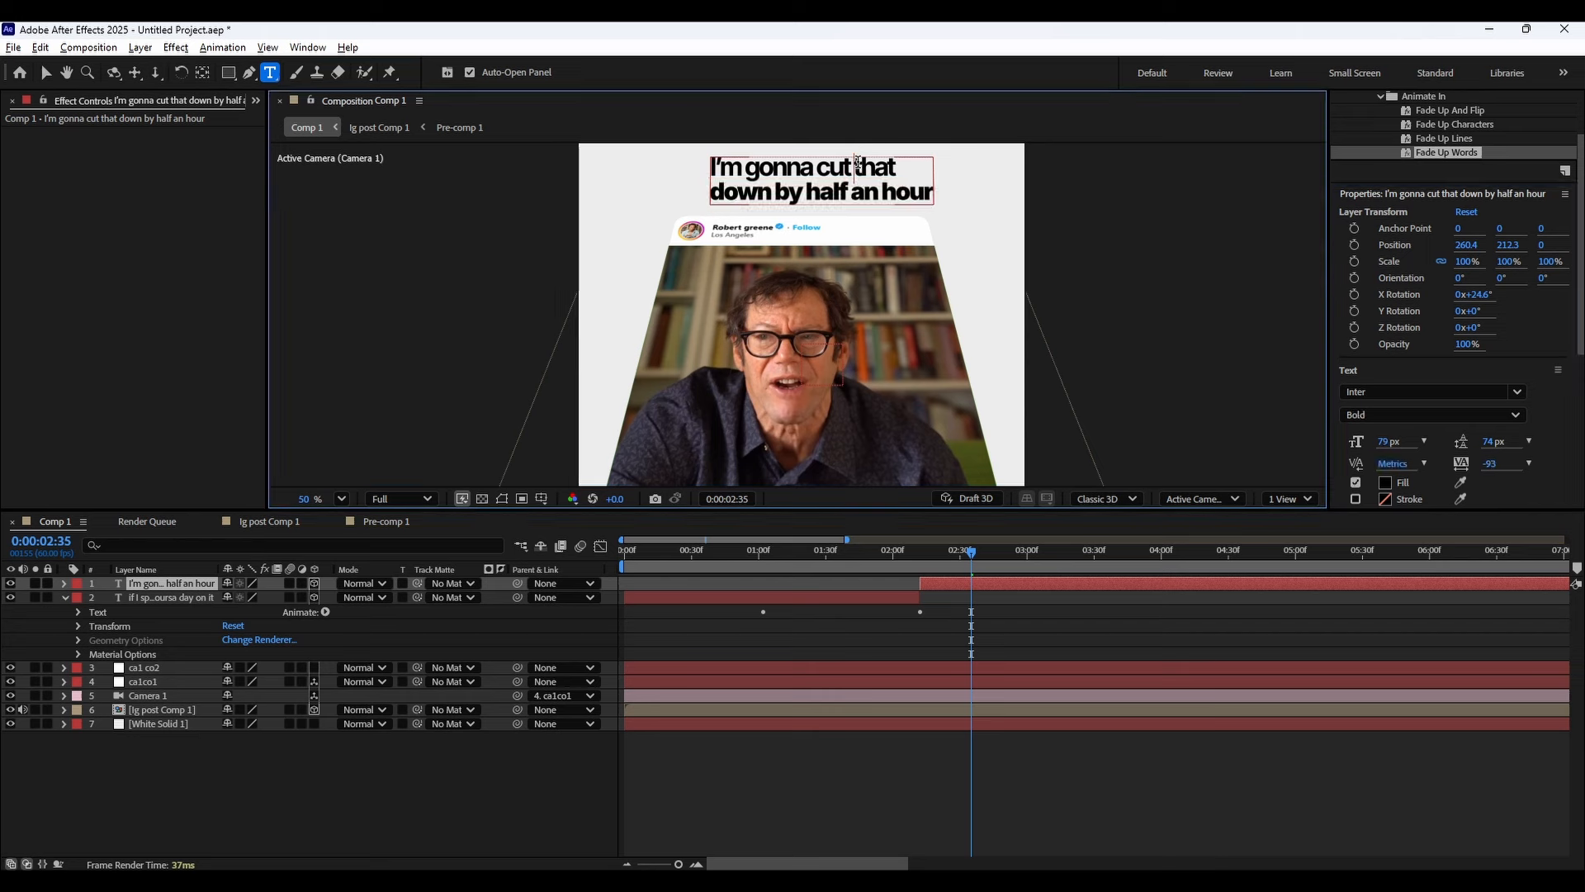
pyautogui.click(1377, 390)
pyautogui.click(1379, 366)
pyautogui.click(1373, 418)
pyautogui.click(1385, 444)
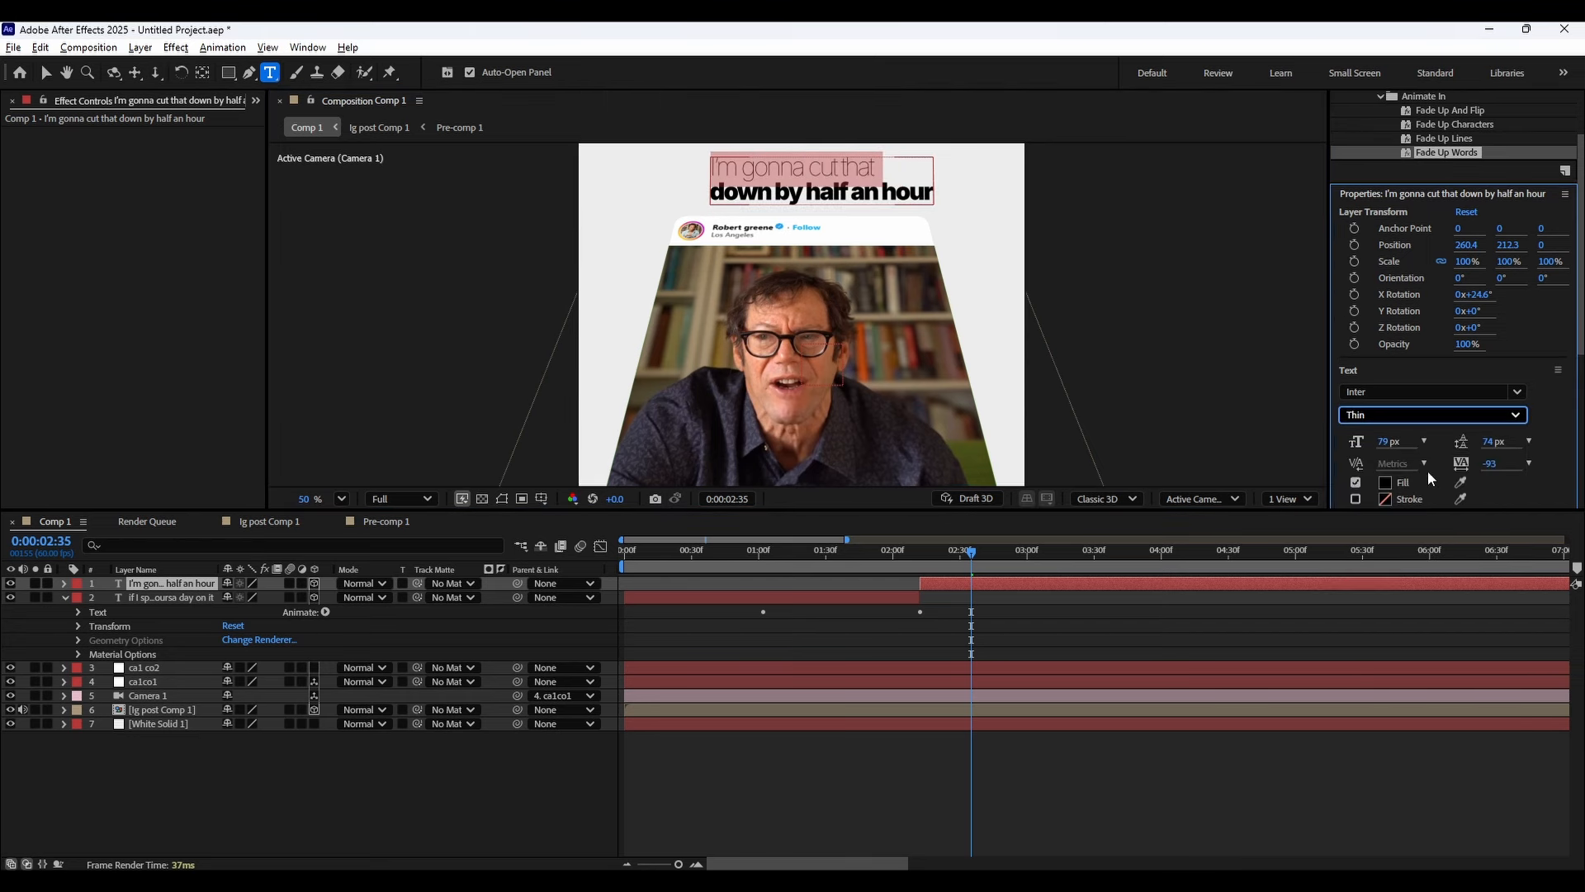
pyautogui.moveTo(1387, 446); pyautogui.dragTo(1410, 438)
# Copy the Fade Up Words animator properties from the earlier caption layer and paste them onto the new caption layer at 0:00:02:12.
pyautogui.click(919, 557)
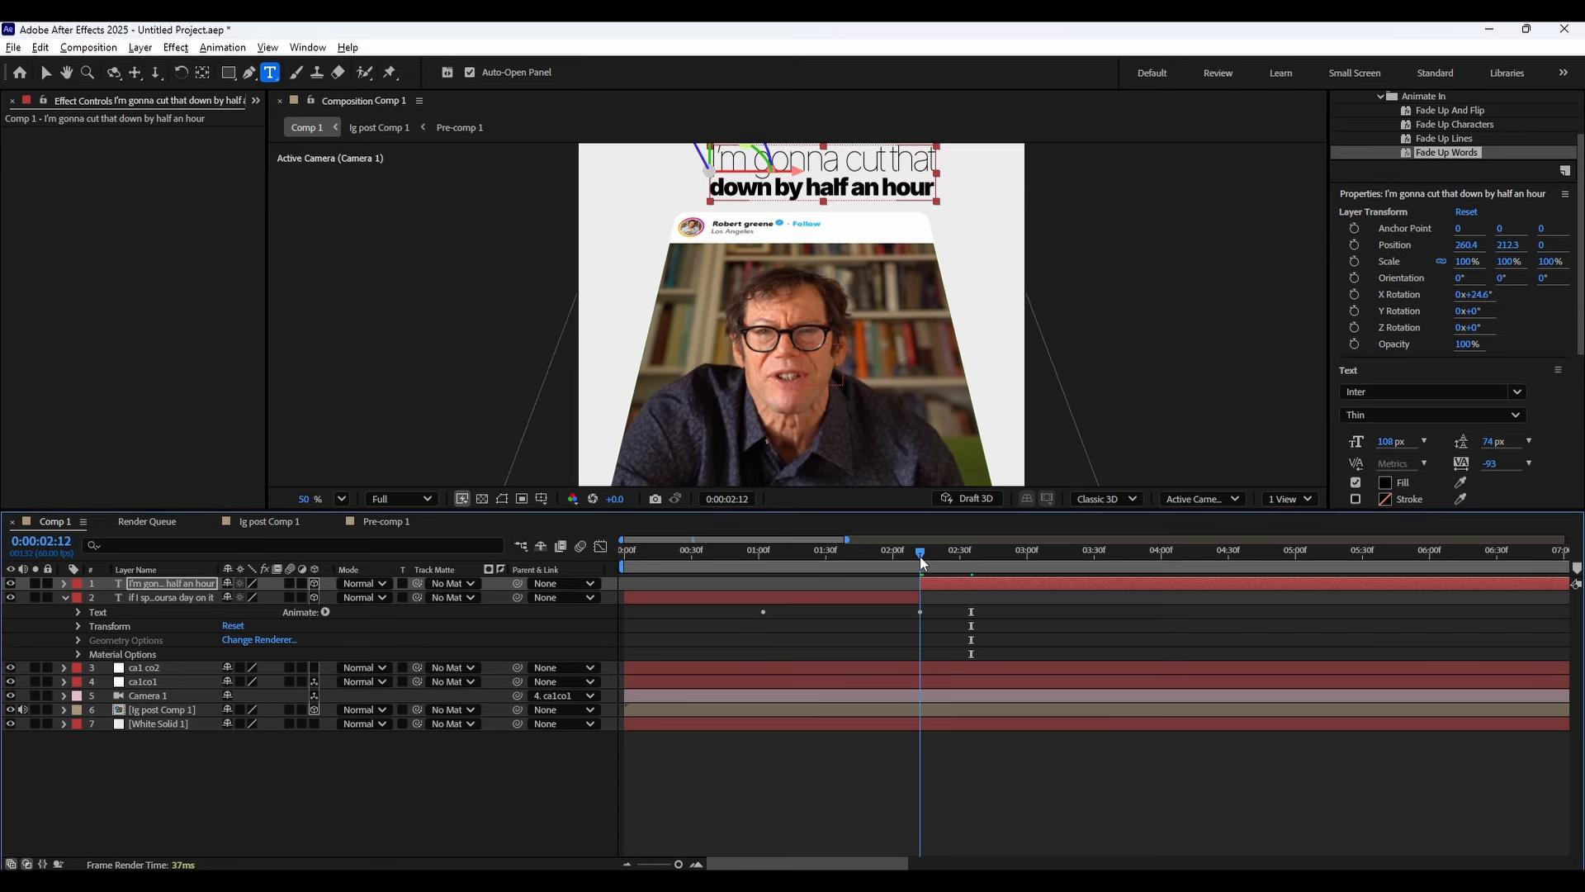
pyautogui.click(127, 613)
pyautogui.click(78, 626)
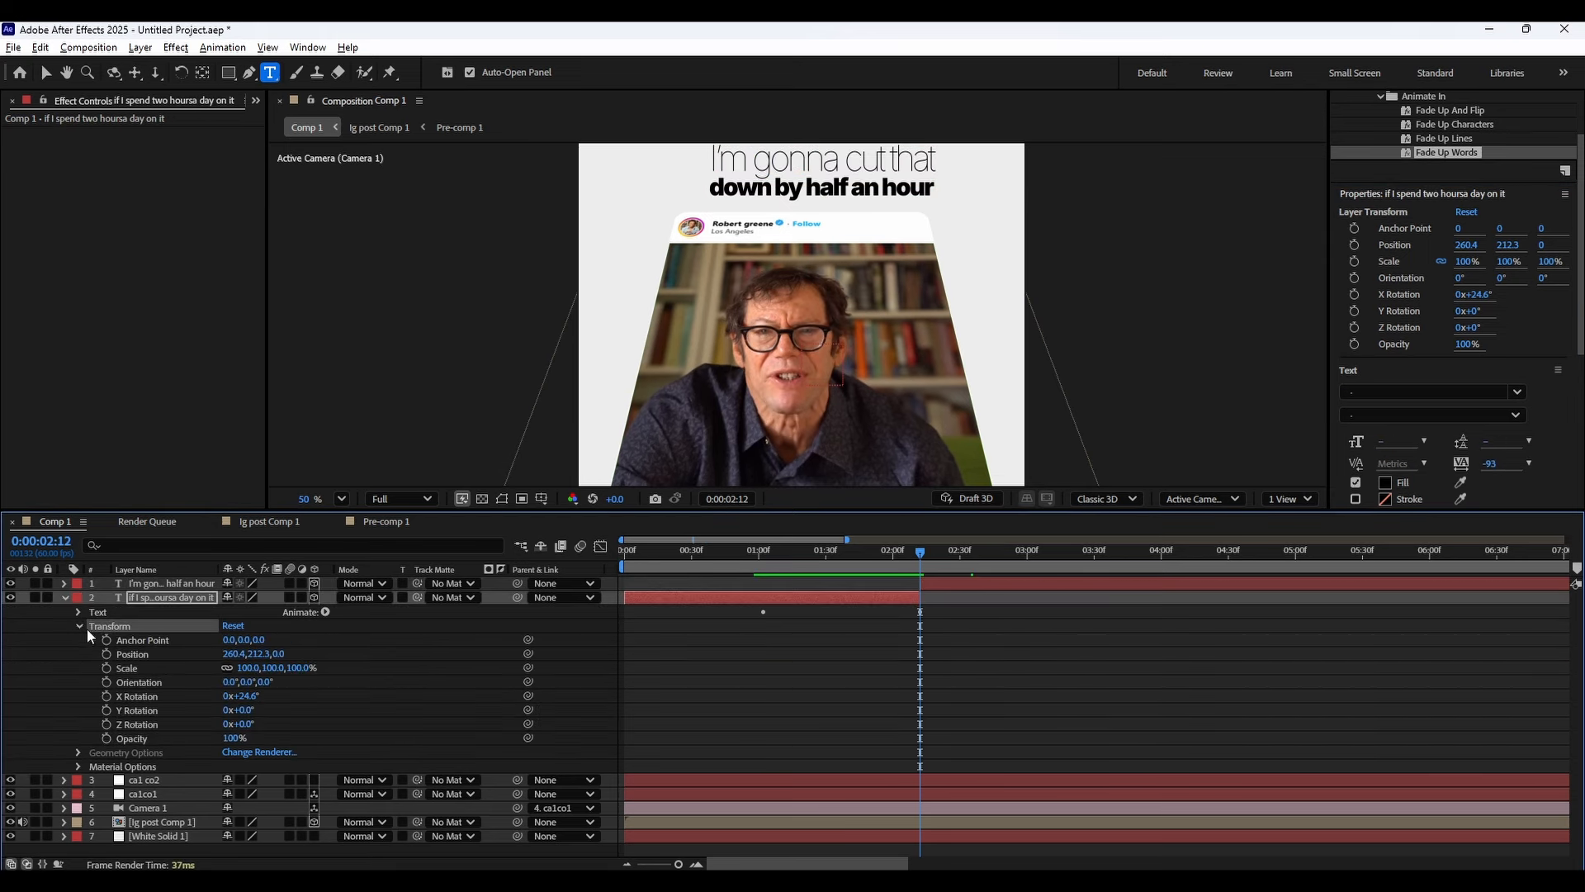
pyautogui.click(77, 626)
pyautogui.click(78, 612)
pyautogui.click(93, 668)
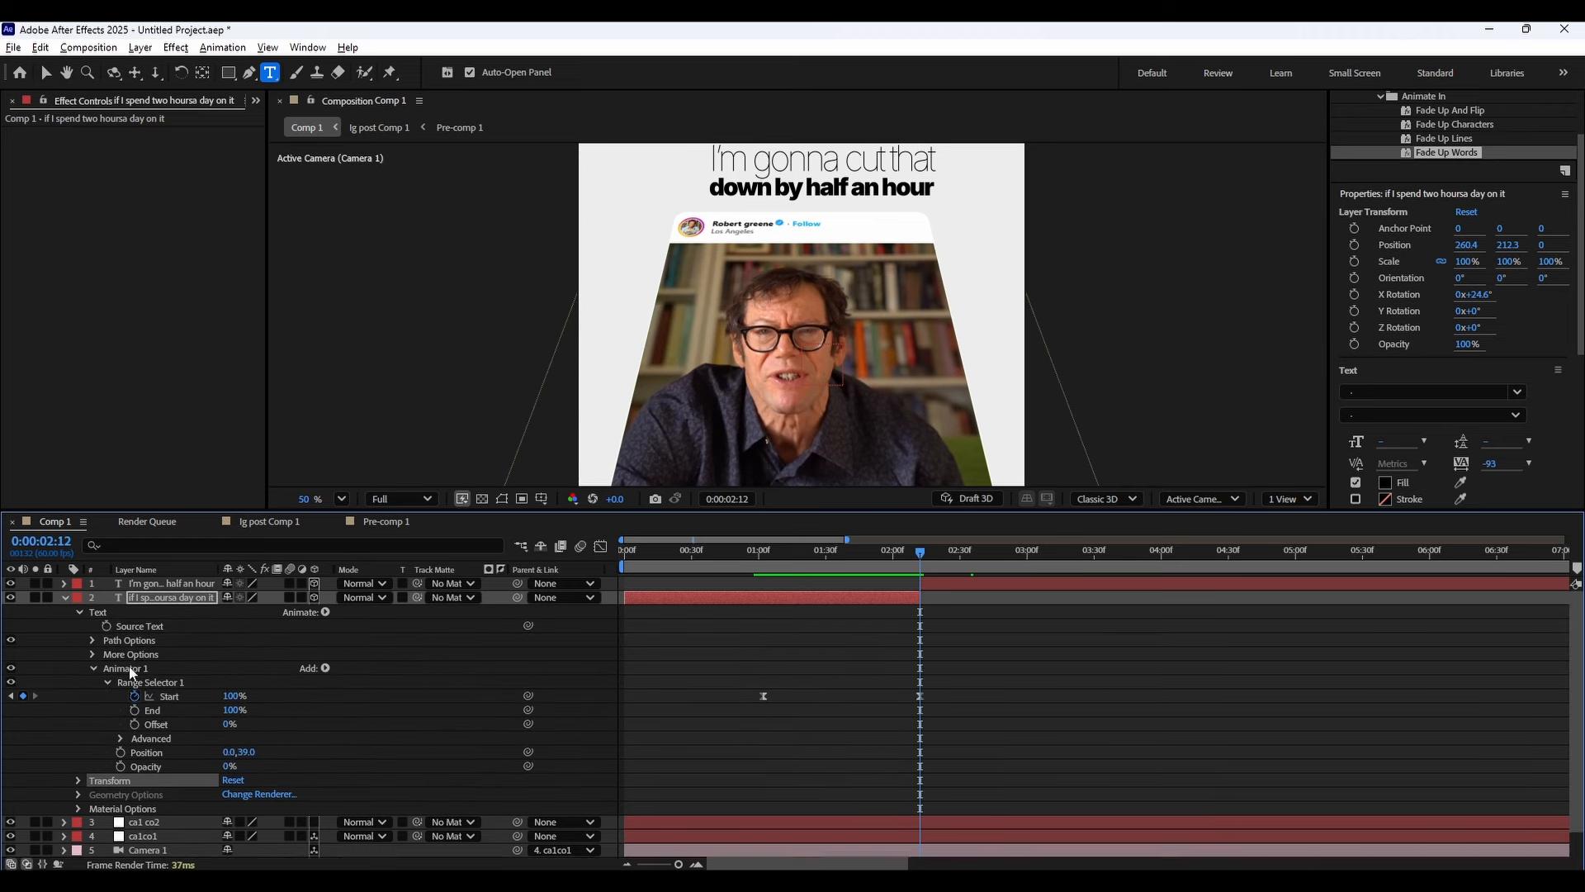
pyautogui.scroll(-1, 82, 641)
pyautogui.moveTo(82, 640); pyautogui.dragTo(185, 739)
pyautogui.scroll(1, 136, 690)
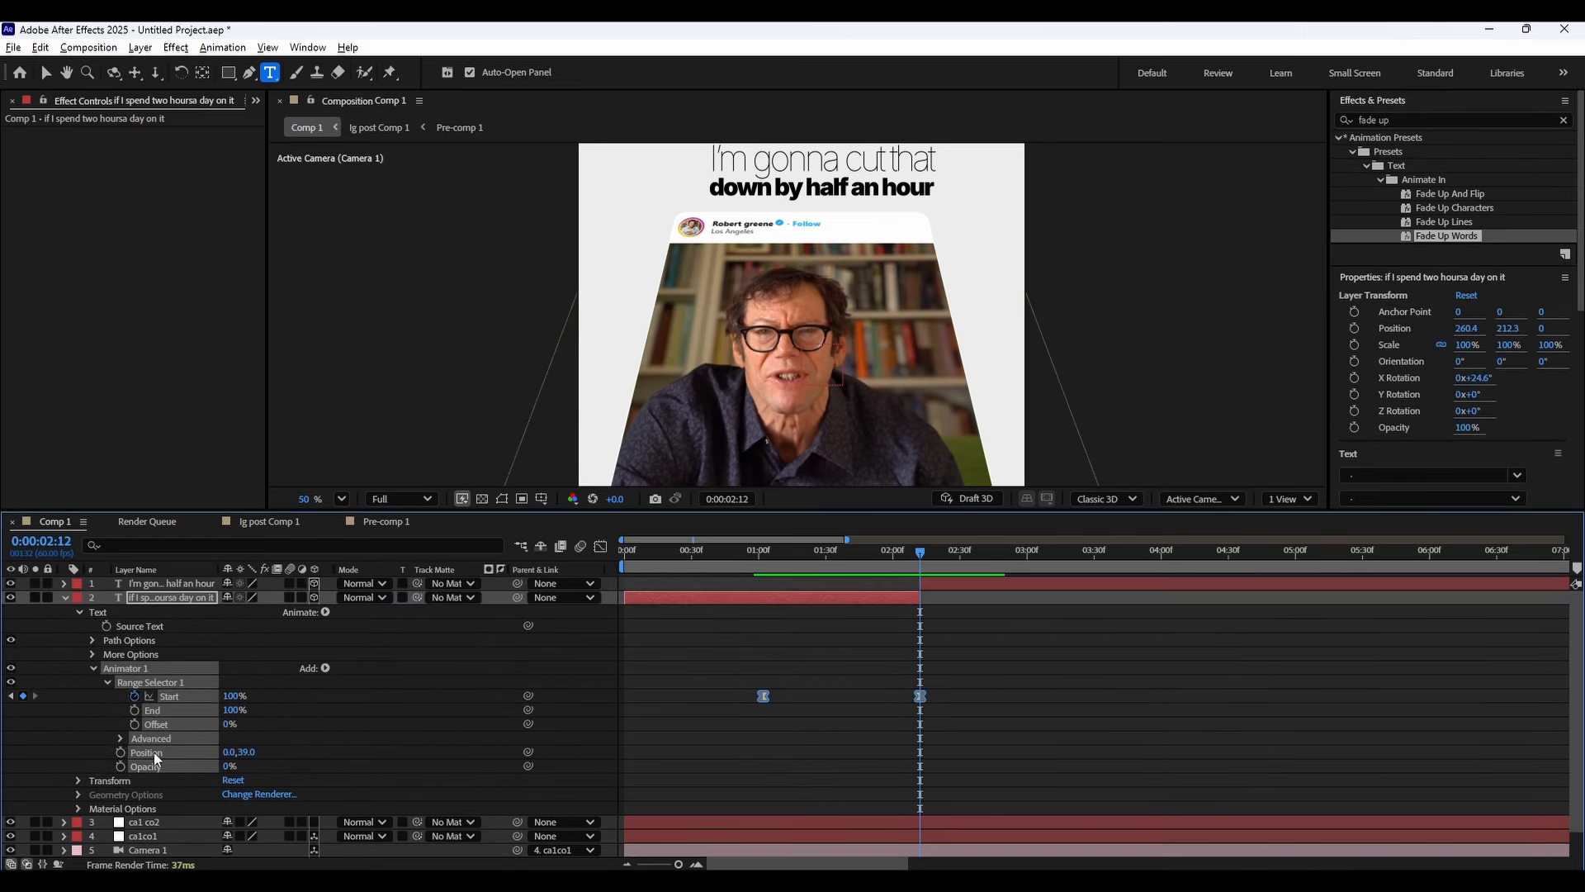
pyautogui.click(63, 597)
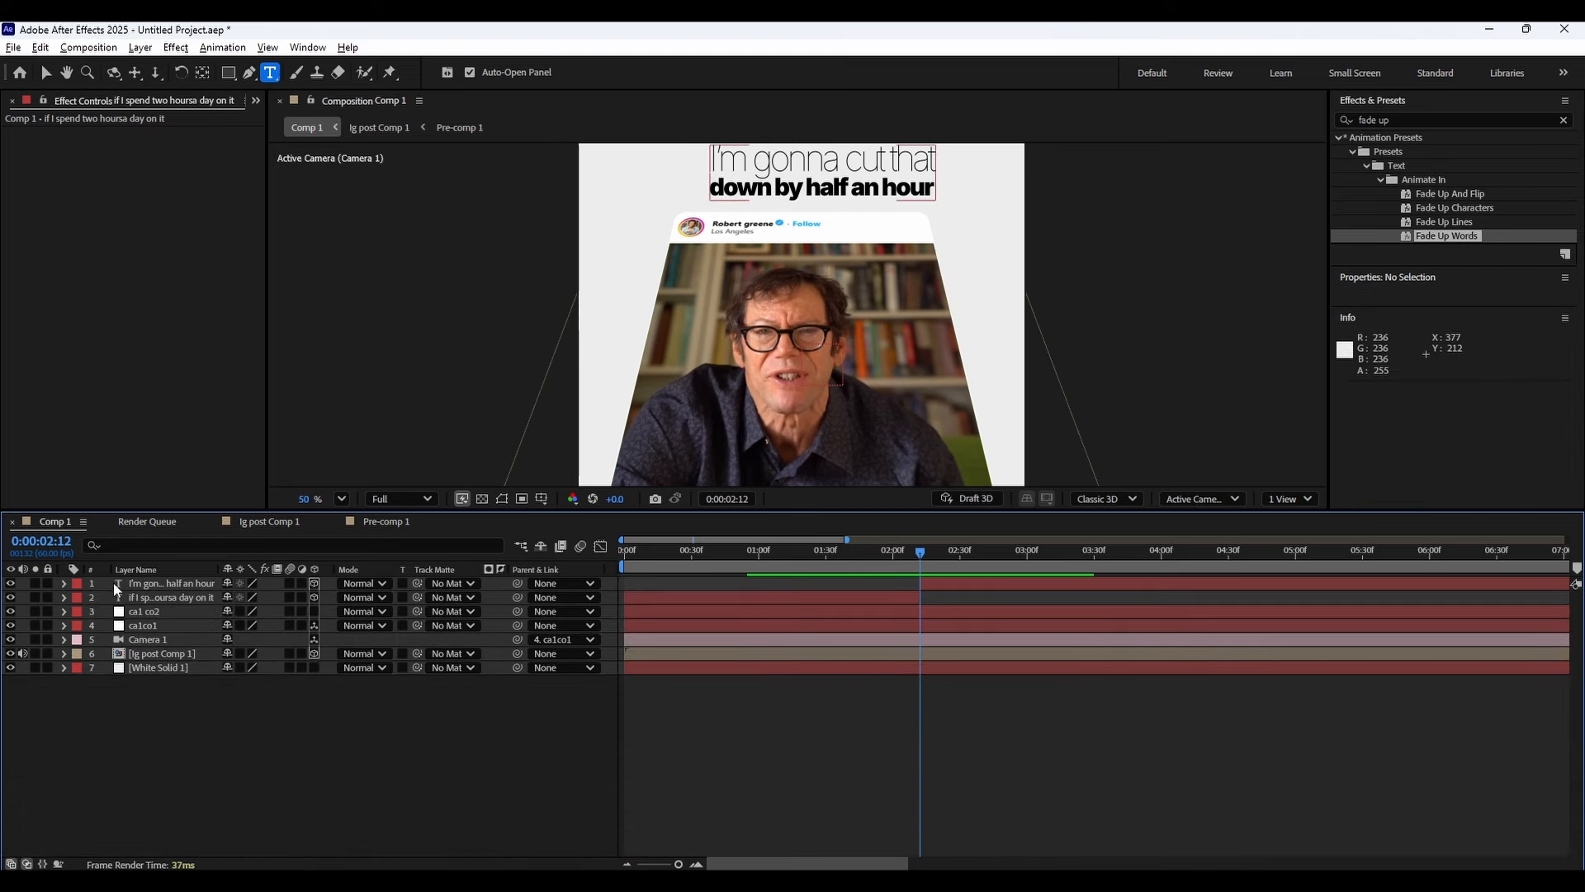
pyautogui.click(83, 583)
pyautogui.click(63, 584)
pyautogui.hotkey('ctrl', 'v')
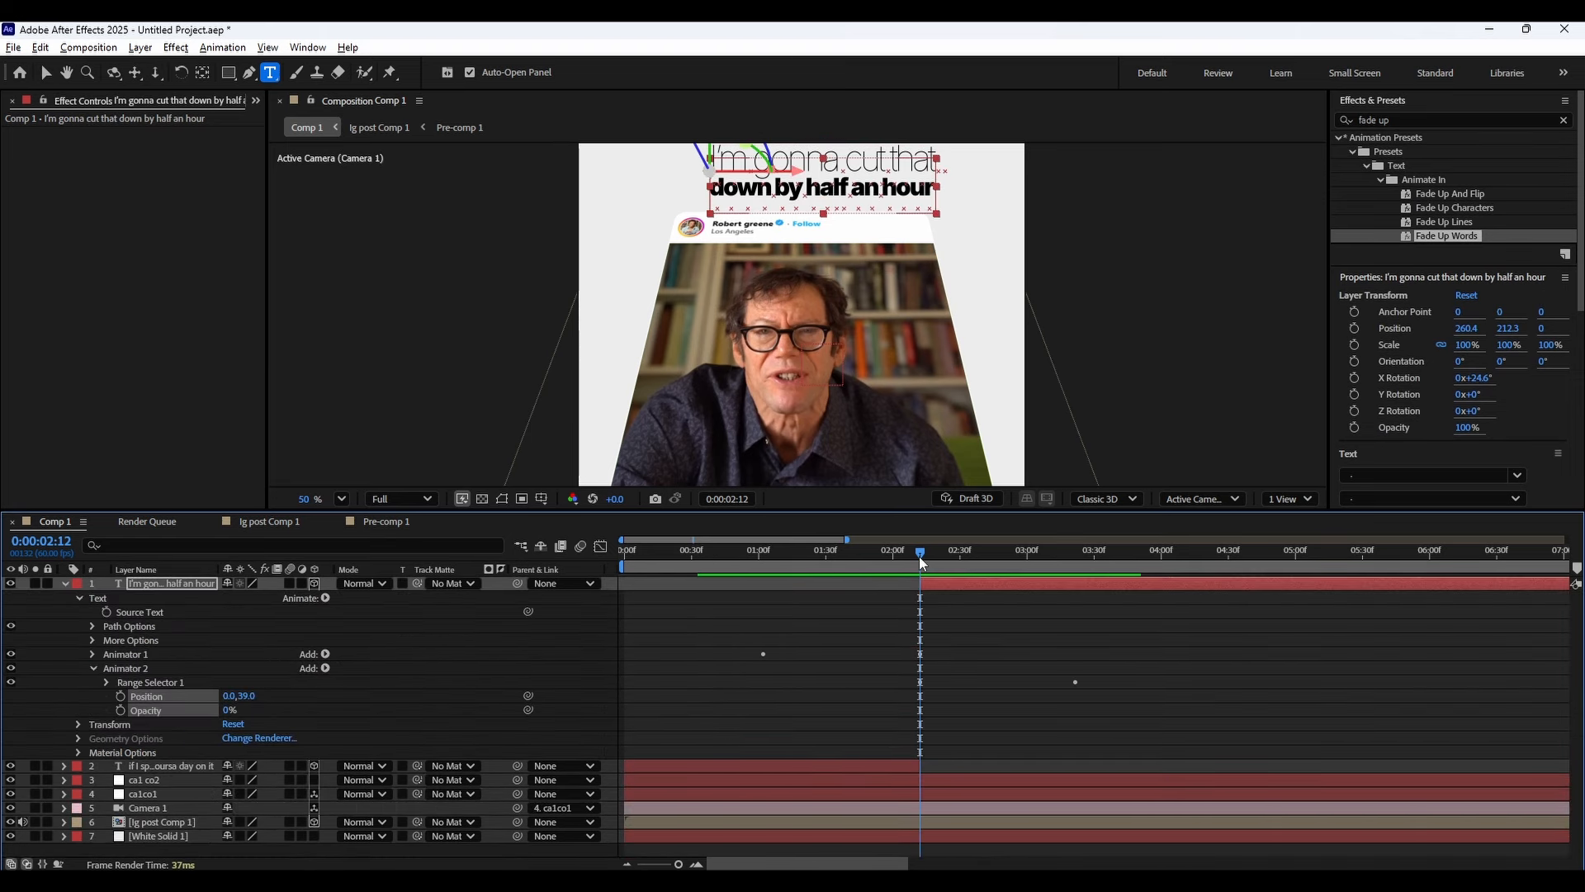
# Reveal the new caption's keyframes and shift the pasted animator's Start keyframes later in time.
pyautogui.click(192, 589)
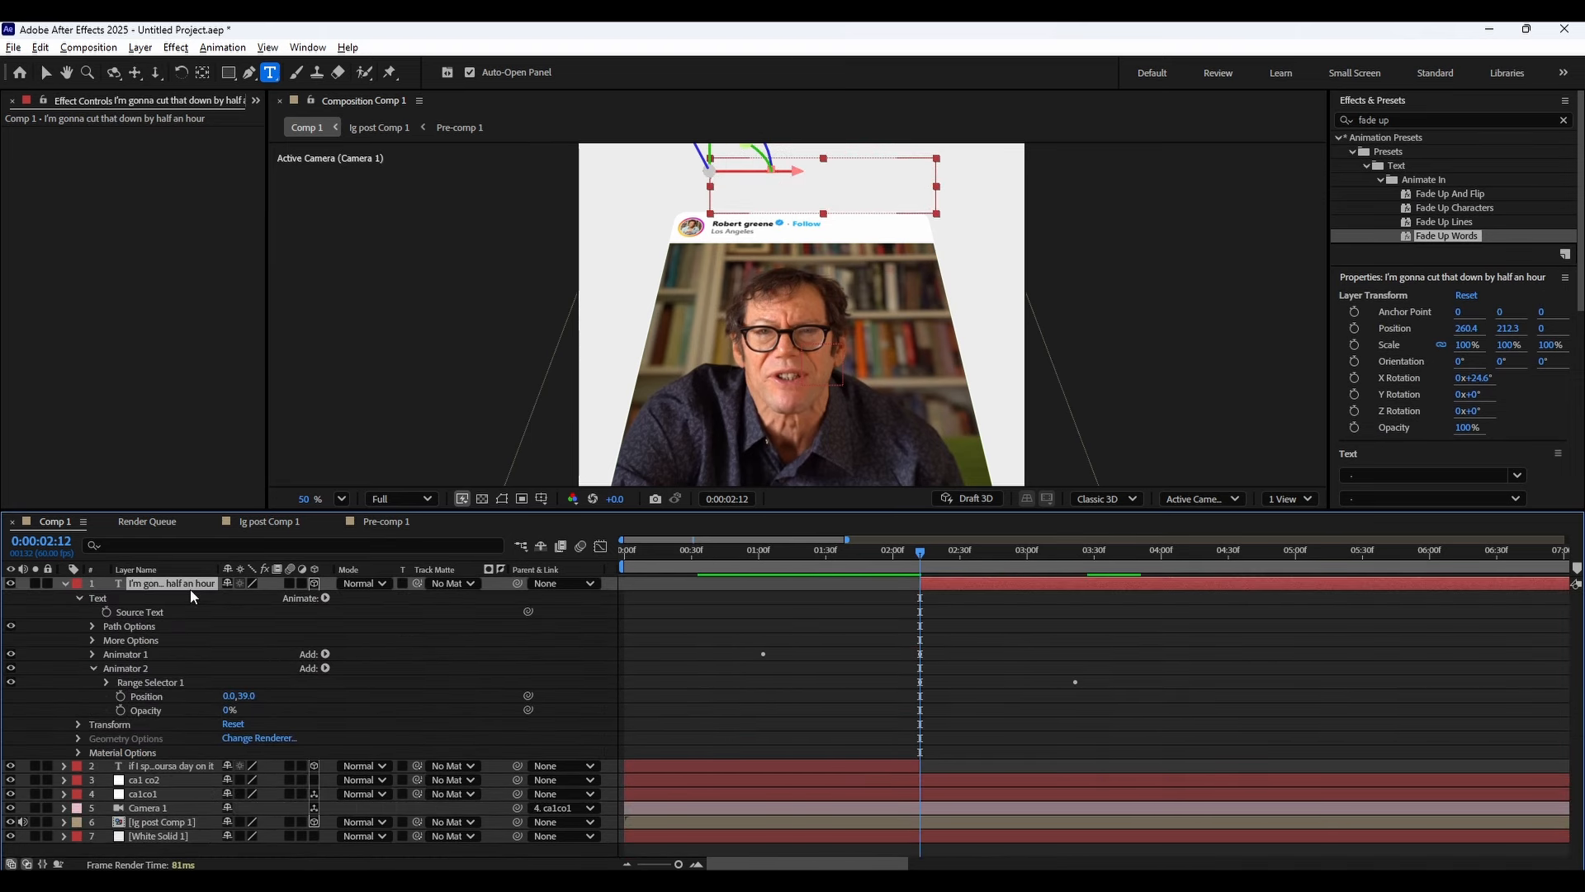
pyautogui.press('u')
pyautogui.press('u')
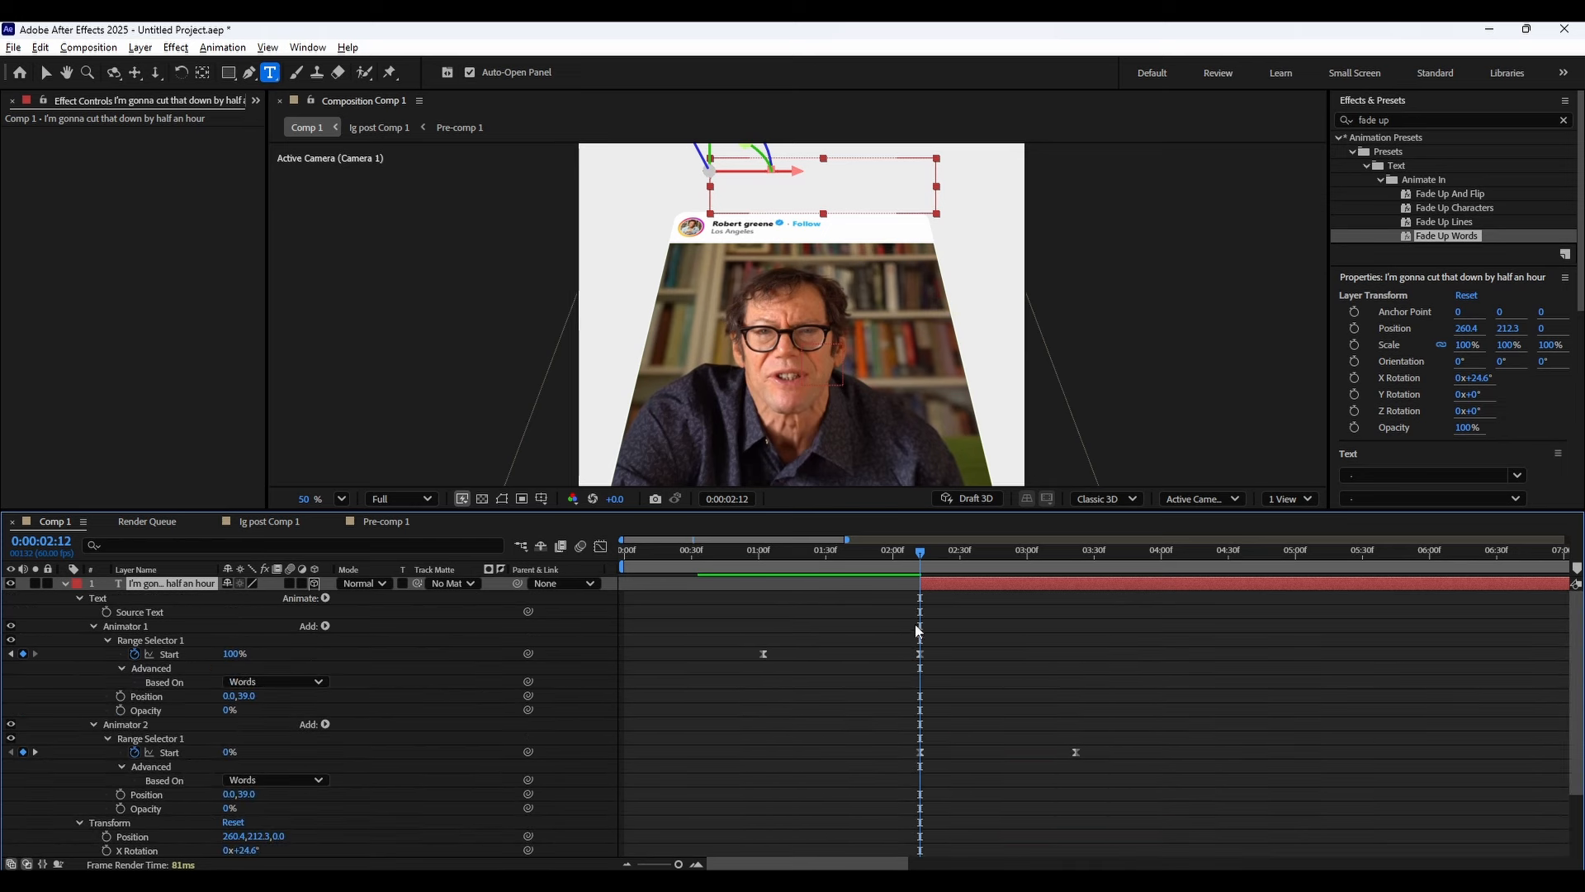
pyautogui.moveTo(928, 557); pyautogui.dragTo(1083, 571)
pyautogui.moveTo(899, 712); pyautogui.dragTo(1059, 755)
pyautogui.moveTo(914, 557); pyautogui.dragTo(1071, 577)
pyautogui.moveTo(951, 658); pyautogui.dragTo(747, 641)
pyautogui.click(913, 661)
pyautogui.click(905, 671)
pyautogui.click(898, 676)
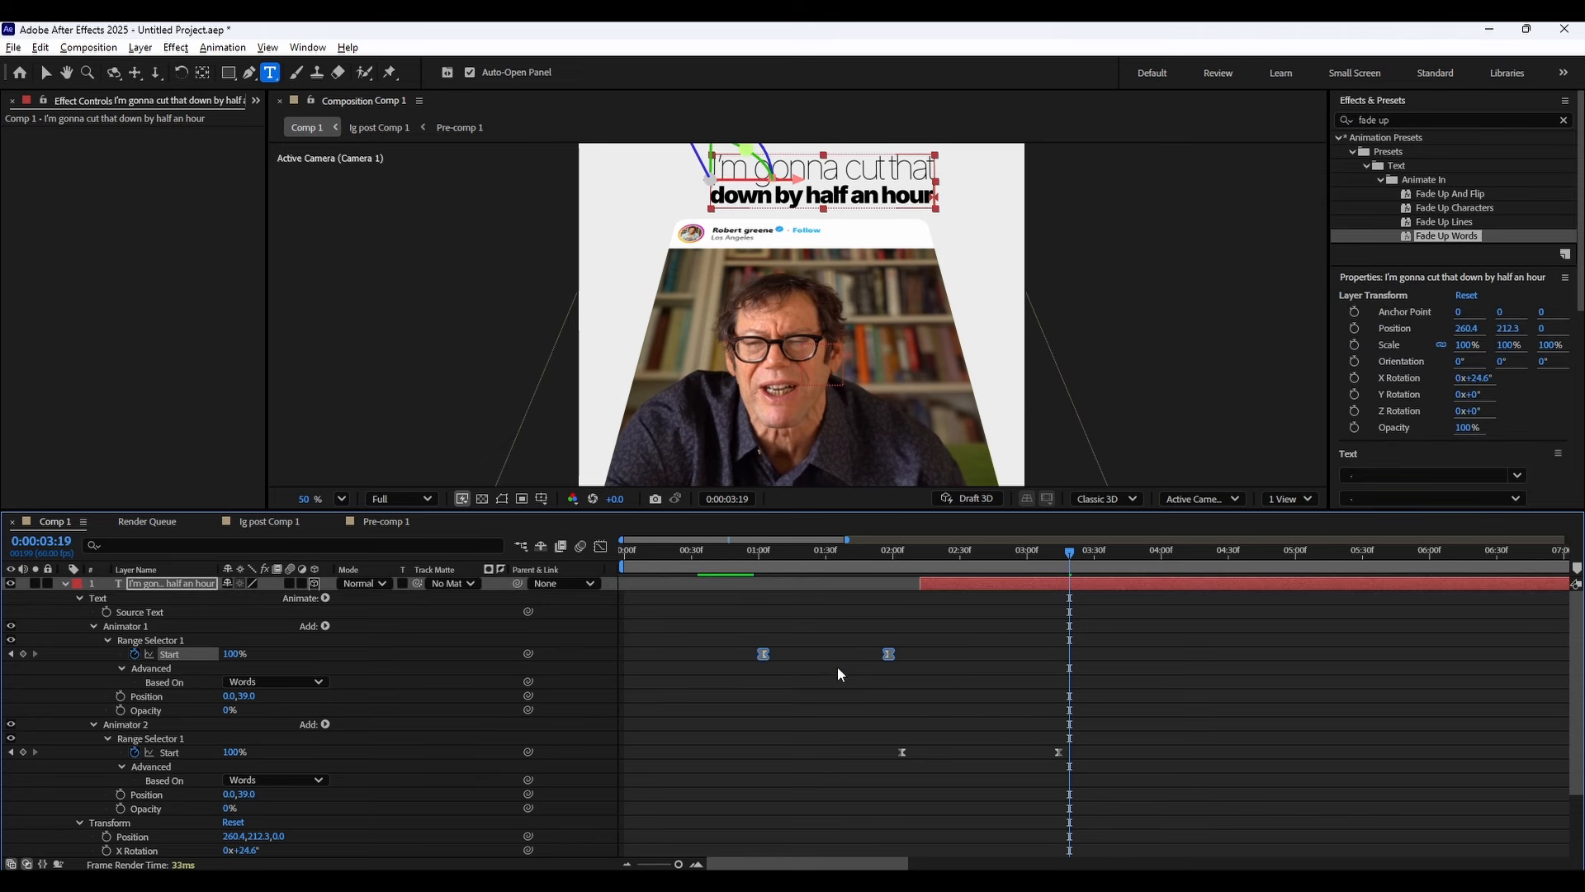
# Align the pasted animator's Start keyframes with the new caption layer's start at 0:00:02:12.
pyautogui.click(899, 555)
pyautogui.click(176, 585)
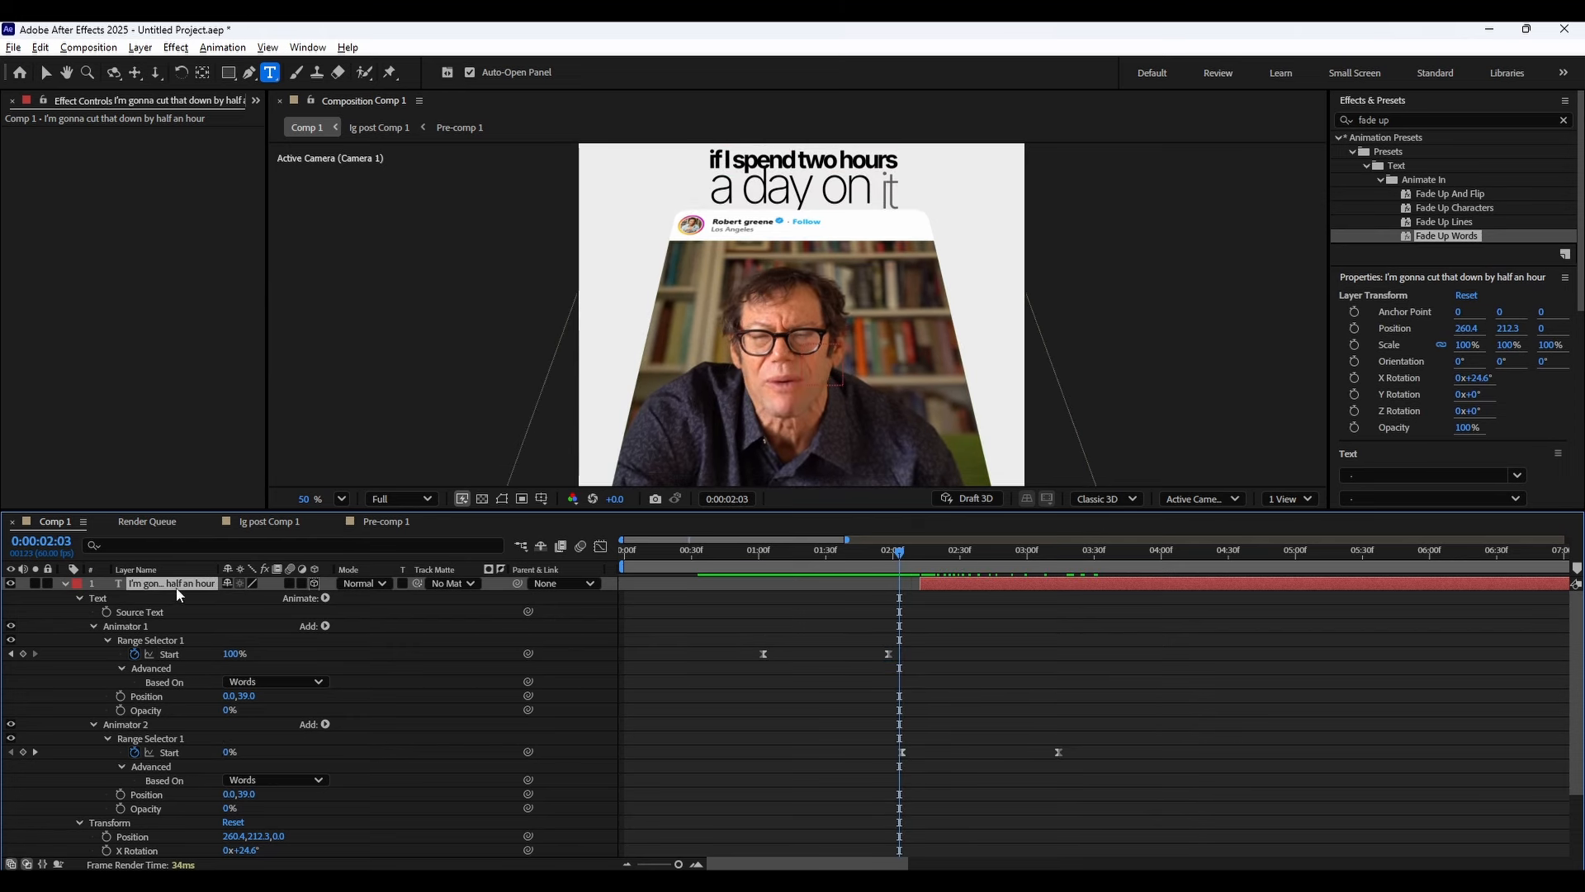
pyautogui.hotkey('ctrl', 'v')
pyautogui.hotkey('ctrl', 'z')
pyautogui.moveTo(923, 672); pyautogui.dragTo(728, 636)
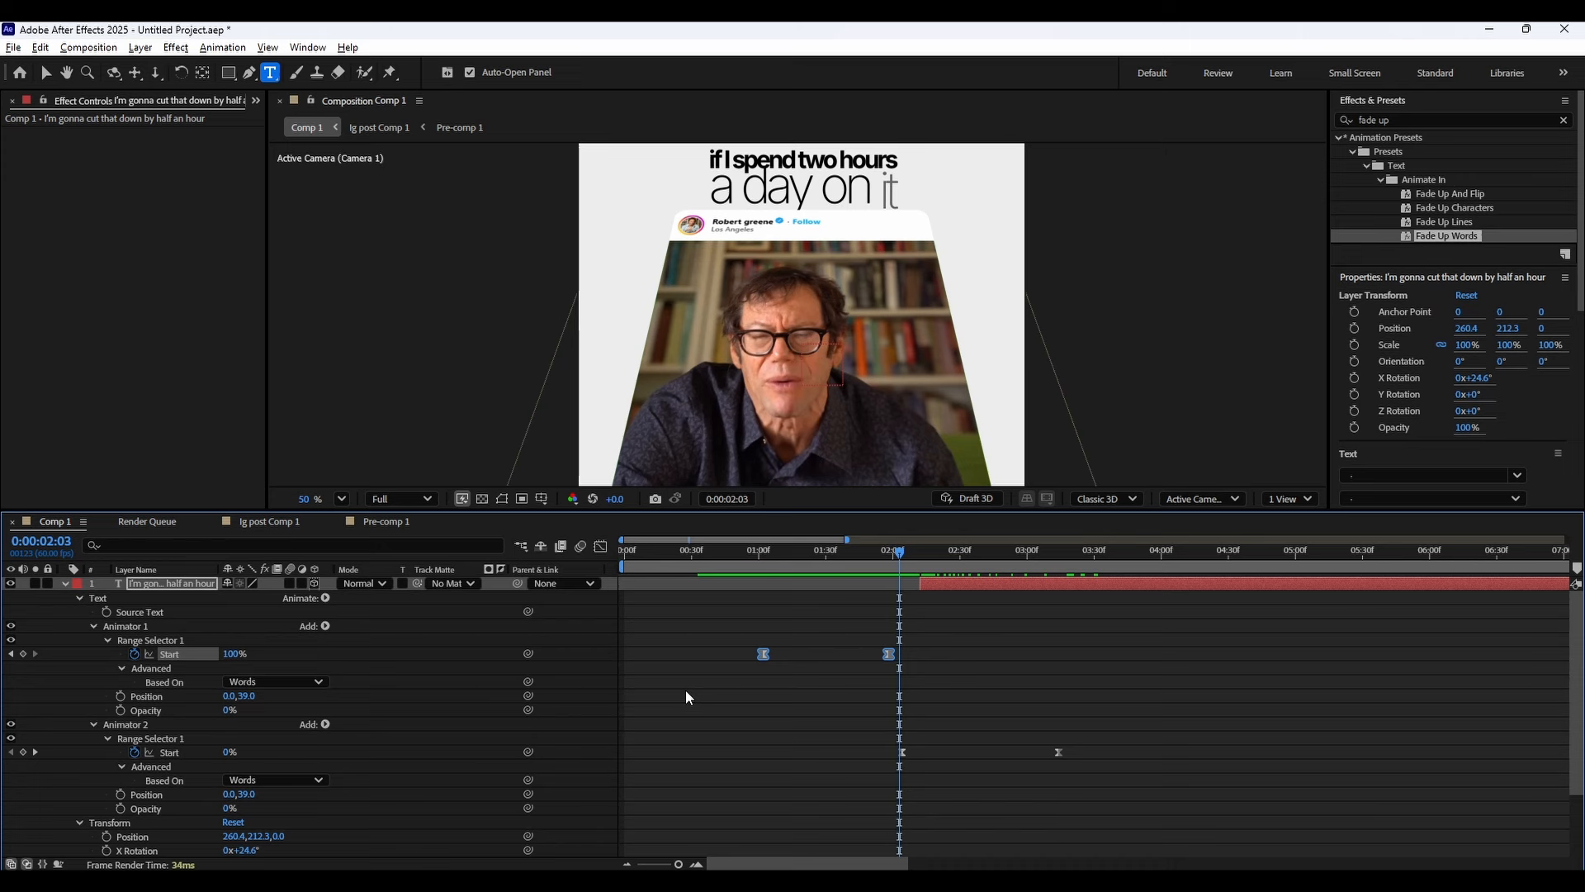
pyautogui.hotkey('ctrl', 'z')
pyautogui.hotkey('ctrl', 'z')
pyautogui.scroll(-3, 884, 669)
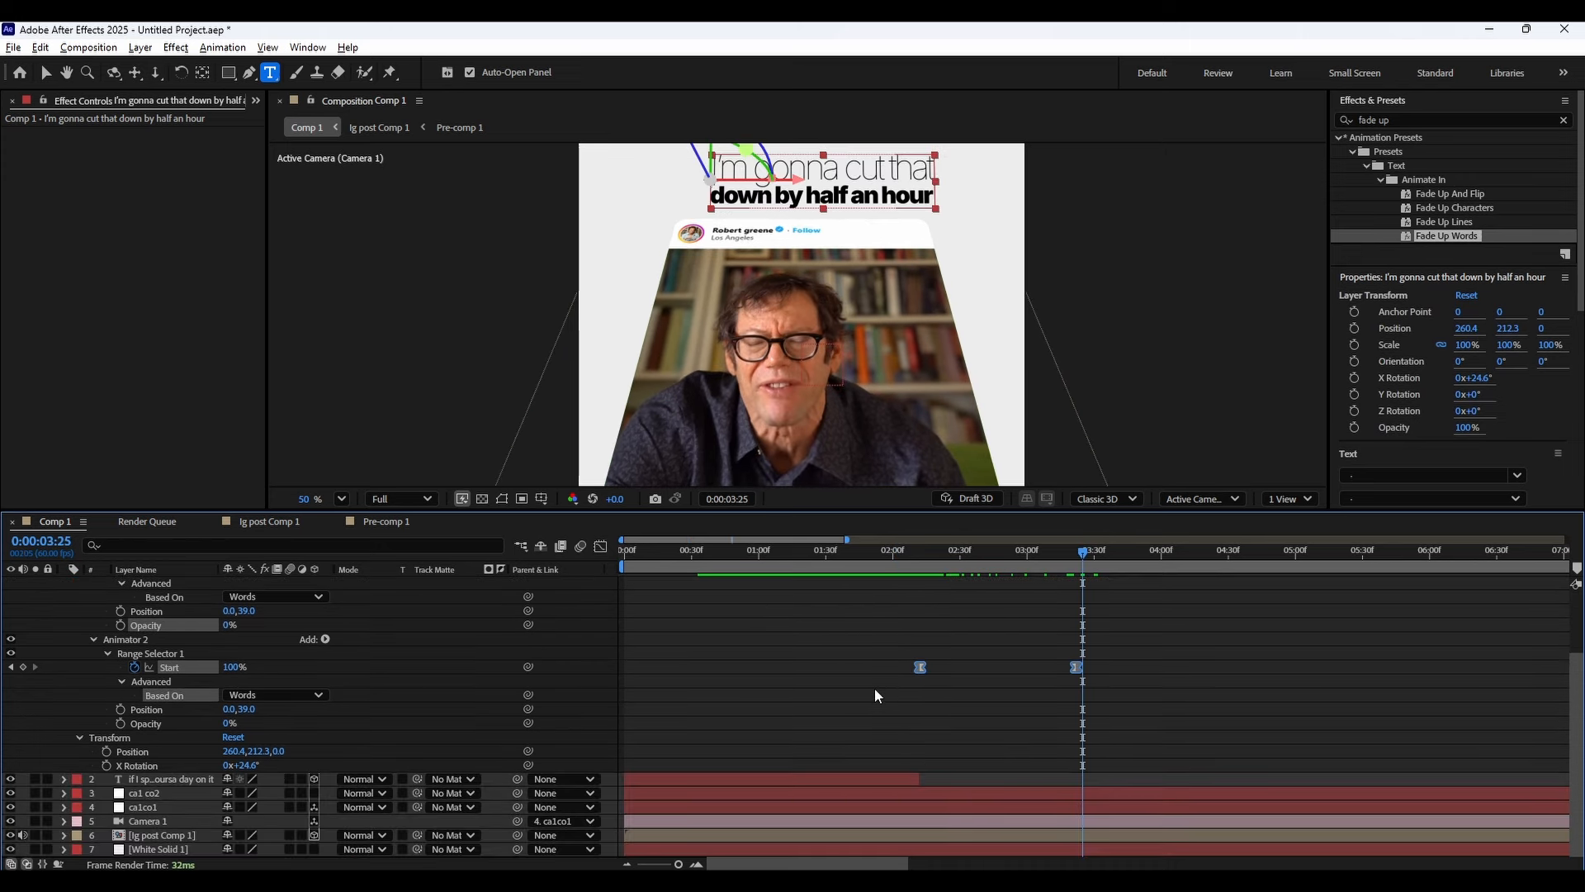
pyautogui.scroll(3, 774, 734)
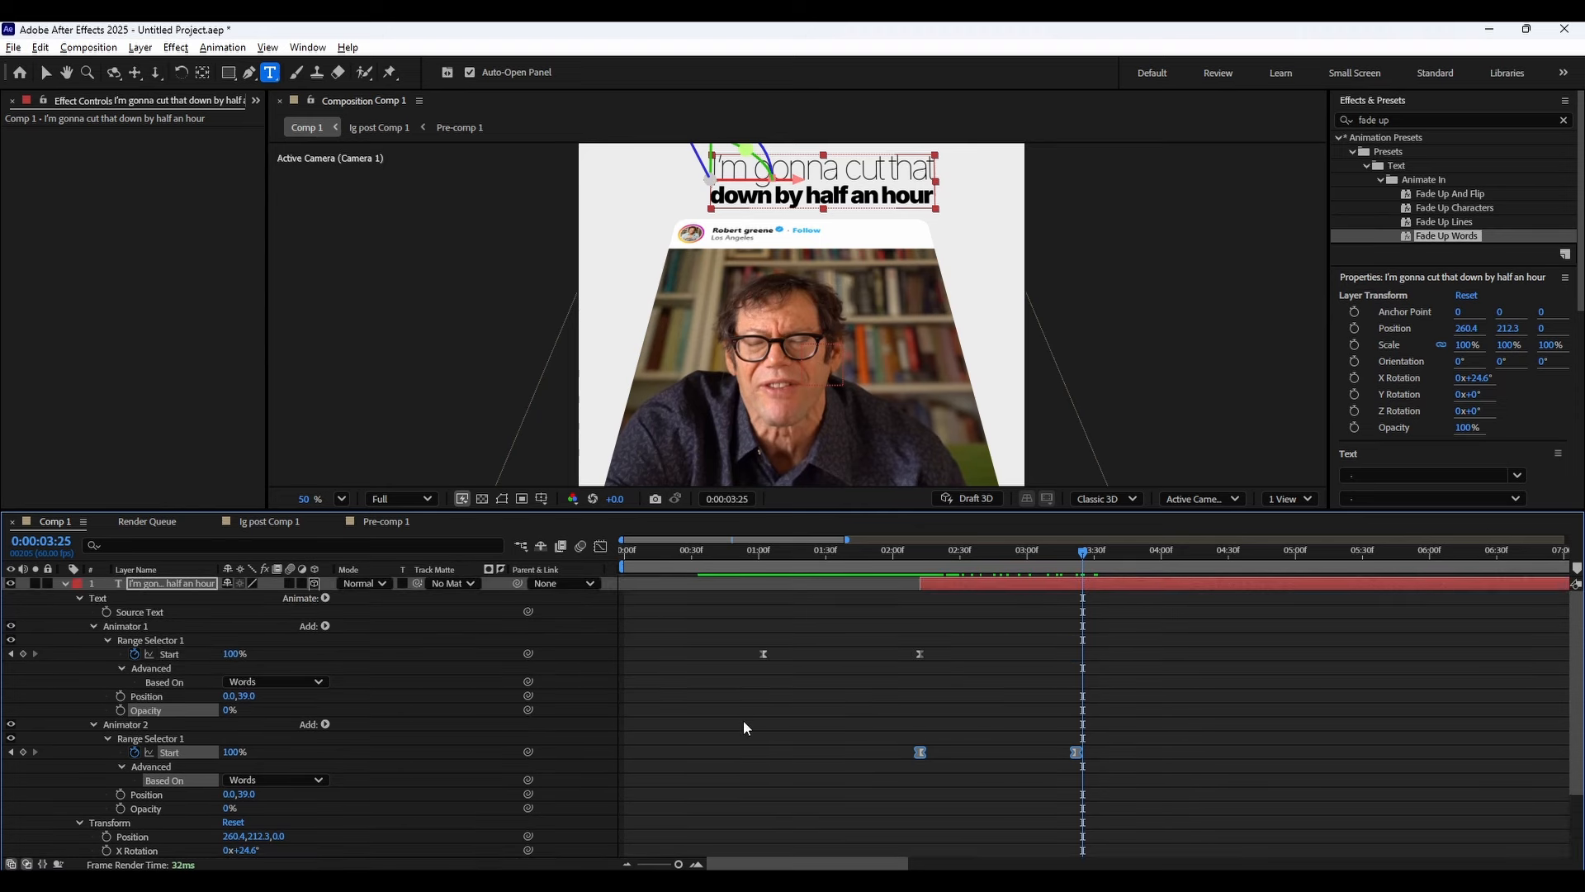
# Delete the new caption's original Animator 1, keeping only the pasted animator.
pyautogui.moveTo(729, 722); pyautogui.dragTo(973, 647)
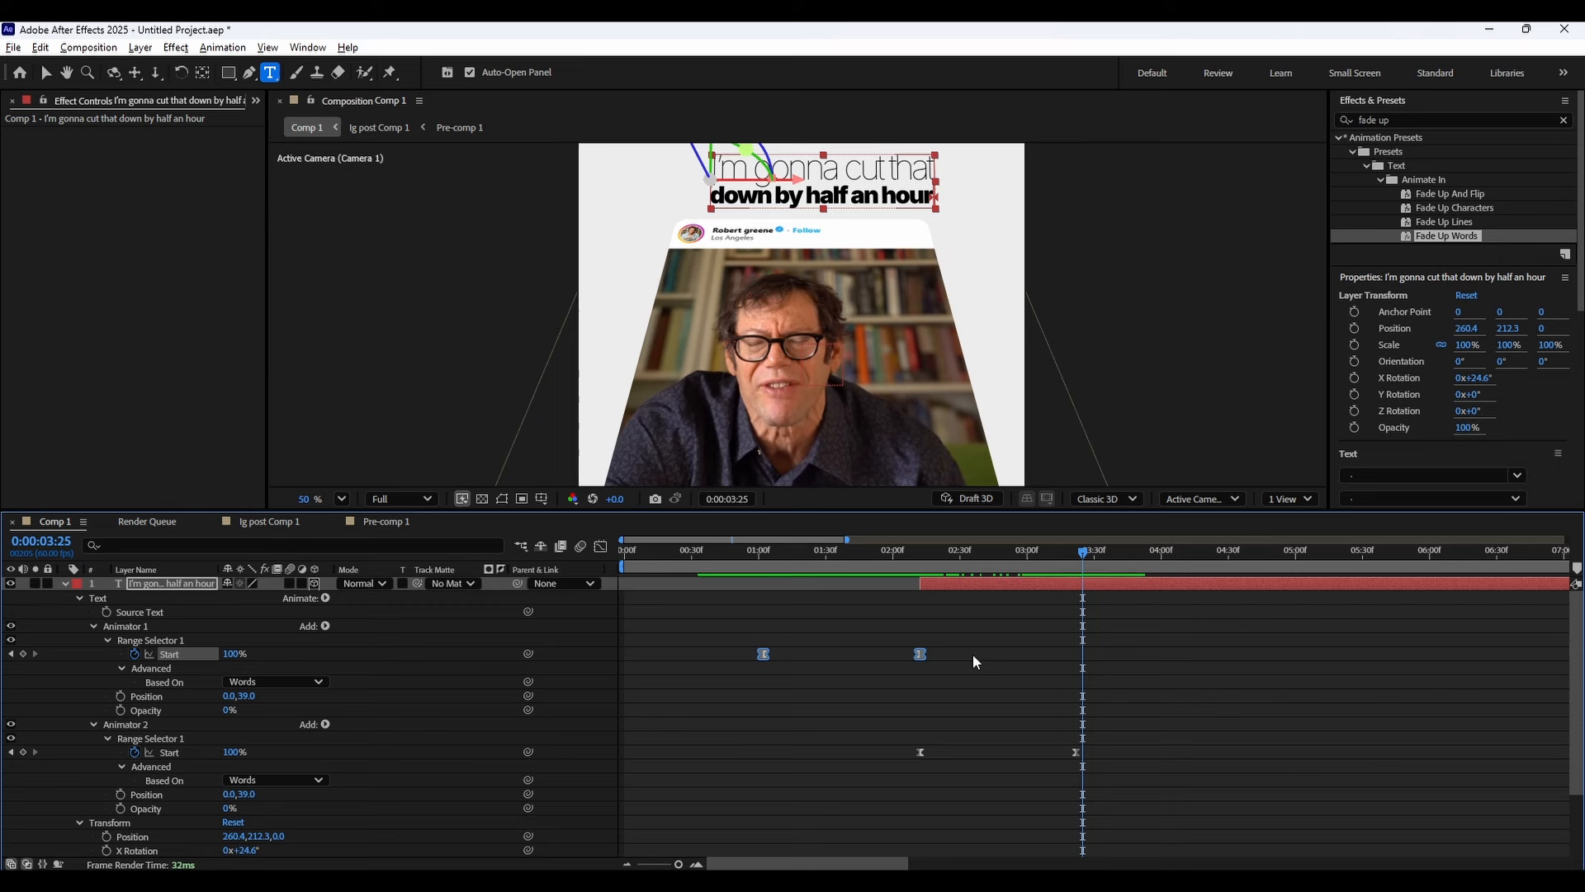
pyautogui.click(127, 724)
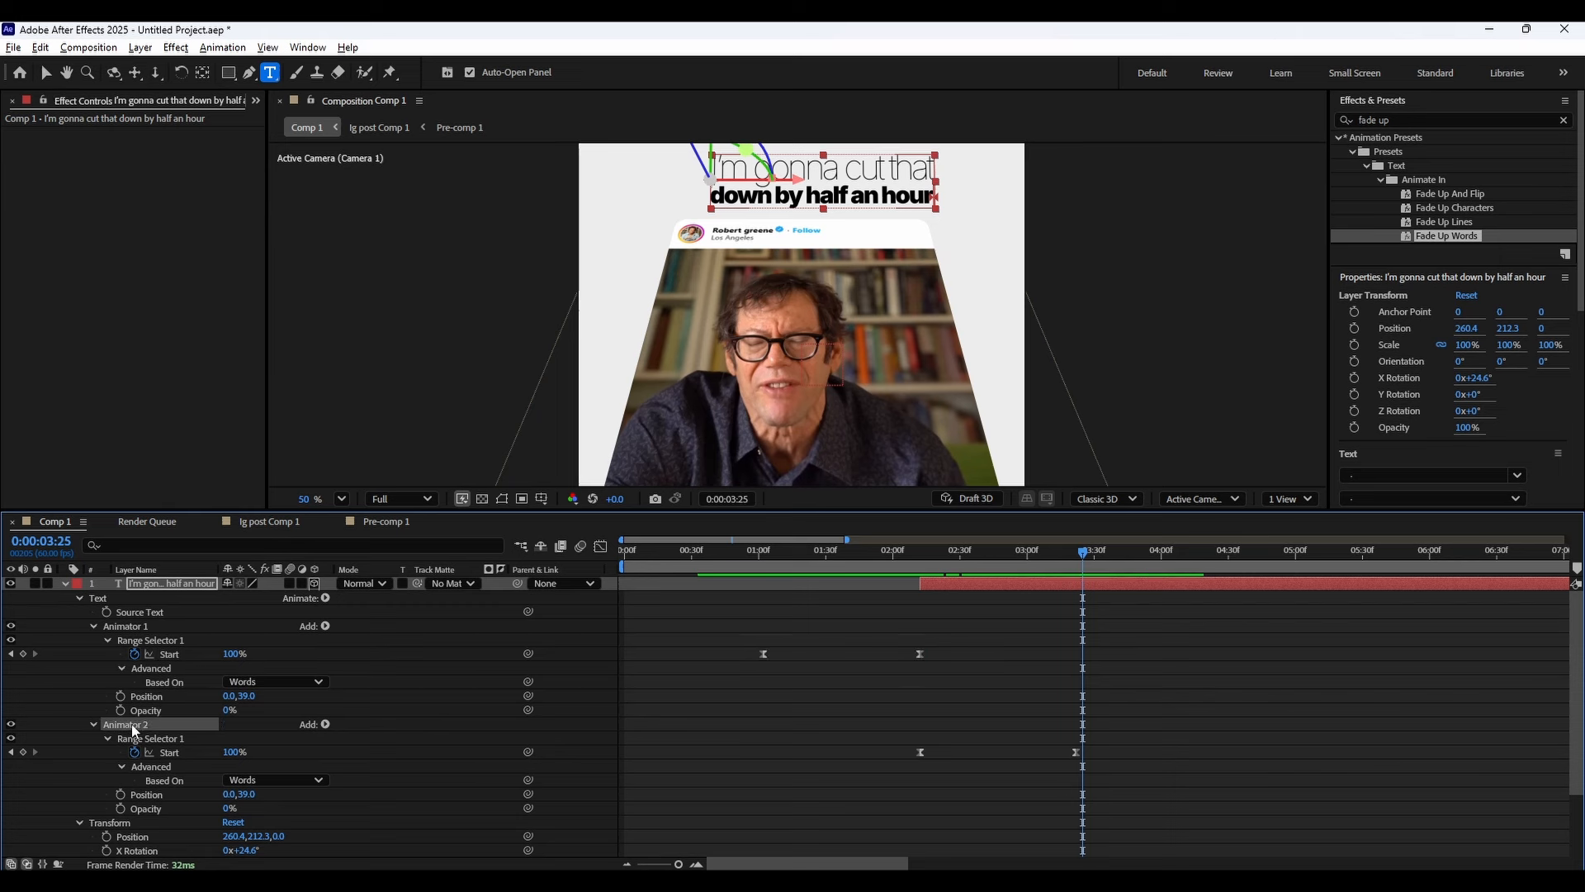
pyautogui.scroll(-1, 177, 708)
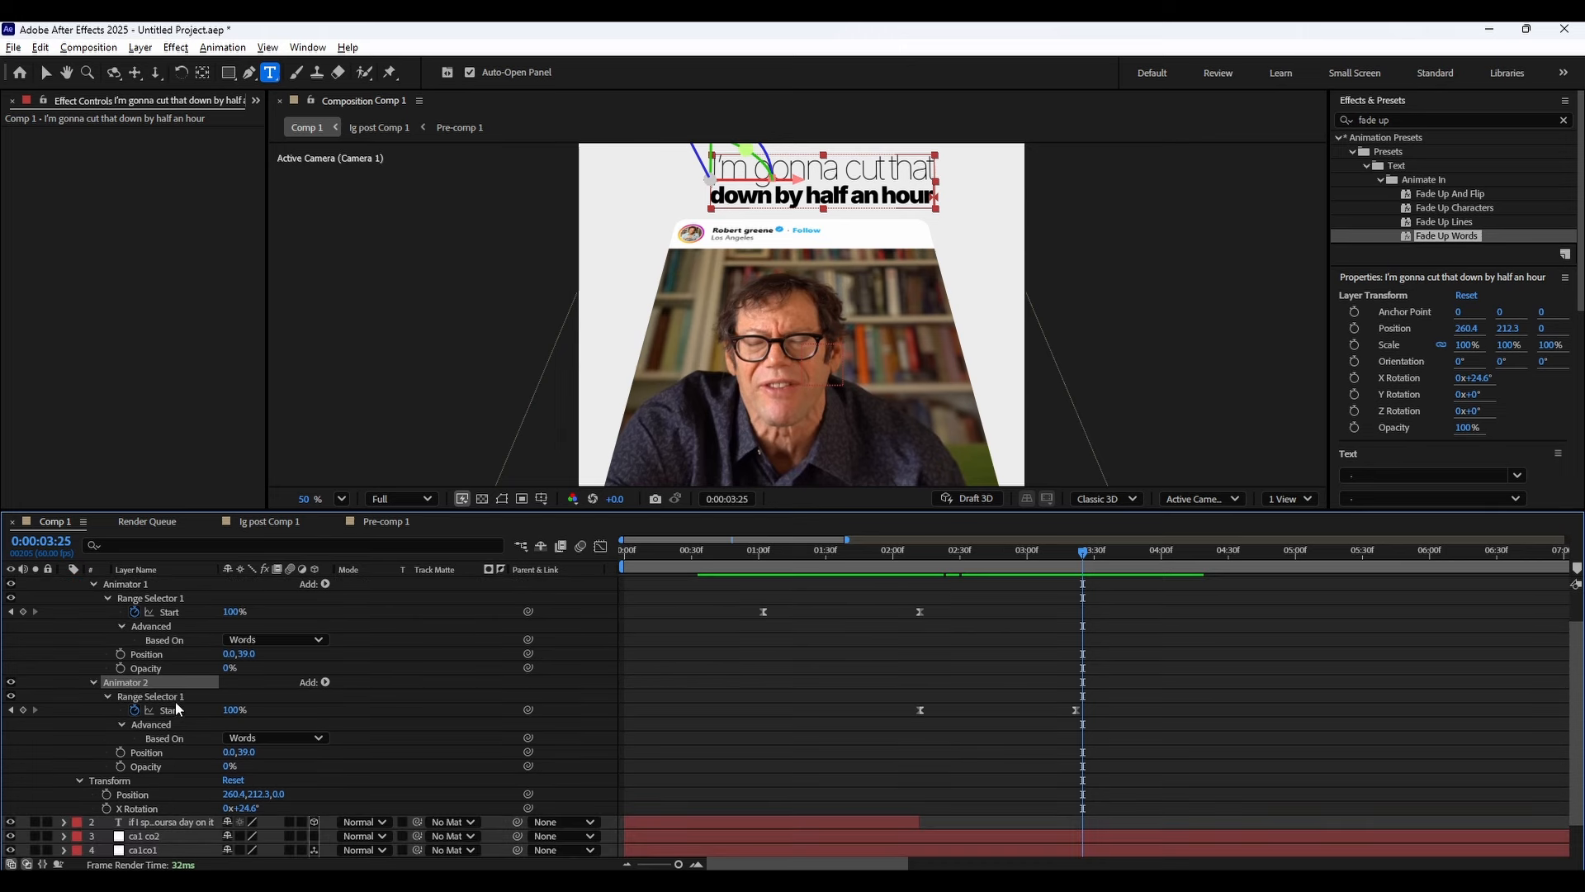
pyautogui.scroll(1, 161, 748)
pyautogui.click(135, 627)
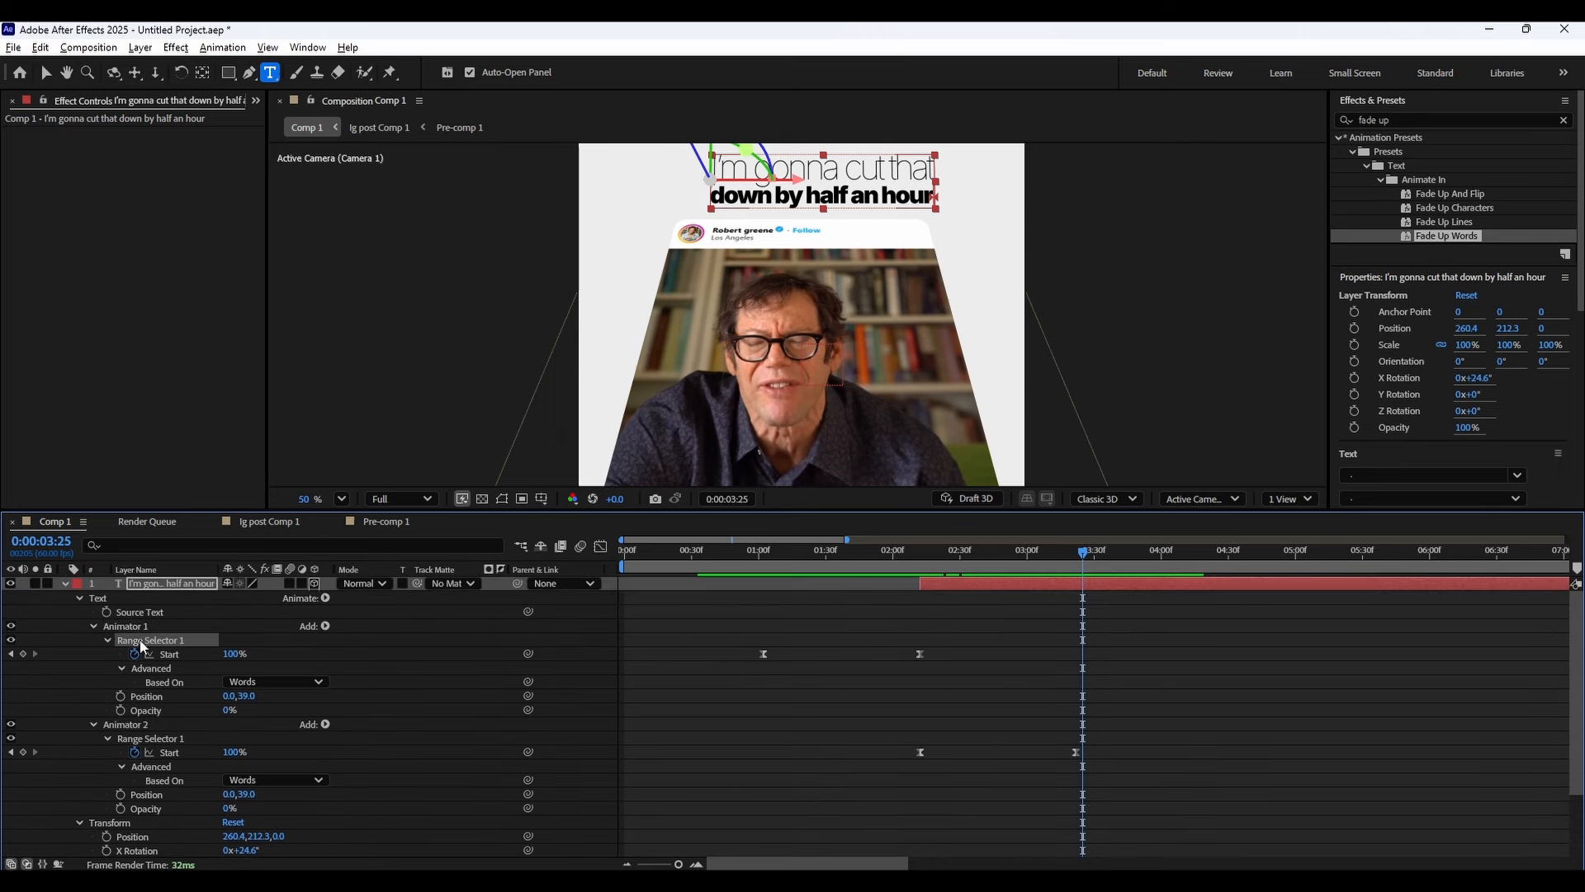
pyautogui.press('Delete')
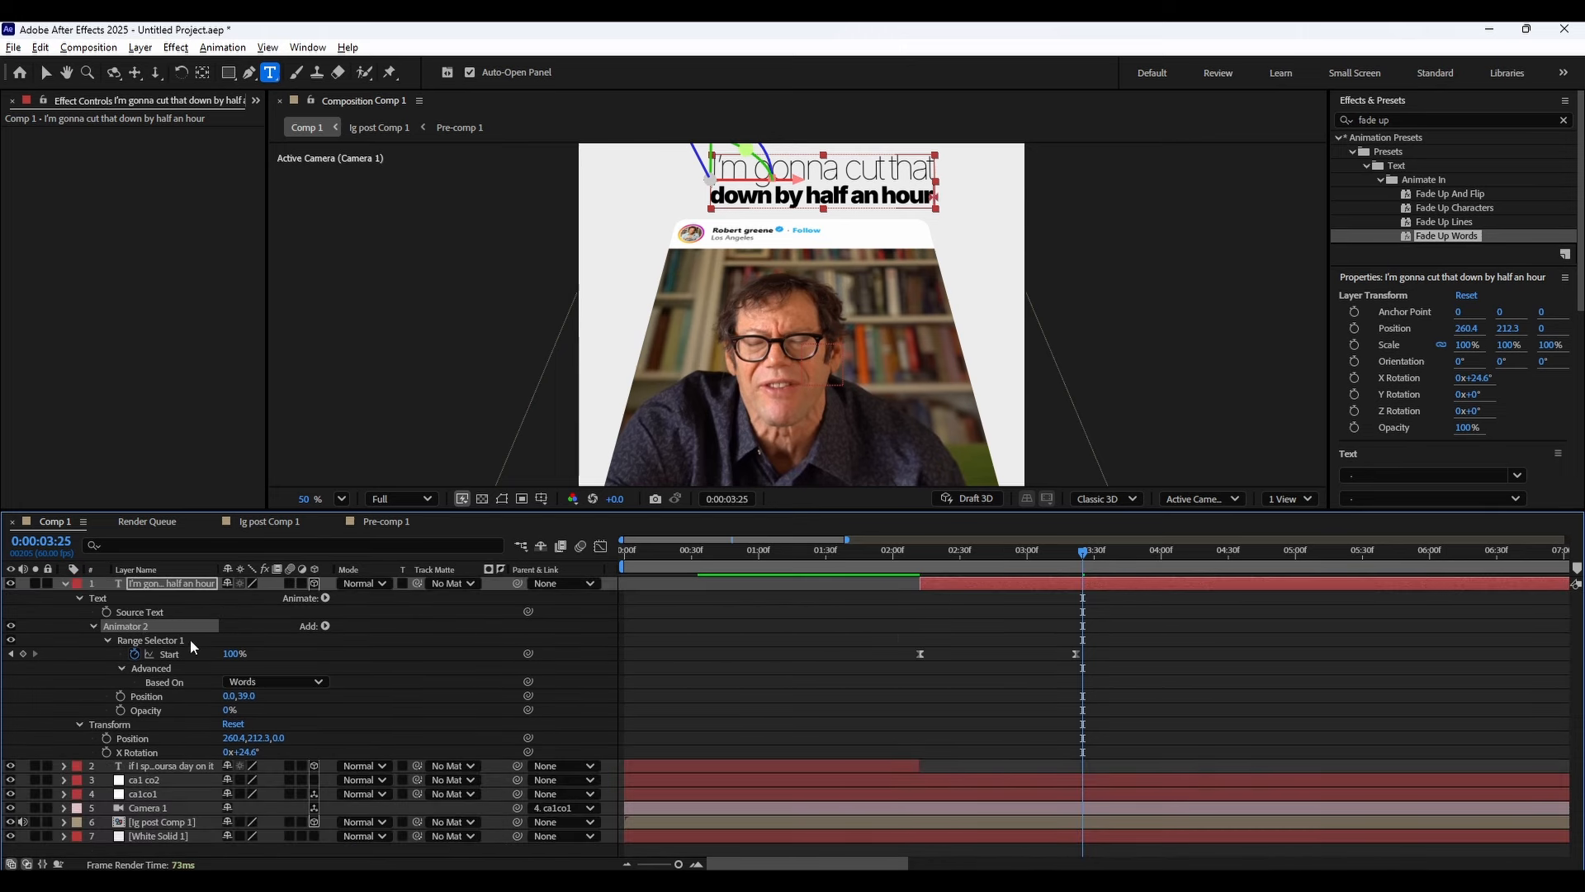
# Move the earlier caption layer's last Start keyframe slightly earlier so it finishes before 0:00:02:12.
pyautogui.moveTo(868, 629); pyautogui.dragTo(928, 660)
pyautogui.moveTo(923, 552)
pyautogui.mouseDown()
pyautogui.moveTo(1067, 549)
pyautogui.moveTo(953, 550)
pyautogui.mouseUp()
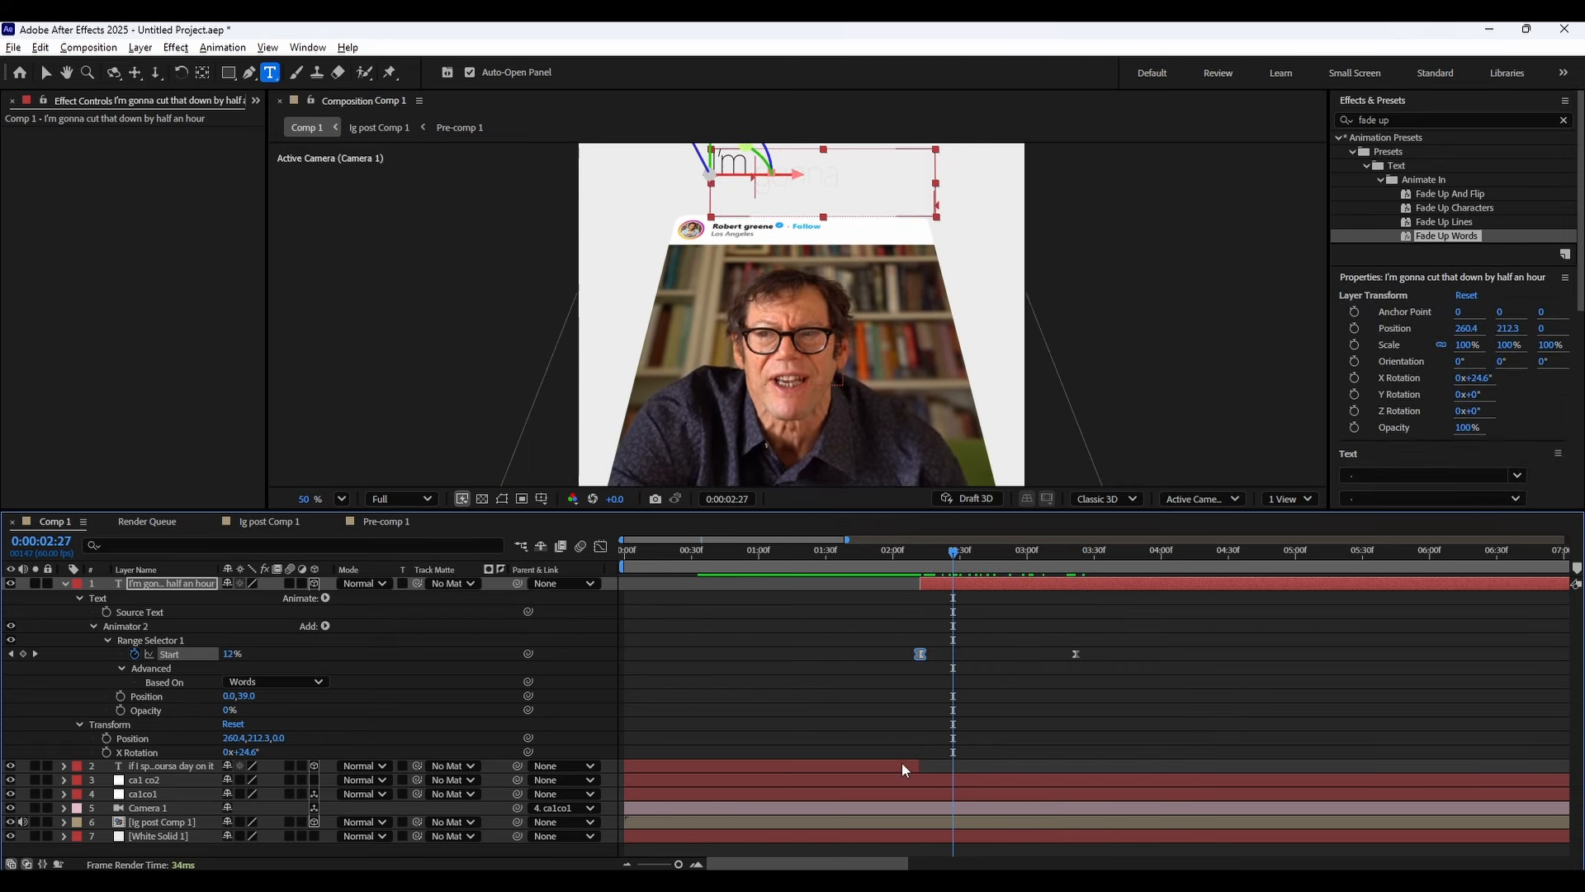
pyautogui.click(902, 761)
pyautogui.press('u')
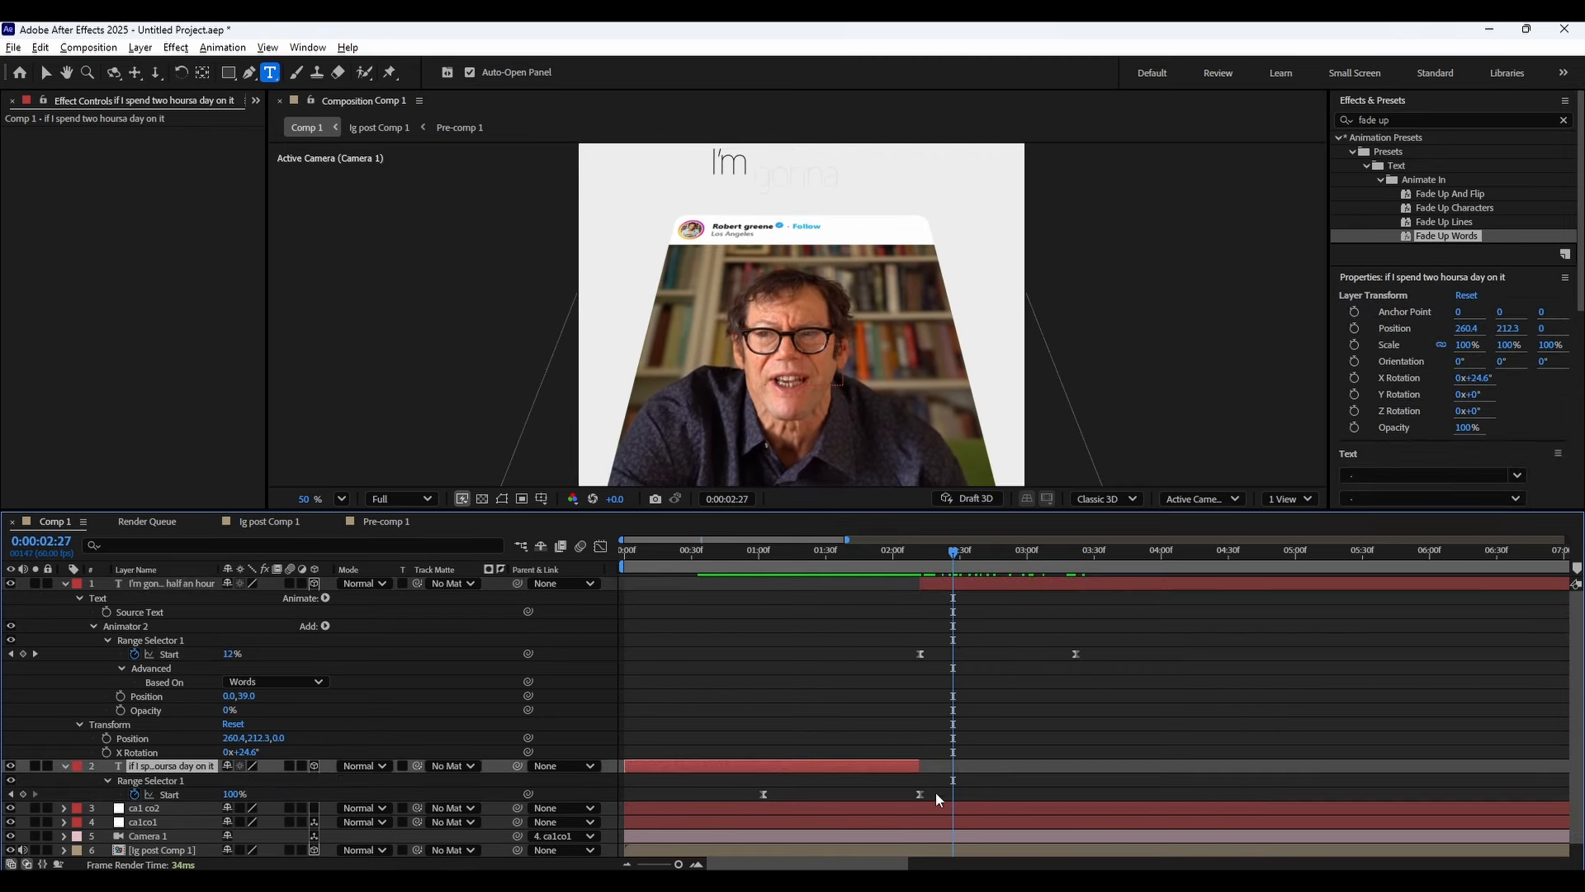
pyautogui.moveTo(920, 794); pyautogui.dragTo(890, 794)
pyautogui.click(933, 791)
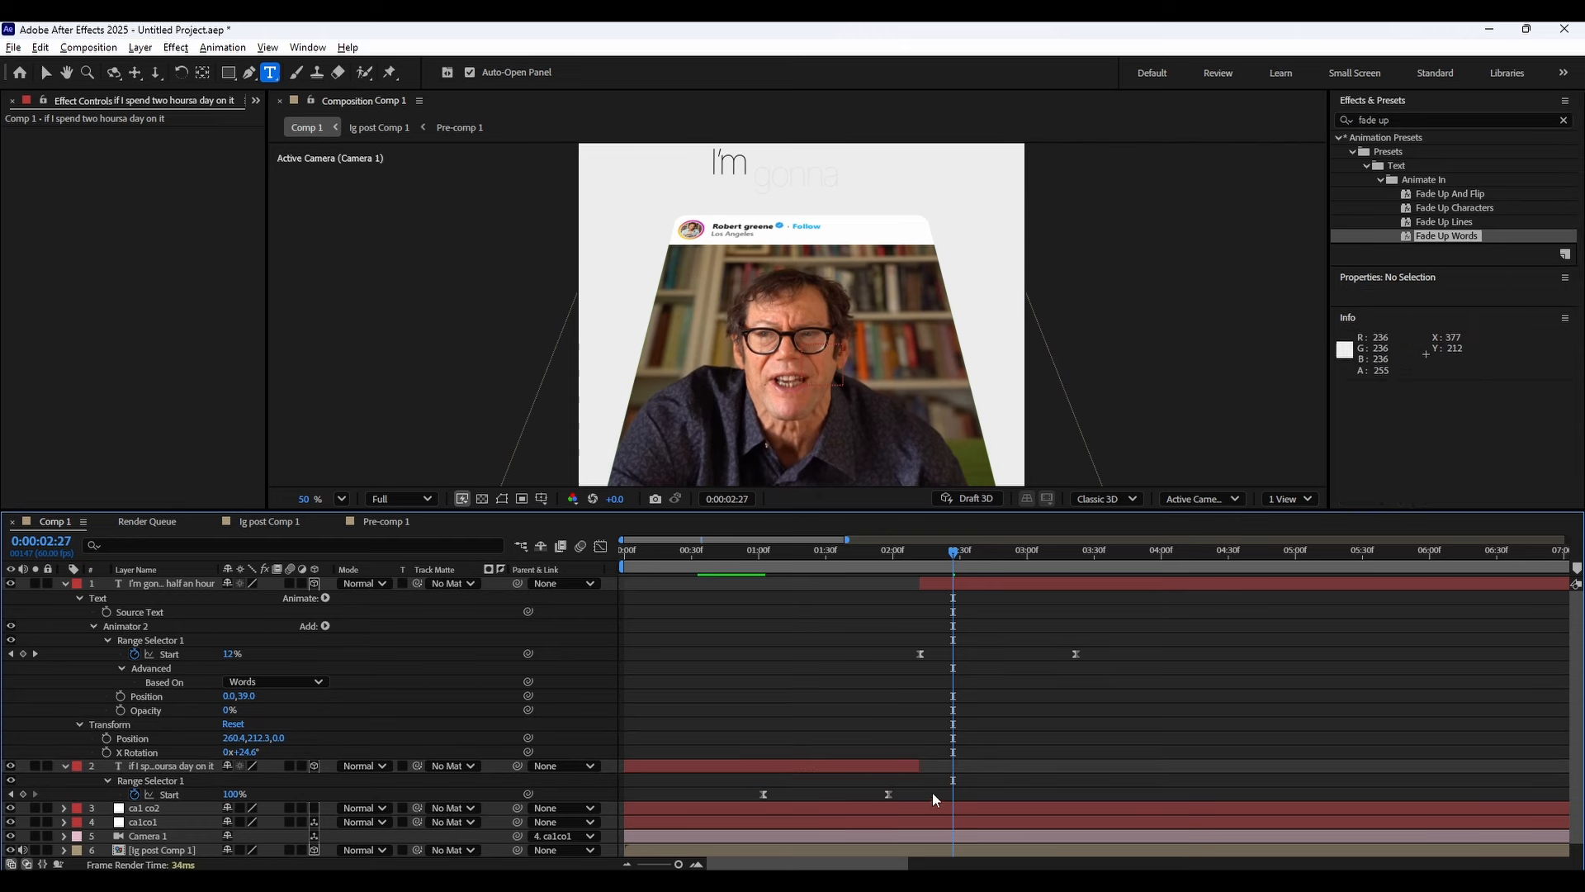
# Try to shift the earlier caption's Start keyframes earlier in time.
pyautogui.click(911, 558)
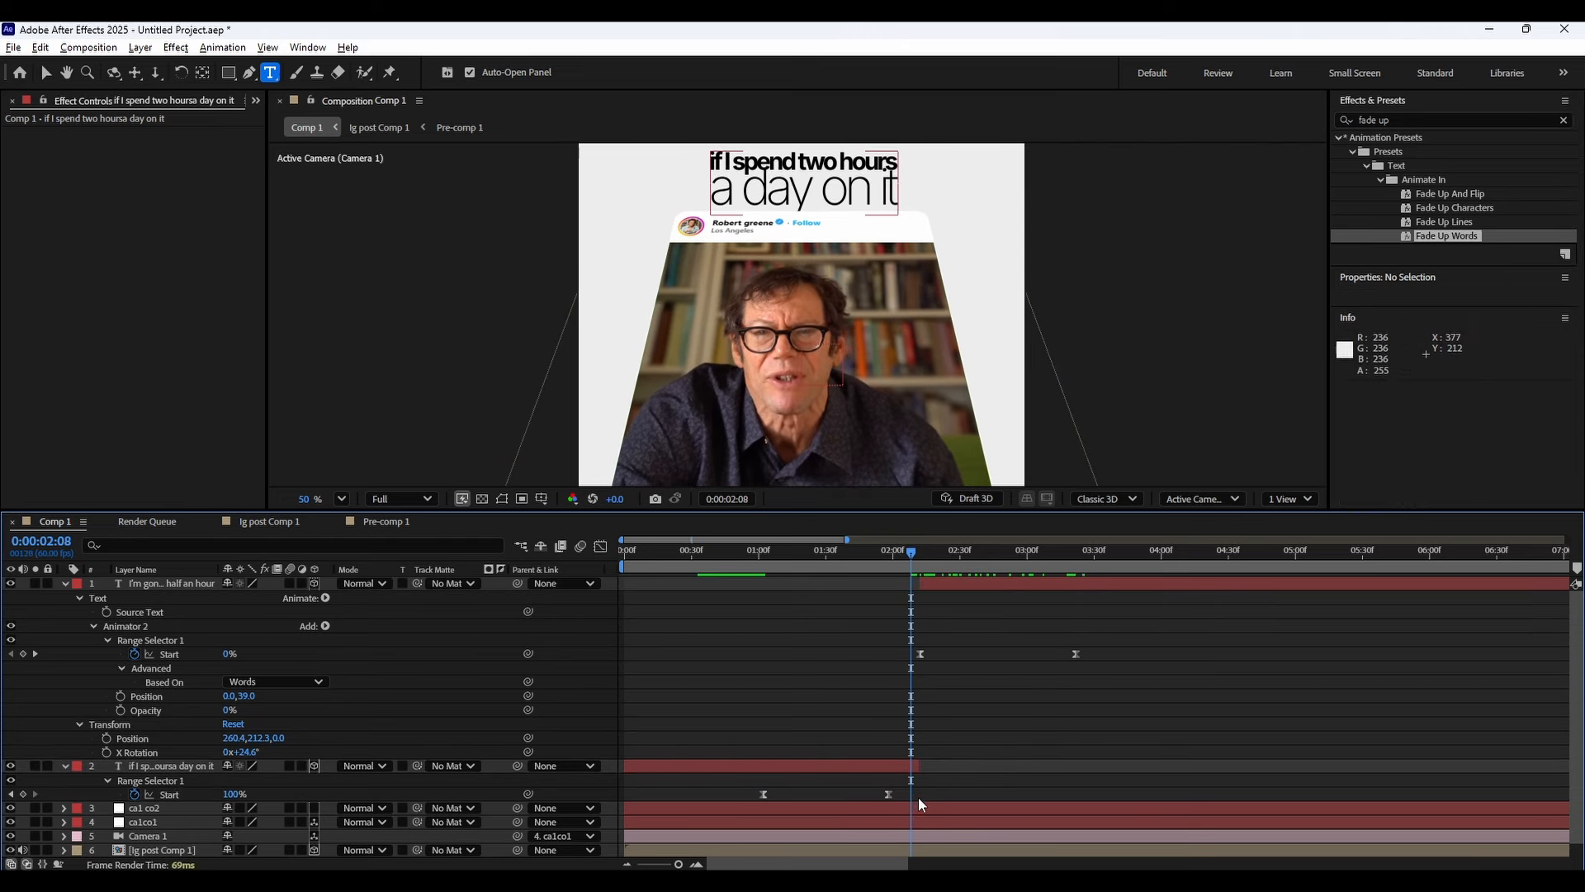
pyautogui.moveTo(748, 798); pyautogui.dragTo(900, 792)
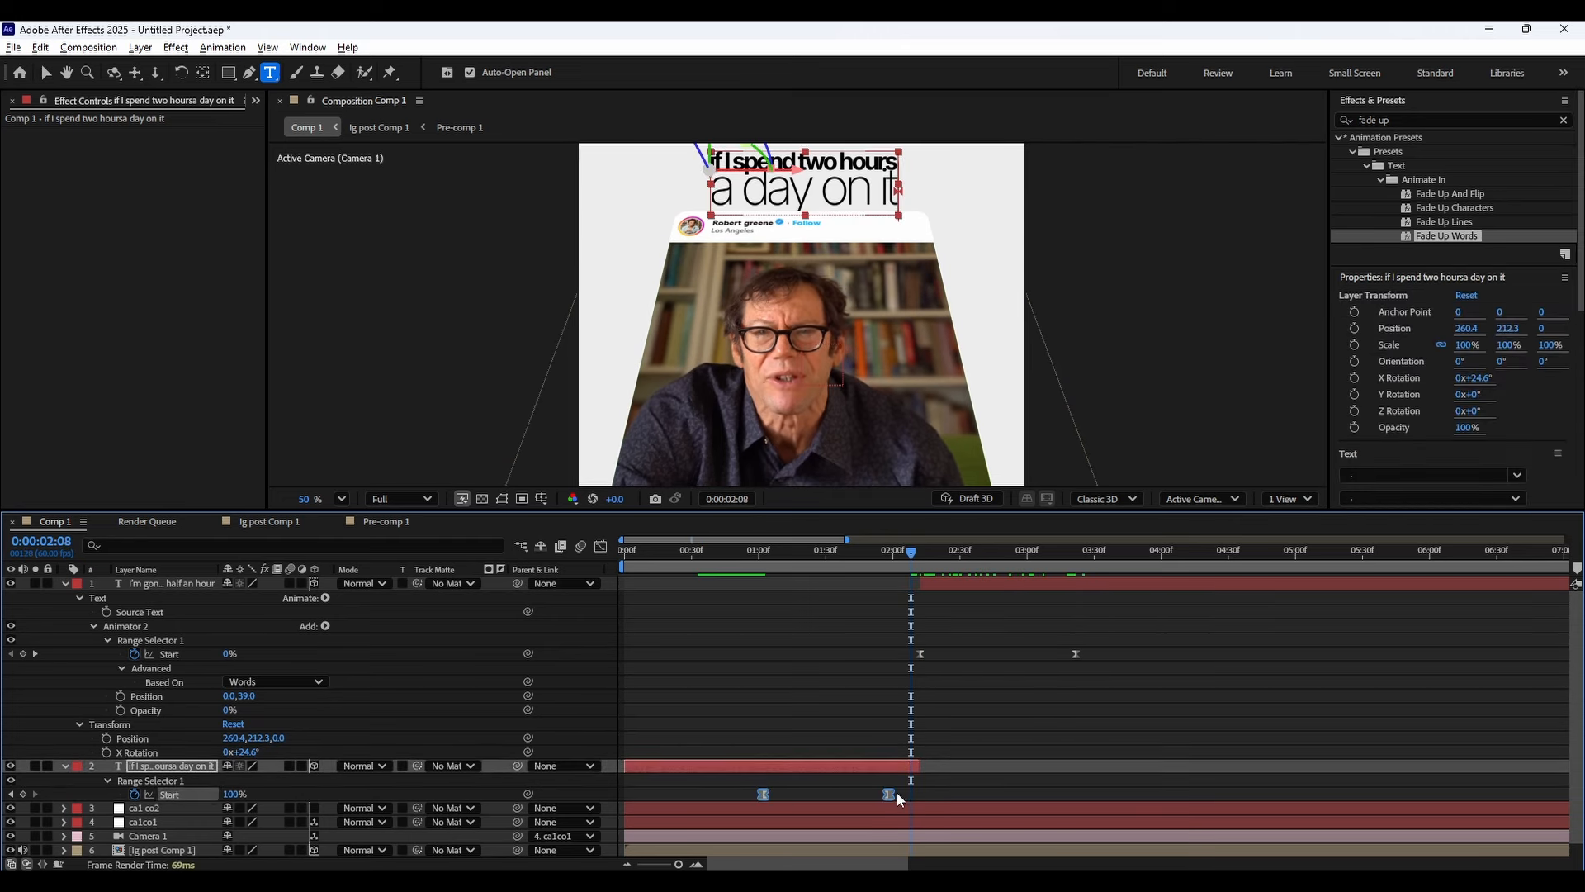
pyautogui.moveTo(780, 797)
pyautogui.mouseDown()
pyautogui.moveTo(875, 791)
pyautogui.moveTo(751, 797)
pyautogui.mouseUp()
pyautogui.hotkey('ctrl', 'z')
pyautogui.click(925, 792)
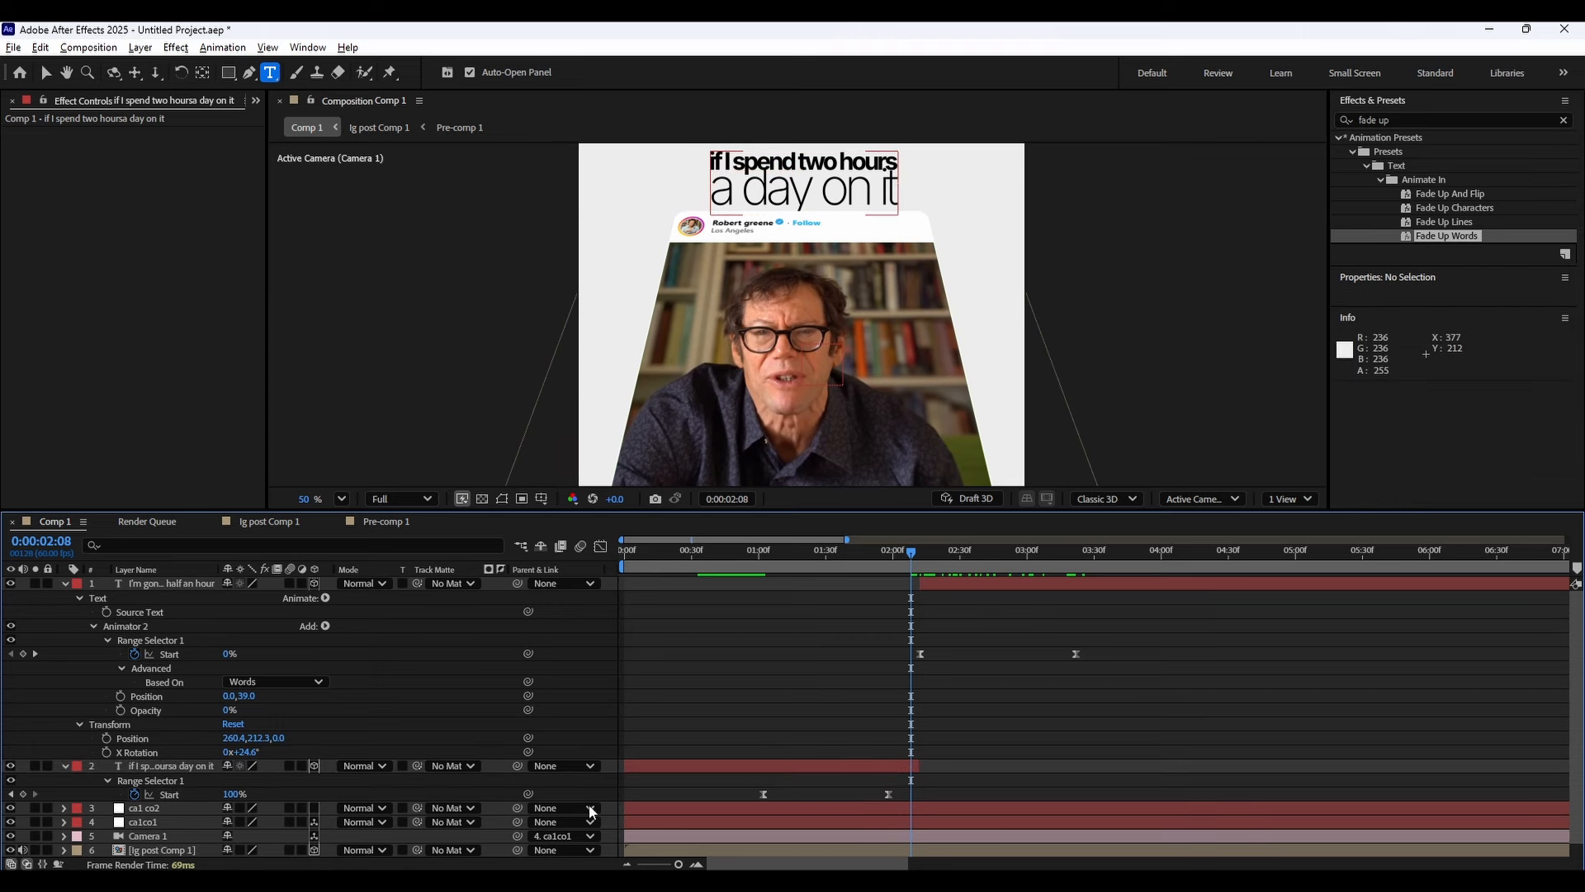
# Paste the copied Start keyframes onto the earlier caption's Range Selector at 0:00:02:08 and squeeze them together just before 0:00:02:12.
pyautogui.click(195, 797)
pyautogui.hotkey('ctrl', 'v')
pyautogui.click(966, 794)
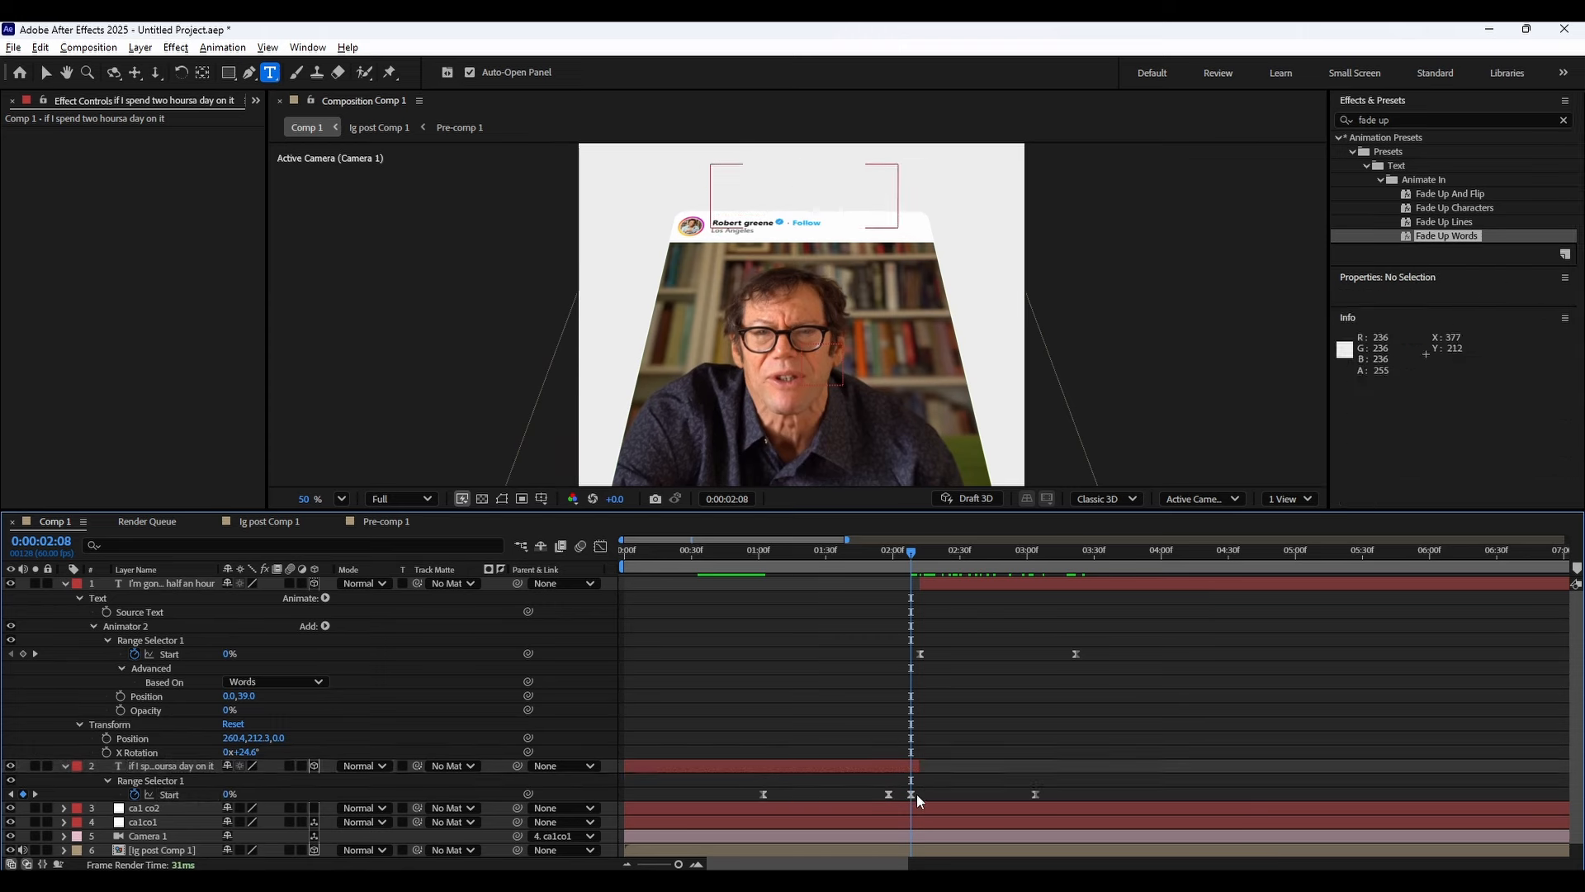
pyautogui.click(911, 794)
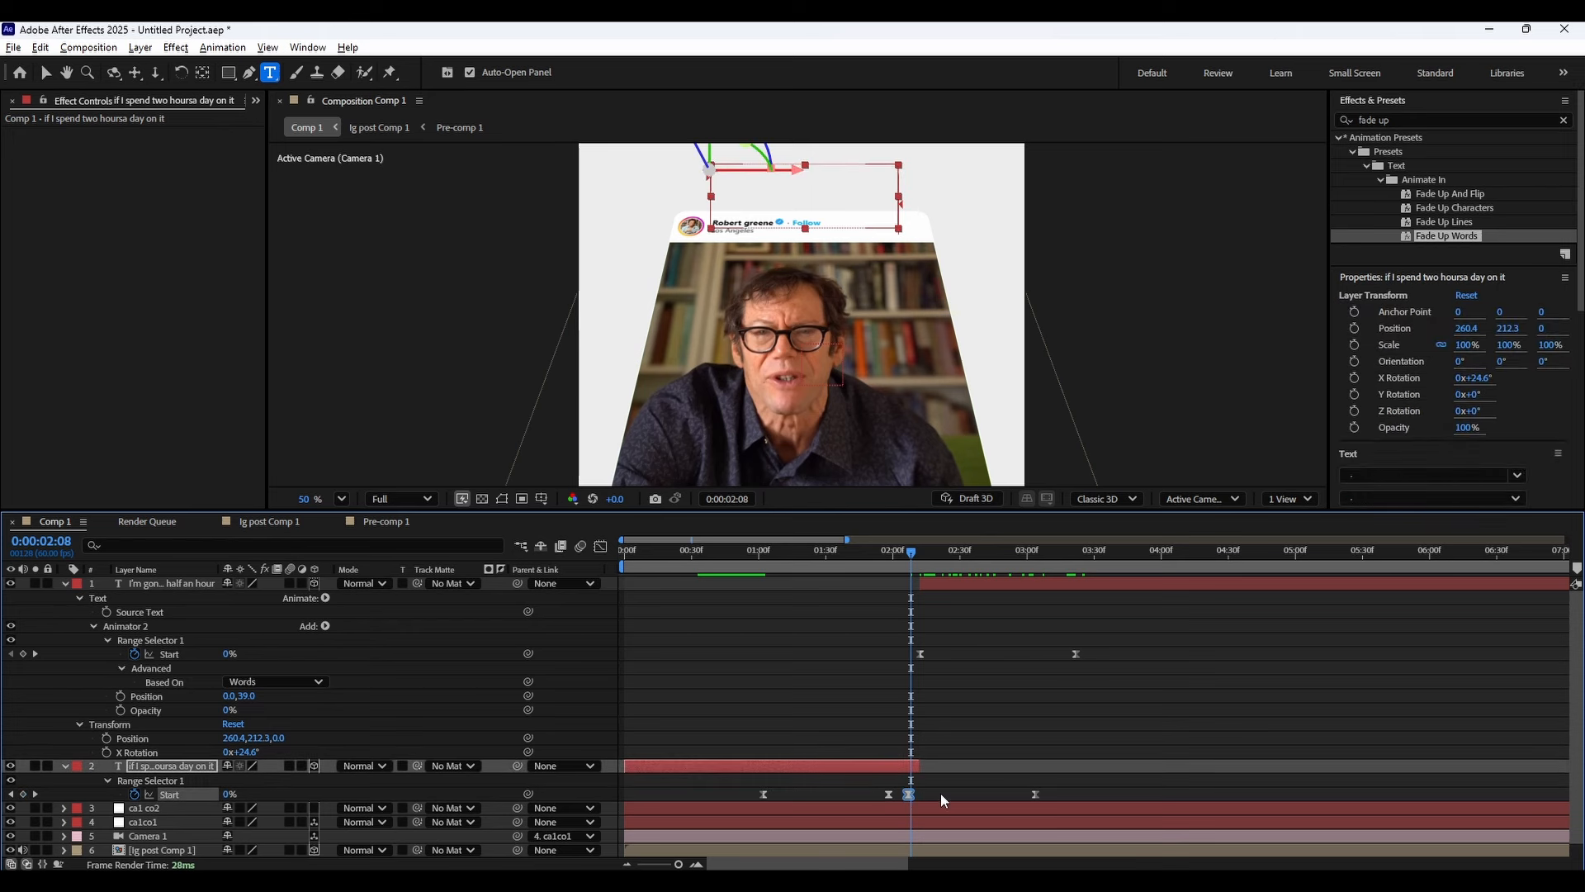
pyautogui.moveTo(914, 795); pyautogui.dragTo(917, 796)
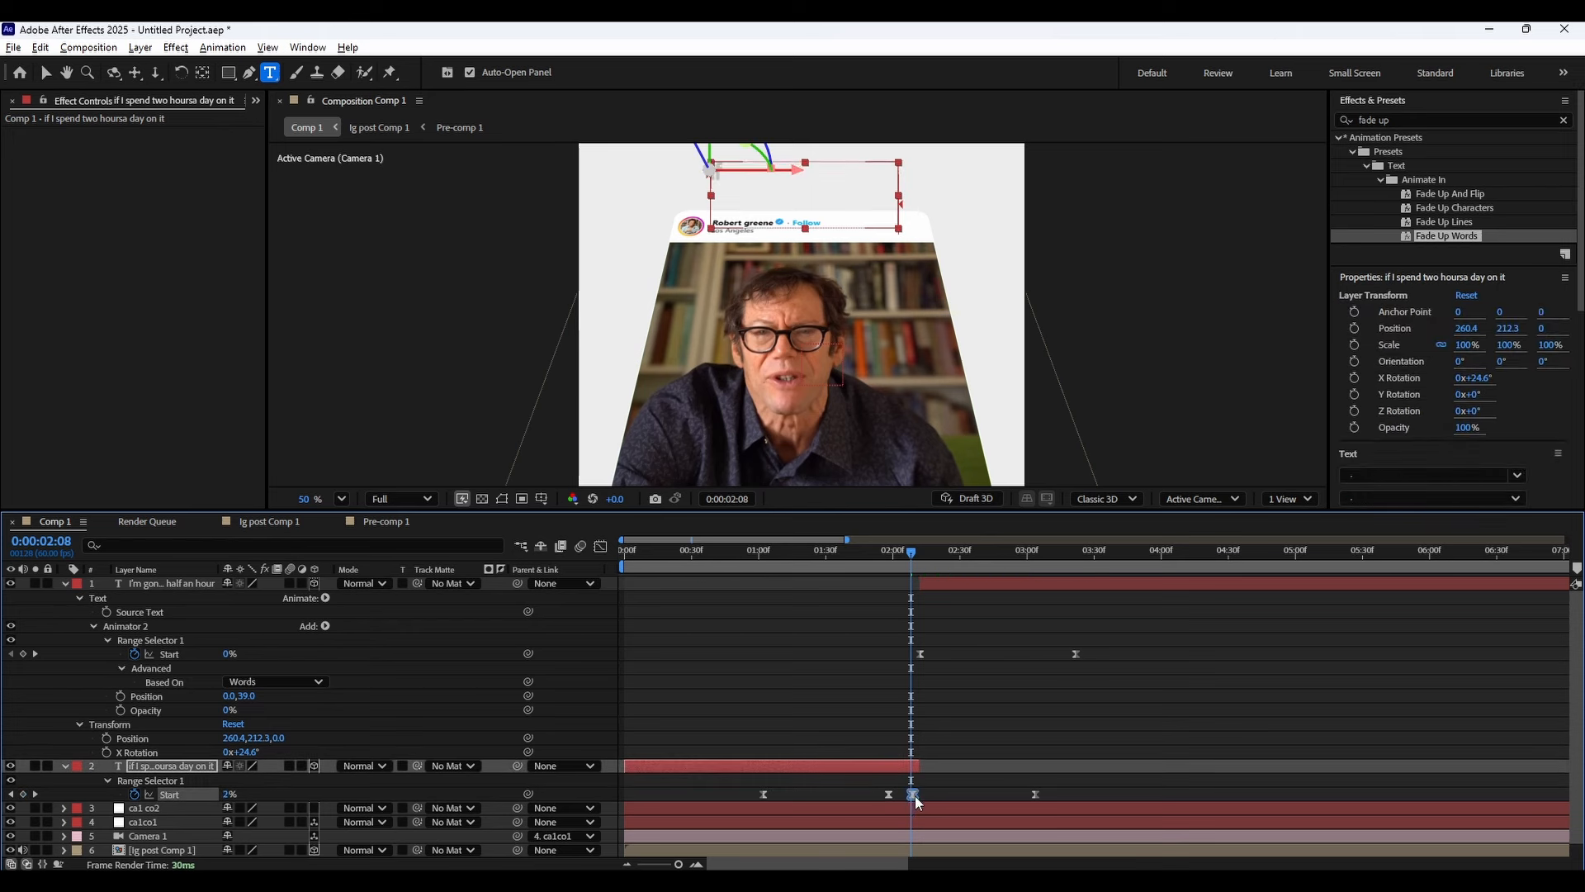
pyautogui.click(1038, 795)
pyautogui.moveTo(1037, 796); pyautogui.dragTo(915, 794)
# Fine-tune the caption hand-off, moving the new caption's first Start keyframe earlier and nudging the earlier caption's last keyframe.
pyautogui.moveTo(717, 550); pyautogui.dragTo(917, 583)
pyautogui.click(964, 691)
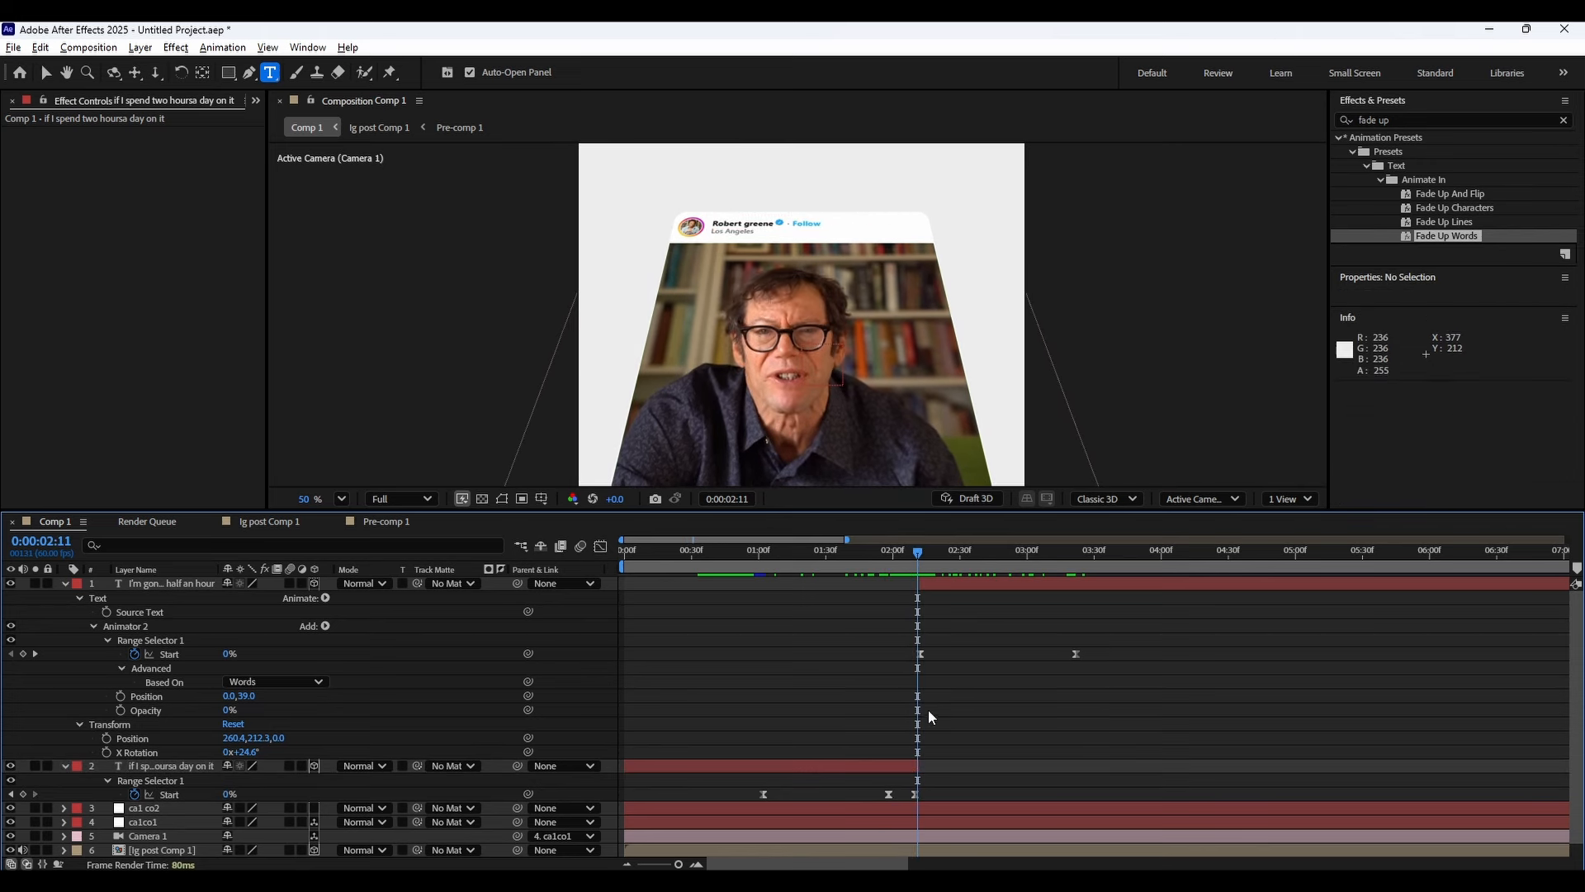
pyautogui.moveTo(919, 794); pyautogui.dragTo(926, 794)
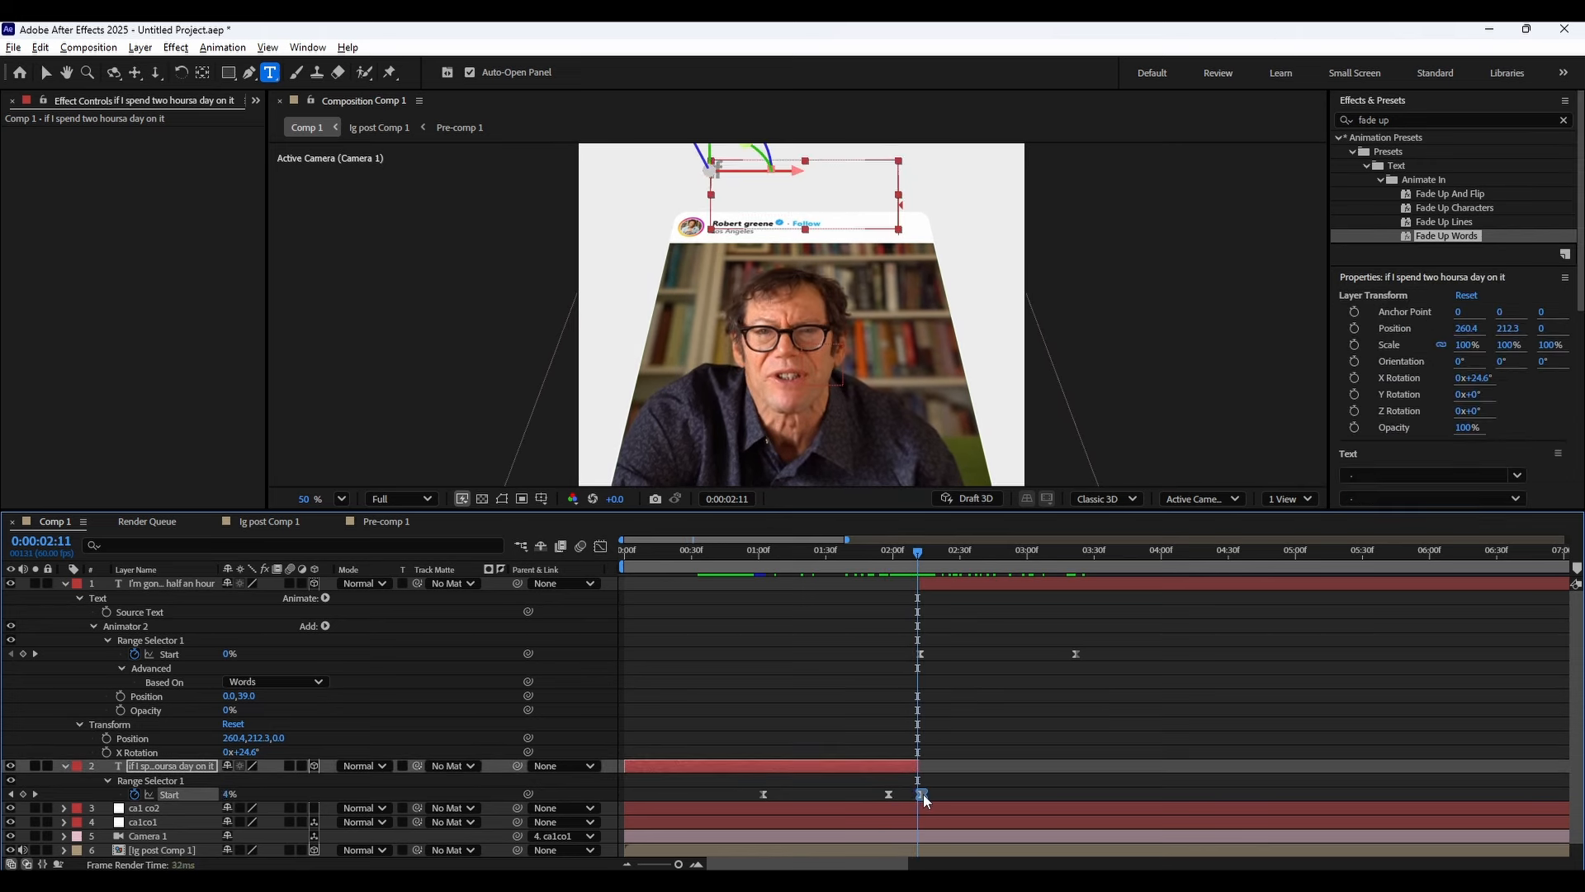
pyautogui.moveTo(890, 563); pyautogui.dragTo(929, 569)
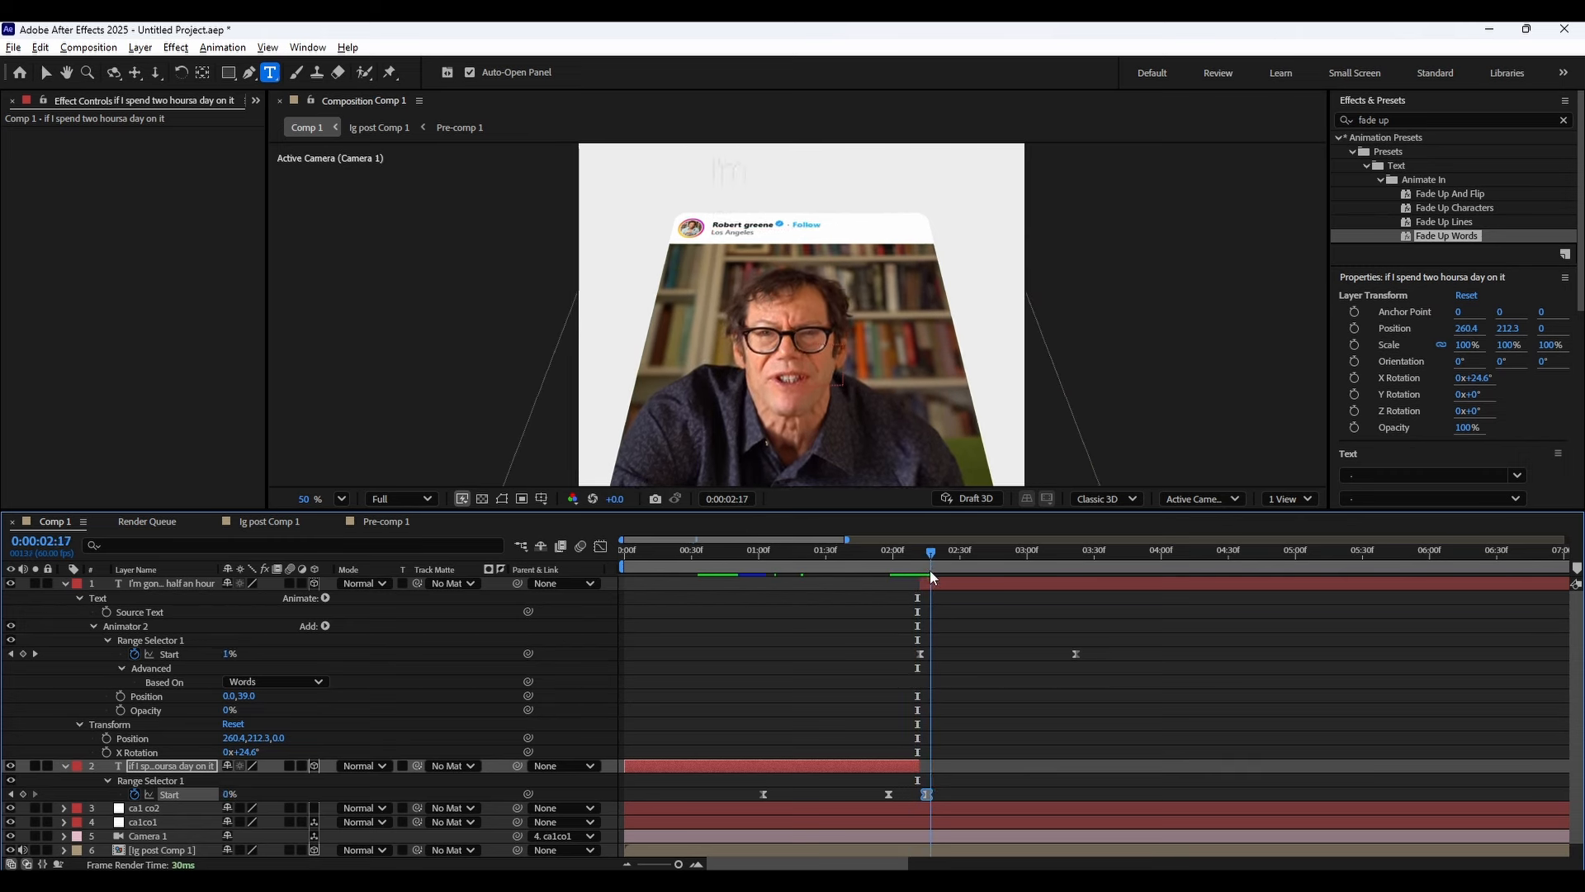
pyautogui.moveTo(919, 654); pyautogui.dragTo(906, 657)
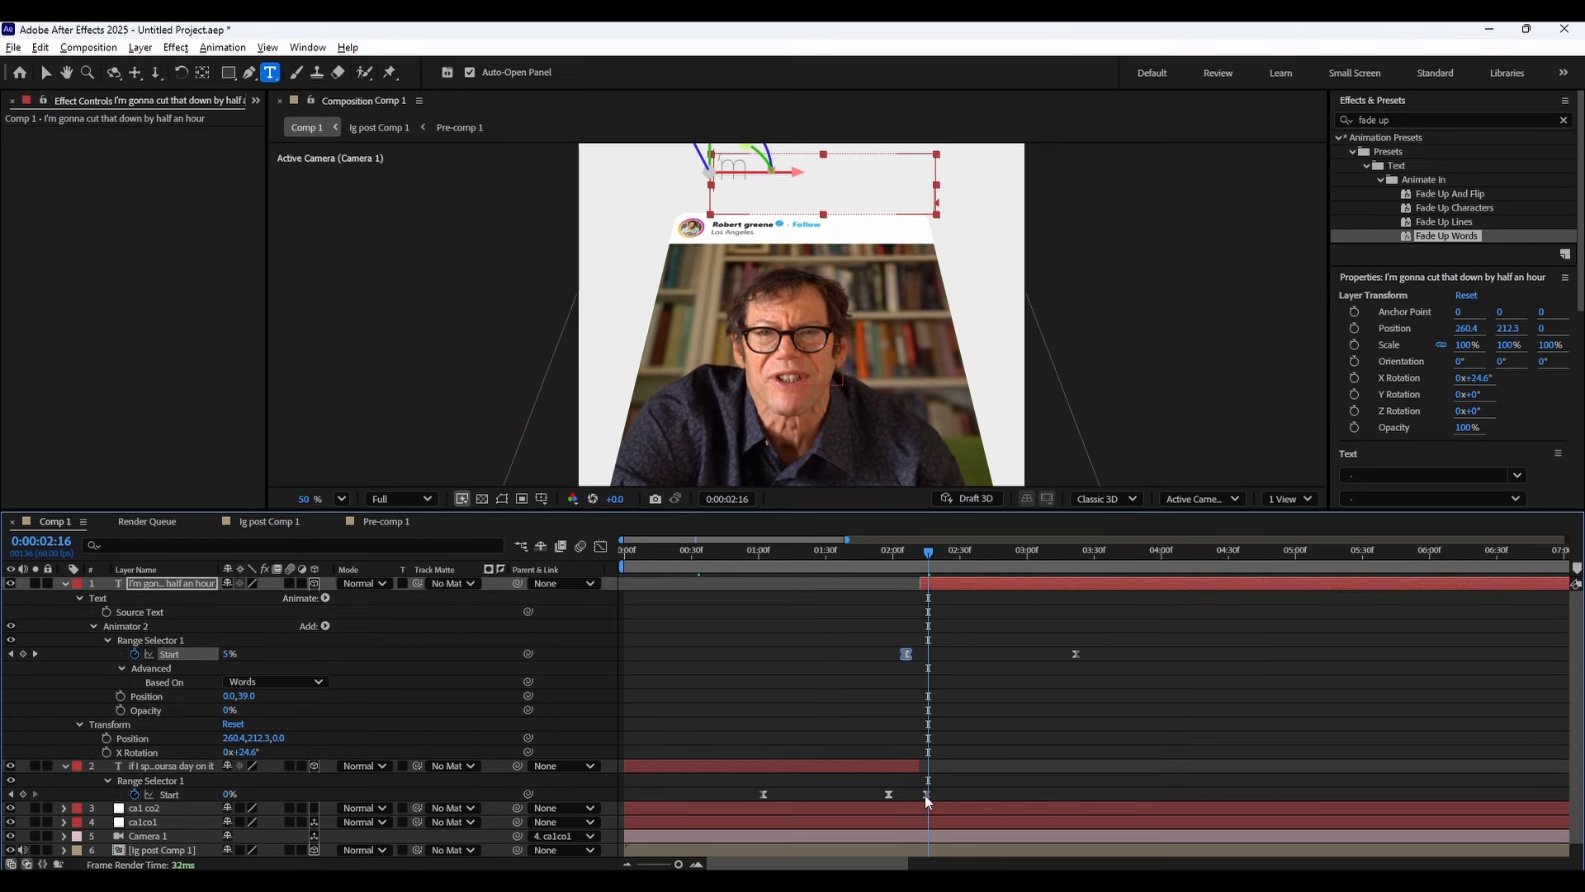
pyautogui.moveTo(926, 795); pyautogui.dragTo(919, 795)
pyautogui.moveTo(876, 570); pyautogui.dragTo(1087, 564)
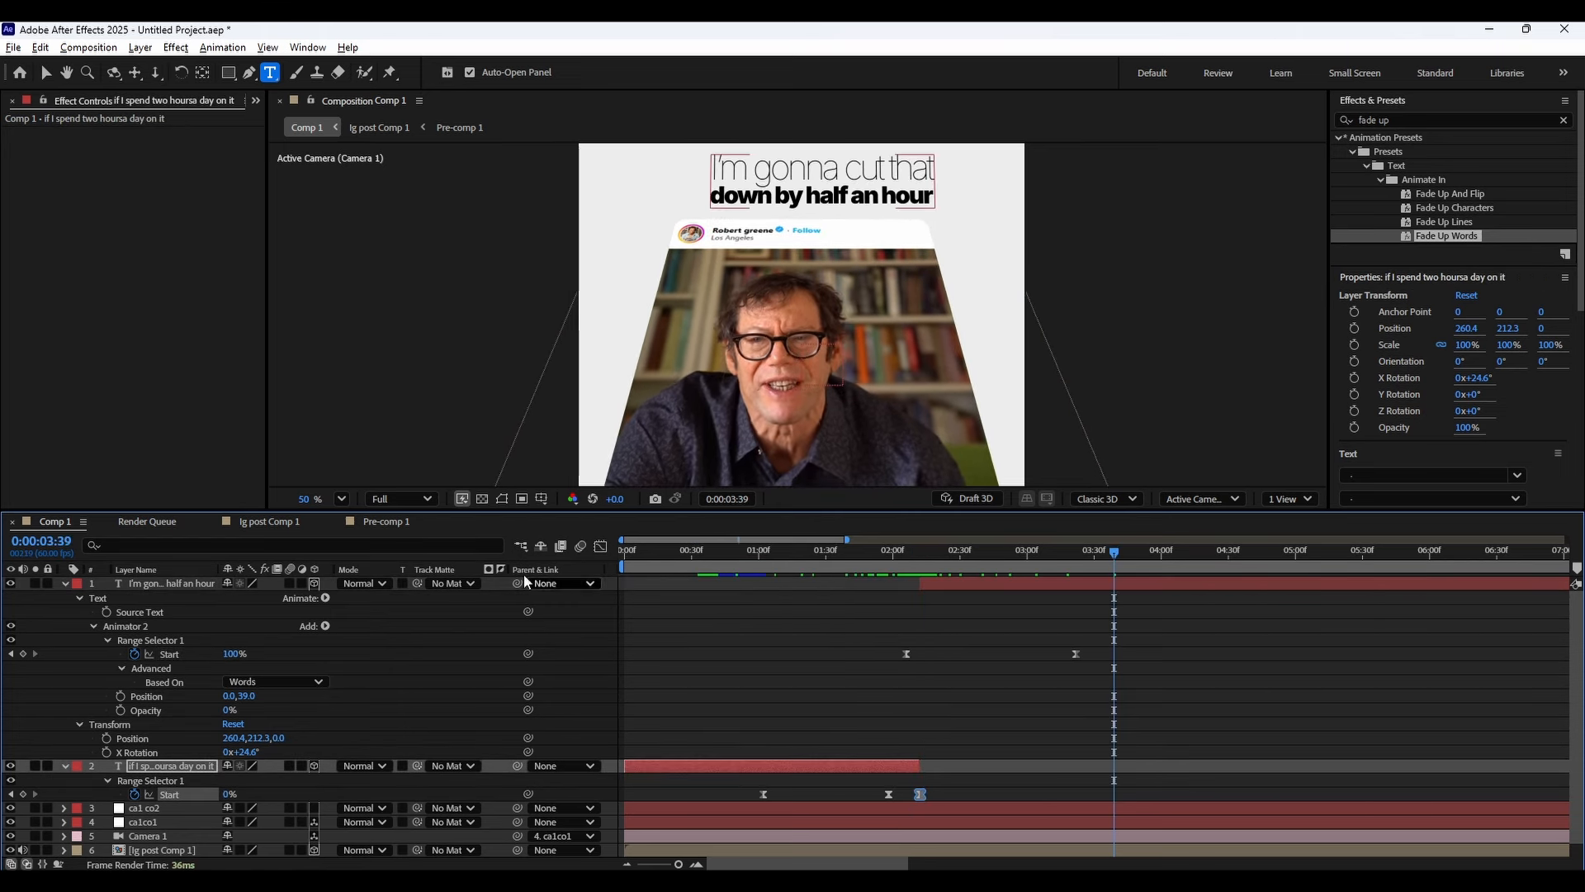
# Collapse the caption layers and play the reference edit in DaVinci Resolve to compare the caption placement.
pyautogui.click(65, 583)
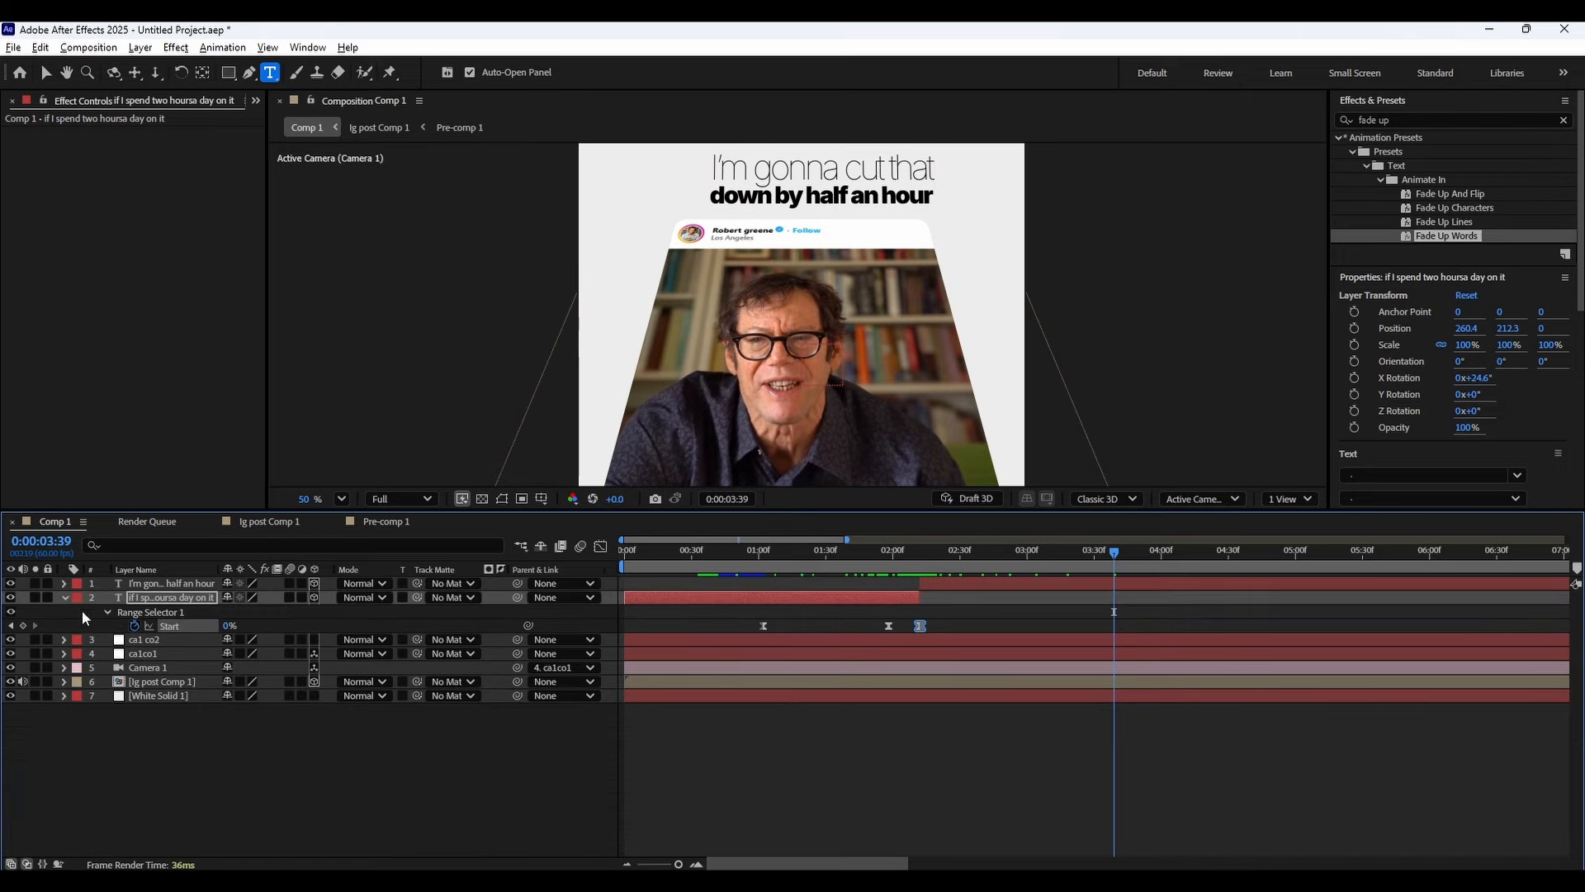
pyautogui.click(63, 597)
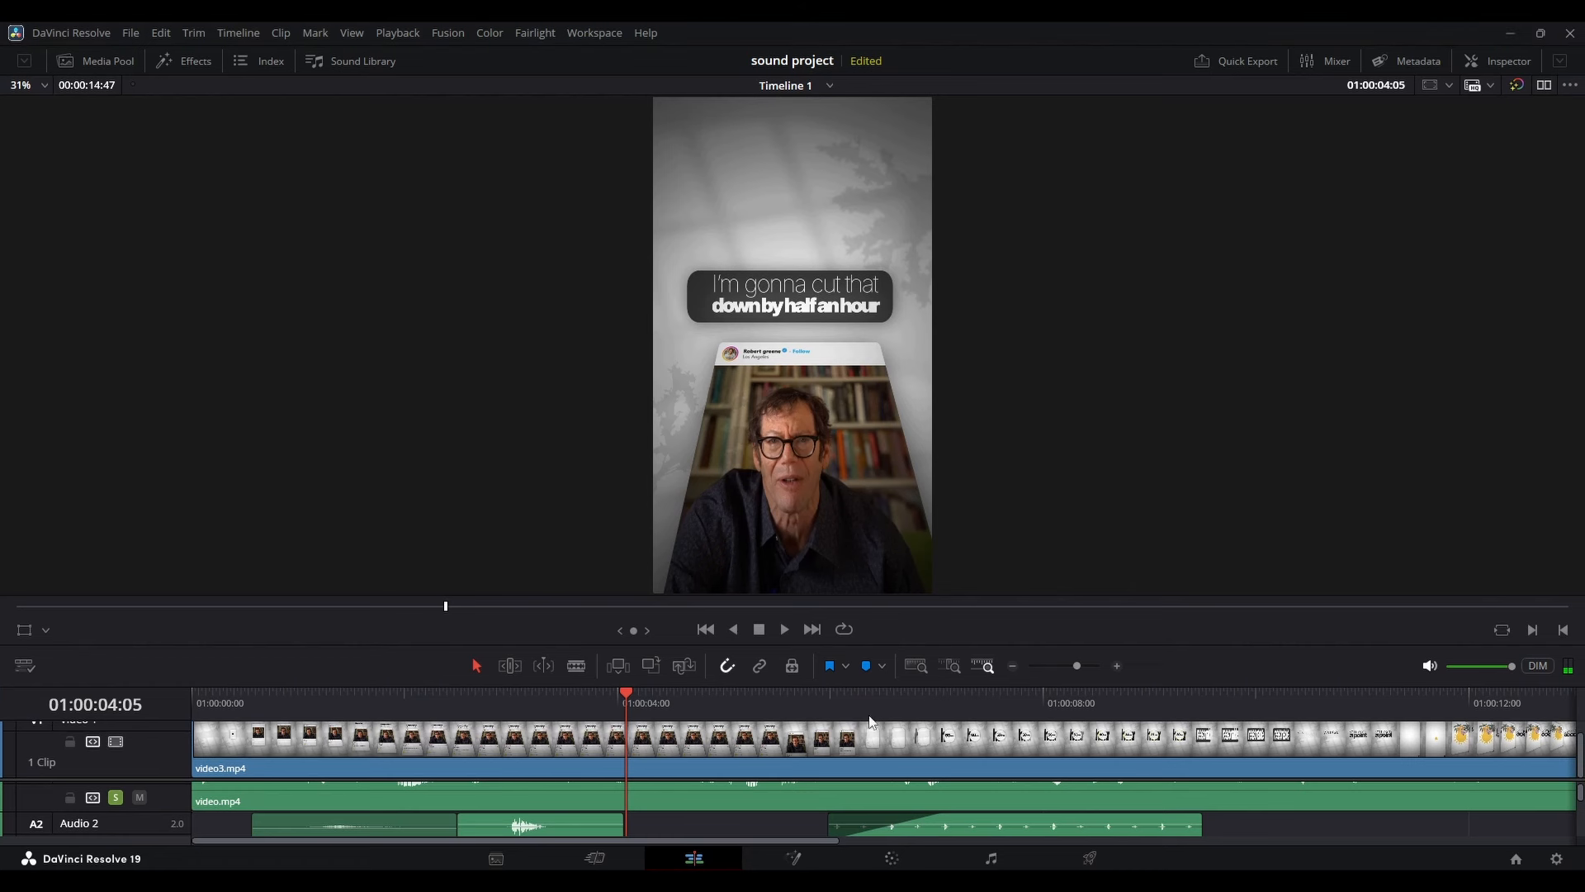
pyautogui.click(760, 697)
pyautogui.press('space')
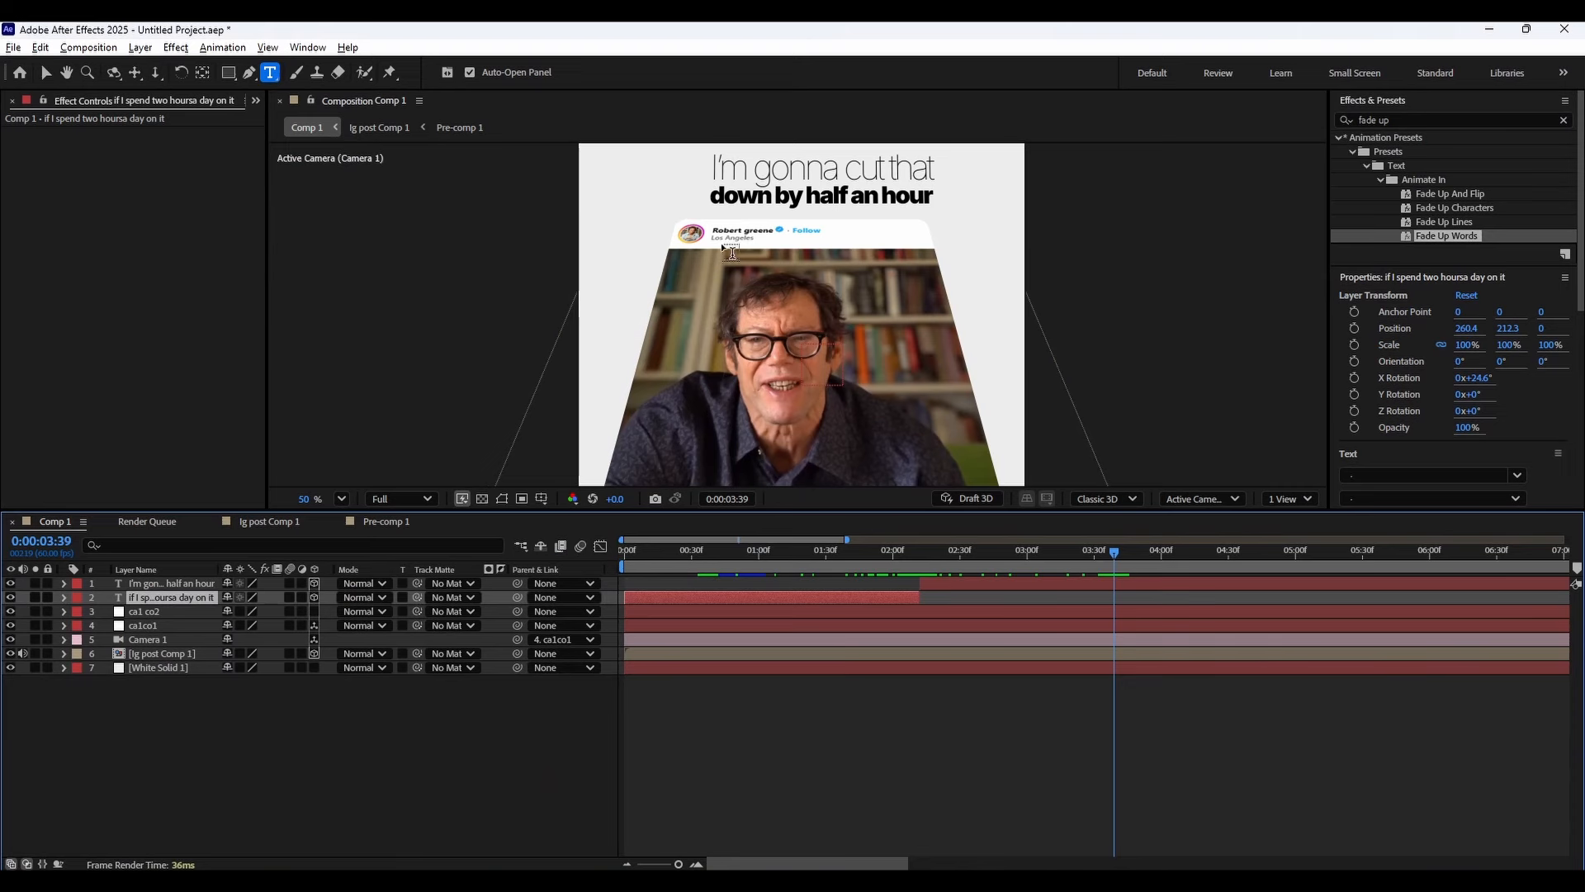
# Shift the new caption layer's Position X to 214.4 to centre it above the post.
pyautogui.click(180, 583)
pyautogui.press('p')
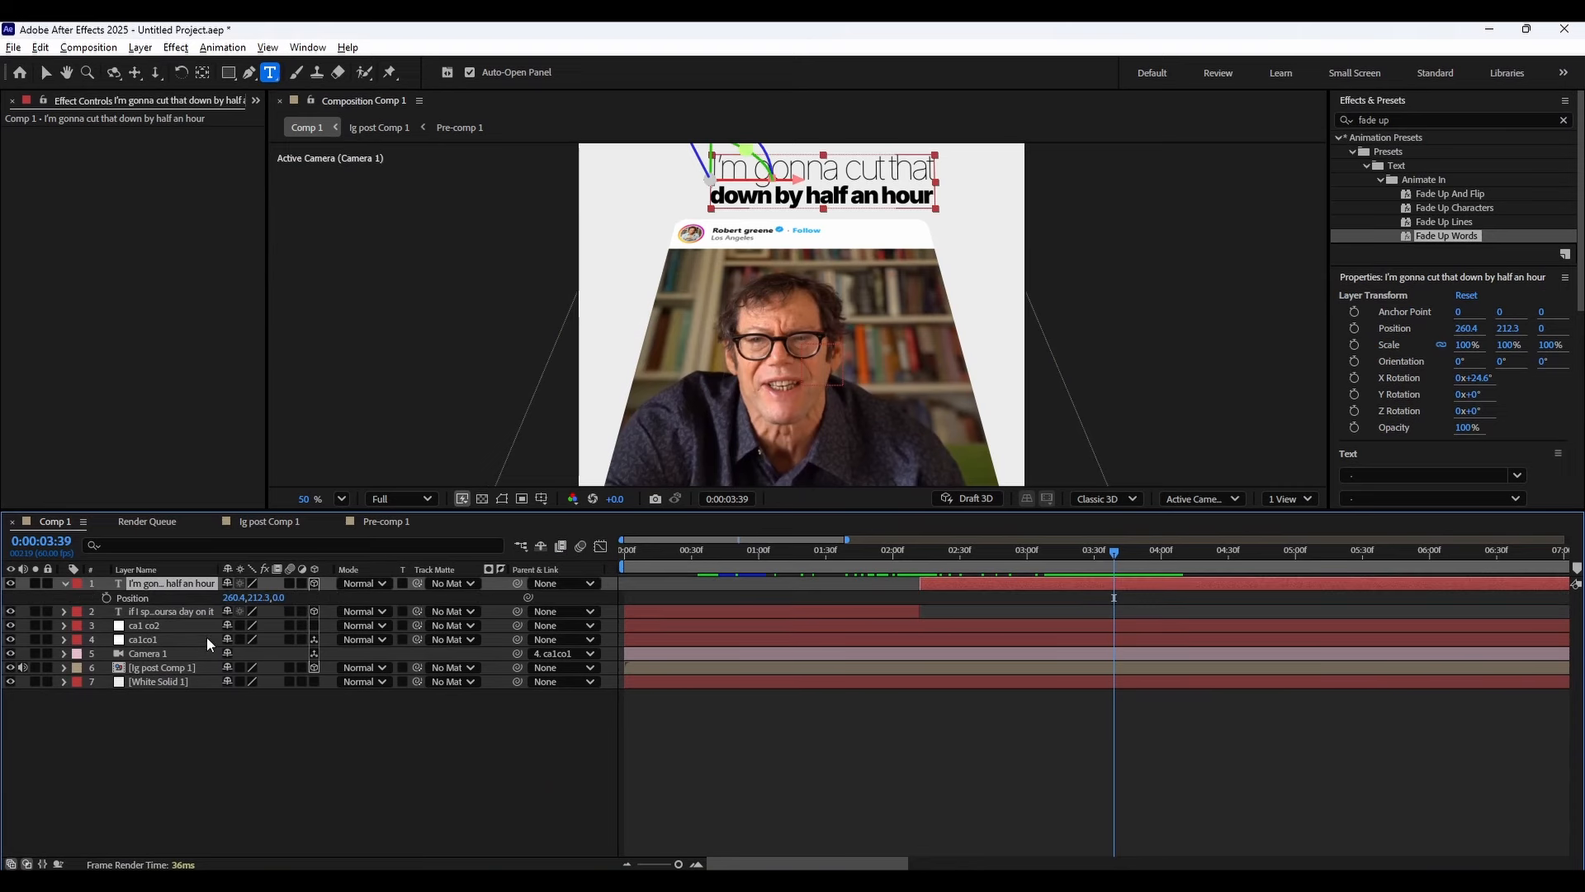
pyautogui.moveTo(231, 597); pyautogui.dragTo(196, 592)
pyautogui.press('p')
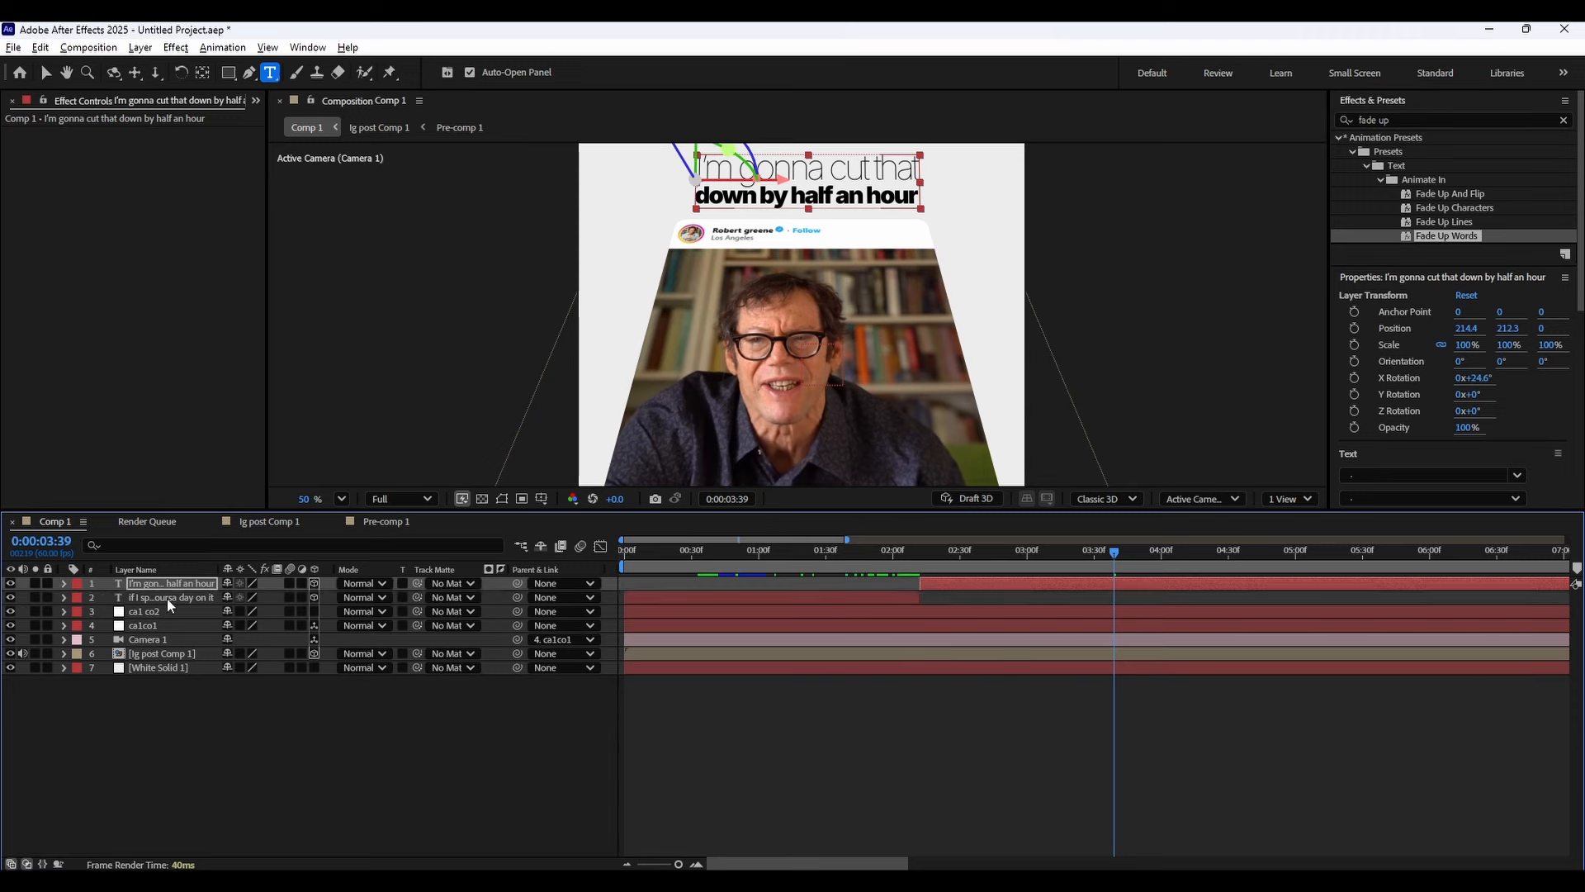
pyautogui.click(797, 801)
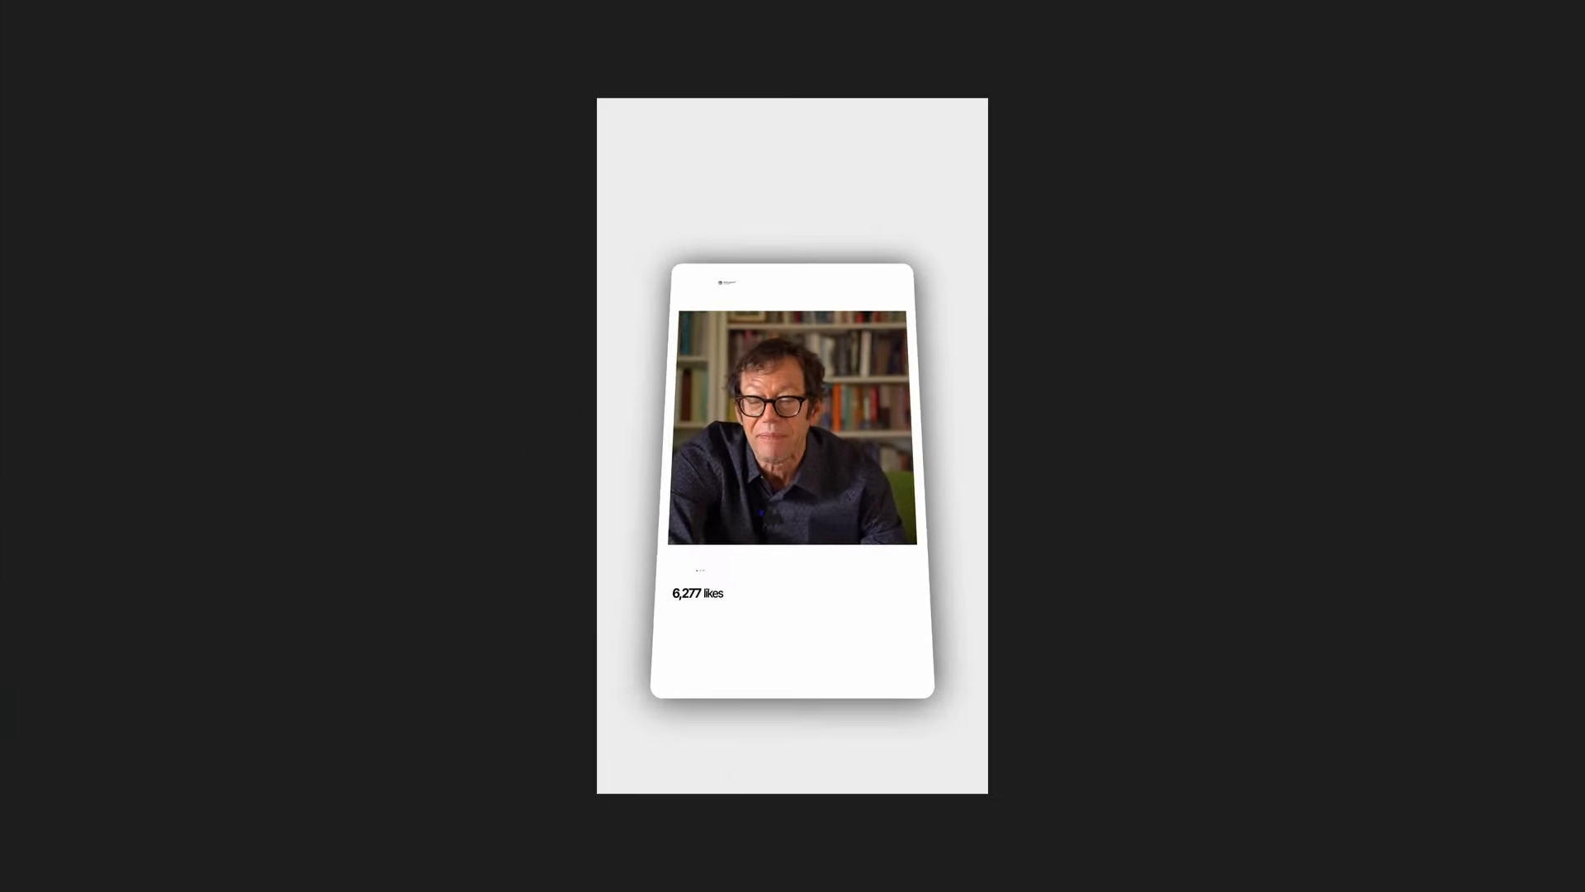